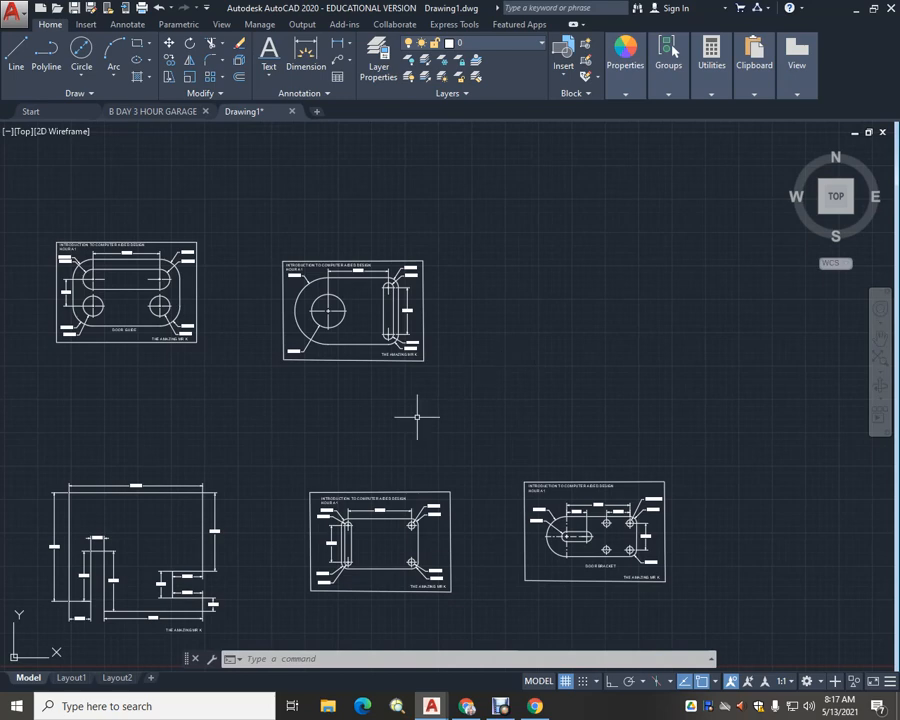
Examine the dimensioned notched outline and the rounded plate with a slot and two holes in the lower row of drawings
mouse_move(281, 487)
middle_down()
mouse_move(341, 457)
mouse_move(559, 408)
middle_up()
scroll(547, 459, up, 4)
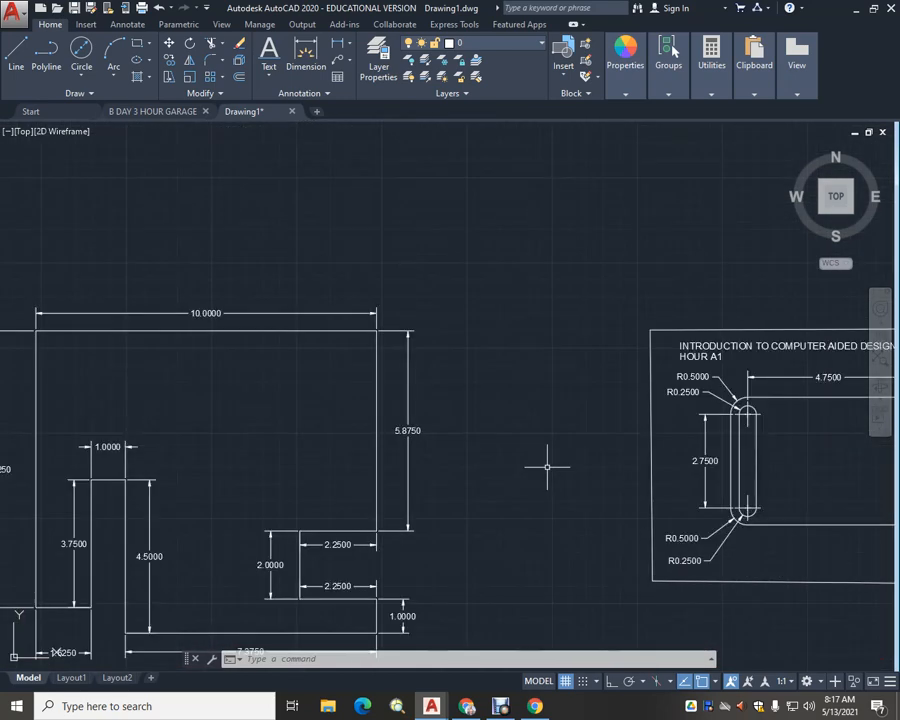
middle_drag(498, 456, 612, 364)
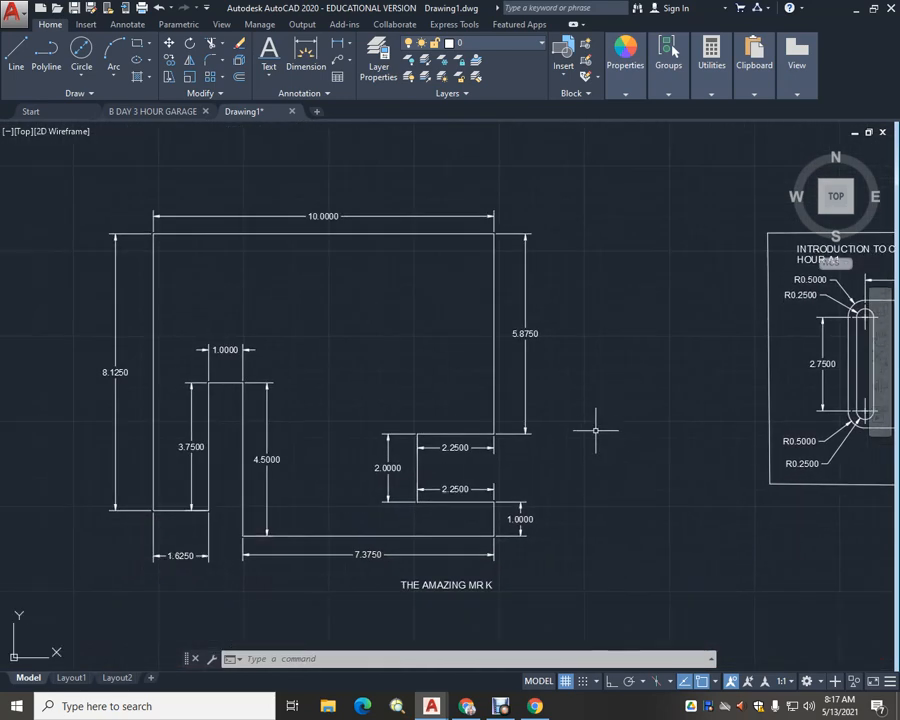
scroll(590, 427, up, 2)
mouse_move(588, 427)
middle_down()
mouse_move(637, 440)
mouse_move(663, 432)
middle_up()
scroll(665, 432, down, 2)
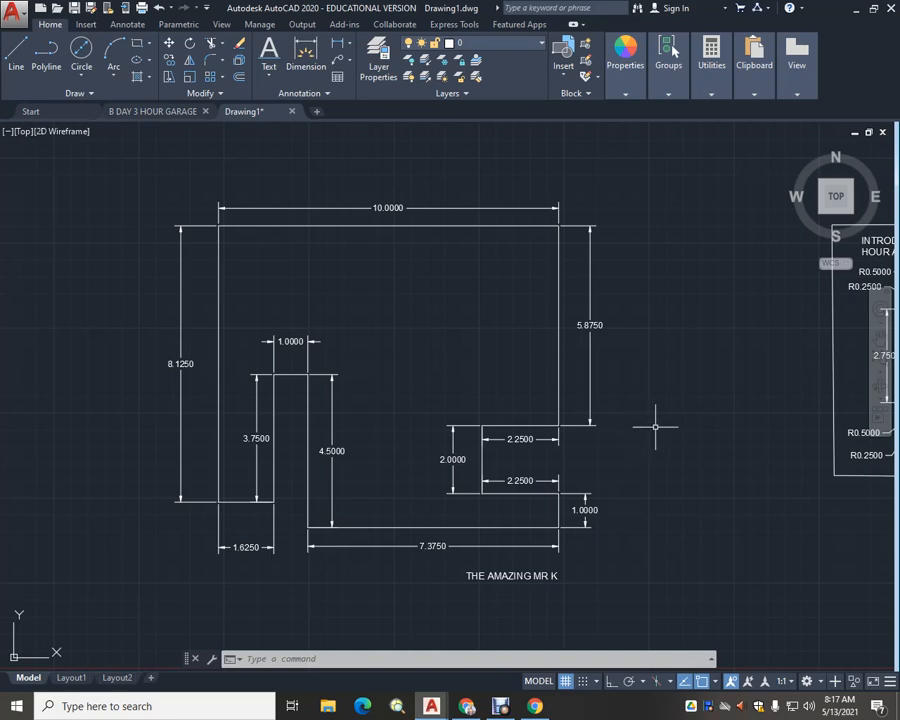
mouse_move(724, 420)
middle_down()
mouse_move(418, 396)
mouse_move(239, 402)
mouse_move(440, 422)
mouse_move(718, 418)
middle_up()
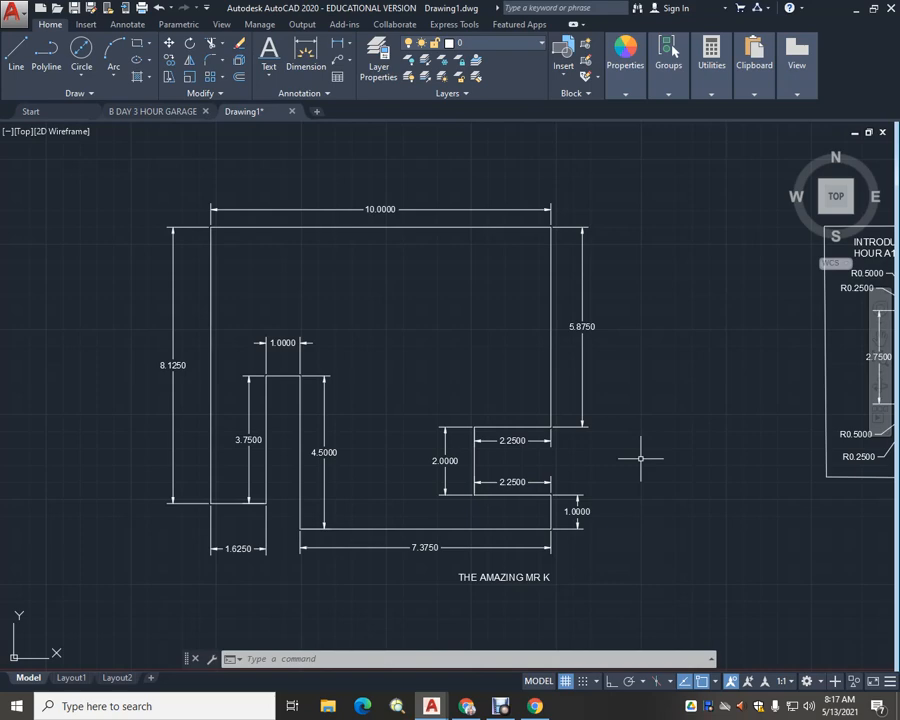
mouse_move(711, 435)
middle_down()
mouse_move(631, 420)
mouse_move(240, 403)
mouse_move(196, 421)
middle_up()
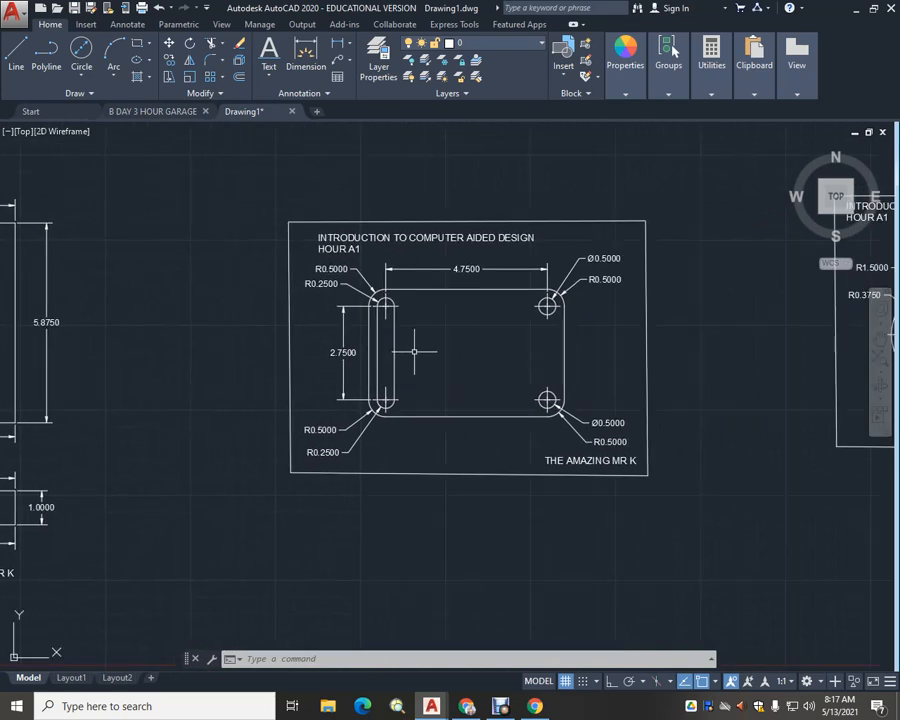
scroll(417, 353, up, 2)
middle_drag(420, 356, 380, 370)
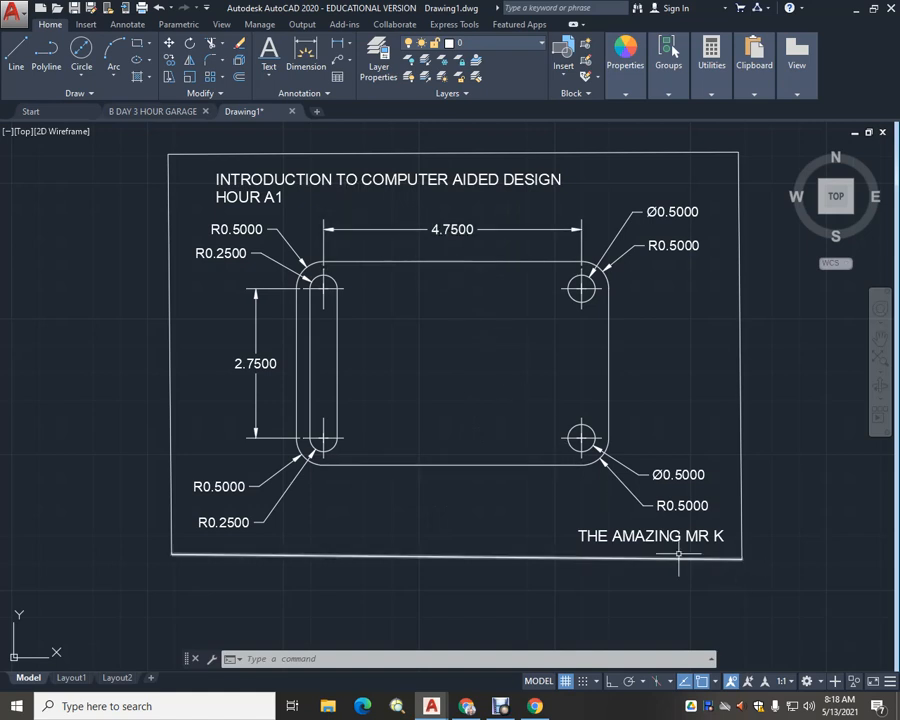
mouse_move(633, 550)
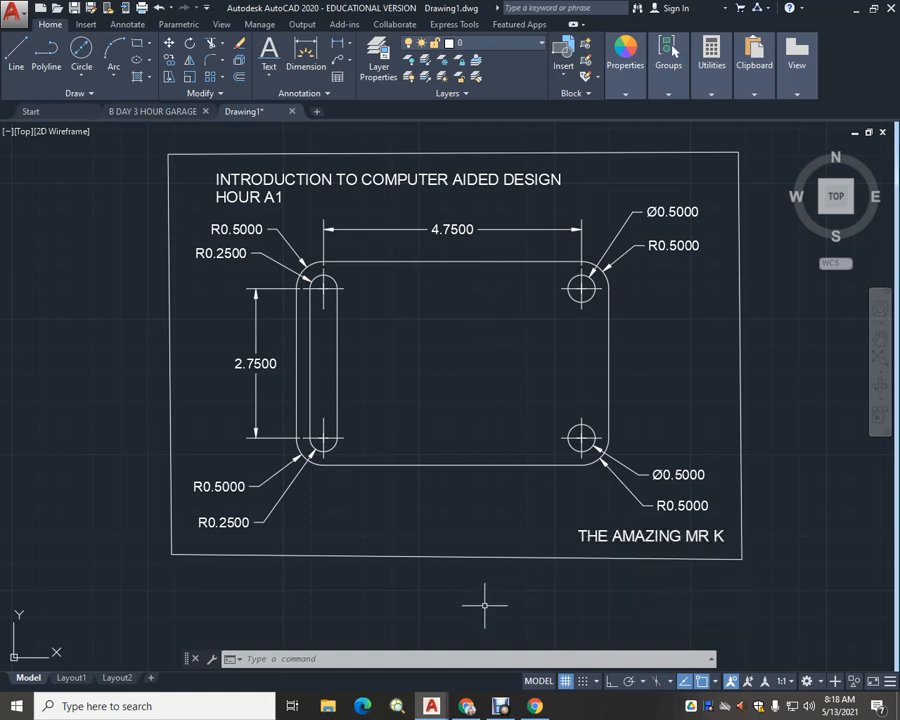
scroll(483, 586, down, 5)
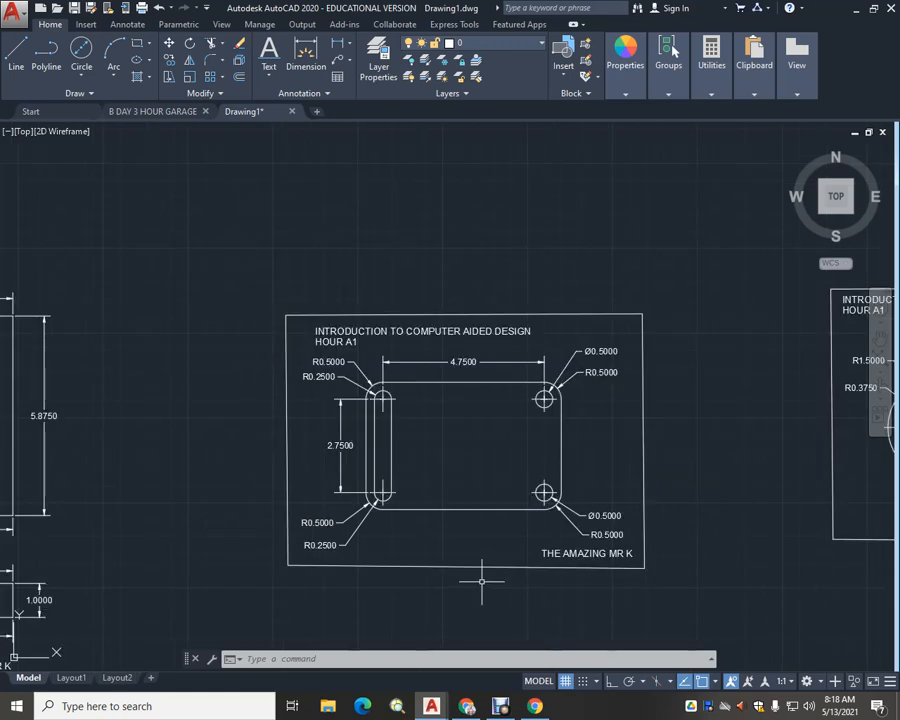
Examine the DOOR BRACKET drawing, including its slot, four holes, centerlines, dimensions, title text and border
mouse_move(636, 532)
middle_down()
mouse_move(246, 421)
mouse_move(167, 456)
mouse_move(175, 466)
middle_up()
scroll(333, 434, up, 4)
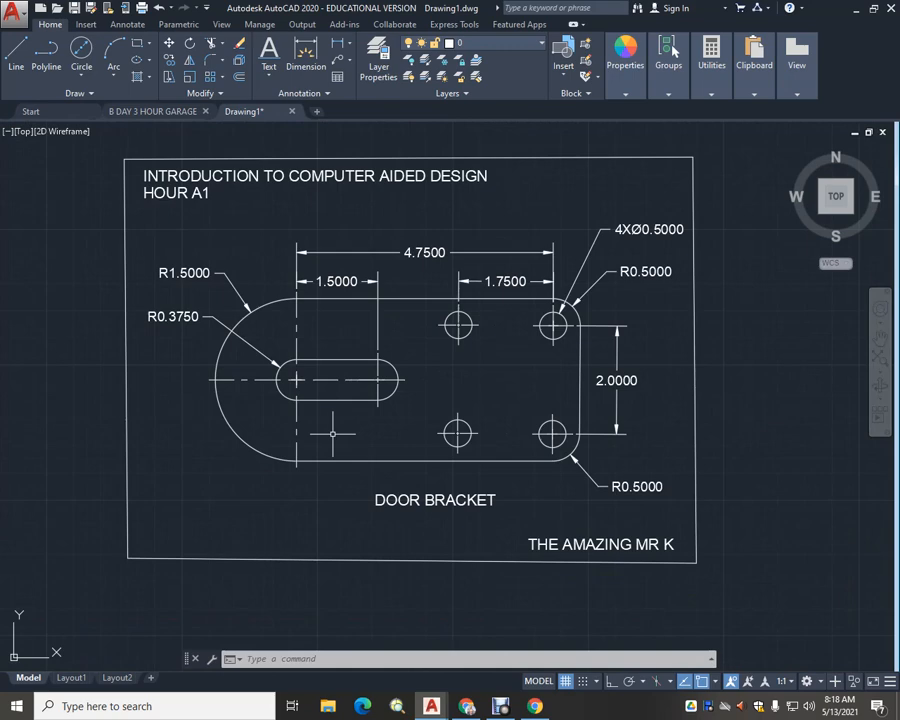
scroll(333, 434, up, 2)
scroll(327, 430, down, 2)
middle_drag(389, 430, 358, 427)
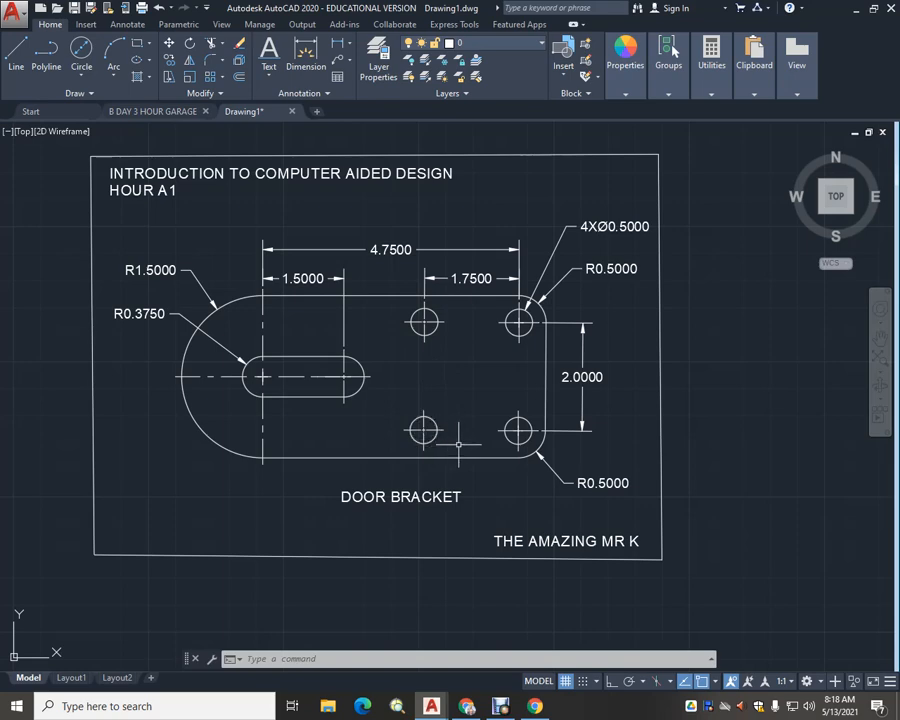
scroll(463, 441, up, 2)
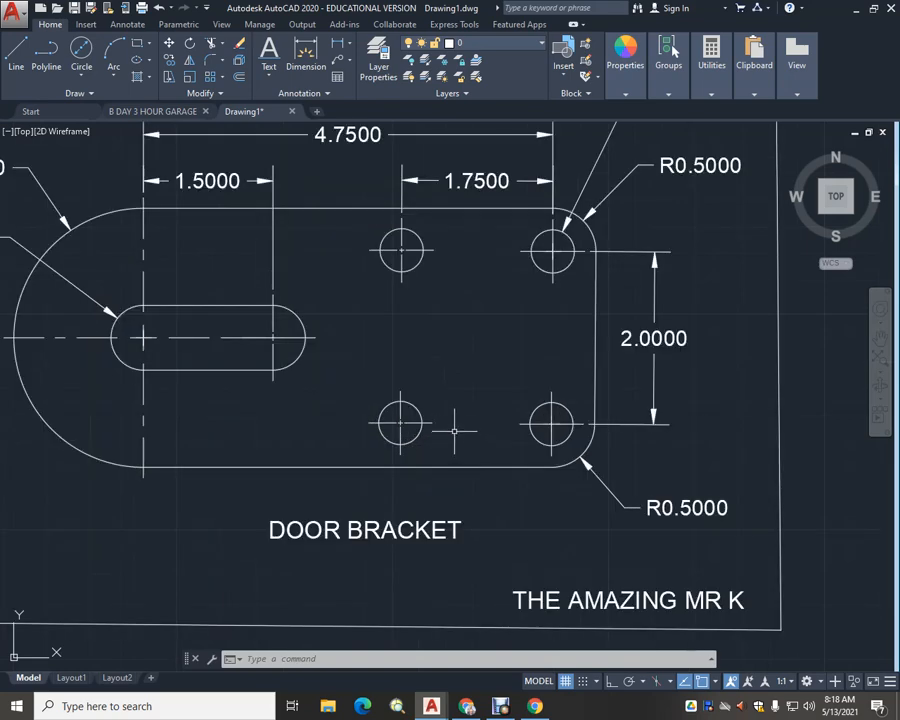
mouse_move(364, 340)
middle_down()
mouse_move(379, 355)
mouse_move(374, 370)
mouse_move(434, 368)
middle_up()
scroll(374, 372, down, 2)
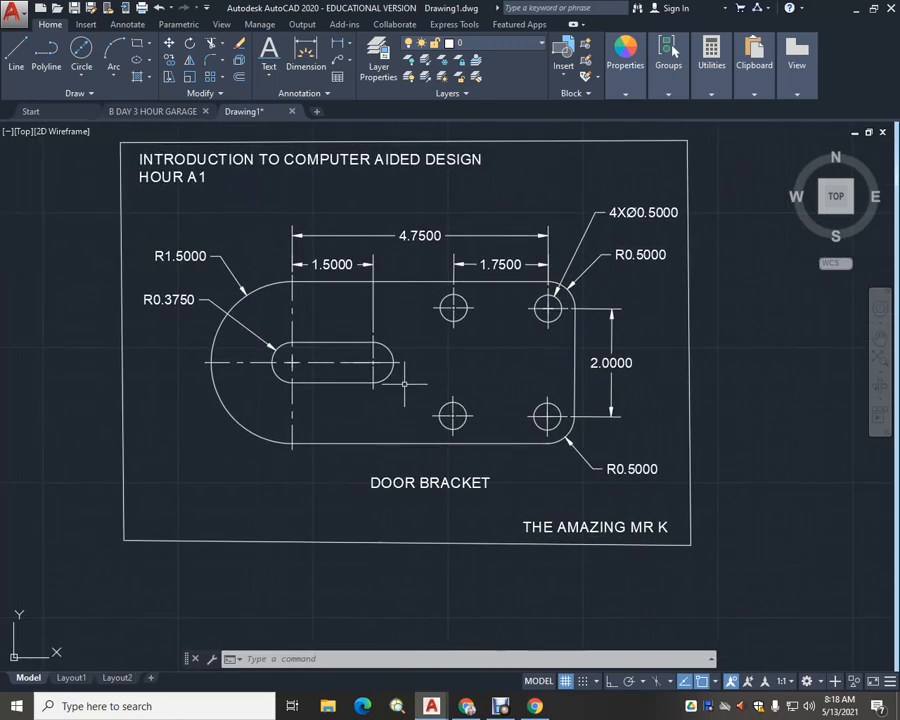
scroll(397, 389, up, 2)
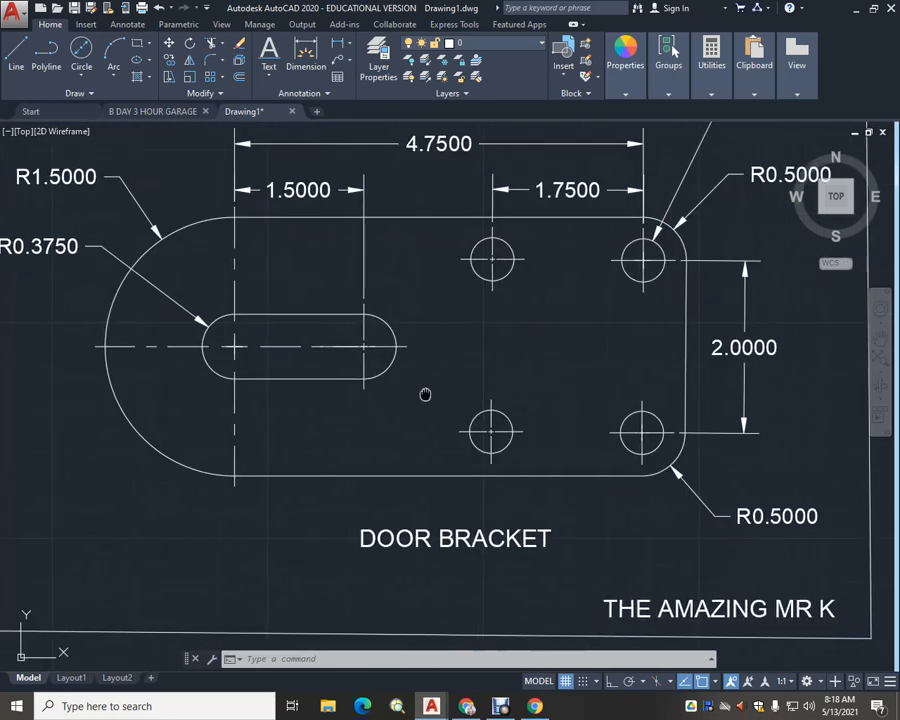
middle_drag(403, 392, 434, 394)
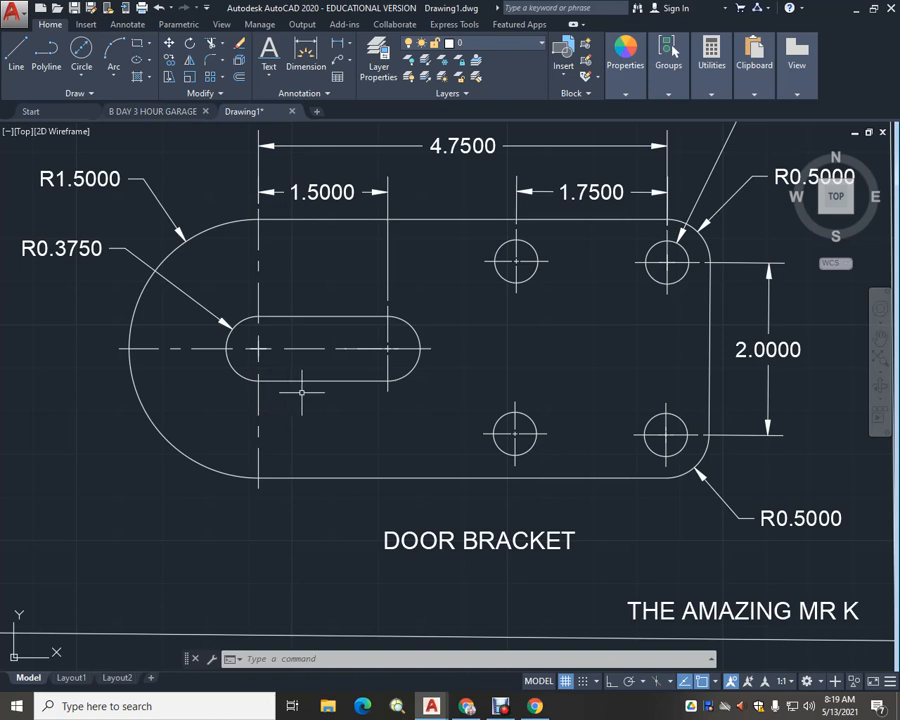
scroll(301, 393, down, 2)
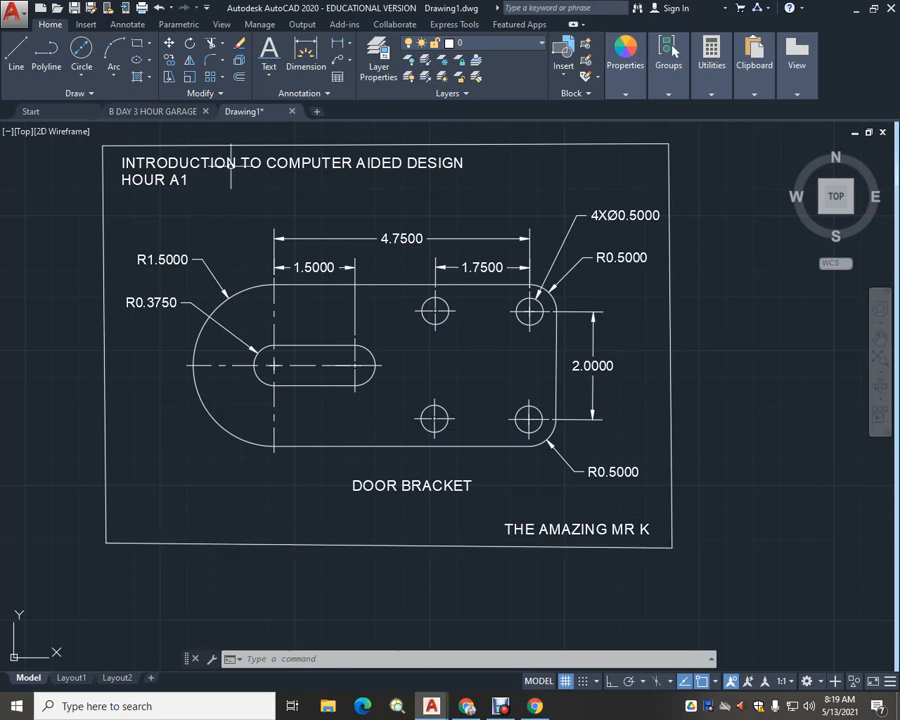
middle_drag(311, 189, 321, 245)
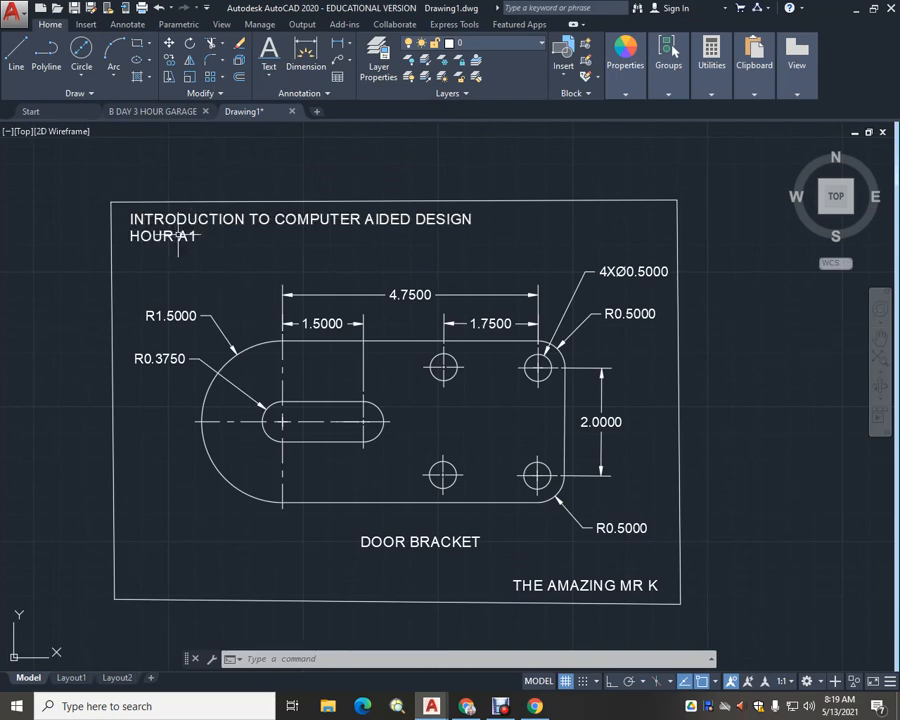
middle_drag(210, 248, 166, 178)
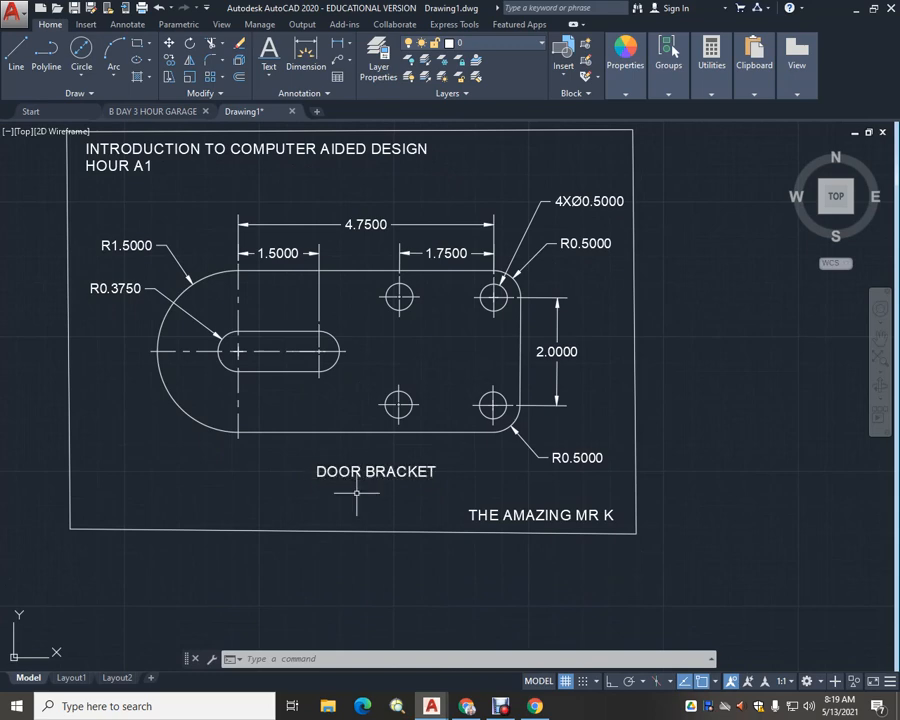
scroll(356, 488, down, 2)
middle_drag(353, 504, 399, 372)
mouse_move(257, 396)
middle_down()
mouse_move(518, 514)
mouse_move(624, 475)
mouse_move(295, 470)
middle_up()
scroll(468, 432, up, 2)
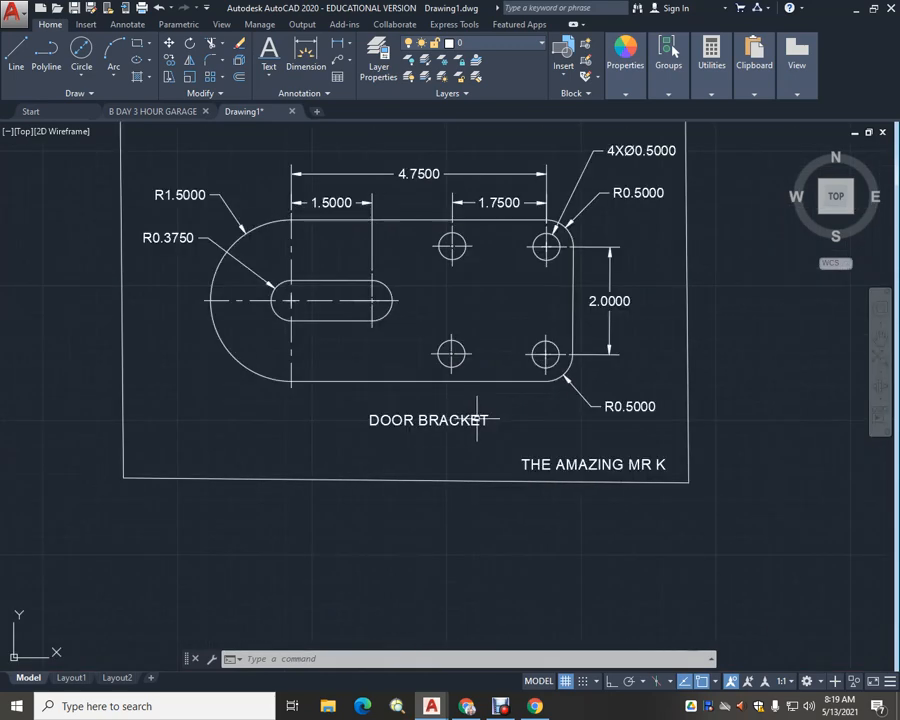
Review the upper row of drawings: the plate with a large circle and vertical slot, and the DOOR GUIDE
scroll(348, 452, down, 2)
middle_drag(251, 448, 445, 437)
scroll(328, 452, down, 2)
mouse_move(293, 454)
middle_down()
mouse_move(504, 446)
mouse_move(296, 453)
mouse_move(402, 374)
mouse_move(321, 279)
middle_up()
mouse_move(596, 606)
middle_down()
mouse_move(591, 472)
mouse_move(571, 612)
middle_up()
scroll(551, 489, down, 2)
middle_drag(542, 482, 537, 579)
scroll(436, 420, up, 7)
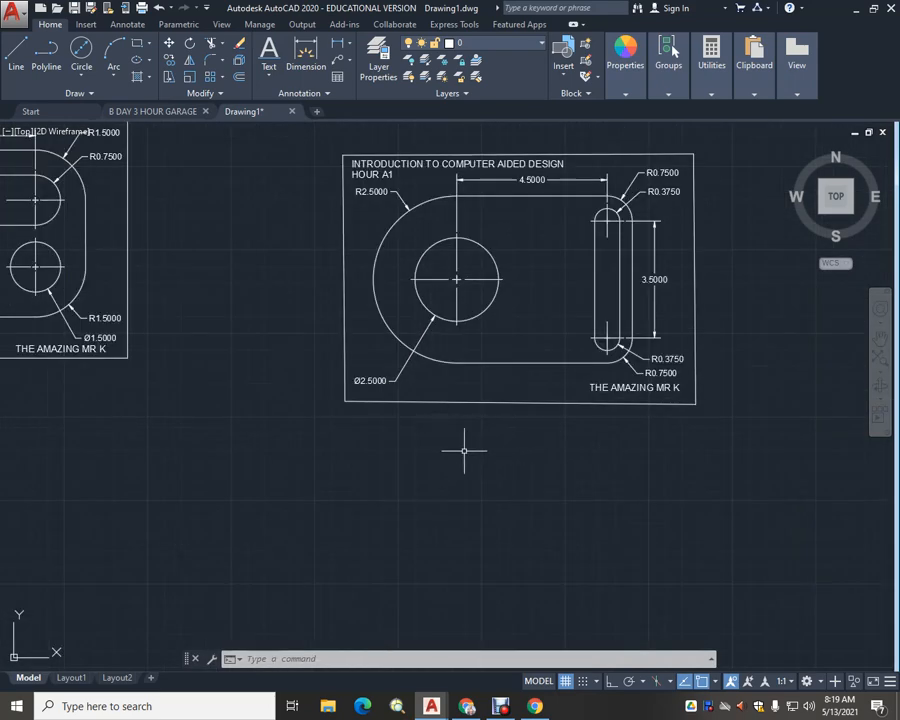
scroll(263, 451, down, 3)
middle_drag(180, 442, 408, 466)
scroll(360, 420, up, 2)
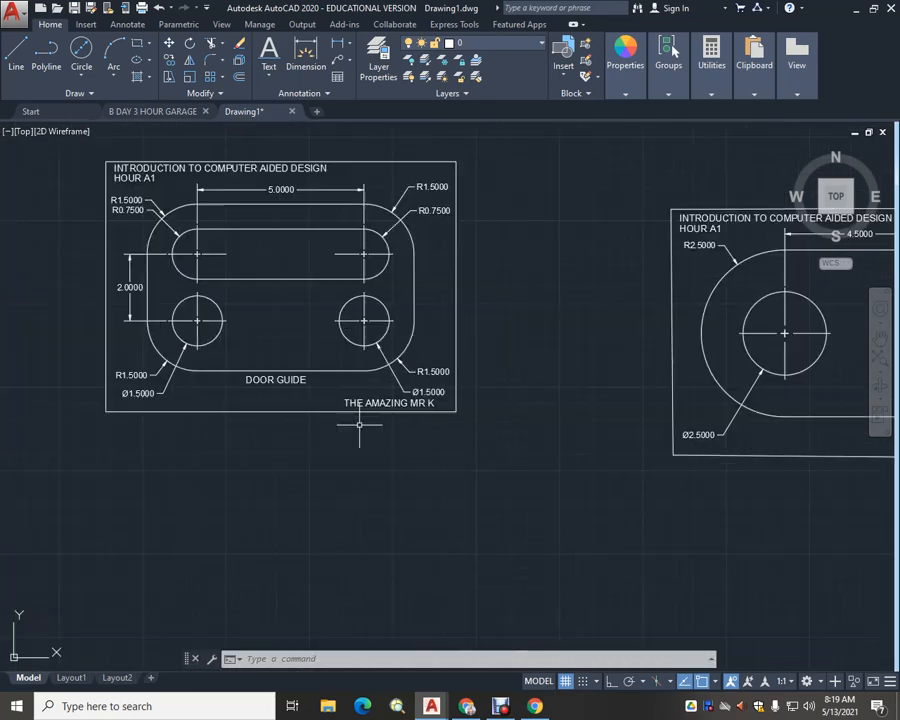
scroll(372, 436, down, 3)
mouse_move(528, 456)
middle_down()
mouse_move(502, 436)
mouse_move(251, 392)
mouse_move(263, 375)
mouse_move(163, 377)
middle_up()
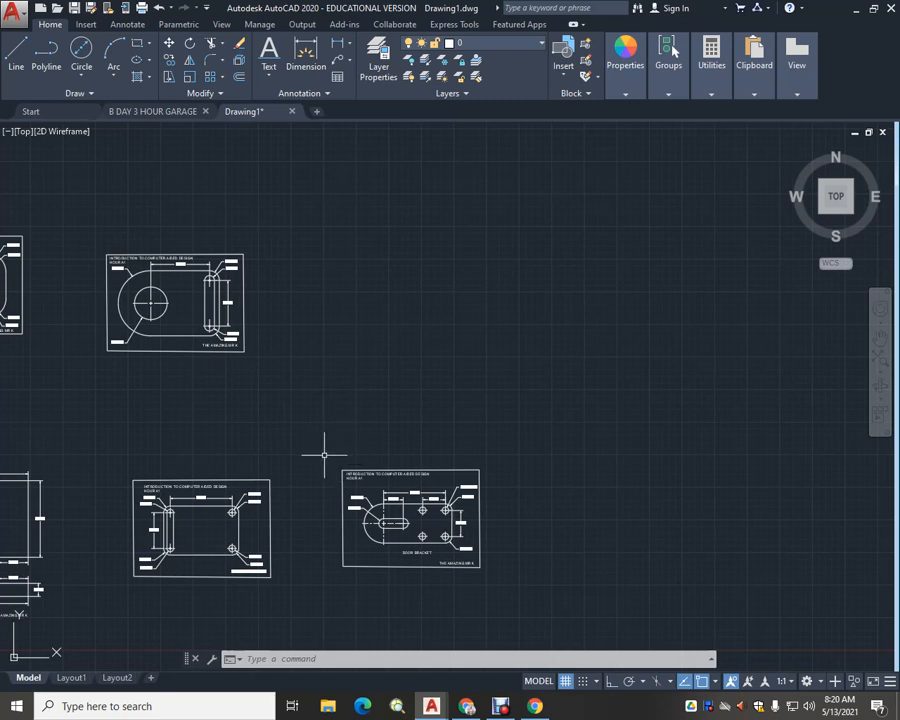
Start a line outline in the empty area above the DOOR BRACKET drawing with a horizontal 6-unit segment toward the right
middle_drag(448, 345, 359, 394)
scroll(324, 349, up, 2)
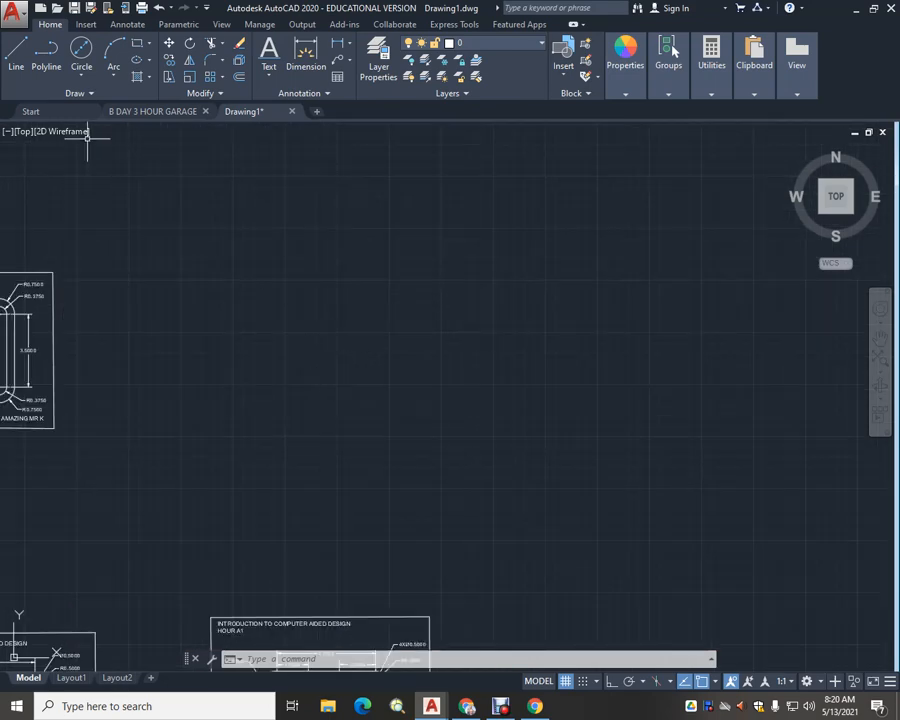
click(16, 55)
click(248, 347)
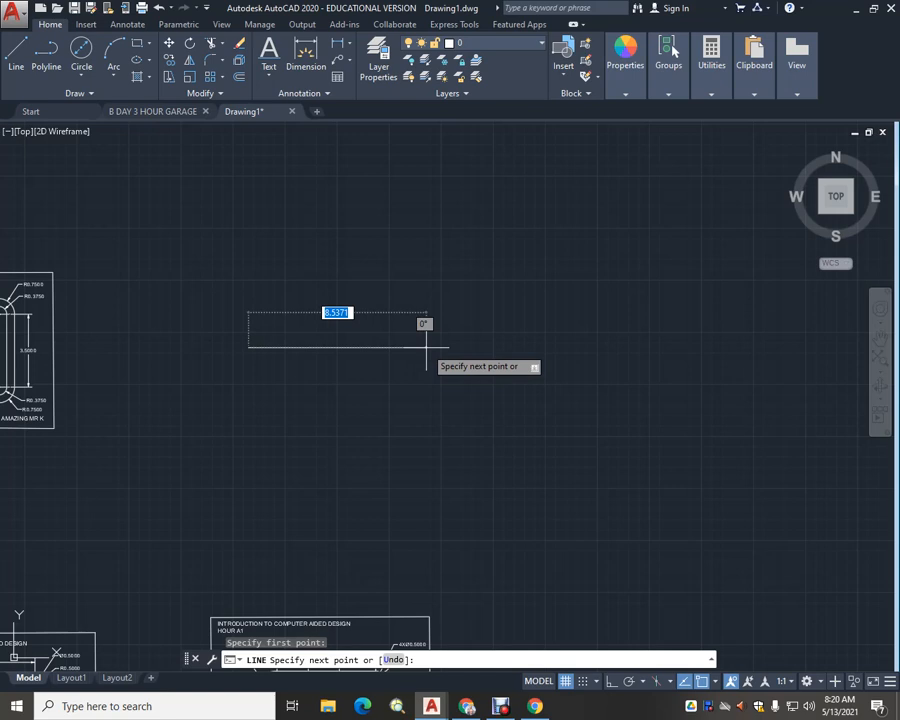
text(8)
text(6)
key(Return)
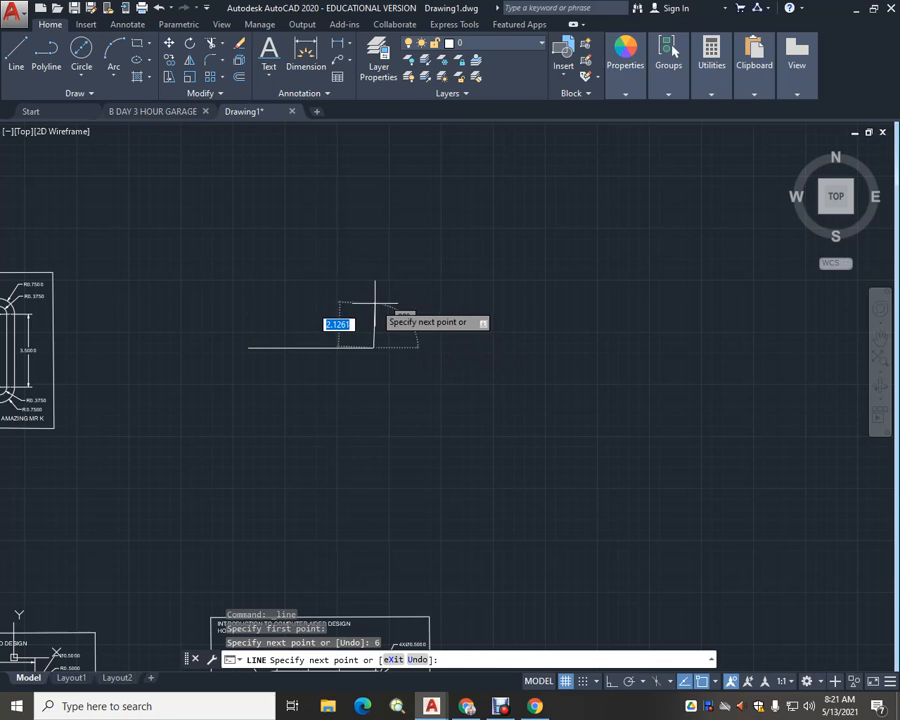
Continue the outline with a 2-unit segment upward at 90° and a horizontal 2-unit segment to the right
scroll(375, 304, up, 4)
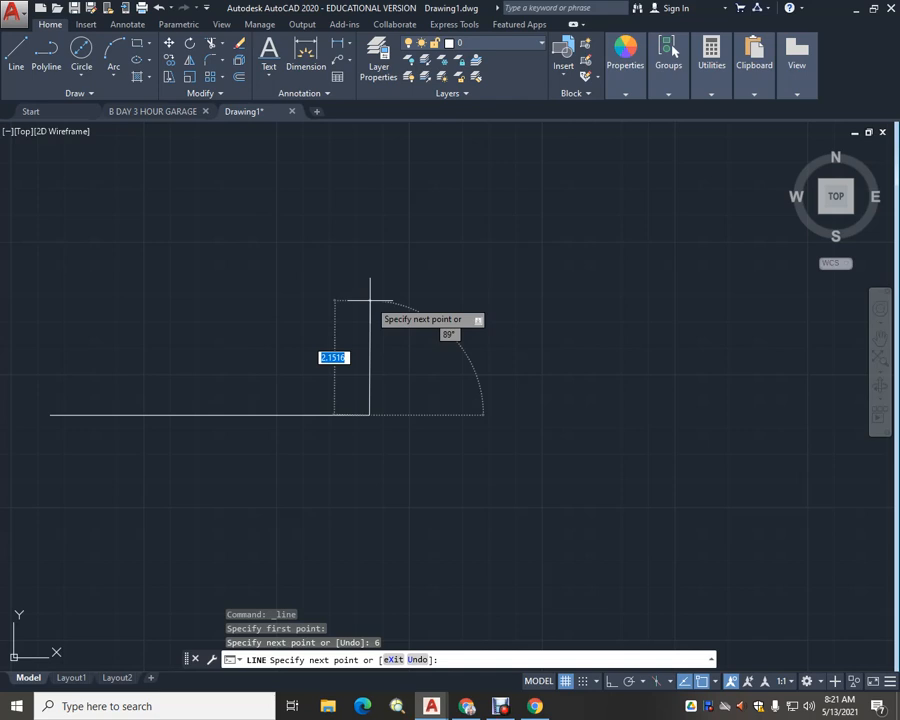
text(2)
key(Tab)
text(90)
key(Return)
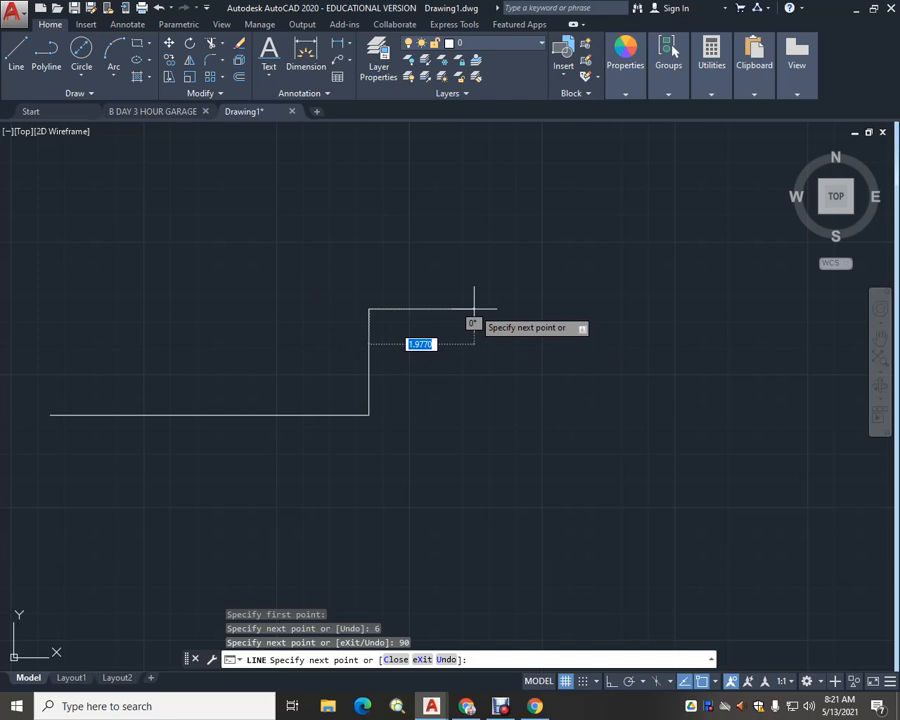
text(2)
key(Return)
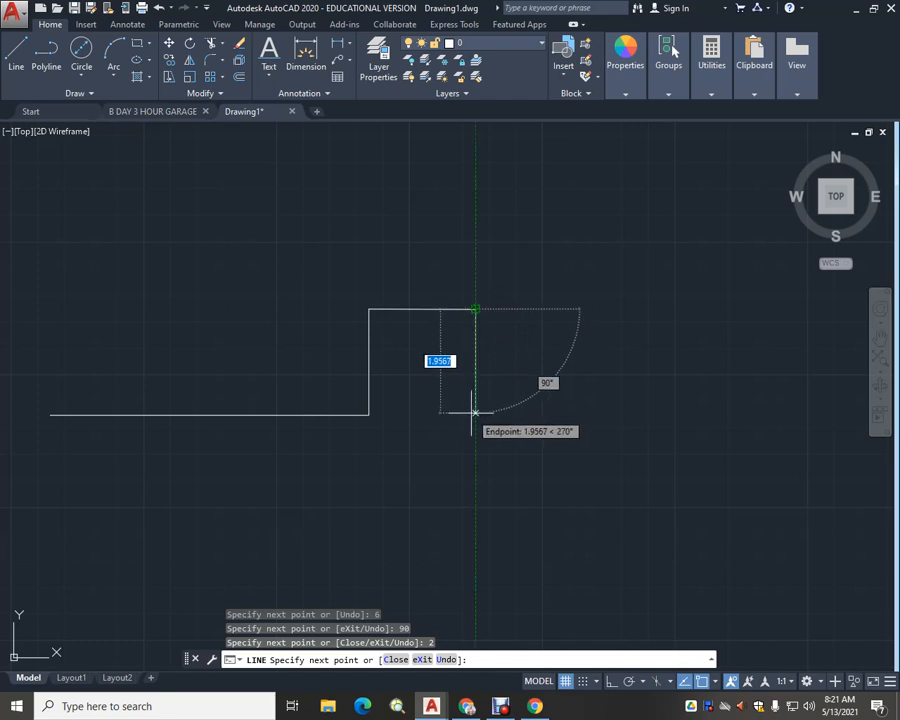
Extend the outline 6 units straight down and 2 units back to the left
text(6)
key(Return)
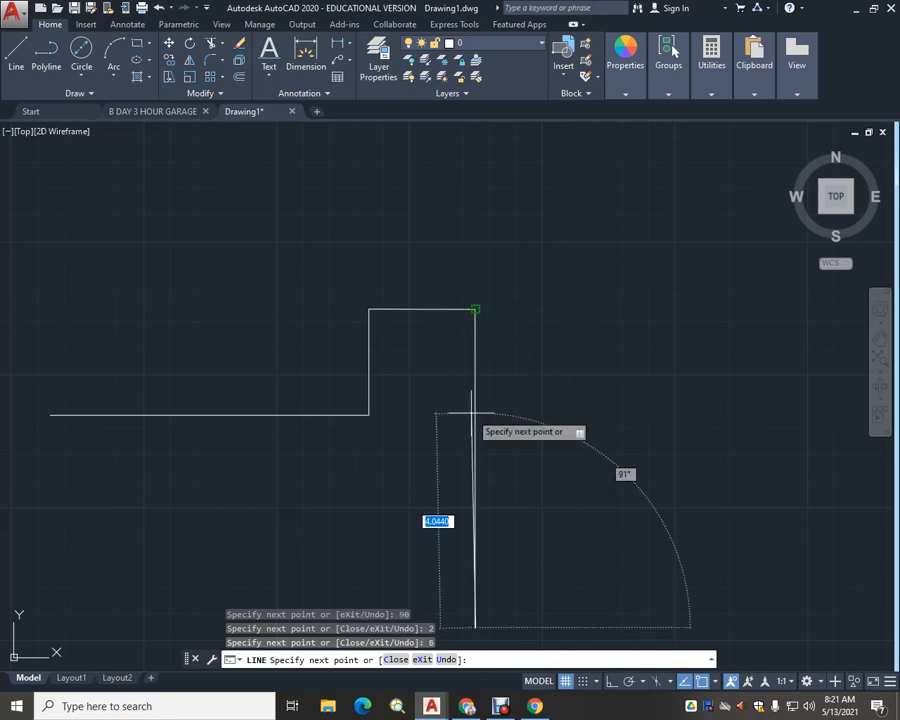
mouse_move(417, 580)
middle_down()
mouse_move(465, 431)
mouse_move(518, 360)
middle_up()
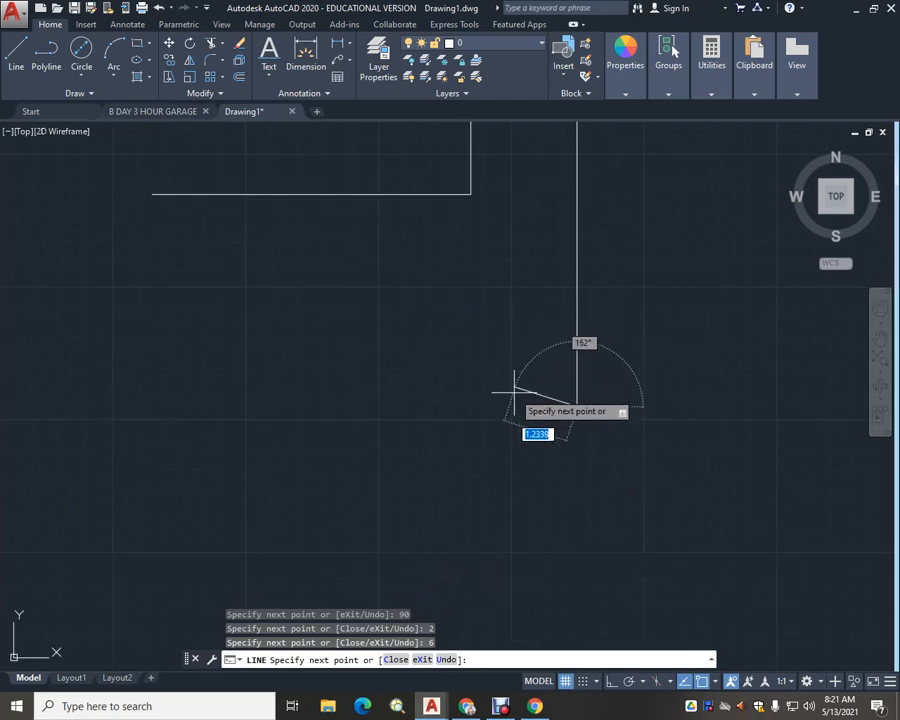
text(2)
key(Return)
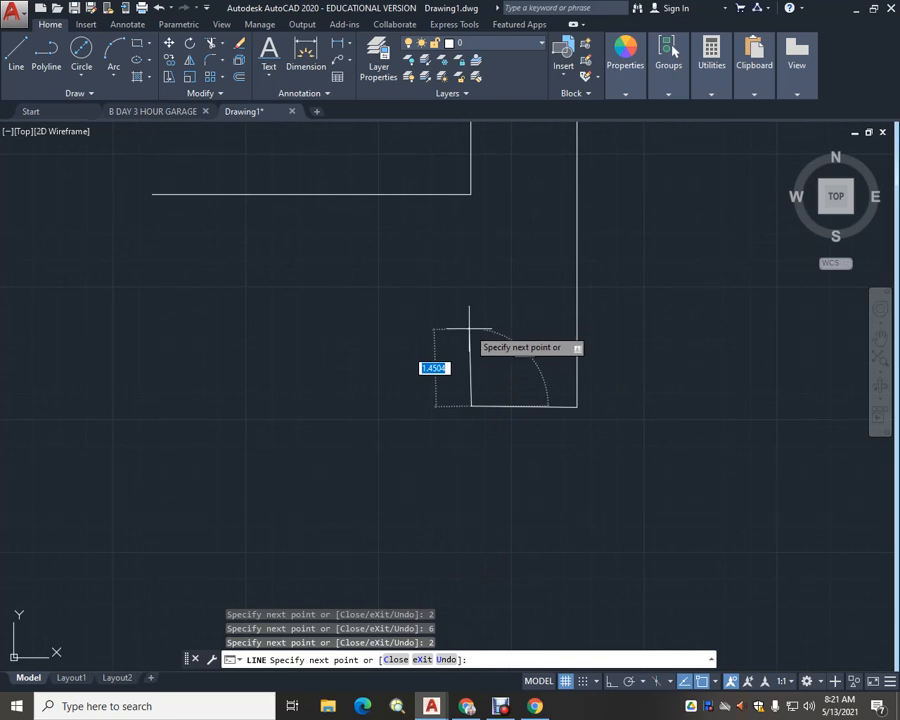
Continue the outline with a 2-unit segment upward at 90° and a 6-unit segment to the left at 180°
text(2)
key(Tab)
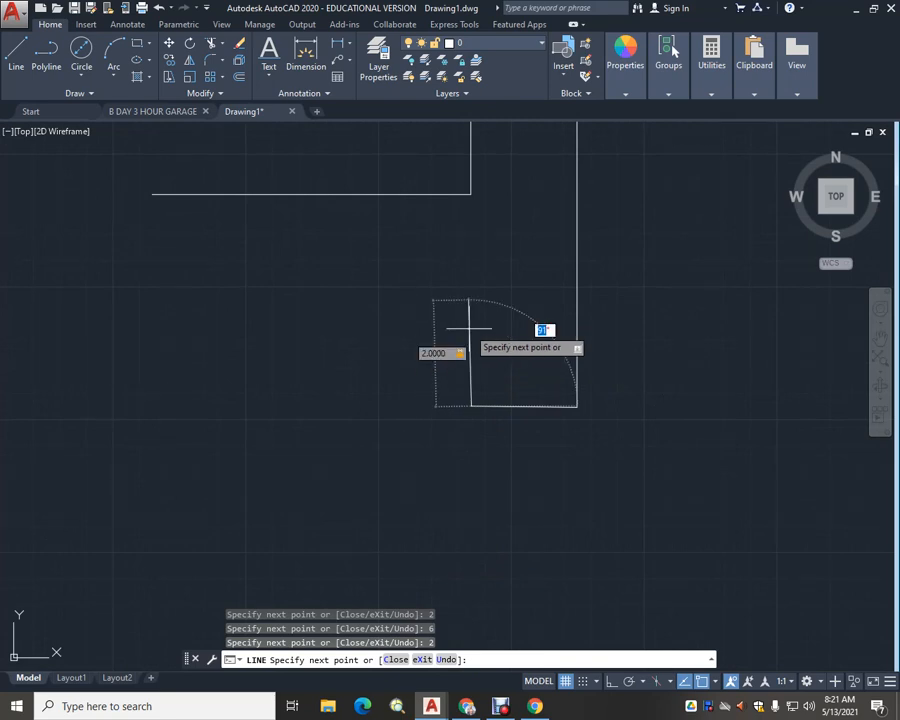
text(90)
key(Return)
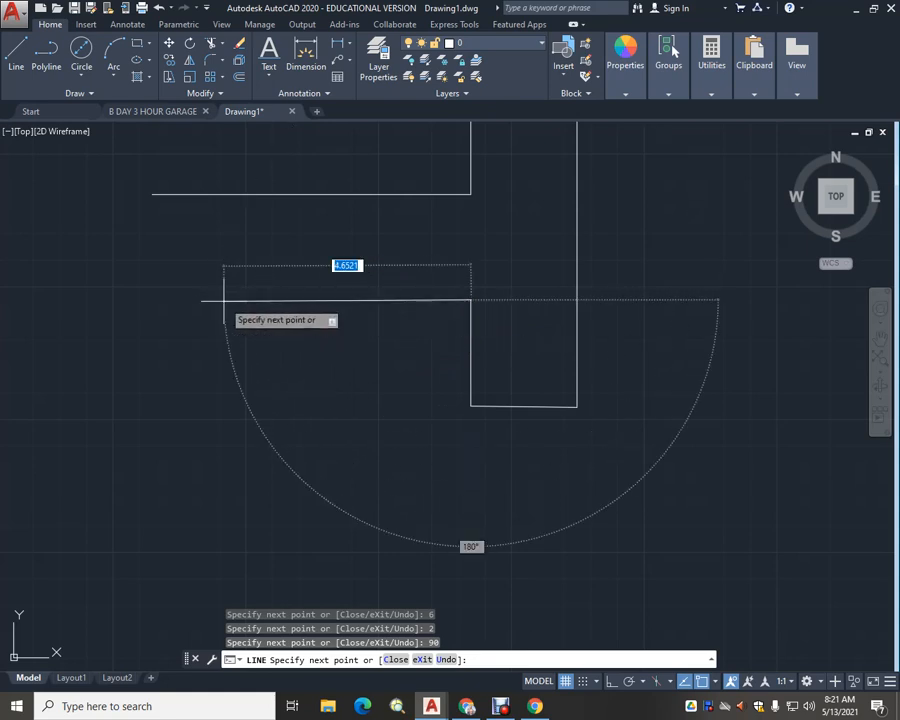
text(6)
key(Tab)
text(180)
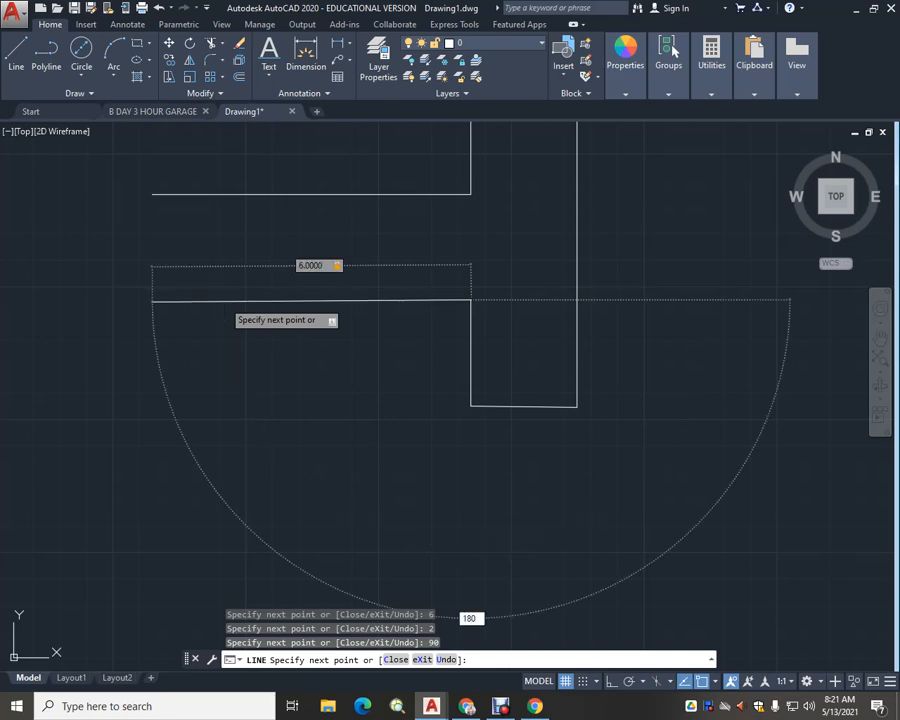
key(Return)
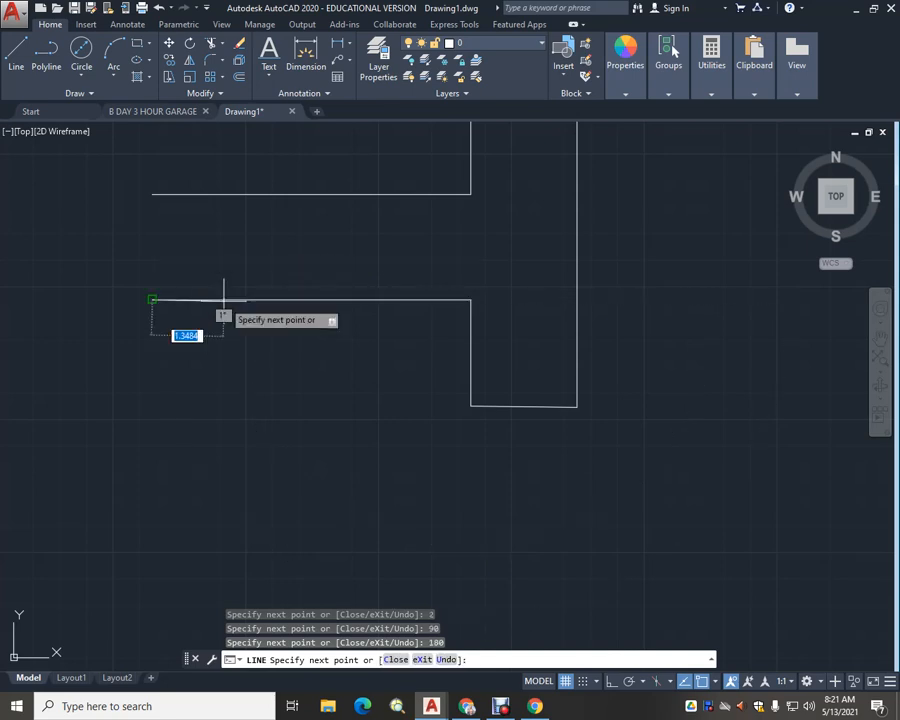
Close the T-shaped outline at its starting point and end the Line command
click(152, 194)
key(Escape)
scroll(310, 280, down, 1)
middle_drag(314, 308, 325, 323)
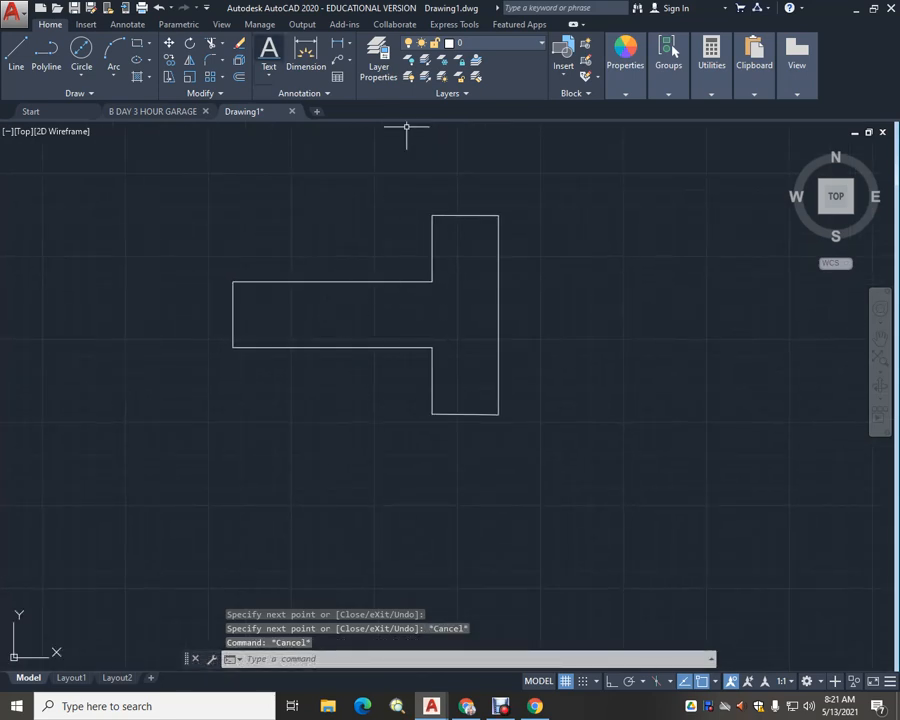
Add linear dimensions to the stem's upper edge and to the short vertical edge above the stem
text(dim)
key(Return)
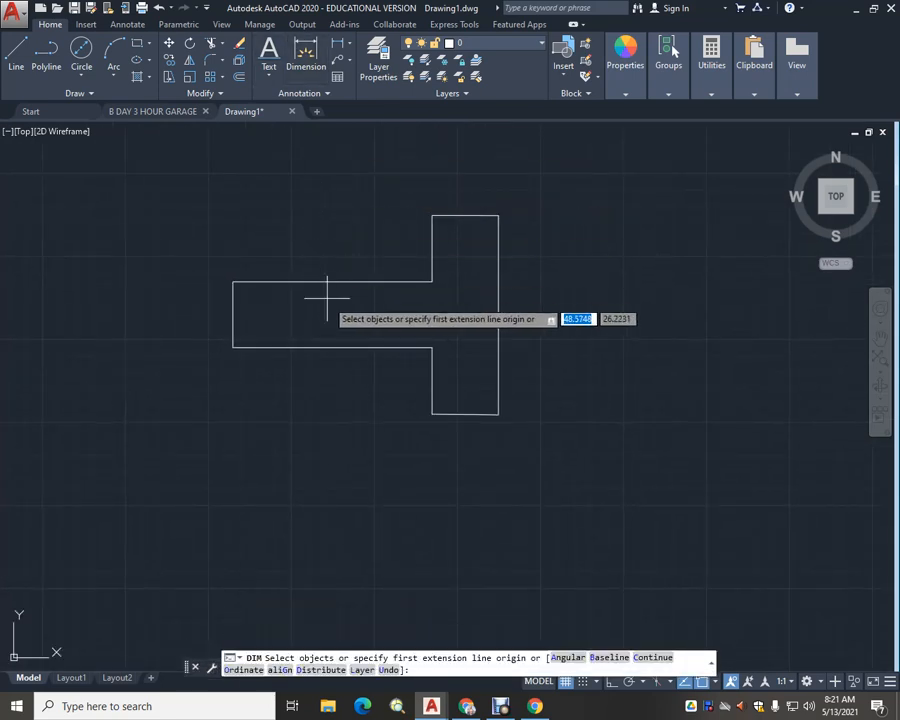
click(329, 278)
click(328, 256)
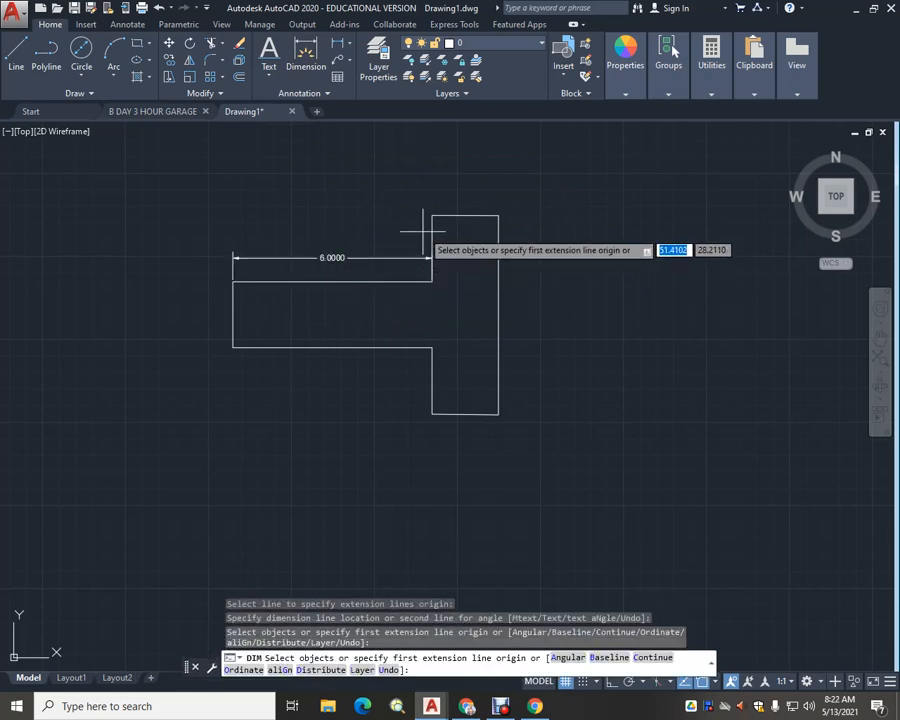
click(431, 230)
click(413, 224)
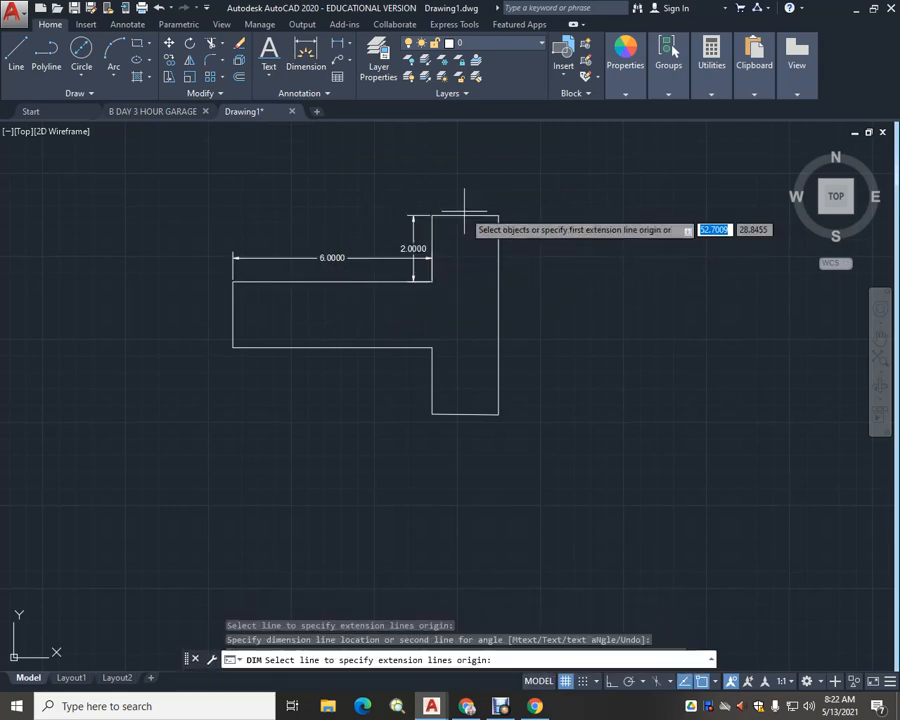
Dimension the short top edge of the T's head and its long right-hand edge
click(463, 214)
click(465, 194)
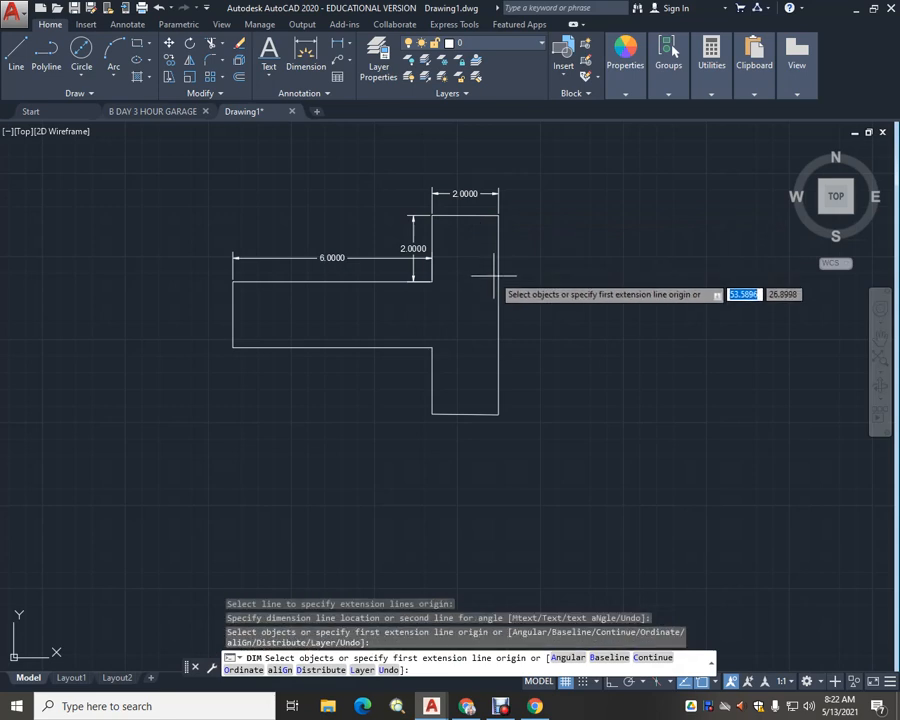
click(497, 276)
click(530, 282)
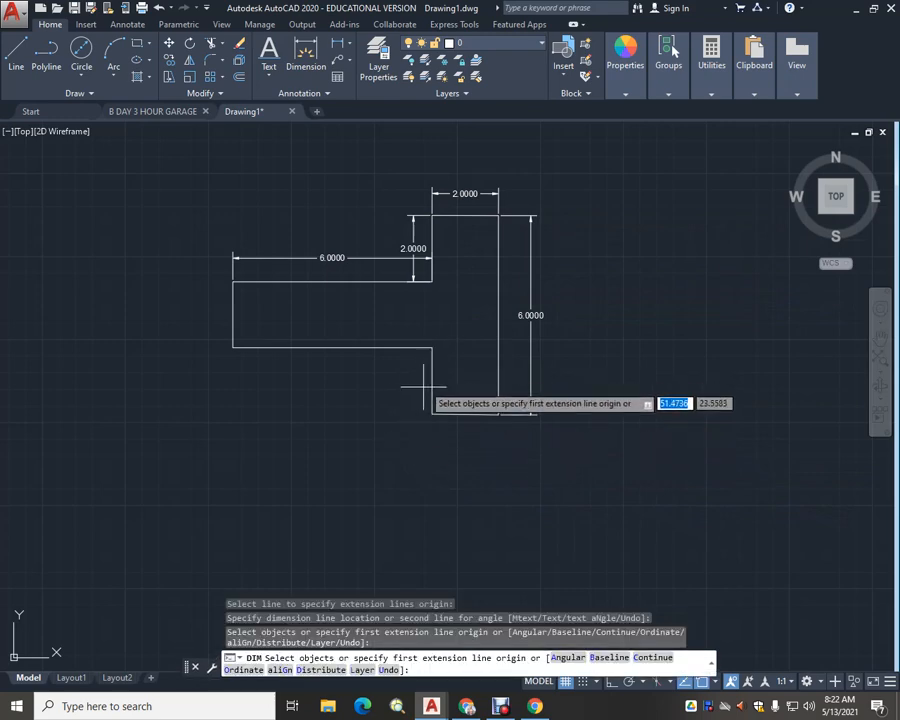
Dimension the short vertical edge below the stem and the stem's left end, and end the dimension command
click(430, 371)
click(430, 371)
click(410, 378)
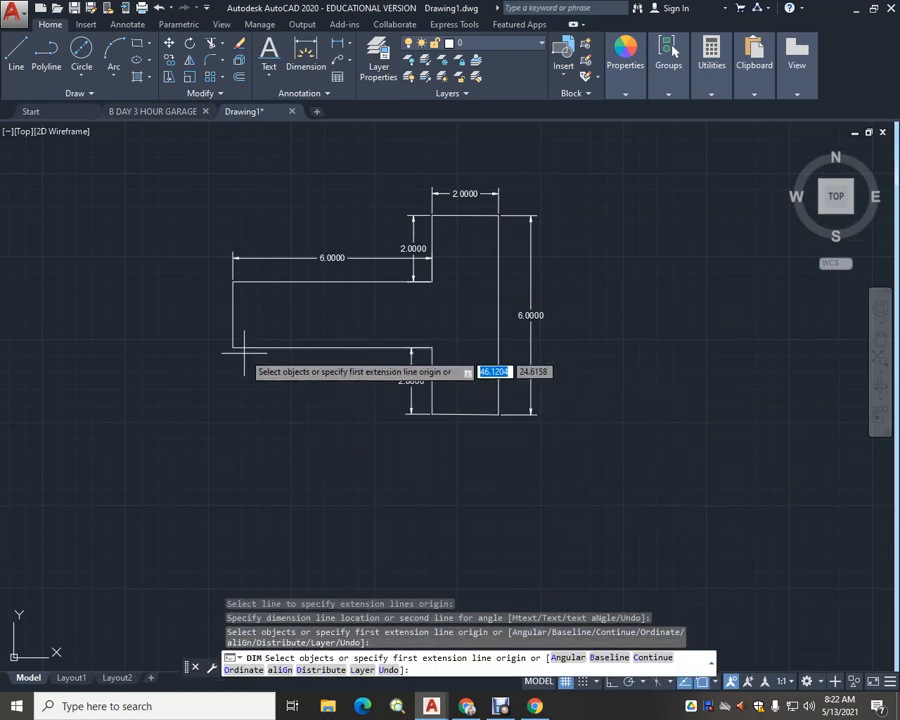
click(232, 310)
click(230, 312)
click(203, 316)
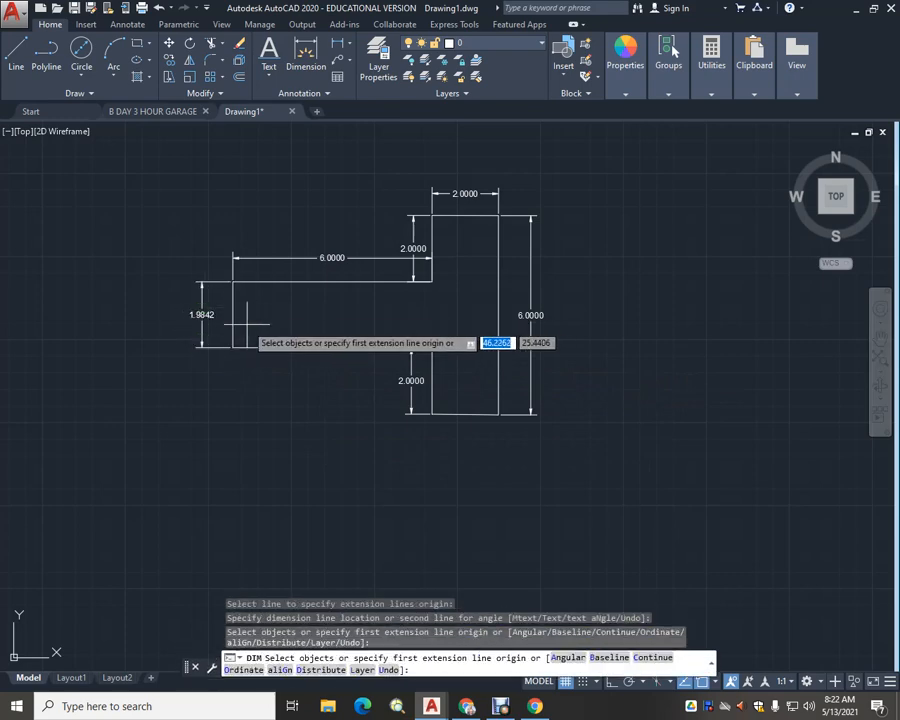
scroll(211, 325, up, 2)
scroll(210, 322, up, 3)
middle_drag(200, 330, 232, 416)
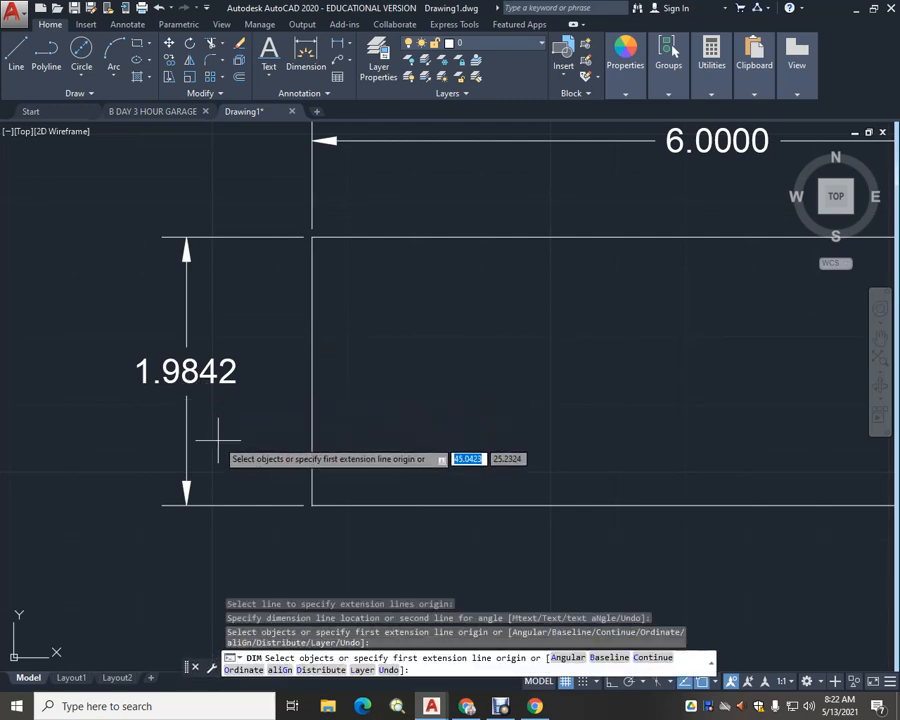
key(Escape)
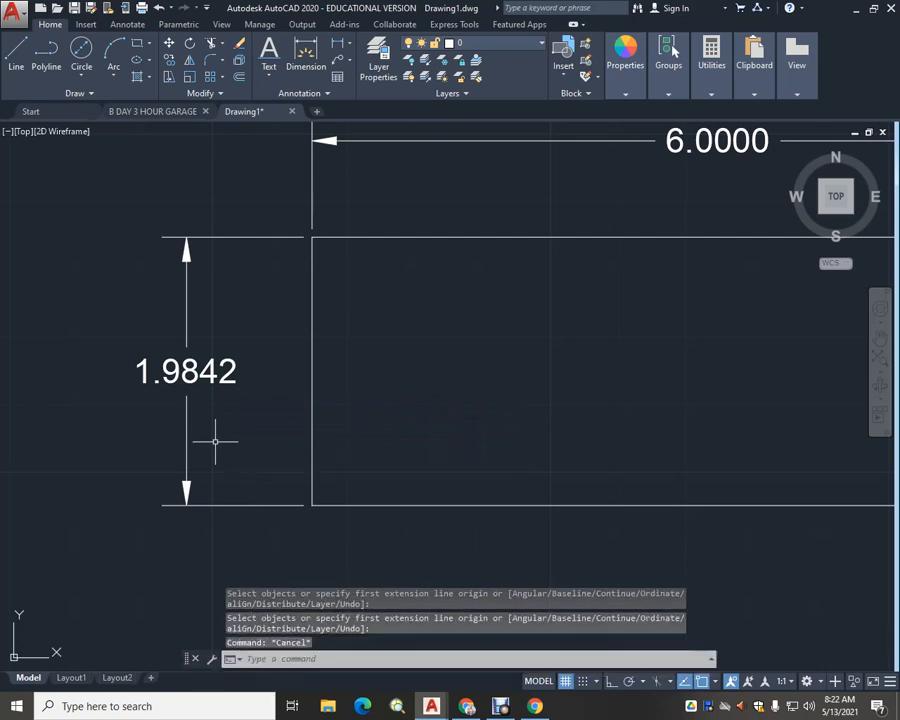
Override the dimension text at the stem's left end with 2.000 and finish text editing
double_click(195, 372)
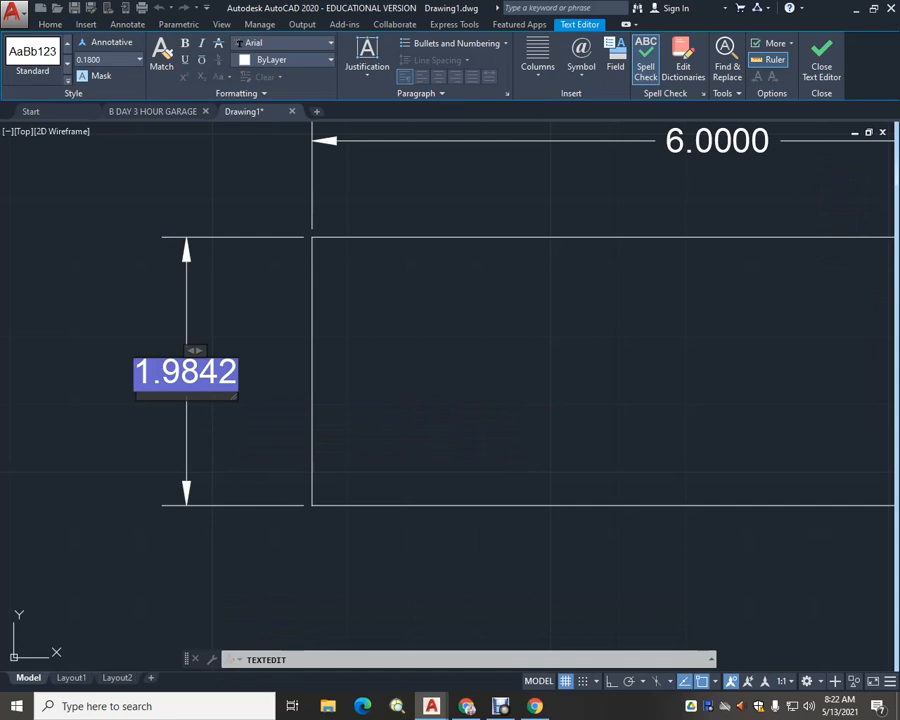
text(2)
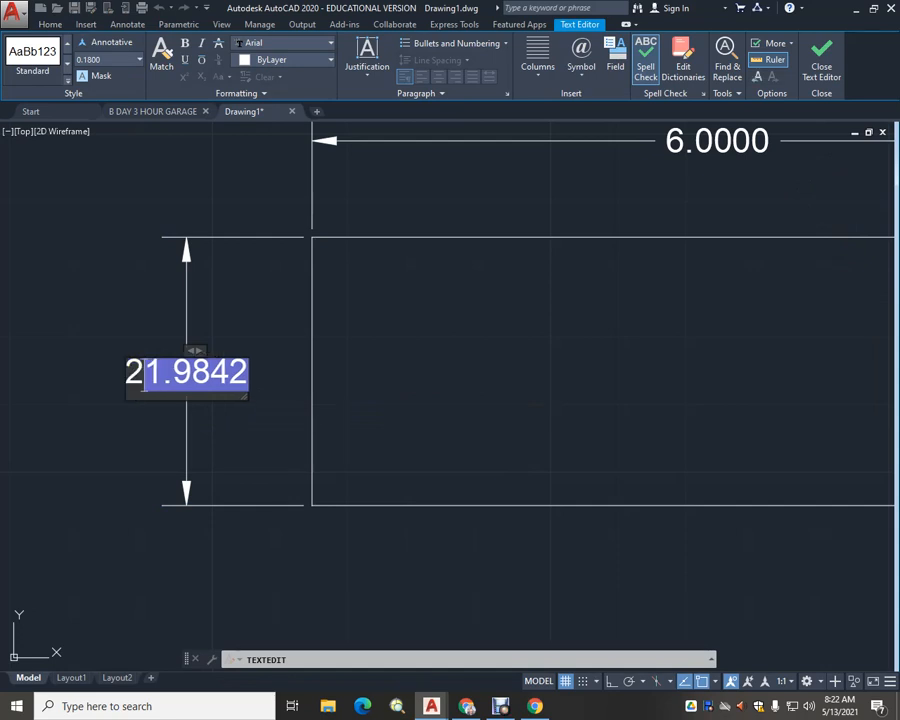
text(.000)
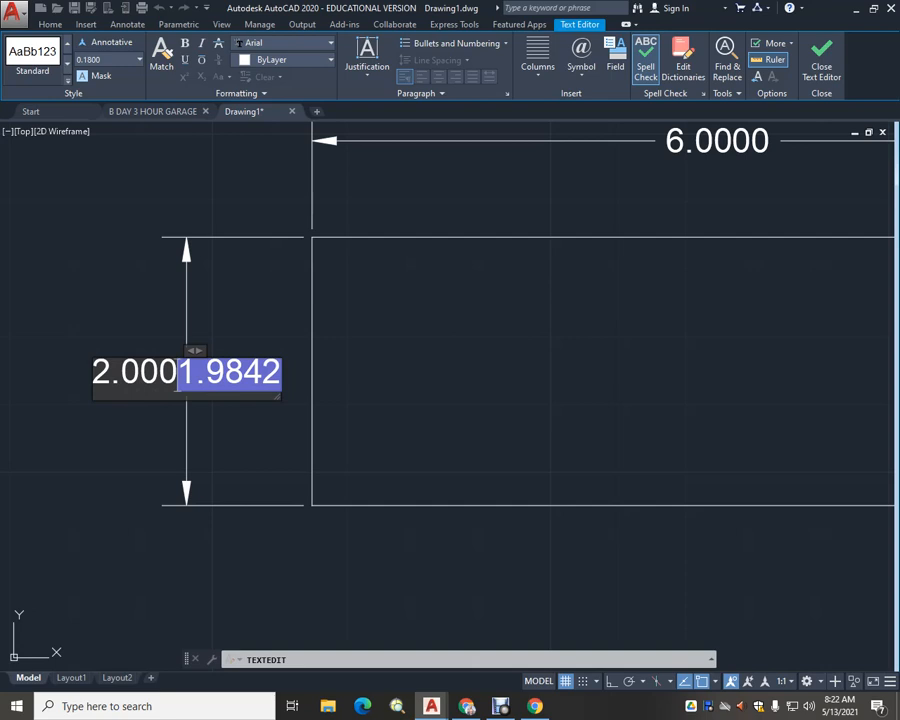
key(Delete)
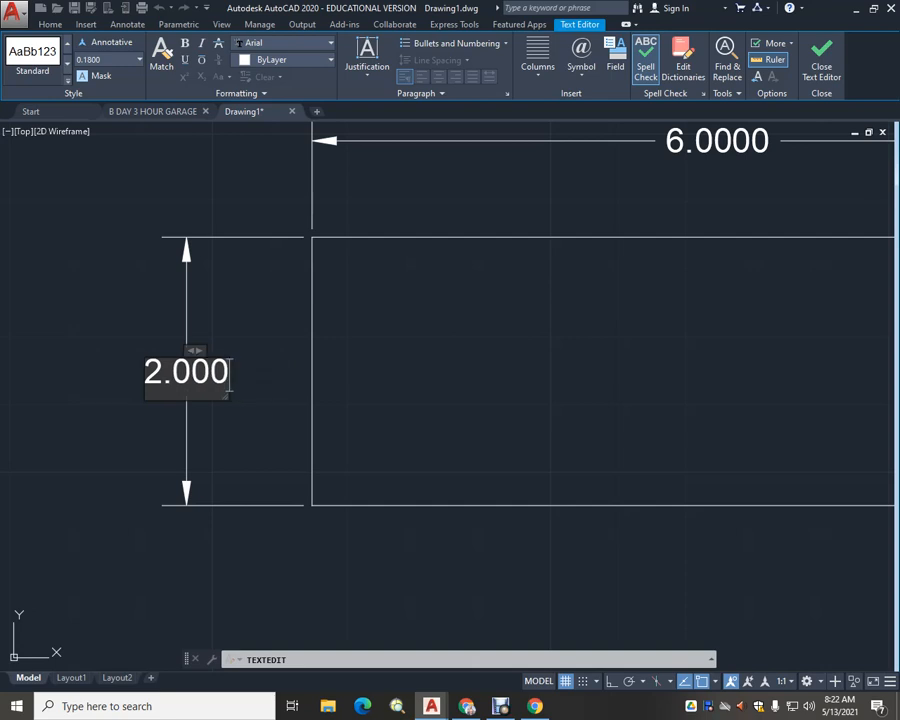
click(346, 552)
scroll(400, 545, down, 3)
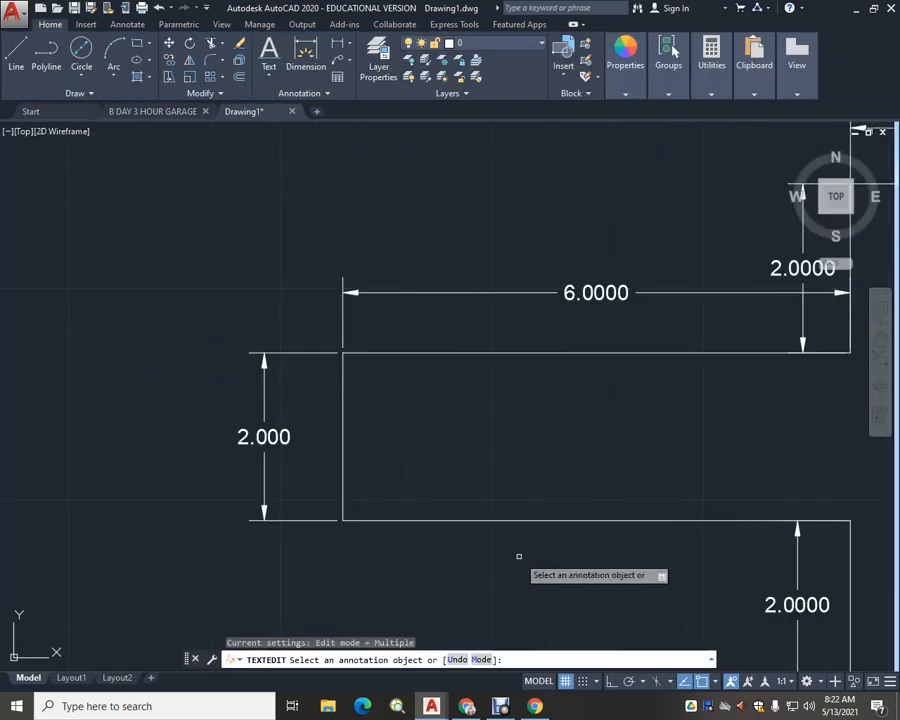
mouse_move(522, 554)
middle_down()
mouse_move(274, 470)
mouse_move(284, 552)
middle_up()
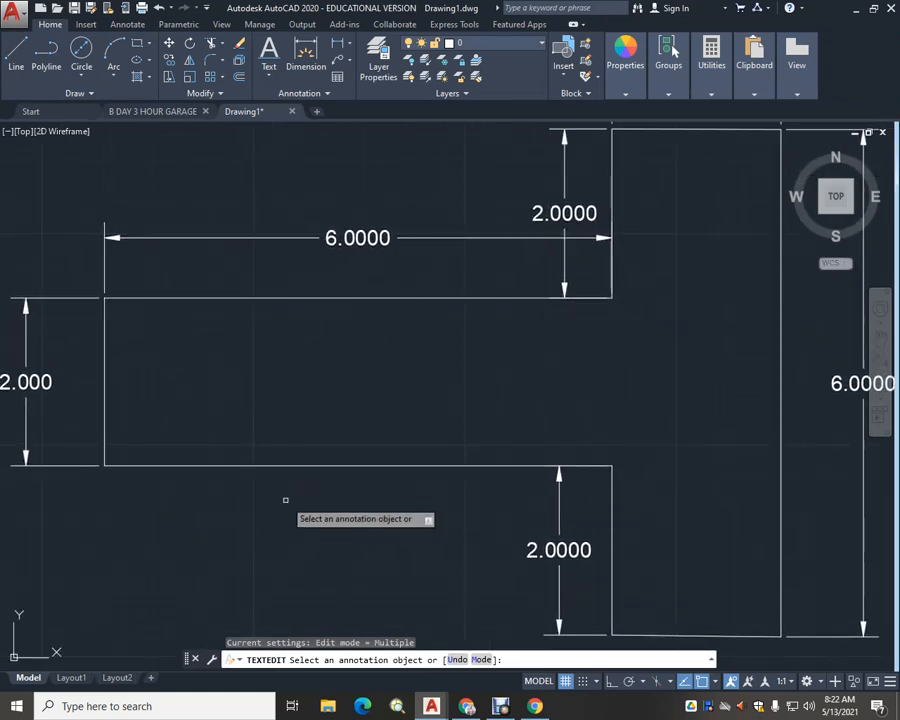
scroll(286, 505, down, 2)
middle_drag(286, 505, 296, 494)
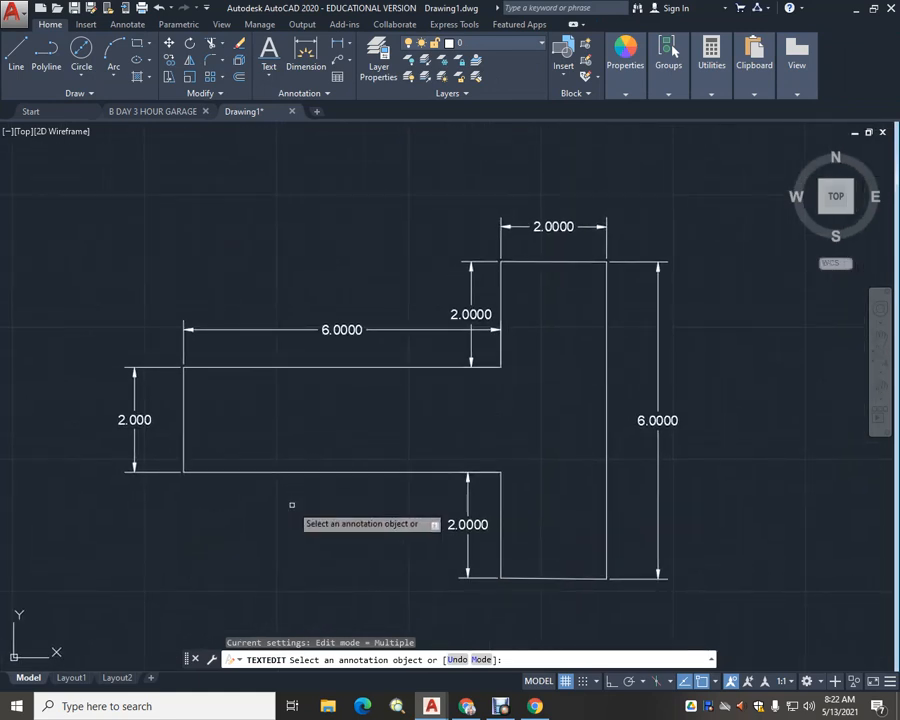
scroll(278, 492, up, 2)
scroll(278, 492, down, 2)
middle_drag(276, 502, 286, 503)
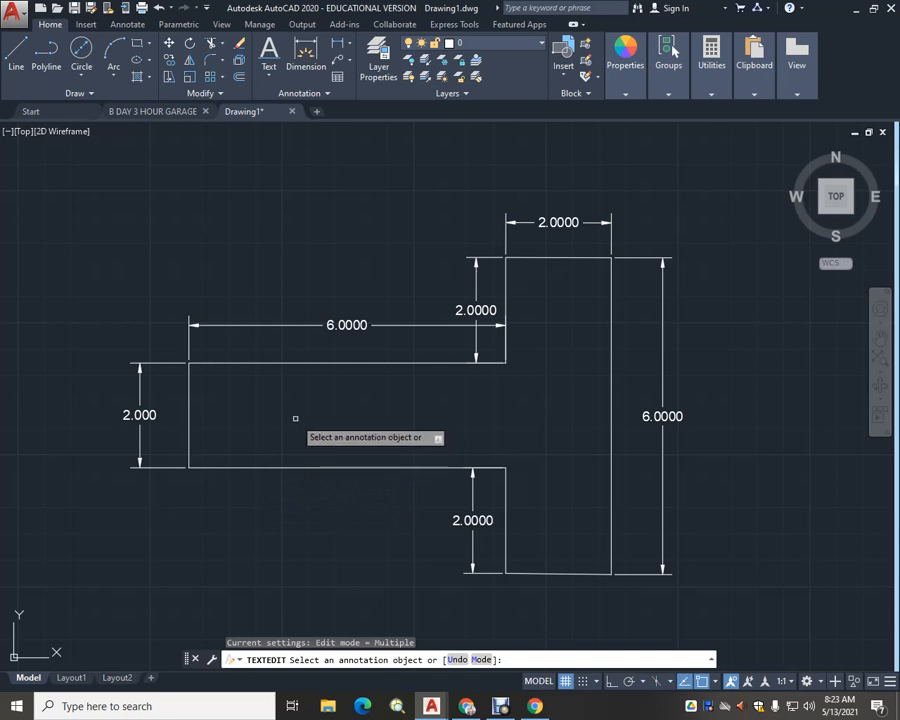
key(Escape)
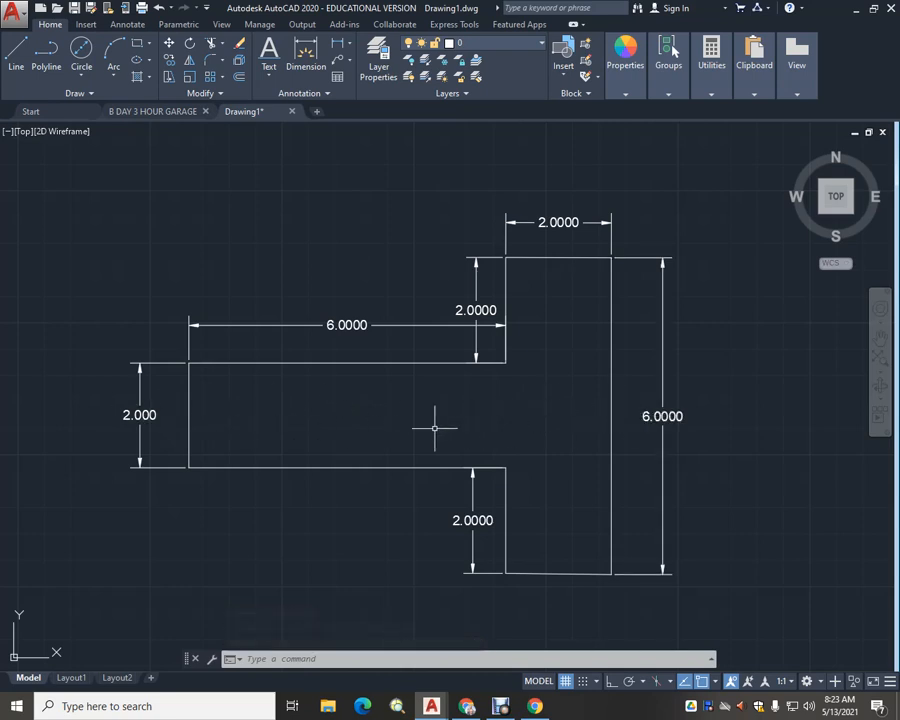
Draw a horizontal centre line from the midpoint of the stem's left end, stopping inside the T's head
text(l)
key(Return)
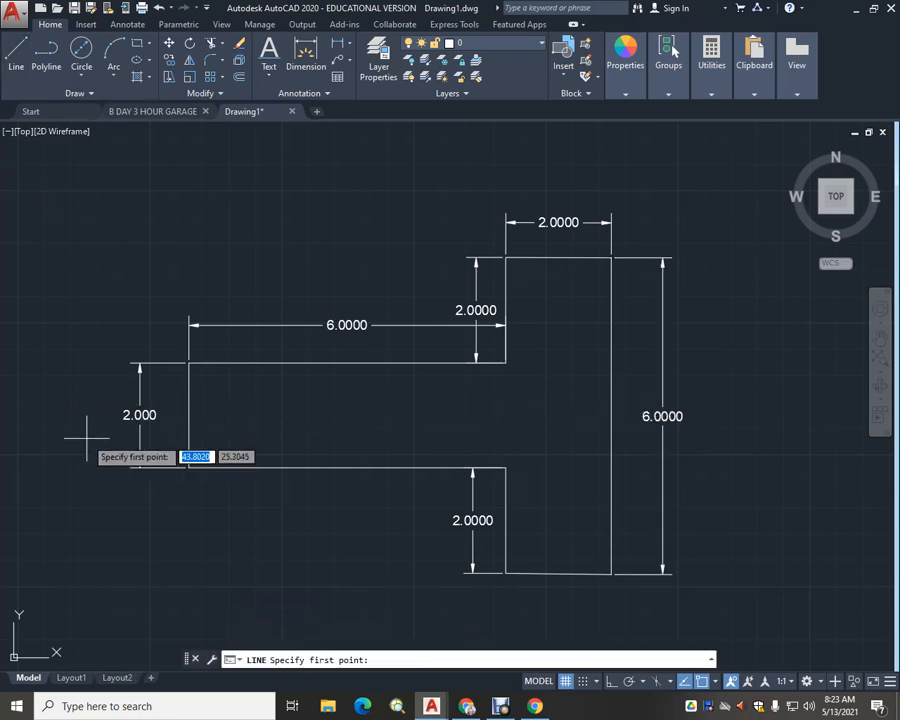
text(mid)
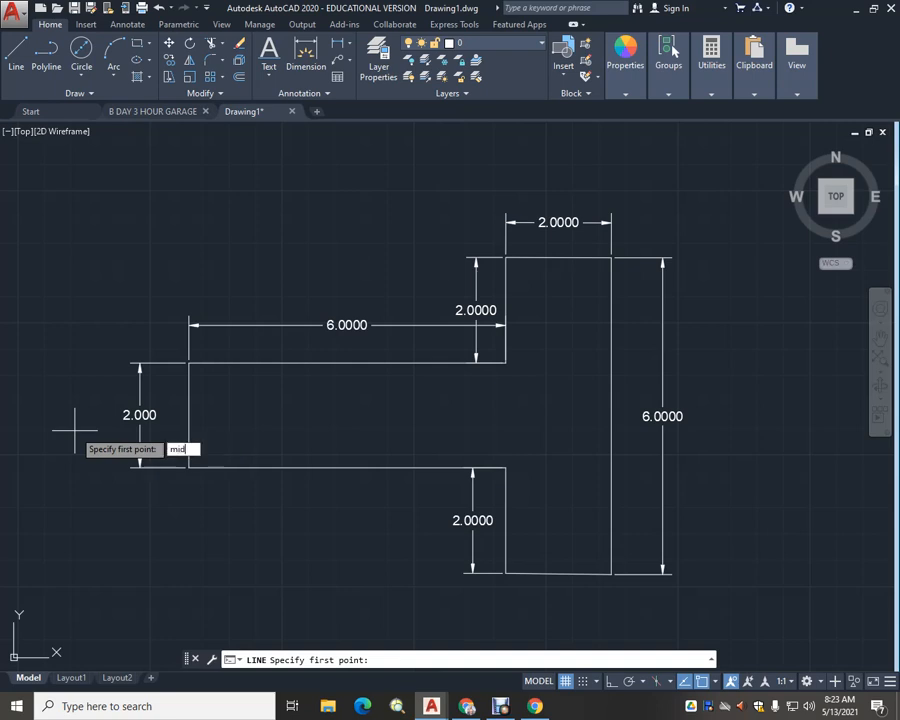
key(Return)
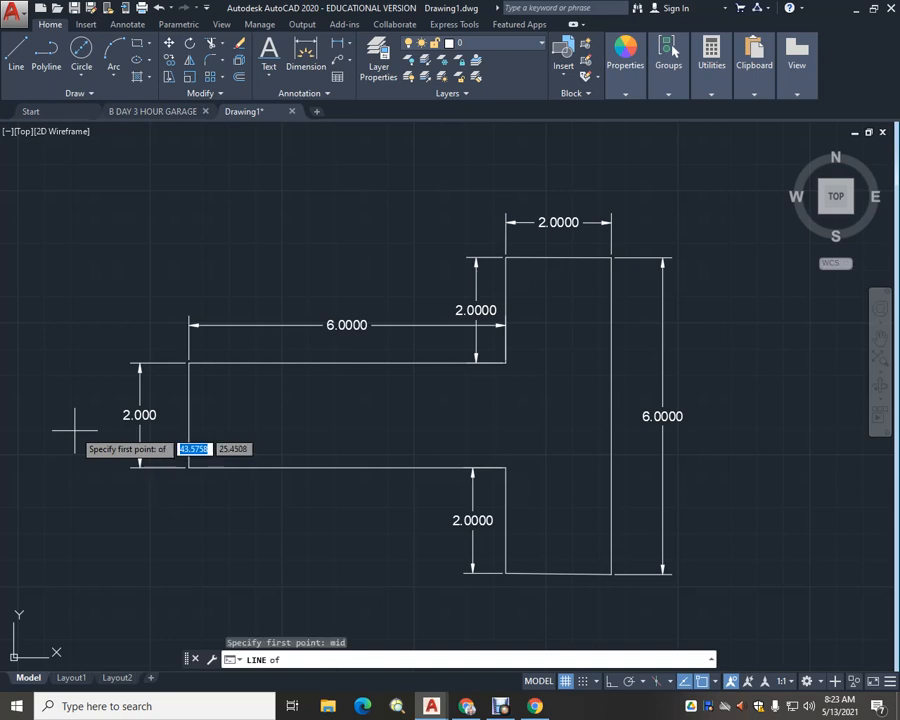
click(188, 414)
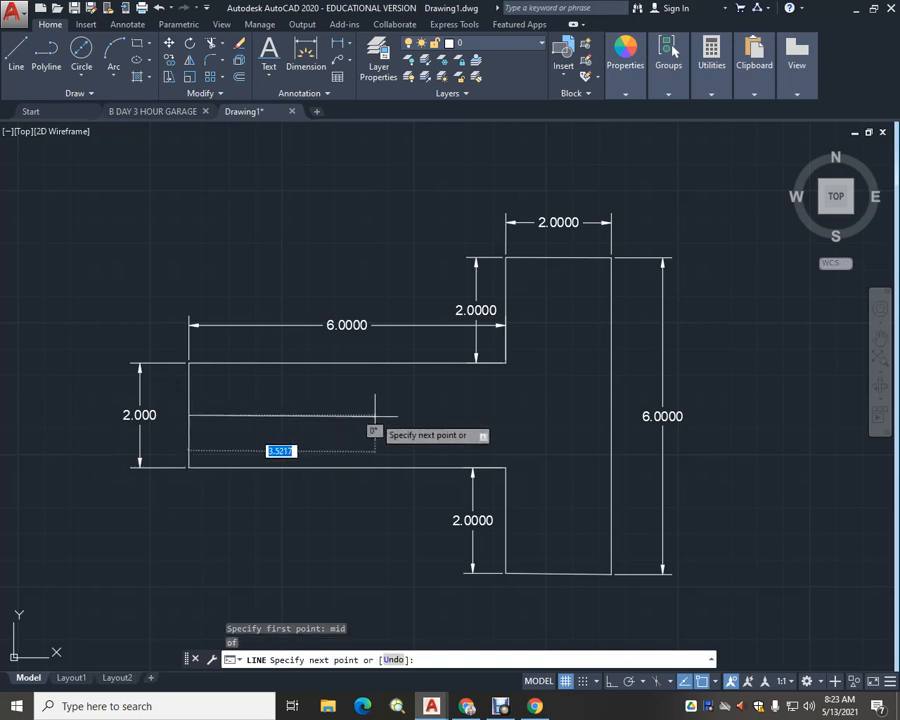
click(548, 414)
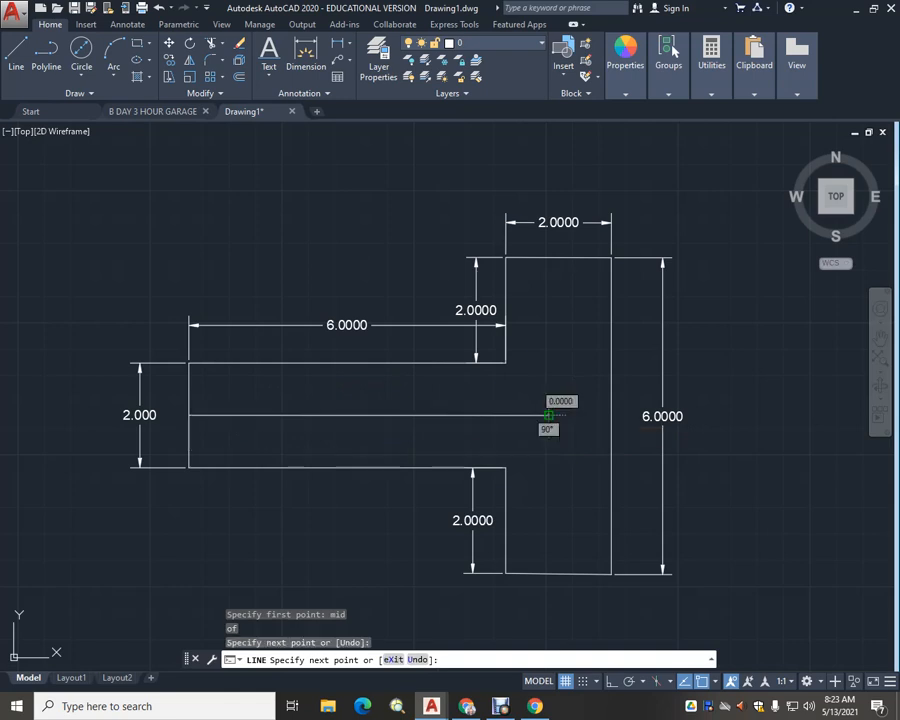
key(Escape)
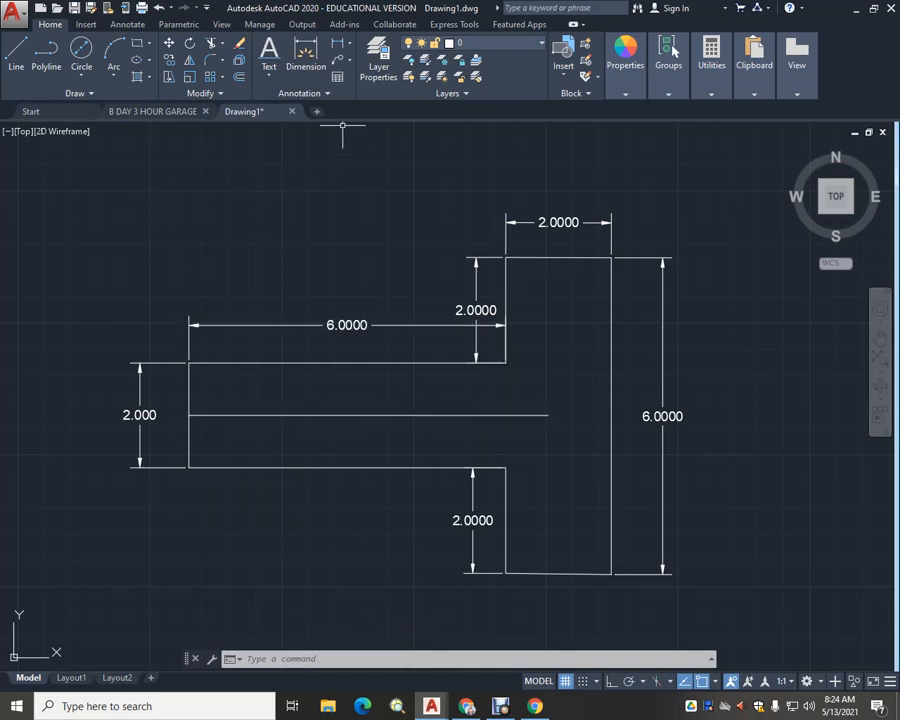
Offset the stem's left end line 1 unit to the right, into the stem
text(o)
key(Return)
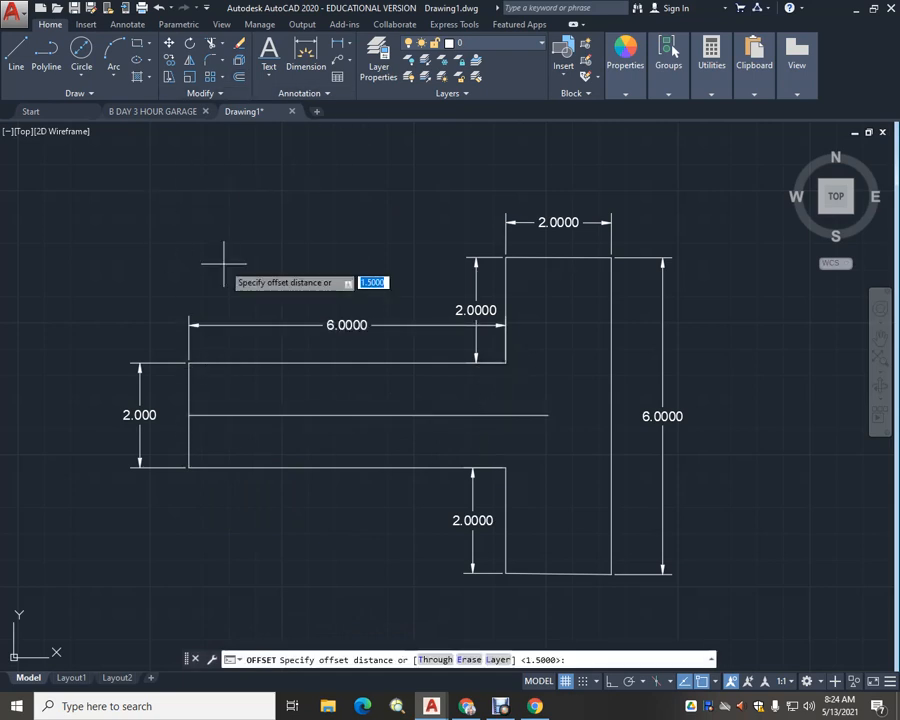
text(1)
key(Return)
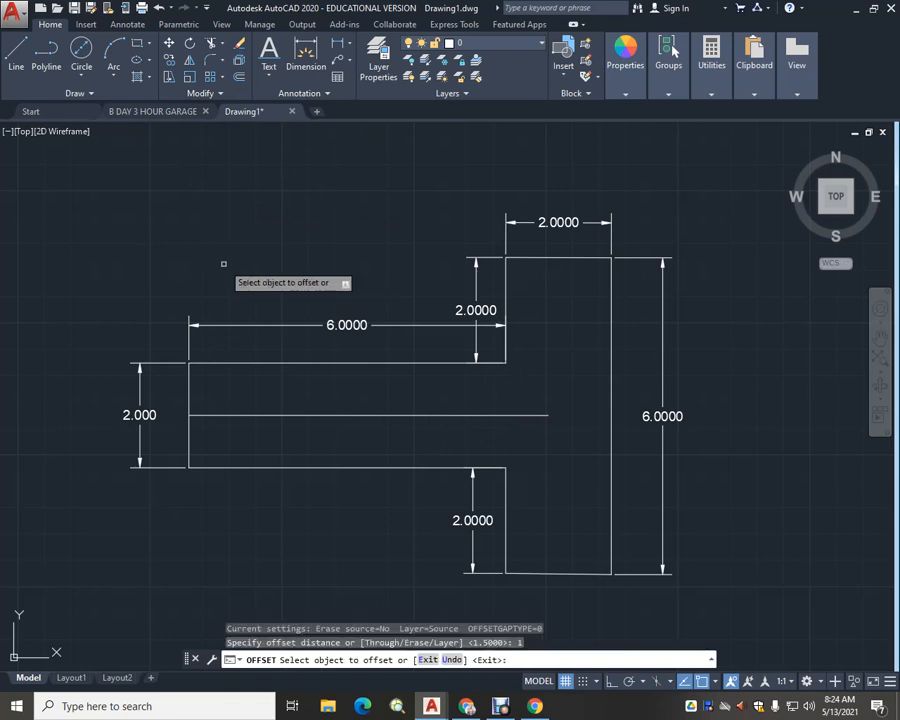
click(189, 401)
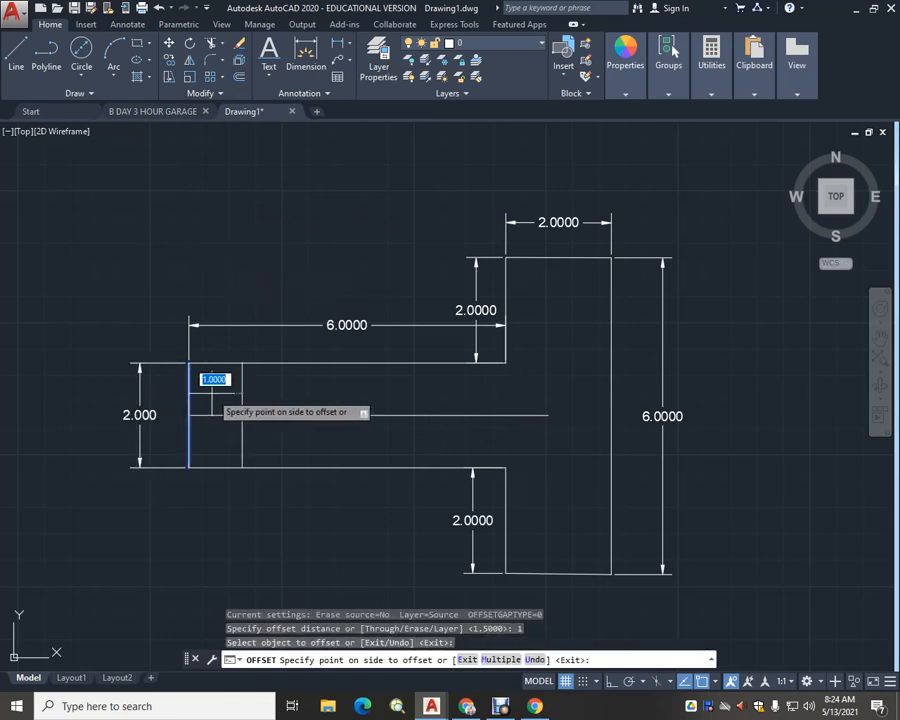
click(217, 393)
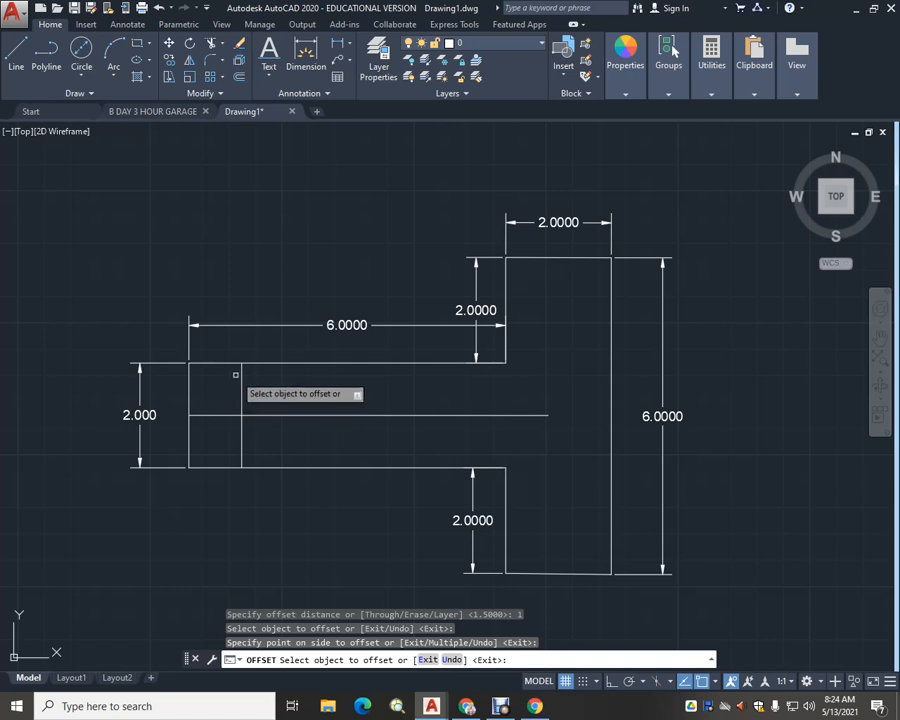
Offset the new vertical line inside the stem 4 units to the right and end the Offset command
click(238, 76)
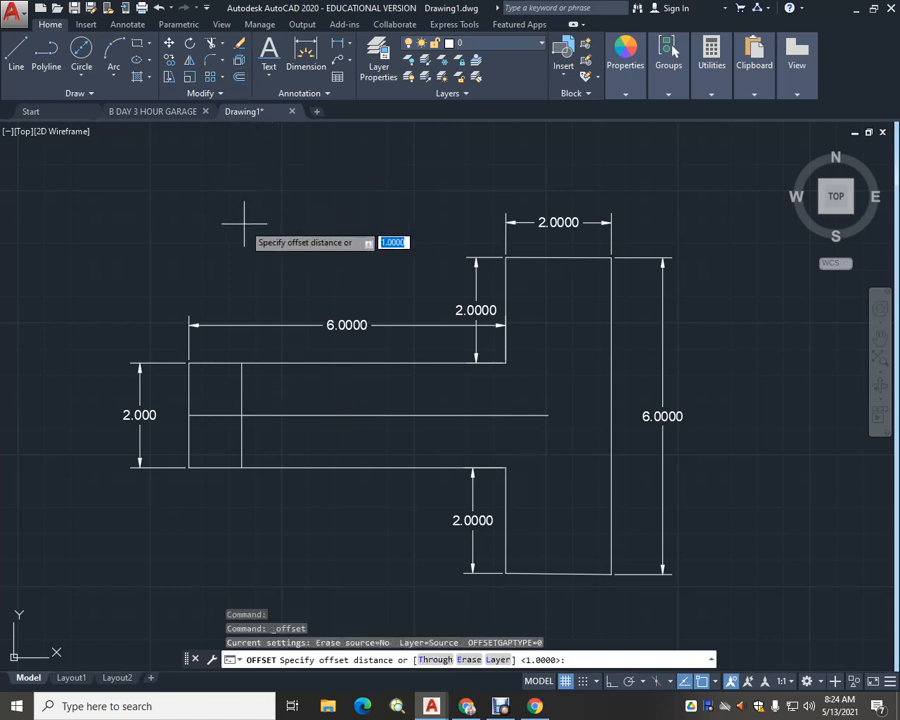
text(4)
key(Return)
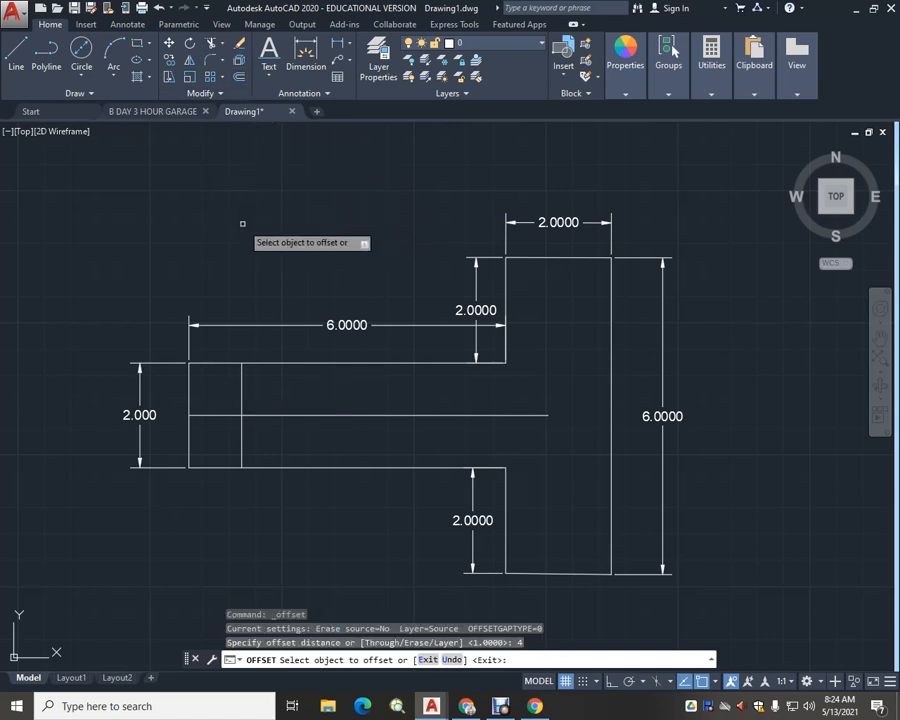
click(241, 390)
click(340, 388)
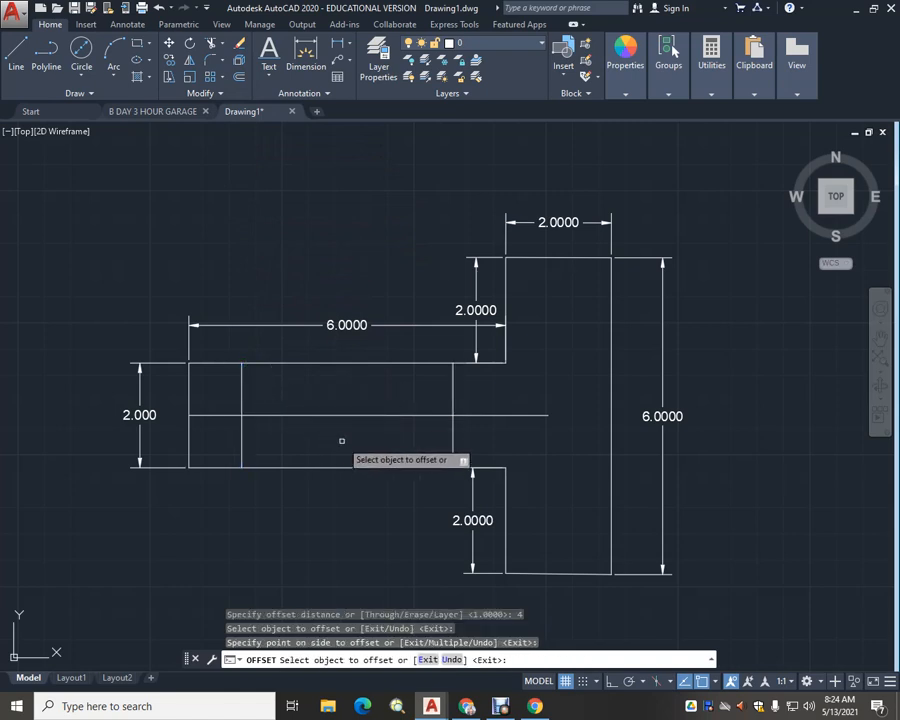
middle_drag(337, 434, 338, 417)
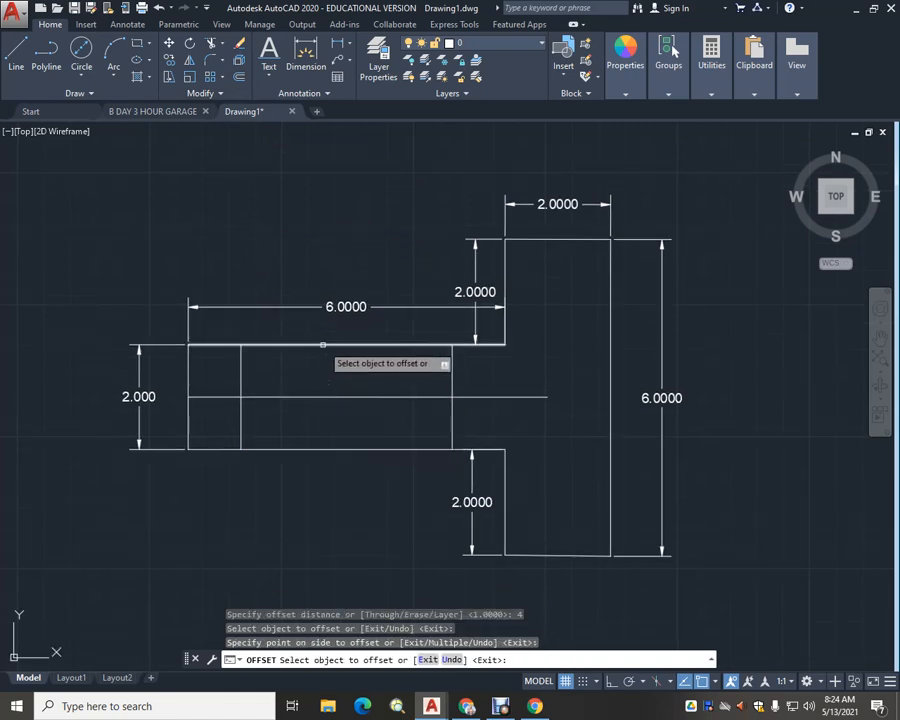
click(366, 300)
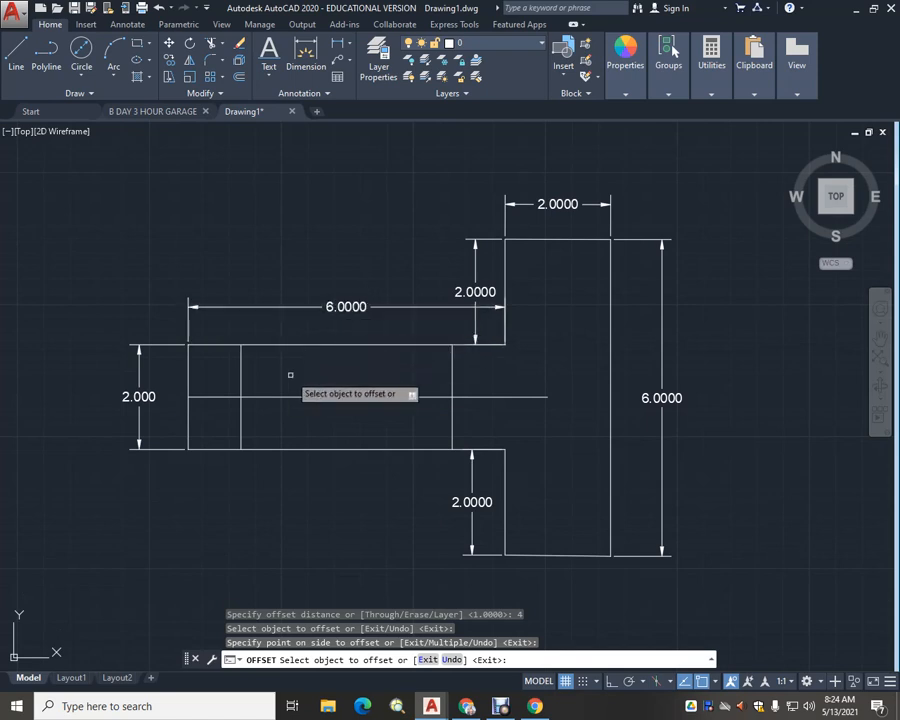
key(Escape)
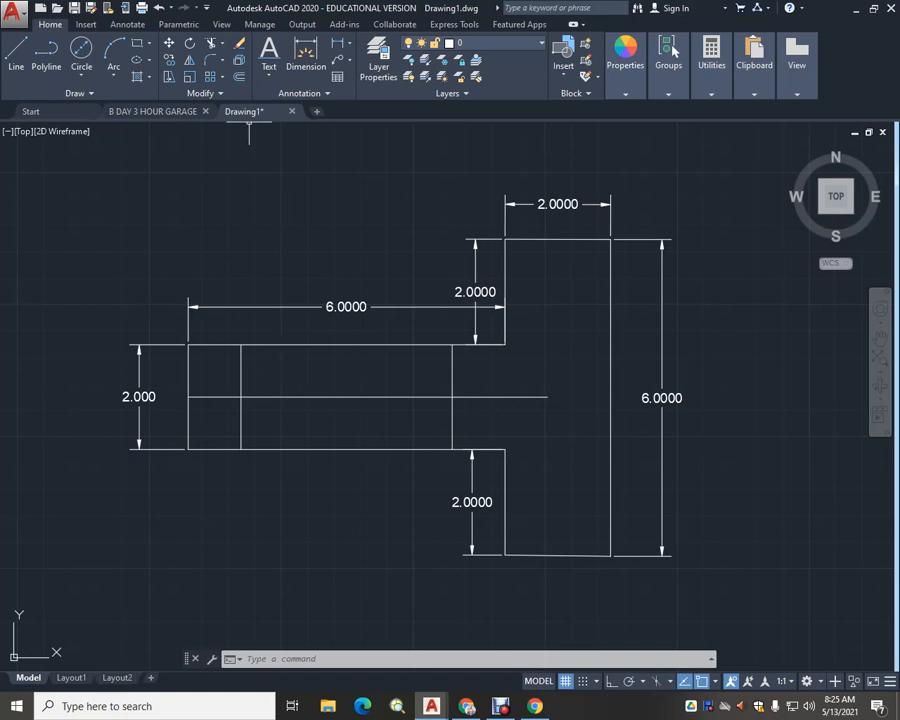
Draw a circle of radius .4375 centred where the centre line crosses the first vertical line near the stem's left end
click(238, 76)
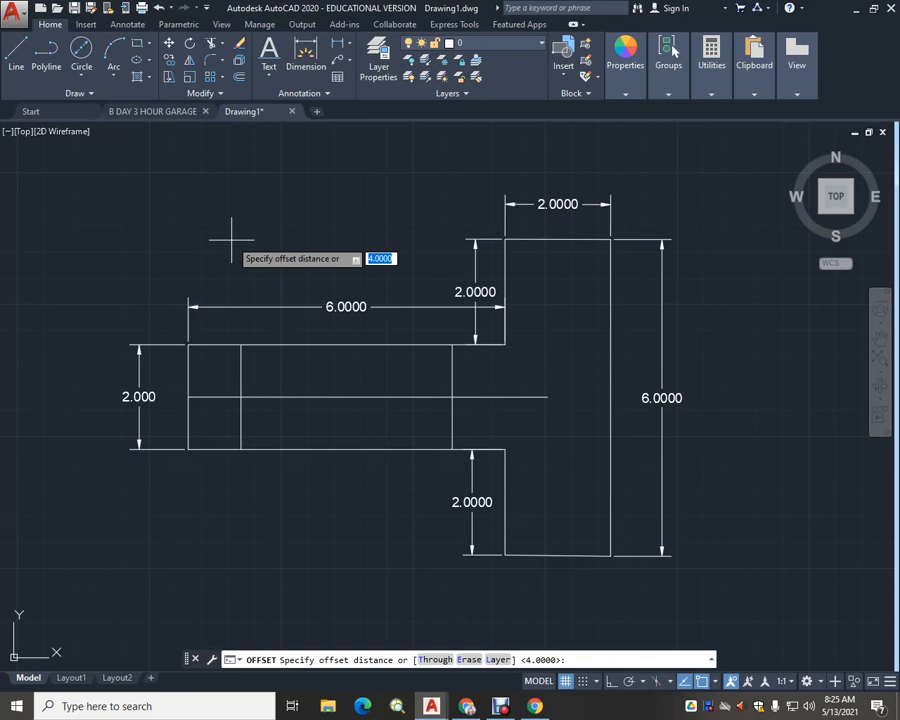
key(Escape)
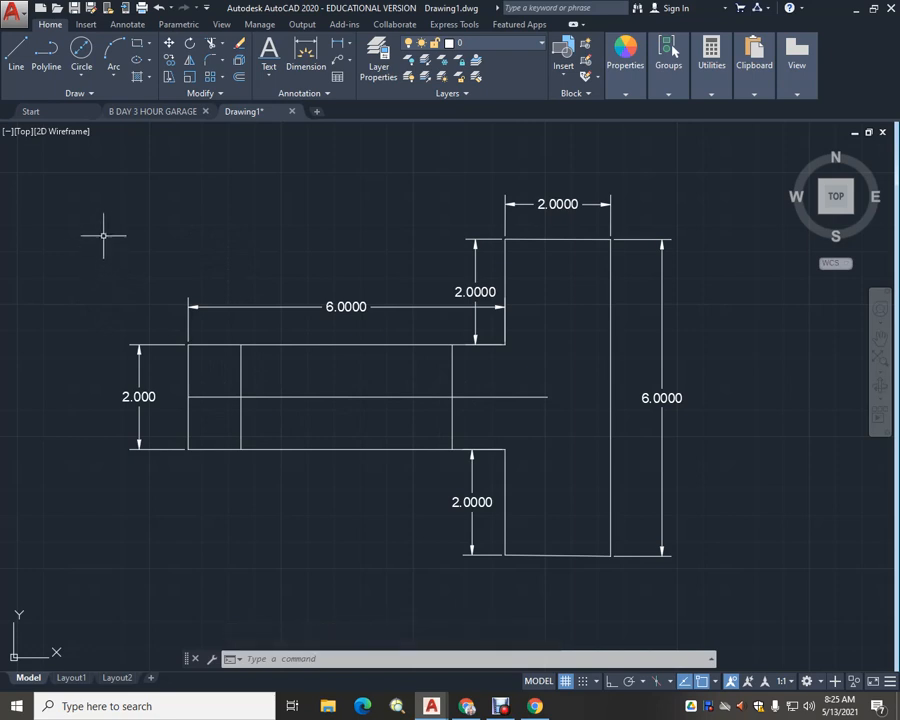
click(81, 75)
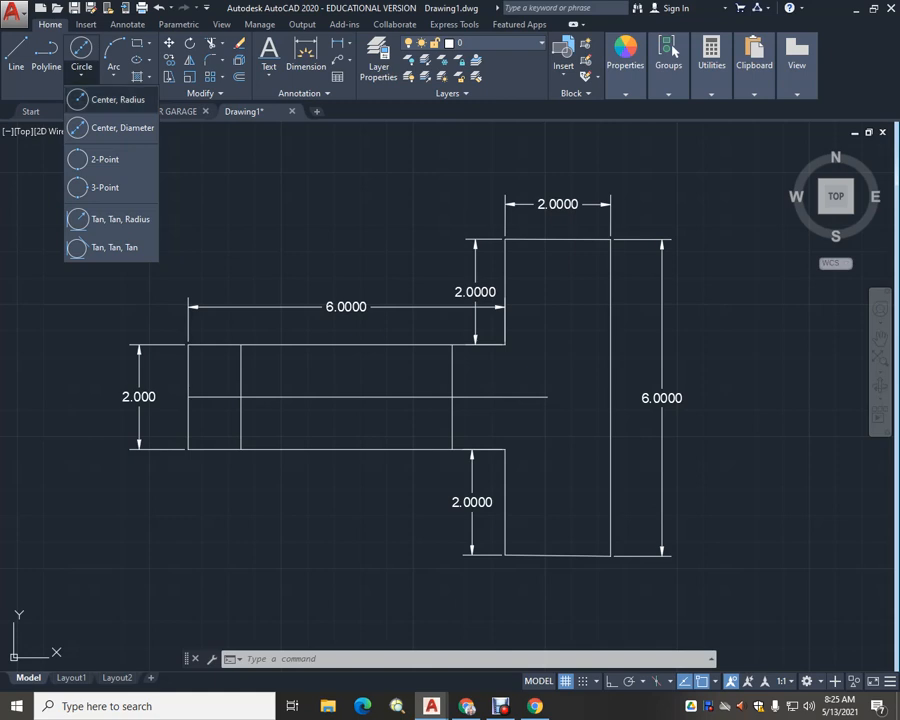
click(110, 99)
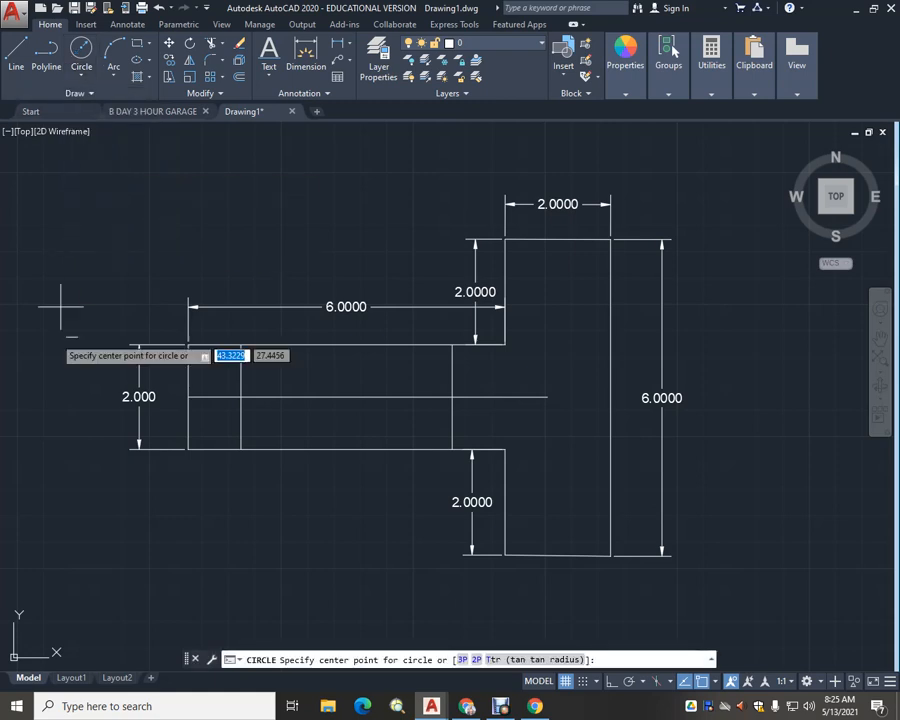
click(240, 397)
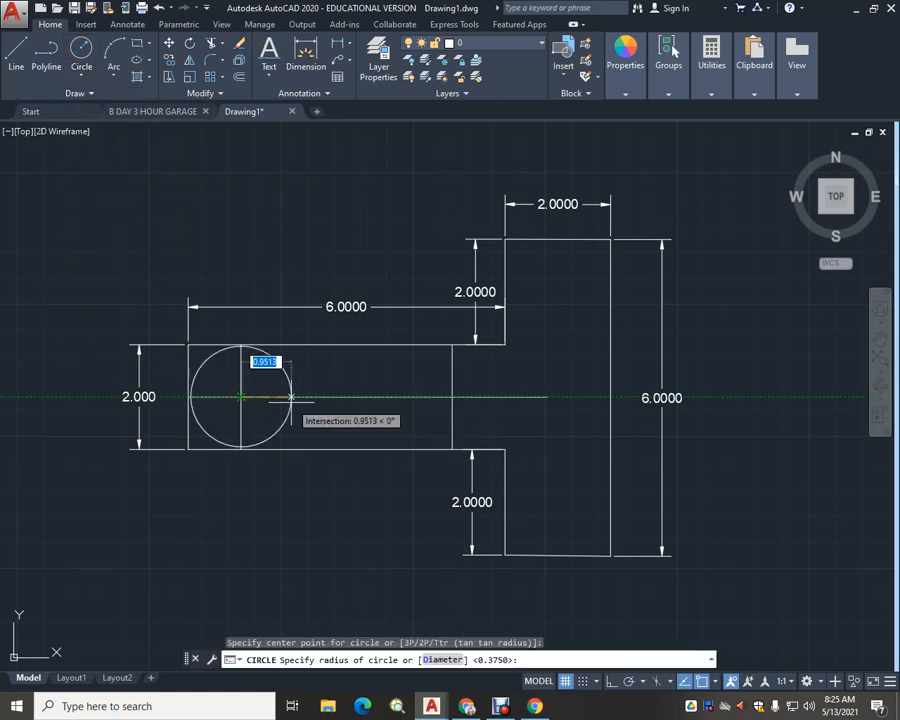
text(.)
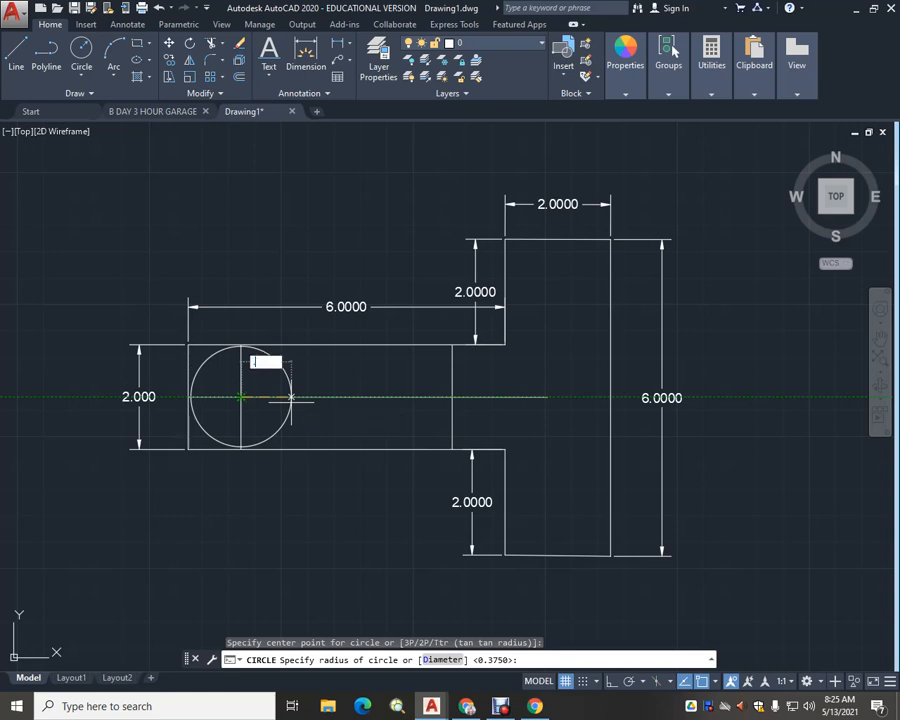
text(437)
key(Return)
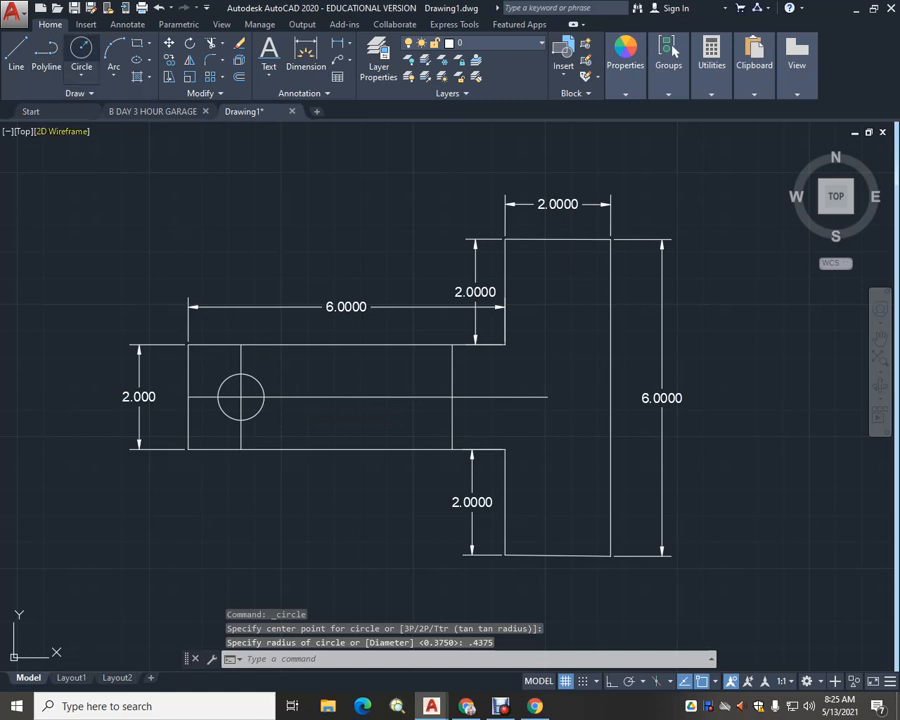
click(81, 48)
click(452, 397)
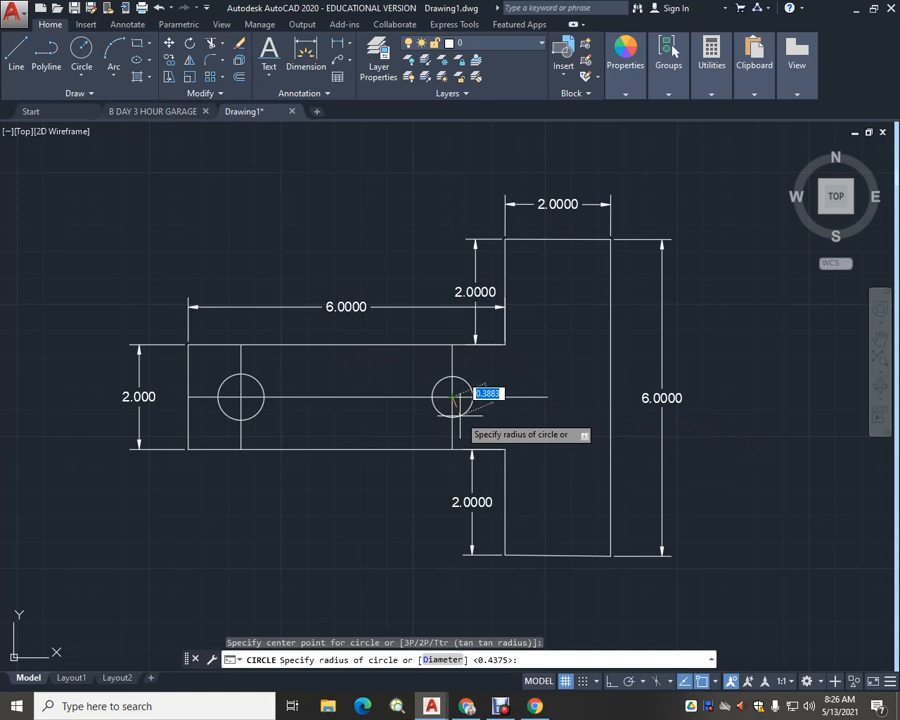
key(Escape)
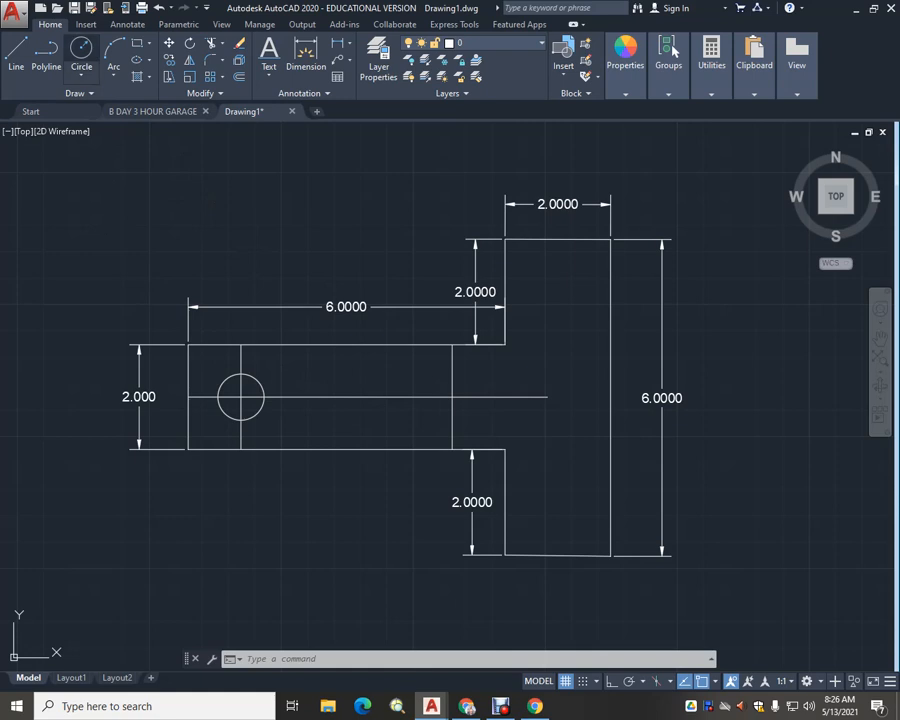
click(81, 74)
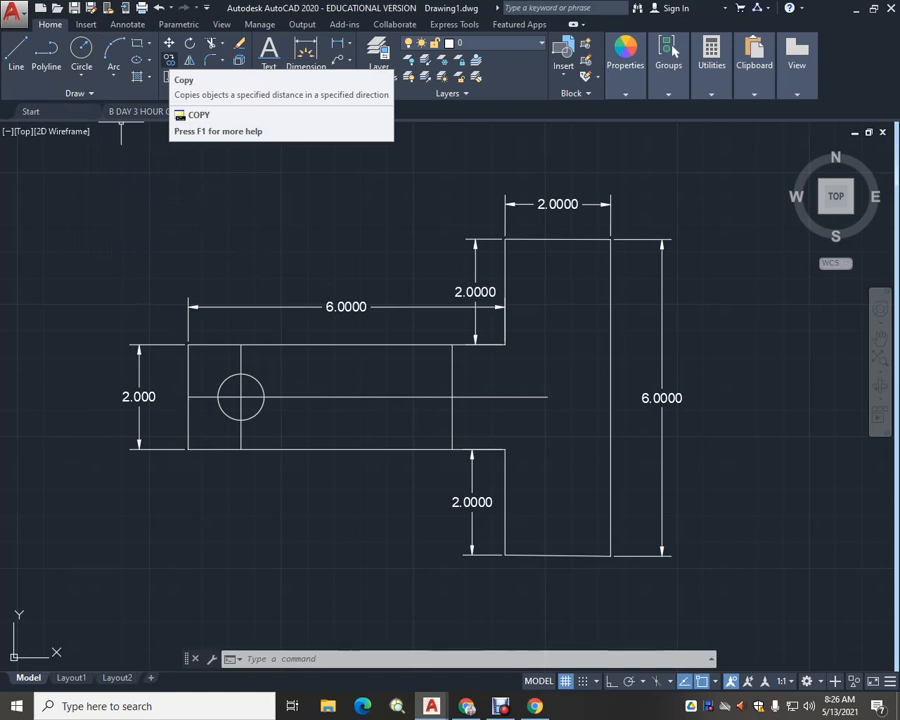
Copy the circle from its centre to the intersection of the centre line and the second vertical line in the stem
click(169, 60)
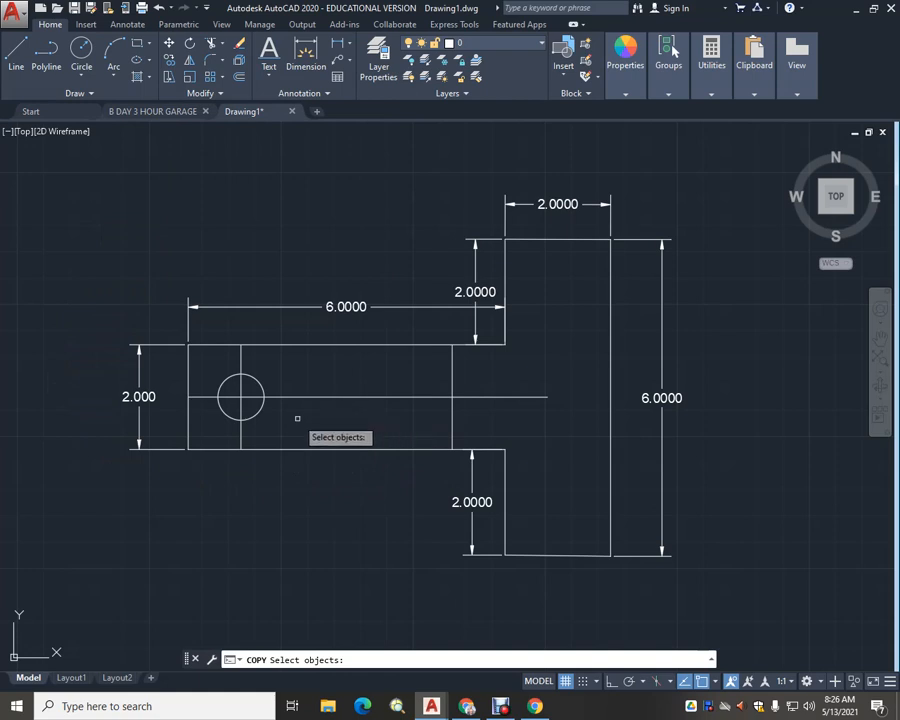
click(257, 414)
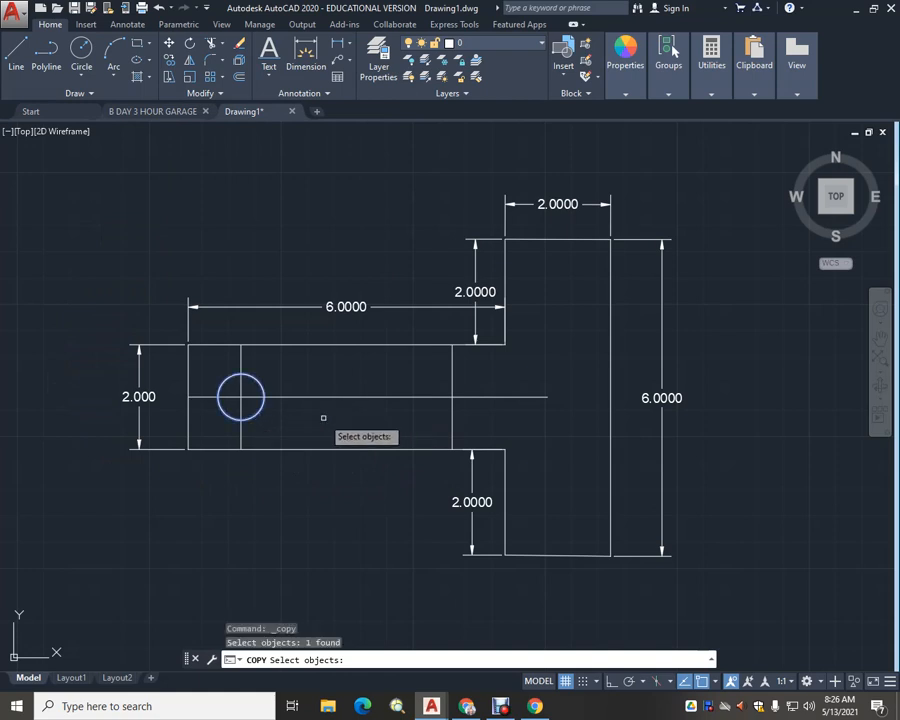
key(Return)
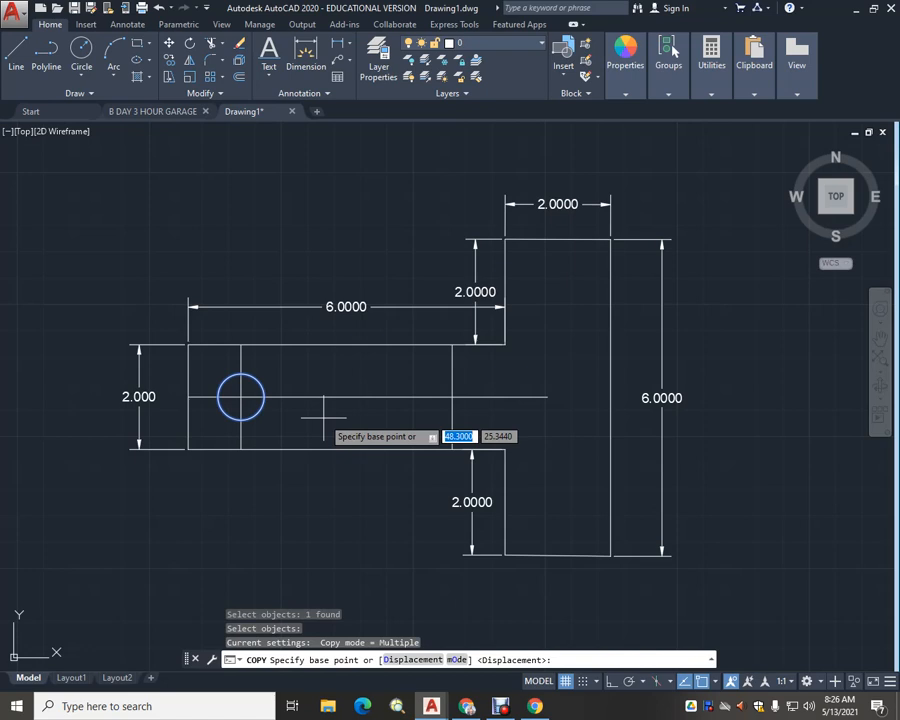
click(241, 397)
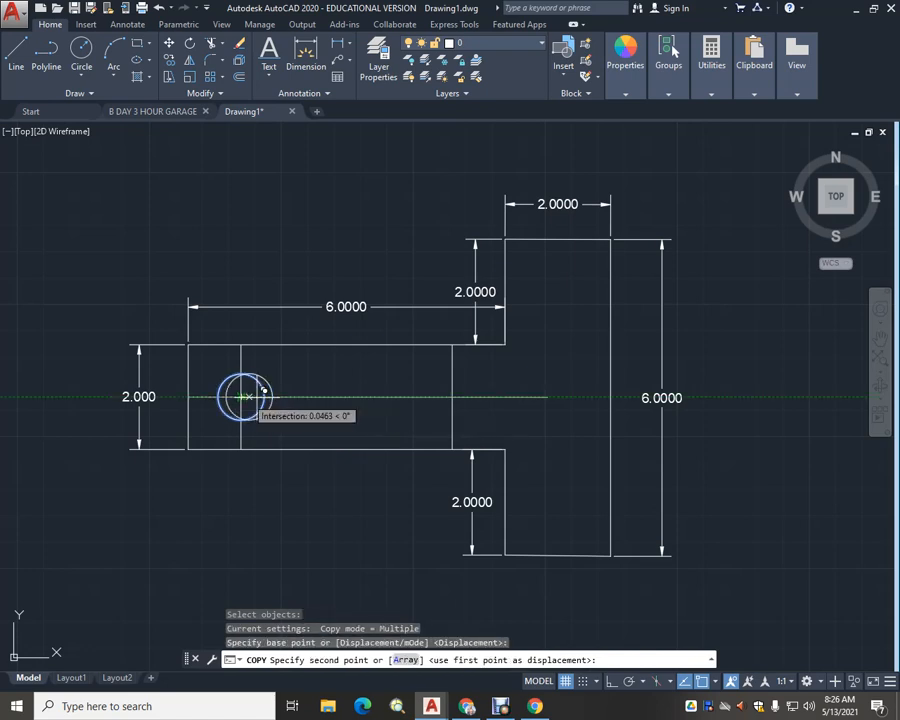
click(453, 397)
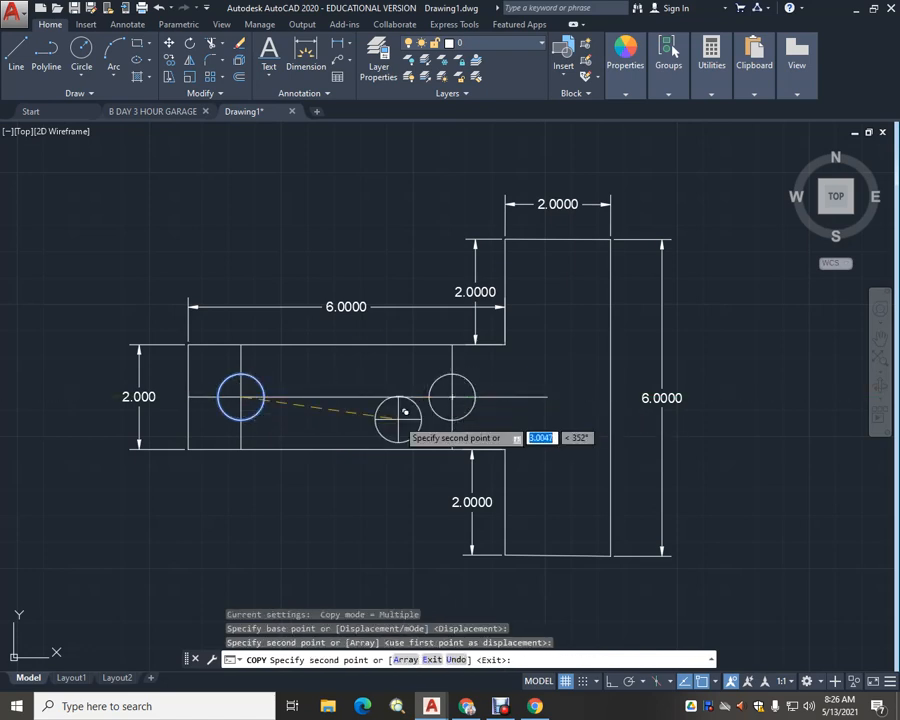
Scatter many extra copies of the circle across the empty area below the T-shaped part and end the Copy command
click(367, 548)
click(229, 550)
click(139, 550)
middle_drag(121, 586, 127, 565)
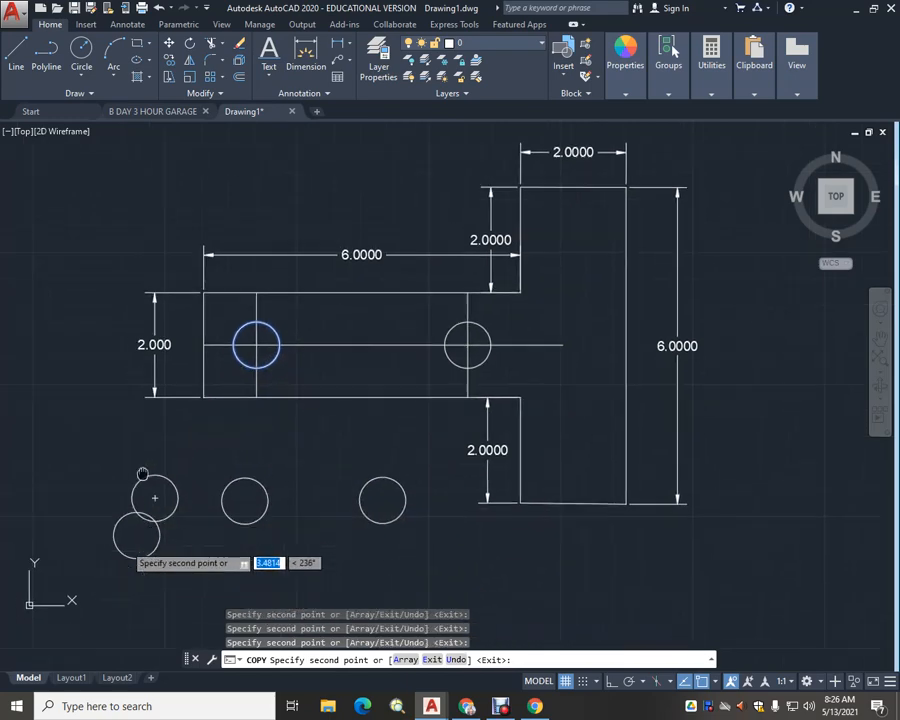
middle_drag(134, 514, 218, 343)
click(218, 343)
click(241, 414)
click(280, 380)
click(306, 487)
click(338, 375)
click(358, 473)
click(394, 386)
click(414, 486)
click(461, 405)
click(493, 521)
click(548, 424)
click(480, 475)
click(375, 598)
click(297, 557)
click(244, 553)
click(160, 510)
click(60, 432)
click(61, 388)
click(89, 355)
click(116, 391)
click(134, 420)
click(146, 333)
click(147, 292)
click(201, 257)
click(269, 256)
click(368, 265)
click(392, 273)
click(404, 310)
click(470, 350)
click(536, 361)
click(601, 401)
click(644, 496)
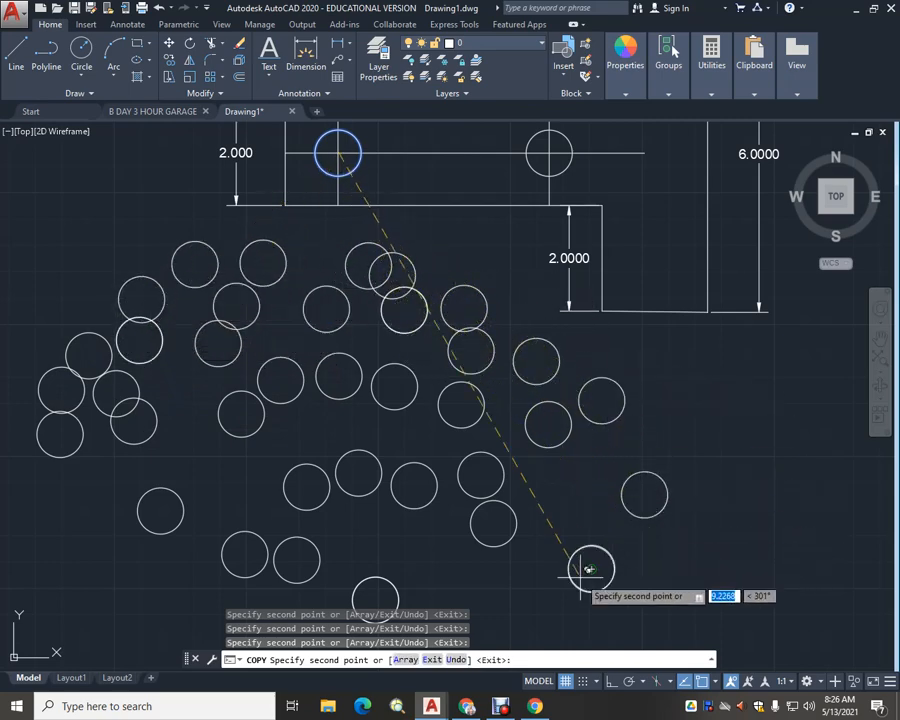
middle_drag(590, 563, 681, 343)
click(646, 379)
click(578, 425)
click(486, 461)
click(302, 408)
click(120, 303)
click(66, 197)
key(Escape)
key(Escape)
Erase all the scattered circle copies below the T-shaped part, keeping the two circles inside the stem
scroll(431, 368, up, 1)
scroll(431, 368, down, 4)
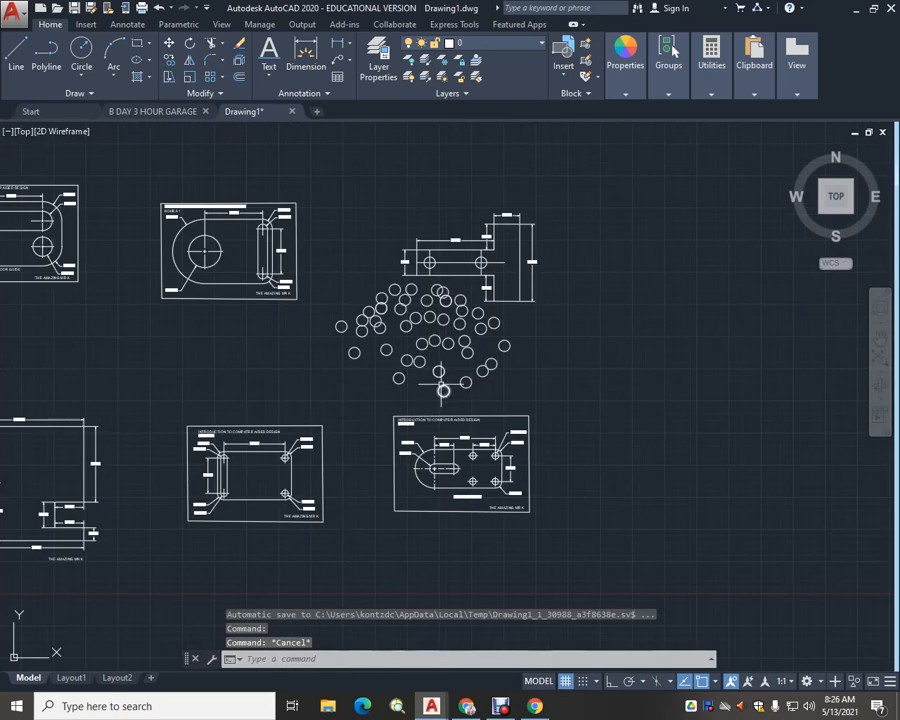
scroll(425, 398, up, 3)
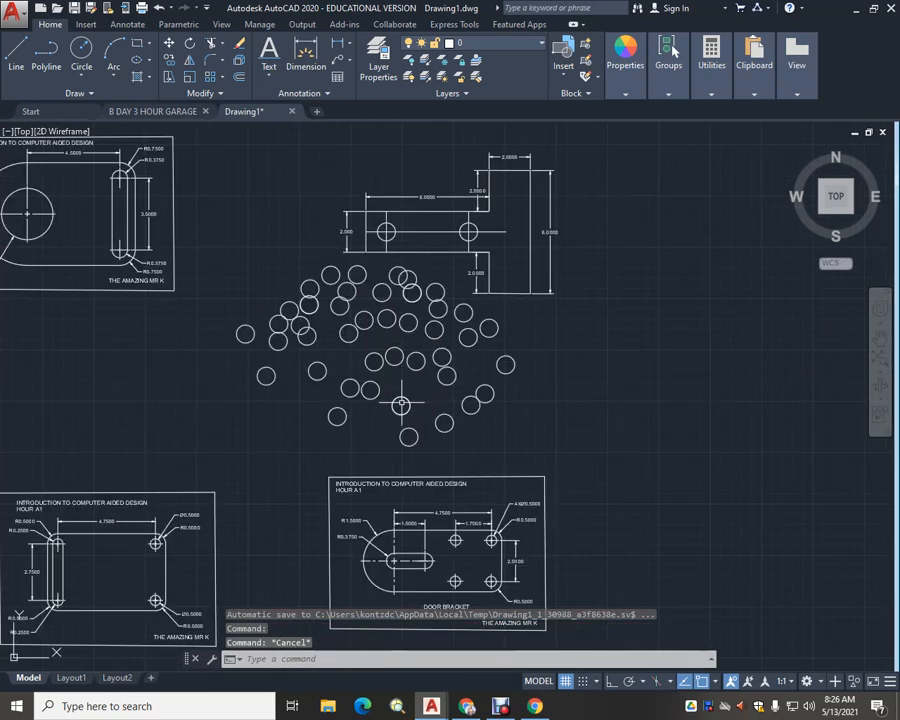
scroll(400, 404, up, 2)
scroll(400, 404, down, 2)
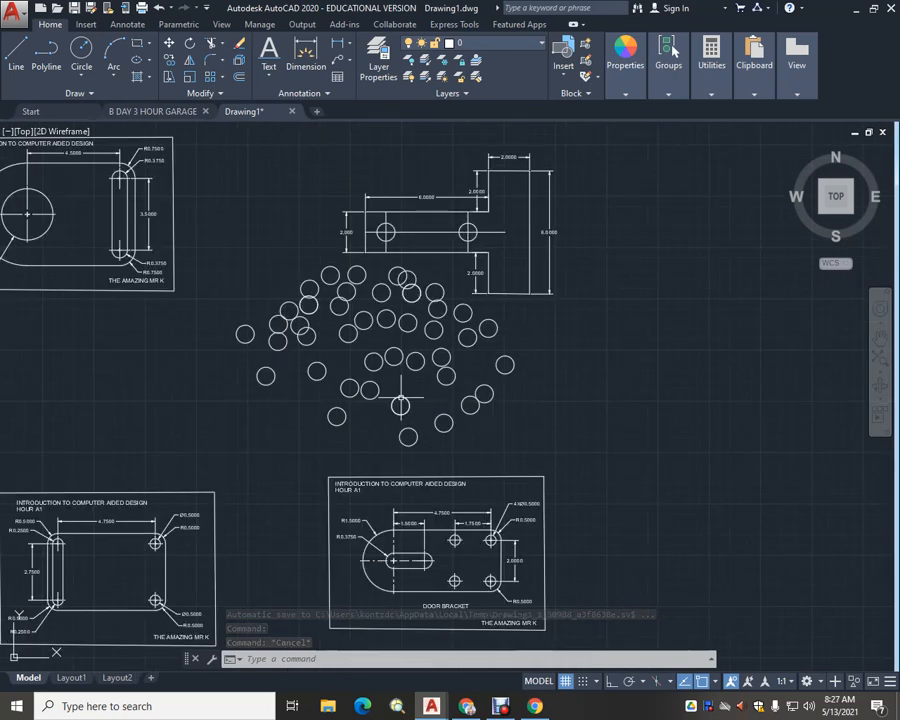
middle_drag(297, 410, 285, 427)
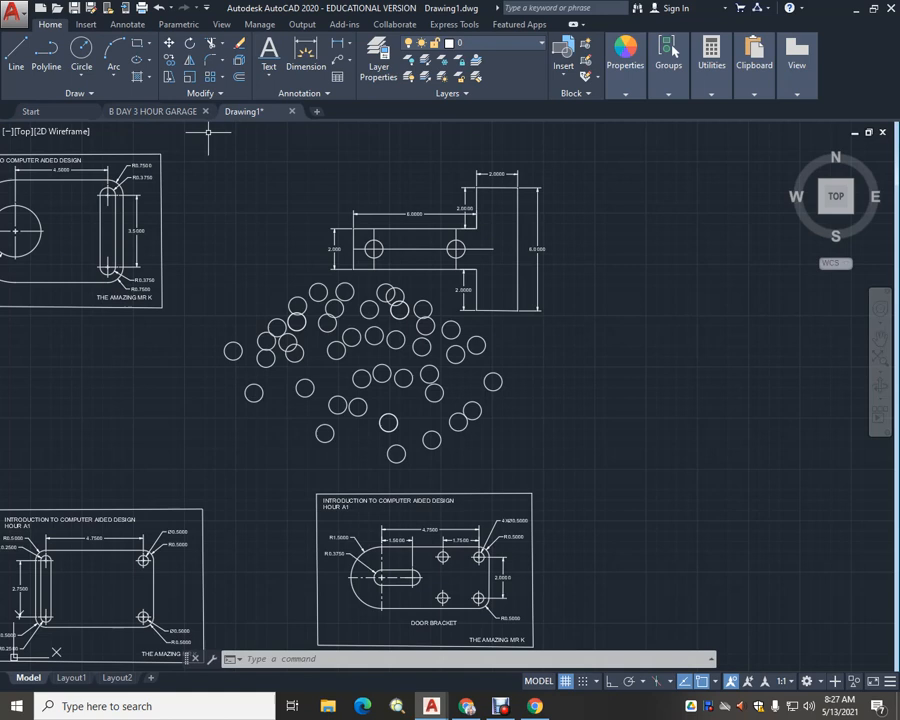
click(239, 43)
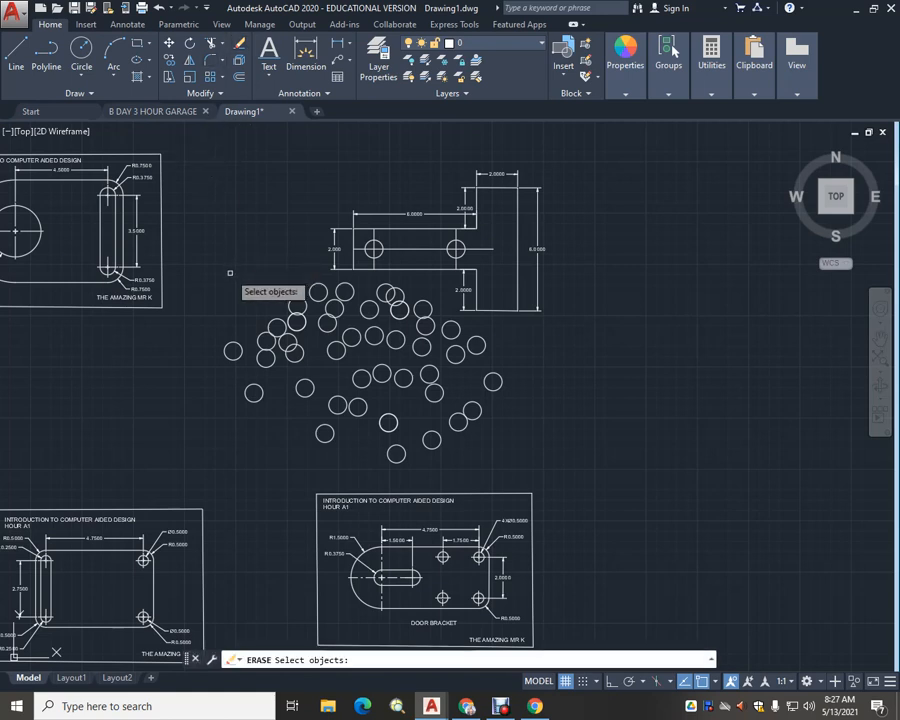
key(Escape)
key(Escape)
click(220, 278)
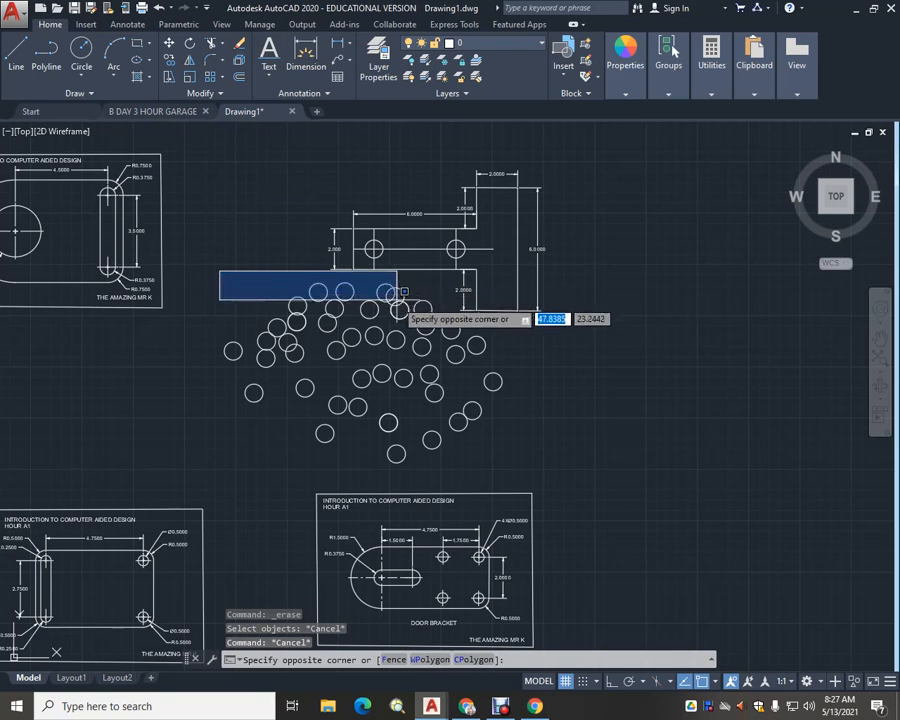
click(448, 468)
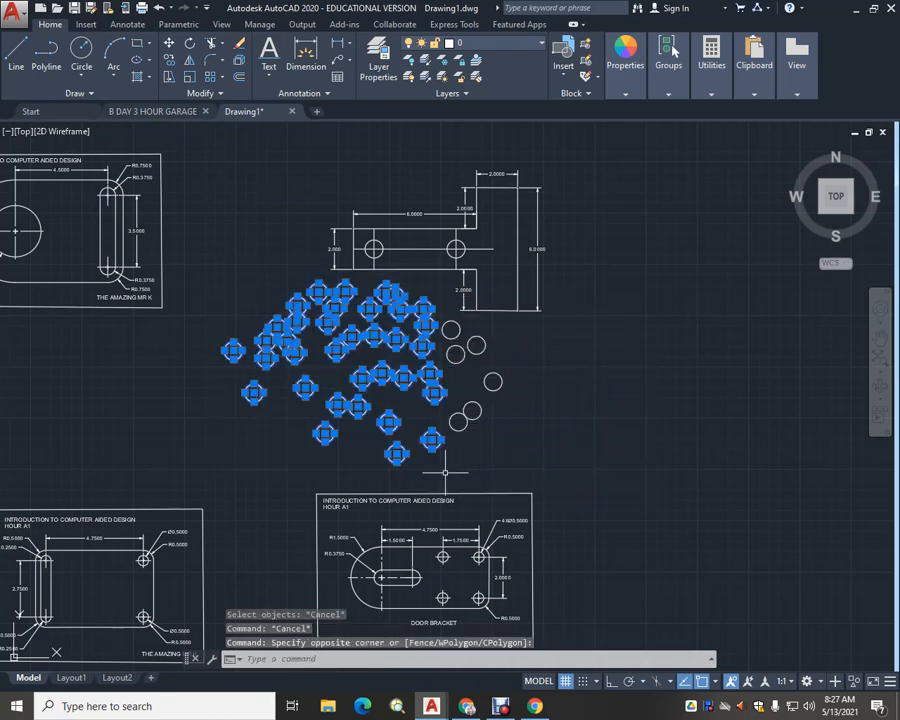
key(Delete)
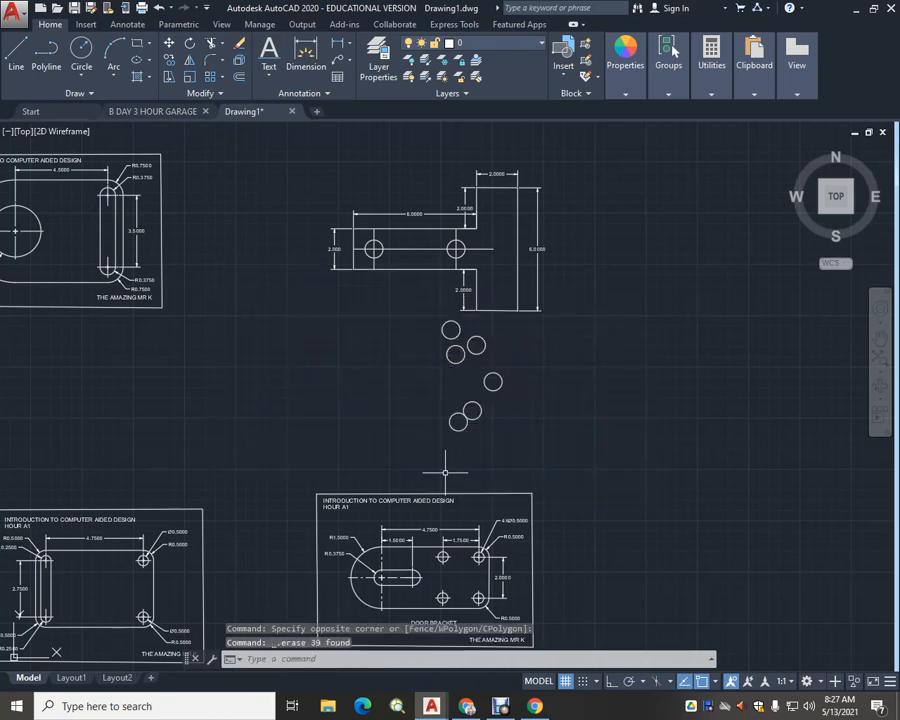
click(406, 315)
click(522, 474)
key(Delete)
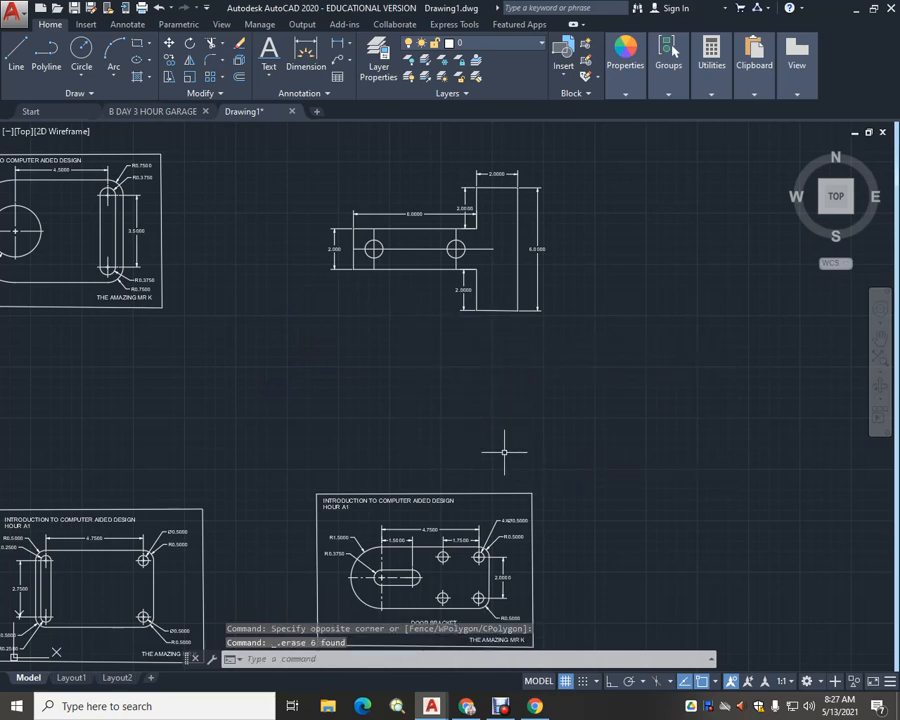
Draw a horizontal line joining the top points of the two circles in the stem
scroll(411, 330, up, 5)
middle_drag(438, 294, 381, 456)
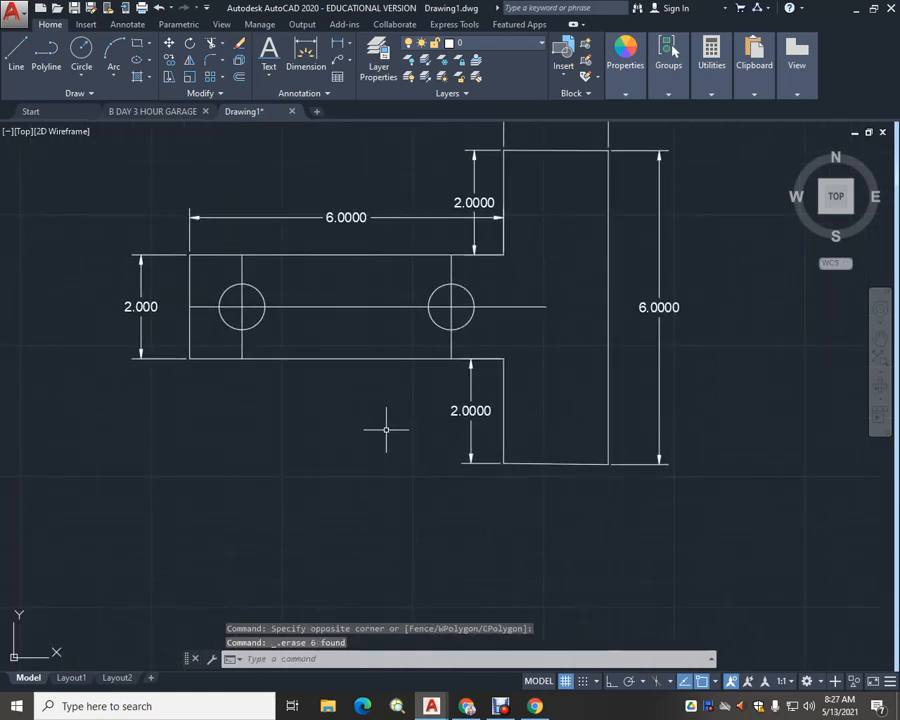
scroll(355, 410, up, 2)
middle_drag(353, 387, 348, 424)
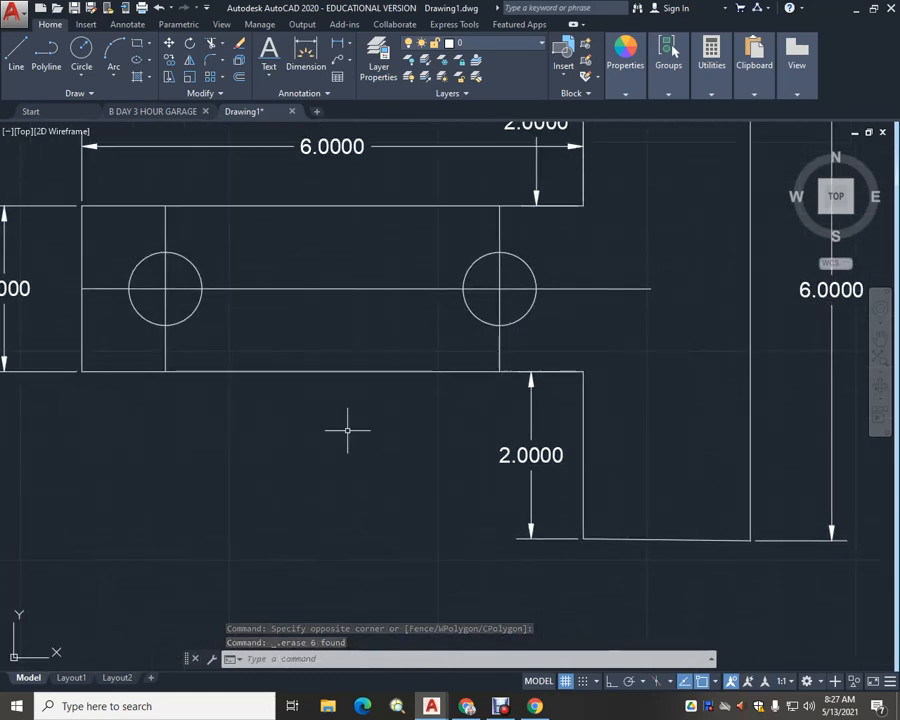
scroll(348, 431, down, 2)
middle_drag(339, 364, 341, 397)
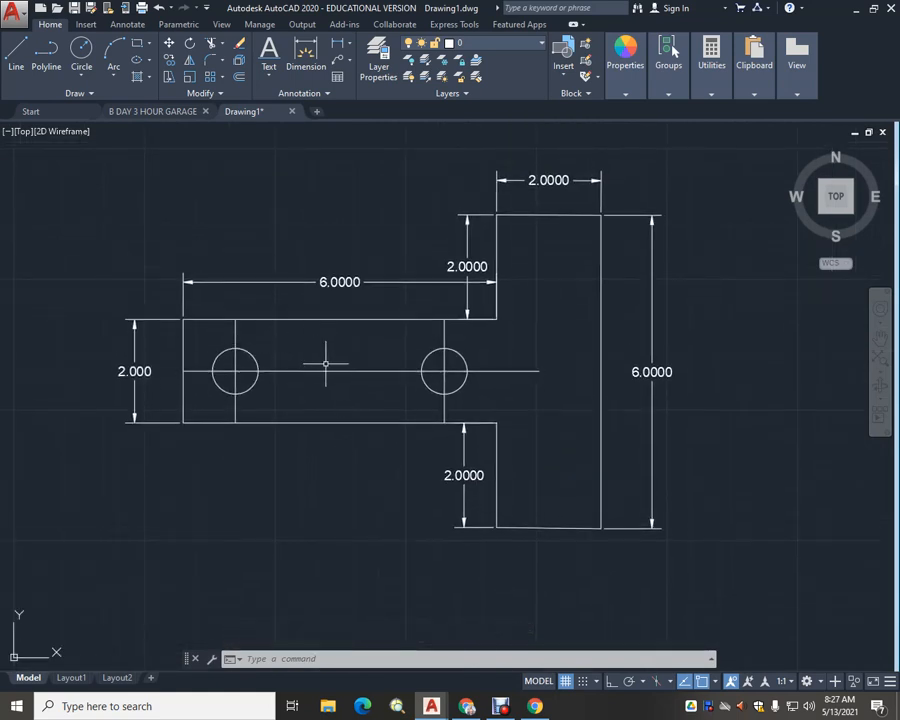
click(16, 52)
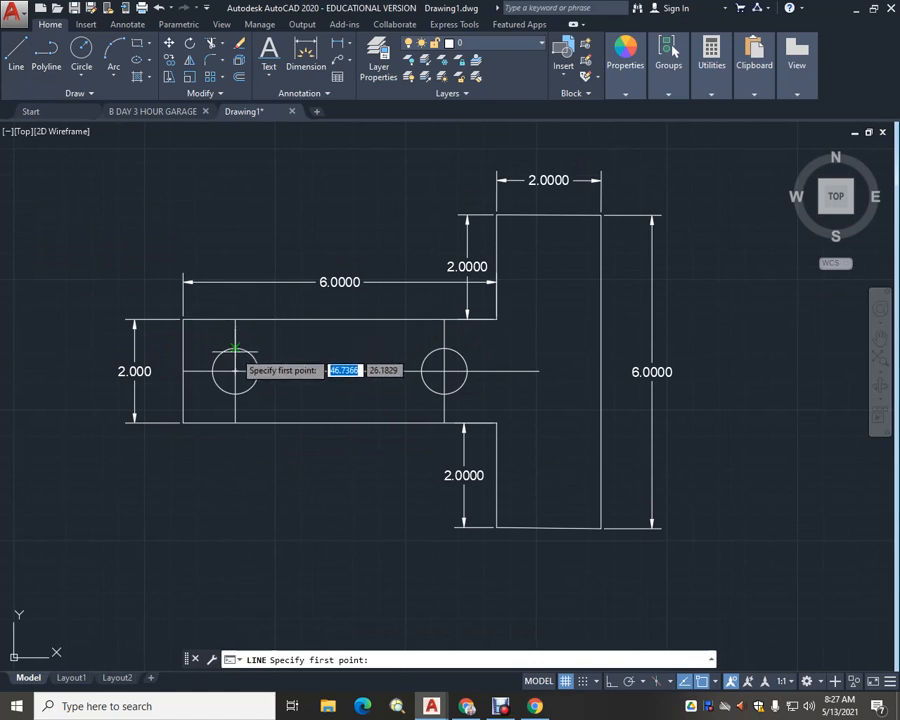
click(235, 349)
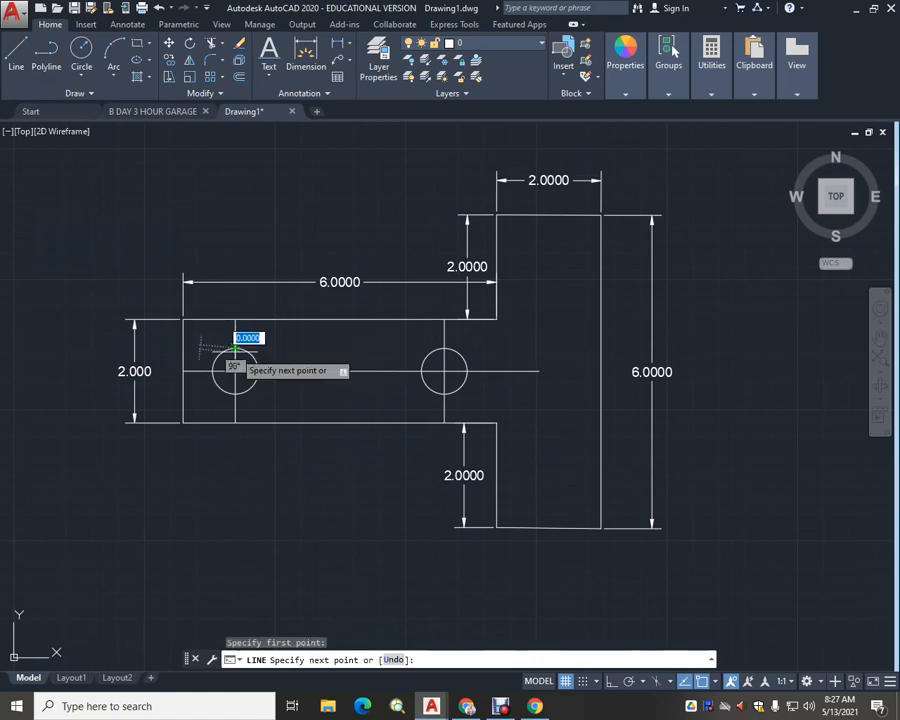
click(444, 349)
key(Return)
Draw a horizontal line joining the bottom points of the two circles and end the Line command
key(Return)
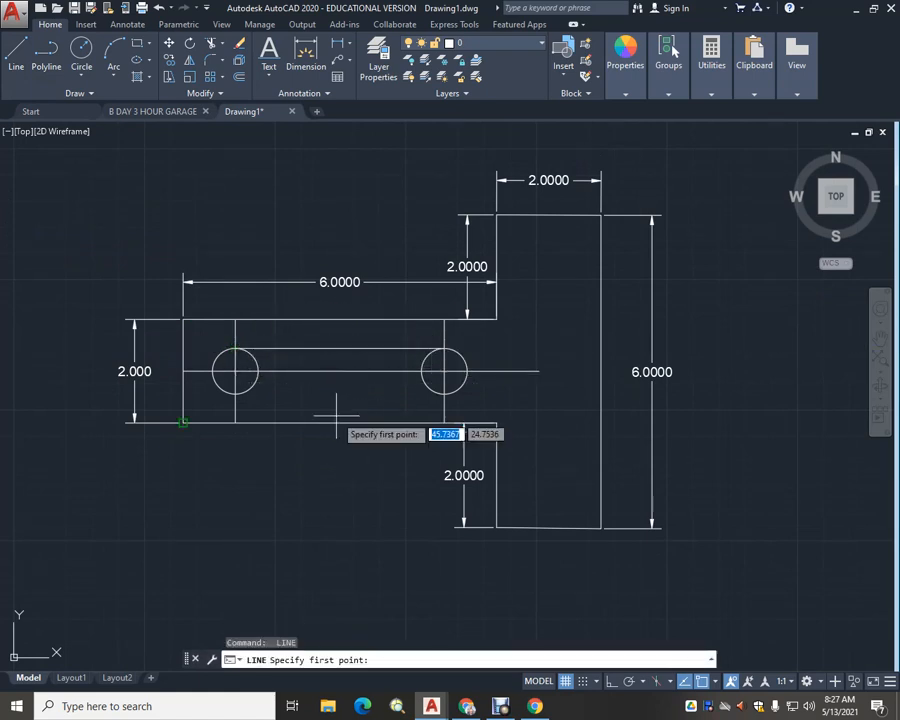
click(235, 394)
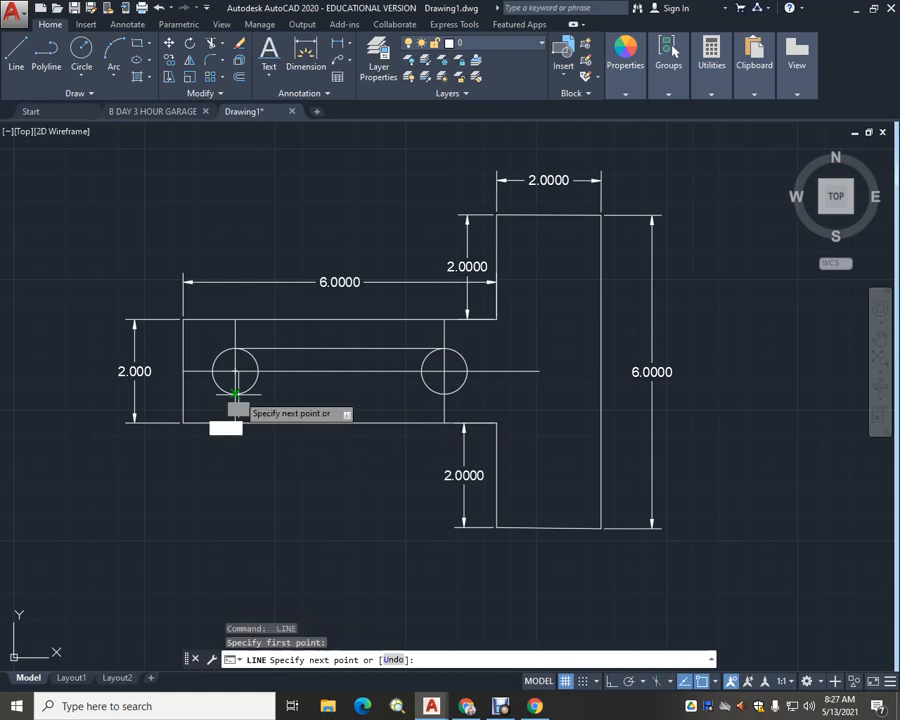
click(444, 394)
key(Escape)
key(Escape)
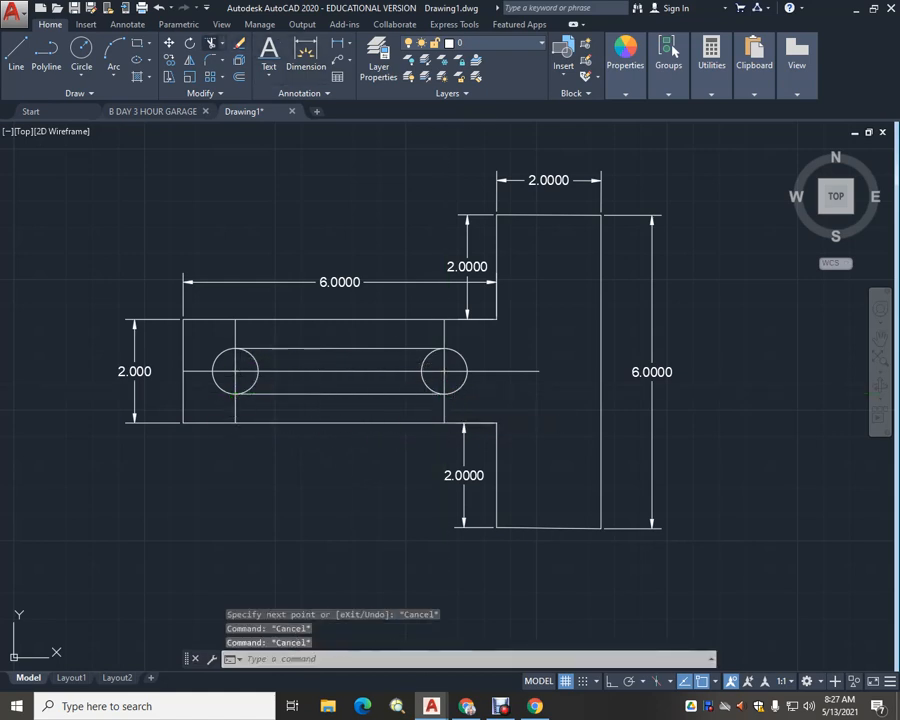
Trim away the inner halves of the two circles in the stem, using both circles and the two connecting lines as cutting edges
click(210, 42)
click(288, 349)
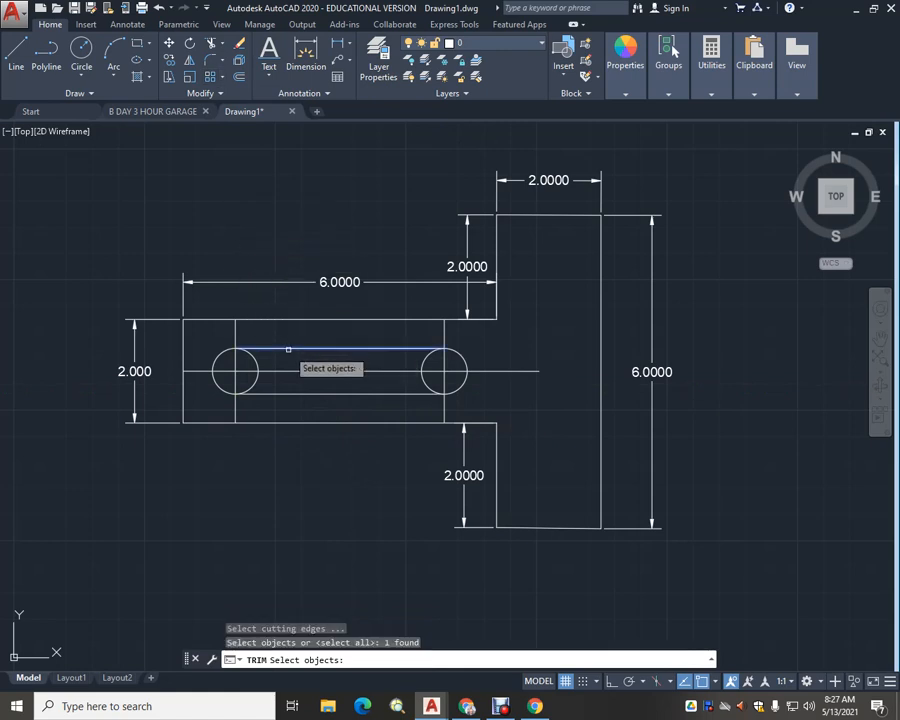
click(267, 390)
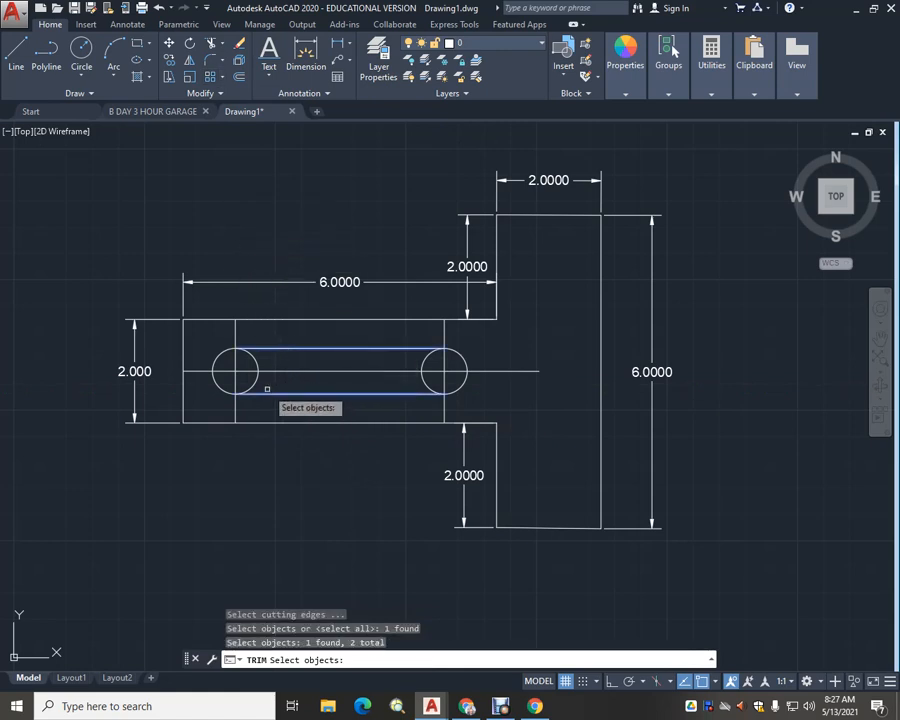
click(256, 381)
click(422, 384)
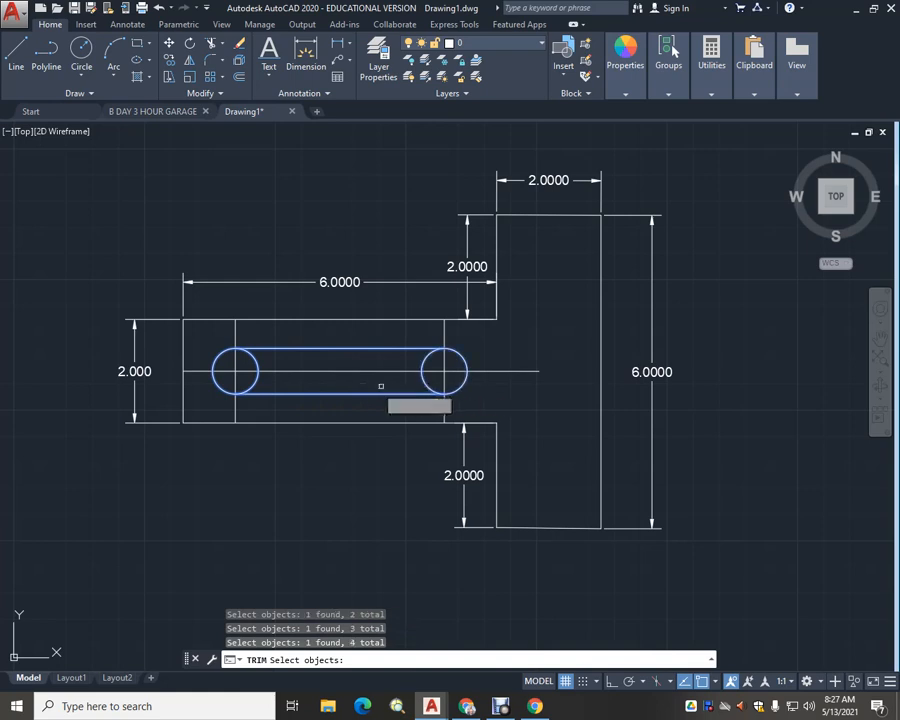
key(Return)
click(425, 383)
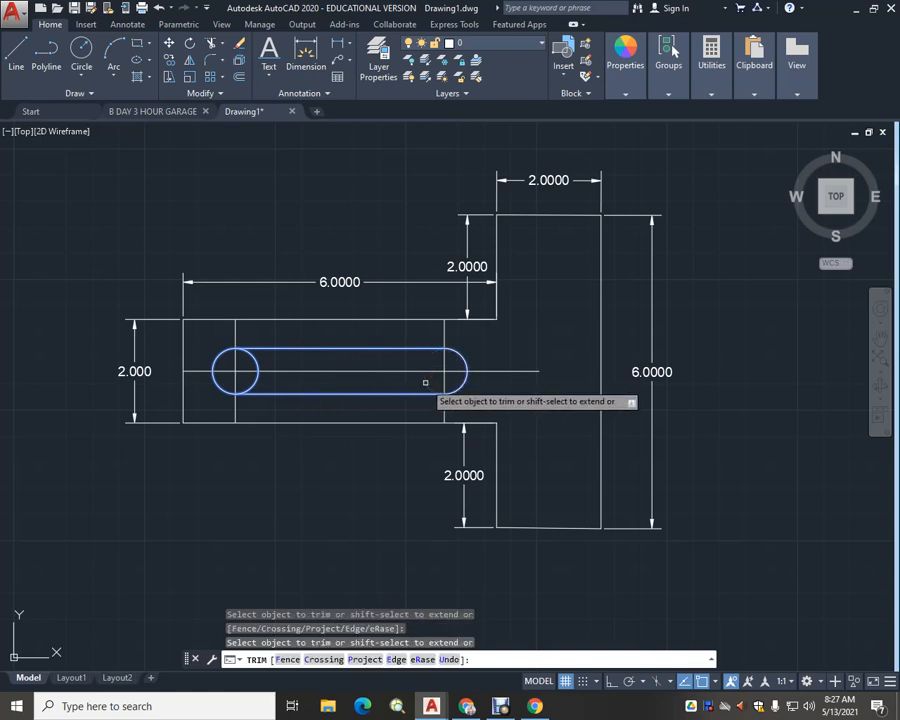
click(256, 374)
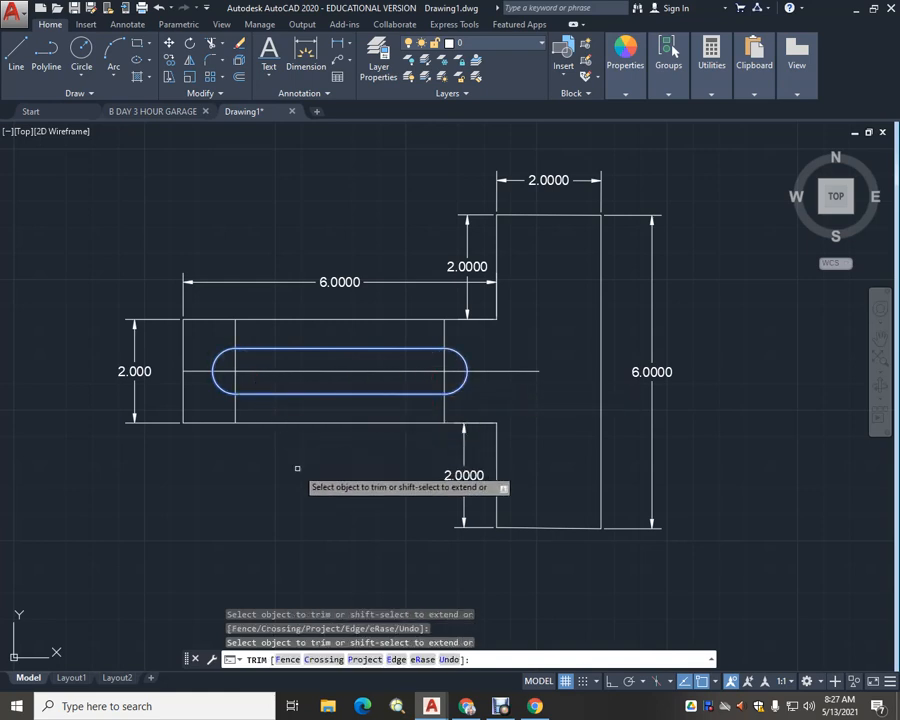
key(Escape)
key(Escape)
key(Escape)
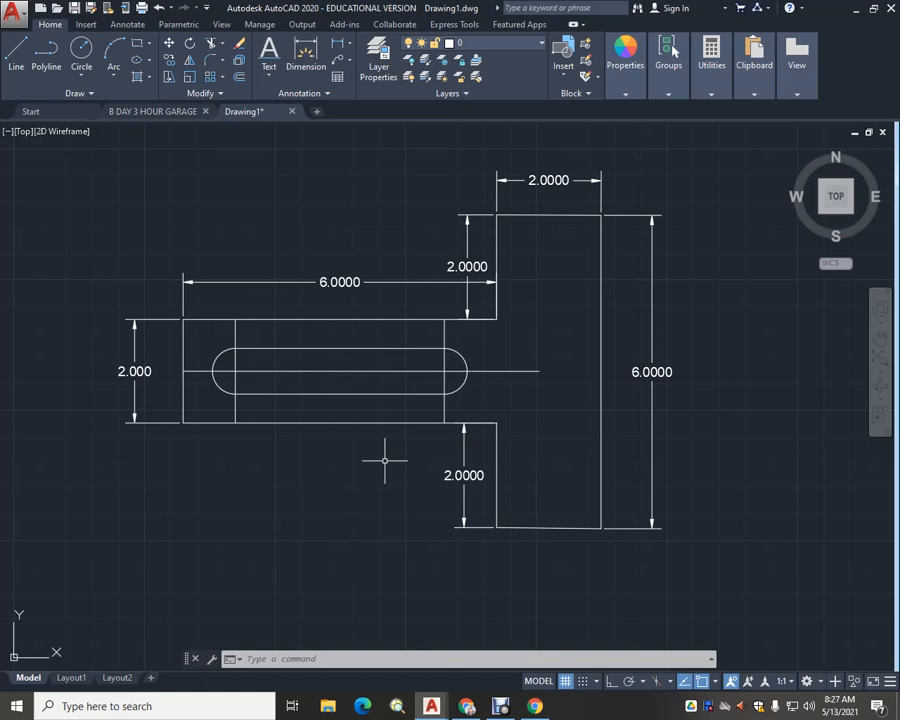
Draw a vertical centre line from the midpoint of the T head's top edge to the midpoint of its bottom edge
middle_drag(538, 476, 486, 430)
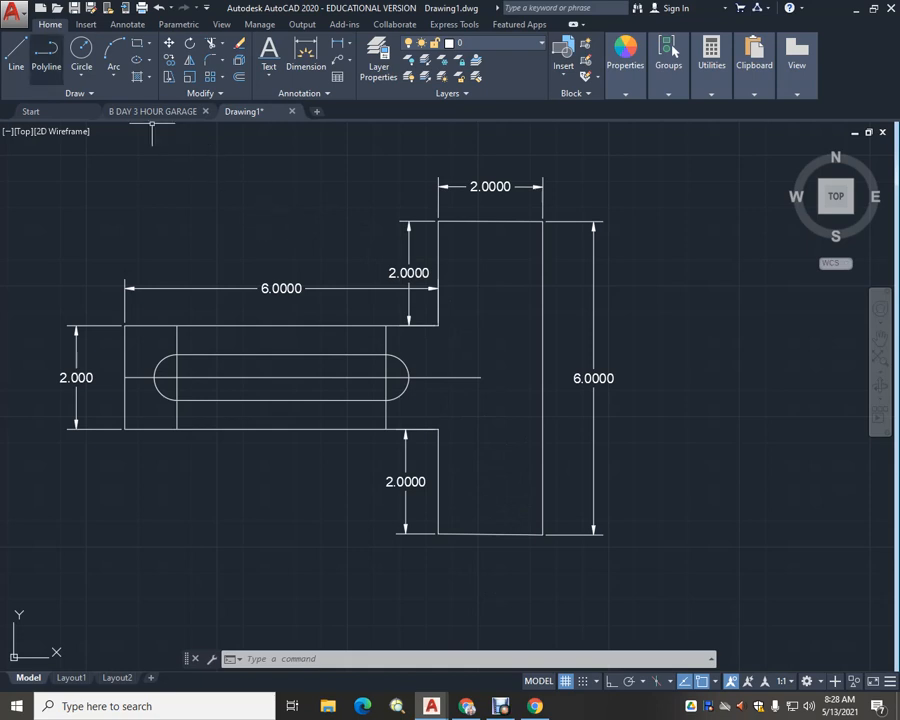
click(16, 54)
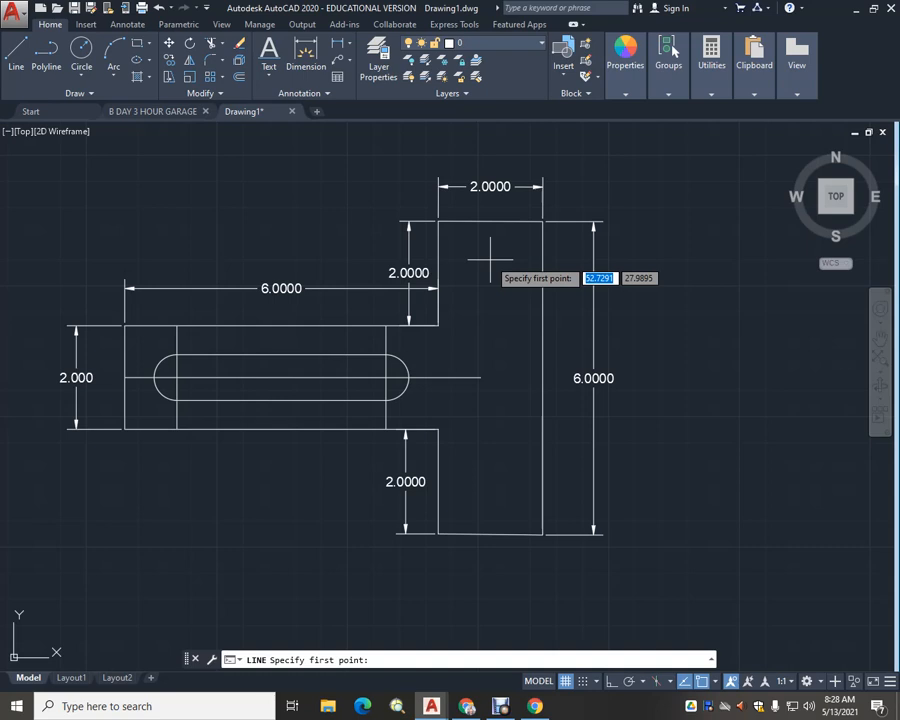
text(mid)
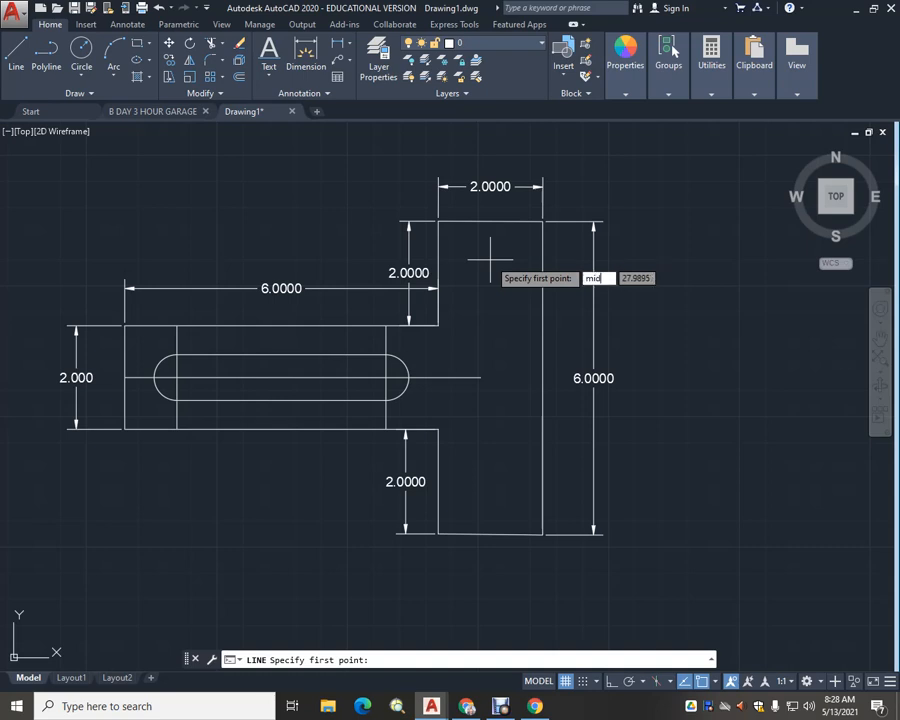
key(Return)
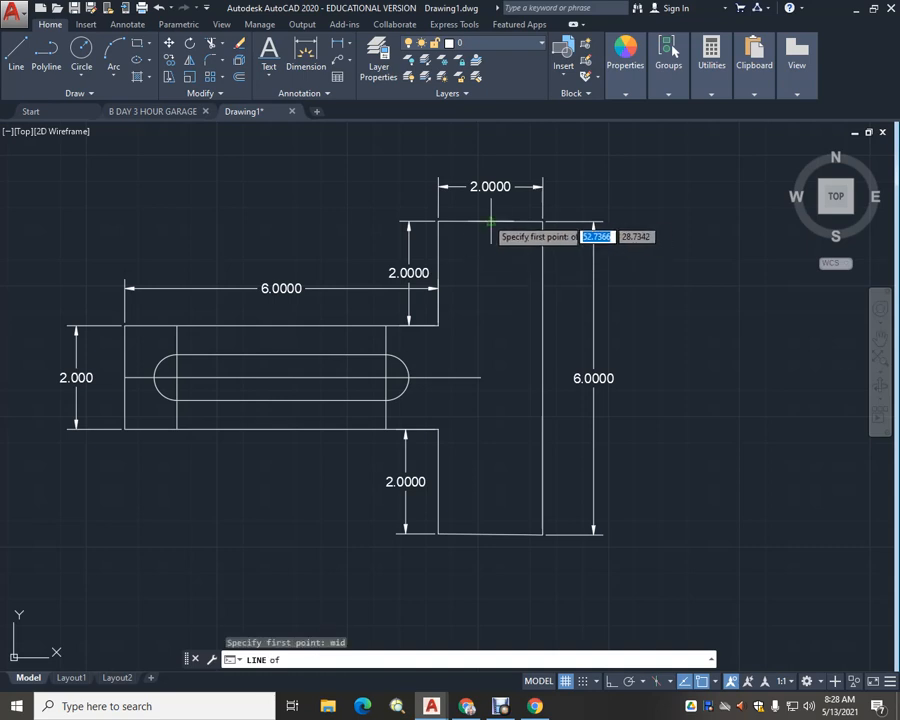
click(490, 222)
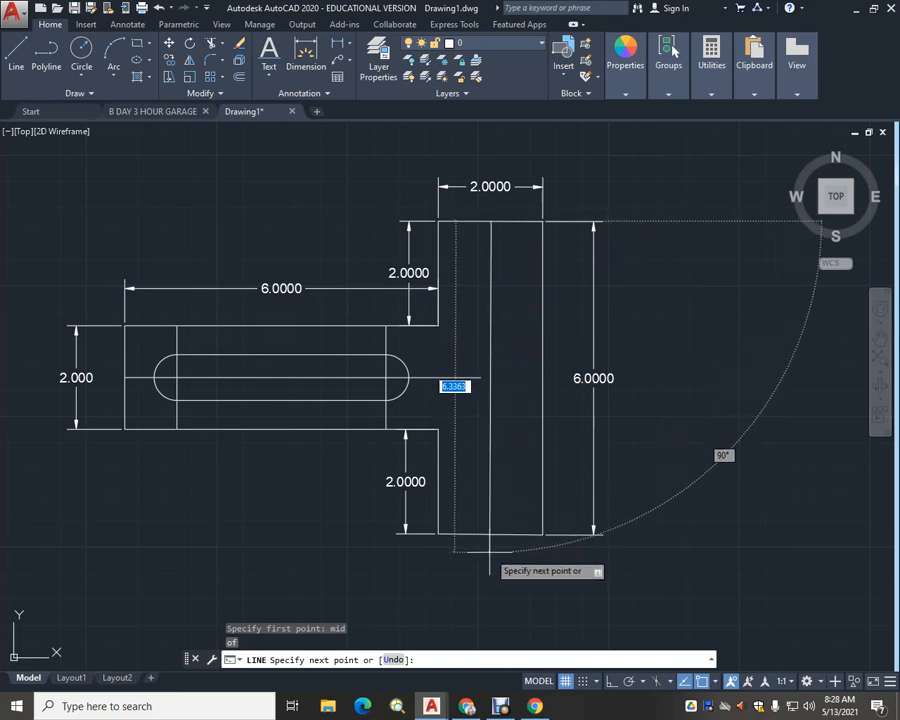
text(mid)
key(Return)
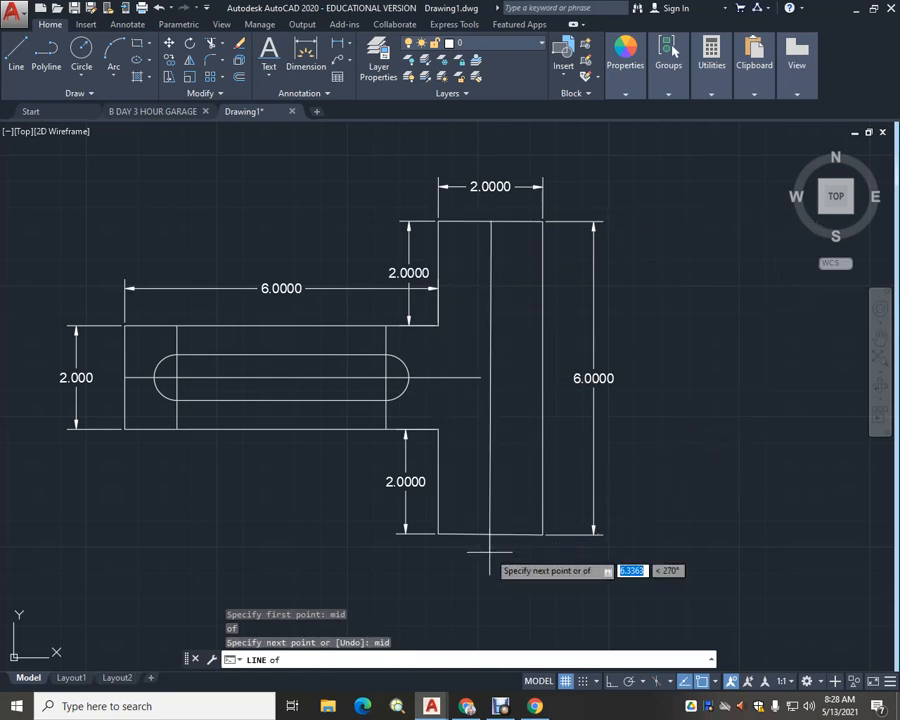
click(488, 534)
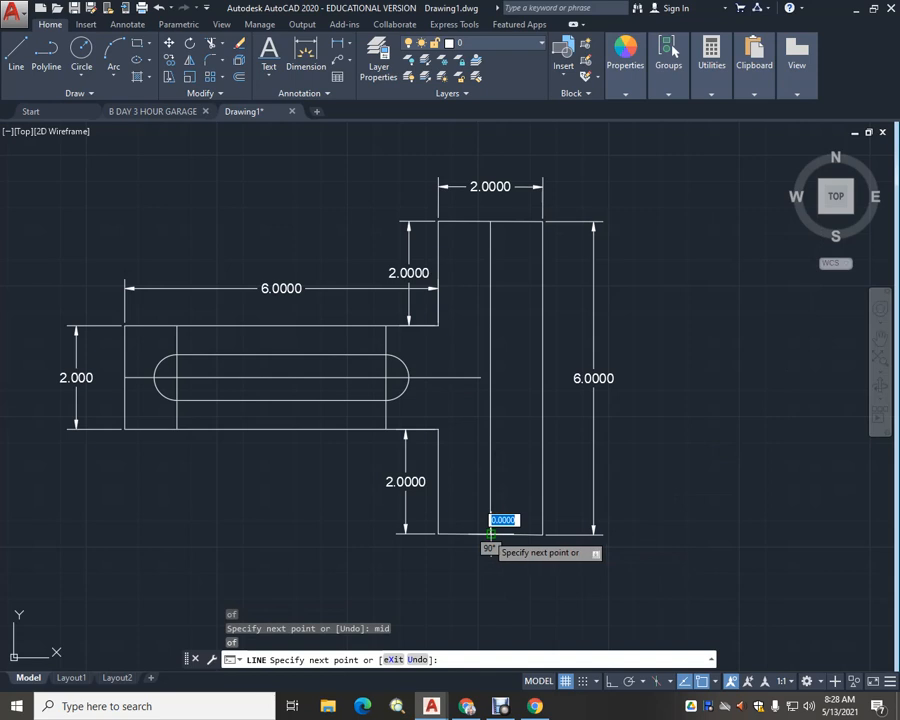
key(Escape)
key(Escape)
key(Escape)
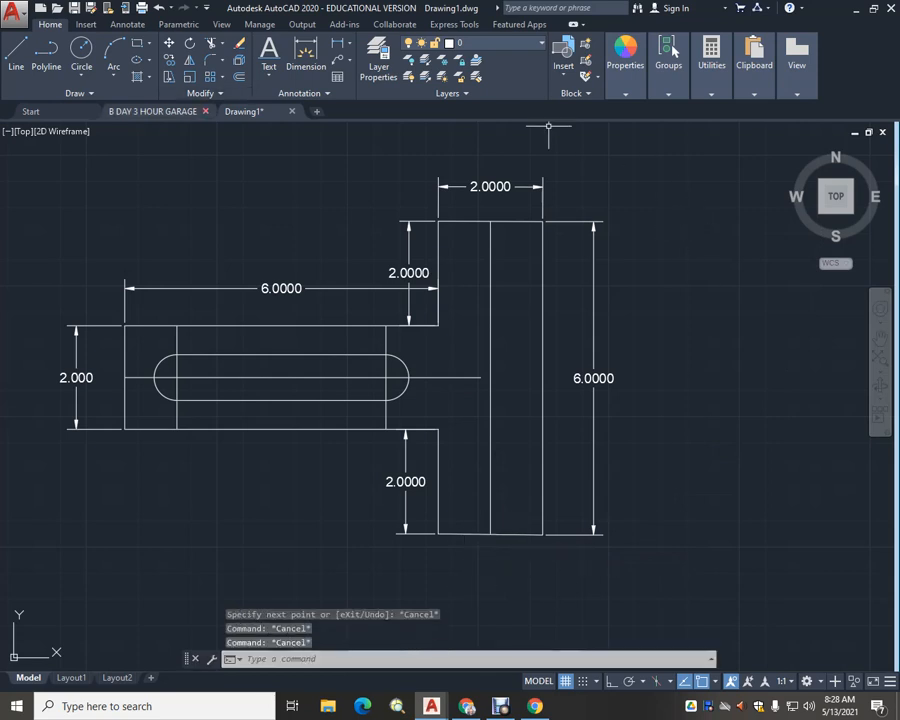
text(o)
key(Return)
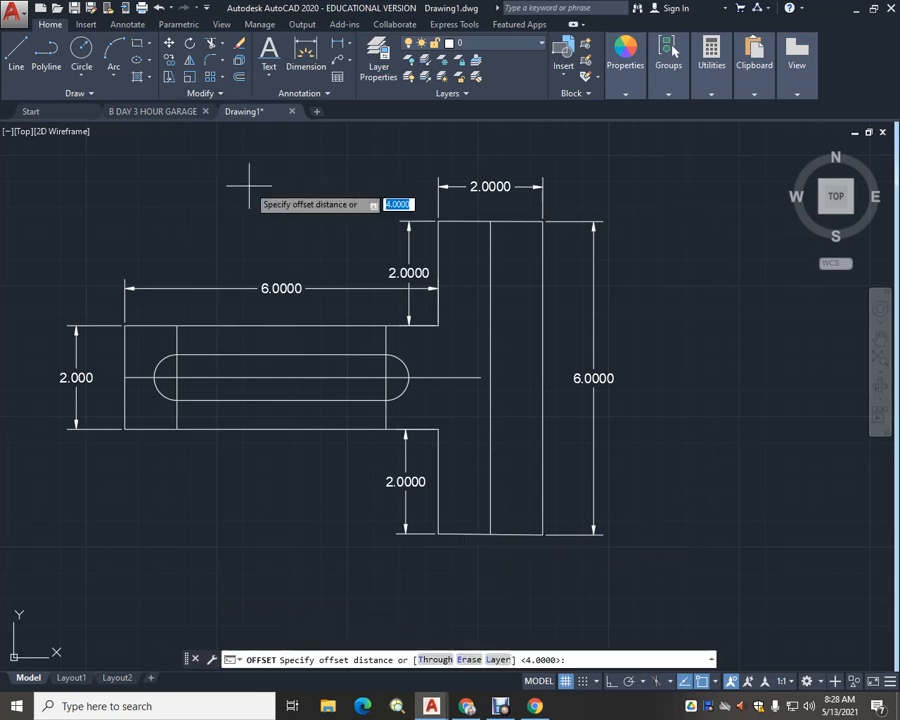
text(1)
key(Return)
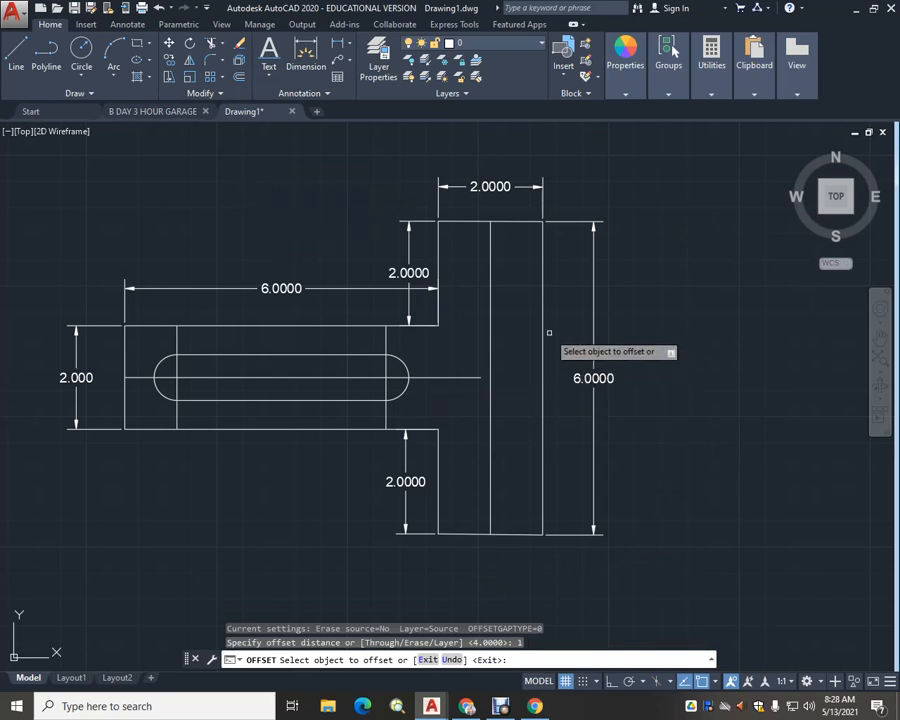
click(544, 339)
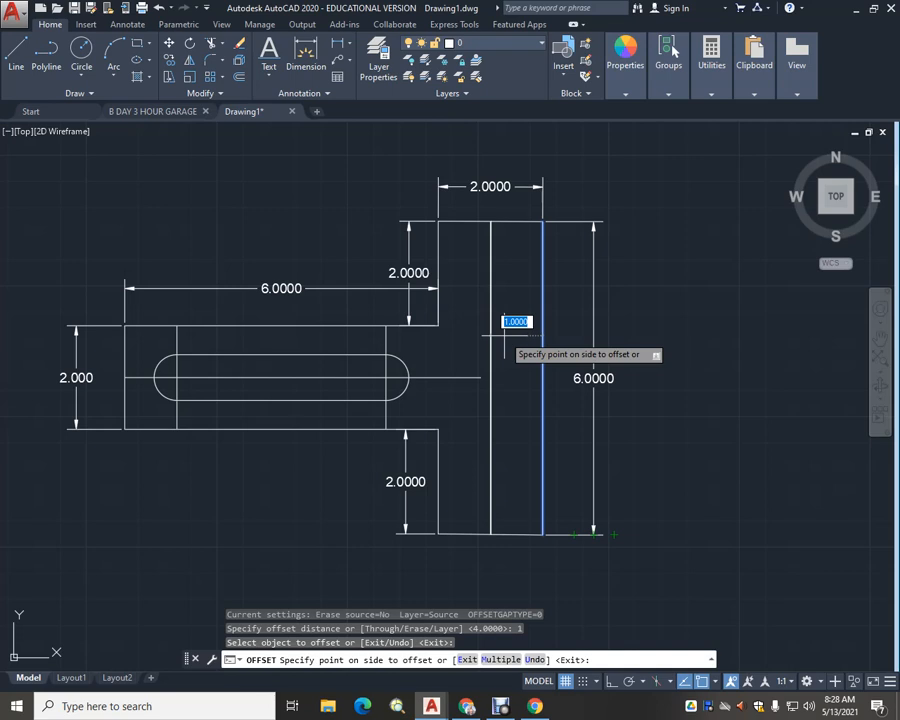
key(Escape)
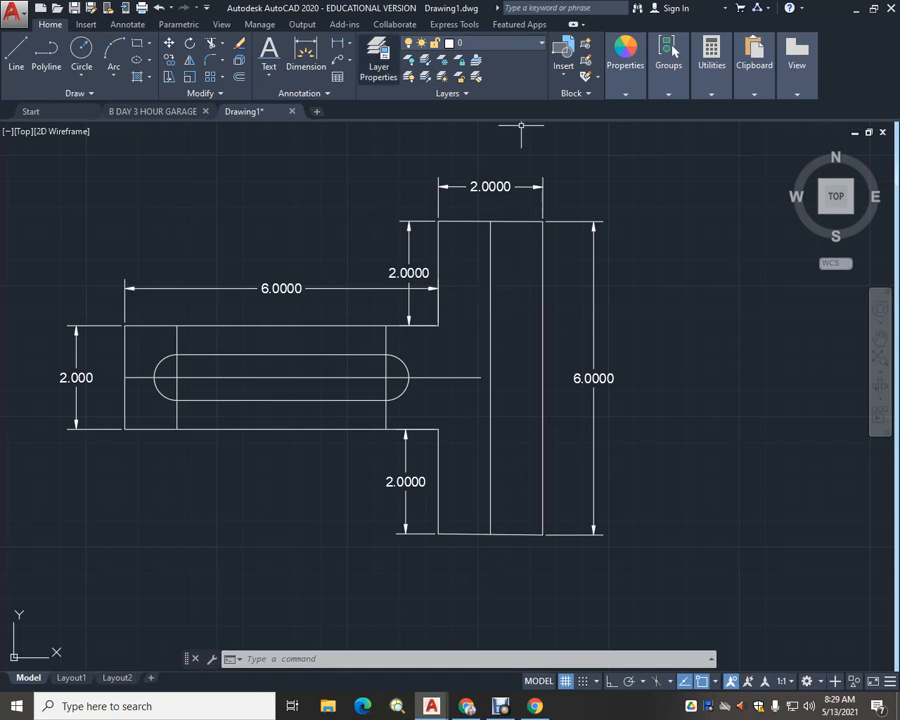
Offset the T head's top and bottom edges inward by 1
text(o)
key(Return)
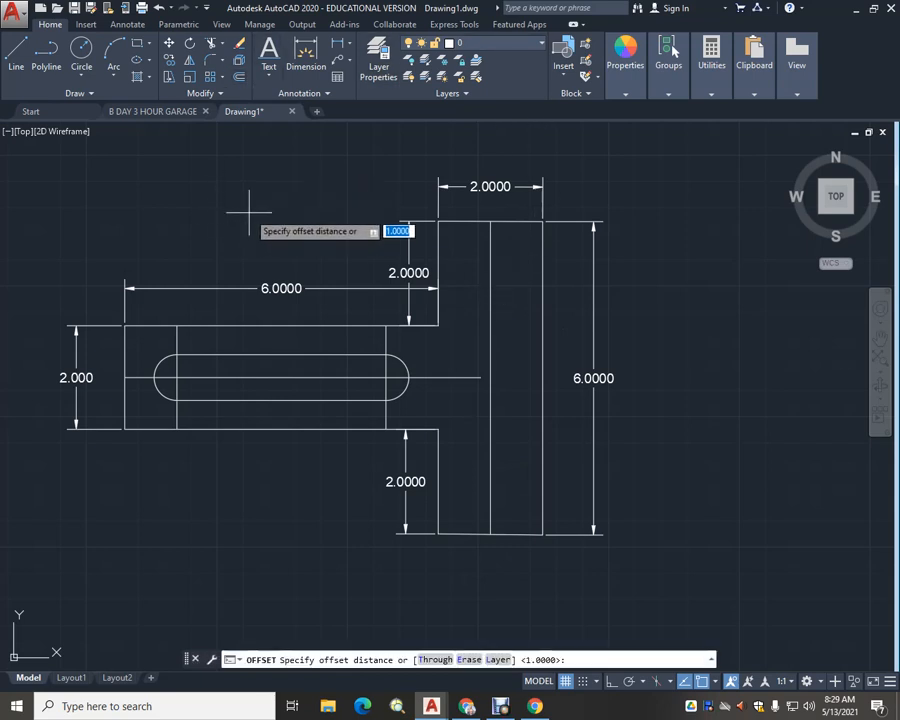
key(Return)
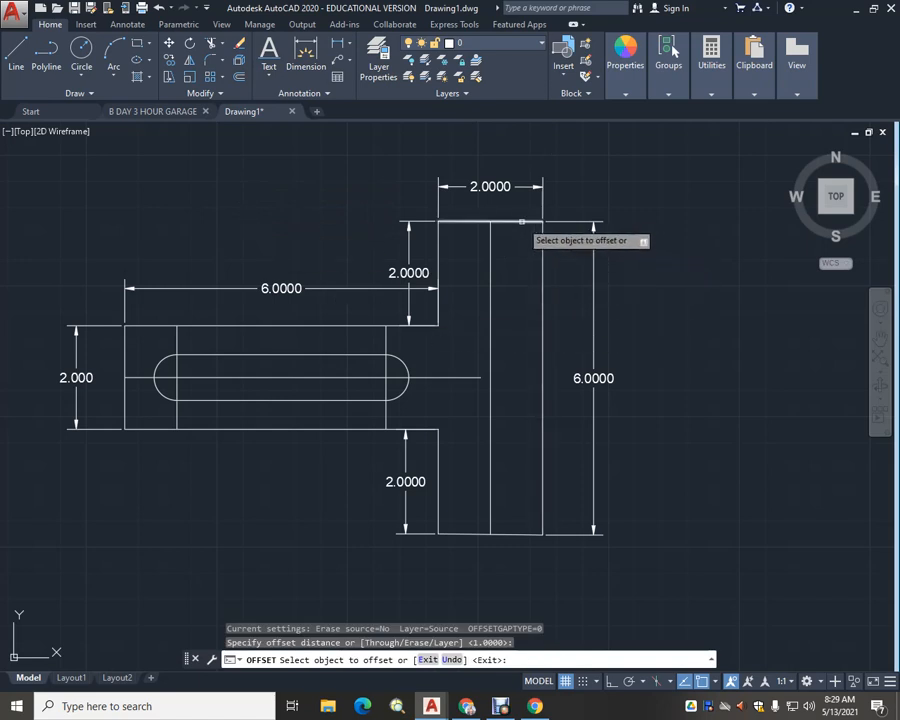
click(470, 221)
click(510, 248)
click(500, 533)
click(503, 505)
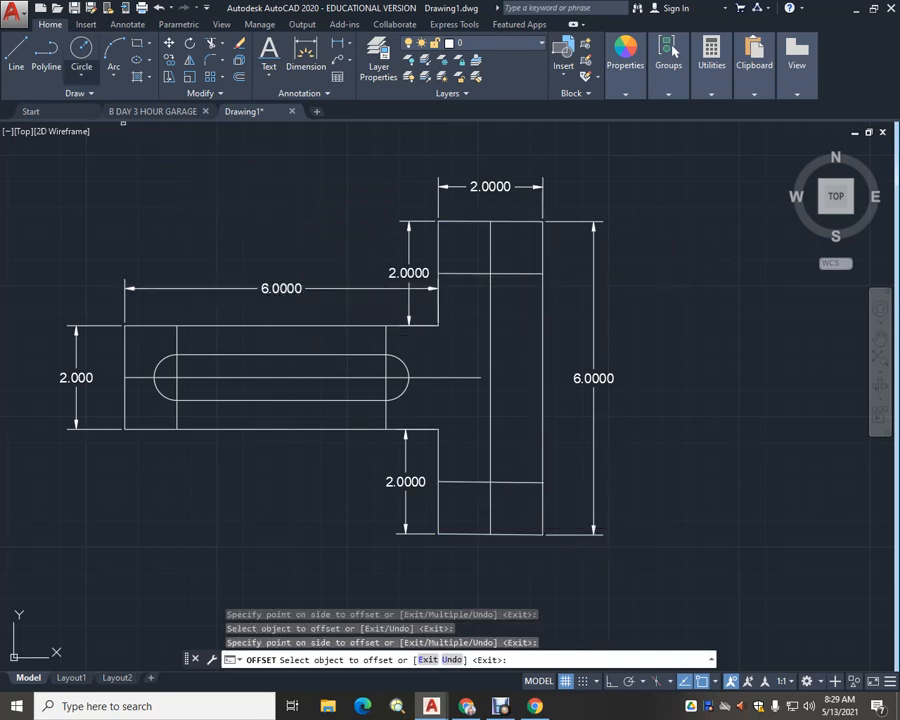
Draw a circle of diameter 1 centred where the vertical centre line crosses the upper offset line in the T head
click(81, 76)
click(110, 99)
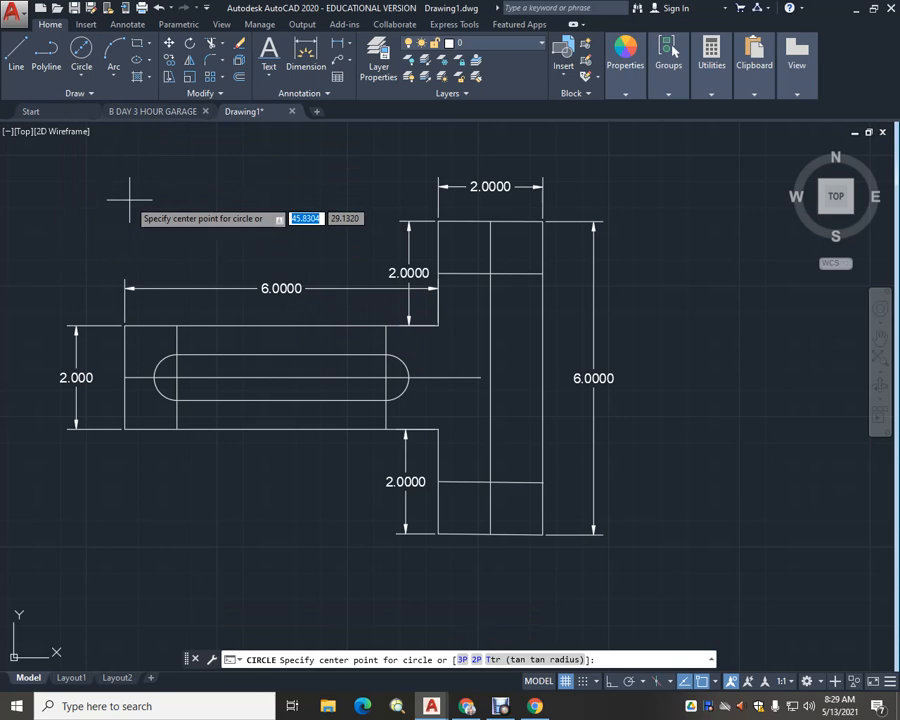
click(490, 272)
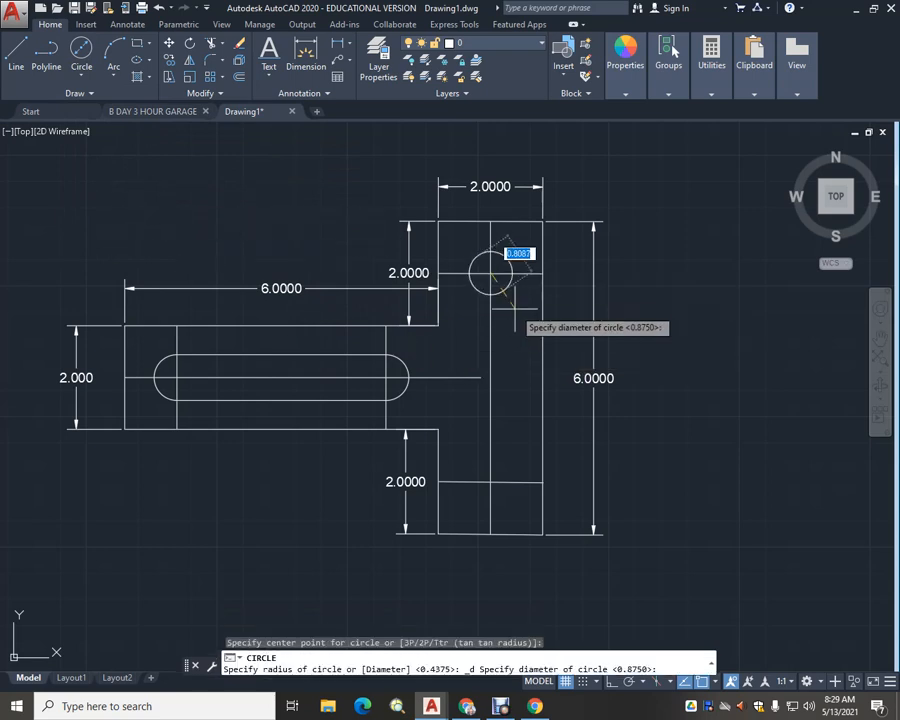
text(1)
key(Return)
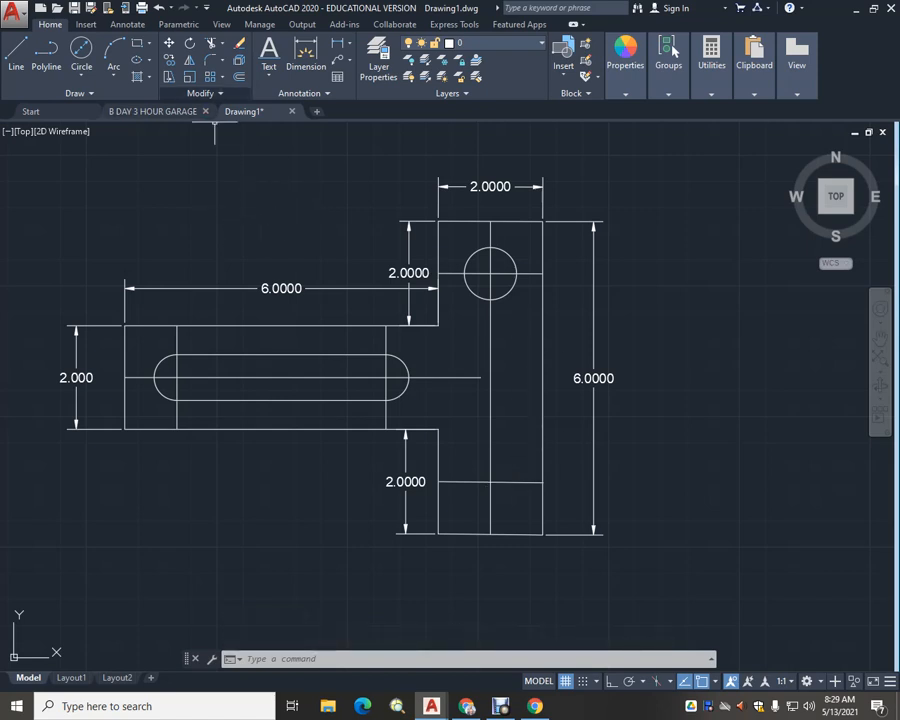
Copy the circle from its centre to where the vertical centre line crosses the lower offset line, and end the Copy command
text(copy)
key(Return)
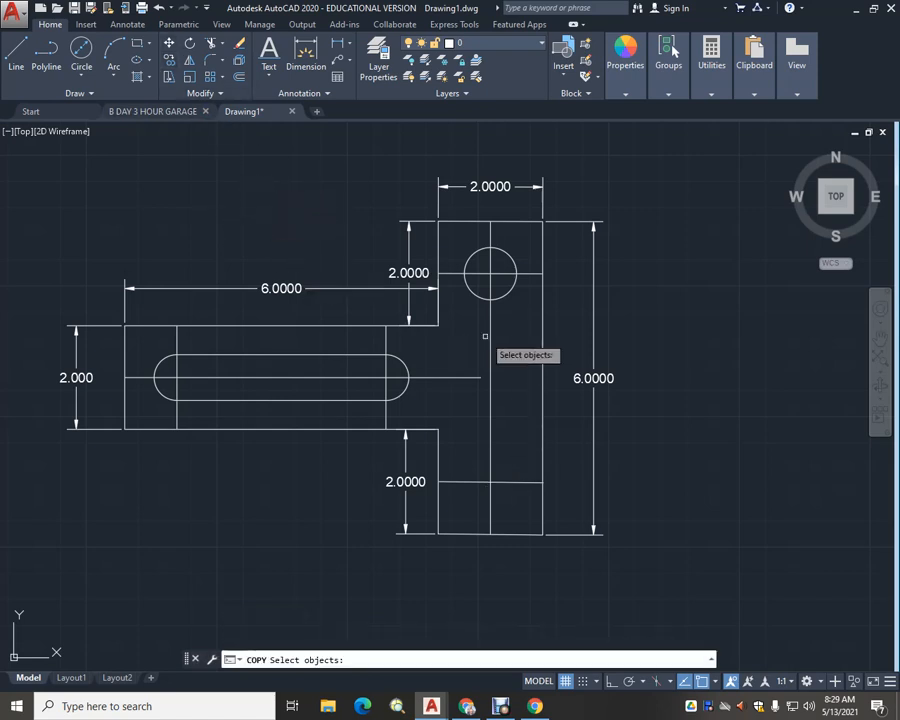
click(499, 298)
key(Return)
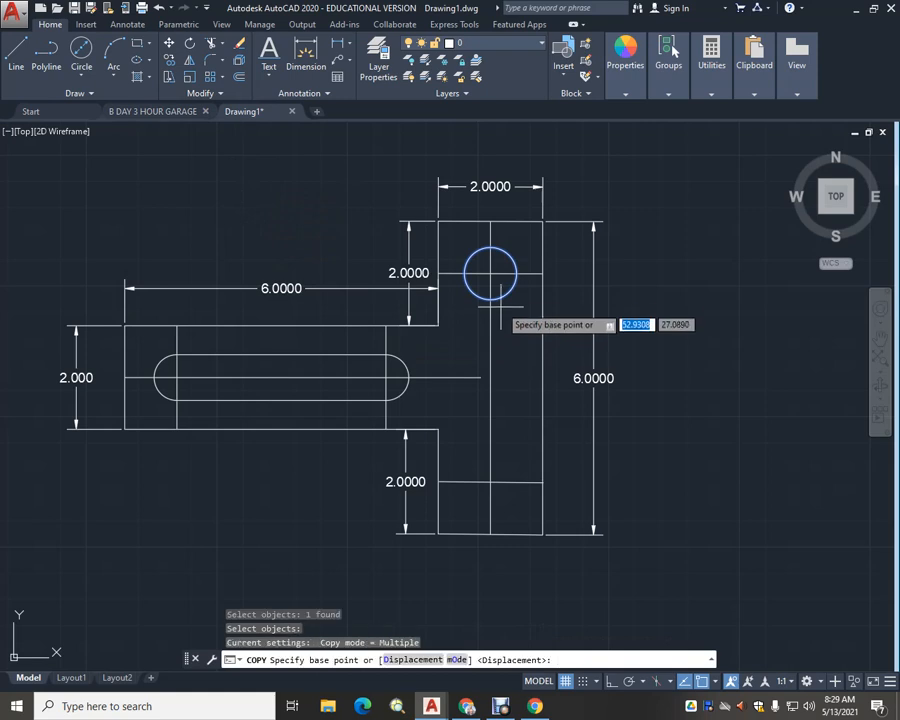
click(490, 272)
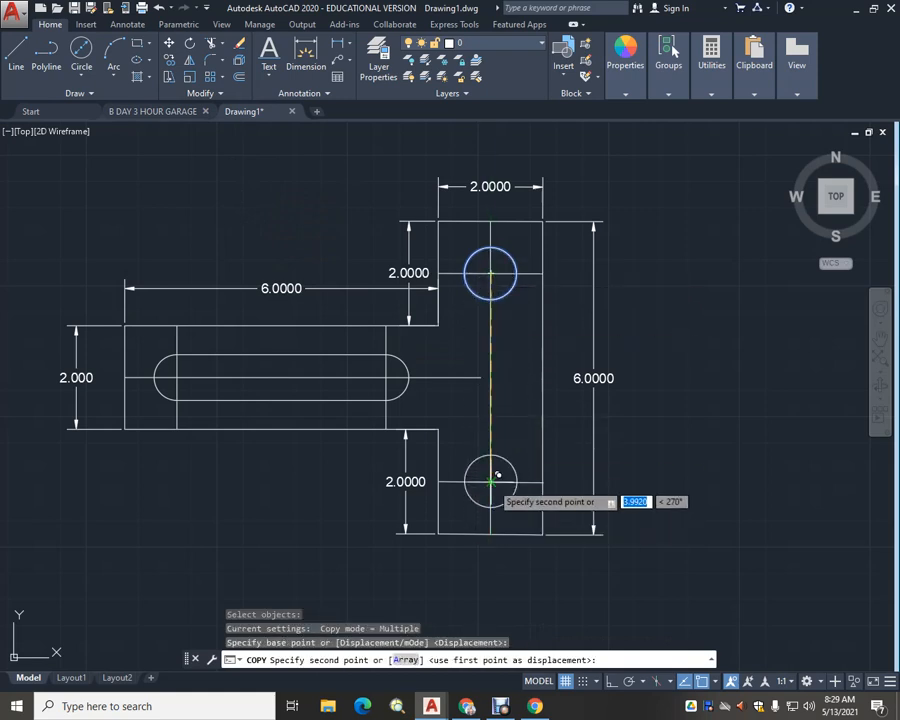
click(491, 482)
key(Escape)
key(Escape)
Start single-line text in the empty area beside the T head with height 0.2 and rotation 0, and enter the heading COMMANDS
mouse_move(665, 468)
middle_down()
mouse_move(580, 488)
mouse_move(541, 486)
middle_up()
click(269, 75)
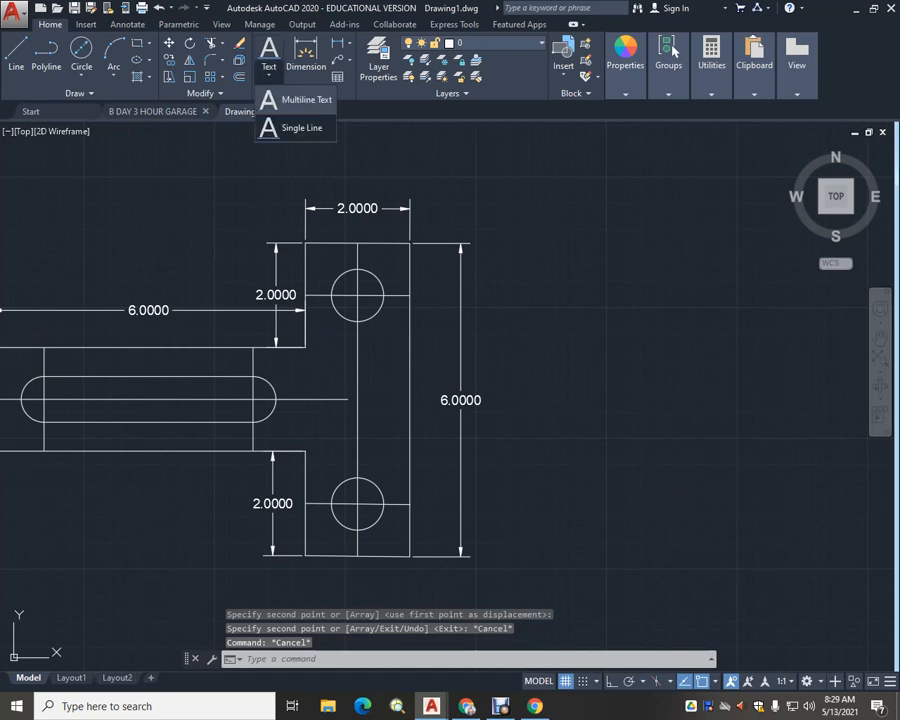
click(301, 127)
click(576, 250)
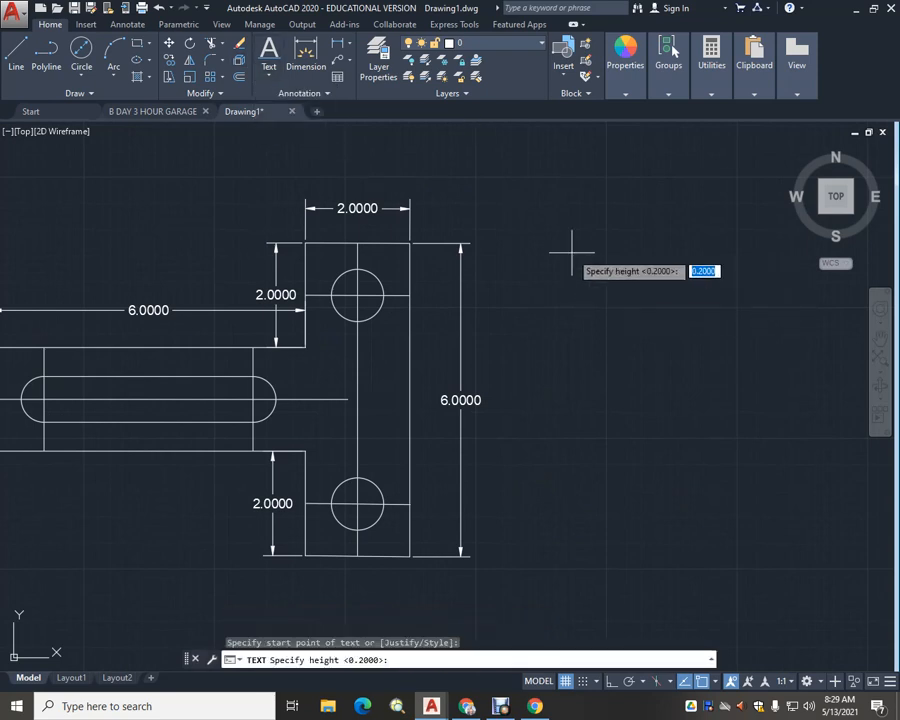
key(Return)
key(Return)
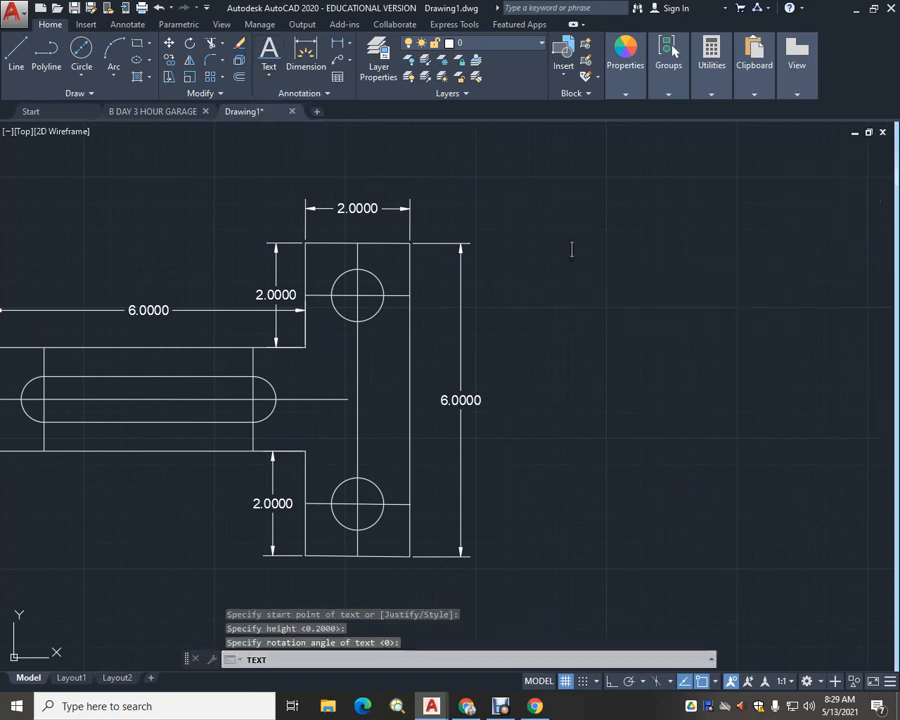
text(COMMANDS)
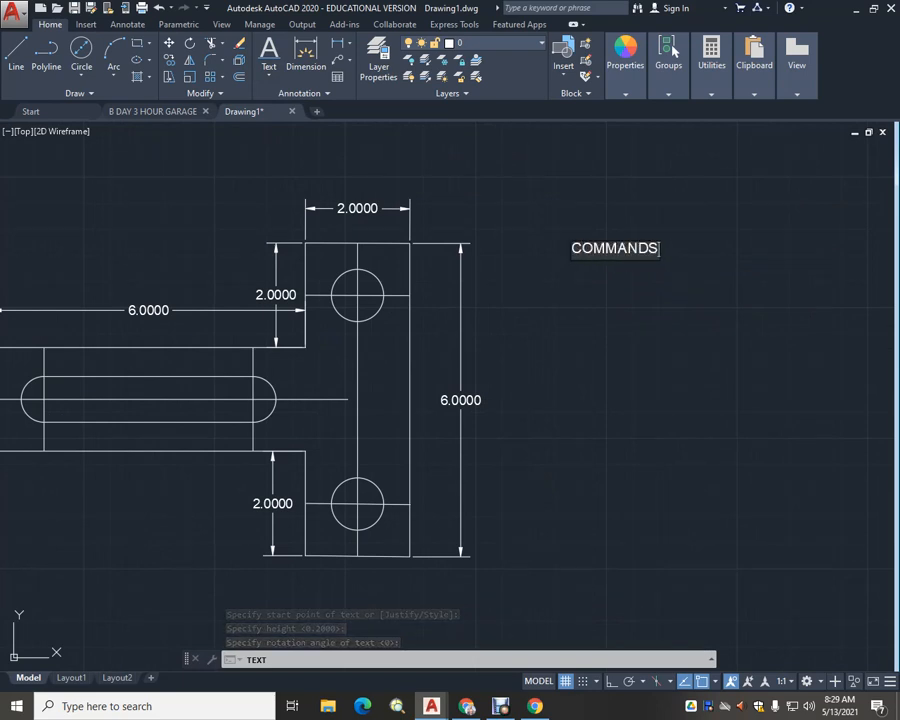
key(Return)
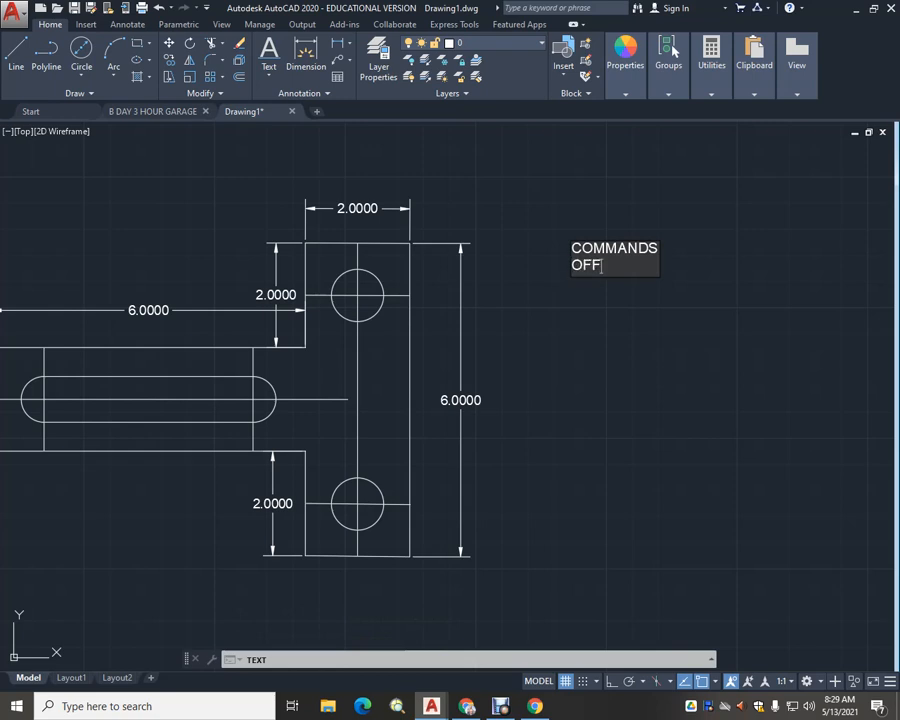
List OFFSET, COPY, LINE and mid on separate lines beneath the COMMANDS heading
text(OFFS)
key(Return)
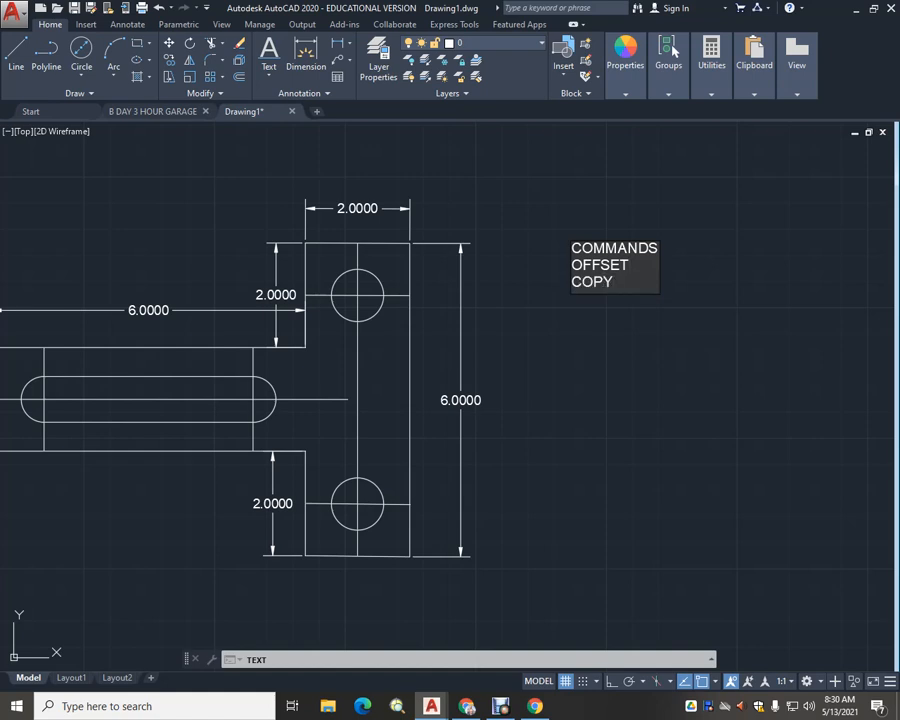
text(COPY)
key(Return)
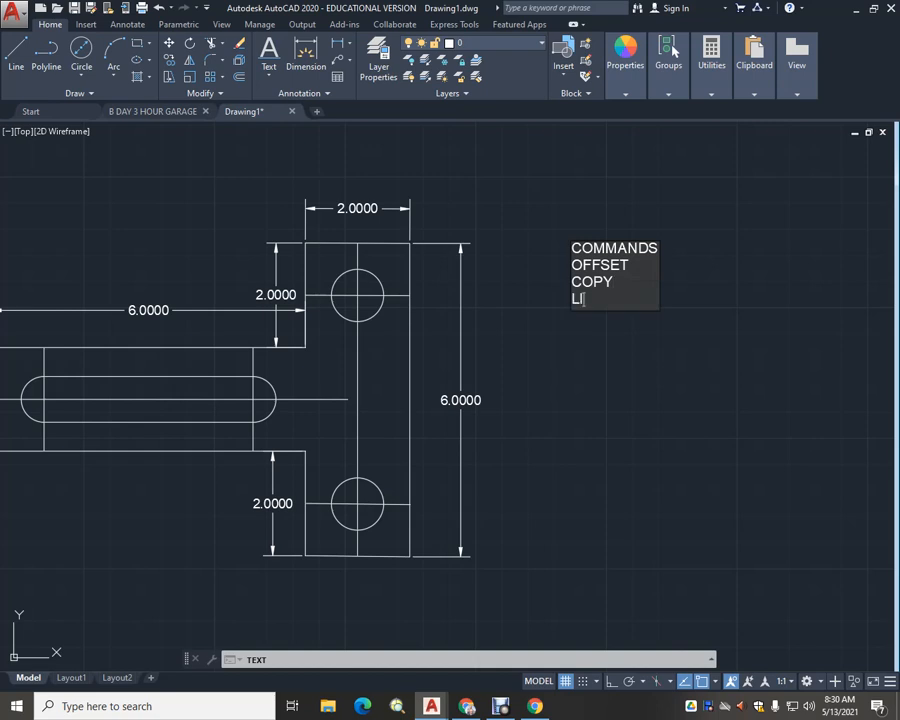
text(LINE)
key(Return)
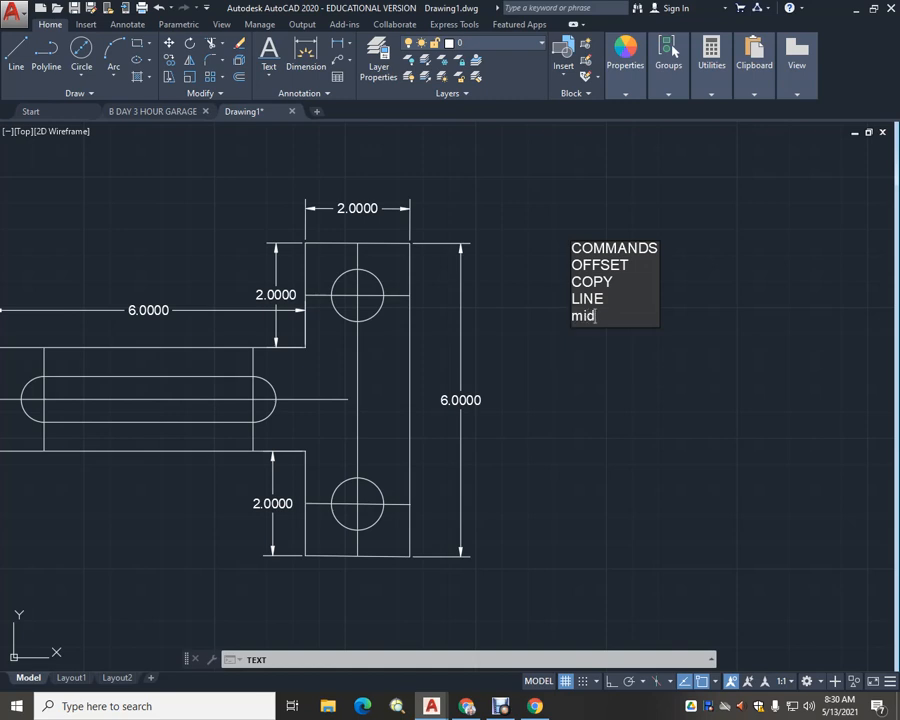
key(Return)
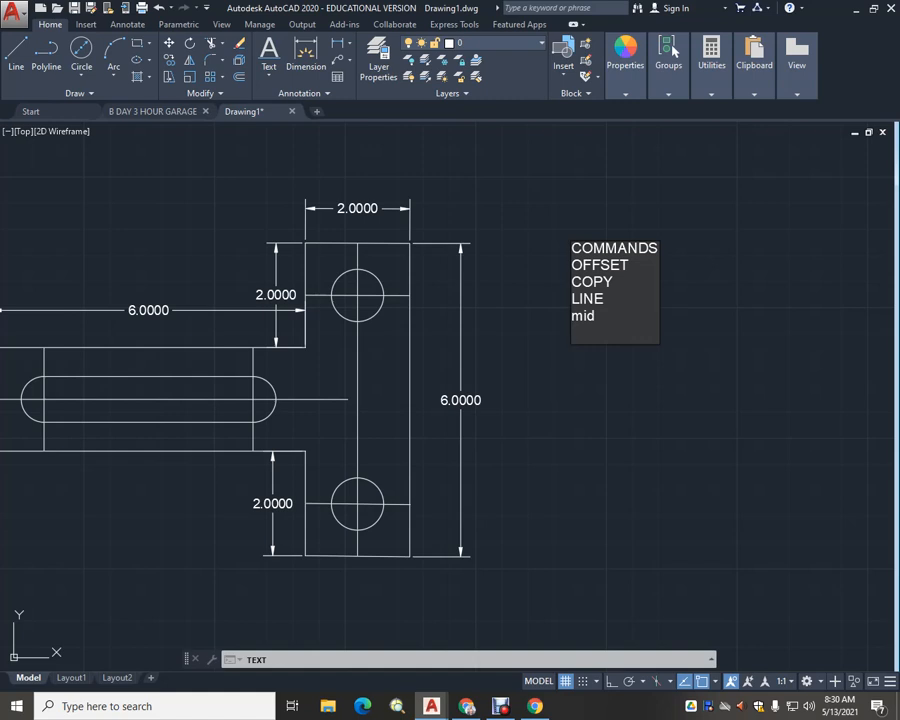
Add CIRCLE as the next line of the command list, correcting its misspelling with the spelling suggestion
text(CIRCILE)
key(Return)
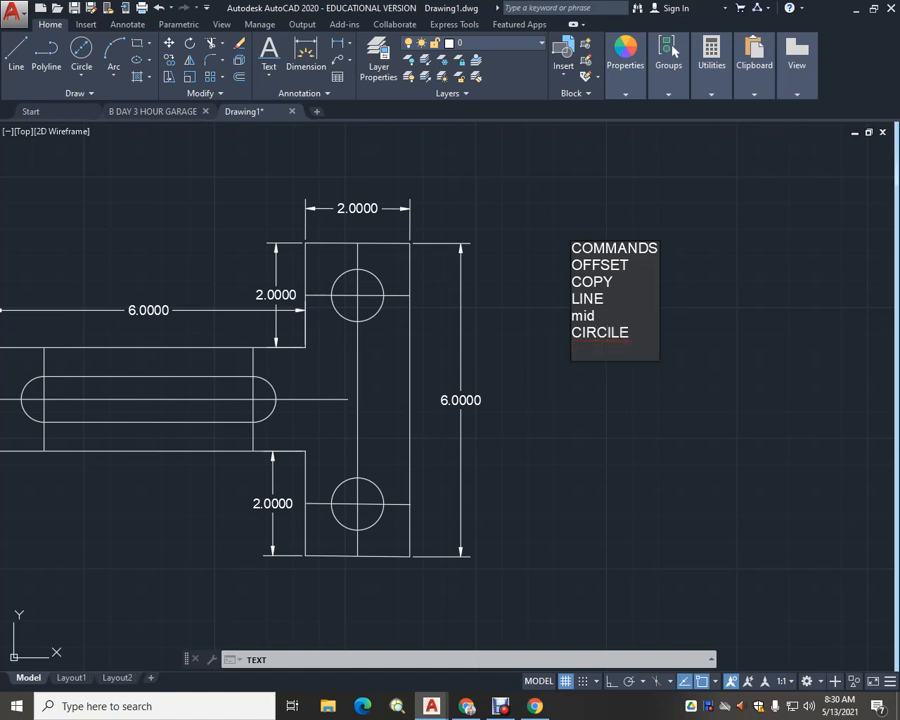
right_click(597, 333)
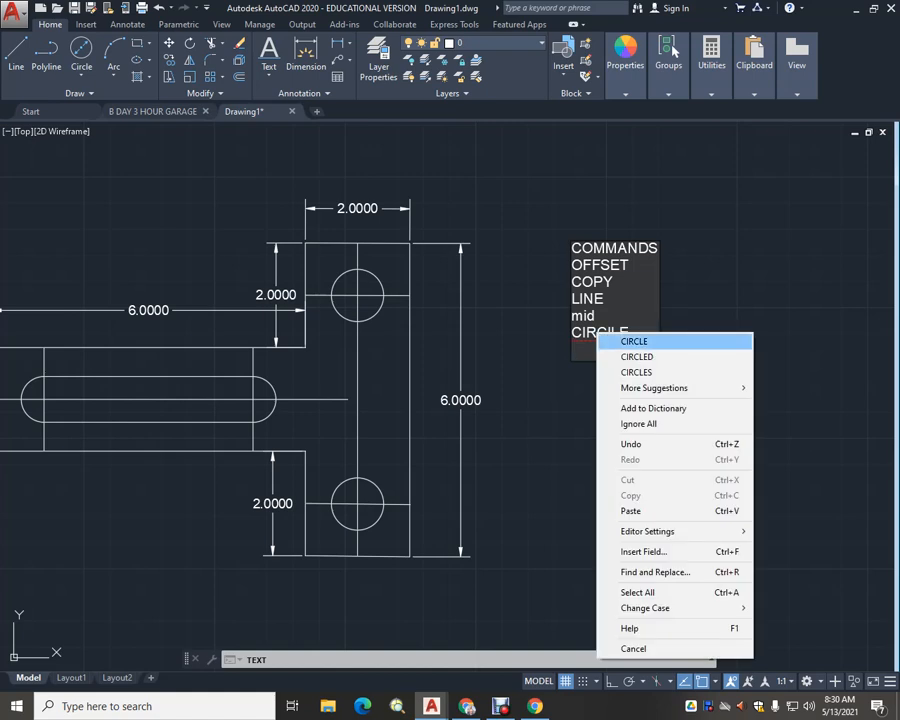
click(634, 341)
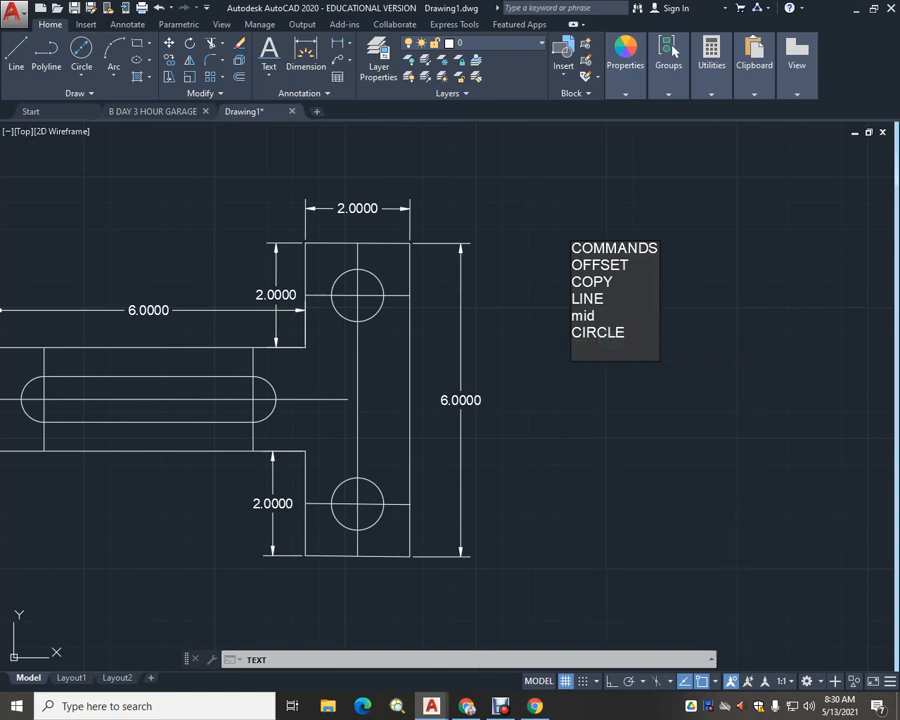
key(Return)
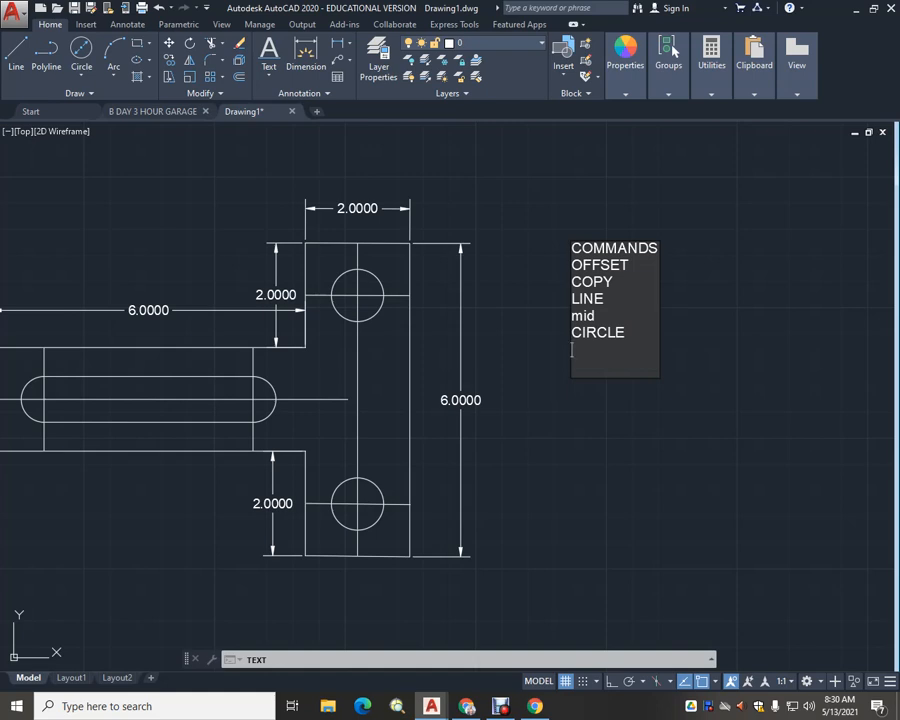
Continue the command list with the lines dim, radius, DIMENSIONS, TEXT and CENTER MARK
text(dim)
key(Return)
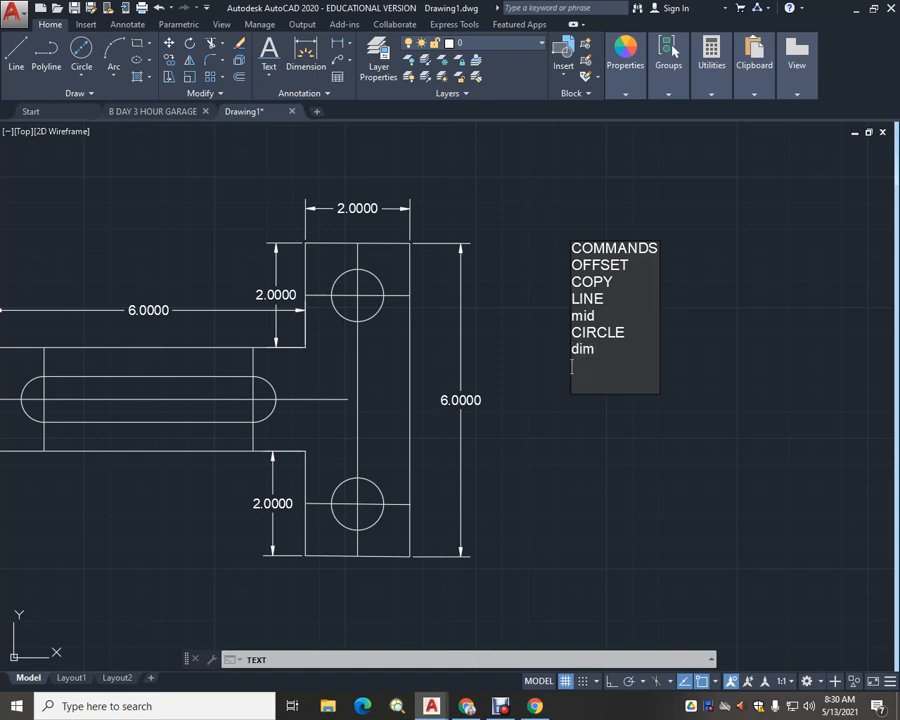
text(radius)
key(Return)
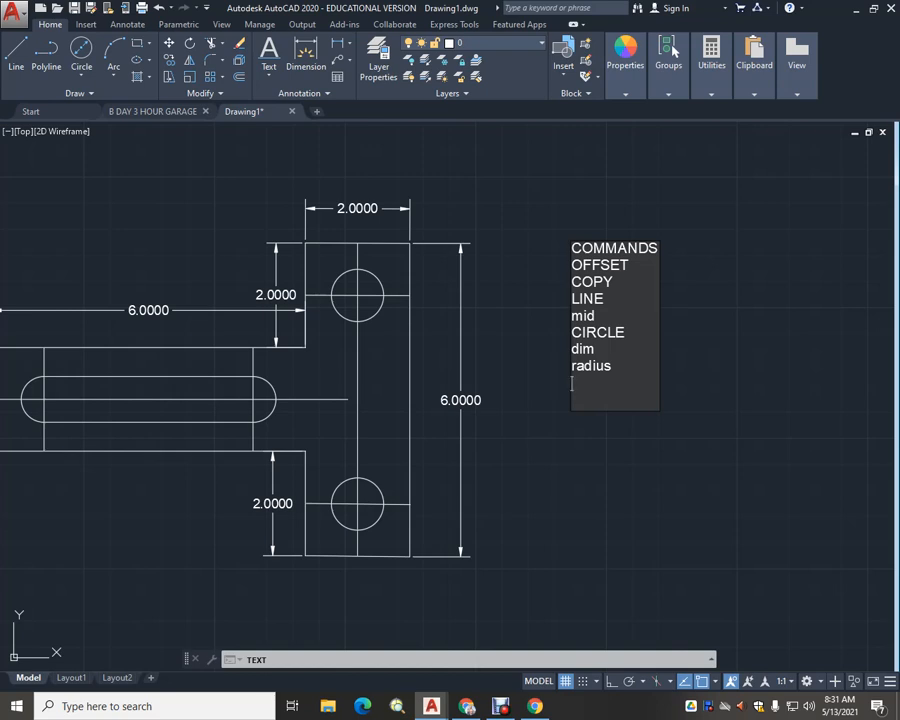
text(DIMENSIONS)
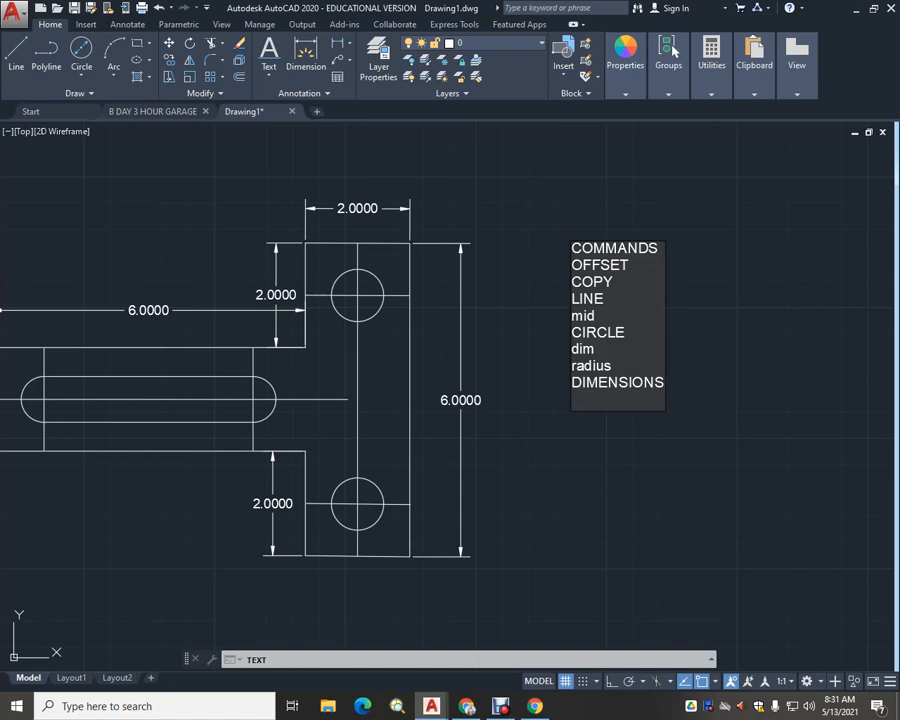
key(Return)
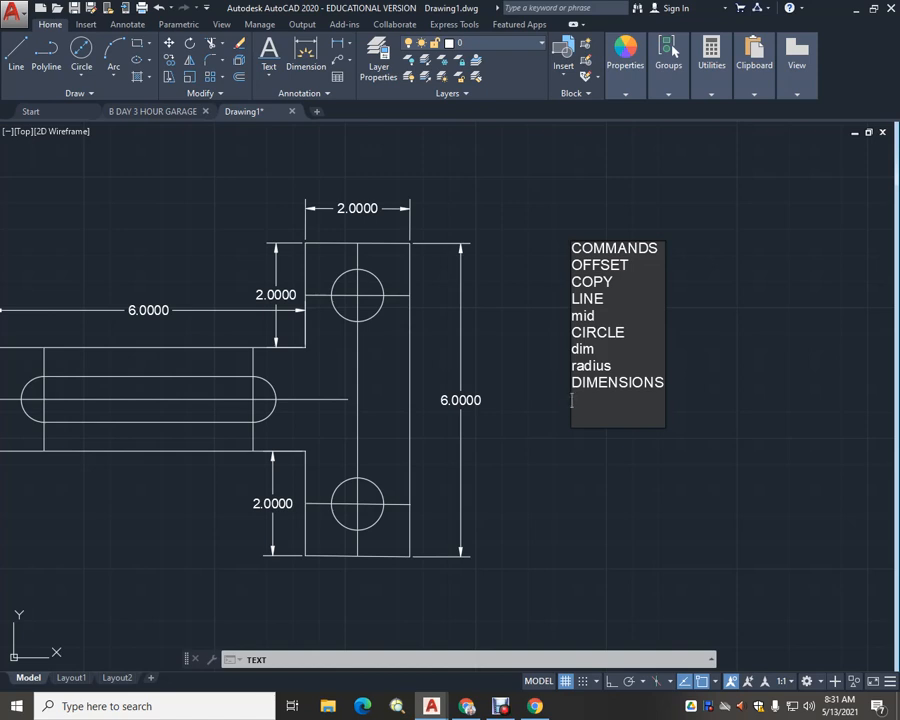
text(TEXT)
key(Return)
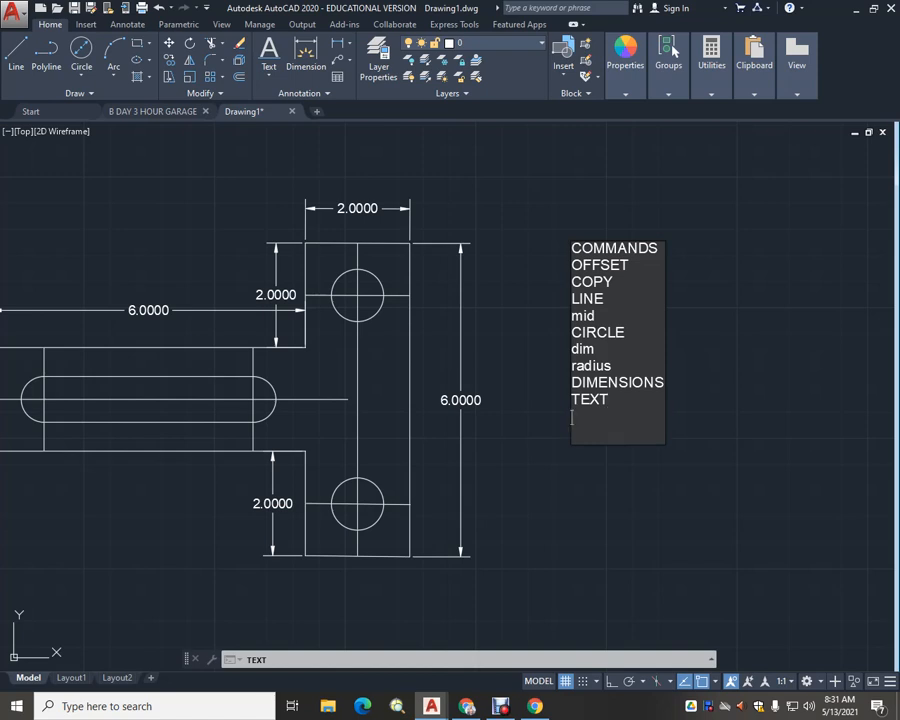
text(CENTER MARK)
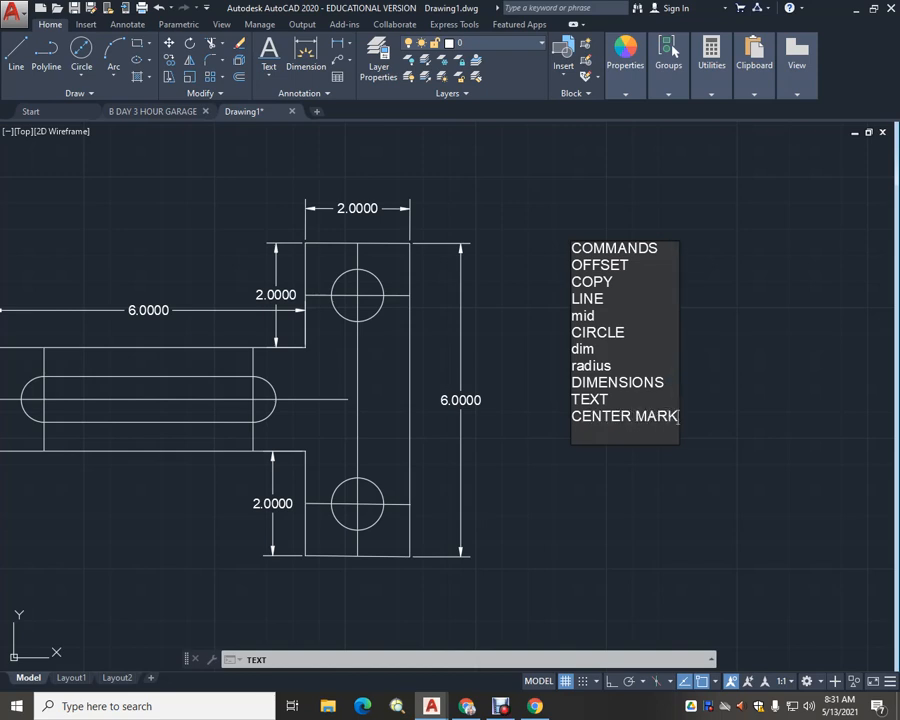
key(Return)
key(Return)
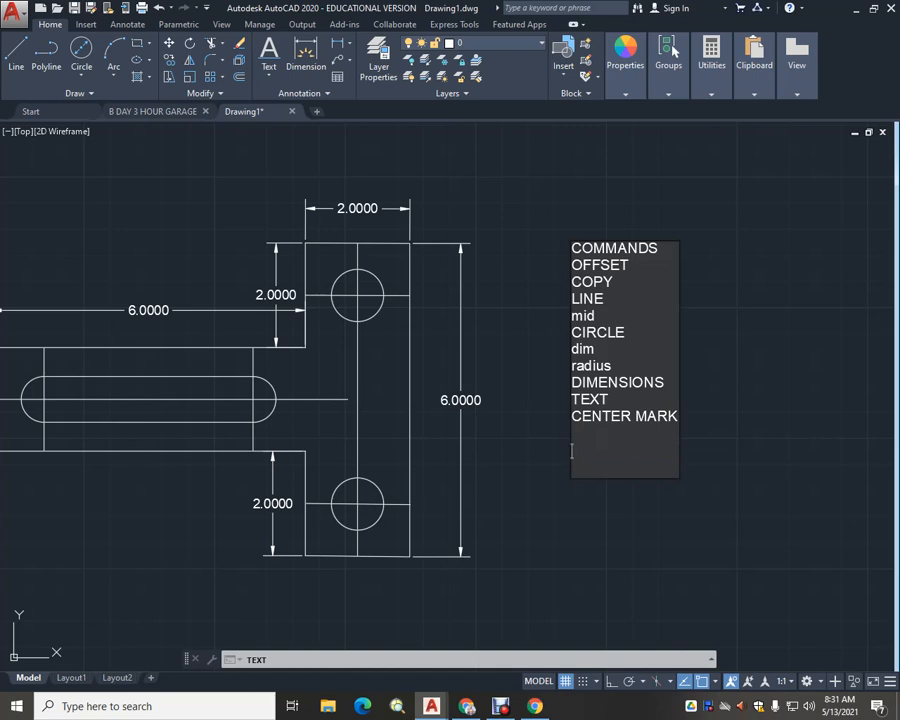
Leave the text entry and undo the last Text command
key(Escape)
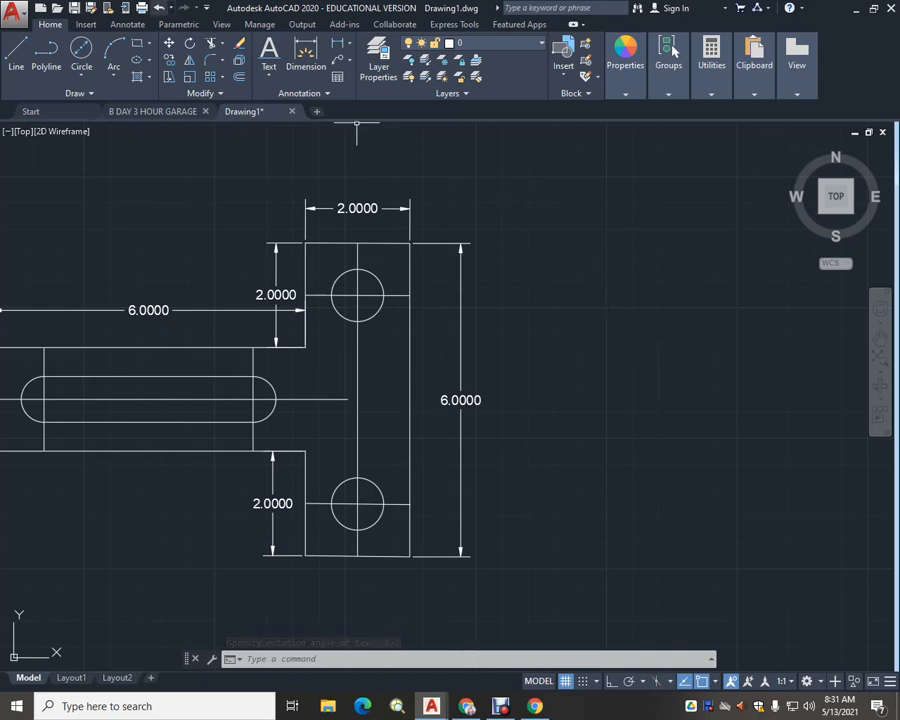
key(ctrl+z)
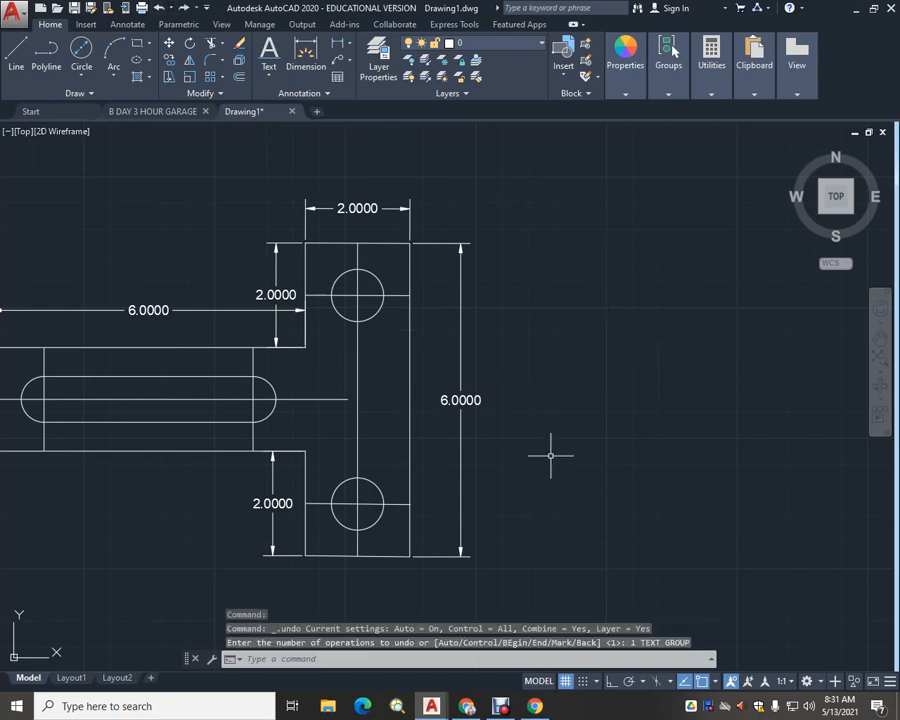
key(Escape)
Erase the construction lines: both verticals across the slot, the stem's centre line, the head's vertical centre line and the horizontals through both holes
scroll(562, 453, down, 2)
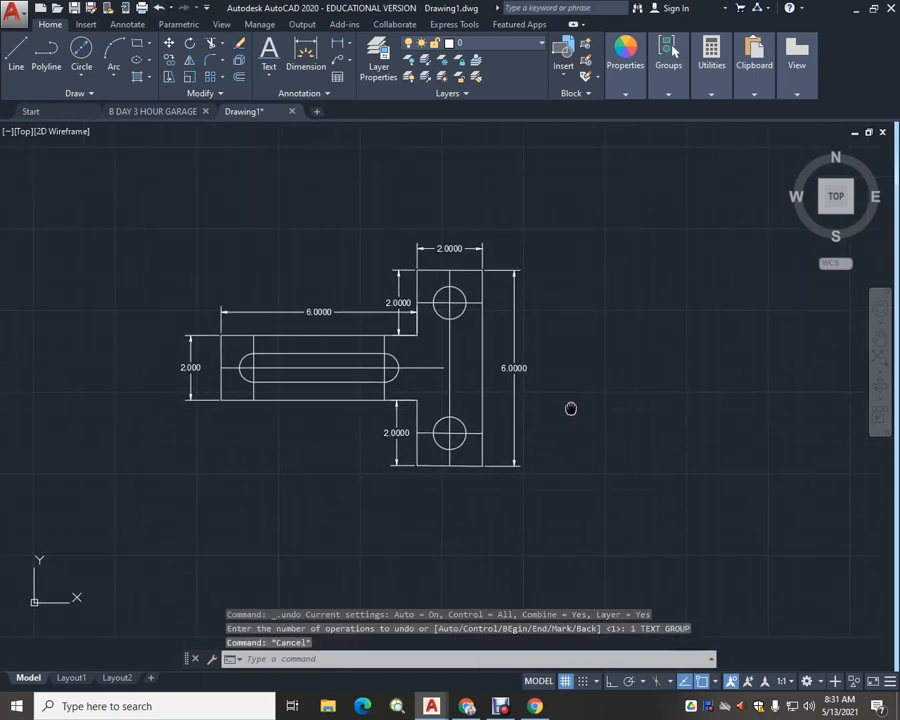
scroll(552, 405, up, 2)
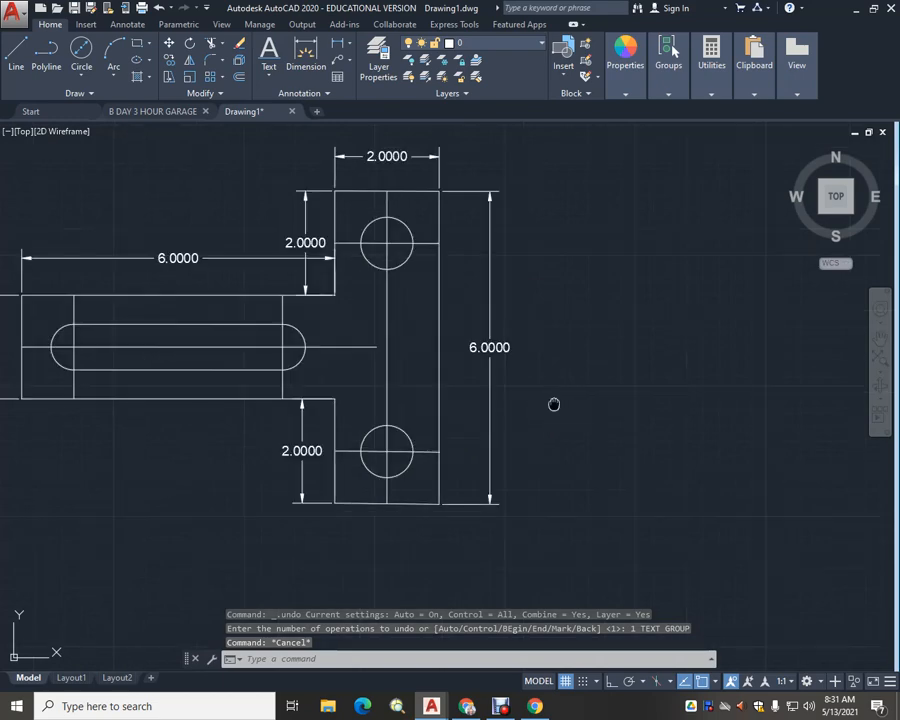
middle_drag(554, 404, 613, 436)
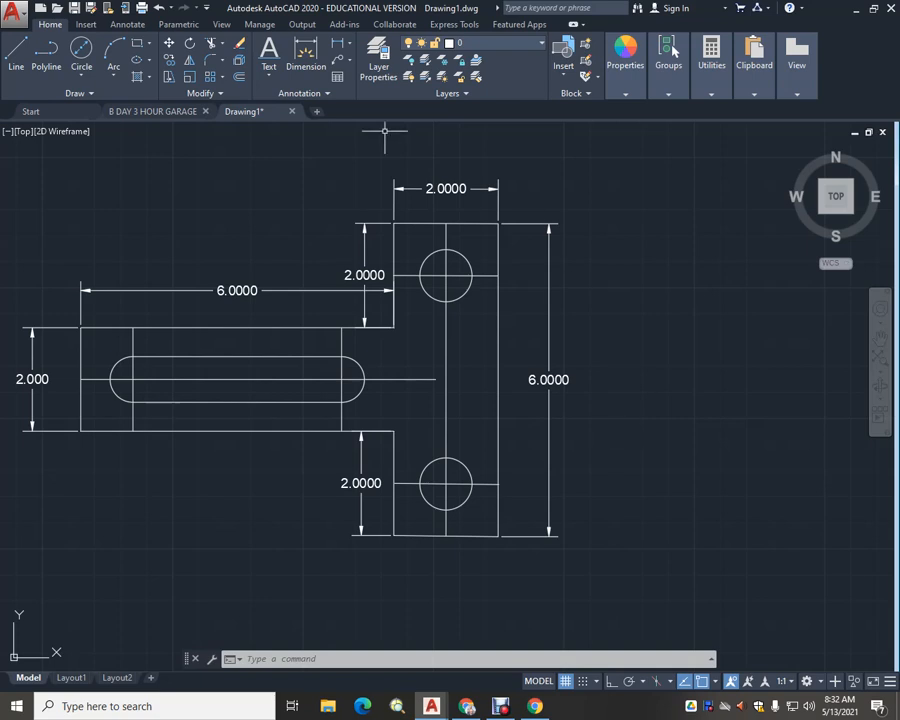
click(238, 43)
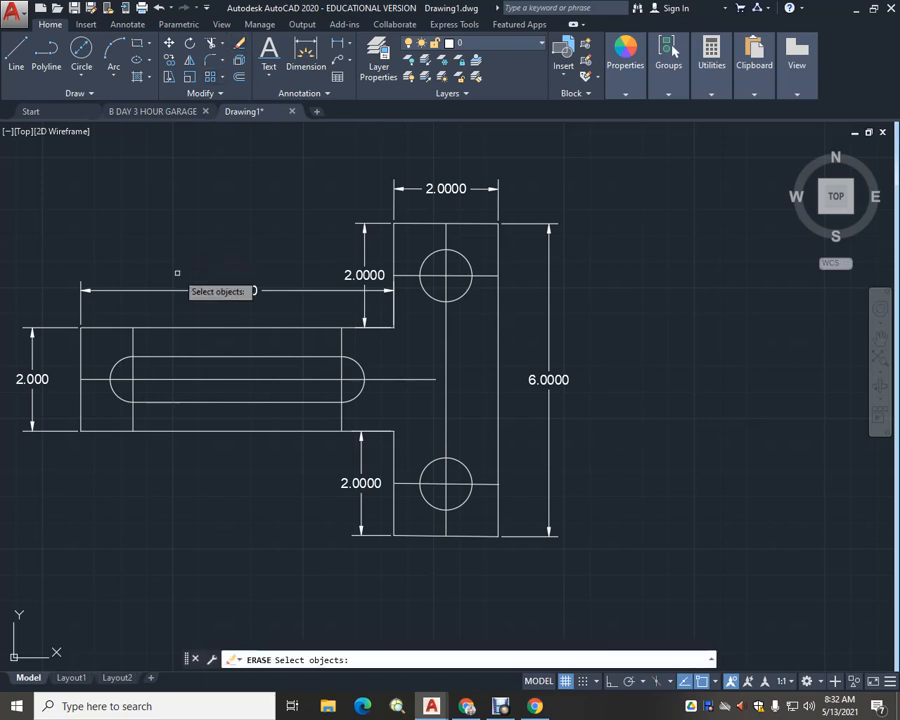
click(131, 338)
click(341, 342)
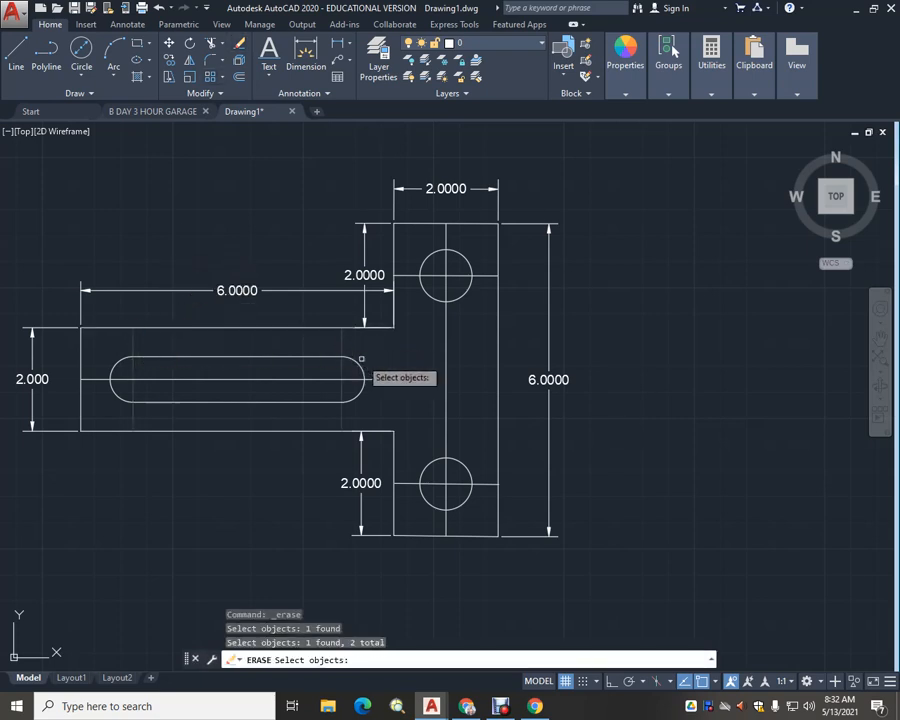
click(386, 379)
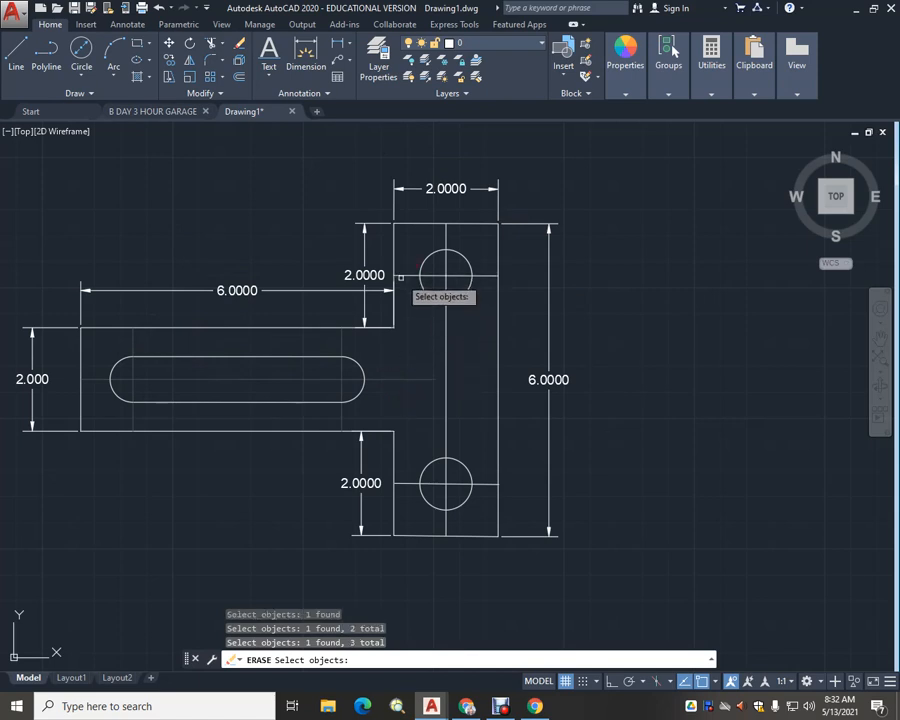
click(414, 273)
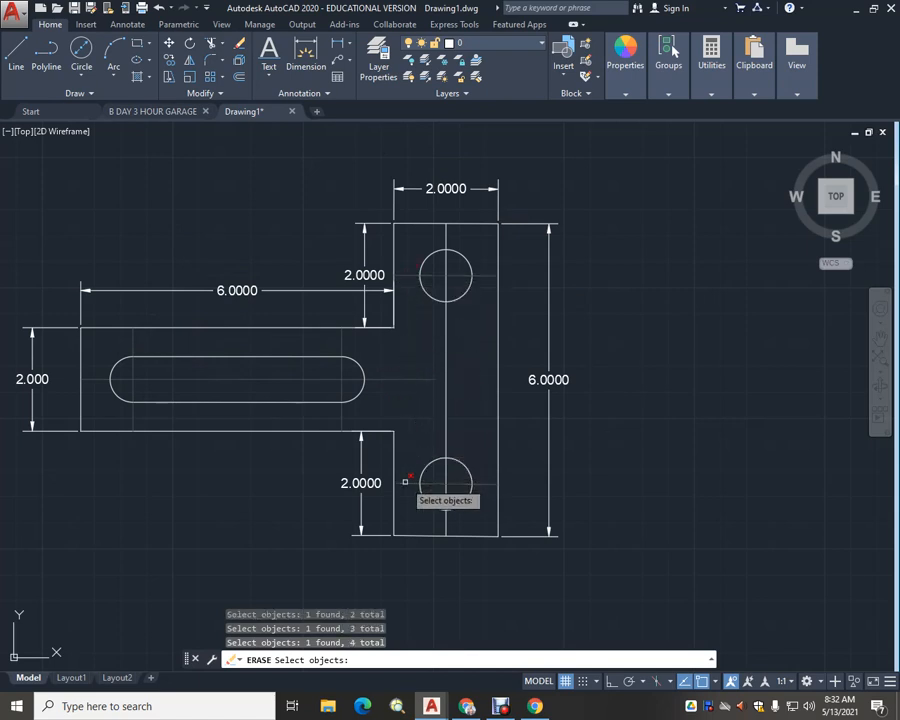
click(445, 372)
click(445, 372)
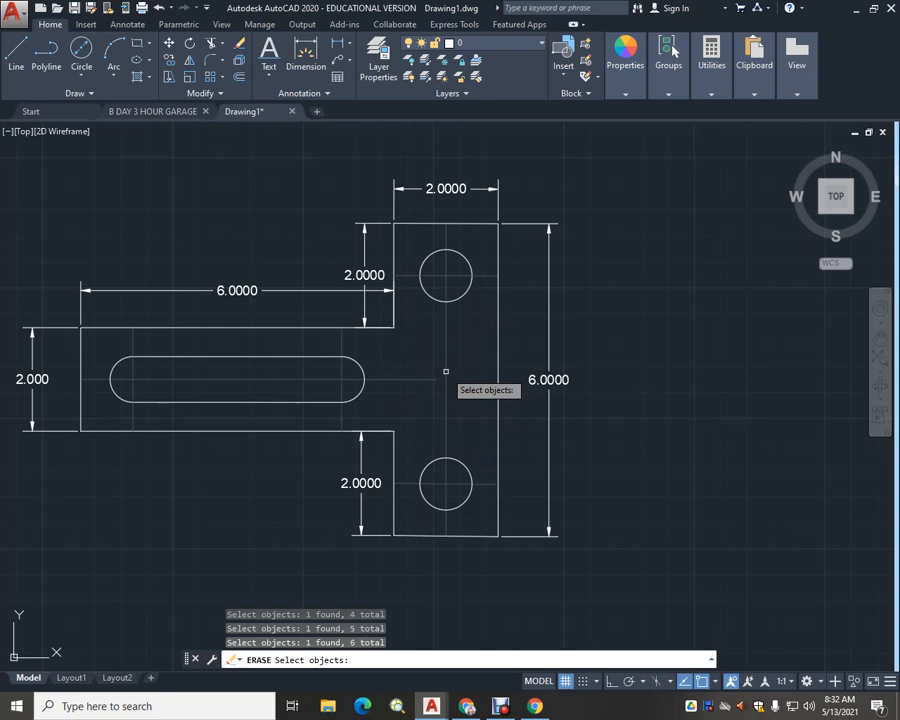
key(Return)
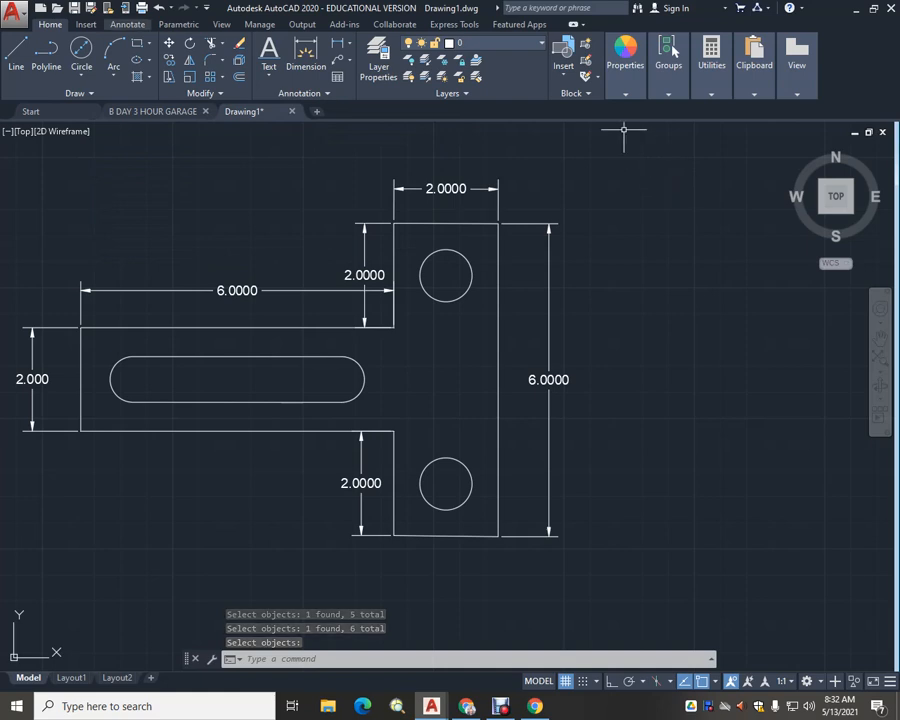
Add center marks to both holes in the T head and to both end arcs of the slot
click(128, 24)
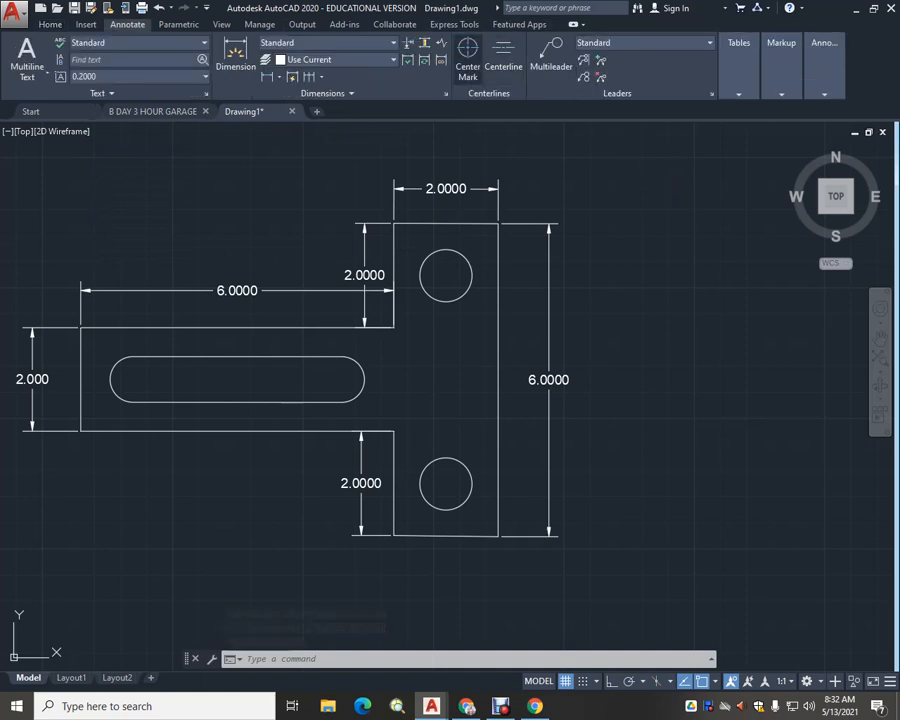
click(468, 55)
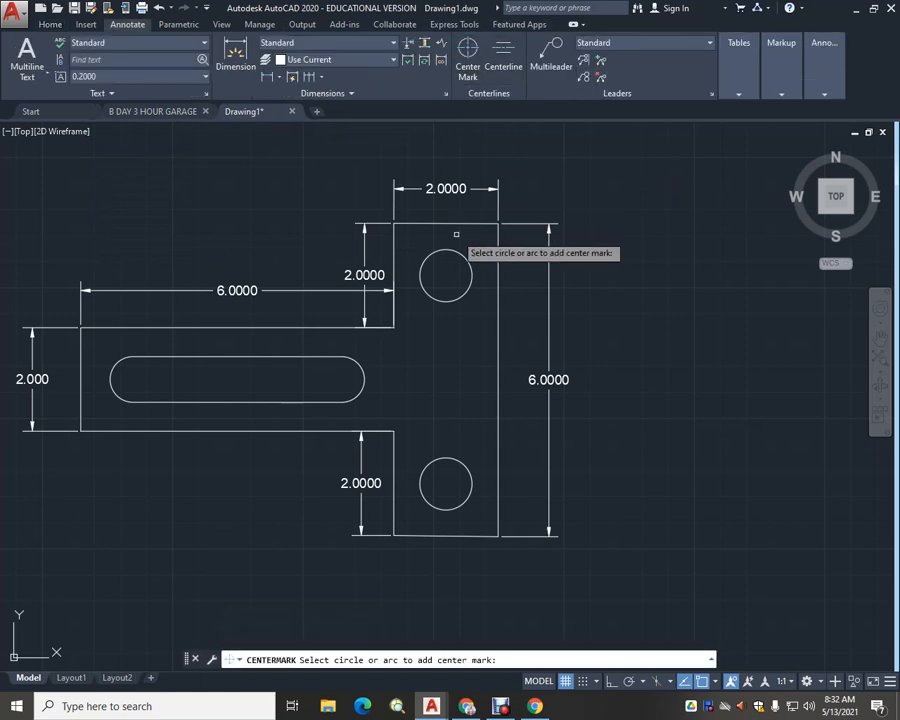
click(456, 270)
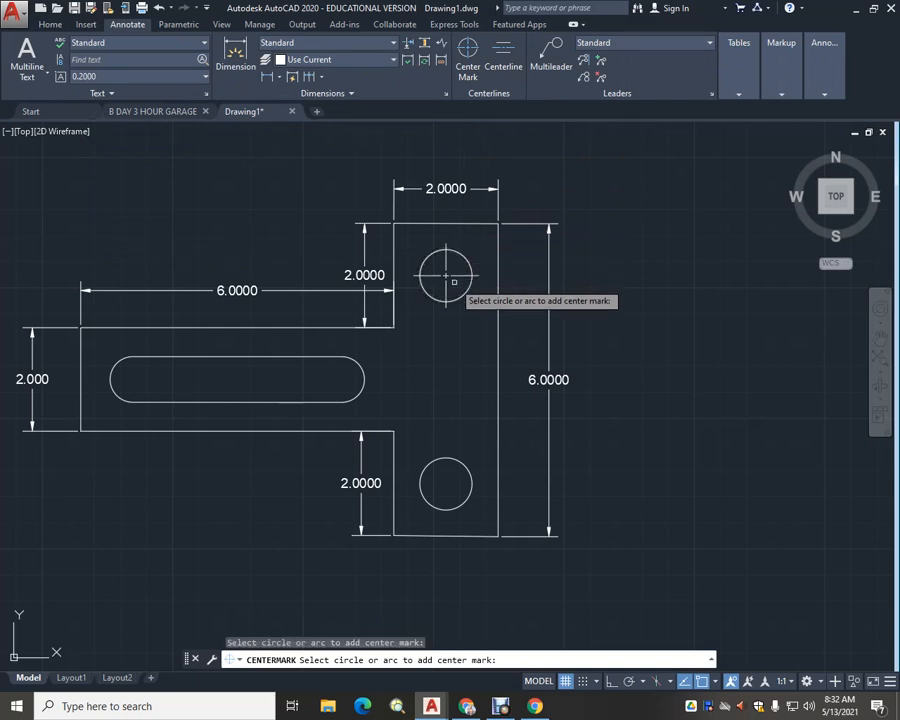
click(467, 476)
click(363, 377)
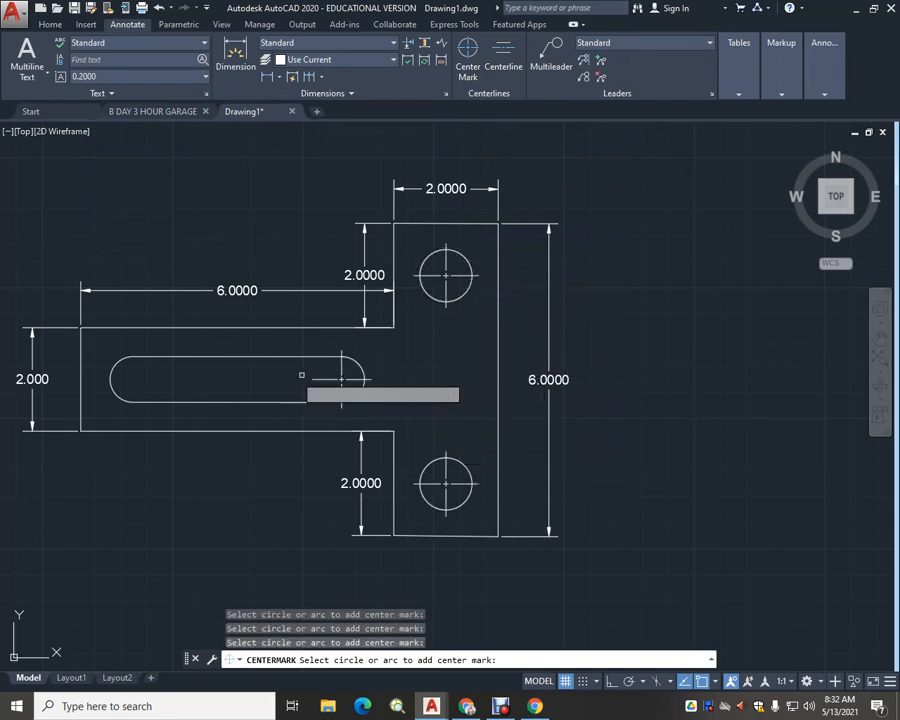
click(110, 372)
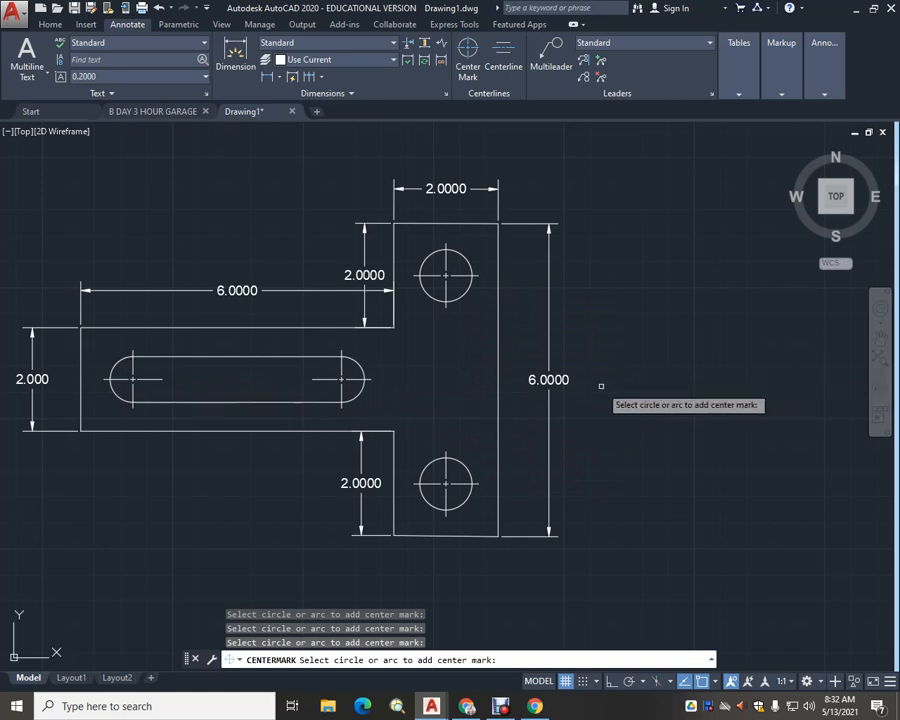
key(Return)
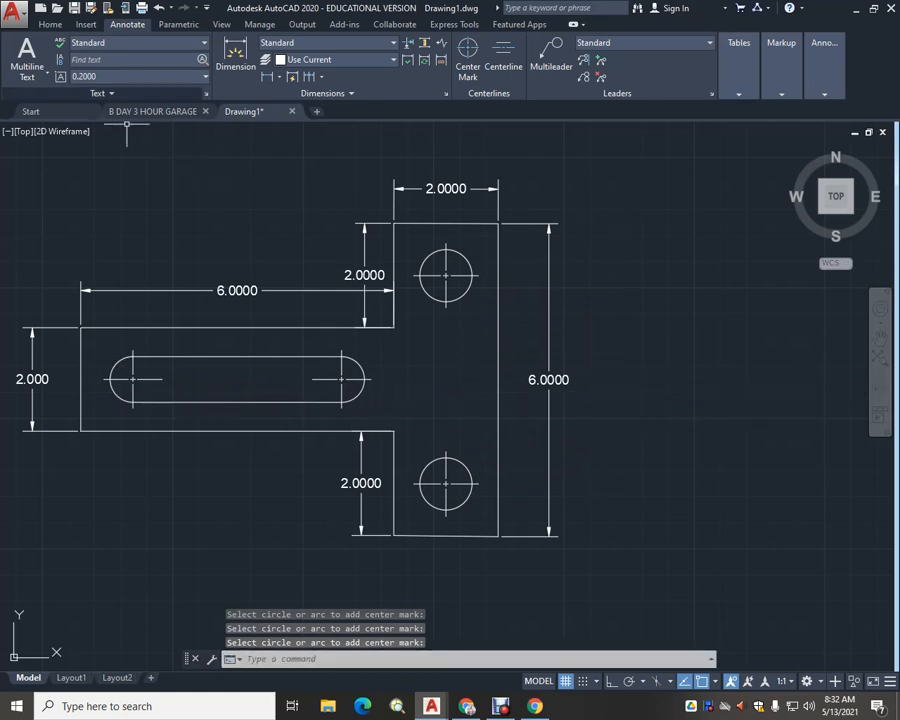
Dimension the diameter of the upper hole, placing the text outside the part above the T head's upper right corner
click(50, 24)
click(305, 55)
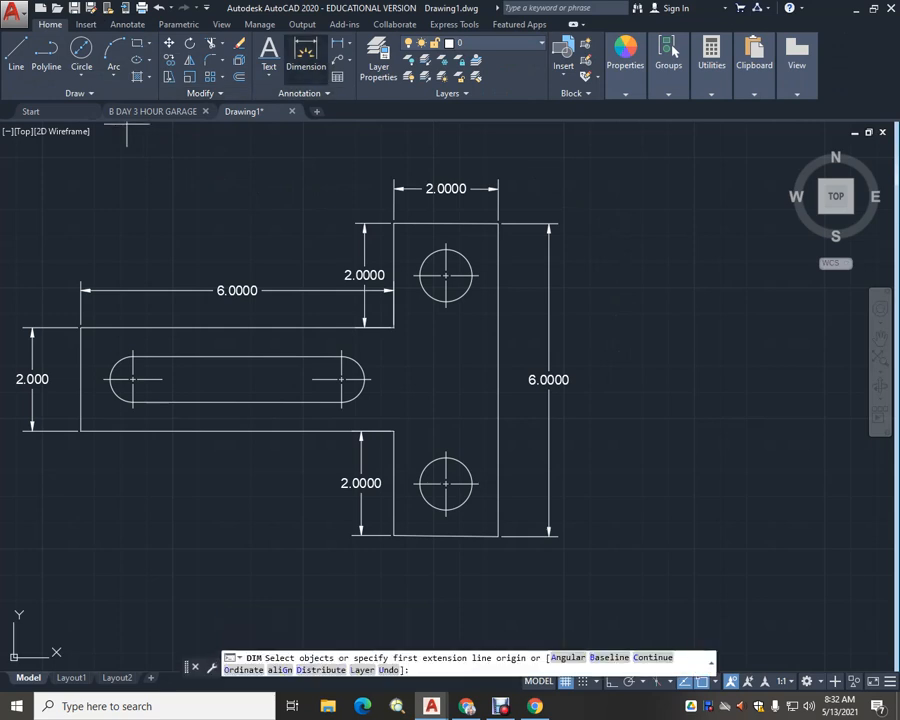
click(464, 252)
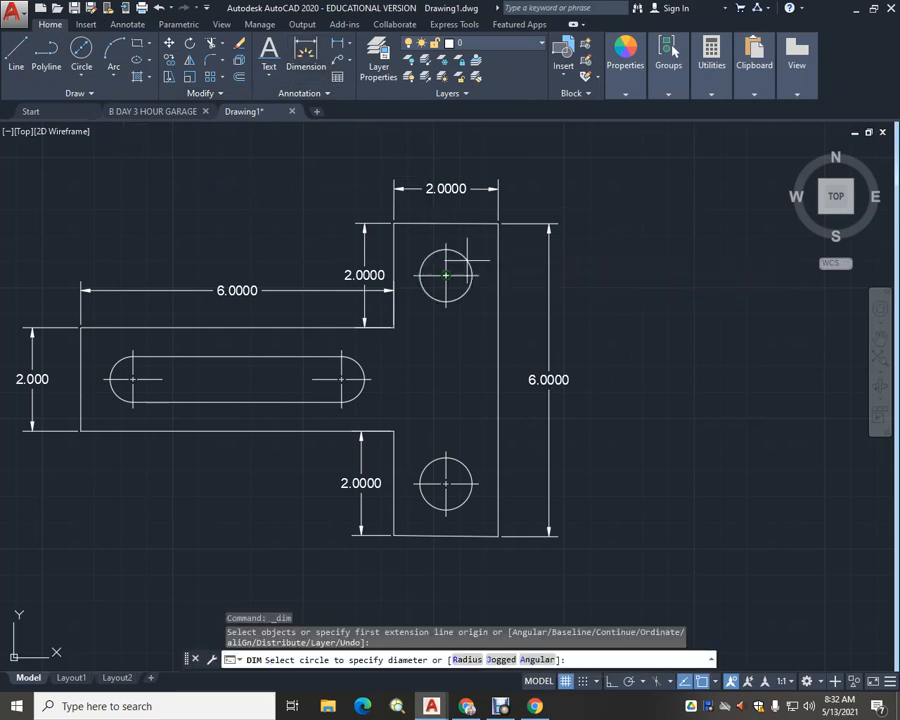
click(571, 178)
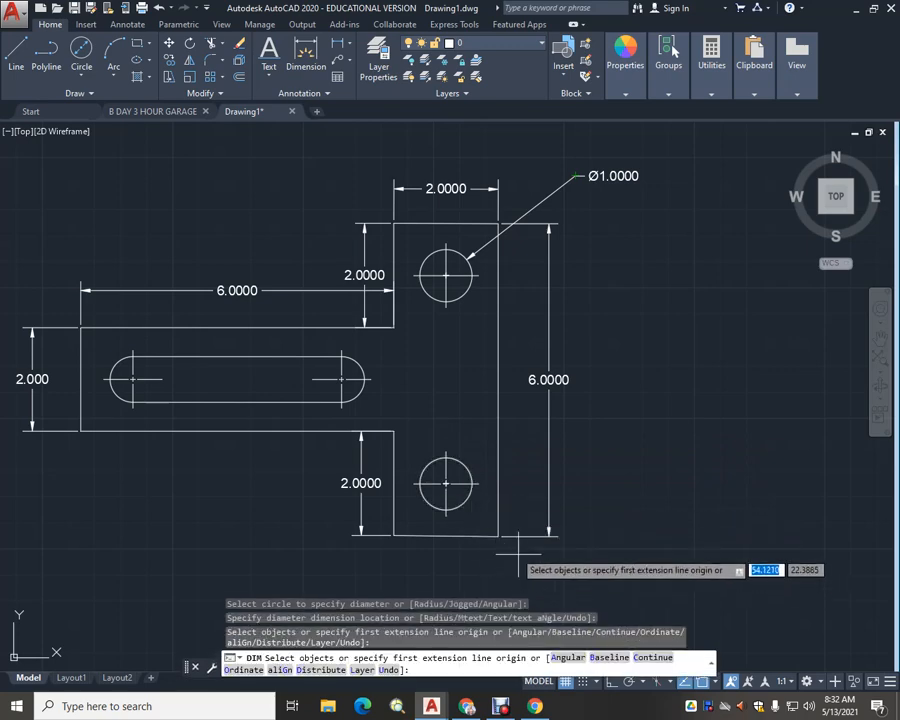
Add the prefix 2X to the upper hole's diameter dimension text
scroll(566, 356, up, 3)
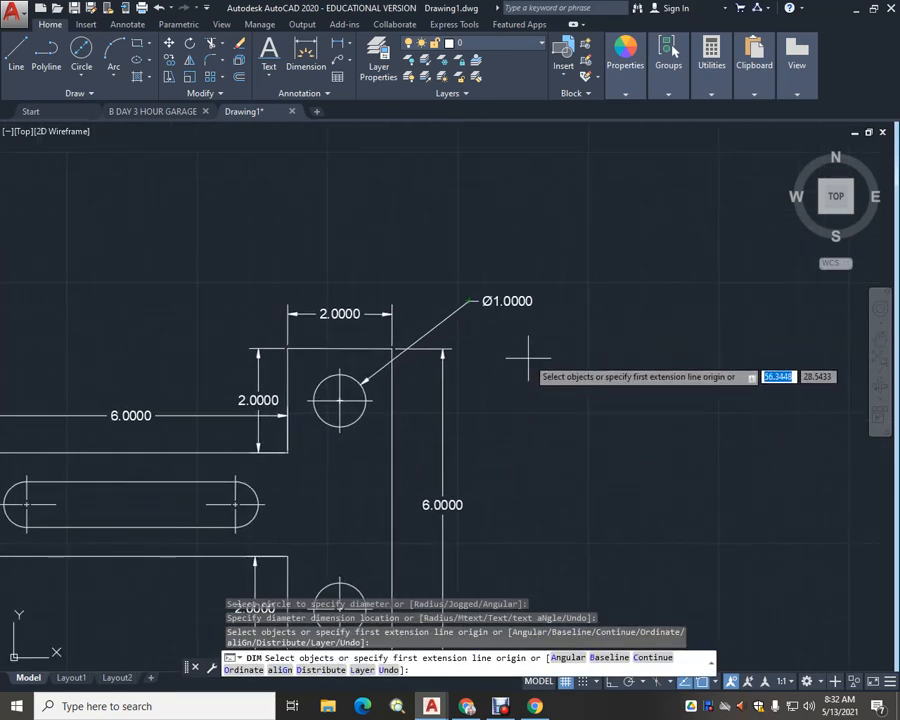
scroll(528, 356, up, 1)
mouse_move(478, 300)
middle_down()
mouse_move(454, 418)
mouse_move(428, 386)
middle_up()
key(Escape)
key(Escape)
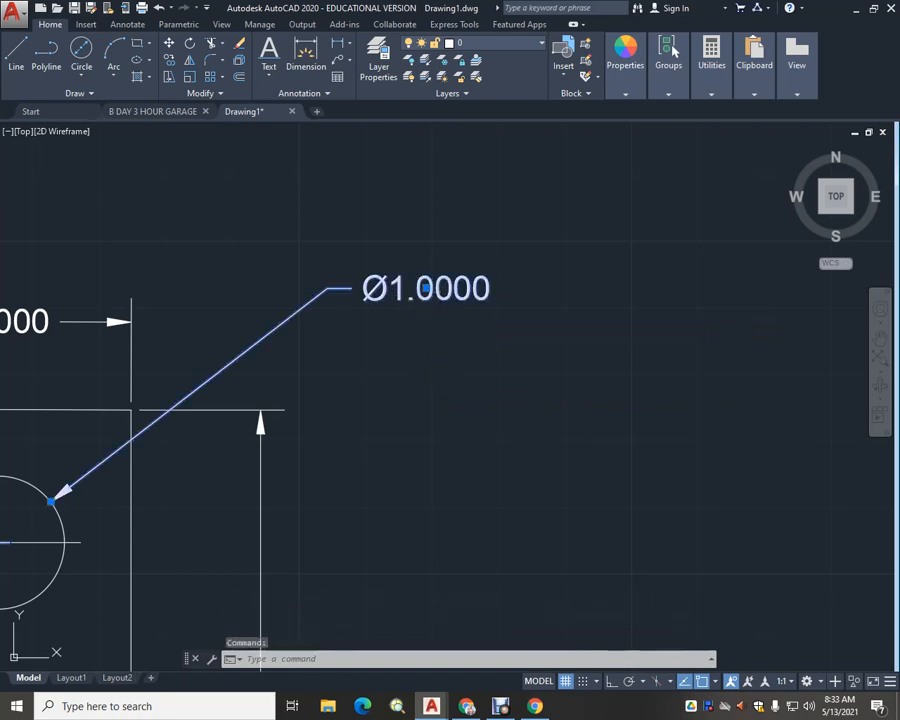
double_click(418, 292)
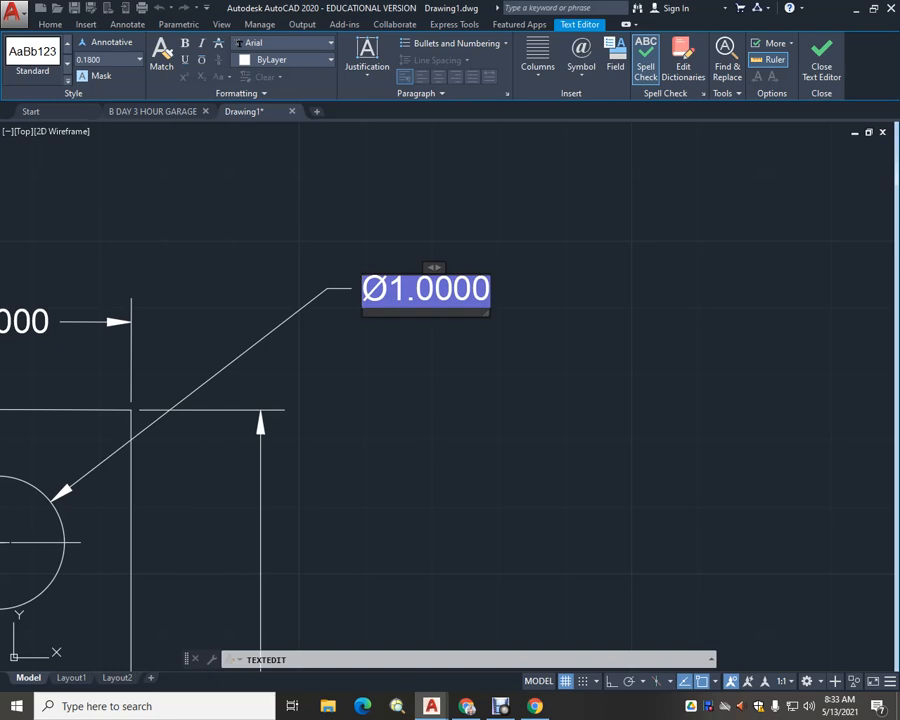
text(2X)
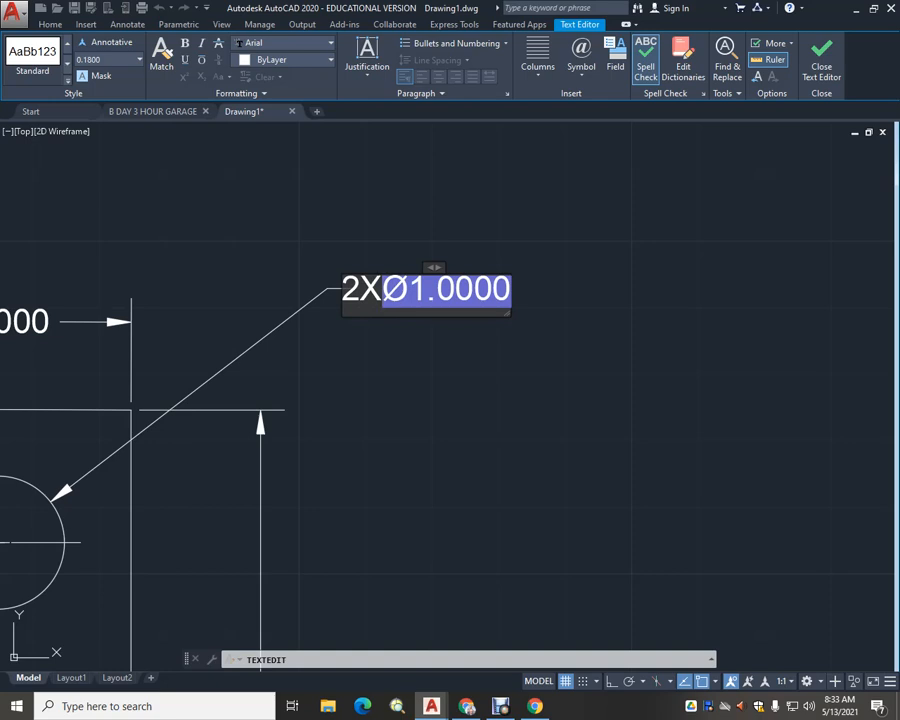
key(Return)
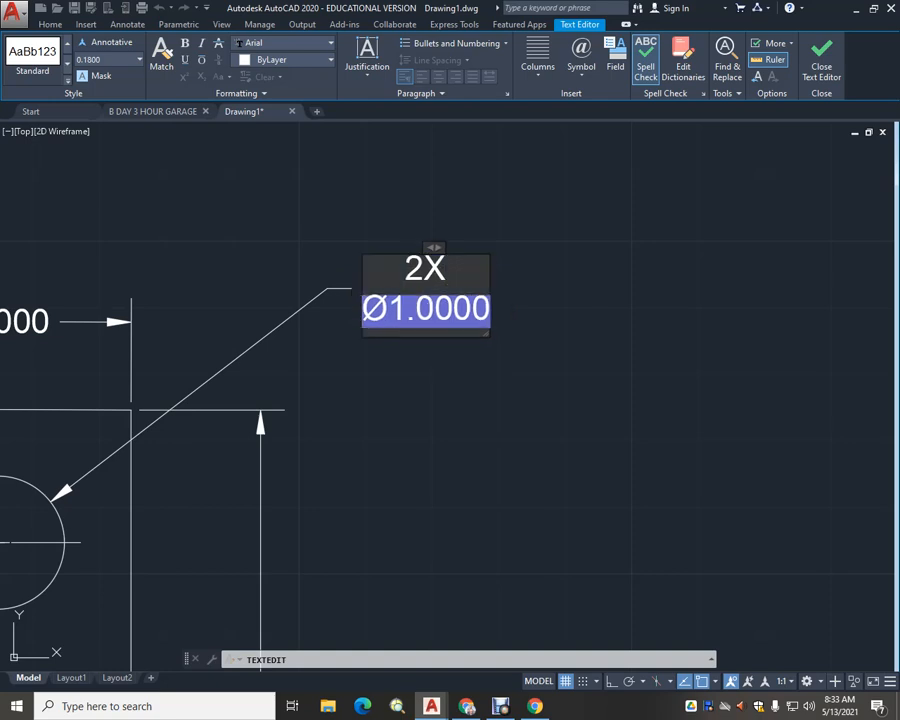
click(434, 344)
click(439, 266)
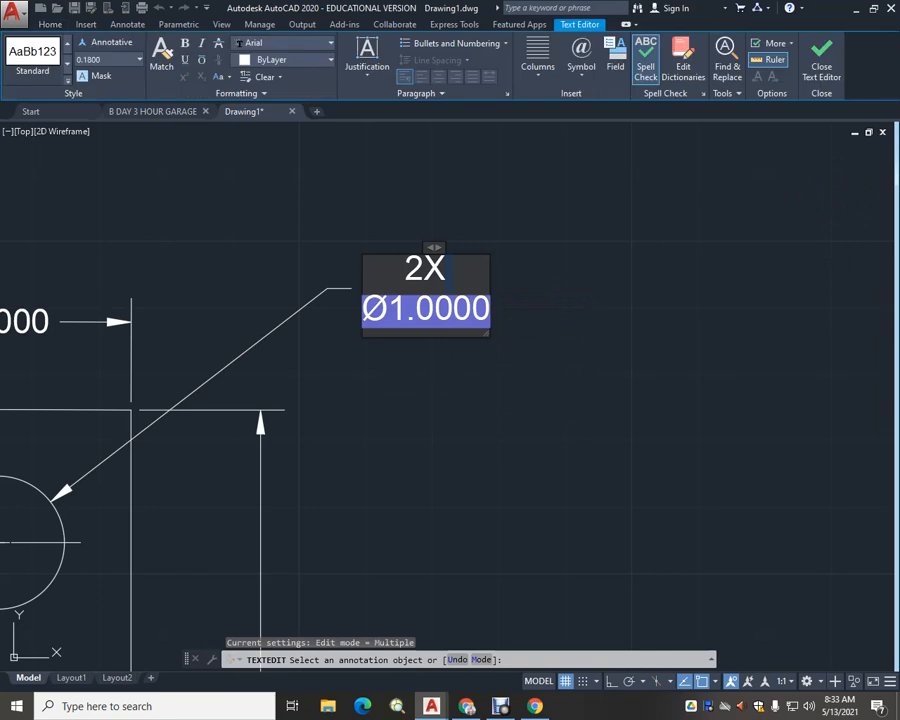
key(Delete)
key(Delete)
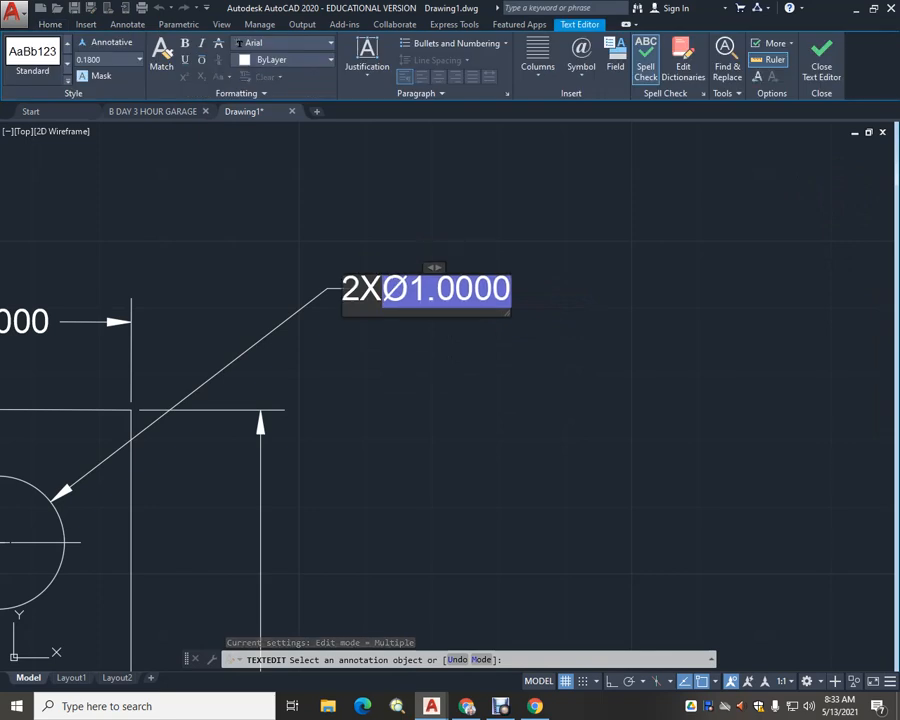
Finish the text edit of the diameter dimension and save the changes
key(Escape)
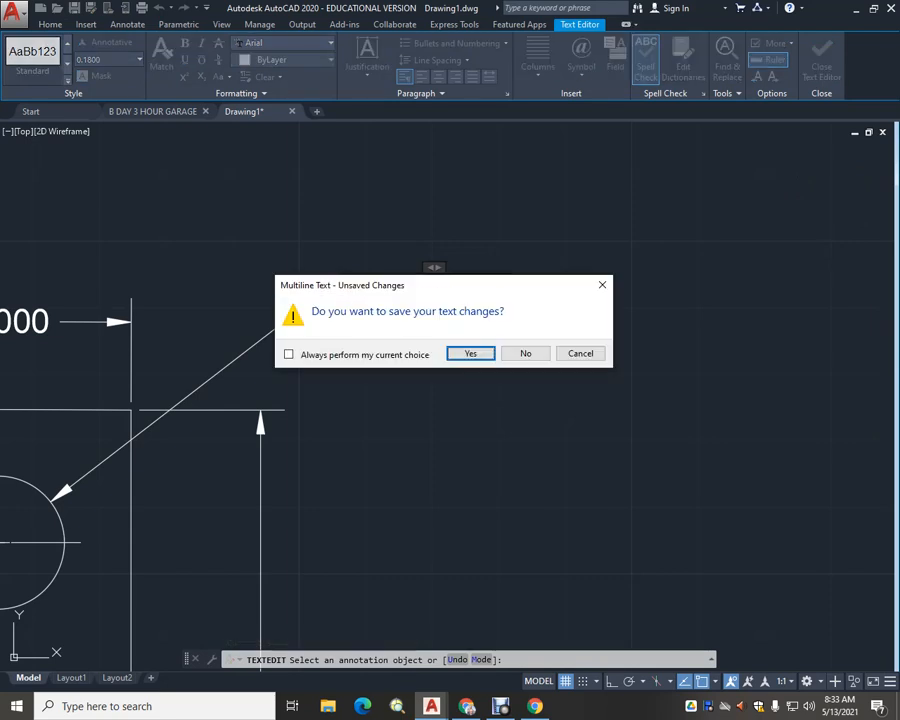
click(446, 353)
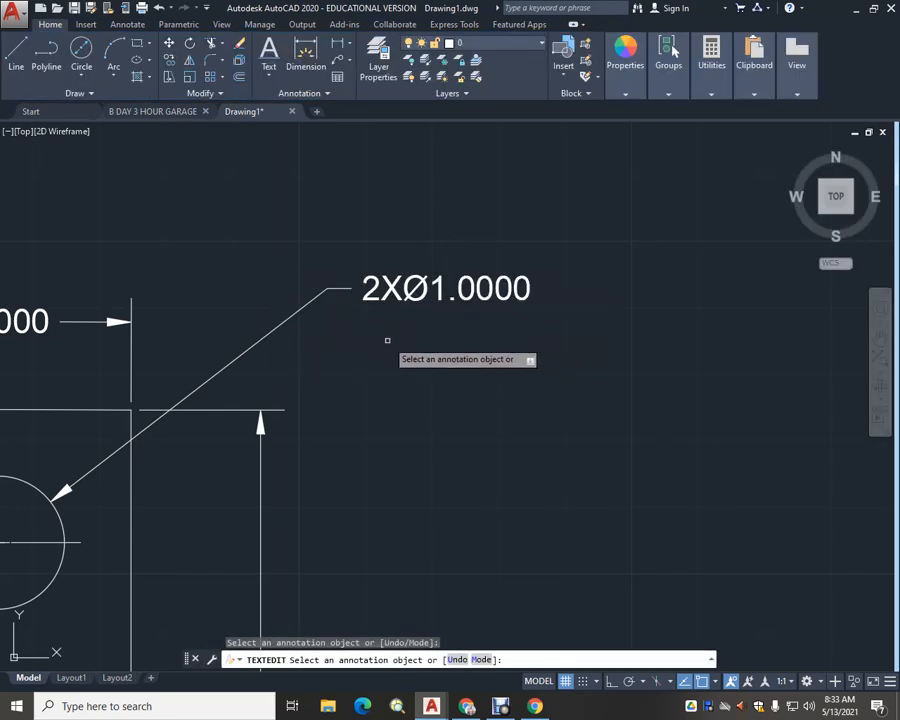
Move the T head's width dimension farther above the part to make room beneath it
scroll(386, 335, down, 2)
middle_drag(386, 335, 505, 294)
mouse_move(500, 357)
middle_down()
mouse_move(554, 355)
mouse_move(549, 338)
middle_up()
scroll(550, 344, down, 2)
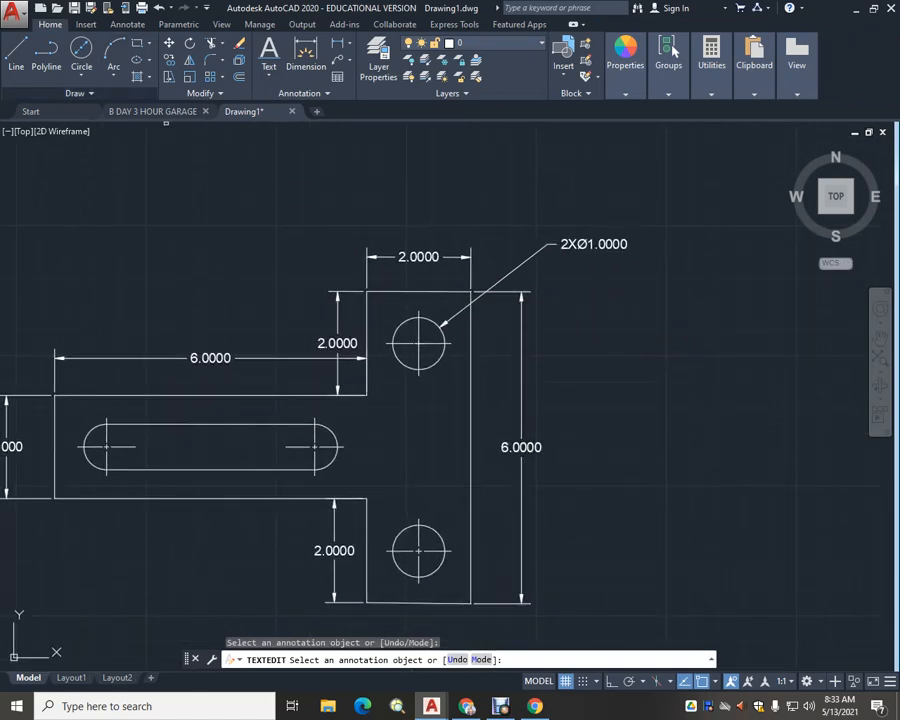
click(305, 55)
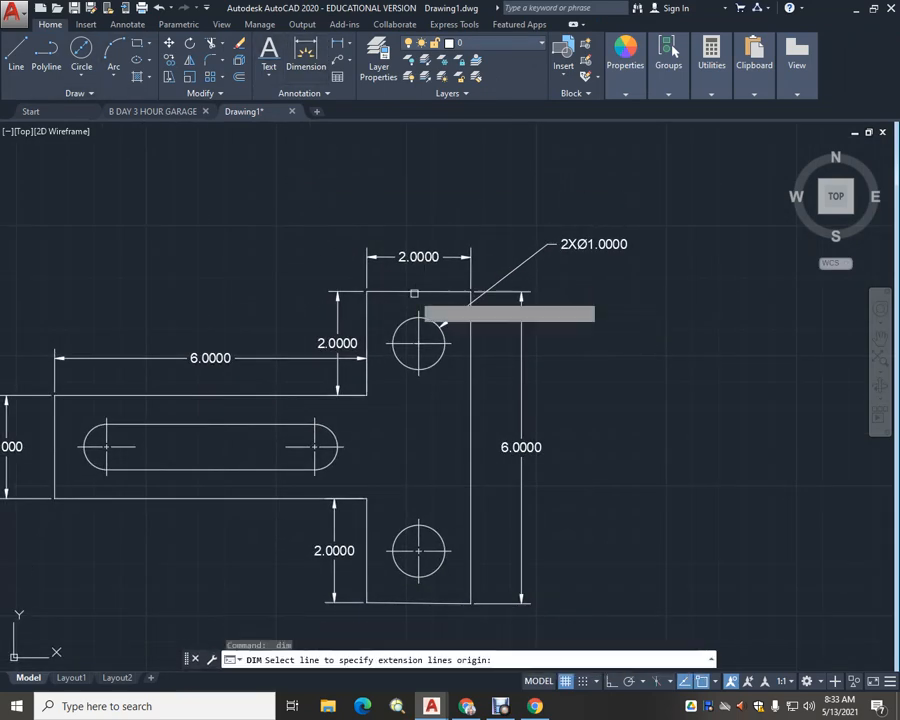
key(Escape)
click(419, 257)
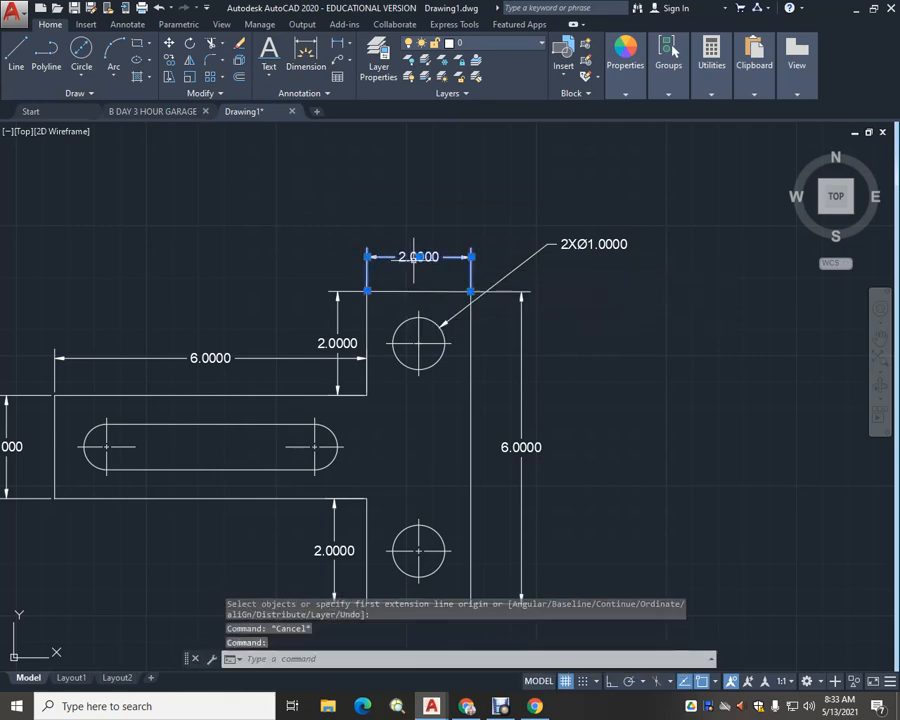
click(419, 257)
click(413, 215)
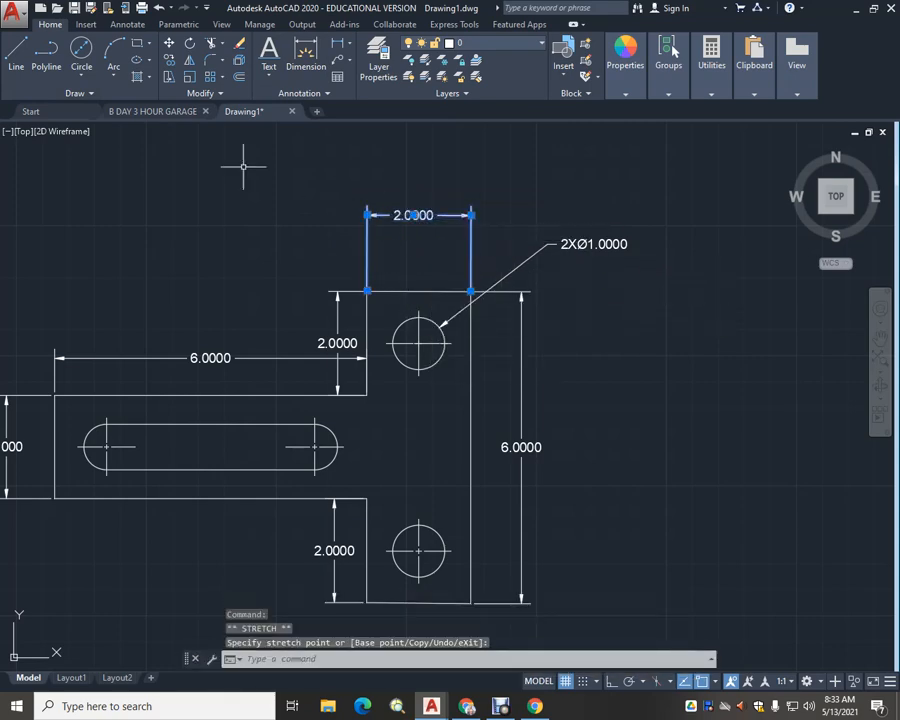
Dimension the horizontal distance from the upper hole's center mark to the head's right edge, placing it below the width dimension
click(305, 55)
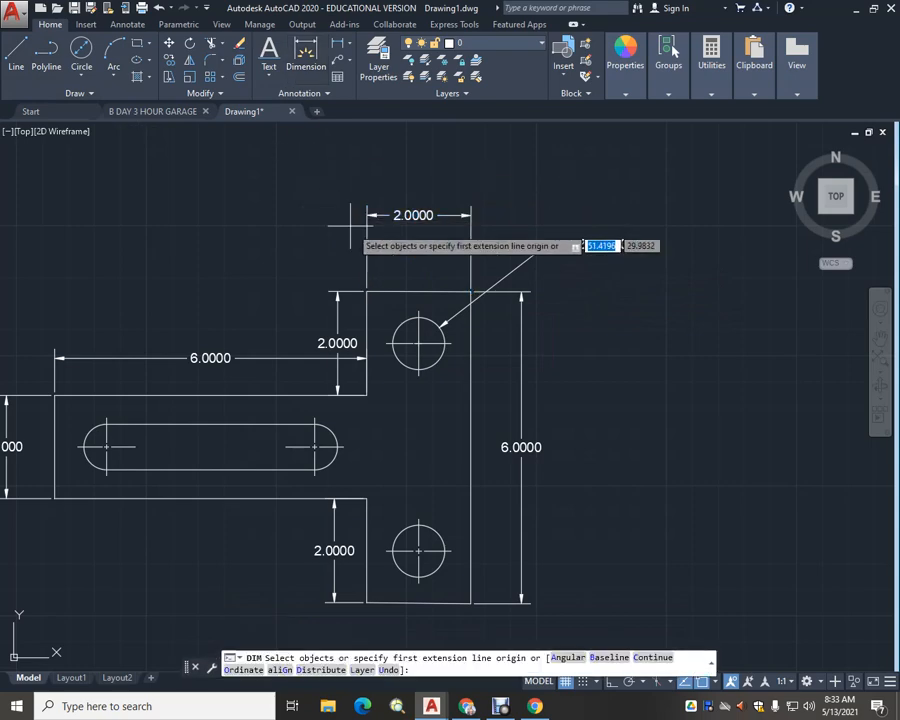
click(420, 310)
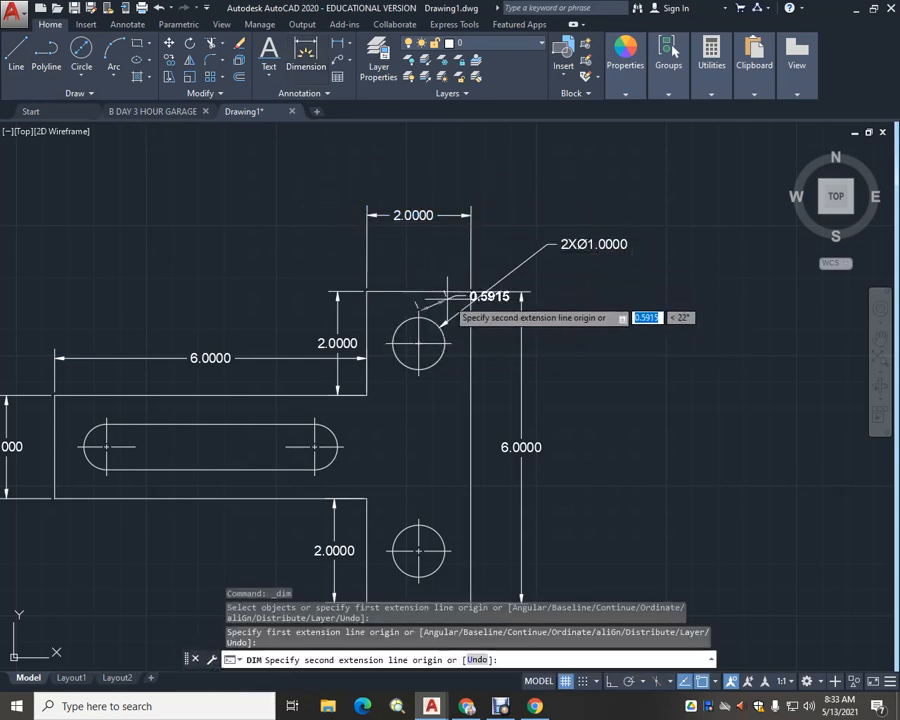
click(472, 290)
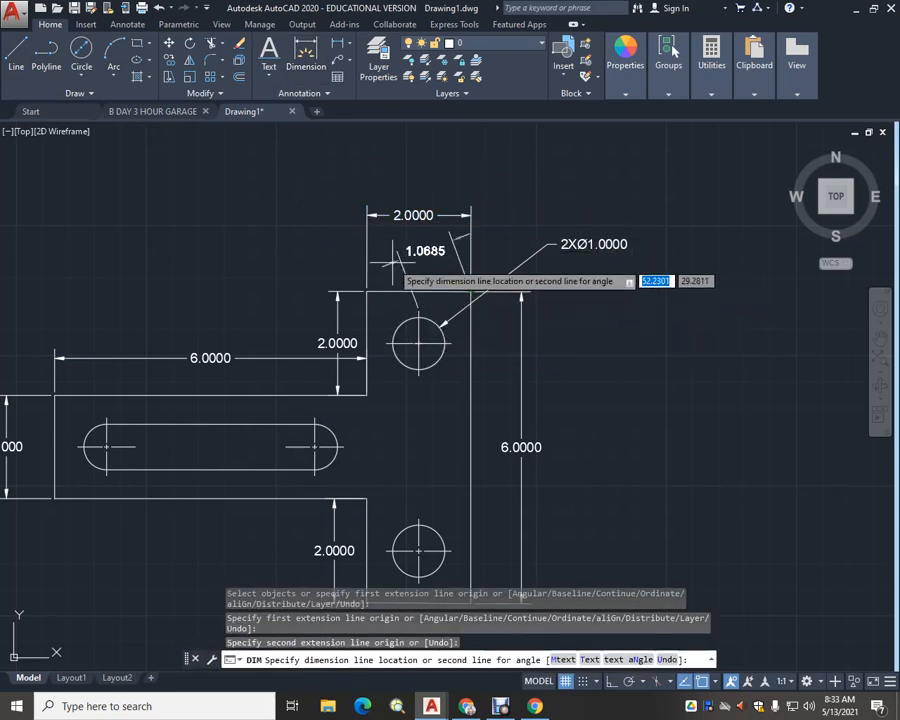
click(473, 253)
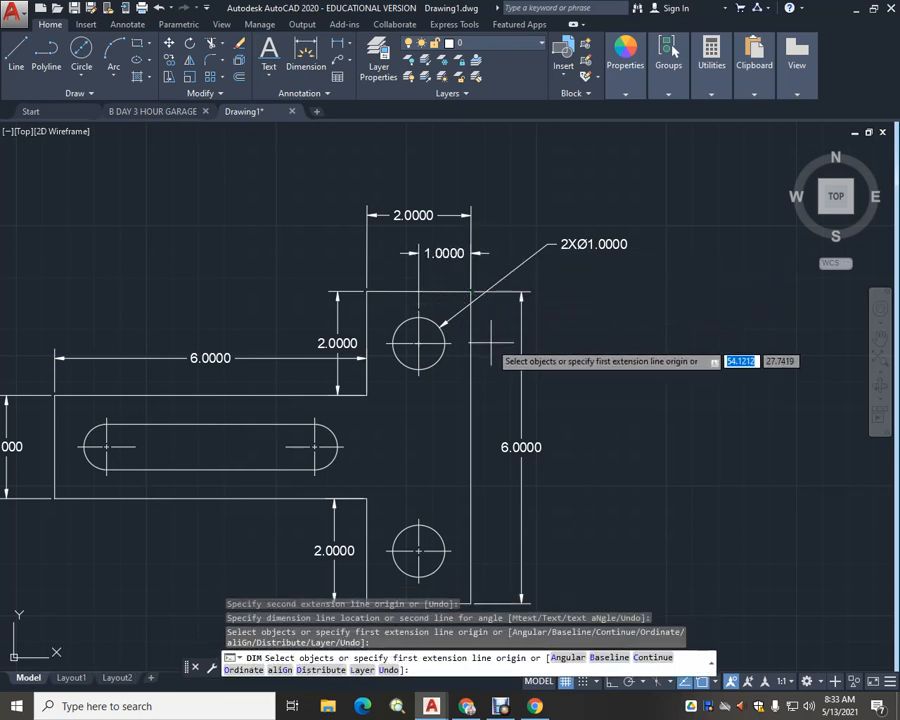
key(Escape)
Move the T head's overall height dimension farther right of the part
click(519, 440)
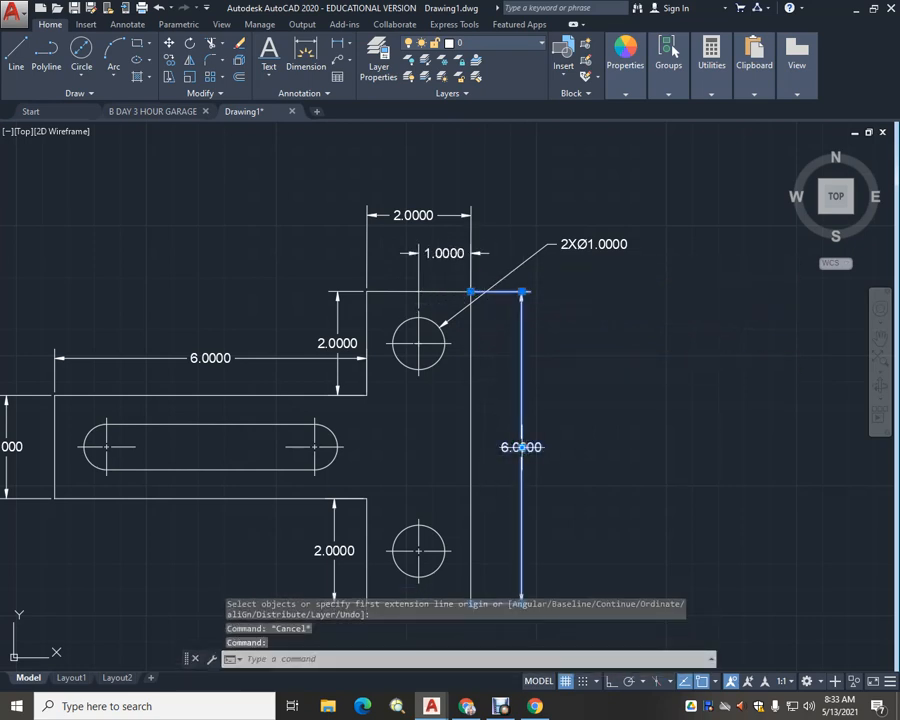
click(521, 447)
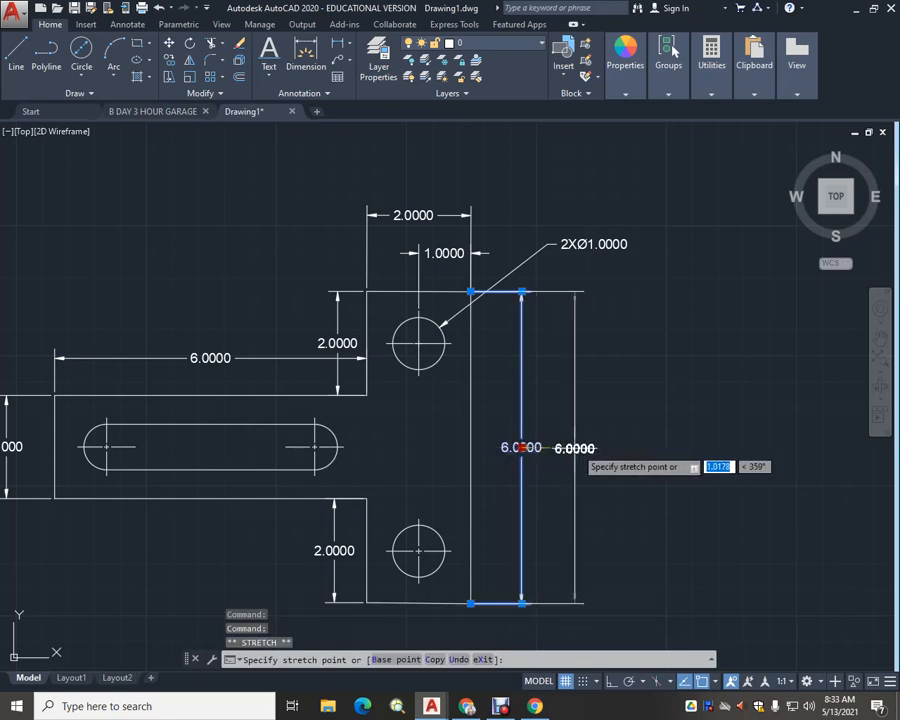
click(632, 425)
key(Escape)
key(Escape)
Dimension the vertical distance from the head's upper right corner to the upper hole's center mark, placing it inside the overall height dimension
click(305, 52)
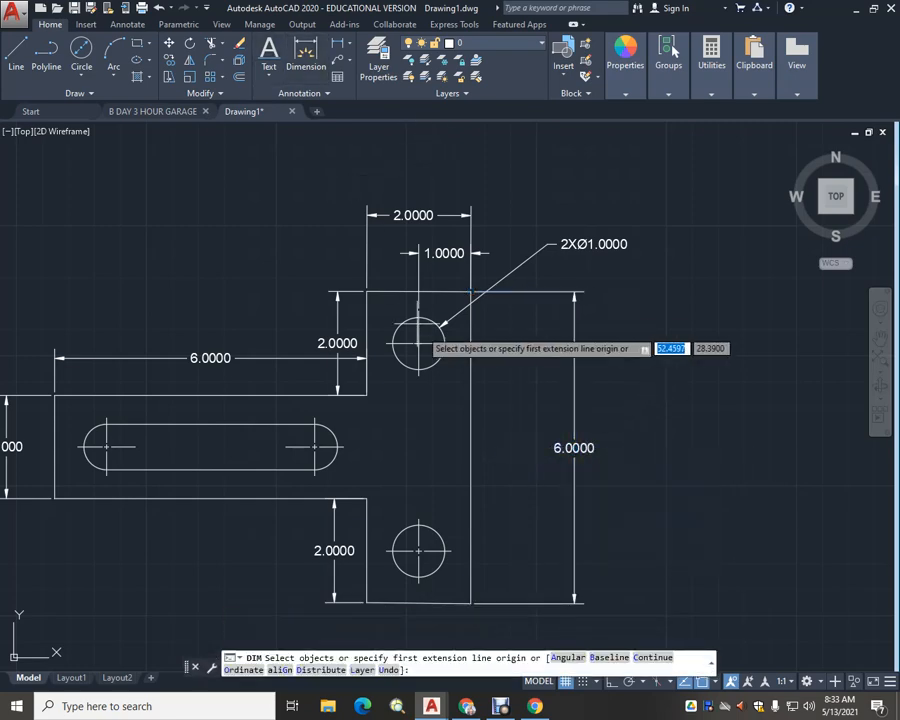
click(470, 291)
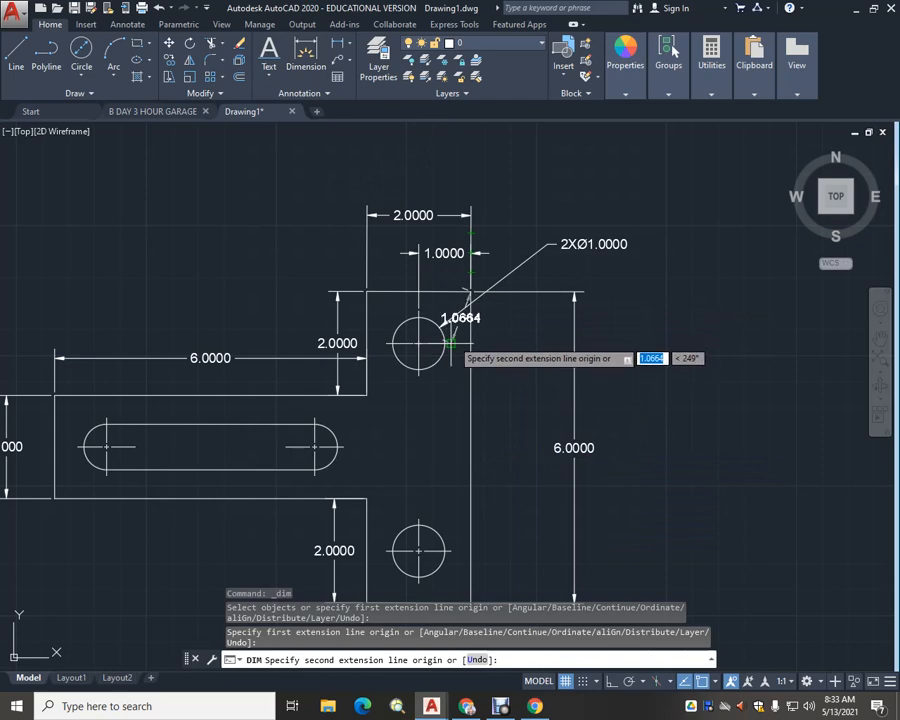
click(446, 343)
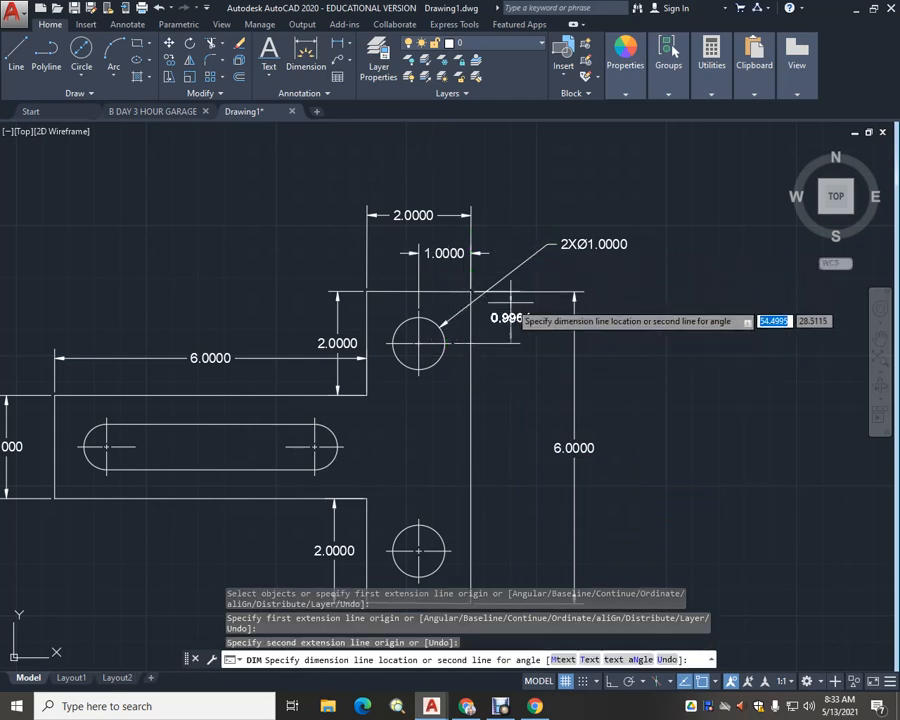
scroll(510, 308, up, 4)
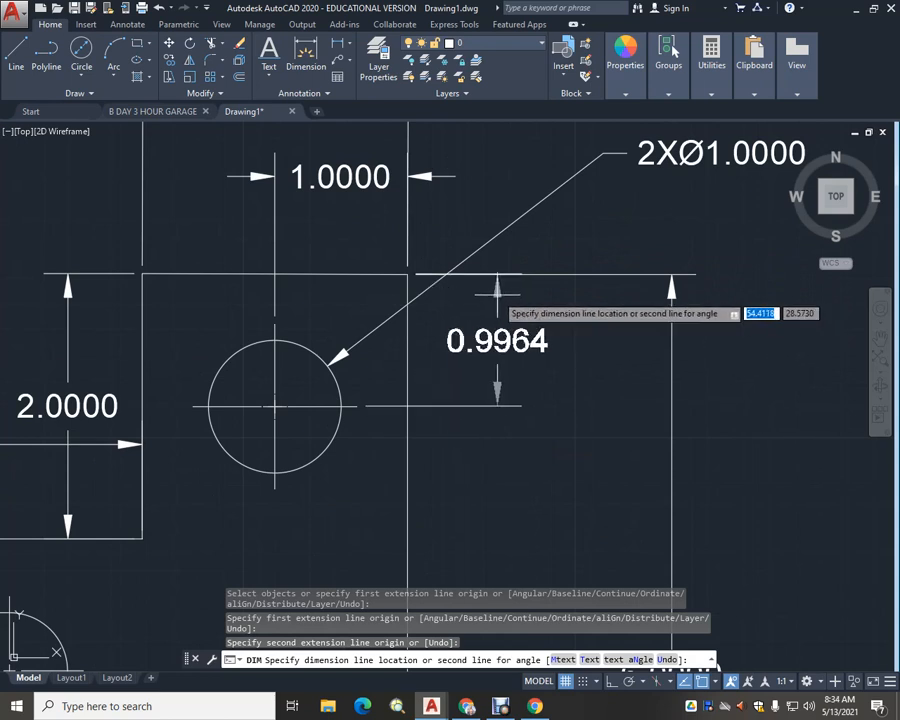
click(497, 289)
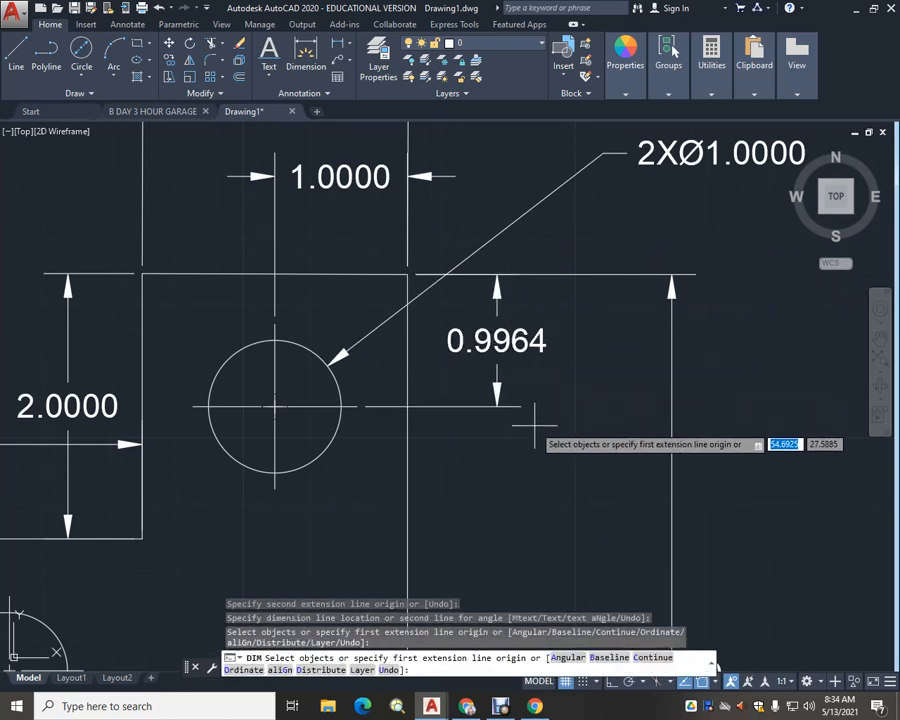
key(Escape)
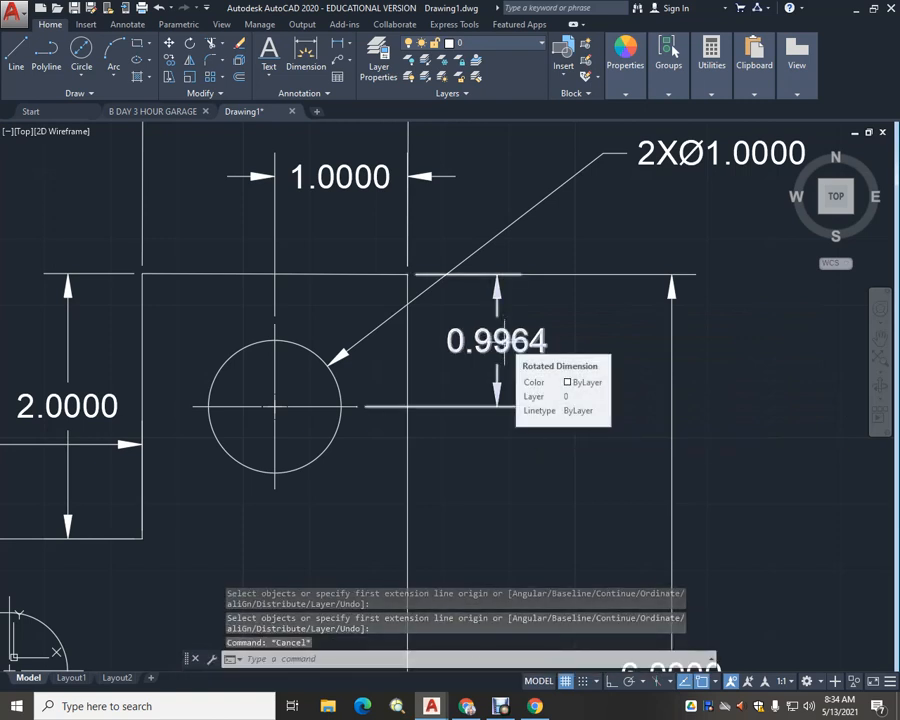
Override the text of the upper hole's vertical position dimension with 1.0000
click(498, 342)
double_click(498, 342)
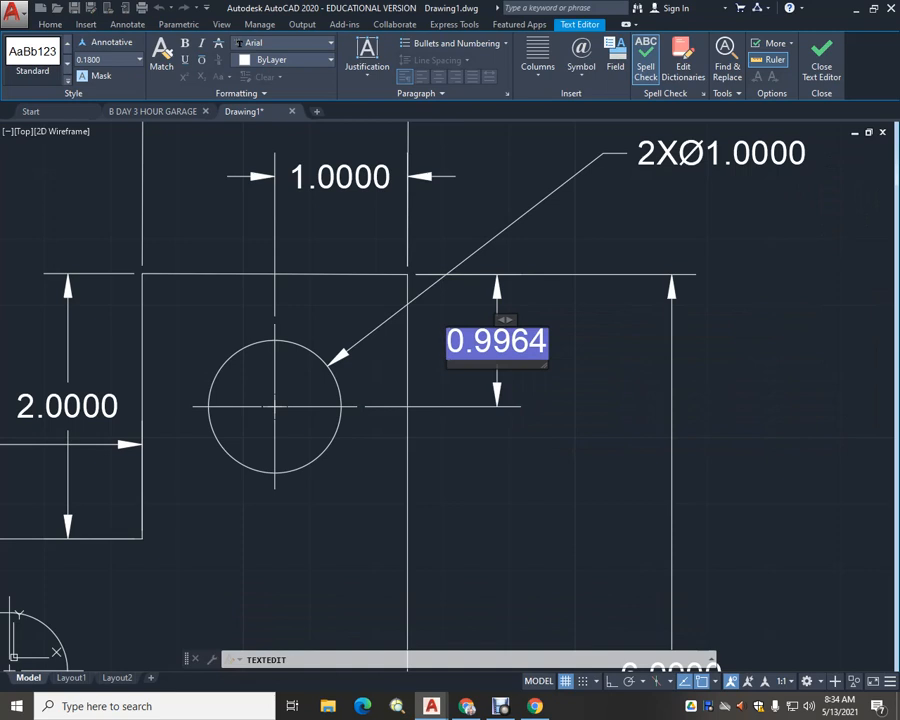
text(1.000)
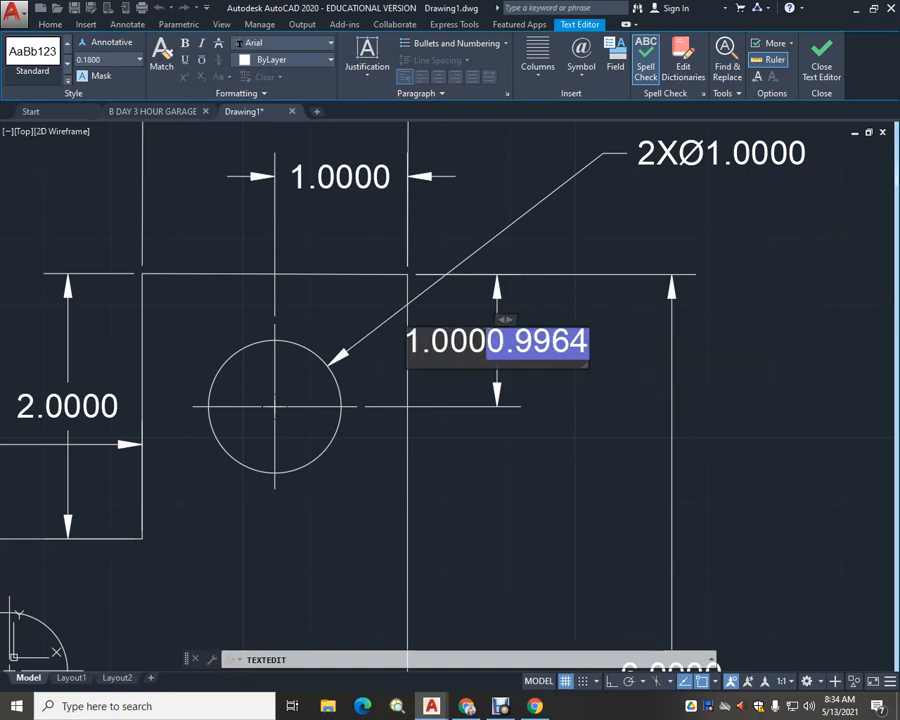
key(Delete)
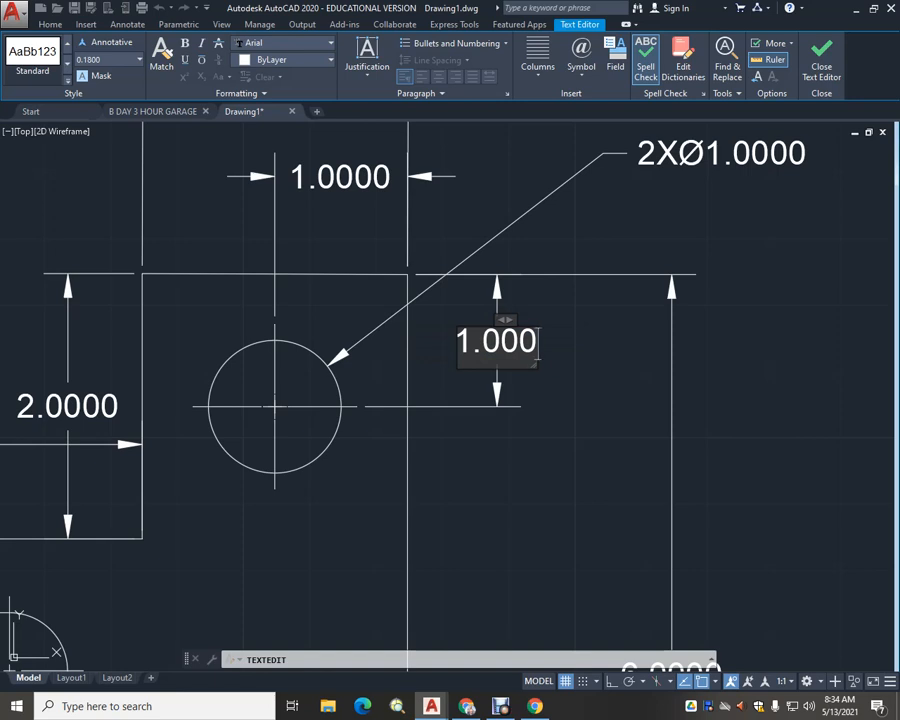
click(504, 461)
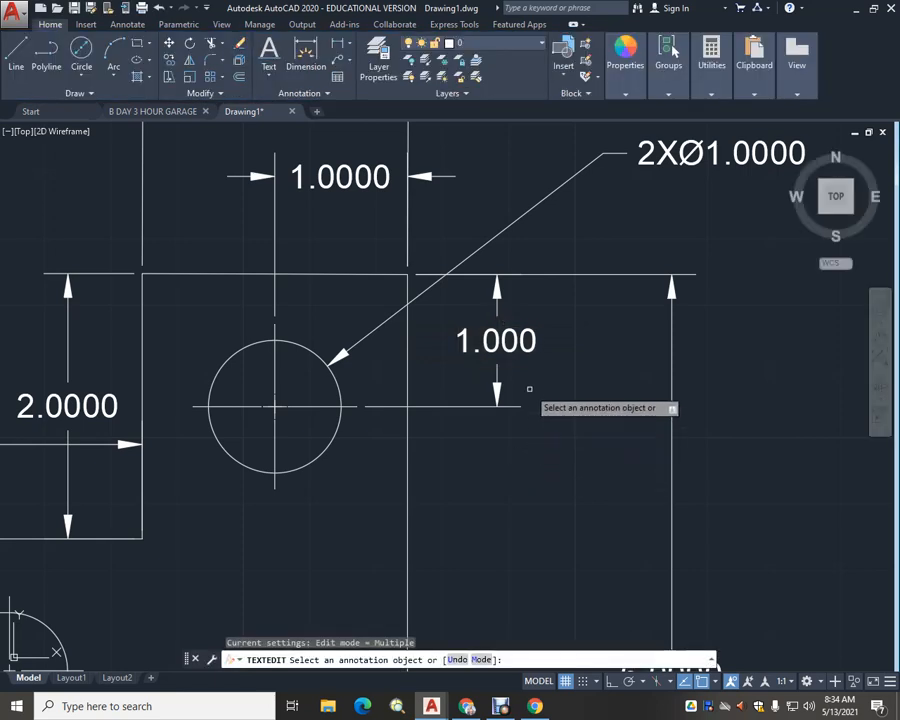
click(517, 332)
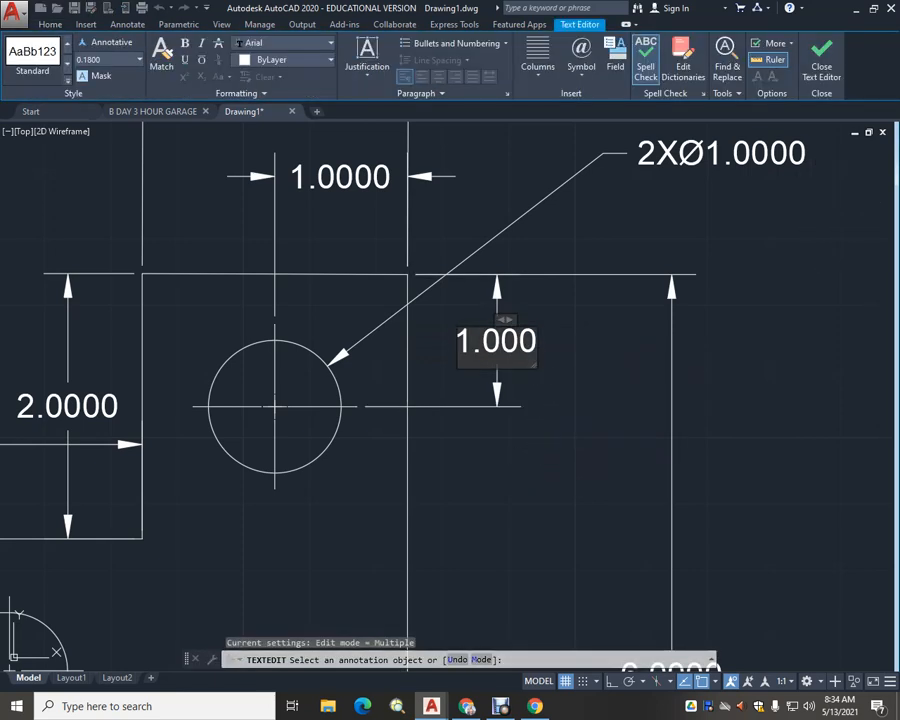
text(0)
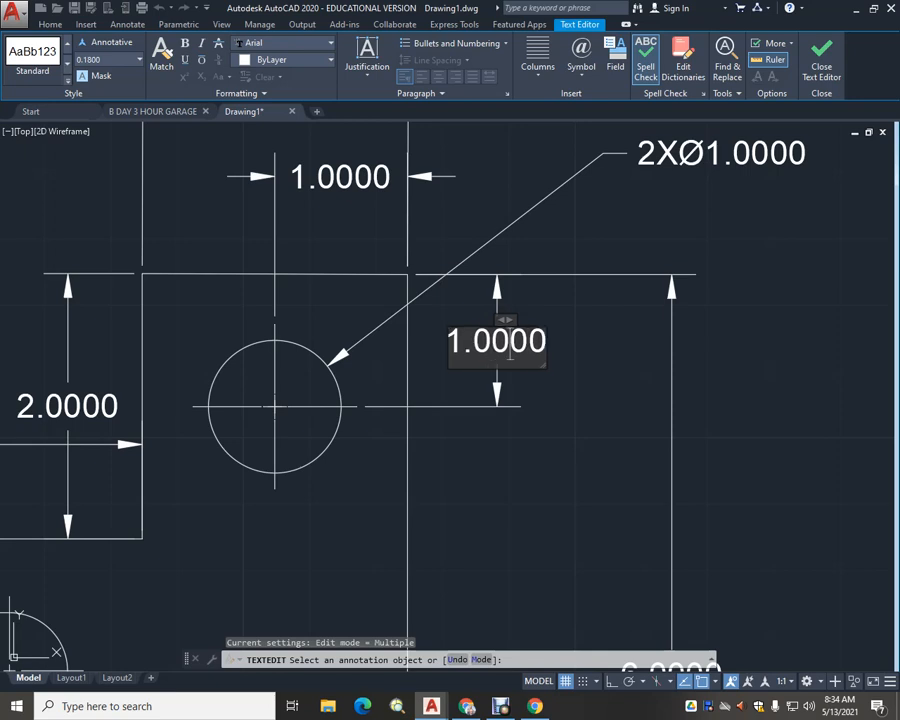
click(568, 389)
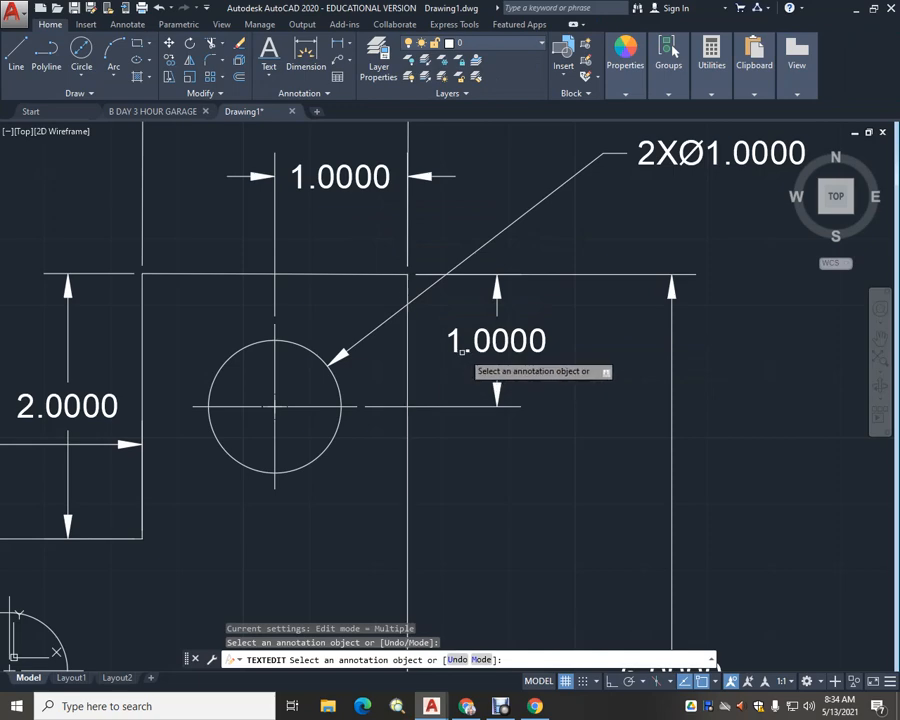
Dimension the horizontal distance from the lower hole's center mark to the head's lower right corner, placing it below the part
scroll(564, 452, down, 5)
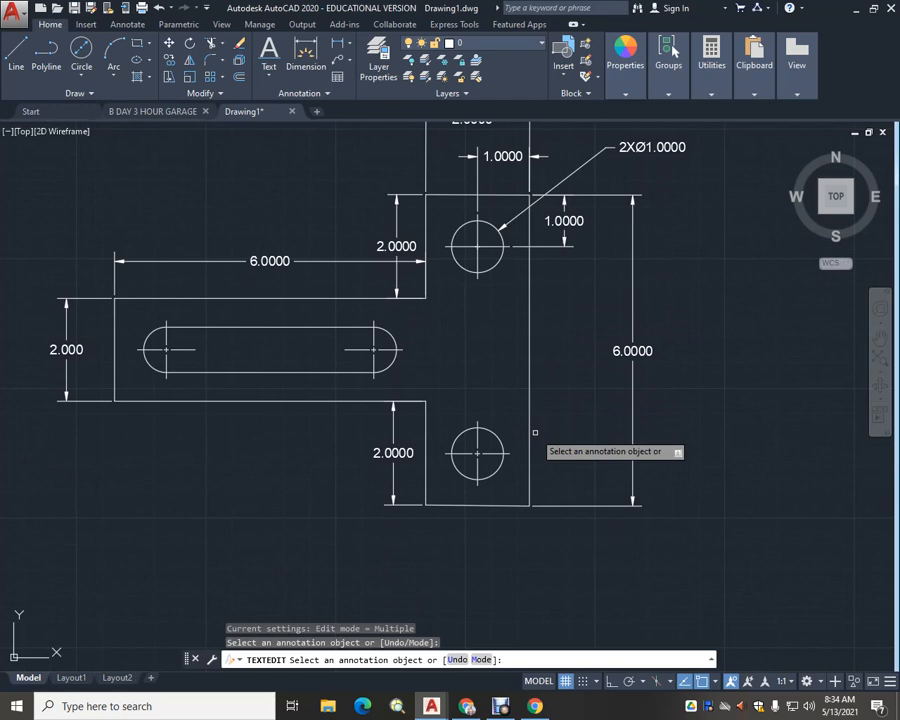
click(305, 52)
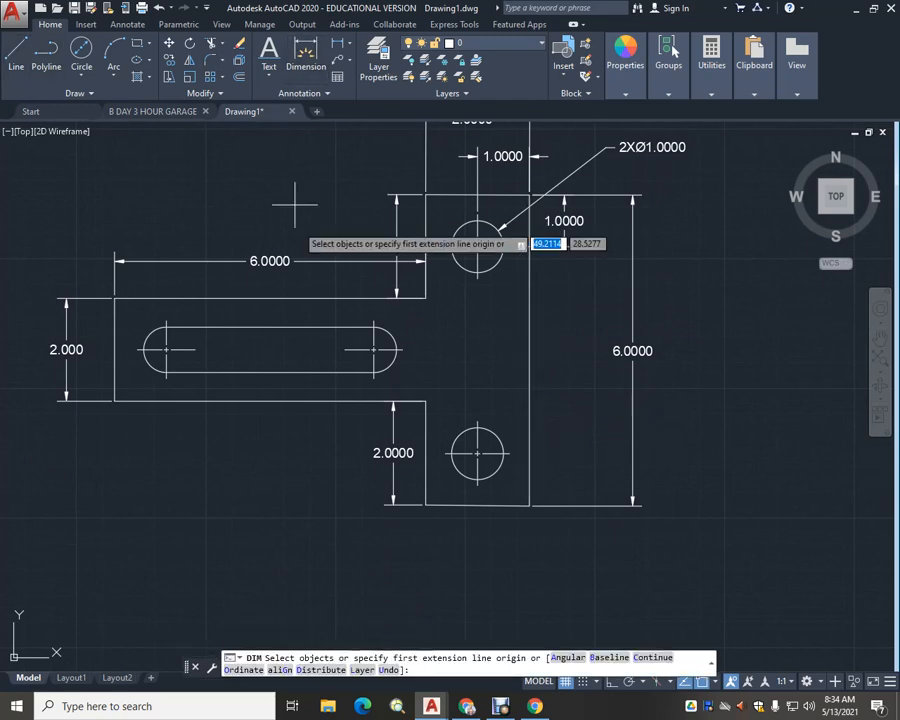
key(Return)
click(478, 483)
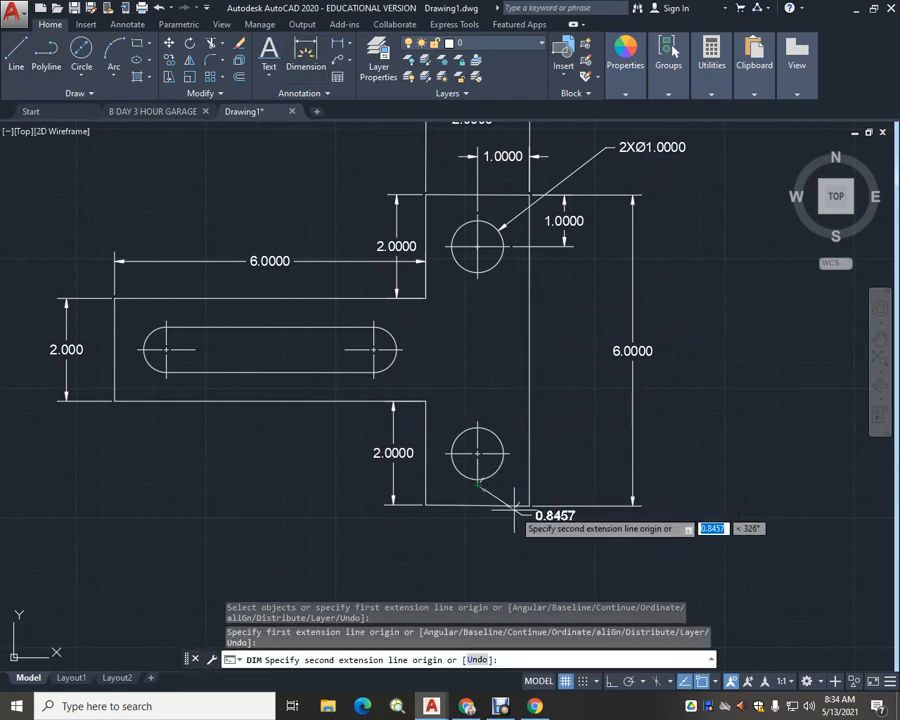
click(529, 505)
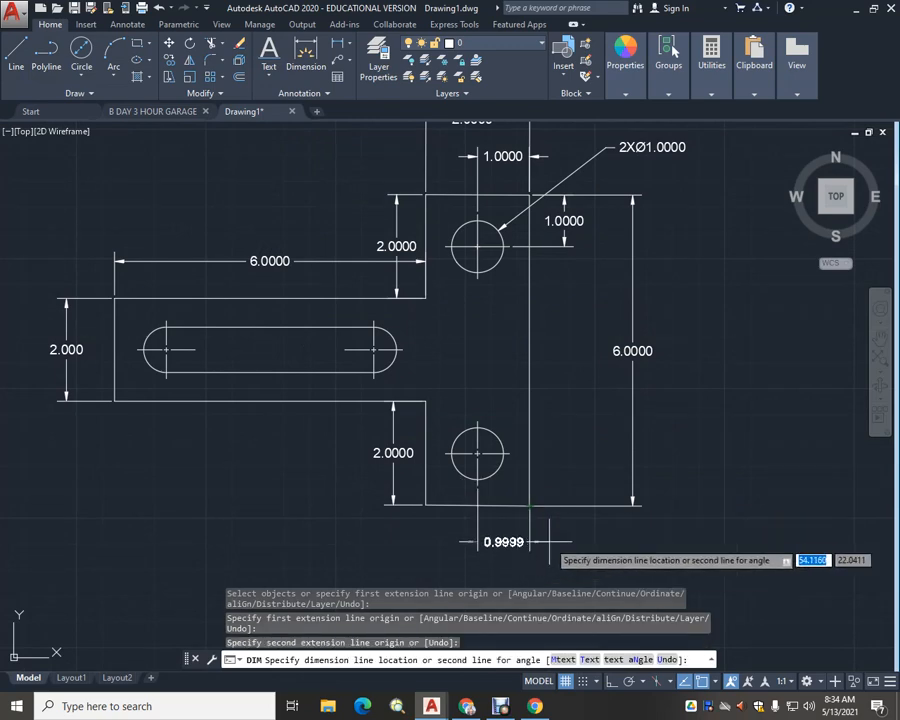
click(546, 540)
scroll(541, 540, up, 4)
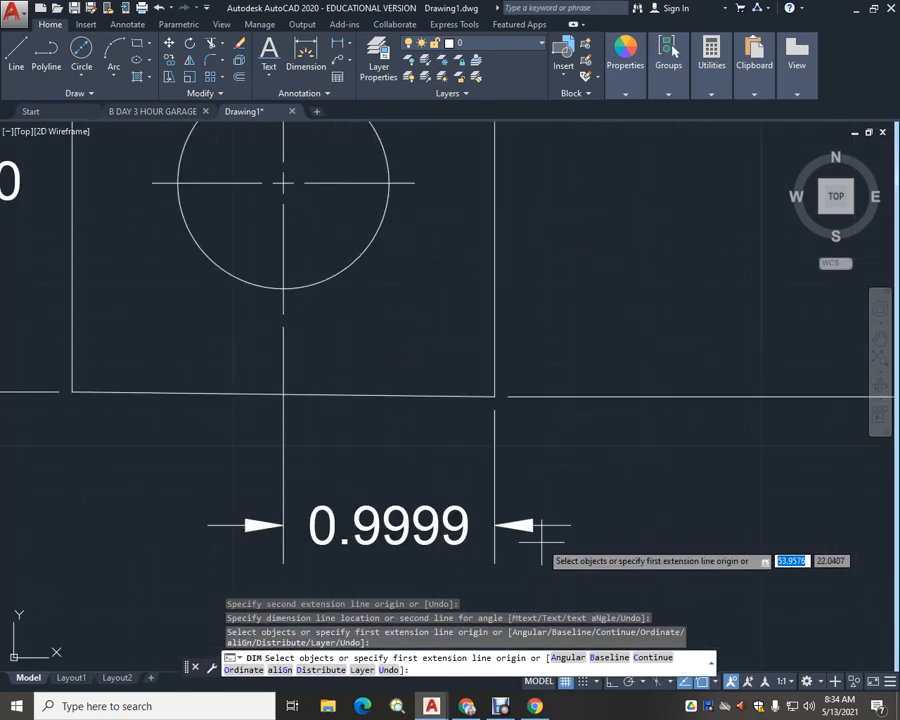
key(Escape)
Override the text of the lower hole's horizontal position dimension with 1.0000
mouse_move(566, 517)
middle_down()
mouse_move(601, 481)
mouse_move(625, 429)
middle_up()
double_click(450, 443)
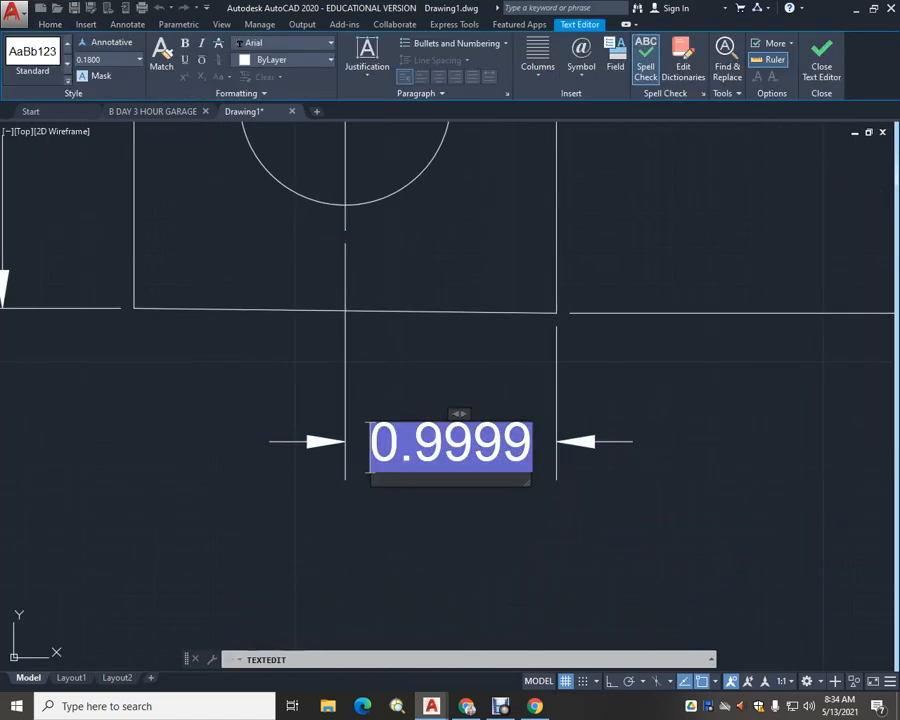
text(1.0000)
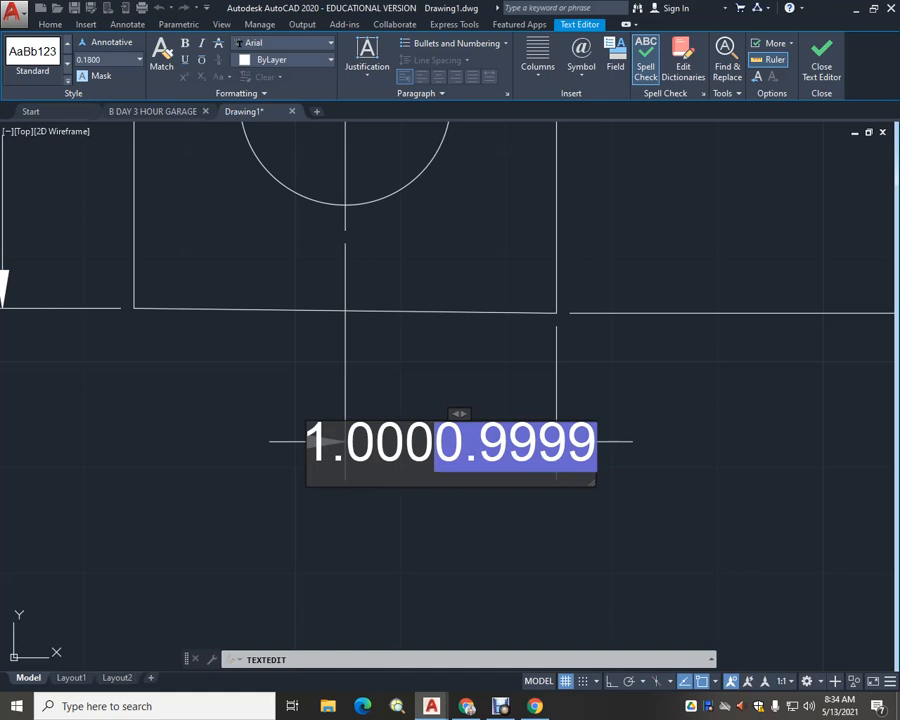
key(Escape)
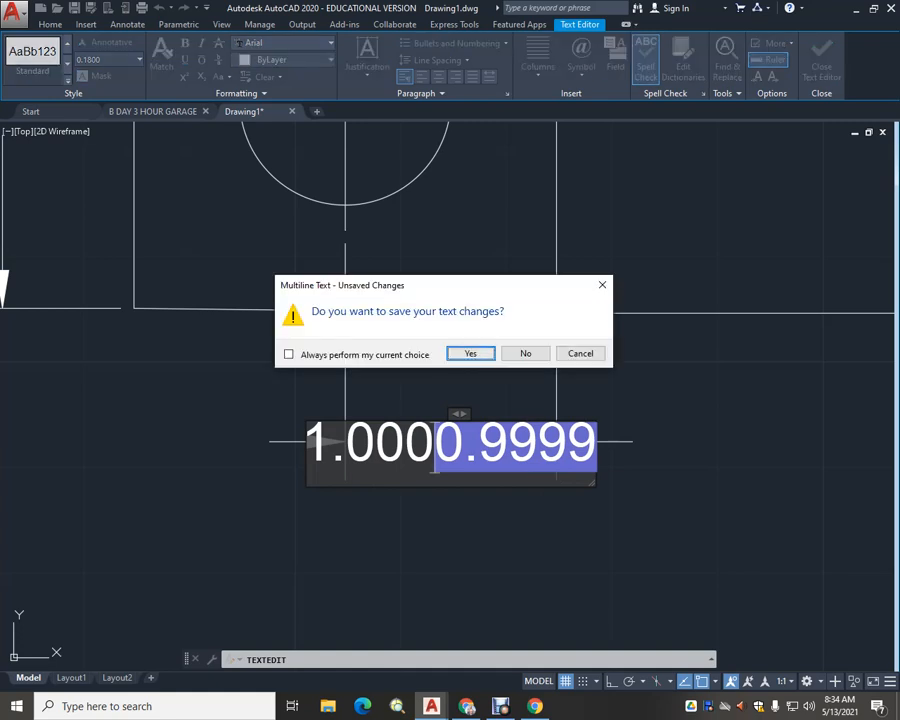
click(460, 353)
middle_drag(468, 540, 438, 523)
click(486, 465)
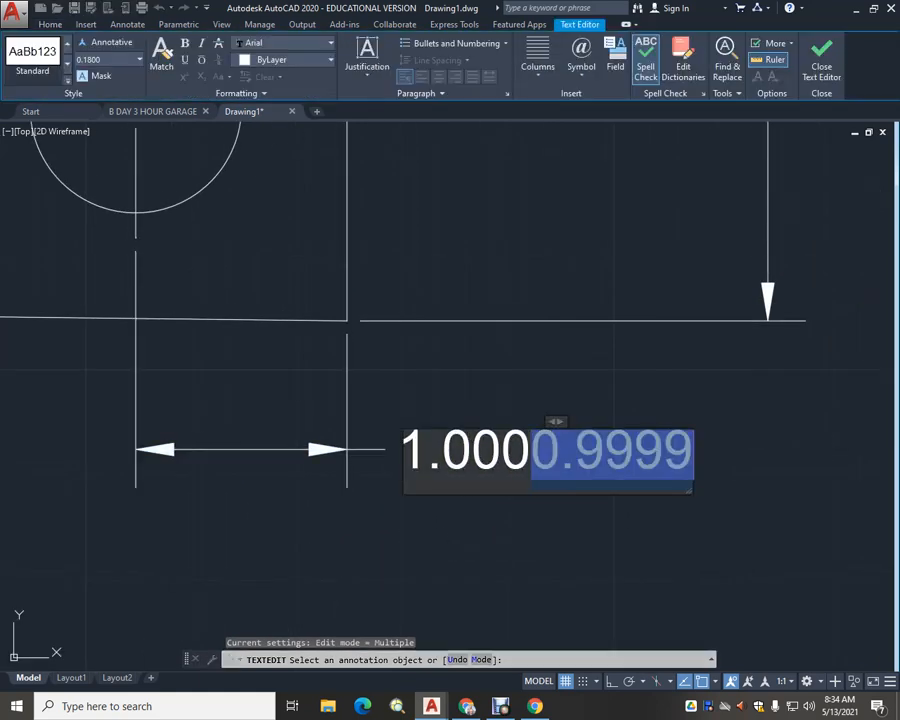
click(531, 455)
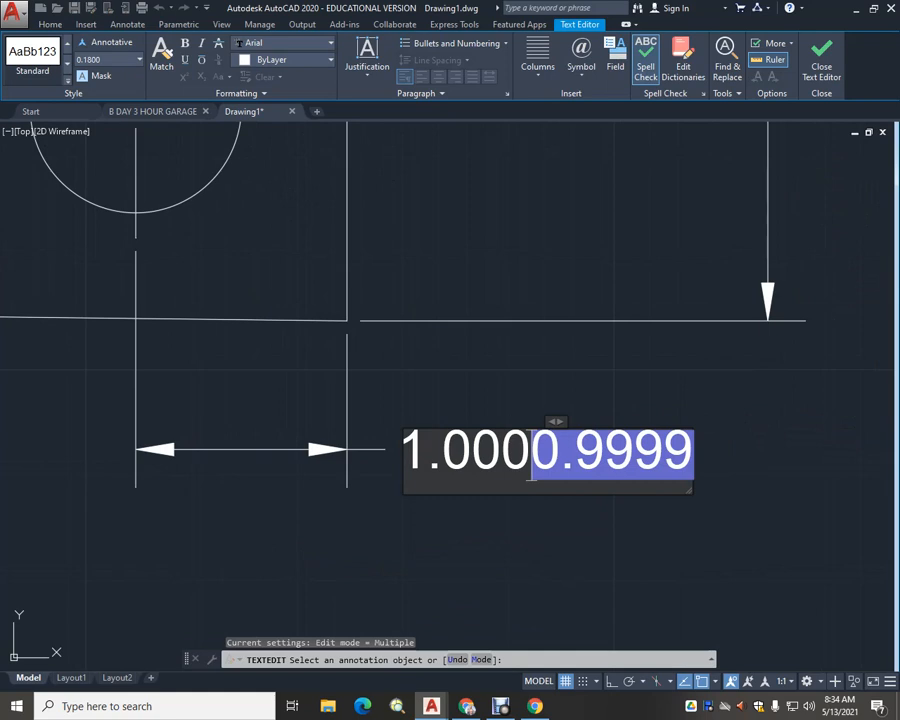
key(Delete)
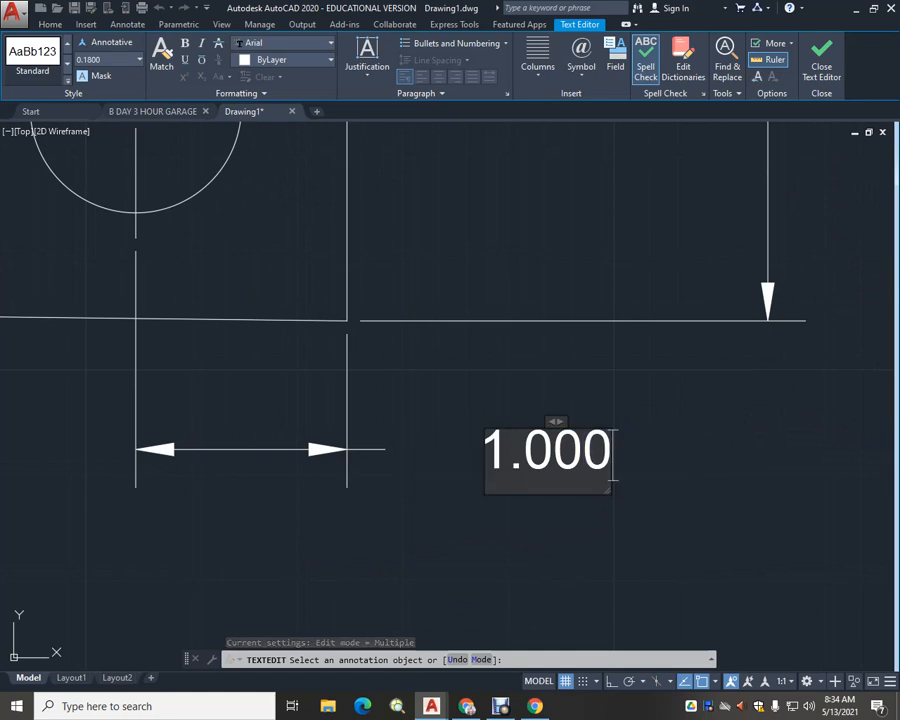
text(0)
click(355, 499)
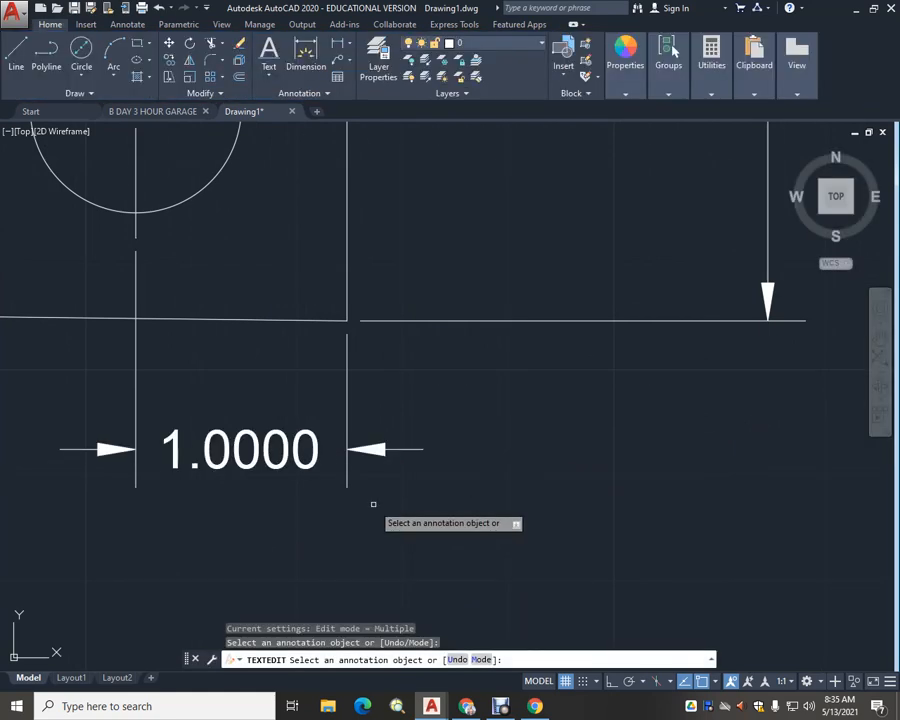
scroll(324, 503, down, 5)
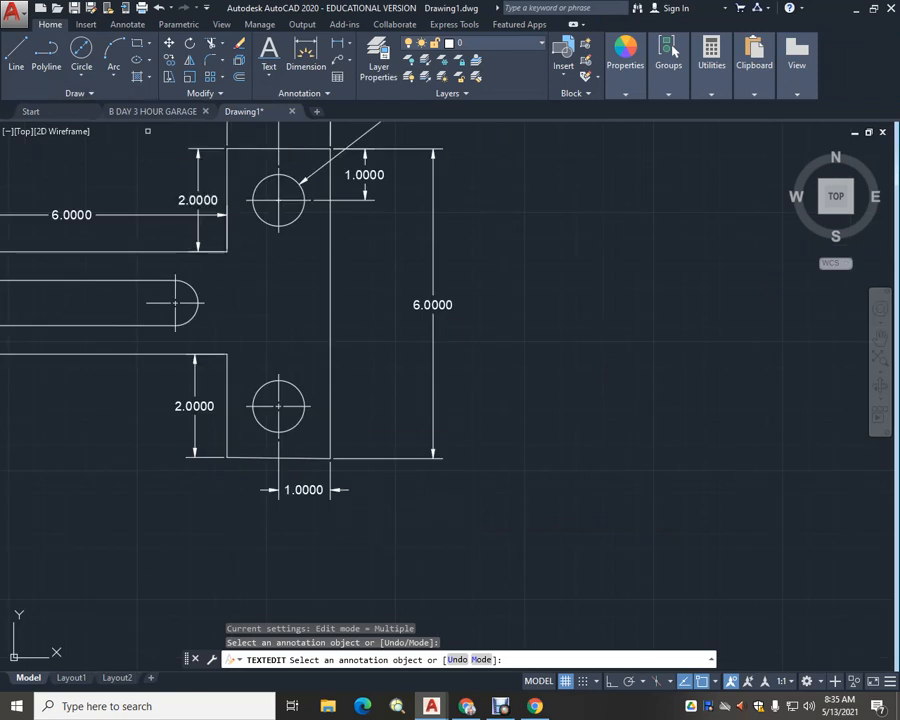
key(Escape)
text(l)
key(Return)
scroll(368, 480, up, 4)
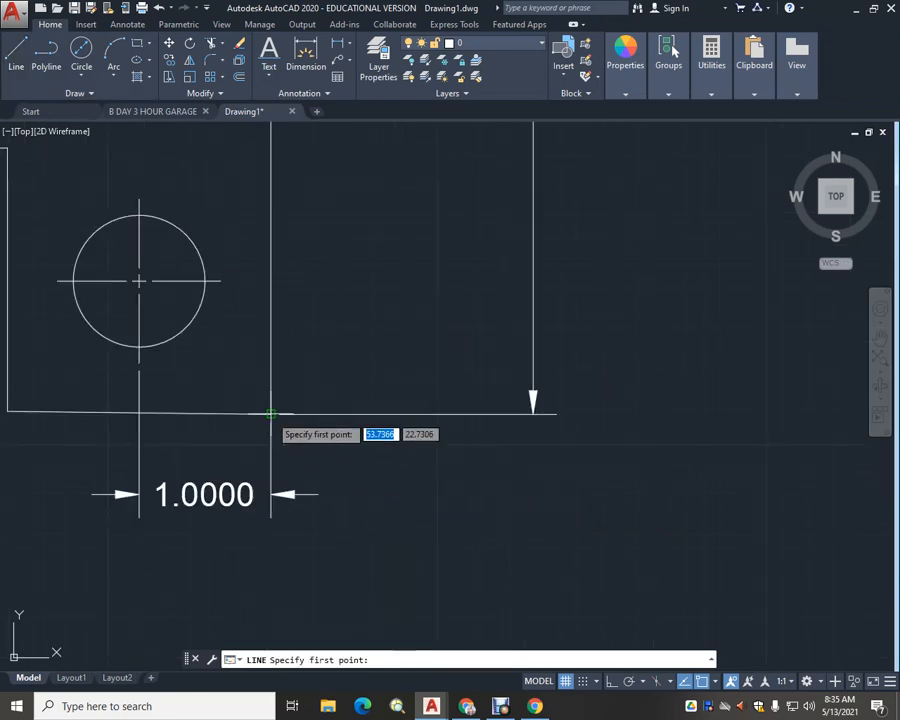
click(270, 412)
click(221, 283)
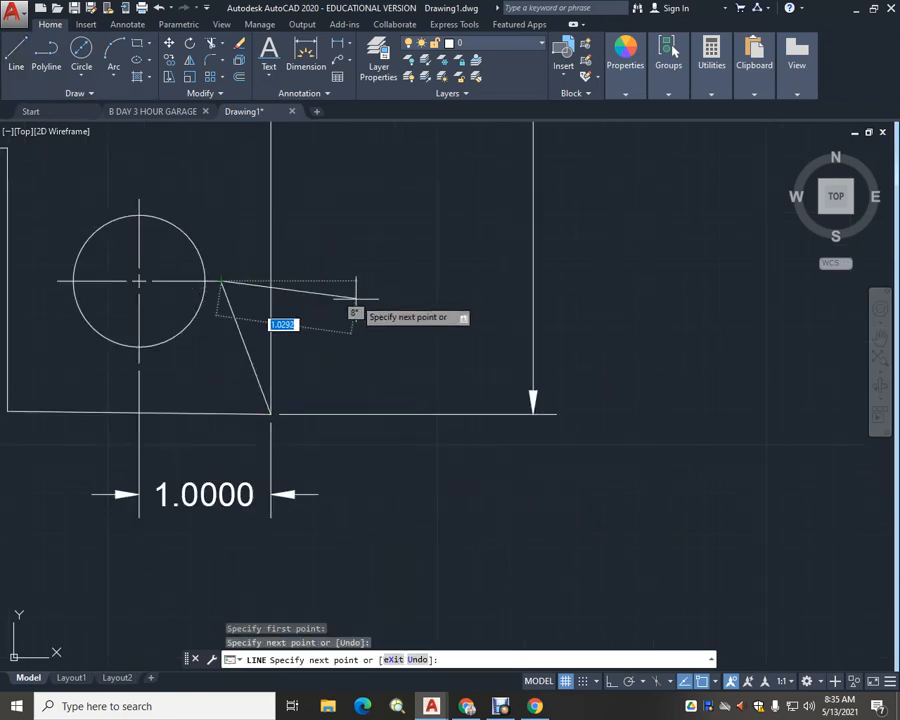
key(Escape)
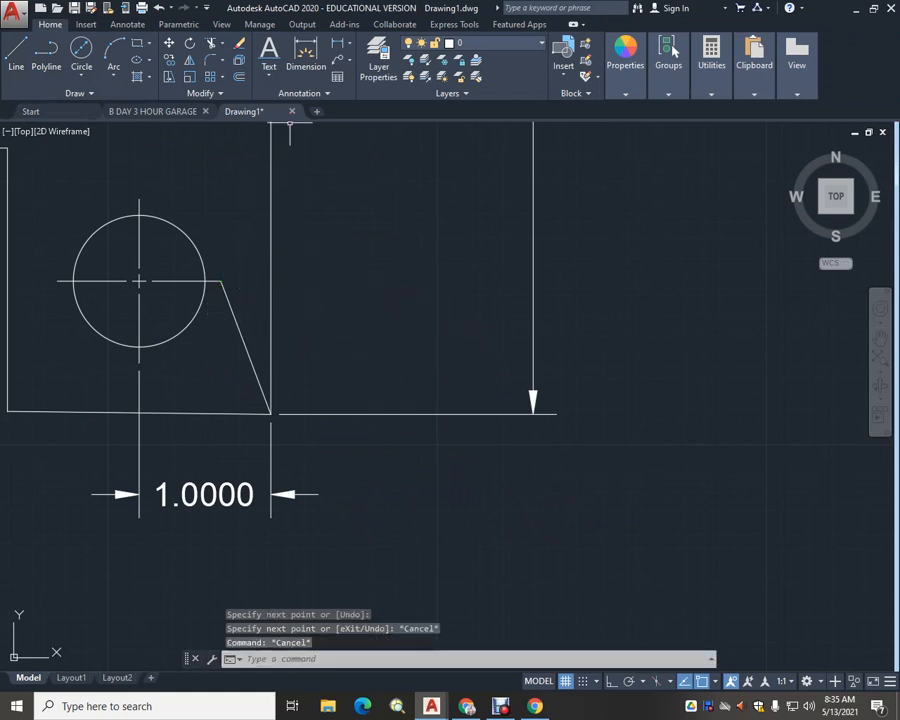
click(234, 321)
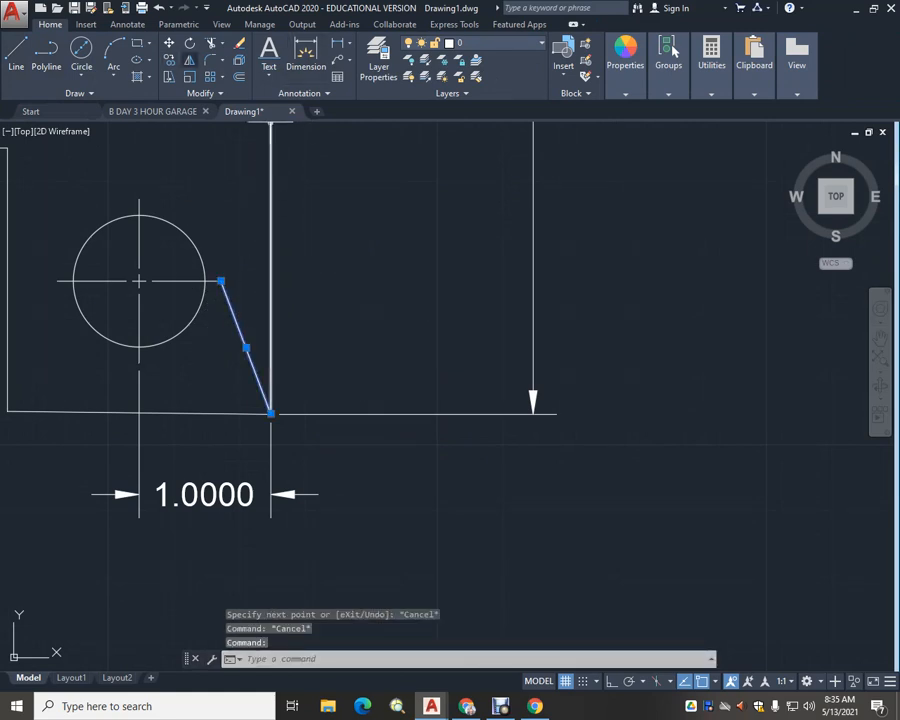
key(Delete)
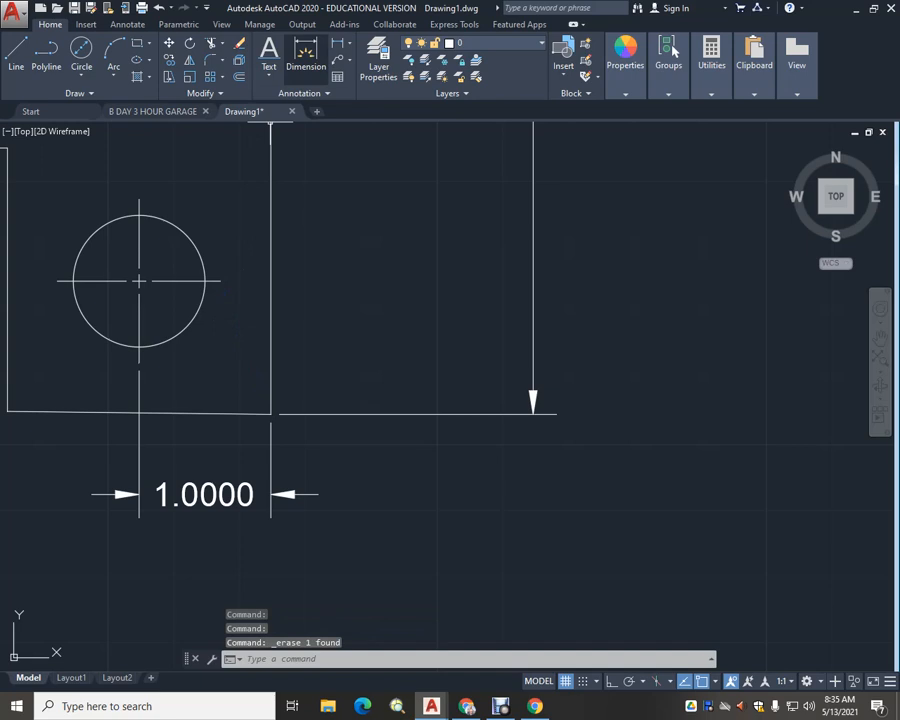
Dimension the vertical distance from the head's lower right corner to the lower hole's center mark, placing it inside the overall height dimension
click(306, 52)
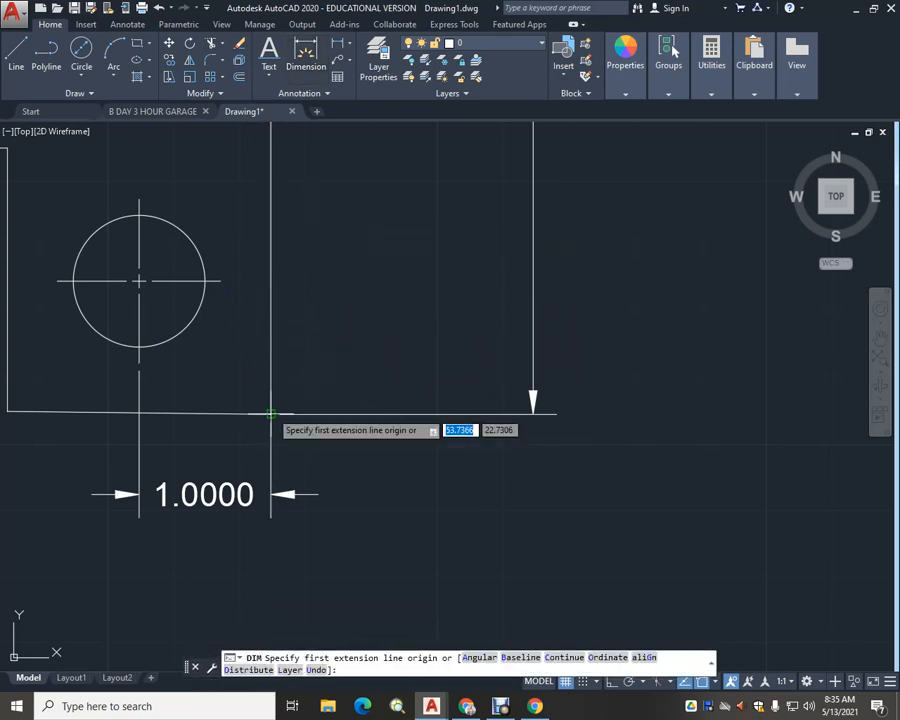
click(270, 411)
click(220, 284)
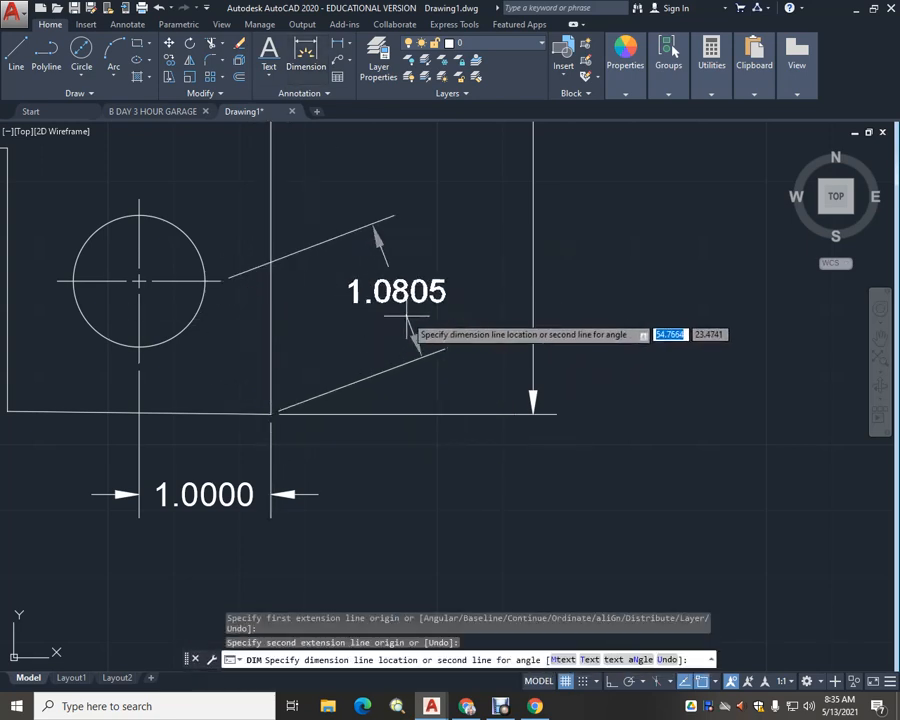
click(393, 428)
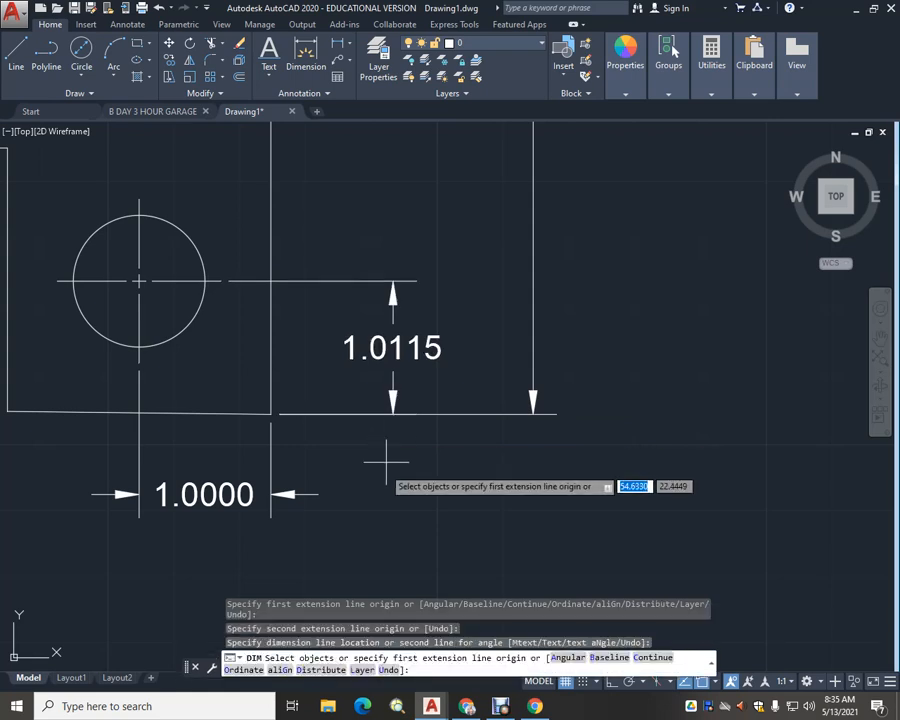
key(Escape)
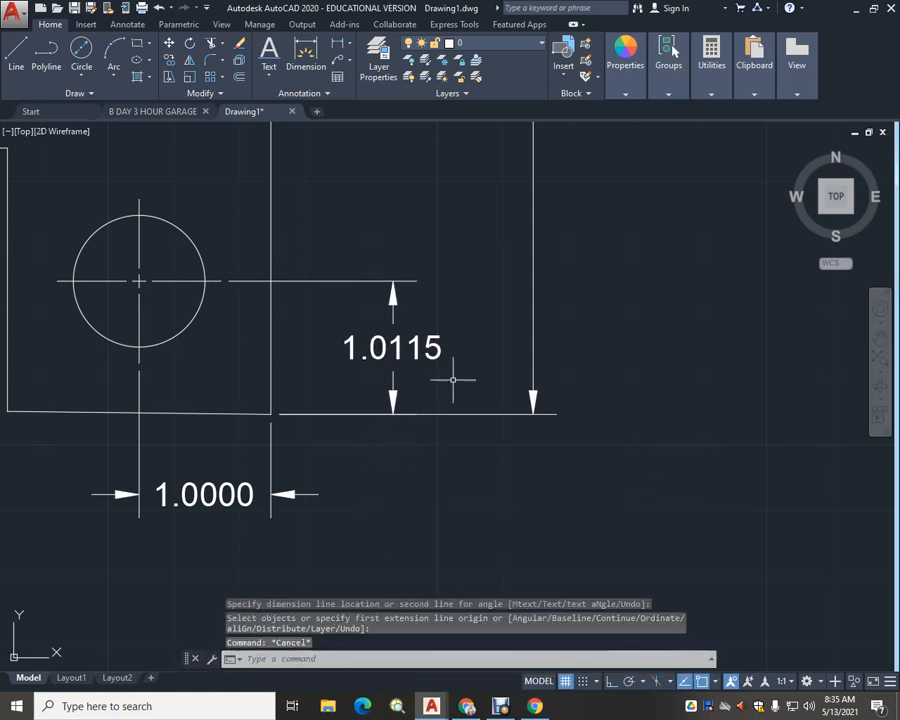
double_click(392, 348)
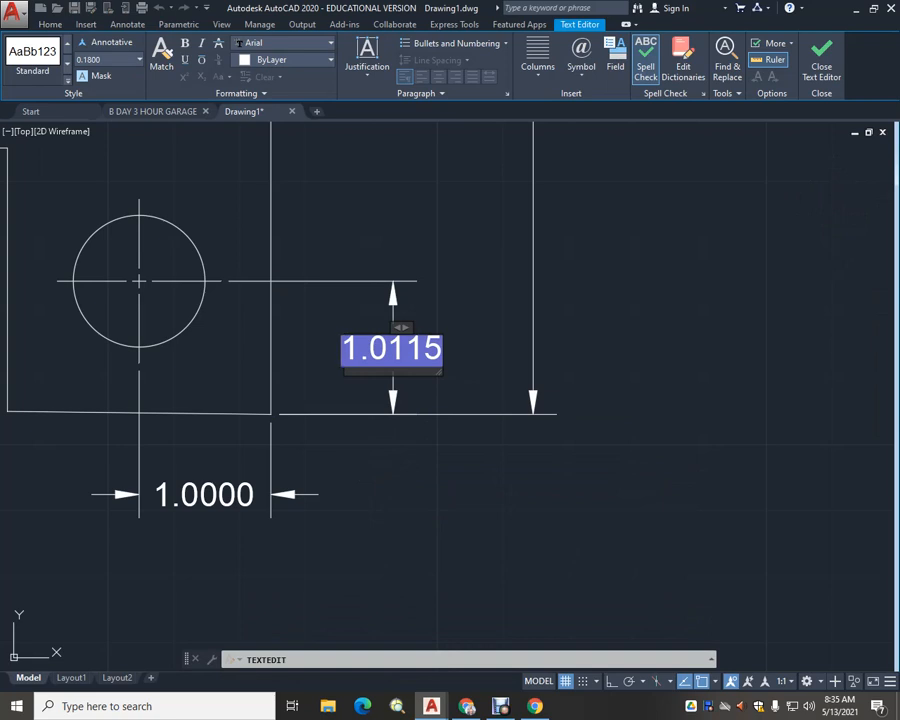
right_click(500, 706)
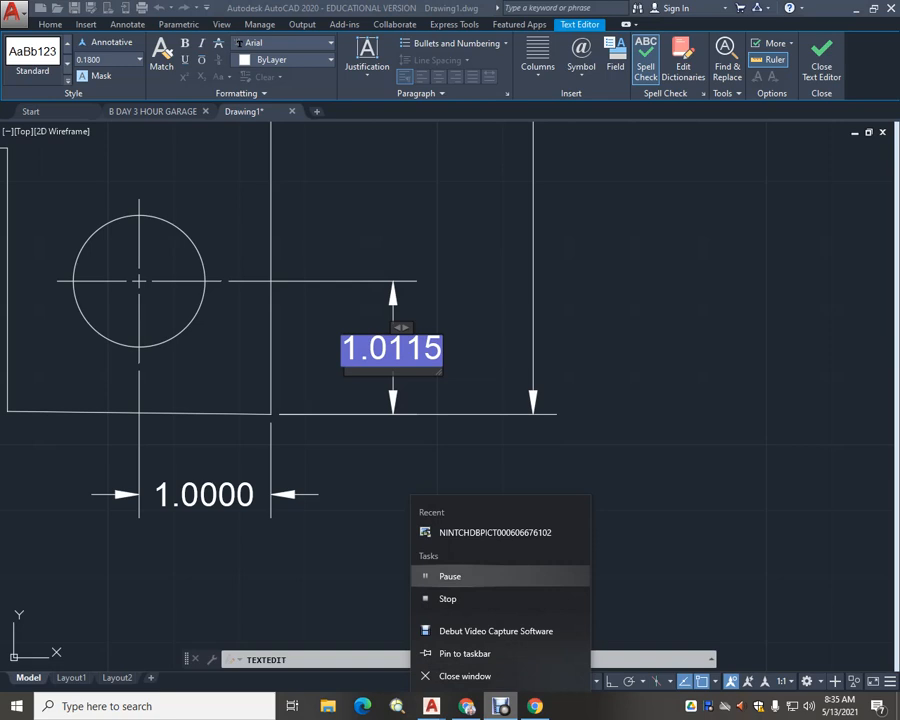
click(450, 576)
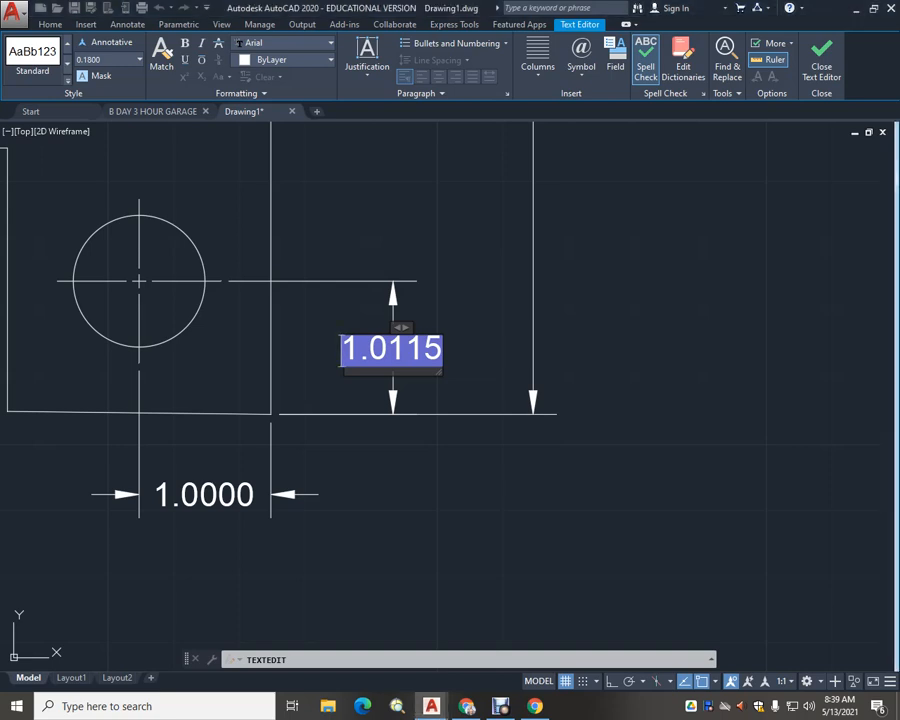
key(ctrl+a)
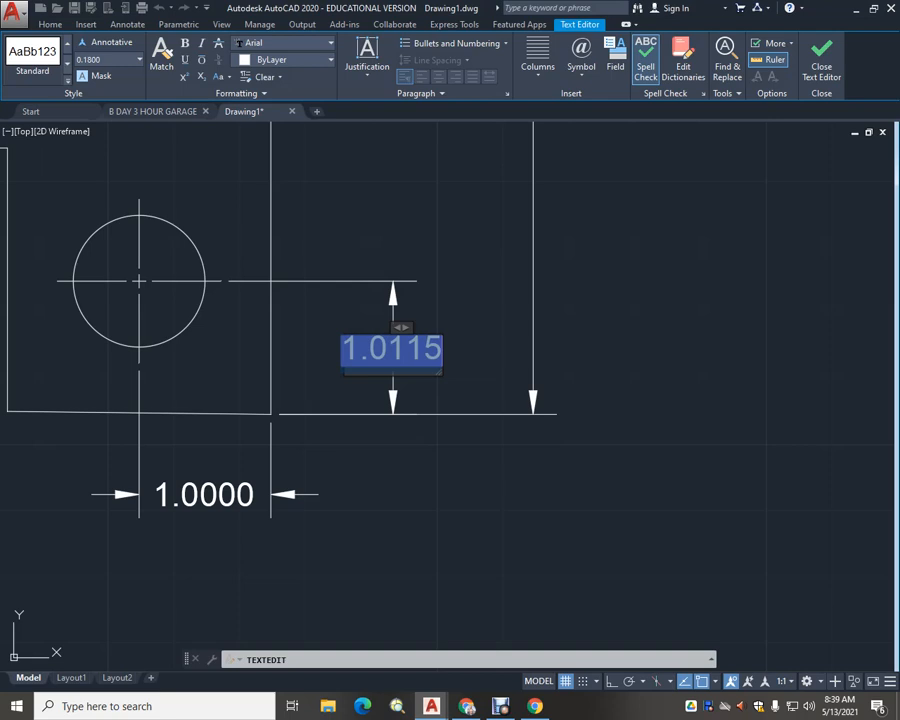
key(Escape)
click(415, 352)
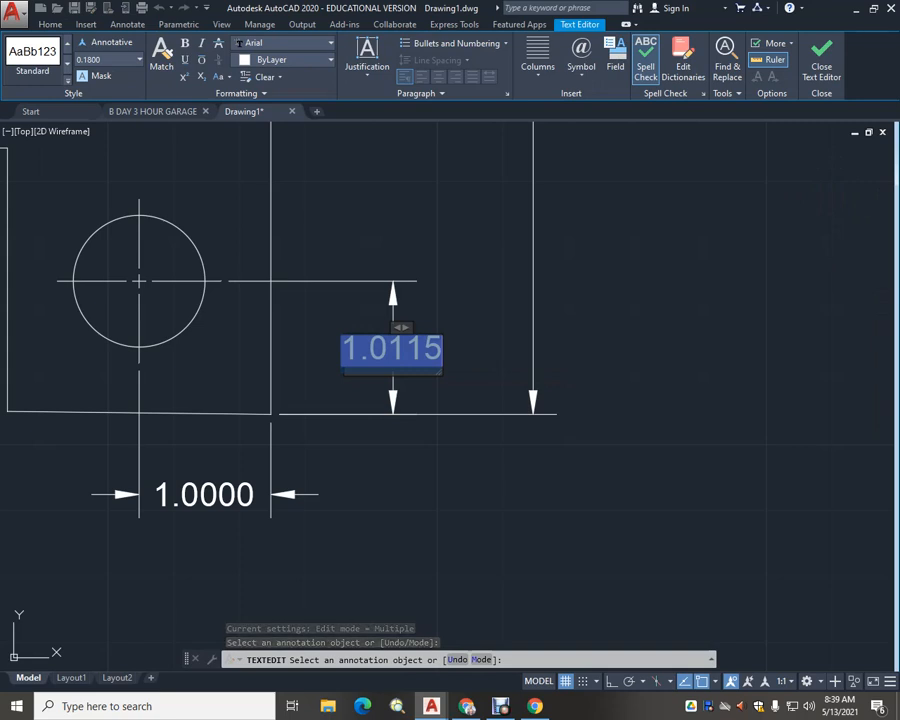
key(BackSpace)
key(Escape)
key(Escape)
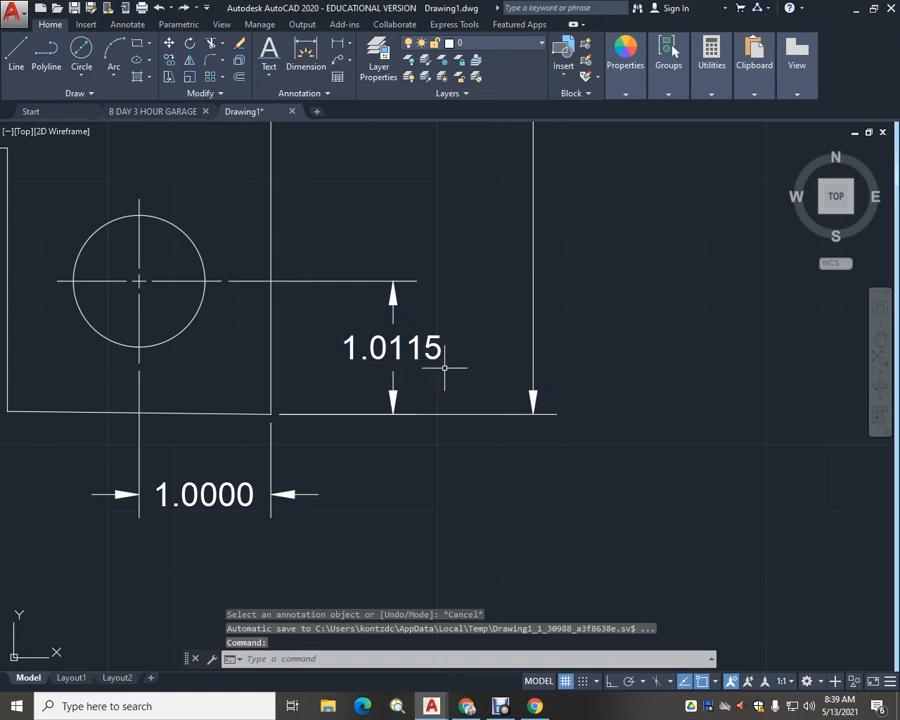
Erase the lower hole's vertical dimension and recreate it from the center mark to the head's lower right corner, inside the overall height dimension
click(436, 347)
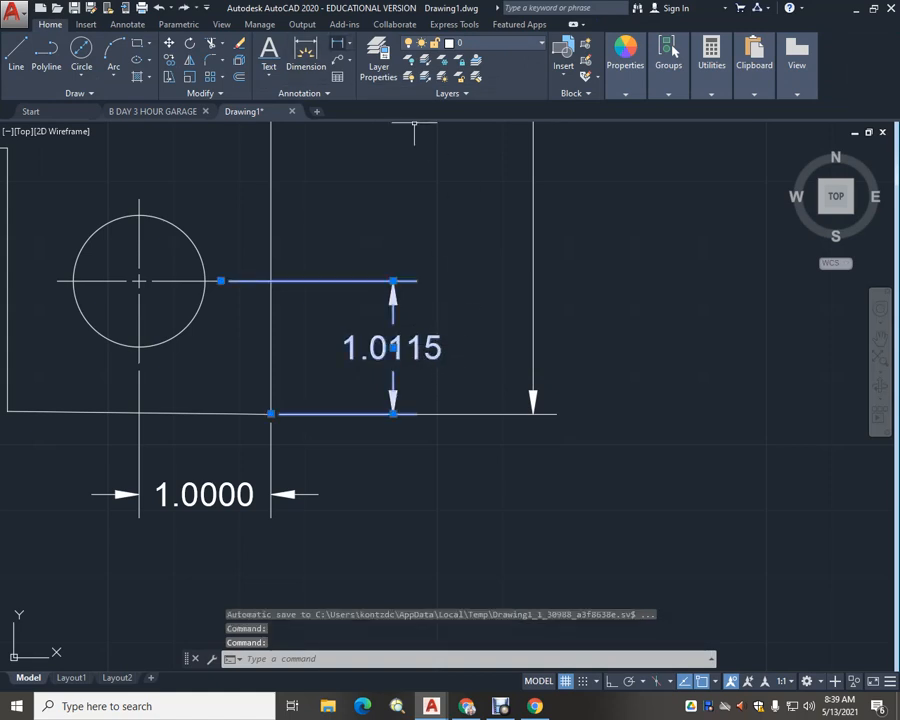
click(239, 44)
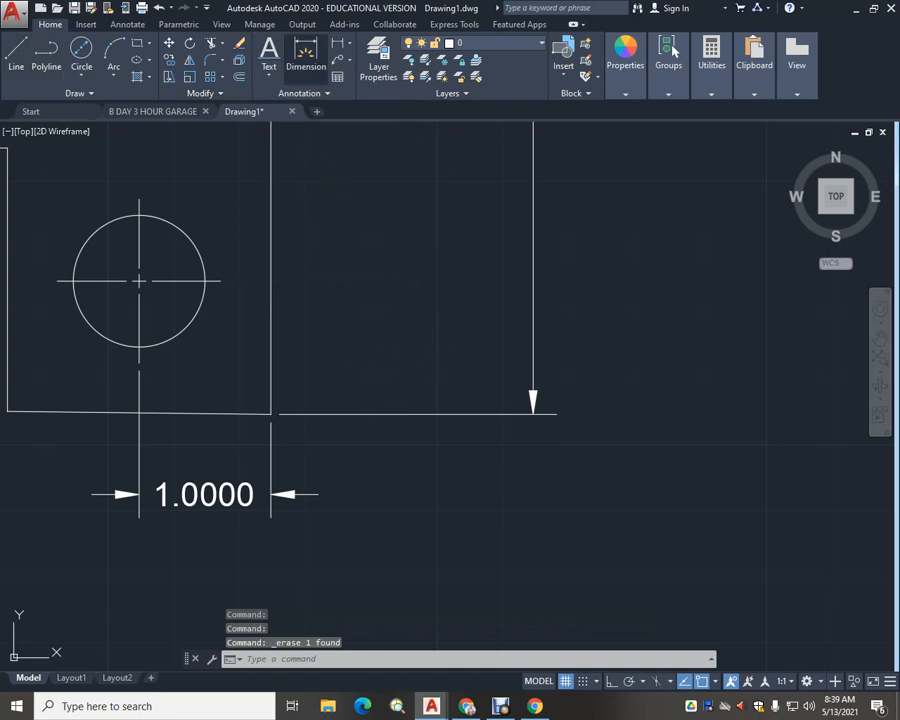
click(305, 55)
click(221, 281)
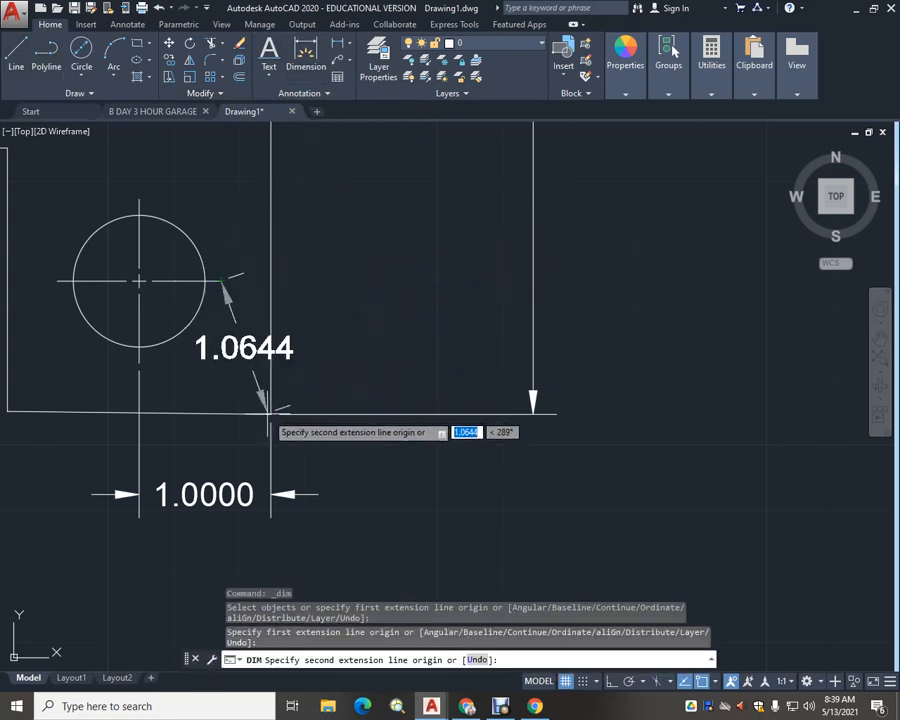
click(269, 410)
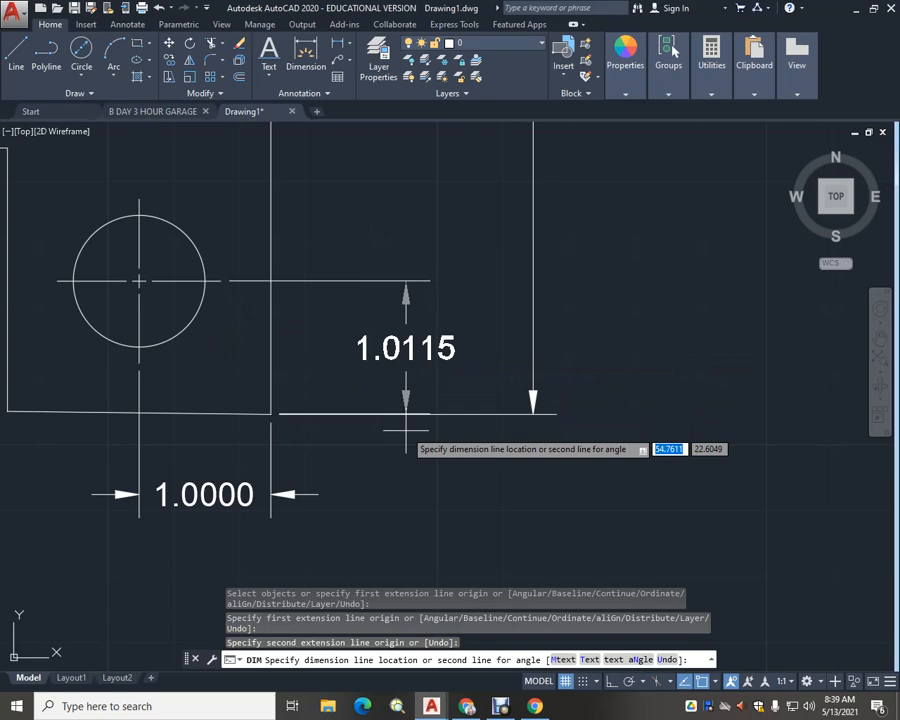
click(405, 430)
click(533, 412)
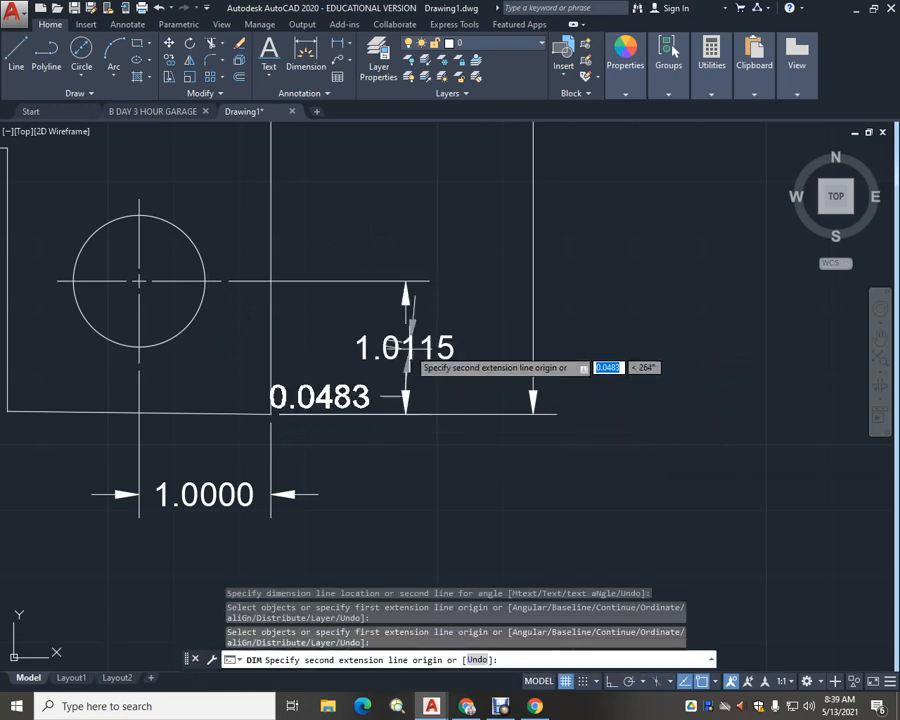
key(Escape)
Override the text of the lower hole's vertical position dimension with 1.0000
double_click(405, 348)
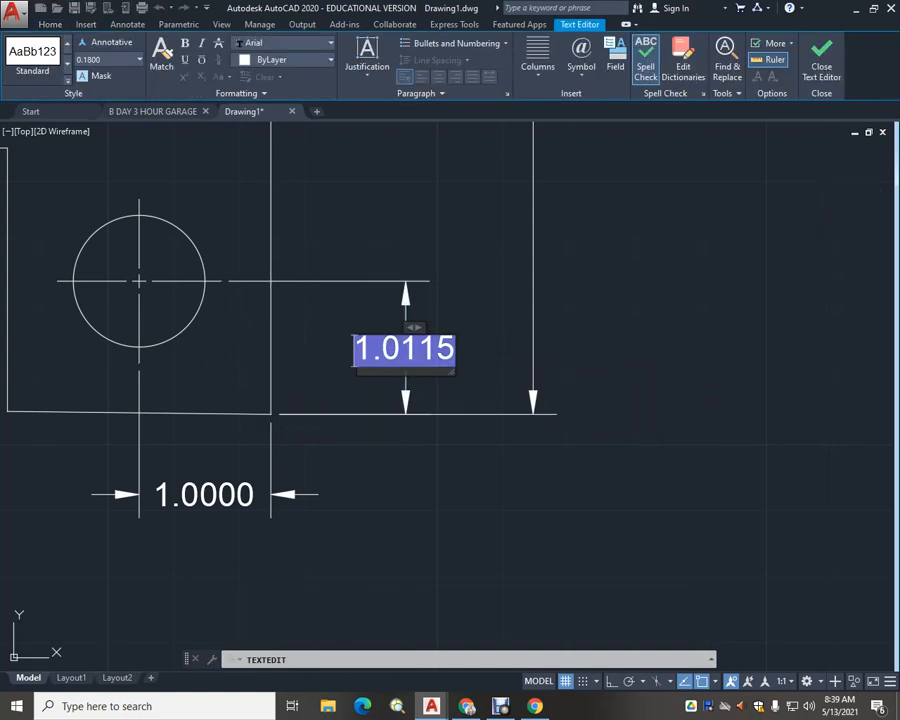
text(1.000)
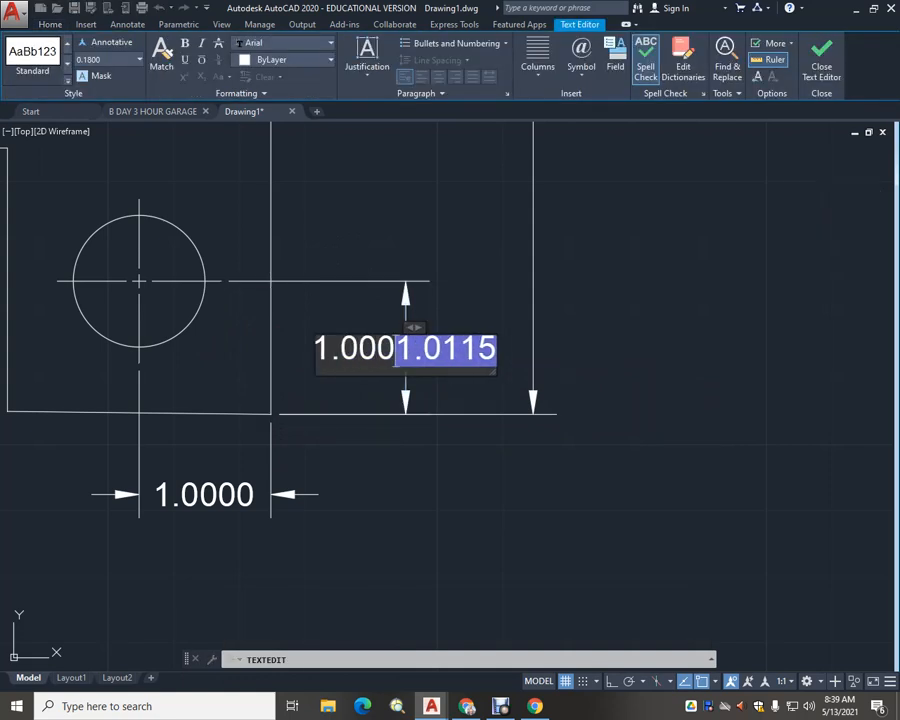
key(Delete)
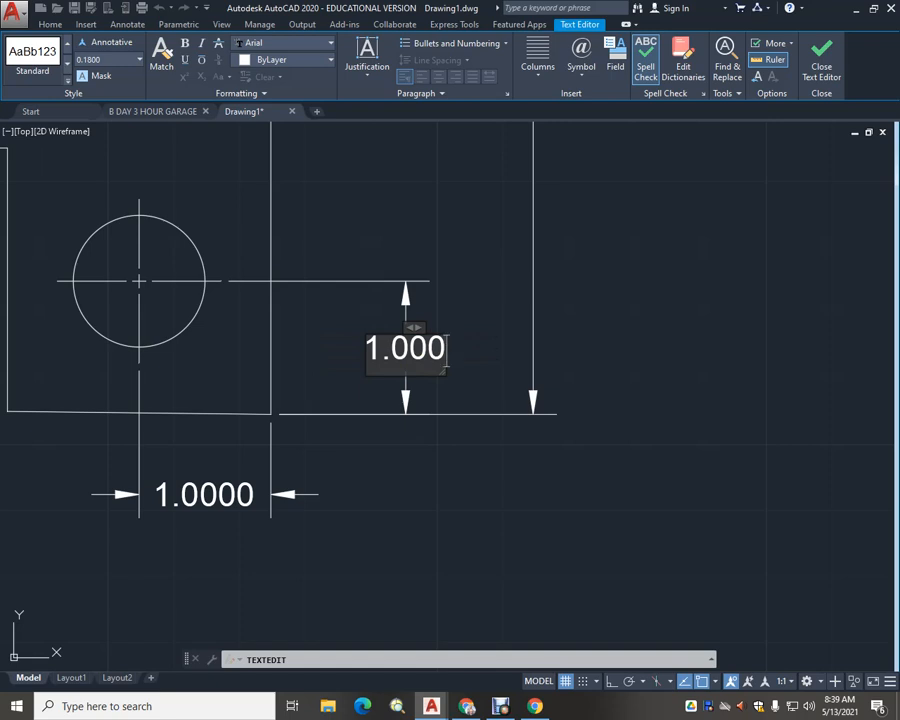
text(0)
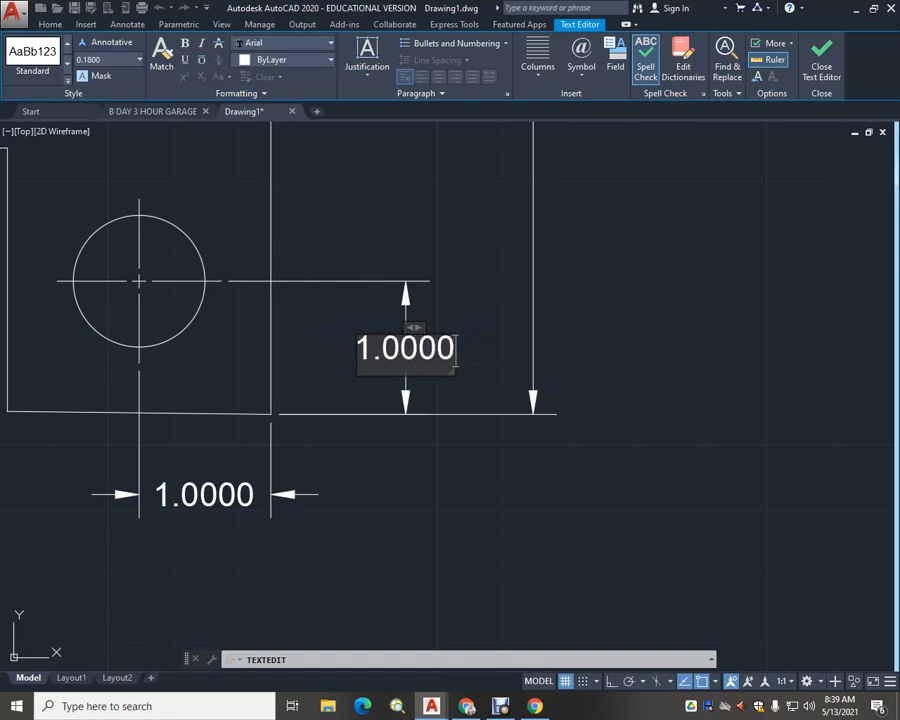
click(398, 466)
scroll(396, 465, down, 2)
scroll(396, 468, down, 3)
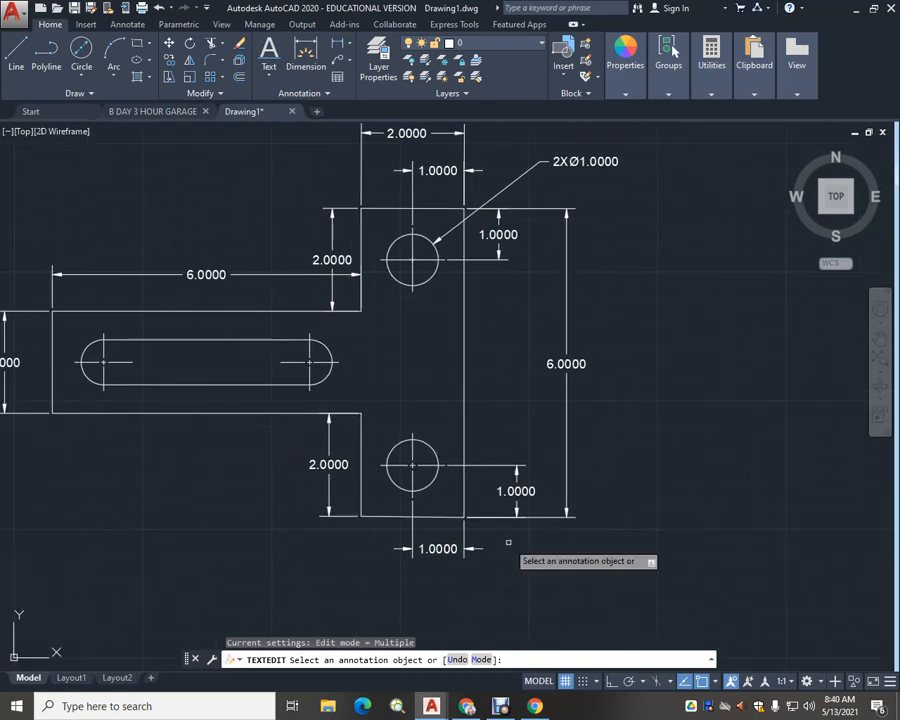
middle_drag(188, 466, 200, 464)
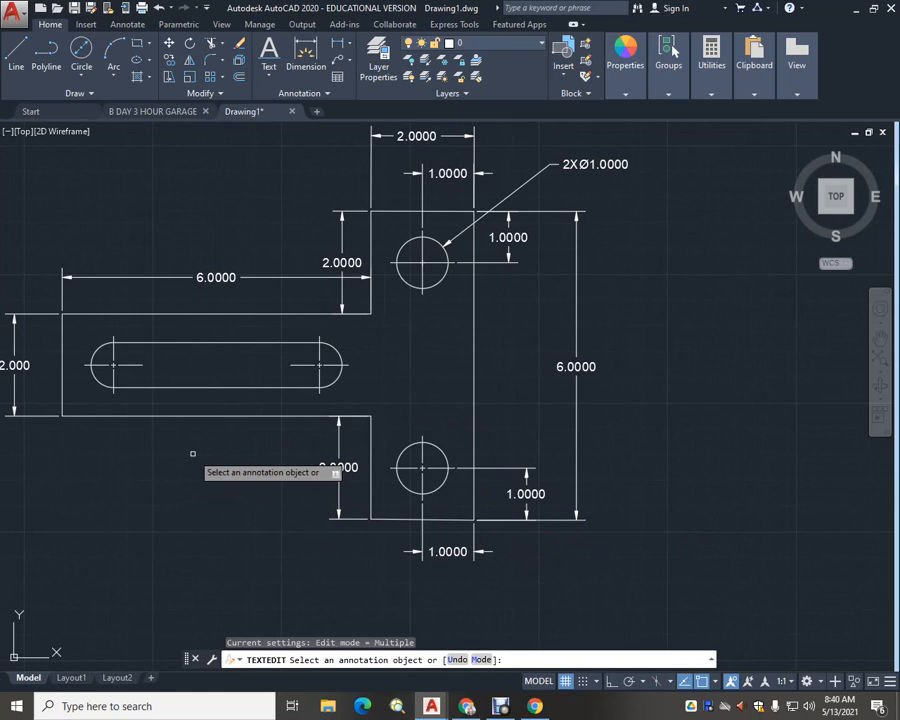
key(Escape)
Move the stem's length dimension up, in line with the head's width dimension above the part
click(215, 277)
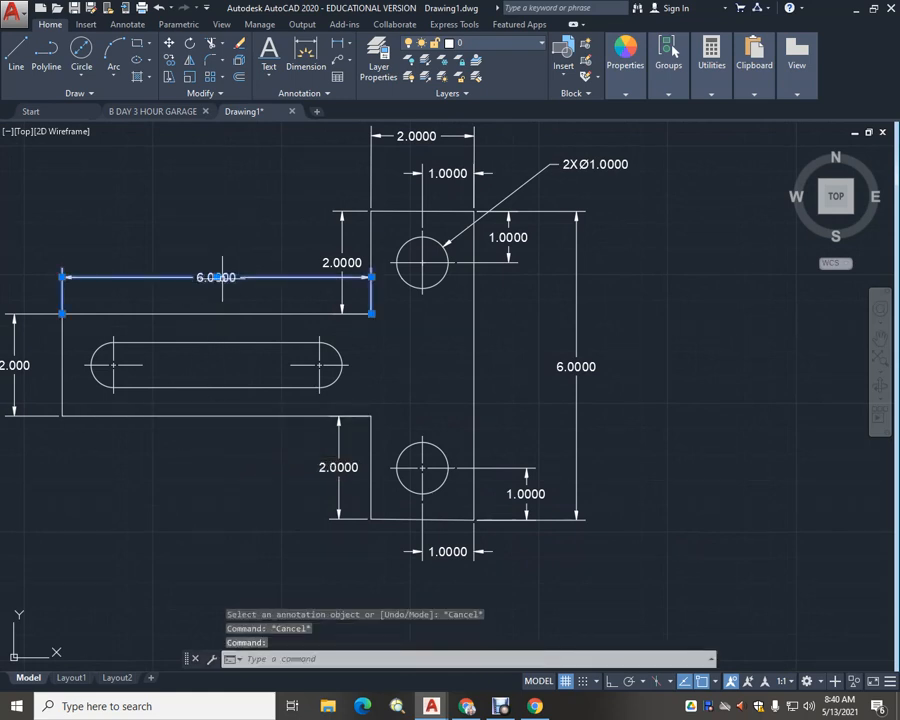
click(216, 277)
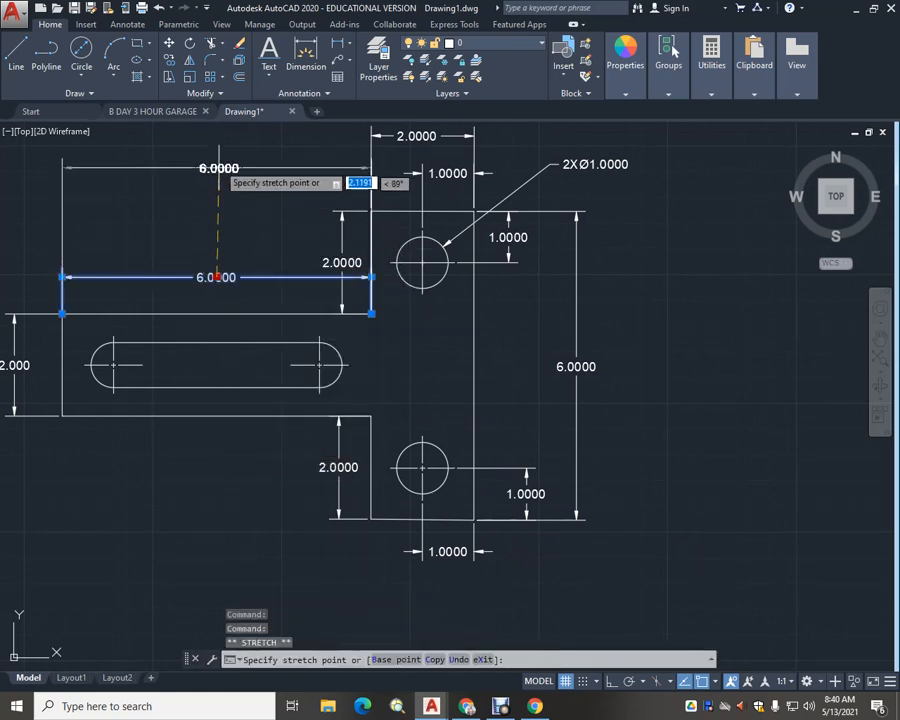
click(216, 137)
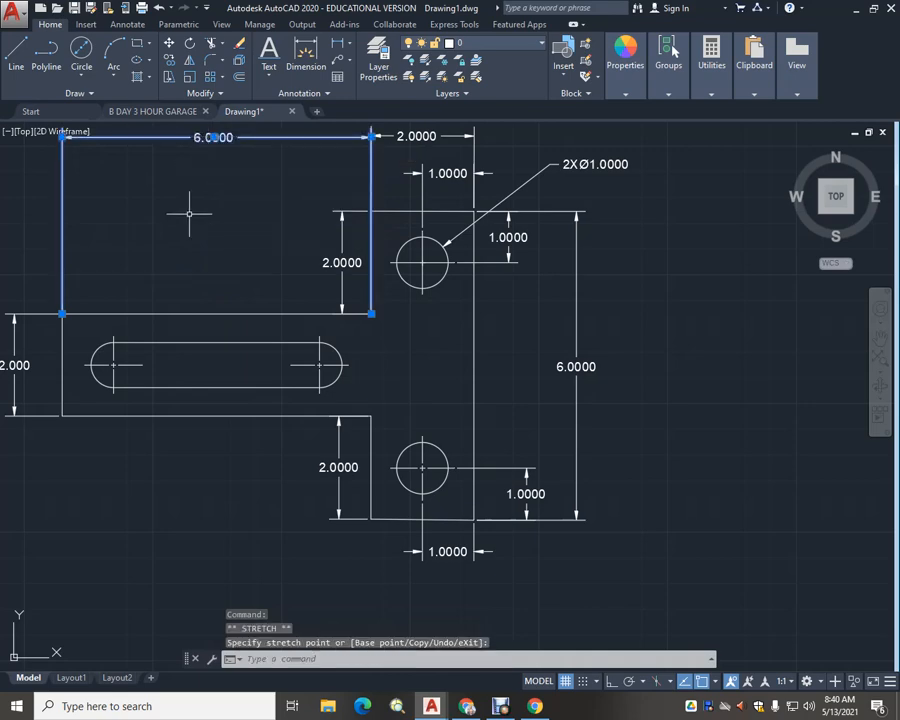
mouse_move(192, 211)
middle_down()
mouse_move(243, 291)
mouse_move(270, 360)
middle_up()
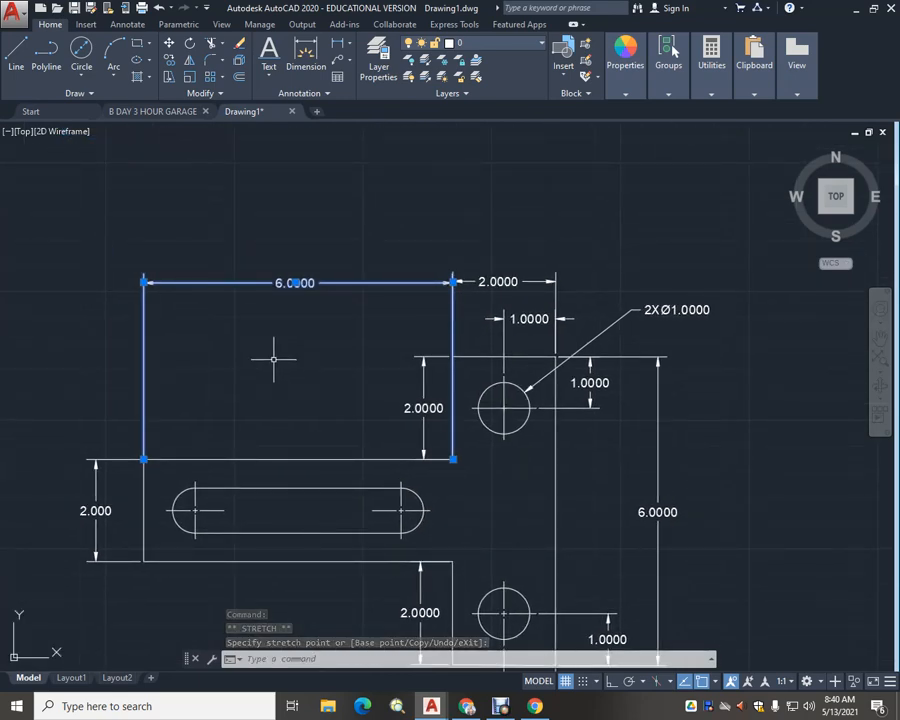
click(295, 284)
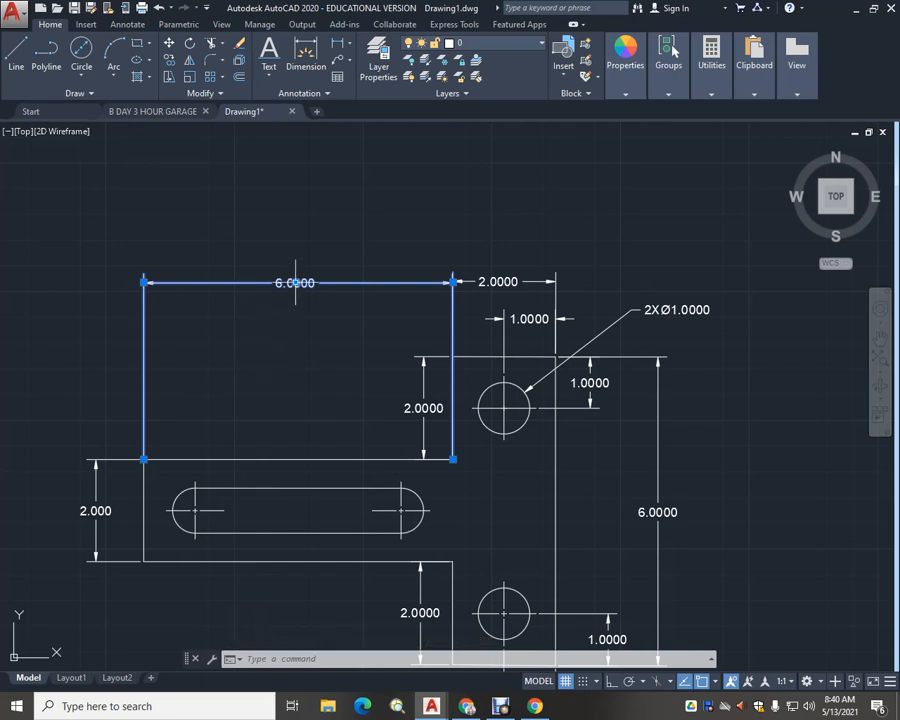
mouse_move(295, 283)
key(Escape)
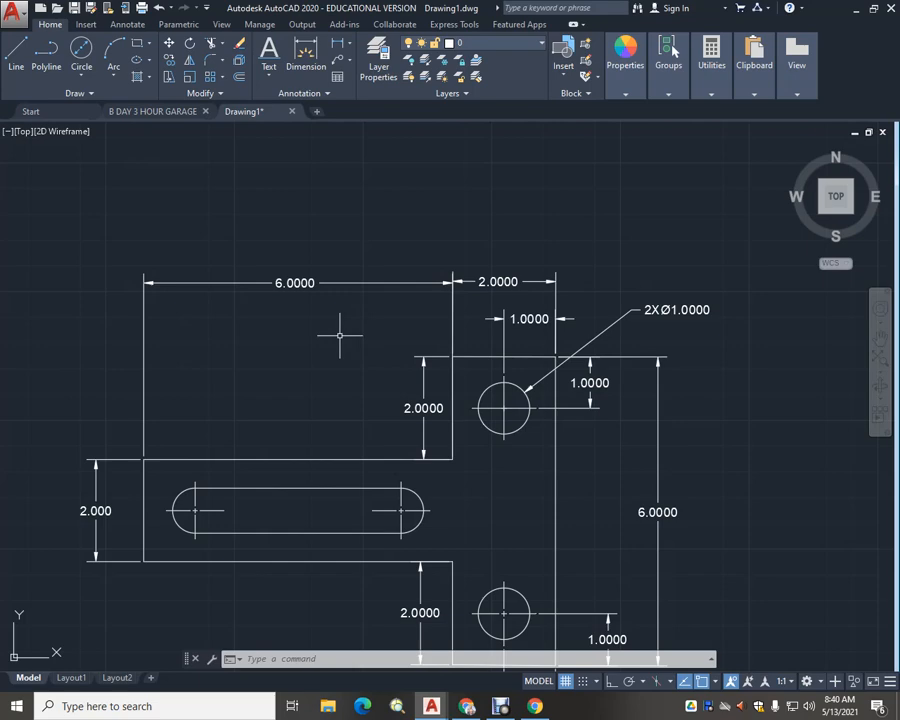
Erase the head's width dimension above the part
scroll(344, 332, up, 2)
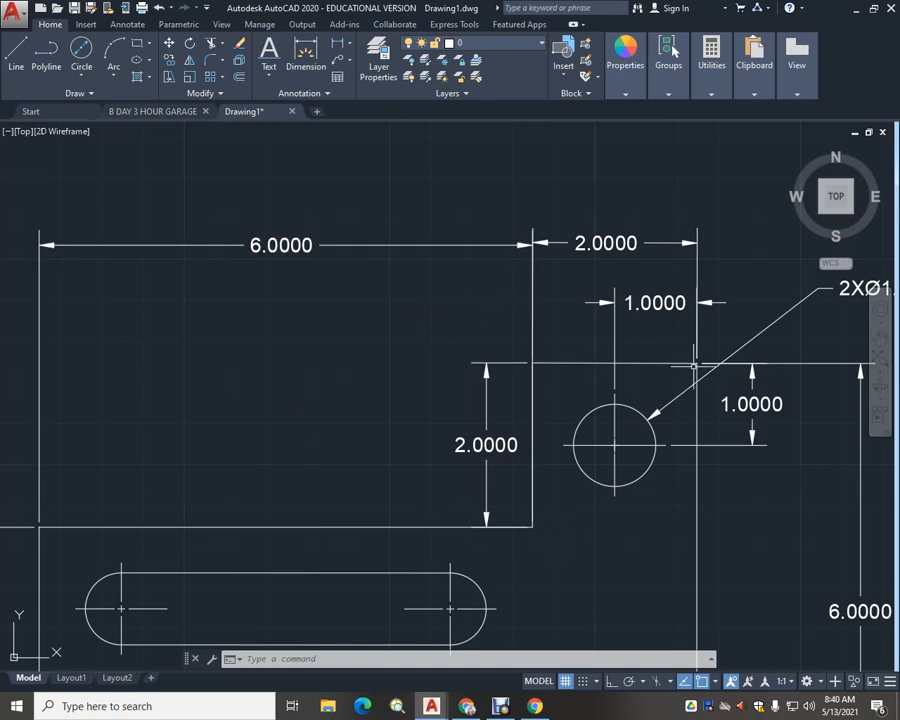
scroll(367, 340, down, 2)
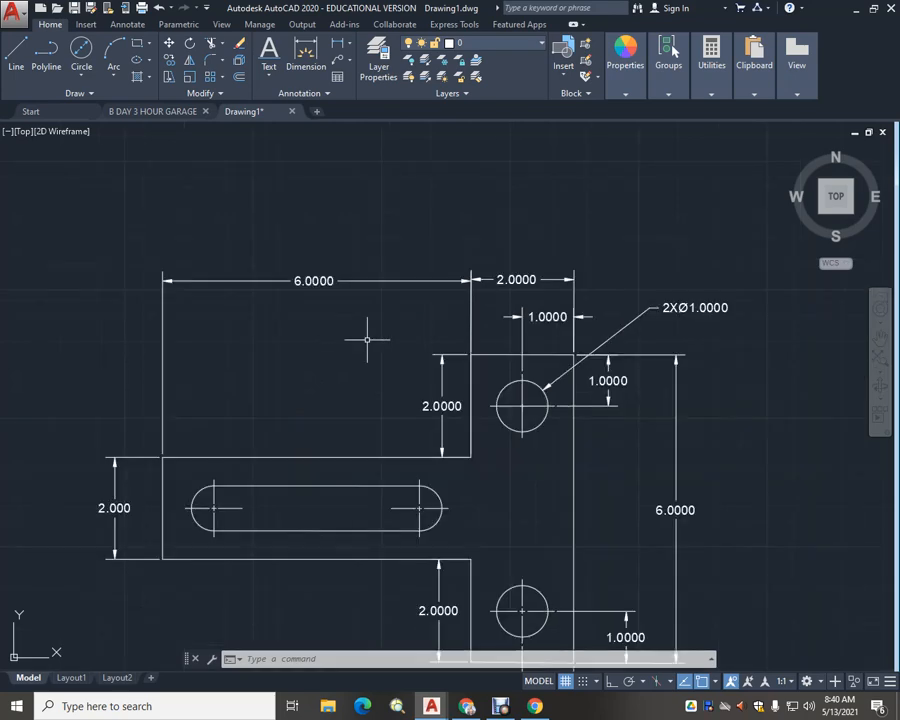
middle_drag(362, 342, 353, 362)
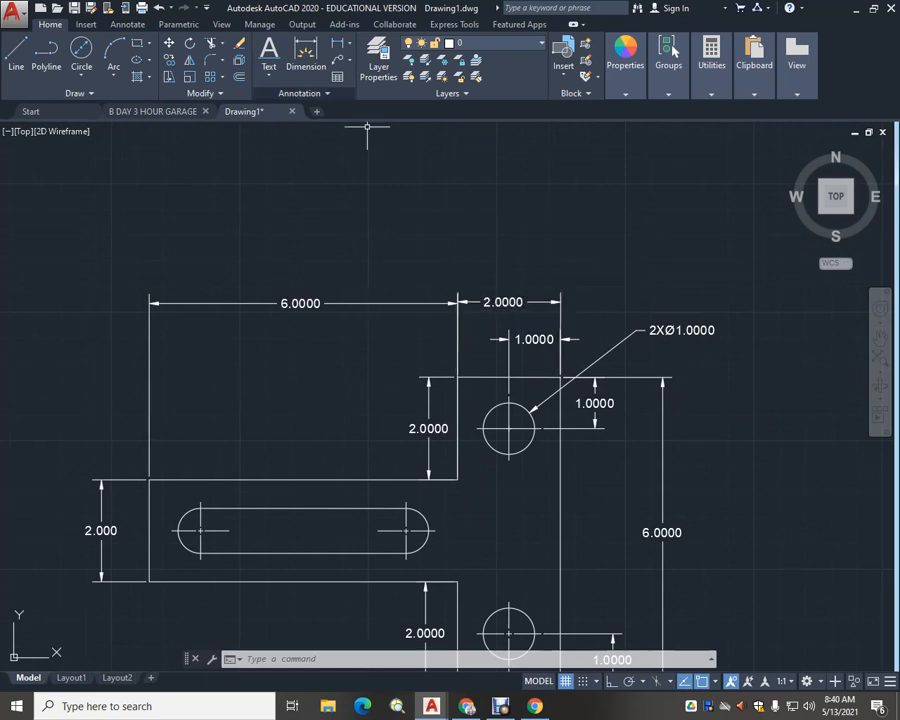
text(erase)
key(Return)
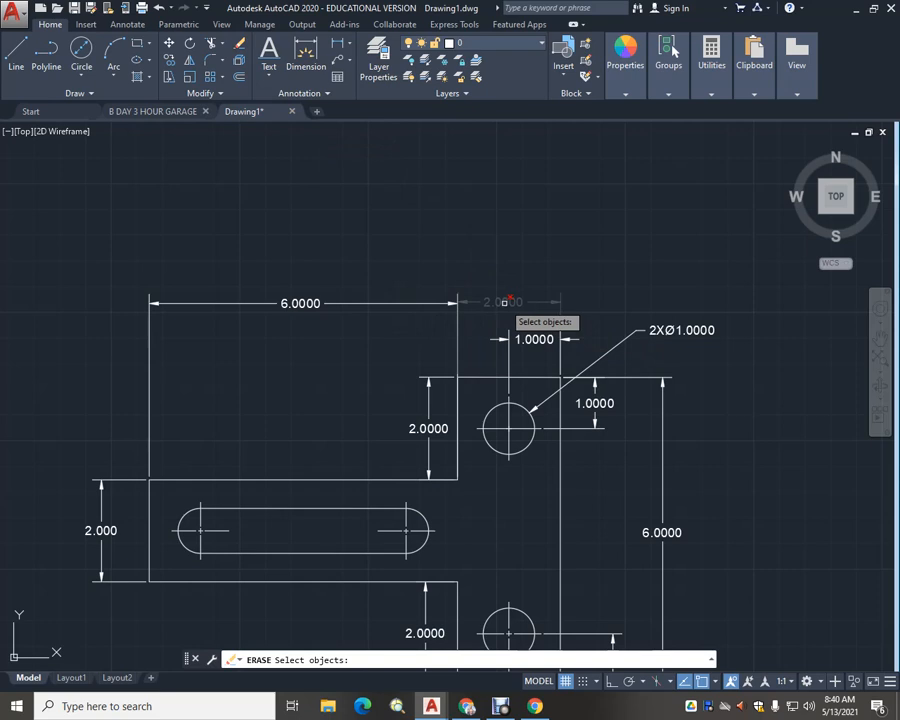
click(504, 301)
key(Return)
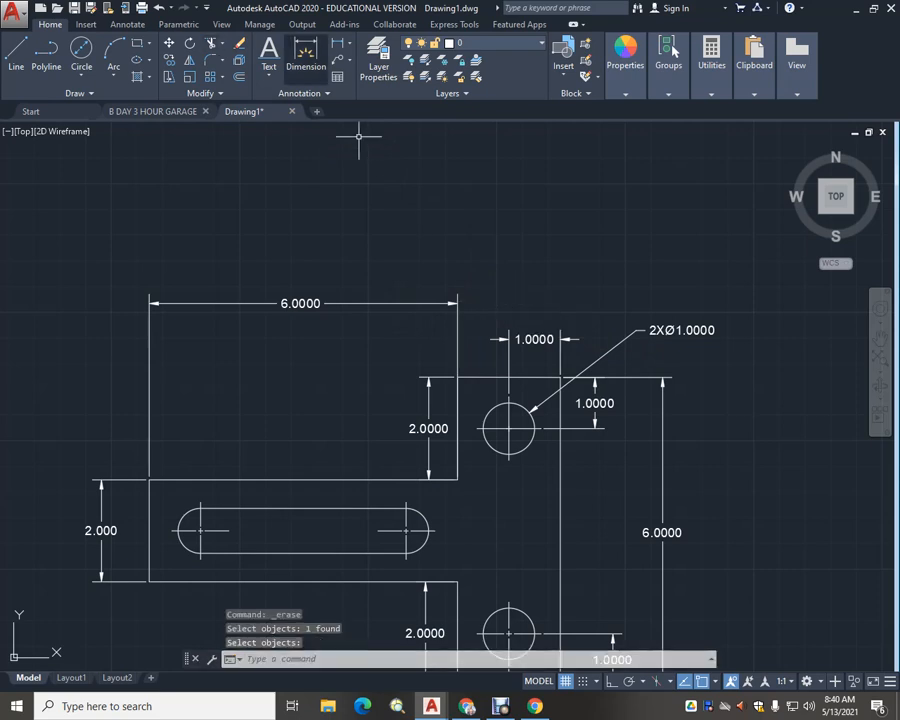
Dimension the overall horizontal length from the stem's upper left corner to the head's upper right corner, placing it above the stem's length dimension
text(dim)
key(Return)
click(149, 479)
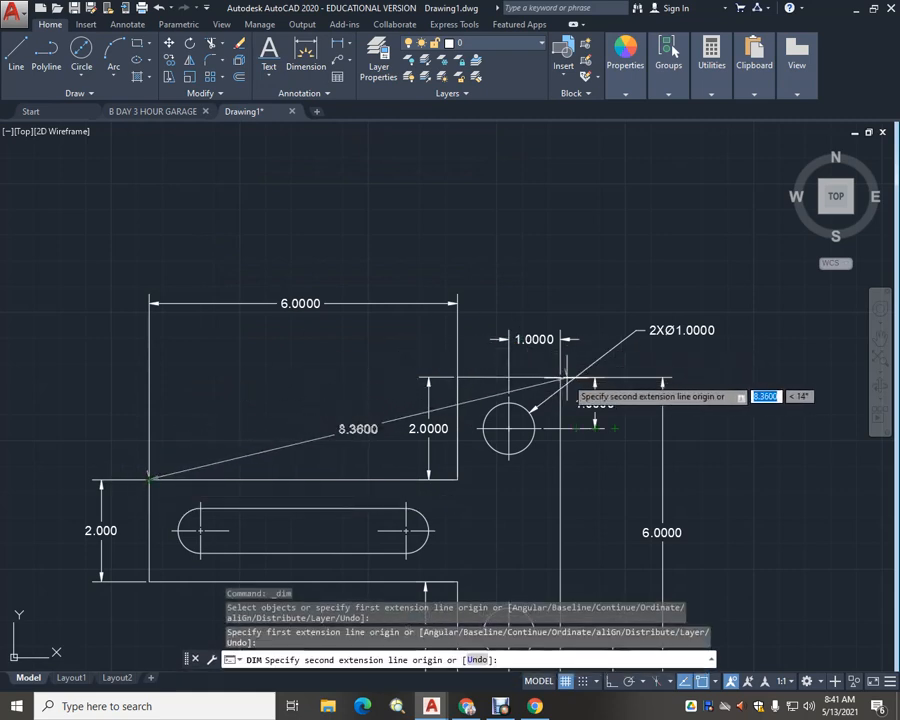
click(560, 378)
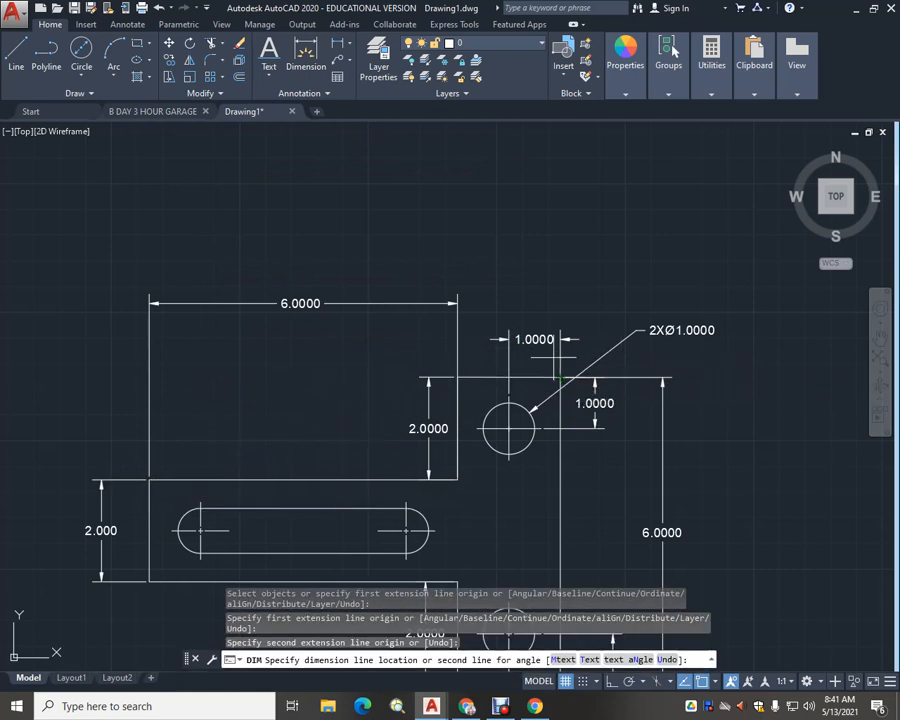
click(578, 245)
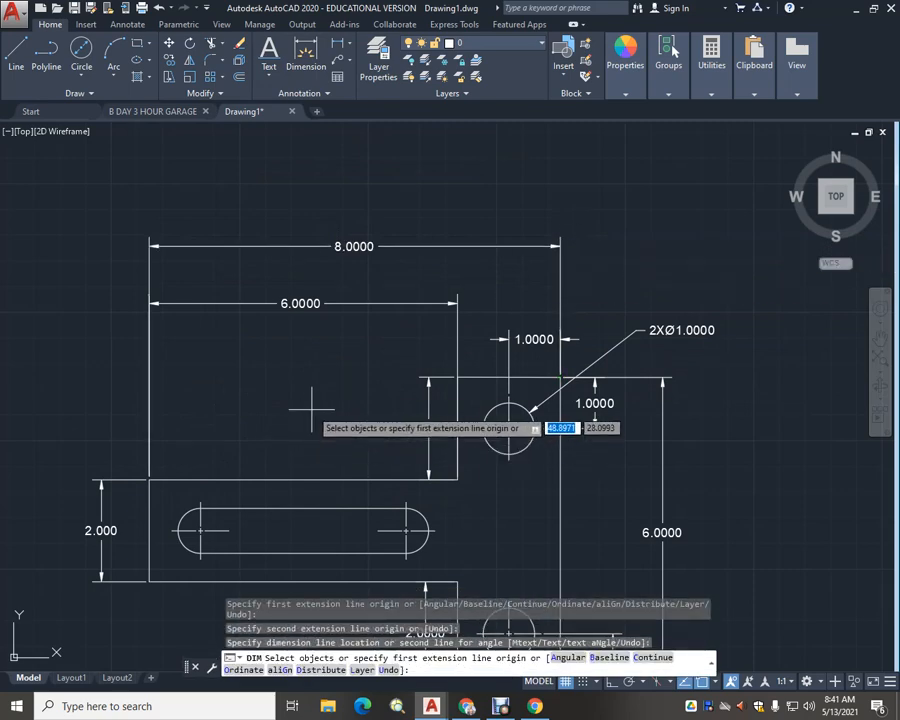
key(Escape)
Move the stem's length dimension down closer to the part, roughly level with the upper hole's horizontal position dimension
click(301, 303)
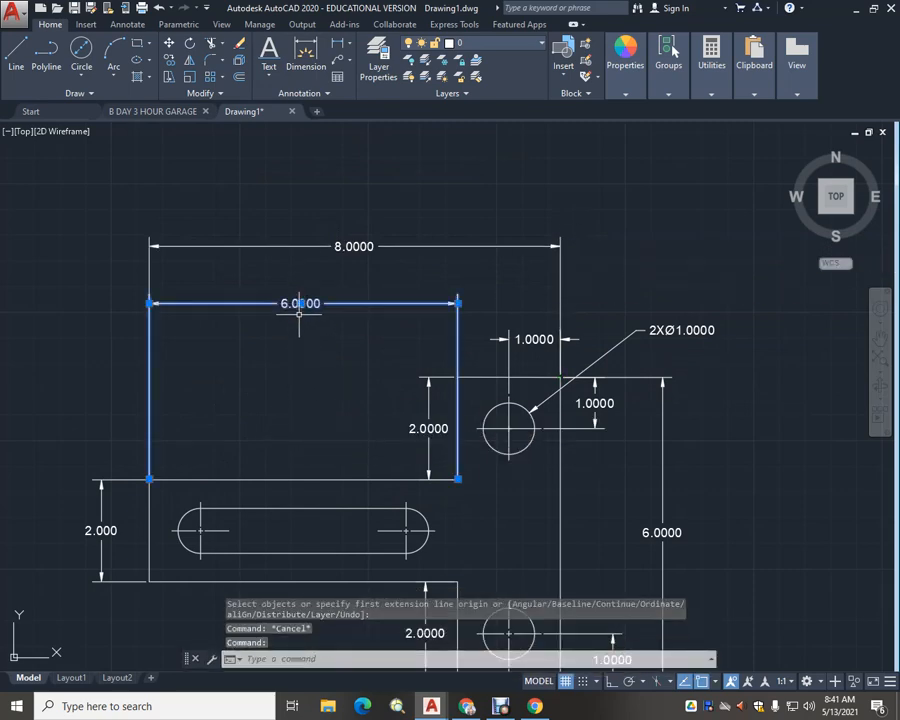
click(301, 303)
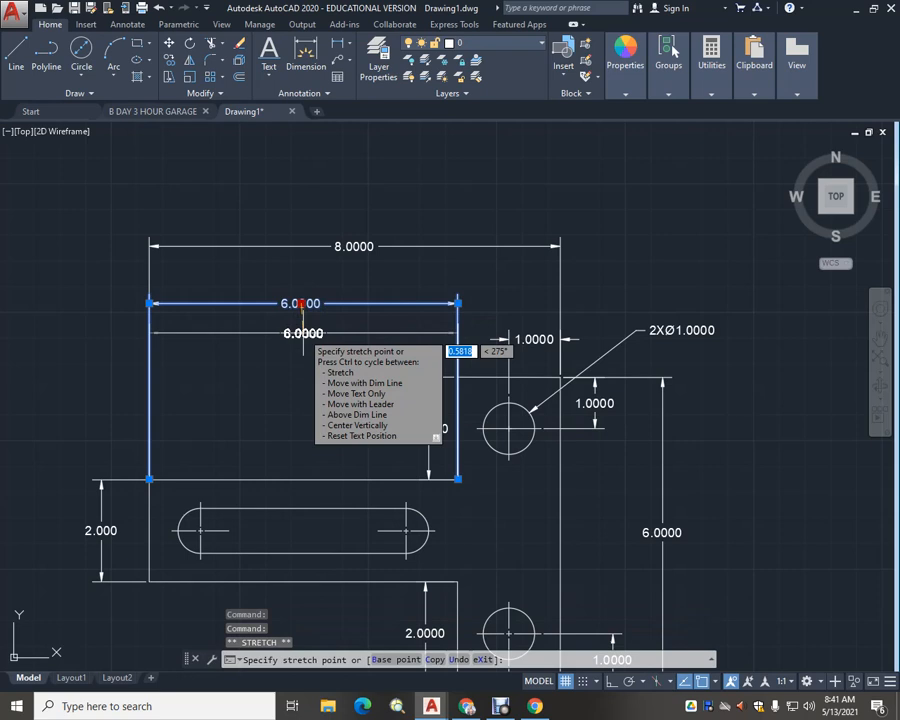
key(Escape)
key(Escape)
key(Escape)
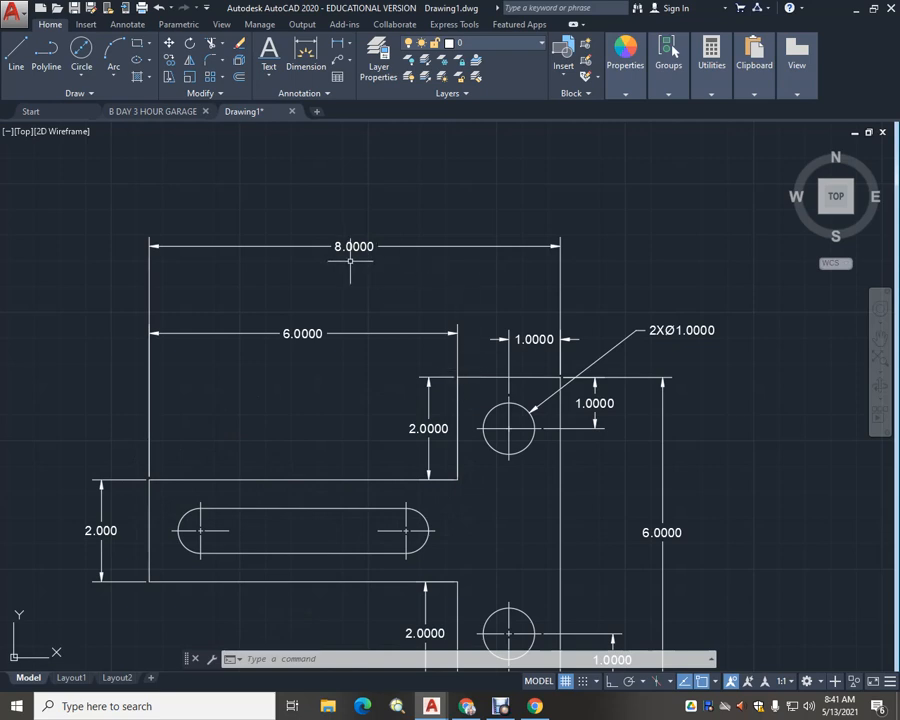
Move the overall length dimension down, just above the stem's length dimension
scroll(475, 387, up, 2)
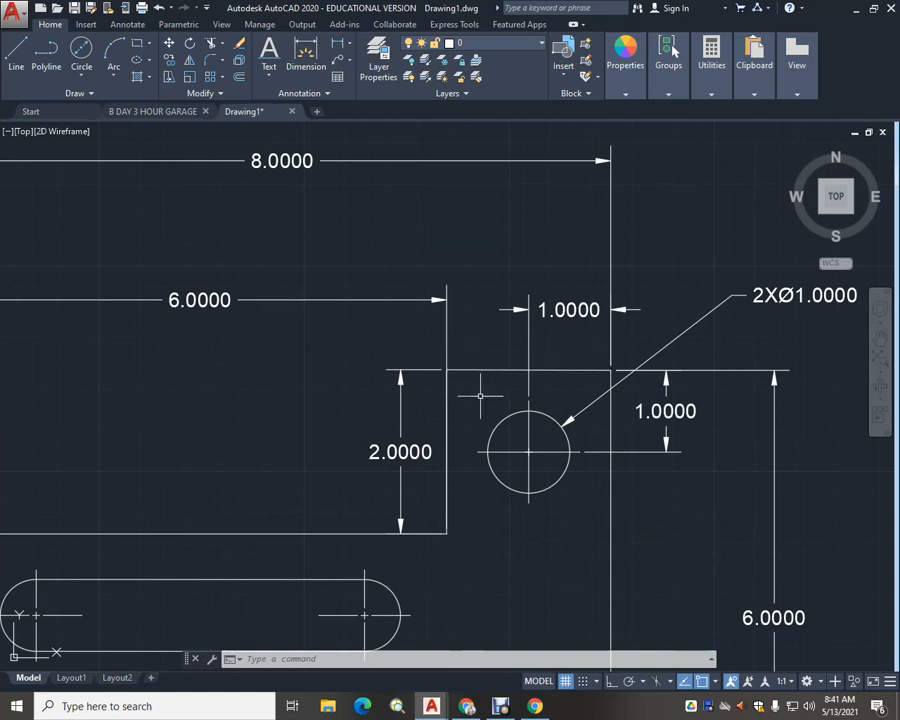
scroll(480, 396, down, 2)
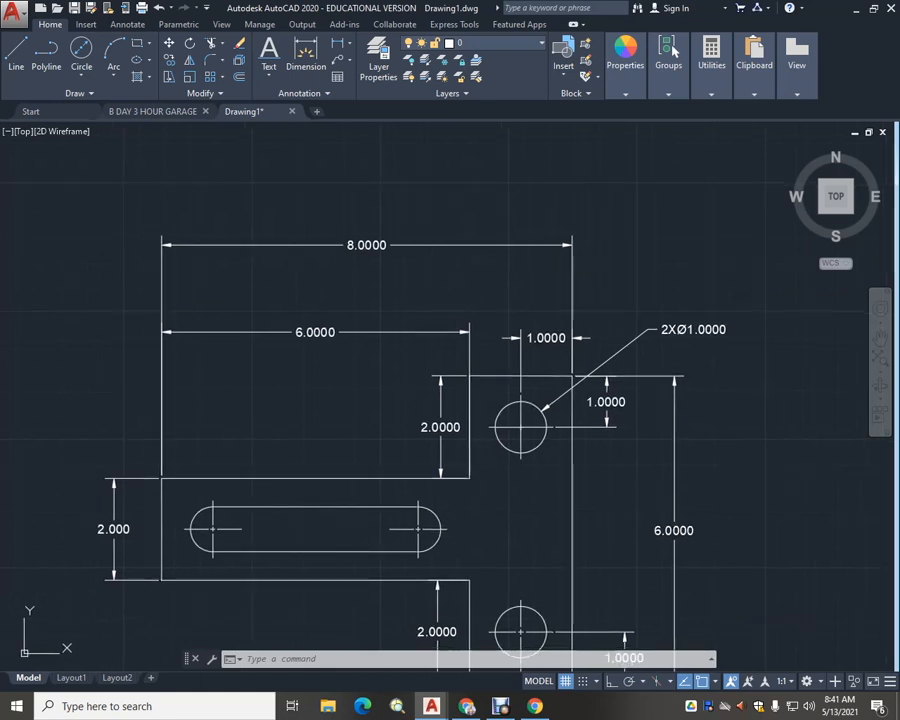
click(374, 245)
click(369, 245)
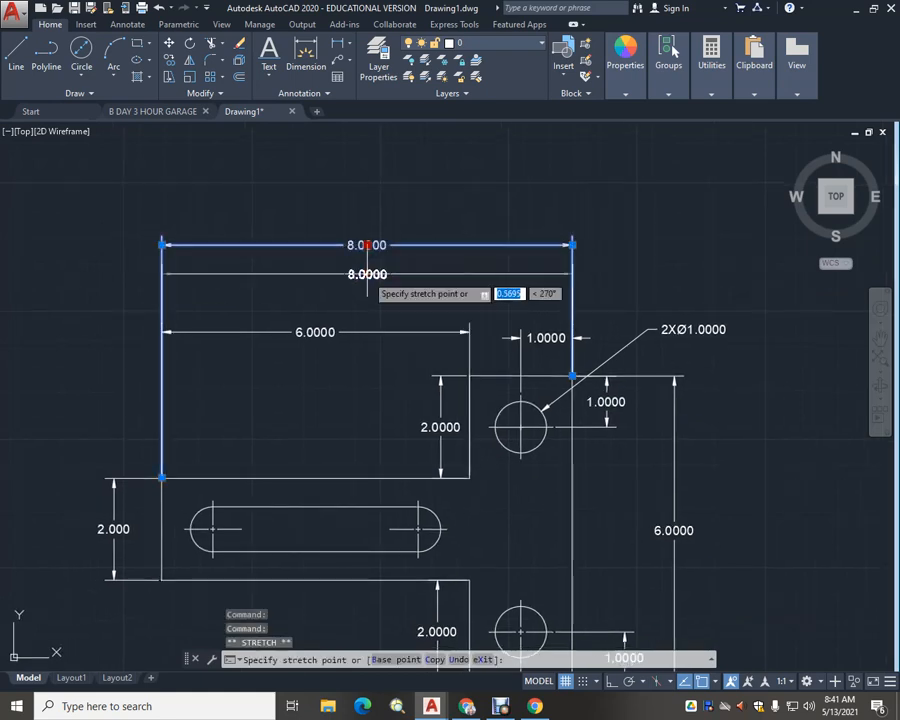
click(351, 373)
key(Escape)
key(Escape)
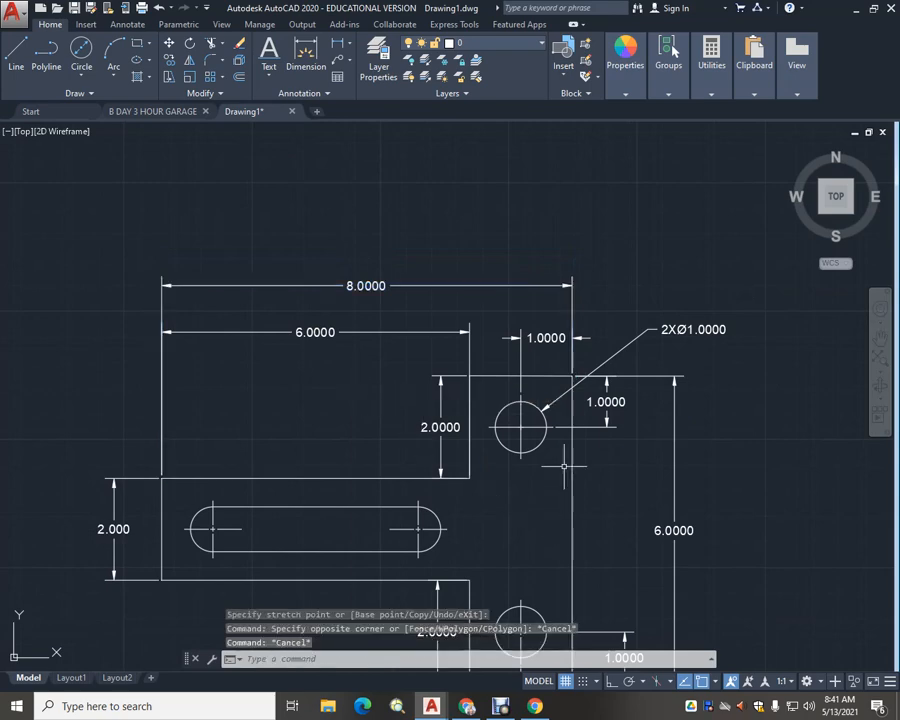
Erase the vertical dimension of the head's lower shoulder, below the stem
mouse_move(488, 490)
middle_down()
mouse_move(503, 419)
mouse_move(543, 471)
middle_up()
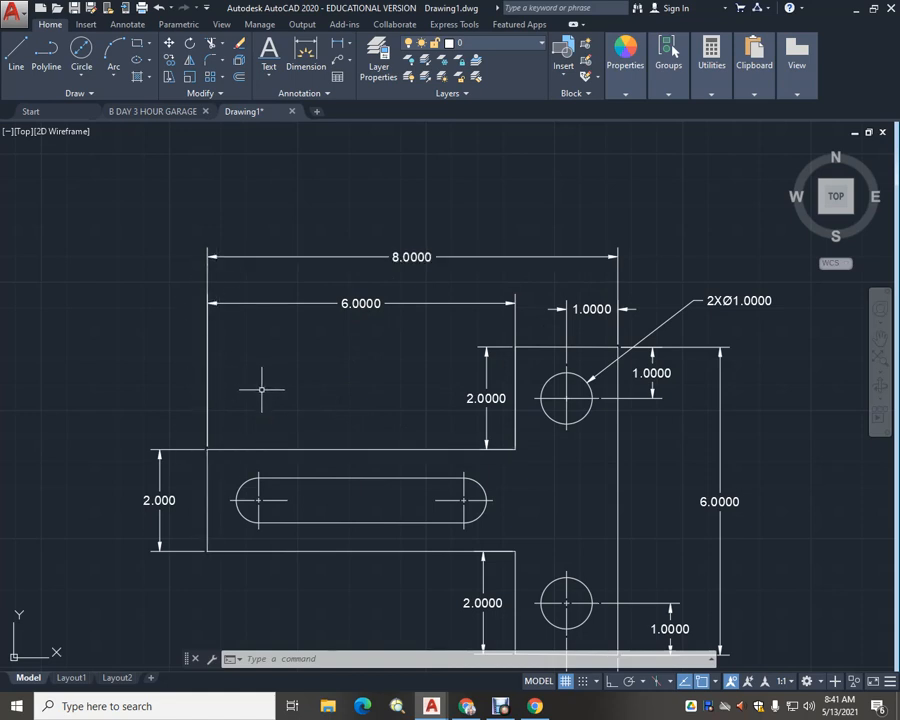
middle_drag(298, 398, 296, 290)
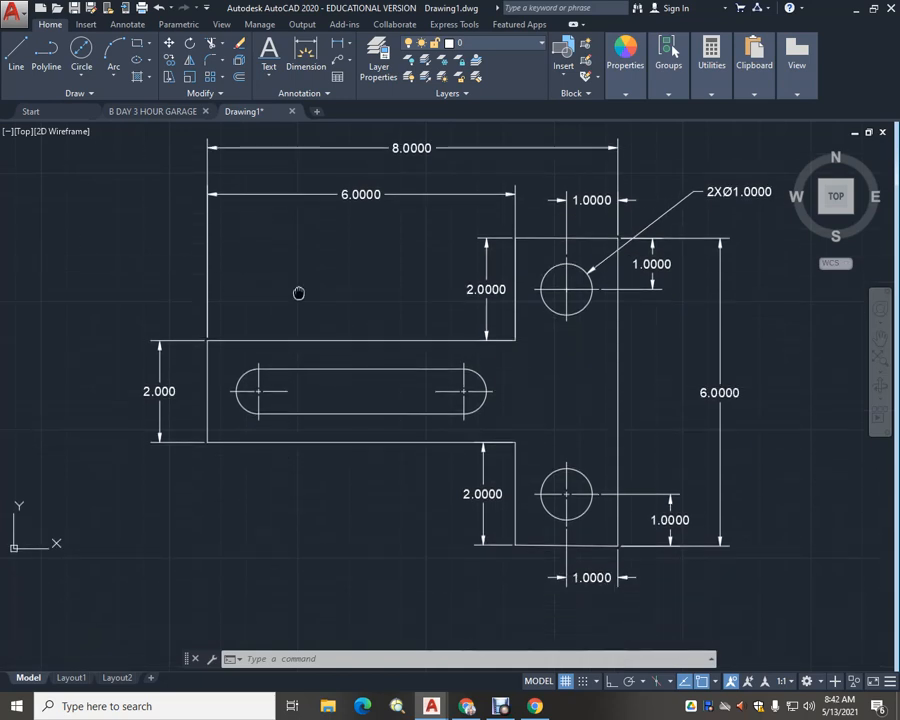
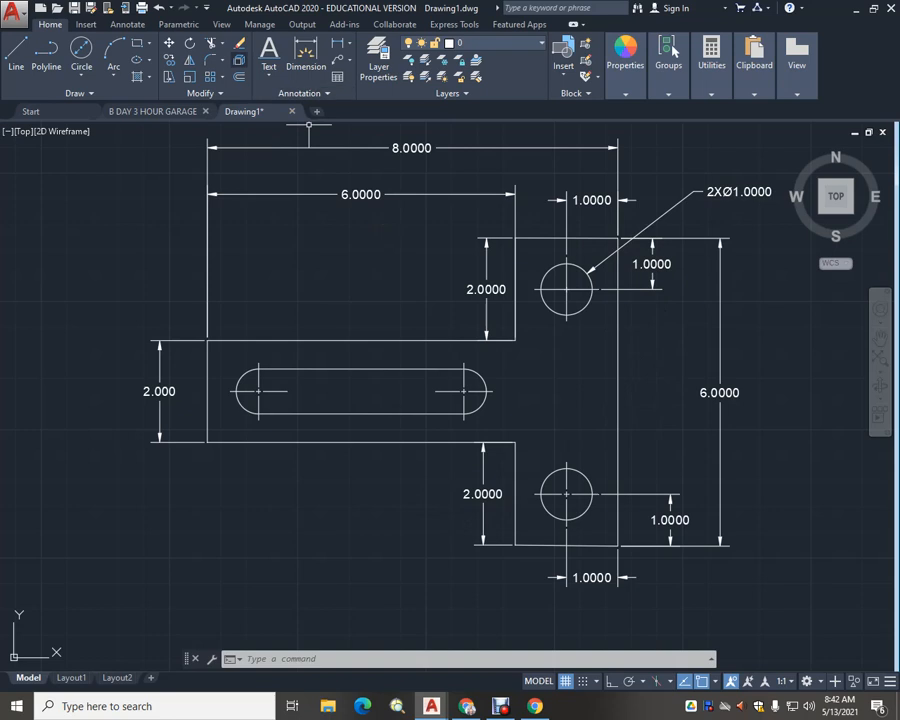
click(239, 43)
click(482, 493)
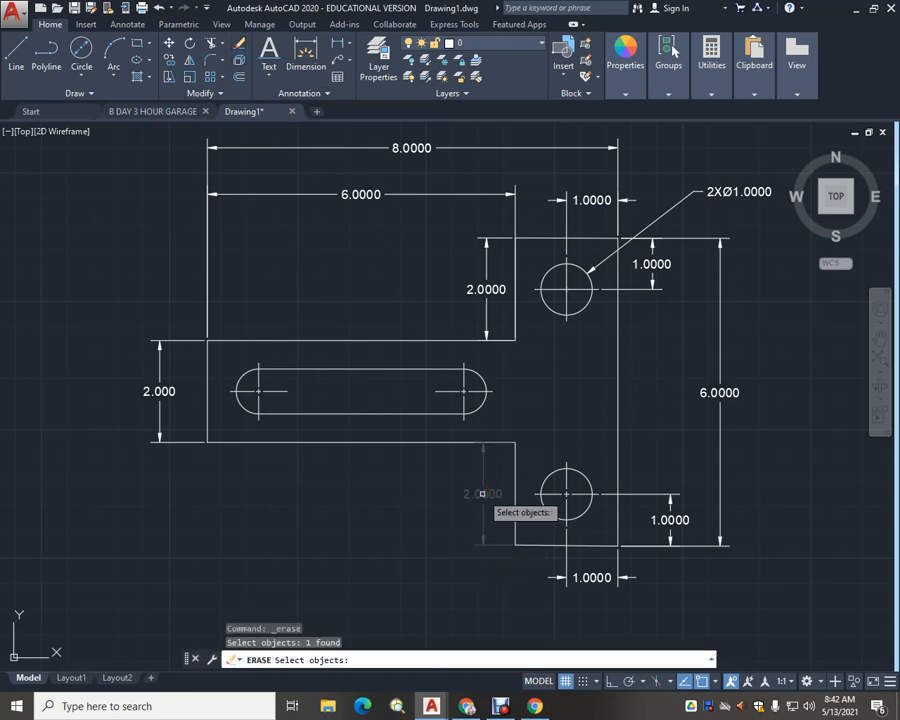
key(Return)
Move the upper shoulder's vertical dimension beyond the stem's left end, in line with the stem's height dimension
click(484, 289)
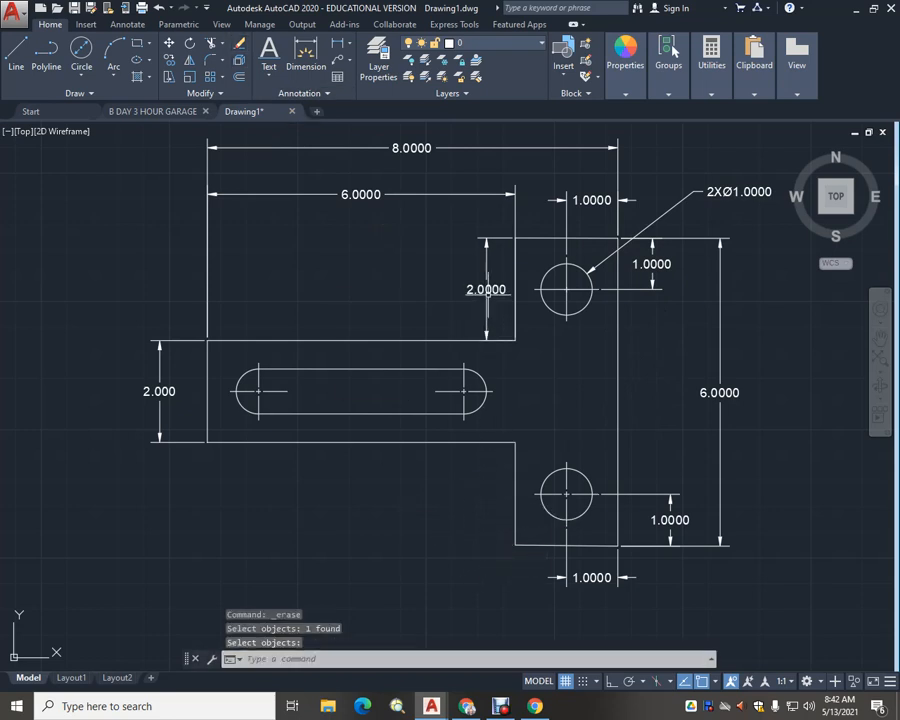
click(486, 289)
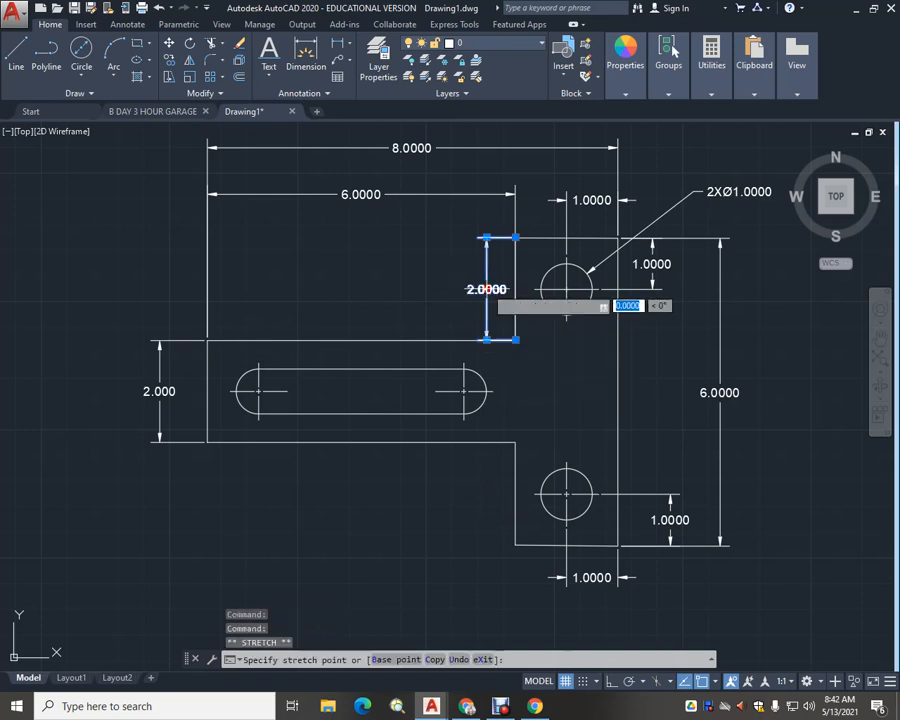
click(160, 289)
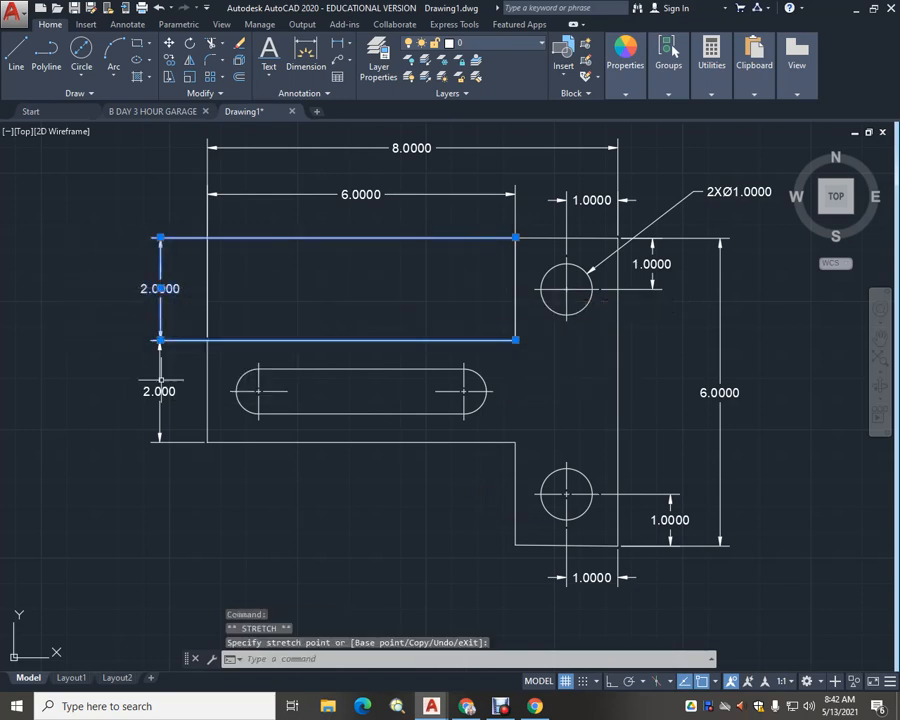
key(Escape)
key(Escape)
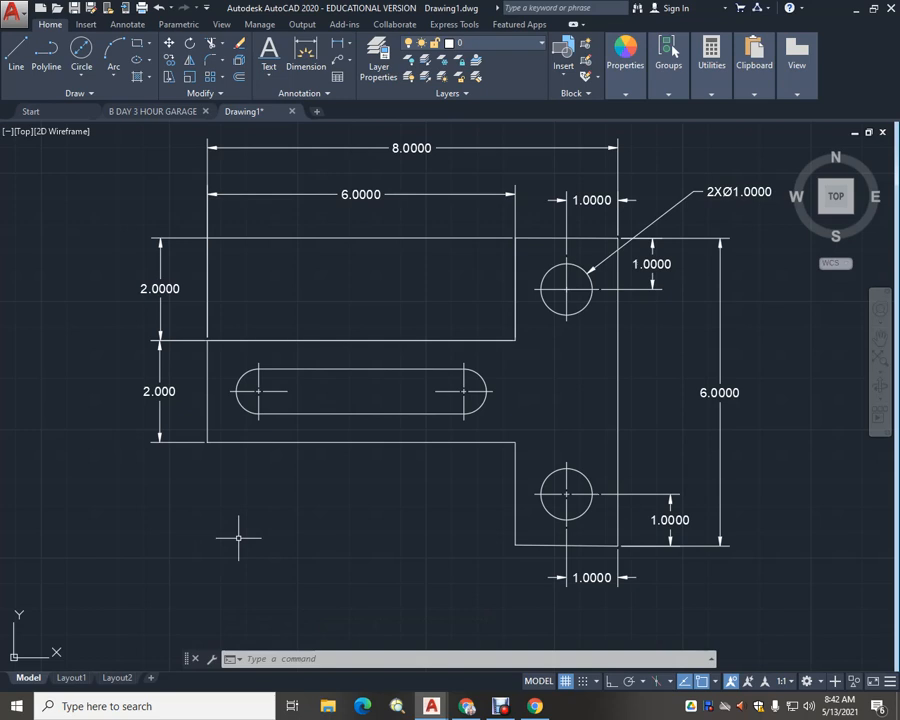
Dimension the horizontal distance from the stem's left end to the slot's left center mark, placing it just above the stem
middle_drag(378, 522, 348, 539)
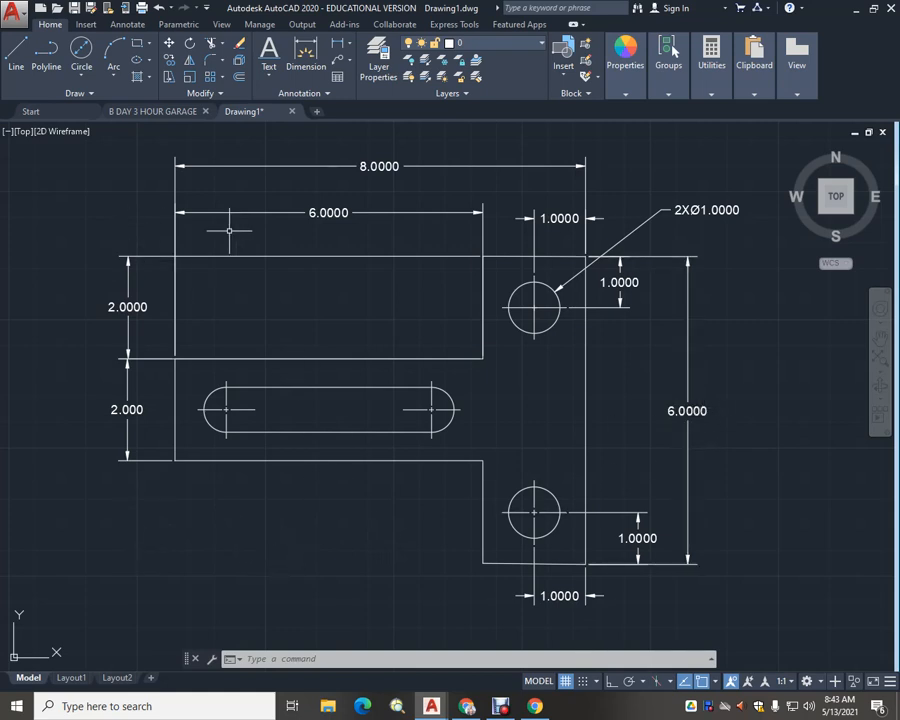
text(dim)
key(Return)
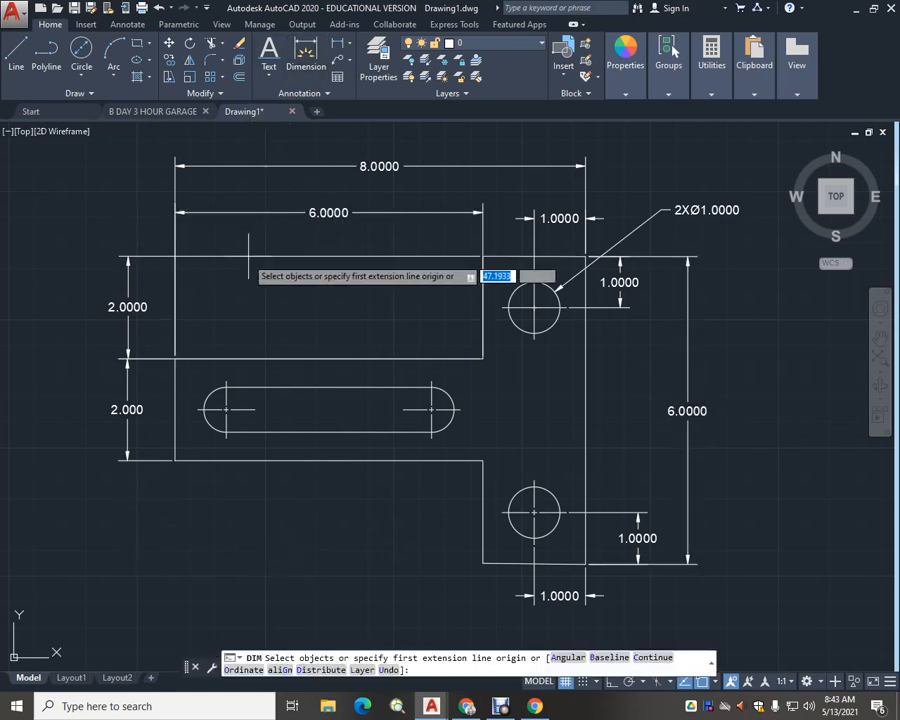
click(175, 358)
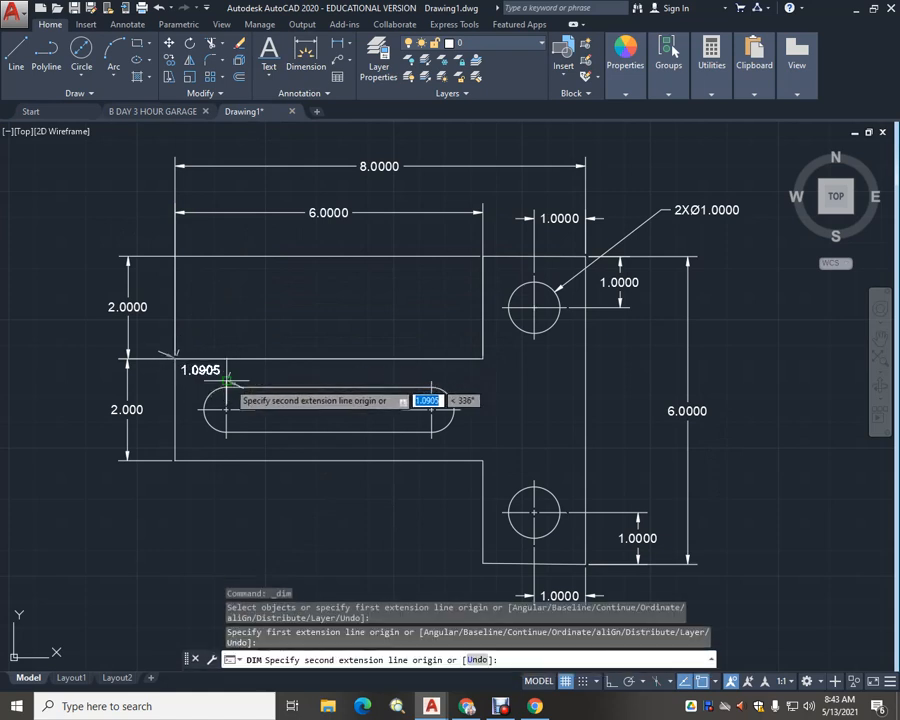
click(226, 372)
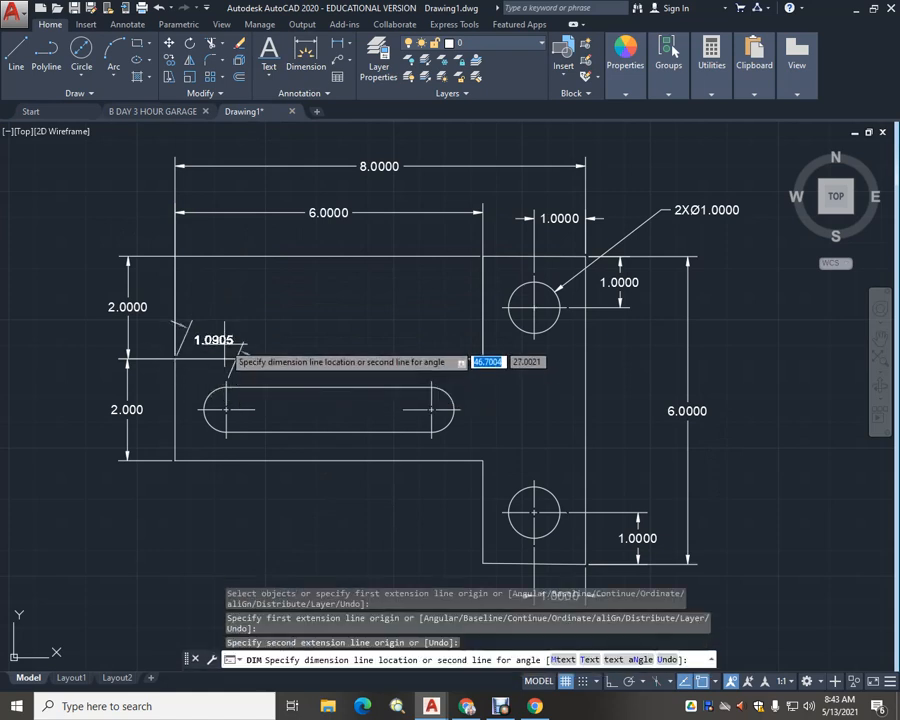
click(163, 326)
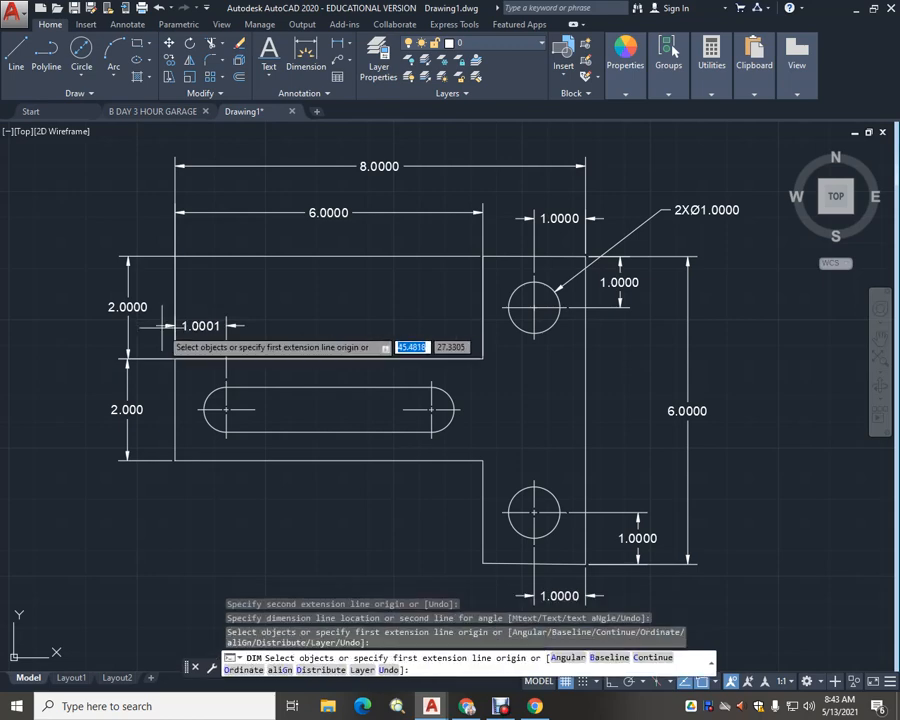
scroll(190, 340, up, 5)
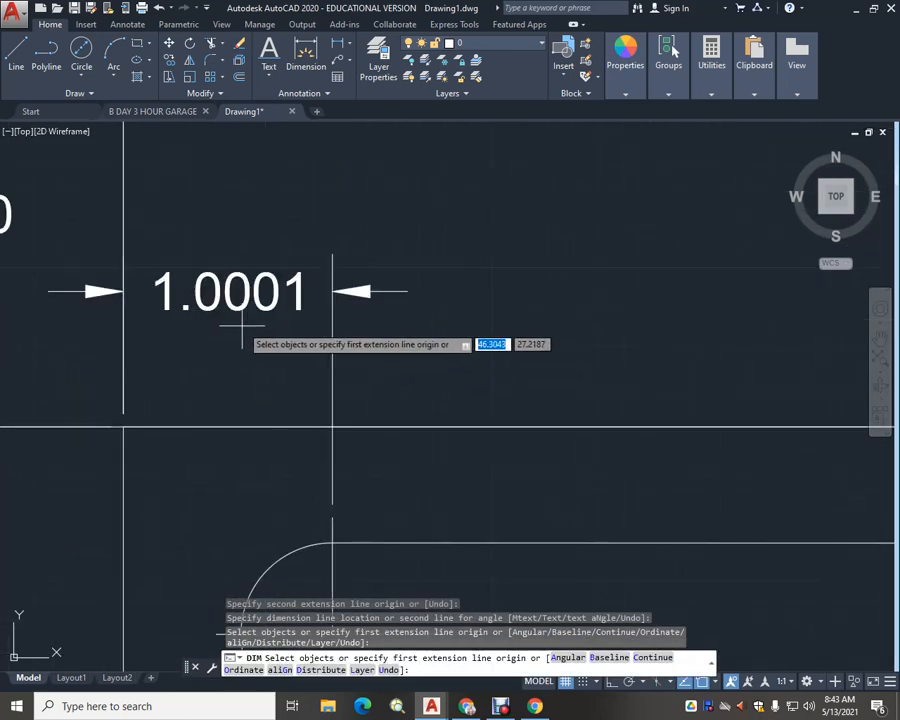
key(Escape)
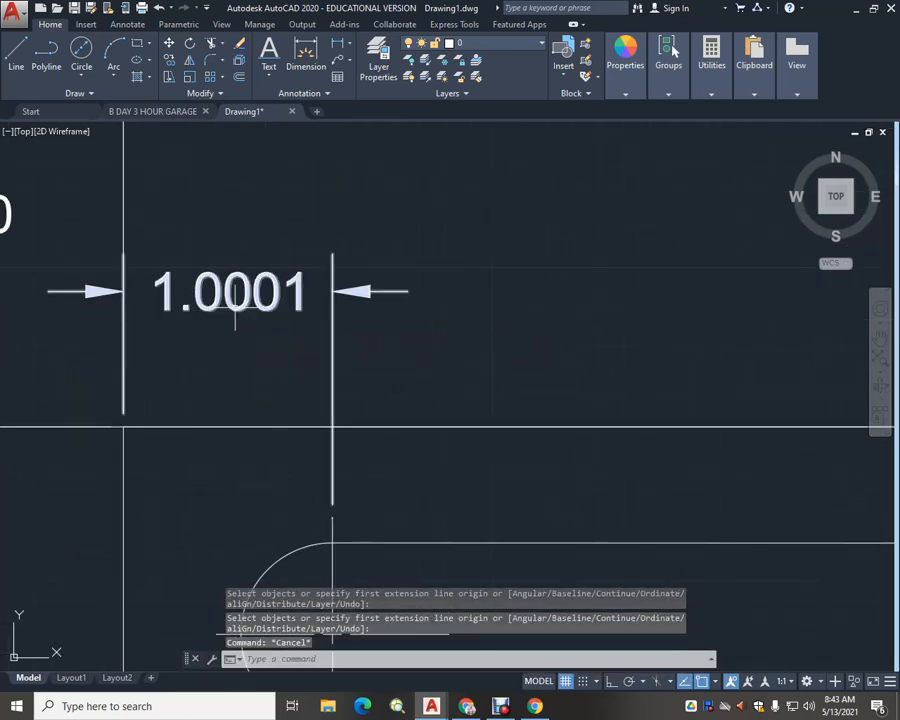
double_click(235, 318)
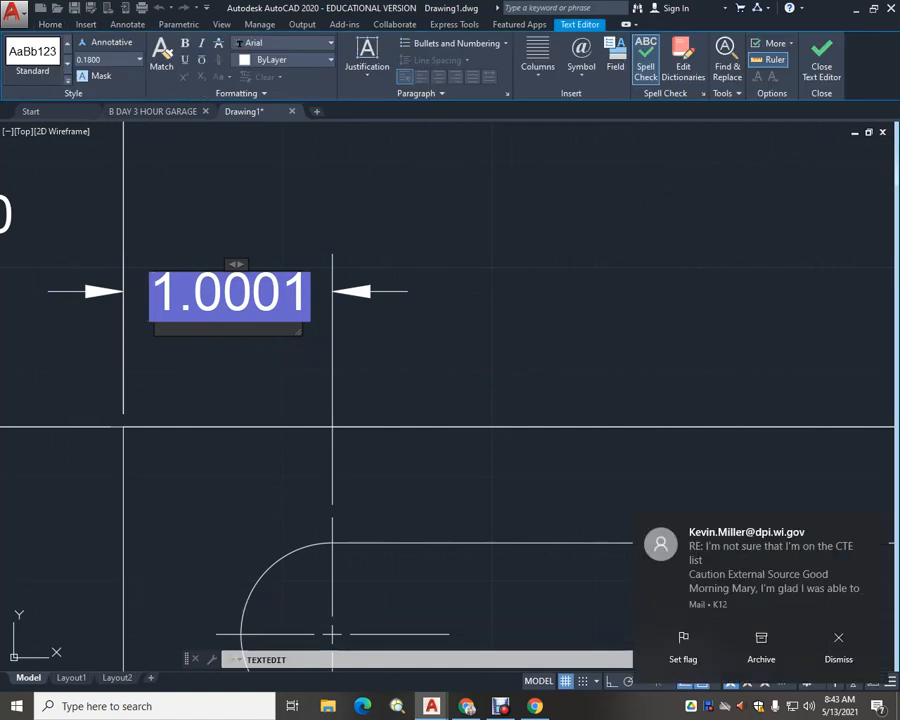
key(ctrl+a)
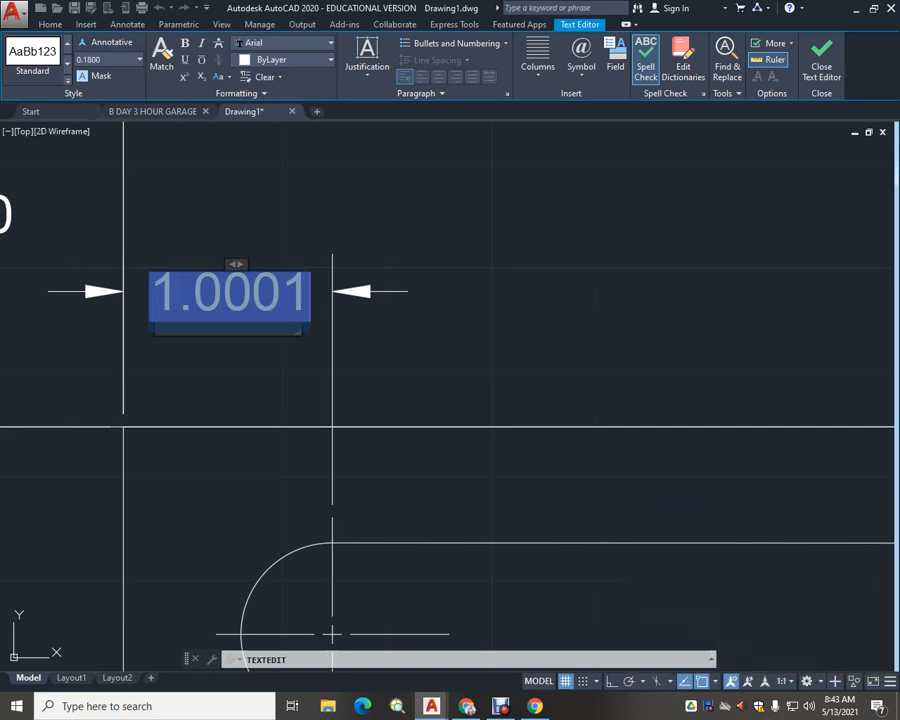
key(Escape)
key(Escape)
Override the text of the slot's horizontal position dimension with 1.0000
double_click(203, 307)
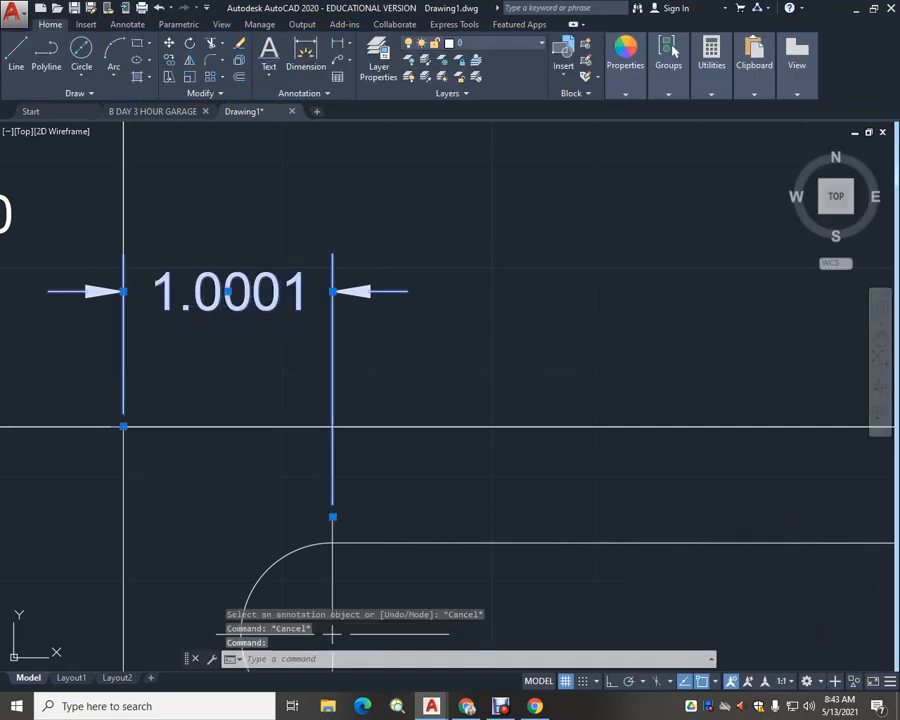
text(1.0001.0001)
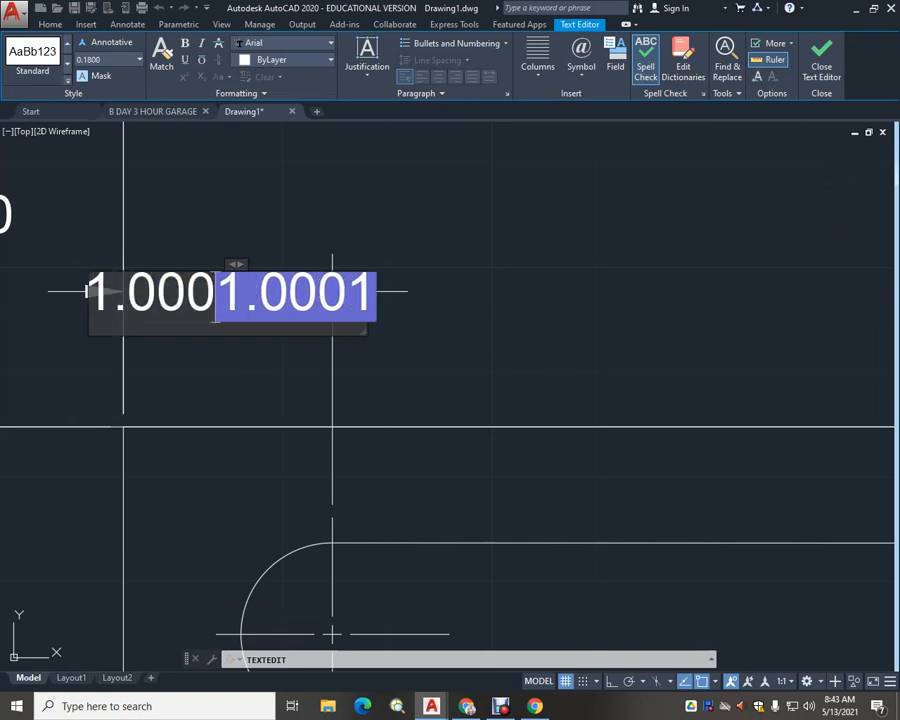
key(BackSpace)
key(BackSpace)
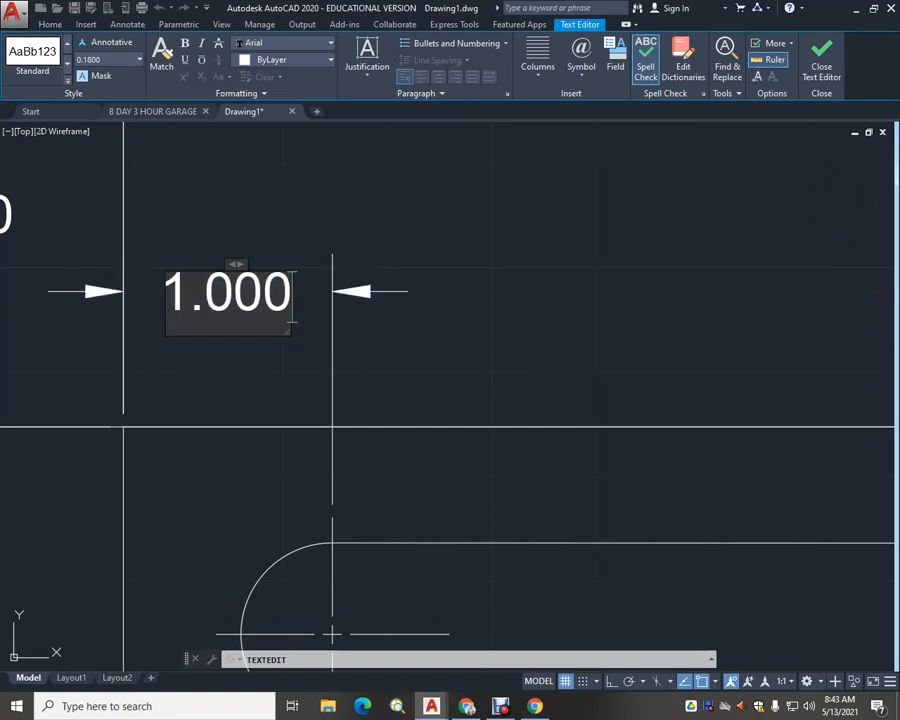
text(0)
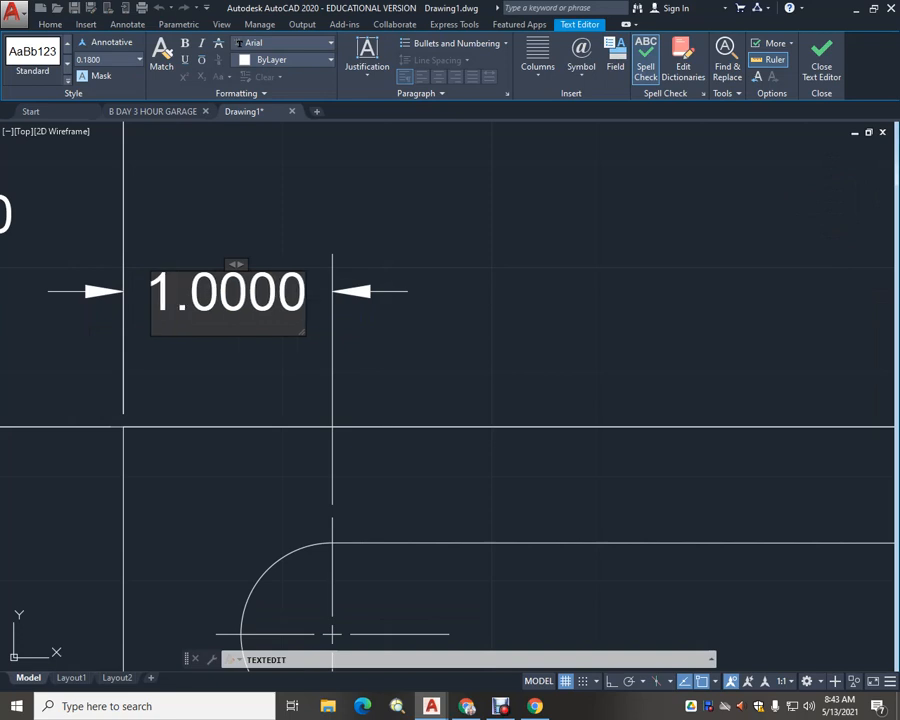
click(355, 499)
scroll(410, 374, down, 4)
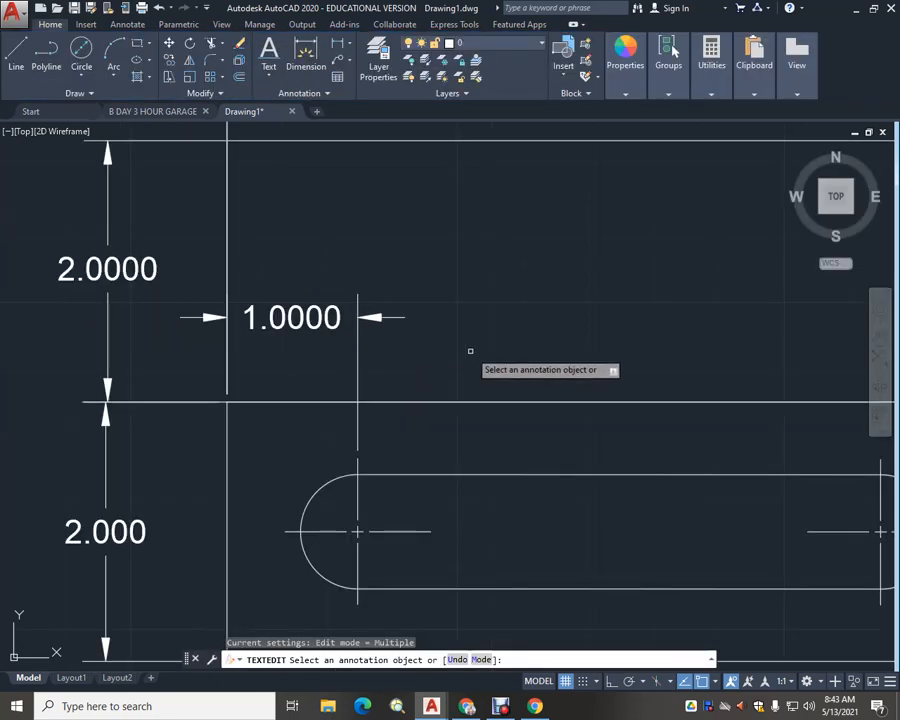
Dimension the horizontal distance between the slot's two center marks, placing it level with the slot's position dimension
middle_drag(553, 349, 409, 344)
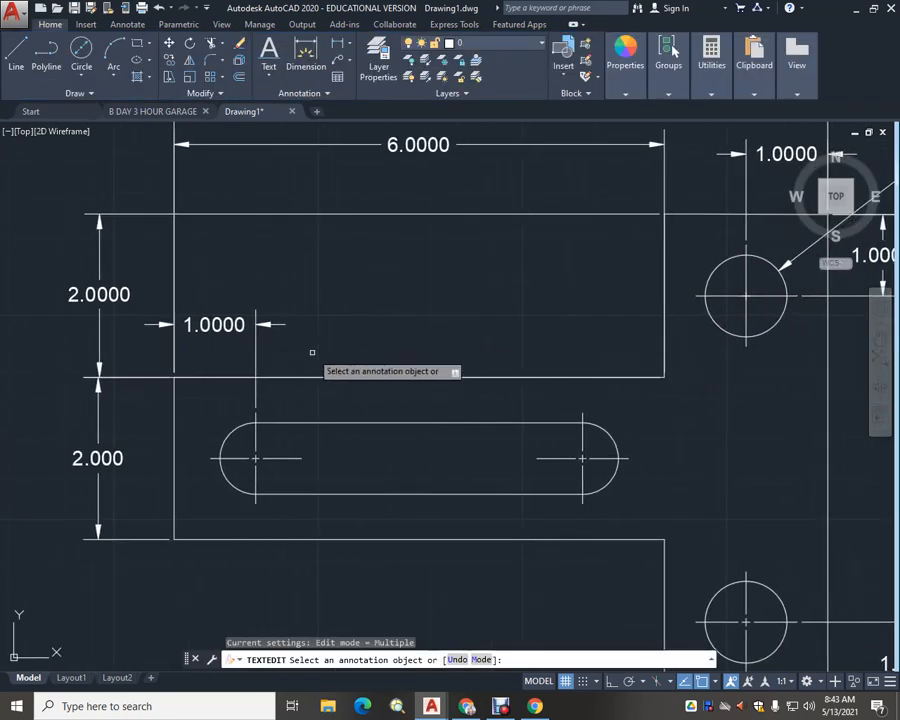
click(306, 55)
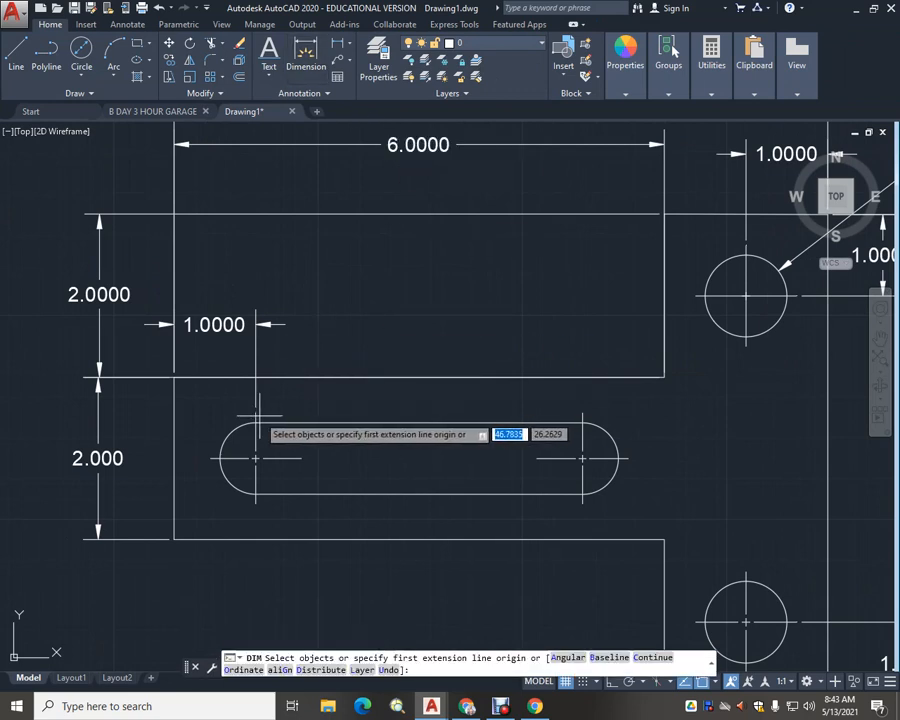
click(256, 412)
click(582, 412)
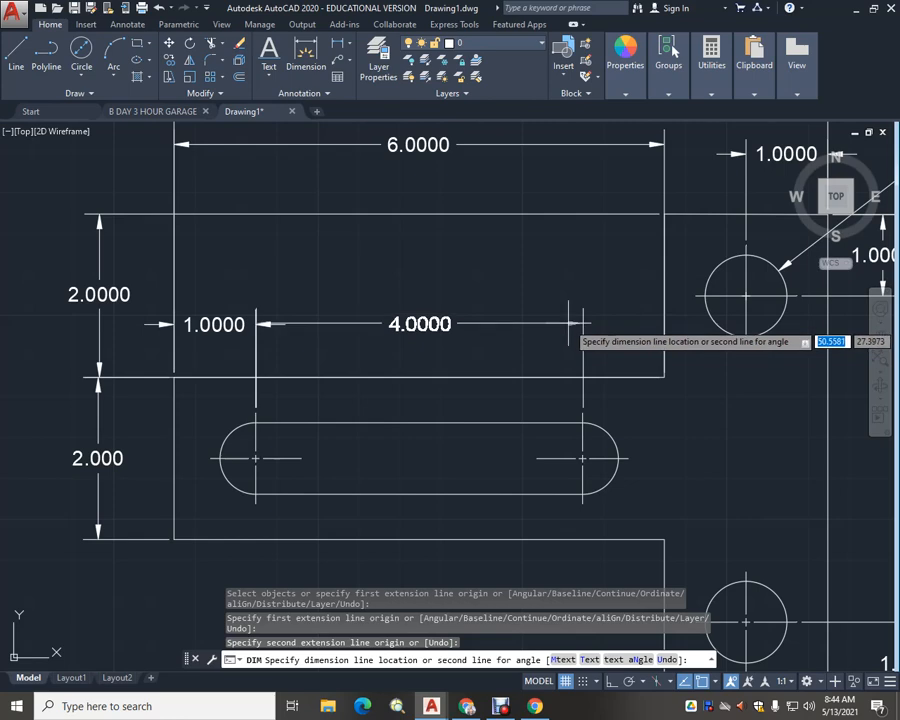
click(575, 321)
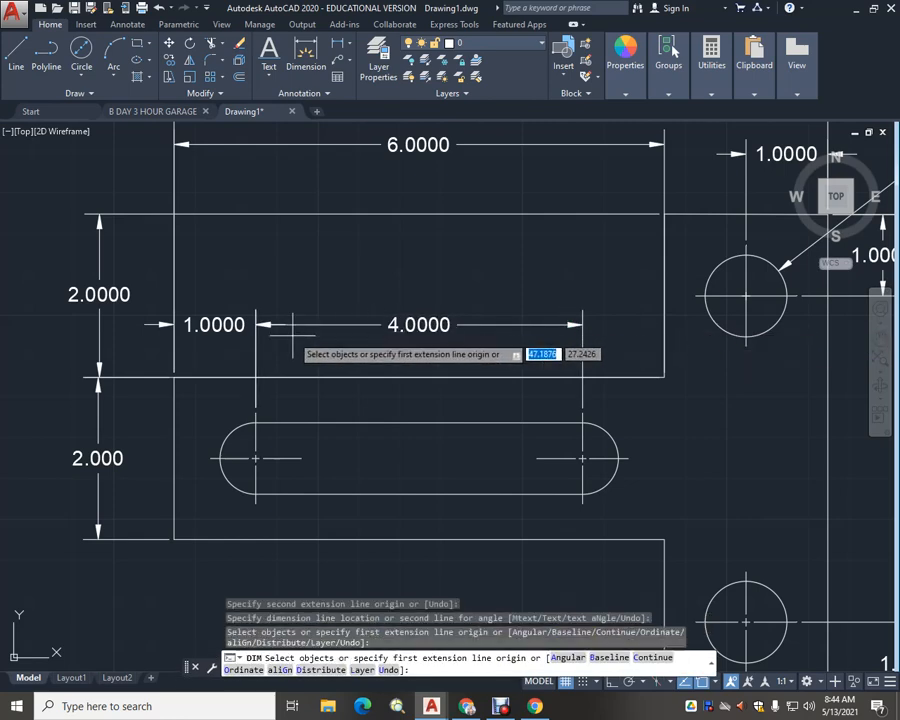
scroll(292, 336, up, 3)
scroll(292, 336, up, 2)
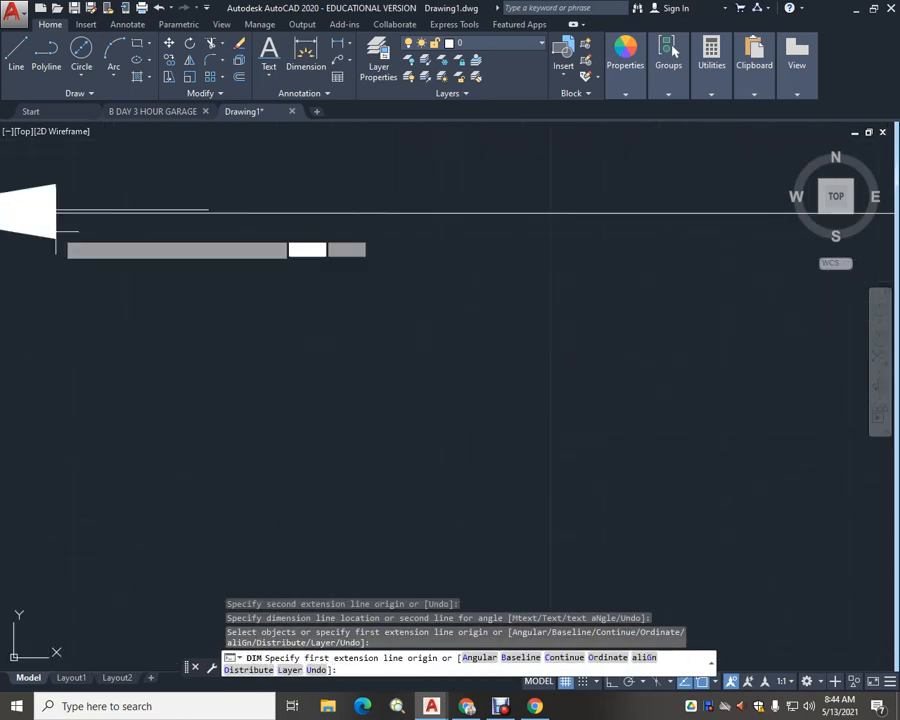
middle_drag(130, 294, 225, 363)
scroll(448, 394, down, 3)
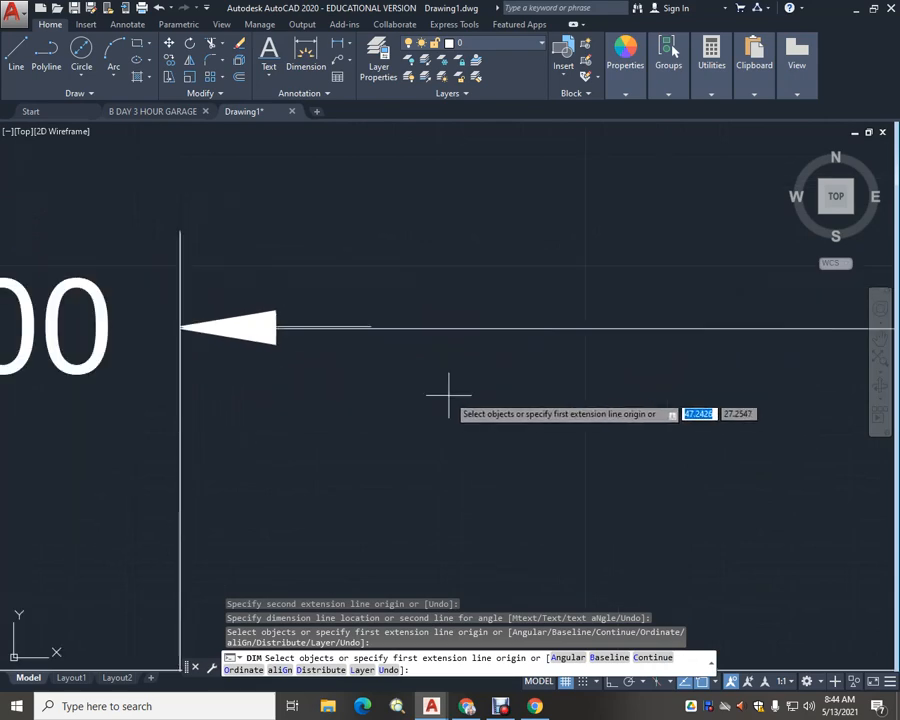
middle_drag(562, 409, 475, 408)
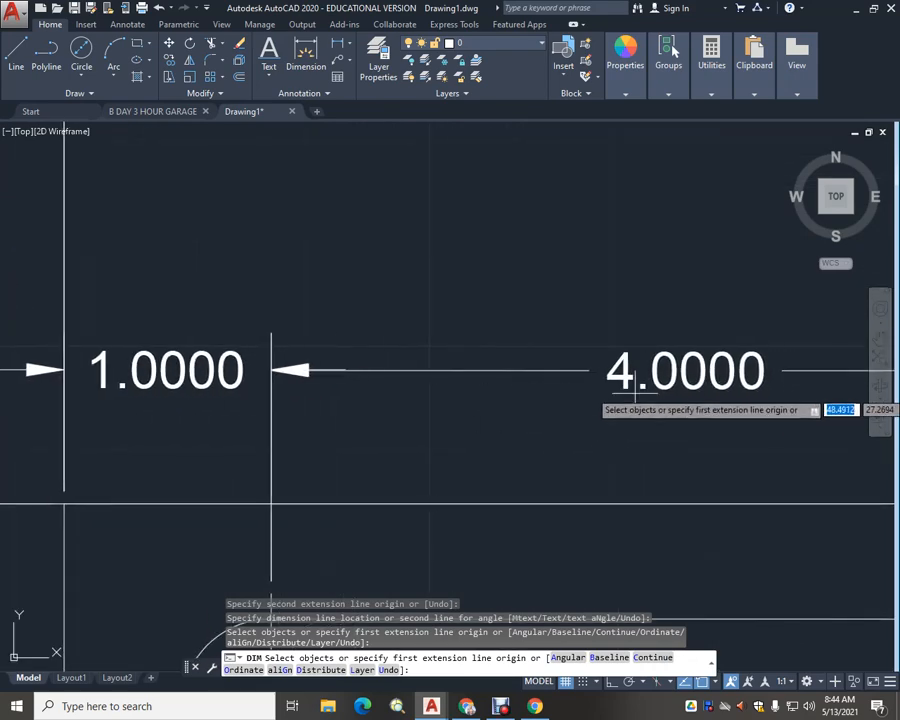
click(625, 397)
key(Escape)
key(Escape)
click(627, 385)
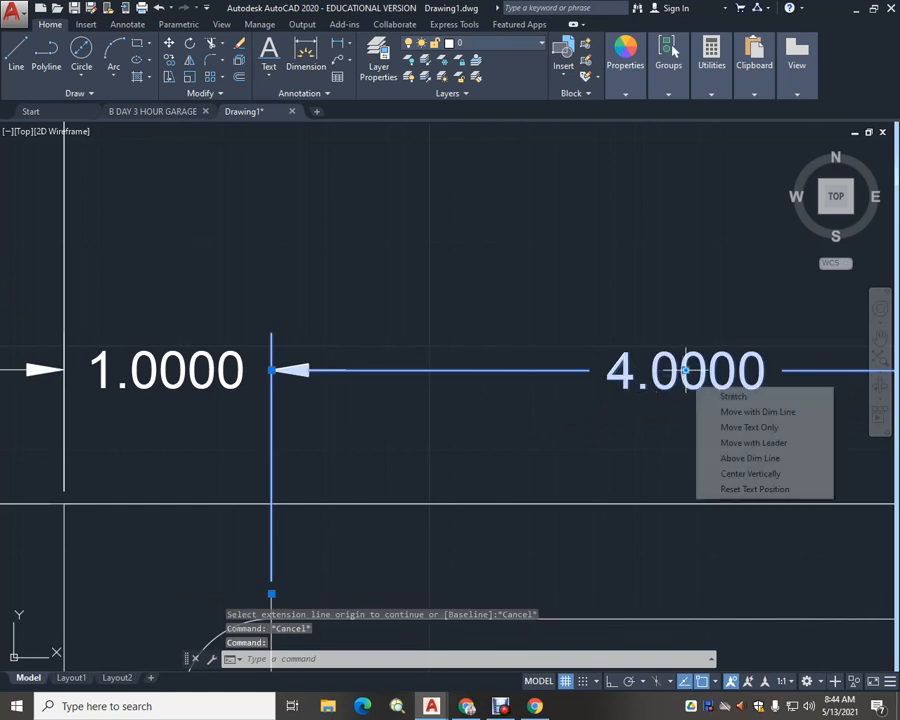
click(684, 371)
scroll(684, 371, up, 4)
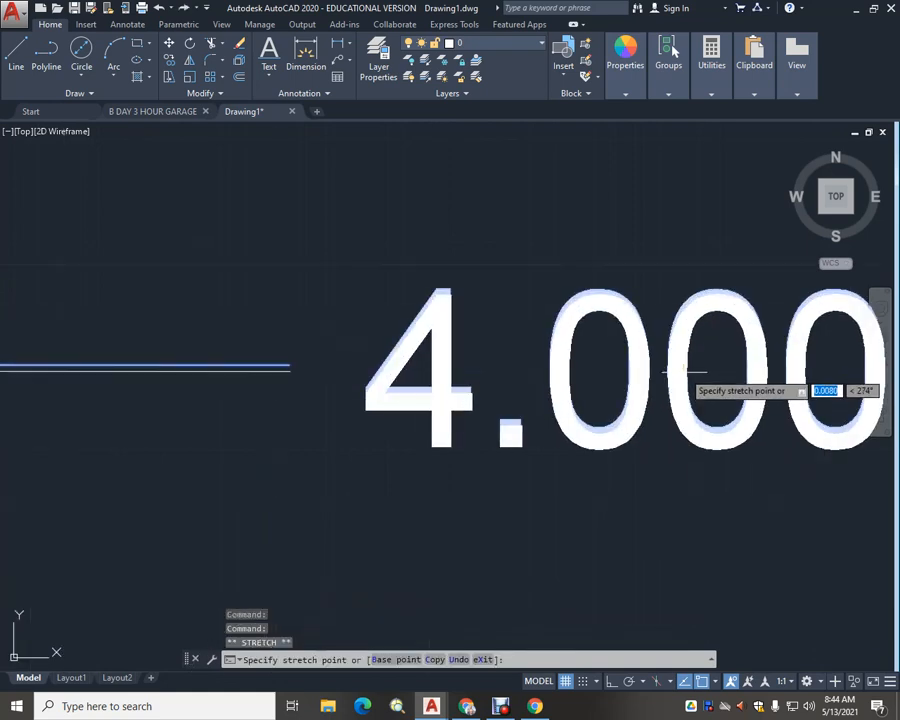
key(Escape)
key(Escape)
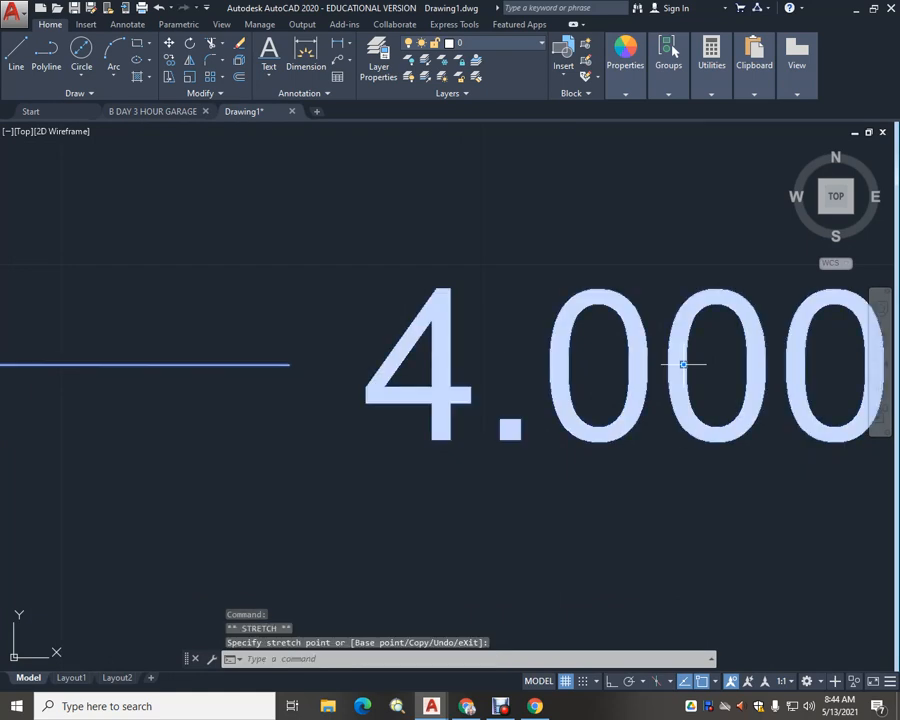
Stretch the slot's center-to-center dimension line onto the arrow tip of the adjacent slot position dimension so both are exactly level
scroll(410, 424, down, 3)
scroll(328, 390, up, 4)
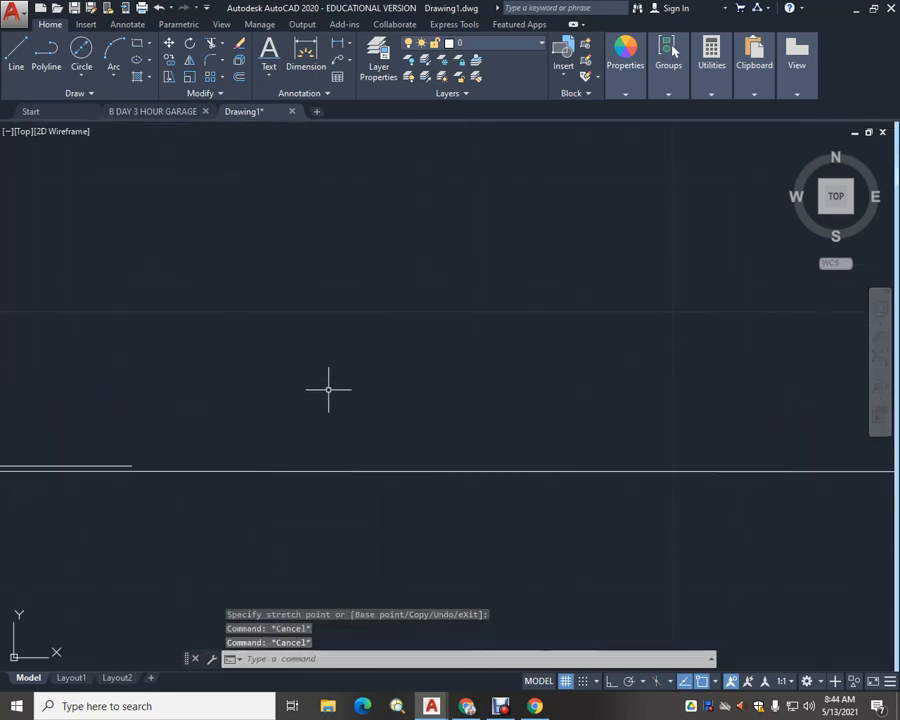
scroll(482, 366, down, 2)
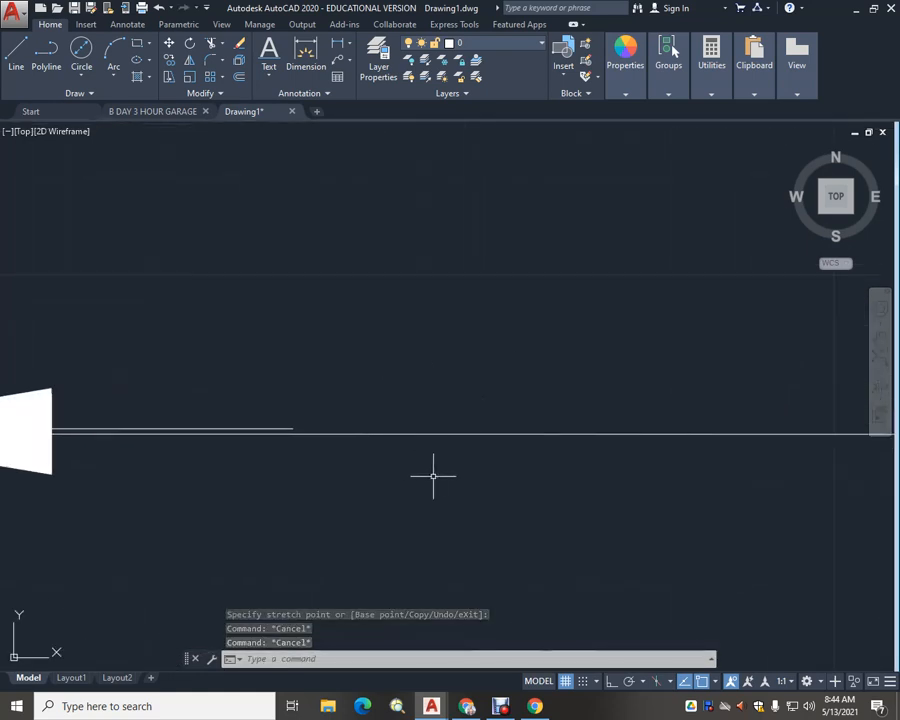
scroll(433, 477, down, 2)
click(390, 455)
middle_drag(235, 500, 303, 498)
scroll(154, 469, up, 3)
mouse_move(151, 468)
middle_down()
mouse_move(280, 495)
mouse_move(538, 513)
middle_up()
scroll(405, 473, up, 2)
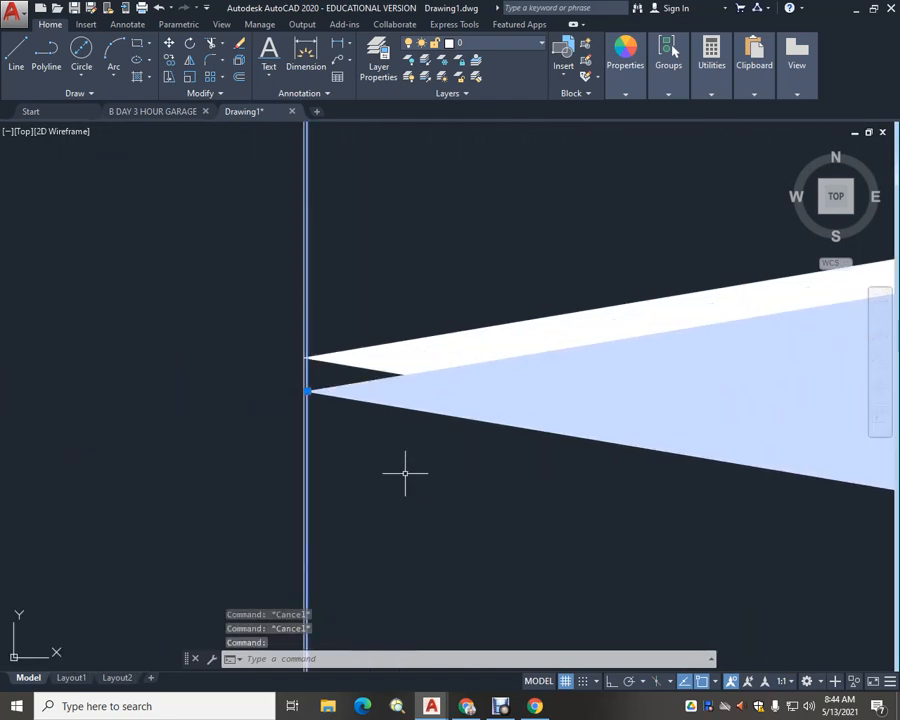
click(307, 387)
click(305, 357)
key(Escape)
Check the alignment of the slot's two horizontal dimensions and the arrow tips of the stem's stacked vertical dimensions
scroll(561, 501, down, 3)
middle_drag(653, 513, 348, 459)
scroll(348, 459, down, 2)
middle_drag(263, 458, 420, 478)
scroll(420, 478, down, 2)
scroll(460, 480, down, 2)
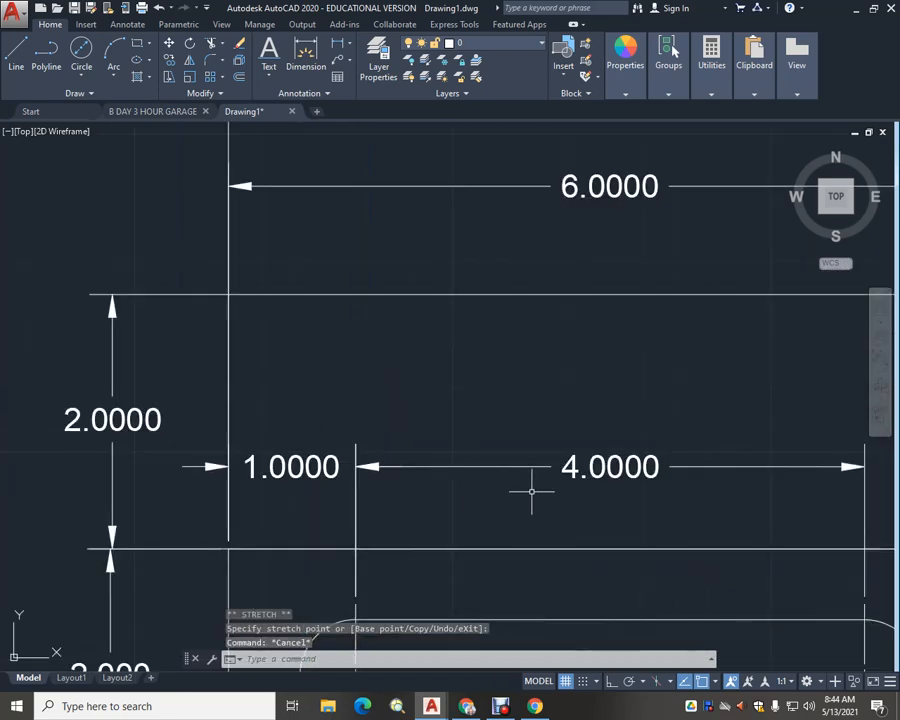
middle_drag(530, 488, 522, 488)
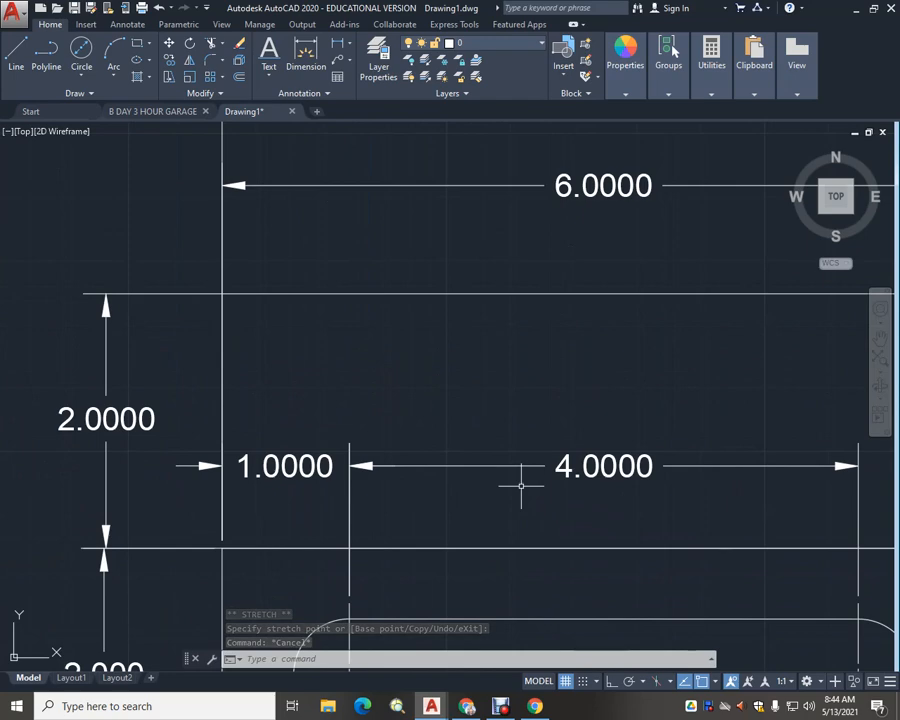
scroll(514, 484, down, 2)
mouse_move(569, 511)
middle_down()
mouse_move(542, 495)
mouse_move(450, 537)
mouse_move(458, 474)
middle_up()
scroll(197, 506, up, 3)
middle_drag(172, 490, 442, 536)
scroll(293, 487, up, 2)
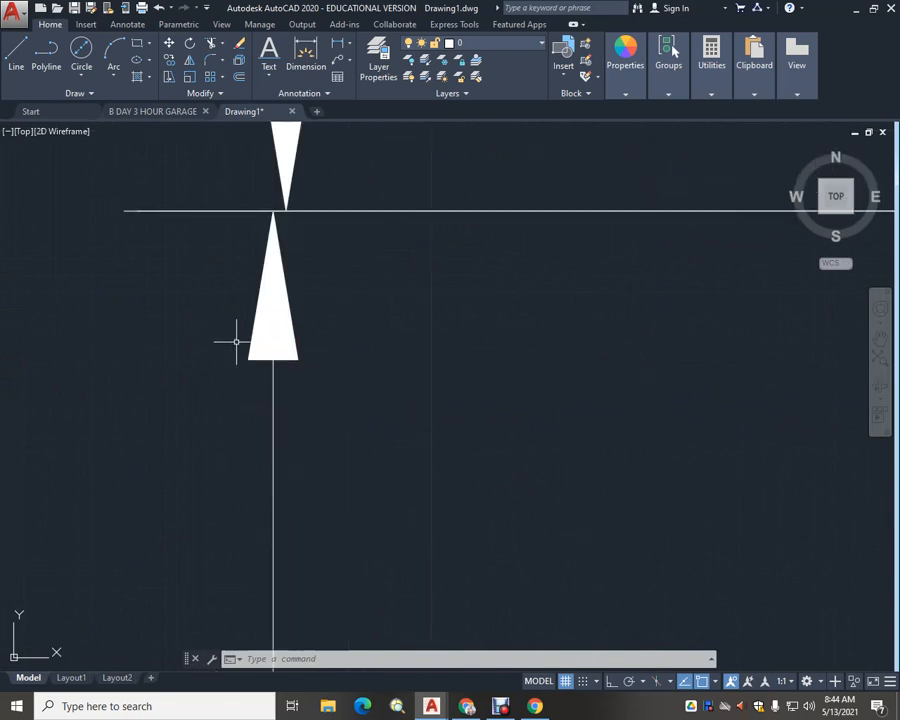
click(273, 344)
middle_drag(358, 374, 406, 536)
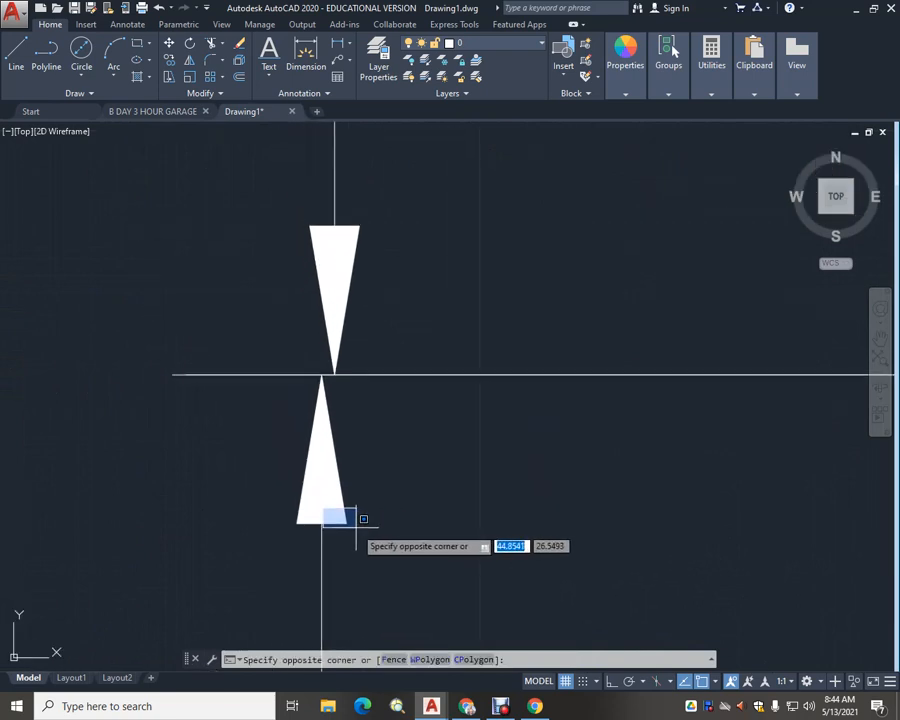
click(326, 491)
click(338, 484)
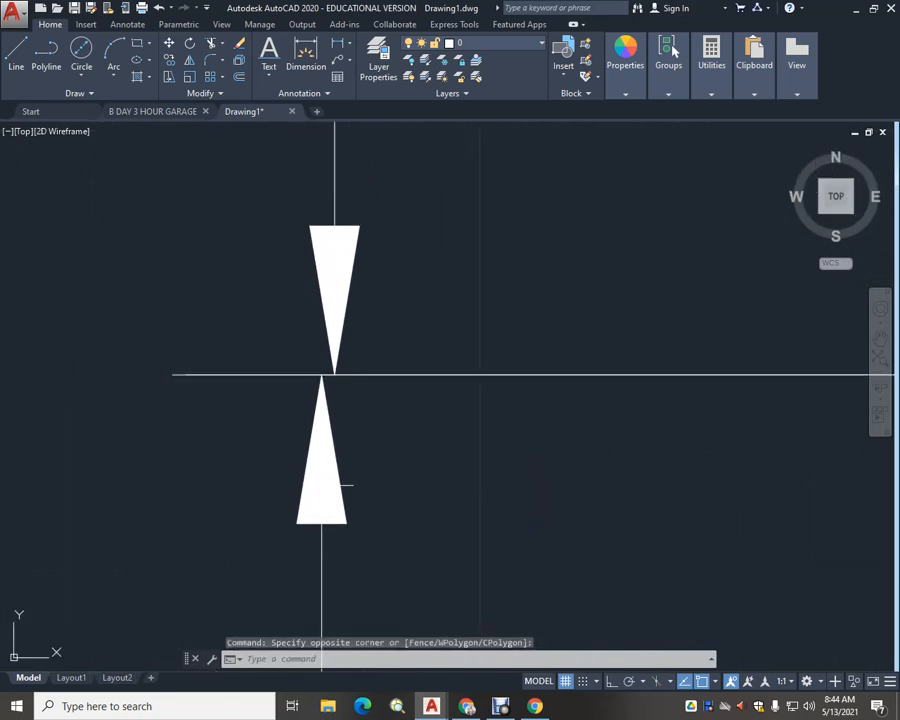
click(329, 474)
click(329, 506)
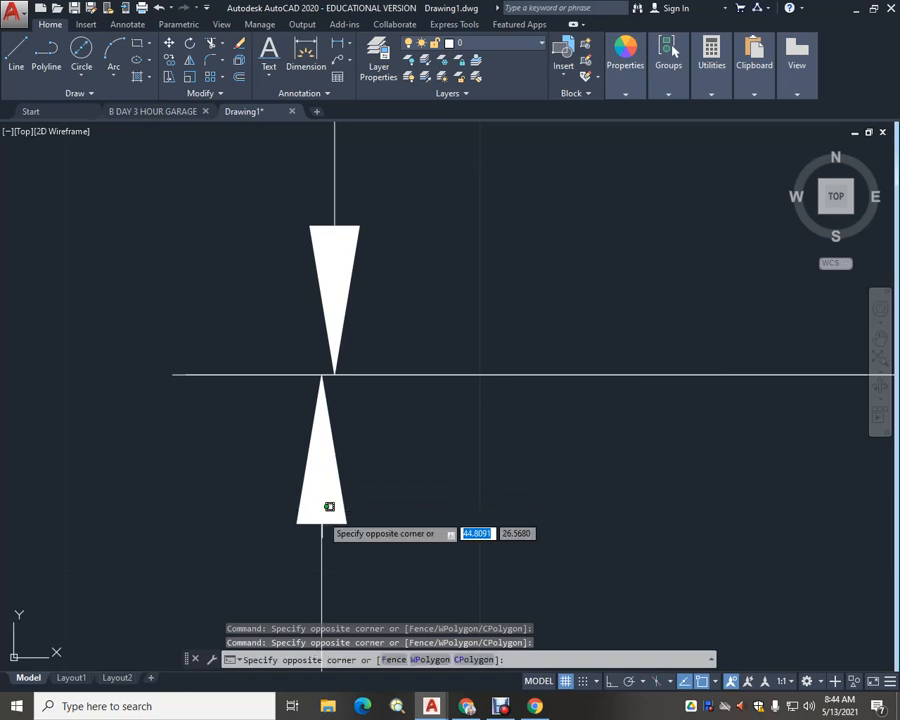
key(Escape)
key(Escape)
click(329, 512)
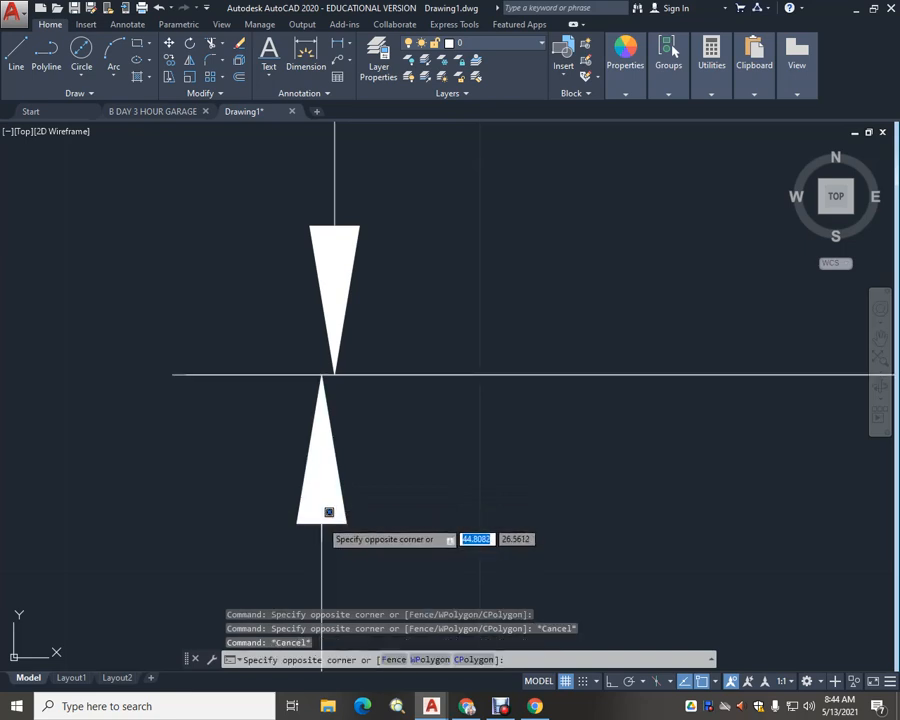
key(Escape)
key(Escape)
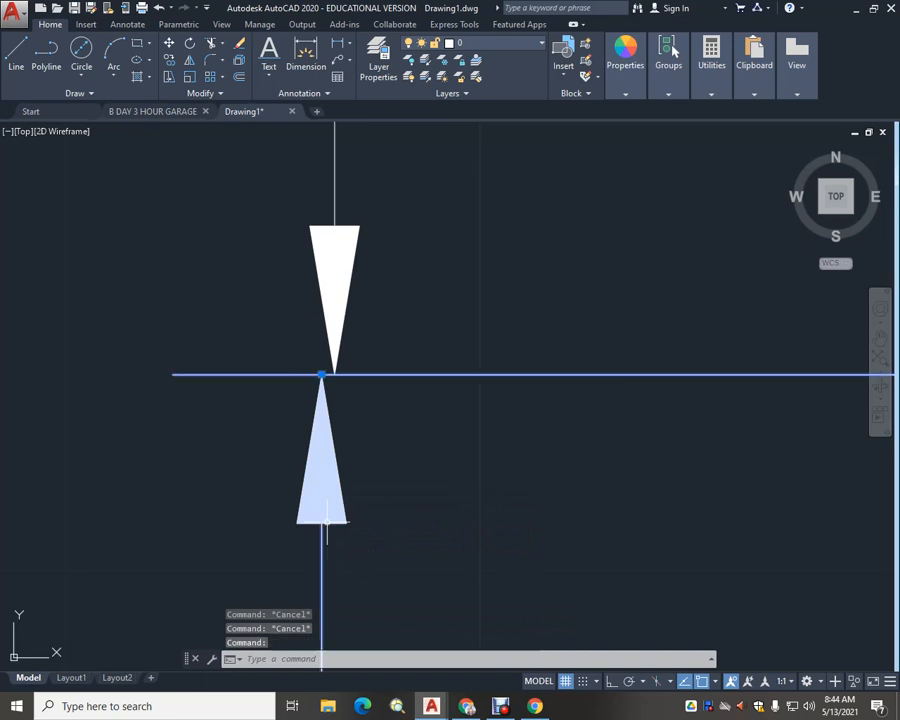
Stretch the stem height's dimension line onto the arrow tip of the vertical dimension above it so both line up exactly
scroll(305, 396, up, 4)
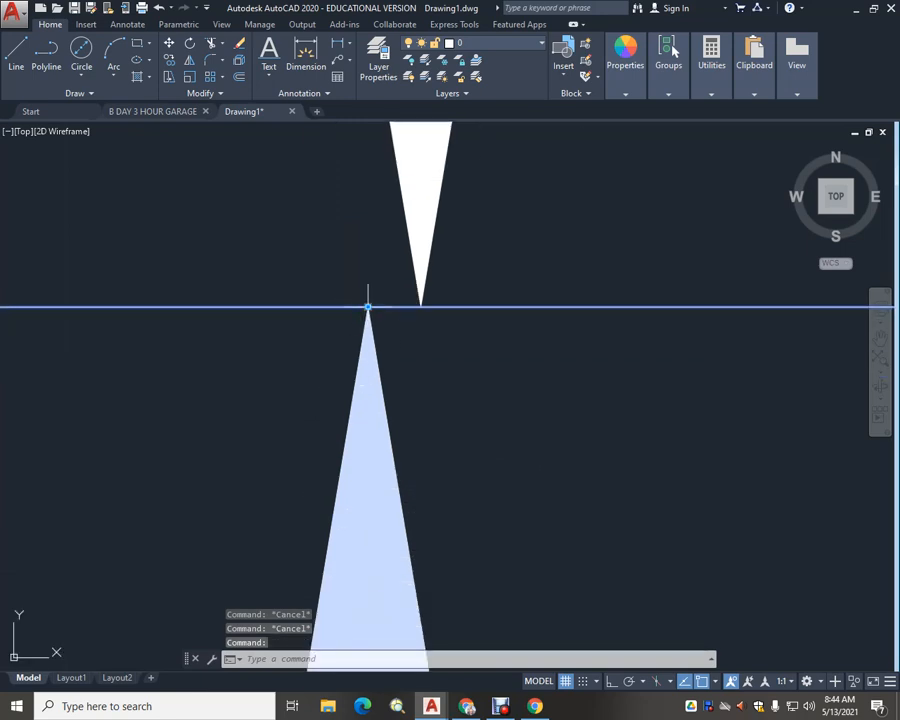
click(367, 307)
click(420, 306)
key(Escape)
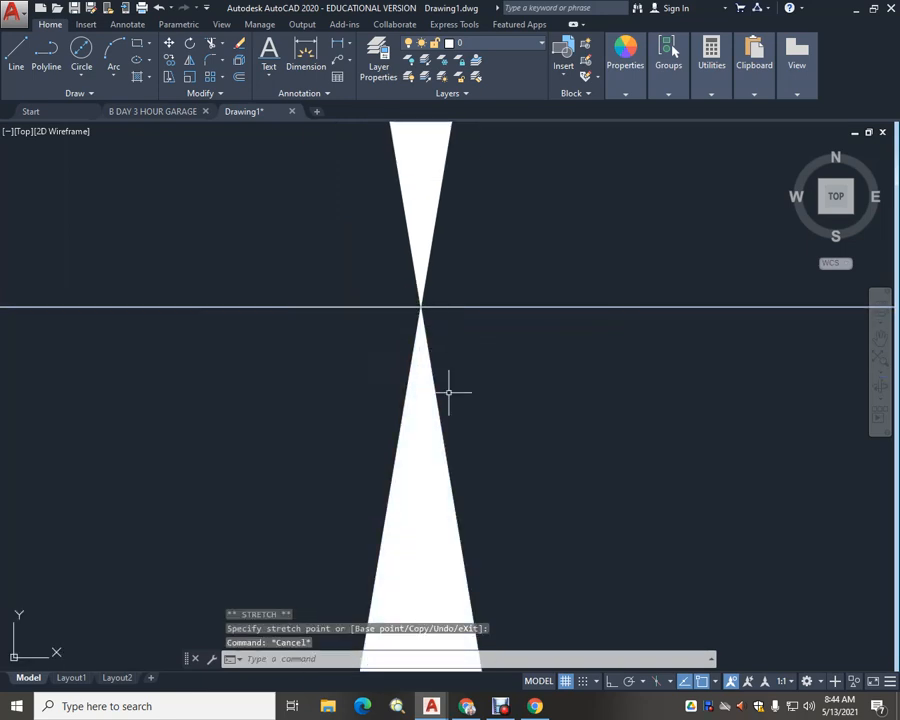
Inspect all dimensions of the part for alignment, including the upper hole's vertical position dimension
scroll(448, 391, down, 10)
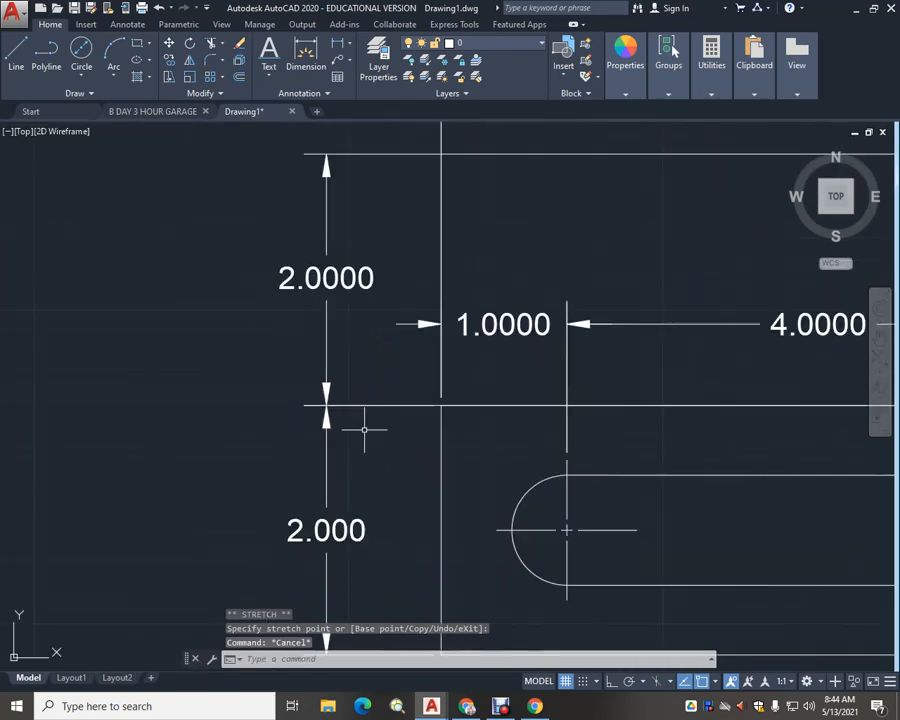
scroll(370, 460, down, 3)
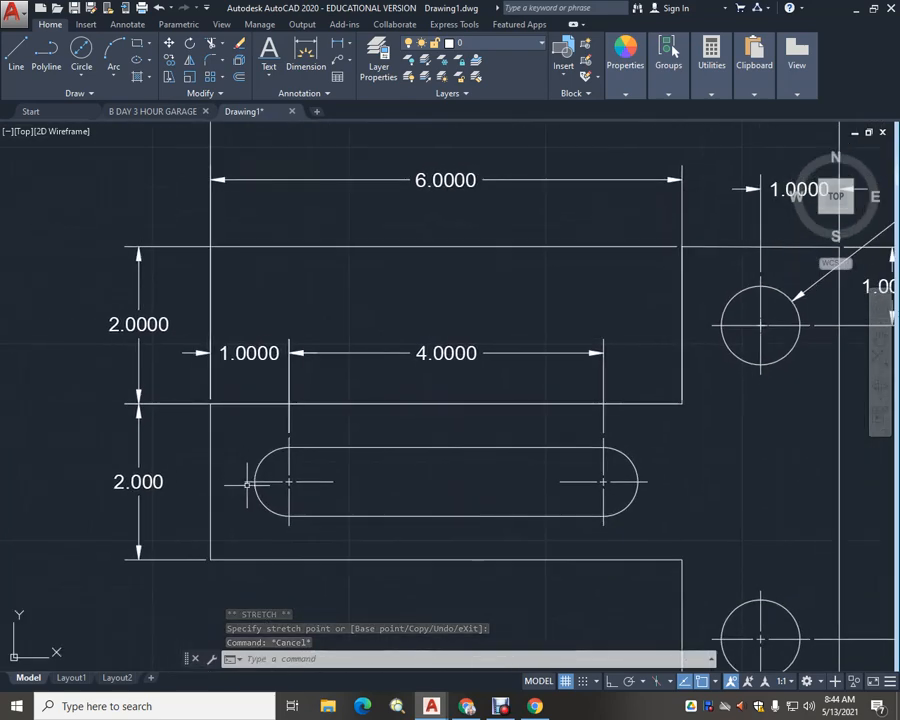
scroll(410, 489, down, 2)
middle_drag(410, 489, 267, 474)
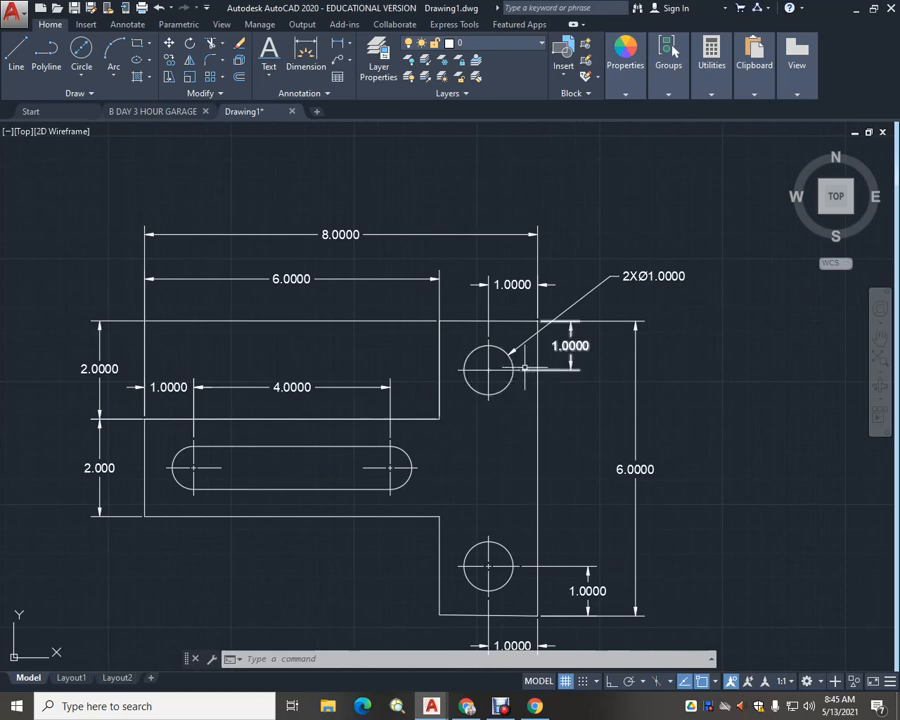
scroll(548, 348, up, 5)
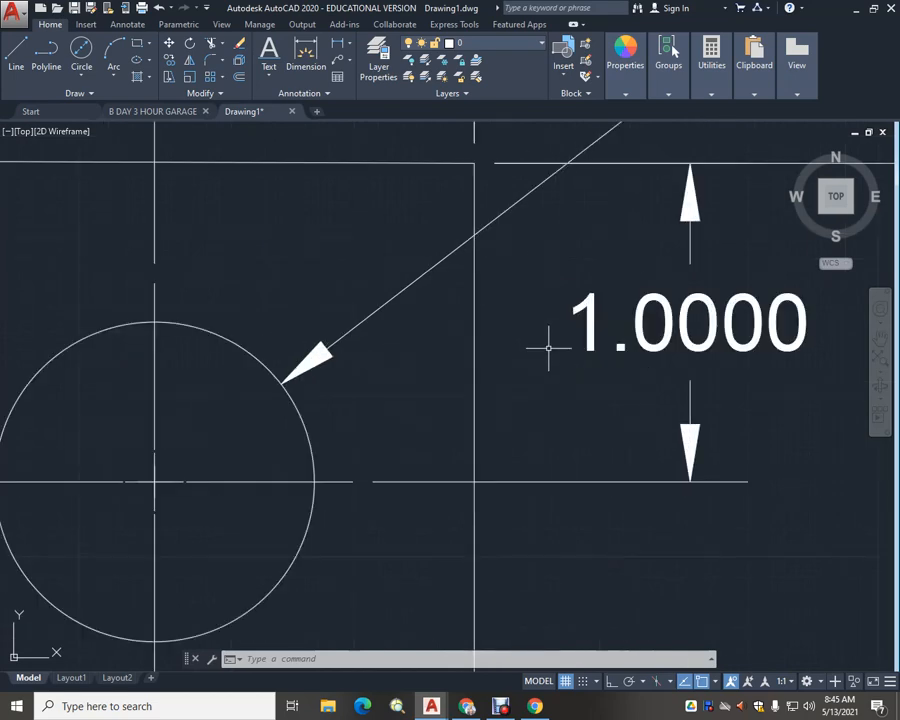
scroll(548, 348, down, 4)
scroll(545, 371, down, 2)
middle_drag(494, 476, 537, 423)
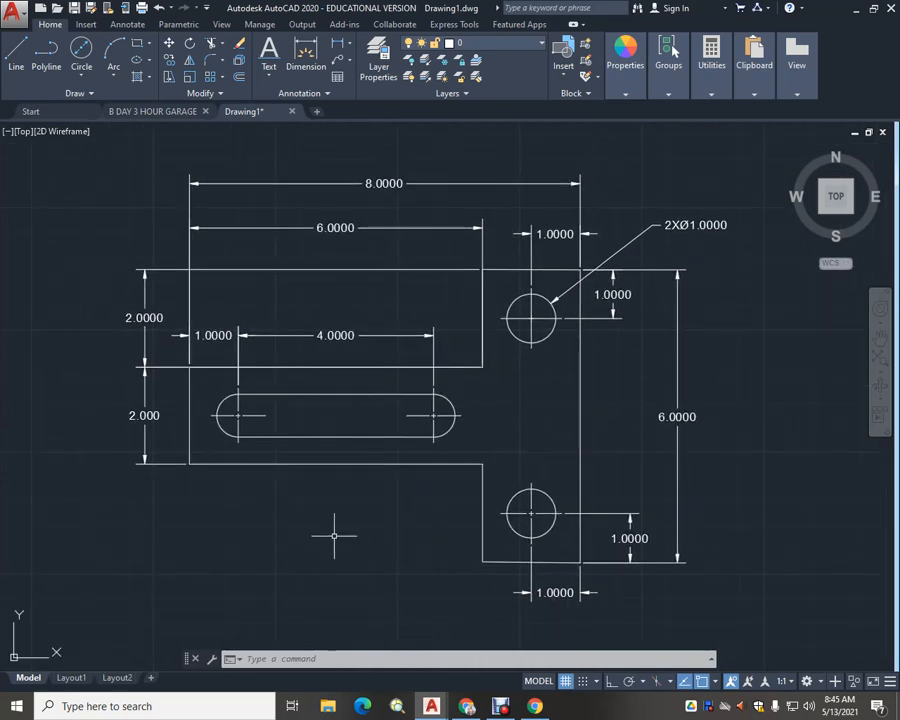
middle_drag(625, 439, 524, 464)
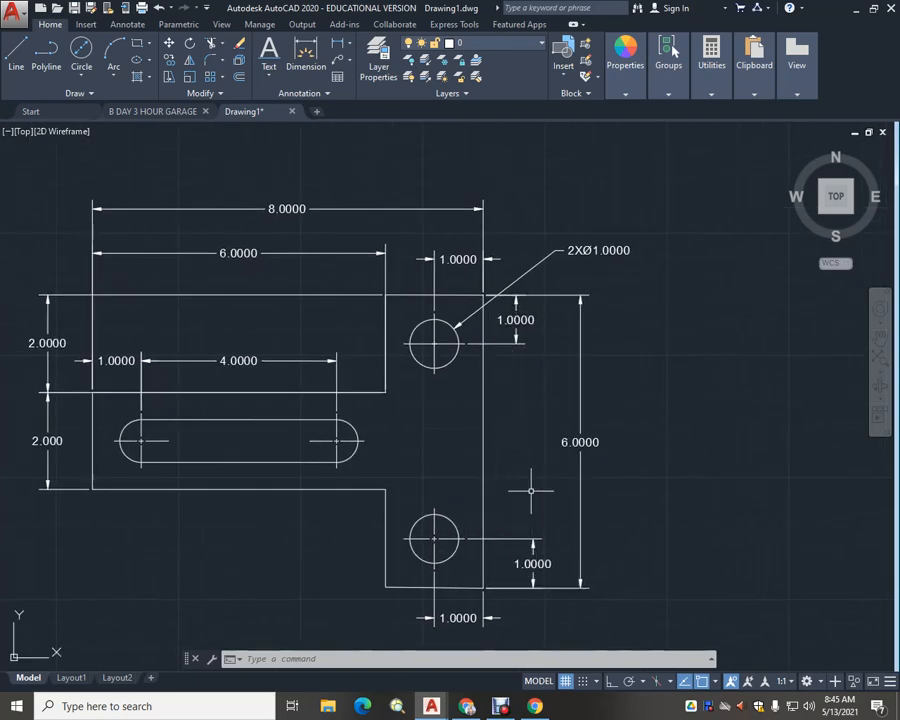
Move the upper hole's vertical position dimension outward, roughly in line with the lower hole's vertical position dimension
scroll(530, 384, up, 4)
scroll(500, 342, down, 3)
middle_drag(500, 342, 479, 282)
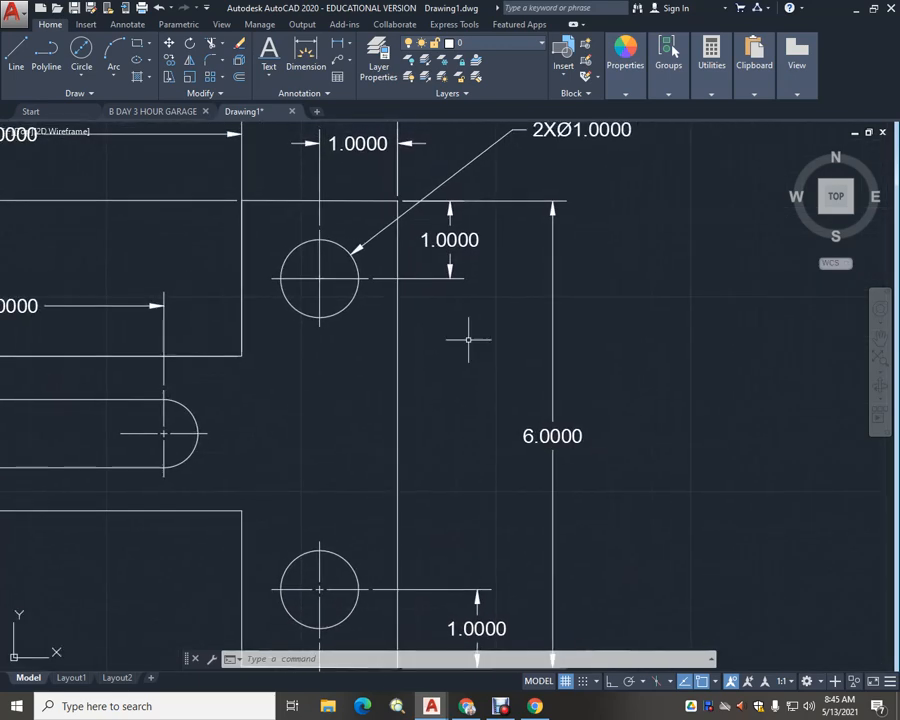
click(450, 240)
click(450, 240)
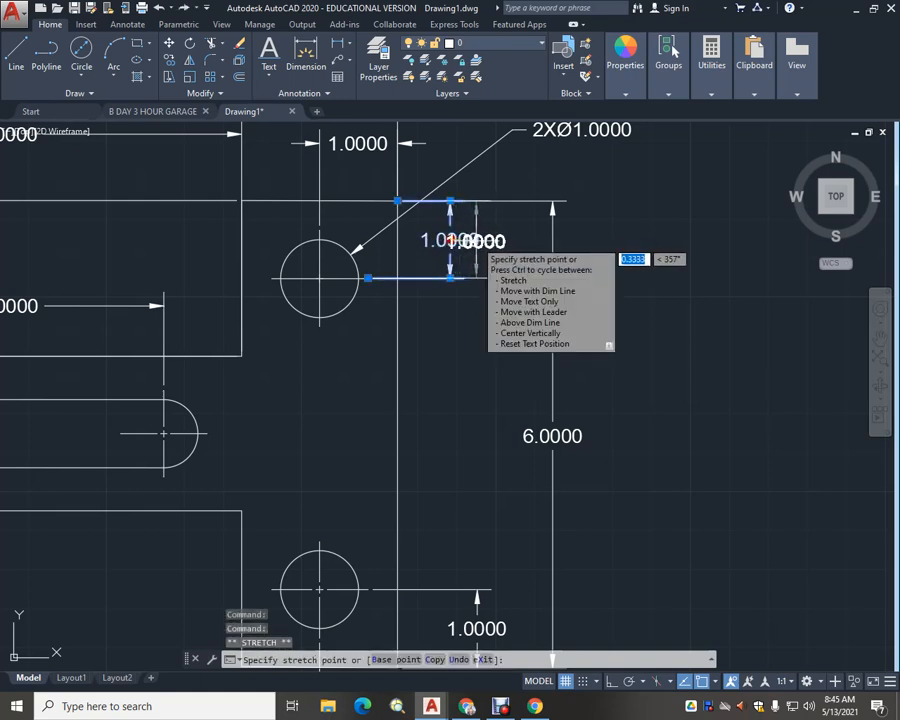
click(475, 242)
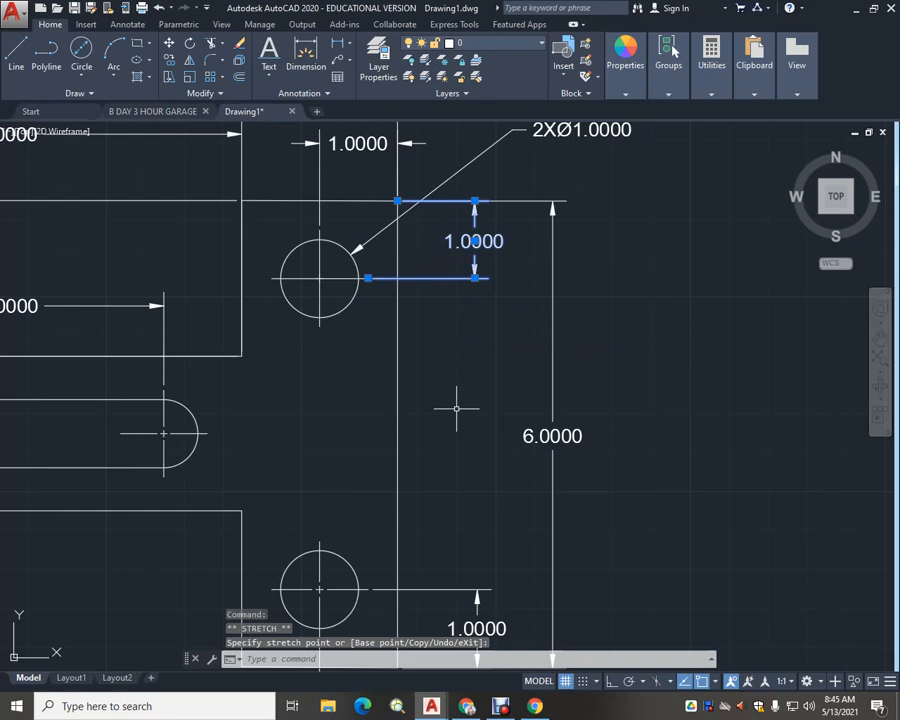
key(Escape)
key(Escape)
Review the dimensioned part as a whole and compare it with the neighboring framed drawings
scroll(456, 406, down, 4)
middle_drag(450, 406, 457, 393)
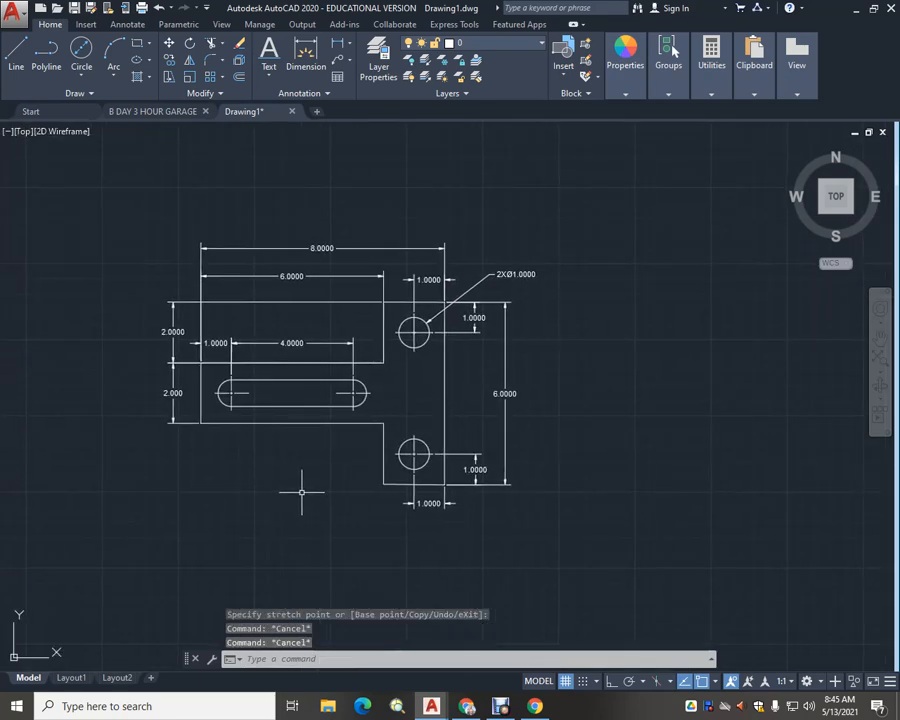
middle_drag(322, 461, 342, 519)
scroll(323, 473, up, 2)
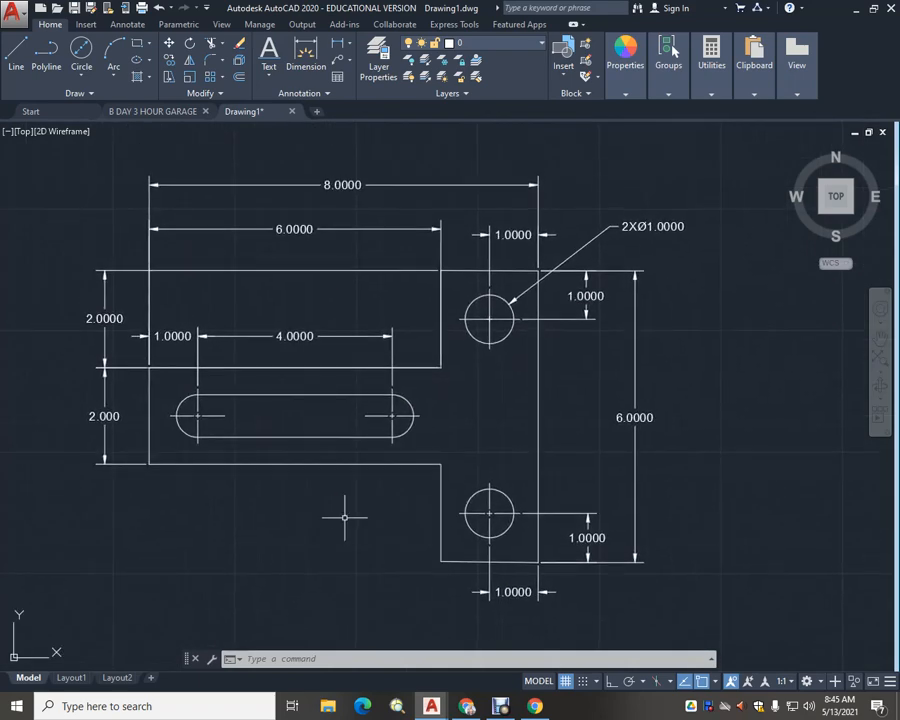
scroll(343, 517, down, 5)
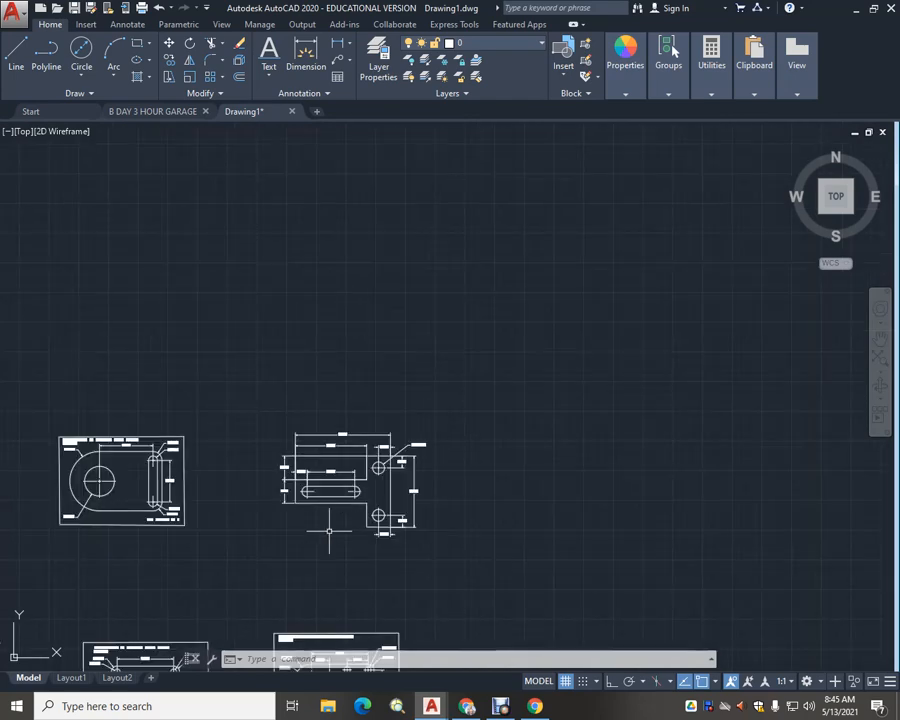
mouse_move(333, 532)
middle_down()
mouse_move(363, 515)
mouse_move(342, 405)
middle_up()
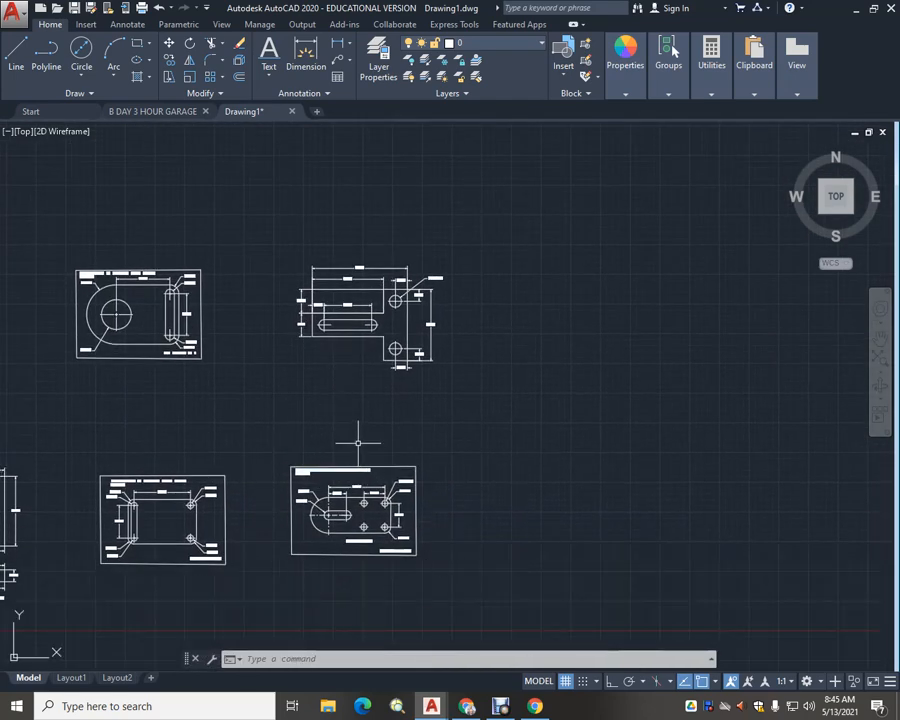
scroll(358, 442, up, 3)
middle_drag(360, 434, 367, 418)
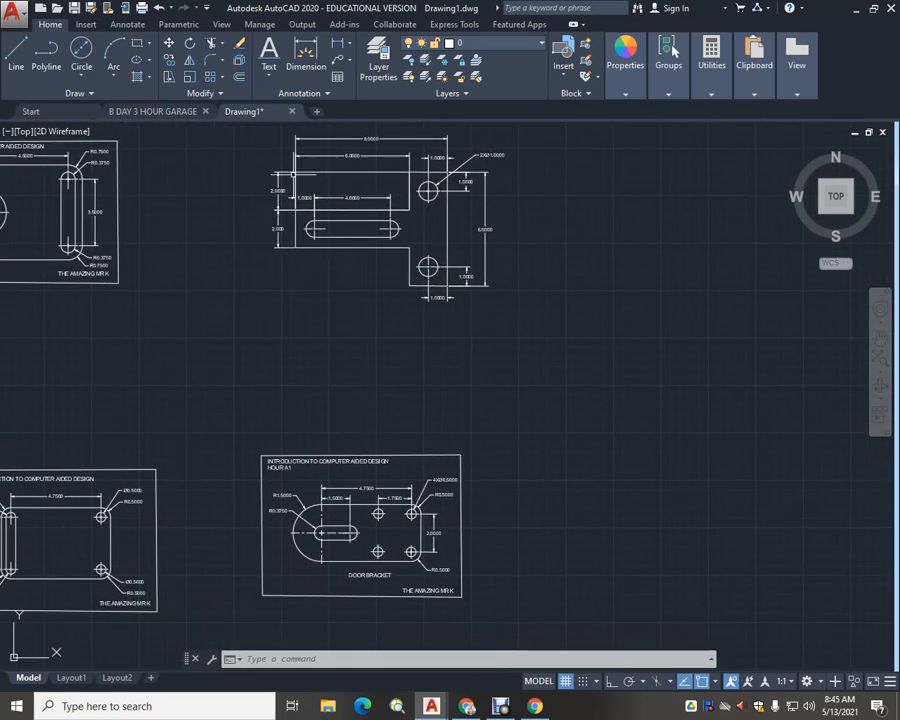
text(co)
key(Return)
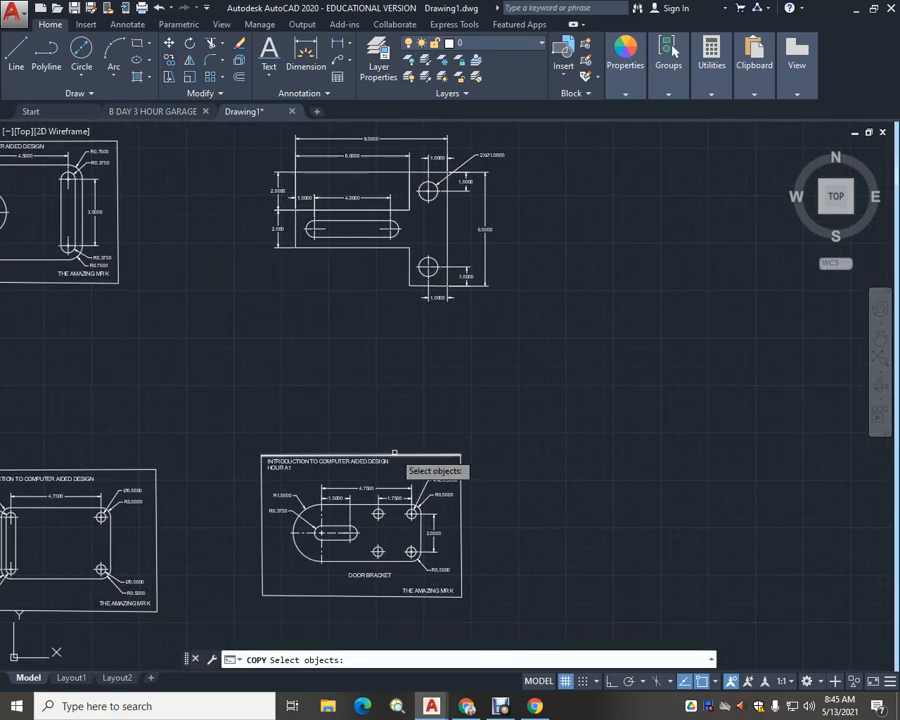
click(394, 455)
click(462, 540)
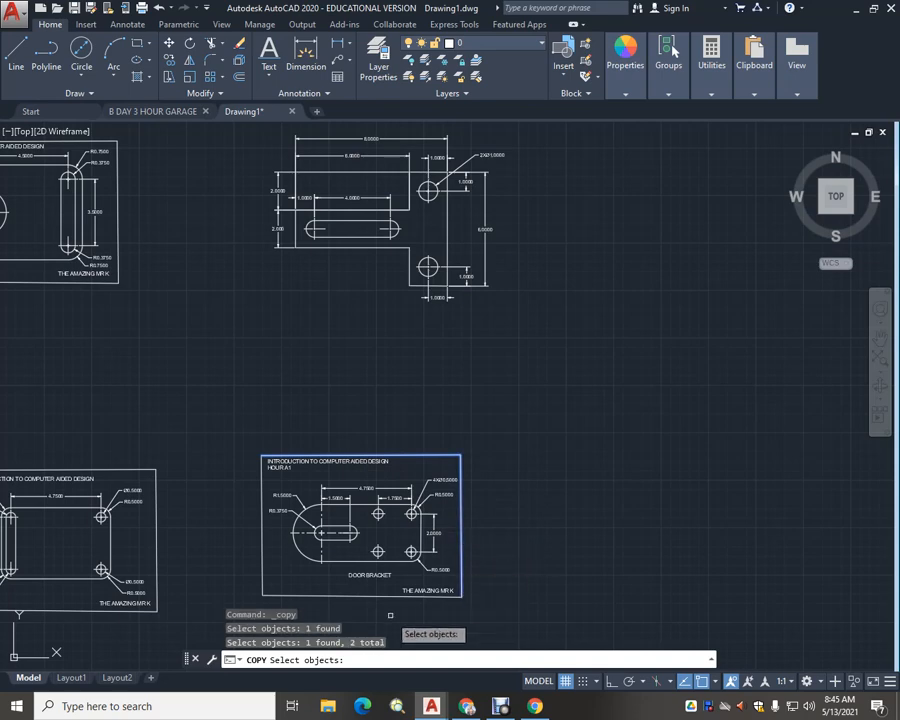
click(362, 596)
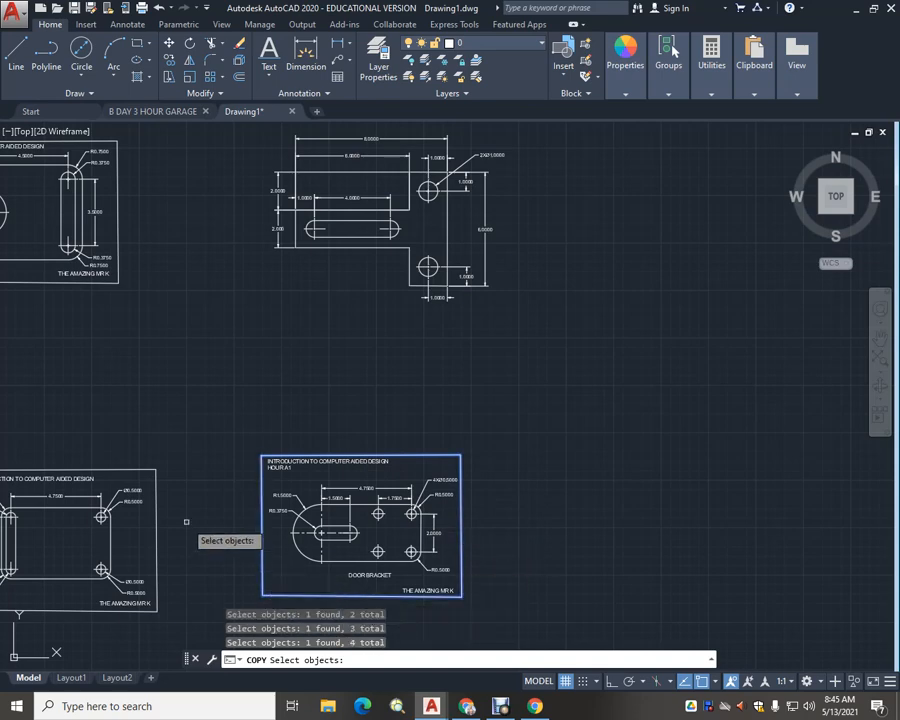
scroll(191, 509, up, 2)
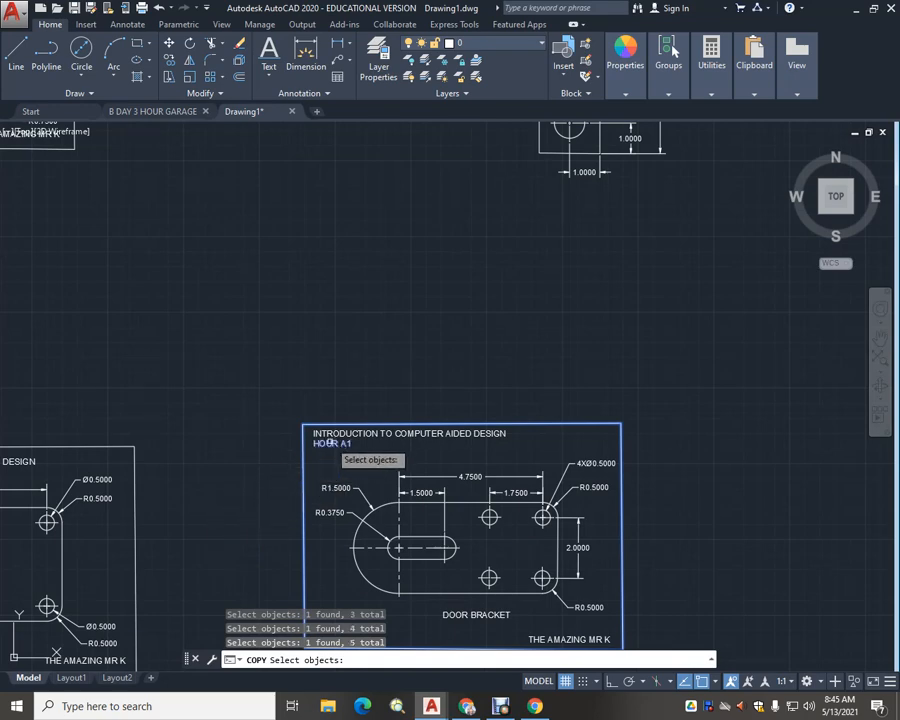
middle_drag(468, 559, 358, 475)
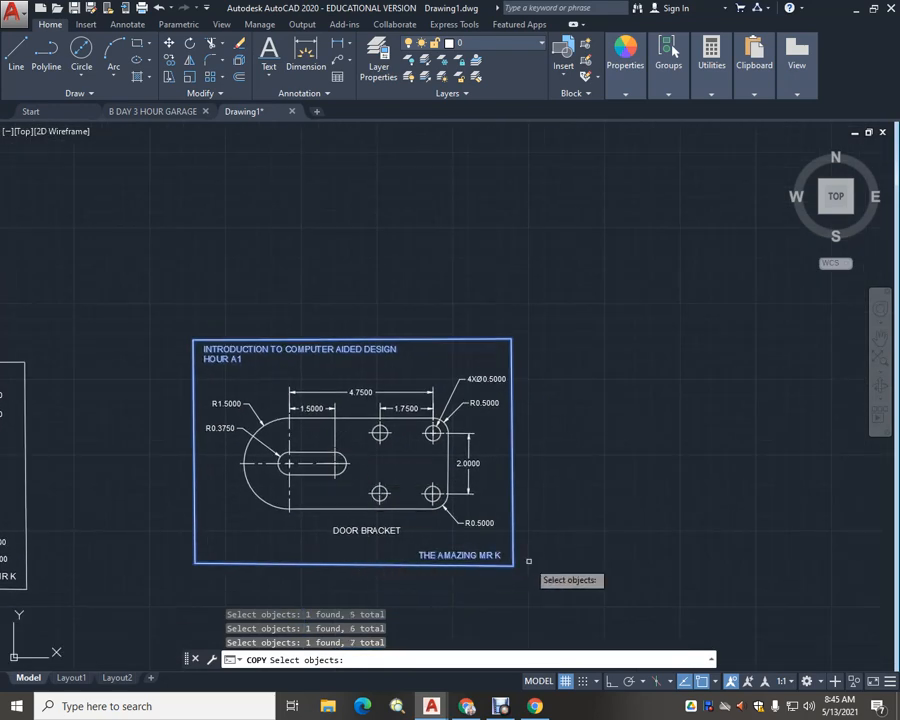
key(Return)
scroll(569, 510, down, 4)
middle_drag(412, 454, 412, 488)
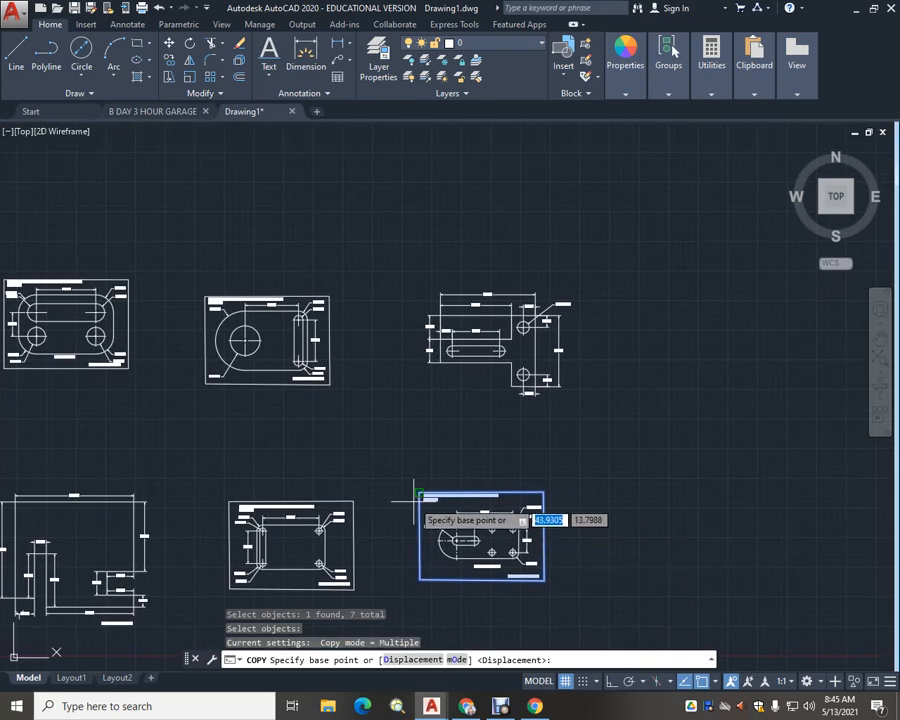
click(419, 493)
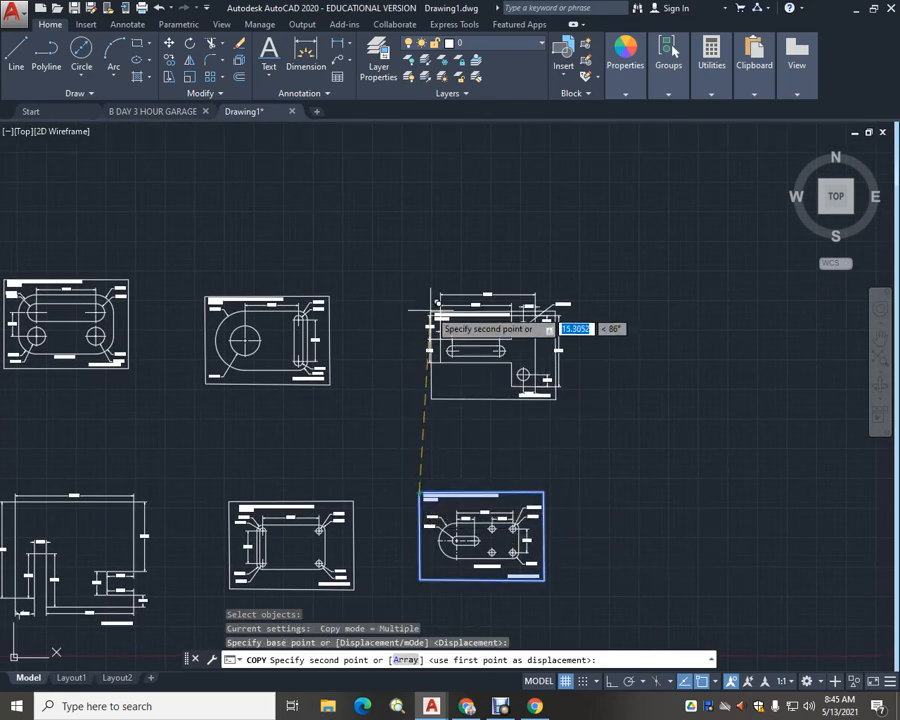
scroll(433, 291, up, 4)
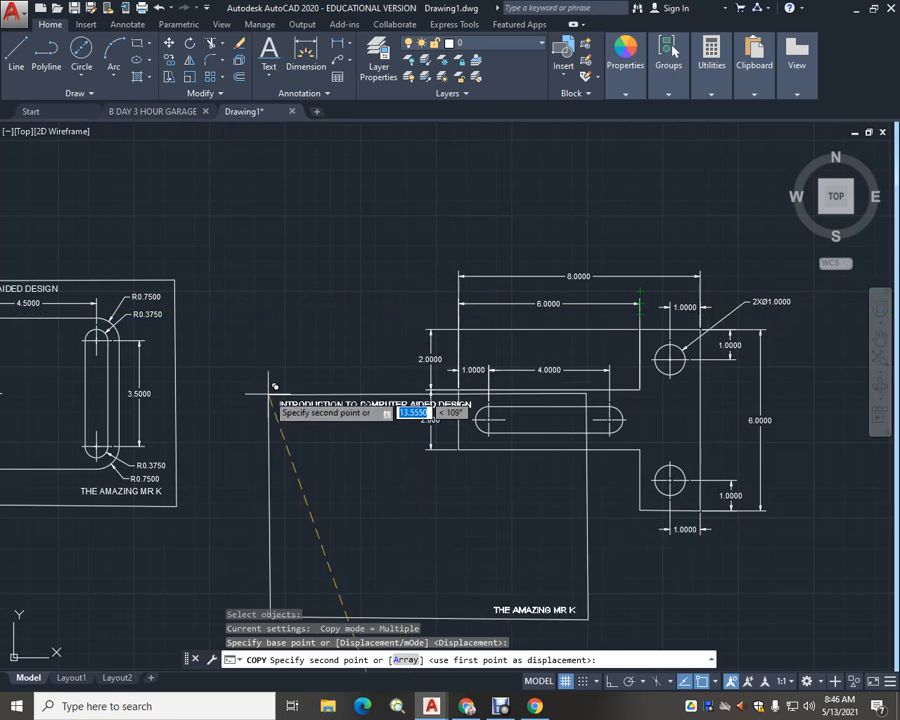
key(Escape)
Copy the INTRODUCTION TO COMPUTER AIDED DESIGN and HOUR A1 text lines from the neighboring framed drawing
scroll(287, 433, down, 2)
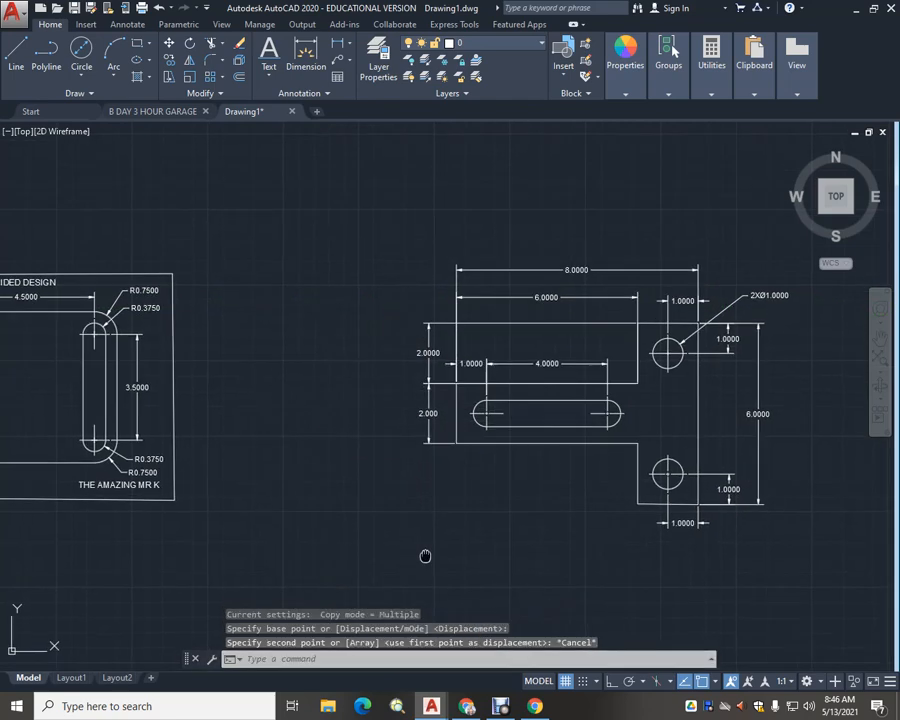
middle_drag(286, 445, 562, 562)
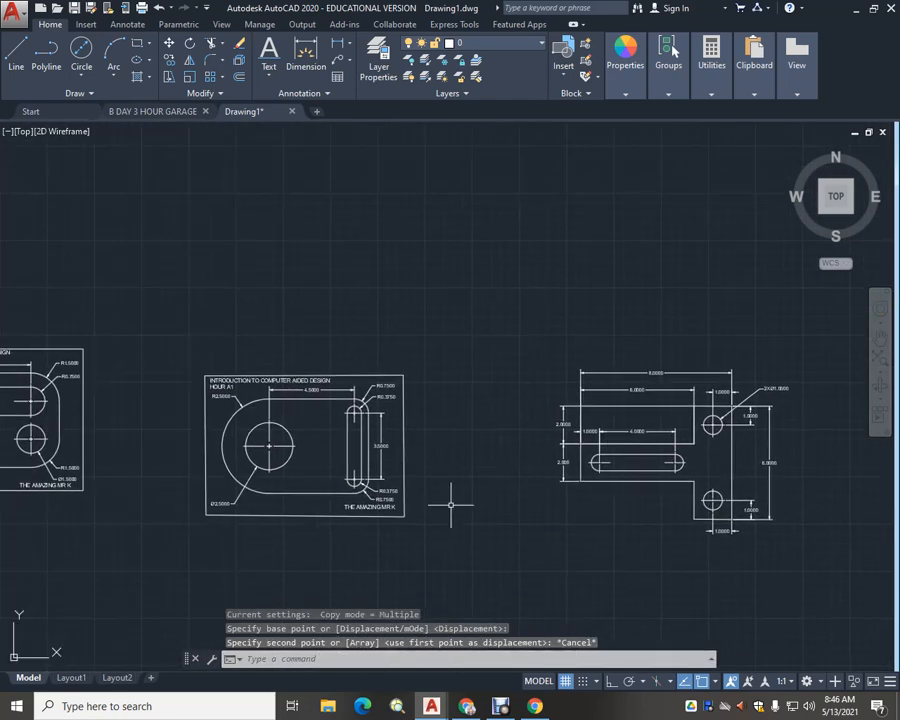
scroll(450, 506, up, 2)
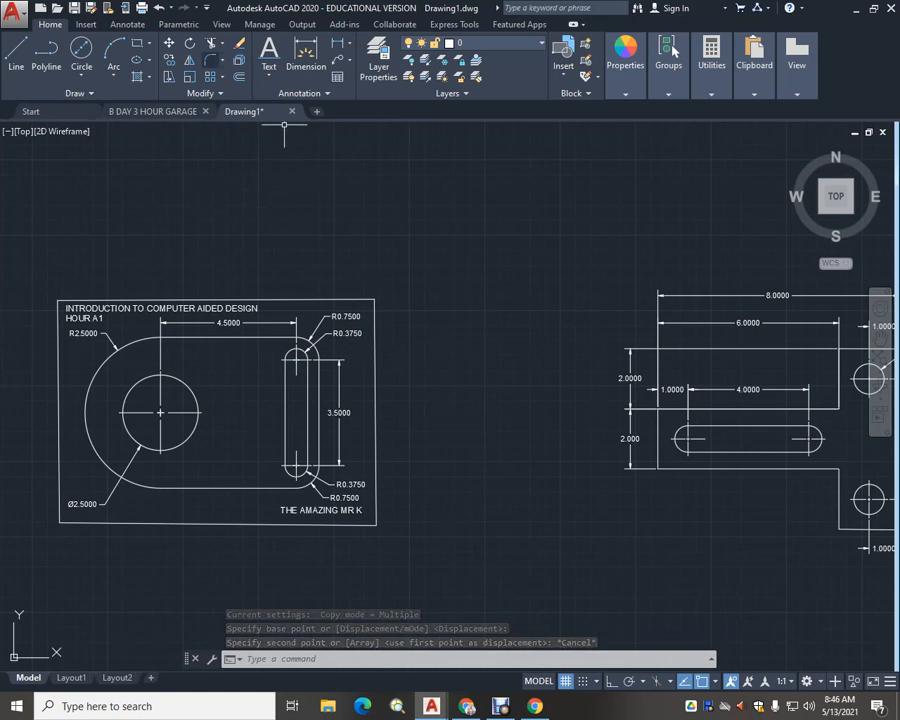
key(Return)
click(90, 312)
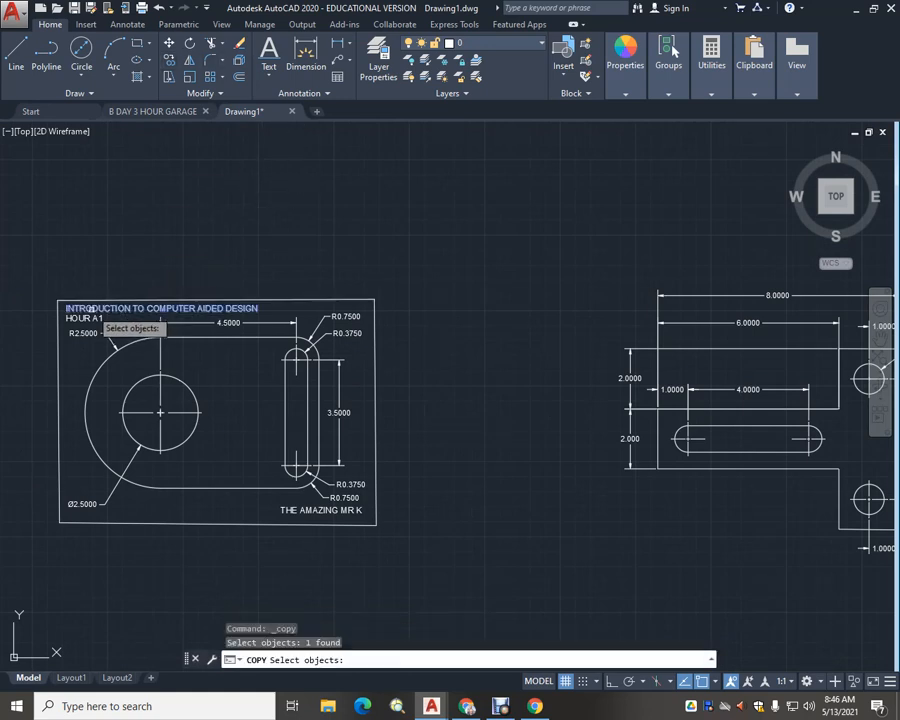
click(85, 318)
key(Return)
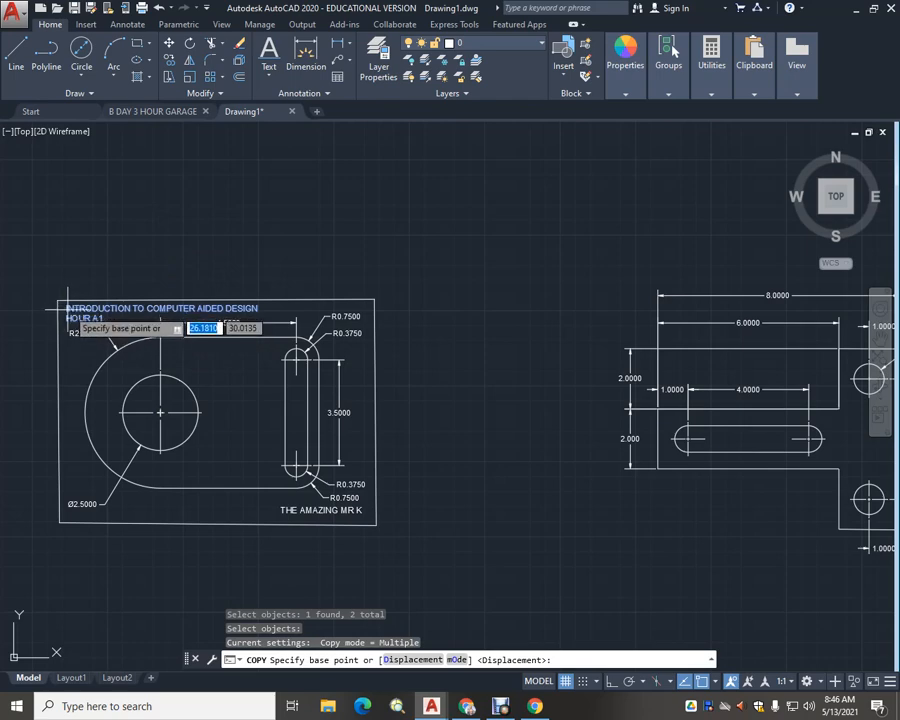
scroll(81, 312, up, 5)
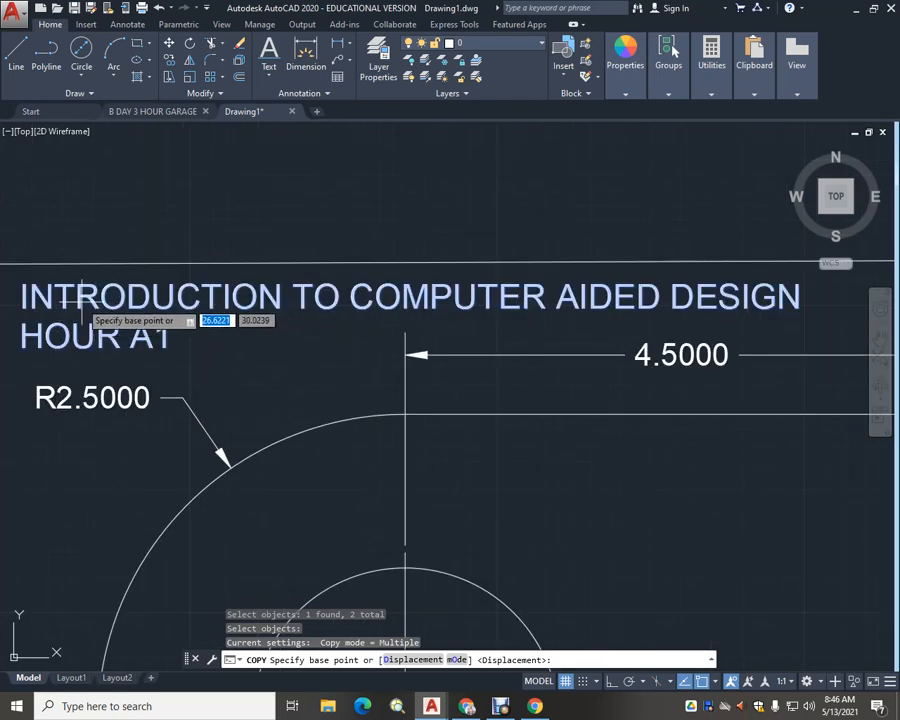
Copy the two-line course title from the bordered drawing to just above the dimensioned plate with two holes
click(65, 310)
scroll(278, 345, down, 5)
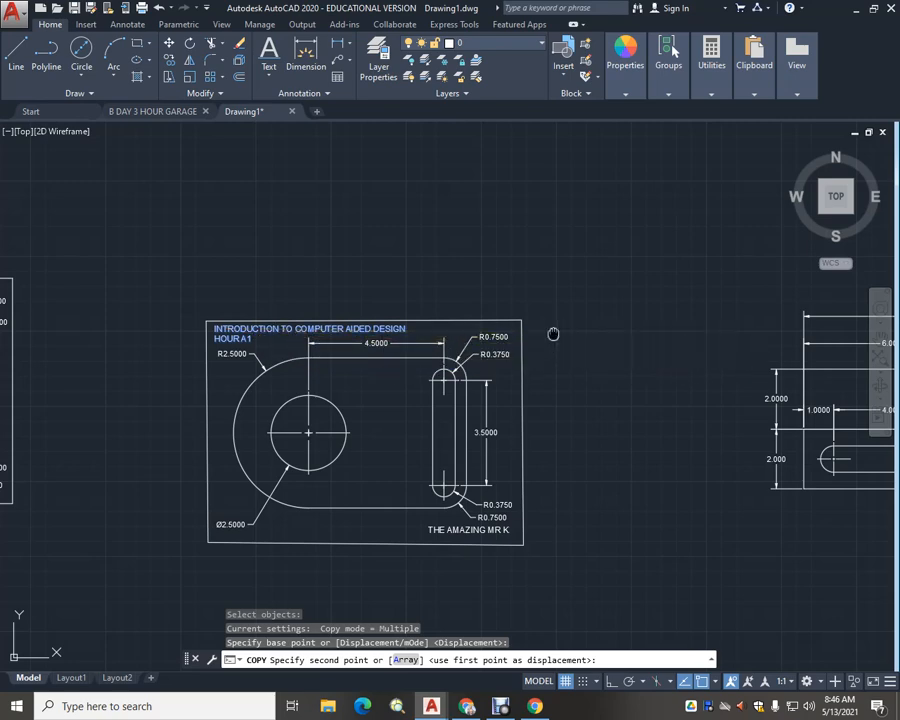
middle_drag(556, 322, 214, 360)
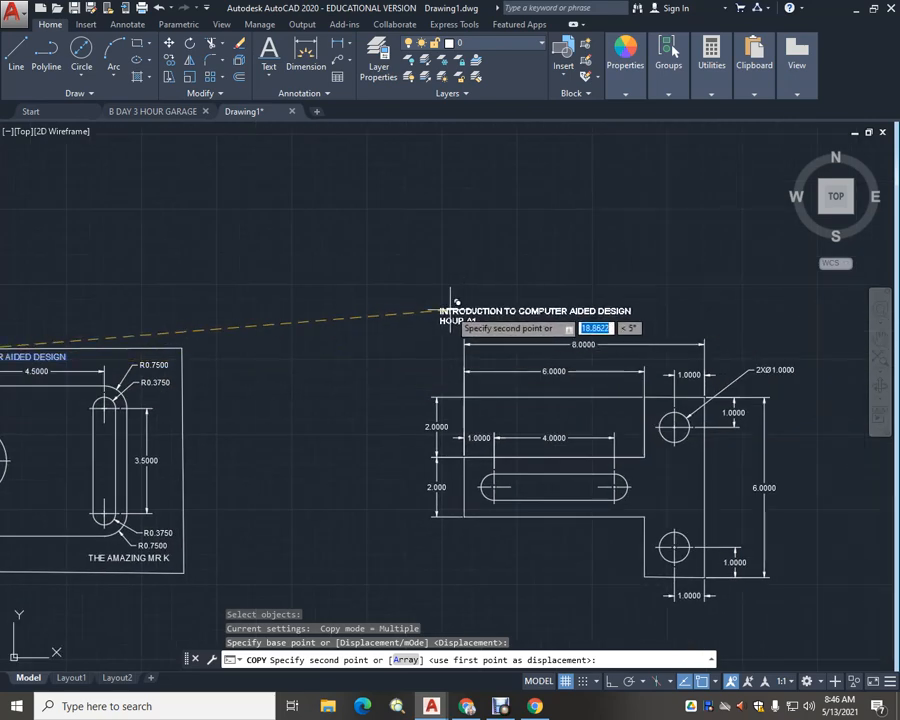
click(446, 300)
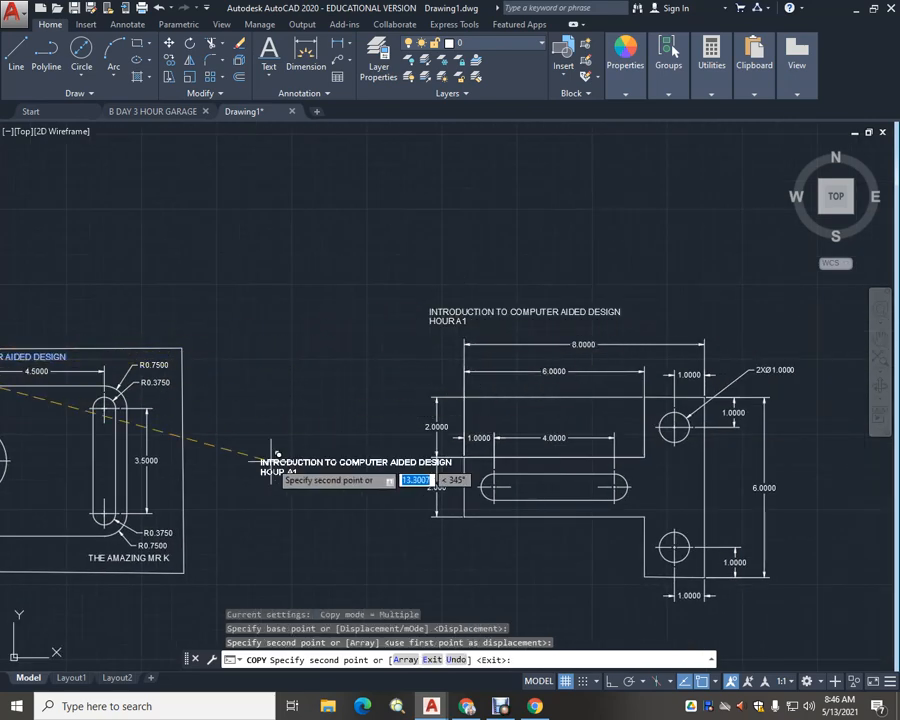
key(Escape)
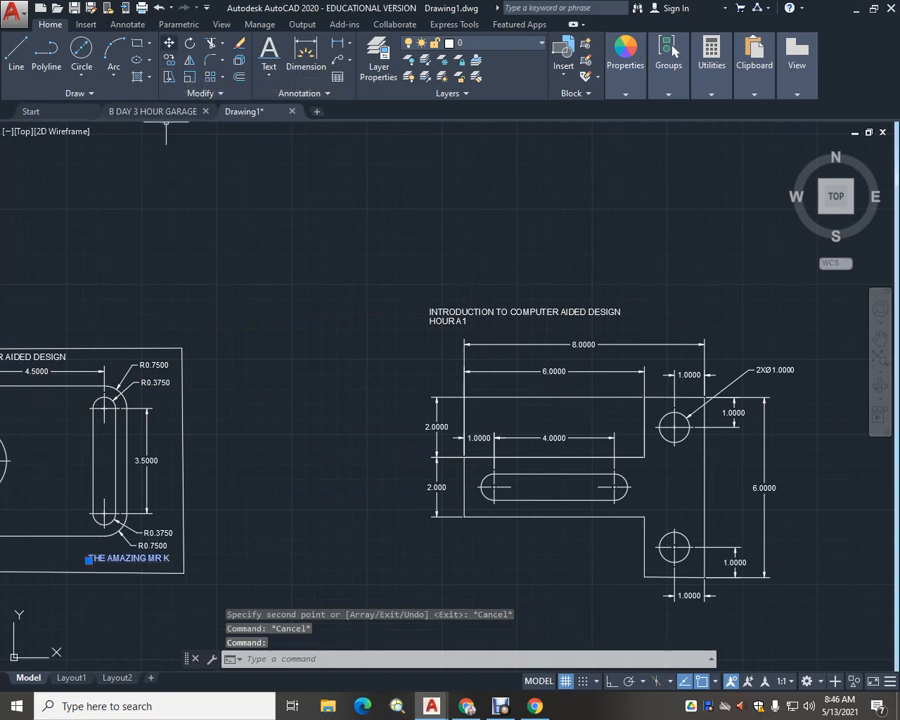
Copy the author name label from the bordered drawing to below the plate's lower 1.0000 width dimension
click(169, 60)
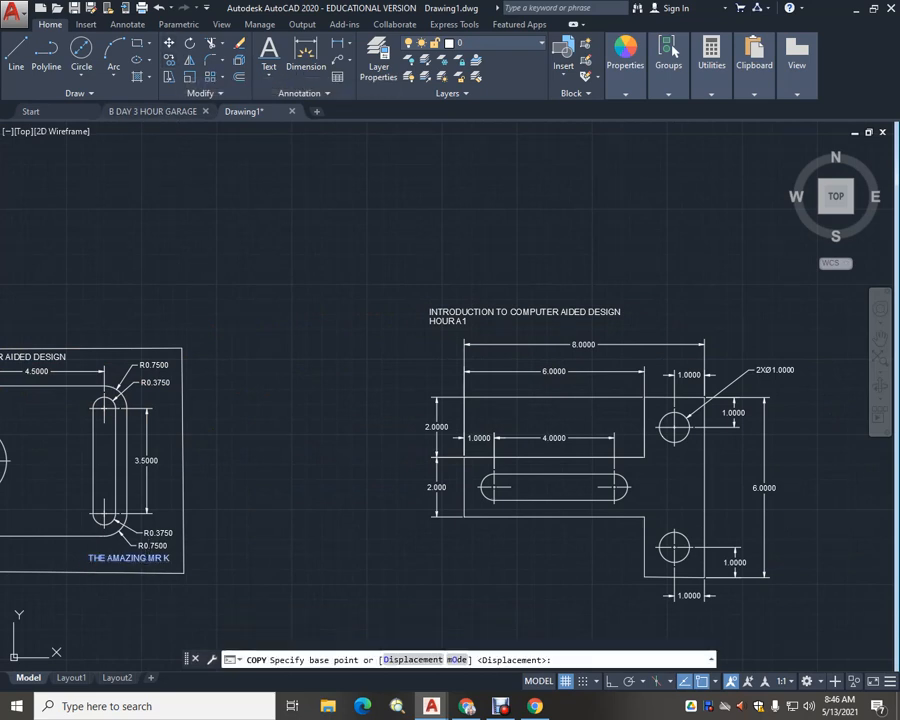
click(108, 561)
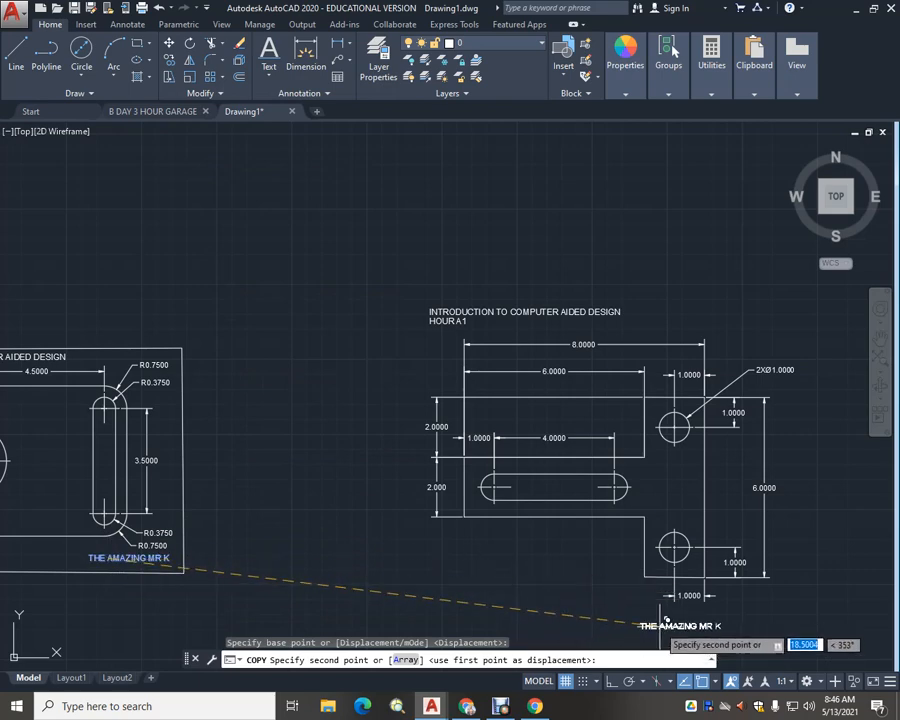
click(660, 617)
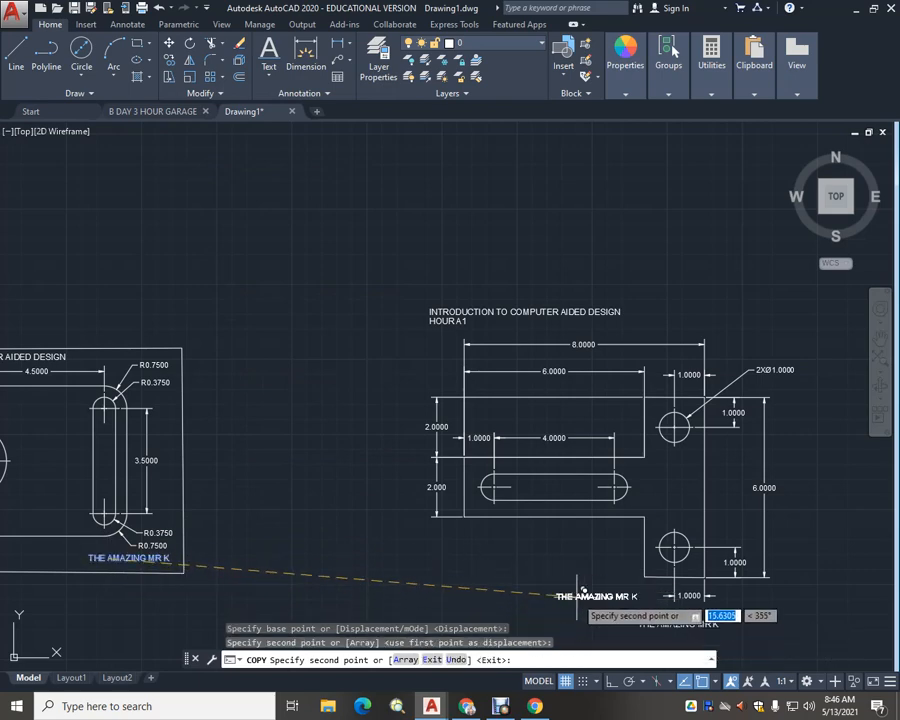
key(Escape)
Move the horizontal 6.0000 dimension down, closer to the plate's upper edge
scroll(640, 560, up, 2)
middle_drag(523, 566, 272, 558)
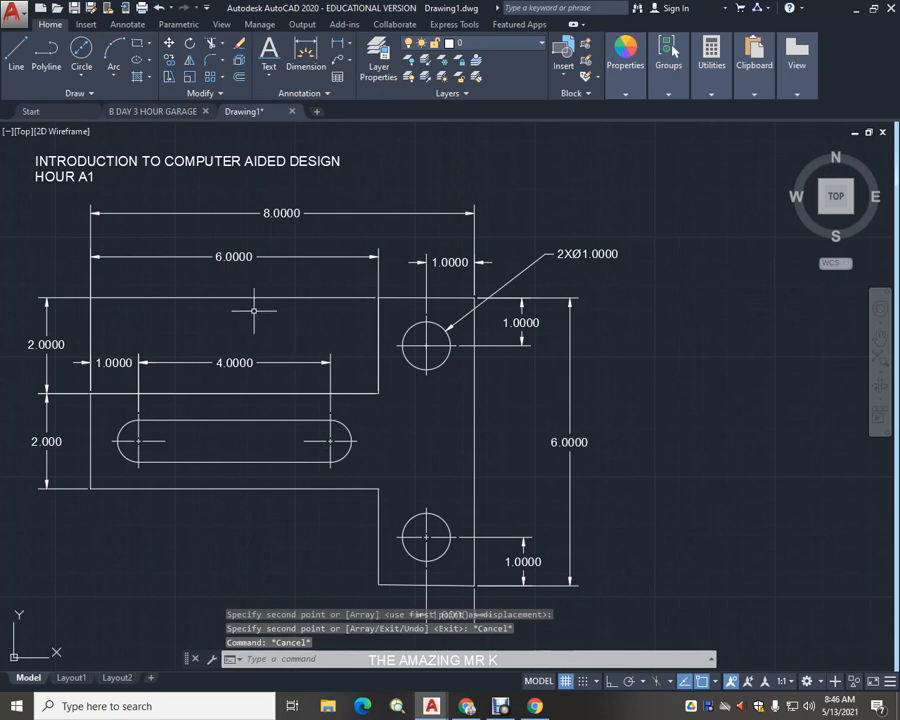
middle_drag(256, 313, 290, 318)
click(262, 262)
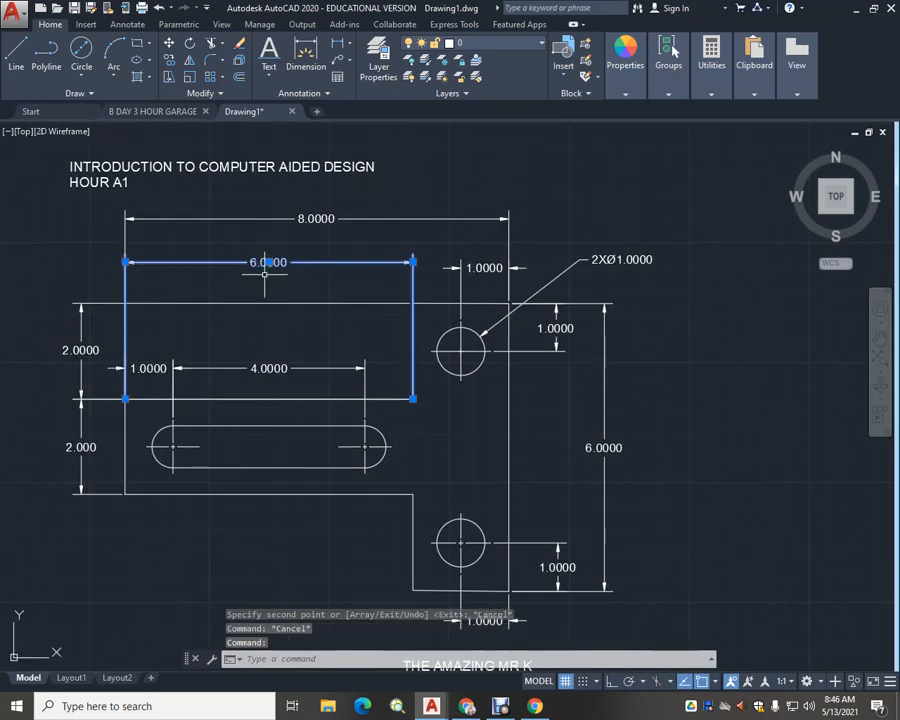
click(268, 263)
click(257, 281)
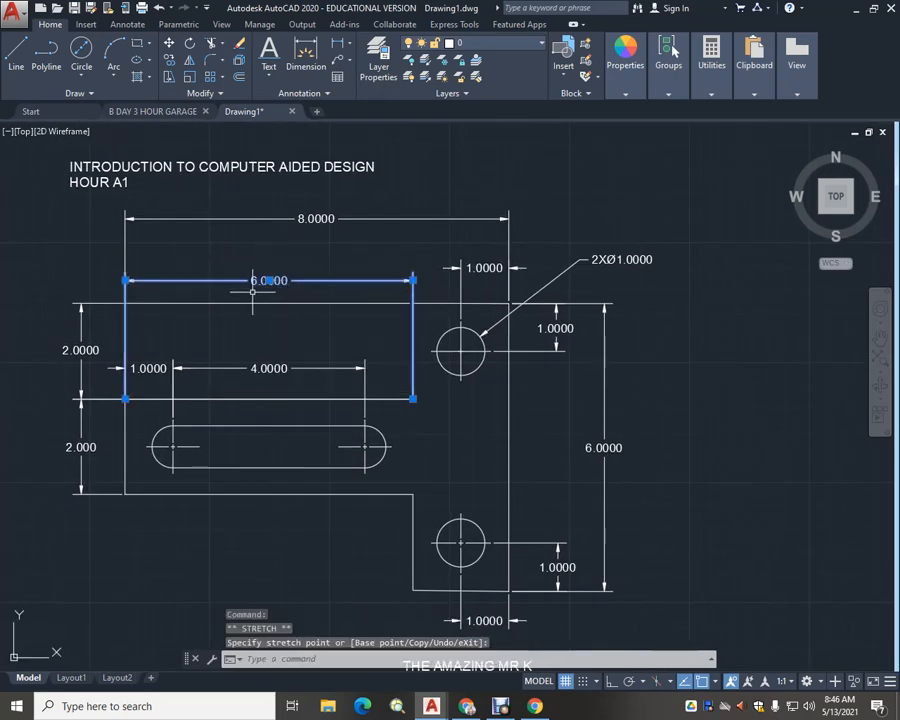
key(Escape)
Move the overall 8.0000 width dimension down, closer to the 6.0000 dimension line
scroll(145, 293, up, 2)
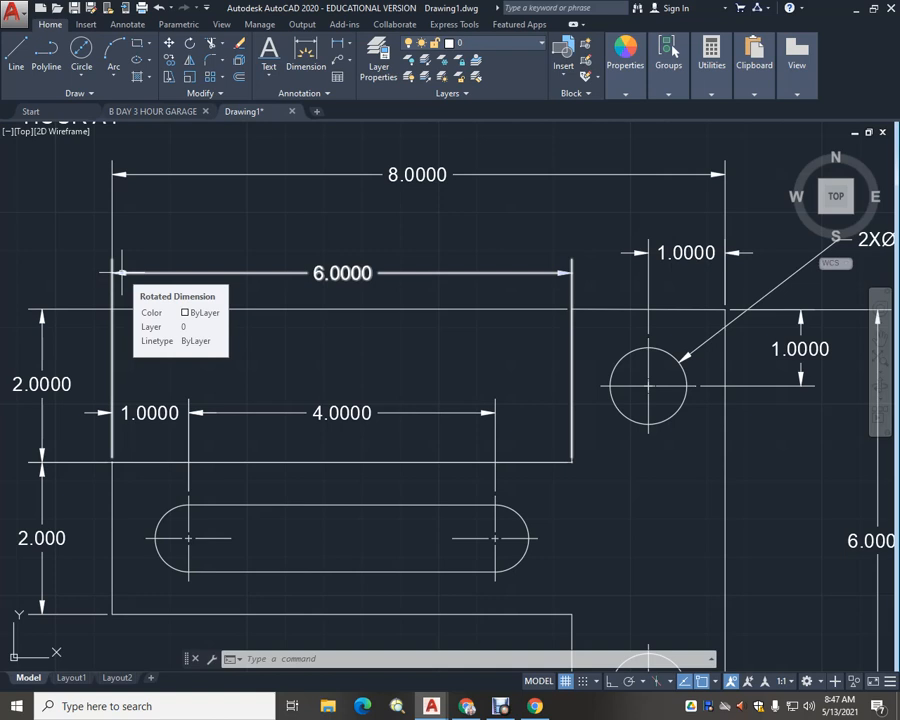
click(427, 176)
click(417, 175)
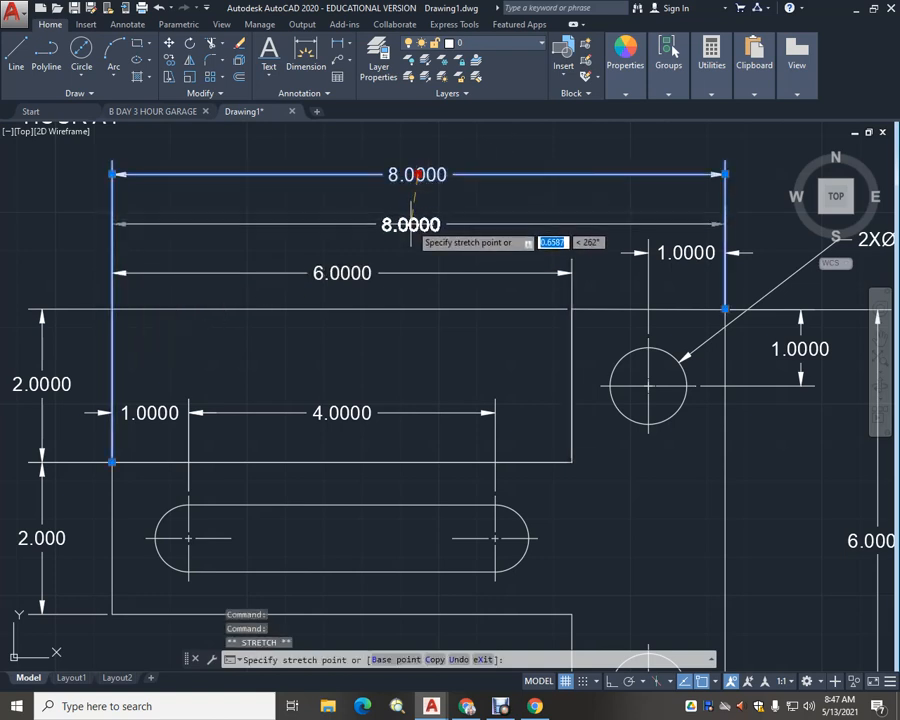
click(410, 226)
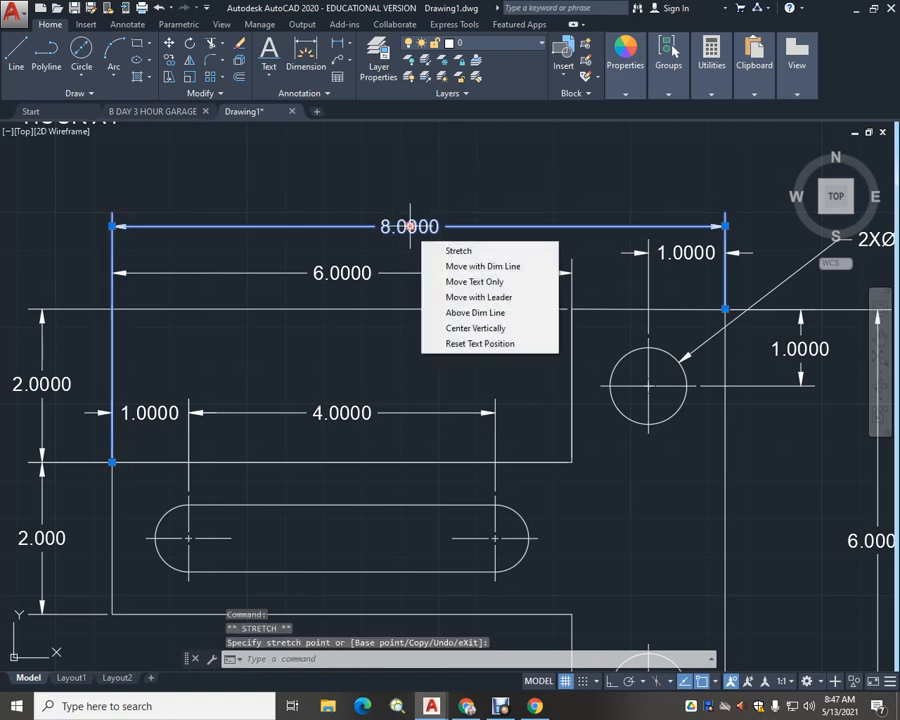
key(Escape)
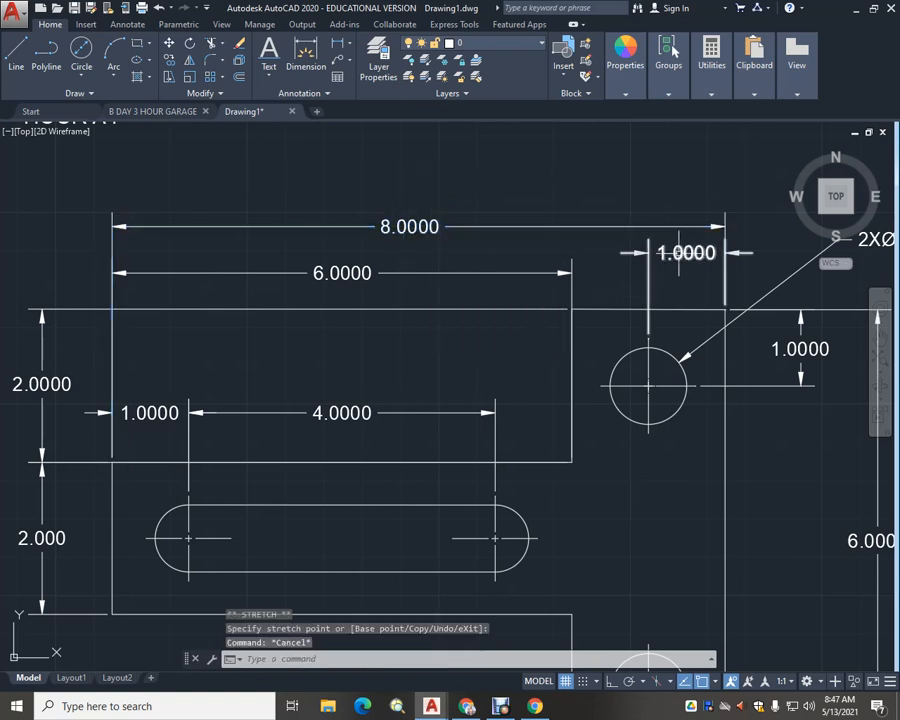
Lower the horizontal 1.0000 dimension above the upper hole to line up with the 6.0000 dimension line
click(686, 252)
click(688, 253)
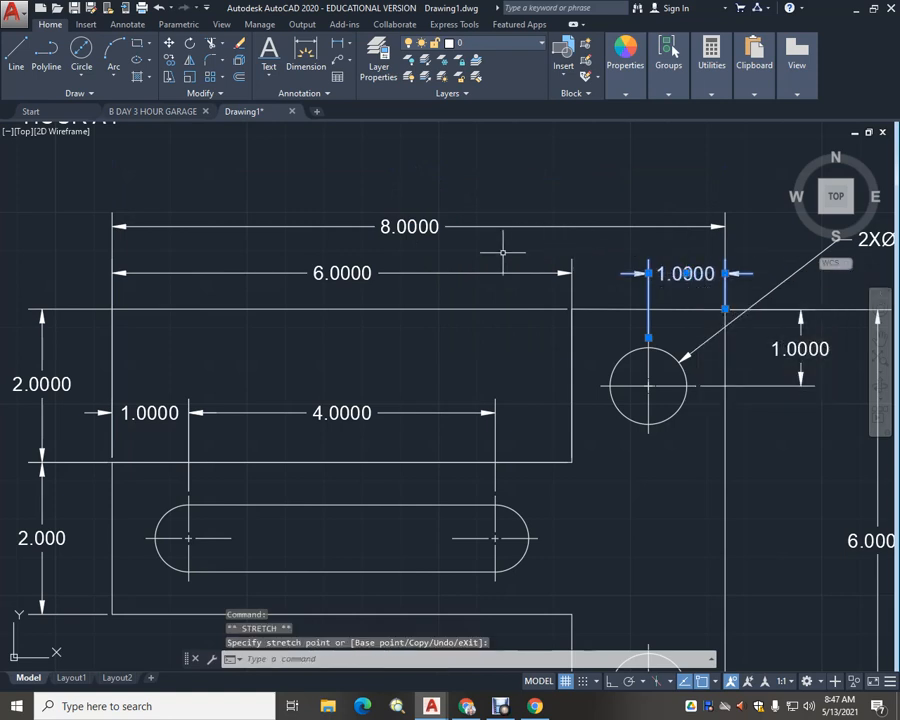
key(Escape)
key(Escape)
Nudge the overall 8.0000 width dimension slightly further down toward the dimension row beneath it
click(413, 238)
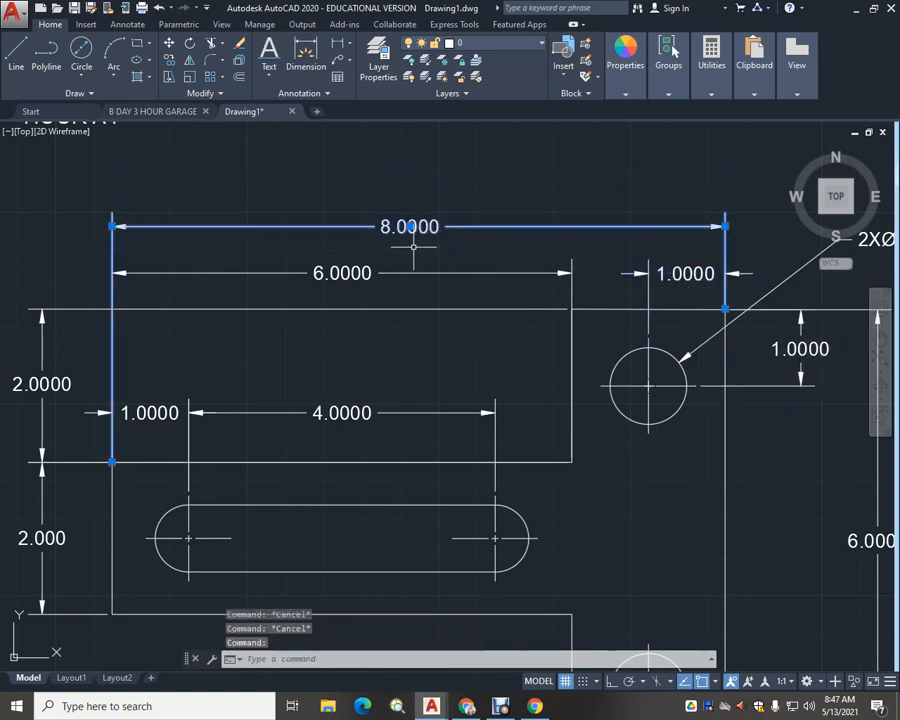
click(410, 228)
click(408, 237)
key(Escape)
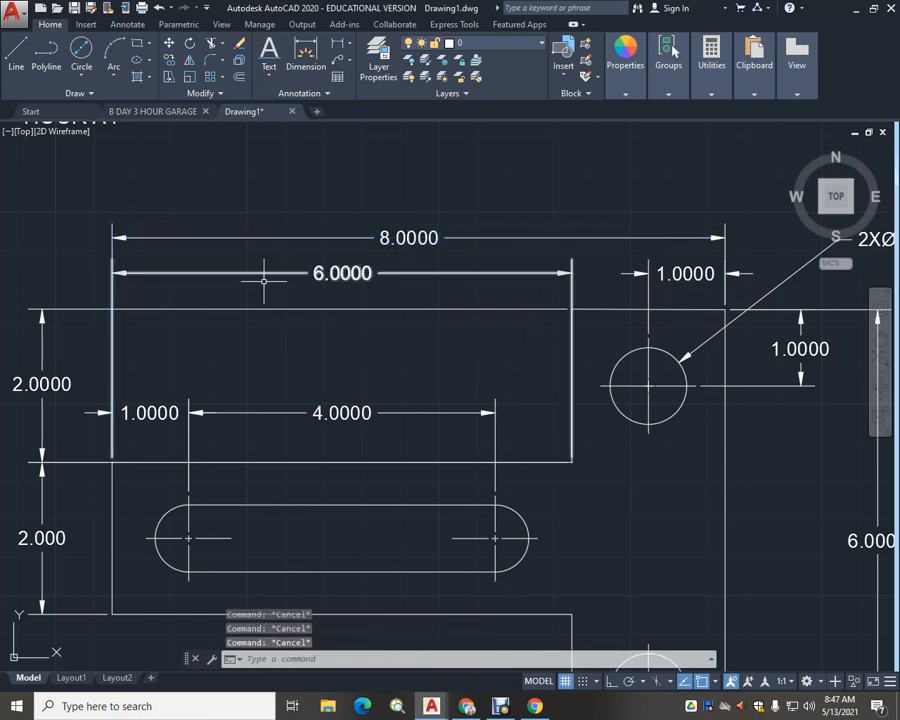
Move the lower hole's vertical 1.0000 dimension inward, closer to the plate's right edge
middle_drag(418, 415, 228, 282)
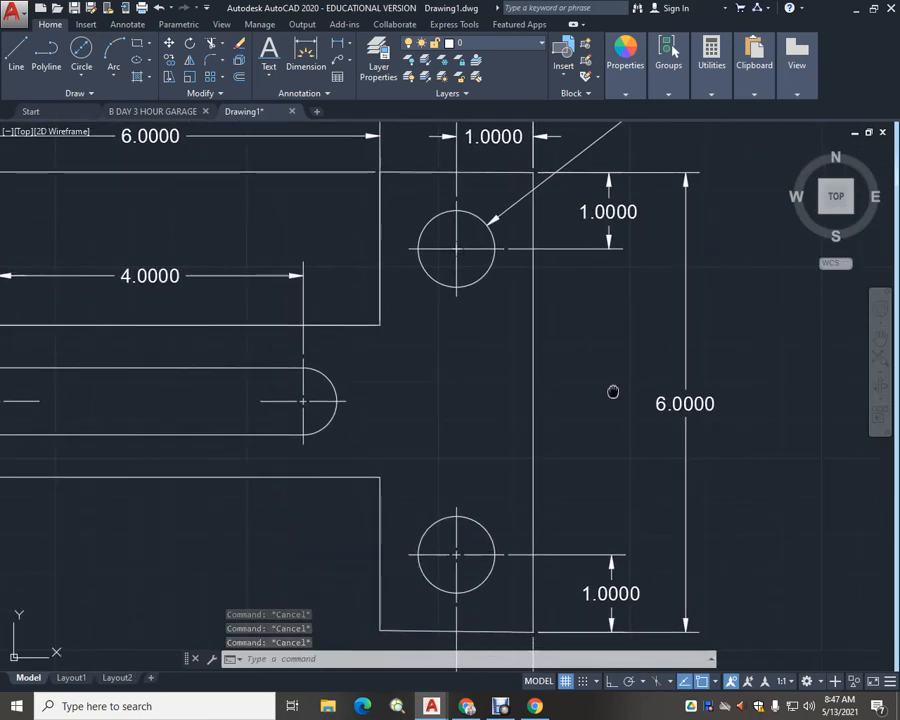
middle_drag(615, 390, 591, 402)
middle_drag(578, 493, 587, 474)
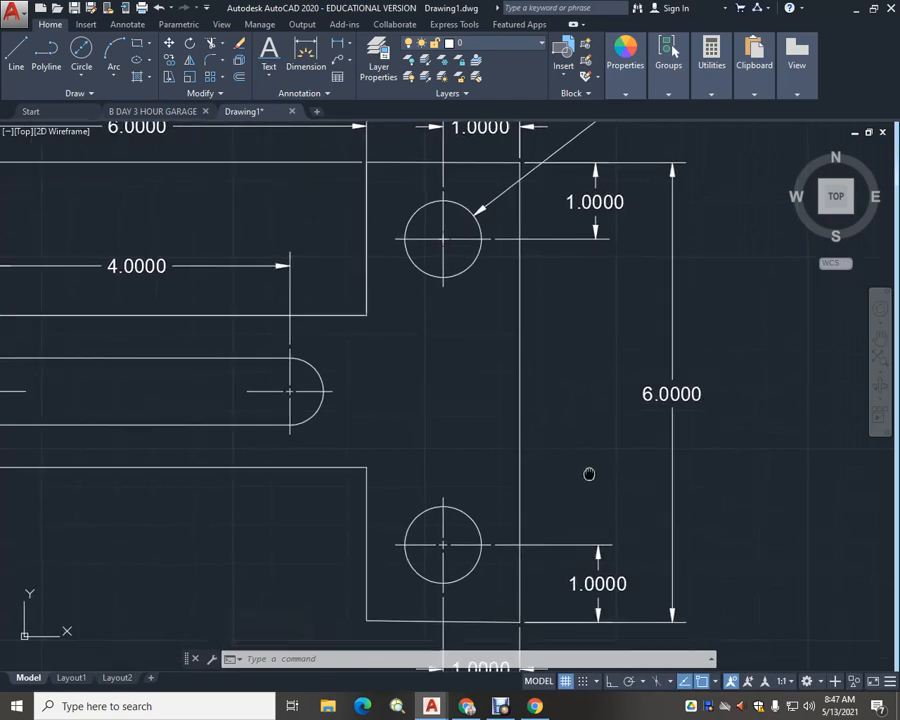
click(598, 585)
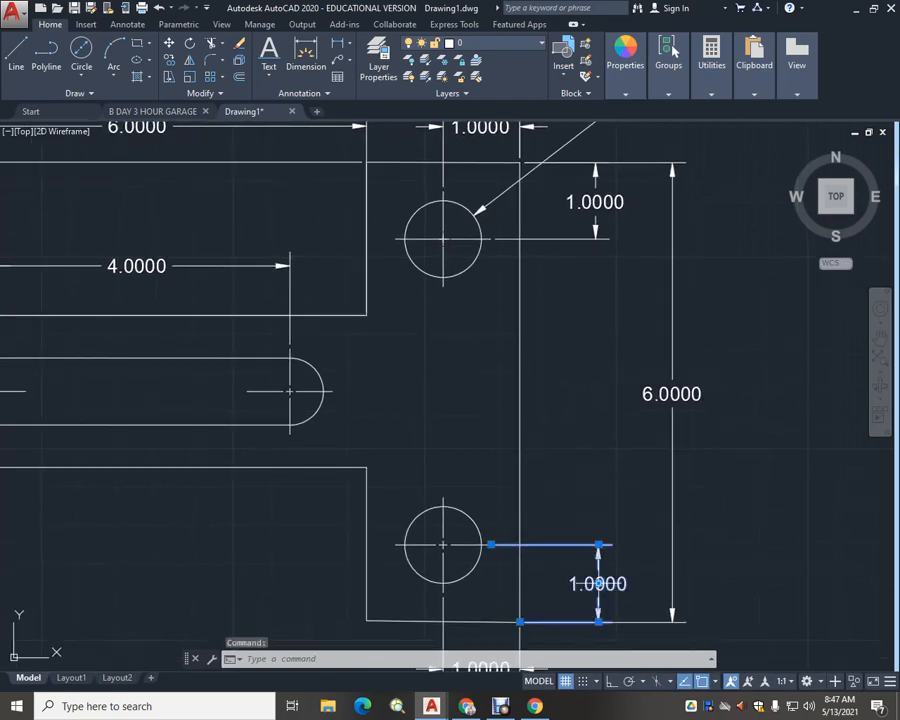
click(598, 585)
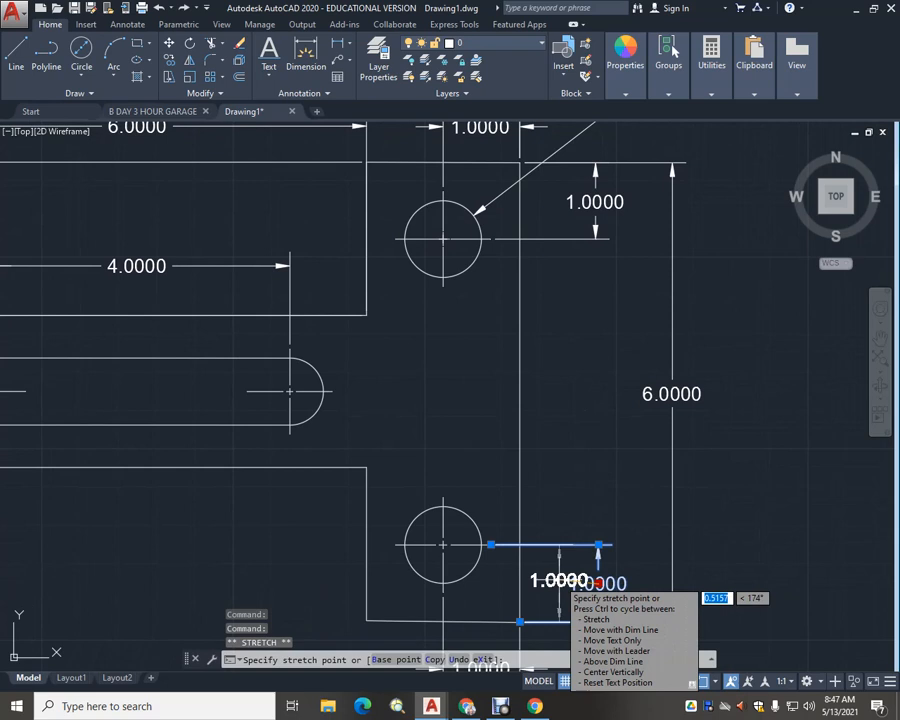
click(560, 582)
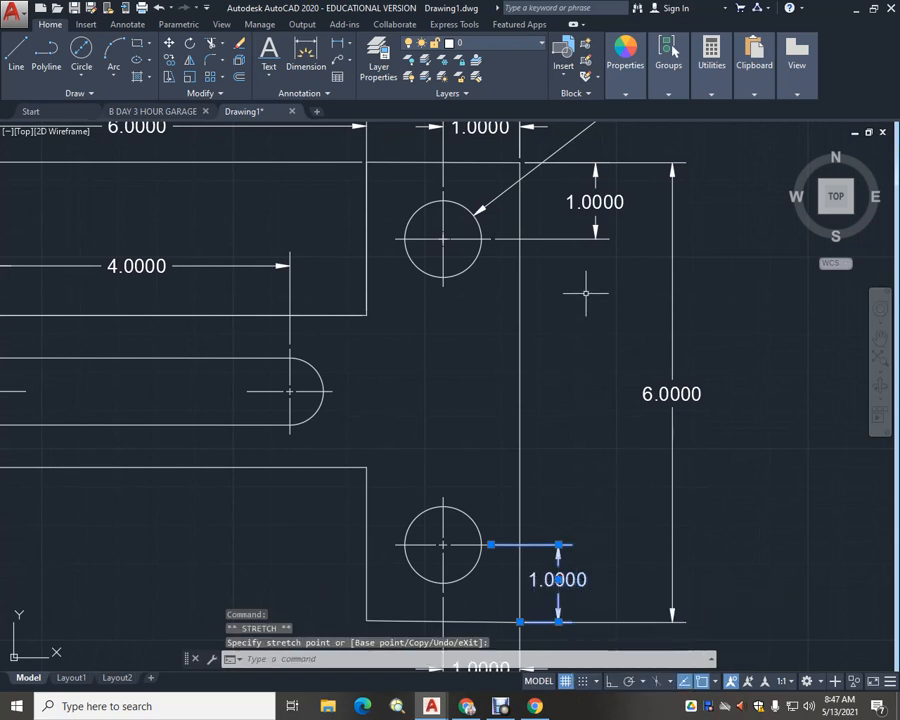
Move the upper hole's vertical 1.0000 dimension inward, in line with the lower hole's vertical dimension
click(596, 203)
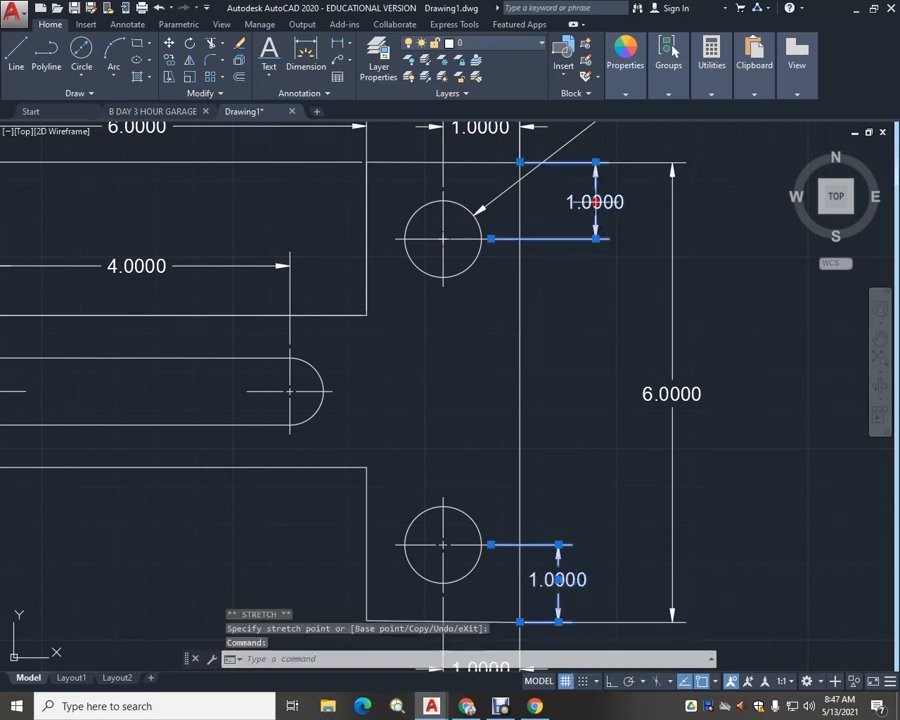
click(596, 202)
click(558, 203)
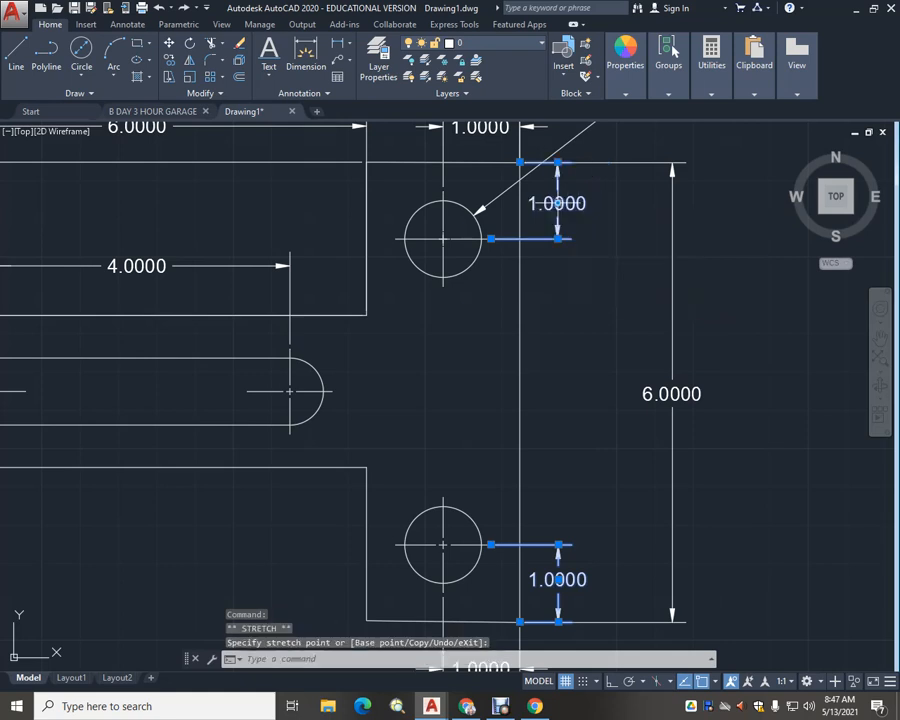
key(Escape)
key(Escape)
key(Escape)
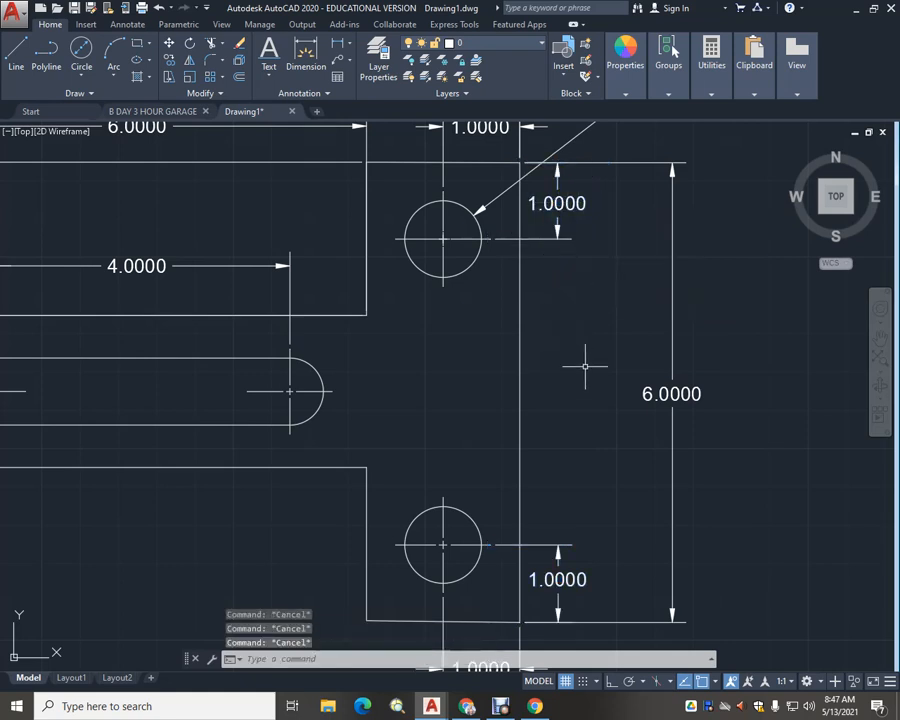
Move the overall vertical 6.0000 dimension inward, just outside the two vertical hole dimensions
click(677, 398)
click(672, 394)
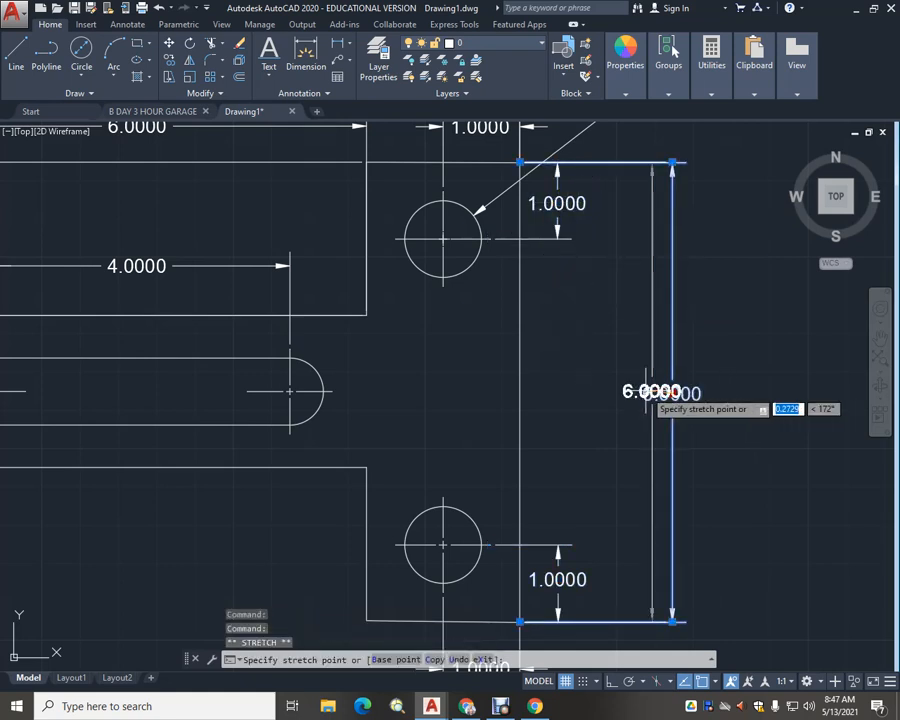
click(606, 392)
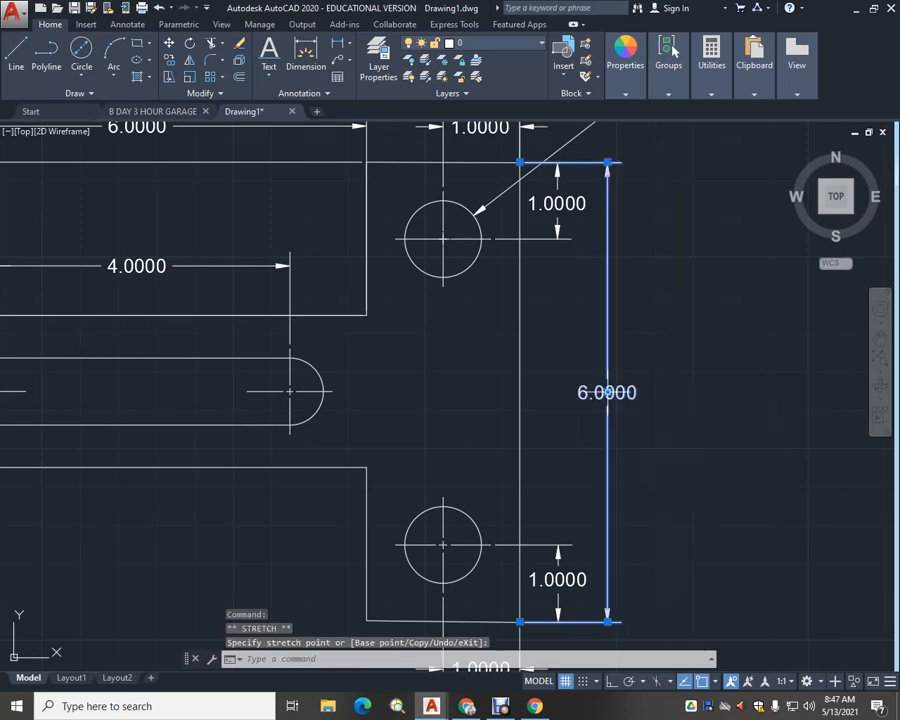
key(Escape)
key(Escape)
key(Escape)
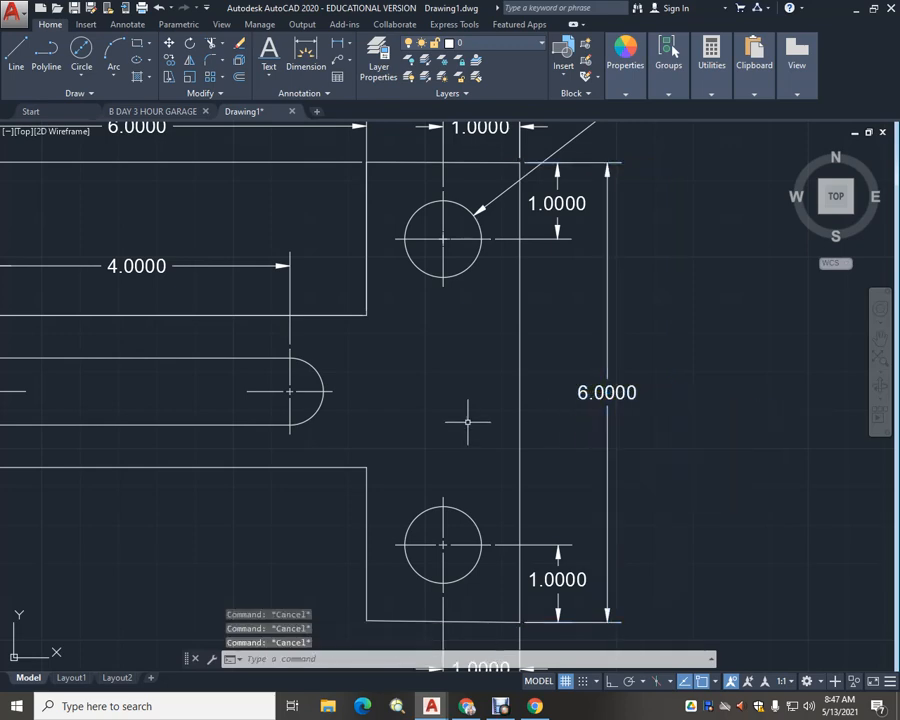
Change the text of the lower vertical dimension beside the slot to 2.0000
scroll(468, 422, down, 2)
middle_drag(456, 414, 576, 410)
scroll(426, 398, up, 2)
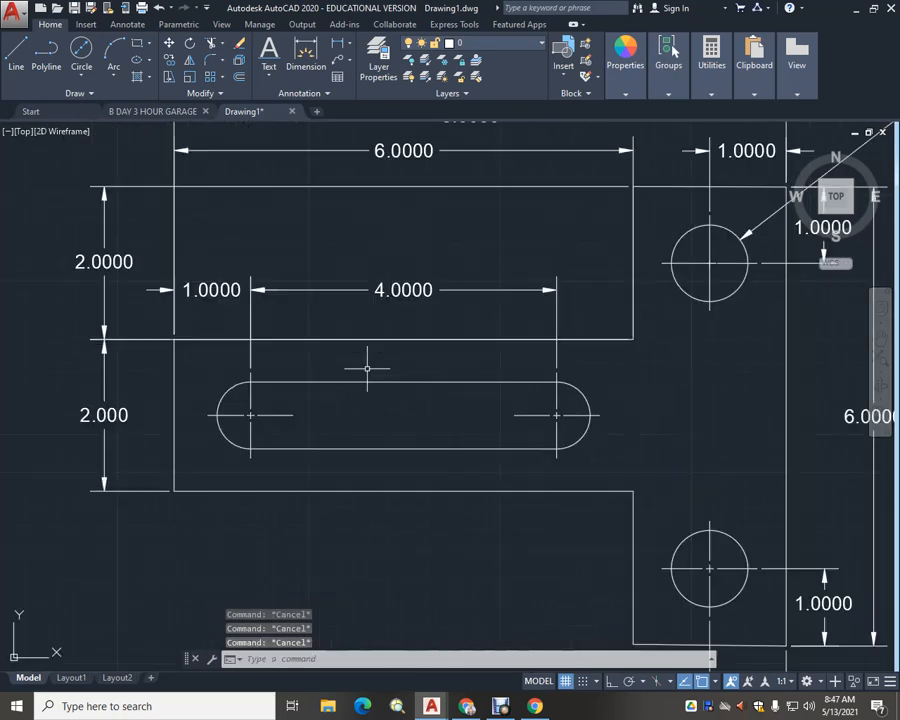
scroll(378, 321, up, 2)
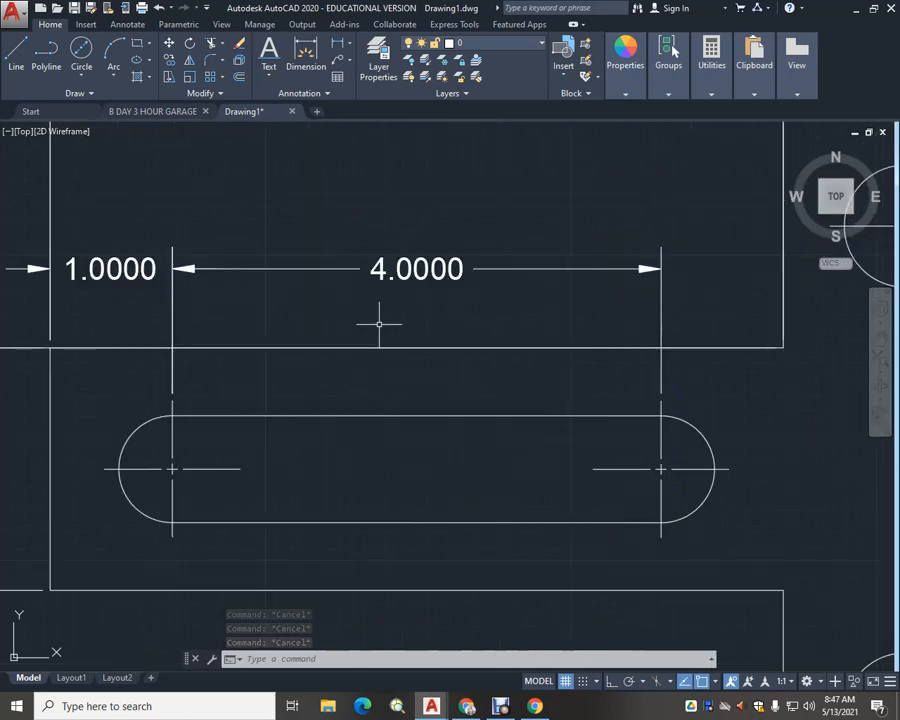
scroll(446, 325, down, 4)
middle_drag(473, 485, 418, 493)
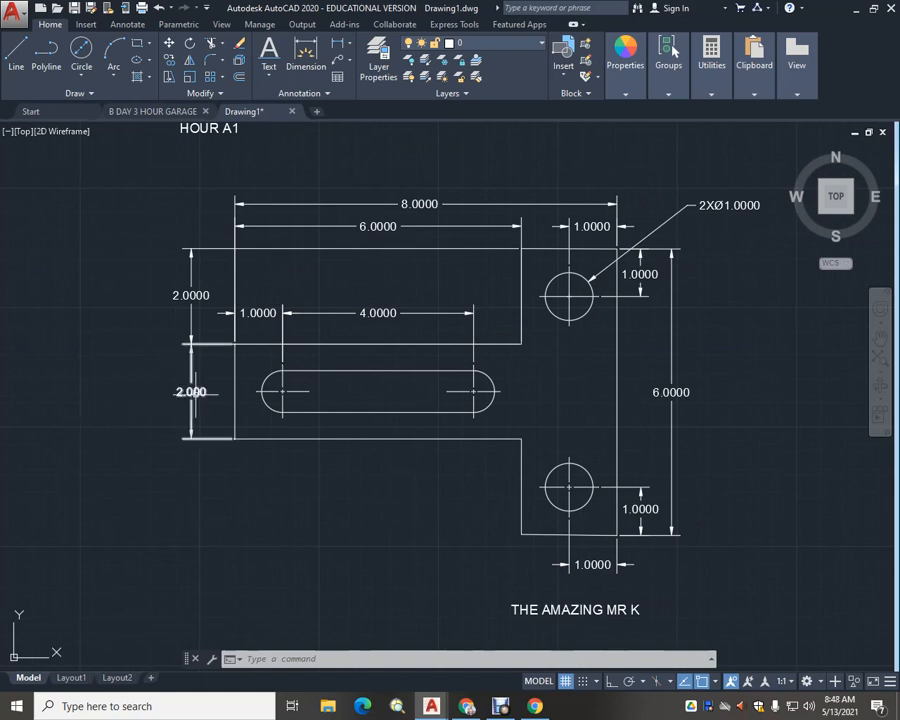
scroll(190, 392, up, 6)
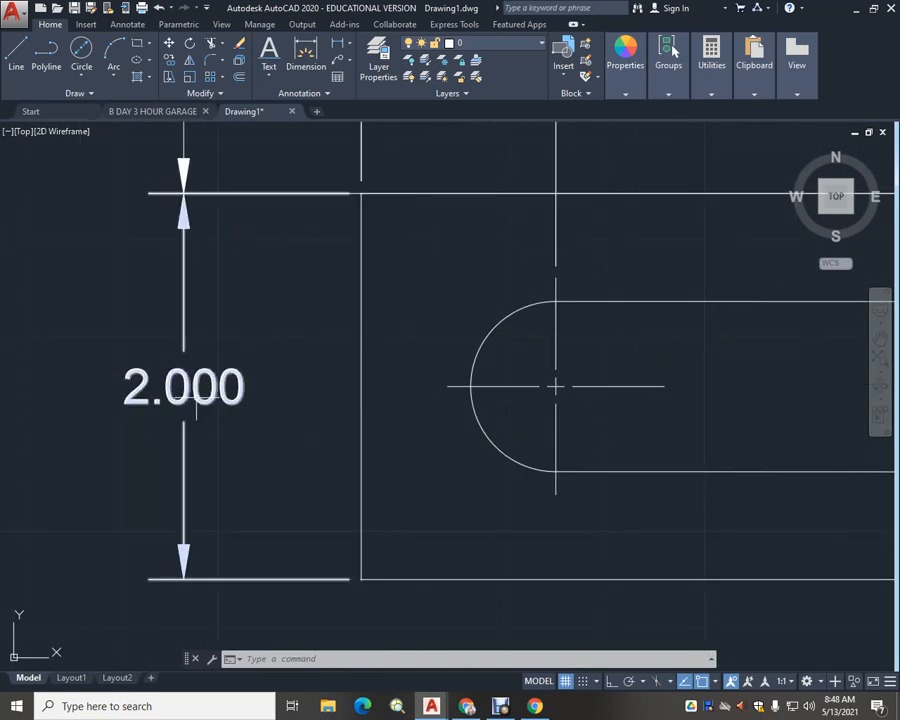
double_click(190, 391)
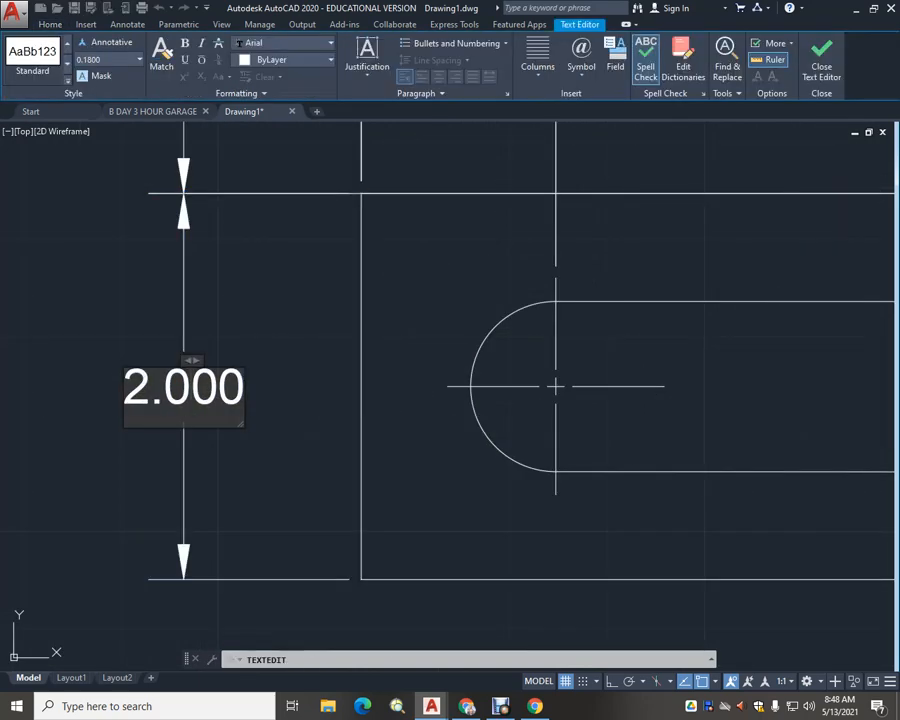
text(0)
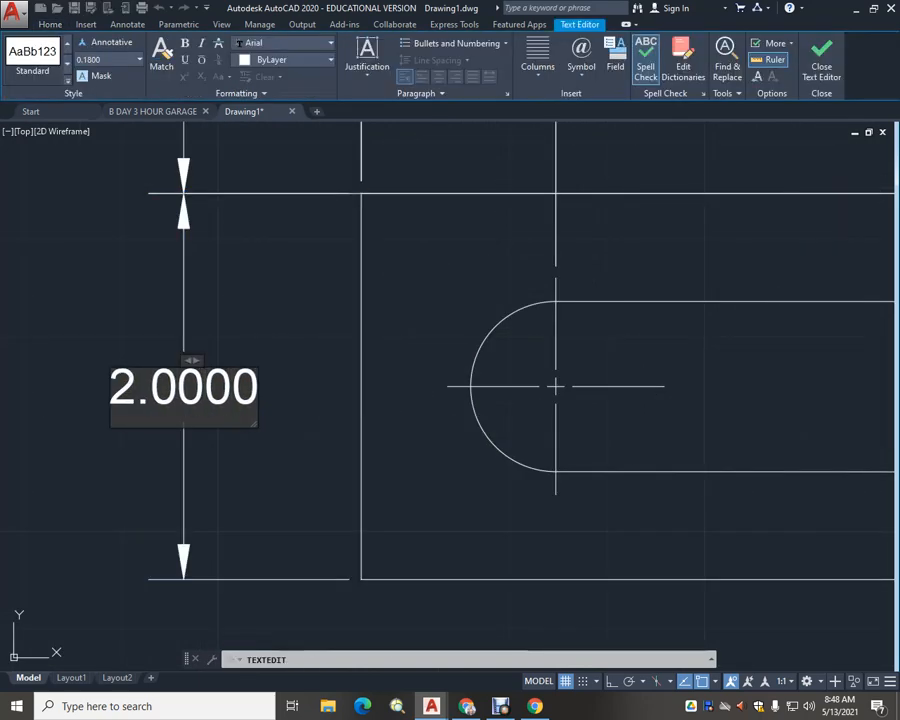
click(257, 483)
scroll(257, 483, down, 4)
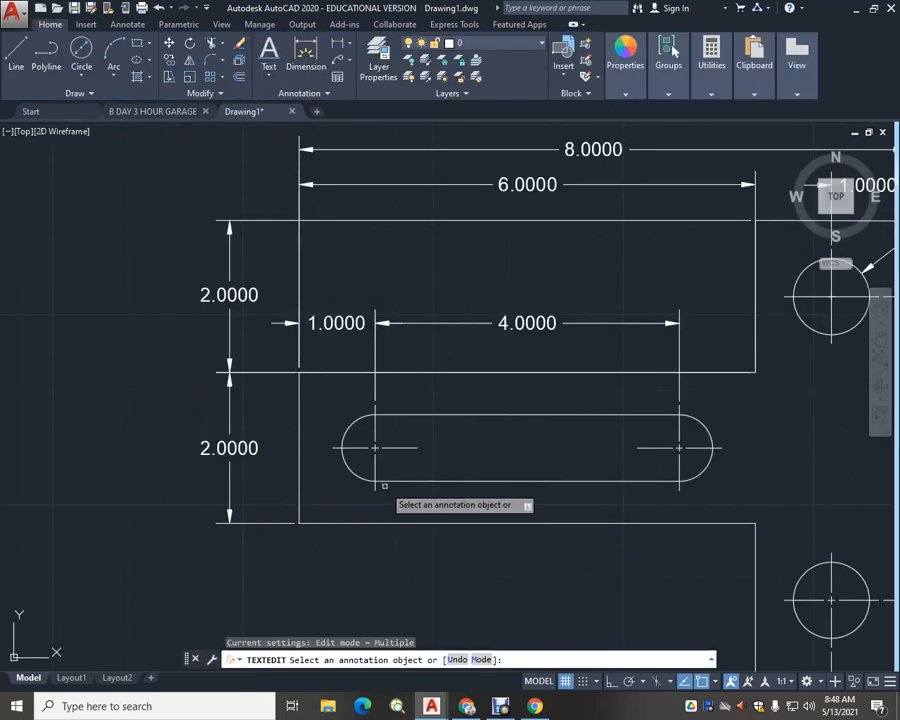
Move the HOUR A1 label down from beneath the title to just above the overall 8.0000 dimension
mouse_move(488, 452)
middle_down()
mouse_move(380, 470)
mouse_move(322, 464)
middle_up()
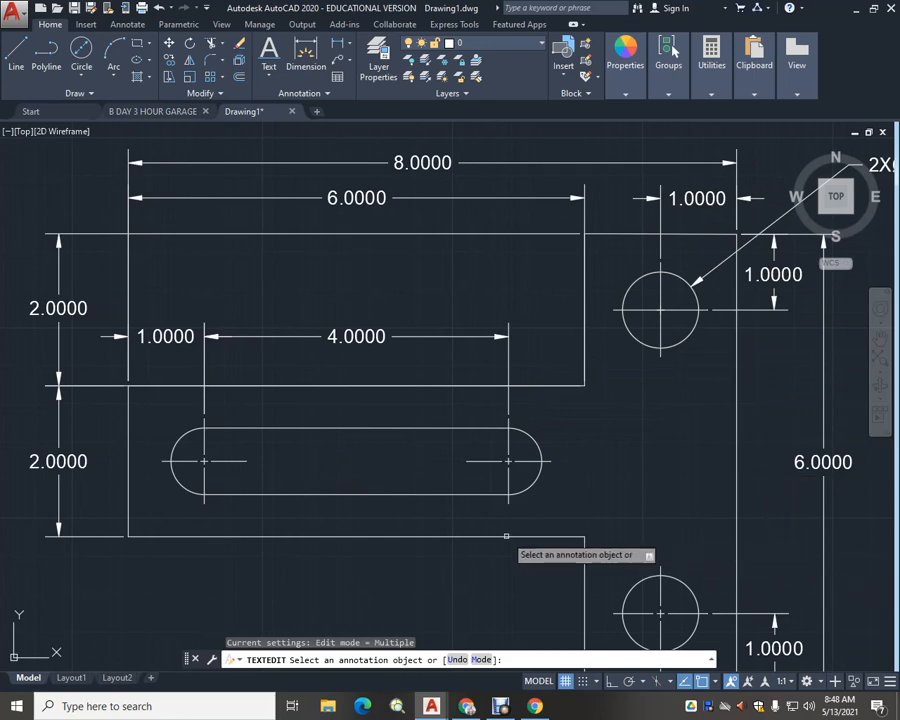
scroll(419, 462, down, 2)
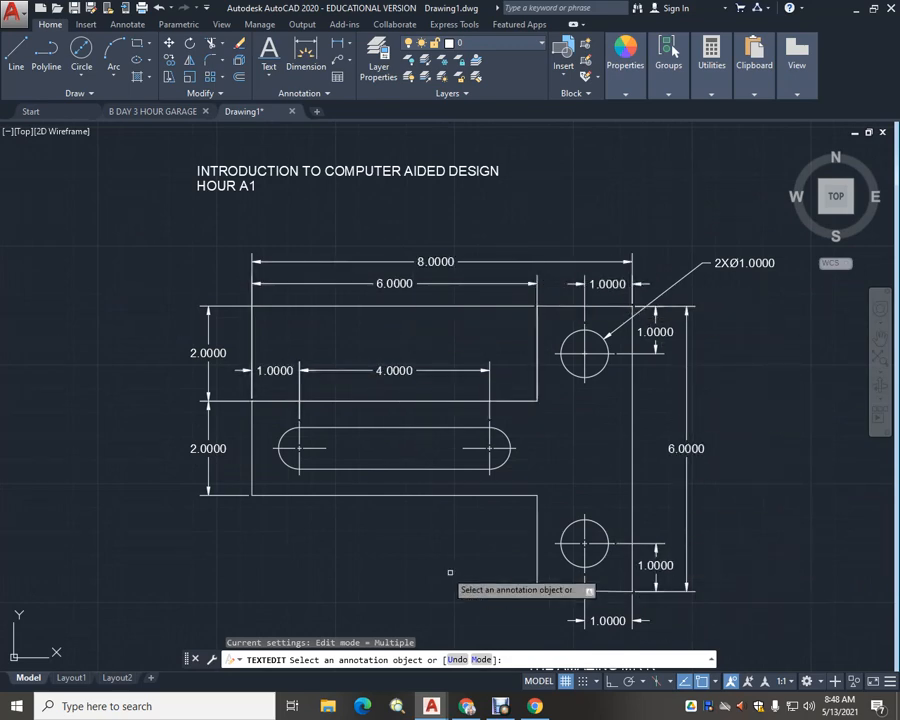
middle_drag(550, 450, 487, 442)
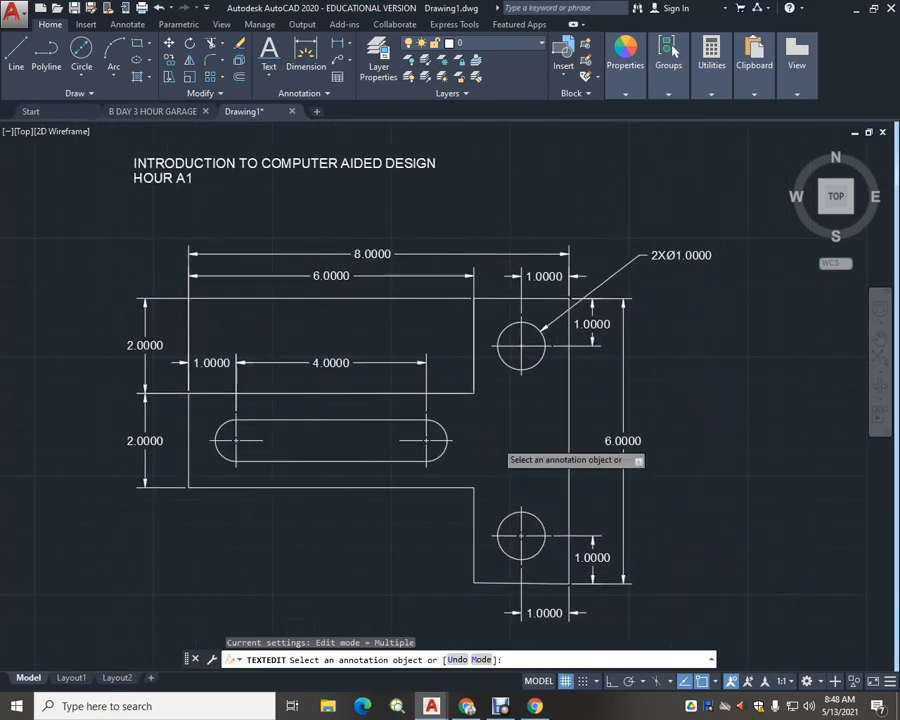
key(Escape)
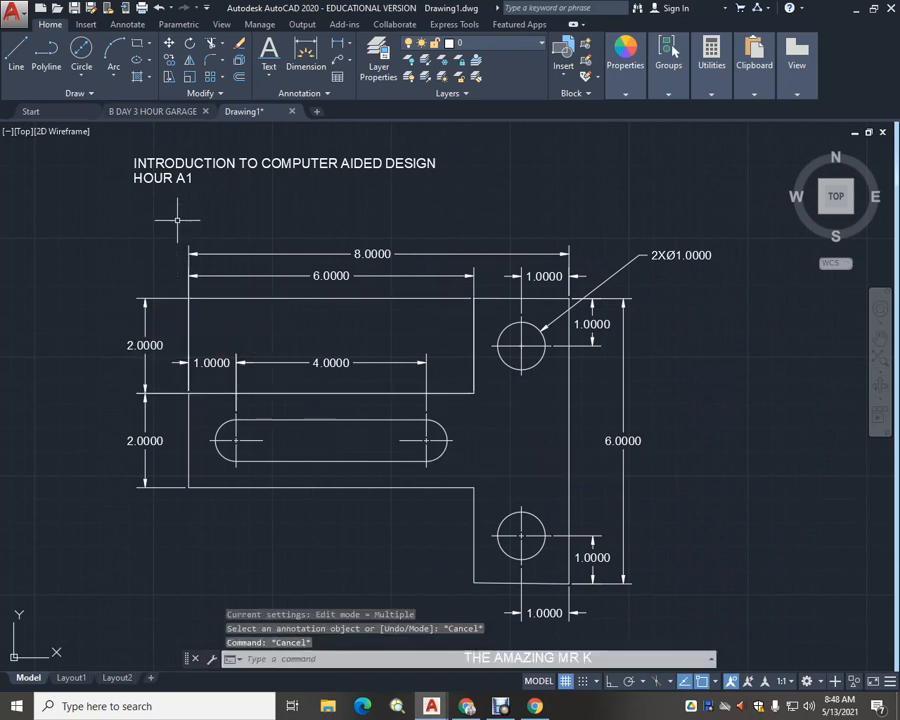
click(152, 180)
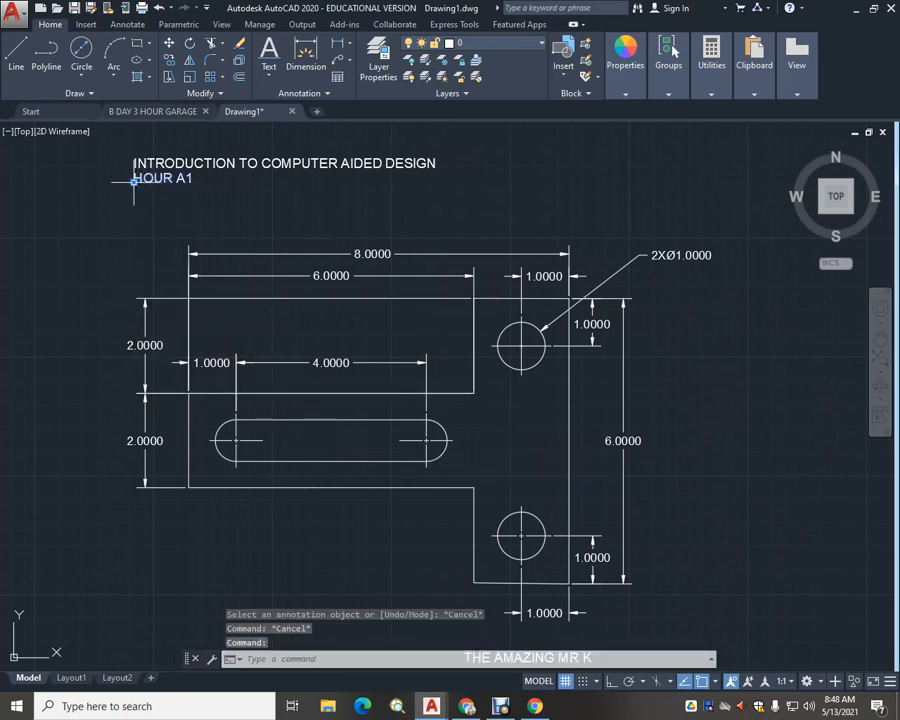
click(133, 181)
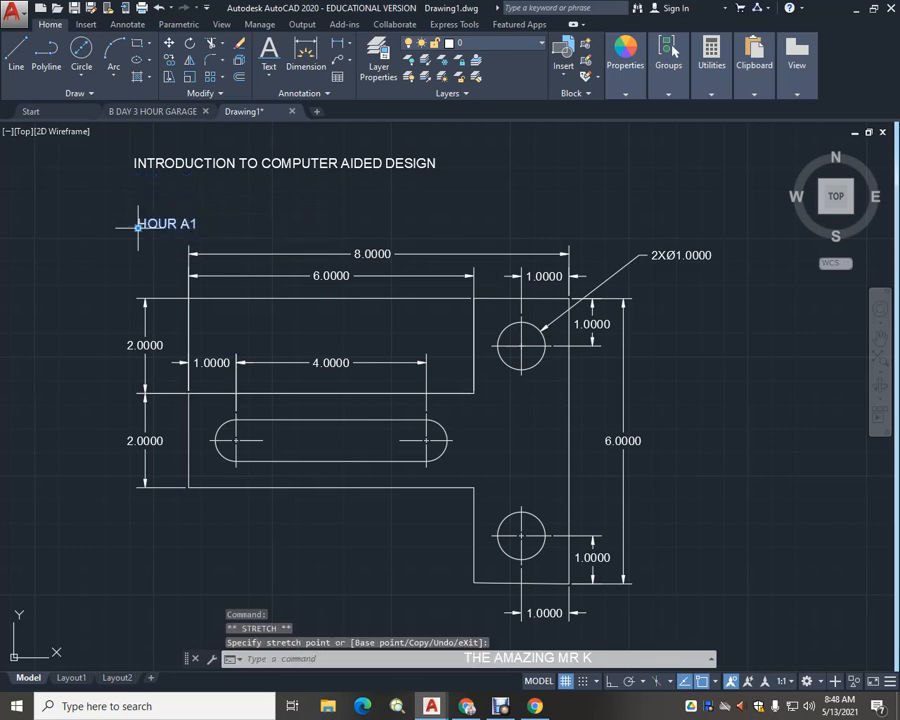
click(138, 227)
key(Escape)
key(Escape)
Move the INTRODUCTION TO COMPUTER AIDED DESIGN title down so it sits just above the HOUR A1 label
click(207, 163)
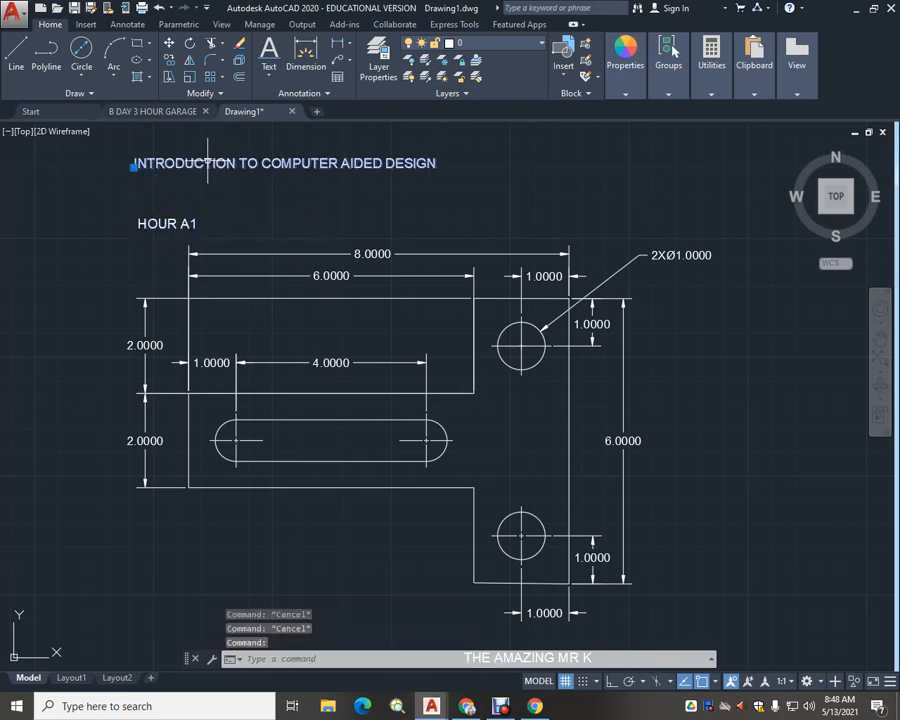
click(133, 166)
click(135, 205)
key(Escape)
key(Escape)
Draw a rectangular border about 14.1 by 11.2 around the plate view, its dimensions and the text labels
middle_drag(360, 544, 293, 408)
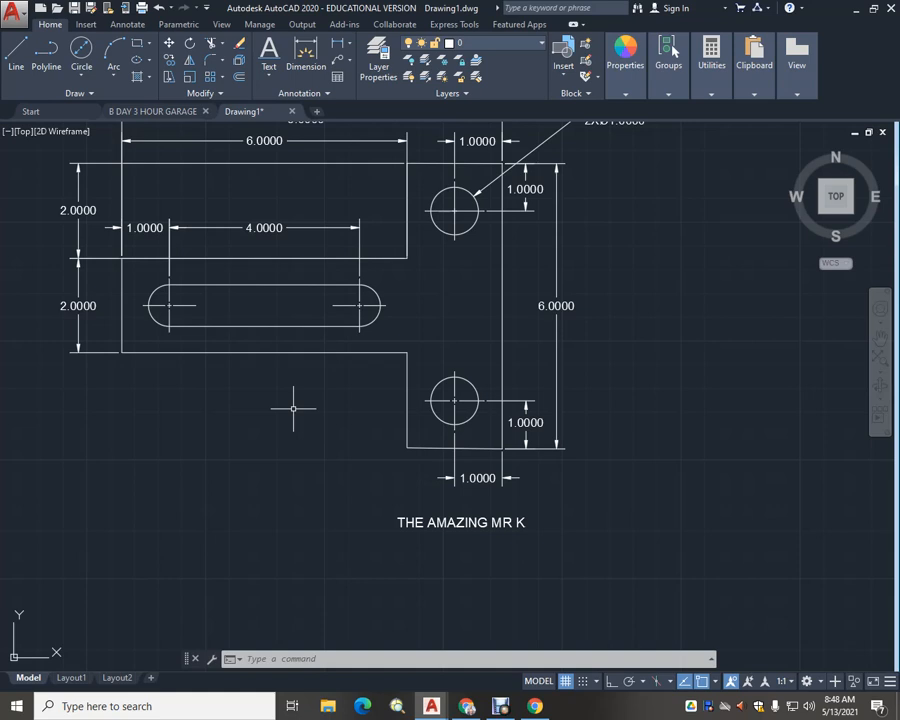
middle_drag(242, 398, 320, 488)
scroll(320, 488, up, 1)
scroll(321, 488, down, 1)
scroll(321, 488, down, 1)
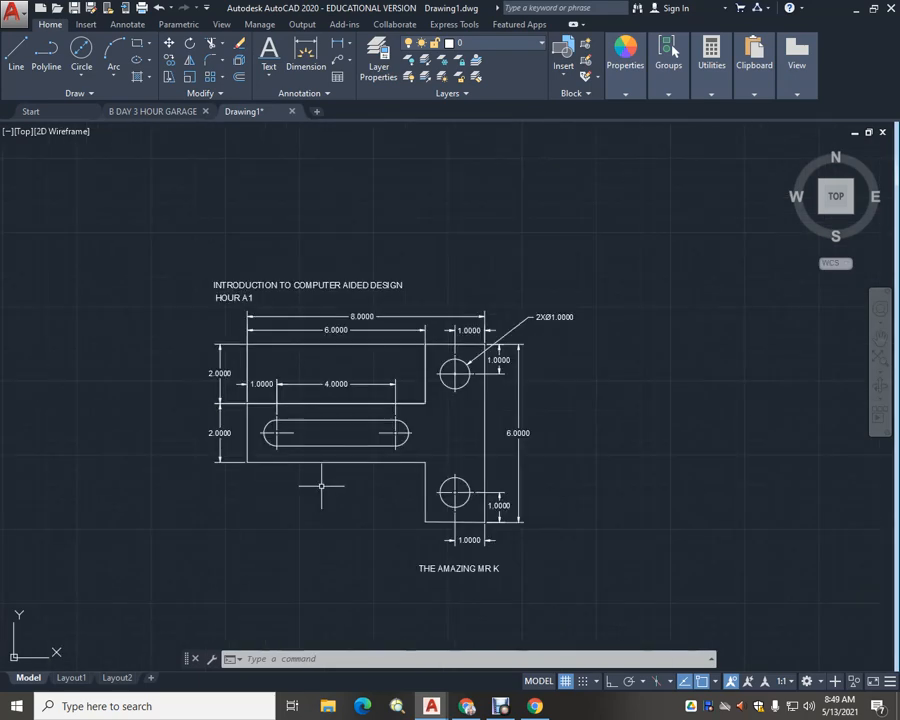
middle_drag(321, 487, 349, 478)
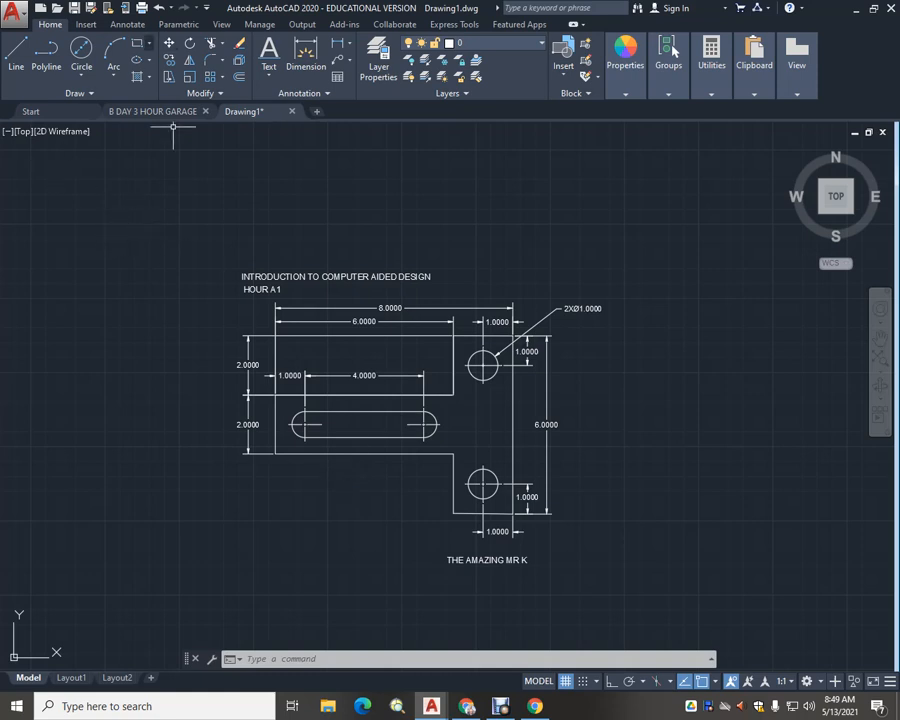
click(149, 43)
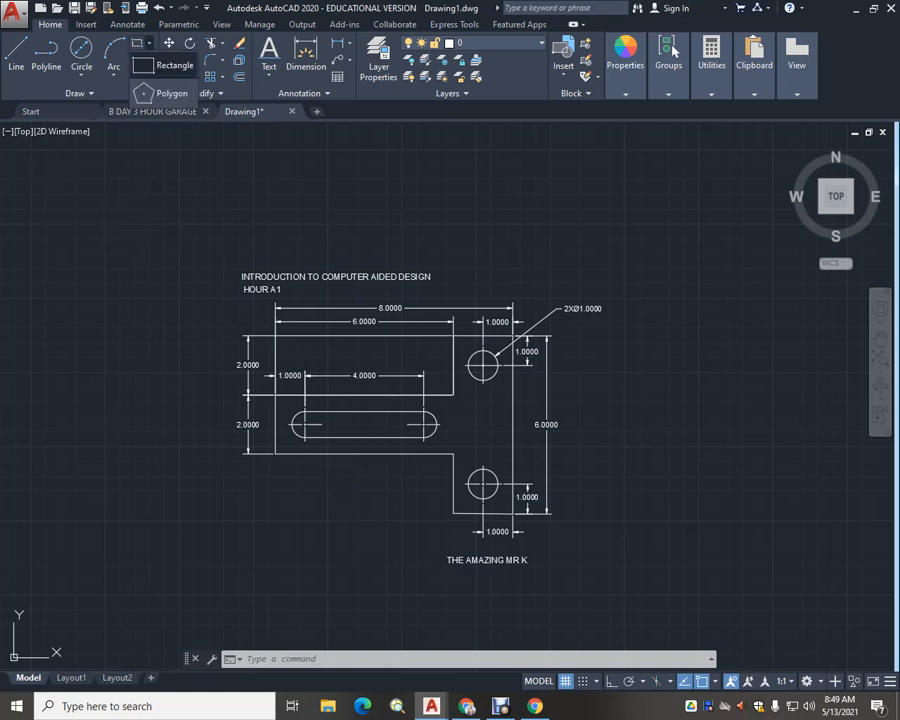
key(Escape)
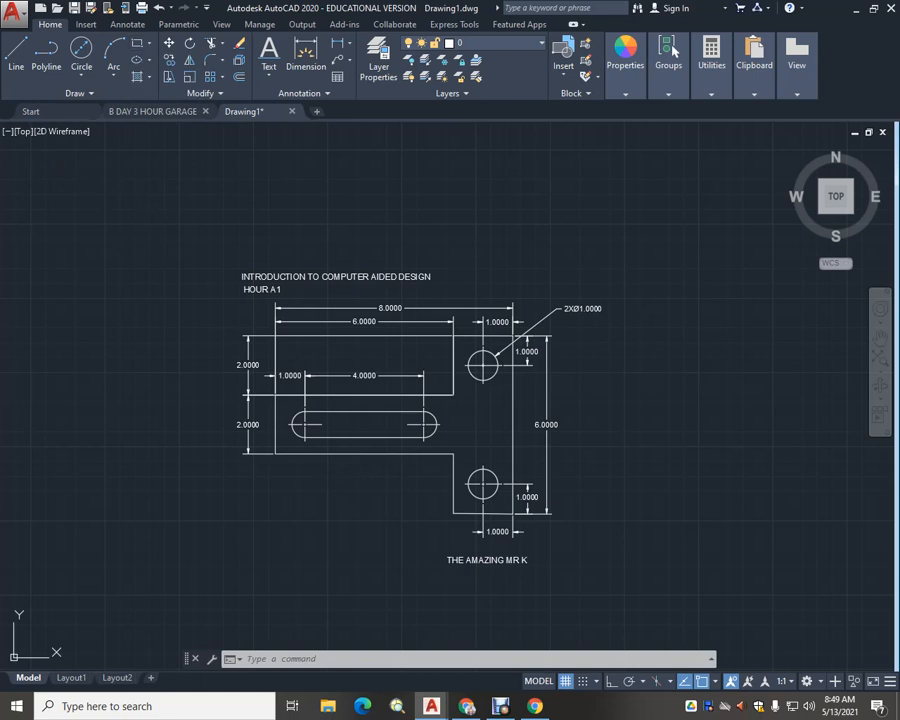
click(137, 43)
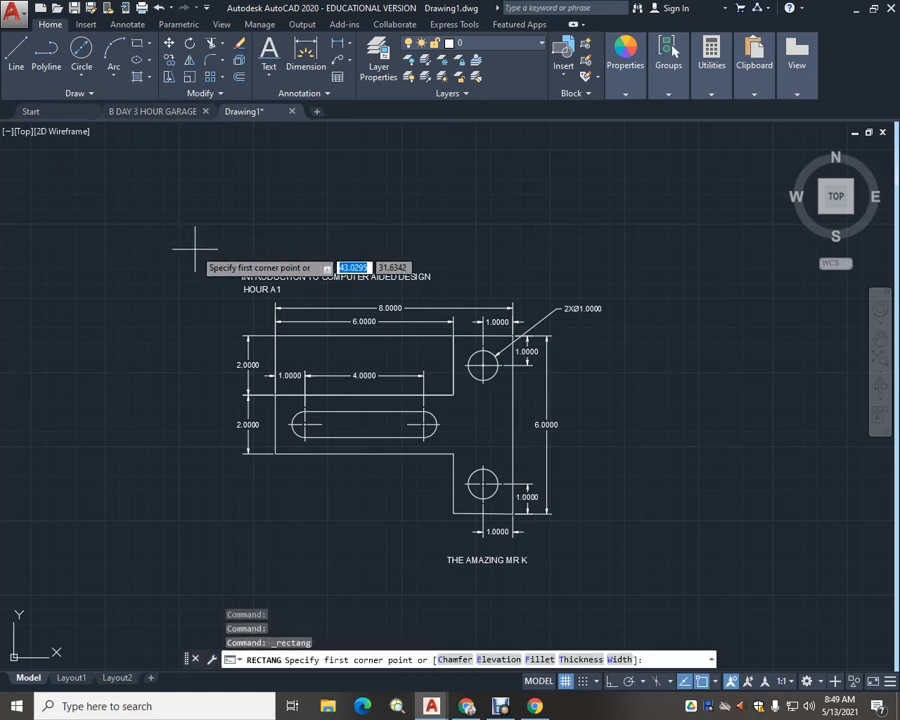
click(195, 249)
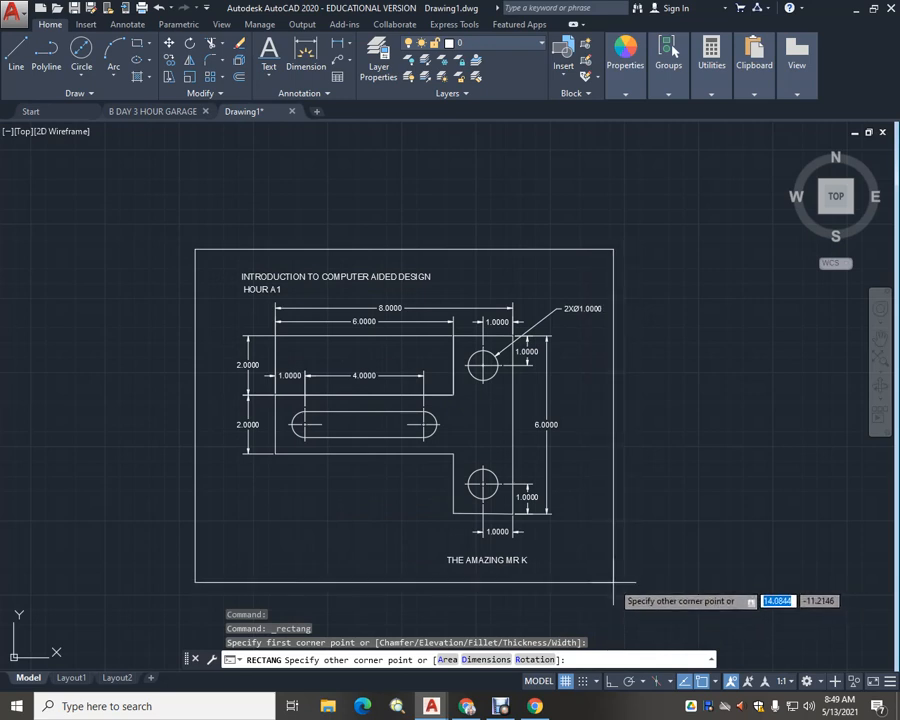
click(612, 581)
key(Escape)
key(Escape)
Move the upper hole's 2XØ1.0000 diameter text inward, closer to the plate and away from the border
scroll(545, 350, up, 2)
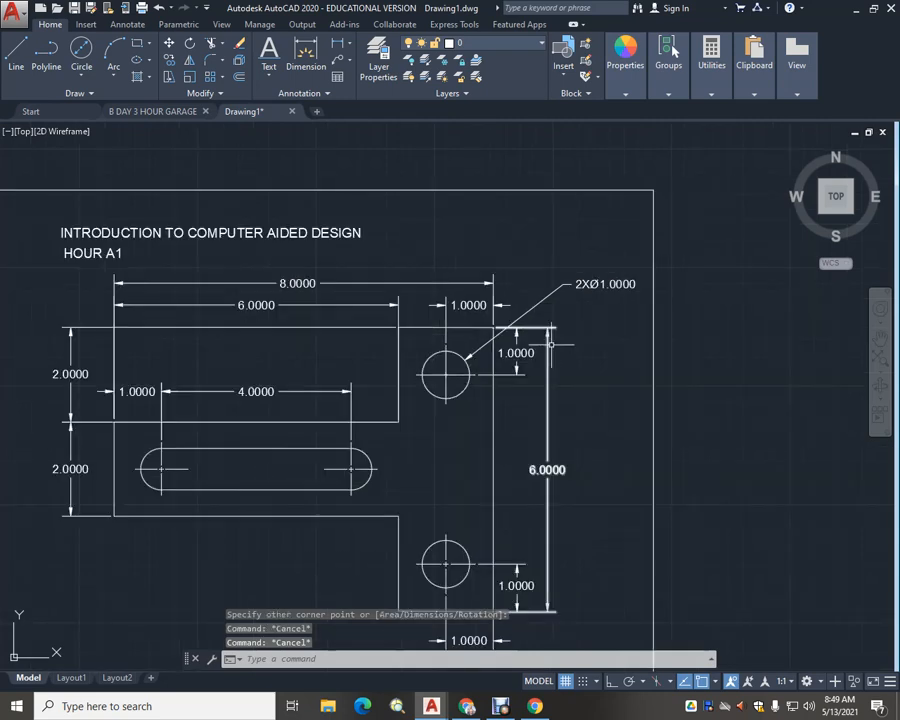
click(583, 286)
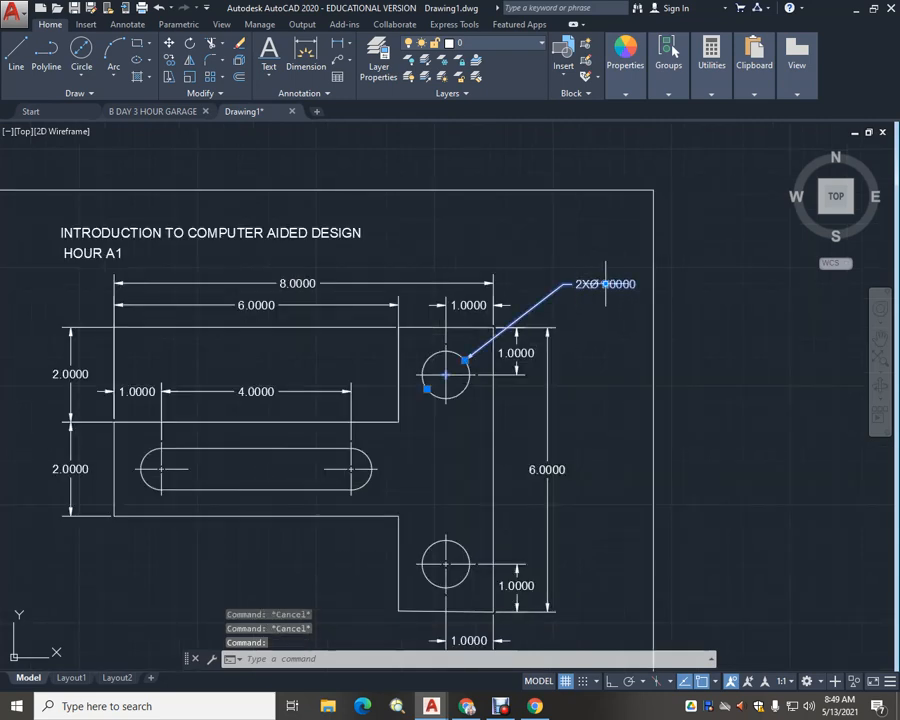
click(605, 284)
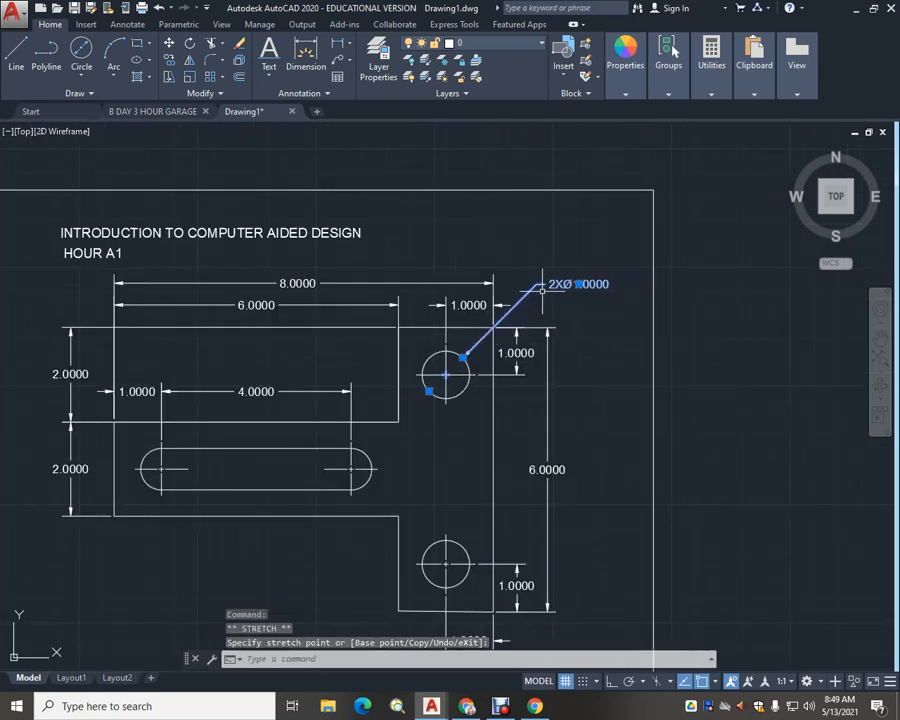
key(Escape)
key(Escape)
key(Escape)
Dimension the radius of the slot's left end arc, placing the text below and left of the plate
middle_drag(584, 358, 617, 312)
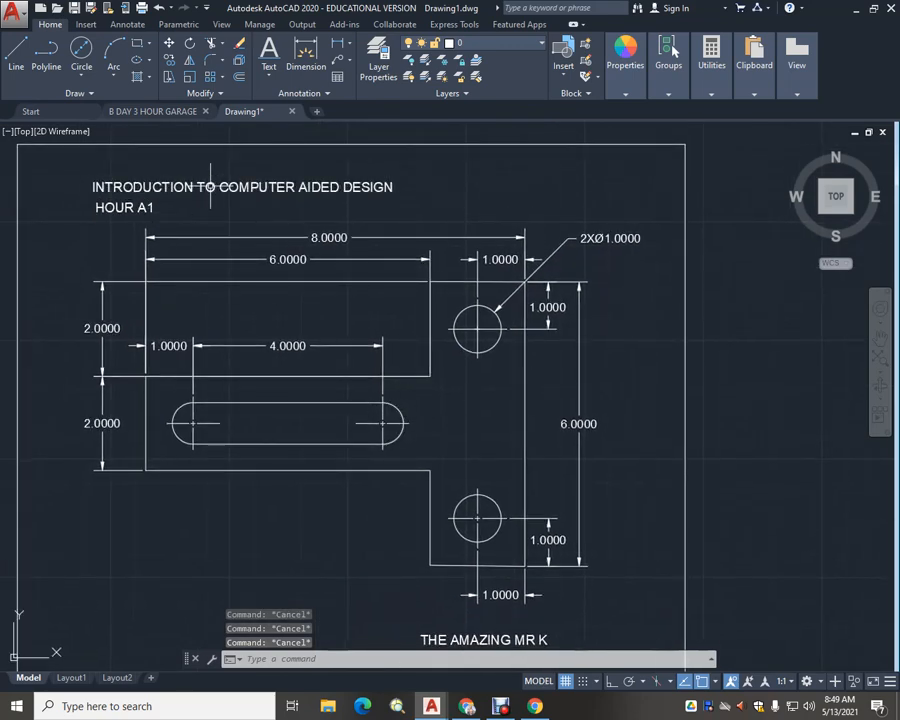
click(306, 57)
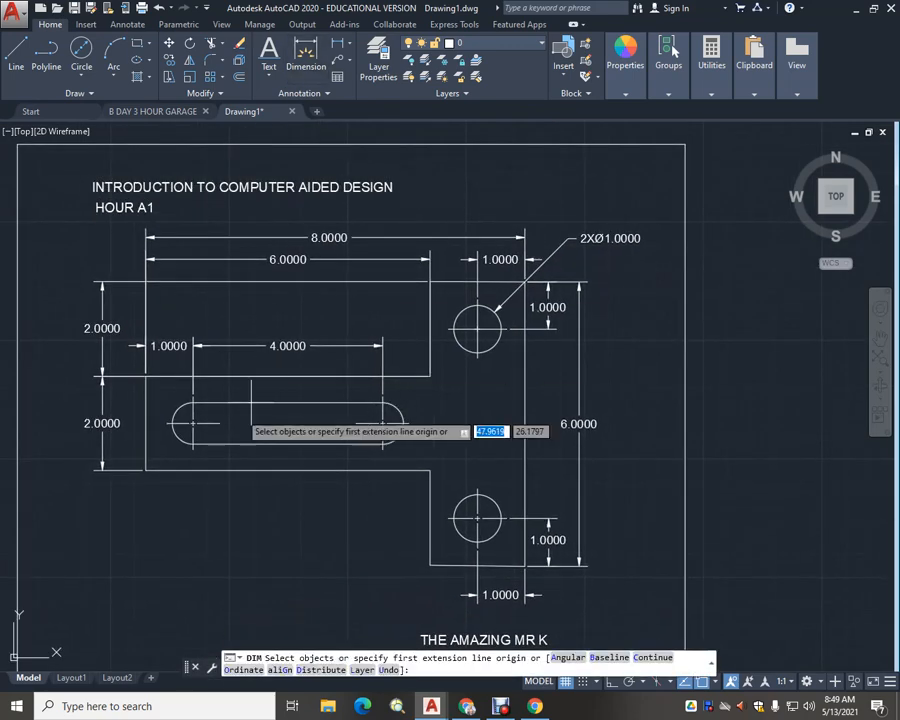
click(176, 436)
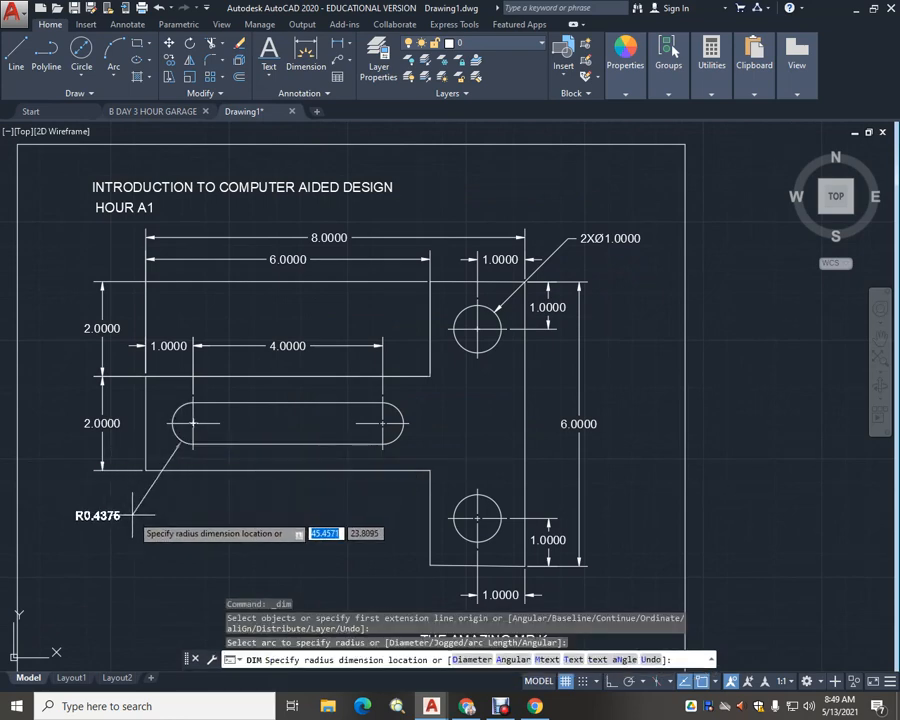
click(133, 517)
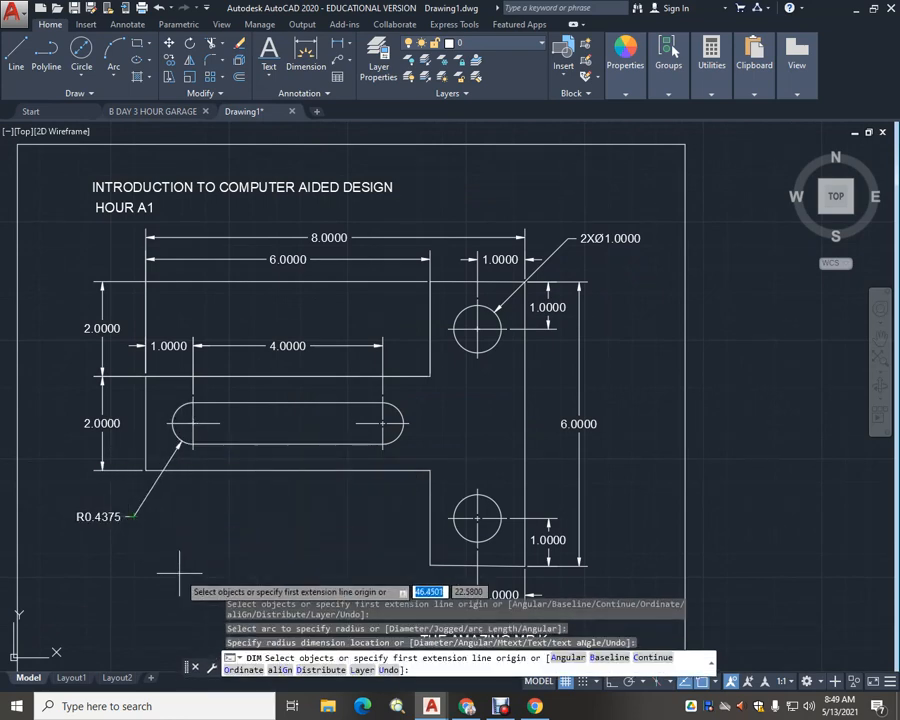
key(Escape)
Add the prefix 2X to the slot's radius dimension text so it reads 2XR0.4375
mouse_move(196, 534)
middle_down()
mouse_move(270, 533)
mouse_move(302, 515)
middle_up()
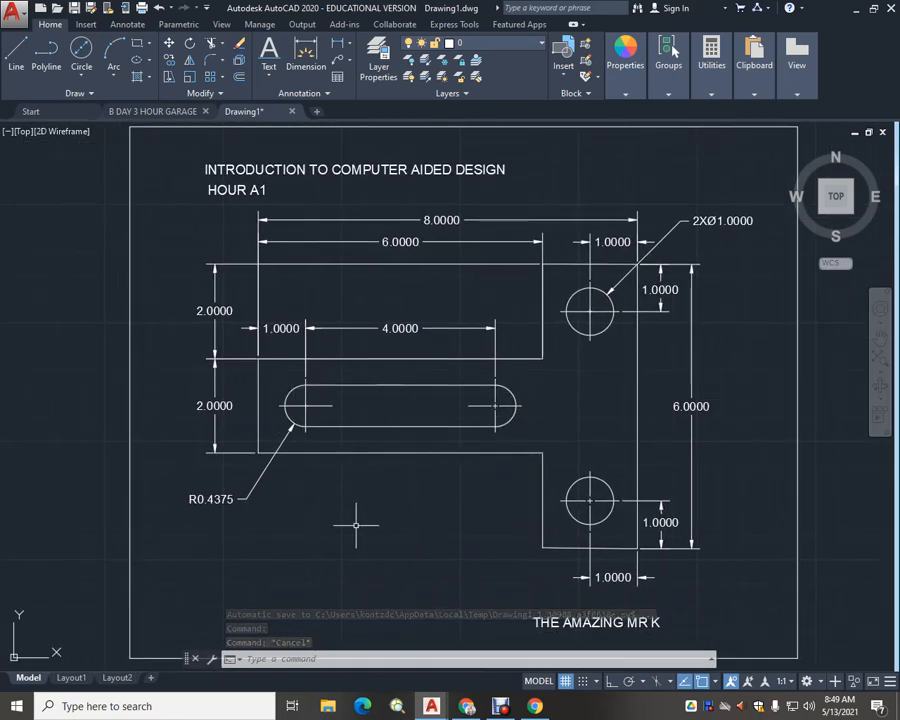
scroll(191, 543, up, 2)
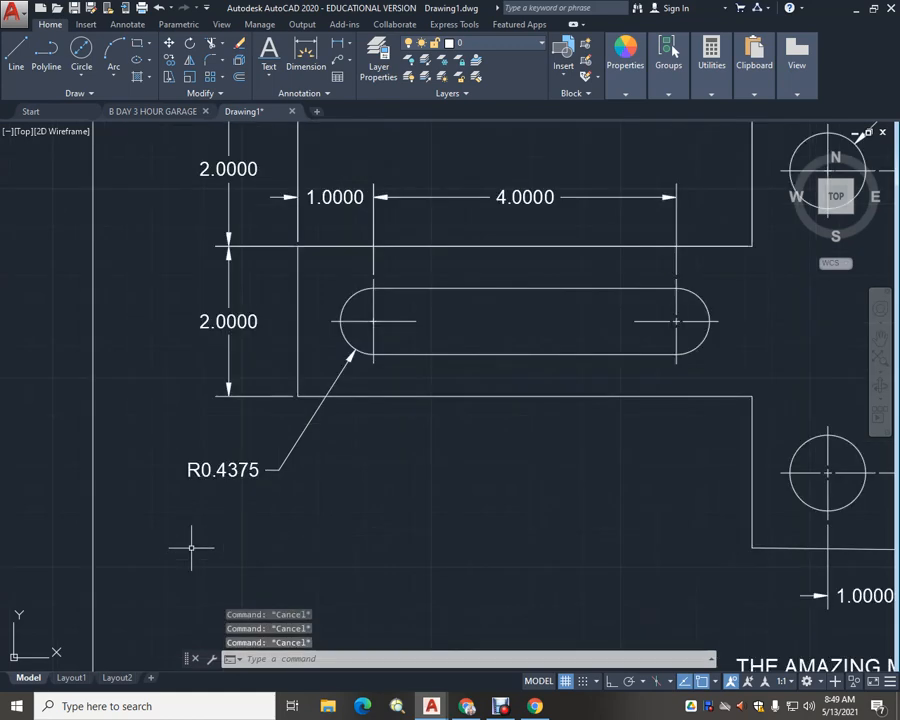
click(232, 470)
double_click(232, 470)
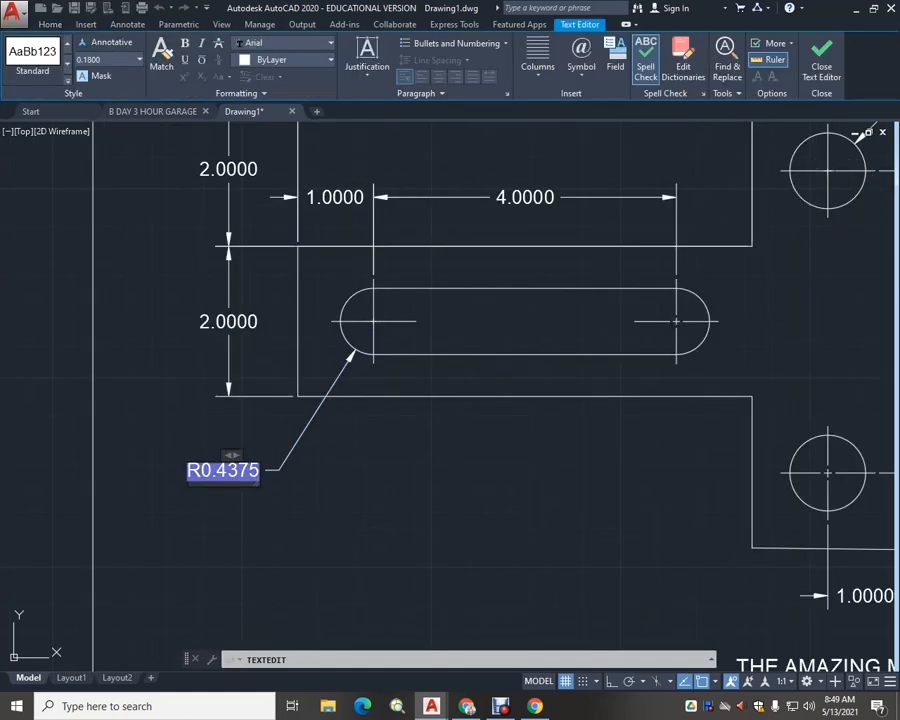
text(2X)
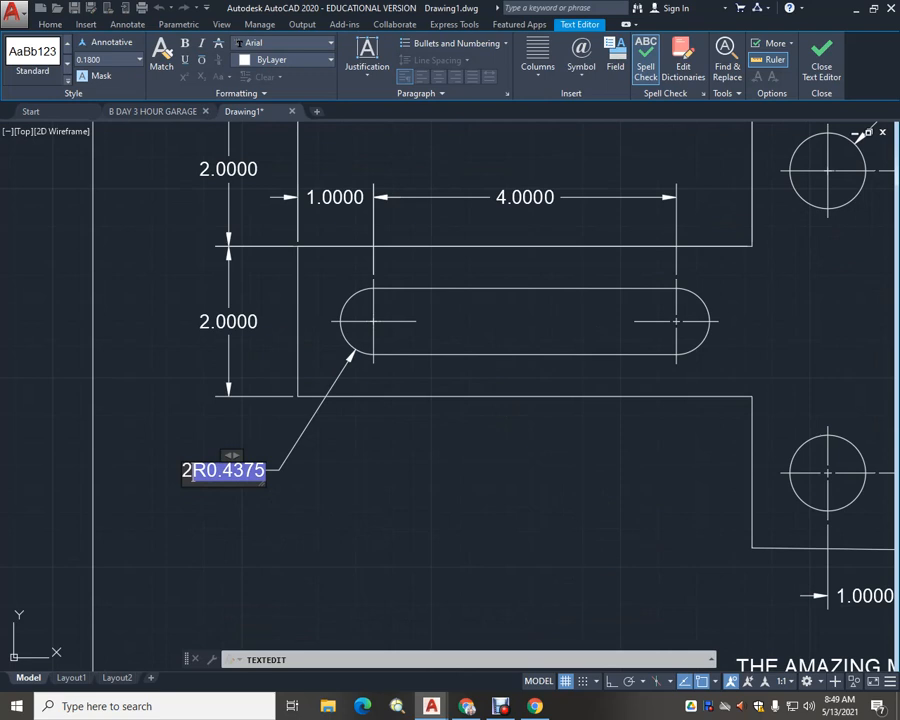
key(Escape)
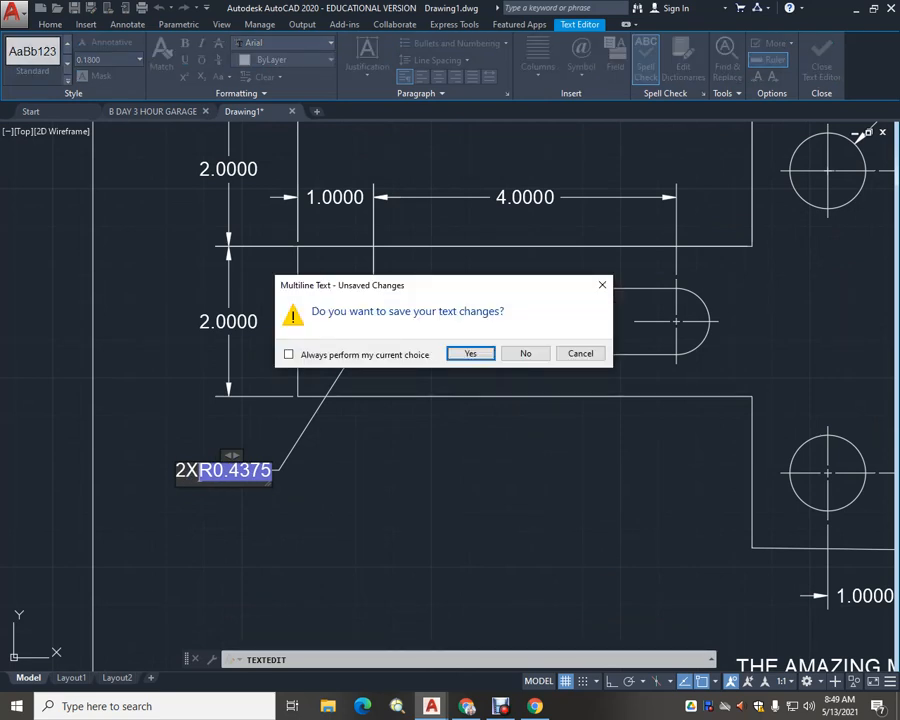
key(Return)
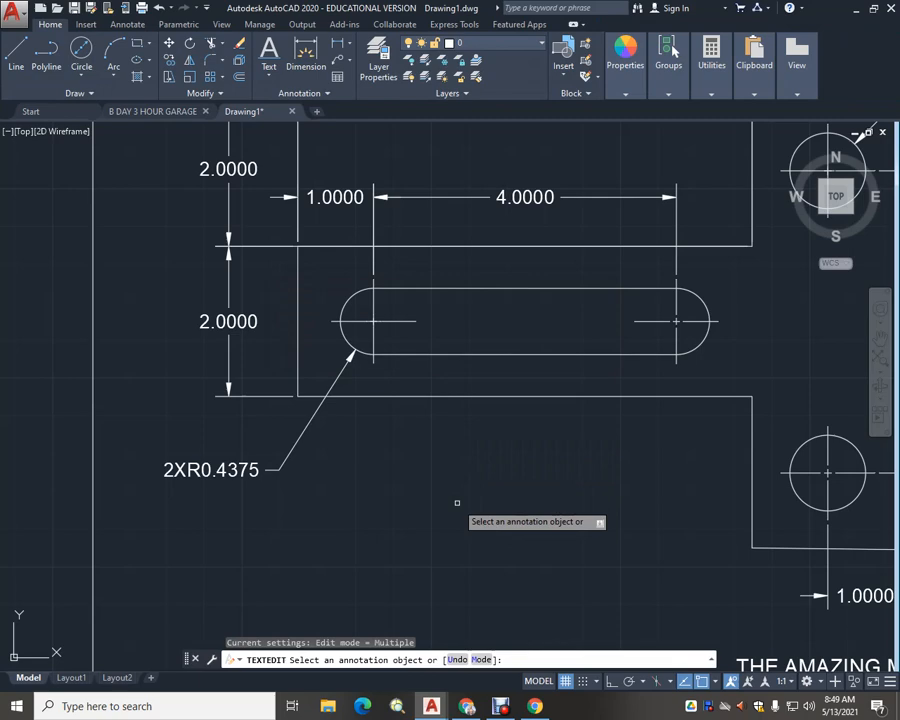
scroll(457, 503, down, 2)
scroll(457, 503, down, 2)
mouse_move(458, 496)
middle_down()
mouse_move(444, 504)
mouse_move(378, 465)
middle_up()
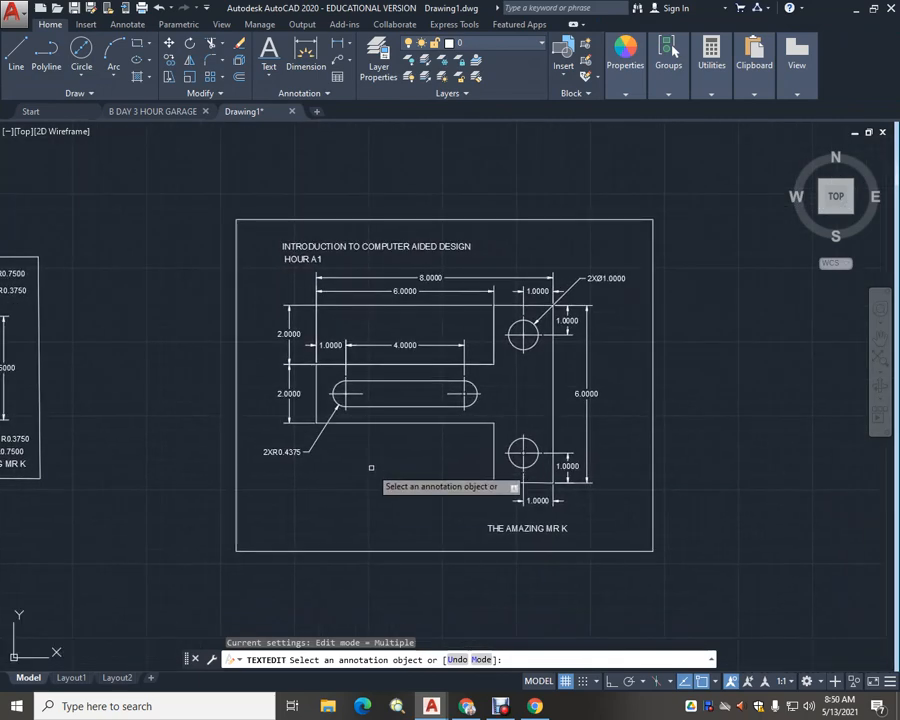
key(Escape)
key(Escape)
Move the name label below the plate into the lower-right corner of the border
click(492, 528)
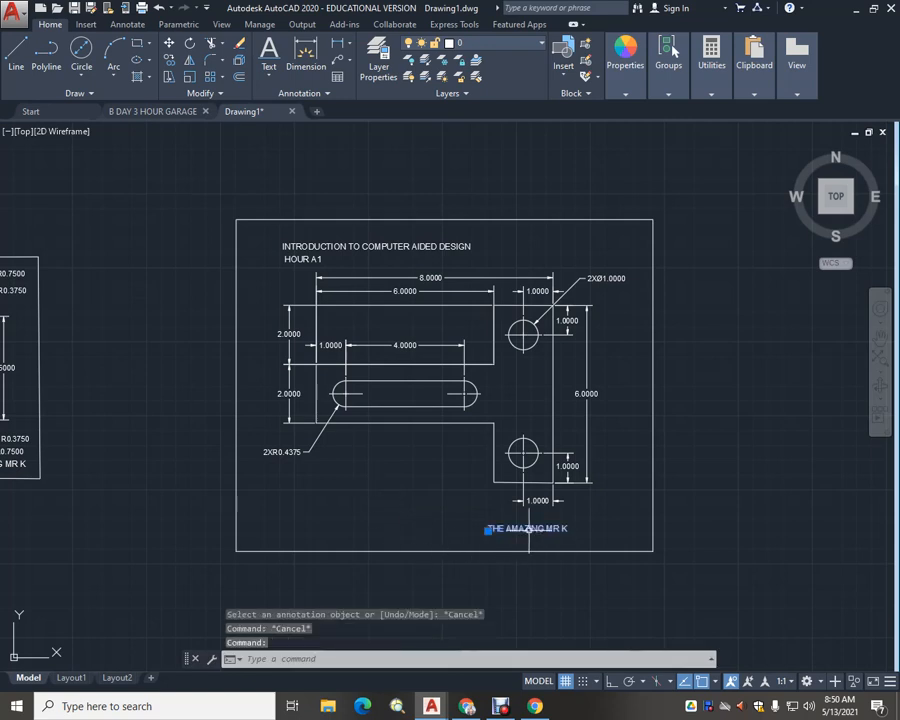
click(488, 530)
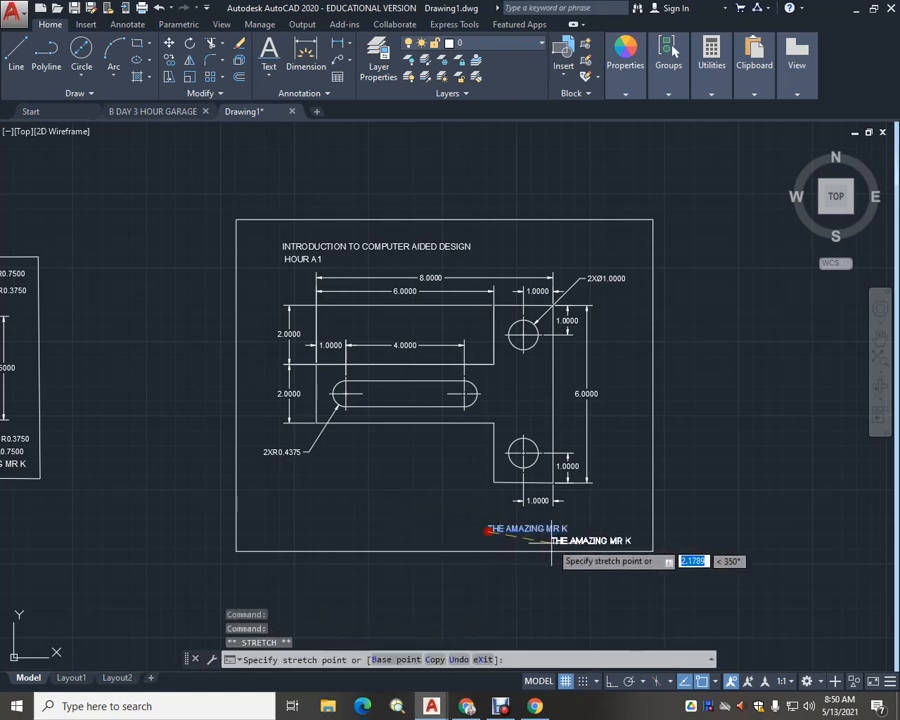
click(552, 539)
key(Escape)
key(Escape)
Move the title into the border's upper-left corner and place the HOUR A1 label directly beneath it
click(304, 246)
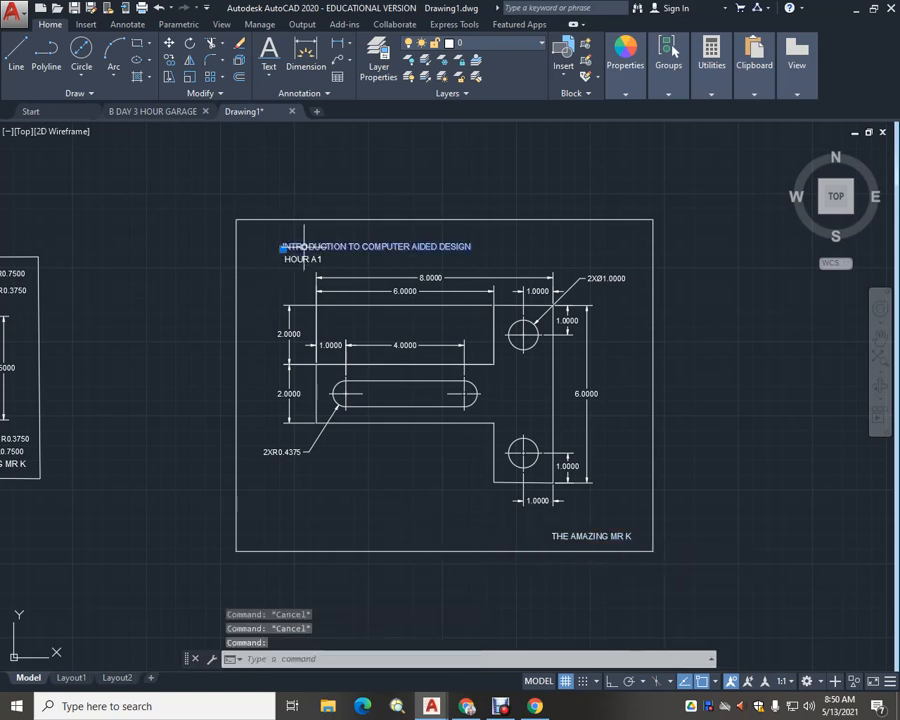
click(283, 248)
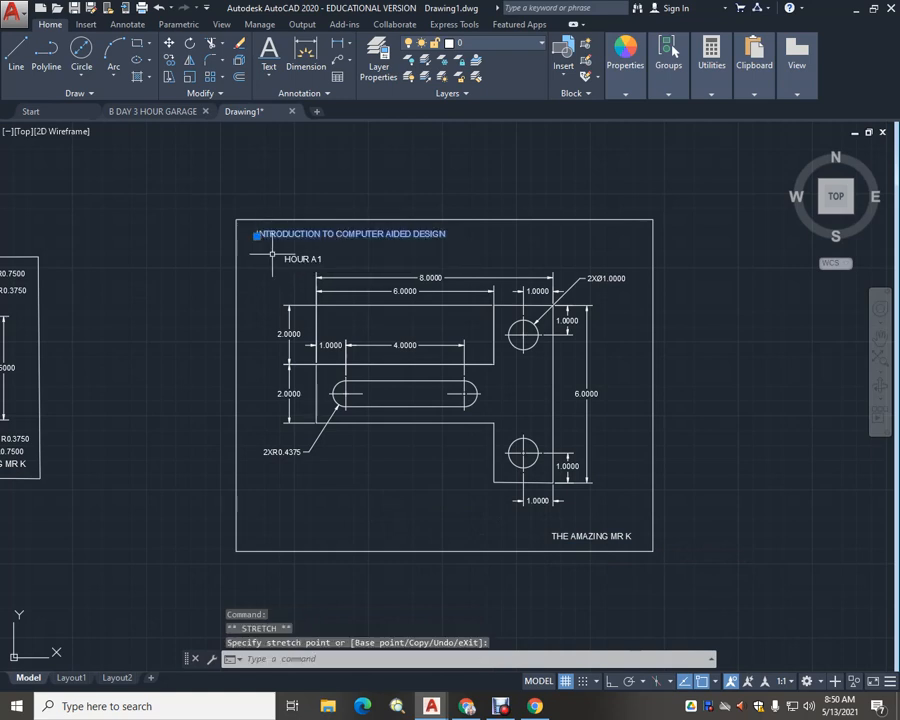
click(300, 259)
click(285, 261)
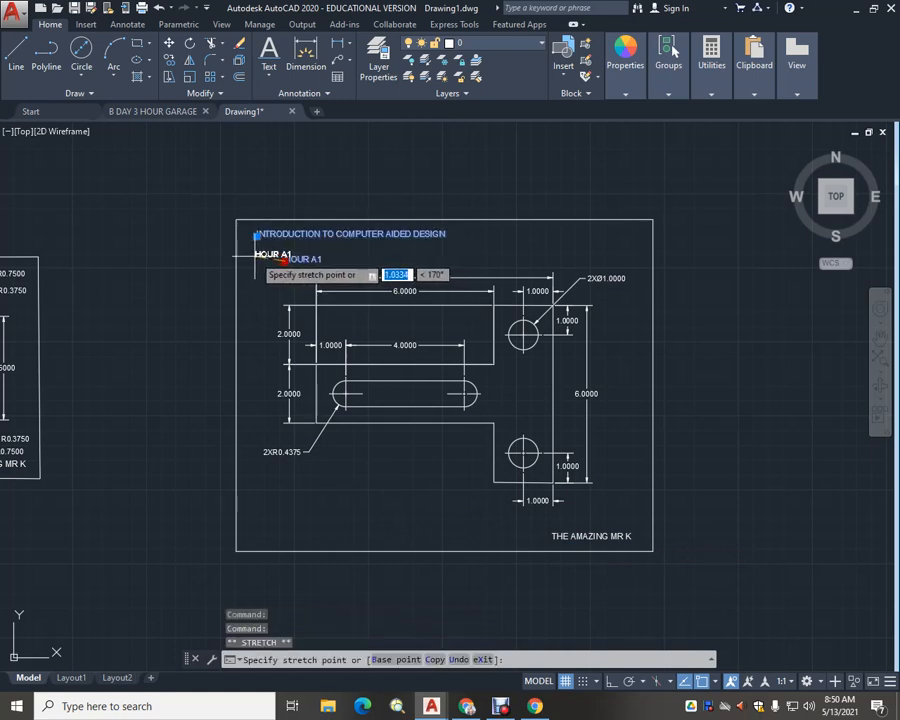
key(Escape)
key(Escape)
key(Escape)
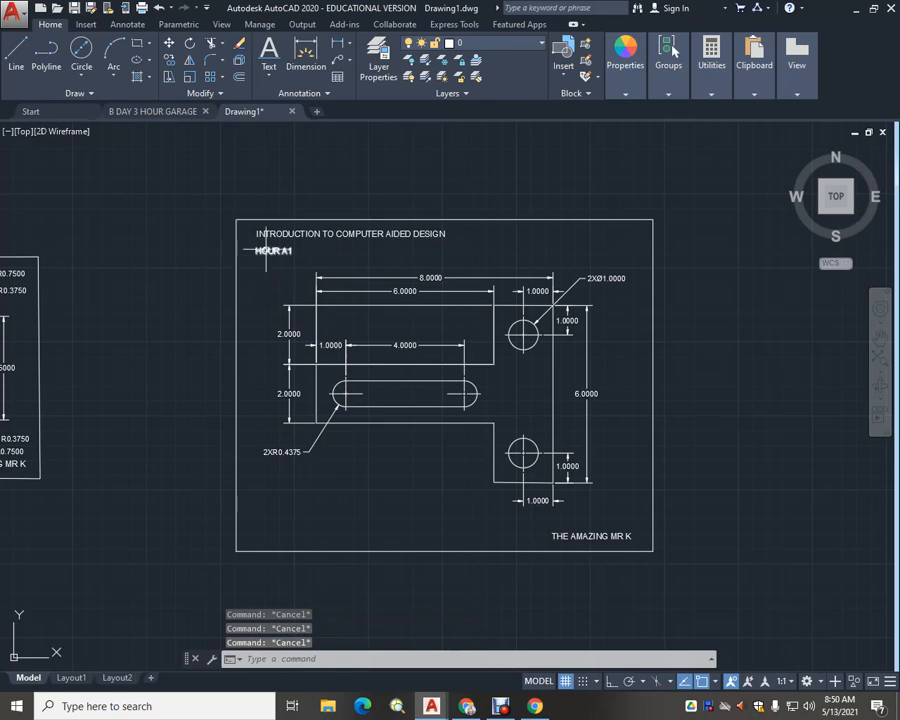
scroll(258, 298, up, 4)
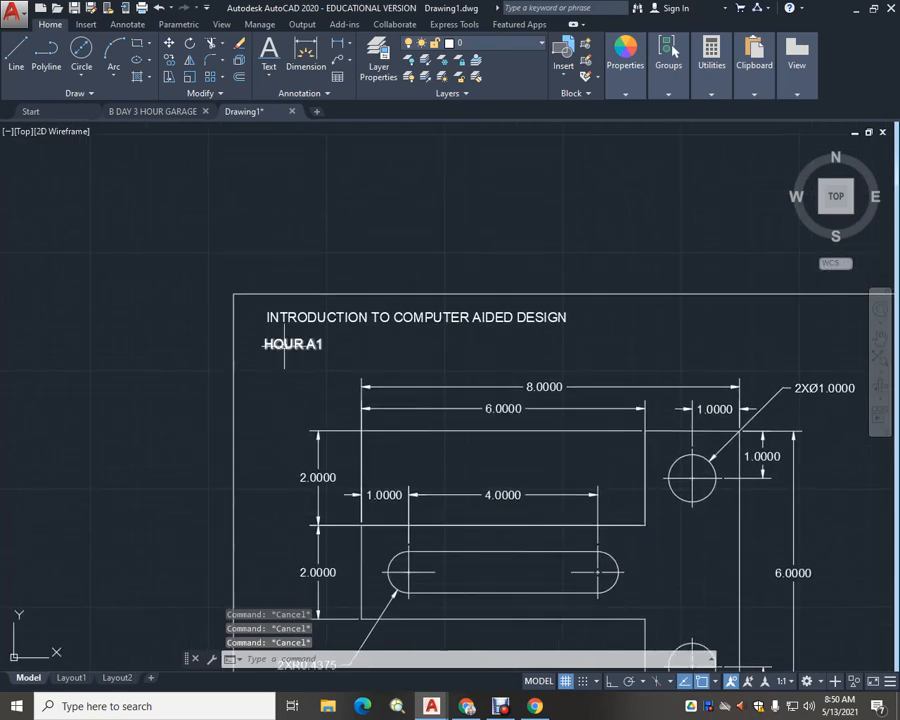
Move the HOUR A1 label up so it sits closer beneath the title
click(264, 348)
click(264, 340)
key(Escape)
key(Escape)
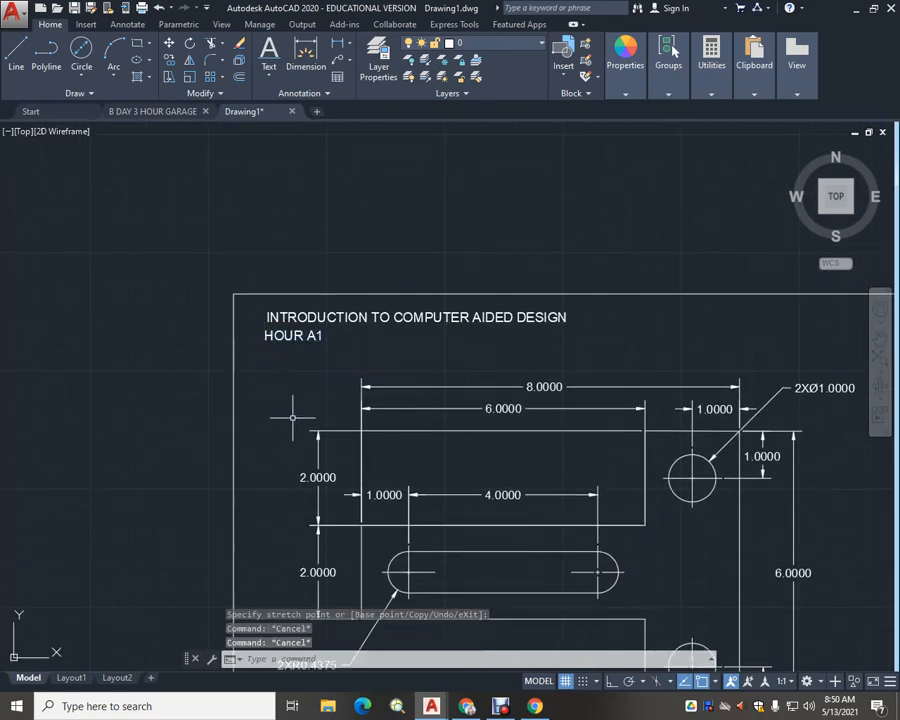
Open the plot settings for the bordered slotted plate drawing and select the printer 097-043-HP8150
scroll(479, 478, down, 4)
middle_drag(486, 557, 420, 473)
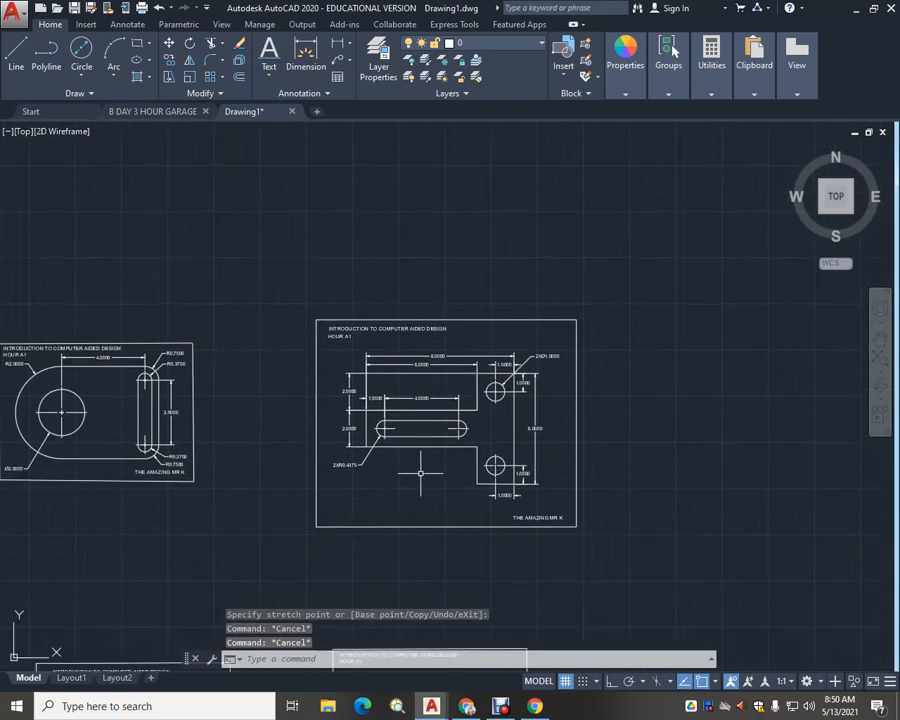
middle_drag(340, 473, 416, 454)
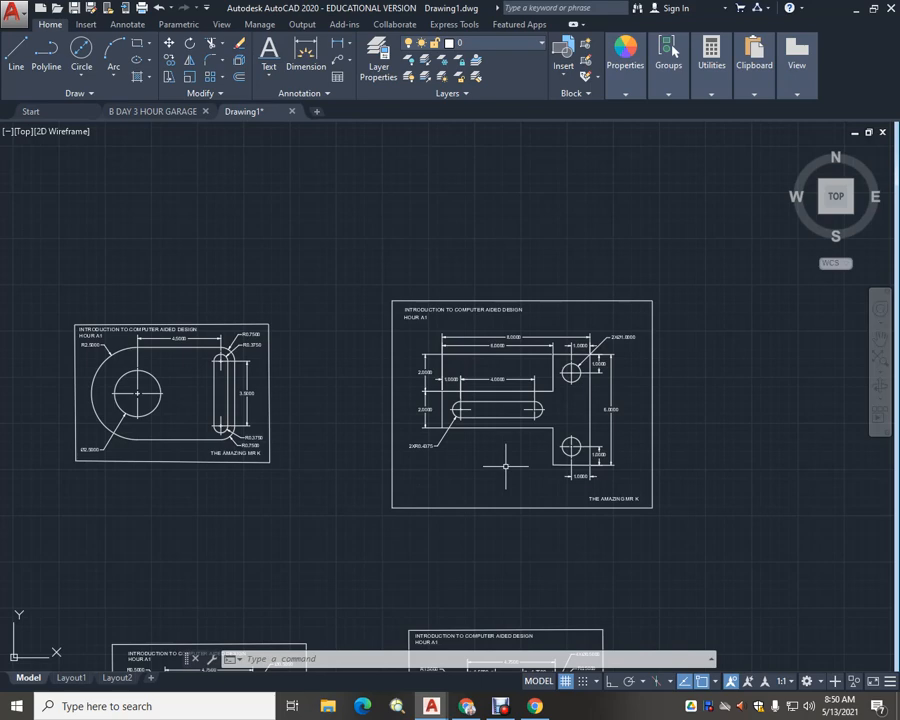
mouse_move(500, 462)
middle_down()
mouse_move(452, 434)
mouse_move(438, 460)
middle_up()
scroll(452, 434, down, 2)
scroll(452, 436, up, 2)
scroll(452, 438, up, 2)
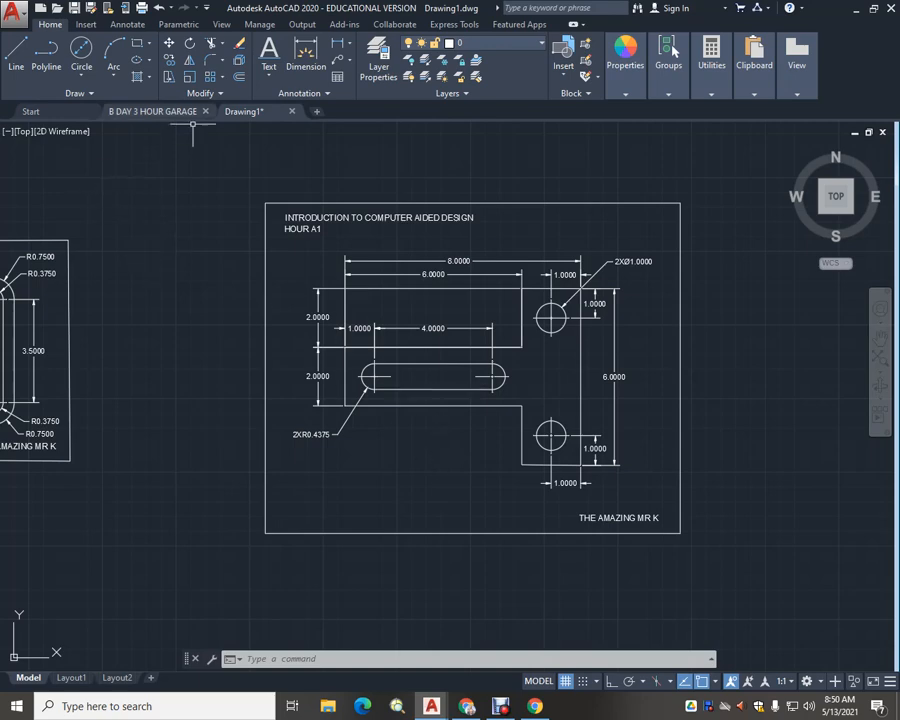
click(12, 12)
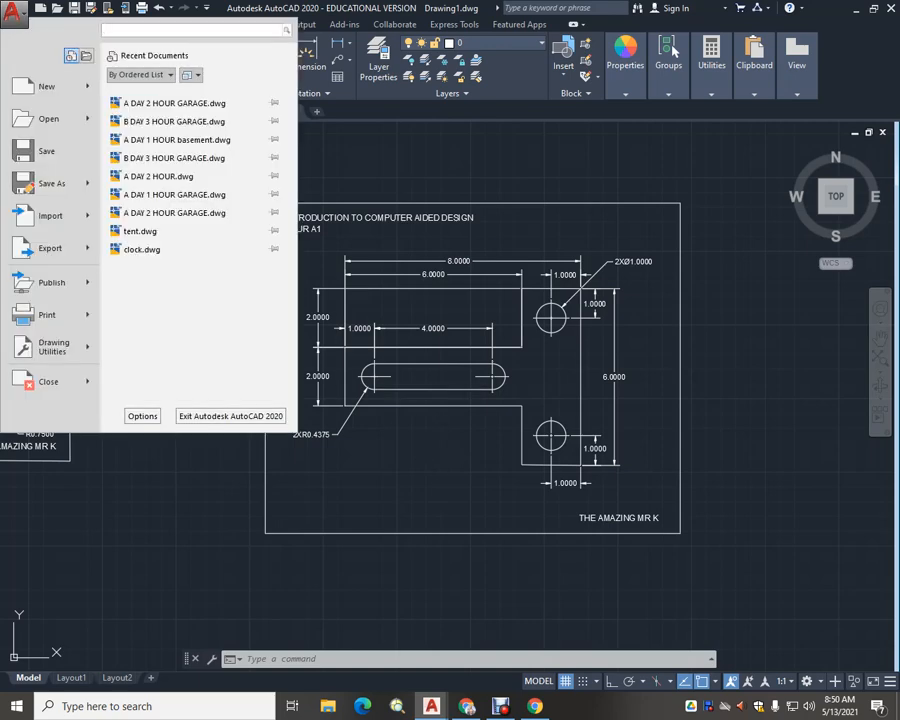
click(44, 314)
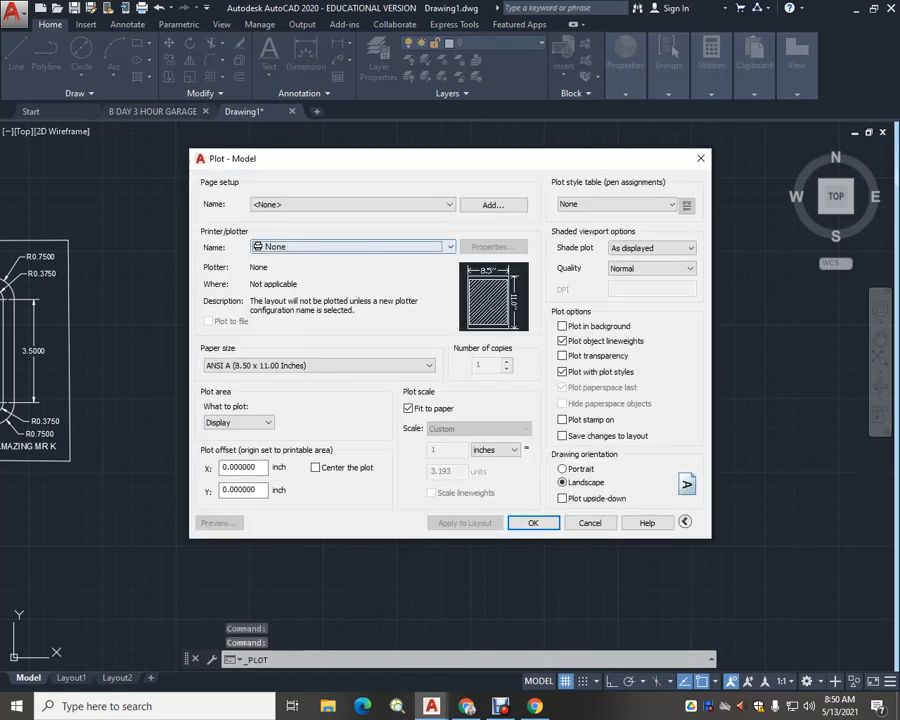
click(352, 246)
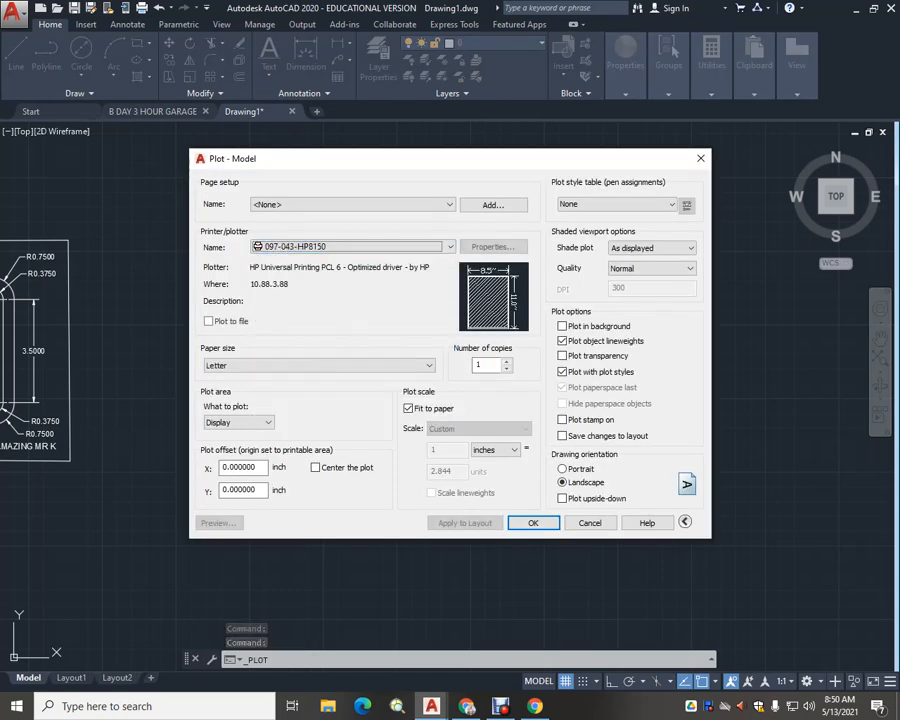
Set the plot area to a window enclosing the whole border of the slotted plate drawing
click(238, 422)
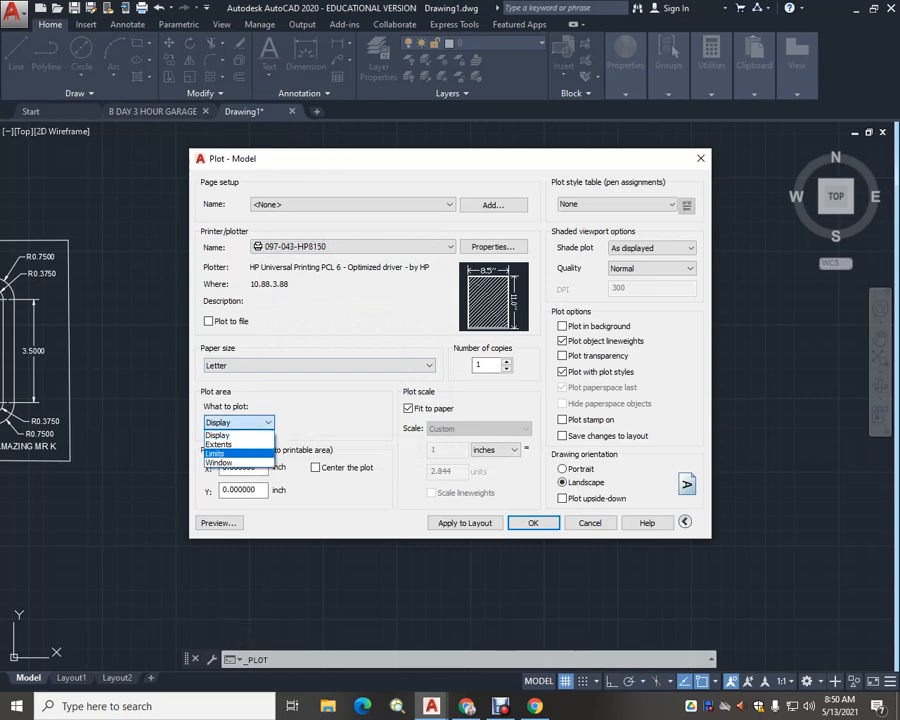
click(218, 462)
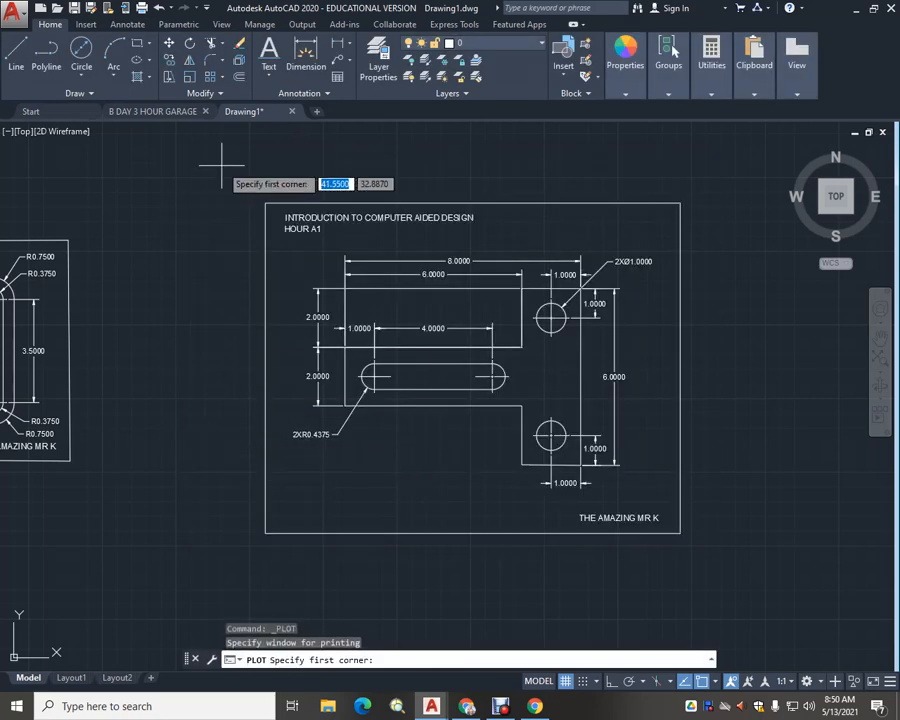
click(245, 193)
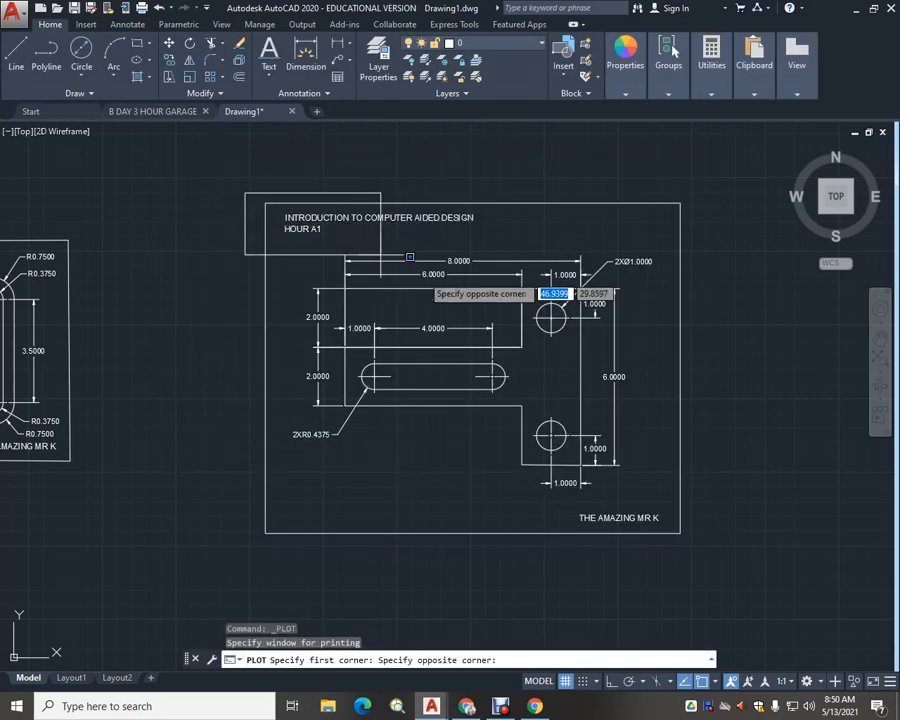
click(706, 539)
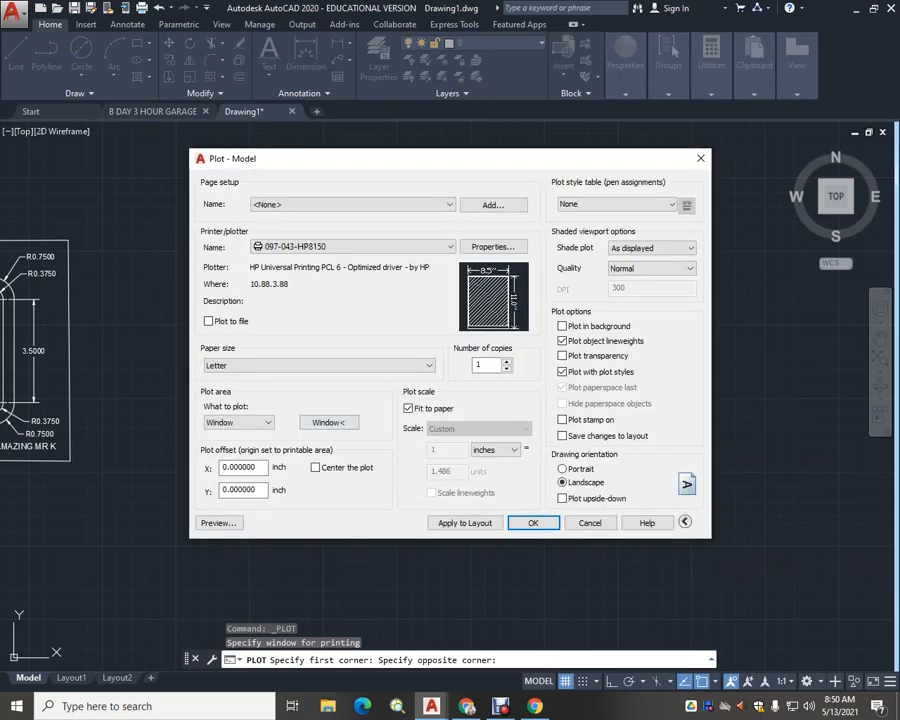
Preview the plot of the bordered drawing and close the plot settings without printing
click(218, 522)
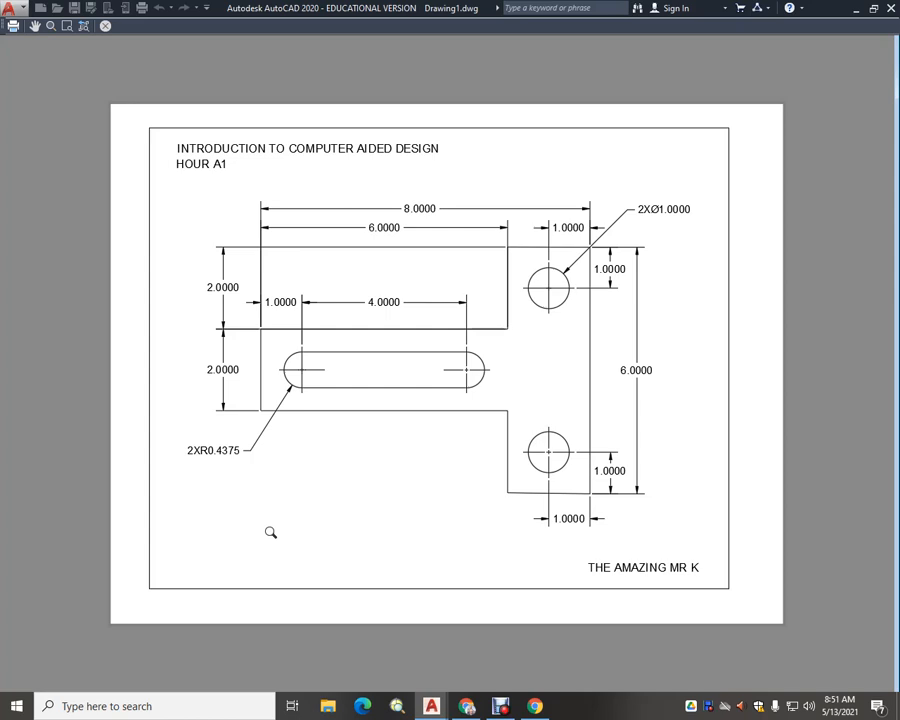
key(Escape)
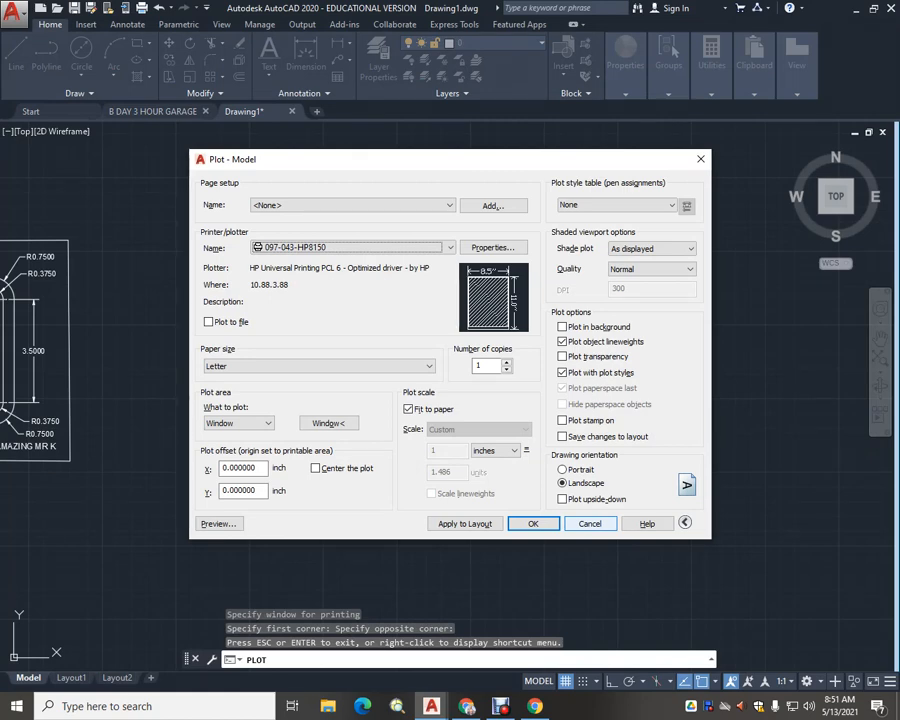
click(589, 523)
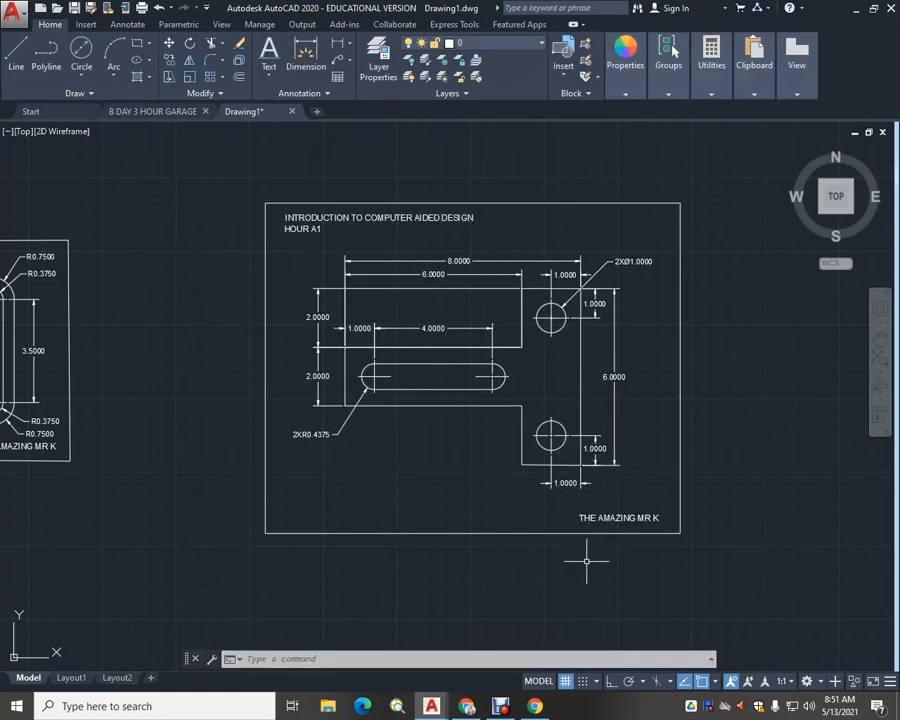
Add a single-line text label with the student's surname below the plate, using height 0.2000 and rotation 0
scroll(583, 559, down, 3)
middle_drag(583, 559, 490, 450)
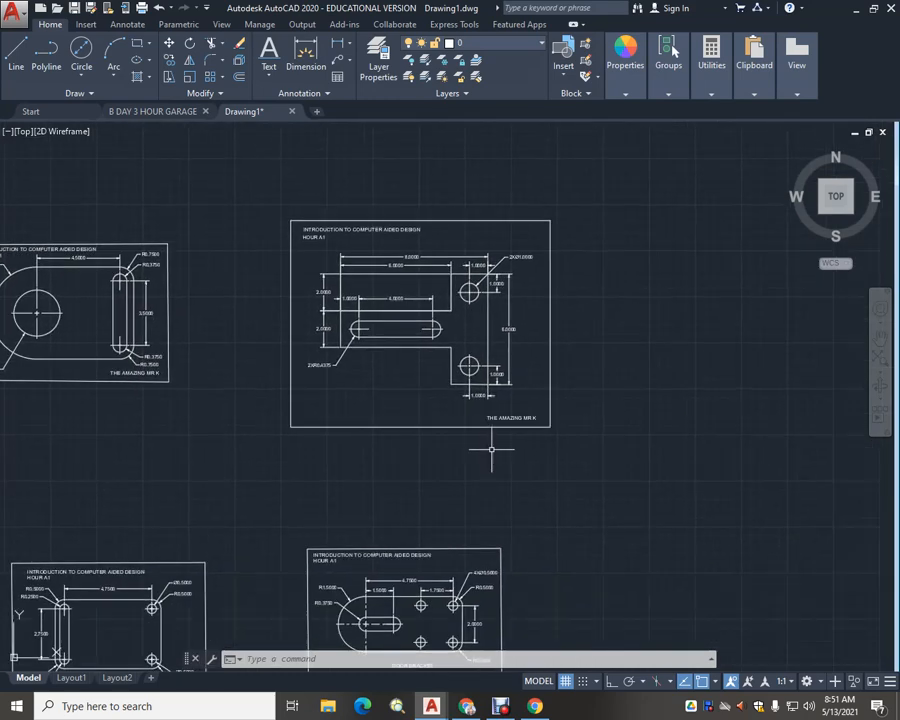
scroll(367, 376, up, 3)
middle_drag(420, 380, 398, 488)
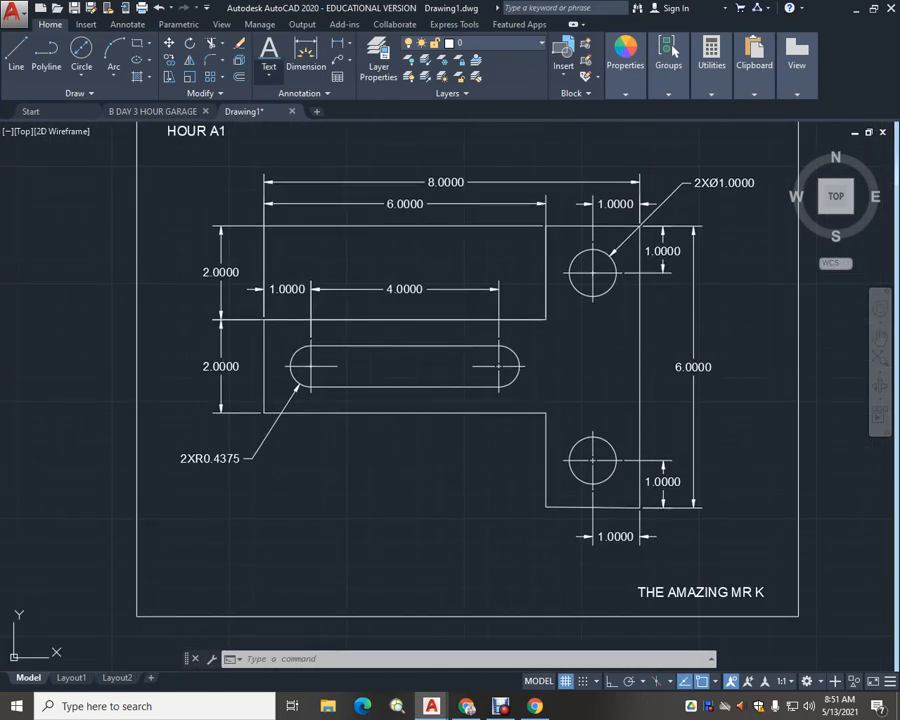
click(269, 74)
click(297, 127)
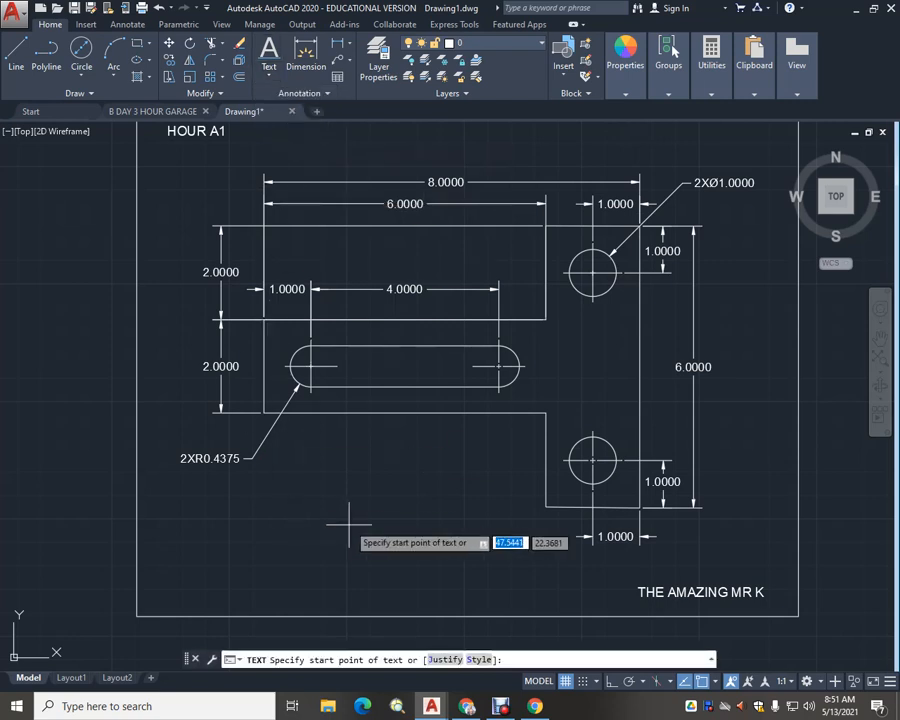
click(363, 476)
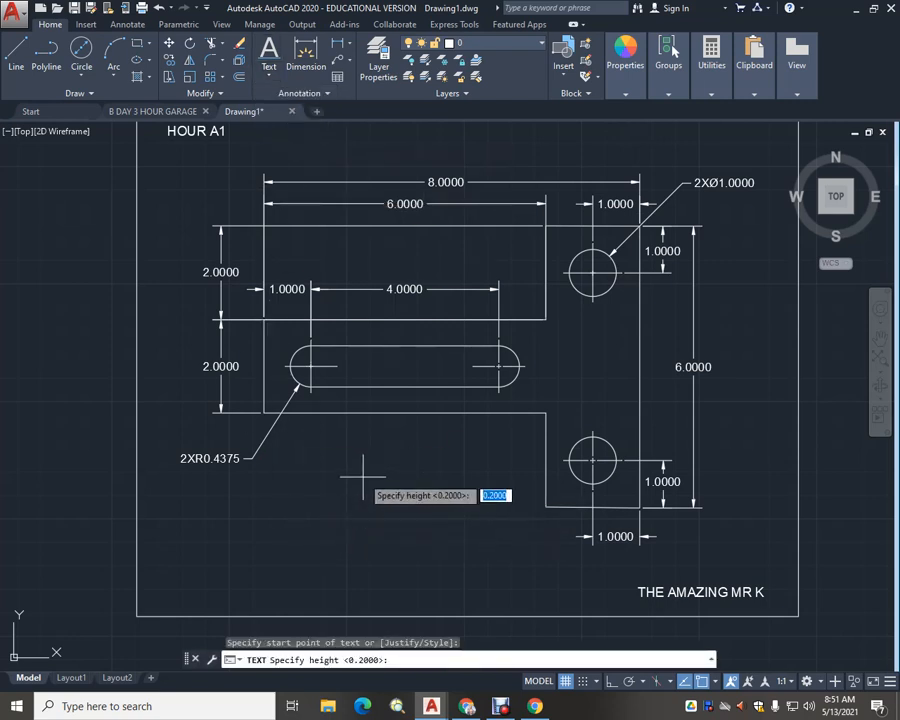
key(Return)
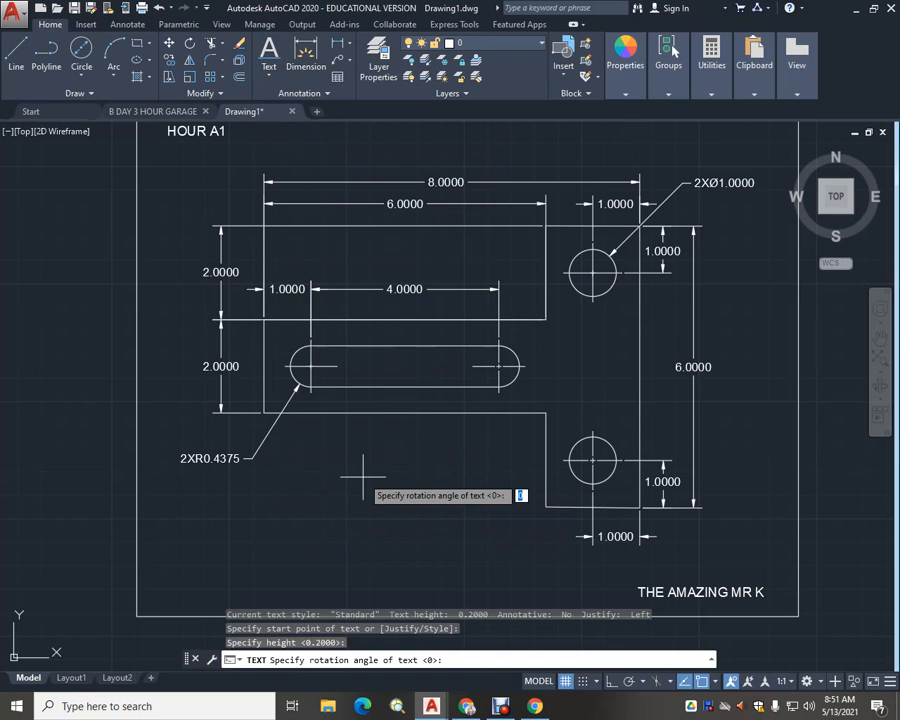
key(Return)
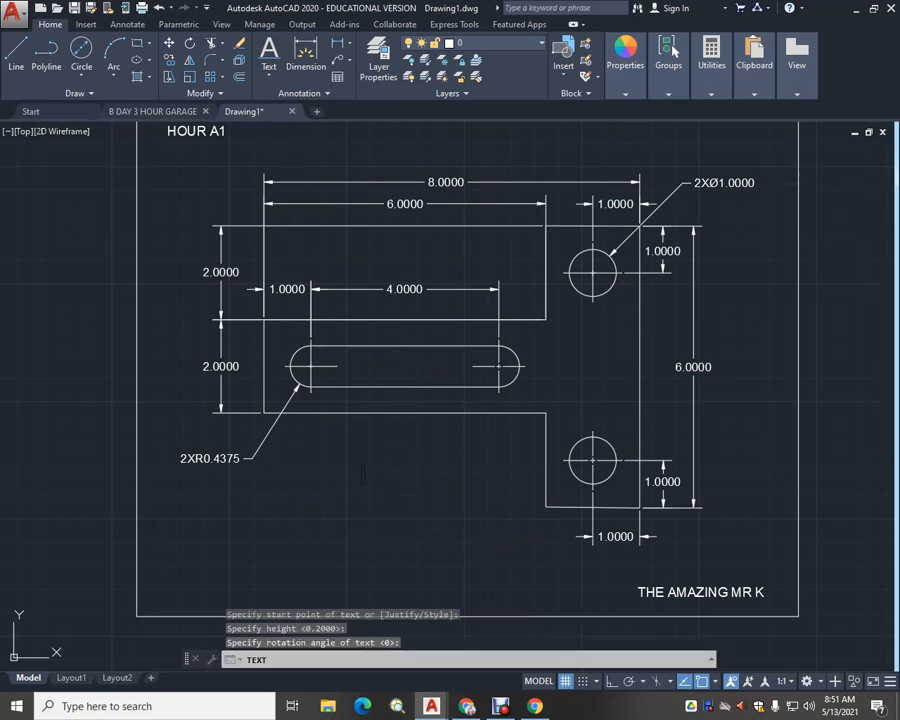
text(BENT)
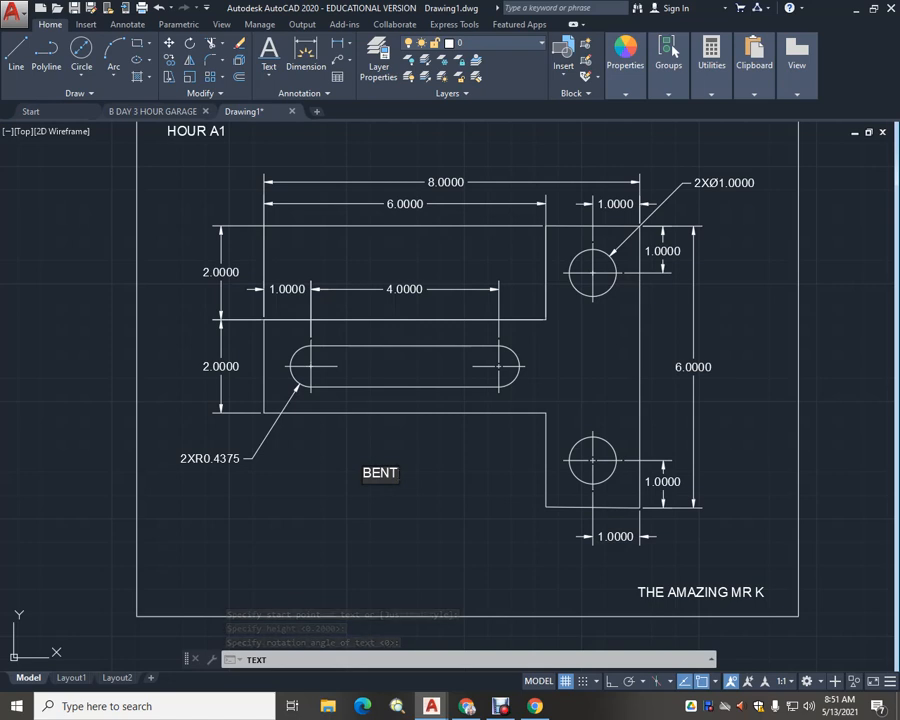
text(EN)
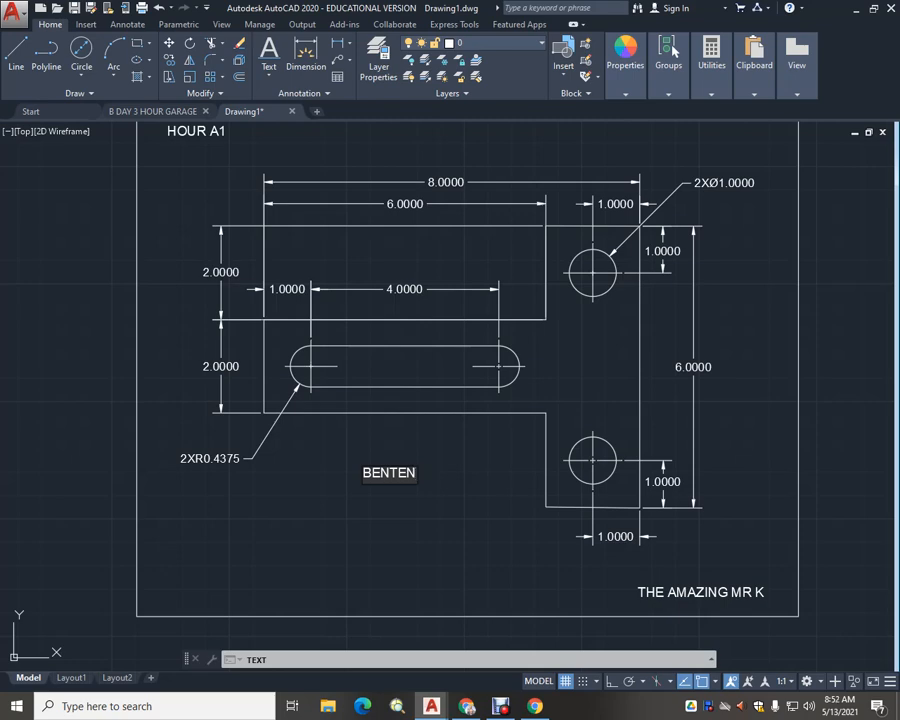
Check the surname's spelling in the Google Meet window, return to AutoCAD and correct the last two letters of the label
click(466, 706)
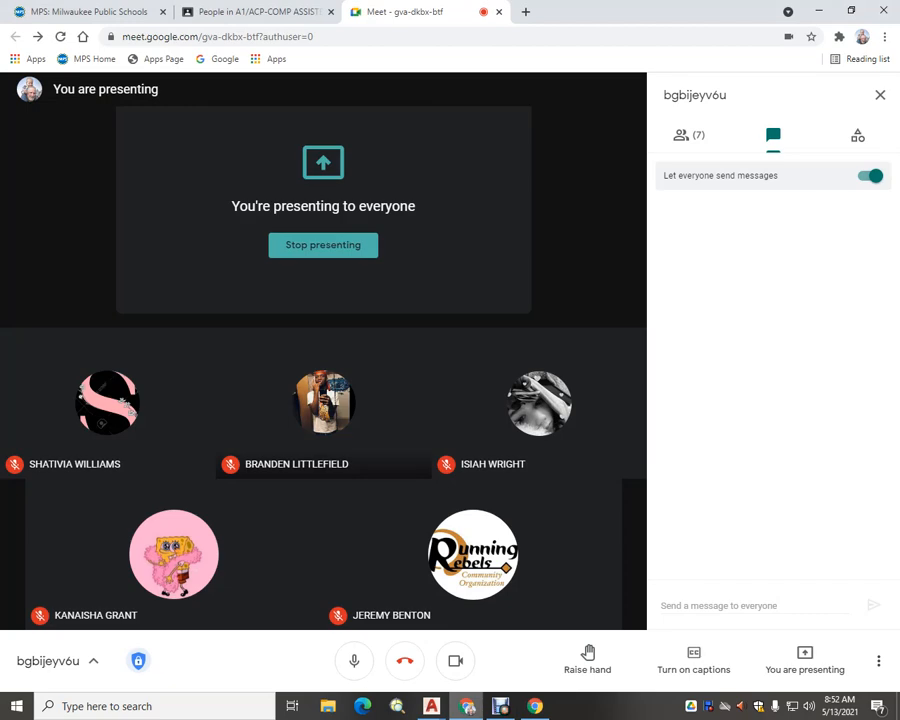
mouse_move(431, 706)
click(509, 622)
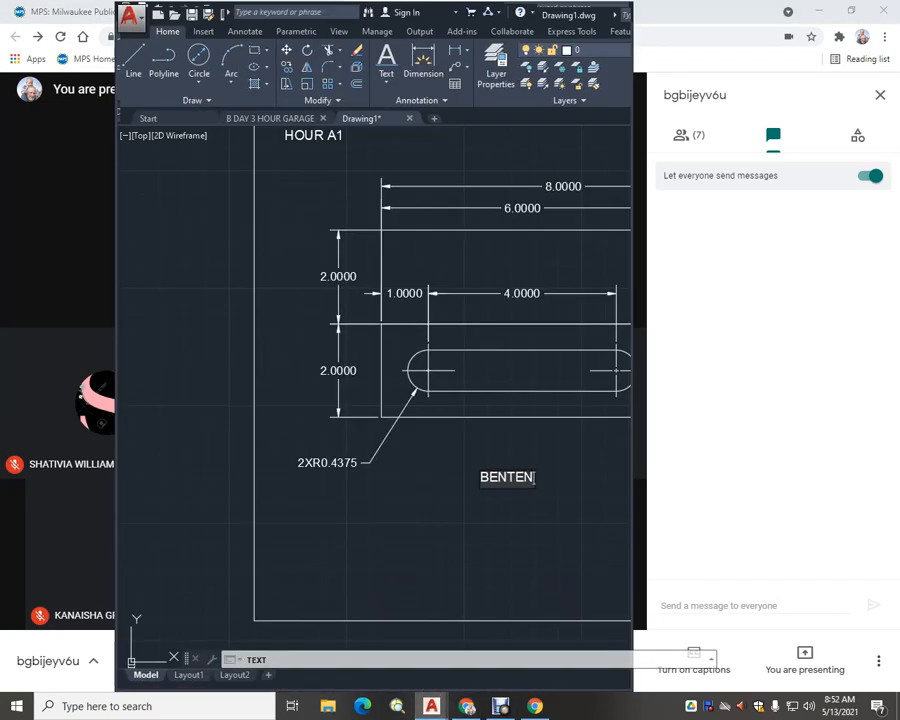
key(BackSpace)
key(BackSpace)
text(ON)
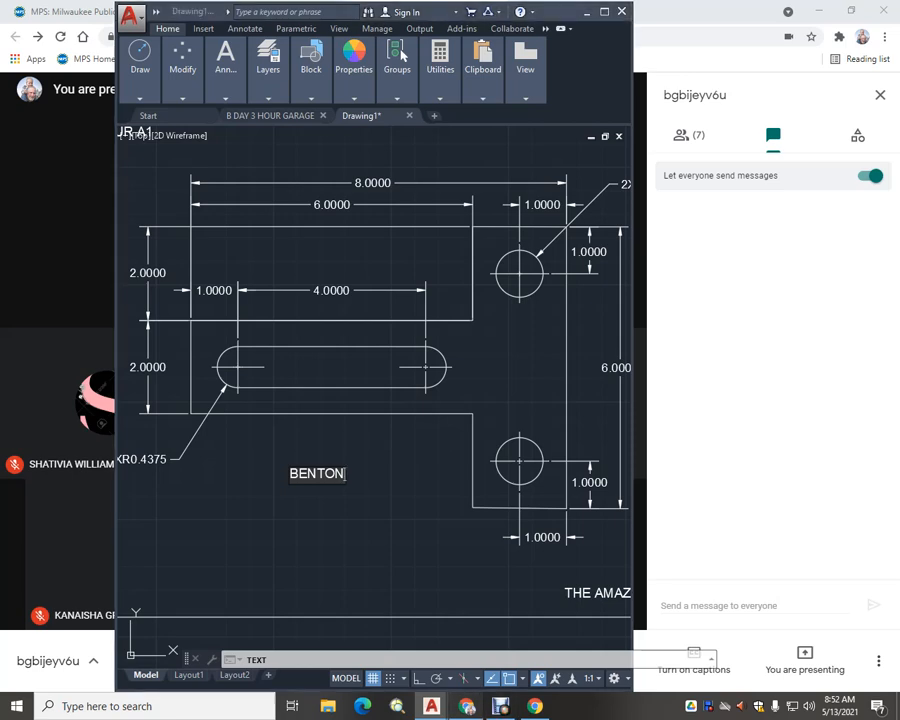
Recheck the surname against the Google Meet participant name, return to AutoCAD and finish the text label
key(alt+Tab)
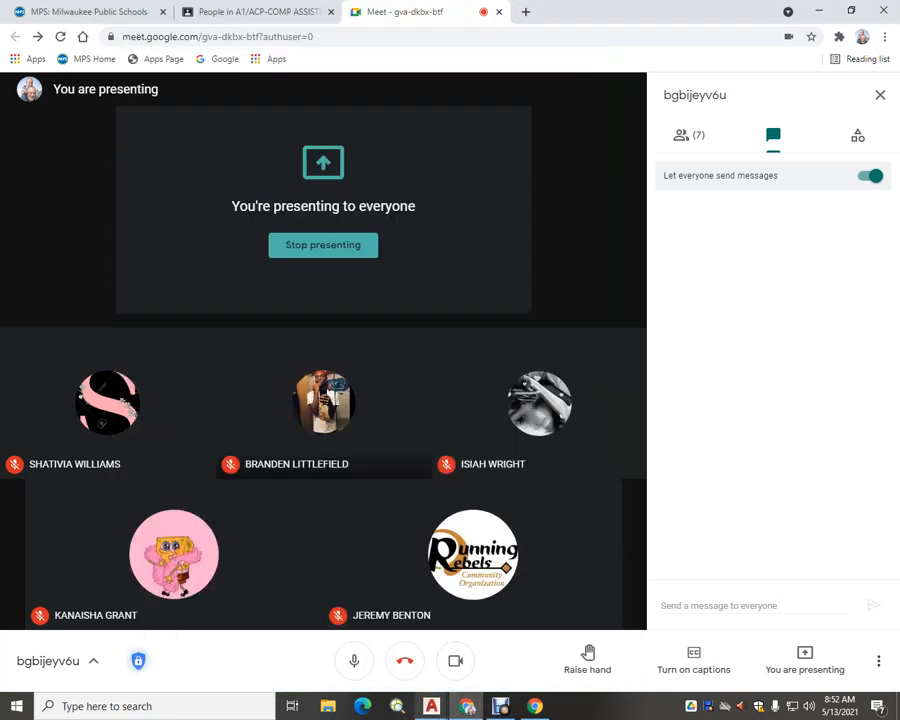
mouse_move(431, 706)
click(508, 638)
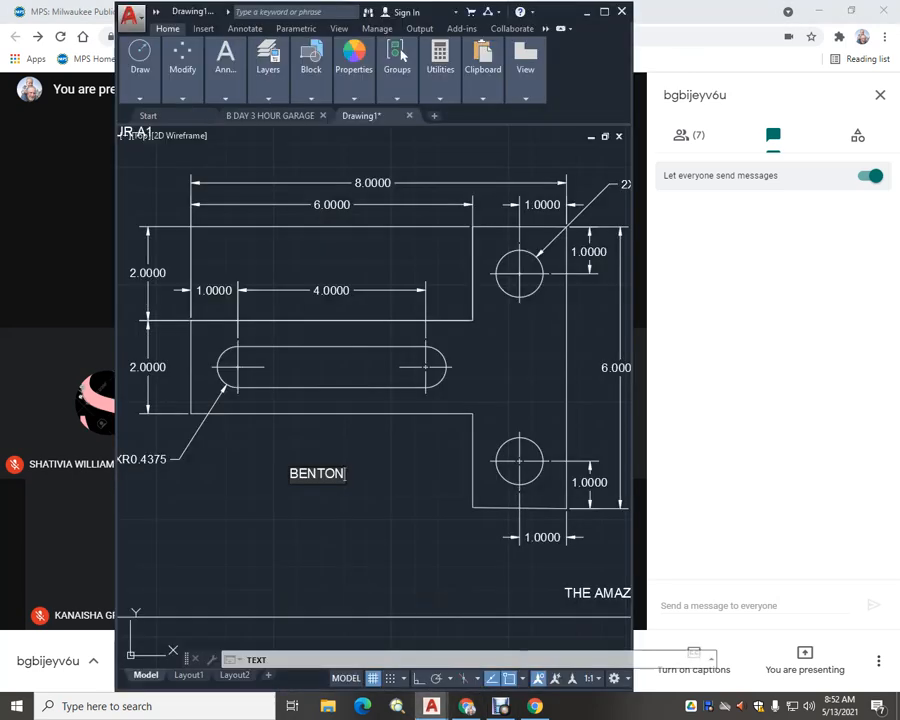
key(Return)
key(Return)
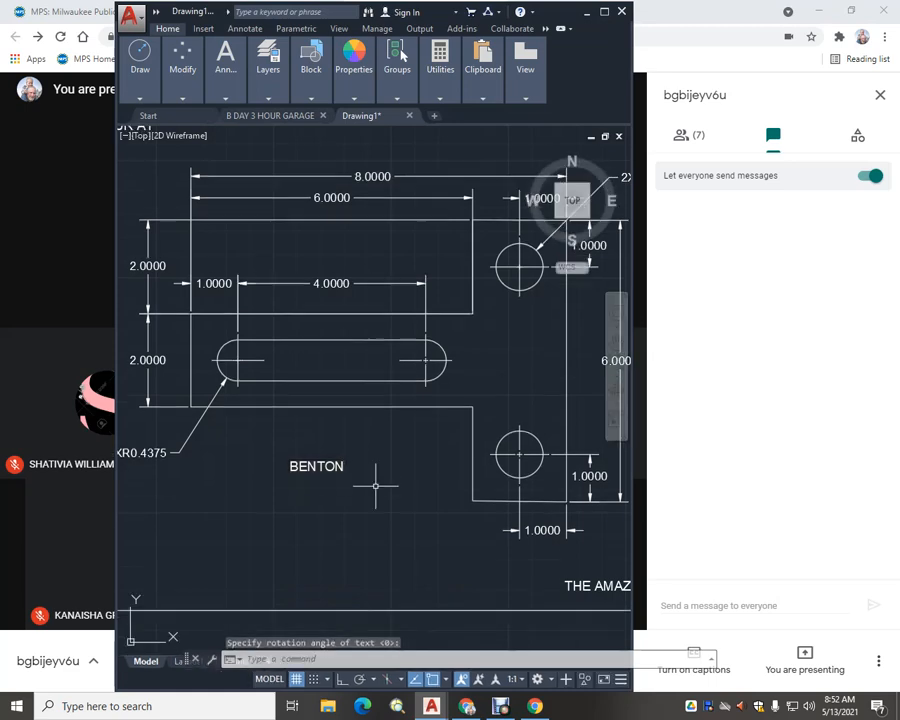
Maximize the drawing window and move the surname label slightly down and to the right in the space below the plate
scroll(347, 488, up, 4)
scroll(346, 482, down, 6)
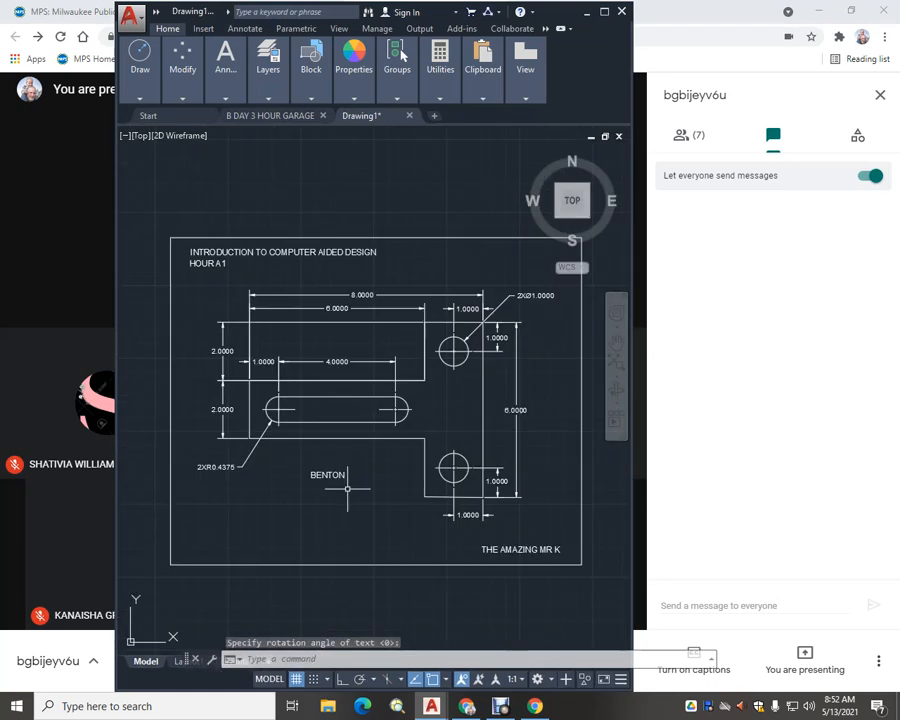
middle_drag(350, 507, 348, 530)
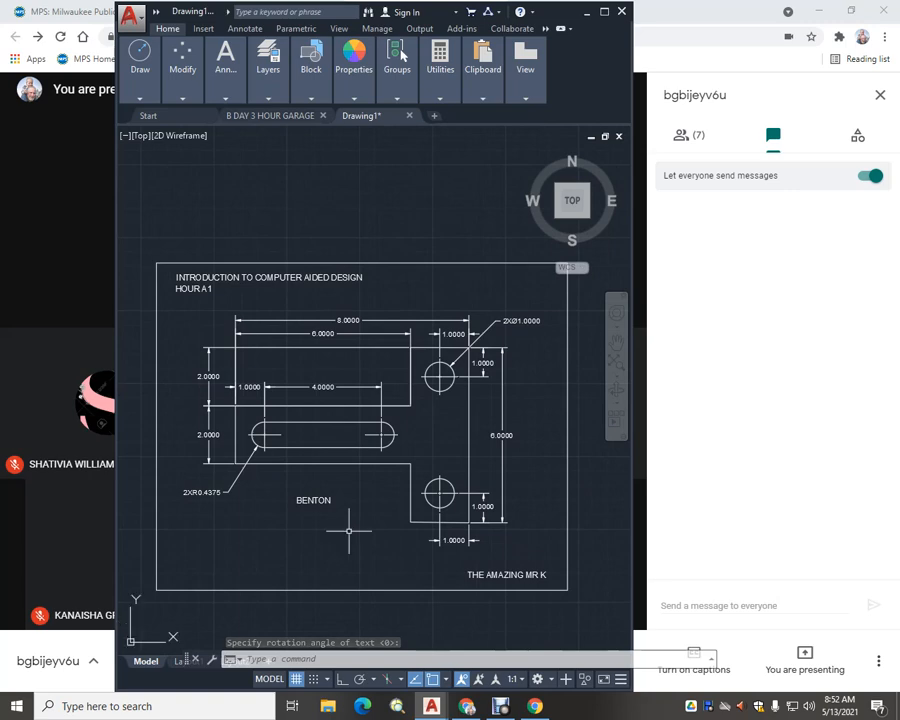
click(604, 11)
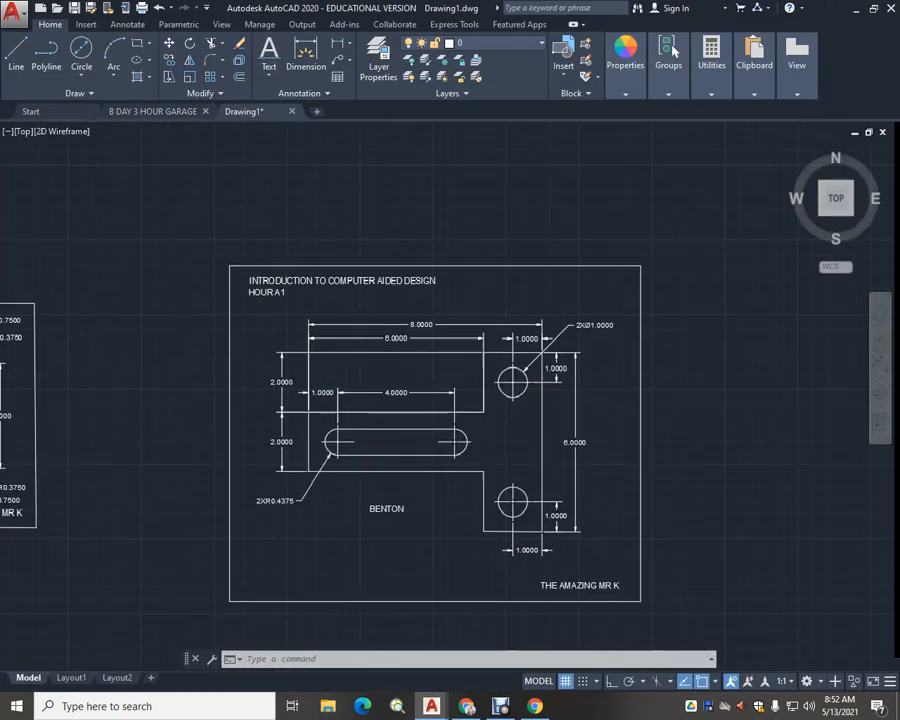
middle_drag(453, 593, 458, 562)
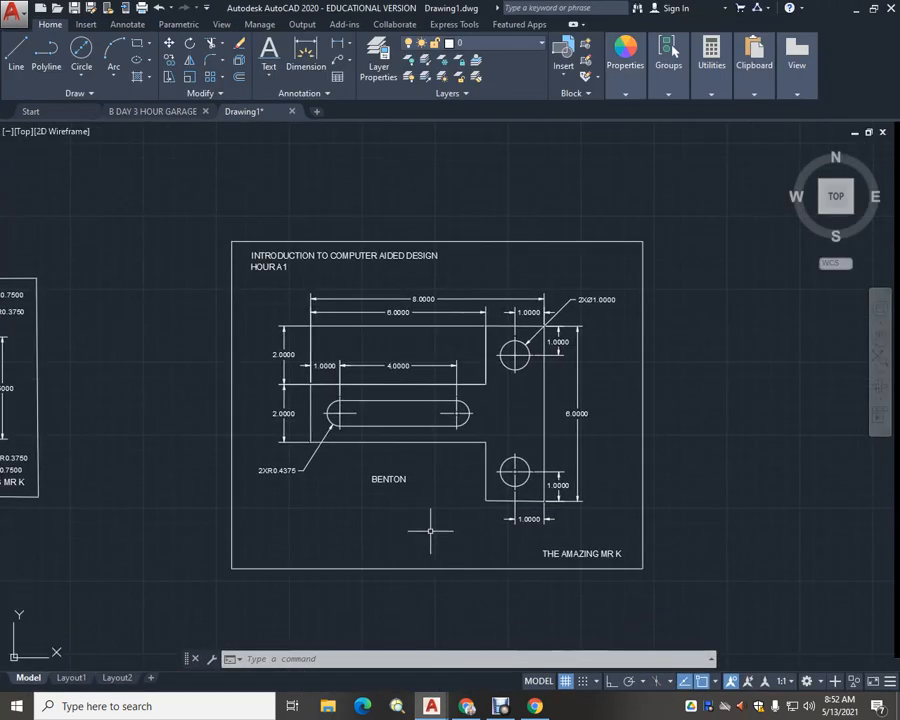
scroll(394, 506, up, 2)
click(390, 462)
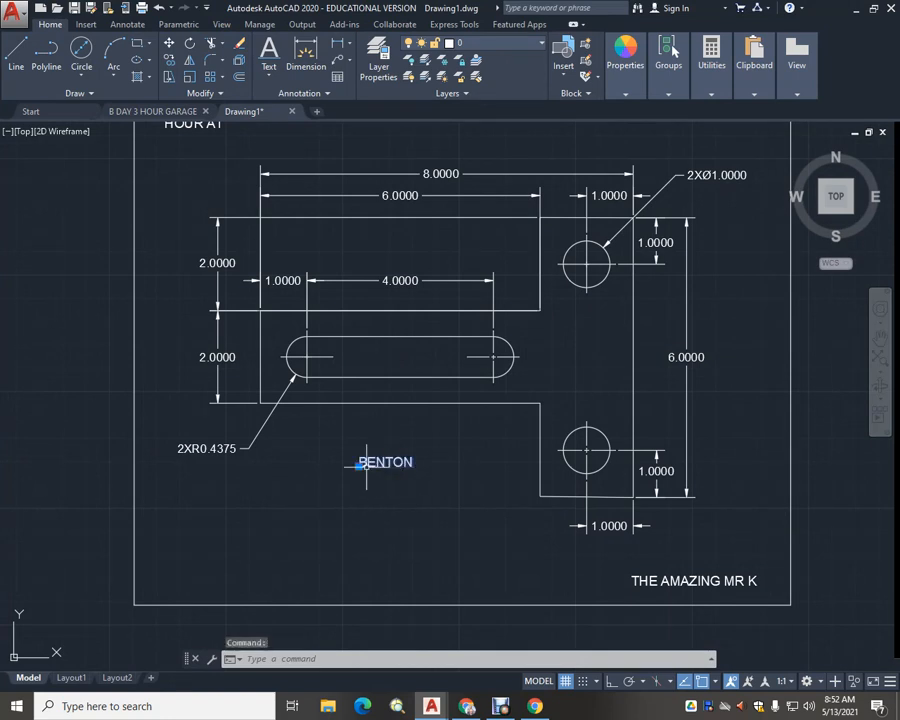
click(359, 466)
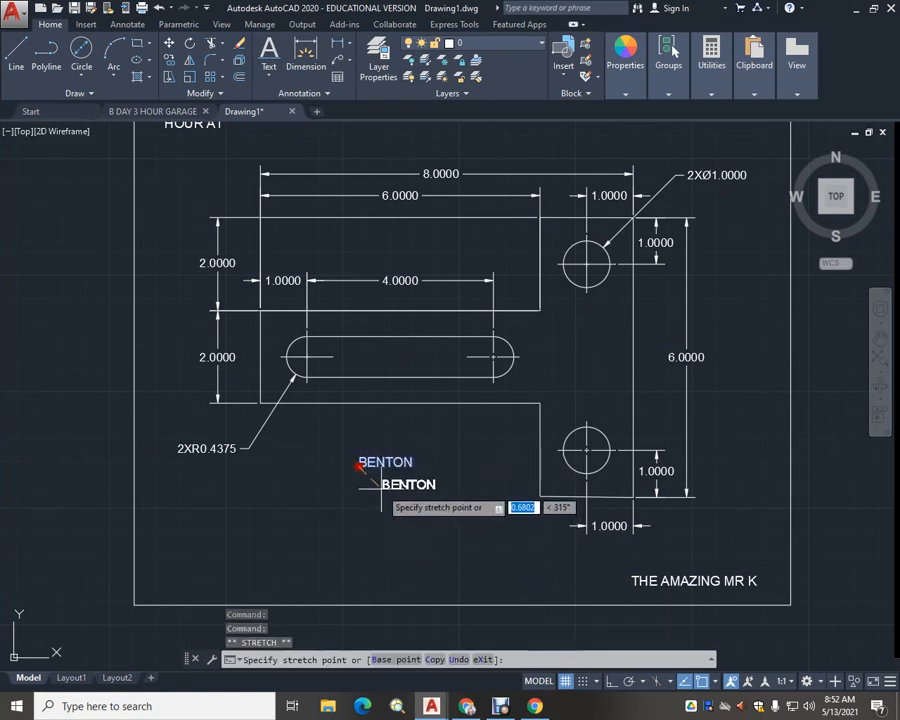
click(381, 488)
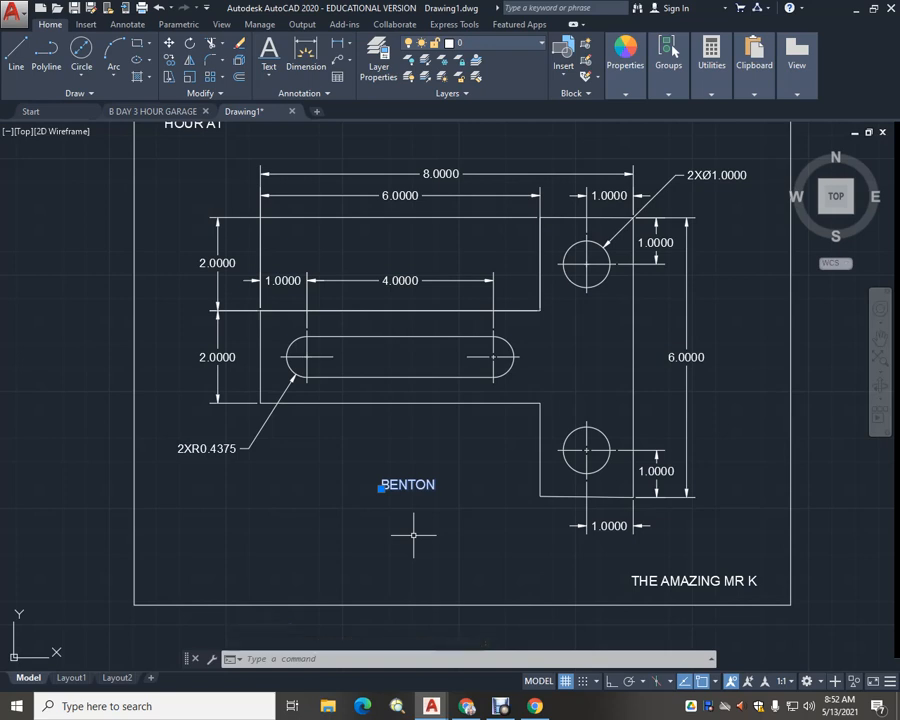
Deselect the surname label and review the finished plate sheet alongside the neighbouring bordered sheets
key(Escape)
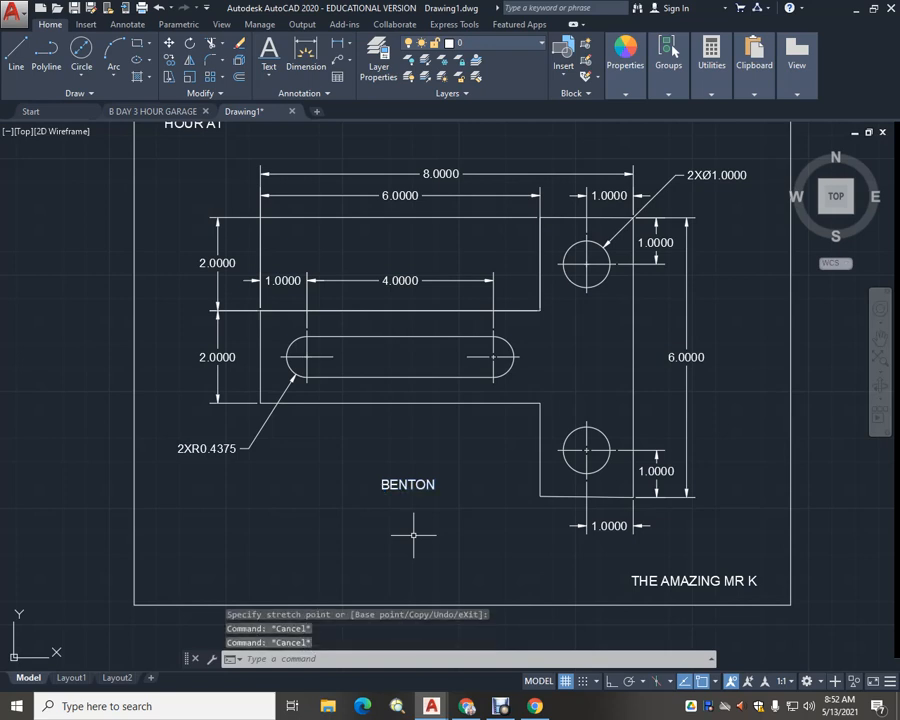
middle_drag(413, 535, 409, 546)
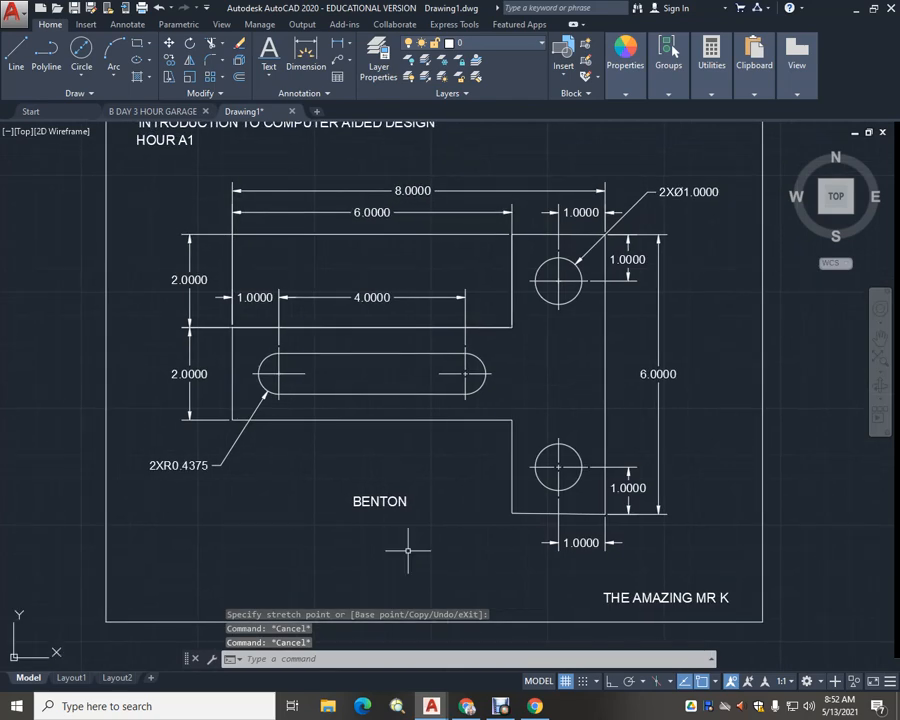
scroll(406, 545, down, 2)
scroll(394, 518, up, 2)
middle_drag(396, 516, 393, 553)
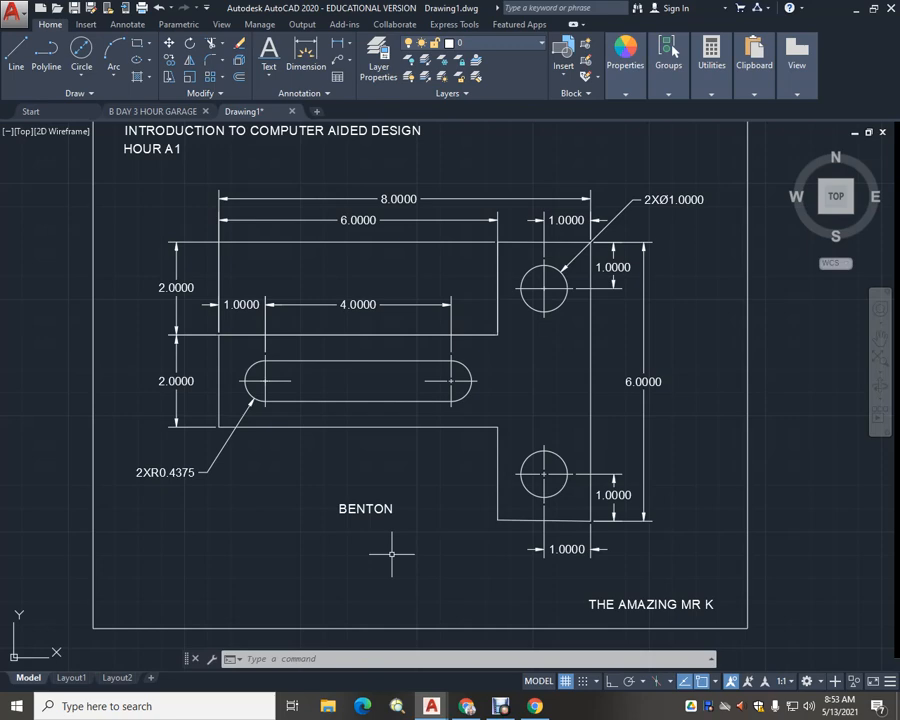
scroll(392, 553, down, 5)
middle_drag(395, 556, 447, 390)
middle_drag(454, 345, 454, 342)
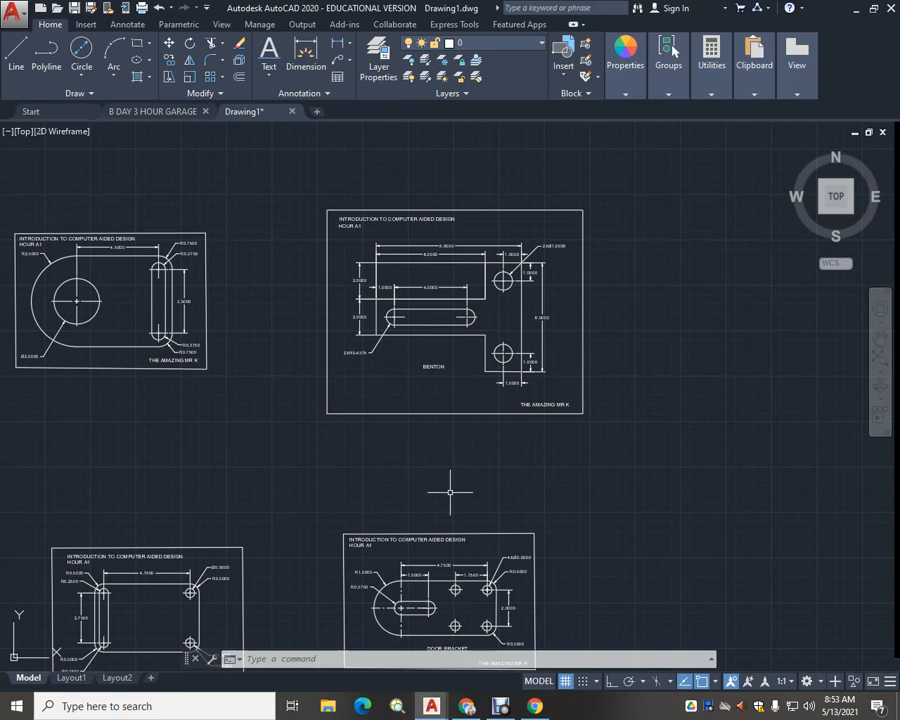
Draw a vertical construction line about 13.3 long in the empty space to the right of the door bracket sheet
scroll(450, 491, down, 2)
middle_drag(450, 544, 467, 475)
scroll(398, 530, up, 5)
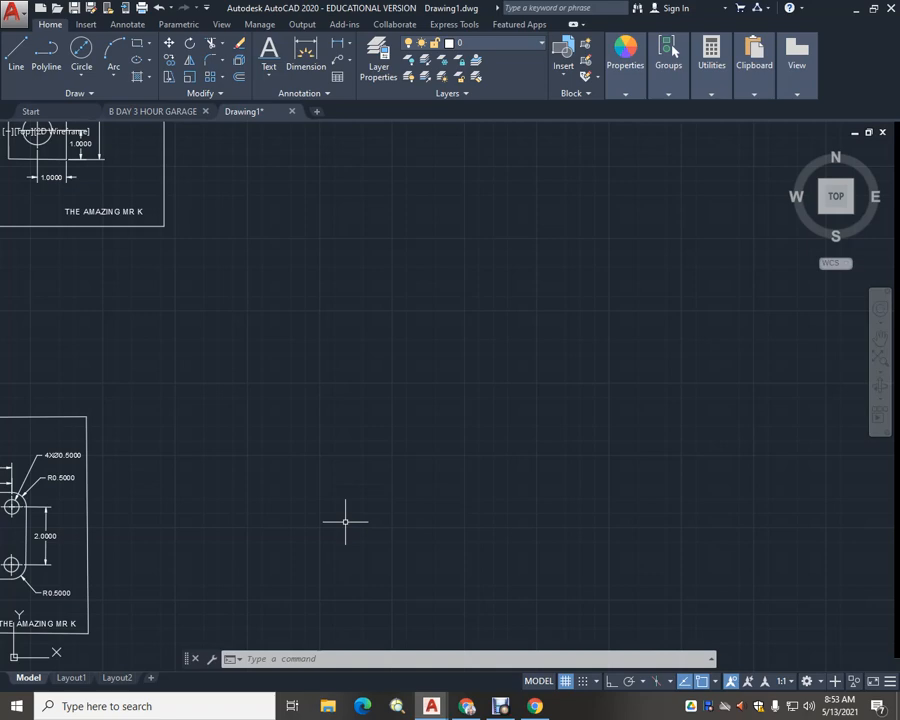
scroll(323, 560, up, 2)
scroll(323, 560, down, 4)
middle_drag(350, 548, 709, 512)
middle_drag(788, 506, 552, 514)
scroll(533, 517, up, 4)
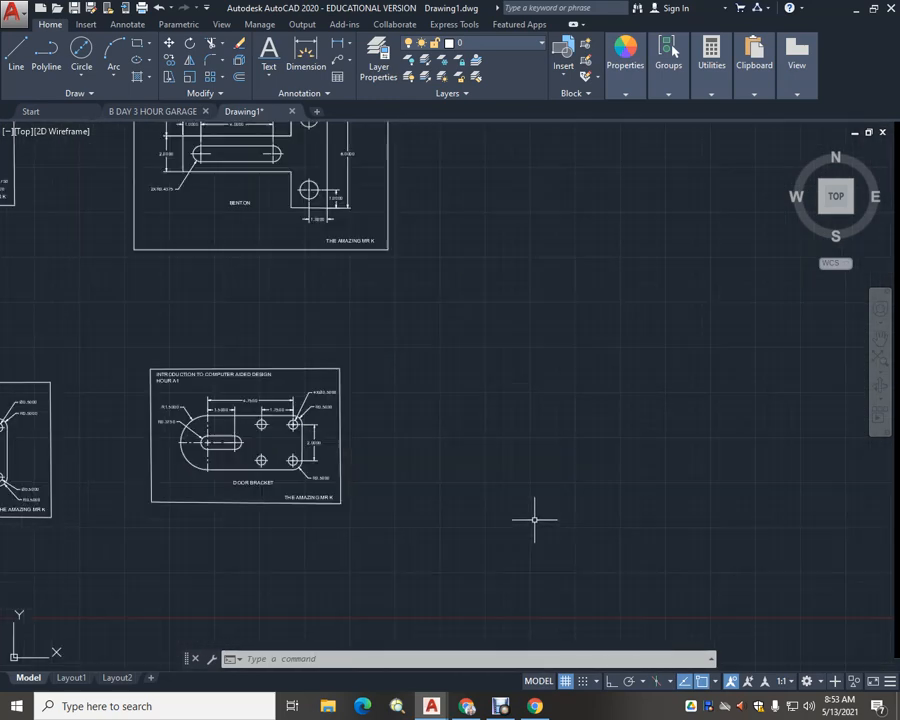
middle_drag(587, 476, 480, 484)
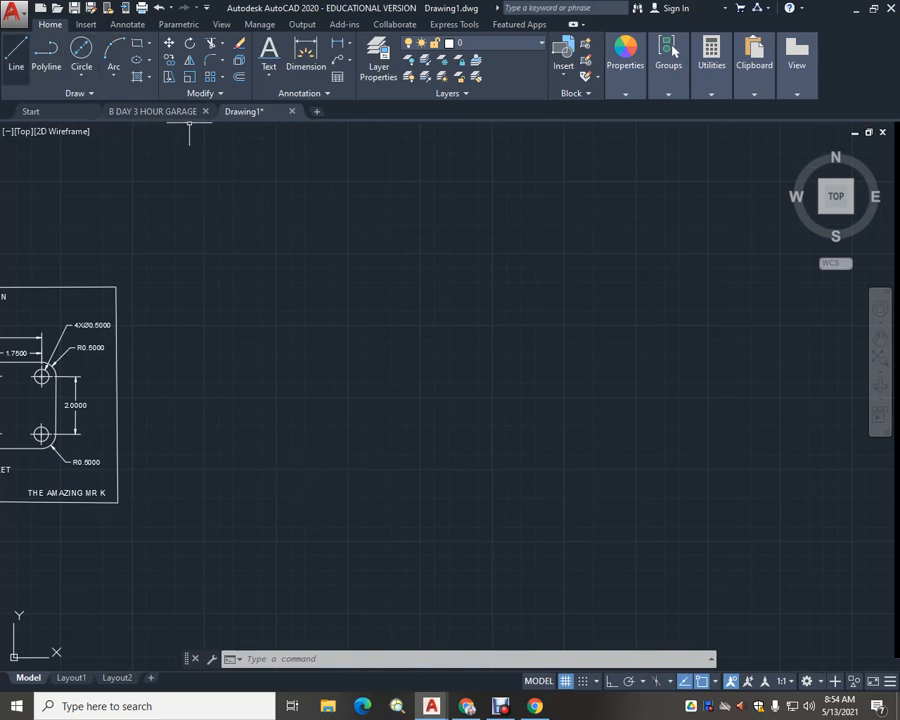
click(16, 52)
click(339, 208)
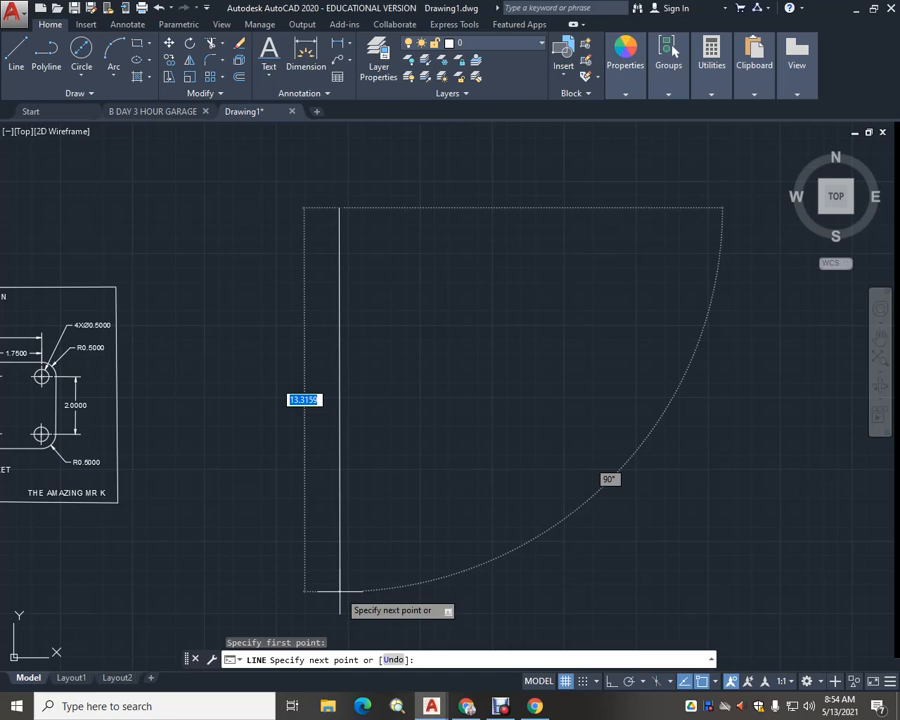
click(339, 591)
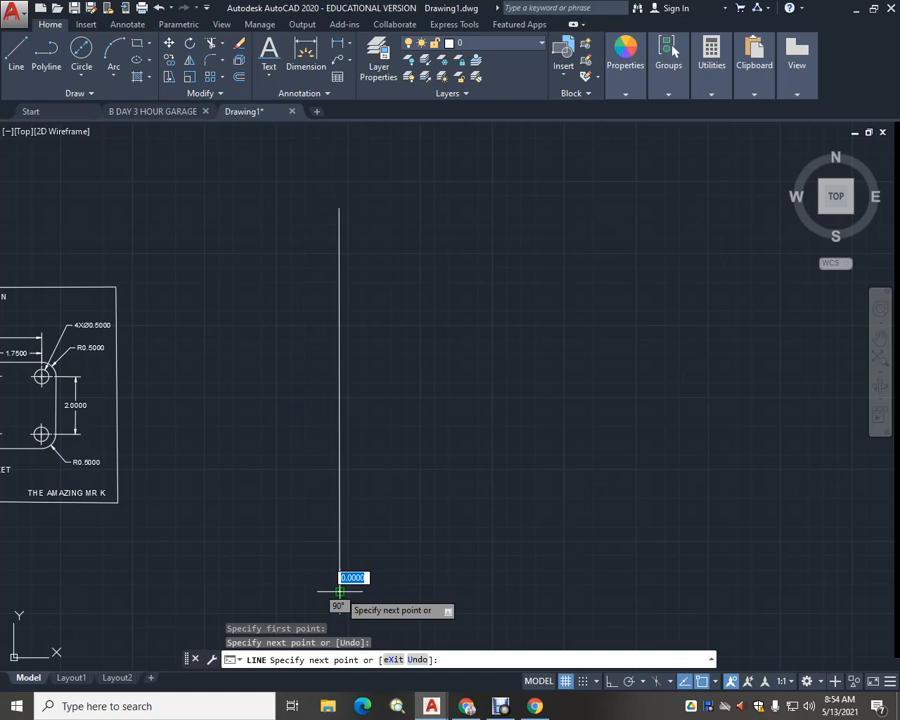
key(Return)
key(Return)
Draw a nearly horizontal construction line about 18.4 long that crosses the vertical line near its middle
click(206, 390)
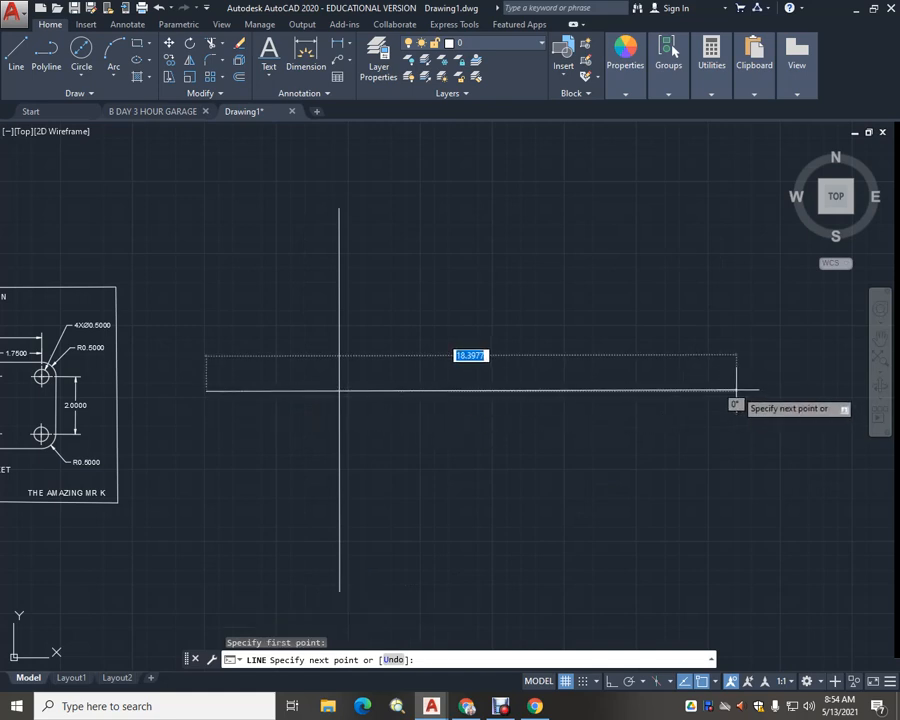
click(737, 390)
key(Escape)
middle_drag(504, 427, 529, 412)
scroll(509, 421, down, 2)
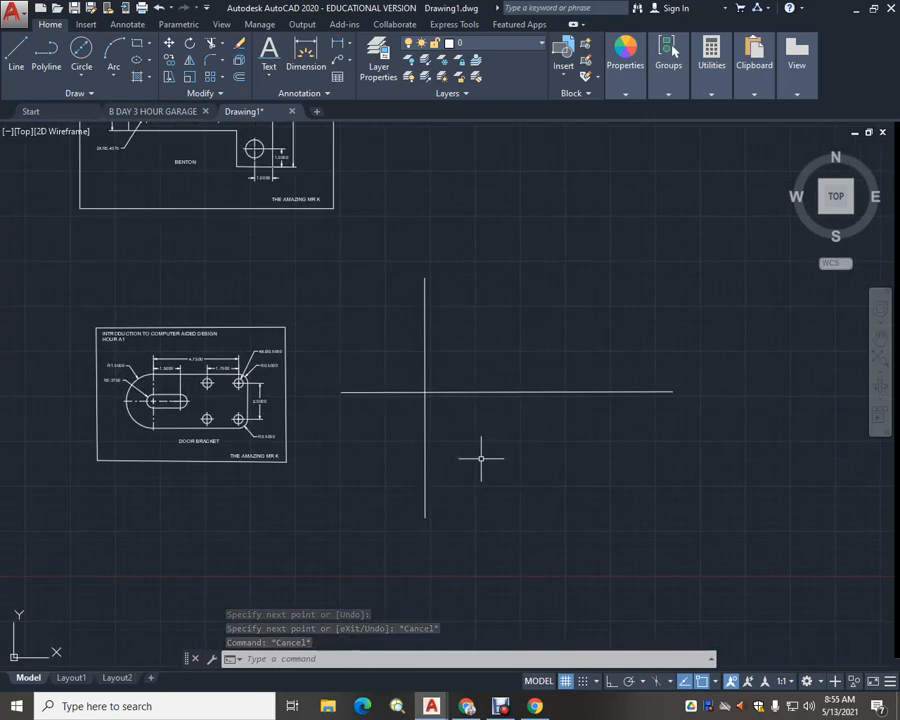
scroll(480, 459, up, 2)
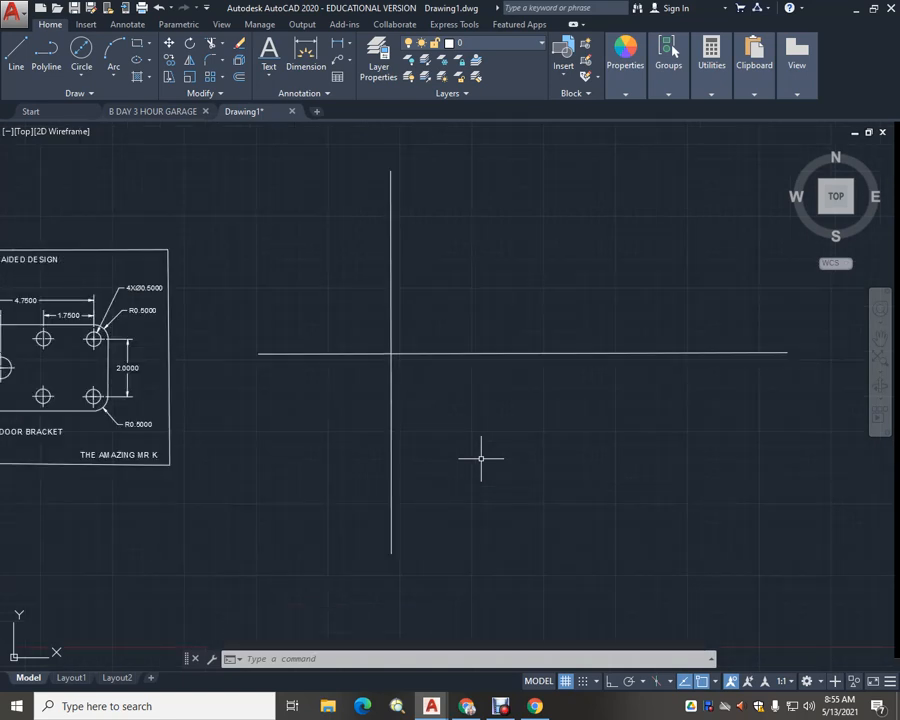
middle_drag(514, 454, 479, 453)
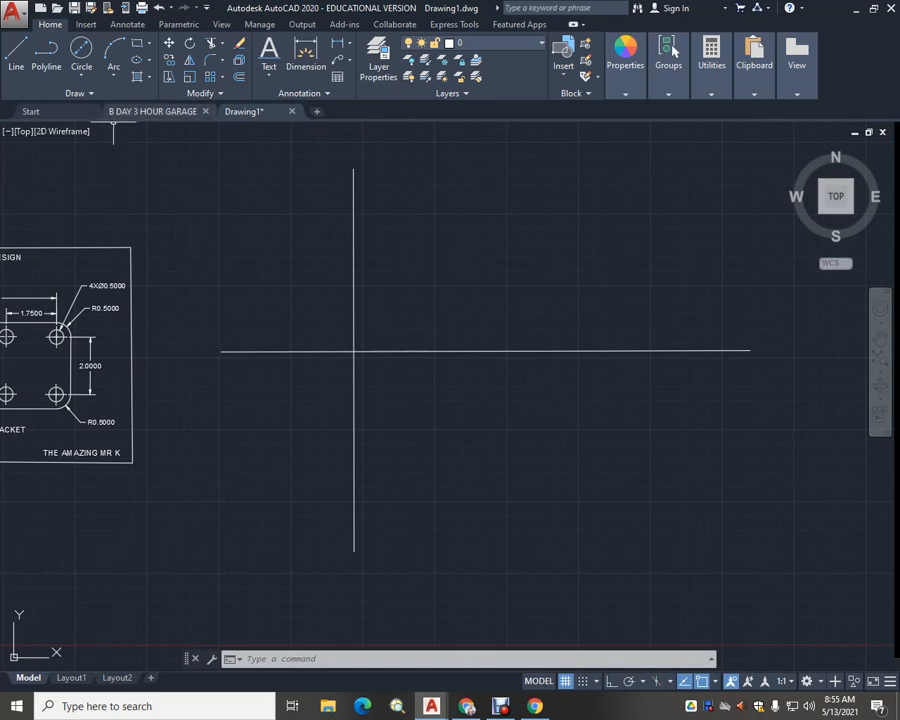
Draw a circle of radius 0.75 centred on the intersection of the two construction lines
click(81, 76)
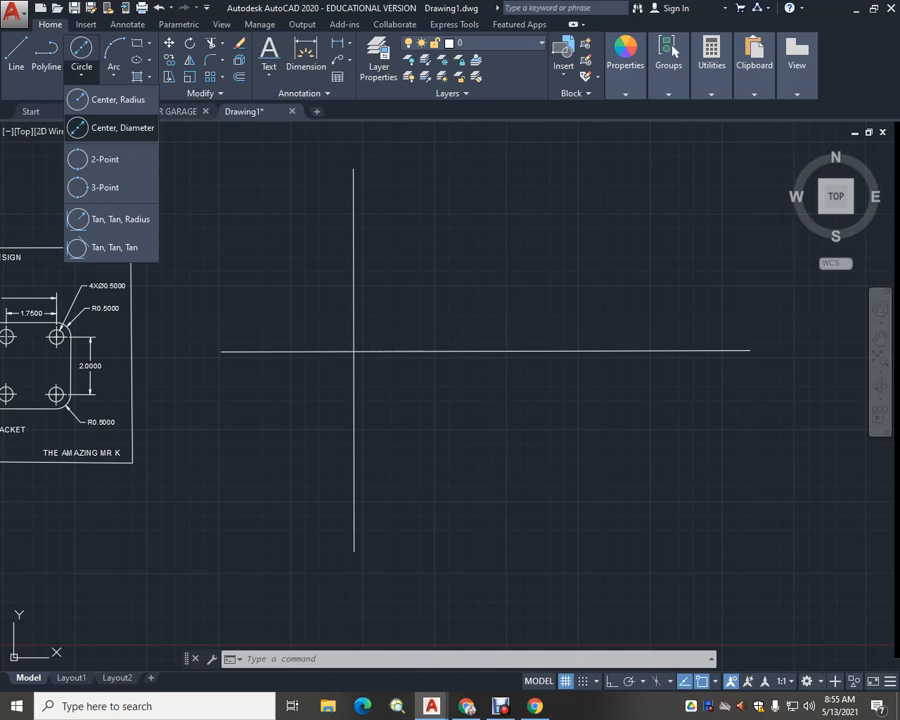
click(110, 127)
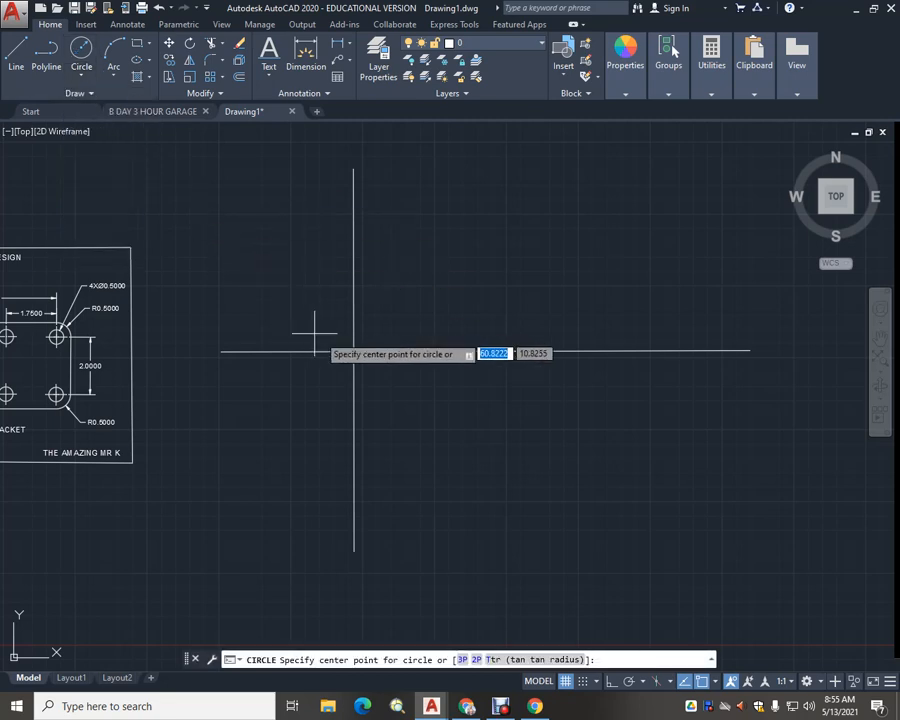
click(353, 351)
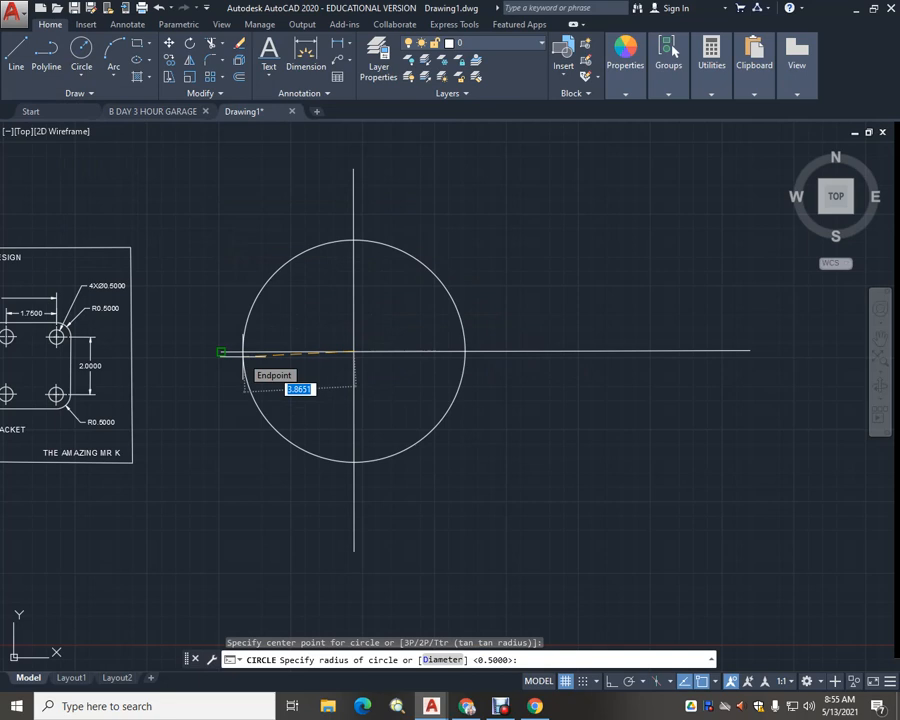
text(.75)
key(Return)
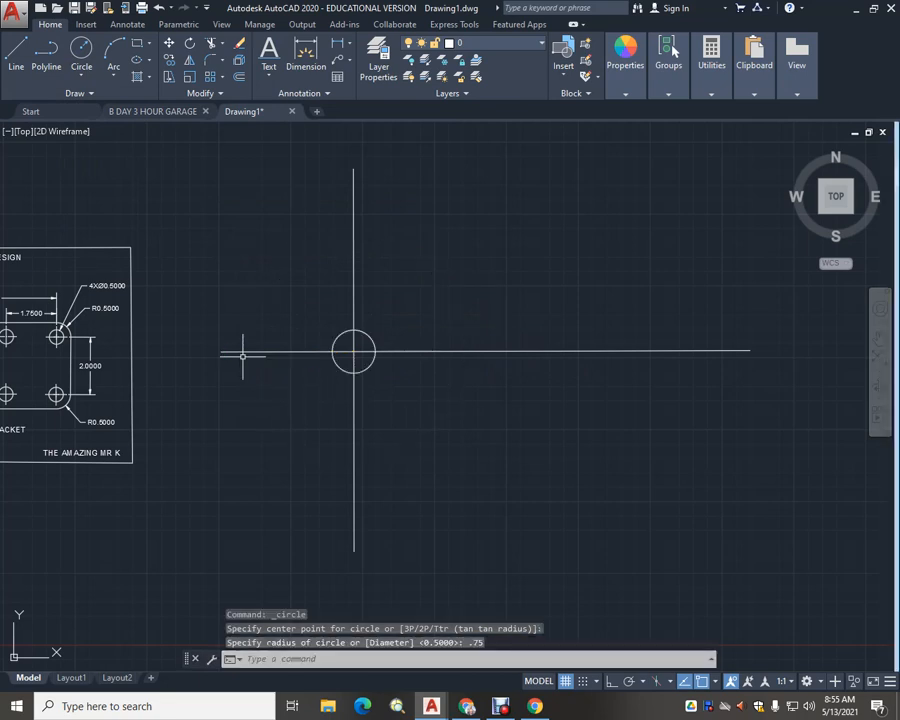
scroll(244, 352, up, 2)
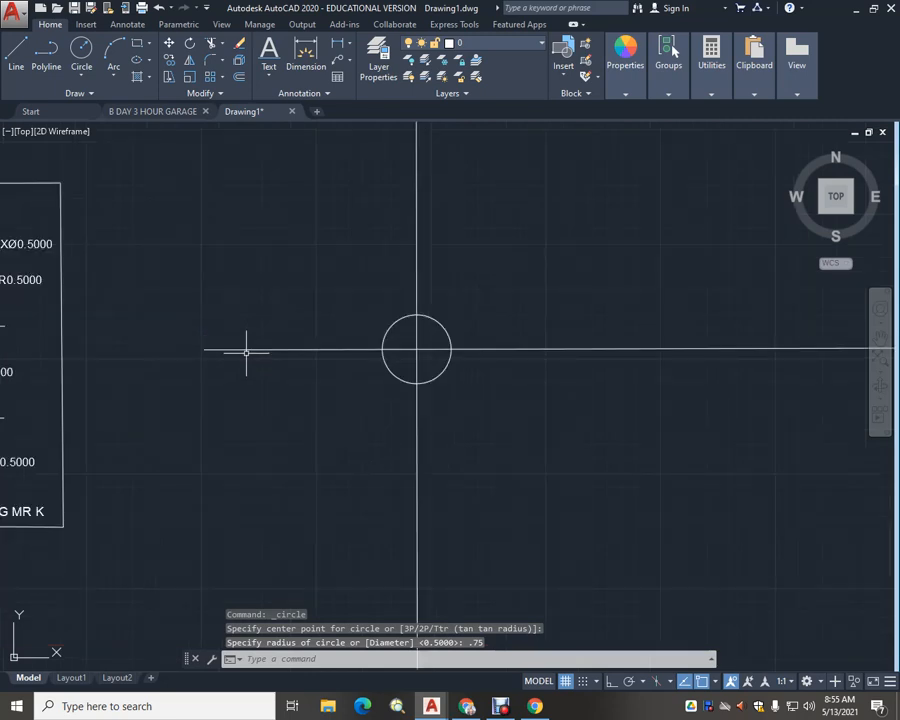
Draw a concentric outer circle with diameter 3 around the small circle, centred on the same intersection
click(81, 76)
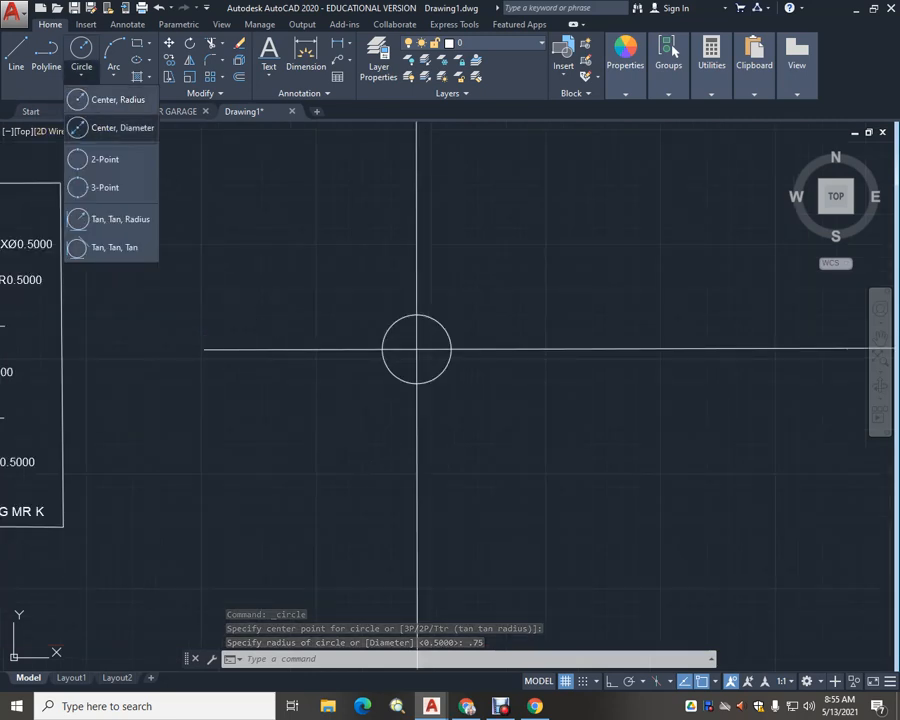
click(110, 127)
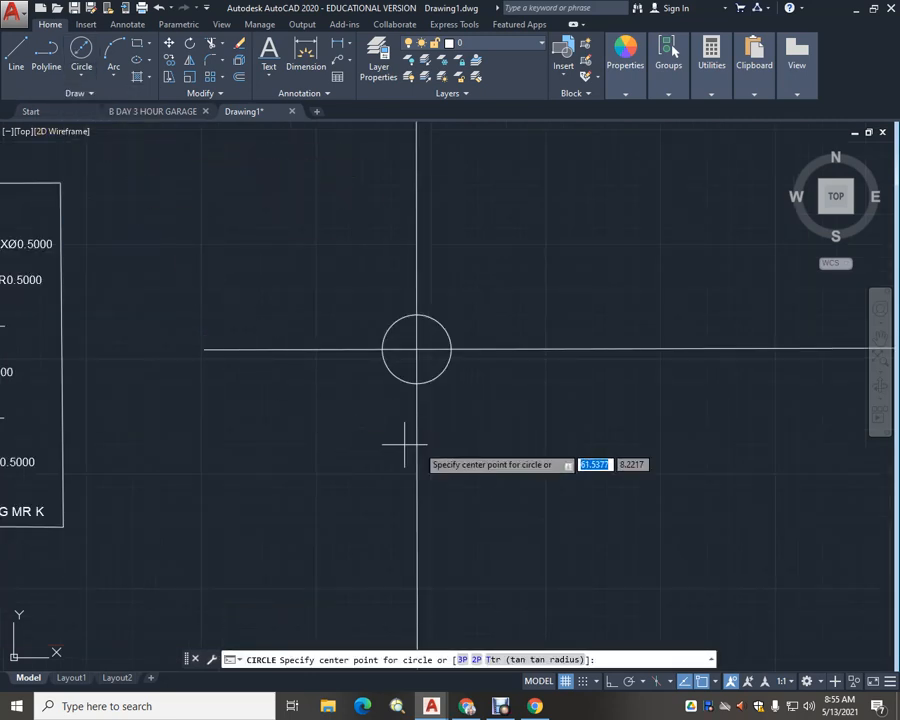
click(417, 349)
text(3)
key(Return)
mouse_move(532, 374)
middle_down()
mouse_move(460, 360)
mouse_move(420, 364)
middle_up()
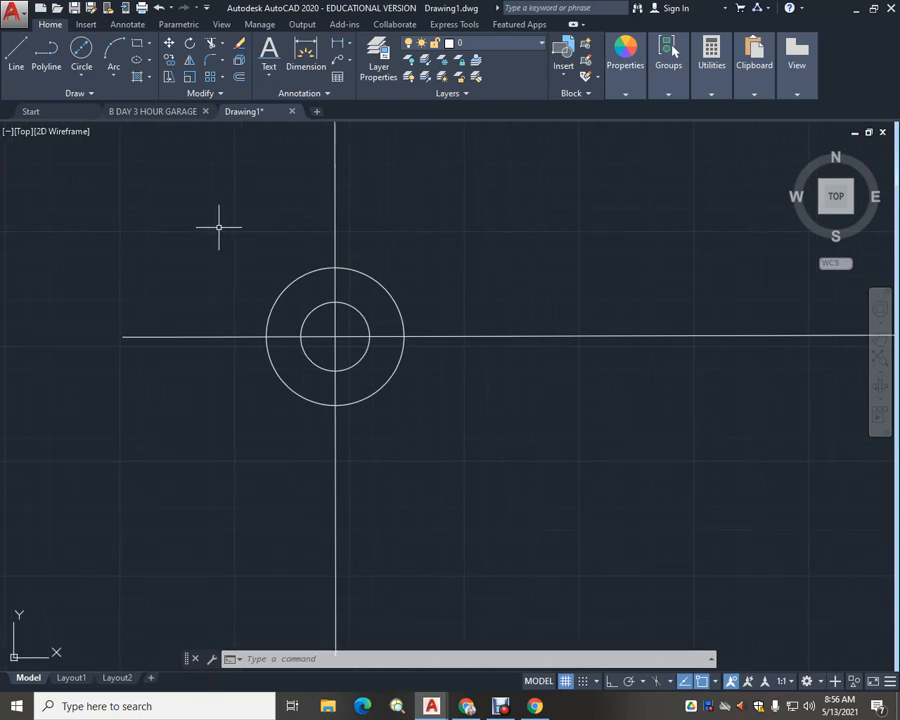
Draw a horizontal line 4 long to the right from the top point of the outer circle
click(16, 52)
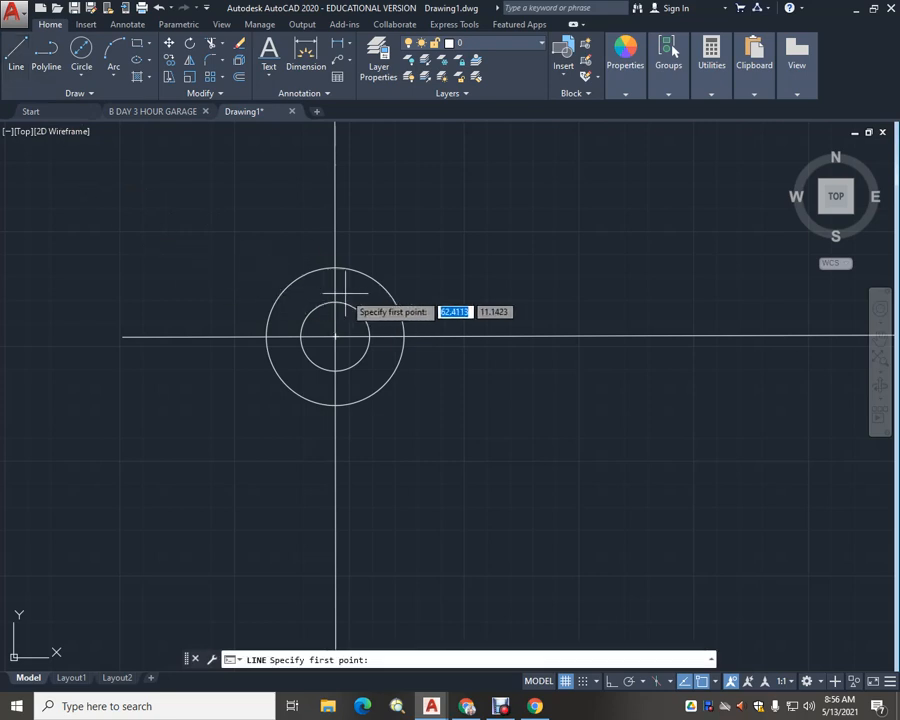
click(334, 267)
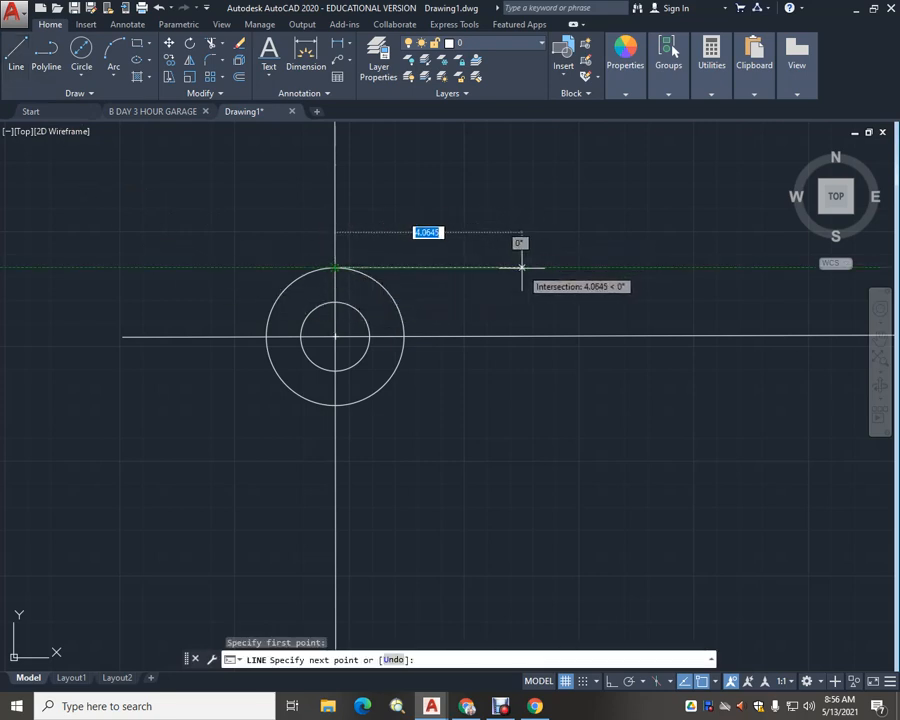
text(4)
key(Return)
key(Escape)
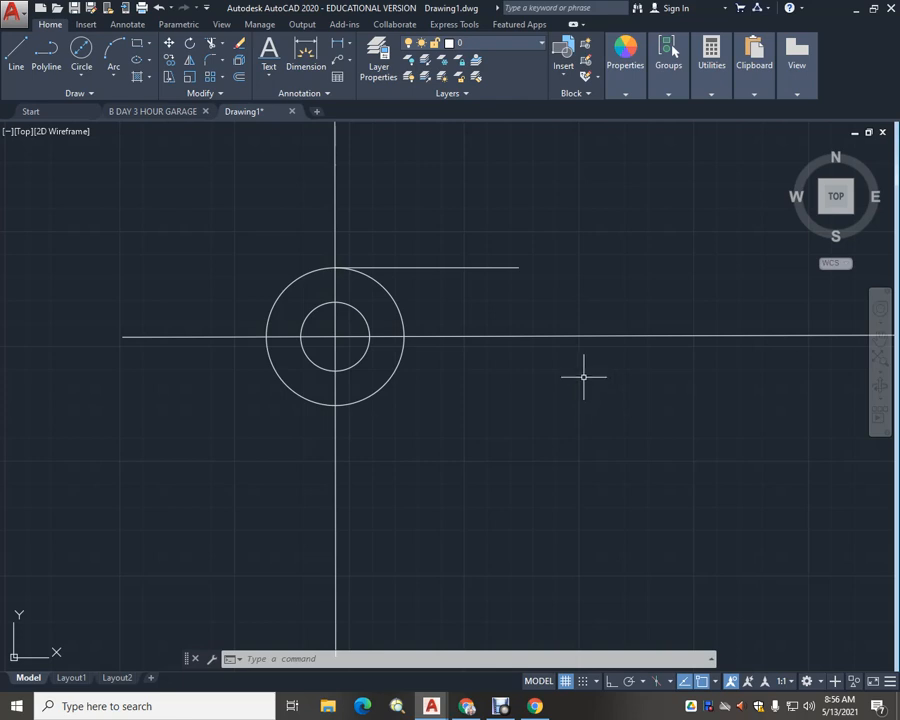
Draw a horizontal line 3 long to the right from the bottom point of the outer circle
click(16, 52)
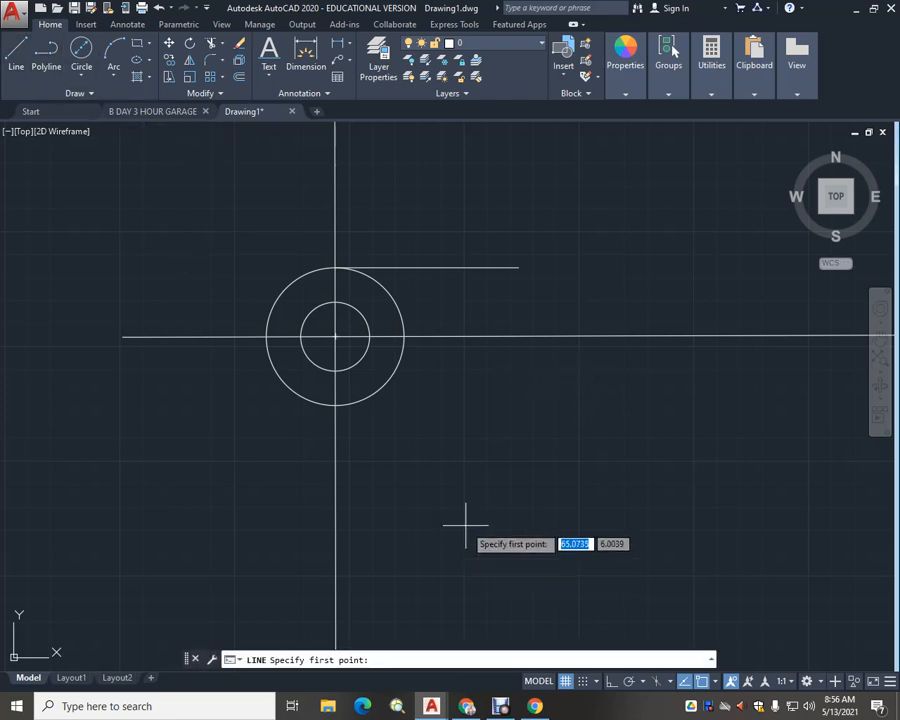
click(335, 405)
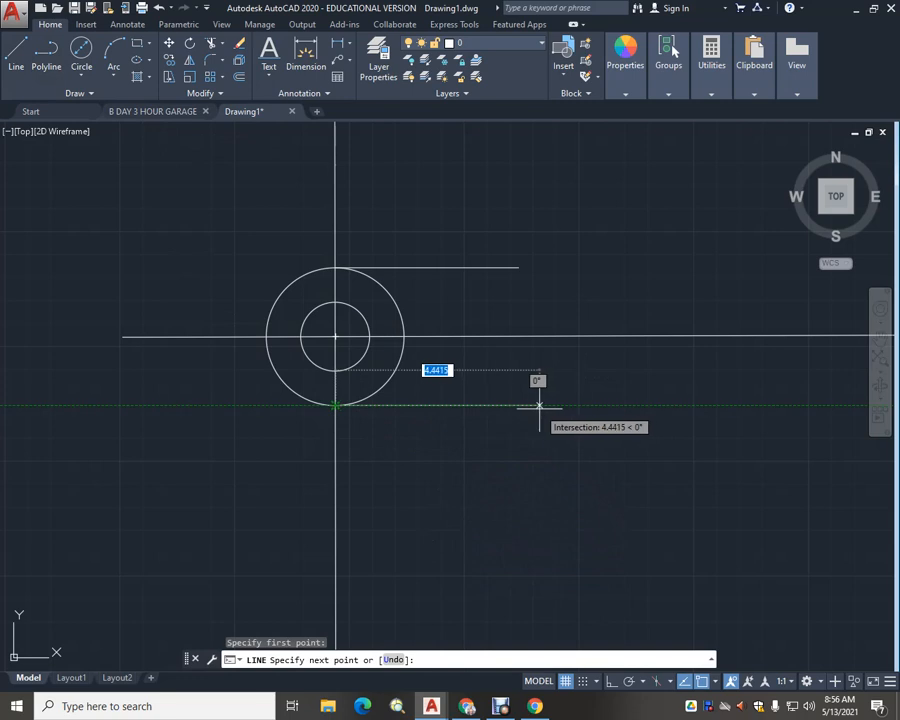
text(3)
key(Return)
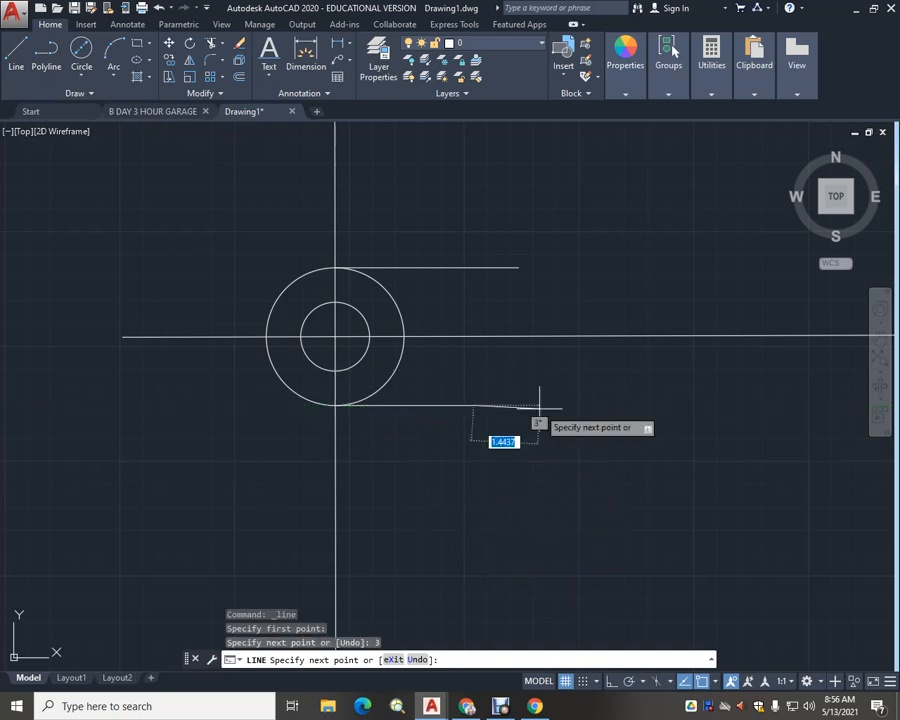
scroll(430, 352, up, 3)
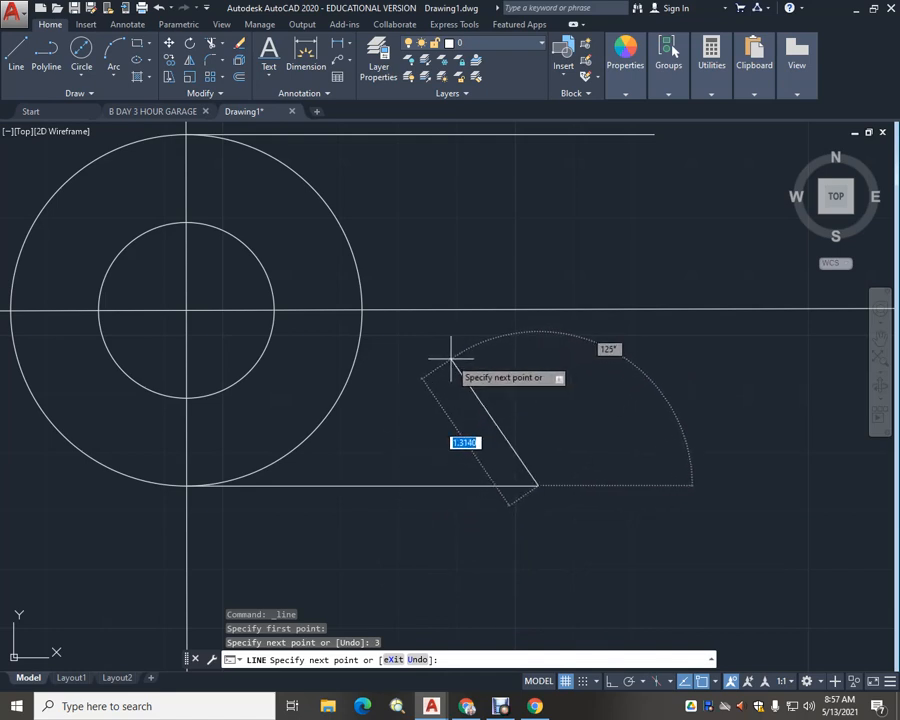
key(Escape)
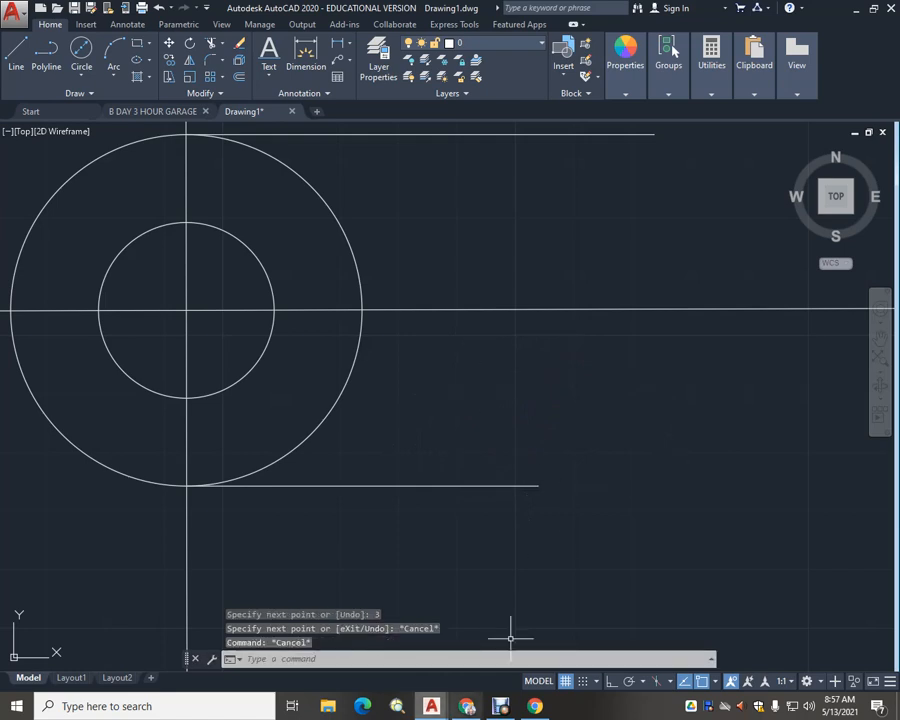
Calculate 180-45 with the QuickCalc calculator to get the angle for the slanted edge, and close the calculator
click(349, 659)
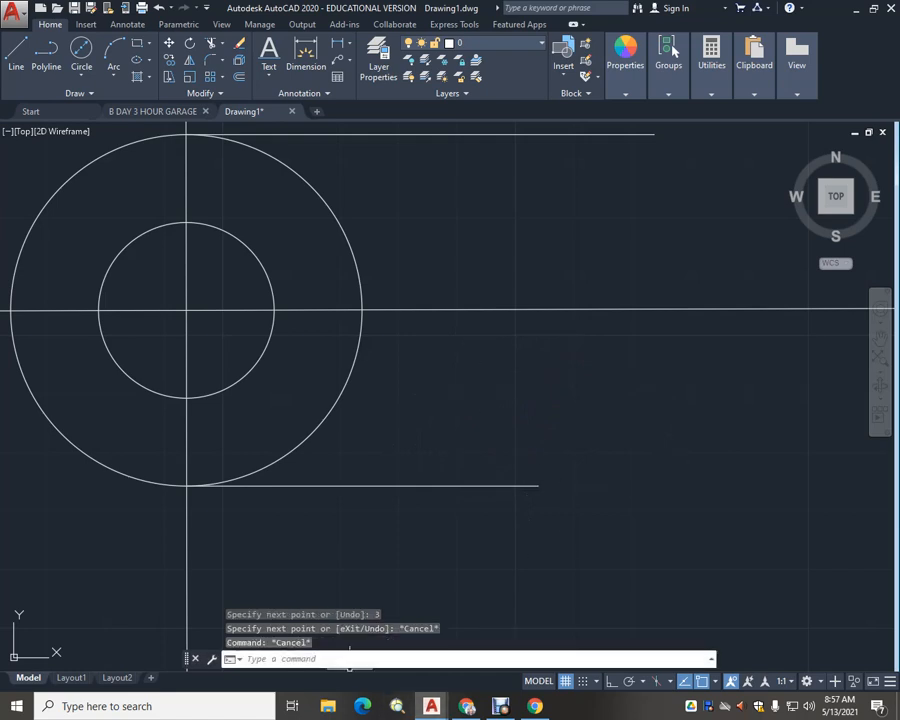
text(CAL)
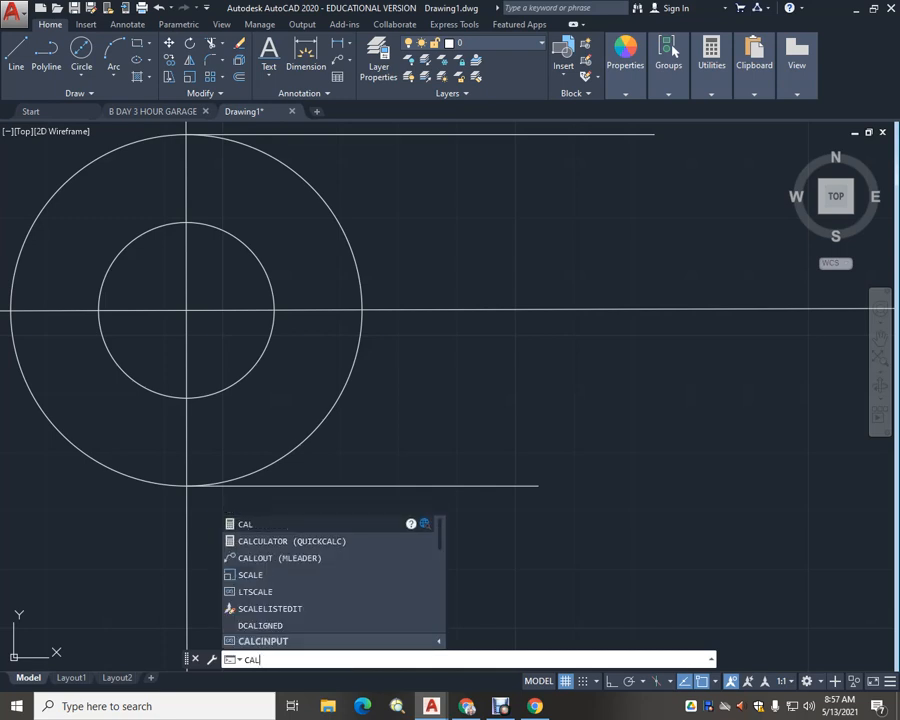
key(Down)
key(Return)
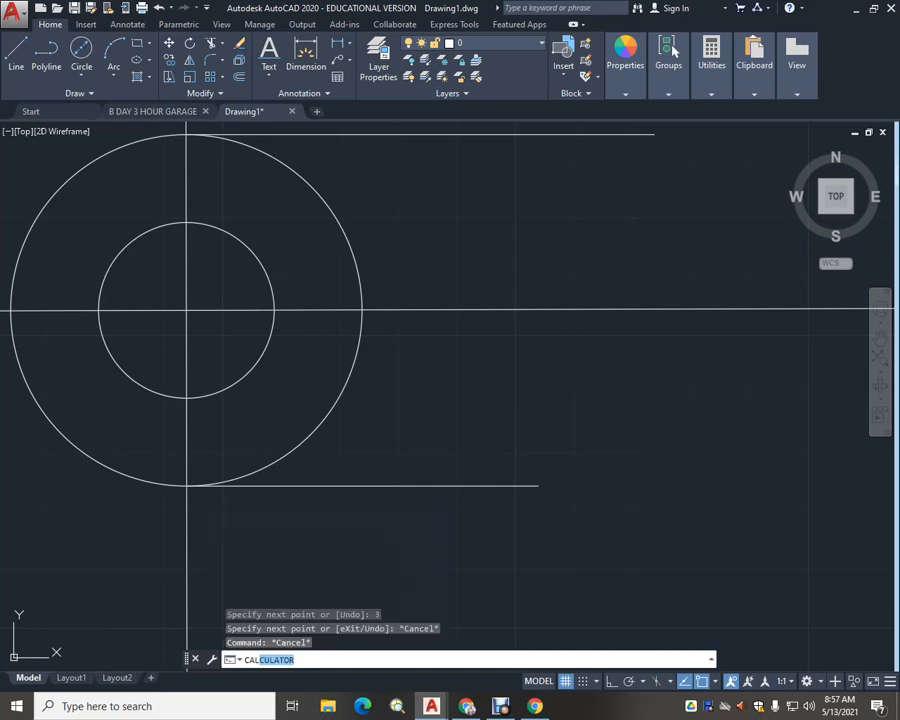
key(Return)
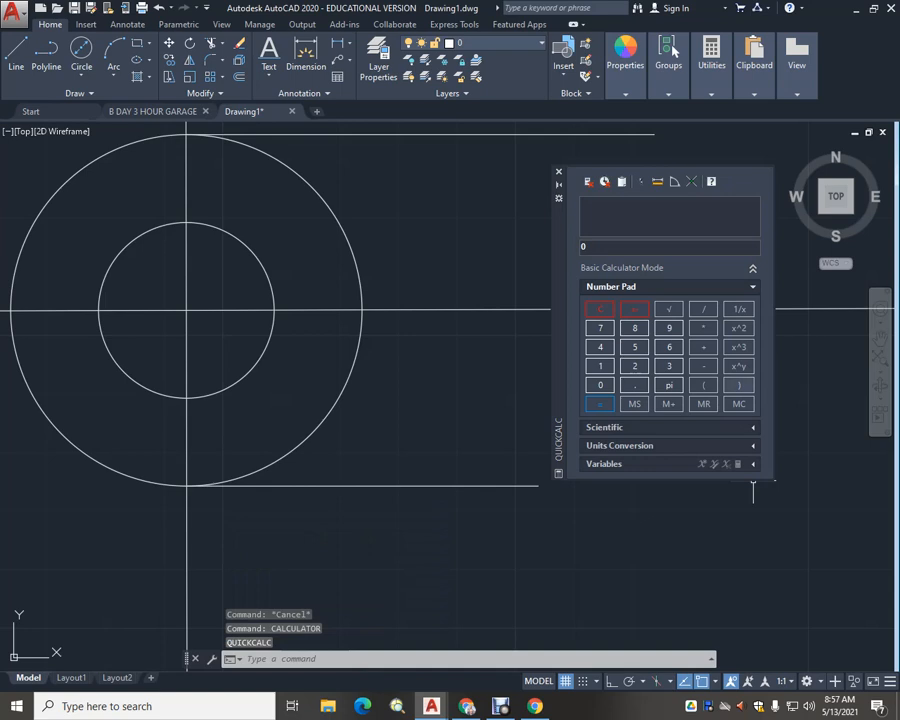
text(1)
text(80)
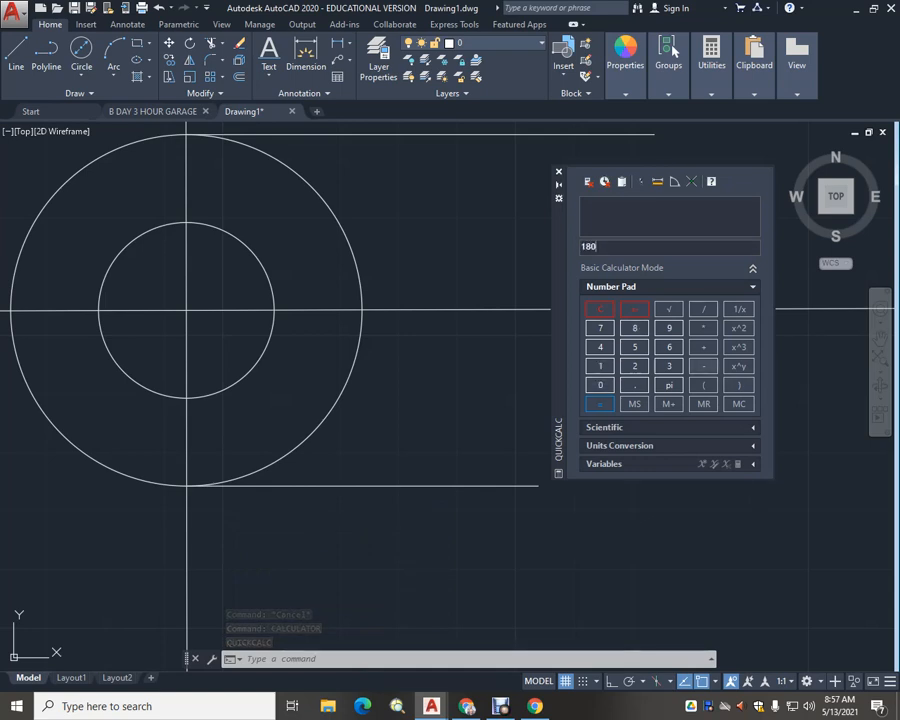
text(-45)
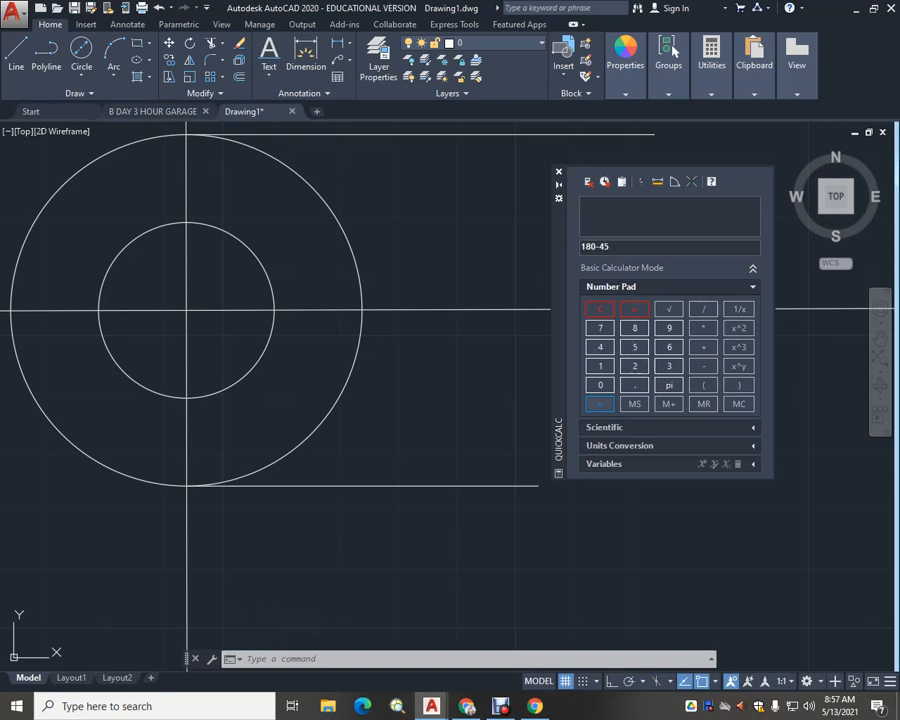
key(Return)
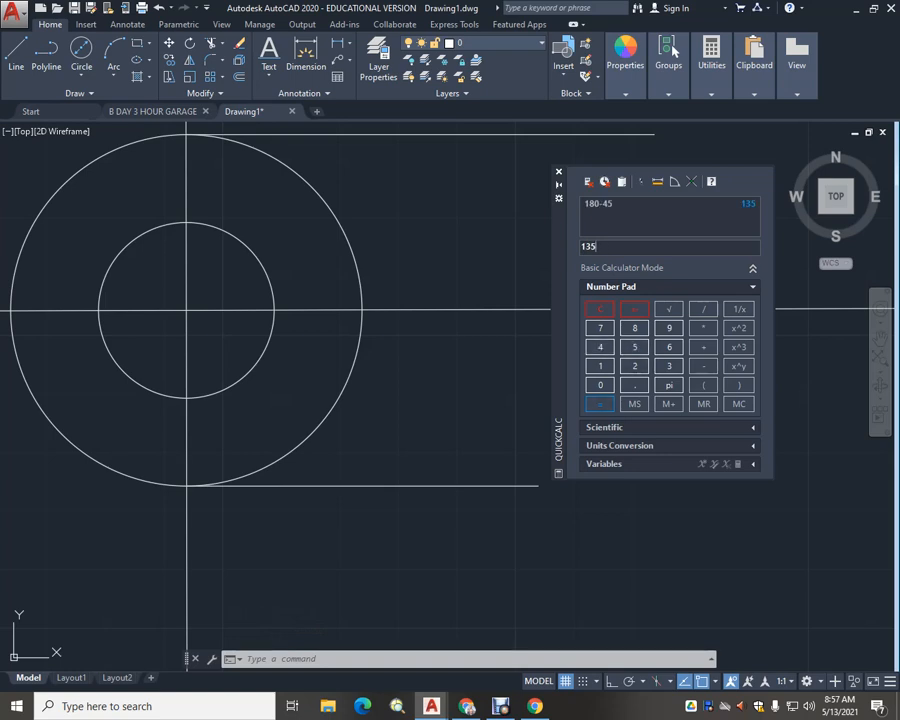
click(558, 171)
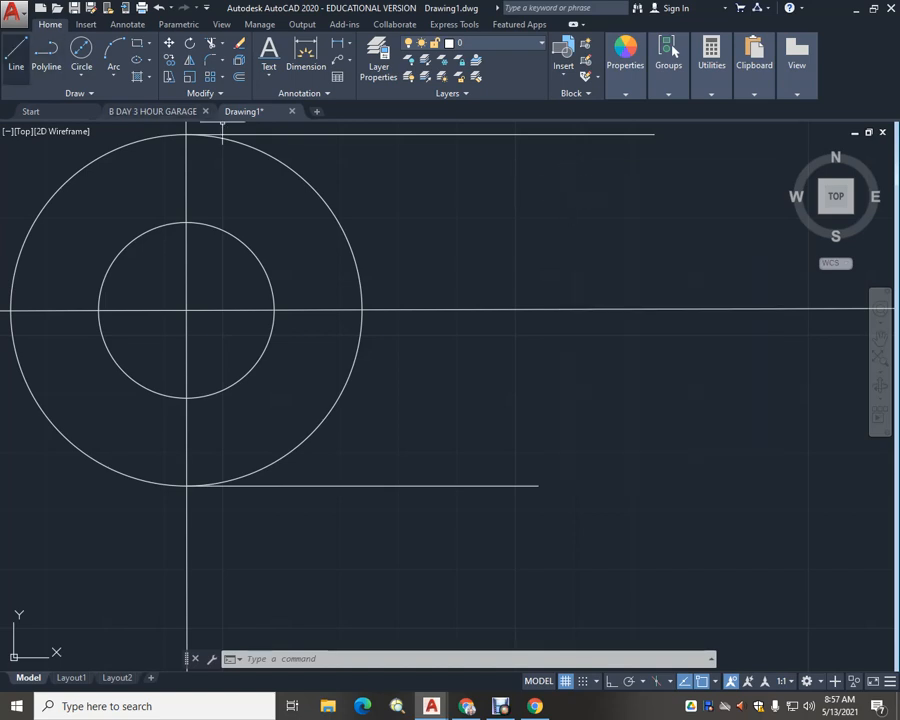
Draw a line 2 long at 135° up and to the left from the right end of the lower horizontal line
click(16, 52)
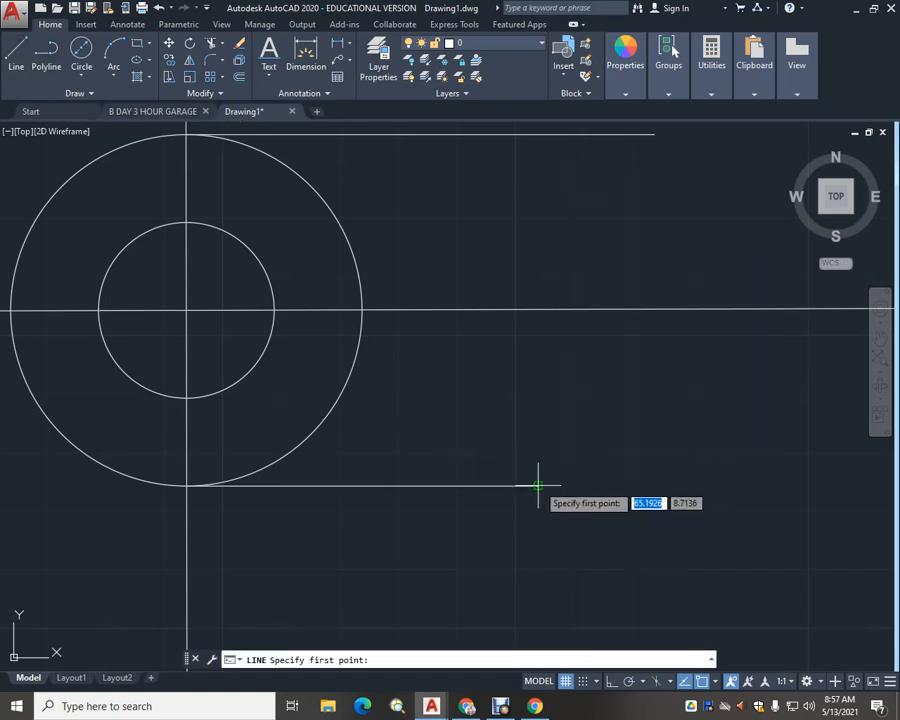
click(537, 485)
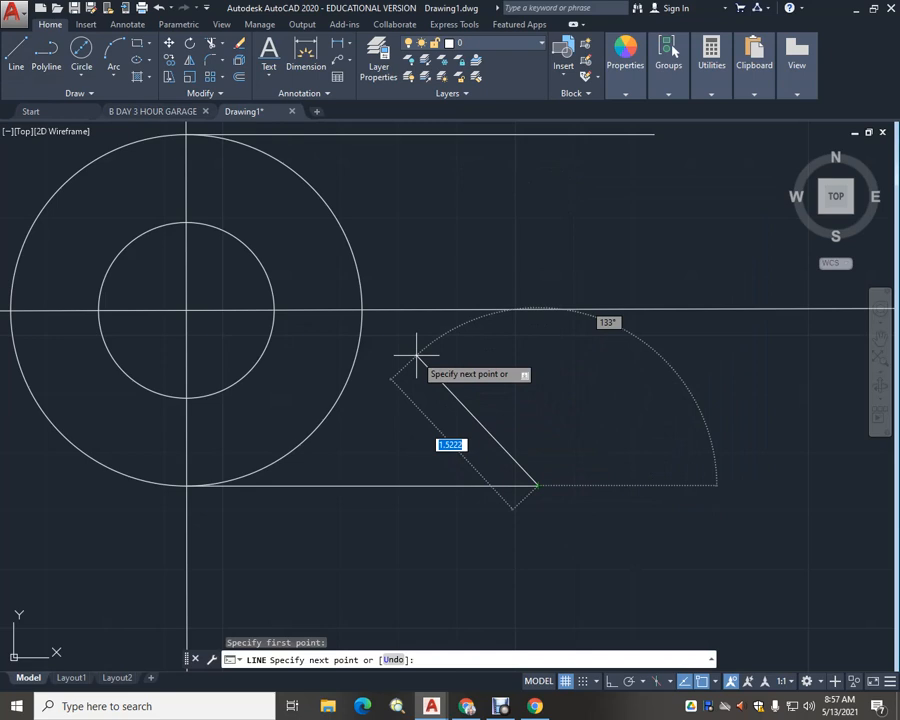
text(2)
key(Tab)
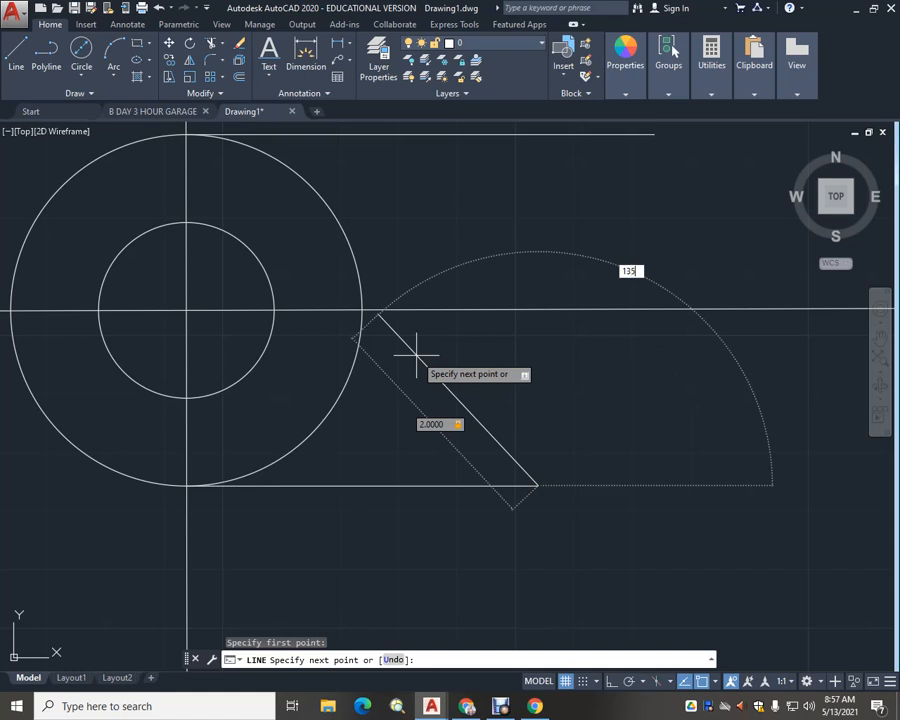
text(135)
key(Return)
key(Escape)
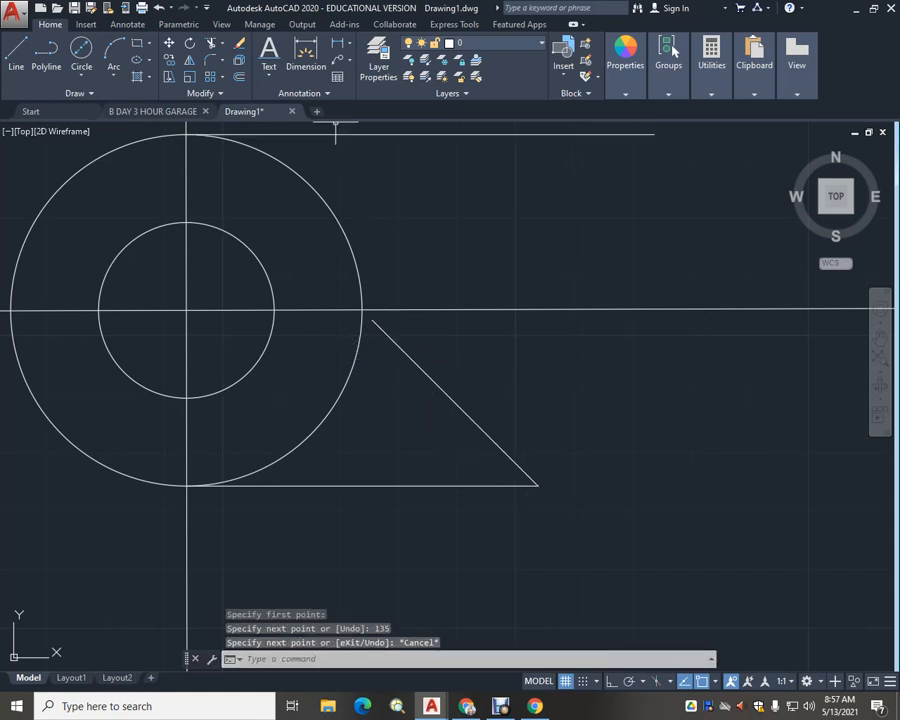
click(306, 57)
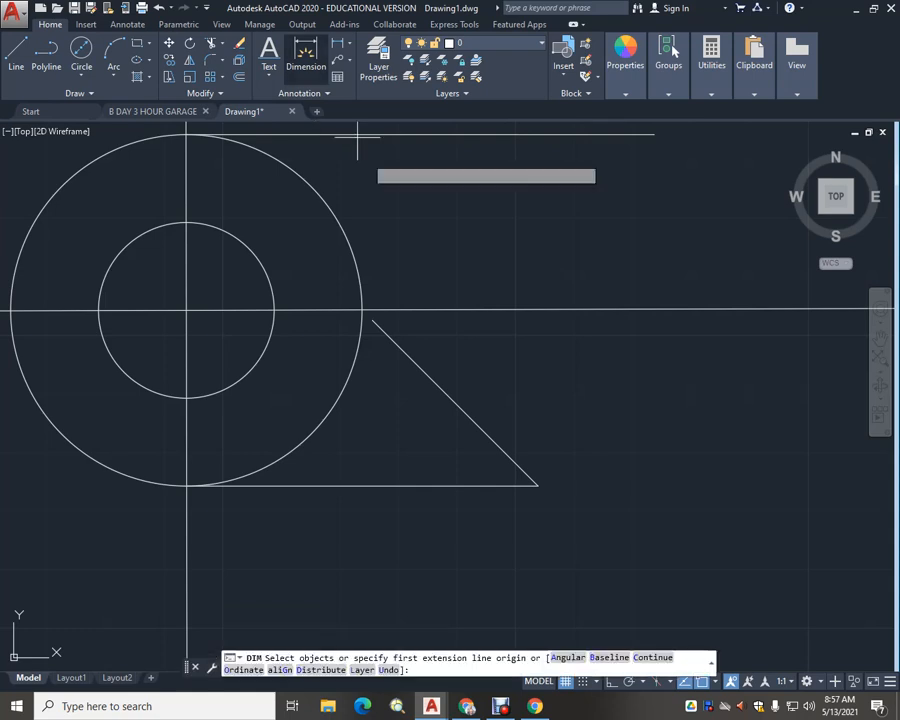
click(414, 486)
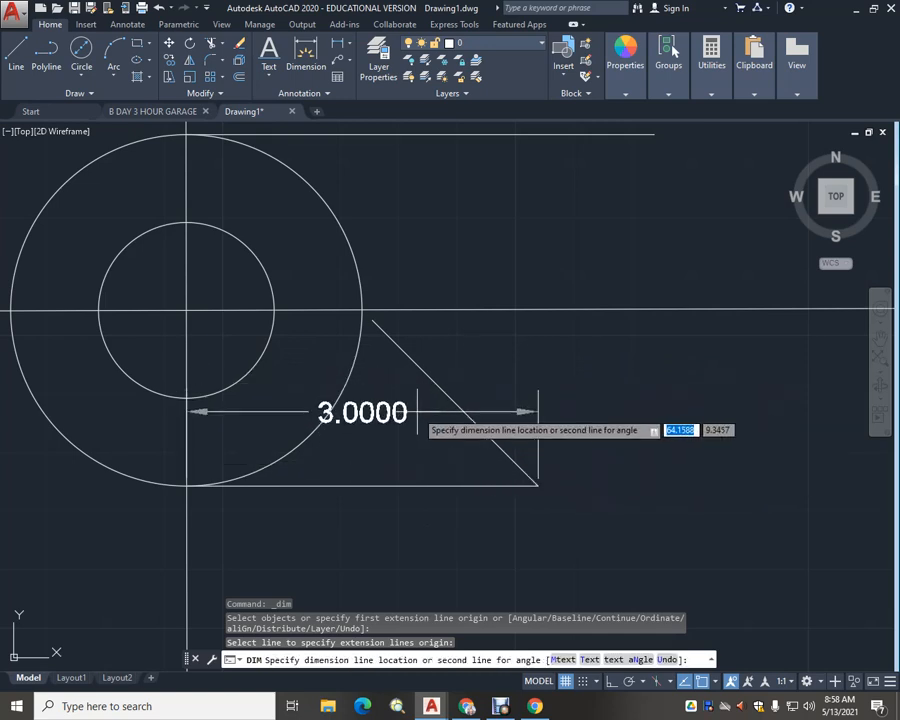
key(Escape)
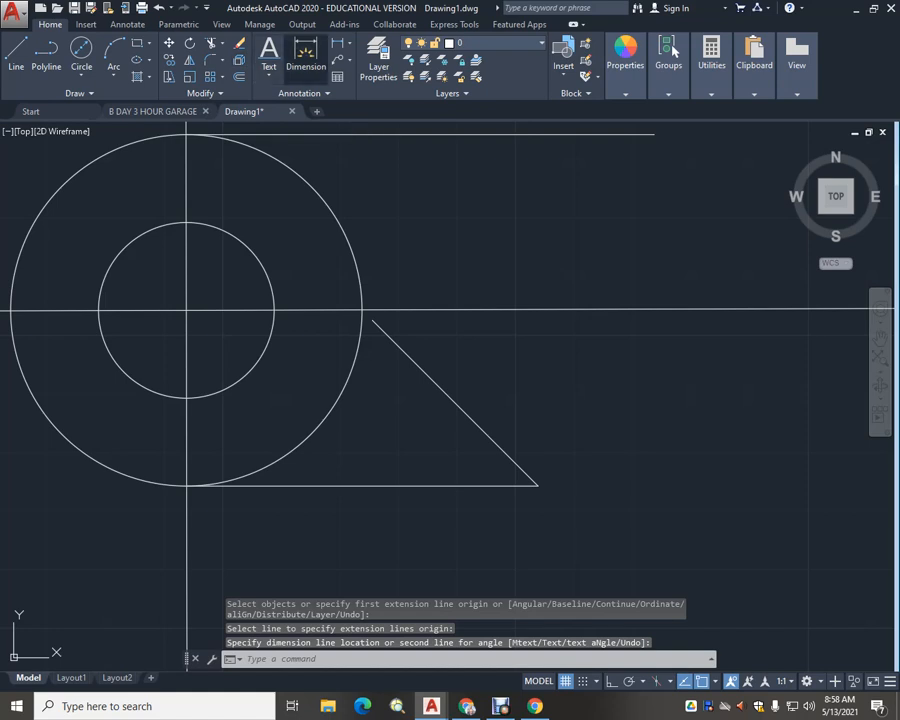
Dimension the angle between the lower horizontal line and the slanted line, placing the text between them near the outer circle
key(Return)
click(428, 485)
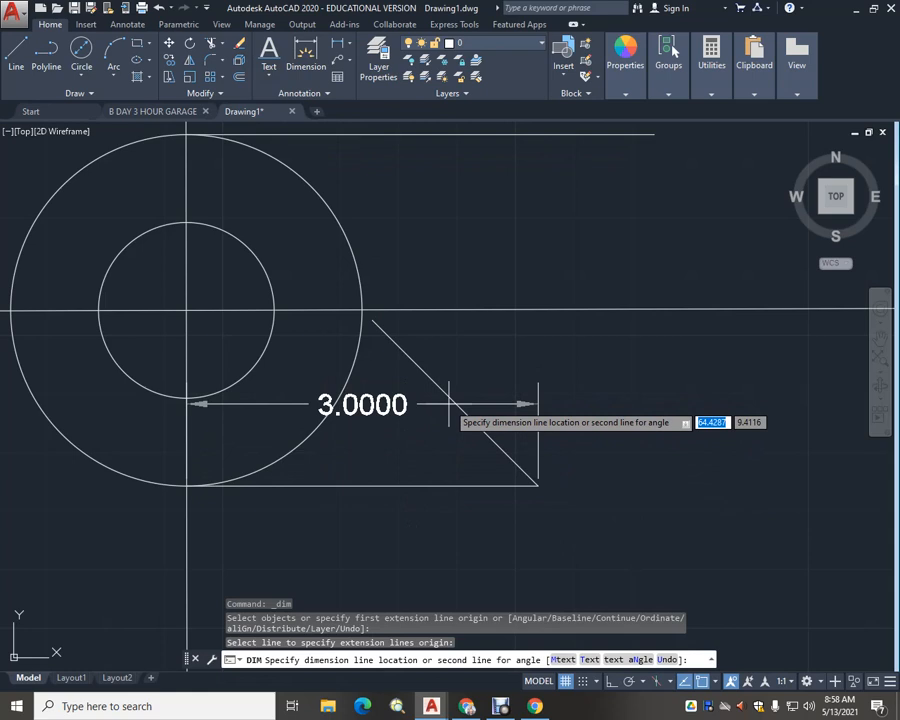
click(449, 405)
click(458, 400)
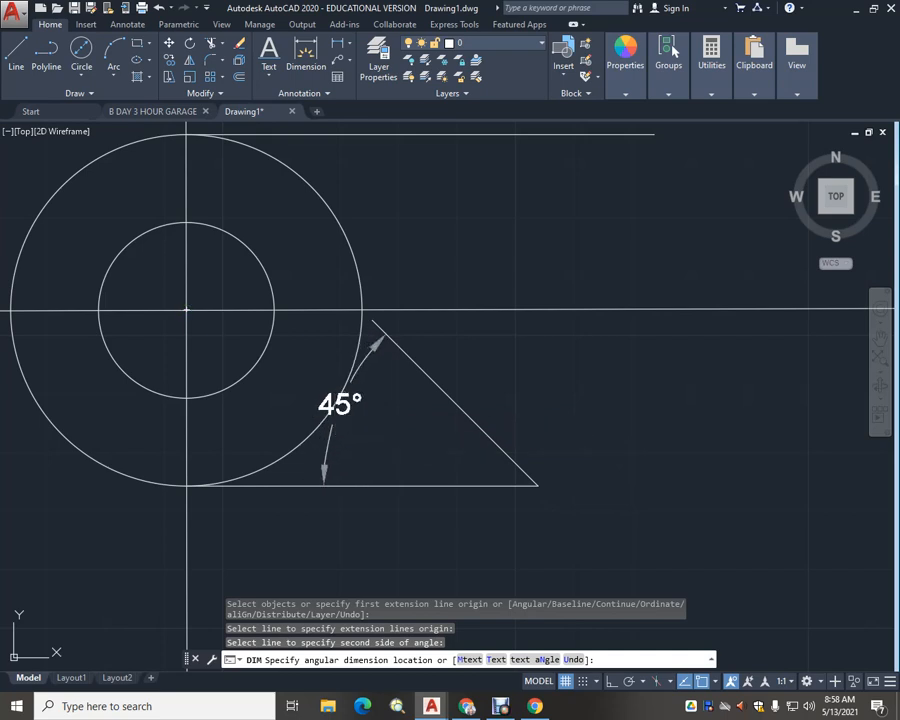
click(334, 417)
key(Escape)
key(Escape)
key(Escape)
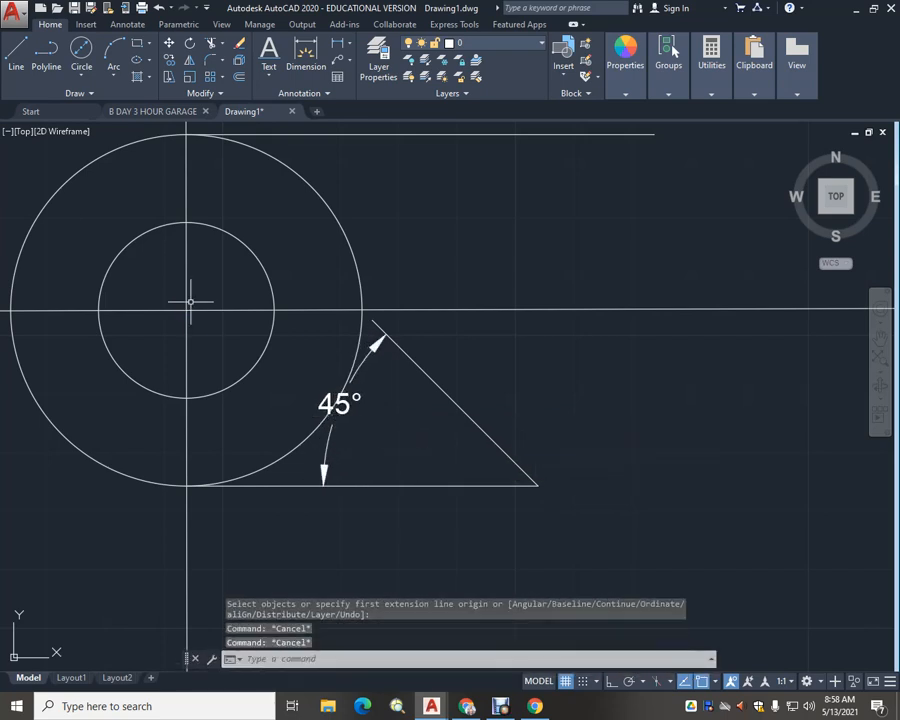
click(16, 55)
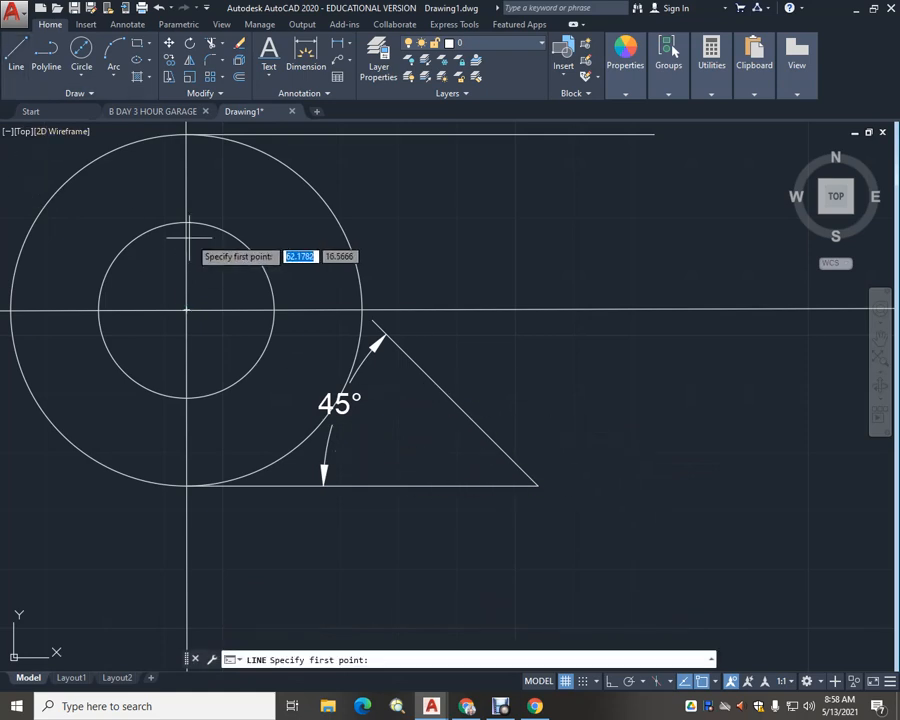
key(Escape)
key(Escape)
text(dim)
key(Return)
key(Return)
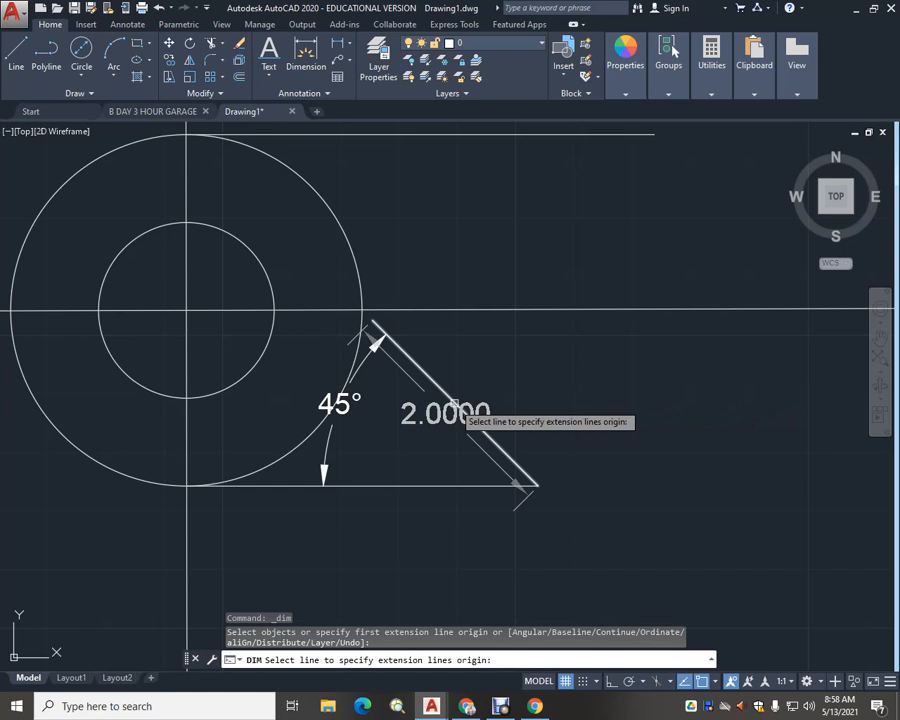
key(Escape)
Draw a horizontal line 2 long to the right from the upper end of the slanted line
scroll(608, 406, down, 3)
scroll(421, 380, up, 4)
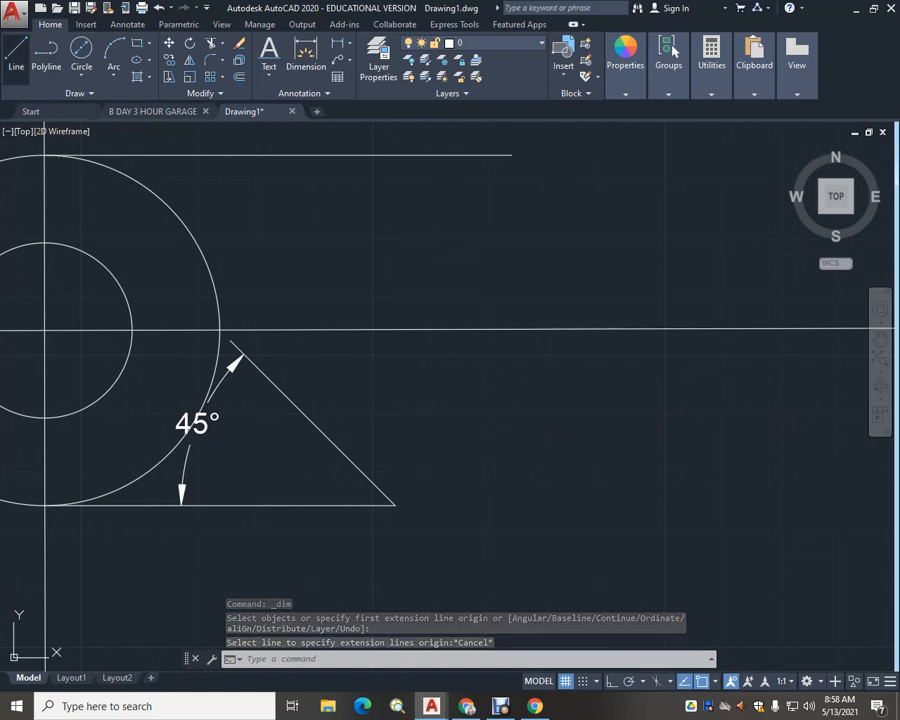
click(16, 55)
click(231, 340)
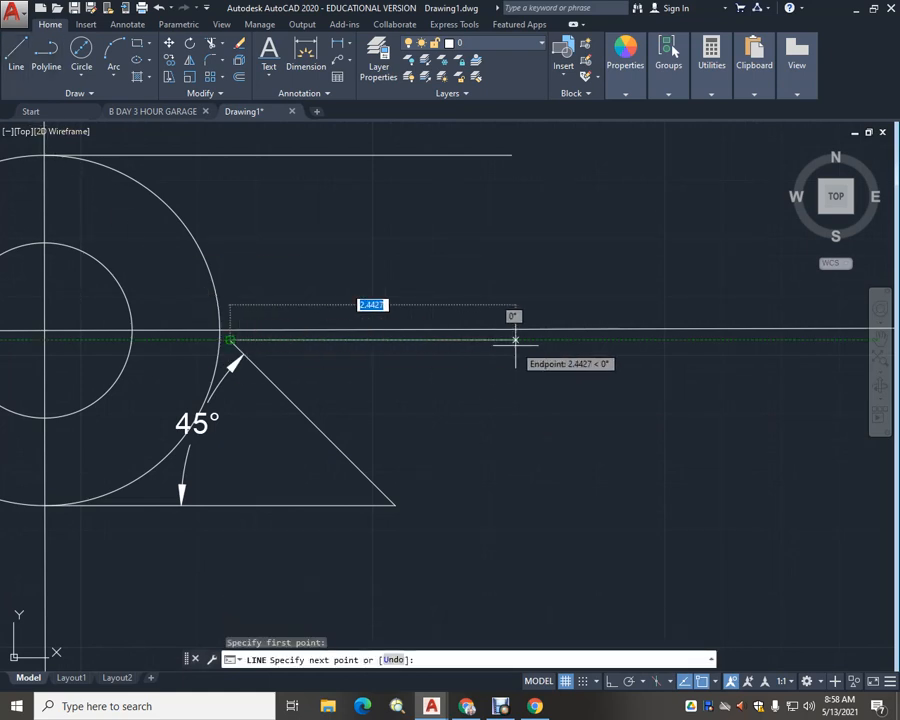
text(2)
key(Return)
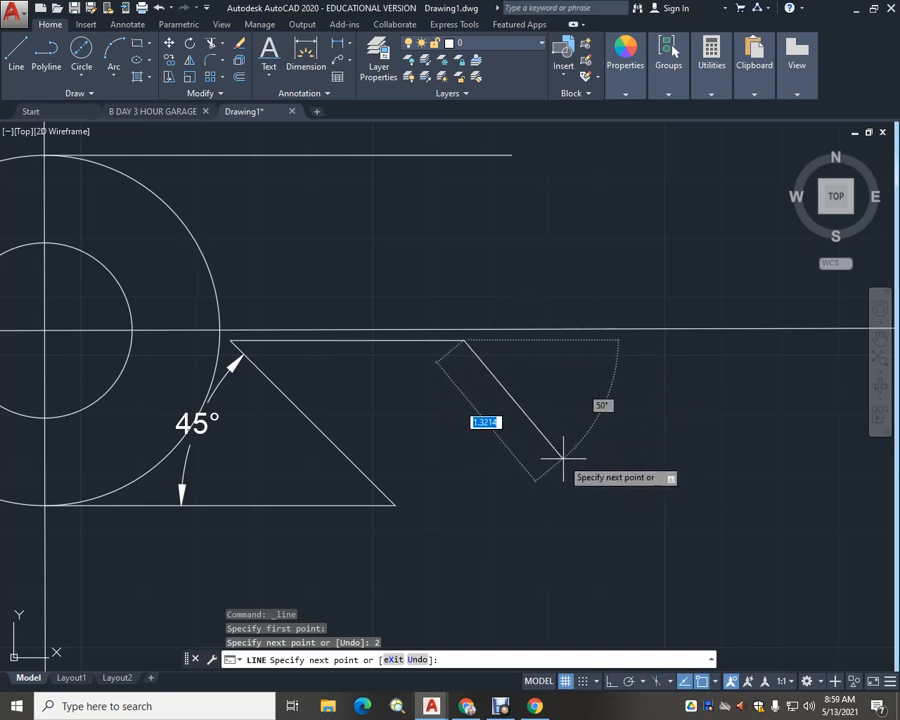
Continue the outline with a line 2 long sloping down to the right at 45°
text(2)
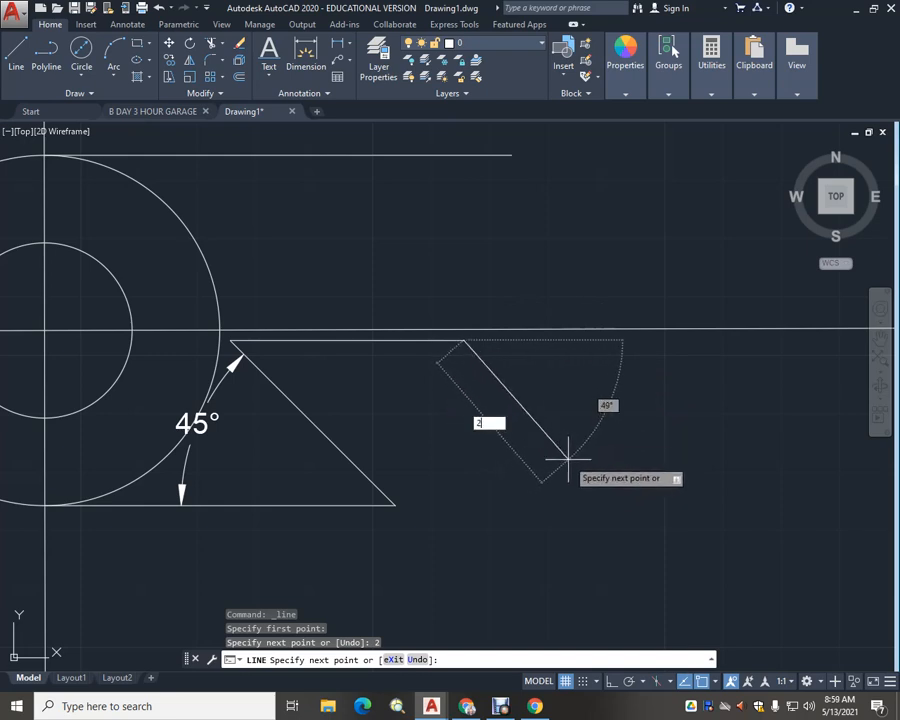
key(Tab)
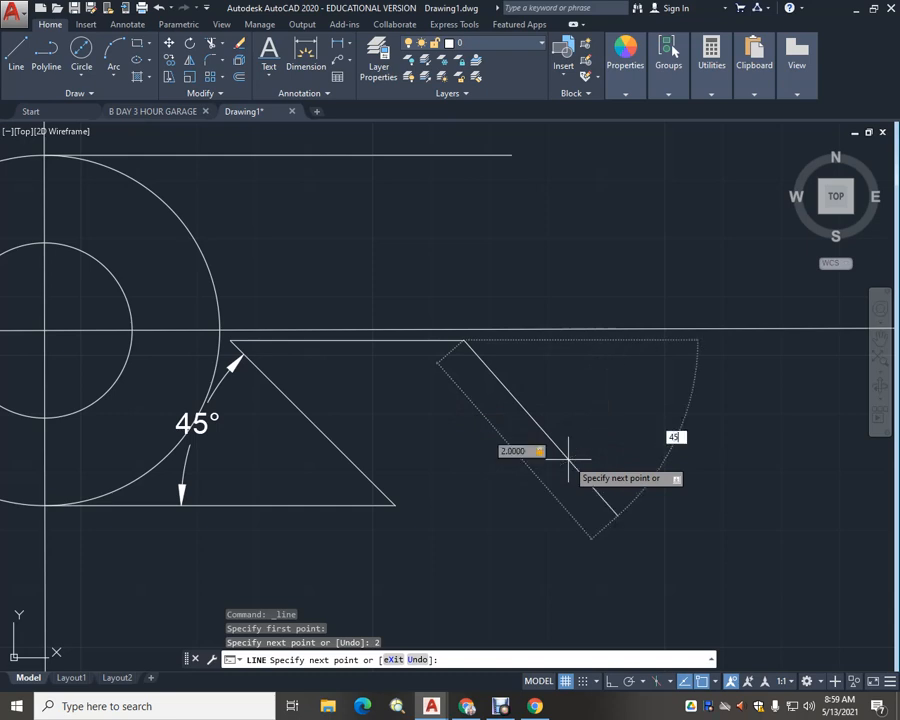
text(45)
key(Return)
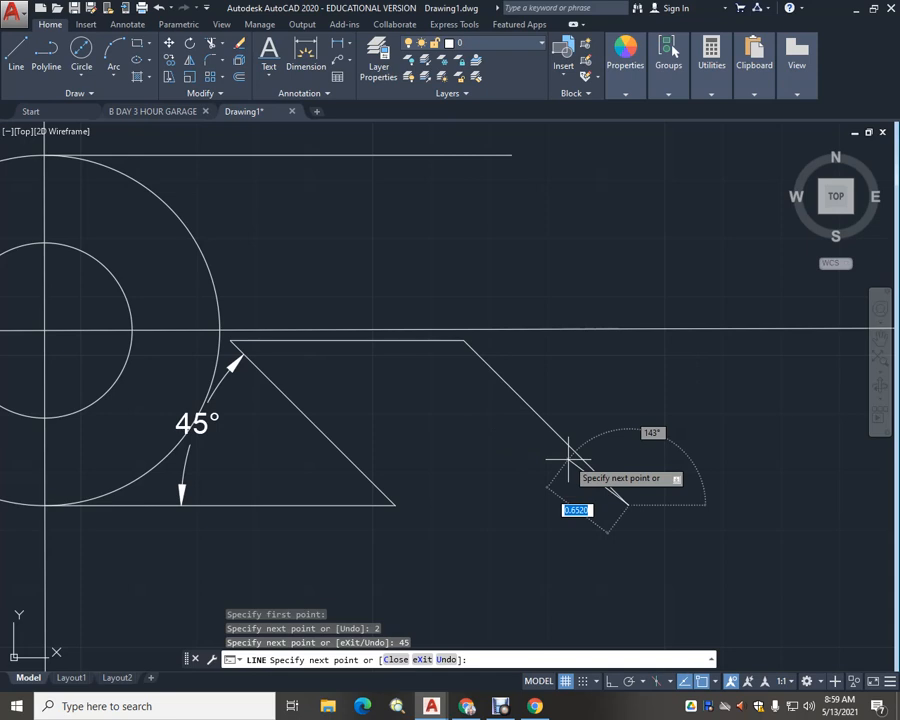
Continue with a line 2 long to the right at 0°, and connect its end to the right end of the upper horizontal line
scroll(806, 504, down, 2)
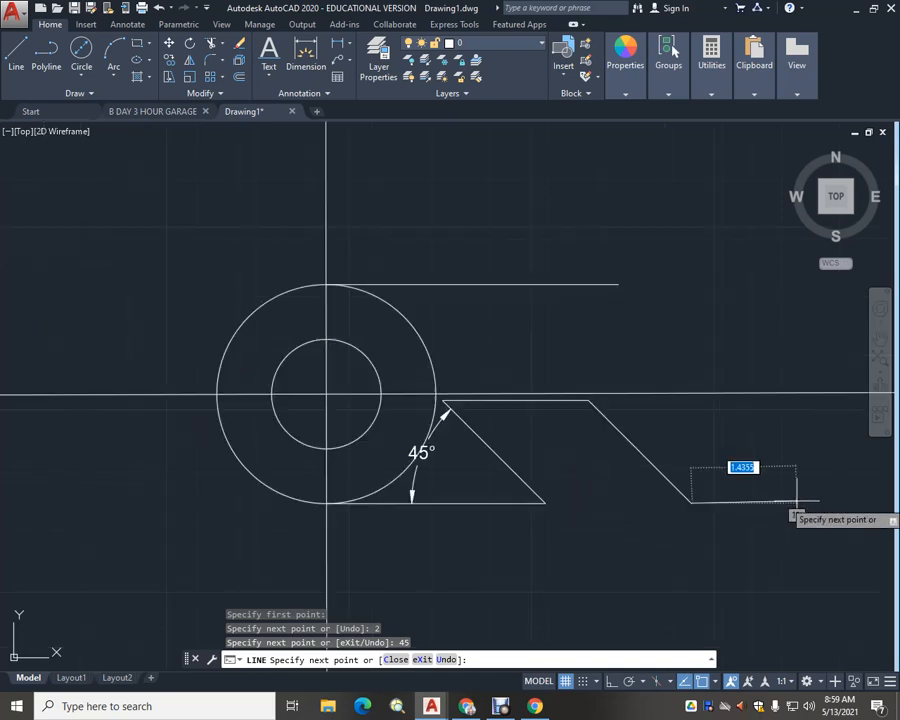
middle_drag(819, 509, 561, 503)
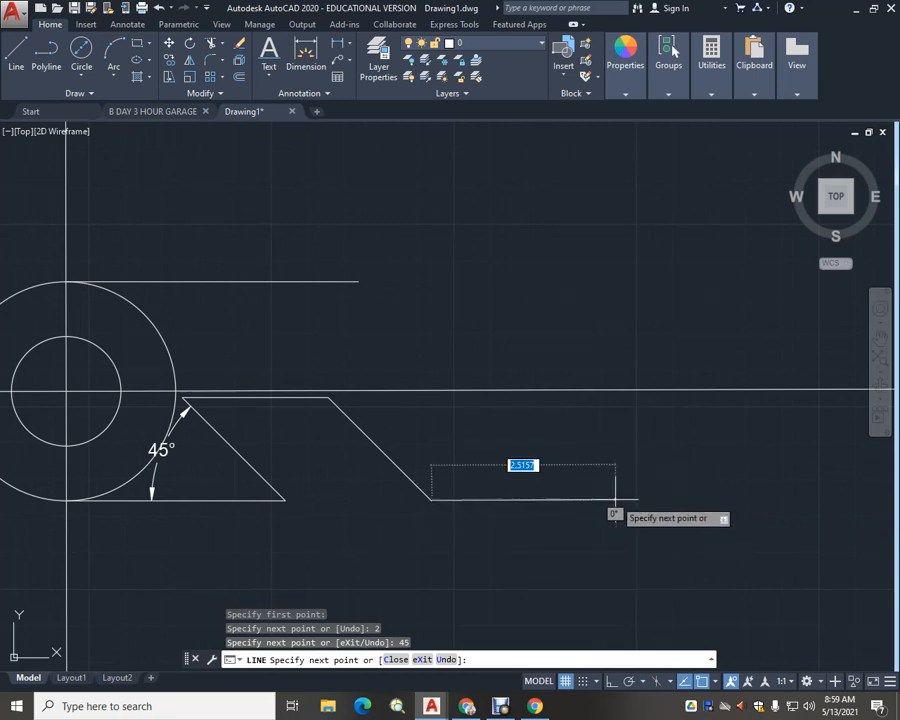
text(2)
key(Tab)
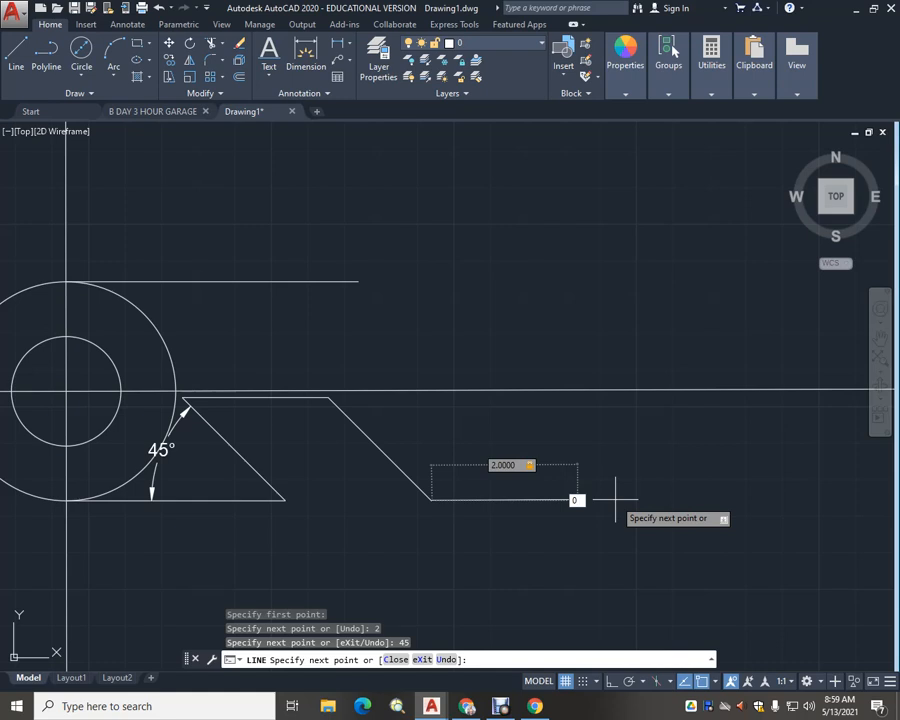
text(0)
key(Return)
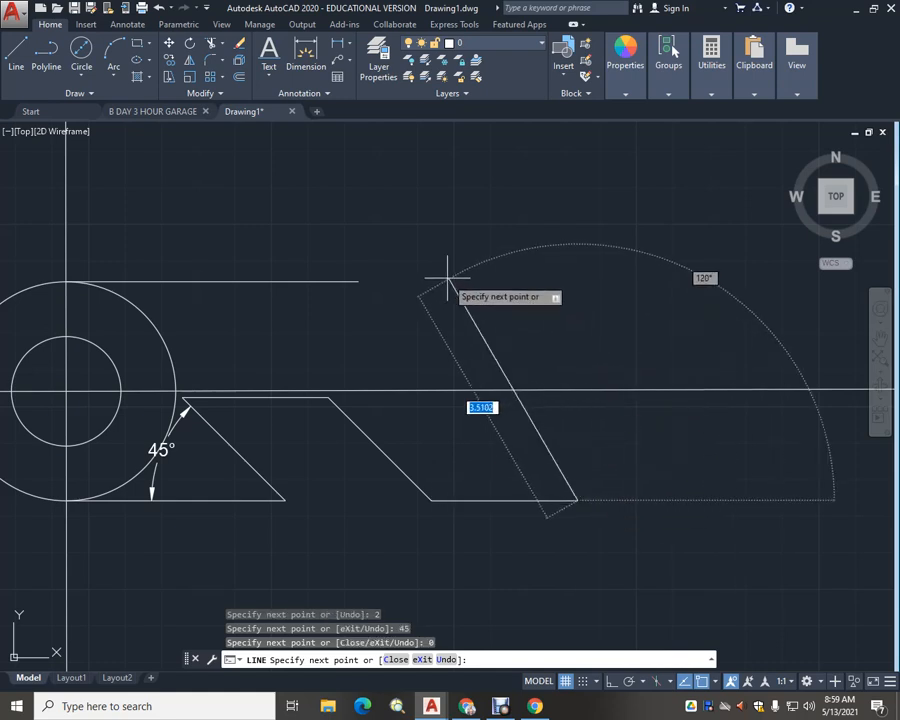
click(358, 281)
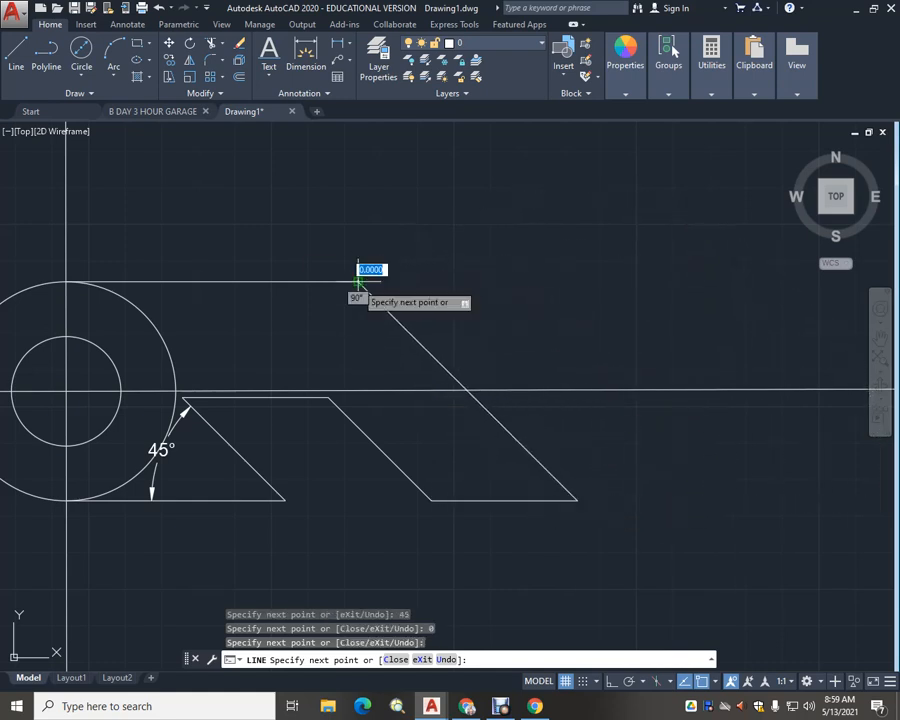
key(Escape)
Dimension the length of the long slanted edge, placing the dimension outside the part on its upper right side
mouse_move(432, 414)
middle_down()
mouse_move(458, 426)
mouse_move(494, 400)
mouse_move(482, 411)
middle_up()
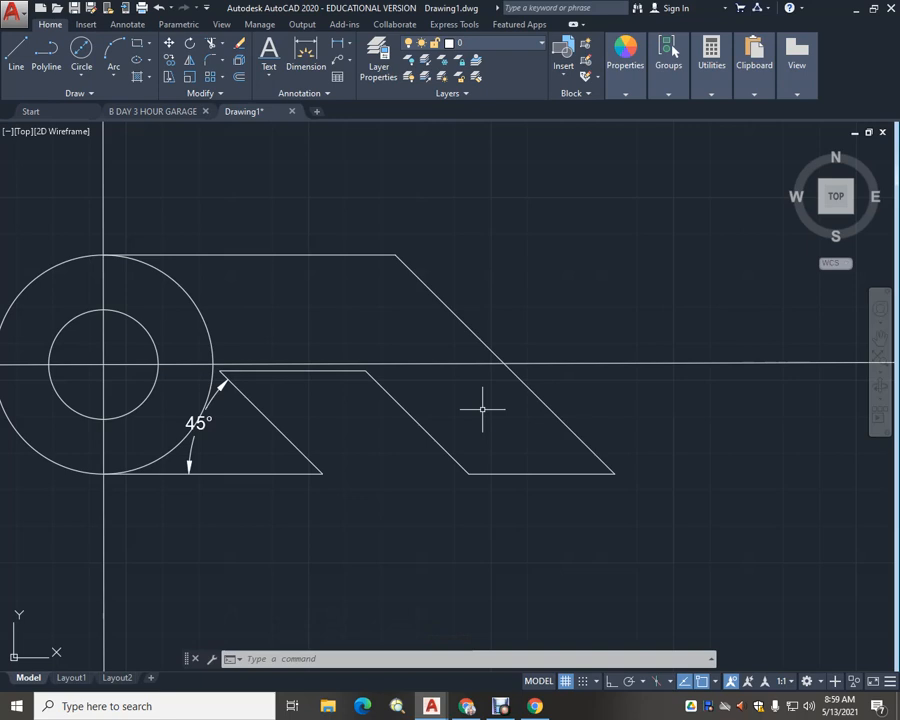
text(dim)
key(Return)
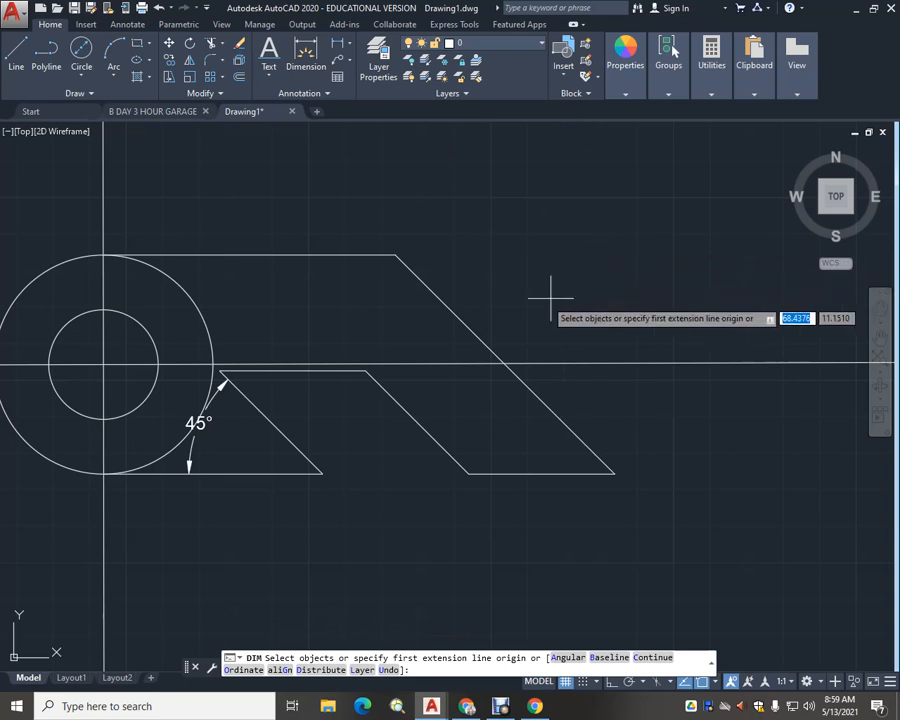
key(Return)
click(463, 320)
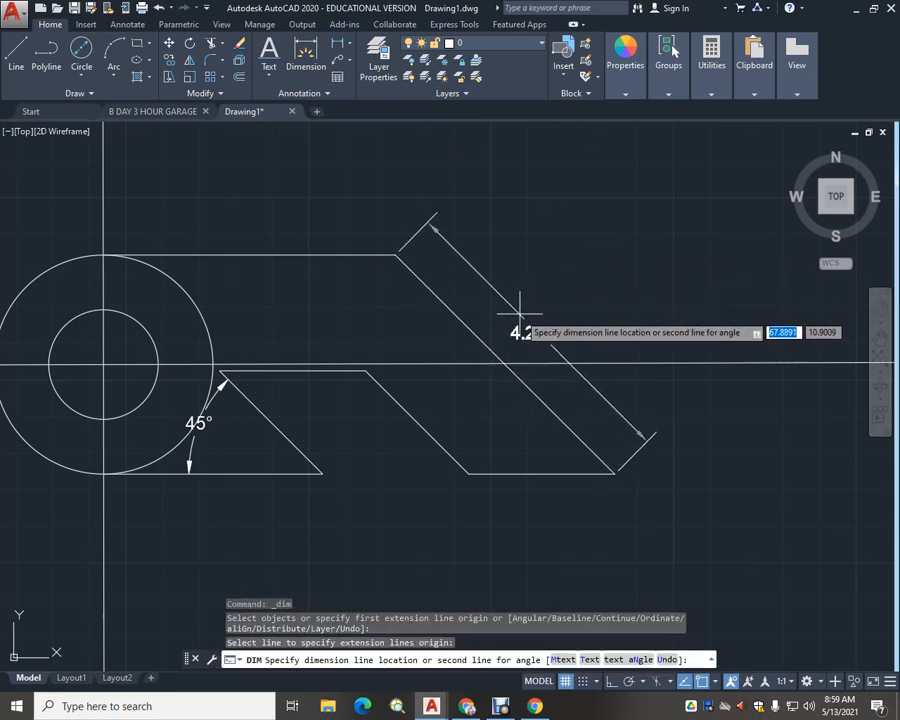
click(520, 308)
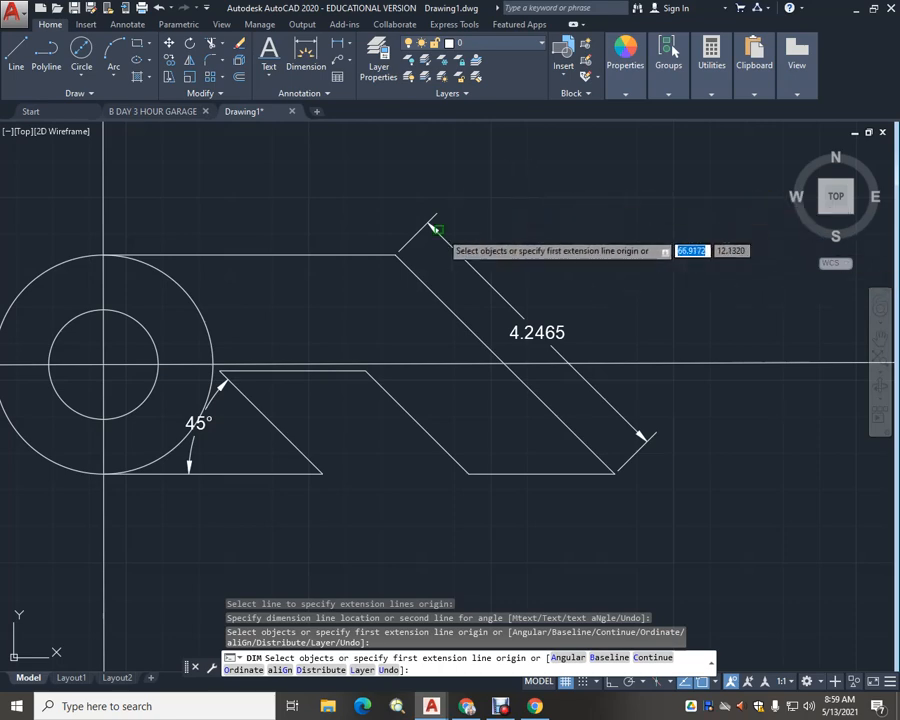
Delete the length dimension of the long slanted edge
scroll(388, 287, up, 5)
scroll(392, 287, down, 2)
scroll(385, 288, down, 4)
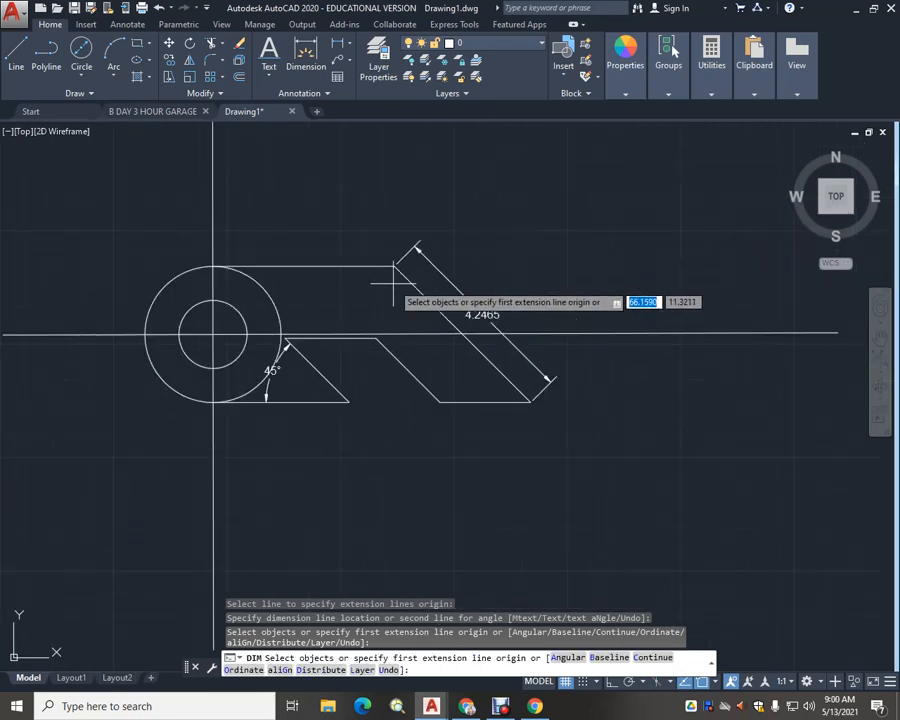
scroll(440, 360, up, 3)
scroll(455, 343, down, 1)
middle_drag(455, 342, 525, 392)
key(Escape)
key(Escape)
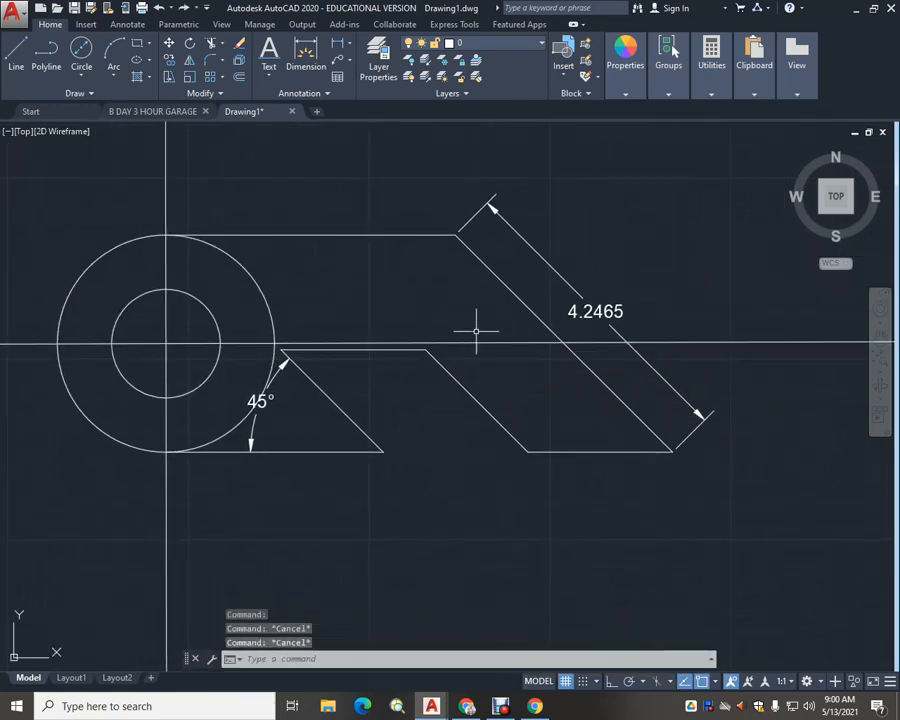
click(592, 311)
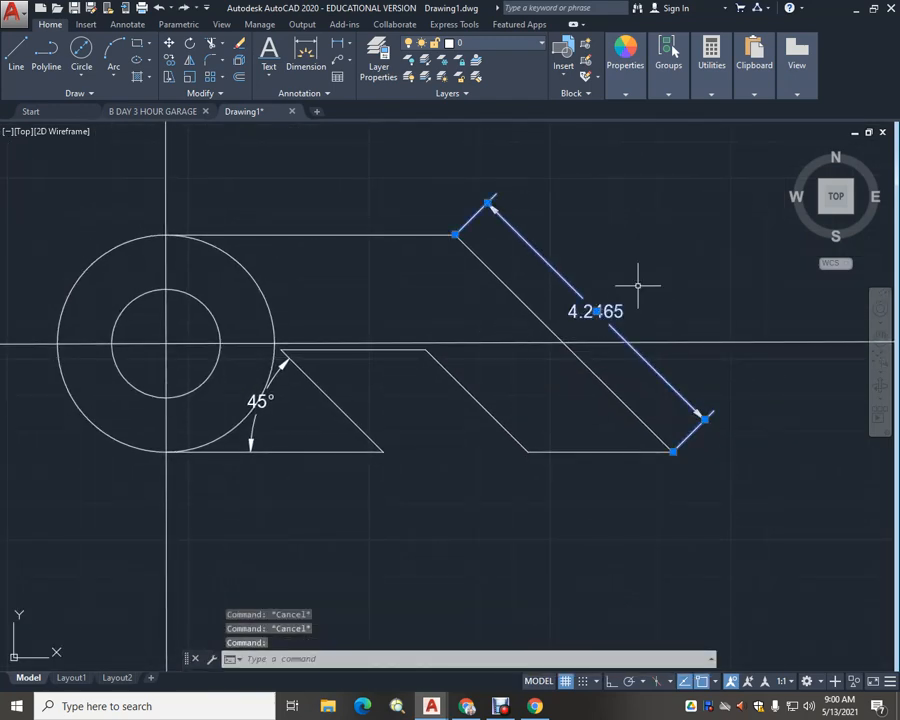
key(Delete)
Delete the long slanted edge and the upper horizontal line tangent to the outer circle
click(529, 307)
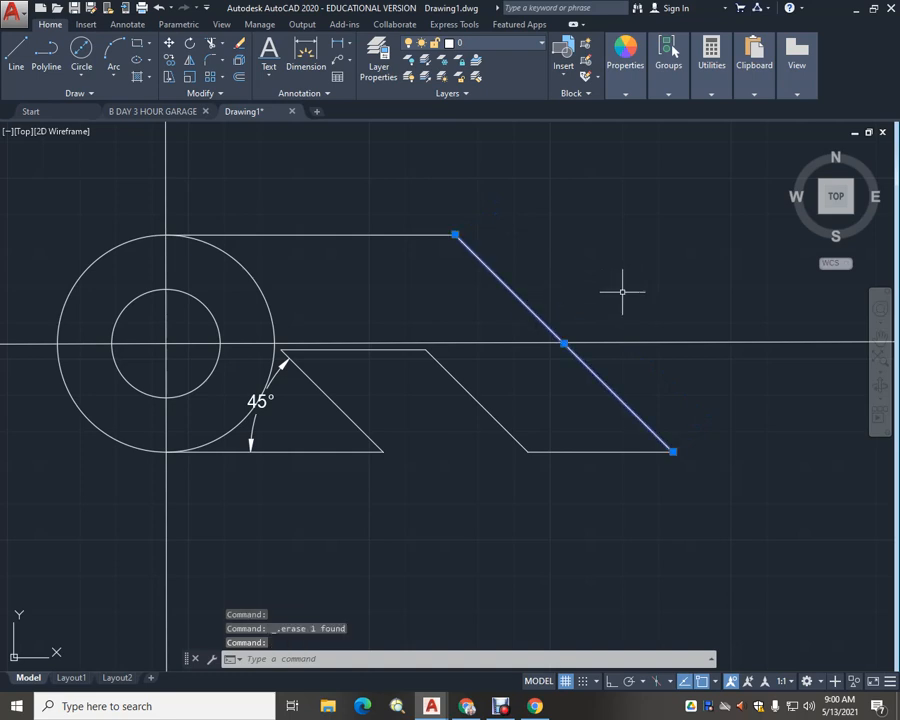
key(Delete)
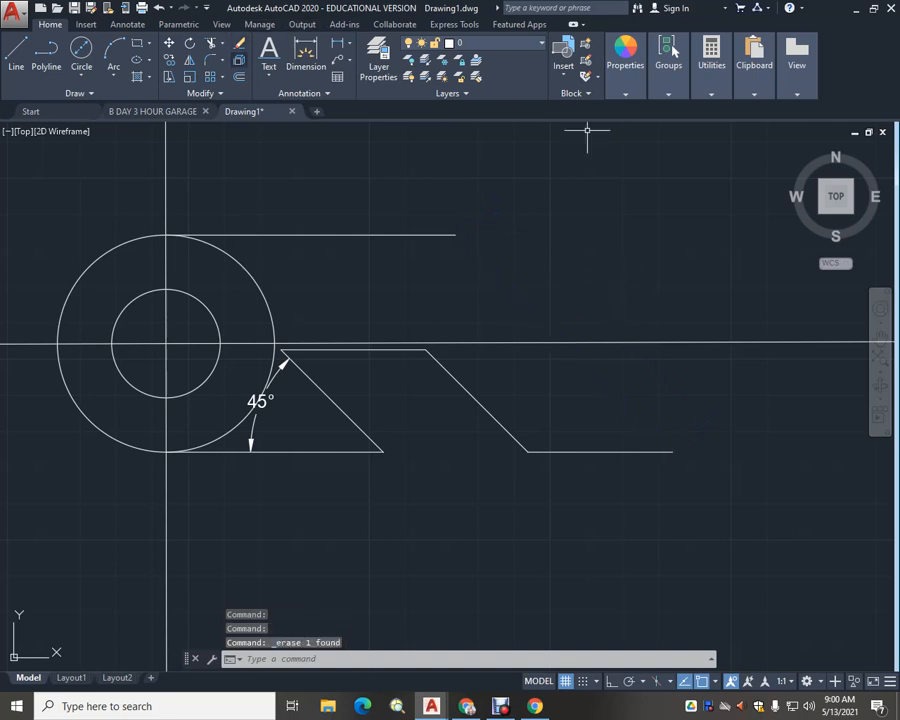
click(310, 235)
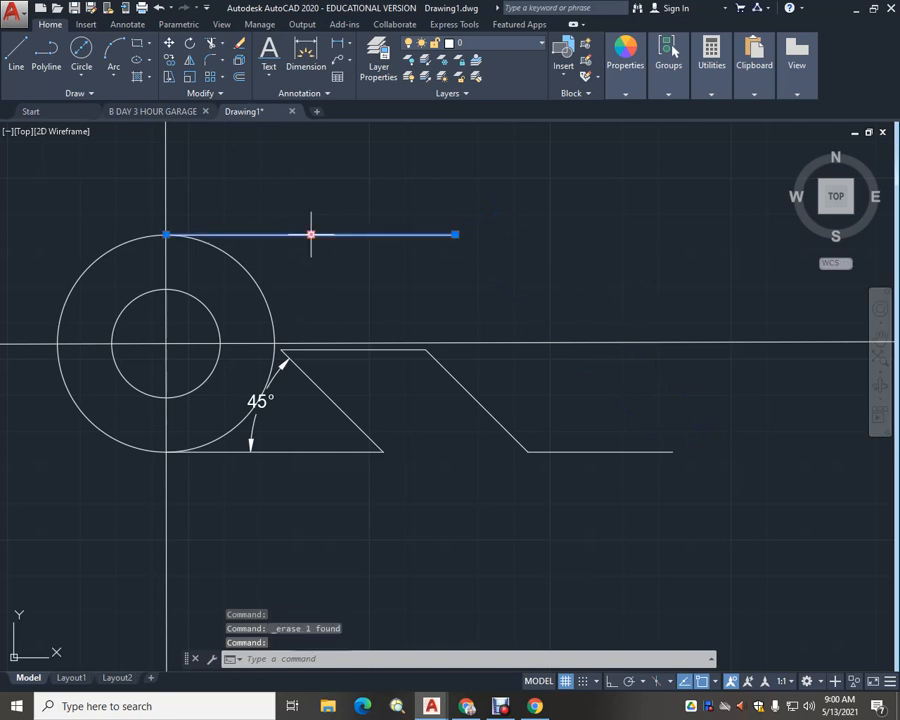
key(Delete)
Draw a line 4 long at 0° from the outer circle's top point and connect it to the far end of the lower-right horizontal edge
click(16, 55)
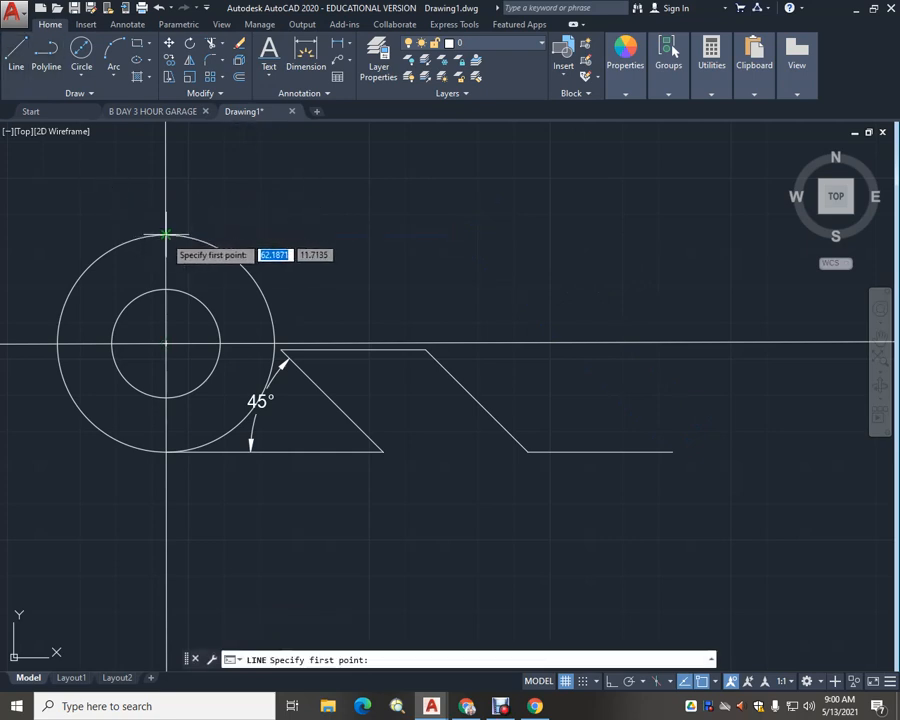
click(166, 234)
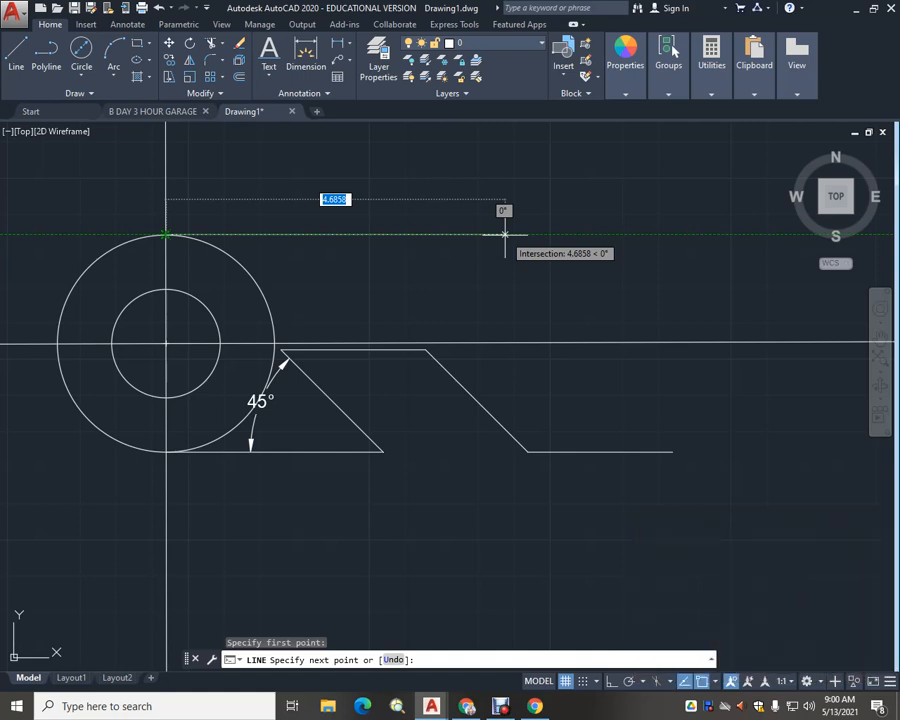
text(4)
key(Return)
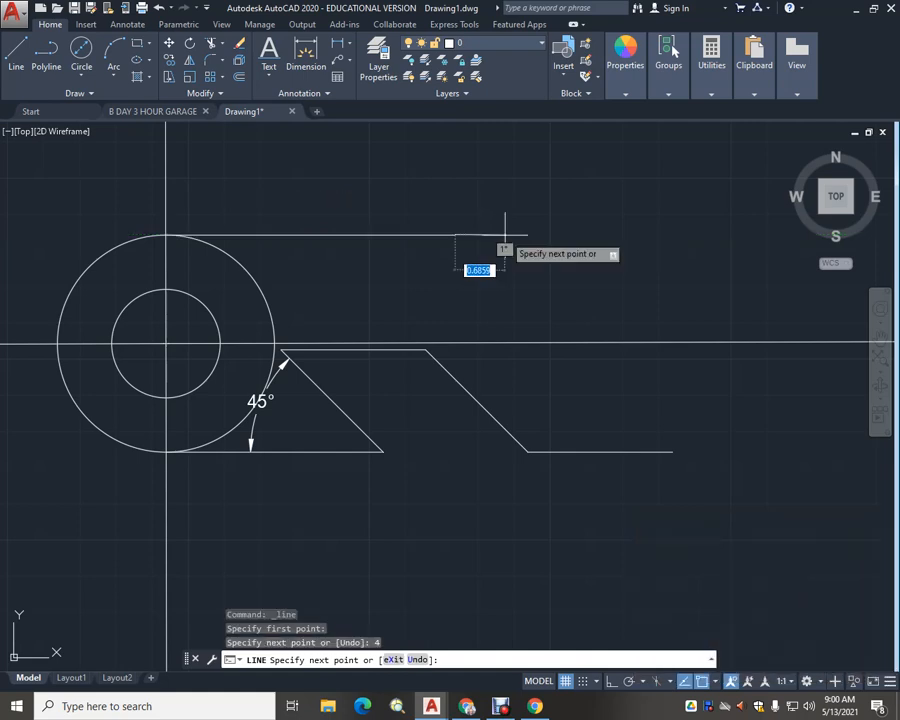
click(673, 452)
key(Escape)
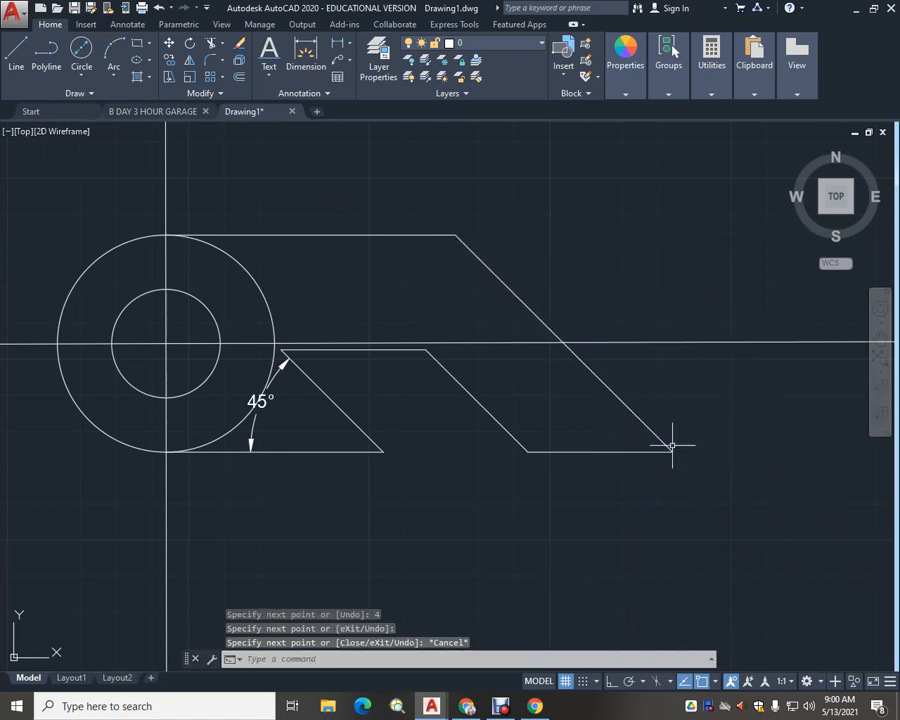
Dimension the length of the redrawn long slanted edge, placing the dimension outside the part on its upper right side
click(305, 55)
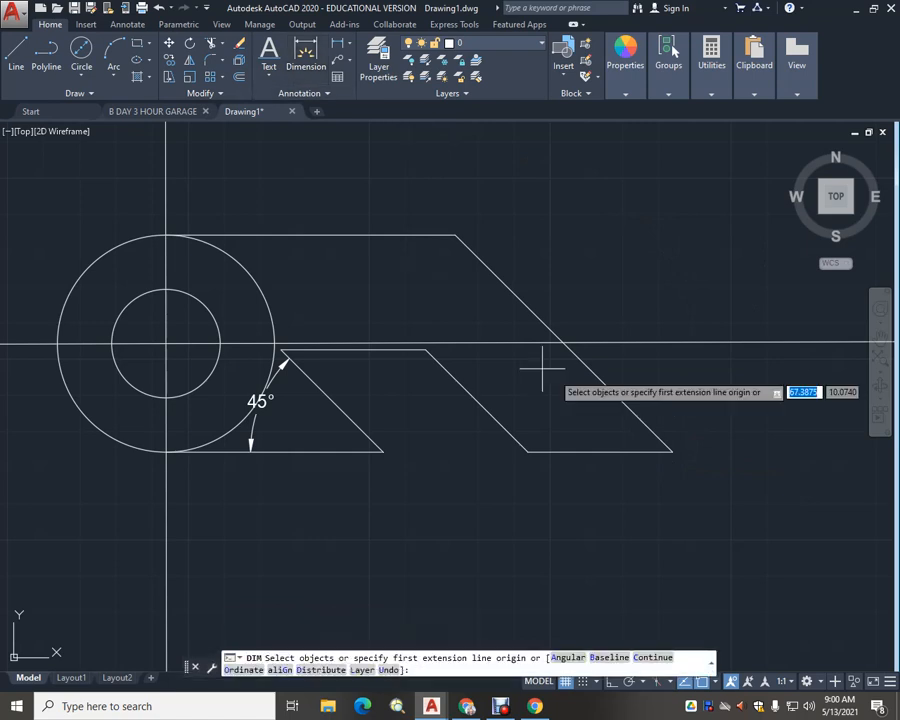
click(536, 314)
click(579, 299)
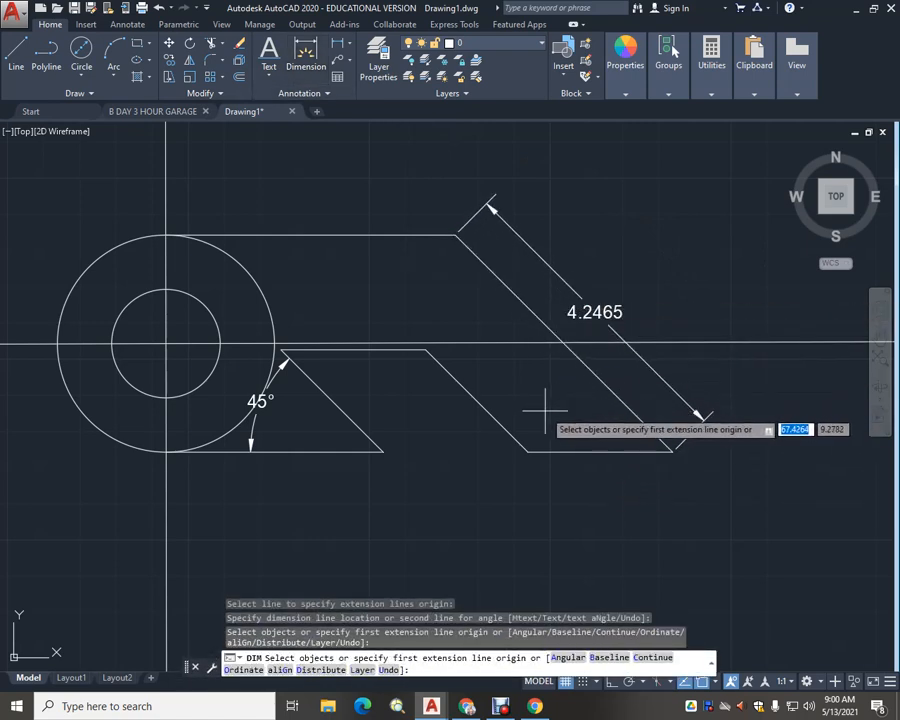
scroll(544, 402, up, 2)
middle_drag(544, 402, 515, 440)
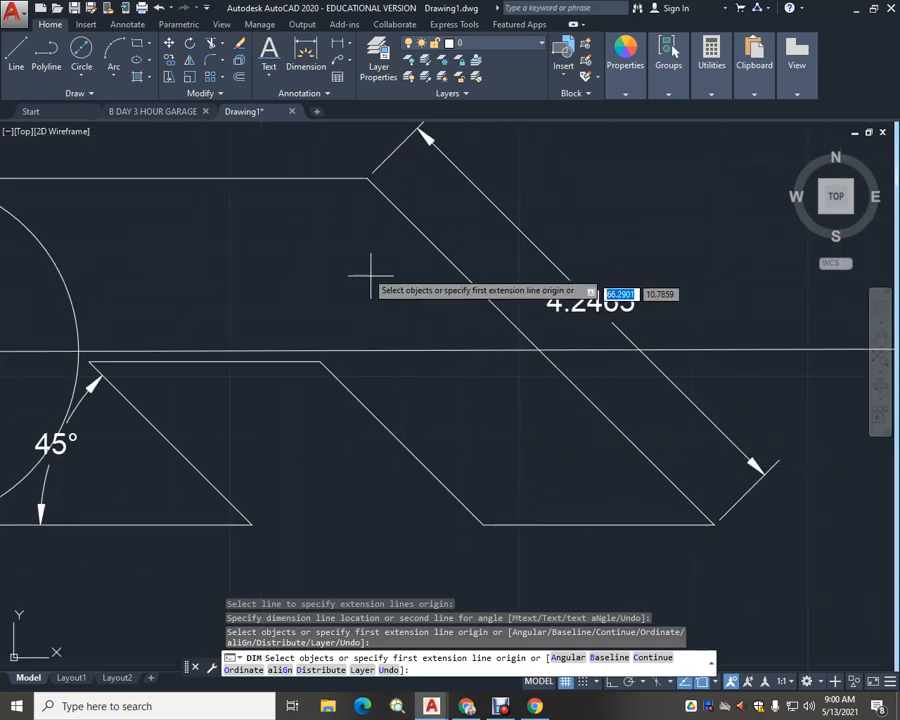
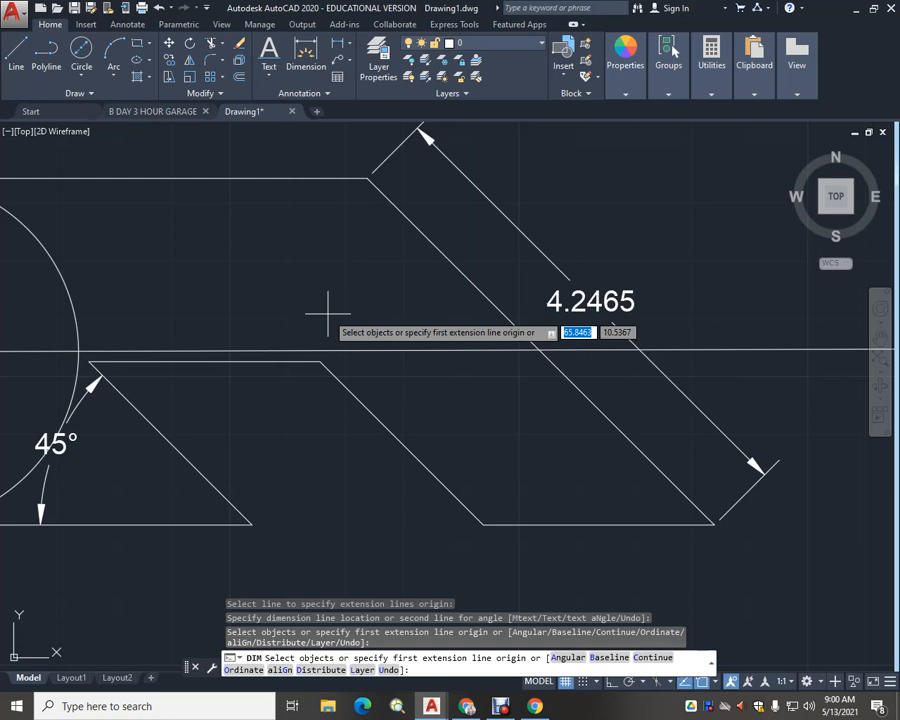
key(Escape)
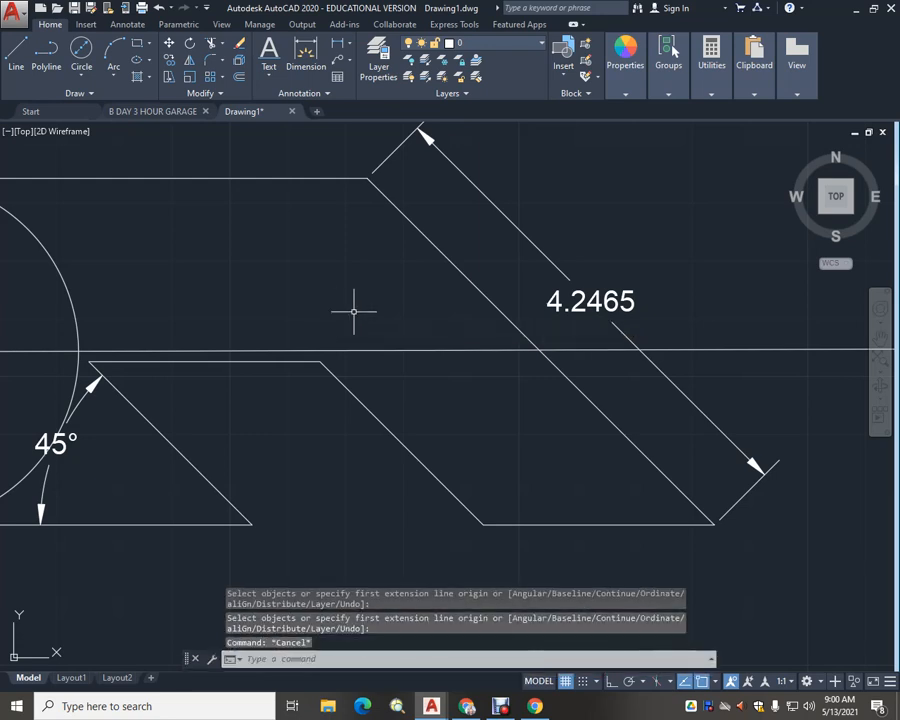
scroll(339, 290, down, 2)
middle_drag(339, 290, 530, 261)
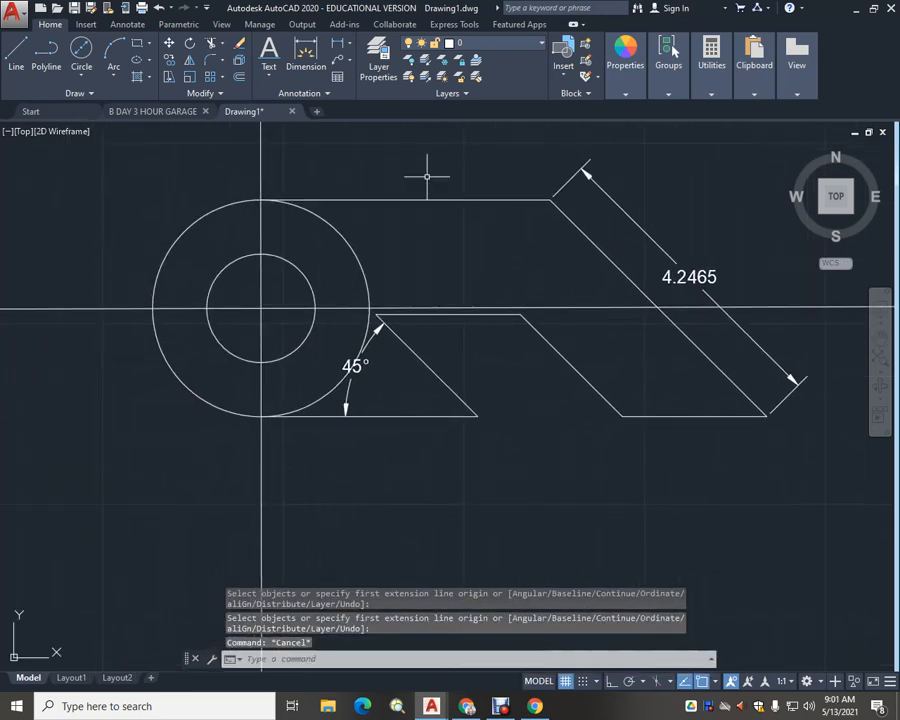
key(Return)
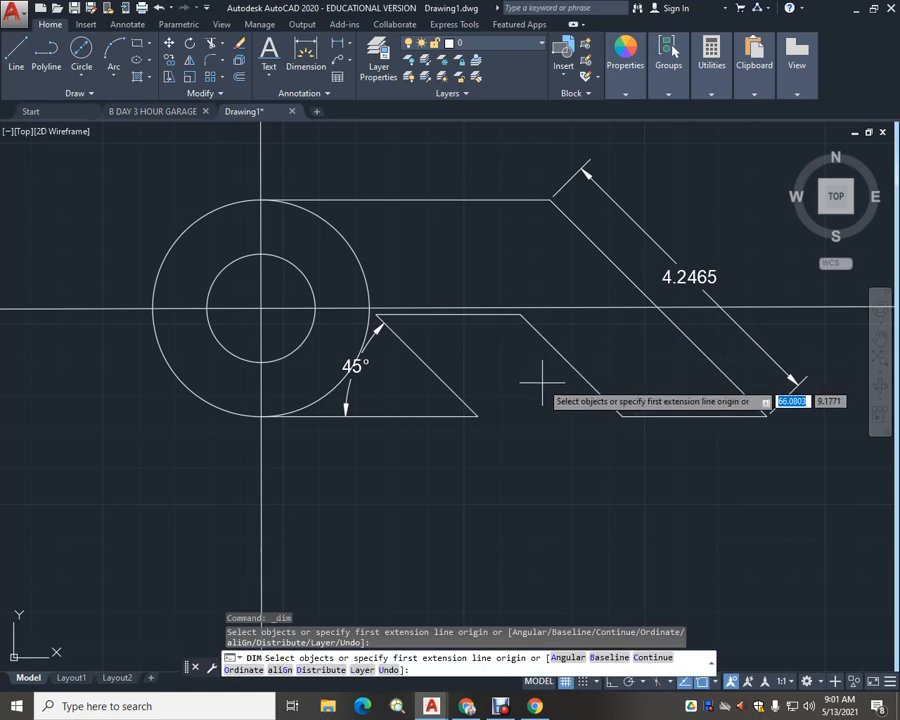
key(Escape)
Override the slanted edge's dimension text with 4.2426
mouse_move(693, 372)
middle_down()
mouse_move(565, 429)
mouse_move(598, 446)
middle_up()
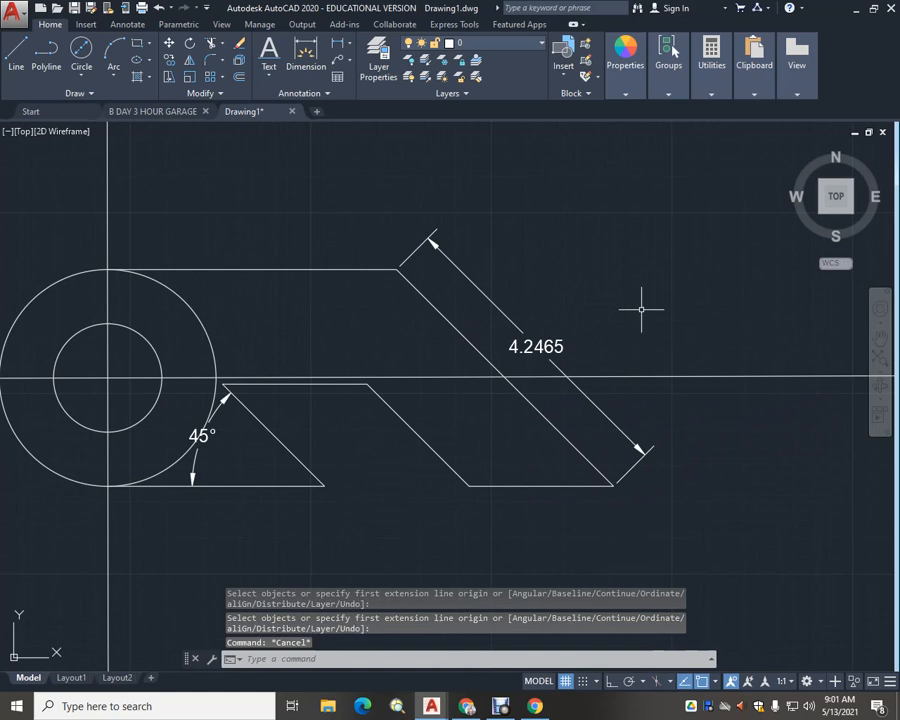
click(536, 346)
double_click(536, 346)
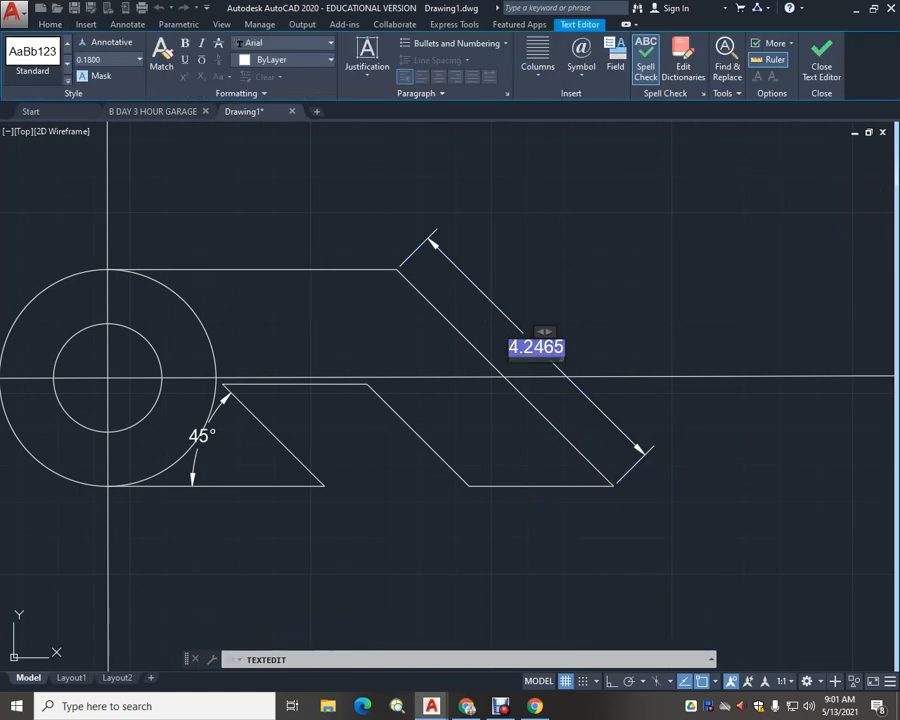
text(4.)
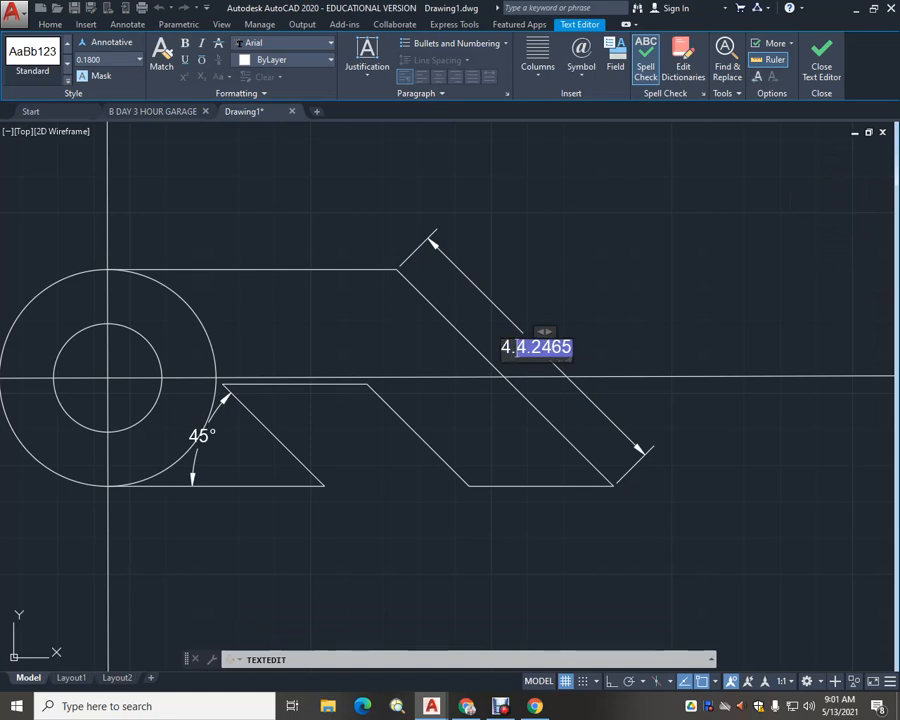
text(242)
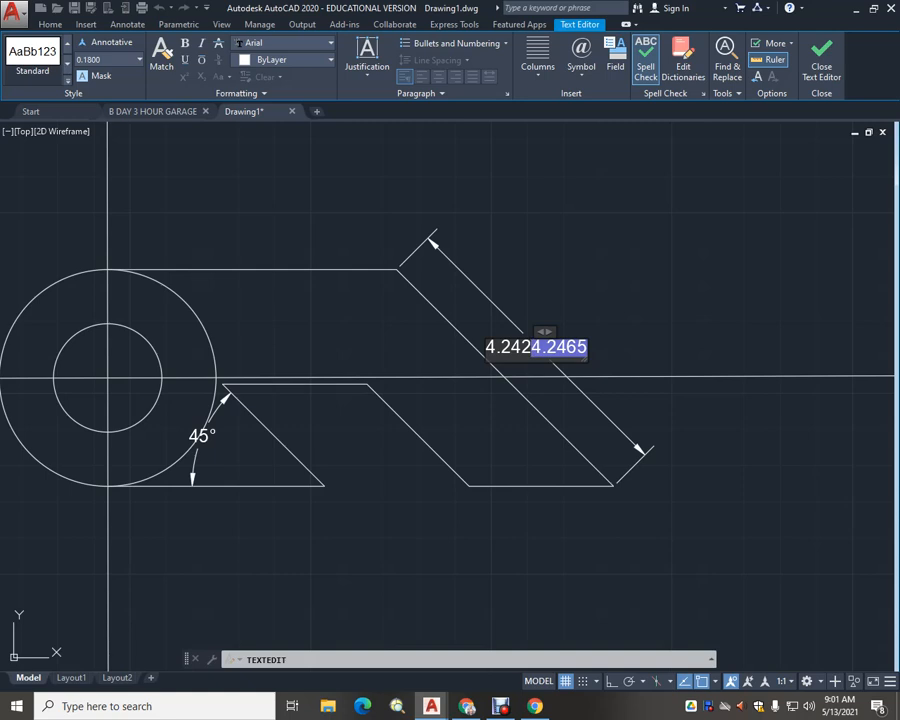
text(6)
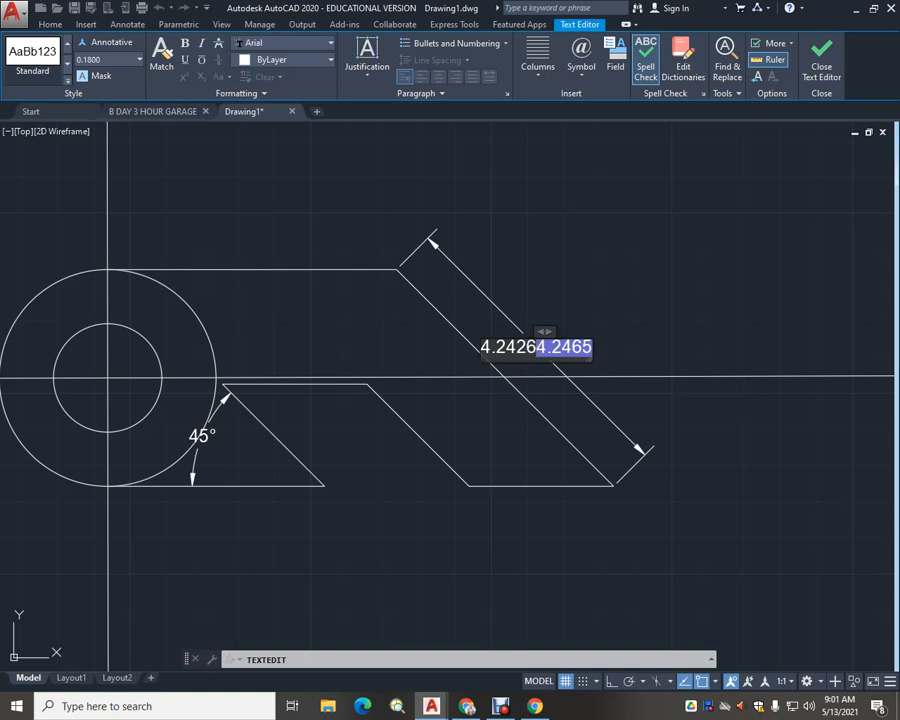
key(Delete)
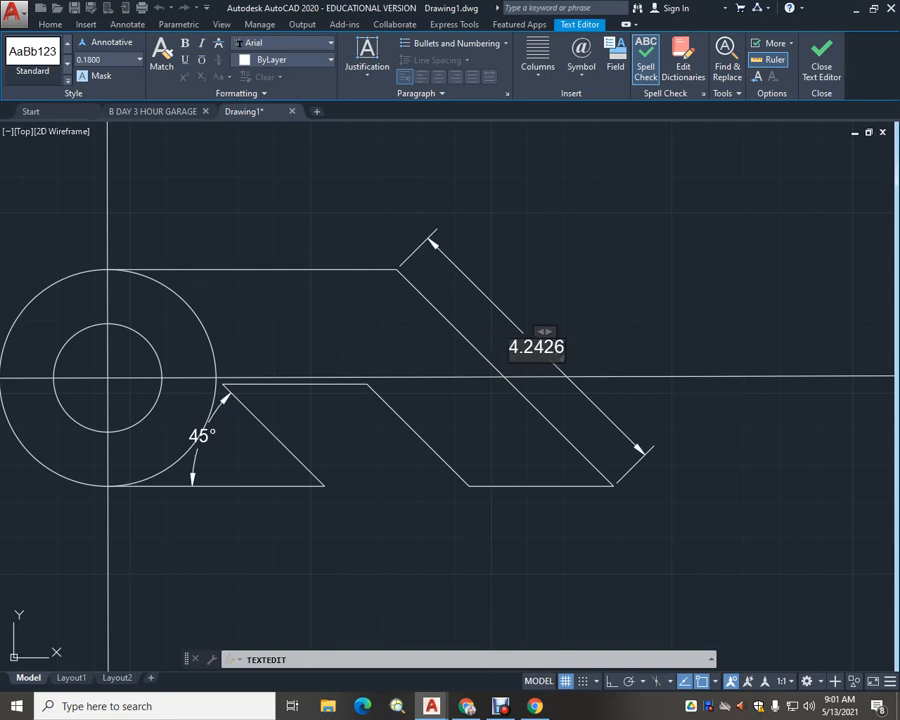
click(676, 402)
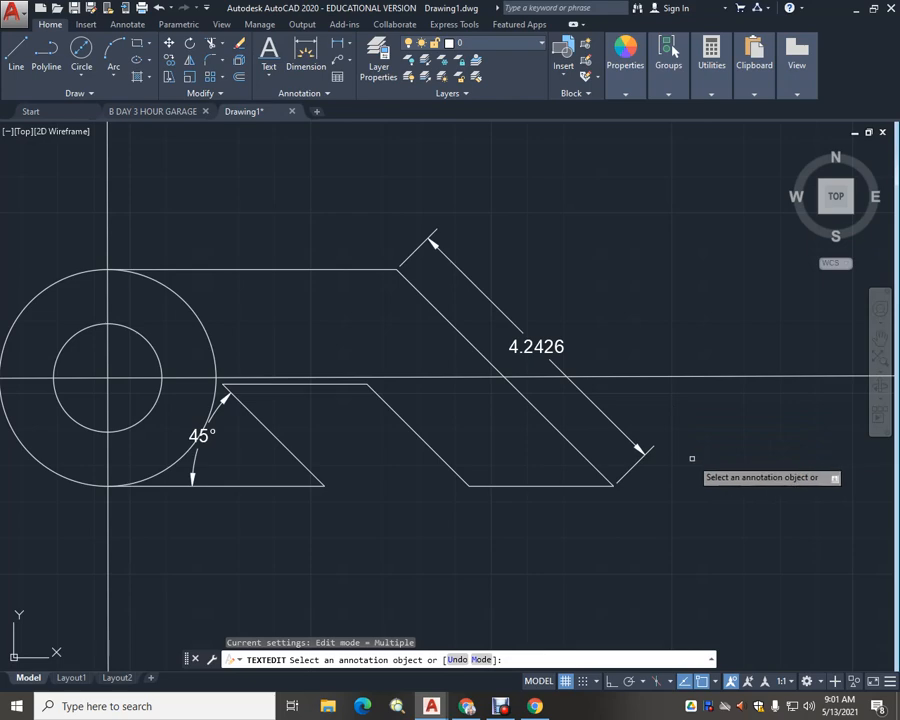
key(Escape)
Trim away the right half of the outer circle, using the two tangent horizontal lines and the circle as cutting edges
scroll(193, 327, up, 2)
scroll(382, 317, down, 2)
middle_drag(376, 321, 420, 320)
scroll(382, 317, up, 1)
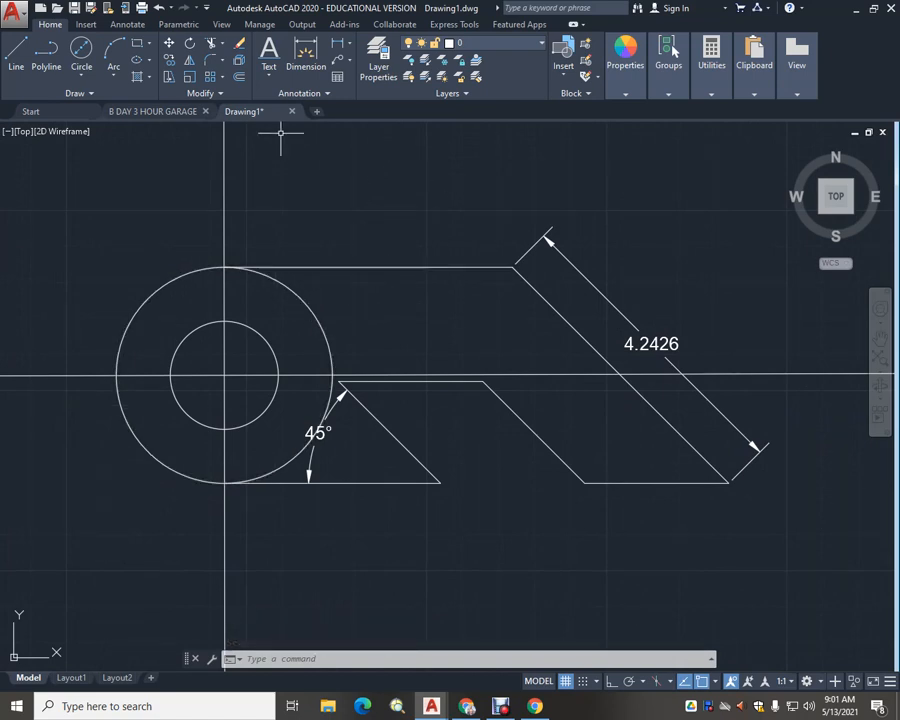
click(208, 41)
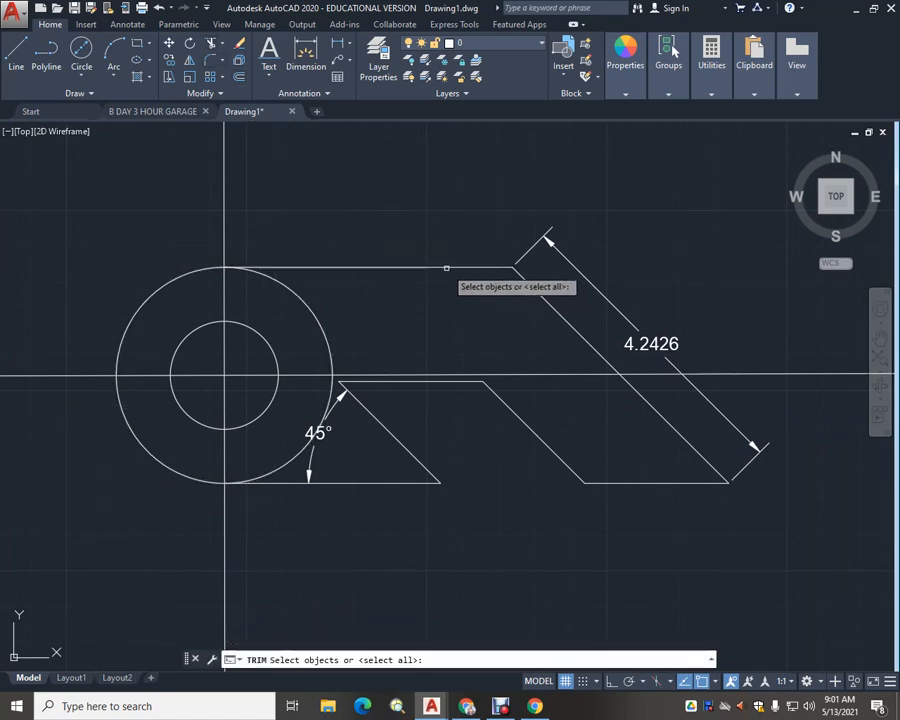
click(444, 266)
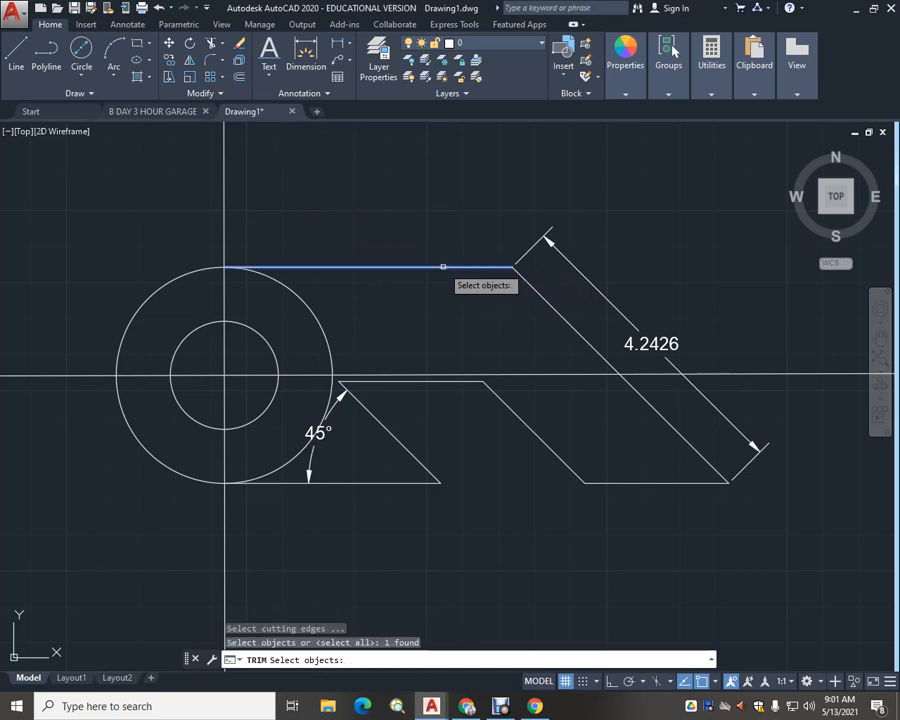
click(351, 482)
click(323, 338)
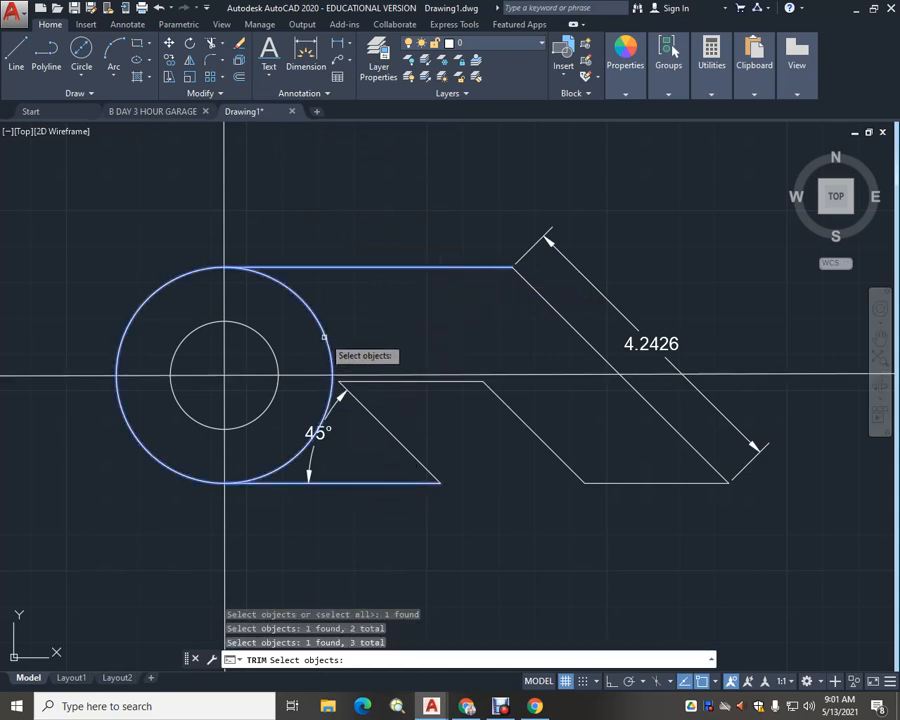
key(Return)
click(318, 322)
click(474, 476)
scroll(474, 472, up, 2)
scroll(474, 472, down, 4)
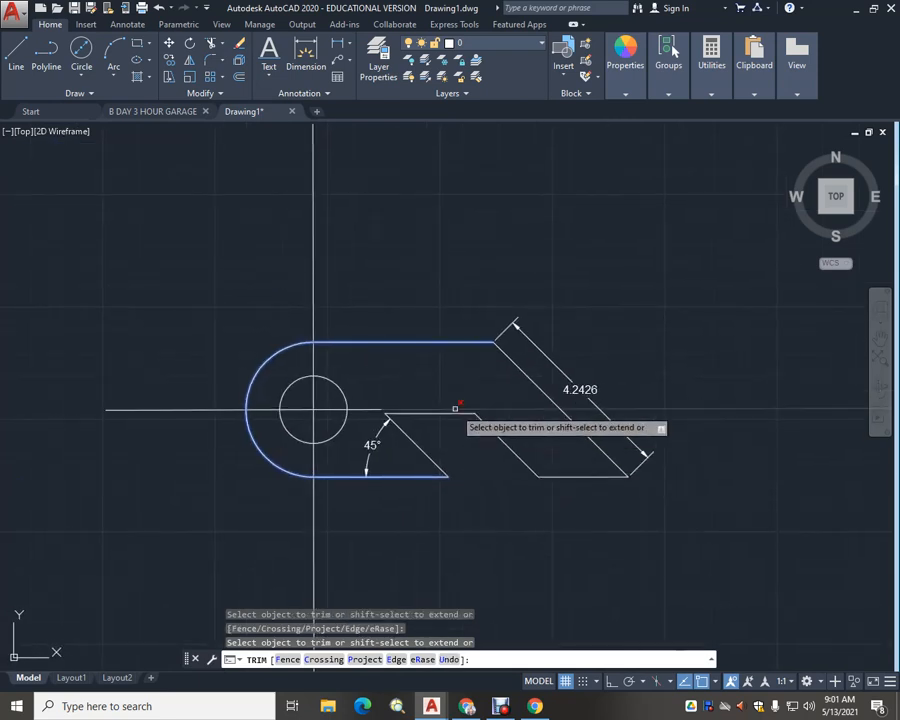
key(Escape)
key(Escape)
key(Escape)
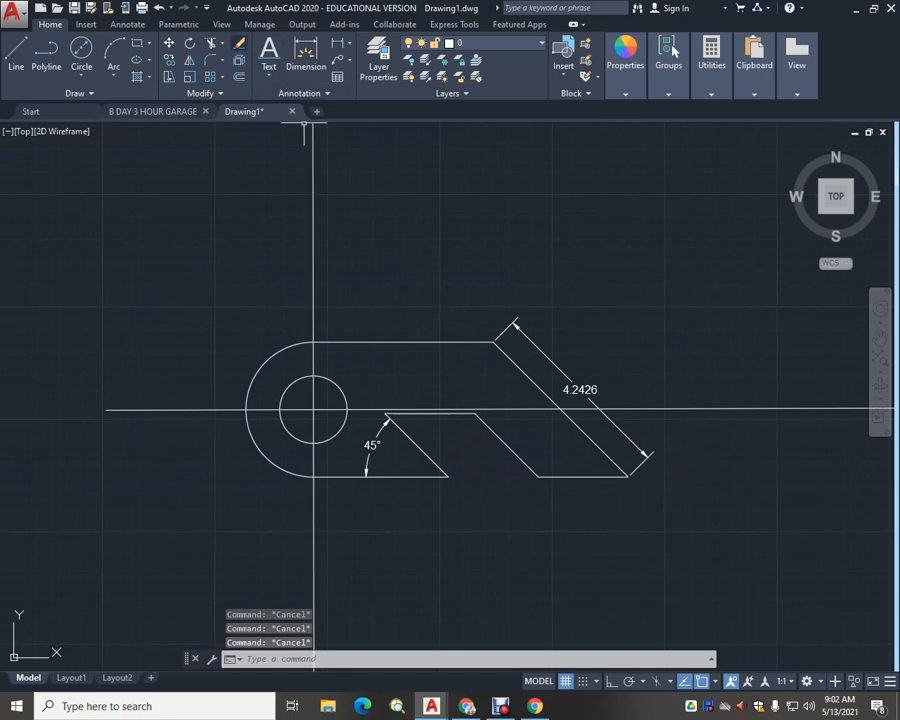
Erase the vertical and horizontal construction lines through the circle's center
click(239, 43)
click(311, 264)
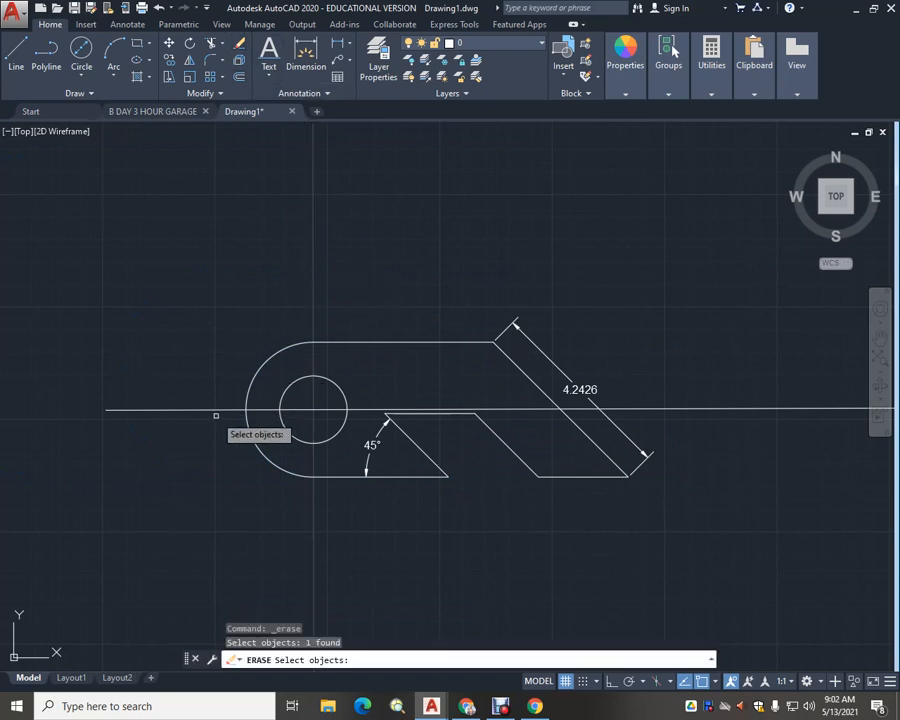
click(212, 410)
key(Return)
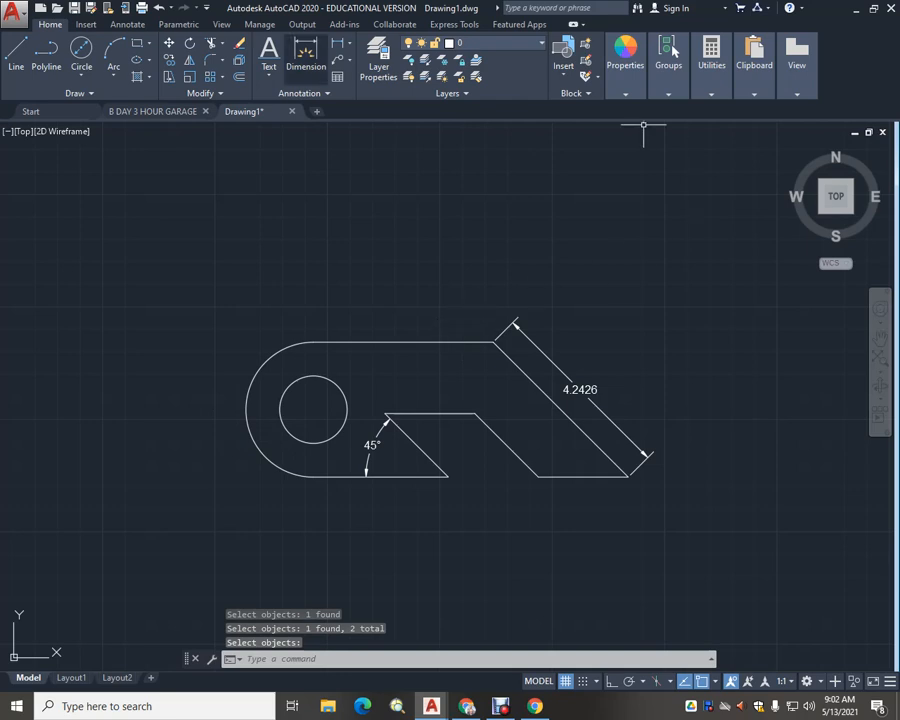
Add a center mark to the part's rounded left end arc
click(127, 24)
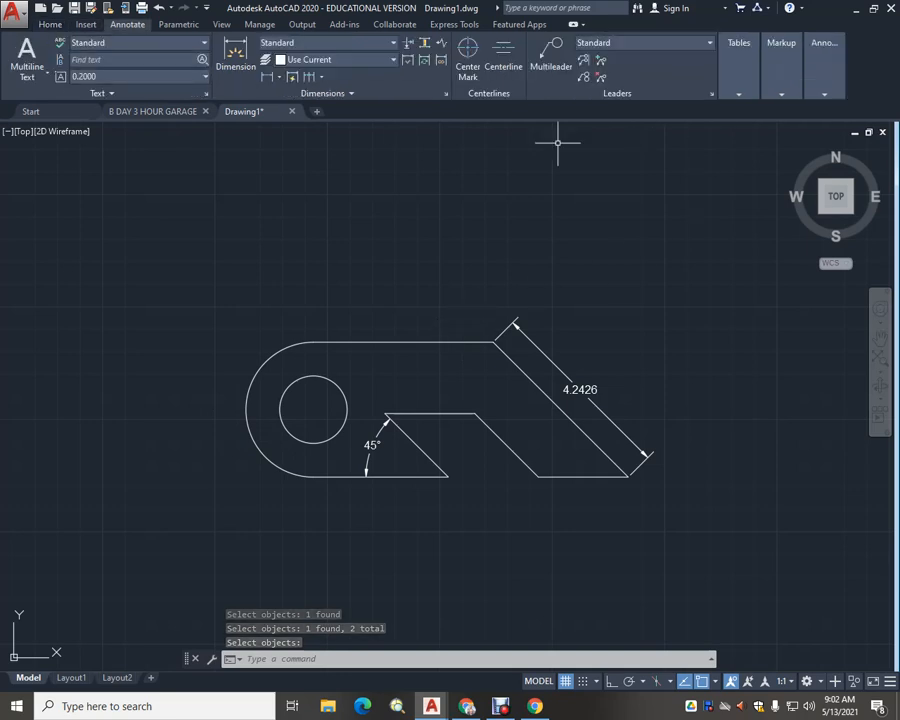
click(467, 56)
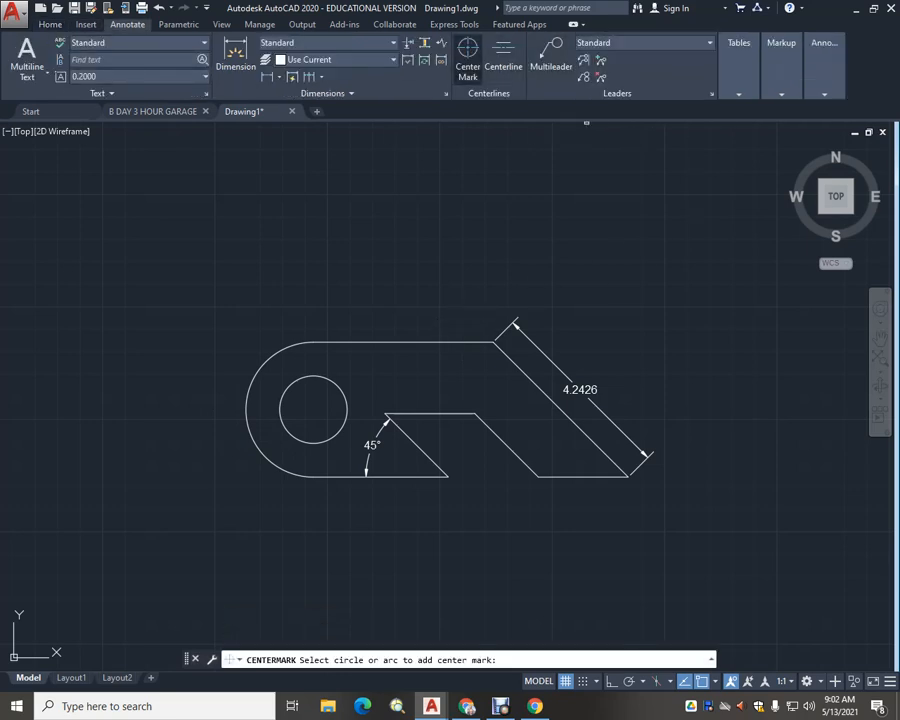
click(269, 352)
scroll(239, 490, up, 3)
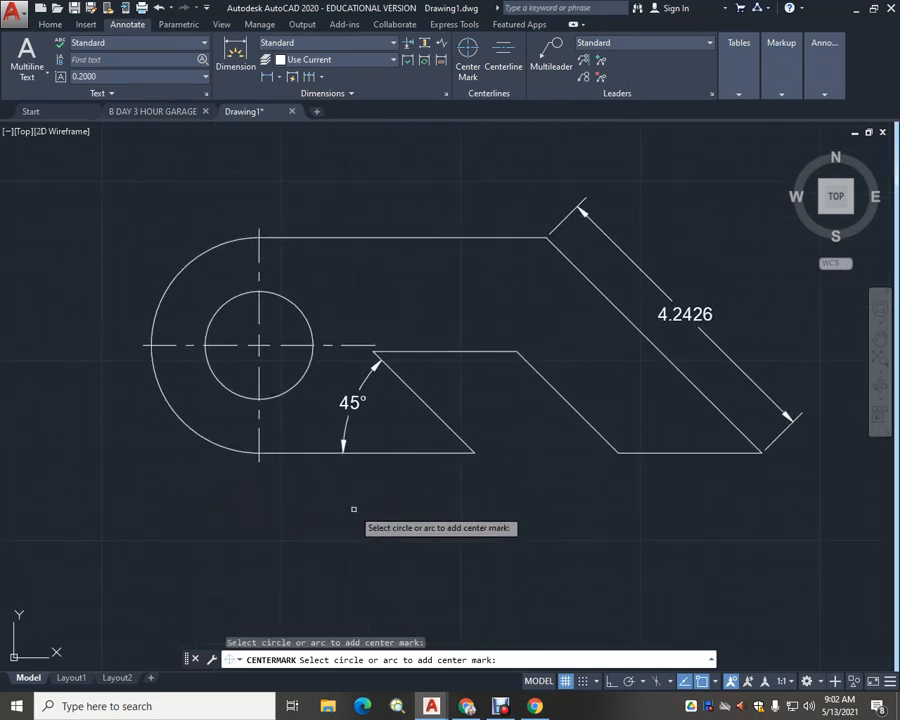
Add a horizontal dimension just above the notch's short upper edge, between the two slanted notch sides
key(Escape)
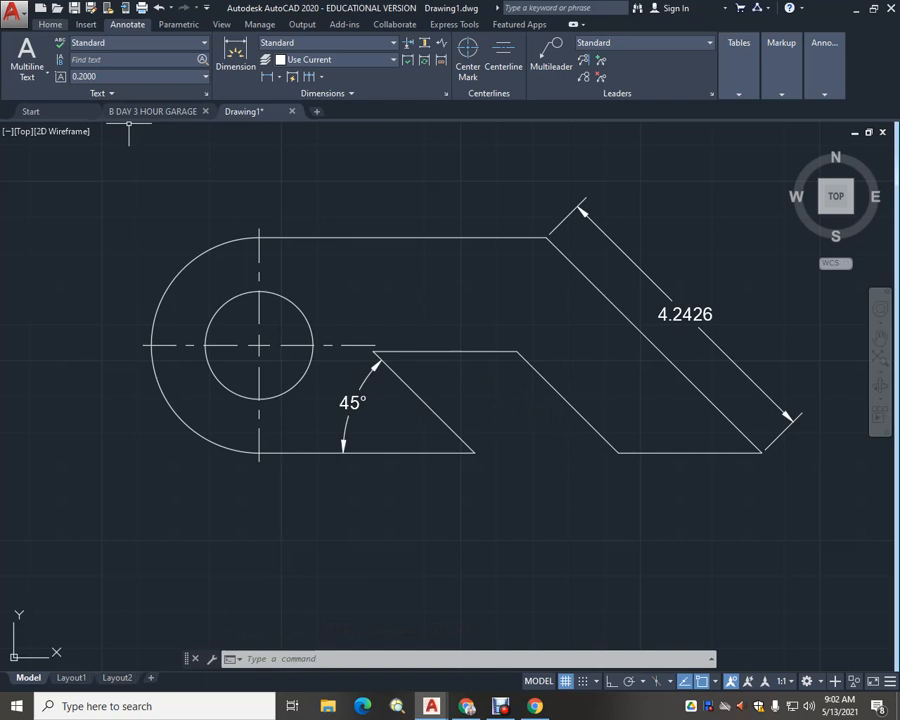
click(50, 24)
click(306, 55)
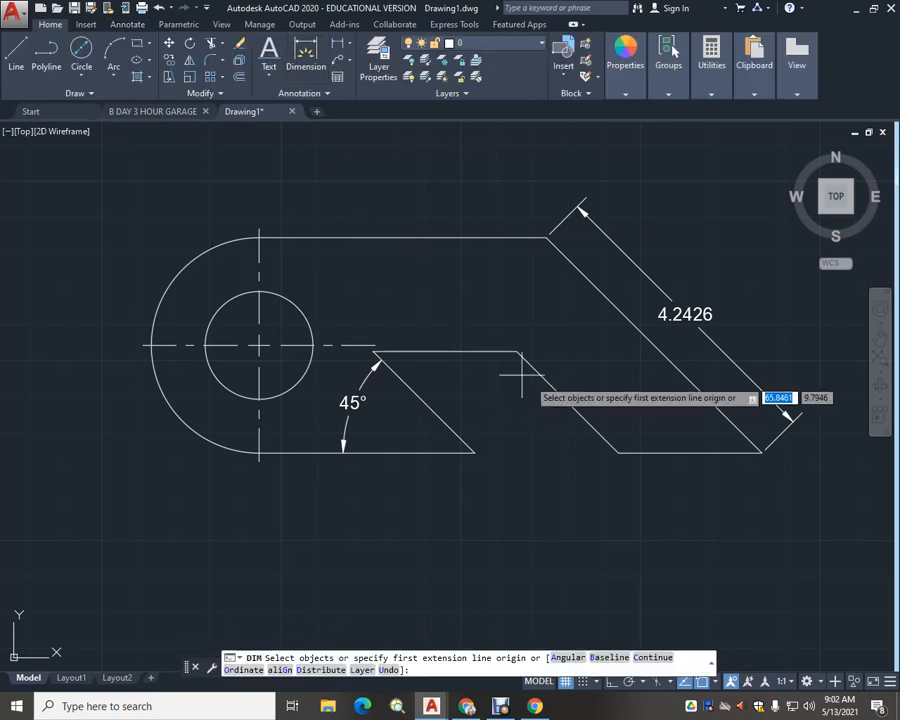
click(456, 353)
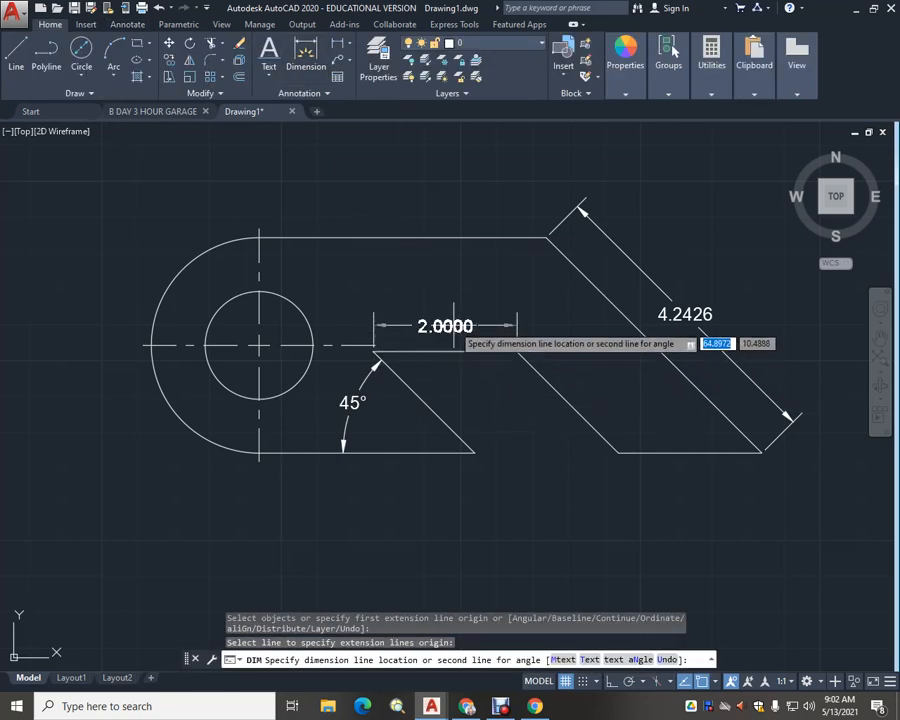
click(455, 325)
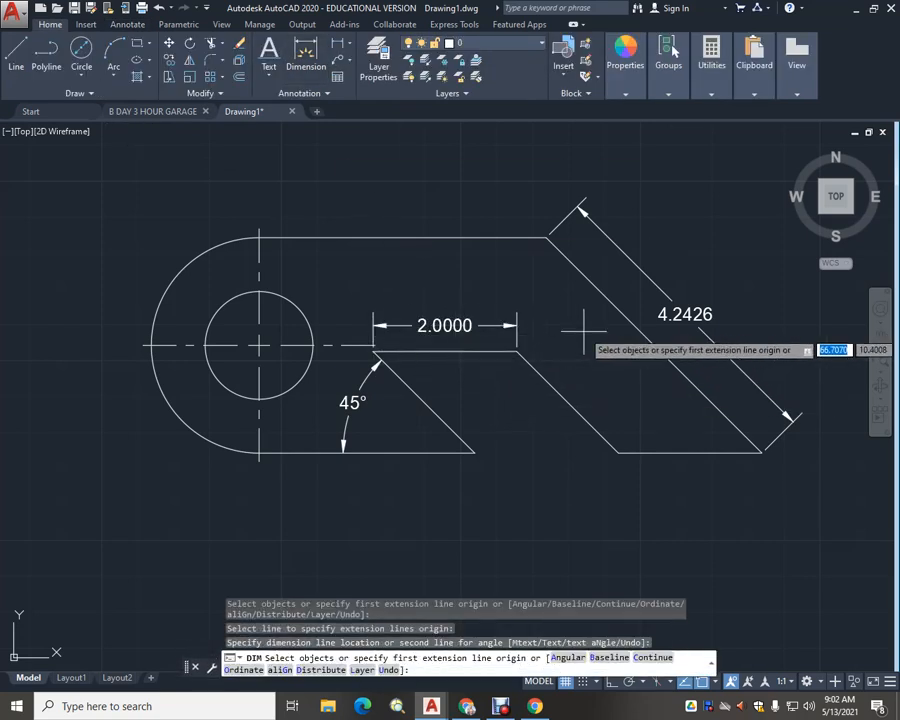
Dimension the top edge from the center mark's upper end to the slanted edge's upper corner, placing it above the part
click(259, 233)
click(543, 236)
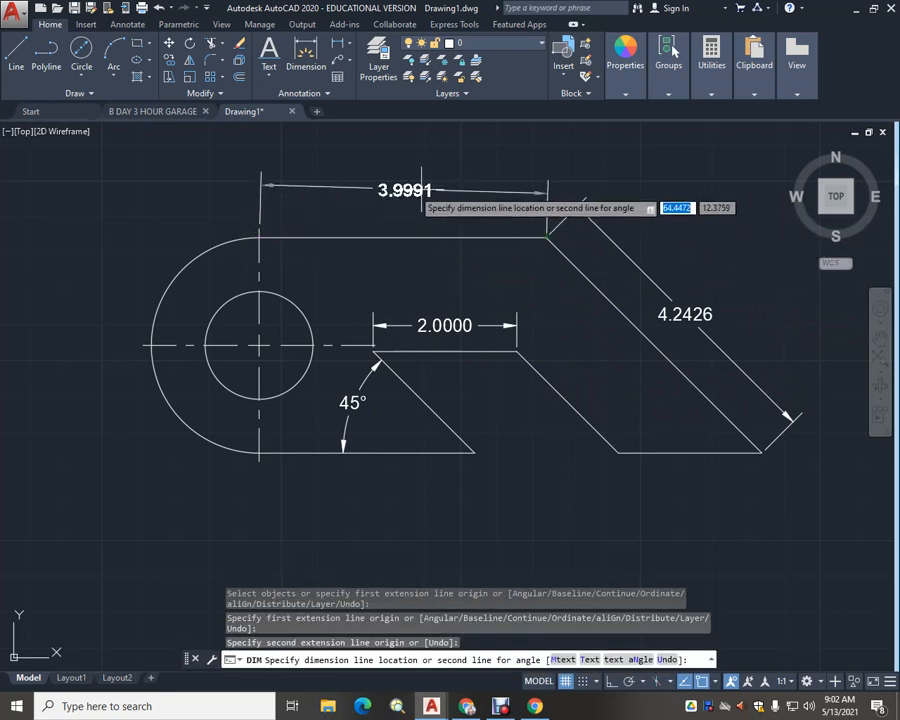
click(217, 186)
scroll(384, 207, up, 3)
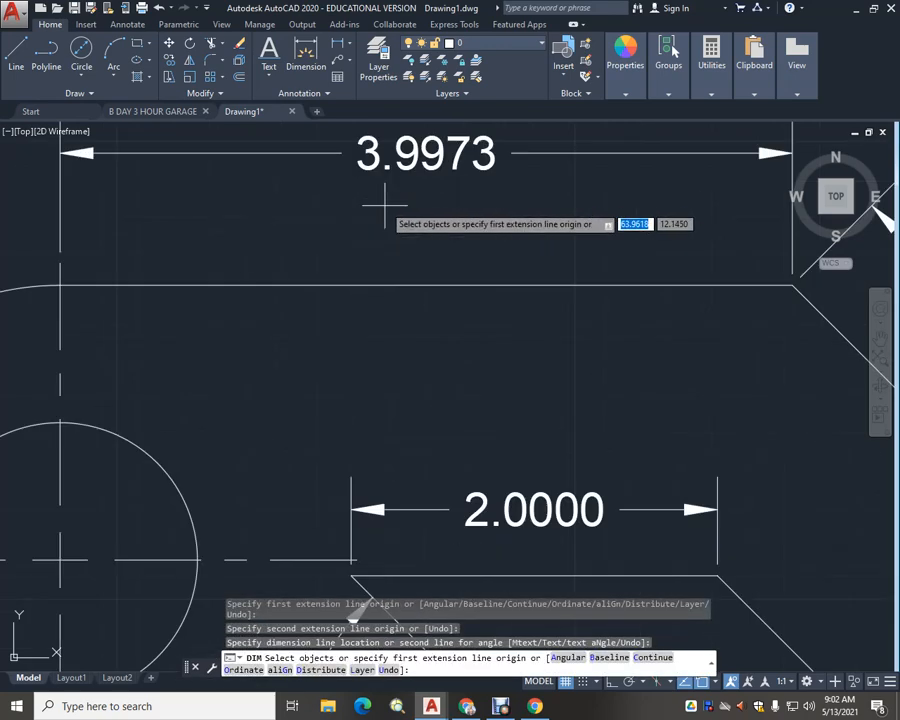
mouse_move(462, 235)
middle_down()
mouse_move(454, 231)
mouse_move(345, 295)
middle_up()
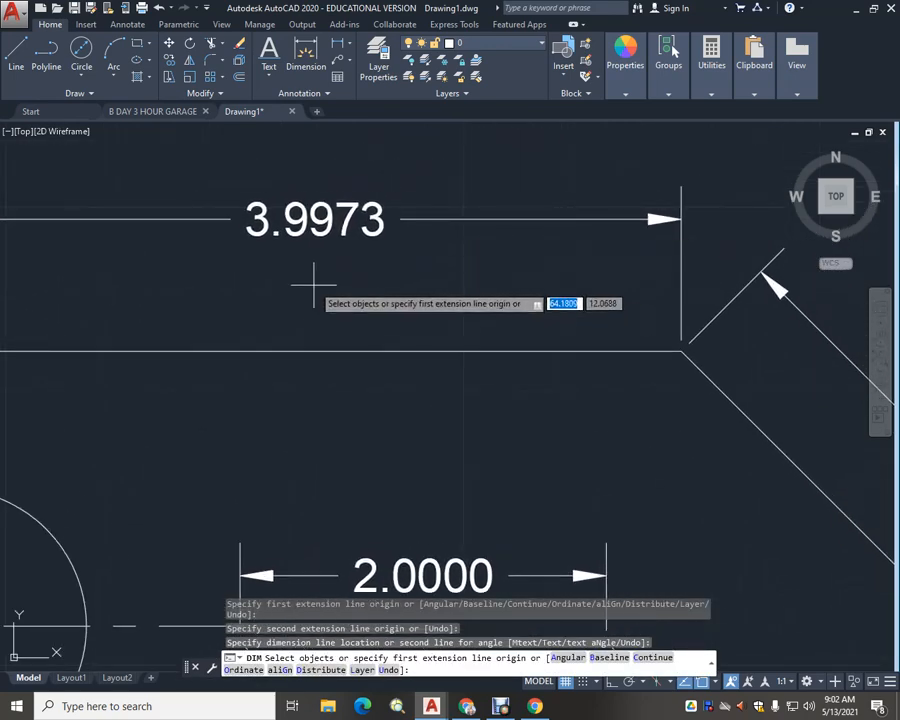
key(Escape)
scroll(317, 281, down, 2)
middle_drag(315, 279, 325, 274)
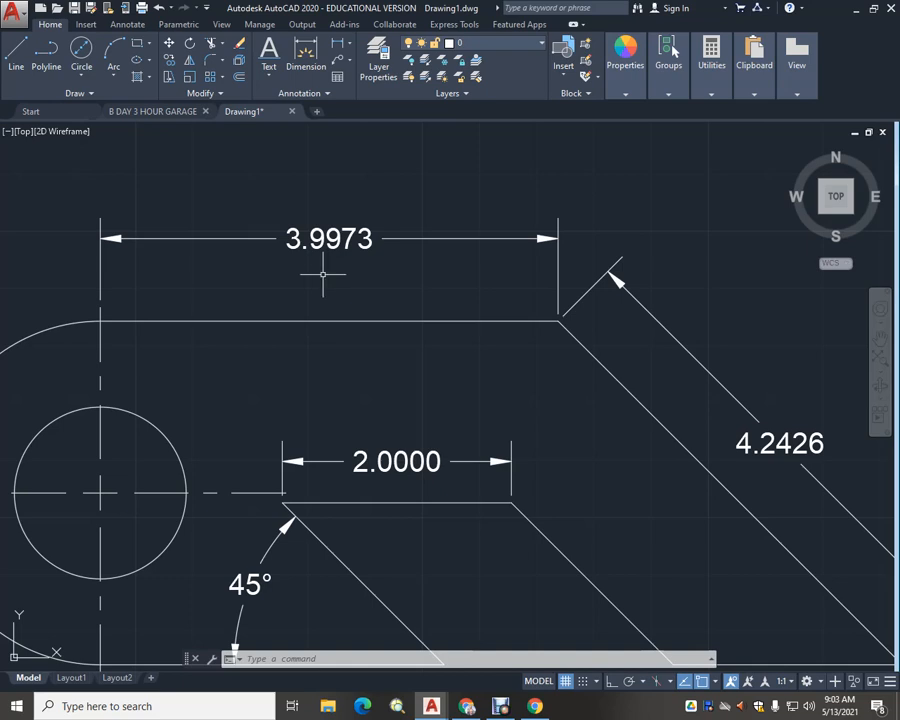
Delete the dimension above the part's top edge
key(Escape)
key(Escape)
key(Escape)
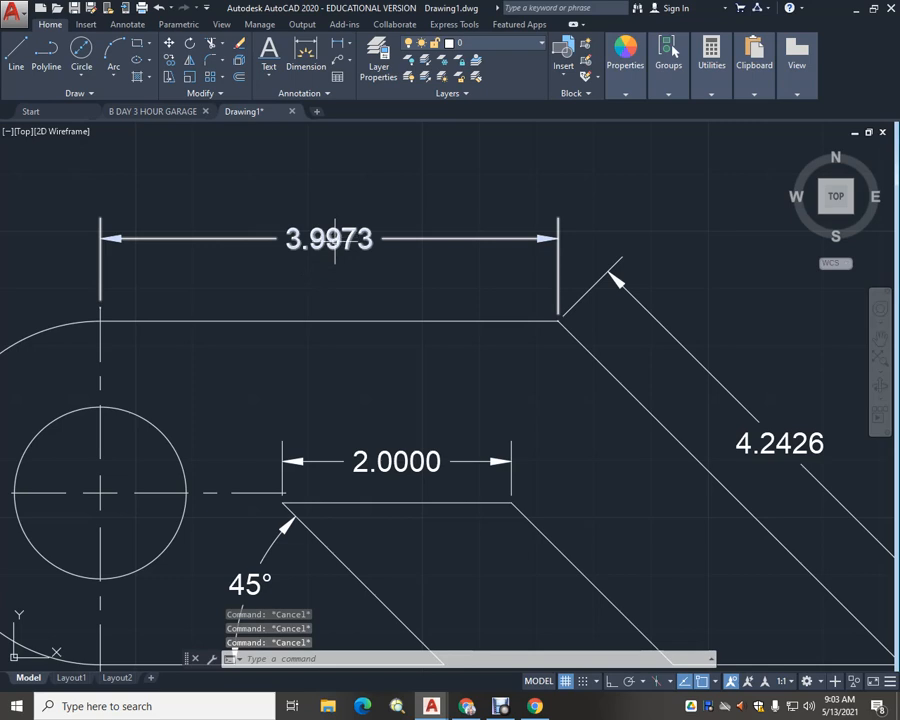
click(334, 240)
key(Delete)
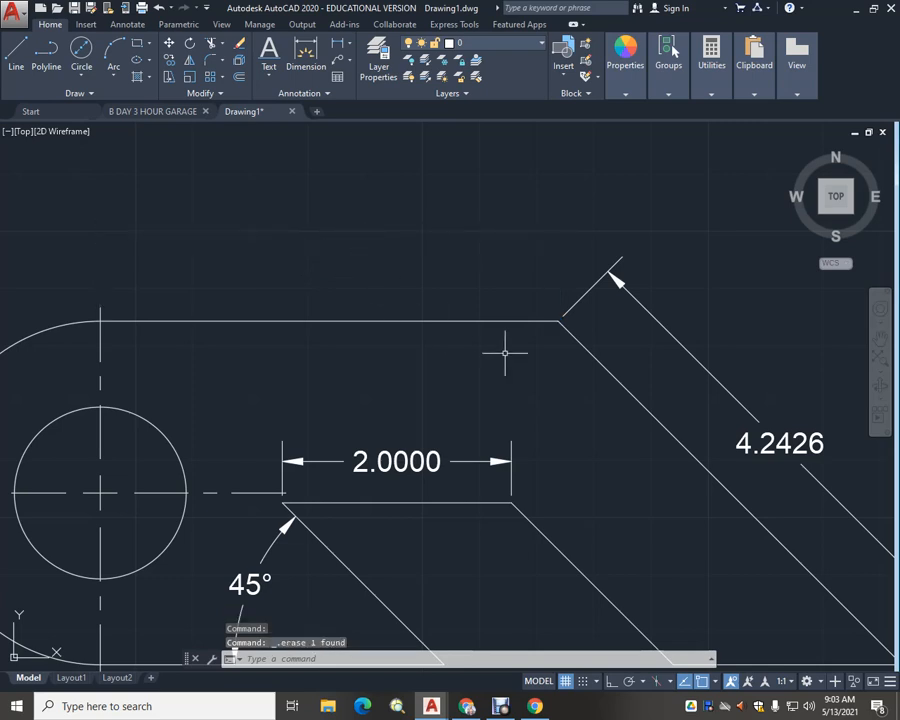
Delete the slanted outer edge's dimension and erase both the top horizontal line and the slanted outer line
click(780, 443)
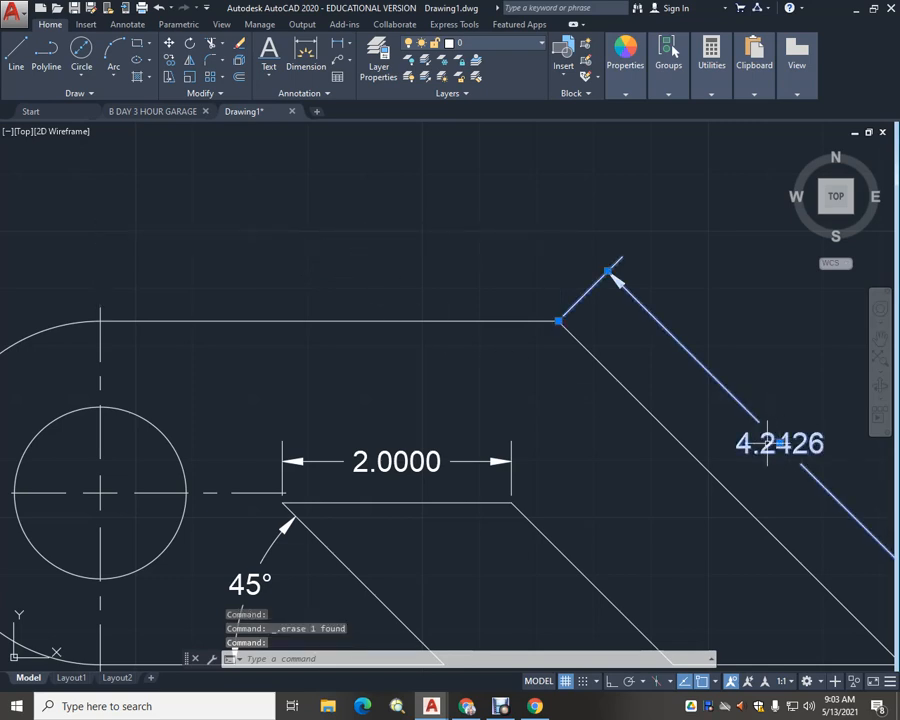
key(Delete)
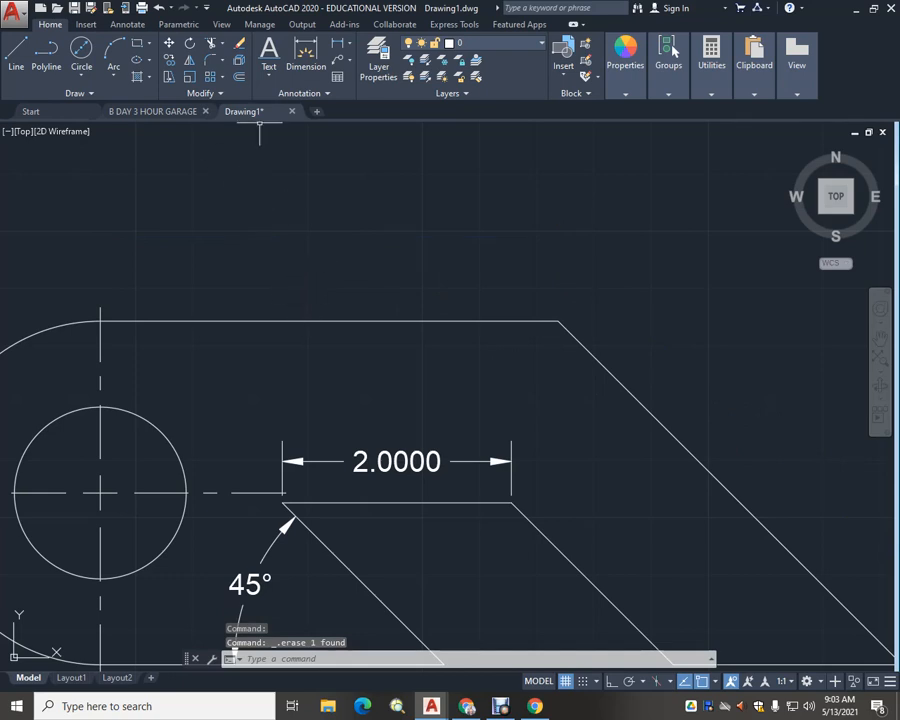
click(239, 43)
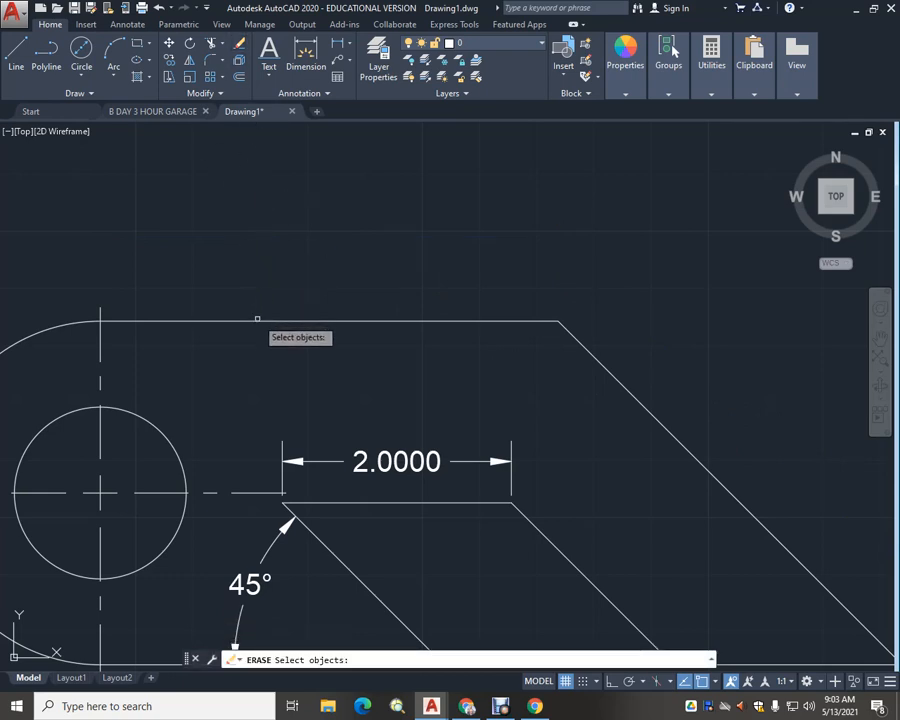
click(257, 320)
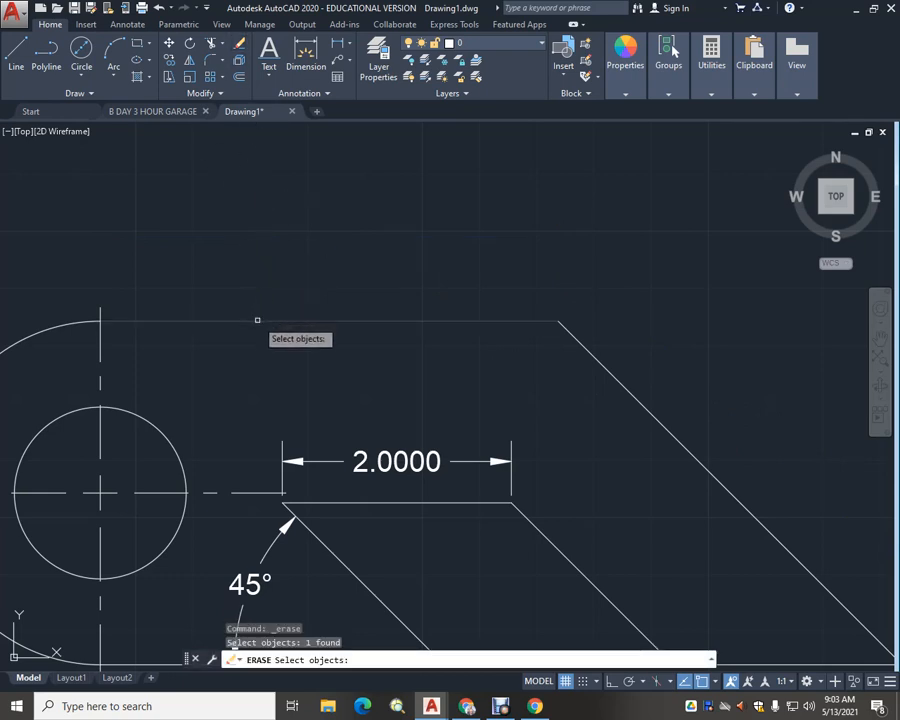
key(Return)
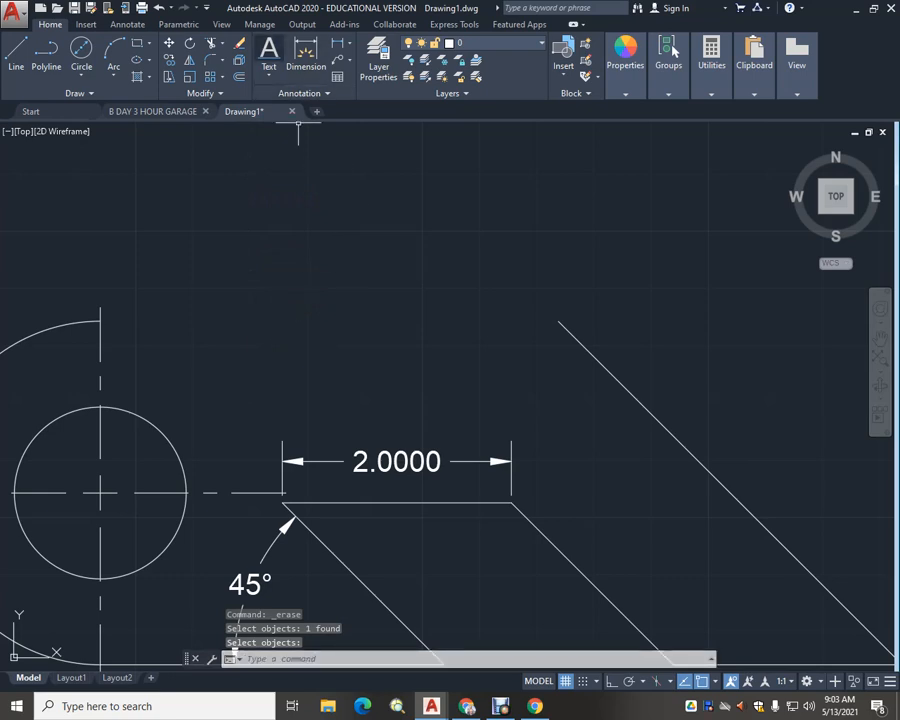
key(Return)
click(658, 421)
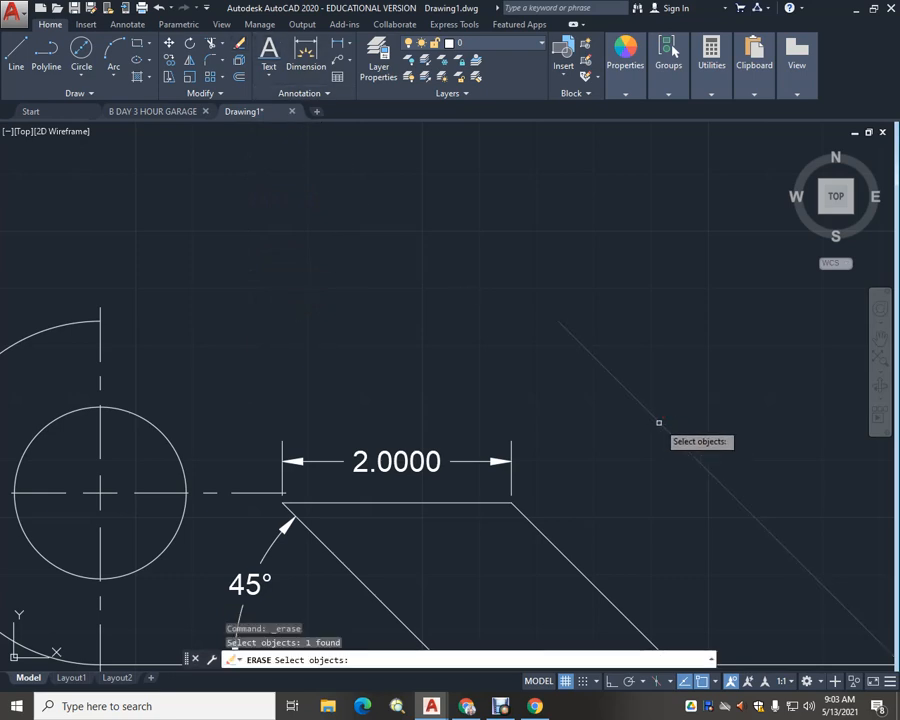
key(Return)
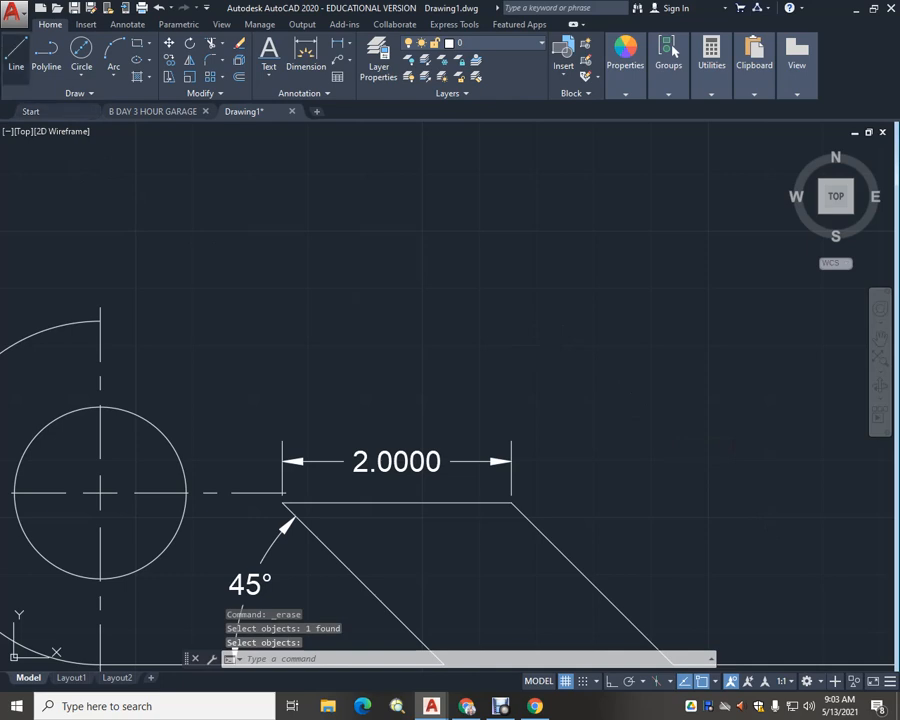
Draw a 4-unit horizontal line rightward from the arc's upper end and continue it to the bottom edge's right end
click(16, 50)
click(100, 321)
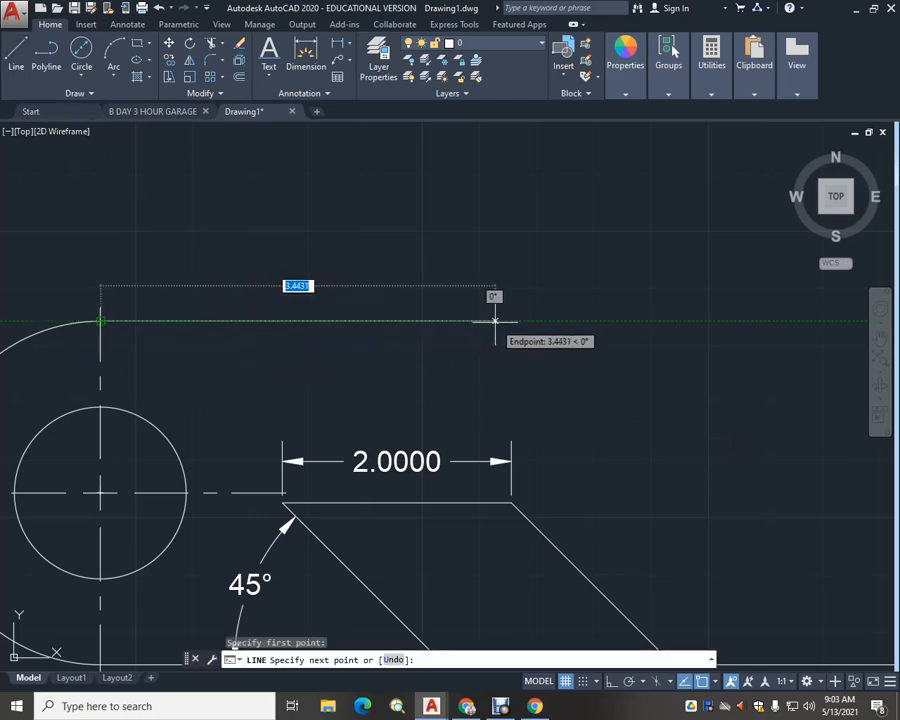
text(4)
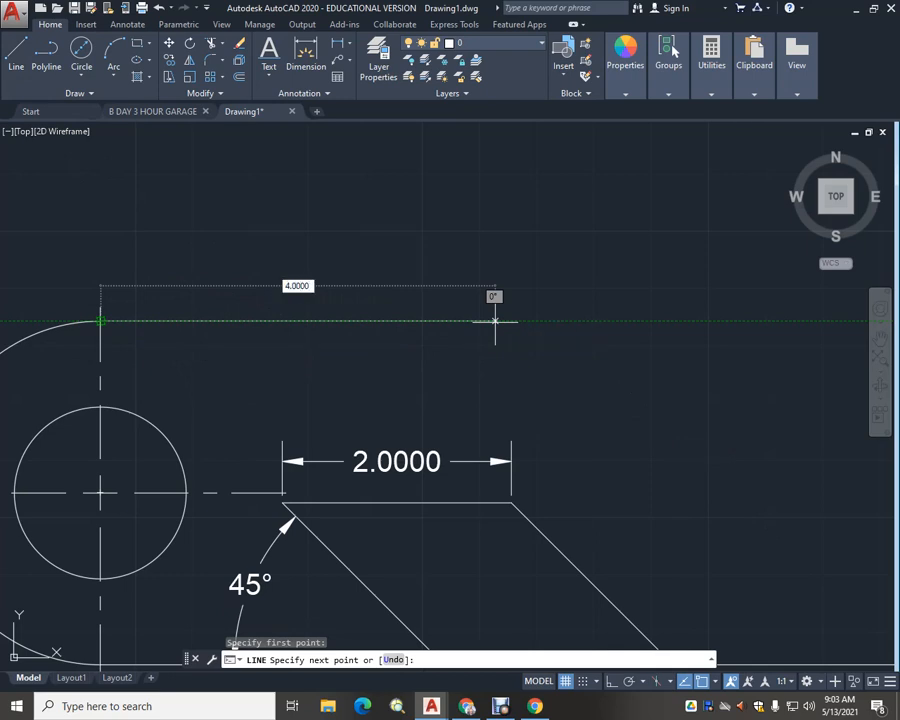
key(Return)
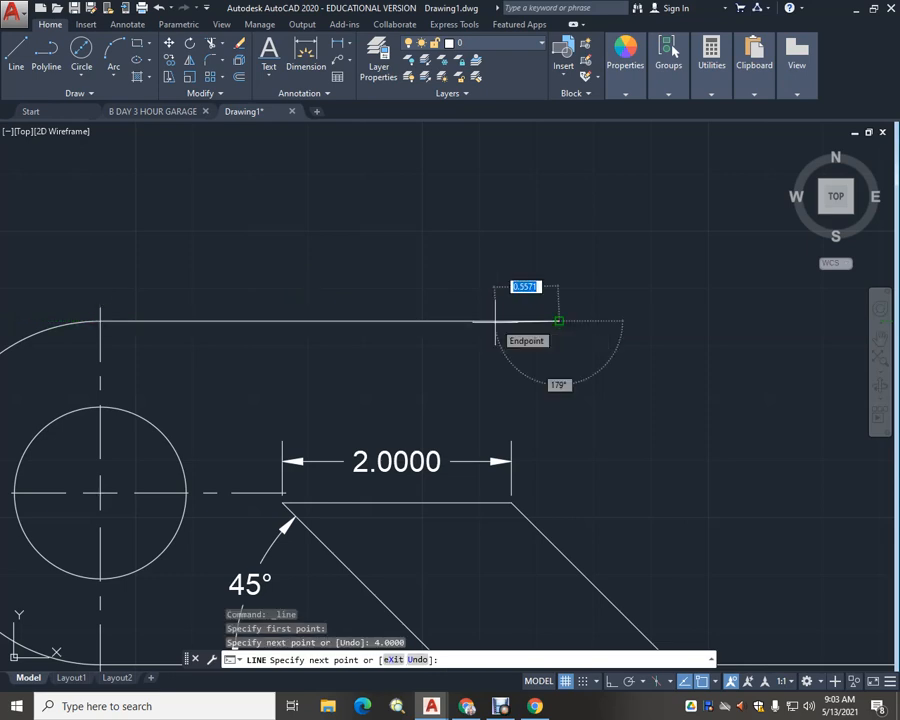
scroll(505, 320, down, 3)
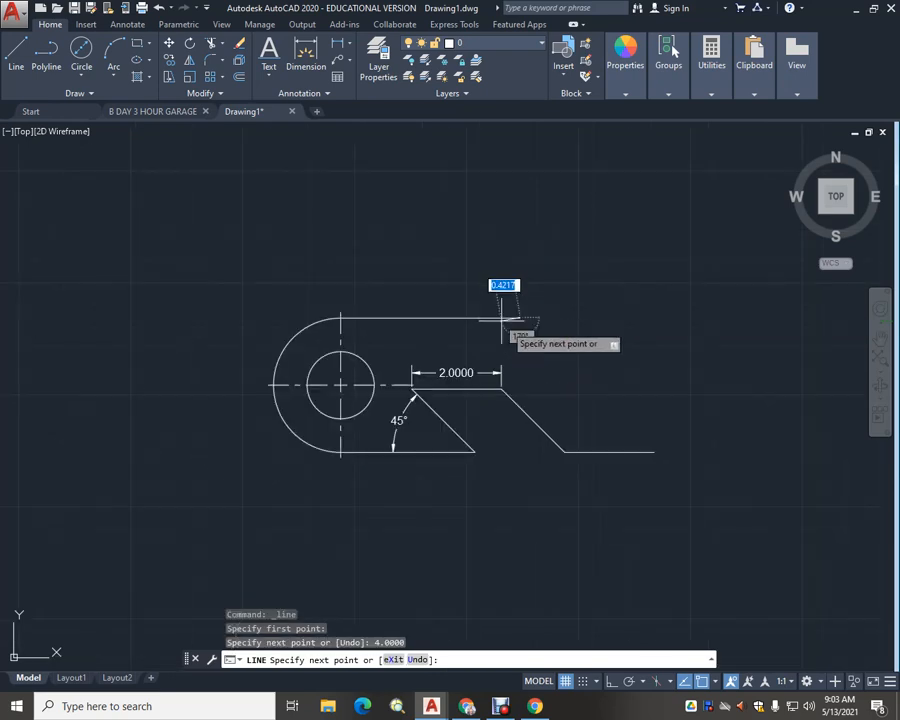
click(654, 452)
key(Escape)
Add an aligned dimension to the redrawn slanted outer edge, placed outside the part
scroll(646, 361, up, 5)
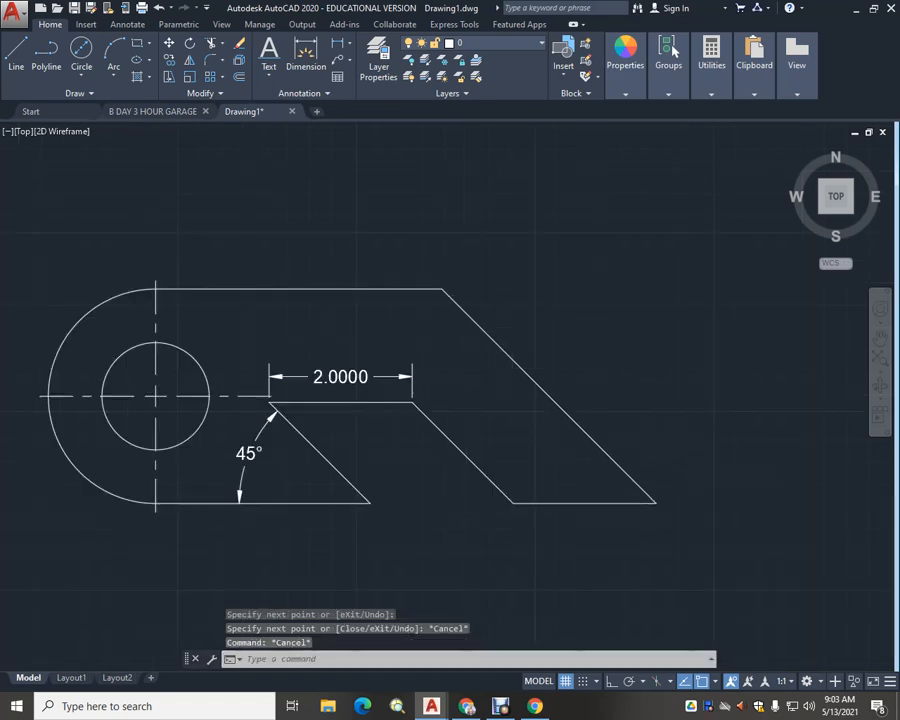
middle_drag(613, 364, 608, 364)
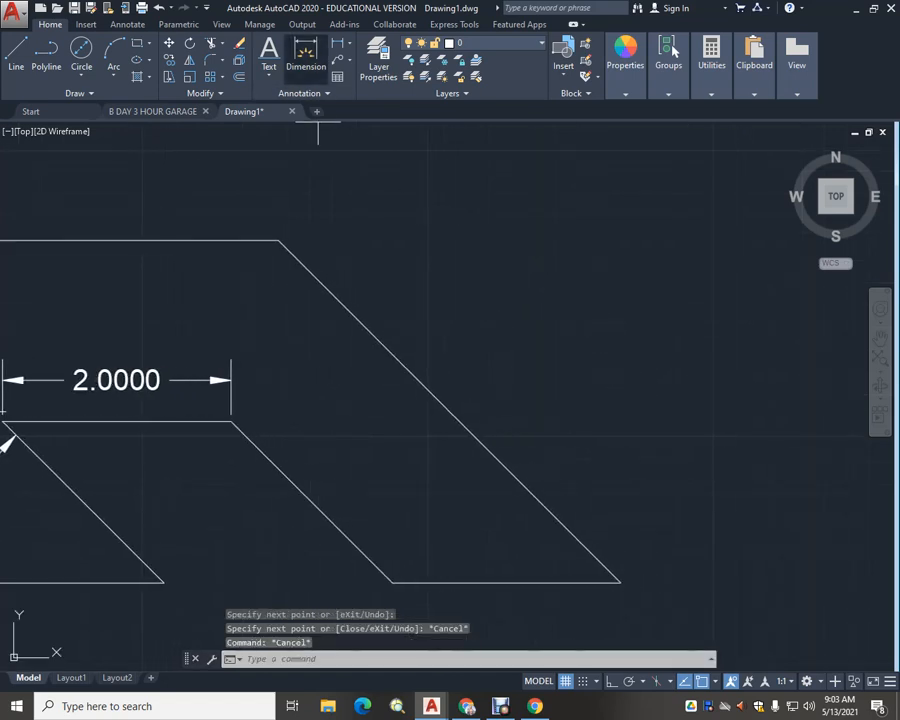
click(305, 55)
click(463, 425)
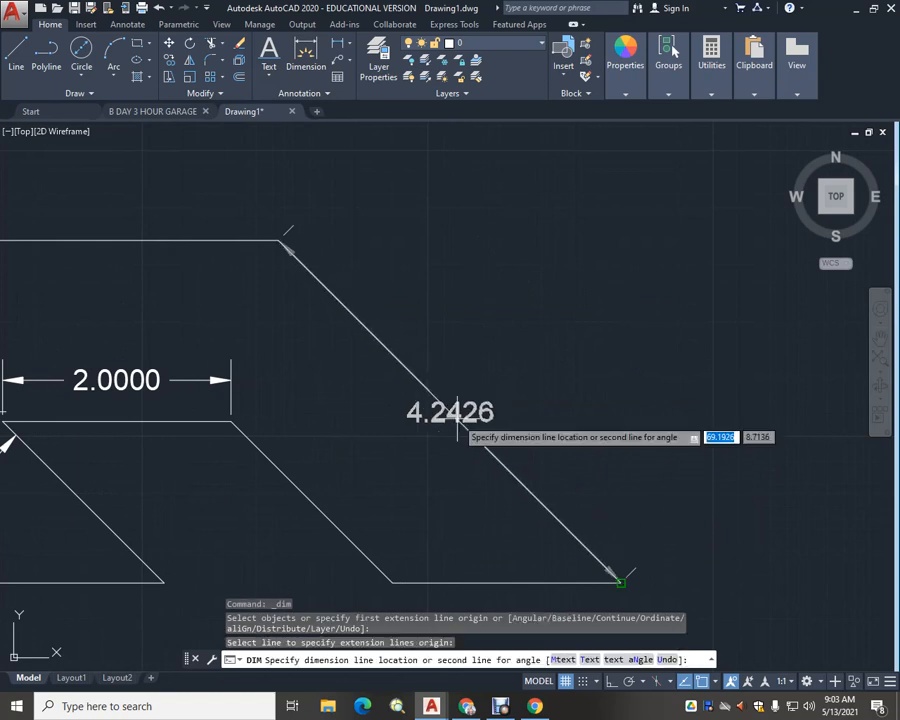
click(533, 389)
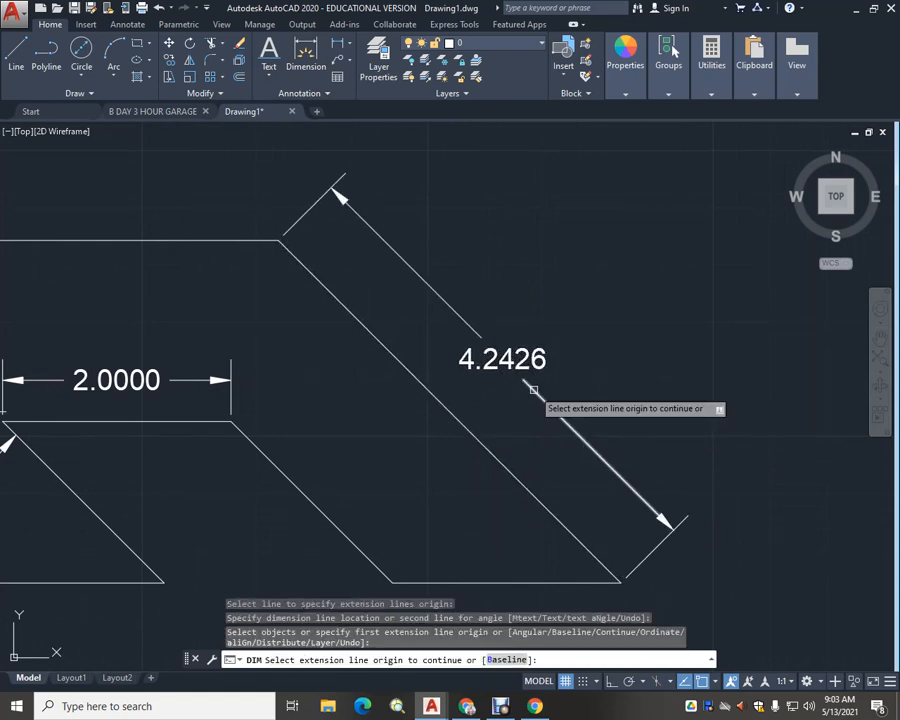
key(Escape)
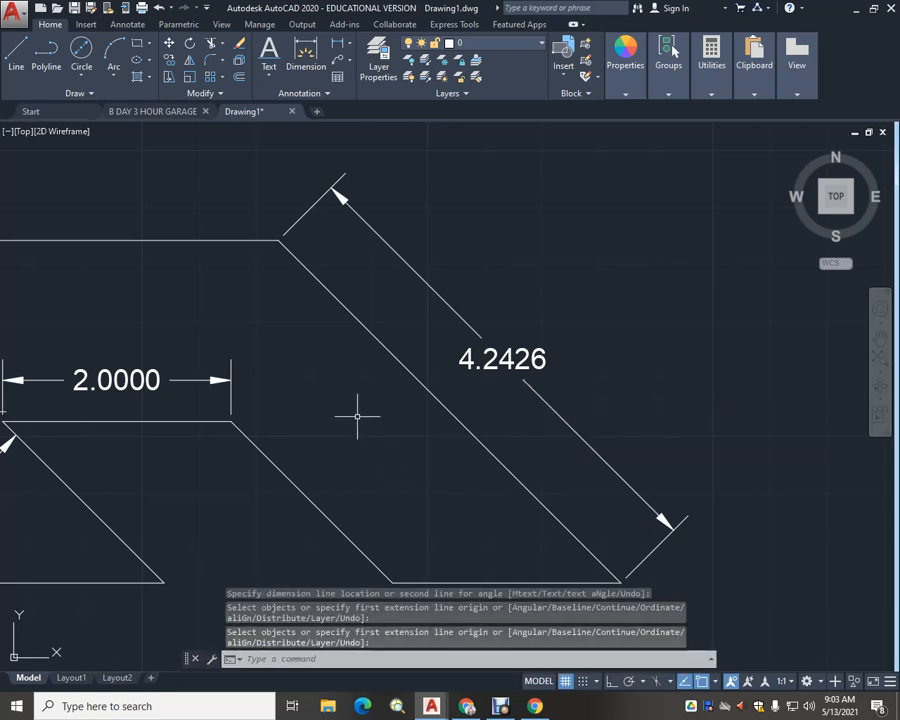
scroll(404, 396, down, 2)
mouse_move(423, 401)
middle_down()
mouse_move(543, 422)
mouse_move(529, 414)
middle_up()
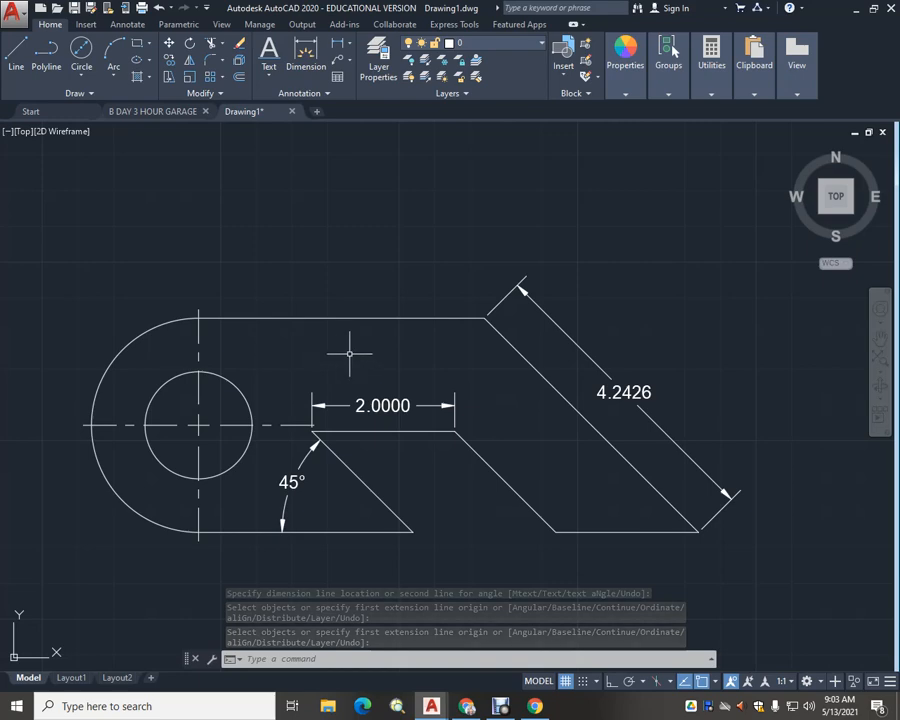
scroll(349, 354, up, 2)
mouse_move(460, 372)
middle_down()
mouse_move(384, 350)
mouse_move(386, 371)
middle_up()
scroll(346, 362, down, 3)
click(305, 52)
click(185, 298)
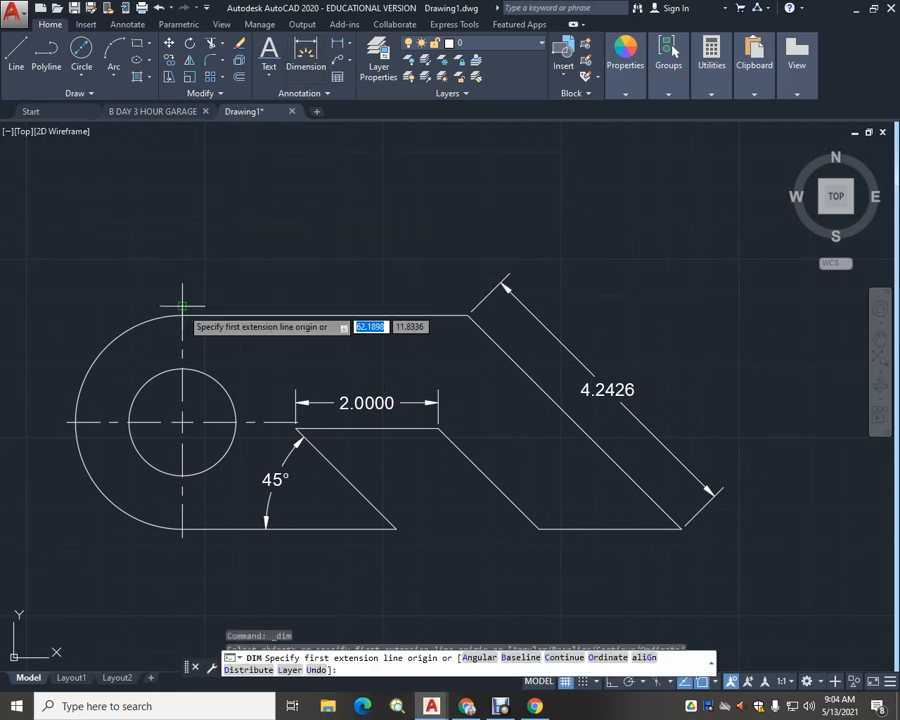
click(468, 314)
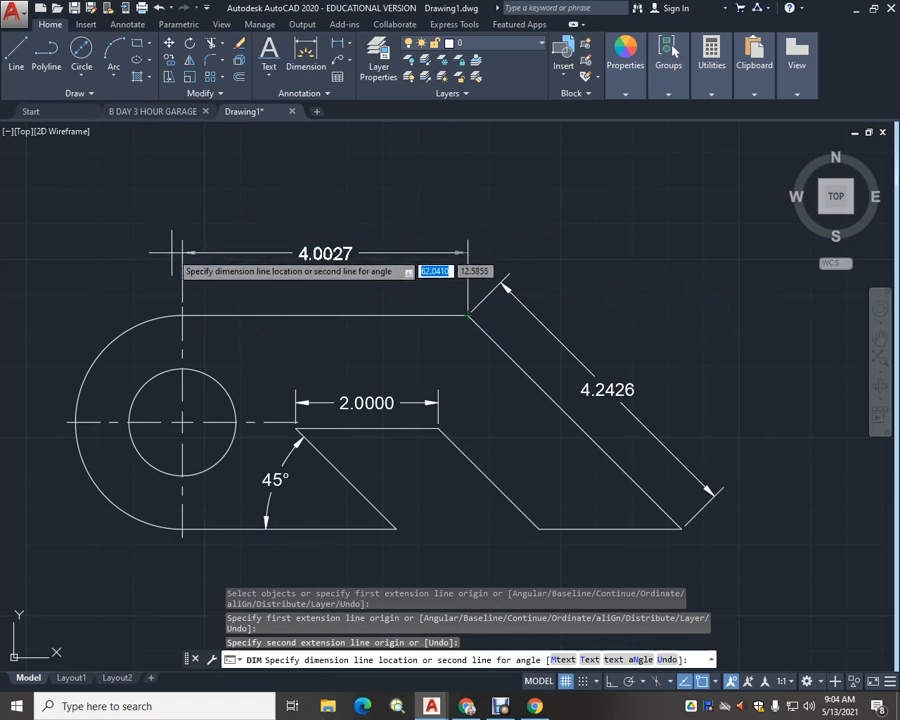
scroll(169, 252, up, 5)
key(Escape)
mouse_move(607, 299)
middle_down()
mouse_move(558, 285)
mouse_move(128, 269)
middle_up()
scroll(439, 394, up, 4)
scroll(436, 390, down, 6)
middle_drag(358, 413, 424, 356)
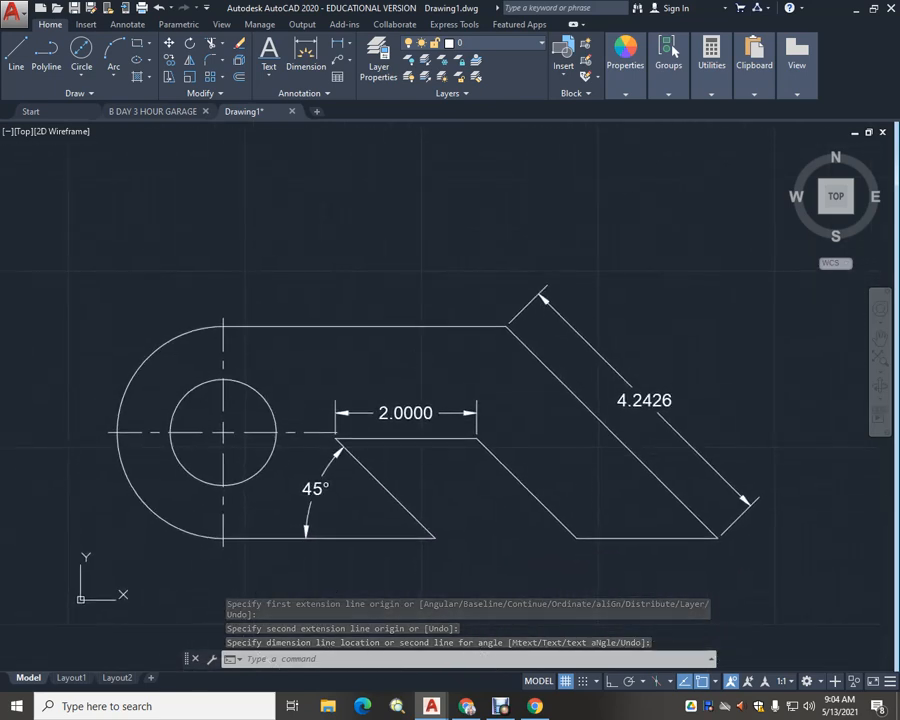
Dimension the horizontal distance from the center mark's upper end to the top edge's right corner, placed above the part
click(305, 52)
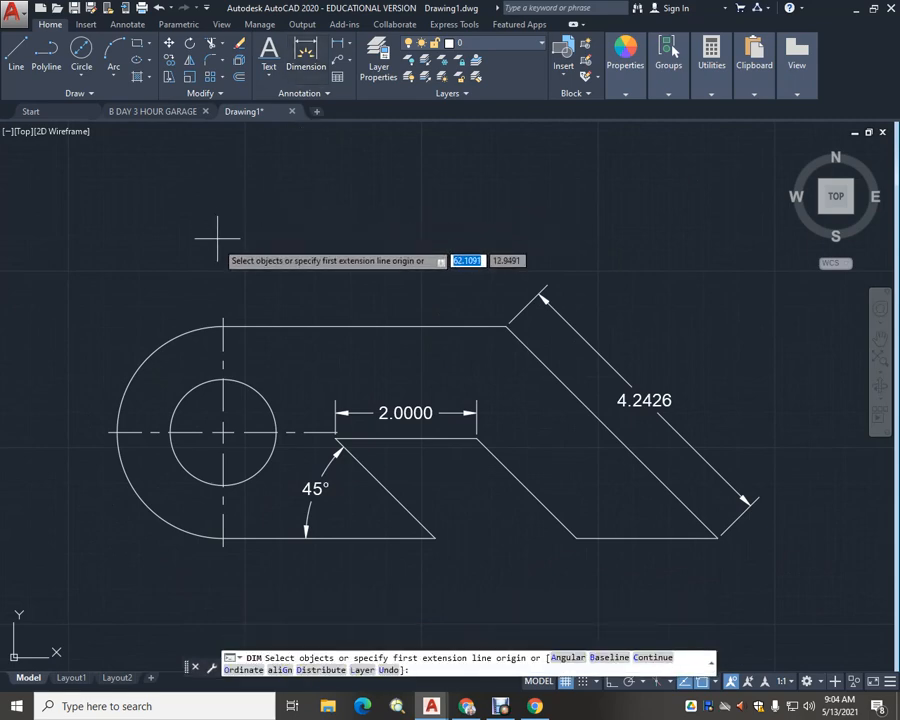
click(222, 318)
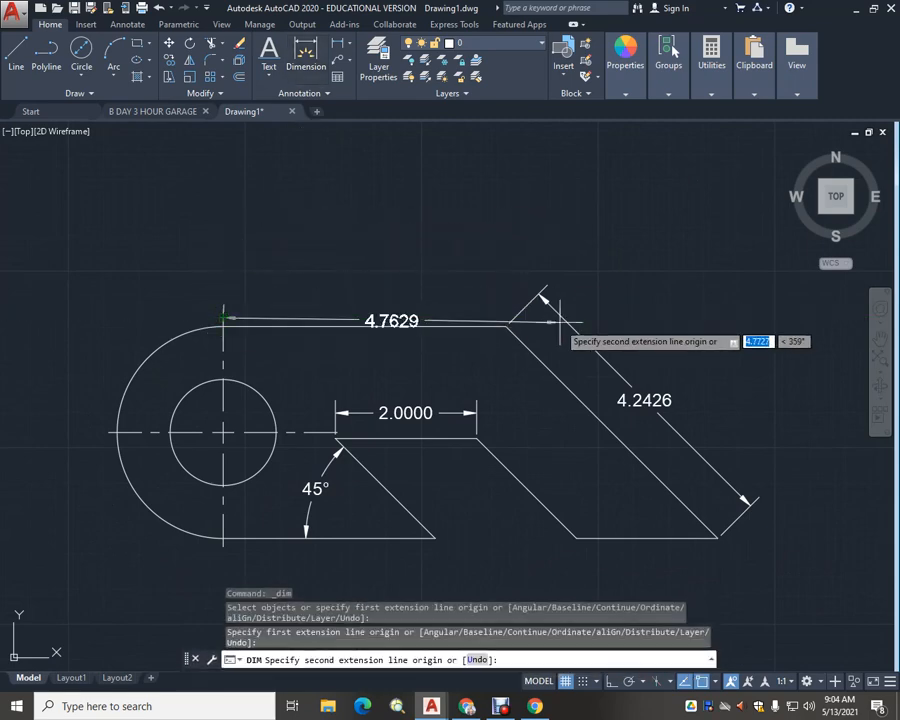
click(507, 325)
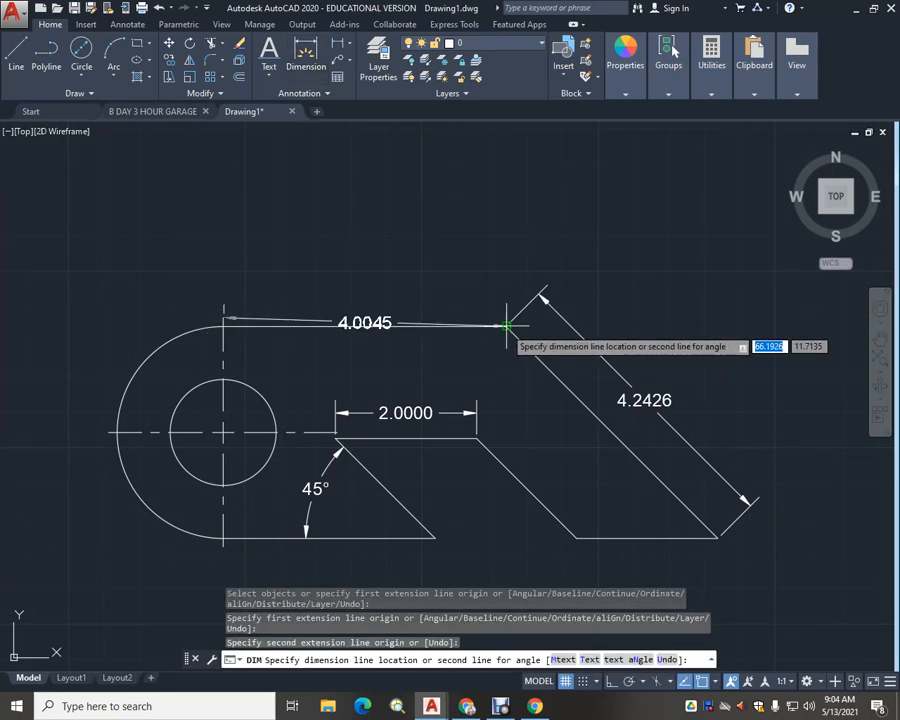
click(197, 278)
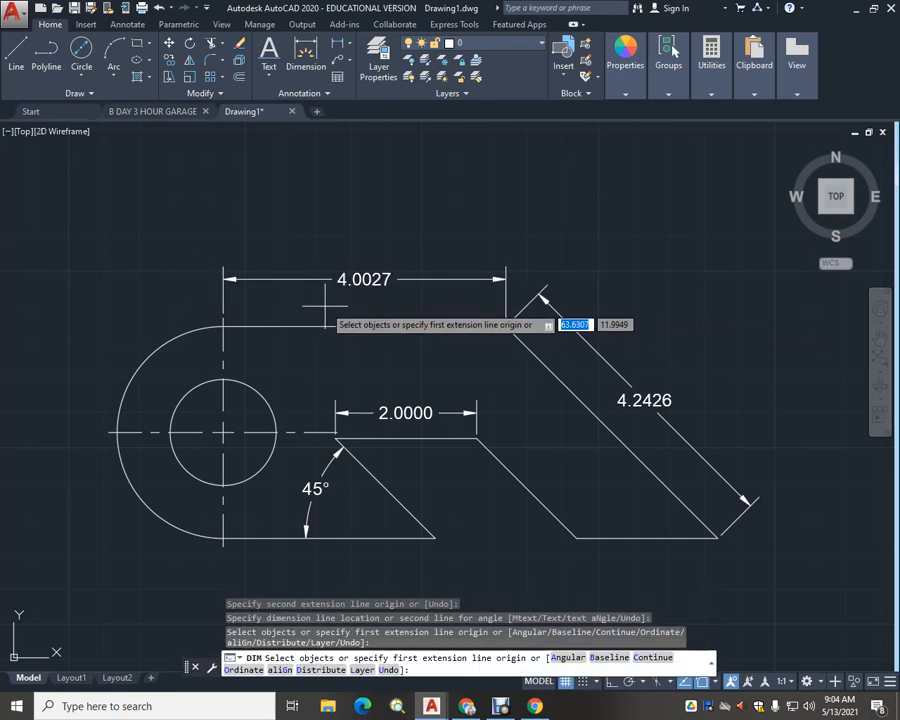
key(Escape)
Override the text of the dimension above the top edge with 4.000
double_click(364, 279)
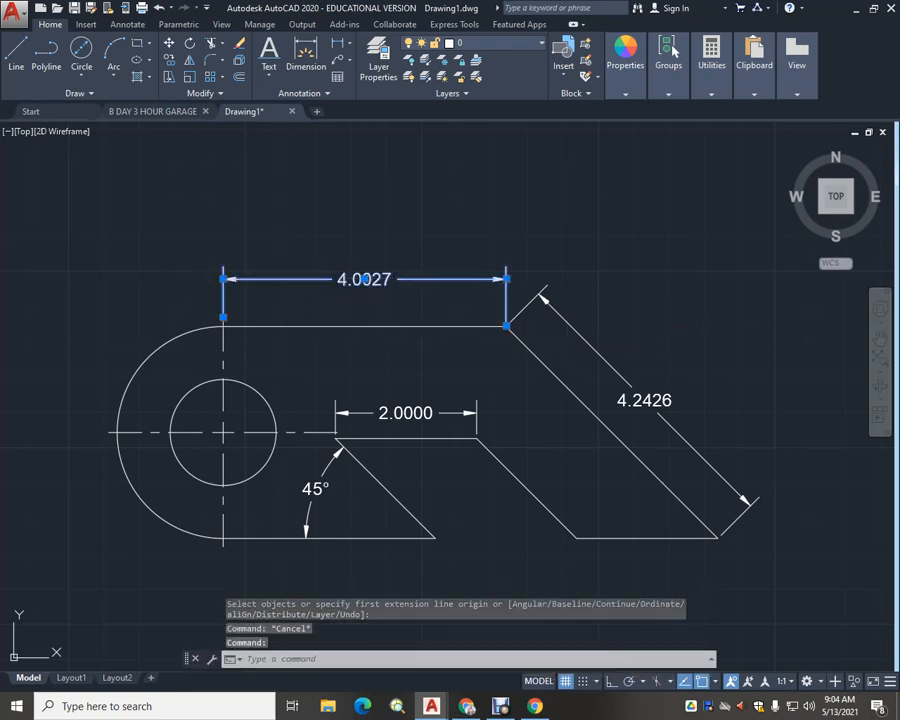
text(4.000)
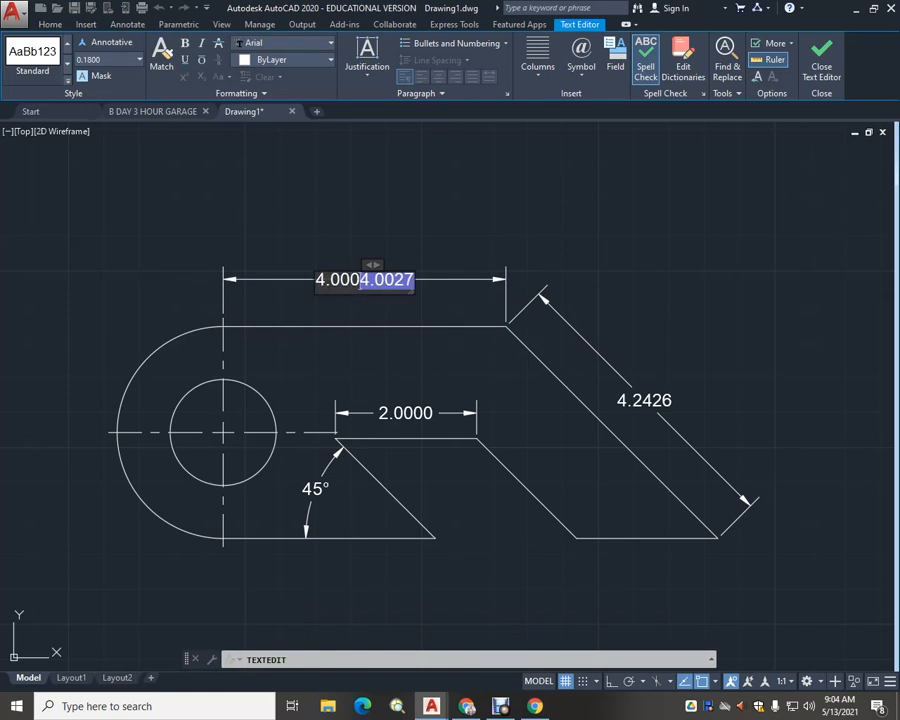
key(Delete)
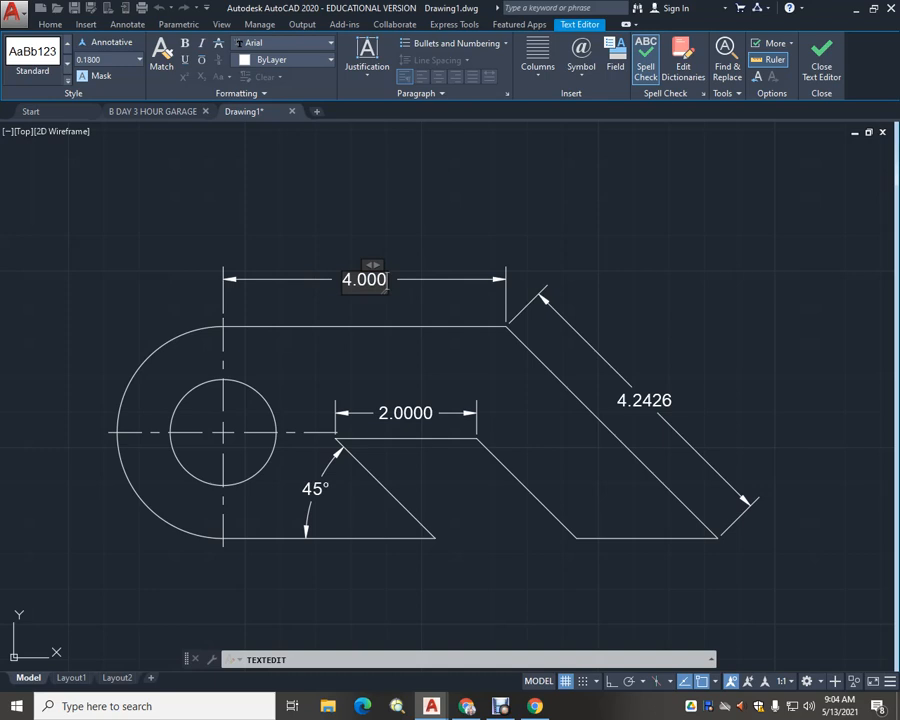
key(Escape)
click(452, 348)
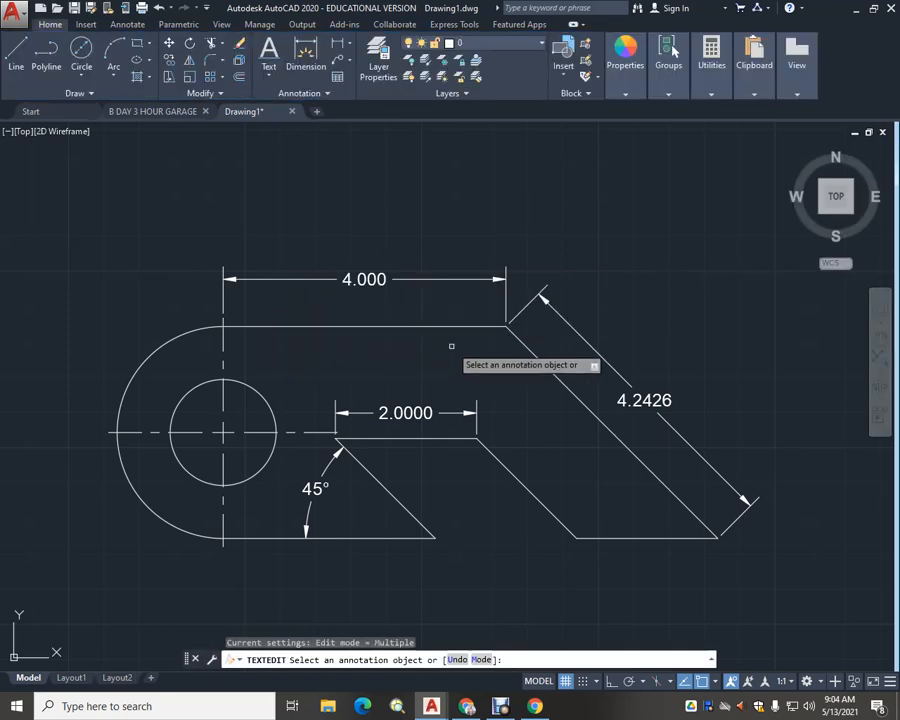
Add an angular dimension between the notch's right slanted edge and the right bottom edge, placed inside the leg
middle_drag(455, 373, 430, 330)
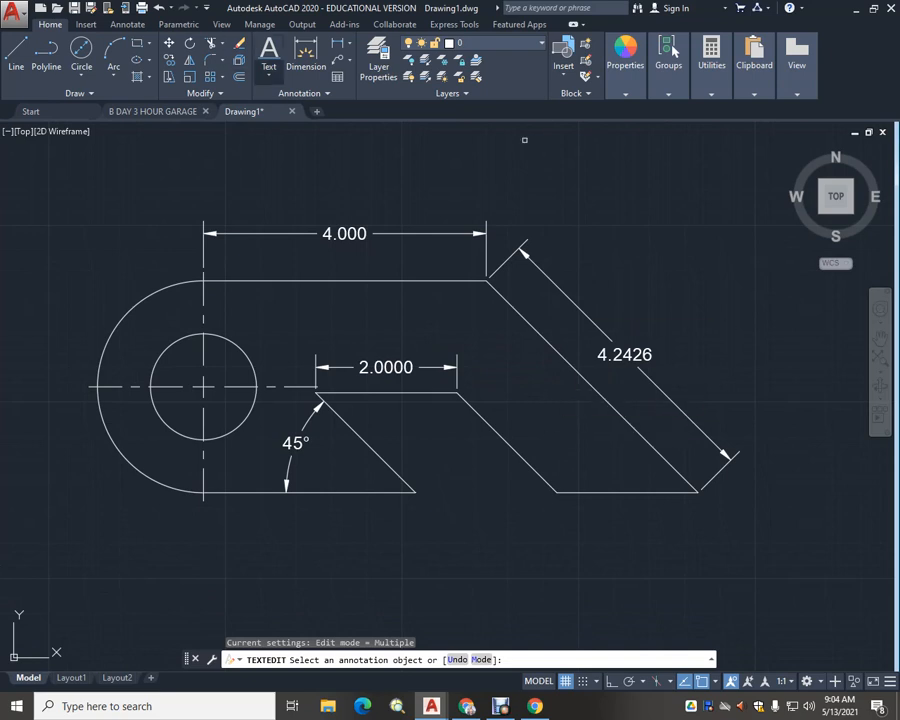
click(306, 55)
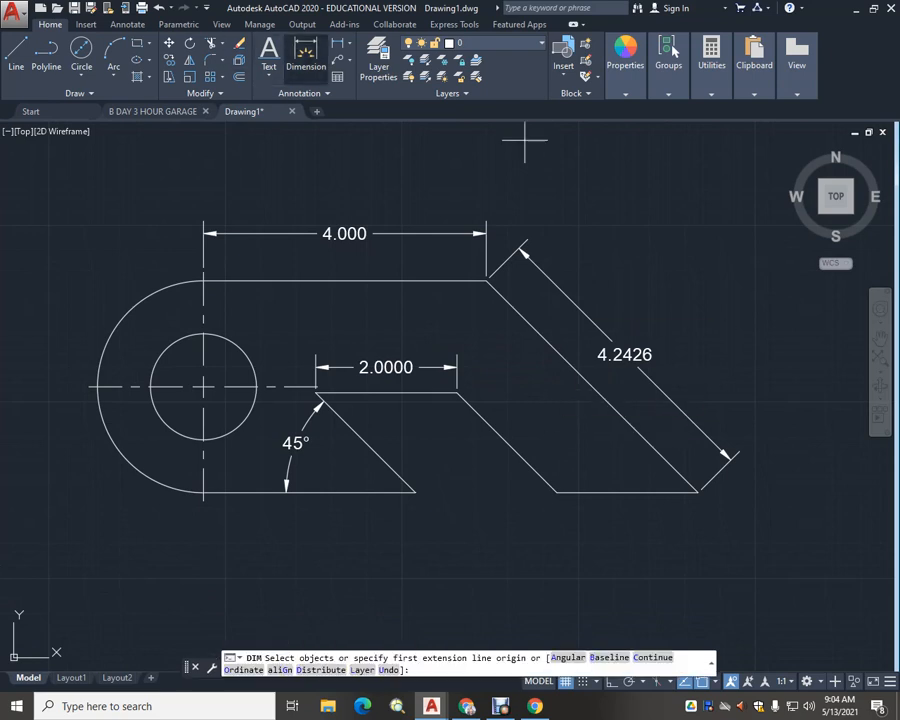
key(Return)
click(500, 436)
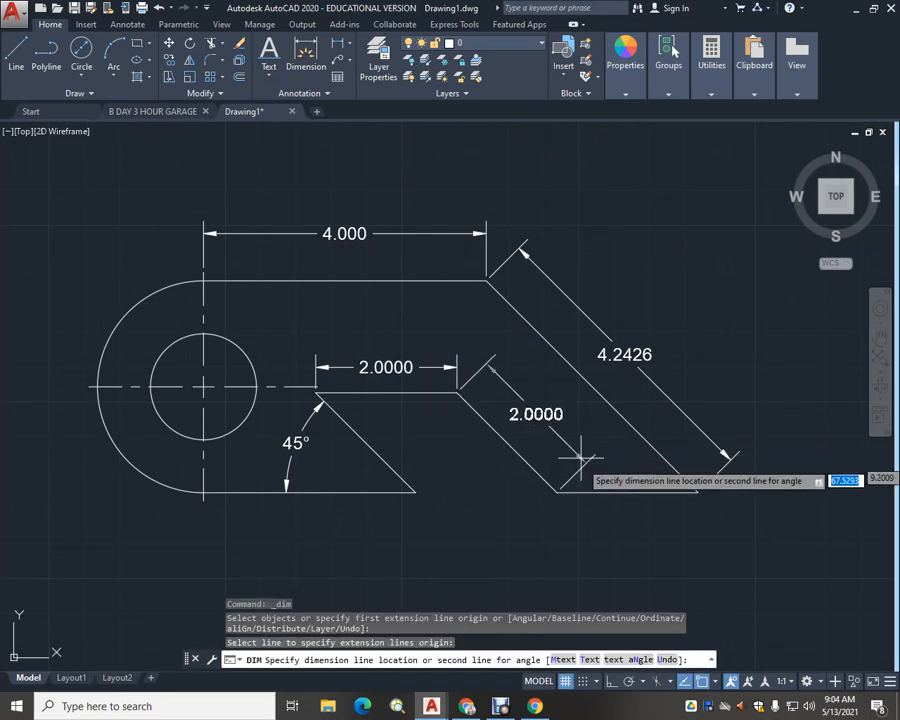
click(608, 490)
click(556, 490)
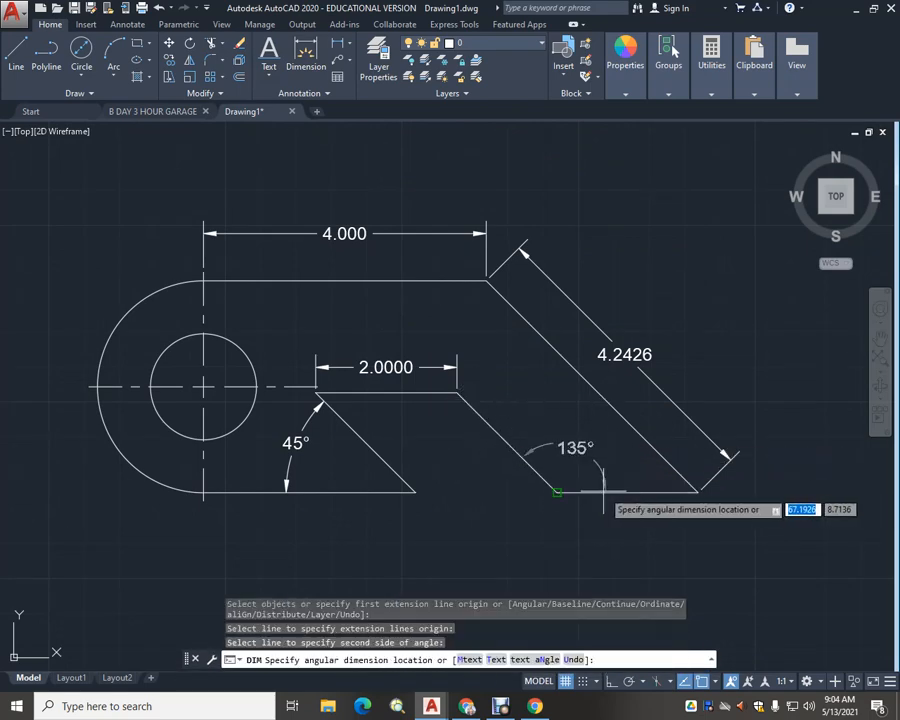
click(577, 414)
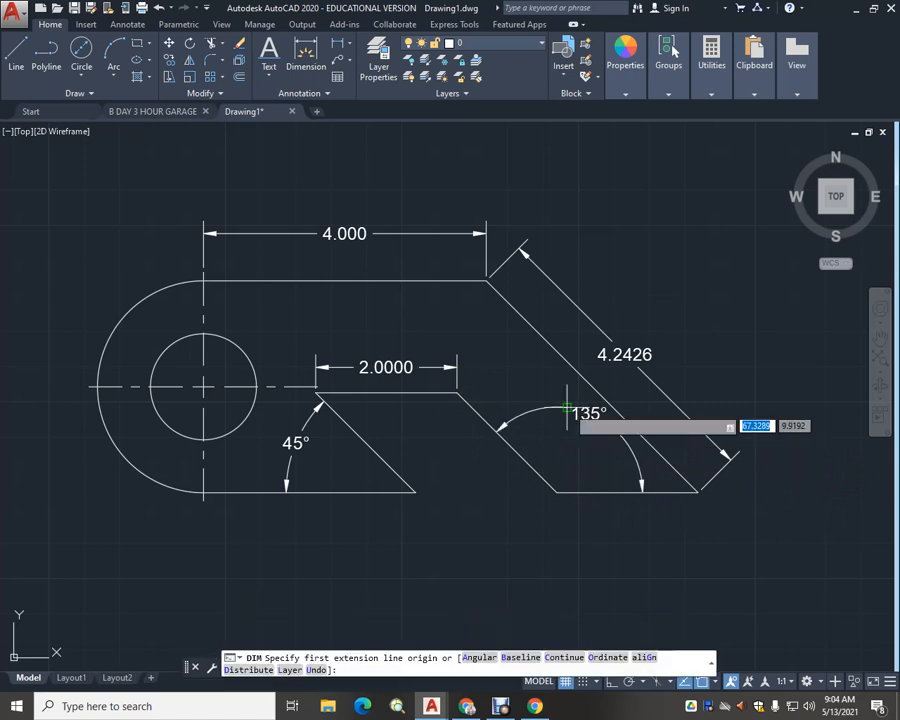
middle_drag(503, 524, 497, 472)
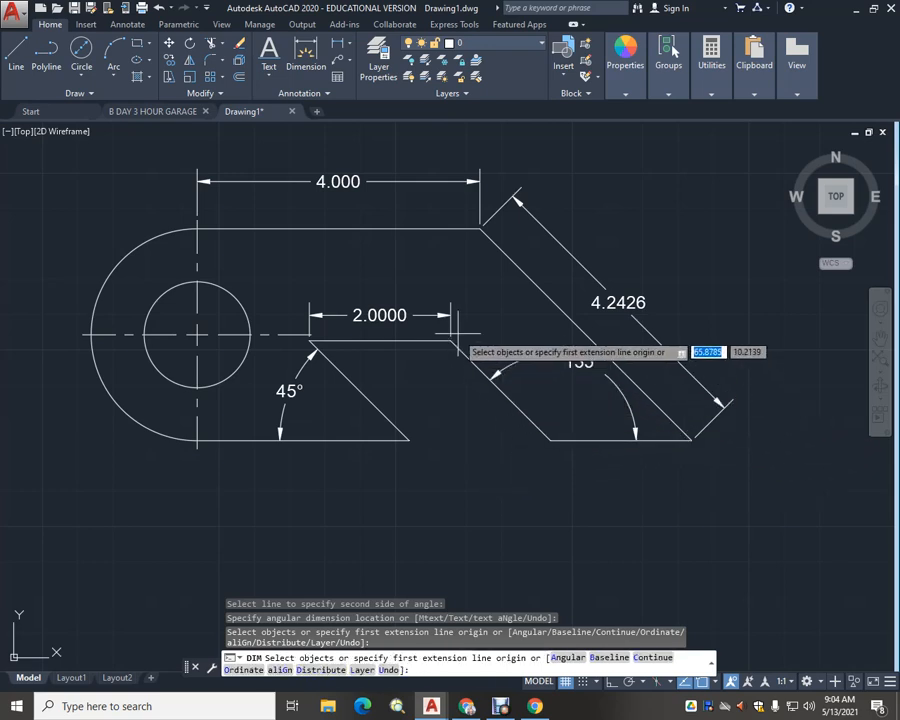
click(305, 52)
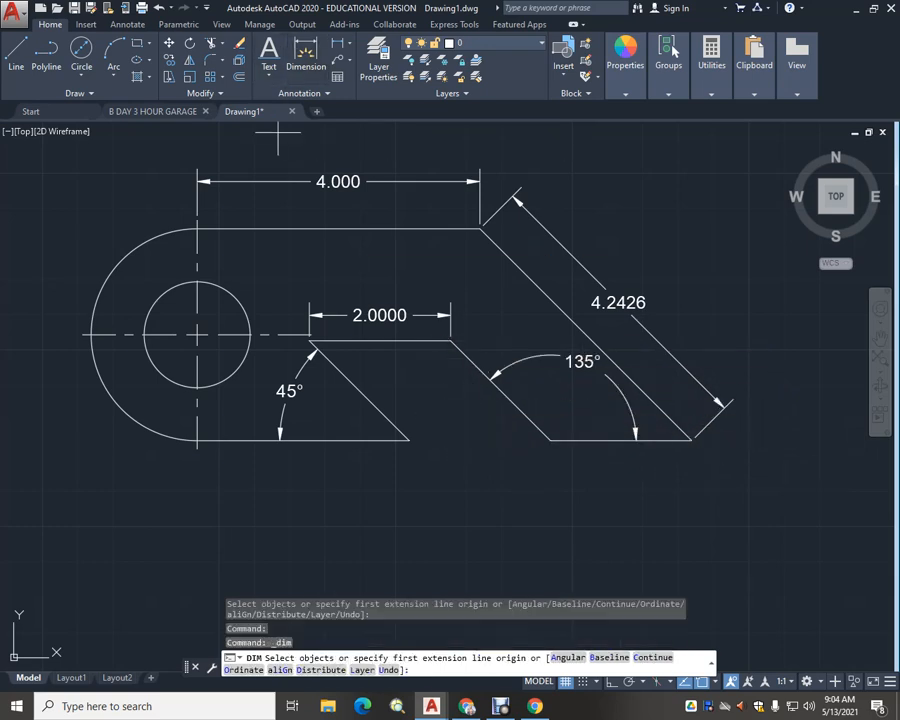
click(368, 402)
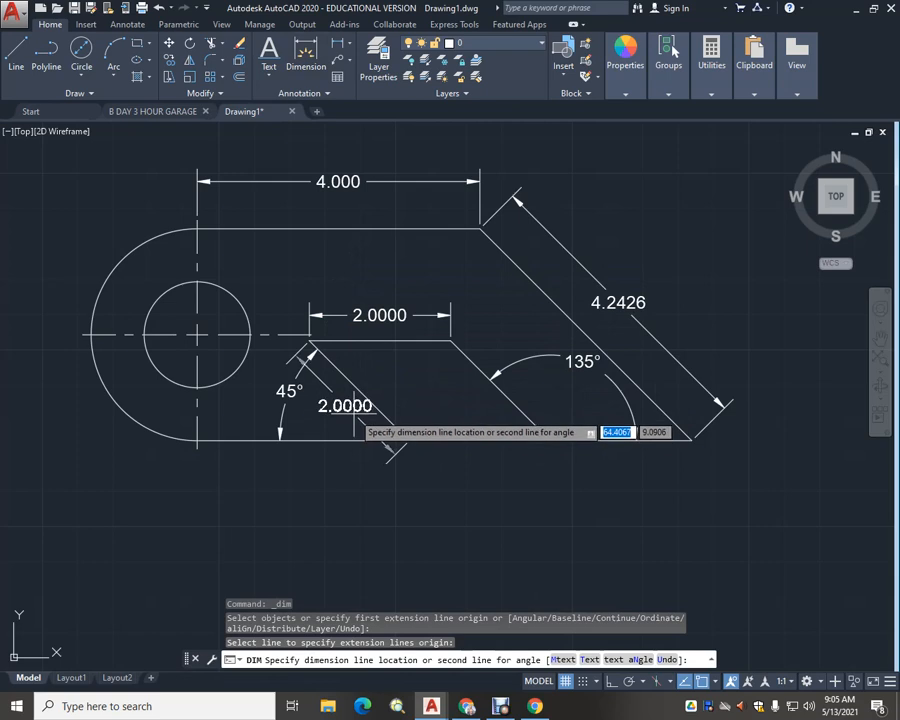
key(Escape)
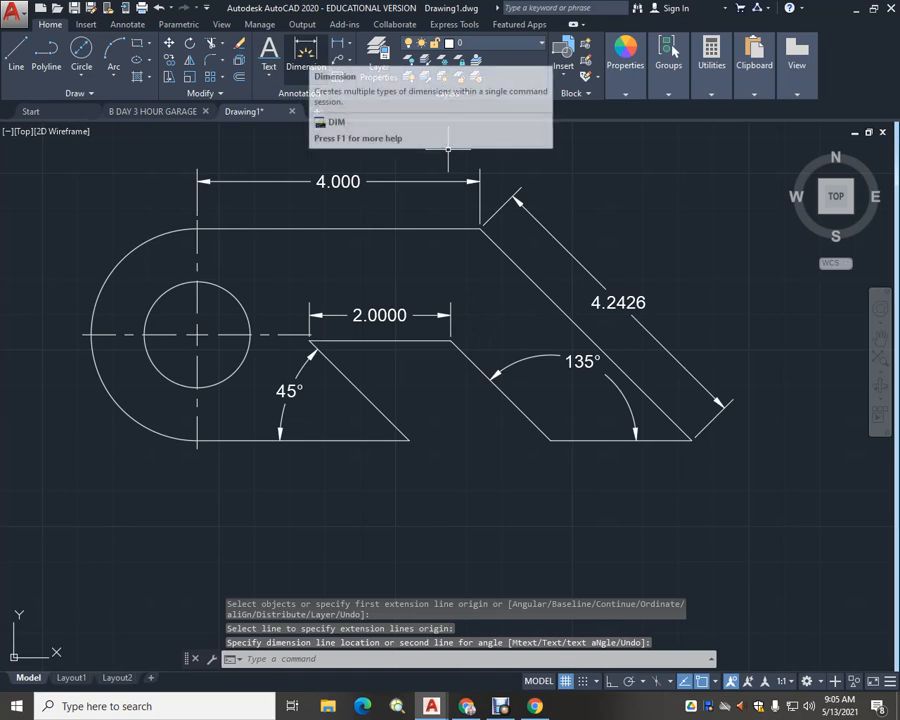
Erase the 135° angular dimension between the notch's right slanted edge and the right bottom edge
text(e)
key(Return)
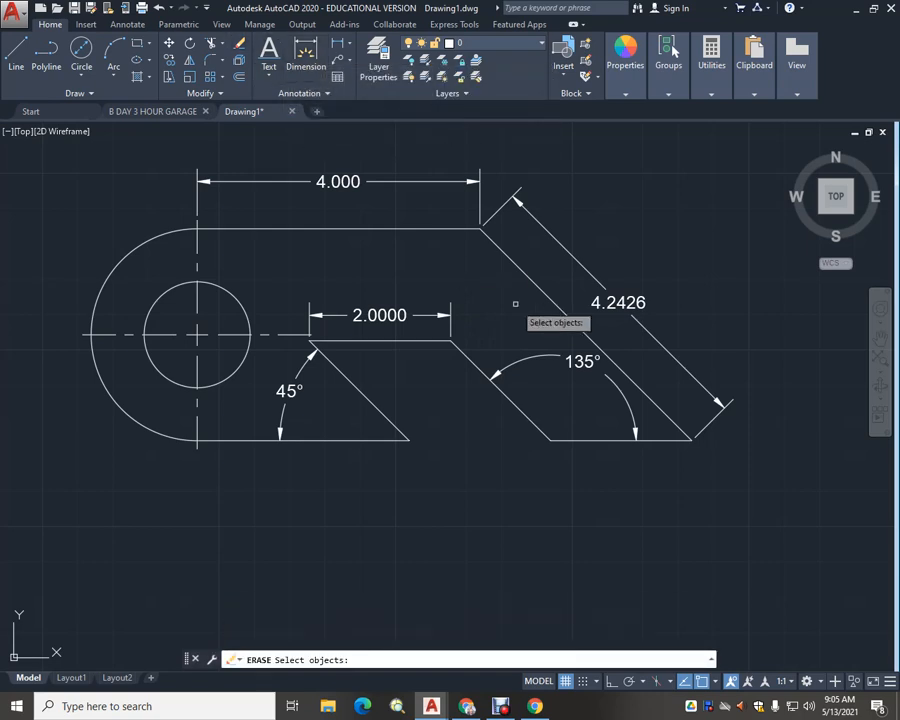
click(585, 358)
key(Return)
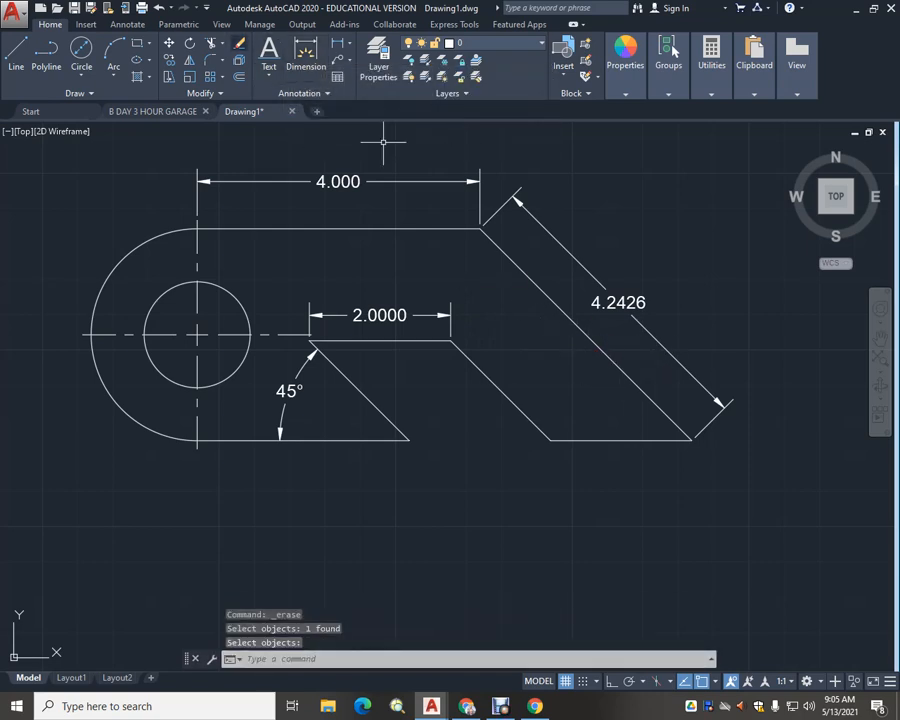
Add an aligned dimension to the notch's right slanted edge, placed inside the part above the edge
text(dim)
key(Return)
key(Return)
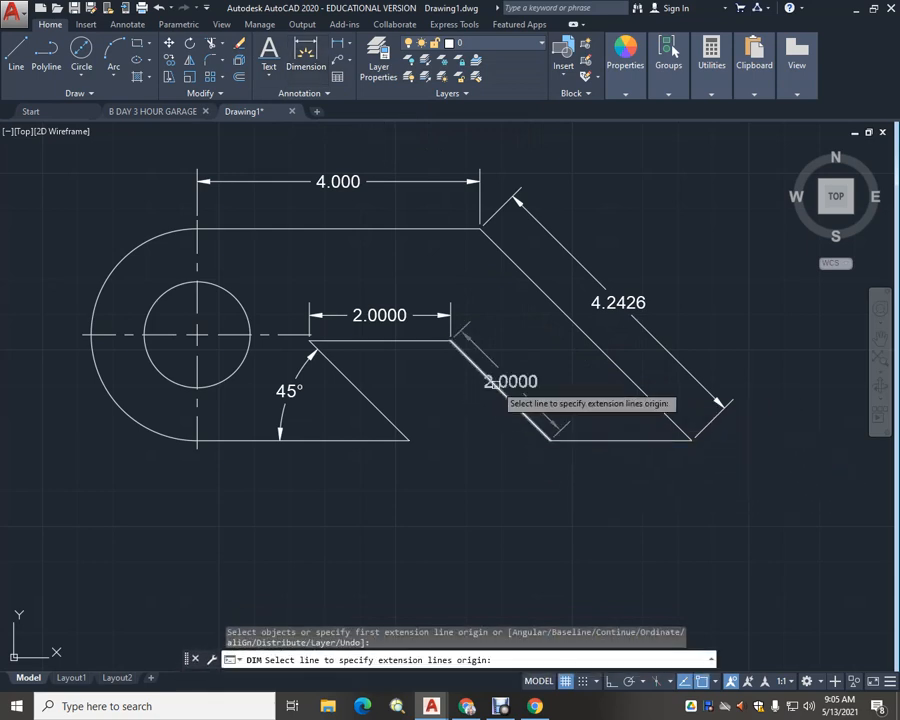
click(500, 390)
click(532, 370)
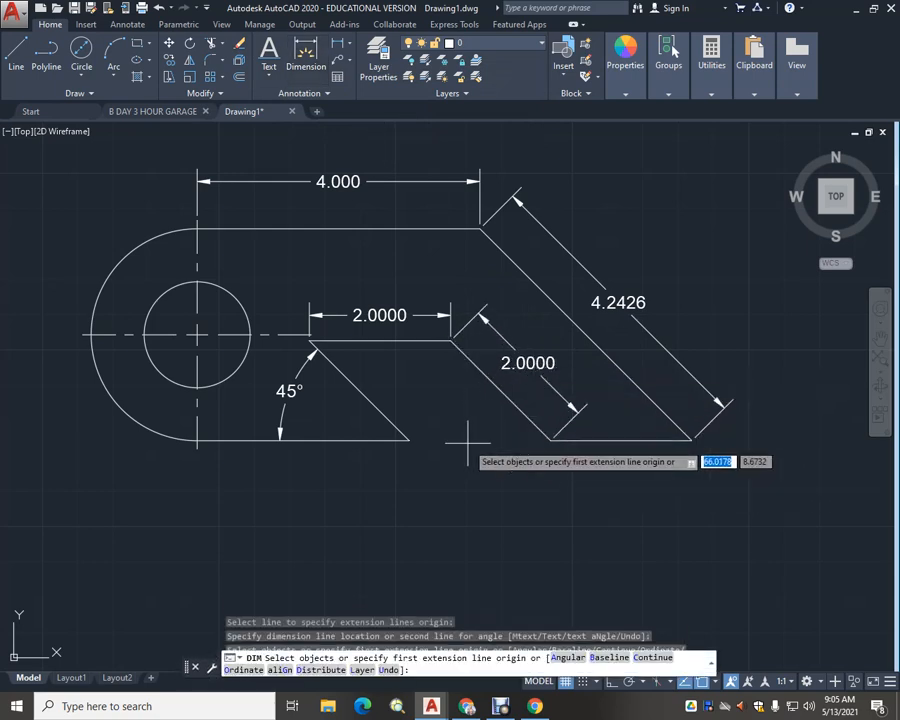
key(Escape)
key(Escape)
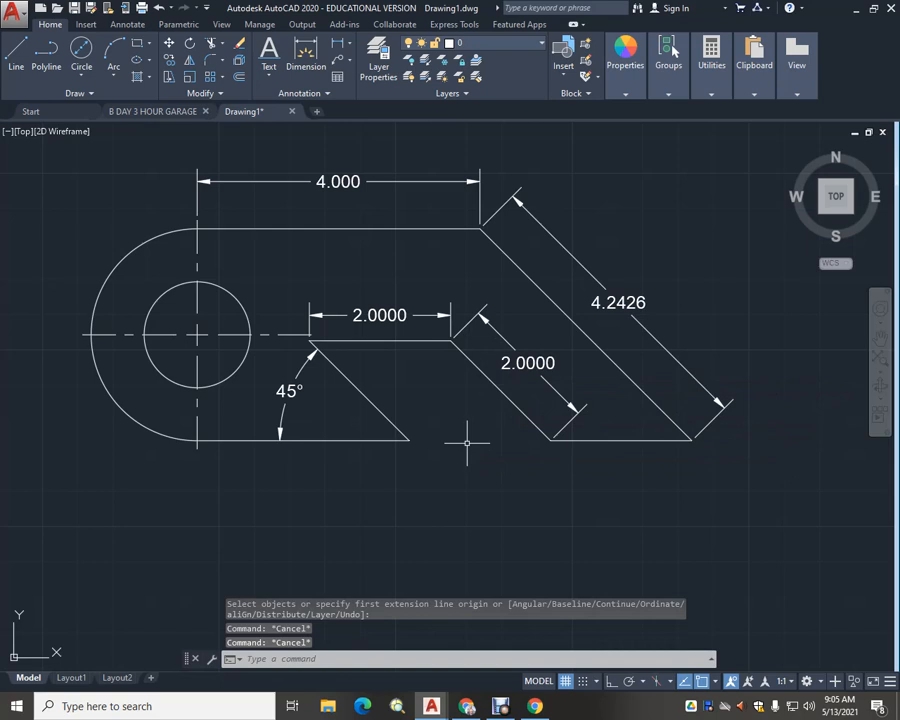
Add a 45° angular dimension between the notch's right slanted edge and the right bottom edge, placed inside the notch
click(305, 55)
key(Return)
click(520, 408)
click(545, 438)
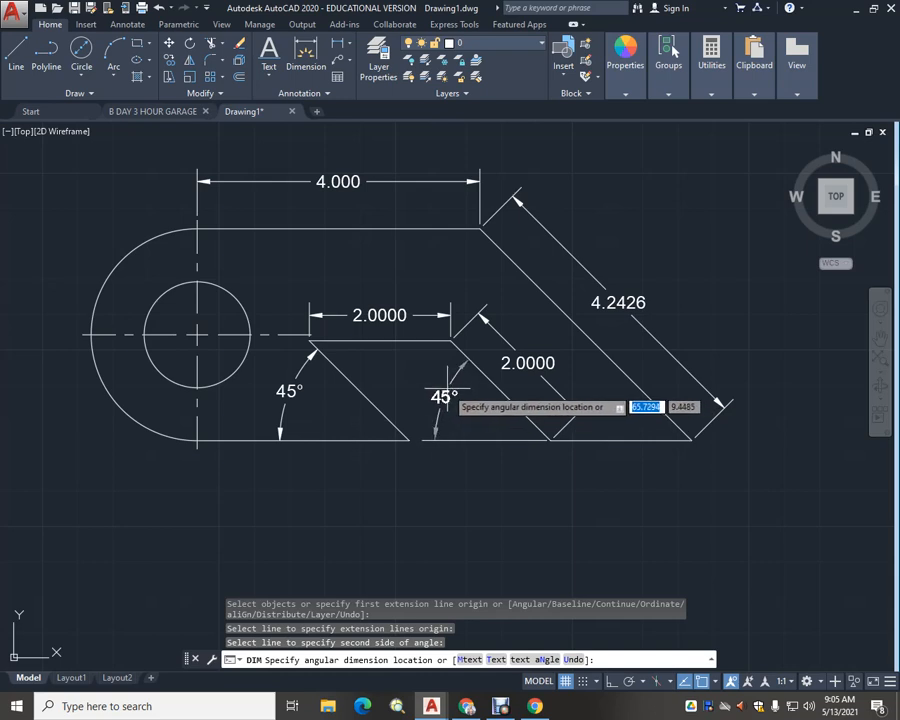
click(450, 399)
key(Escape)
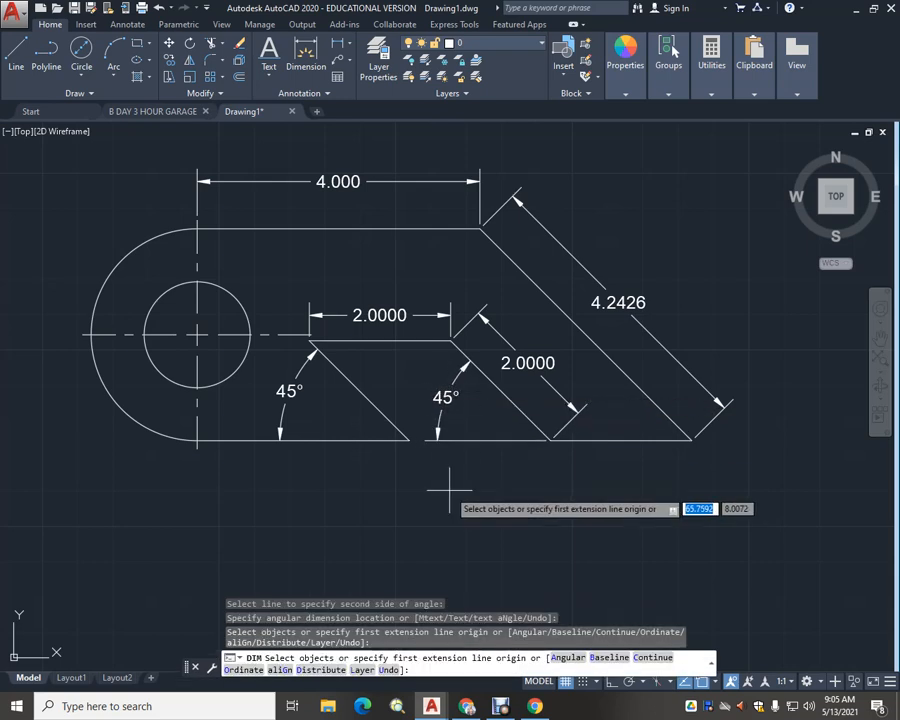
key(Escape)
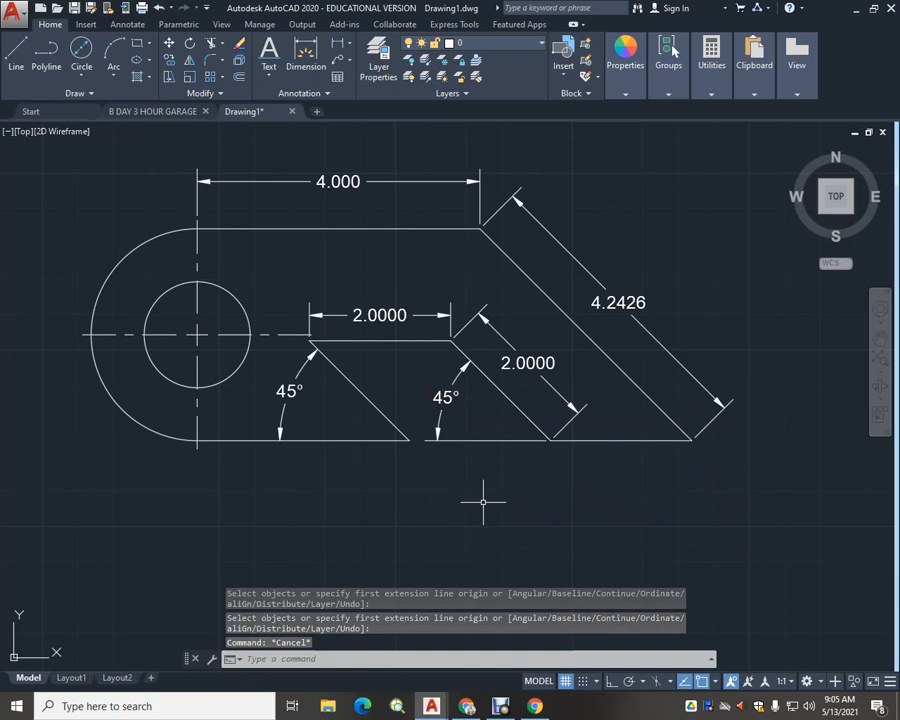
Dimension the rounded end's radius at its upper left outside the part and the hole's diameter at its lower left
middle_drag(366, 416, 496, 508)
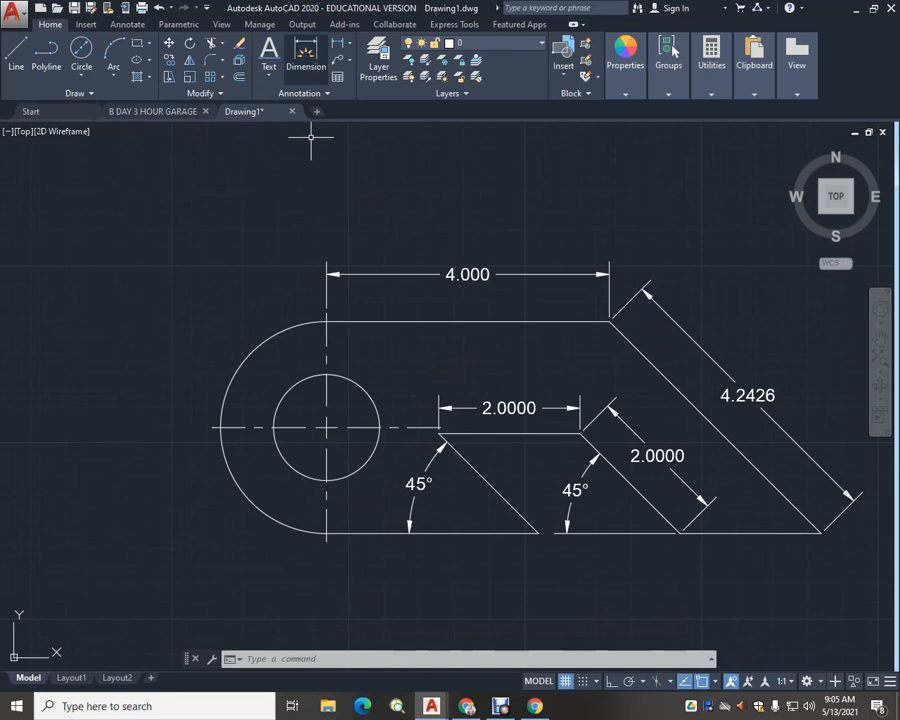
key(Return)
click(316, 322)
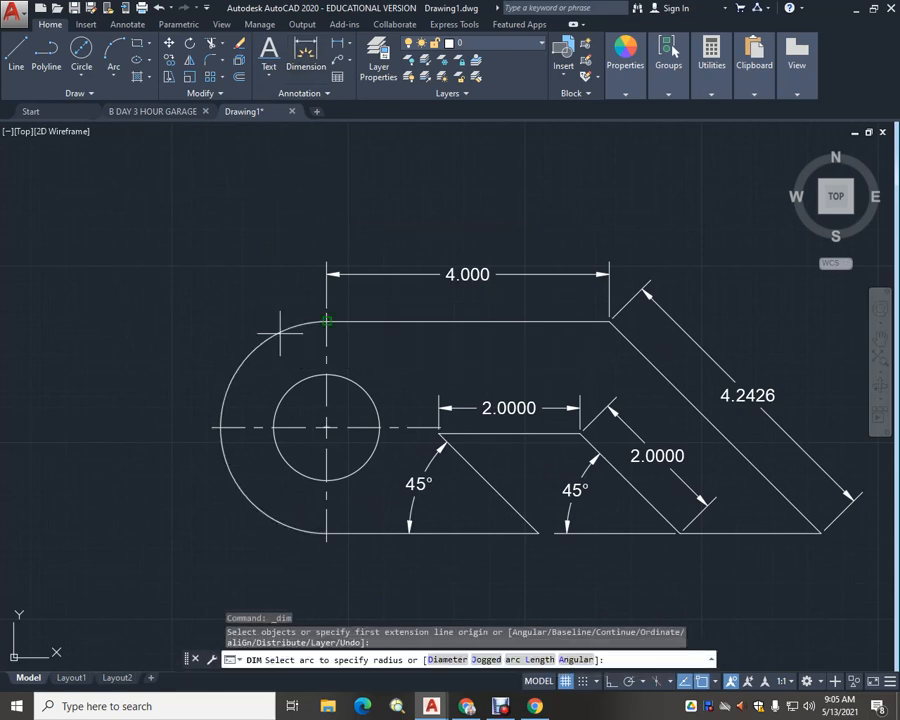
click(206, 272)
click(292, 469)
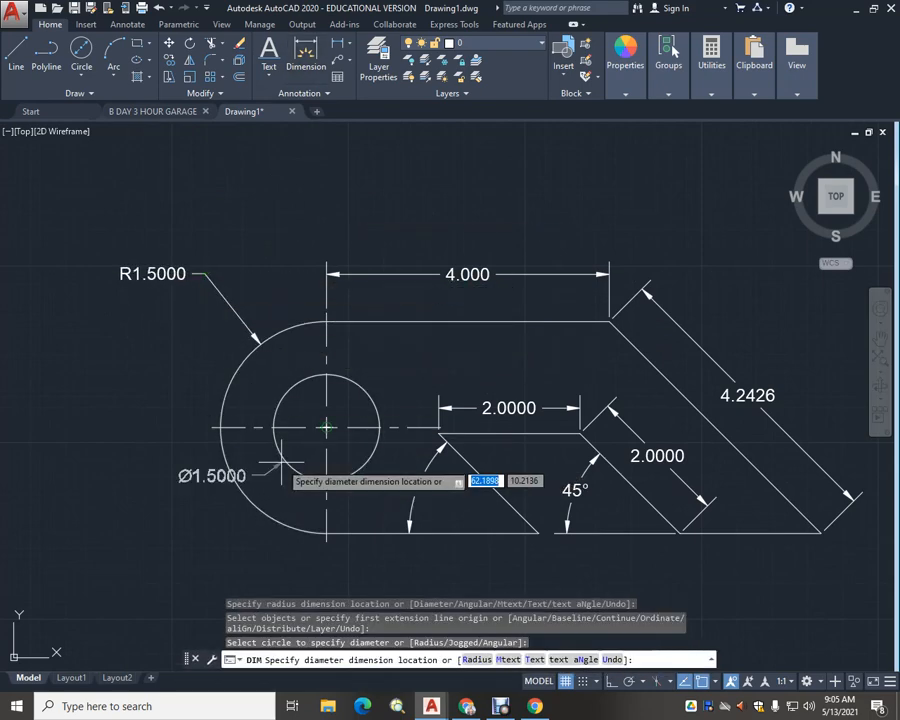
click(234, 545)
scroll(408, 556, down, 2)
mouse_move(408, 553)
middle_down()
mouse_move(291, 478)
mouse_move(302, 479)
mouse_move(316, 506)
middle_up()
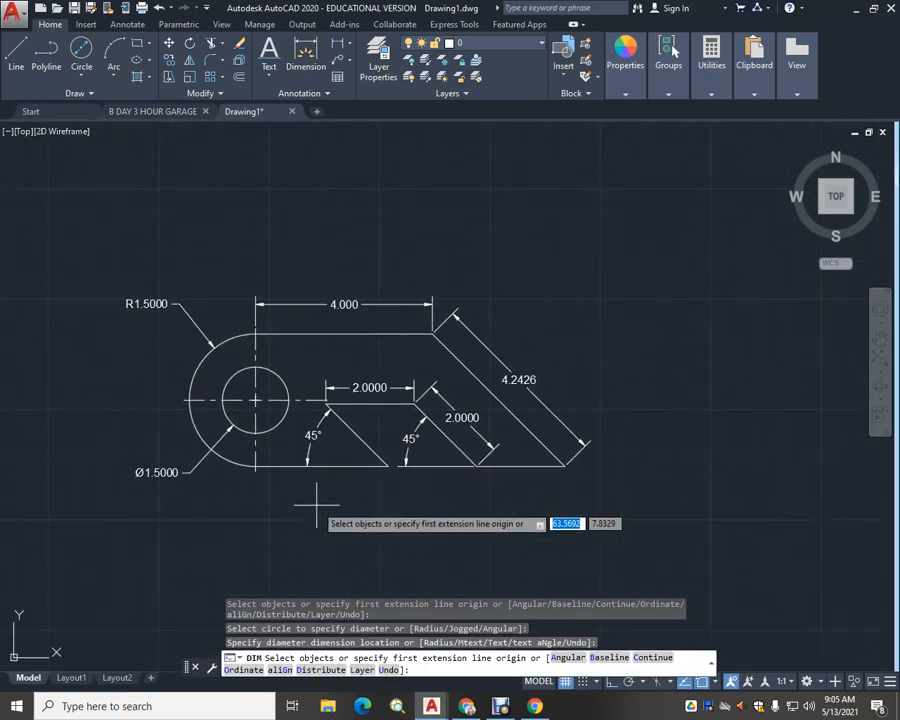
Dimension the length of the left bottom edge, placed just below the part
scroll(316, 506, up, 2)
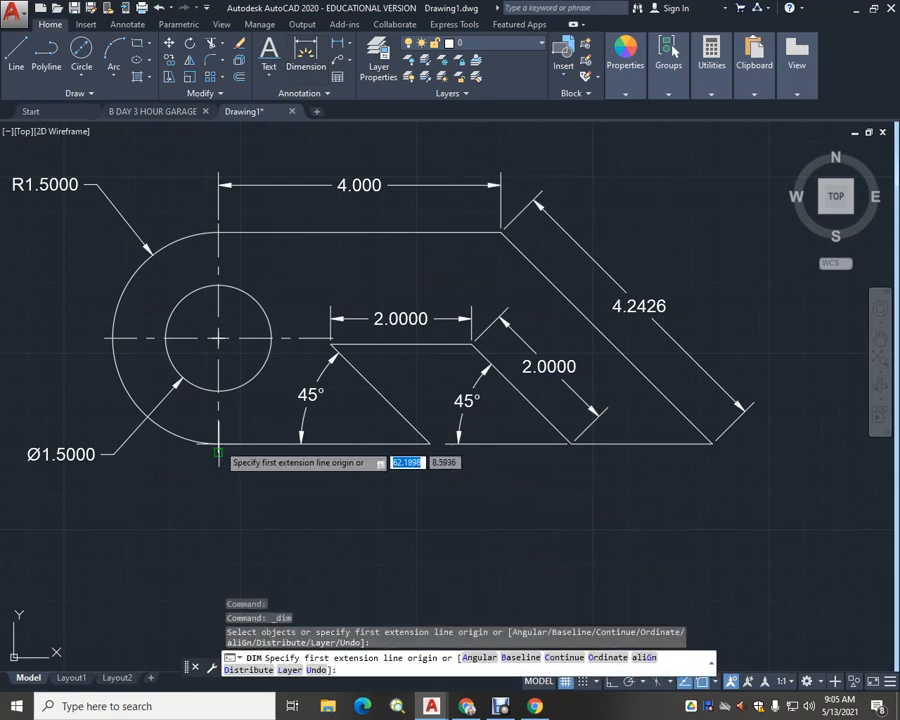
click(333, 446)
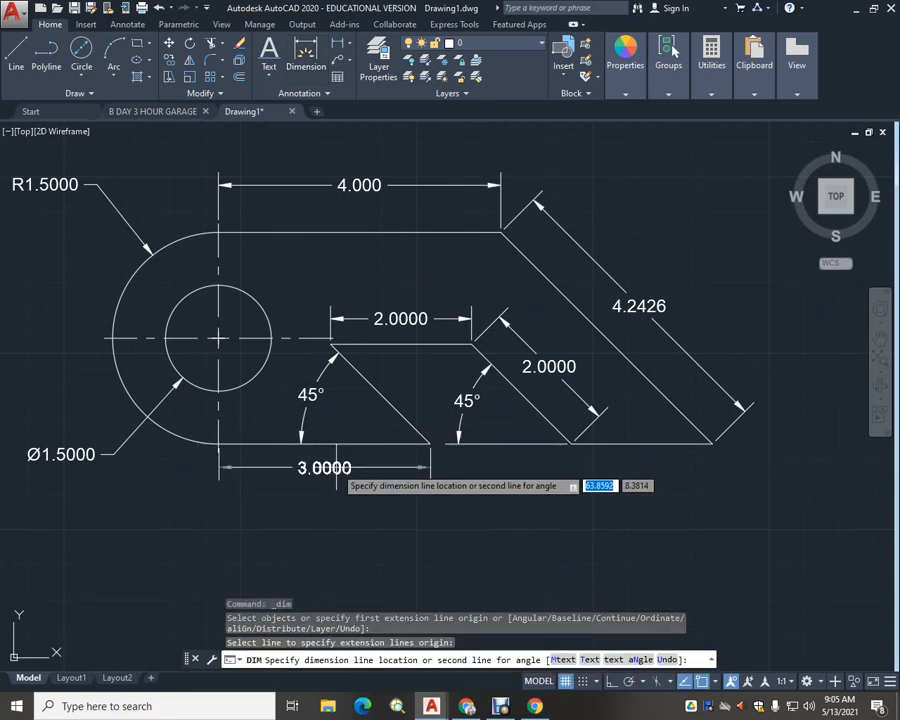
click(333, 467)
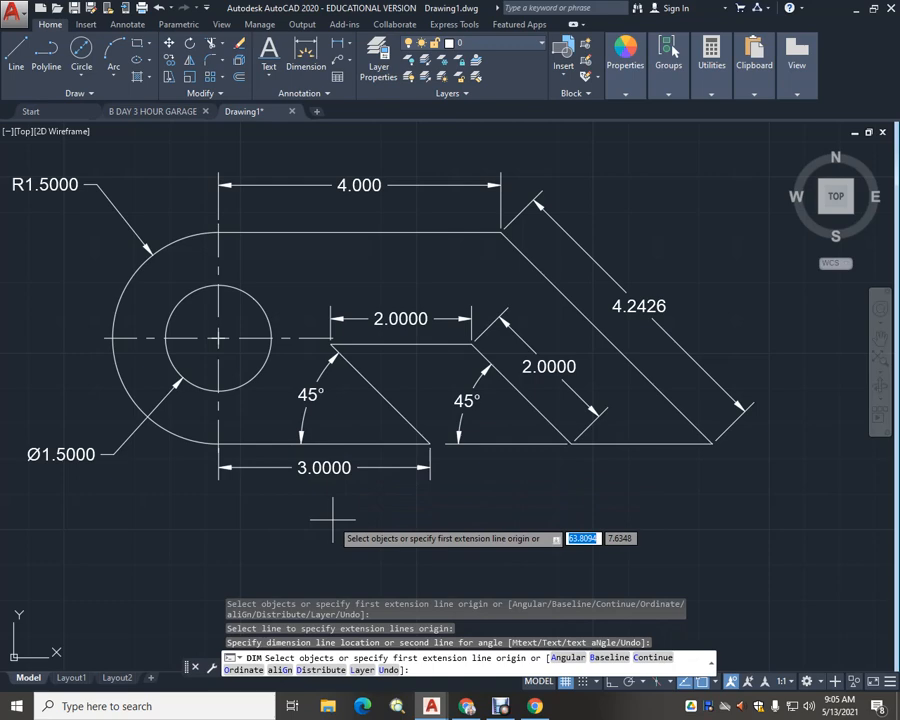
Dimension the length of the right bottom edge, placed below the part in line with the left bottom edge's dimension
click(657, 443)
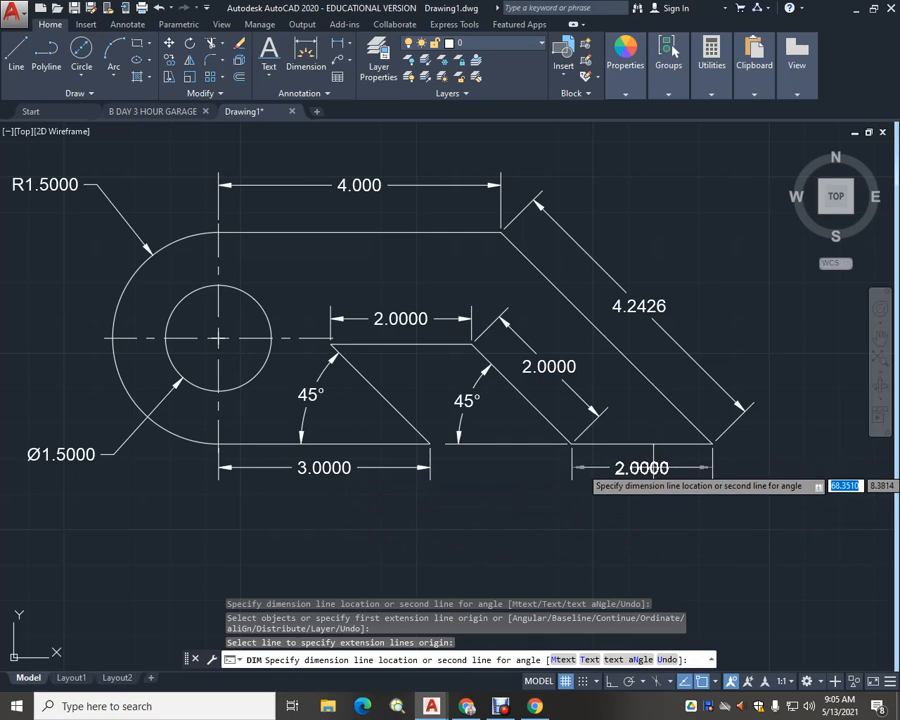
click(581, 466)
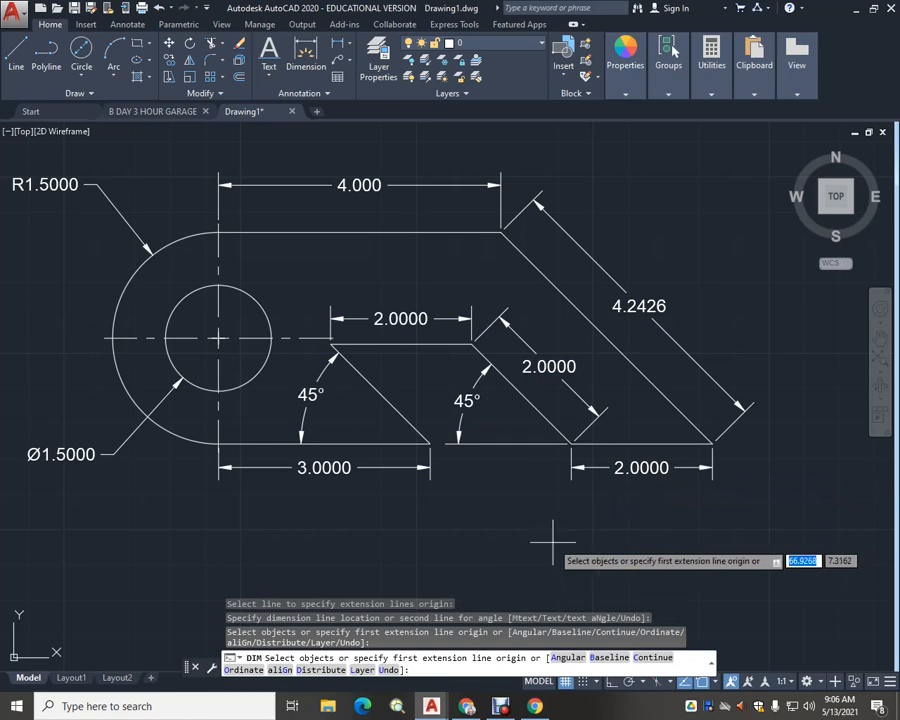
text(c)
key(Return)
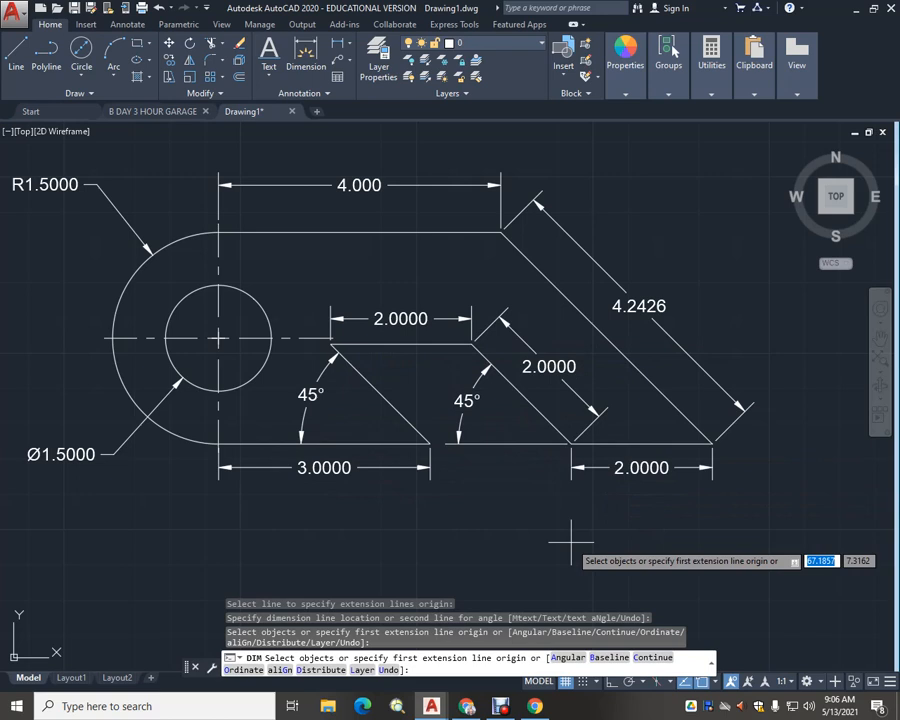
key(Escape)
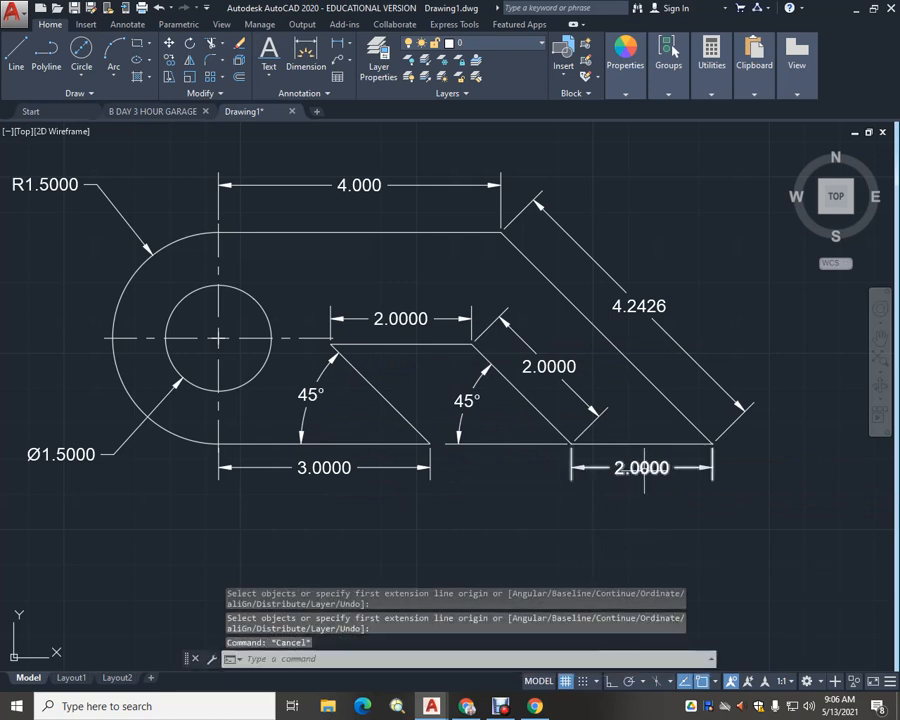
Delete the horizontal dimension below the right bottom edge
click(642, 467)
mouse_move(642, 467)
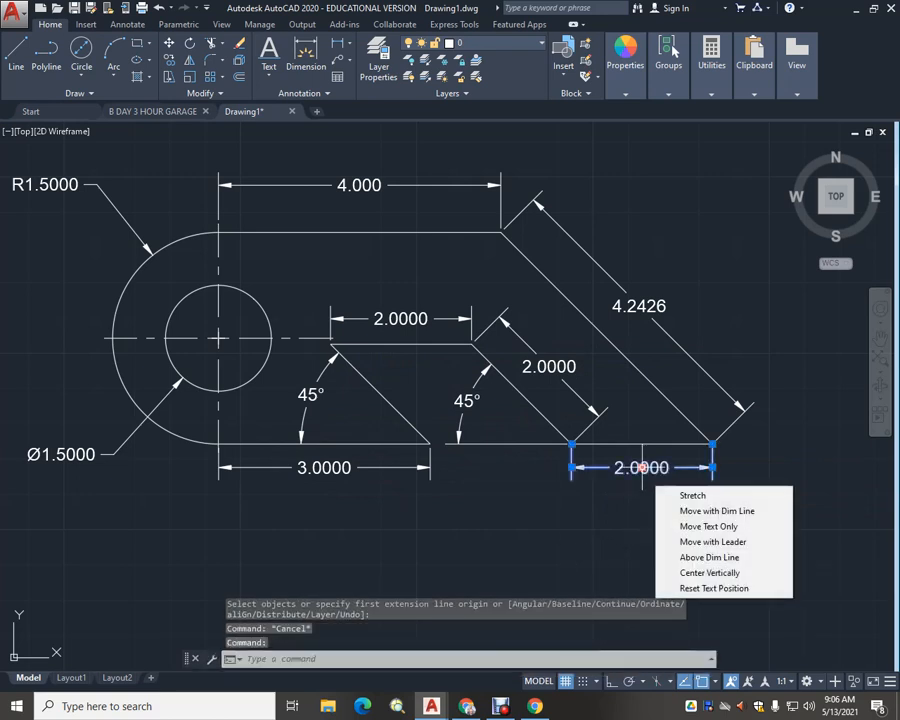
key(Delete)
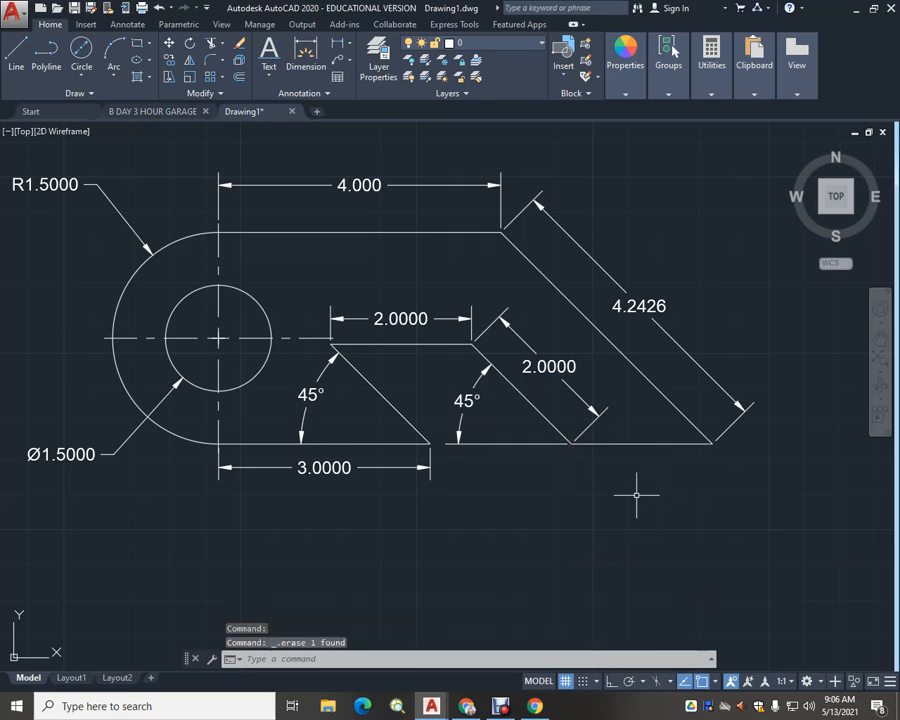
Dimension the part's overall bottom length from the rounded end's lower tangent point to the far corner, placed below the shorter bottom dimension
click(306, 55)
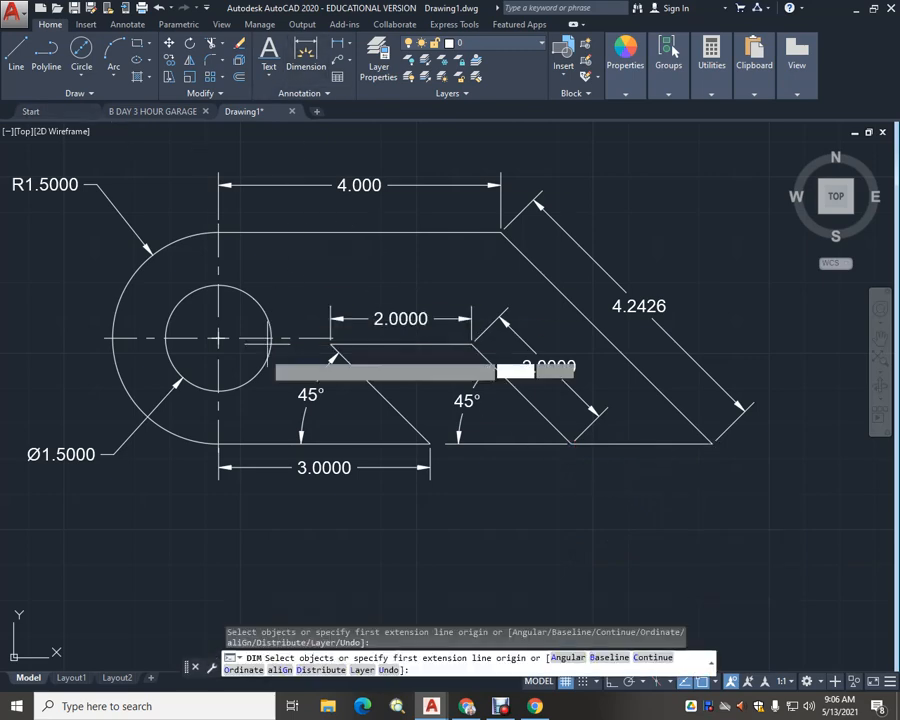
scroll(232, 460, up, 5)
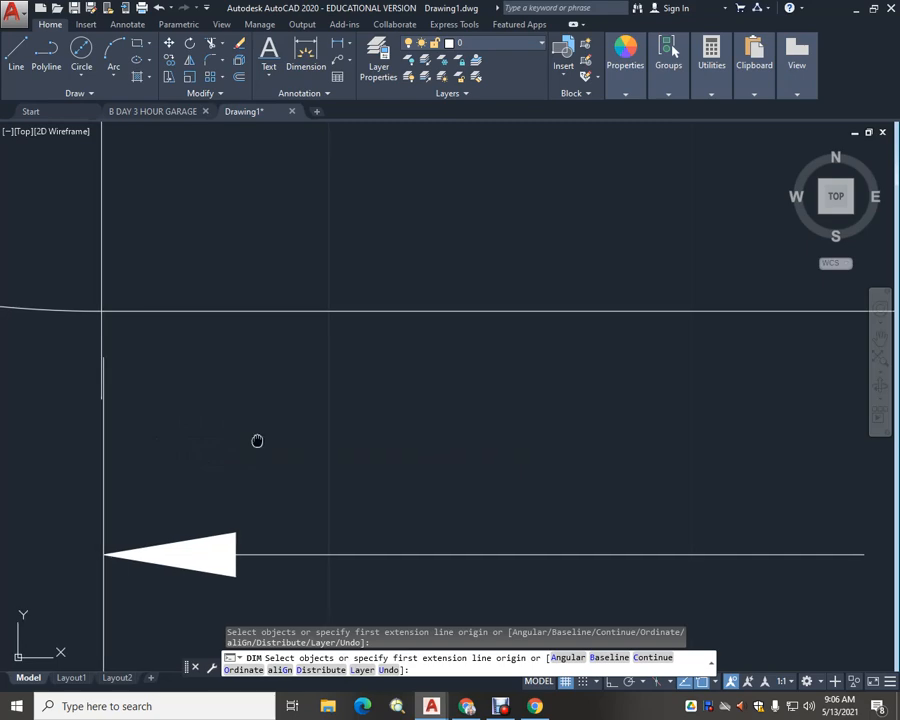
scroll(300, 410, down, 2)
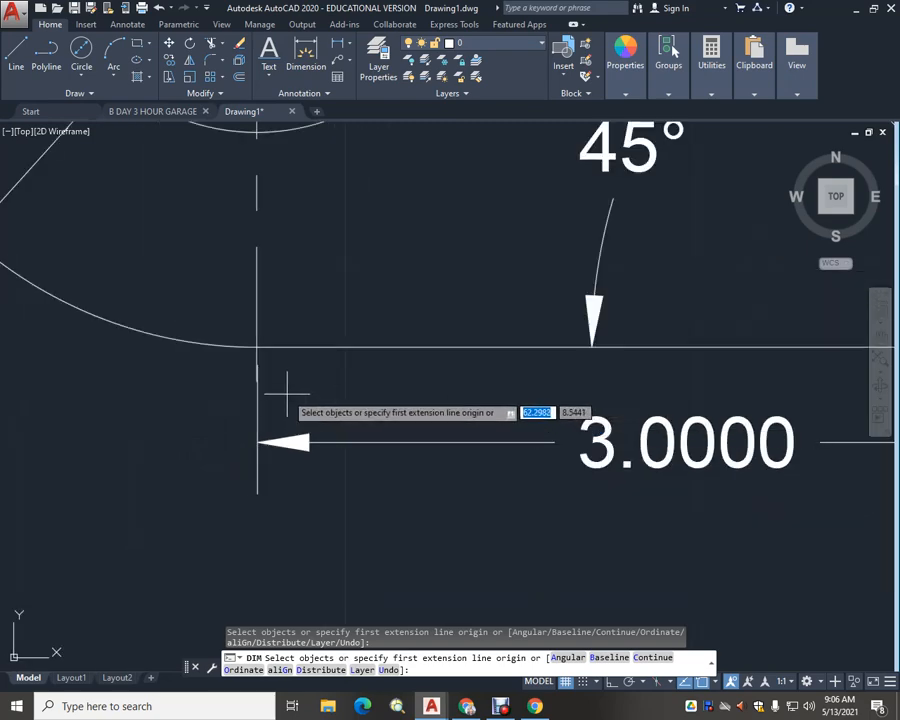
scroll(290, 386, up, 3)
key(Return)
key(Escape)
click(162, 211)
scroll(350, 450, down, 3)
scroll(350, 452, down, 3)
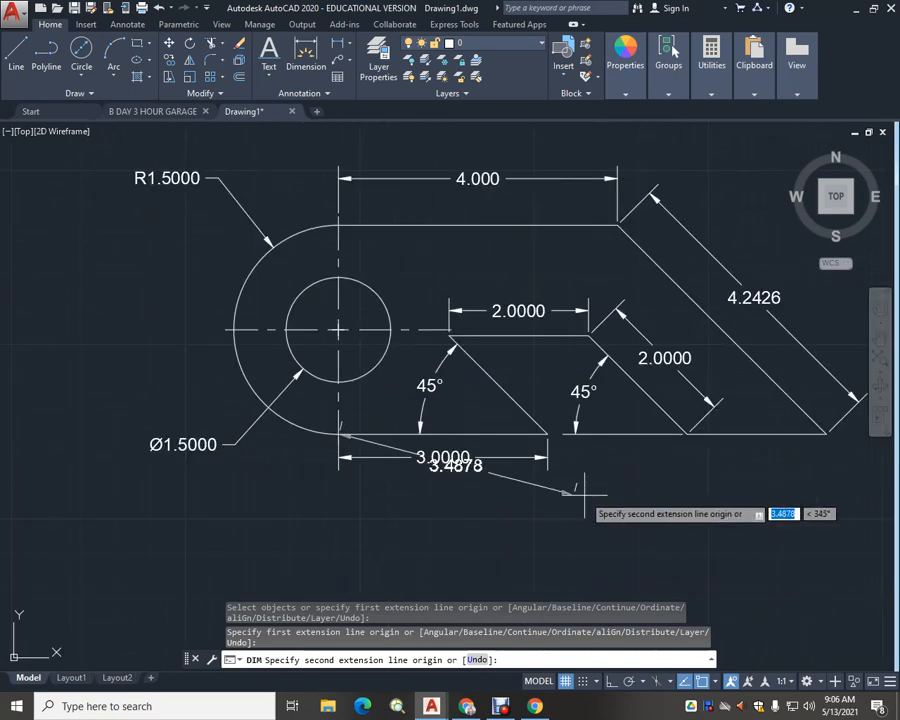
scroll(560, 486, up, 4)
scroll(380, 455, up, 3)
mouse_move(382, 464)
middle_down()
mouse_move(436, 346)
mouse_move(420, 298)
middle_up()
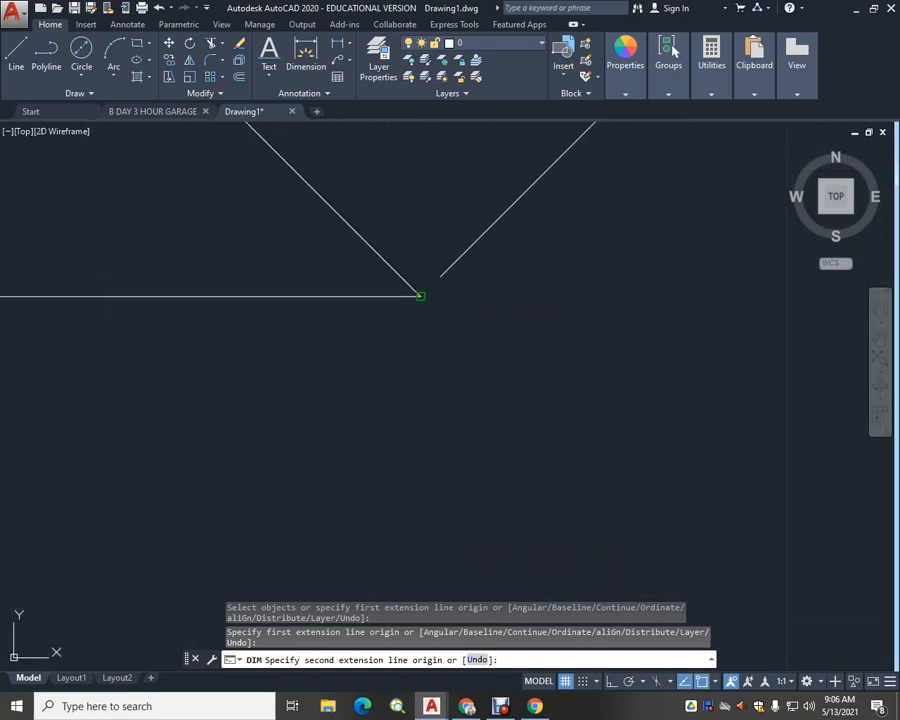
click(421, 297)
middle_drag(342, 487, 897, 483)
scroll(485, 475, down, 4)
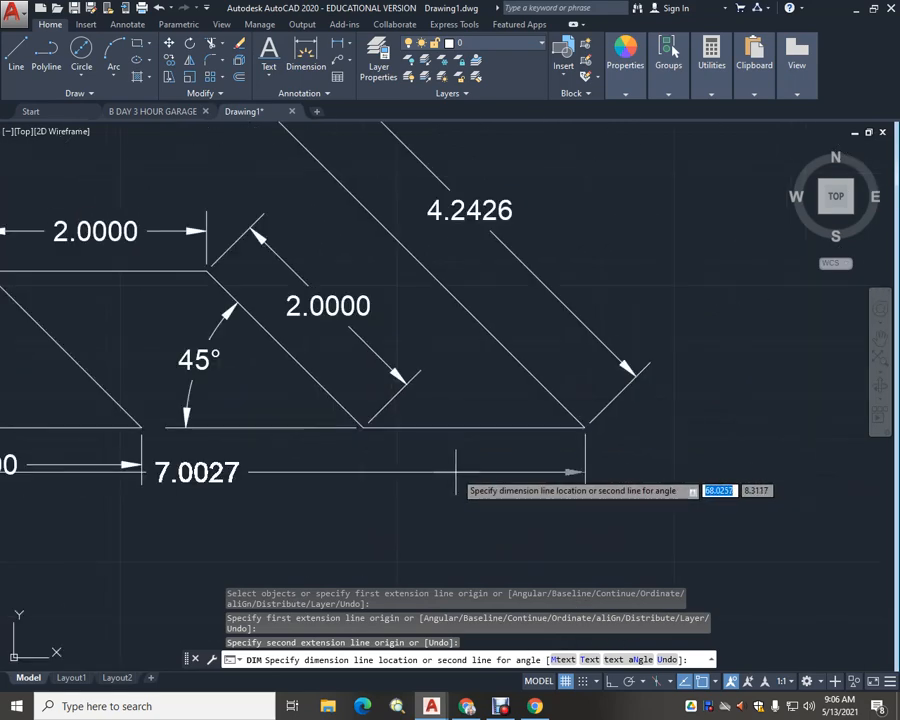
scroll(330, 474, down, 2)
mouse_move(390, 470)
middle_down()
mouse_move(455, 458)
mouse_move(500, 423)
middle_up()
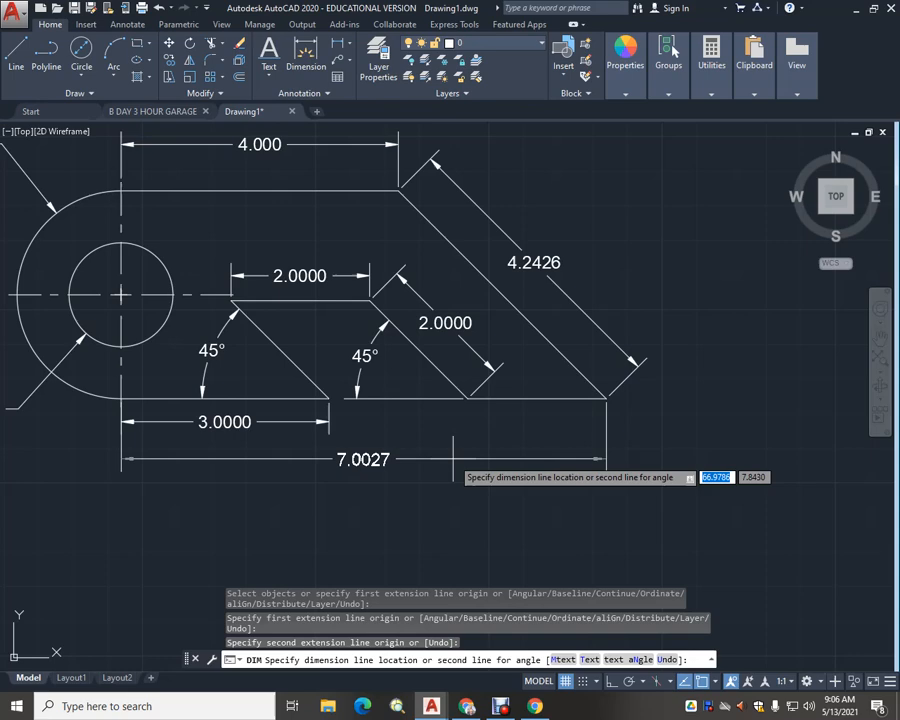
click(453, 463)
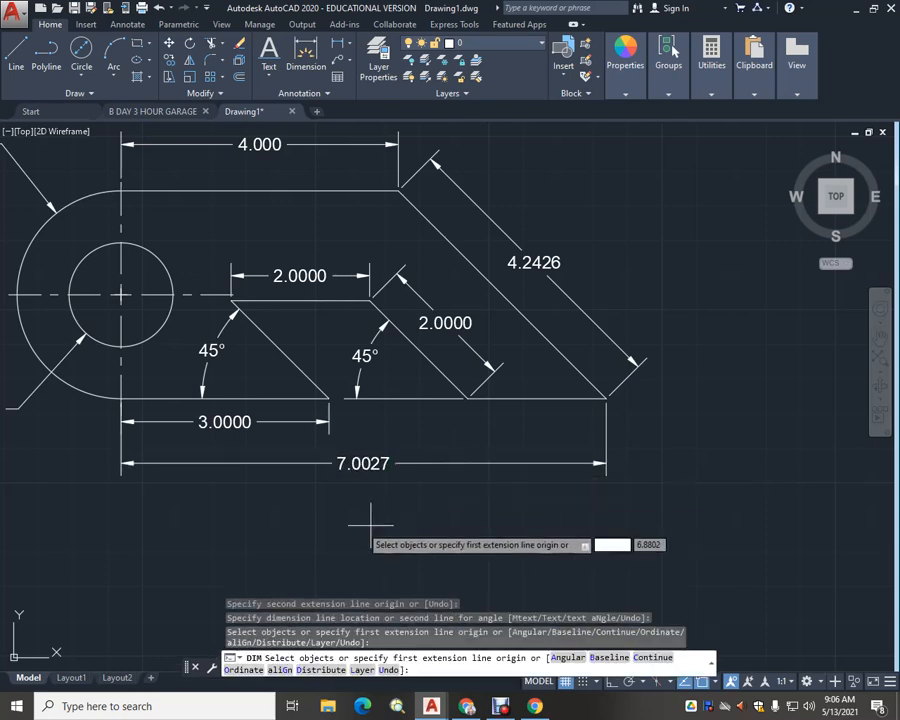
Stretch the near end of the left bottom edge to meet the rounded end at the vertical center line, closing the small gap
scroll(106, 408, up, 6)
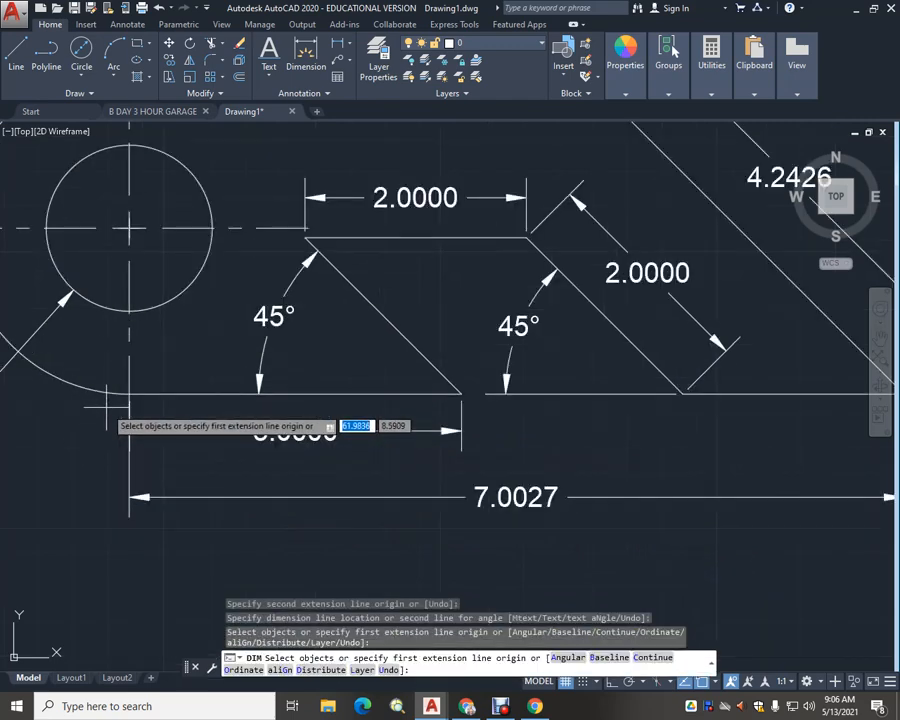
middle_drag(470, 423, 423, 460)
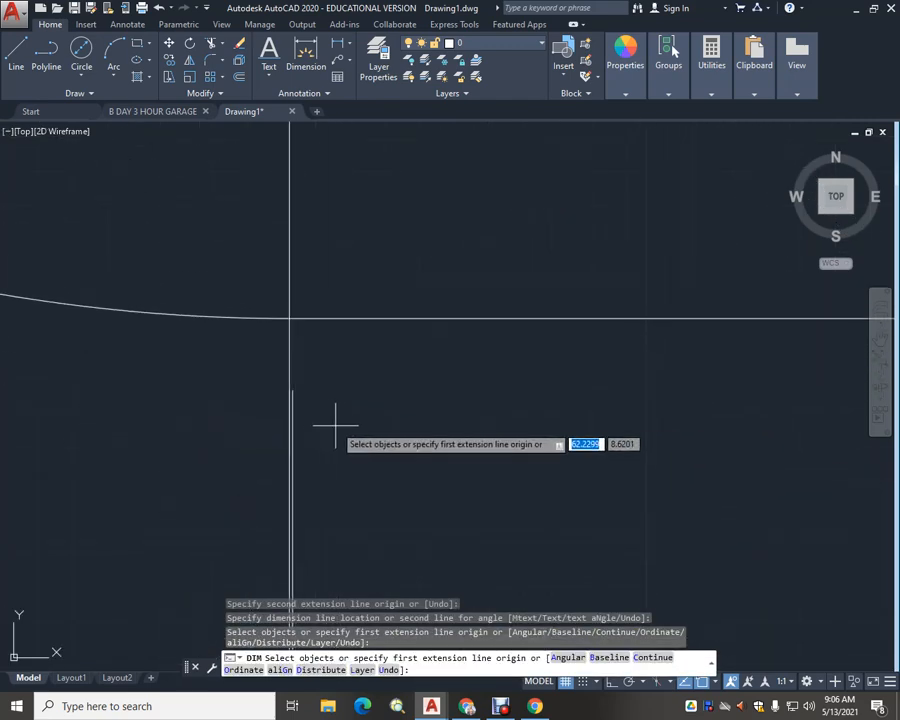
key(Escape)
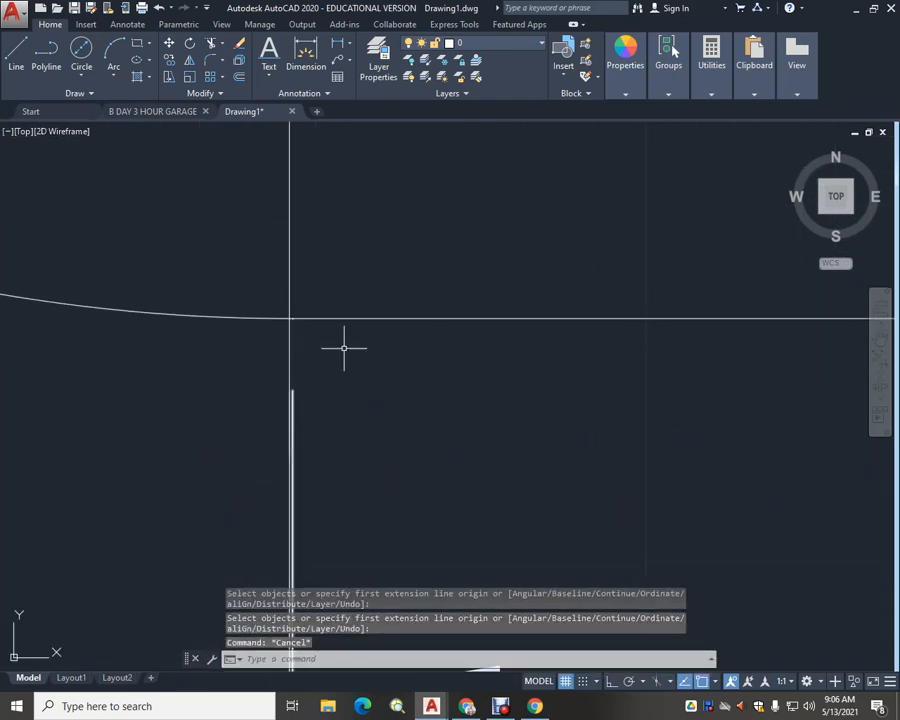
click(341, 318)
scroll(321, 349, up, 3)
middle_drag(220, 313, 296, 414)
scroll(285, 352, up, 2)
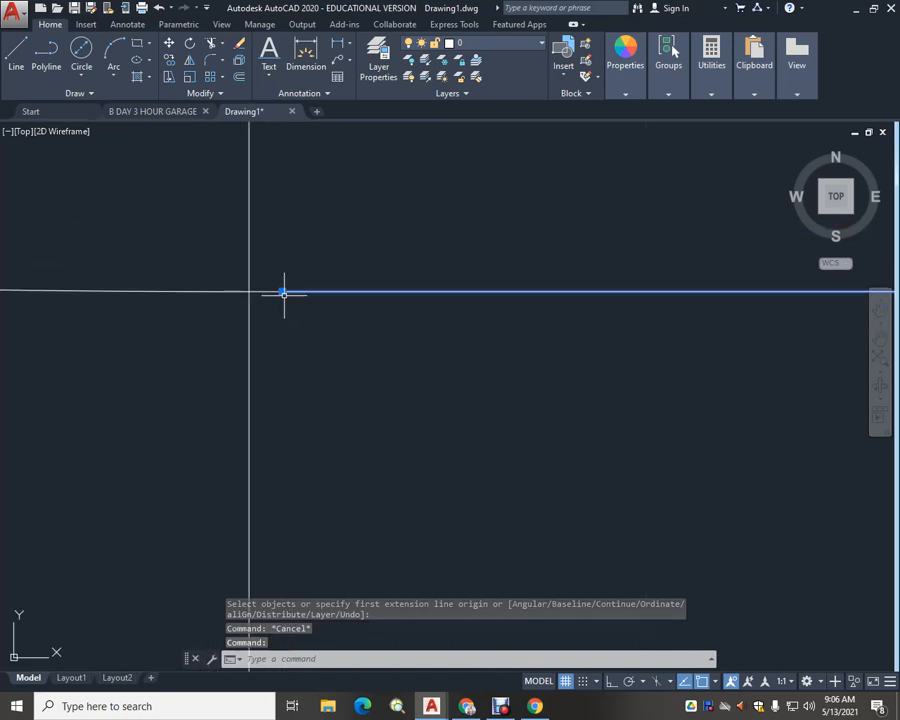
click(283, 292)
mouse_move(257, 309)
middle_down()
mouse_move(327, 374)
mouse_move(464, 470)
mouse_move(427, 462)
mouse_move(260, 377)
middle_up()
scroll(260, 377, down, 1)
middle_drag(504, 515, 430, 447)
scroll(430, 447, down, 1)
middle_drag(605, 543, 414, 549)
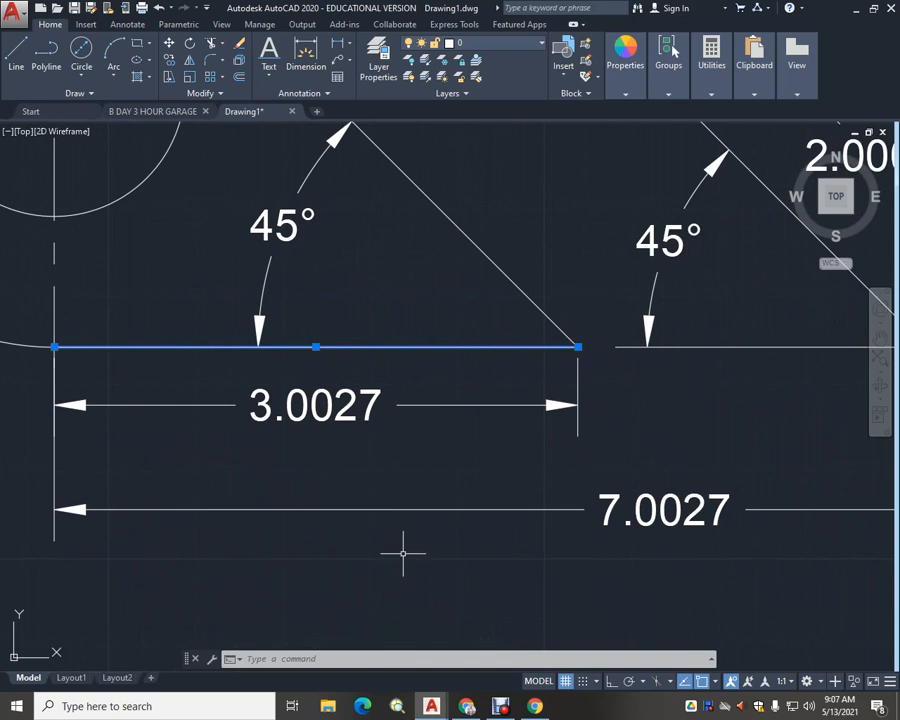
key(Escape)
key(Escape)
key(Escape)
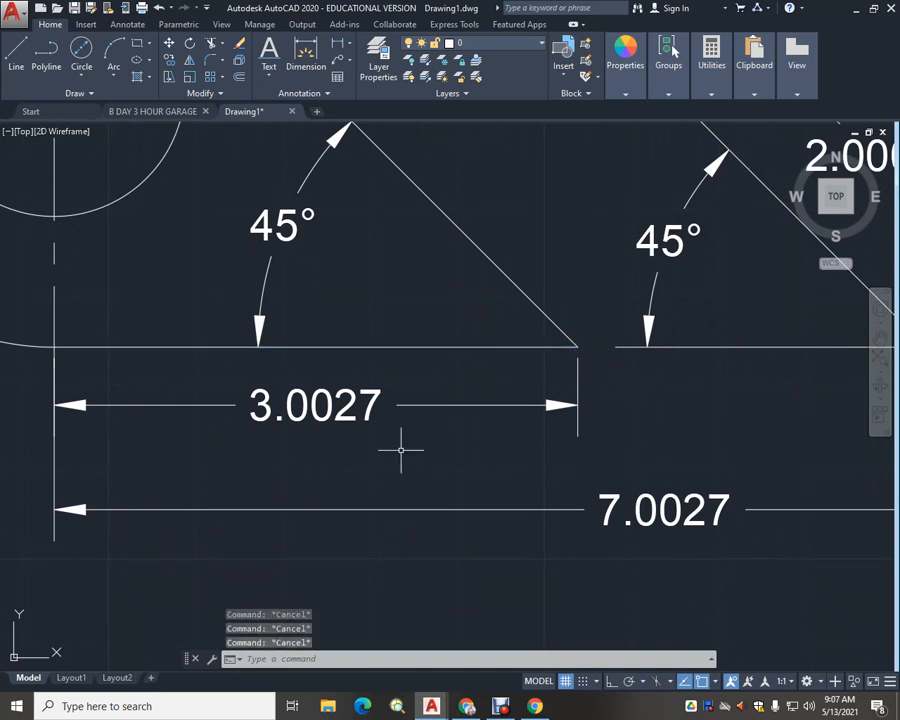
Move the overall bottom length dimension slightly up, closer to the shorter bottom dimension
scroll(393, 447, down, 6)
middle_drag(552, 488, 505, 517)
scroll(415, 513, up, 2)
middle_drag(412, 507, 495, 559)
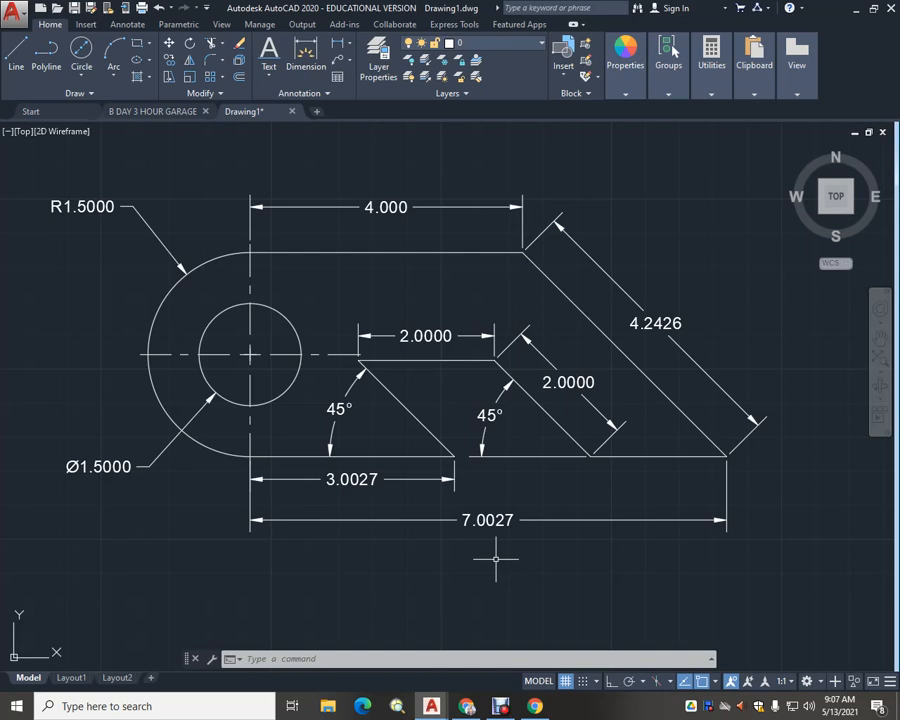
key(Escape)
key(Escape)
key(Escape)
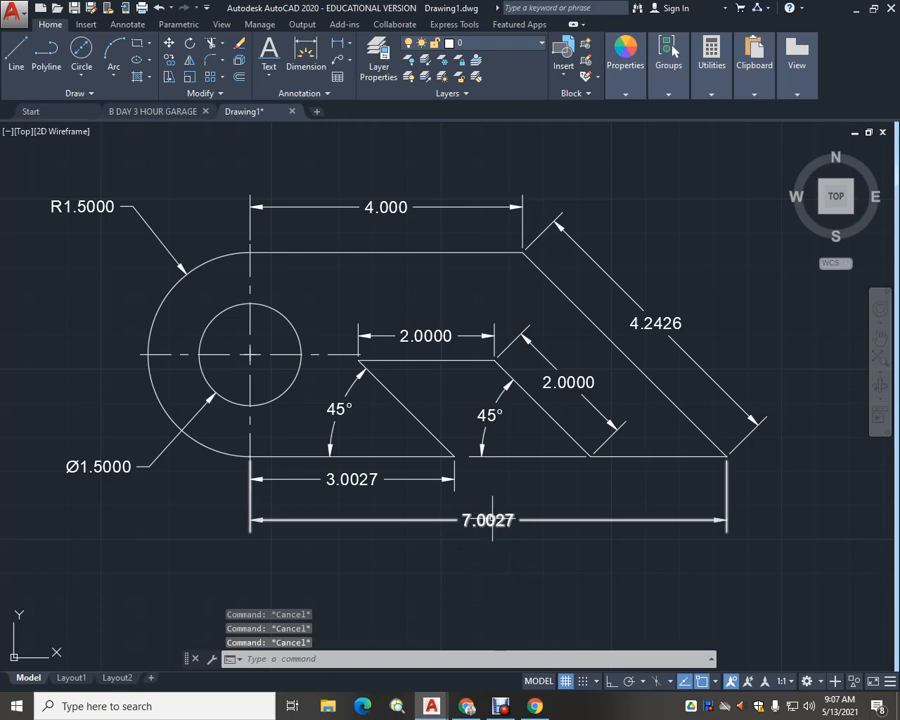
click(491, 522)
click(489, 520)
key(Escape)
key(Escape)
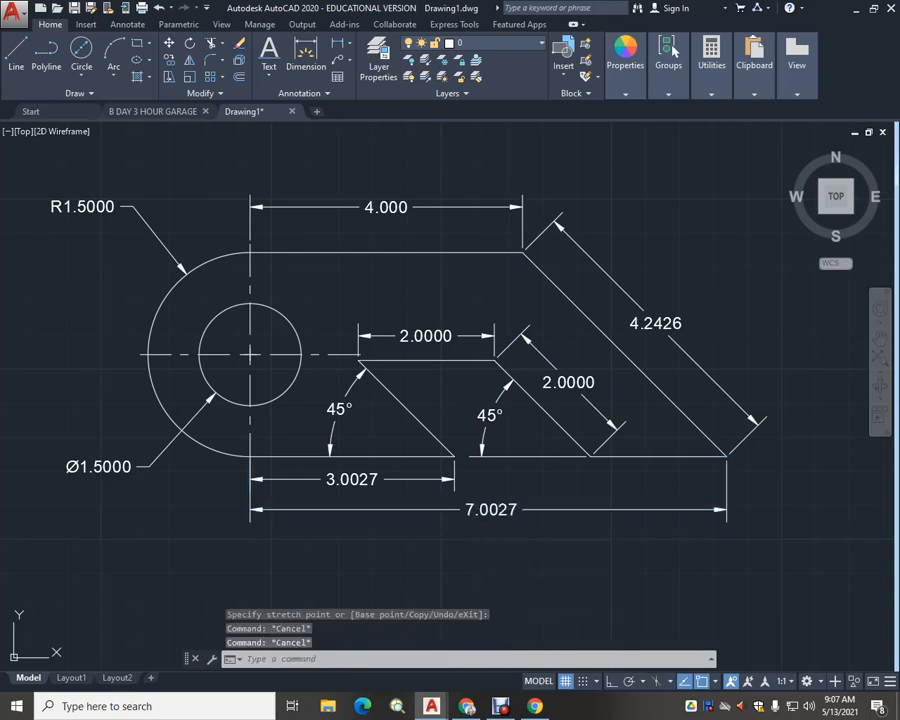
Copy the border, course and hour title lines and author label from the DOOR BRACKET sheet so they frame the new angled part
scroll(806, 501, down, 6)
middle_click(676, 555)
middle_click(676, 555)
middle_drag(716, 558, 633, 545)
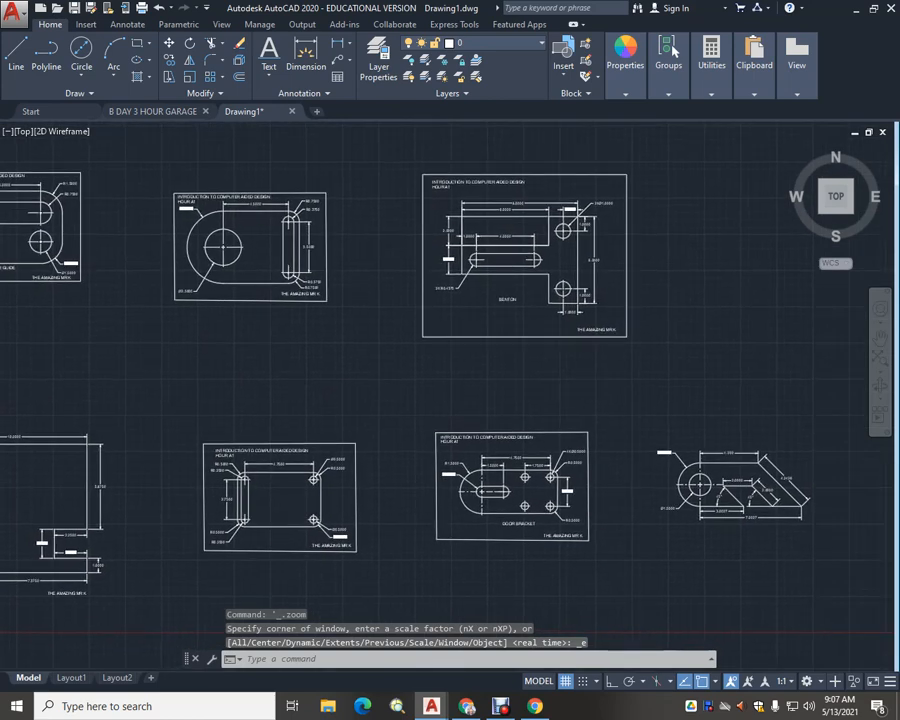
scroll(693, 578, down, 3)
scroll(669, 555, up, 4)
middle_drag(739, 541, 412, 538)
scroll(369, 493, up, 2)
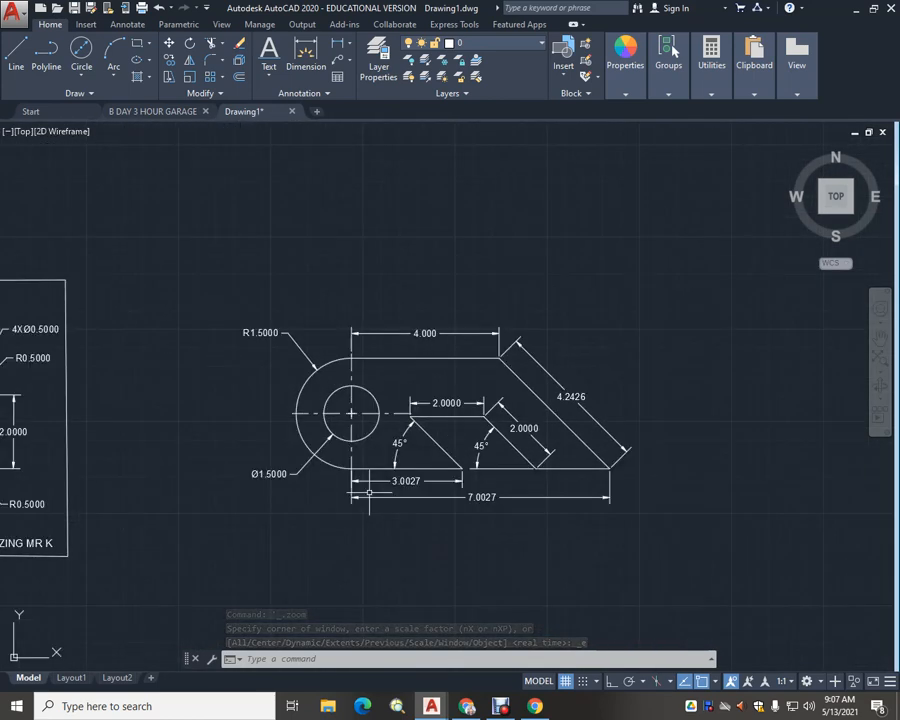
scroll(369, 493, down, 2)
mouse_move(257, 525)
middle_down()
mouse_move(352, 471)
mouse_move(360, 485)
middle_up()
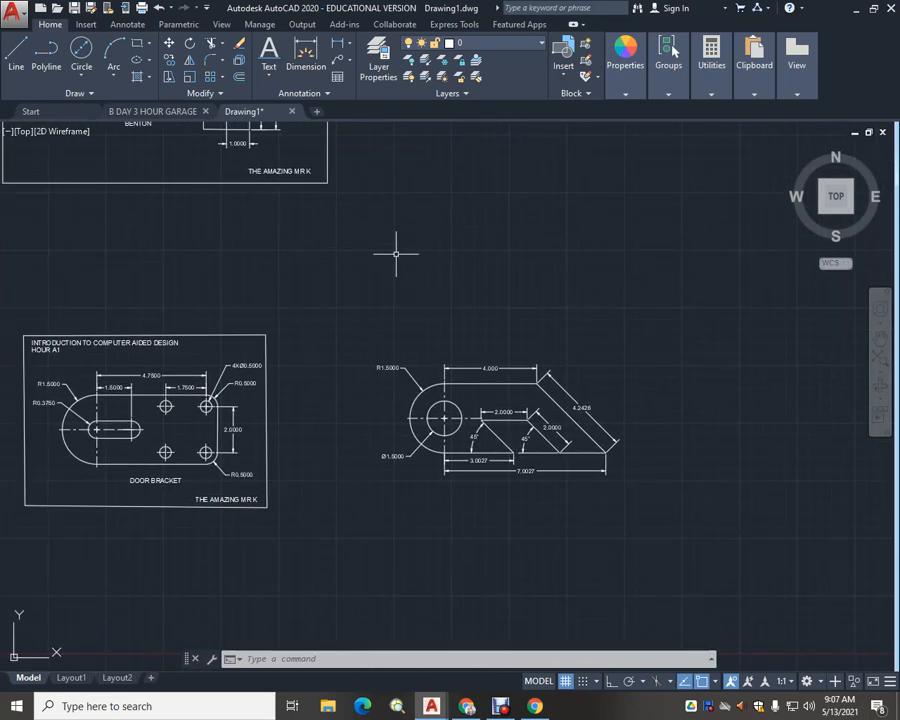
click(169, 60)
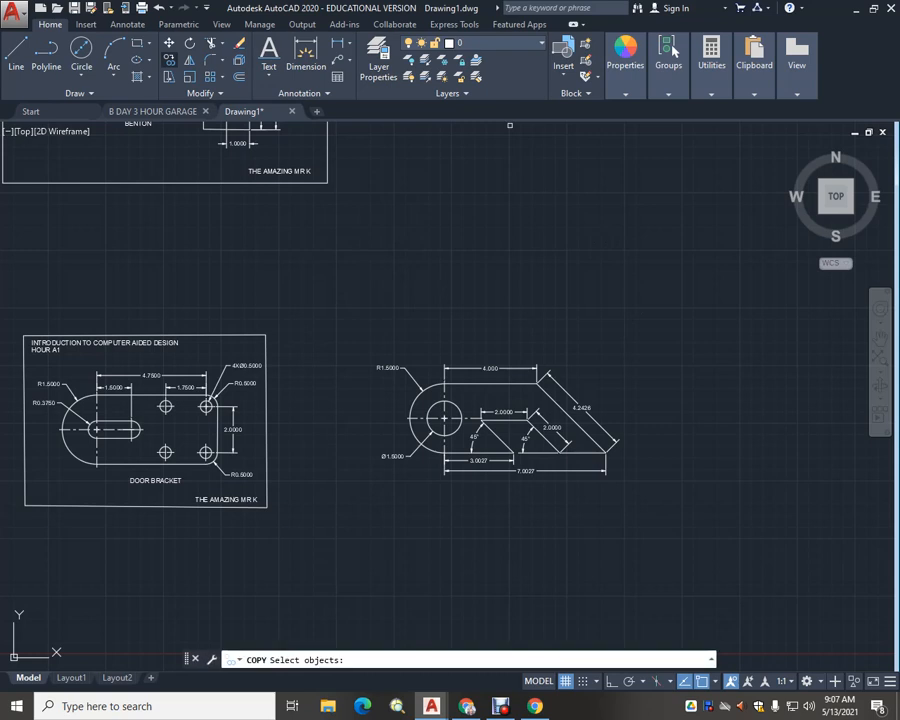
click(36, 343)
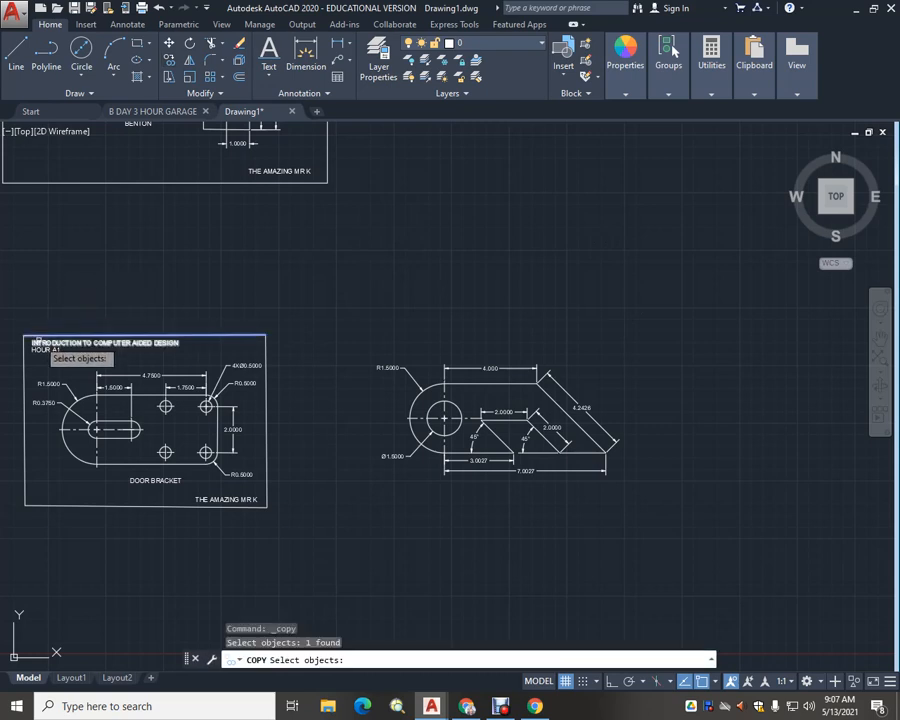
click(40, 349)
click(36, 346)
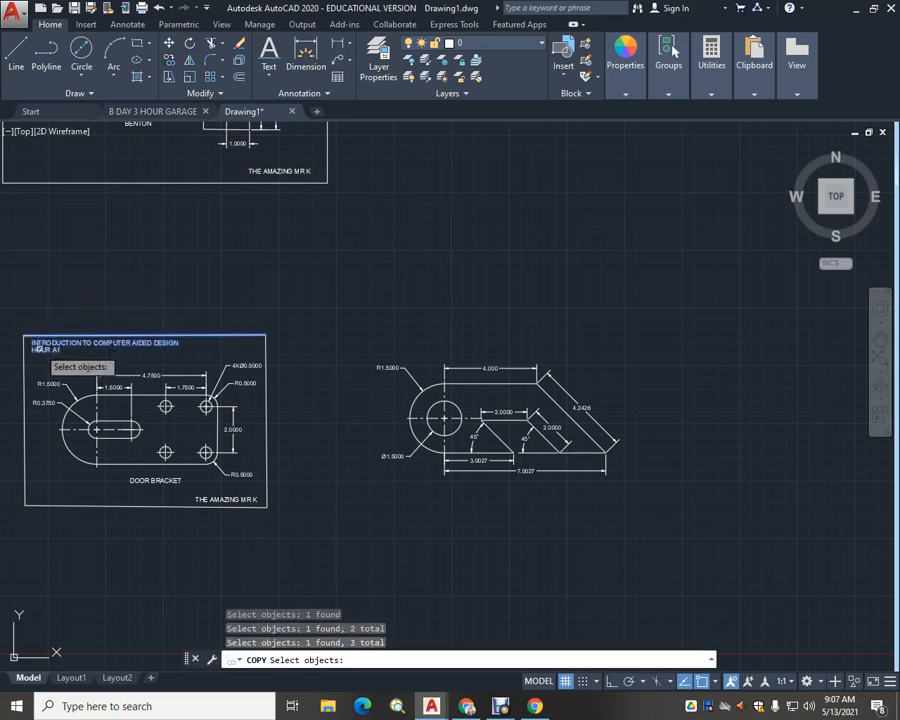
click(28, 497)
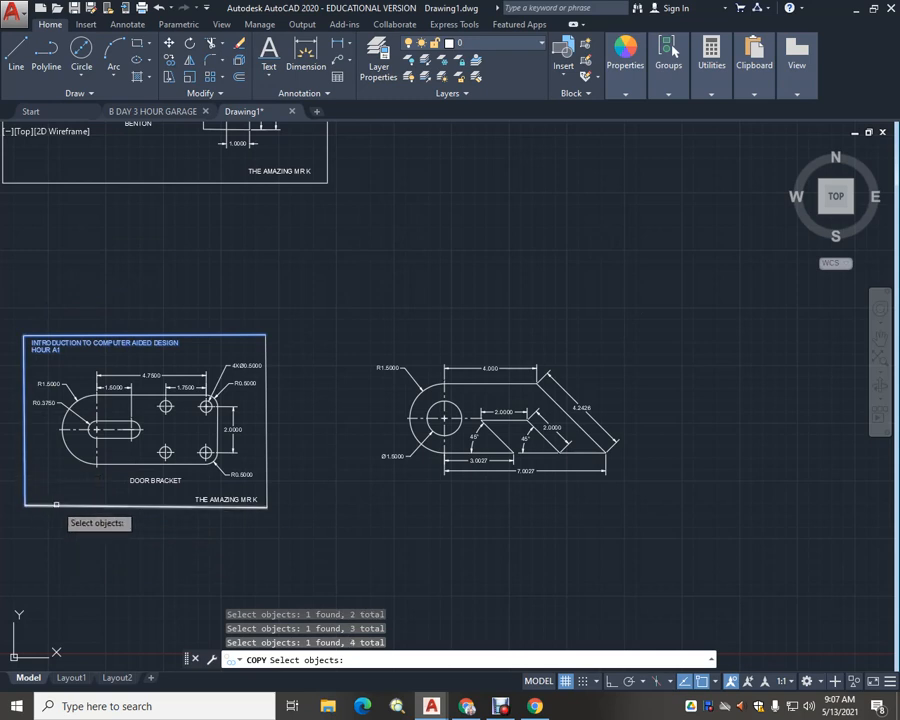
click(265, 400)
click(214, 504)
click(208, 500)
key(Return)
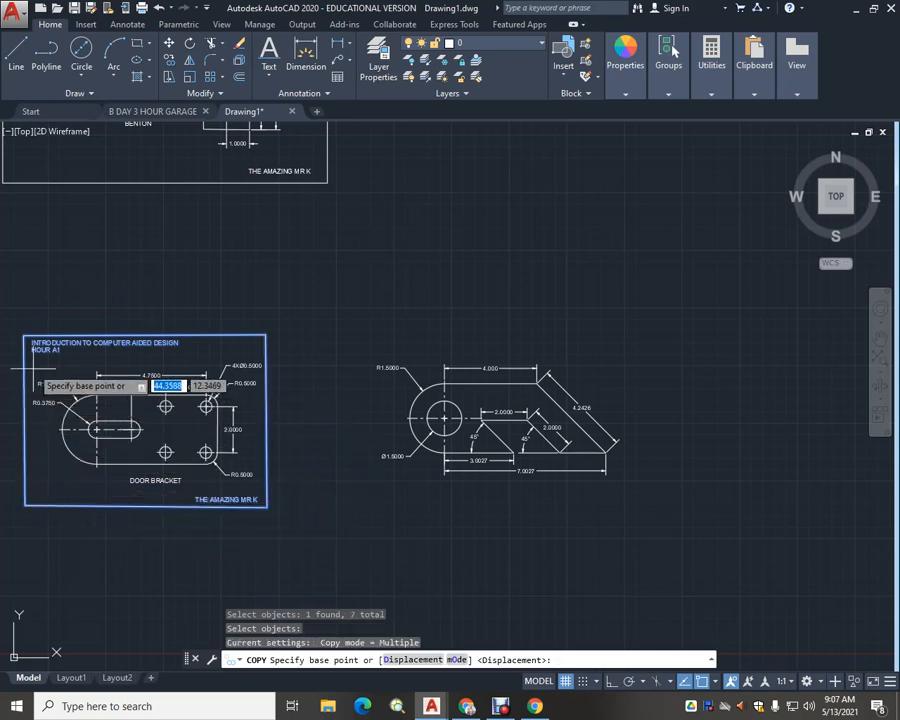
click(26, 335)
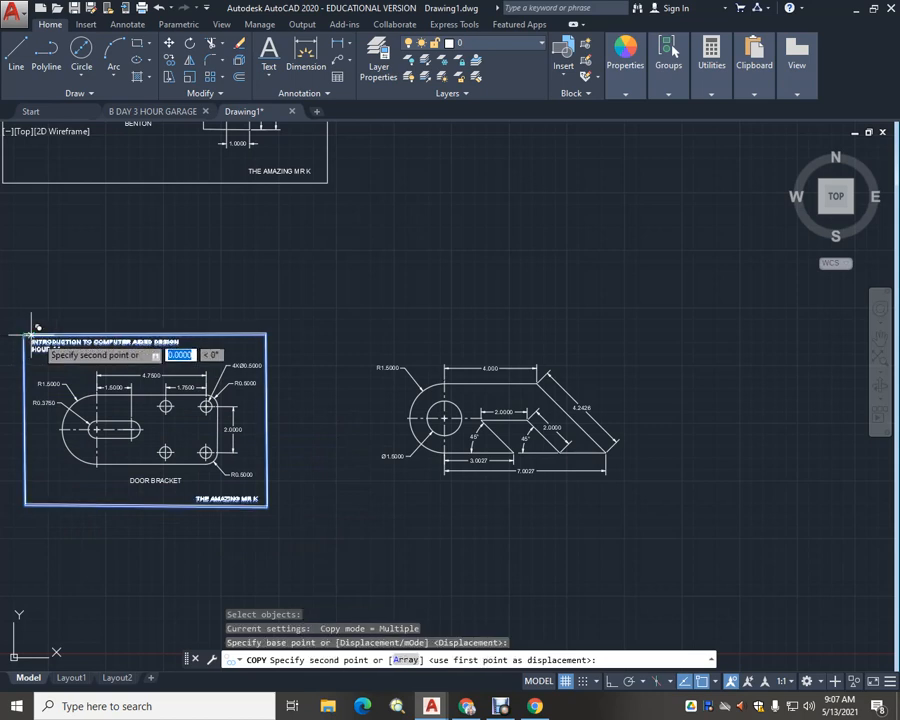
click(389, 325)
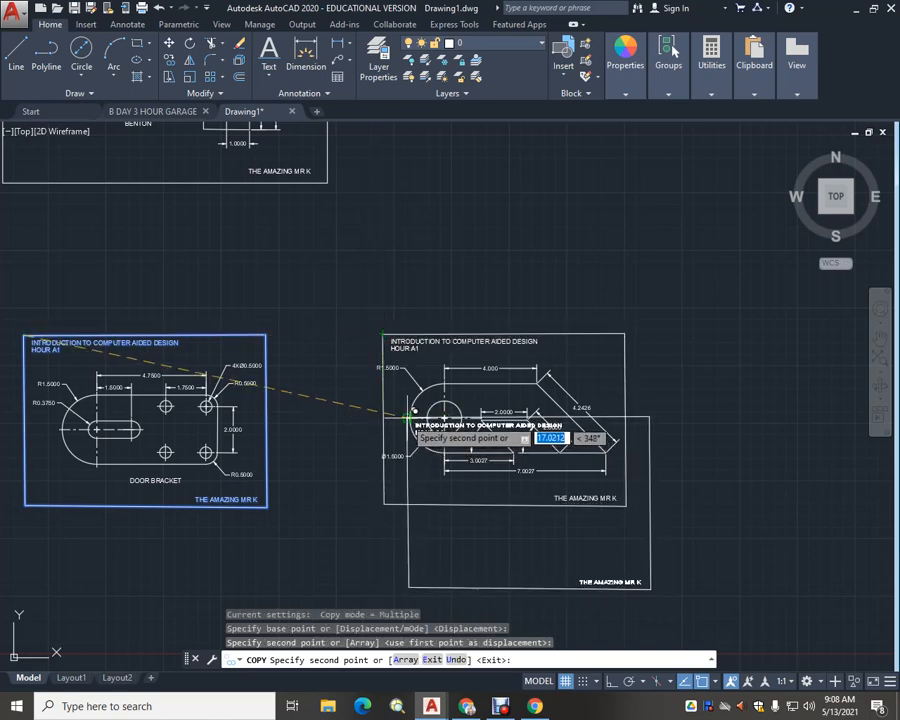
key(Escape)
Move the rounded end's R1.5000 radius dimension text inside the copied border, just below the HOUR A1 line
scroll(398, 388, up, 2)
scroll(398, 388, up, 3)
scroll(270, 344, up, 2)
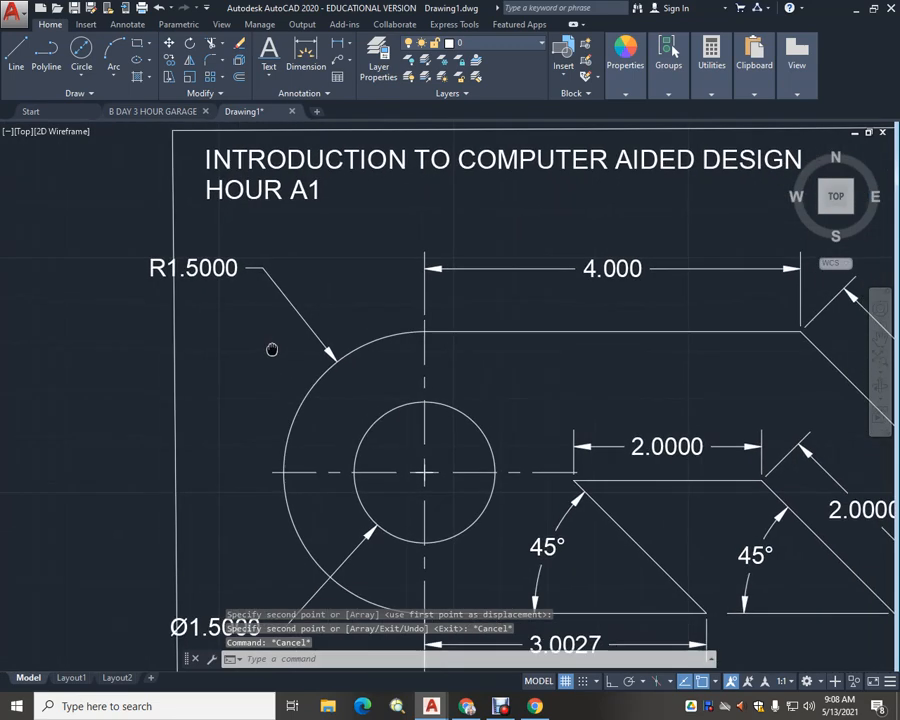
click(250, 276)
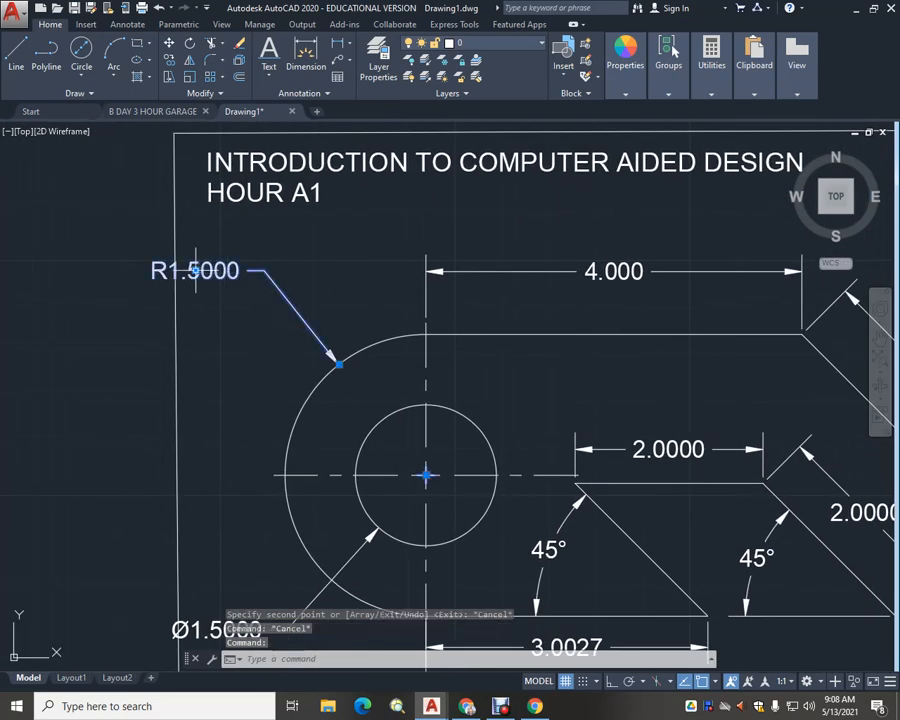
click(262, 270)
click(318, 250)
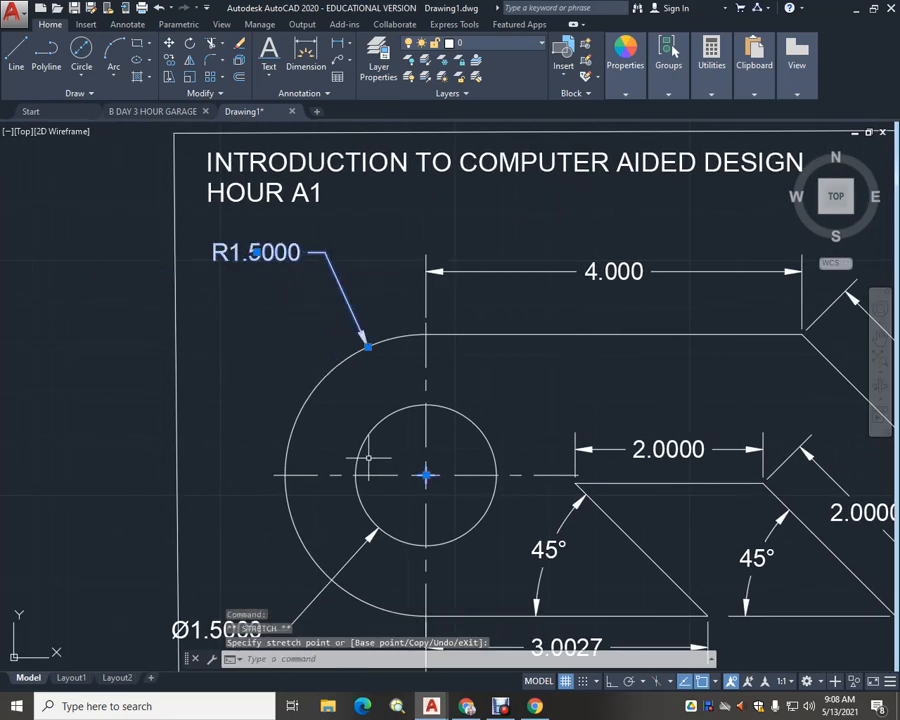
Move the hole's Ø1.5000 diameter dimension text inside the border, lower and closer to the part
middle_drag(368, 458, 375, 236)
click(226, 407)
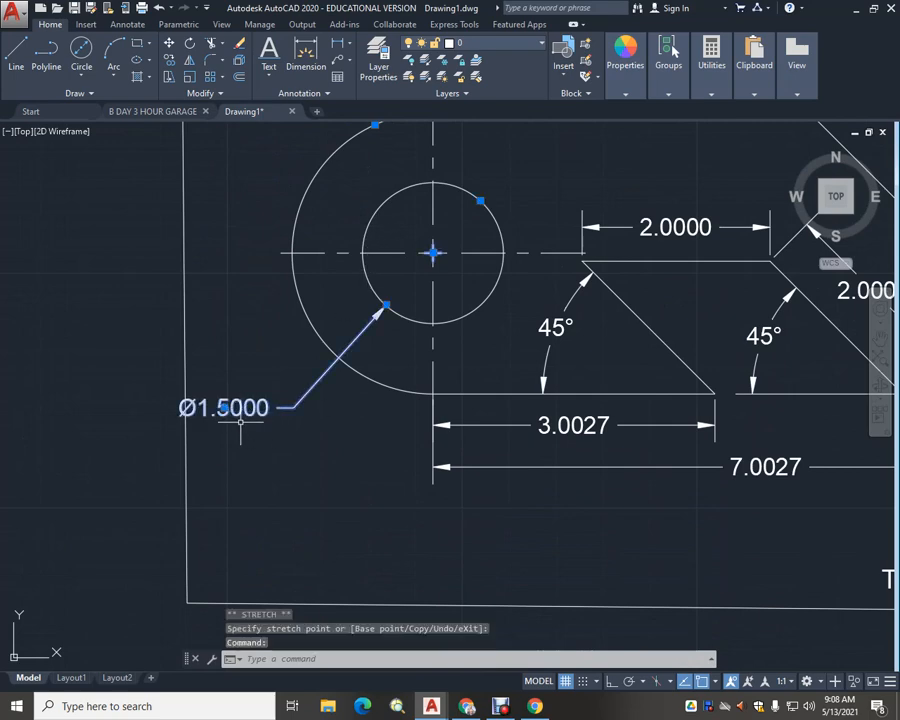
click(226, 407)
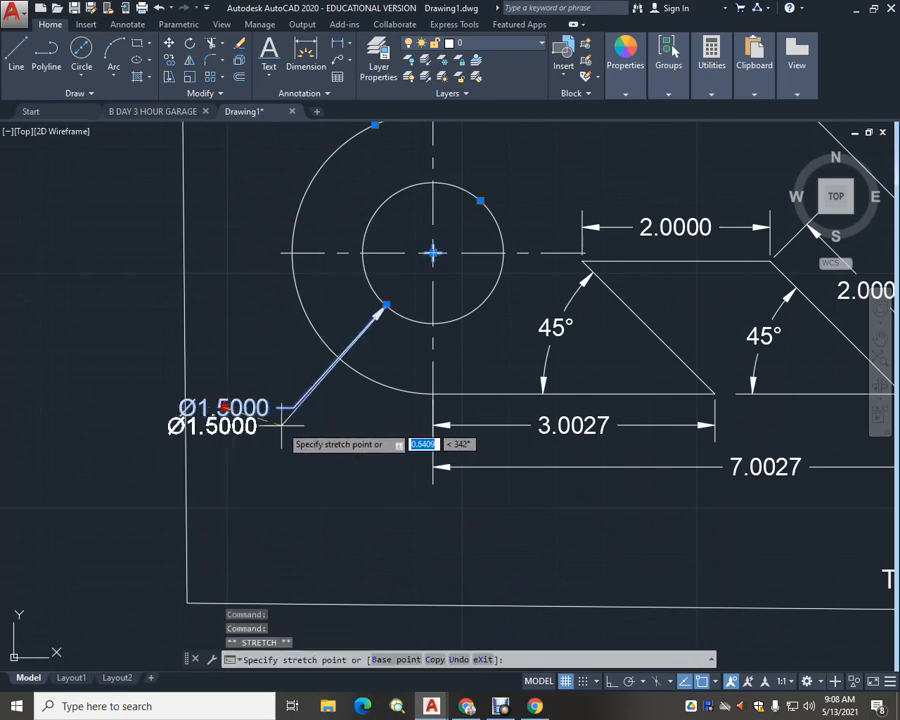
click(338, 447)
scroll(579, 533, down, 5)
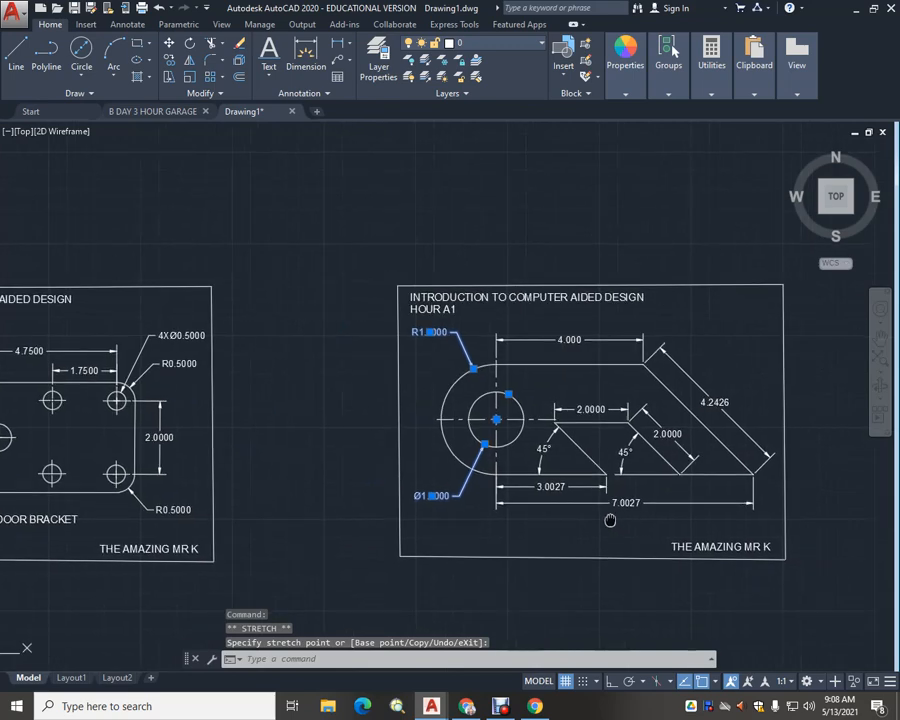
scroll(534, 516, up, 4)
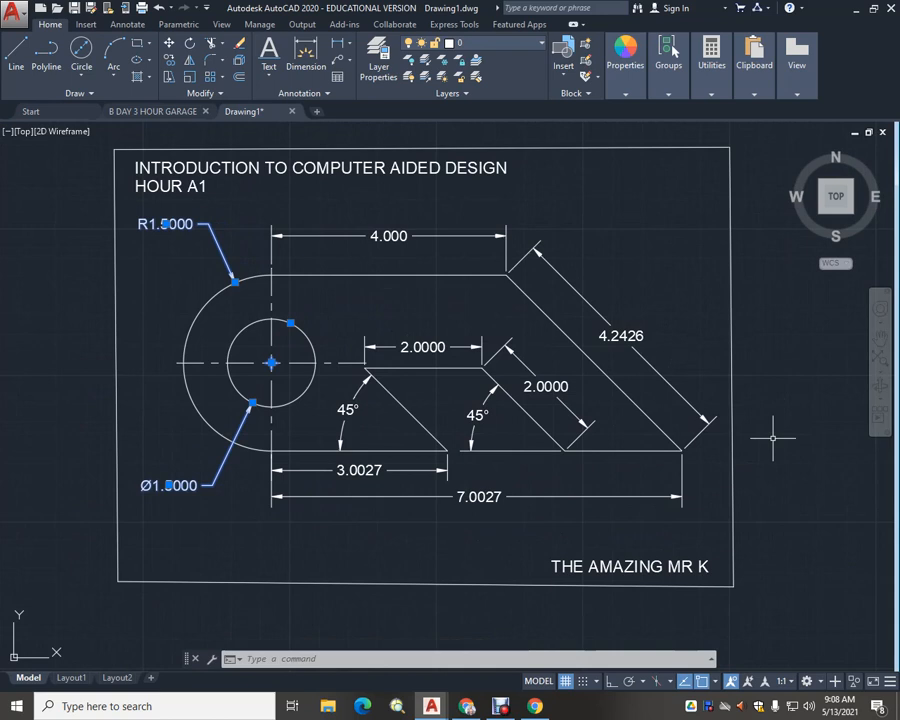
click(770, 472)
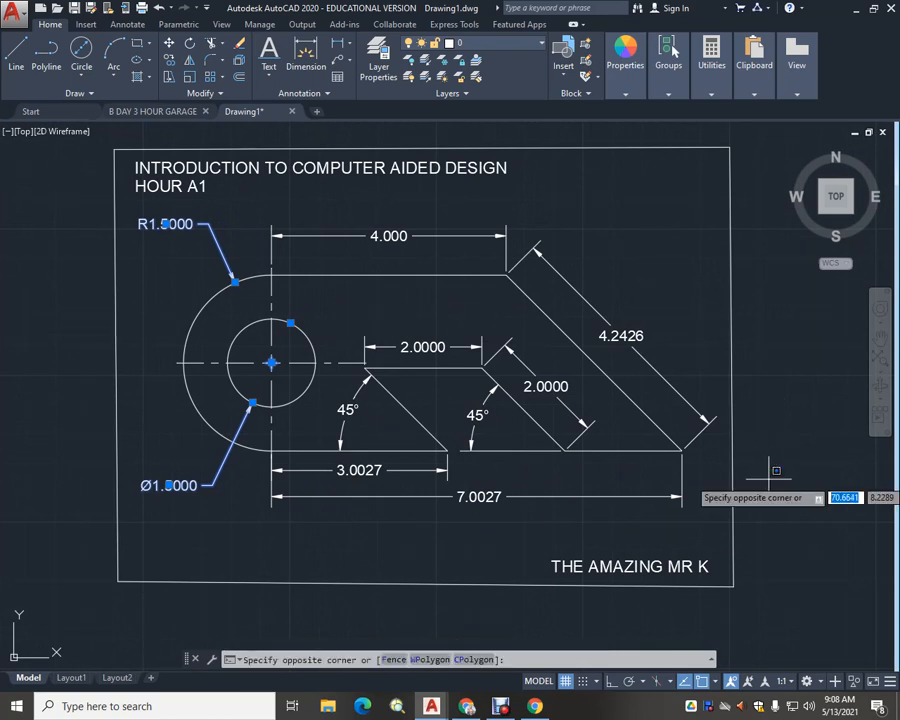
Add the single-line title DROP CATCH, height 0.2000 and rotation 0, centred below the overall bottom length dimension inside the border
key(Escape)
key(Escape)
key(Escape)
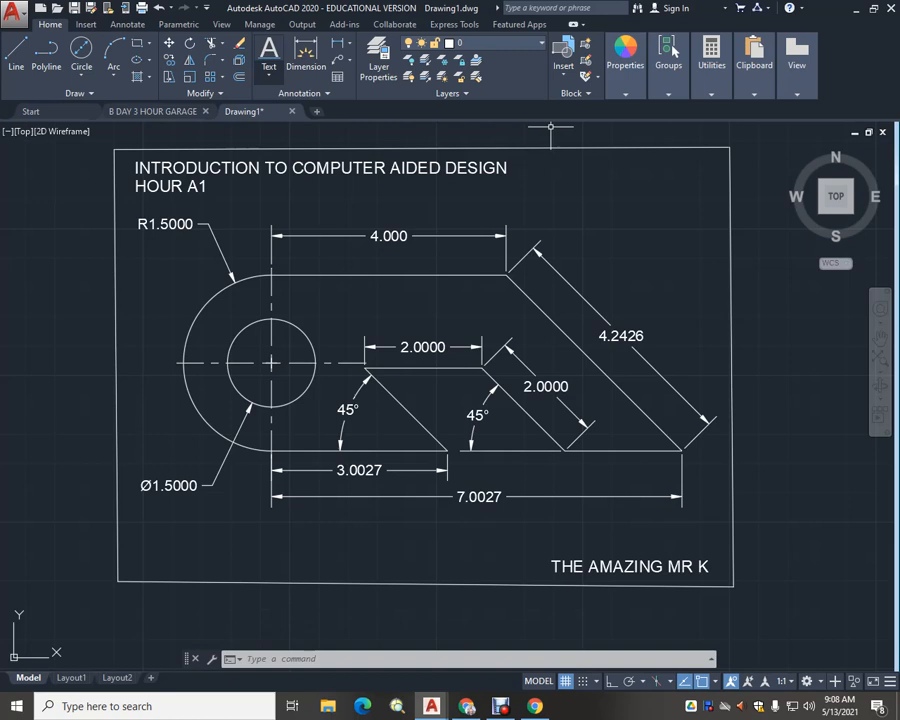
click(268, 50)
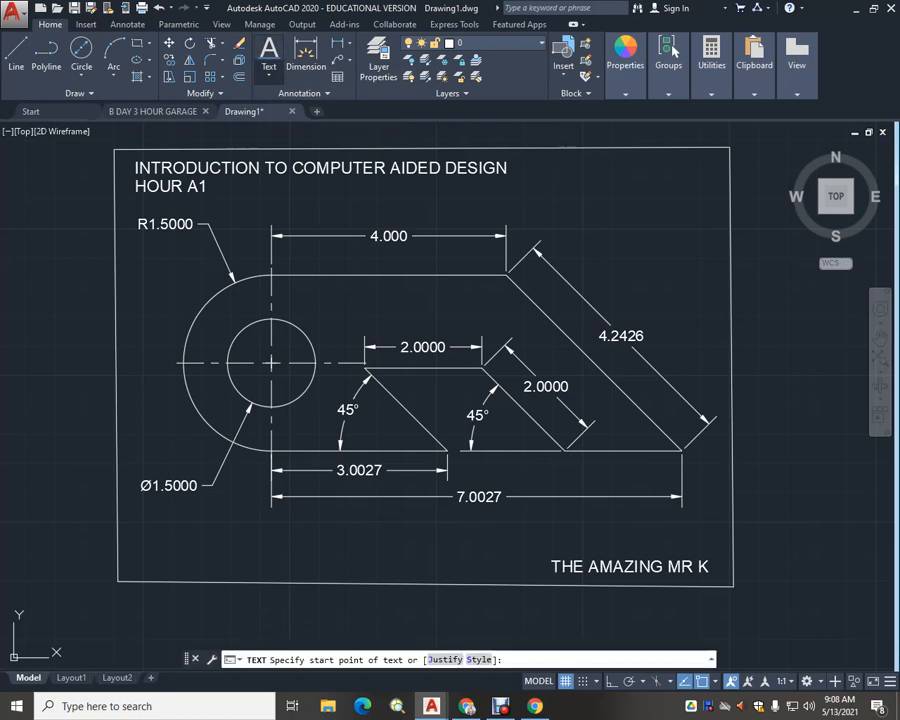
click(268, 72)
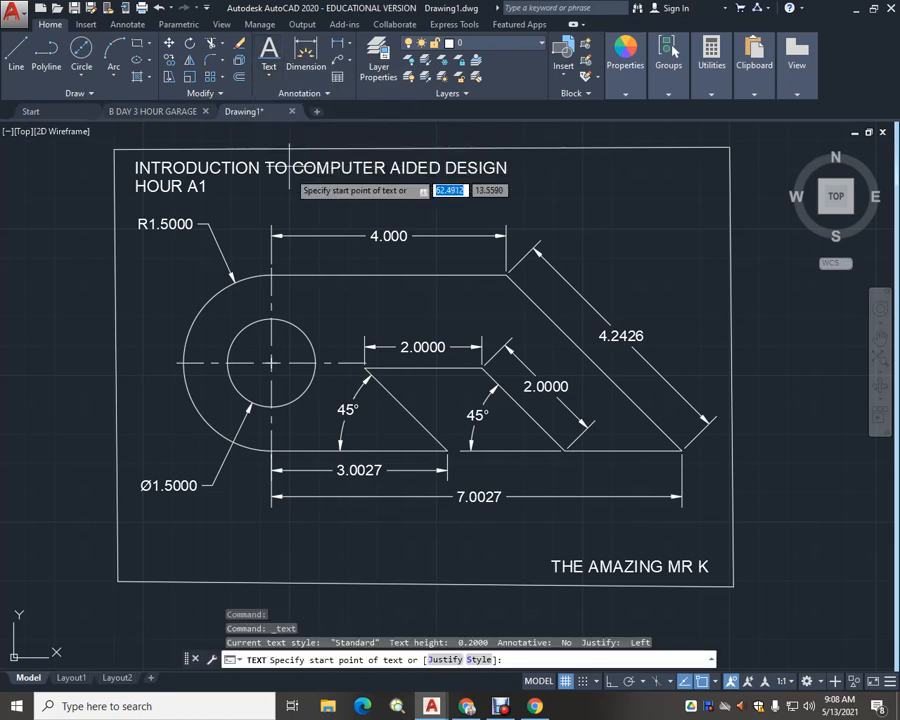
click(397, 537)
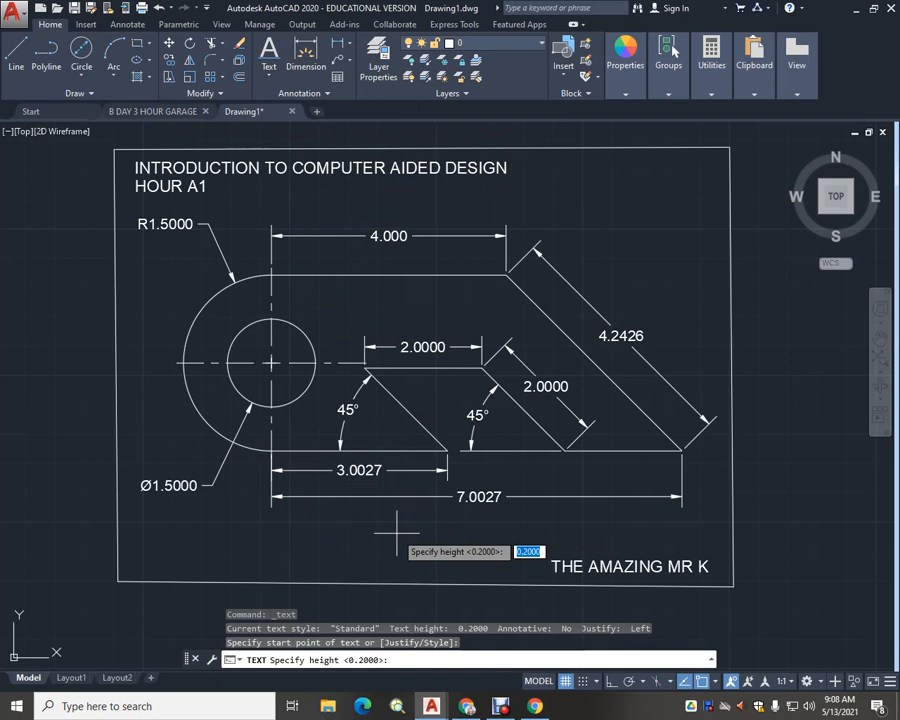
key(Return)
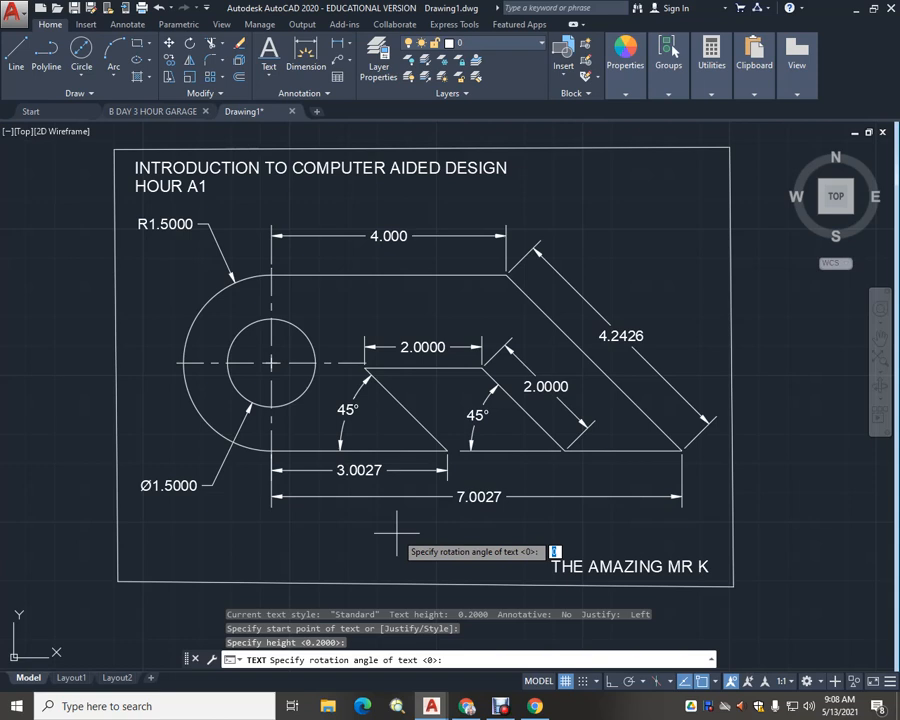
key(Return)
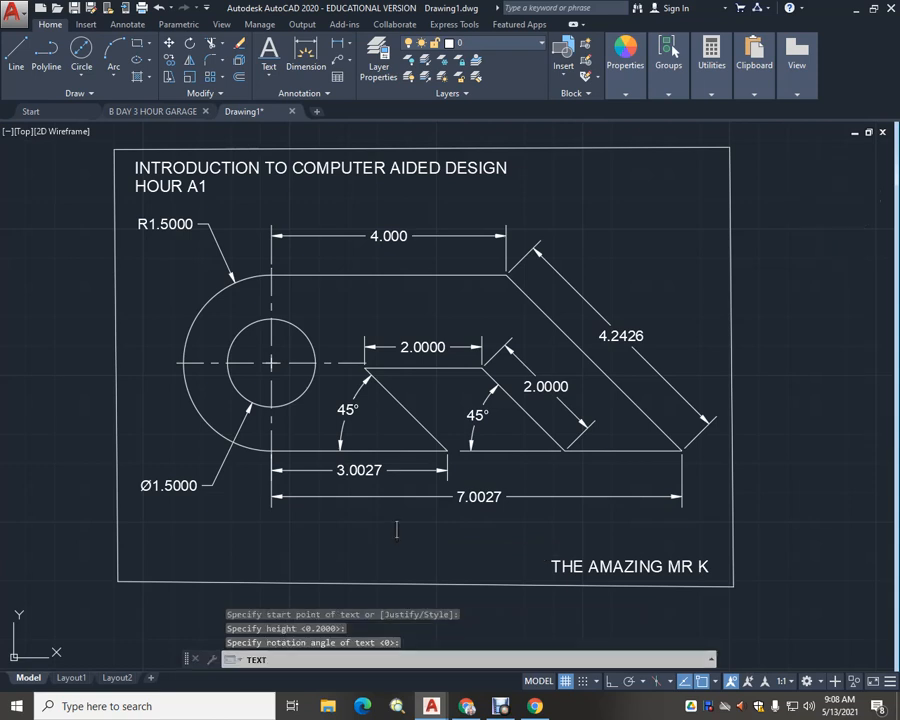
text(DROP)
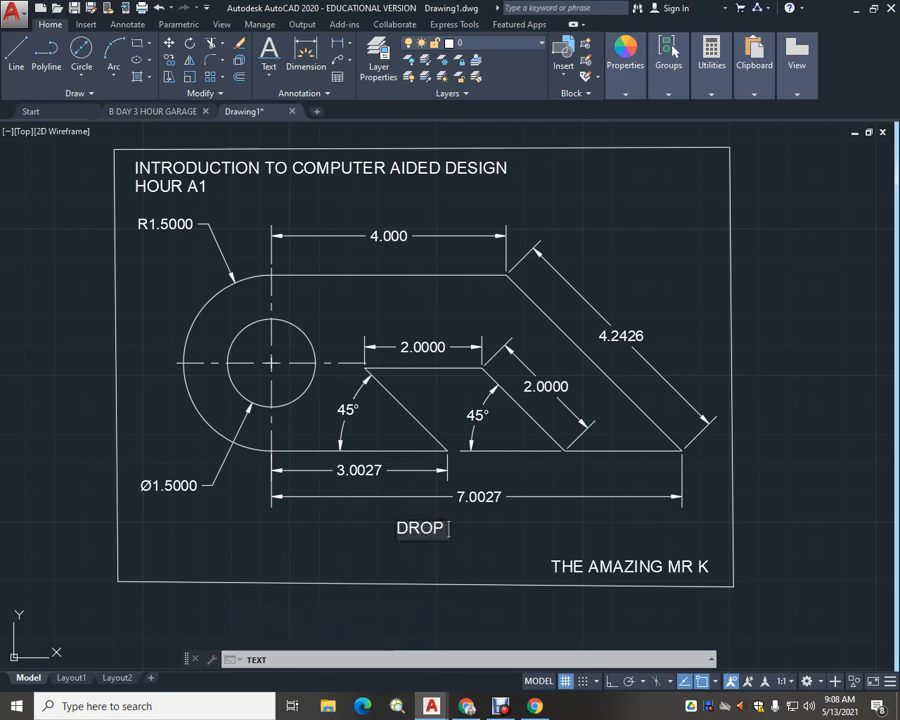
text( CATCH)
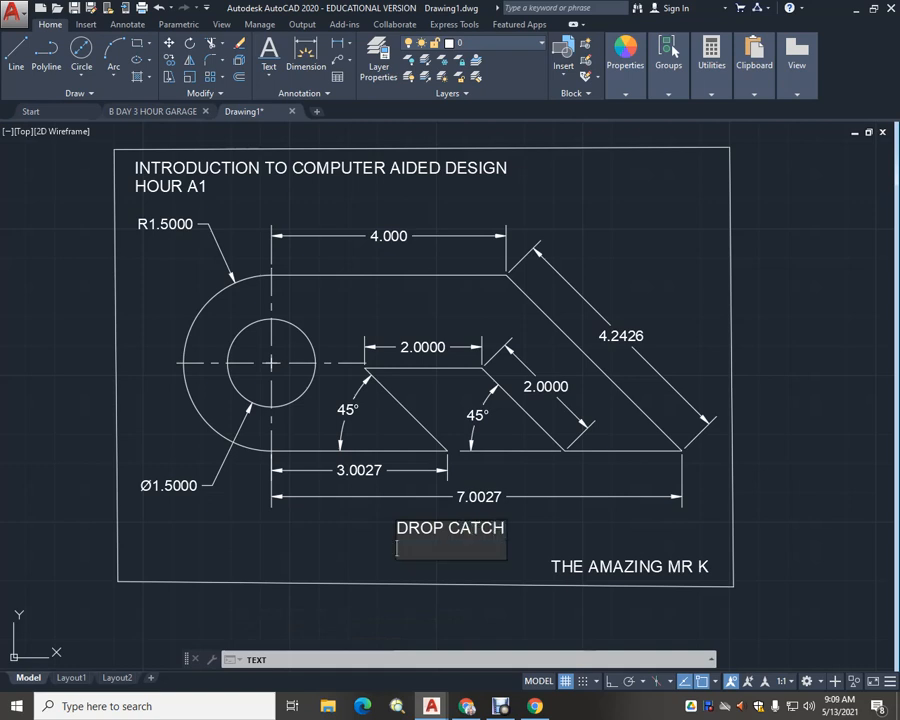
key(Return)
key(Return)
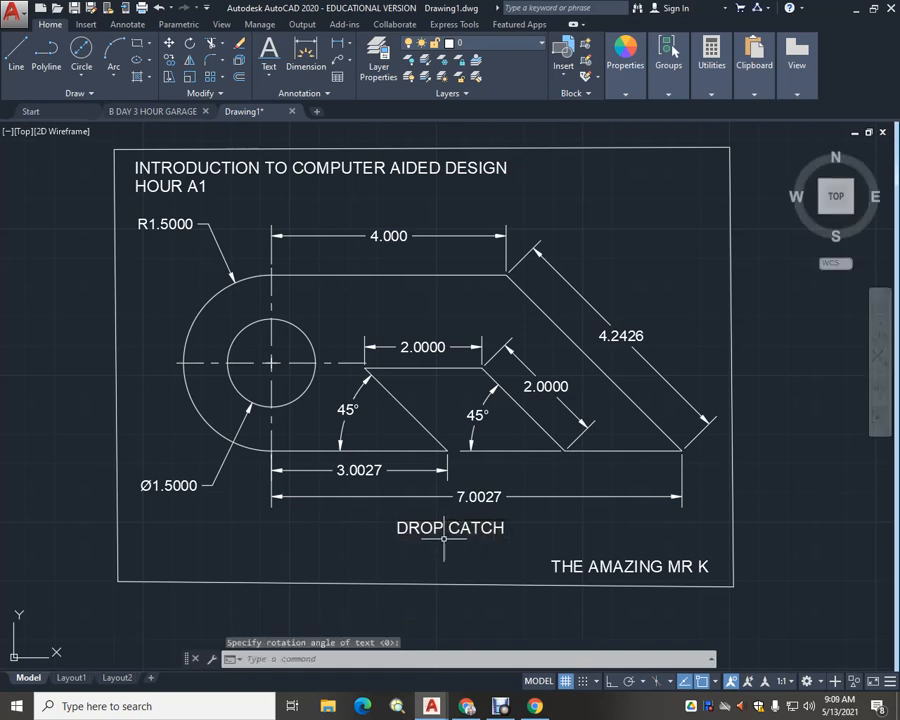
Set up a plot on the 097-043-HP8150 printer with a window plot area just outside the DROP CATCH sheet's border
middle_drag(460, 562, 456, 572)
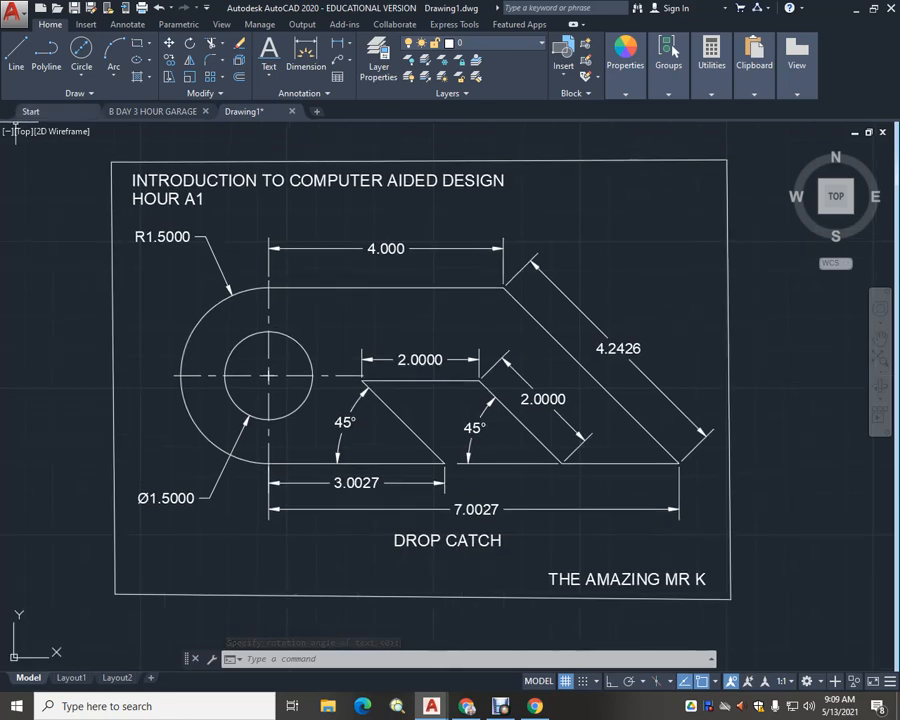
click(13, 12)
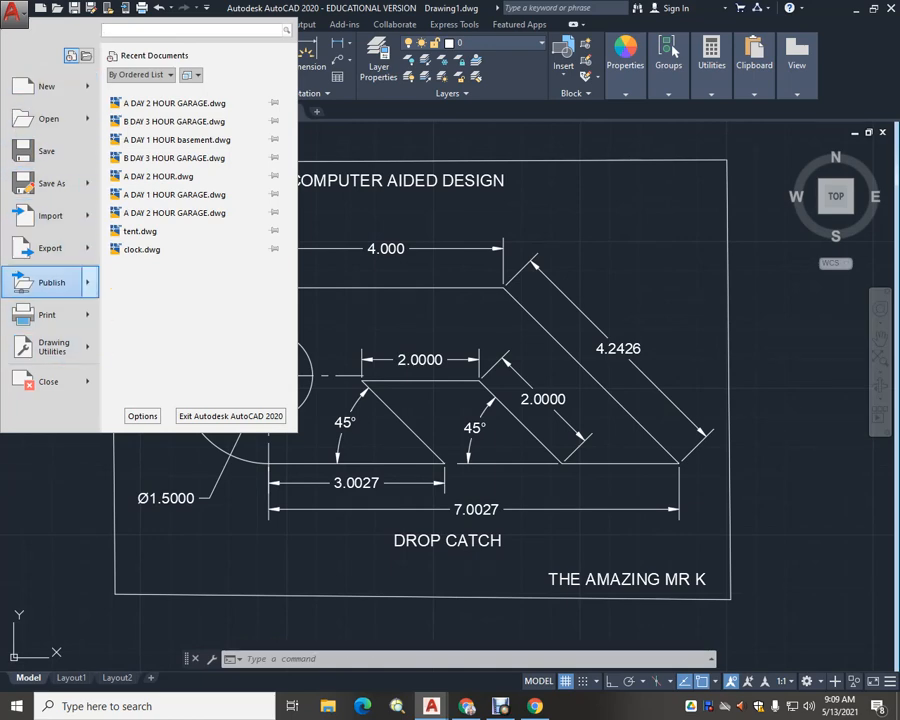
click(48, 314)
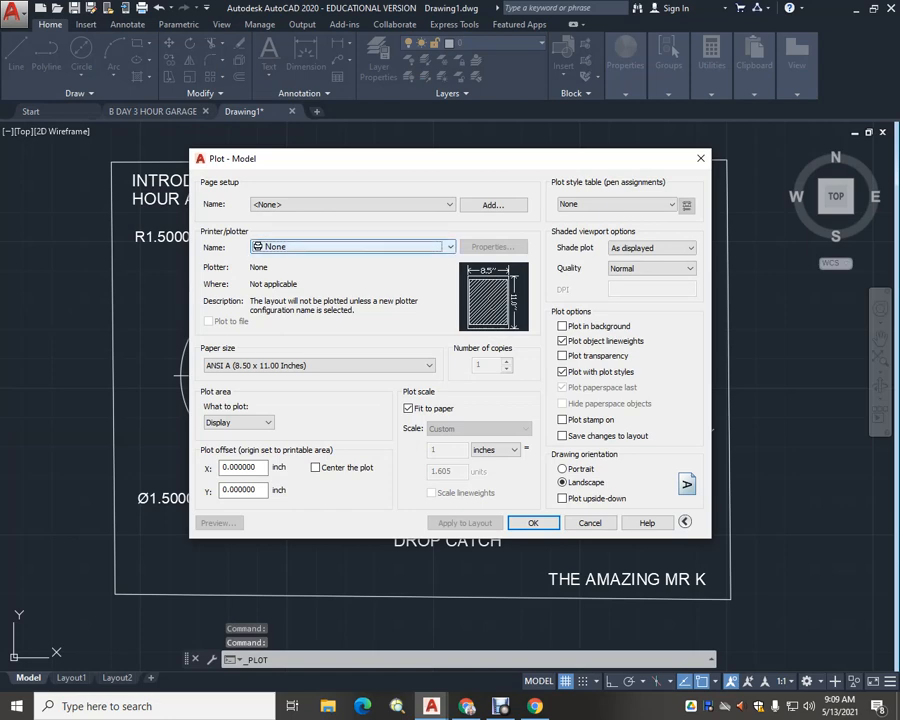
click(350, 246)
click(293, 323)
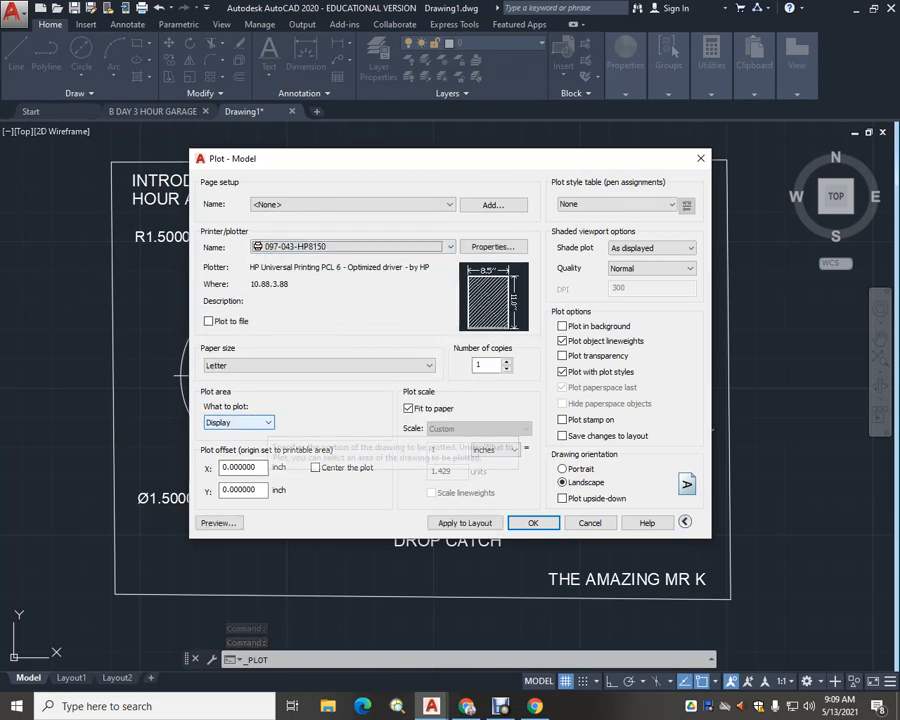
click(238, 422)
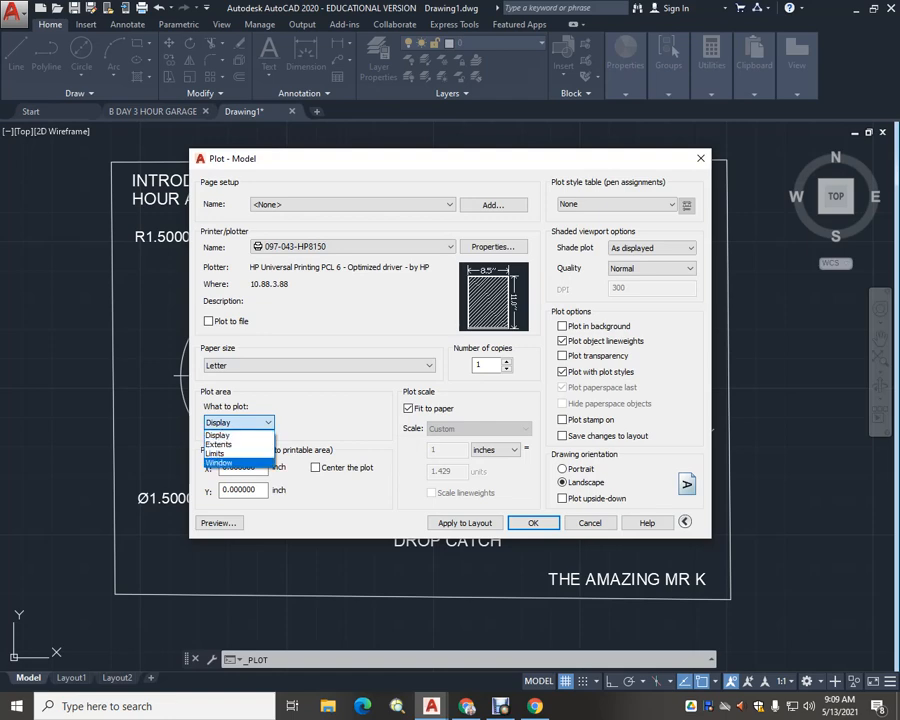
click(219, 462)
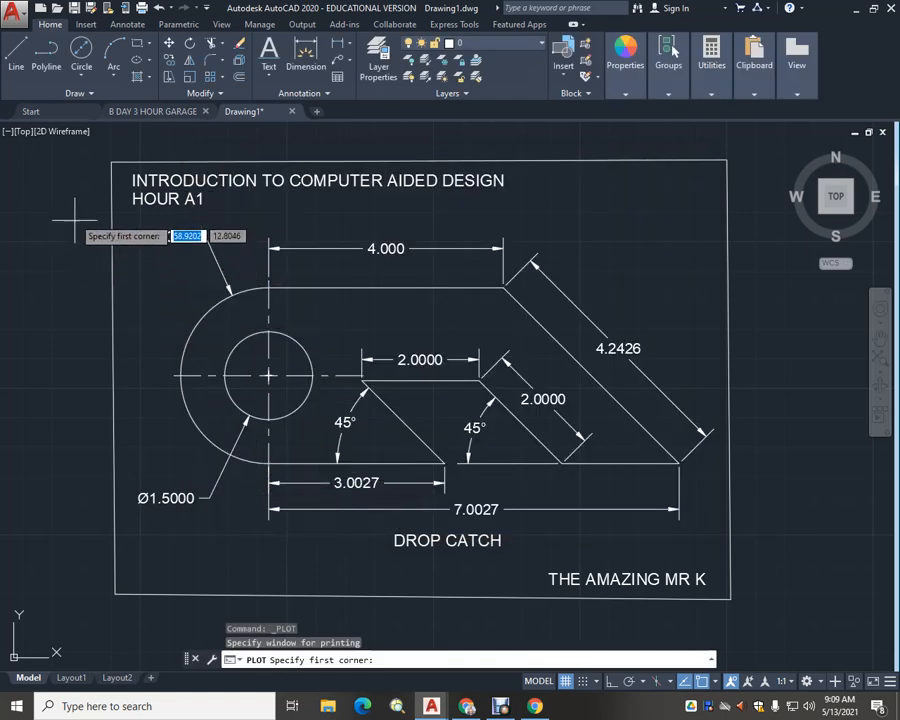
click(95, 148)
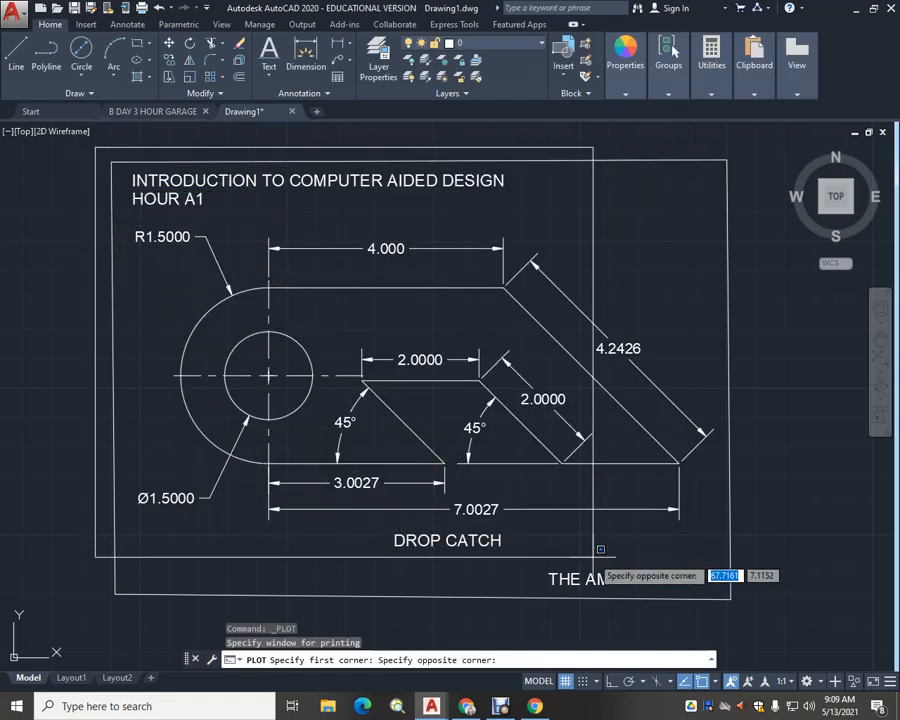
click(767, 615)
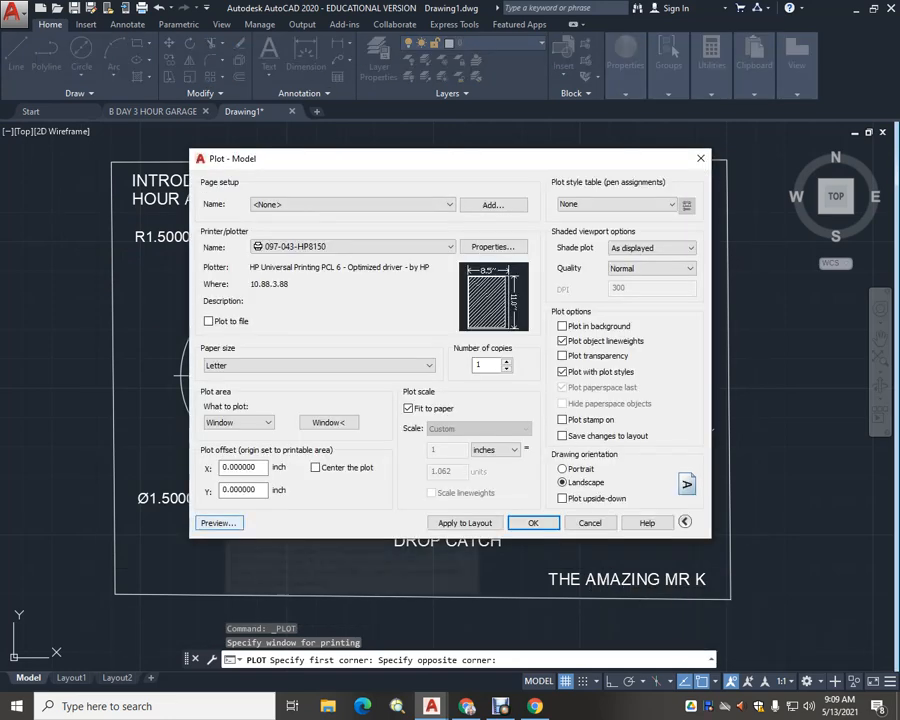
Preview the plotted DROP CATCH sheet, then leave the plot setup without printing
click(218, 522)
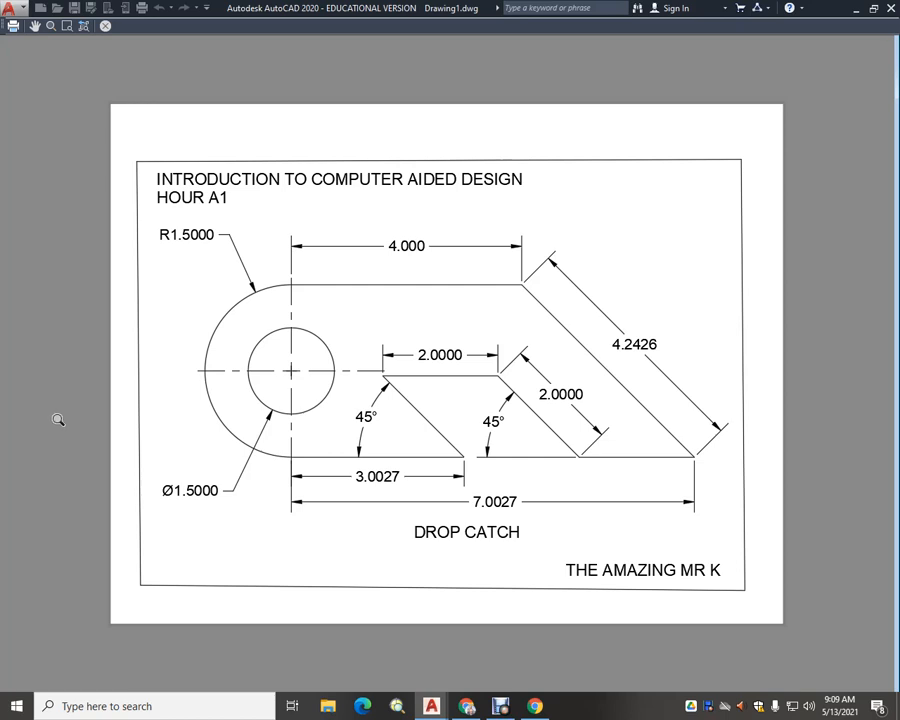
key(Escape)
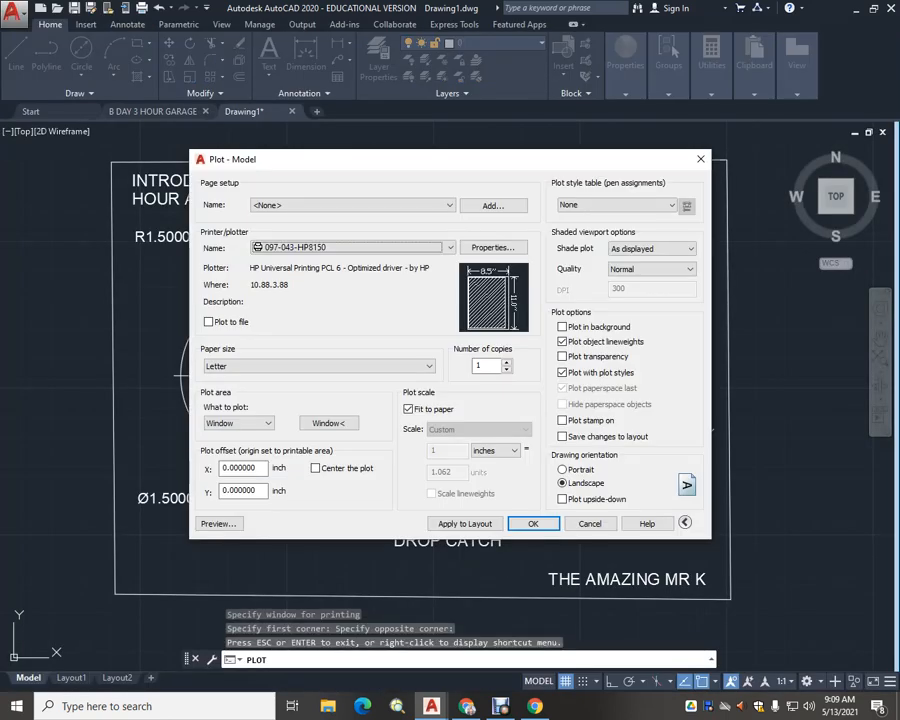
click(590, 523)
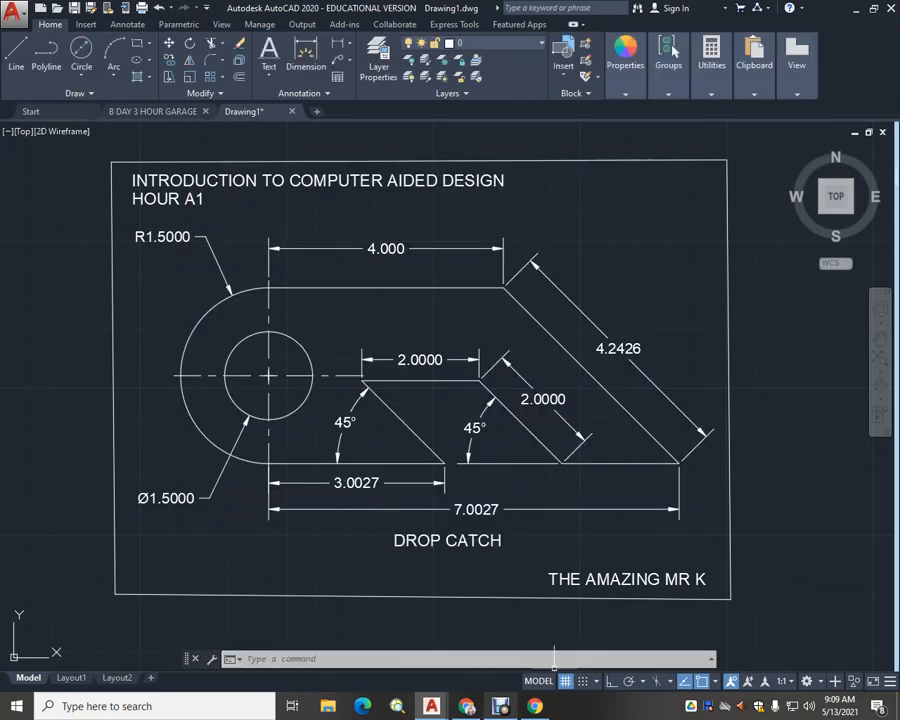
right_click(500, 706)
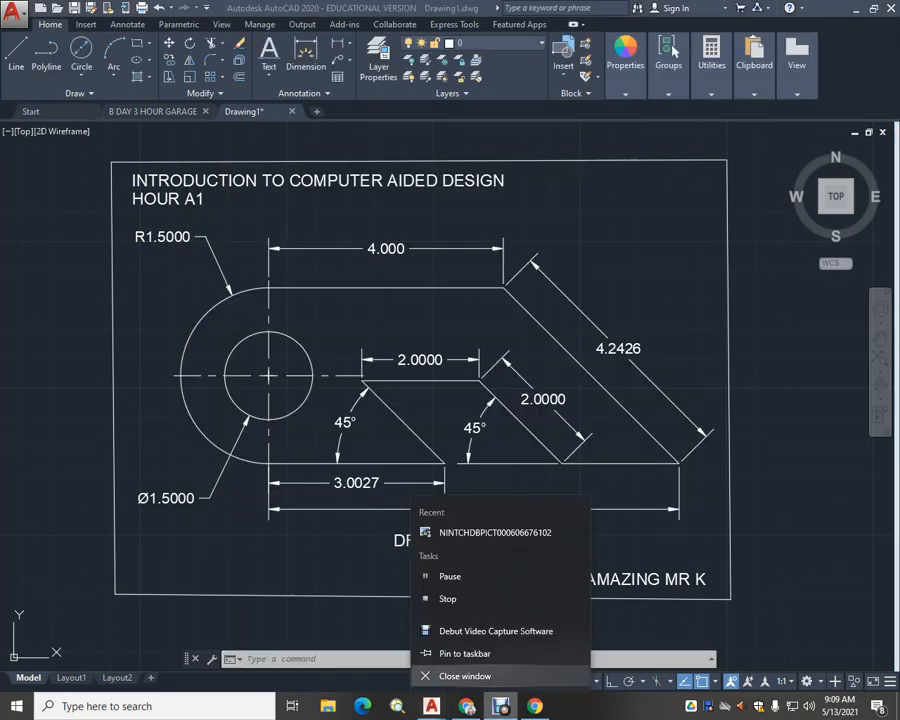
click(450, 576)
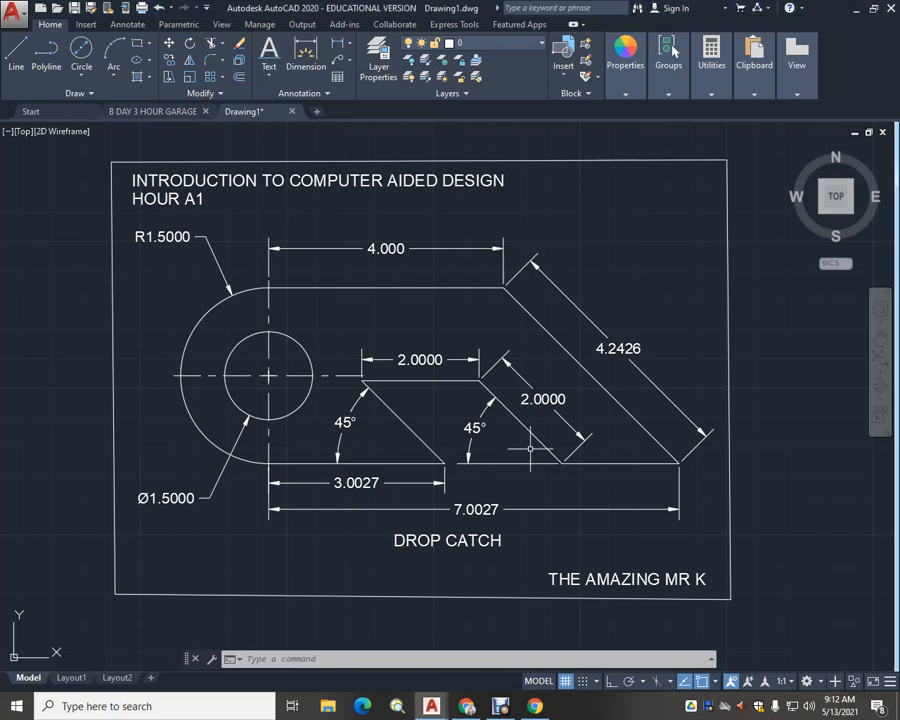
Start single-line text with the heading COMMANDS, height 0.2000 and rotation 0, in the empty space right of the DROP CATCH border
key(Escape)
key(Escape)
middle_drag(801, 436, 484, 454)
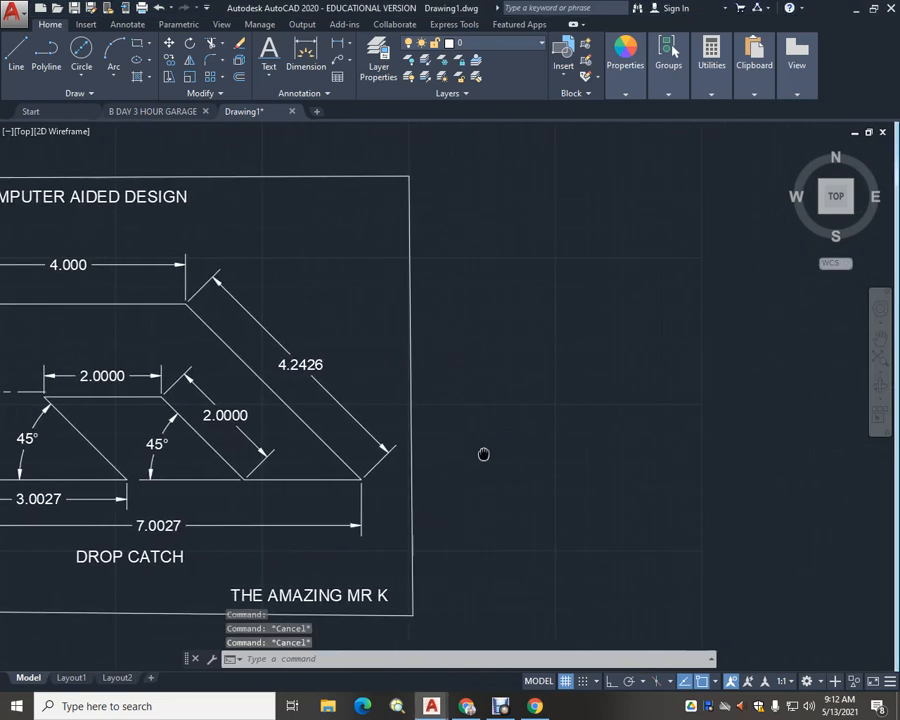
click(269, 75)
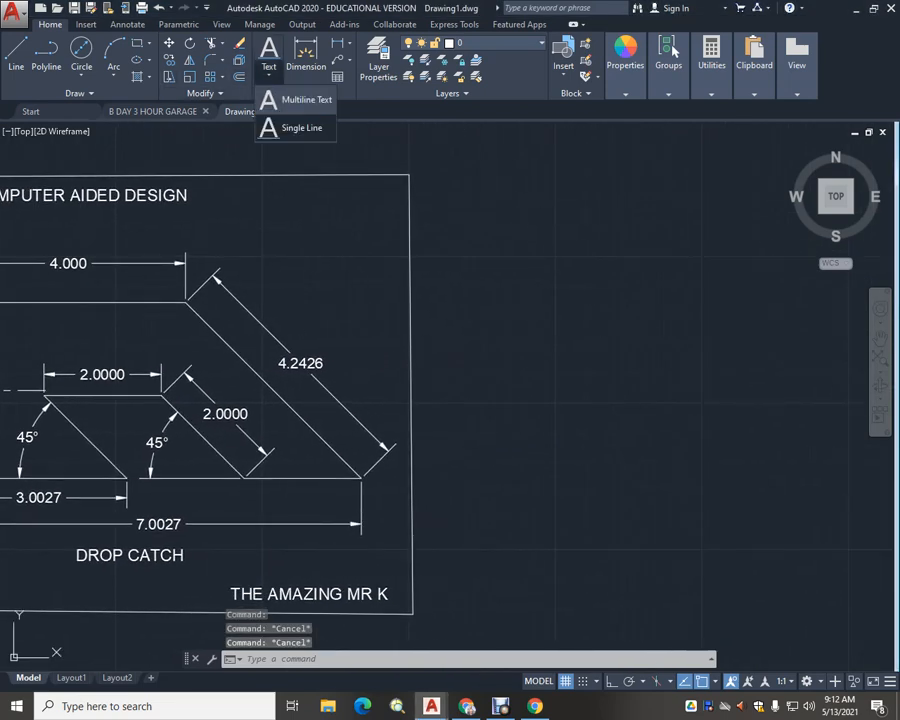
click(301, 127)
click(556, 267)
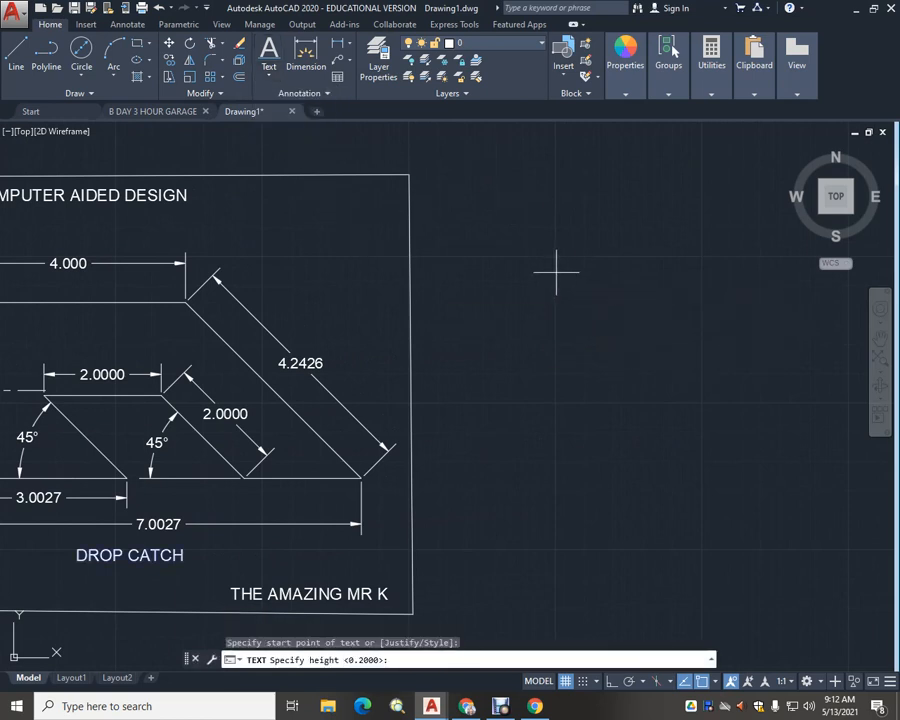
key(Return)
key(Return)
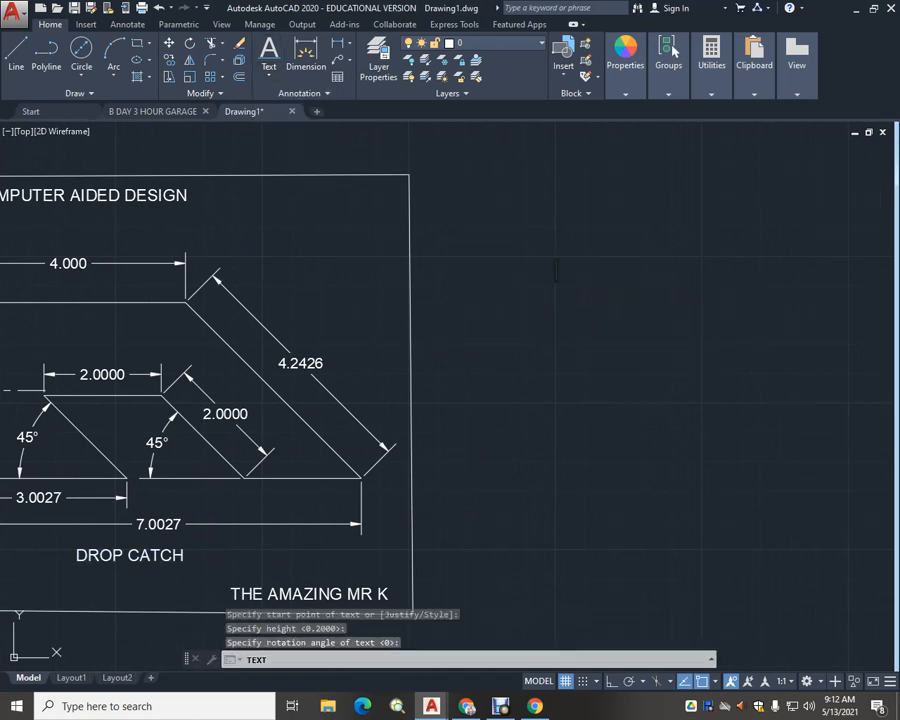
text(COMMANDS)
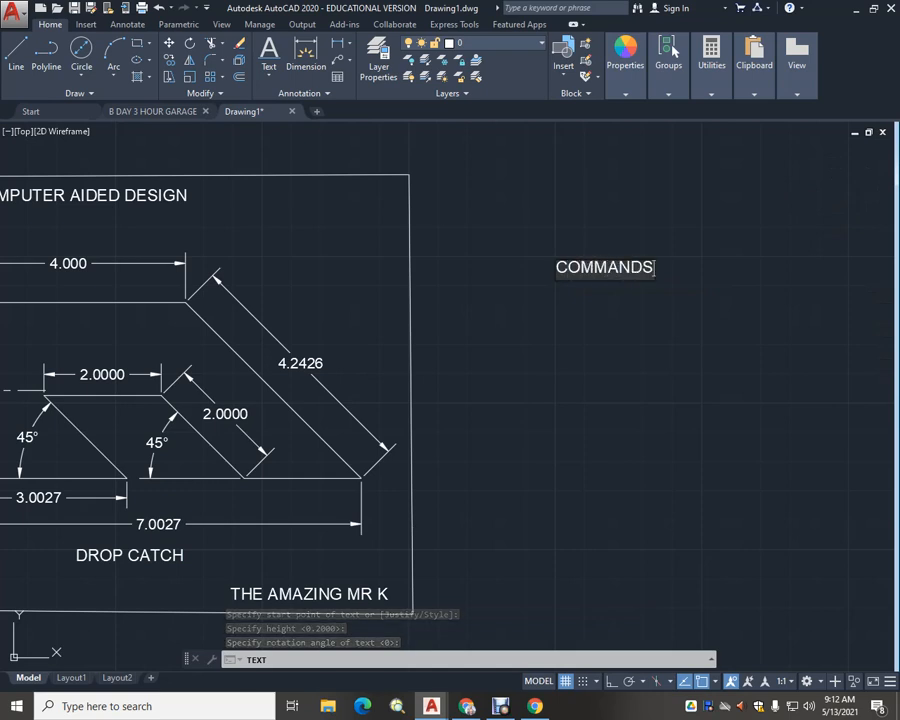
key(Return)
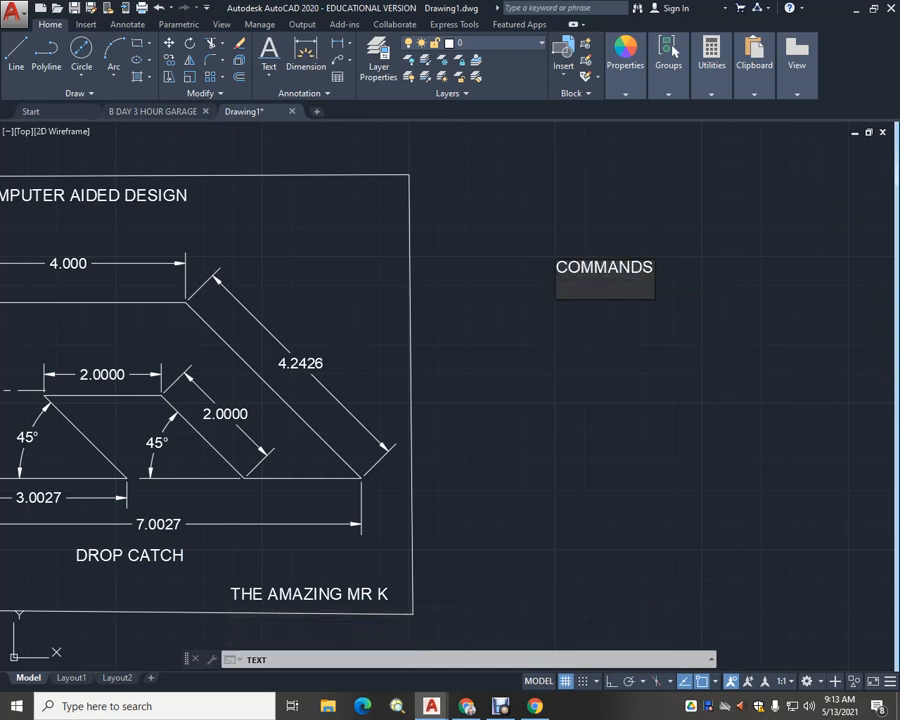
Add the lines LINE and CIRCLE under the COMMANDS heading of the text note, correcting the misspelled CIRLCE
text(LINE)
key(Return)
text(CIRLCE)
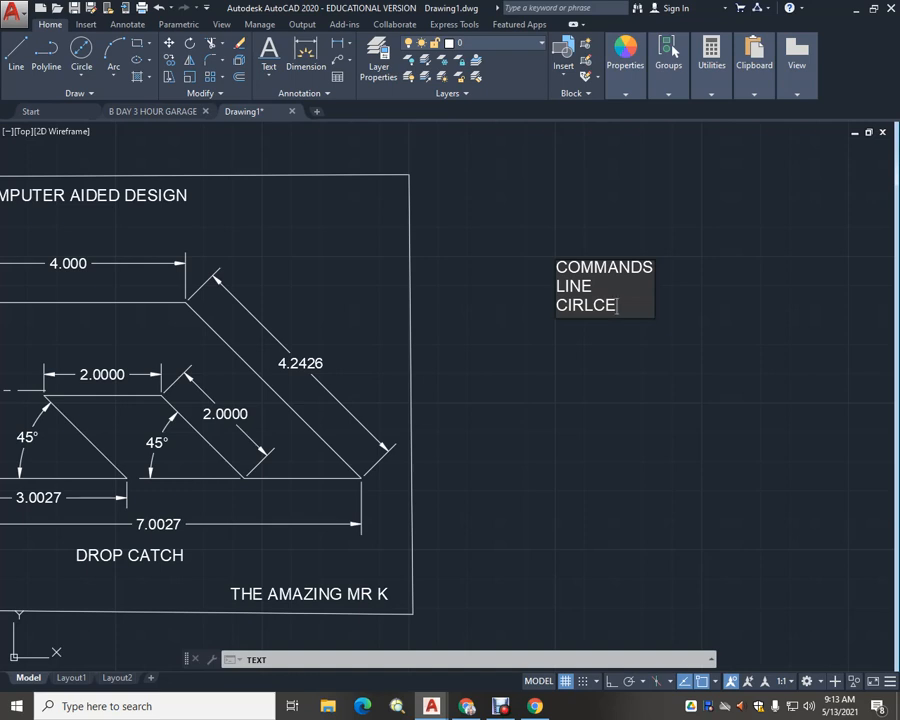
key(Return)
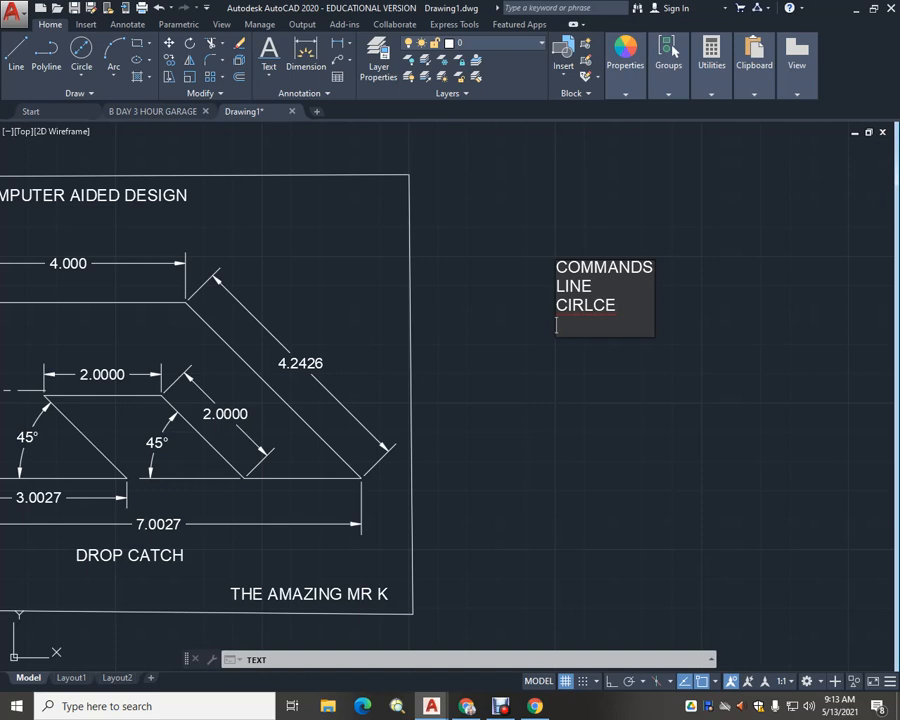
right_click(586, 305)
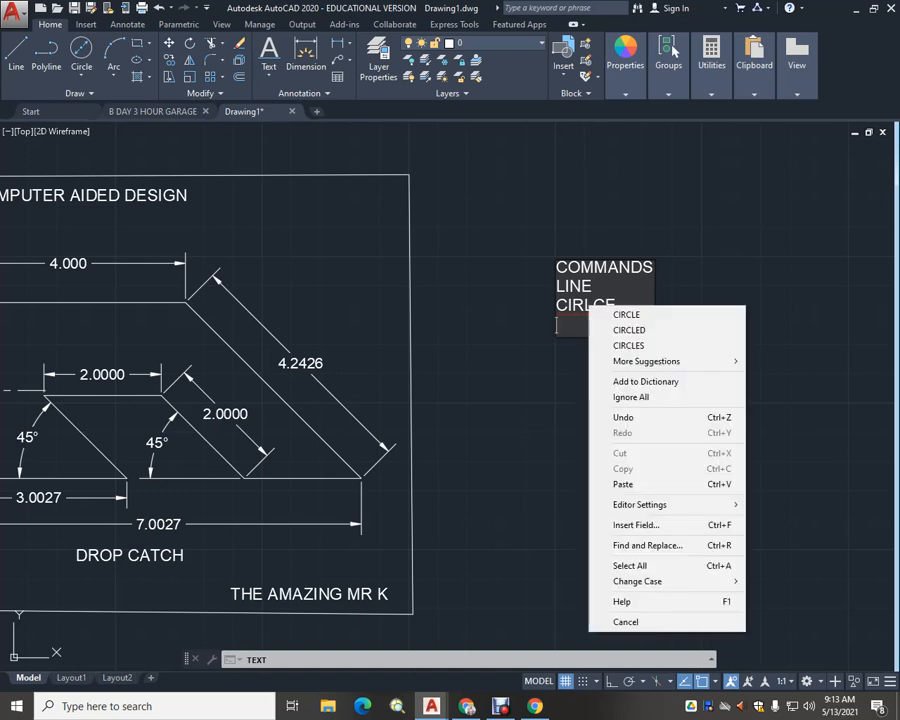
click(603, 313)
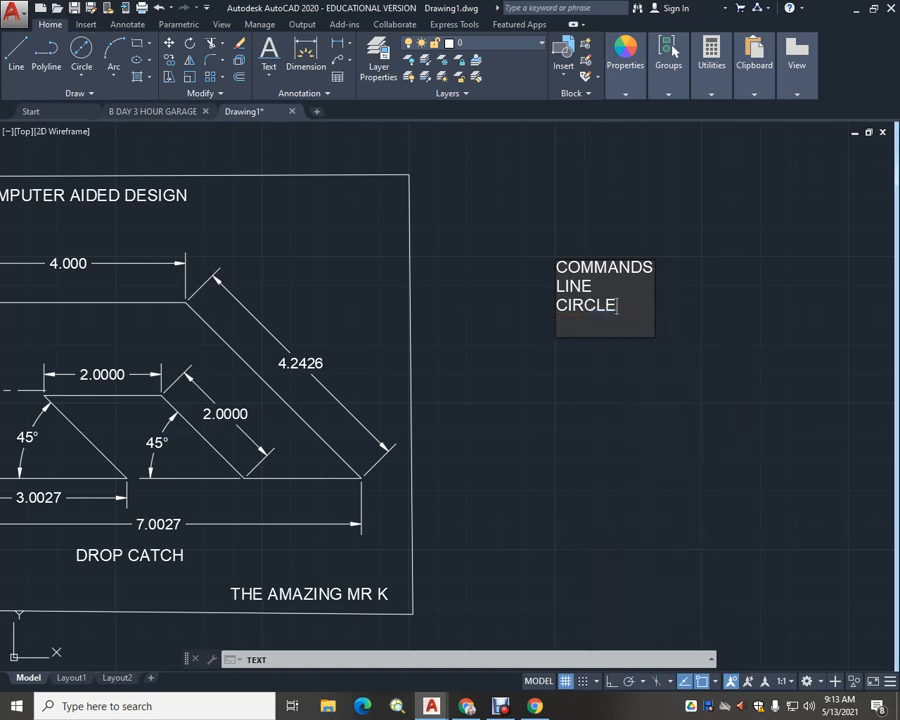
Add the lines dim, radius, OFFSET and DIMENSIONS to the commands note
key(Return)
text(dim)
key(Return)
text(rad)
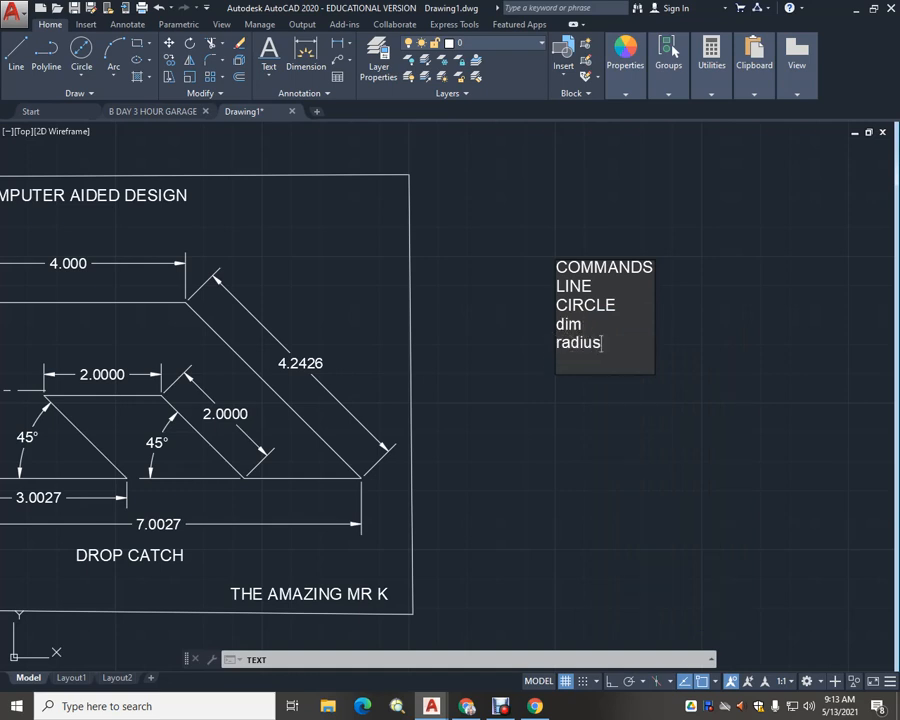
text(ius)
key(Return)
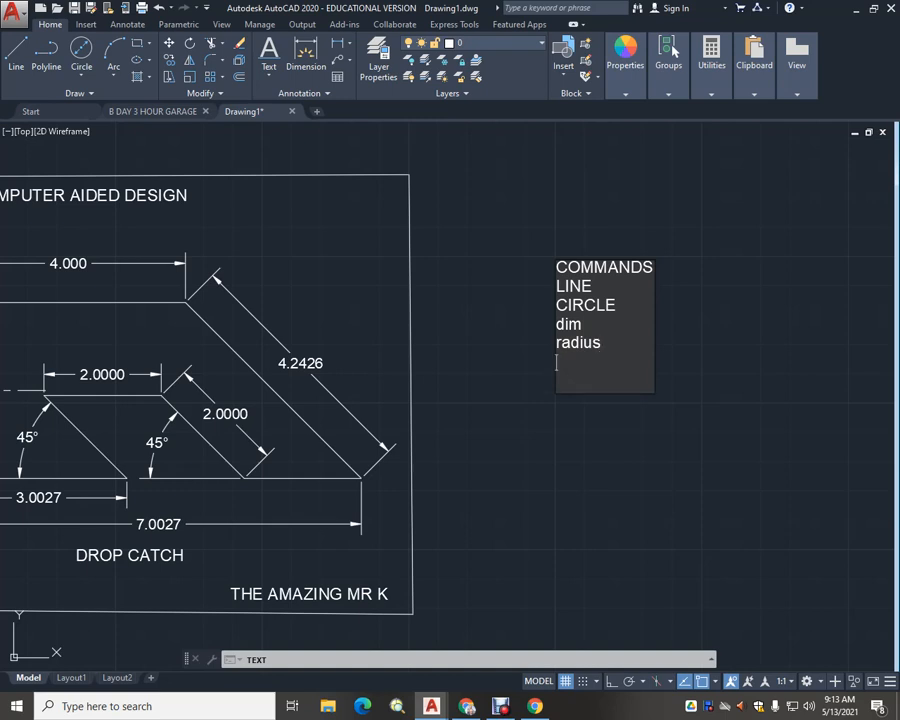
text(OFFSET)
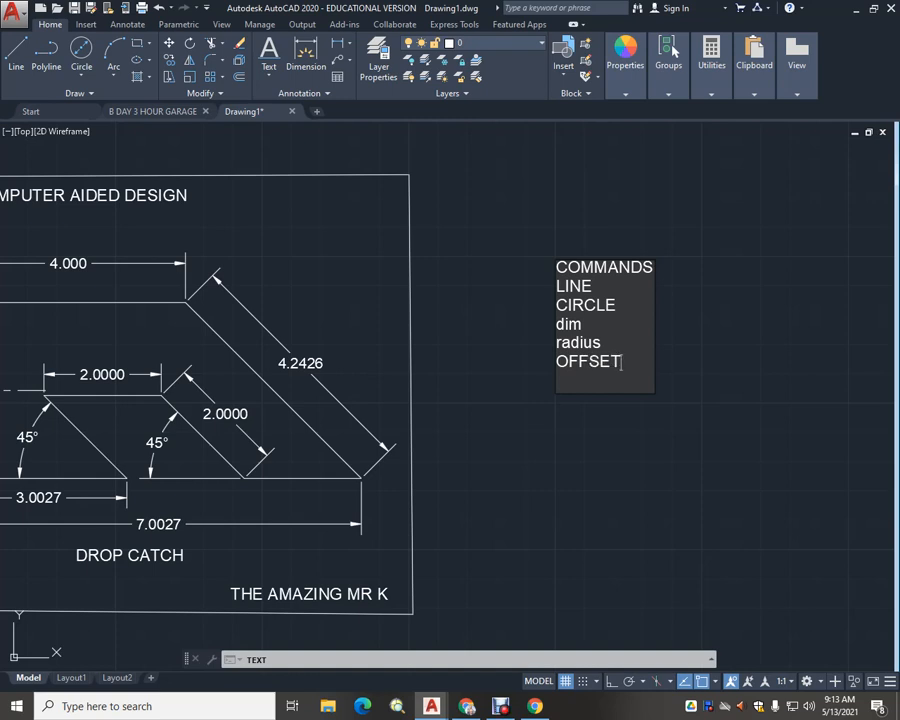
key(Return)
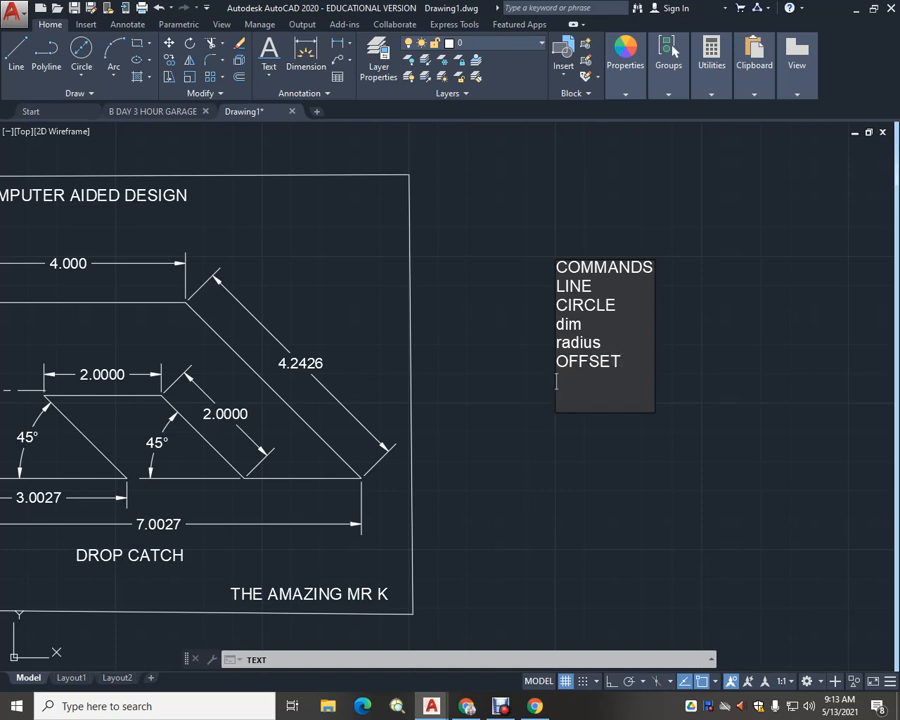
text(DIMENSIONS)
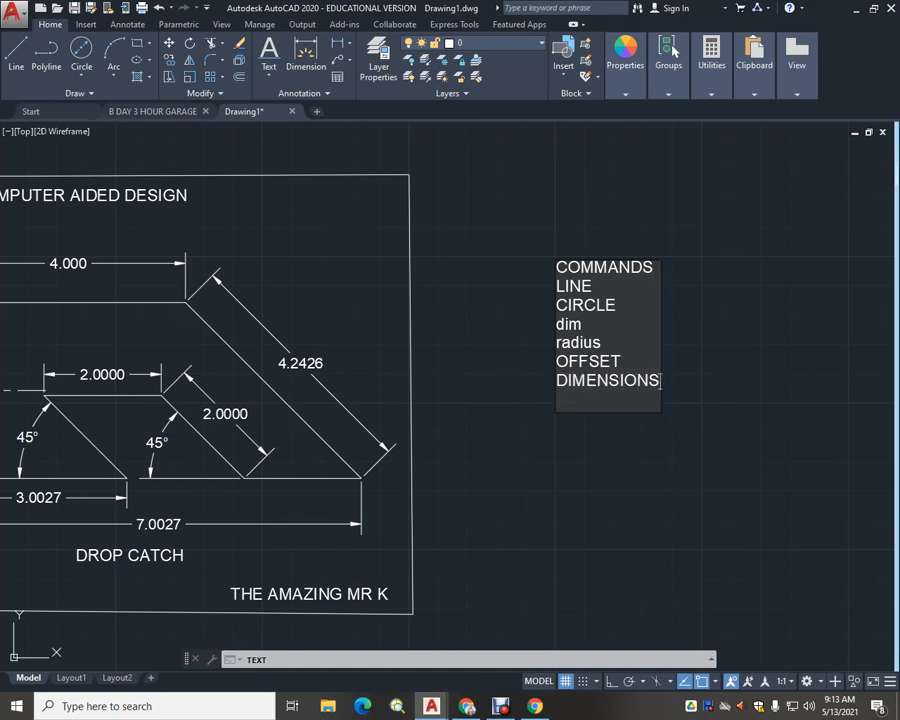
key(Return)
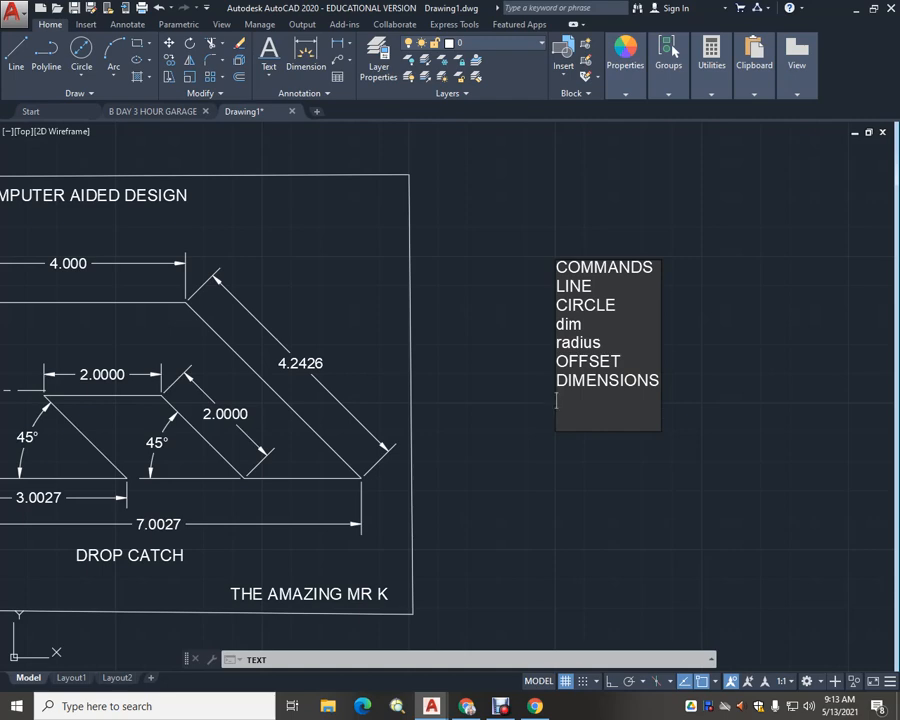
Add the lines TRIM and TEXT to the commands note beside the drop catch sheet
middle_drag(621, 318, 843, 315)
middle_drag(599, 357, 615, 360)
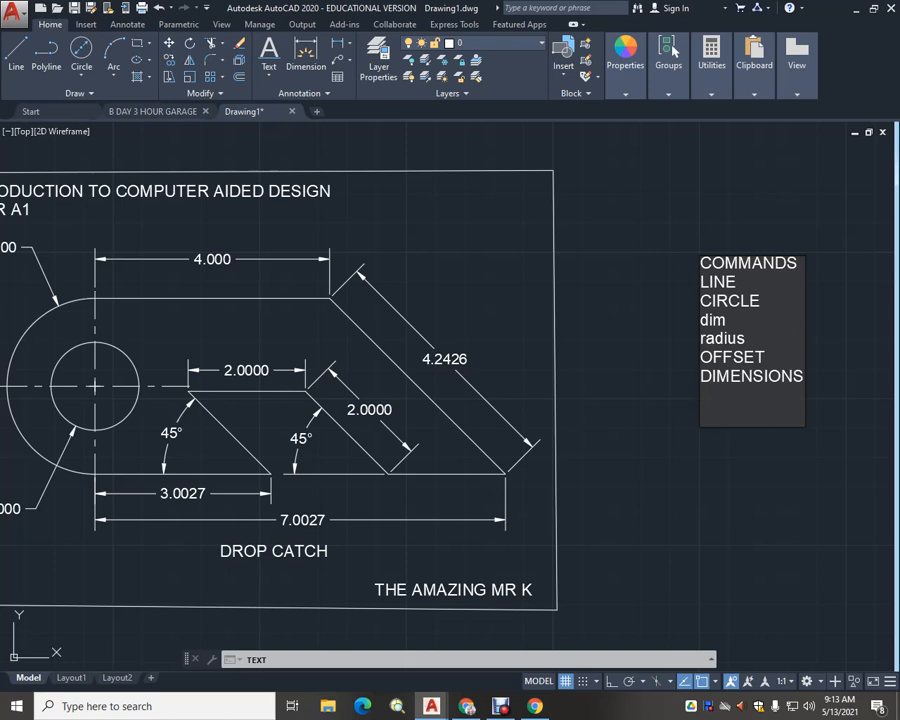
text(TRIM)
key(Return)
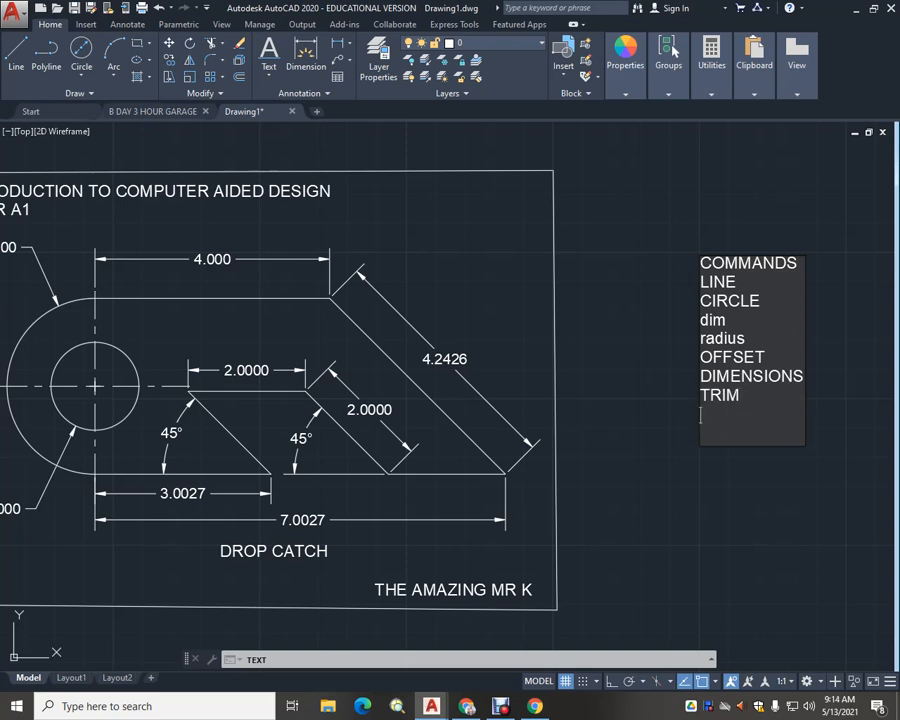
text(TEXT)
key(Return)
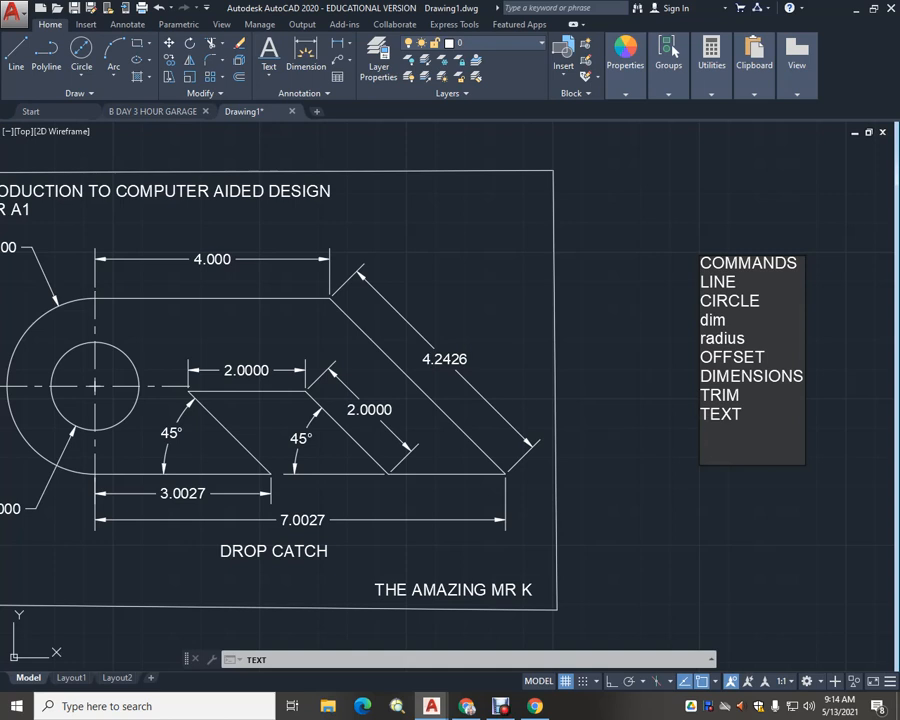
Remove the OFFSET line from the commands note
key(BackSpace)
key(BackSpace)
key(BackSpace)
key(BackSpace)
key(BackSpace)
key(BackSpace)
key(BackSpace)
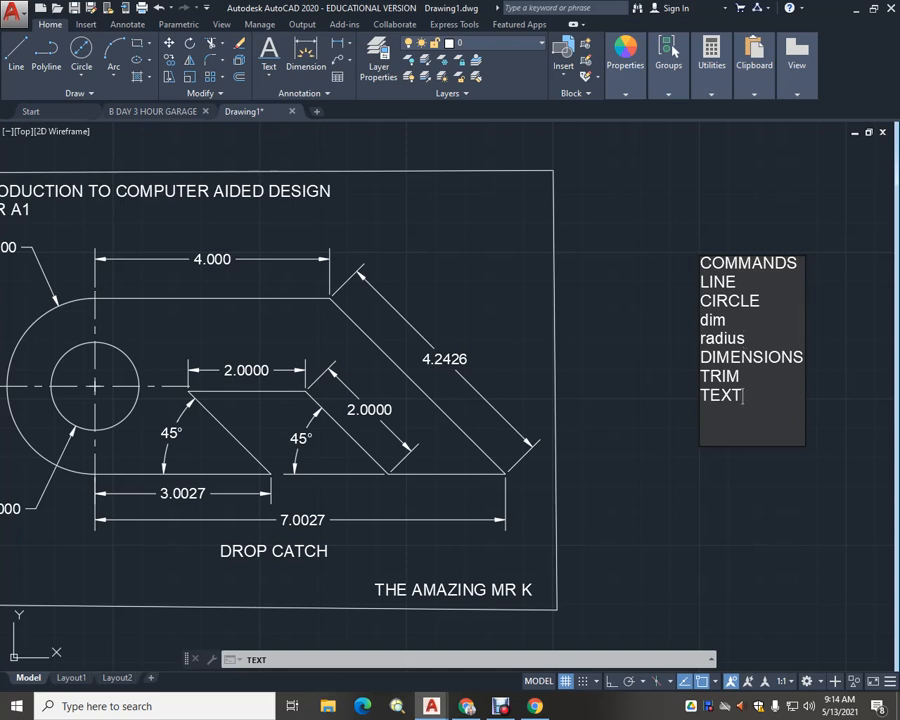
Add the line CENTER MARK below TEXT in the commands note
key(Return)
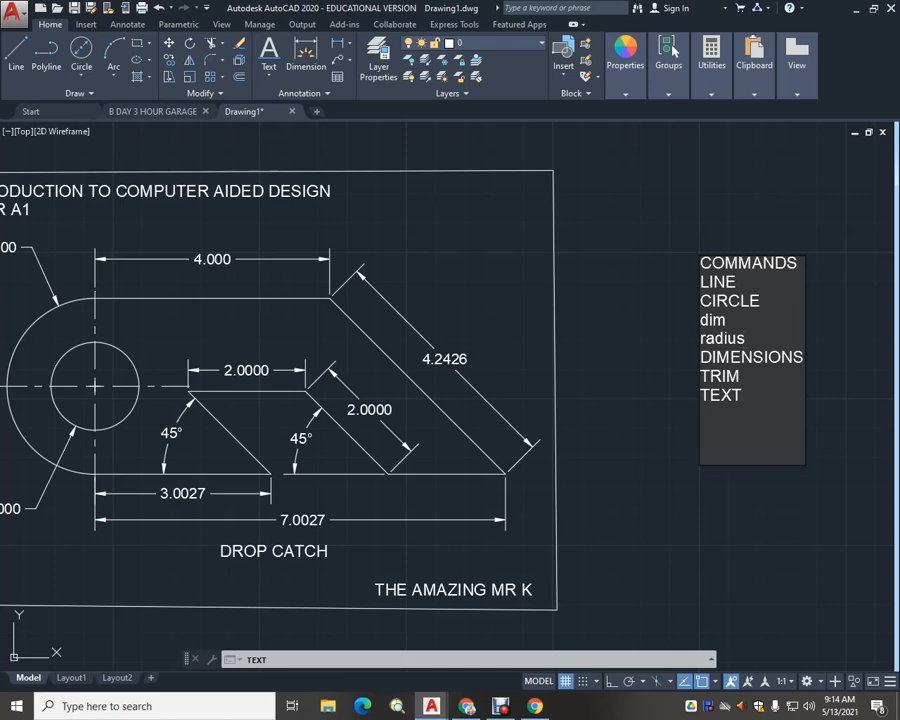
text(S)
key(BackSpace)
text(CRNTER)
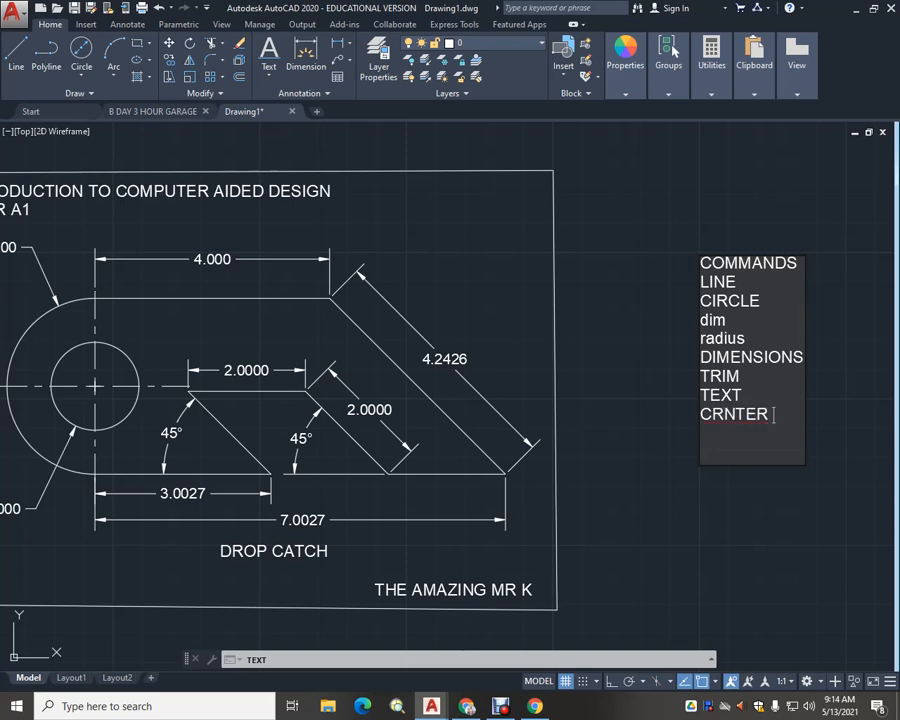
key(BackSpace)
key(BackSpace)
key(BackSpace)
key(BackSpace)
key(BackSpace)
key(BackSpace)
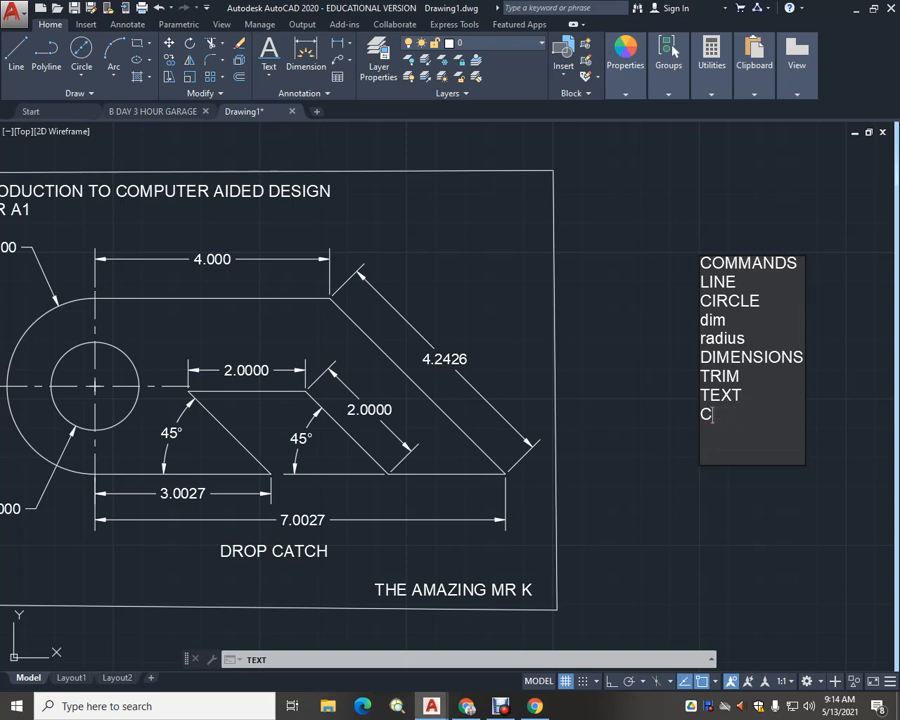
text(ENTER MARK)
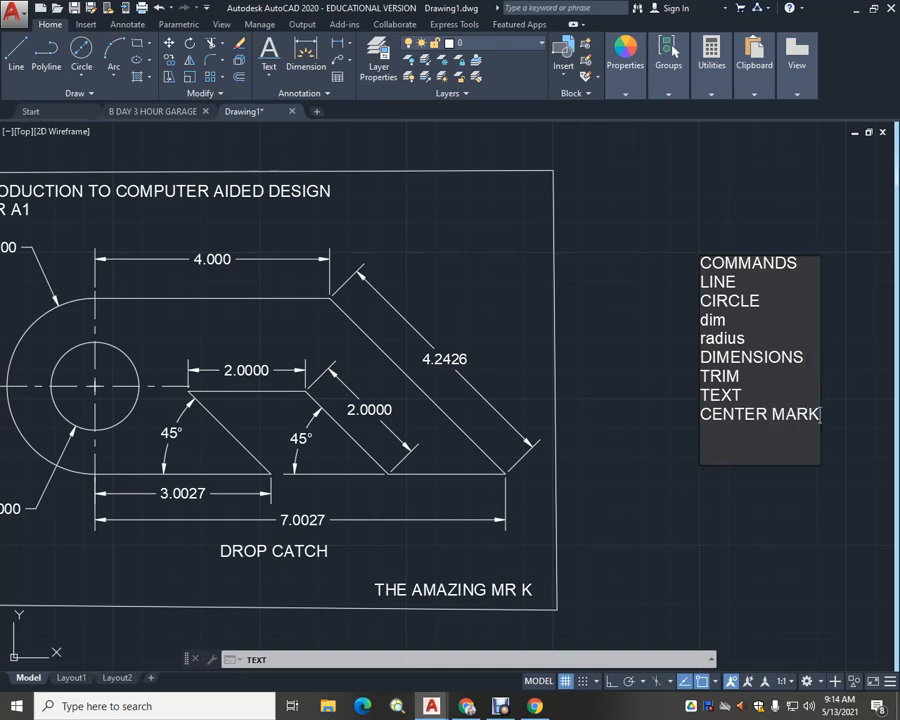
key(Return)
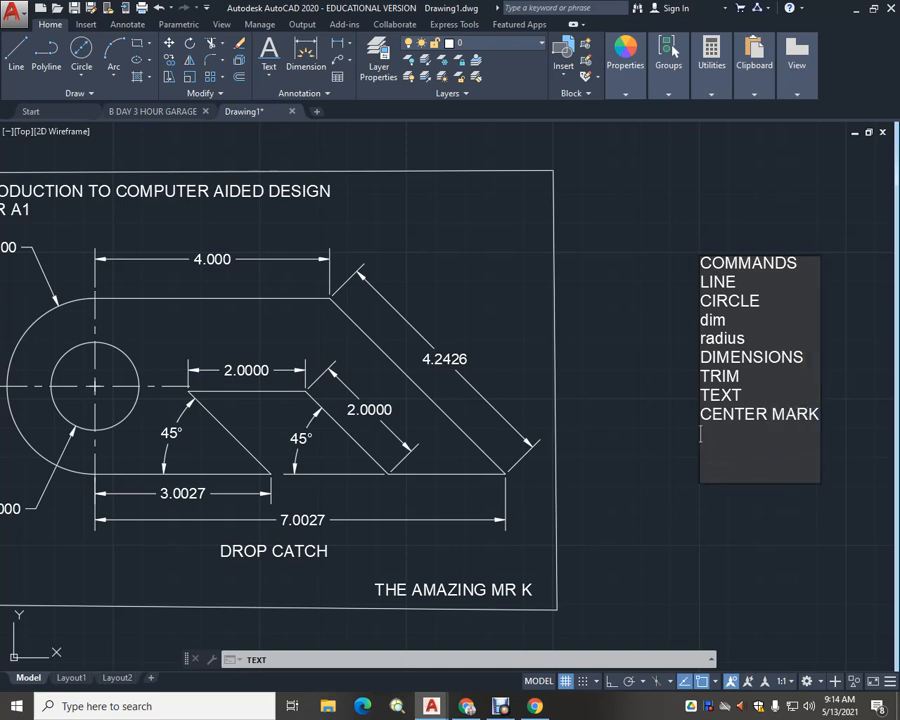
Add the lines PRINT, pick the printer and window to the commands note, and leave text editing
text(PRINT)
key(Return)
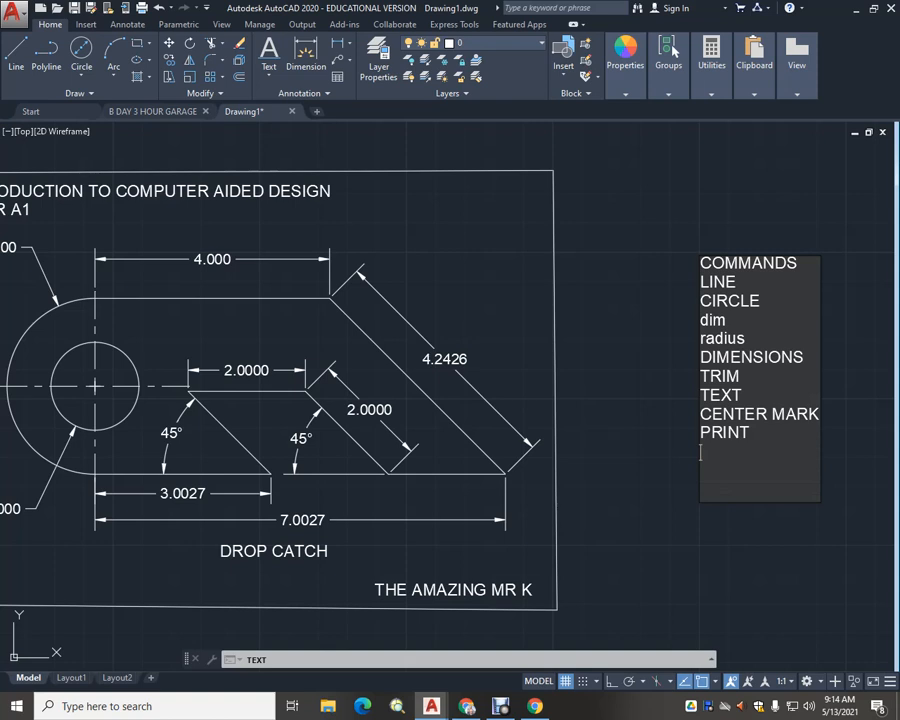
text(pick the printer)
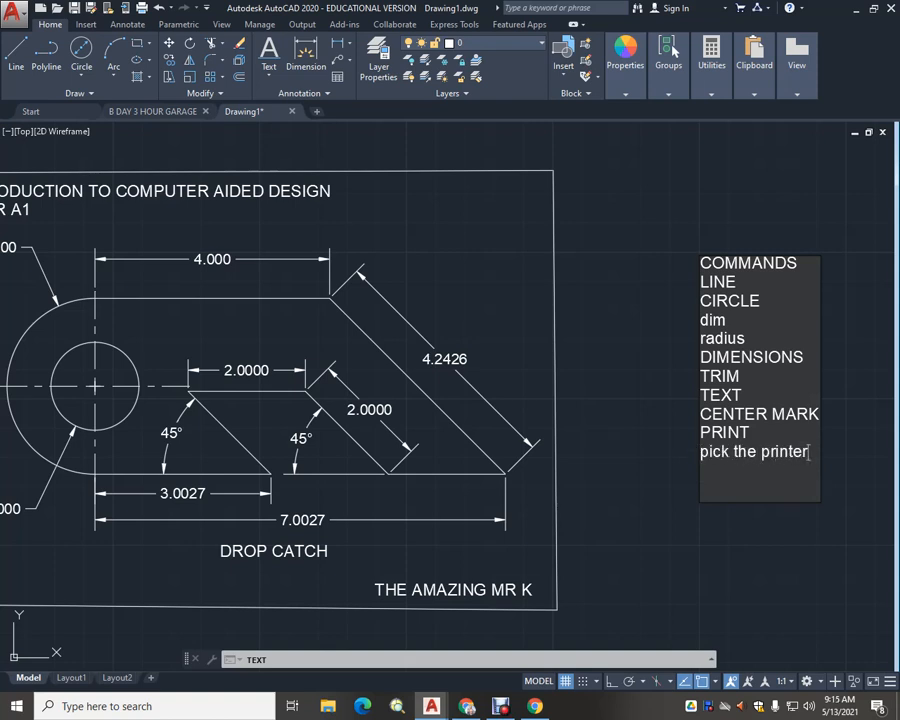
key(Return)
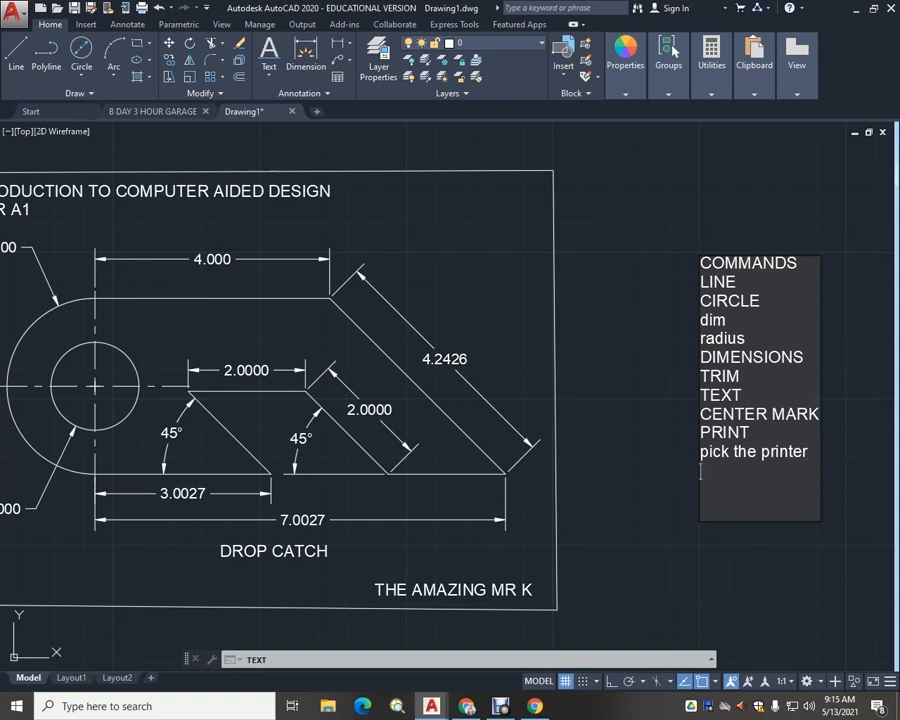
text(window)
key(Return)
key(Return)
key(Return)
key(Return)
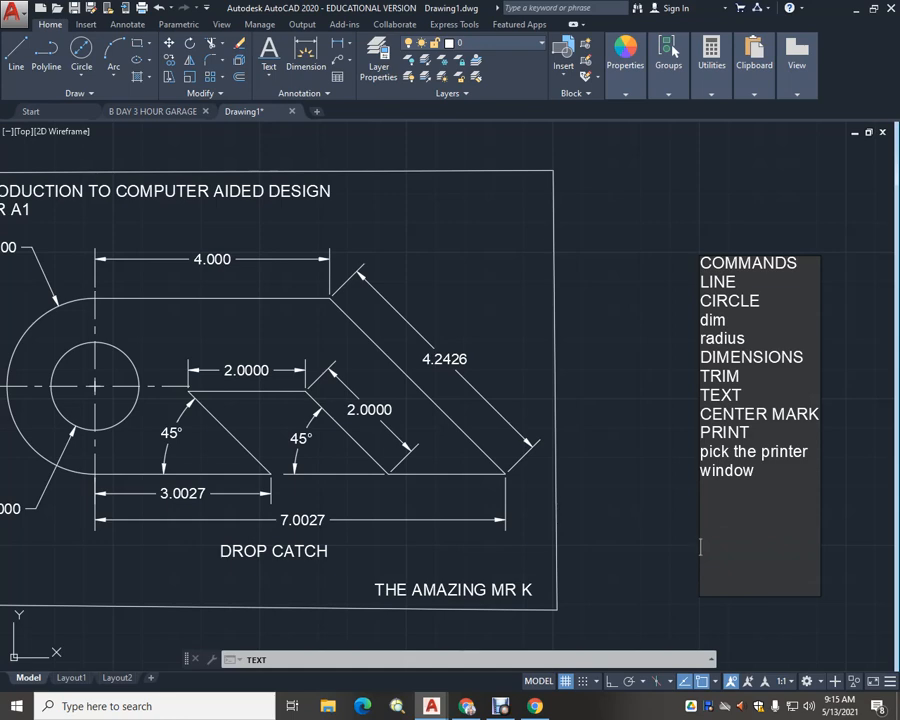
key(Escape)
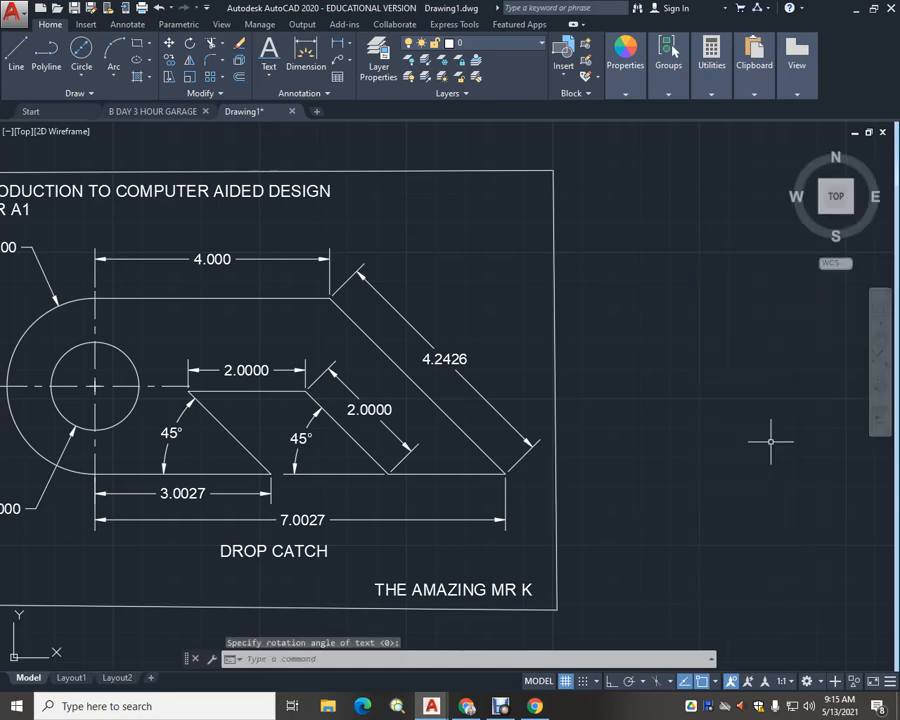
Undo the recent view changes and the text command for the commands note
scroll(707, 418, down, 4)
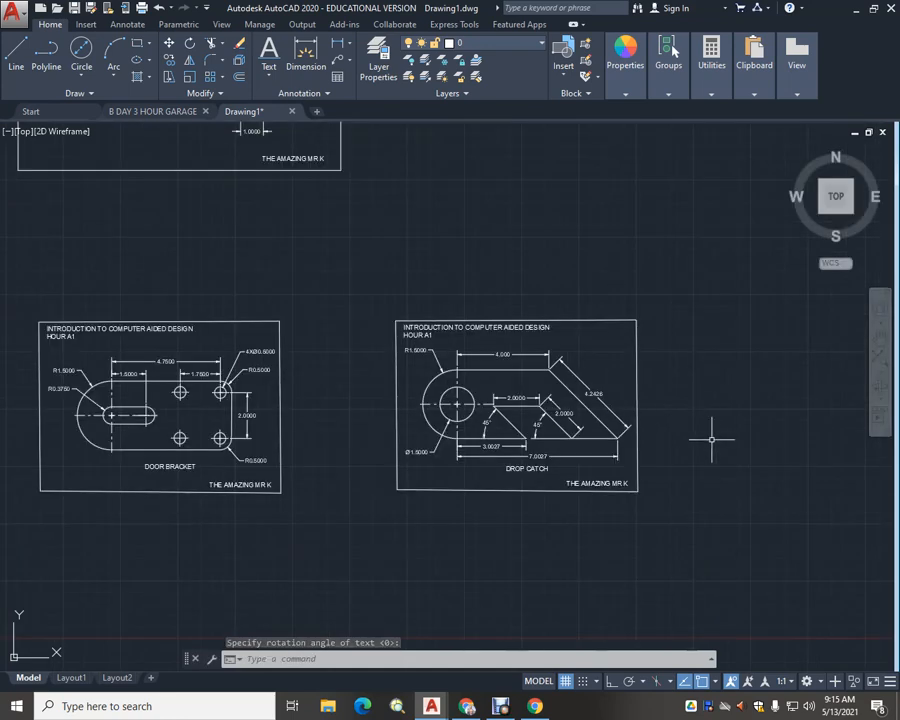
scroll(709, 436, up, 5)
scroll(735, 434, down, 5)
middle_drag(735, 434, 589, 428)
scroll(589, 428, up, 2)
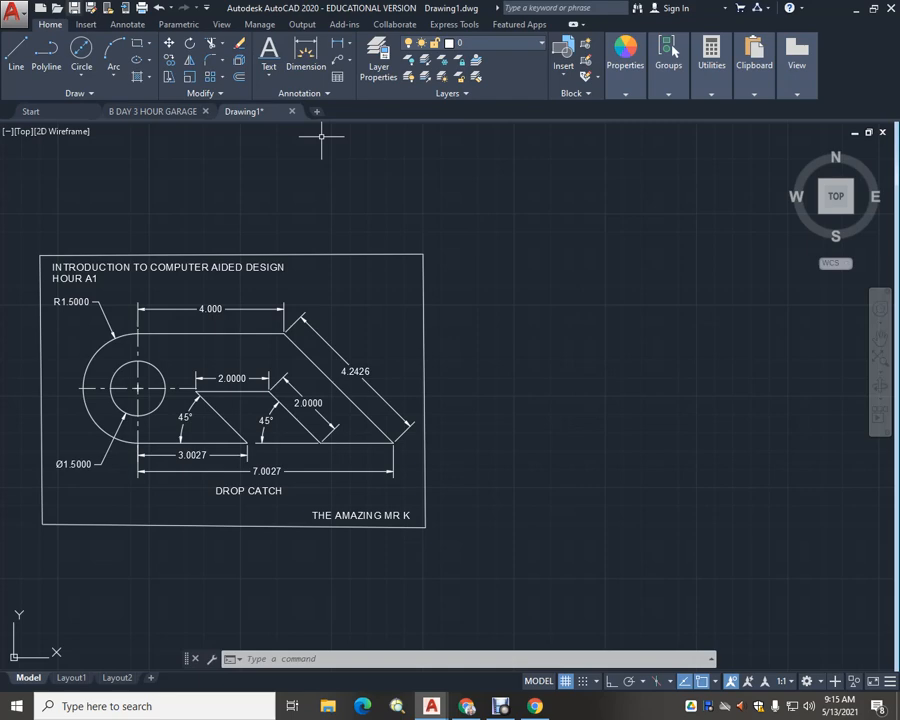
key(ctrl+z)
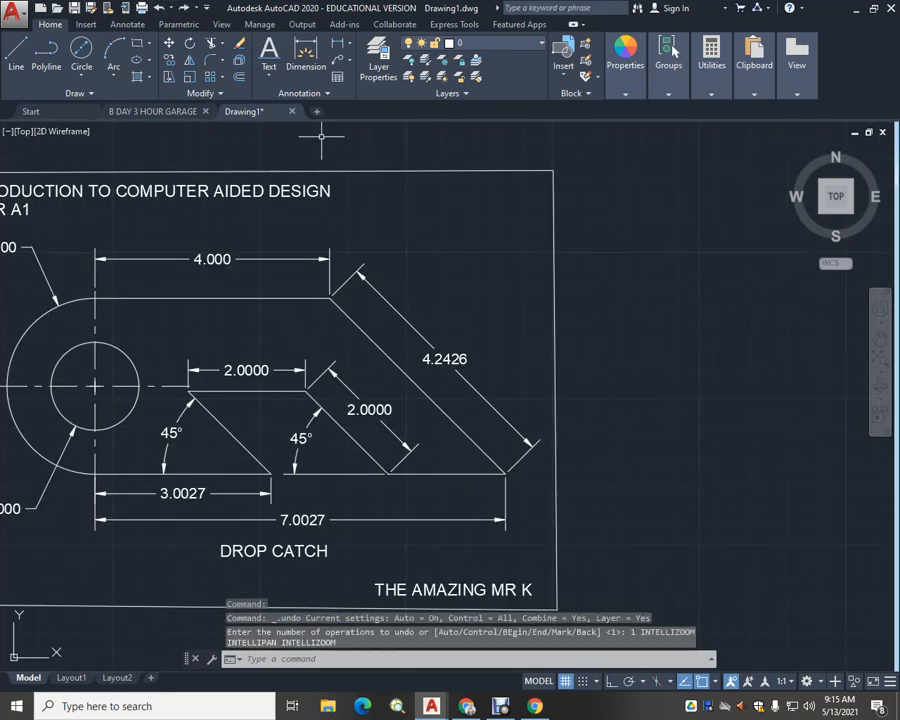
key(ctrl+z)
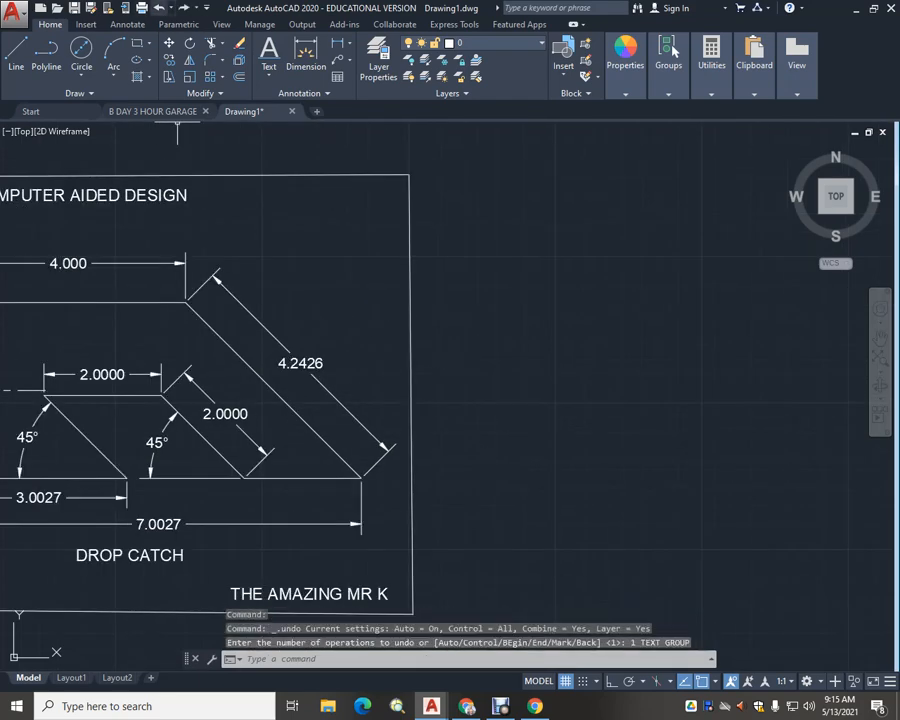
key(ctrl+z)
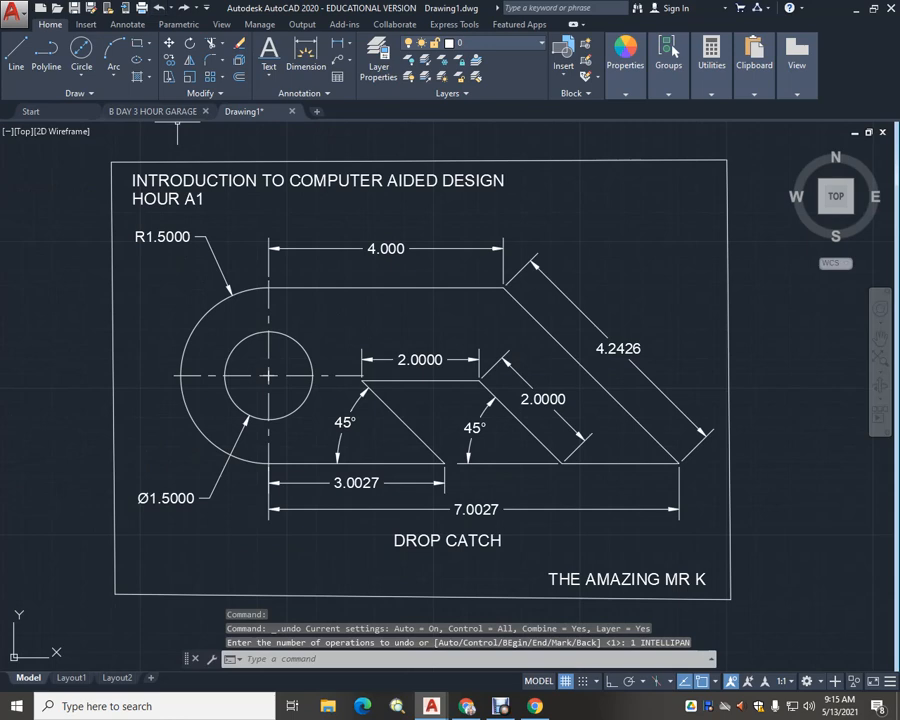
key(ctrl+z)
Examine the drop catch drawing and its neighbouring sheets
scroll(334, 319, down, 1)
middle_drag(373, 336, 480, 336)
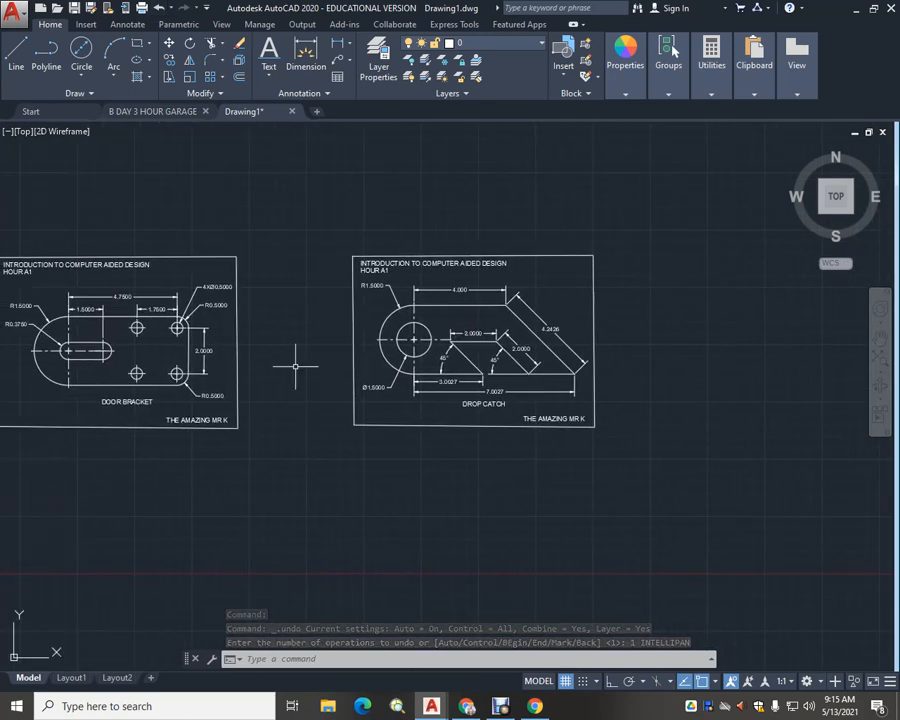
scroll(460, 357, up, 4)
middle_drag(486, 337, 449, 356)
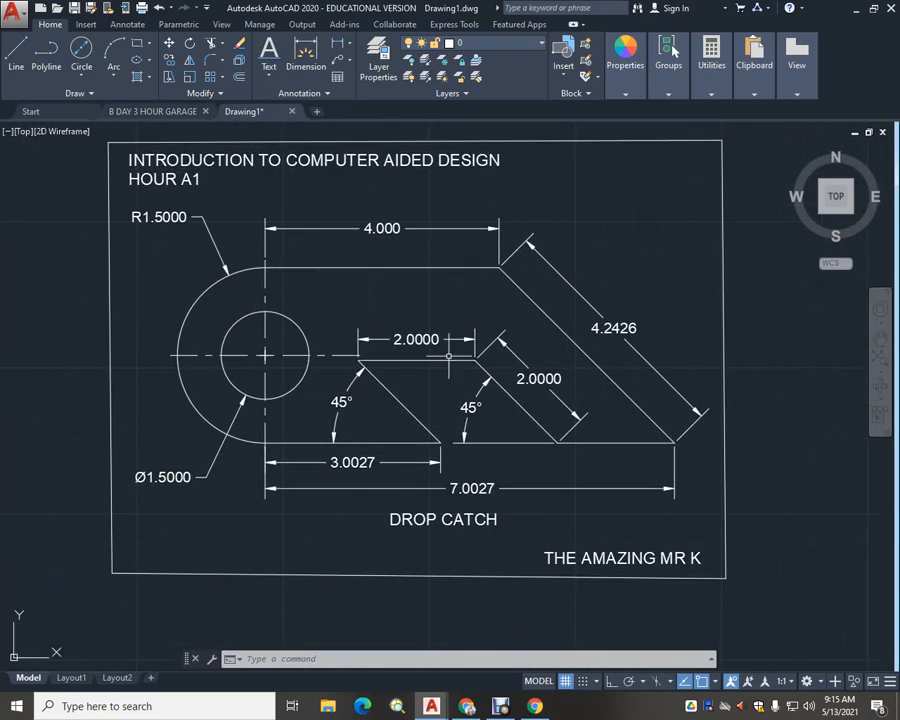
scroll(449, 356, down, 3)
scroll(470, 376, down, 2)
scroll(447, 355, down, 4)
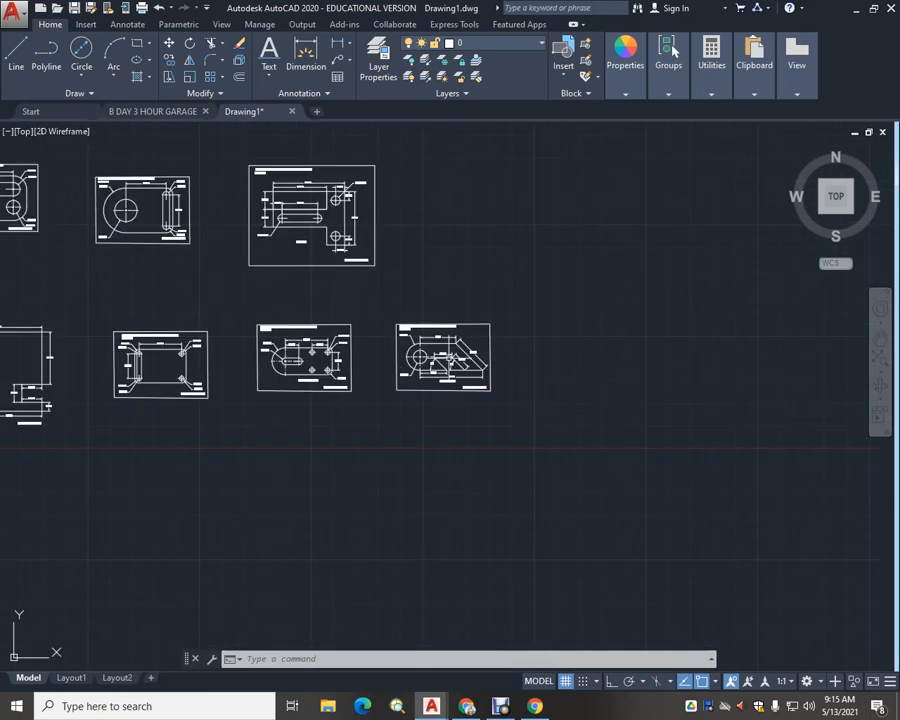
Draw a vertical construction line about 15.75 units long in the empty area beside the existing sheets
middle_drag(448, 403, 361, 538)
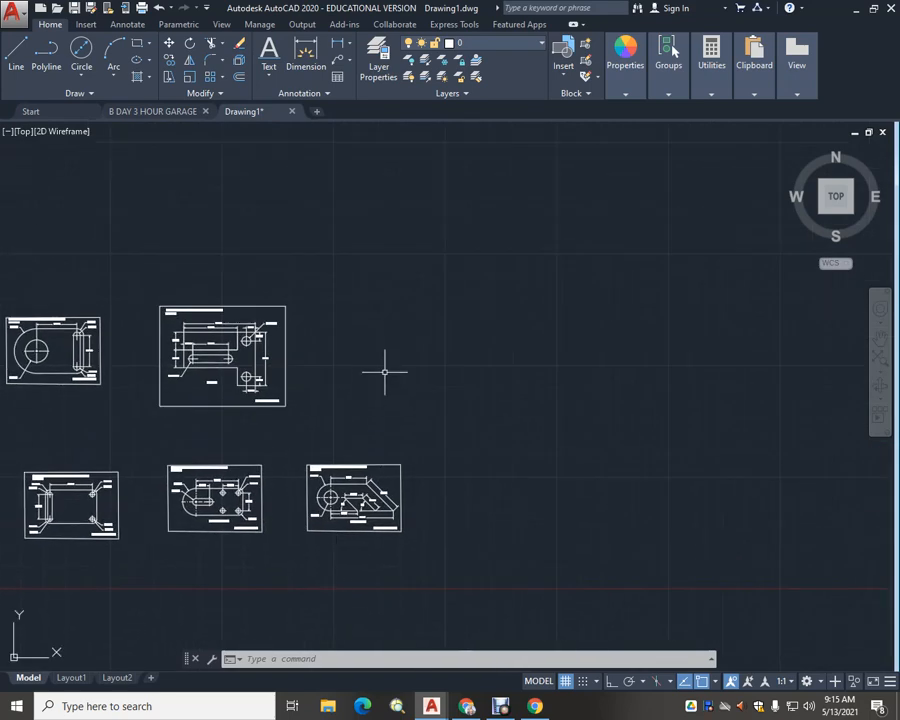
scroll(389, 364, up, 4)
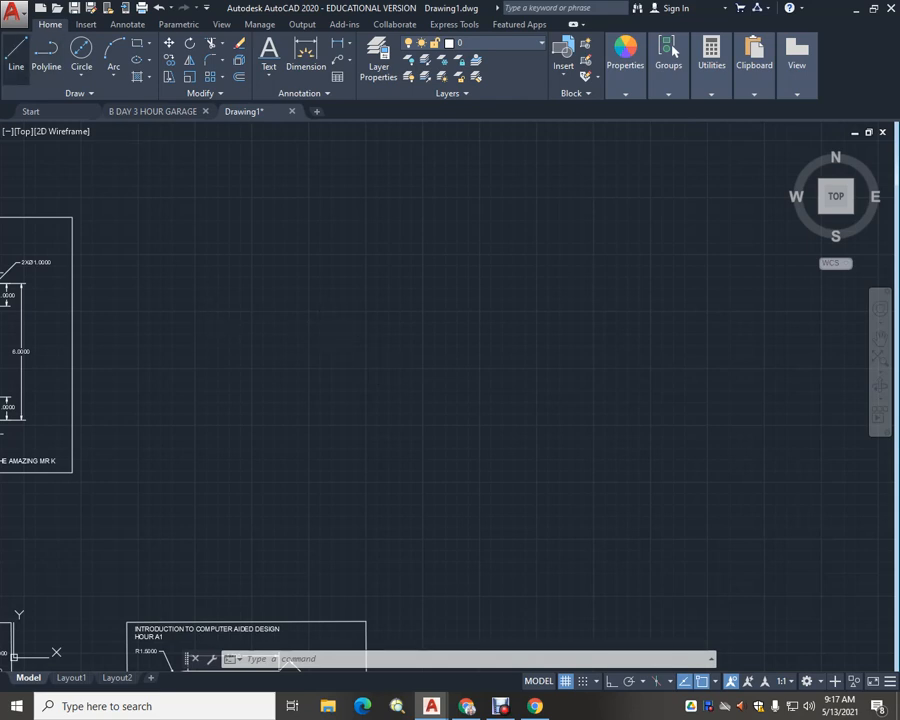
text(l)
key(Return)
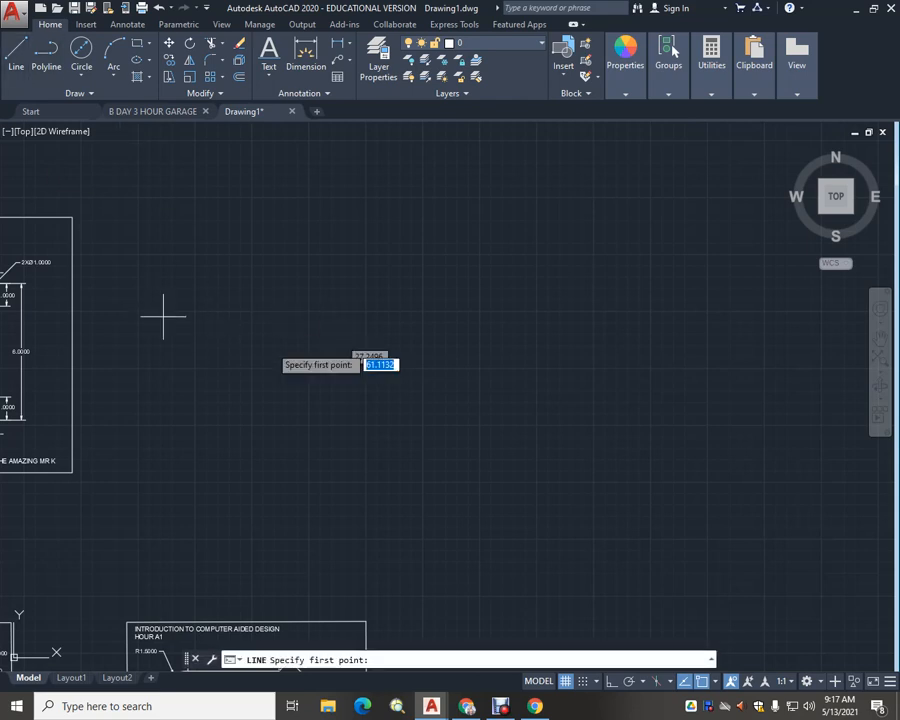
click(362, 190)
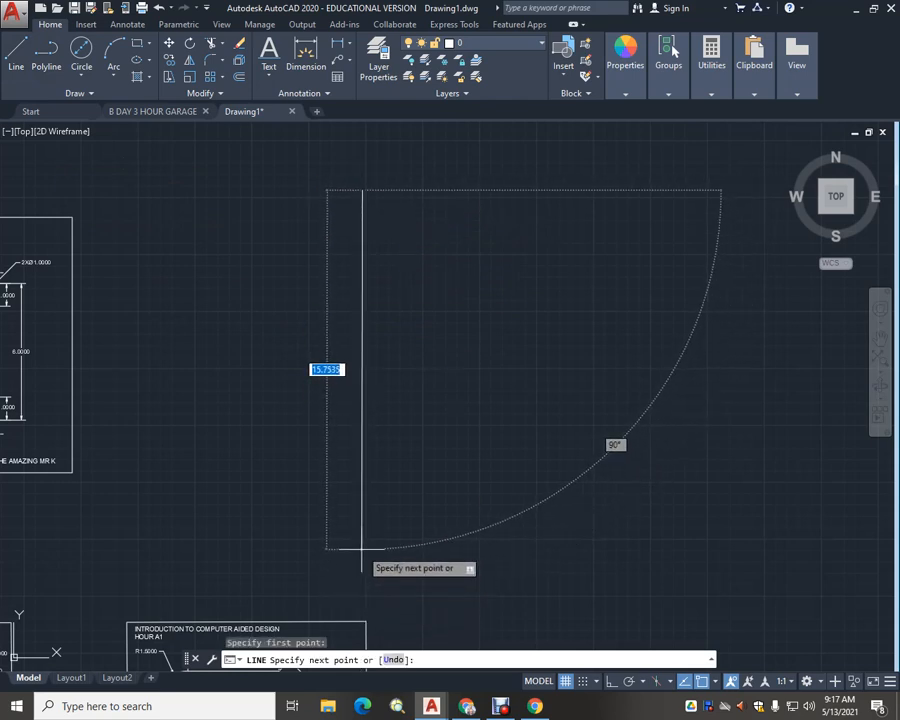
click(362, 530)
key(Escape)
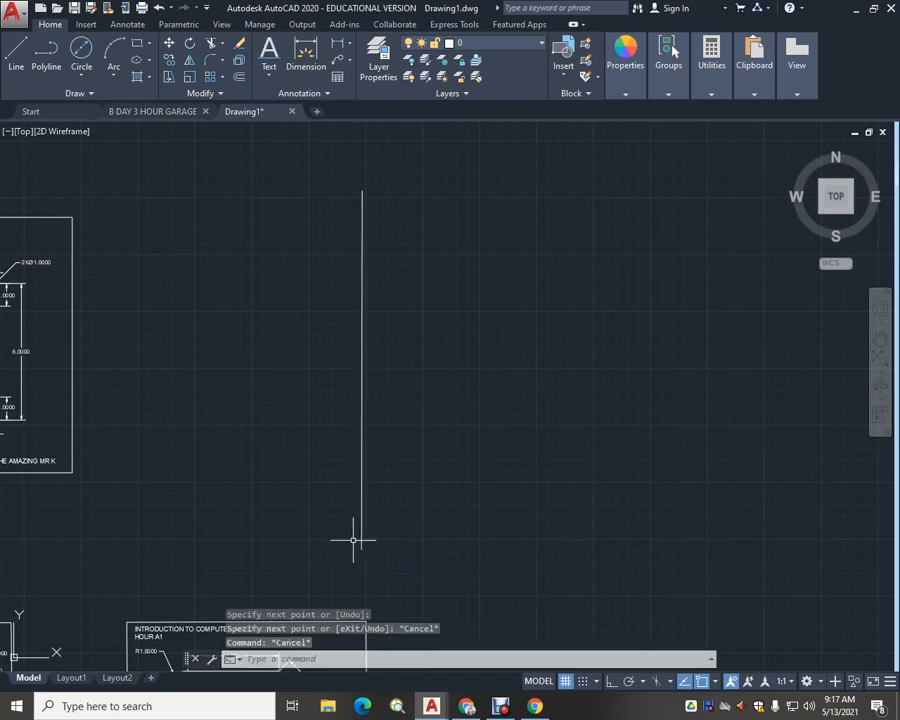
Draw a long horizontal construction line crossing the vertical line near its middle
click(16, 55)
click(160, 345)
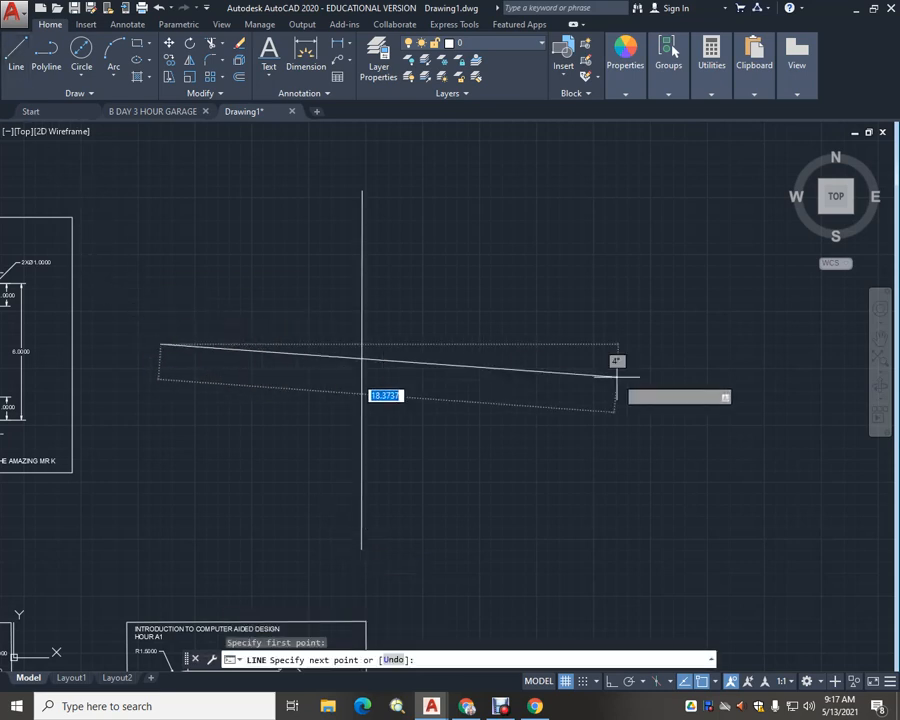
click(701, 345)
key(Escape)
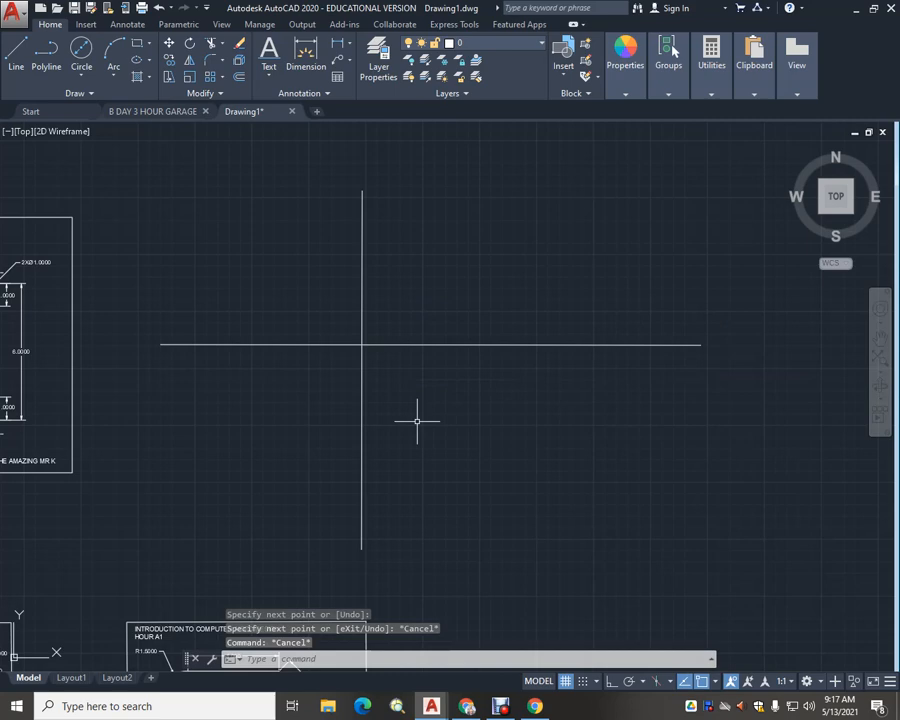
Draw a circle of diameter 1 centred on the intersection of the two construction lines
scroll(417, 421, up, 2)
scroll(417, 421, down, 4)
middle_drag(466, 422, 474, 400)
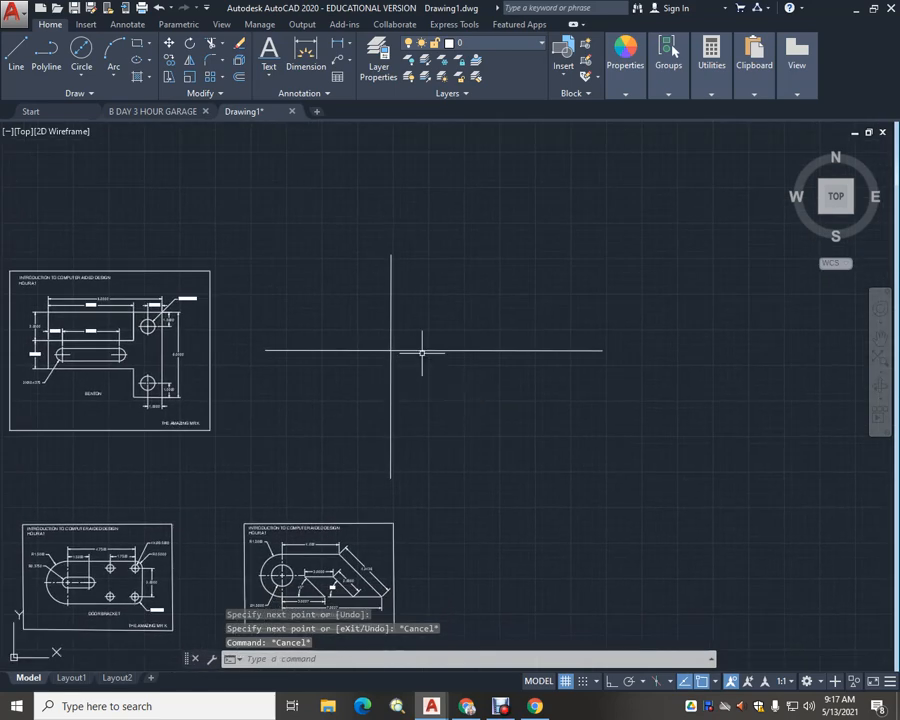
scroll(423, 352, up, 2)
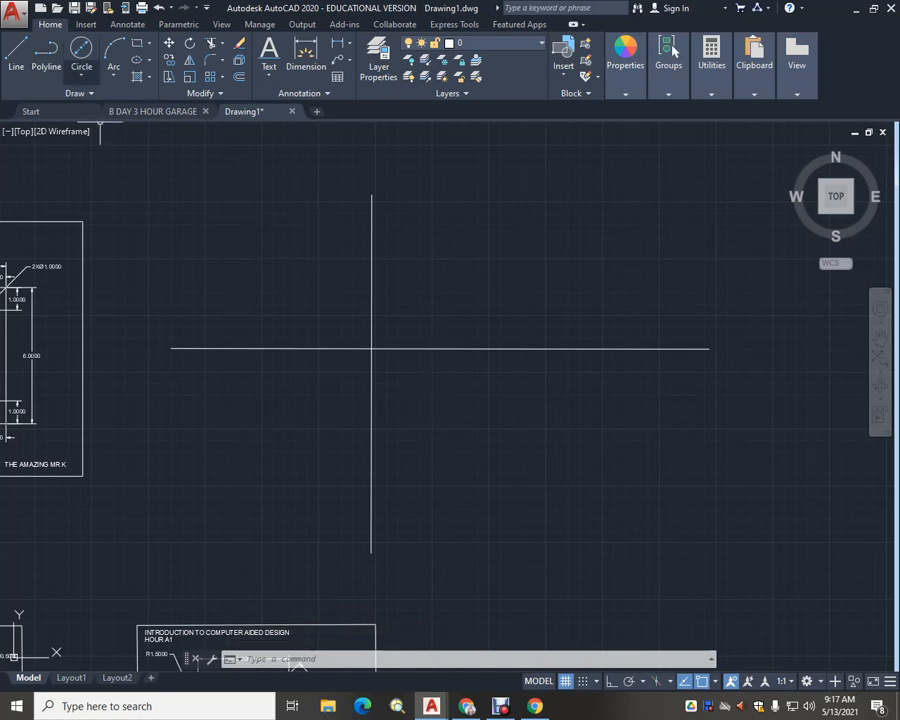
click(81, 75)
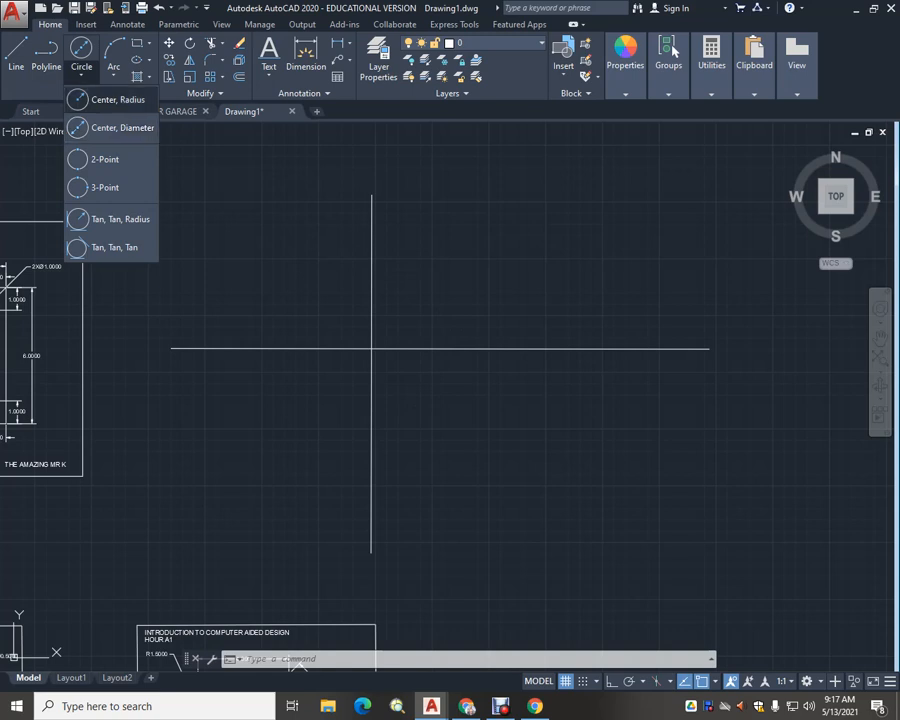
click(100, 127)
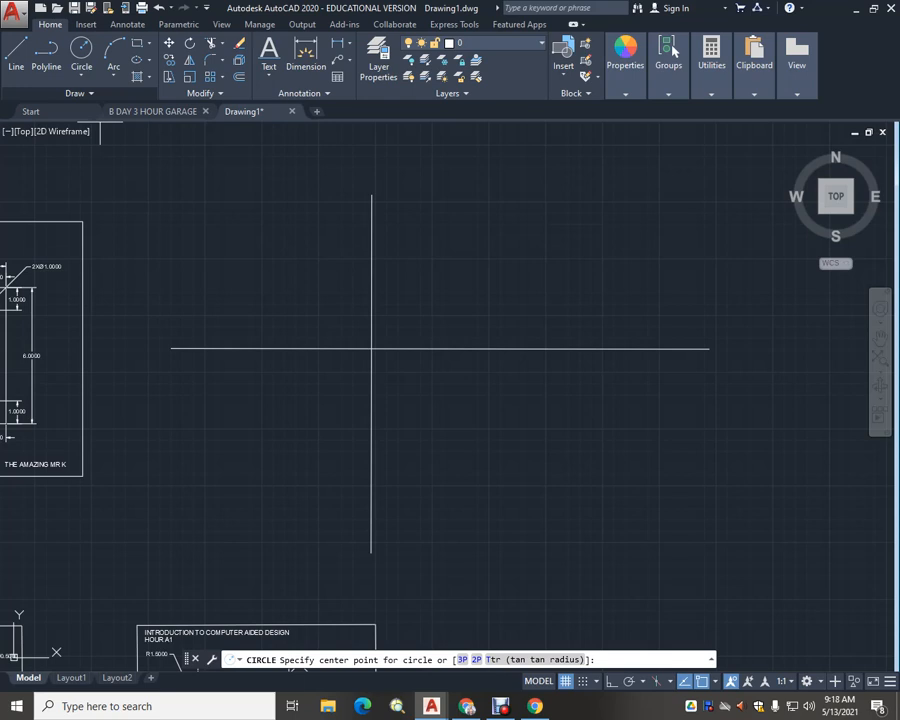
click(81, 75)
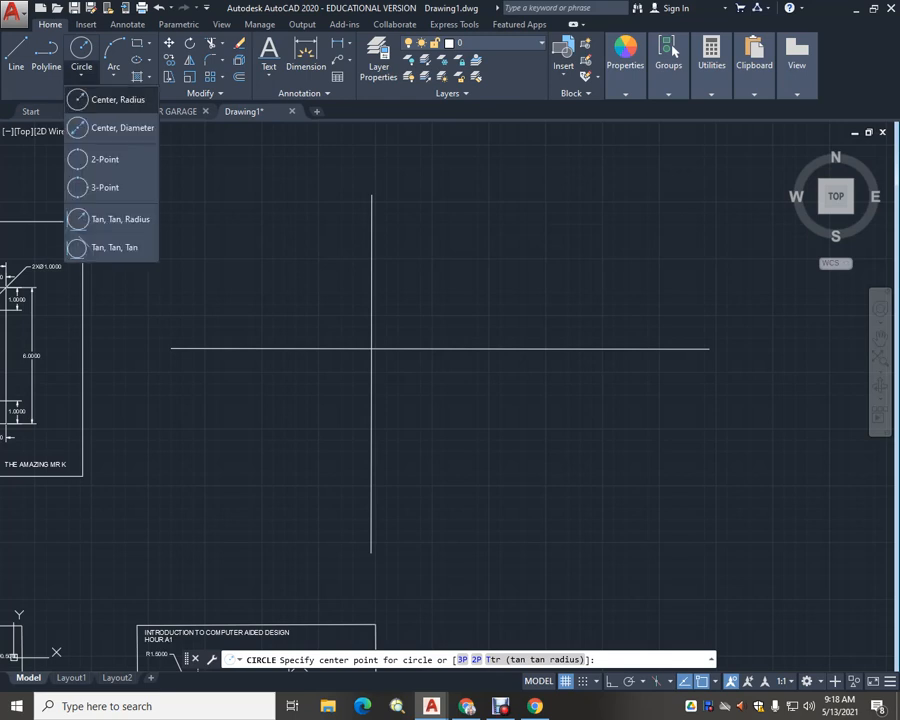
click(78, 127)
click(372, 349)
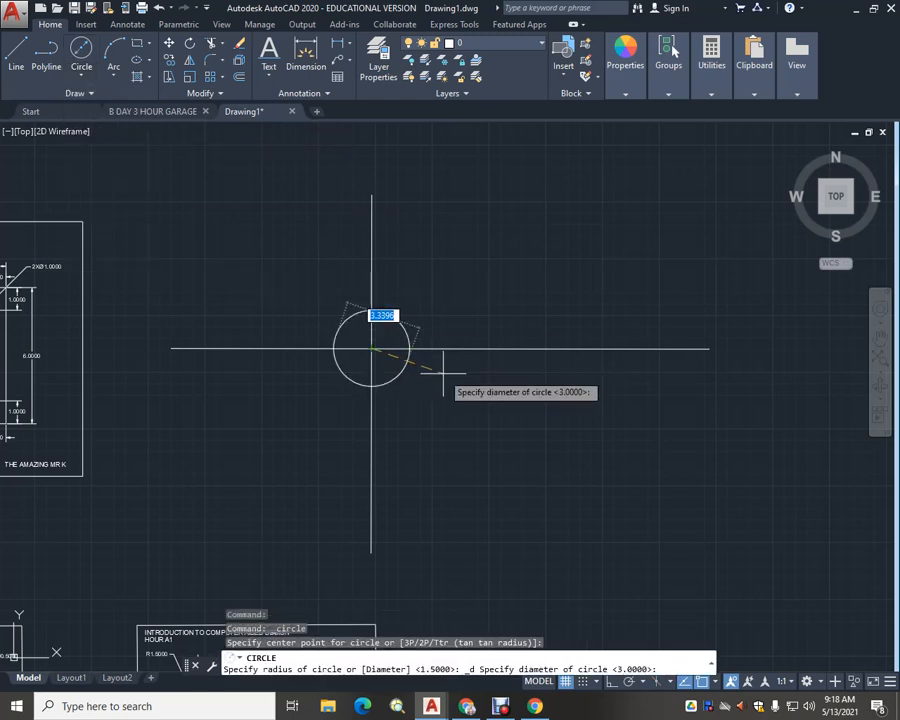
text(1)
key(Return)
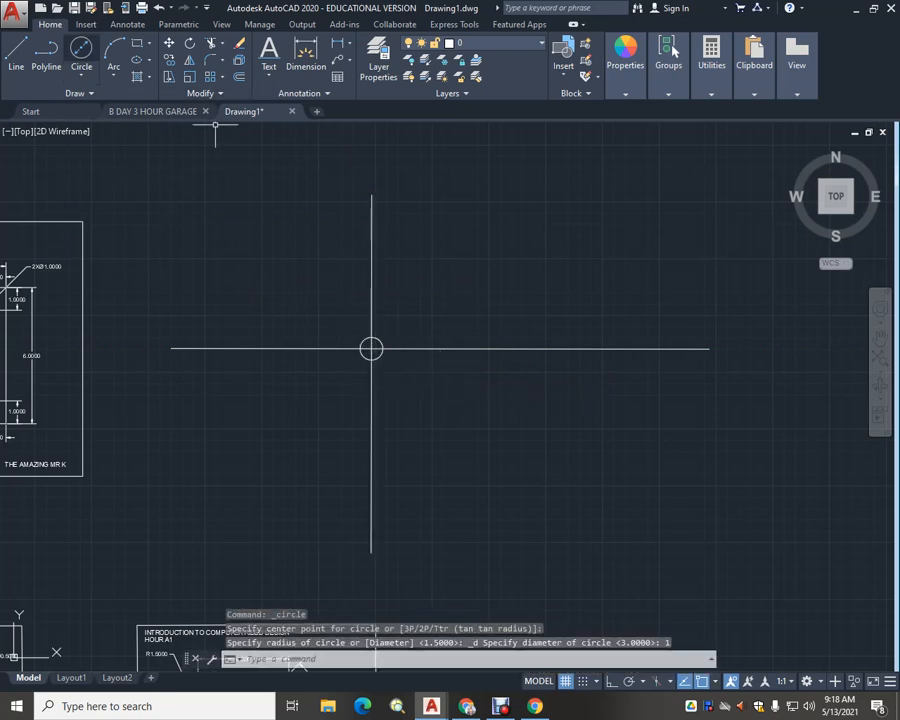
Add a concentric circle of diameter 2.5 around the small circle at the construction lines' intersection
click(81, 50)
click(371, 348)
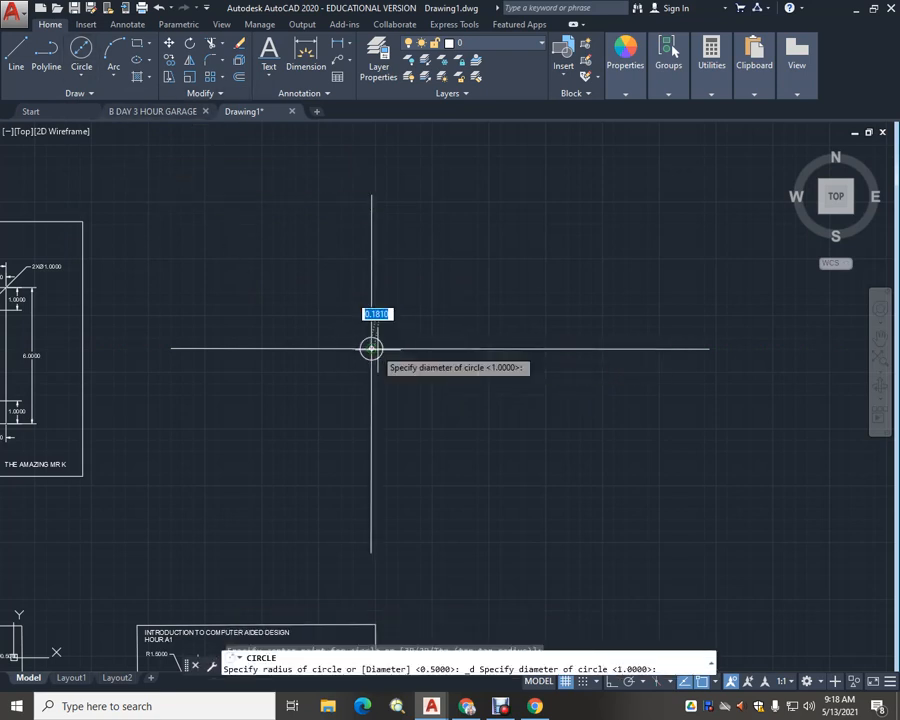
text(2.5)
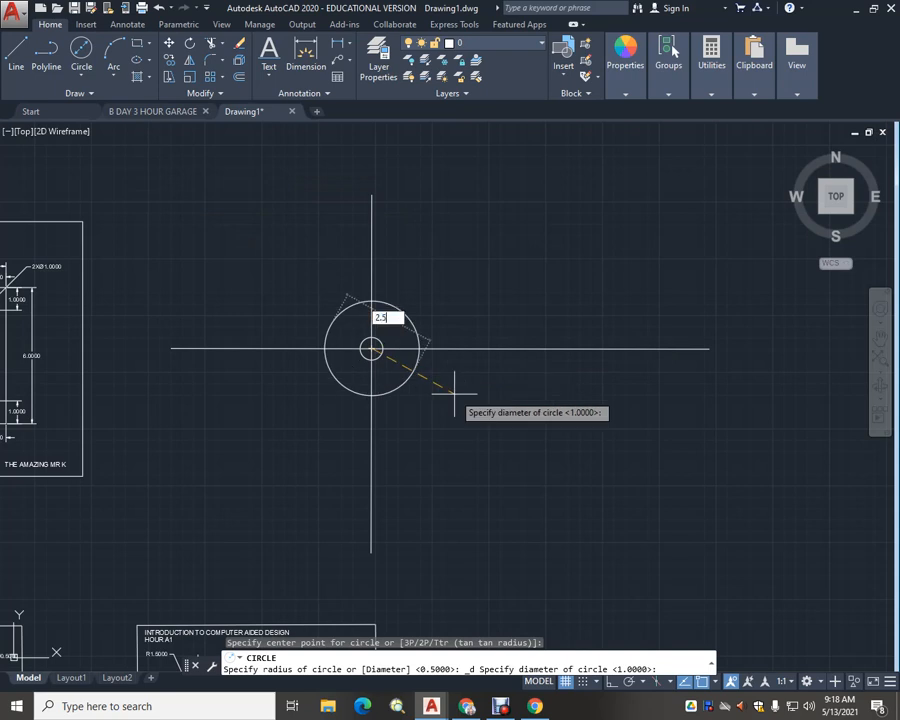
key(Return)
Offset the horizontal construction line 2 units upward and the vertical one 2 units to the right
scroll(418, 380, up, 4)
middle_drag(452, 361, 367, 462)
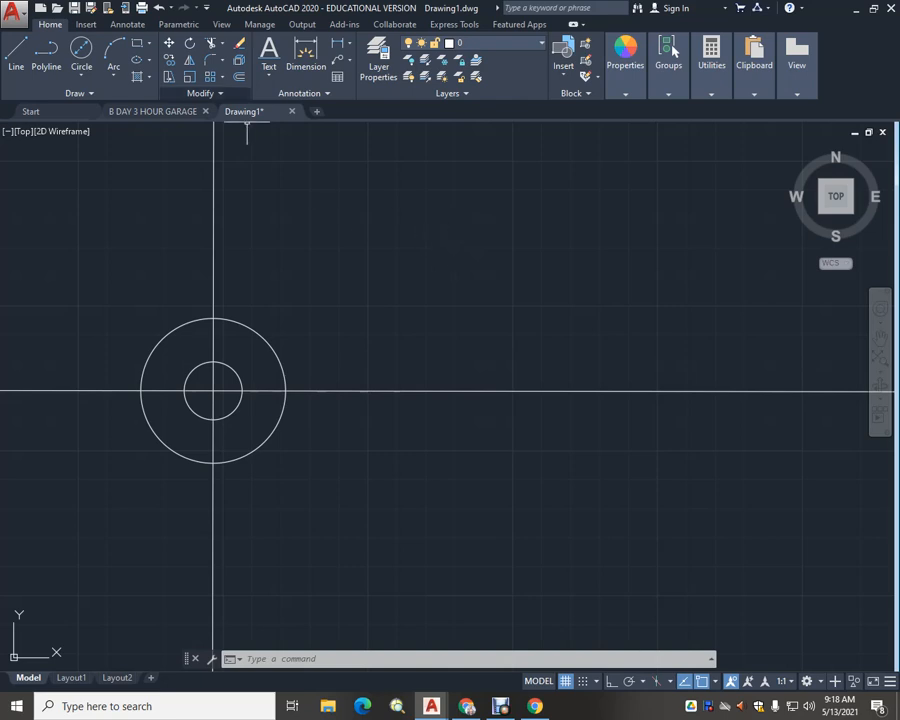
click(239, 77)
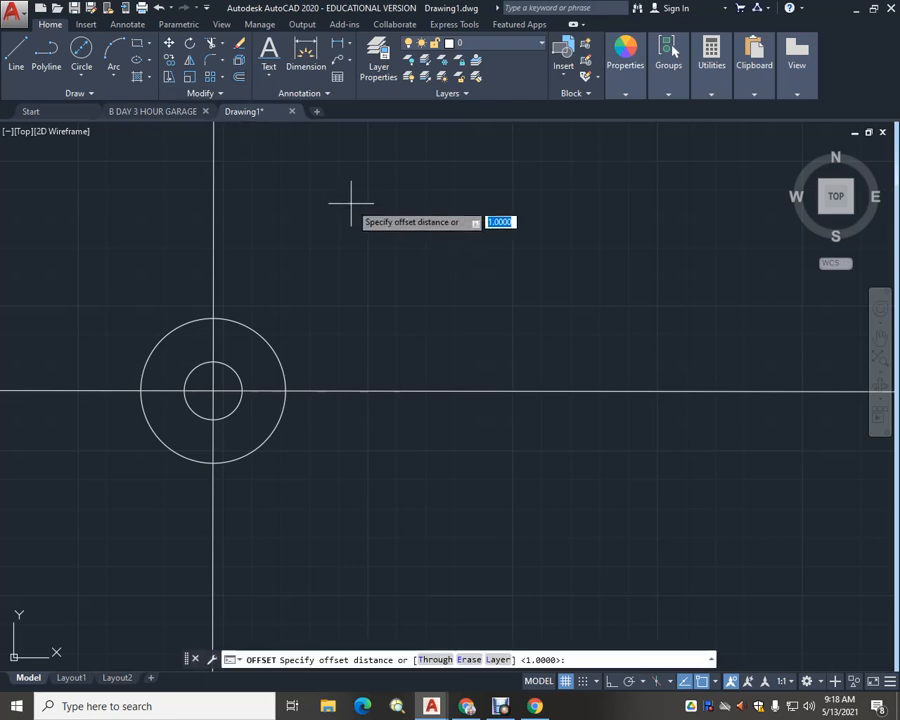
text(2)
key(Return)
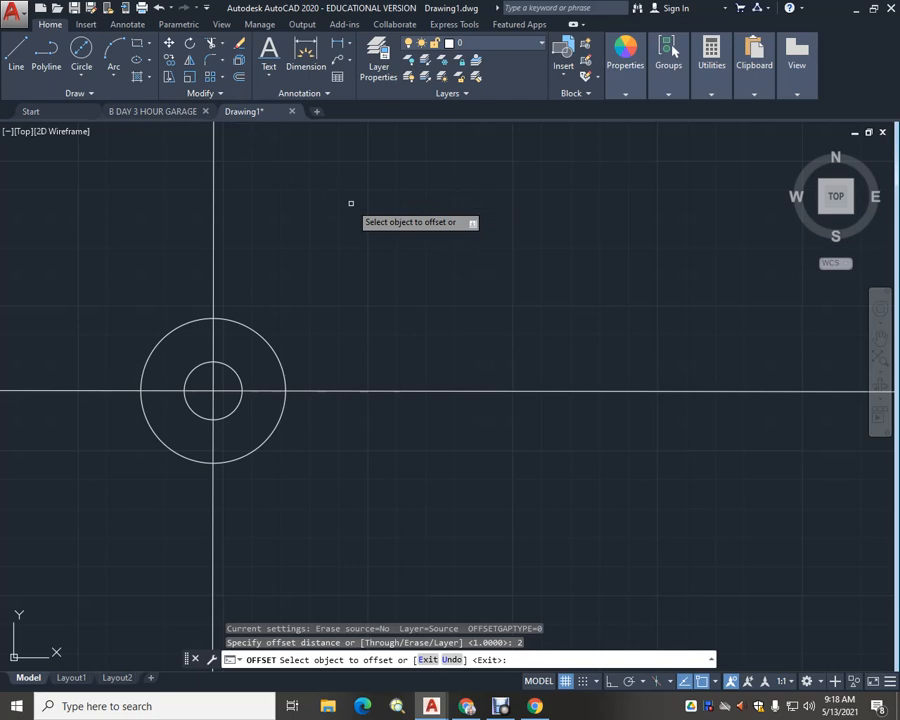
click(321, 390)
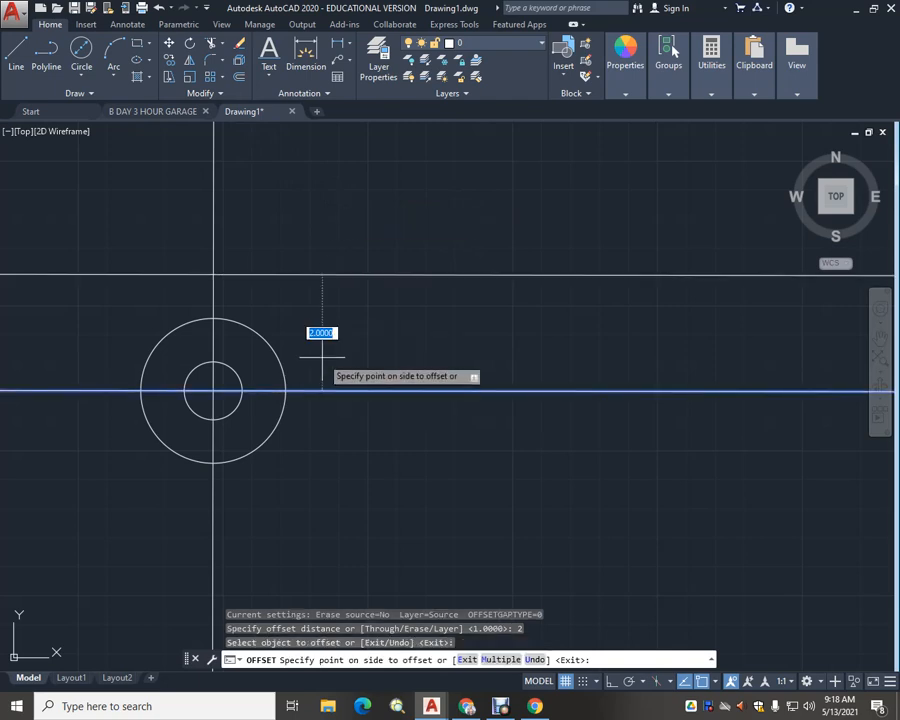
click(322, 357)
click(214, 212)
click(318, 217)
scroll(316, 250, up, 4)
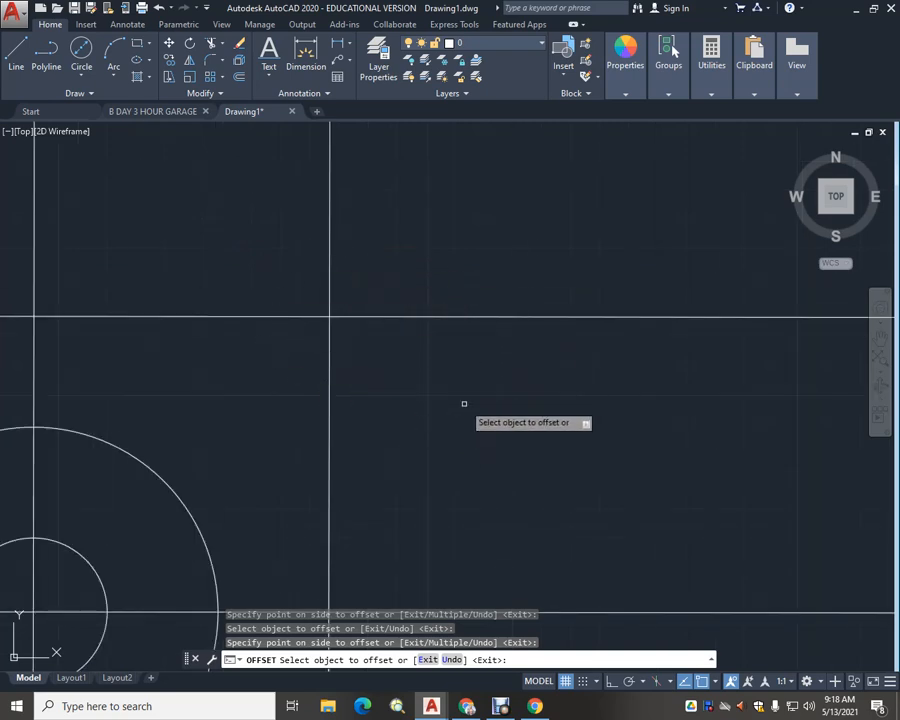
key(Escape)
Draw a circle of radius .8750 centred on the intersection of the two offset lines
scroll(464, 403, down, 2)
scroll(464, 403, down, 2)
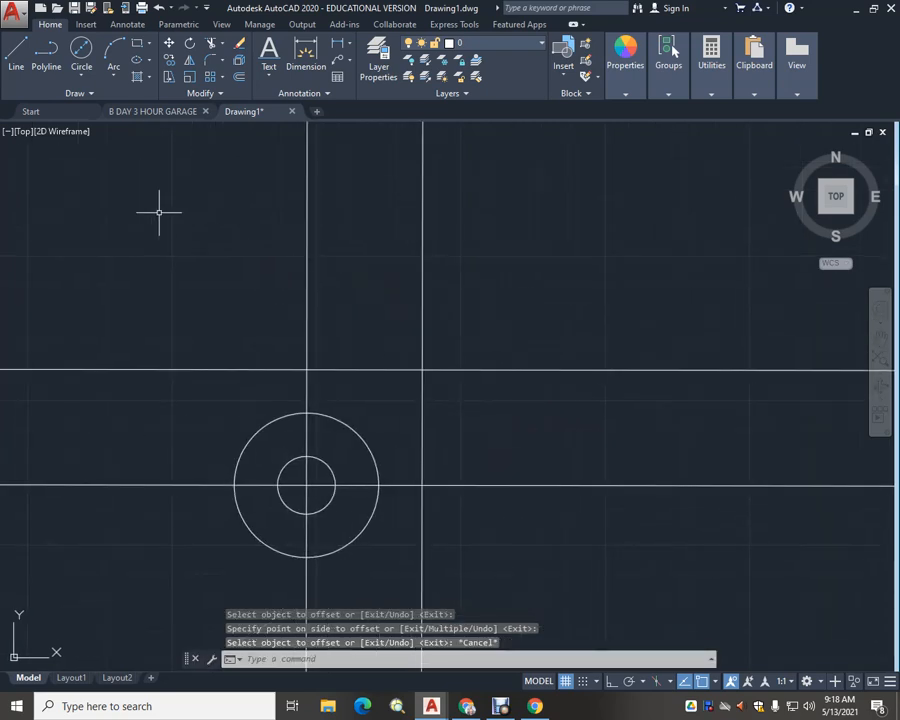
click(81, 76)
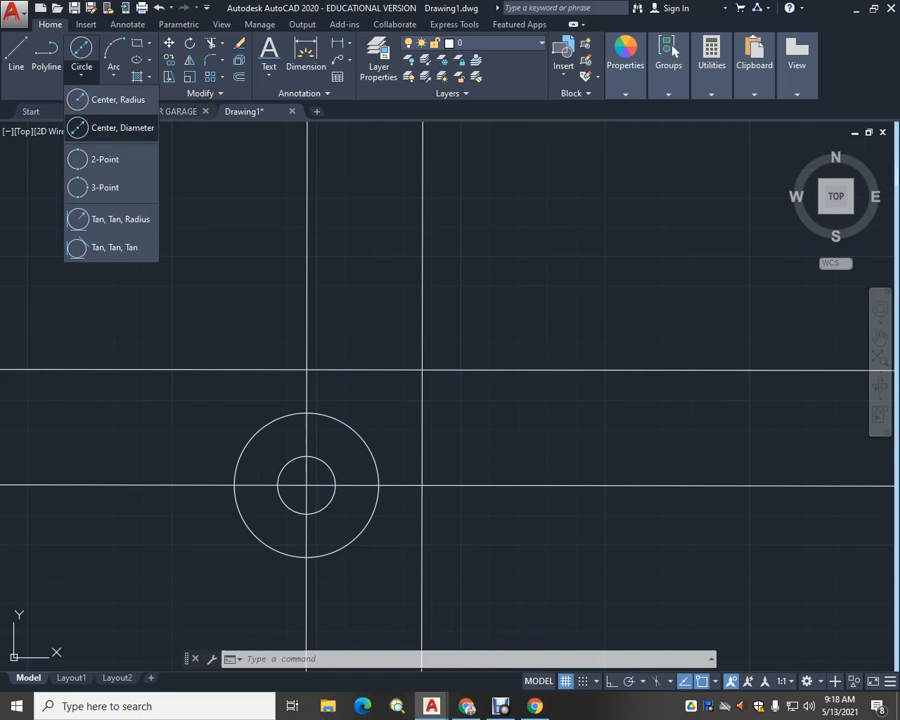
click(115, 127)
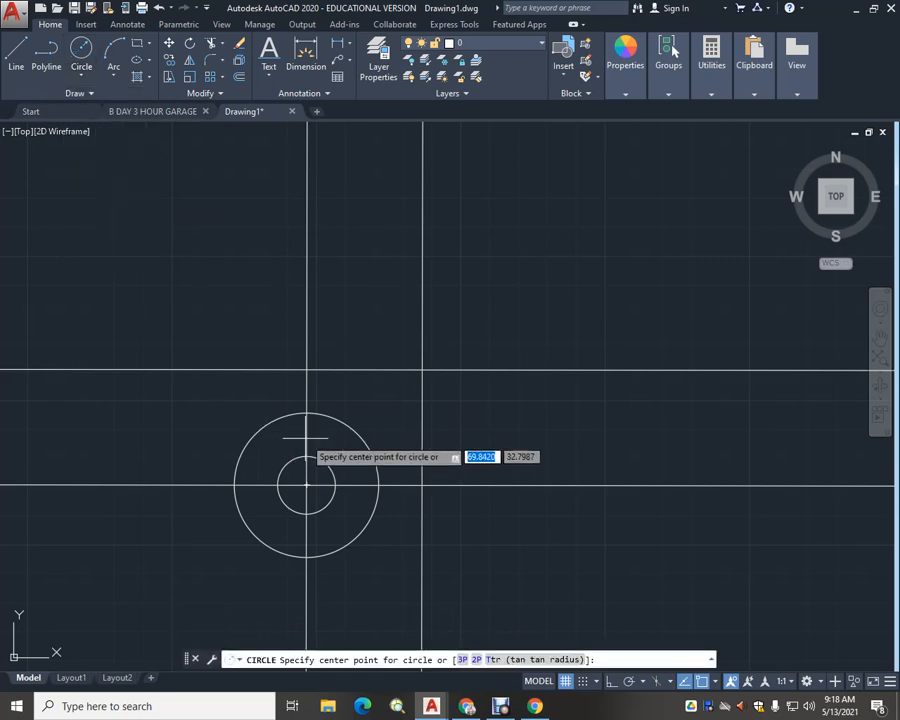
click(422, 371)
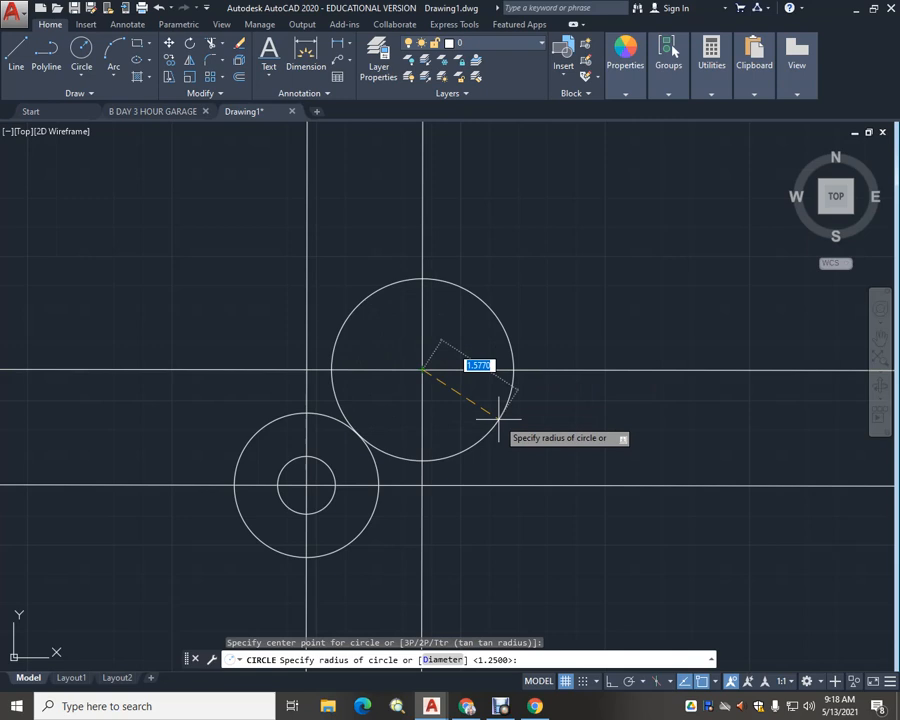
text(.8750)
key(Return)
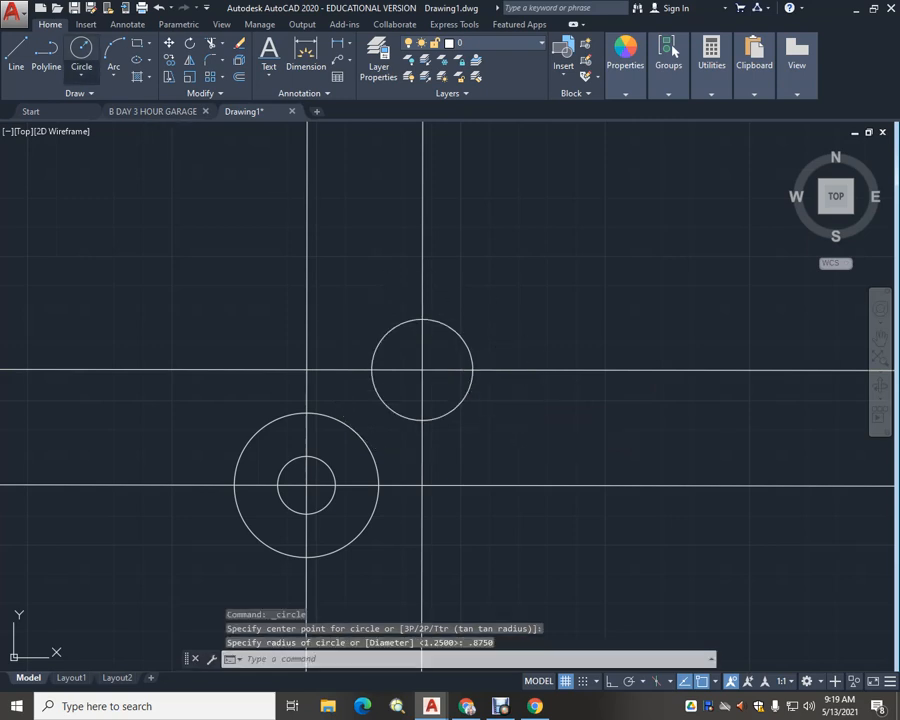
Add a concentric circle of diameter .5 inside the circle at the offset lines' intersection
click(81, 74)
click(78, 127)
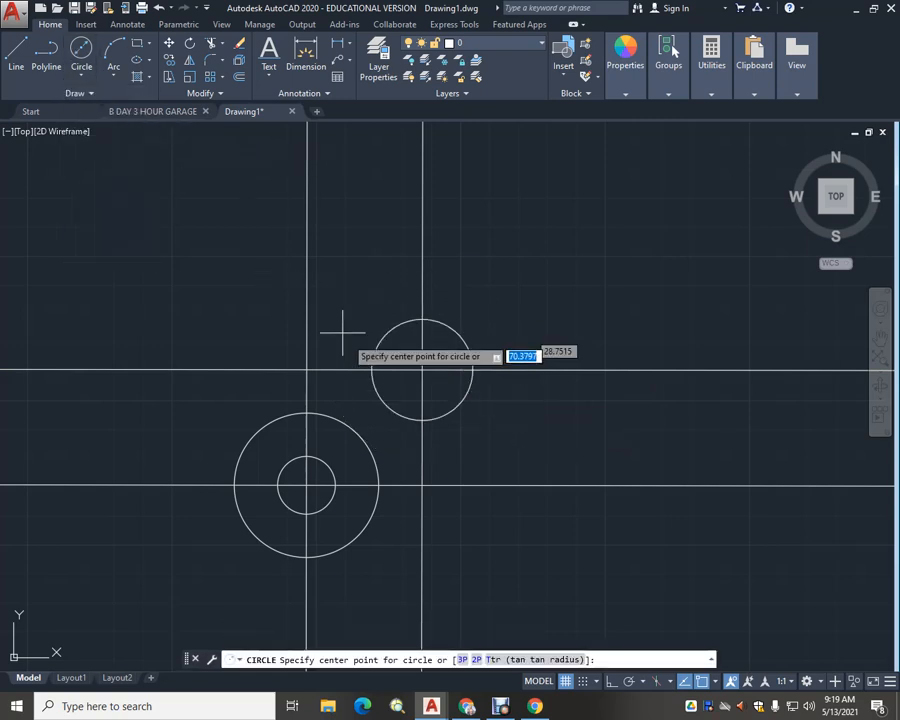
click(422, 370)
text(.)
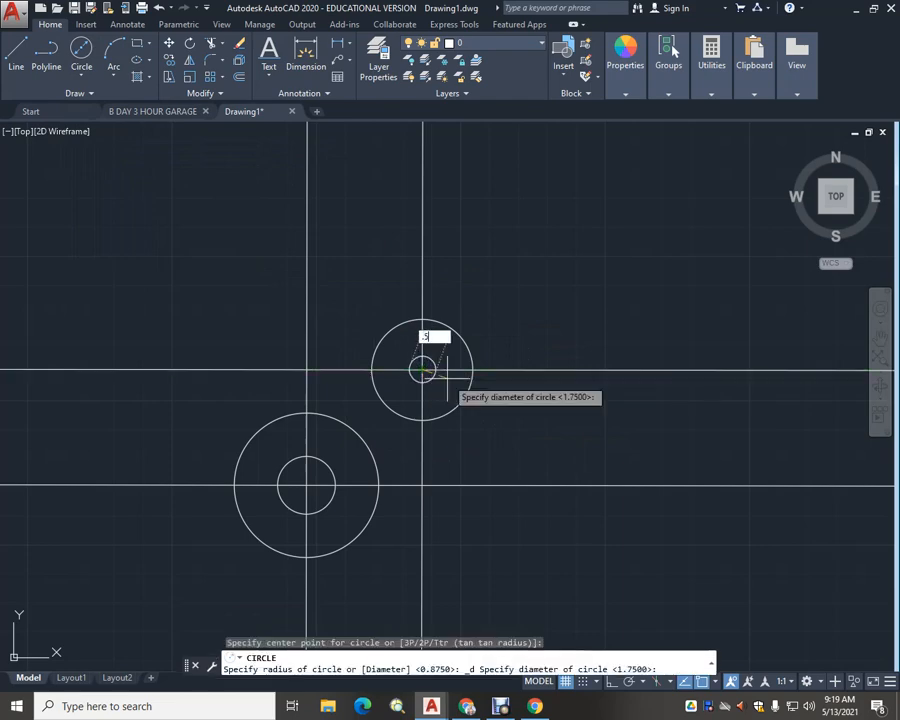
text(5)
key(Return)
Draw a line tangent to the upper-left sides of the outer circles of both concentric pairs
scroll(430, 450, up, 4)
middle_drag(440, 434, 452, 369)
scroll(452, 369, down, 2)
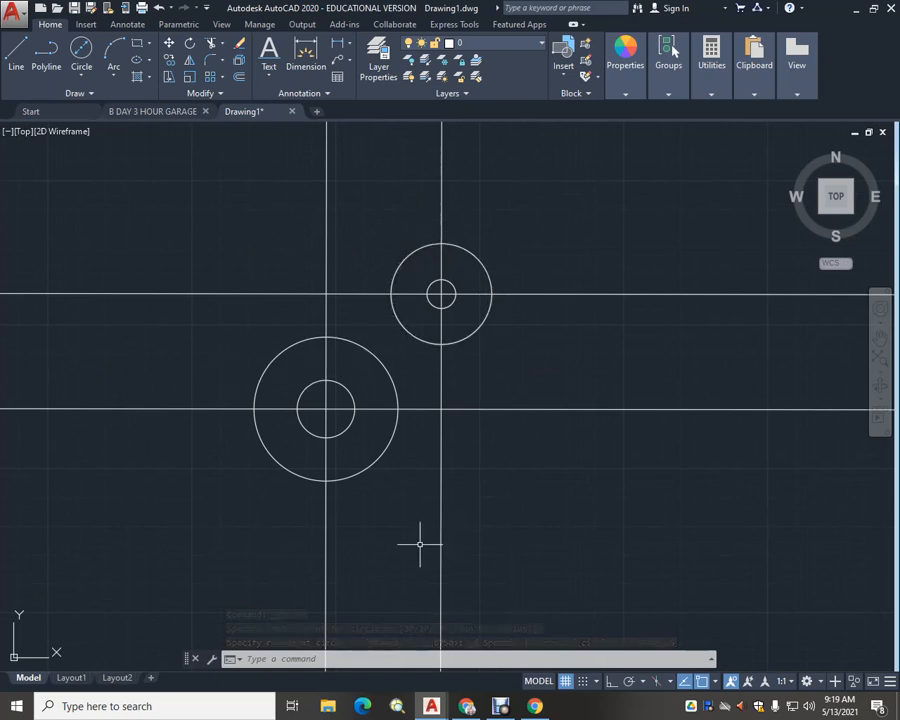
middle_drag(348, 318, 342, 334)
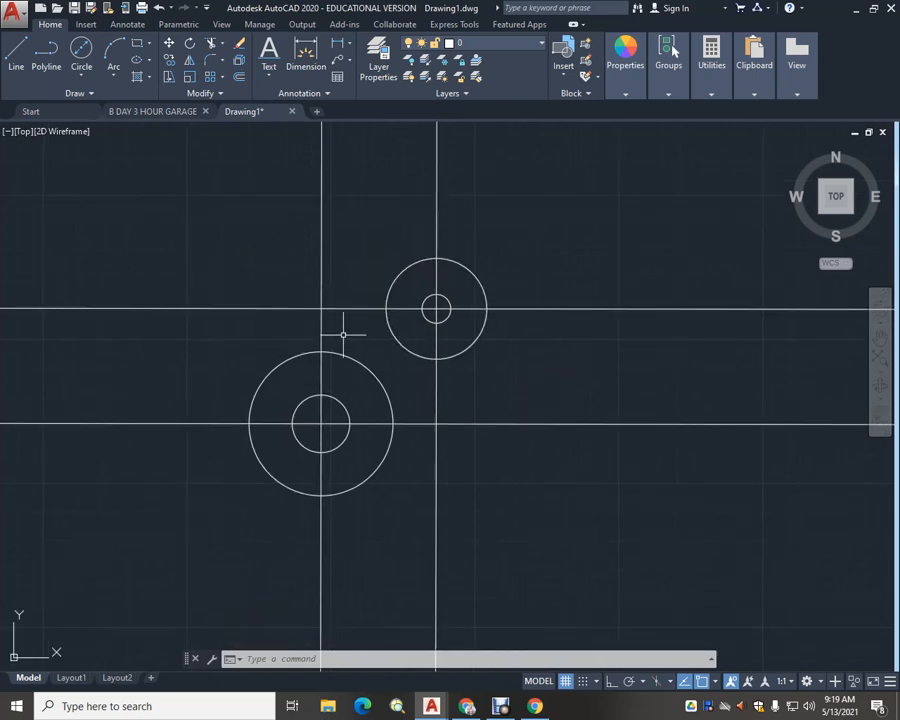
scroll(354, 328, up, 2)
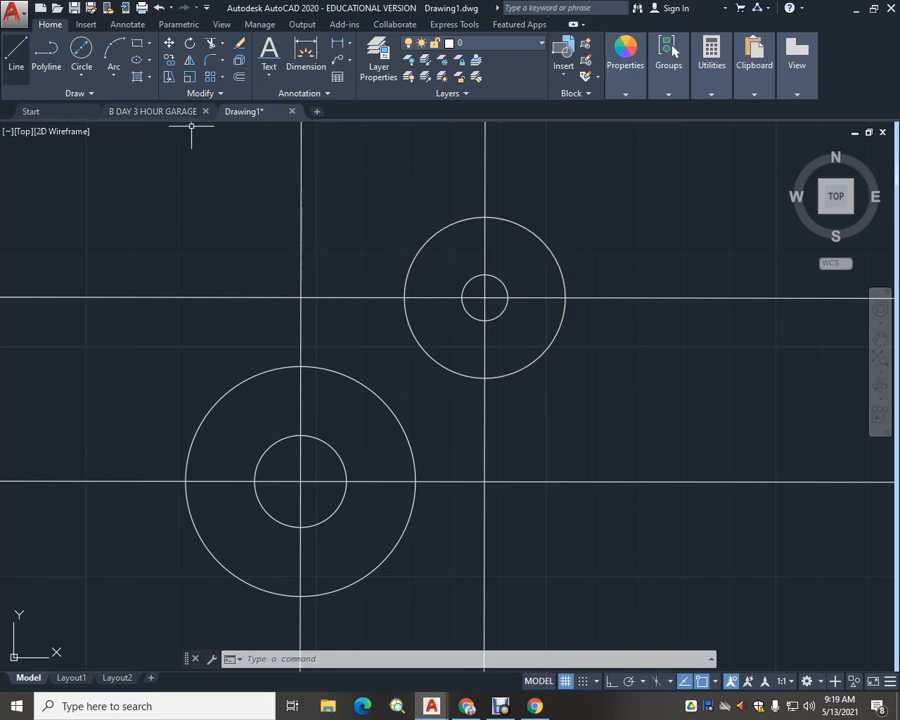
click(16, 62)
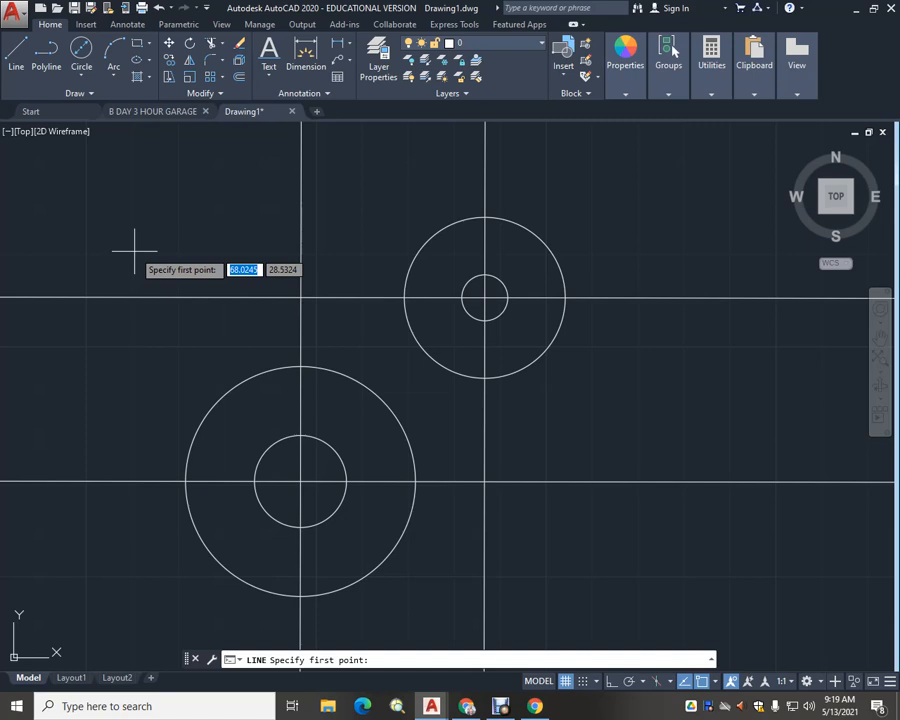
text(tan)
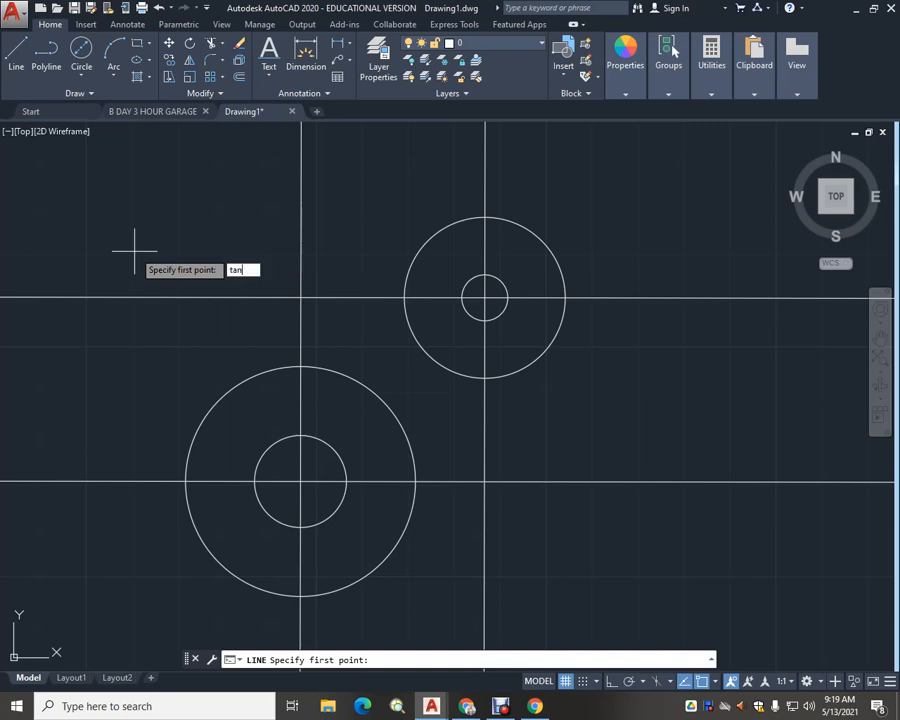
key(Return)
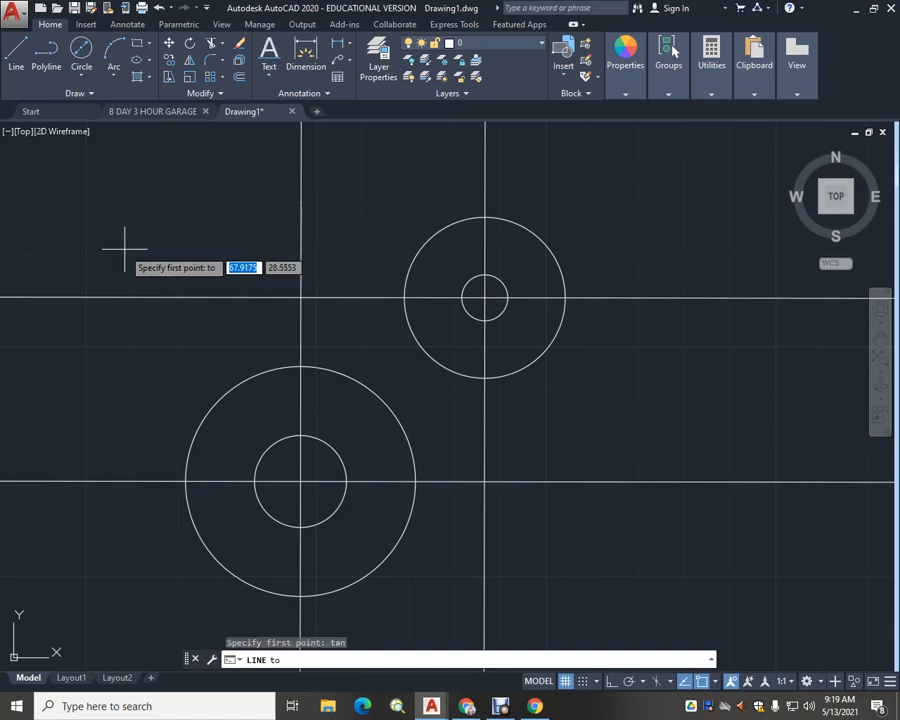
click(224, 393)
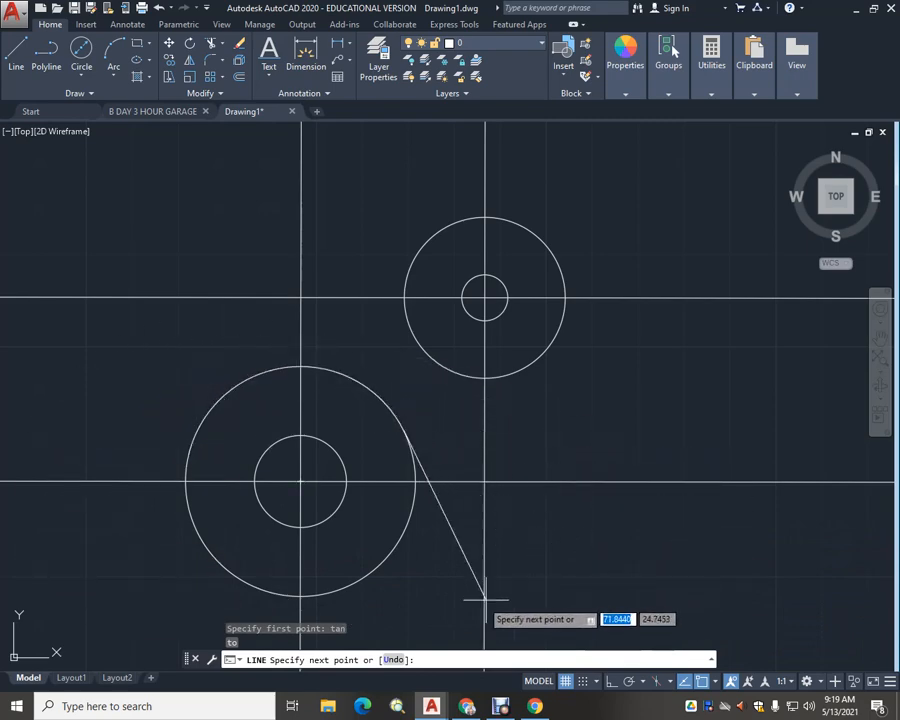
middle_drag(450, 553, 500, 417)
scroll(503, 498, up, 2)
scroll(502, 498, down, 3)
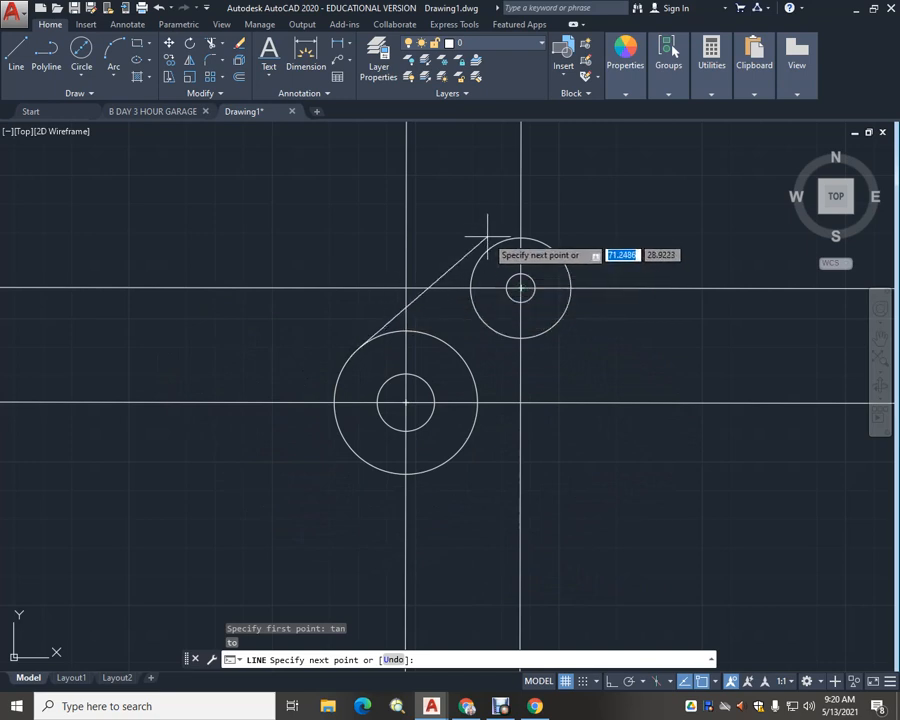
text(ta)
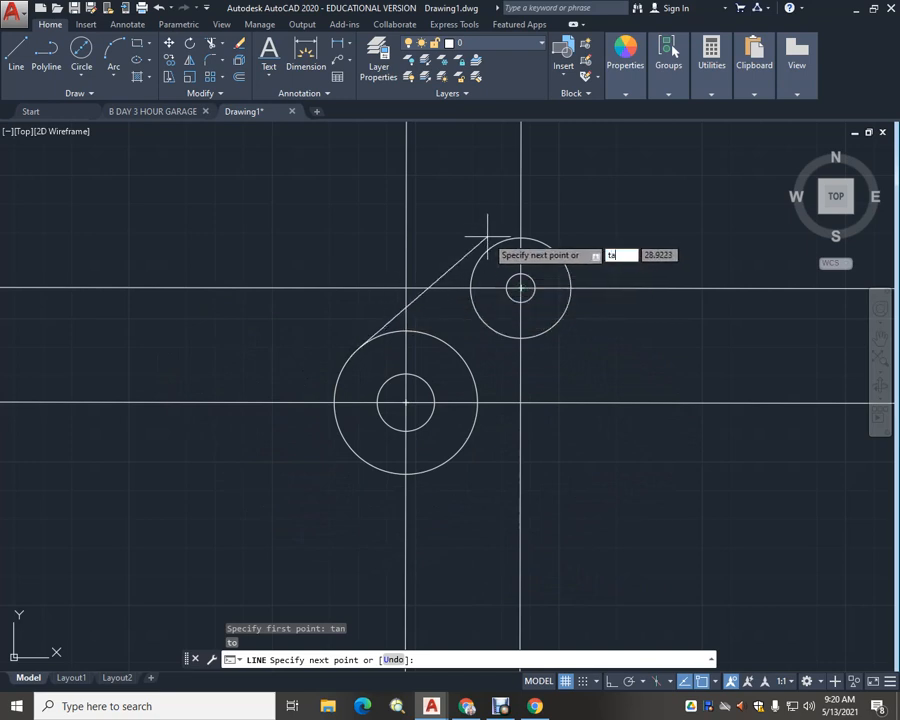
key(Return)
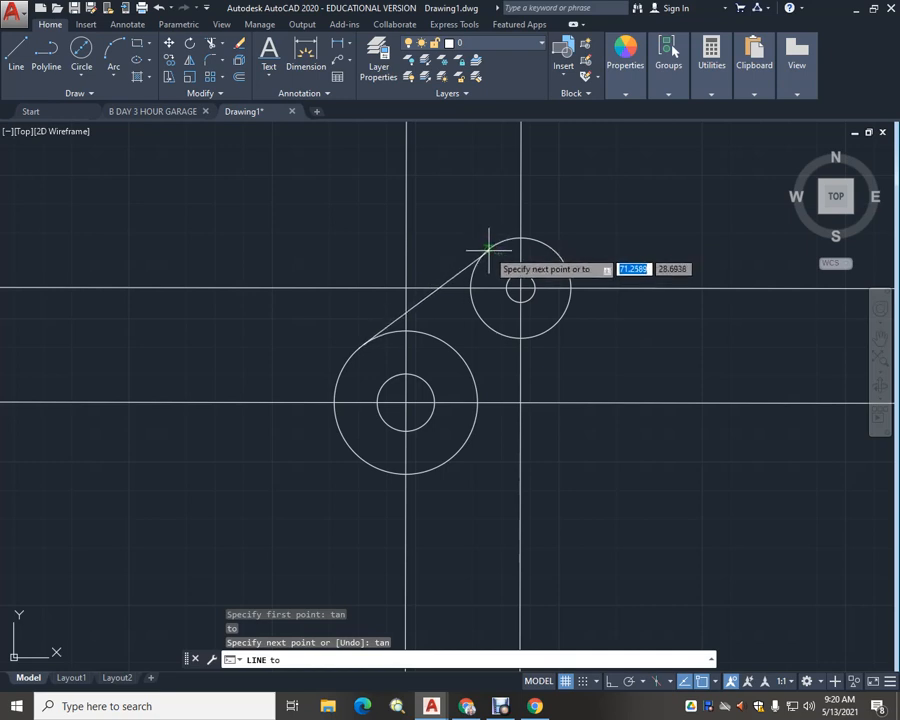
click(489, 247)
scroll(488, 250, up, 8)
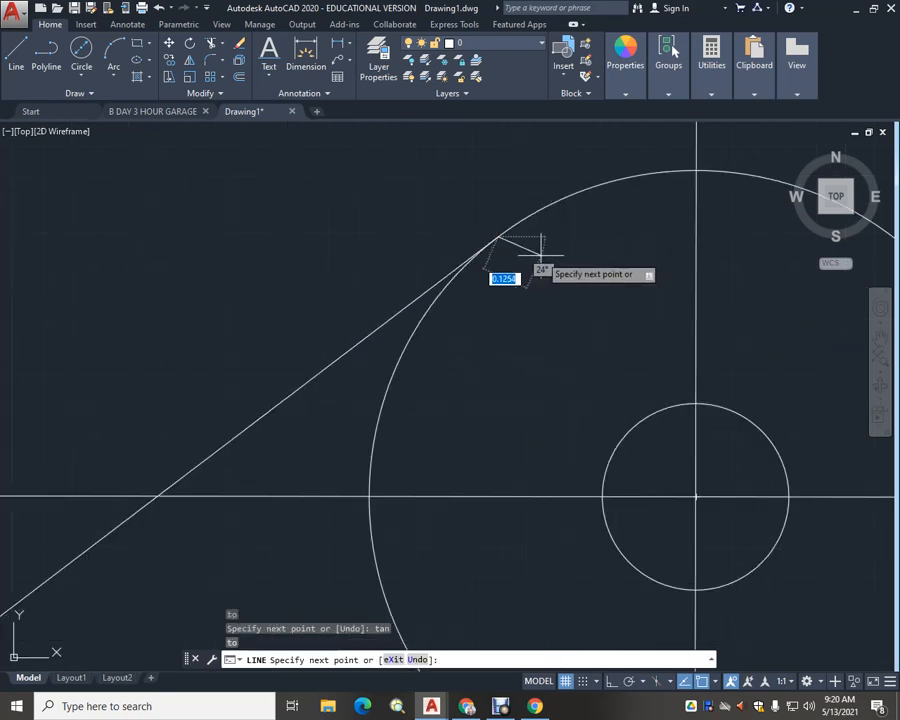
key(Escape)
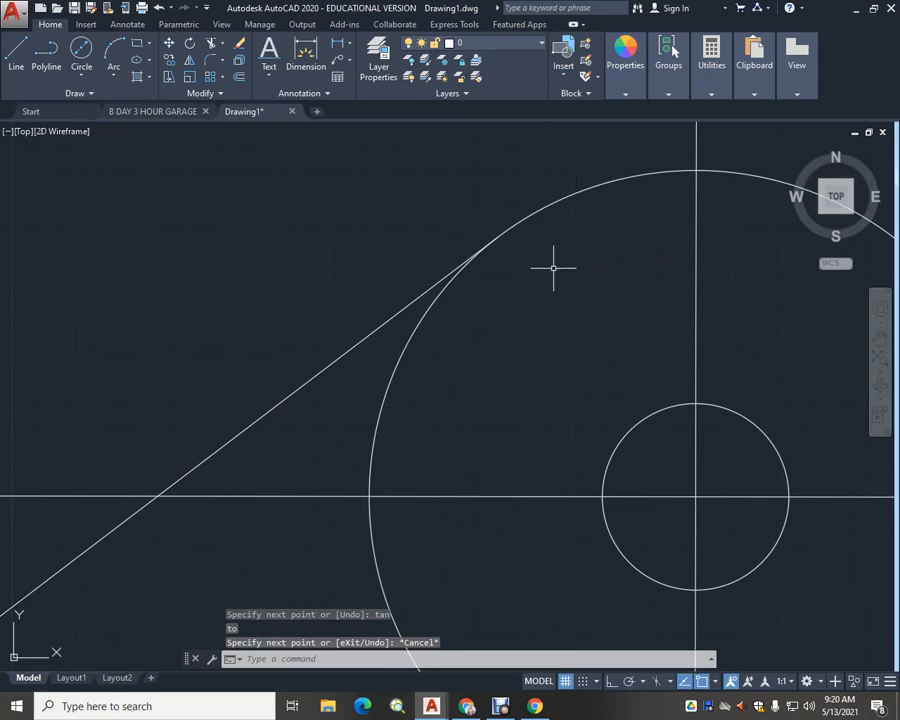
Draw a vertical line from the right quadrant of the upper outer circle down to the lower horizontal construction line
scroll(553, 265, down, 6)
middle_drag(510, 392, 442, 305)
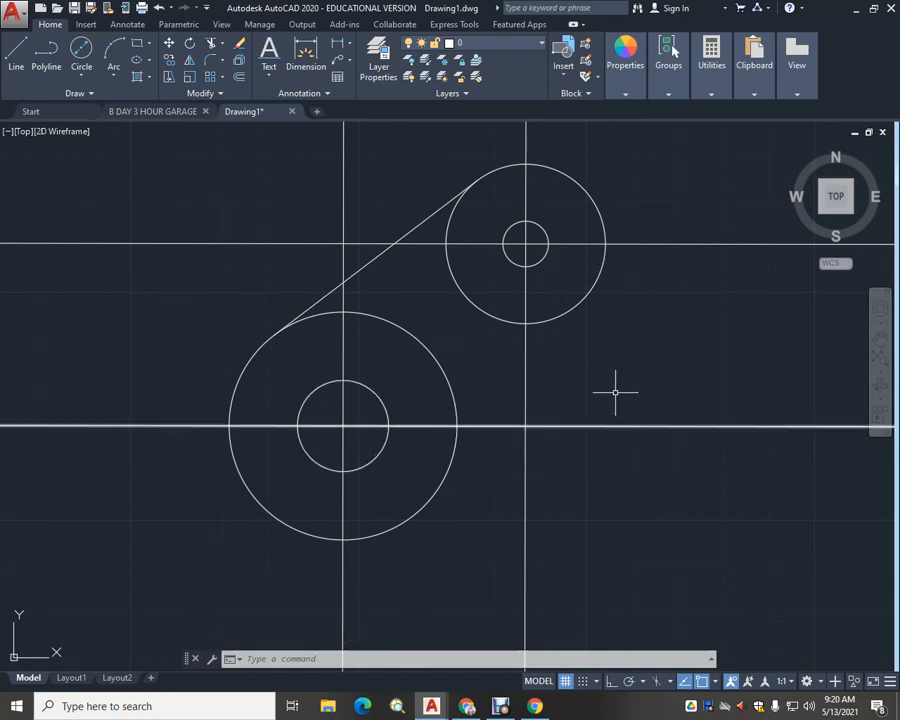
click(16, 50)
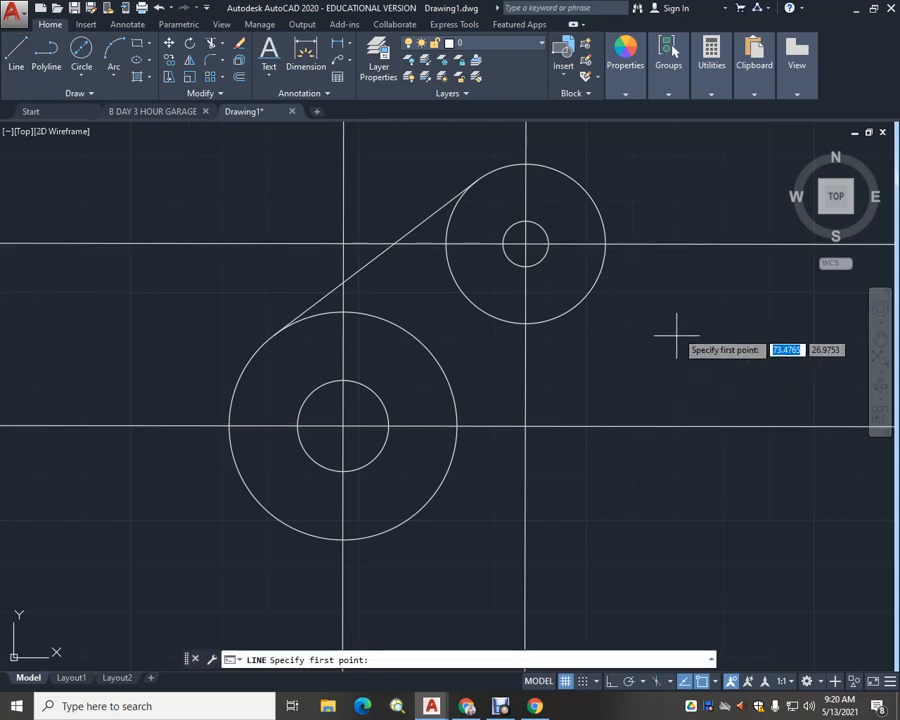
click(605, 243)
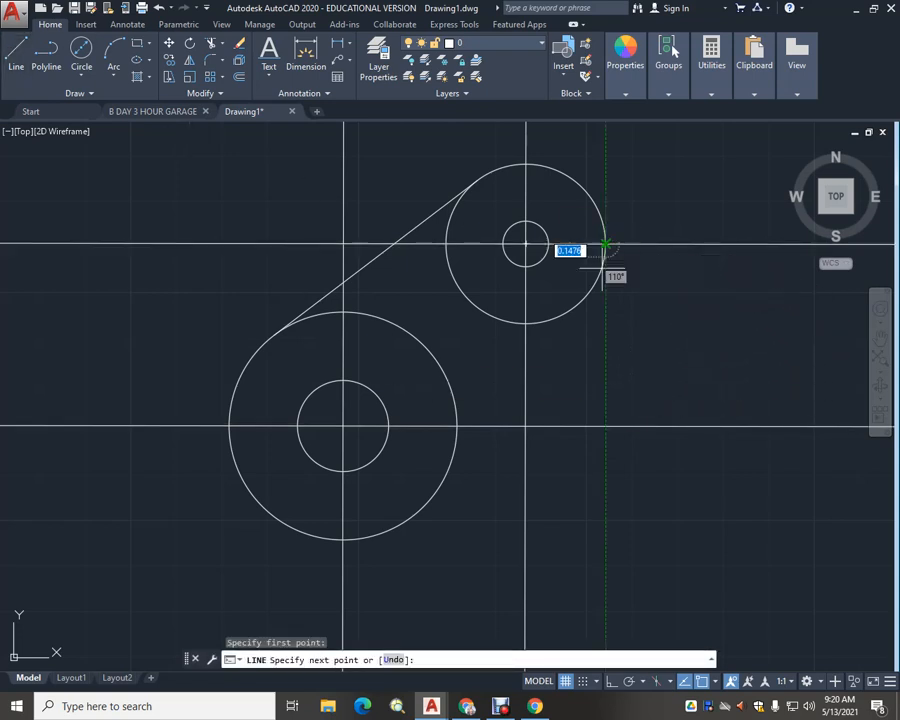
click(605, 426)
key(Escape)
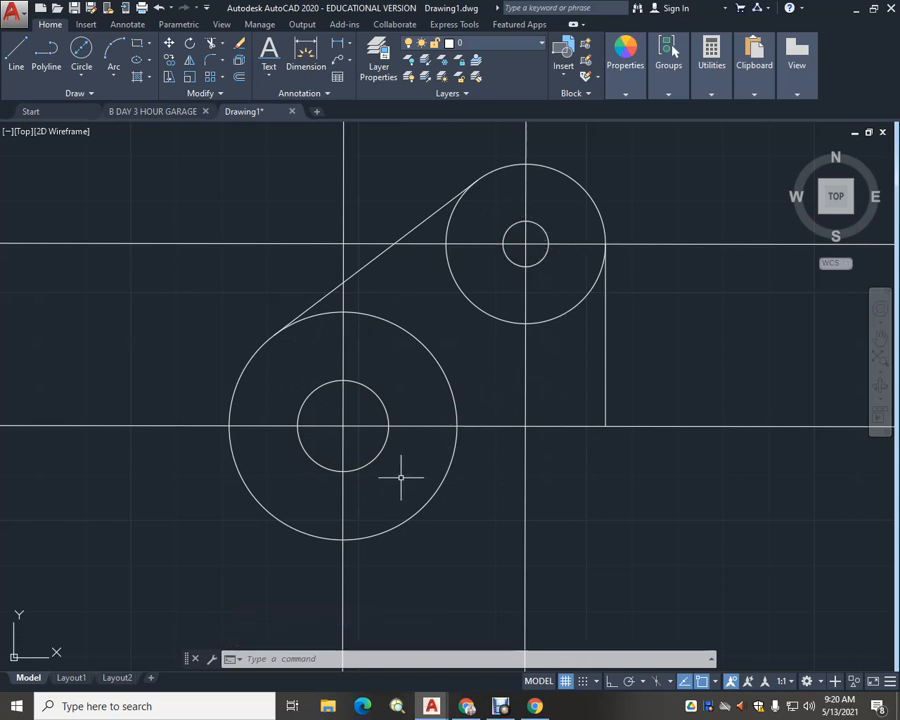
click(239, 43)
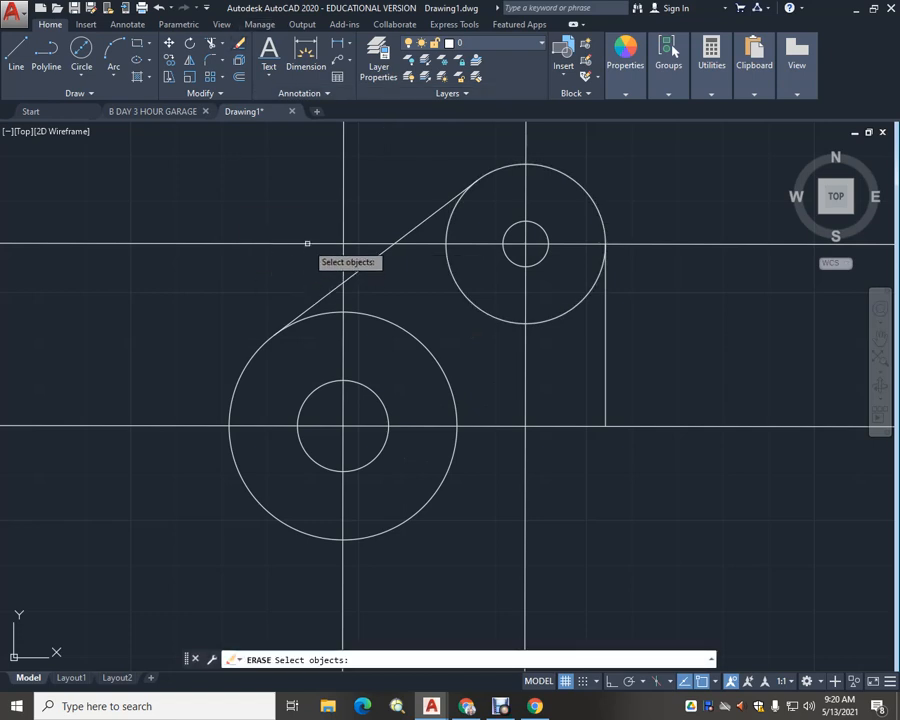
click(307, 243)
click(344, 205)
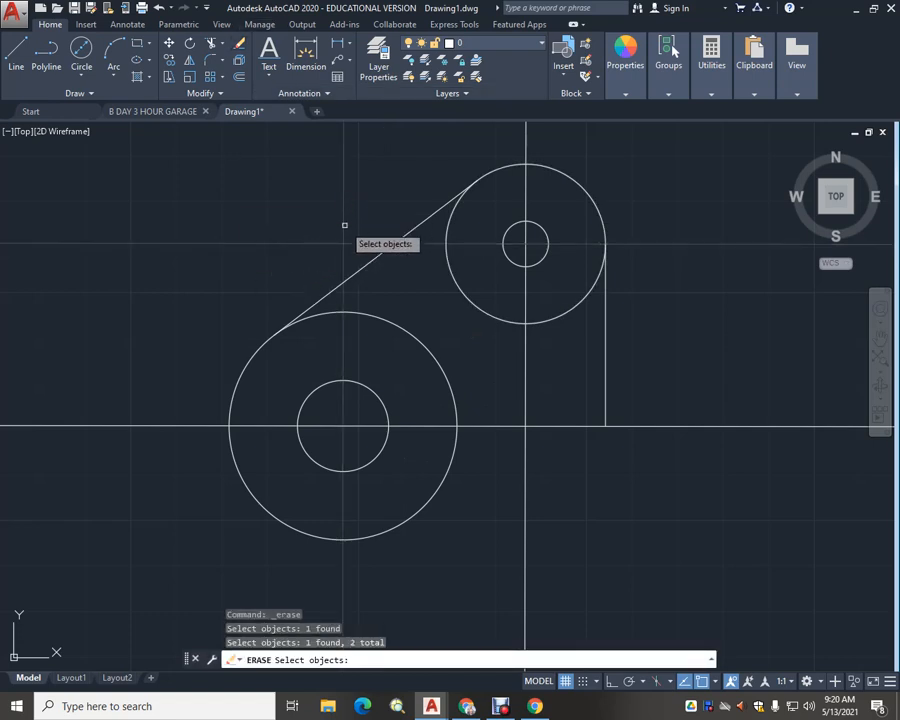
click(276, 425)
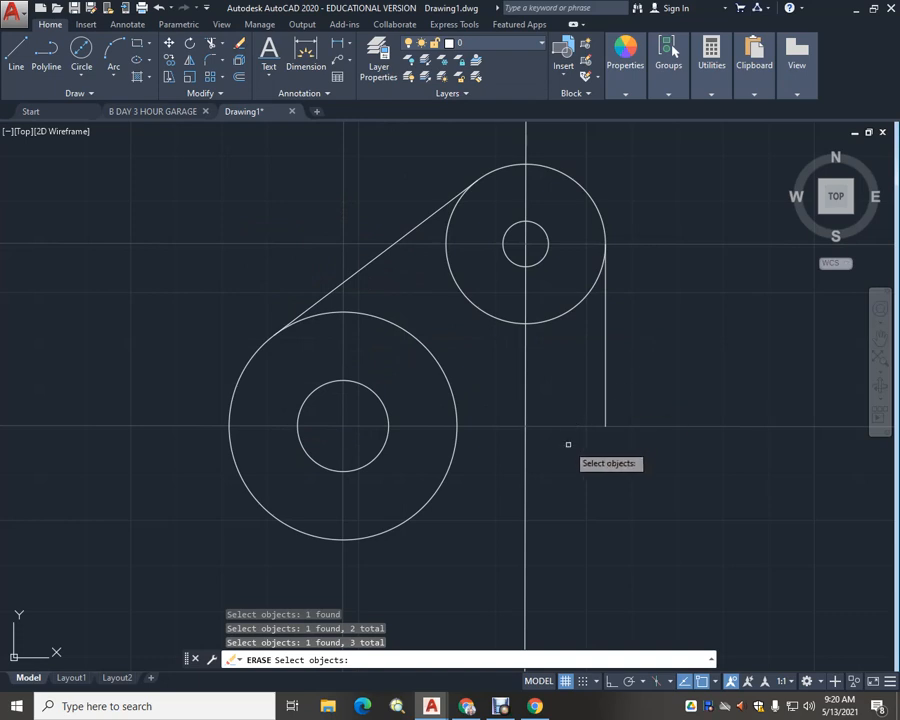
key(Escape)
key(Escape)
key(Escape)
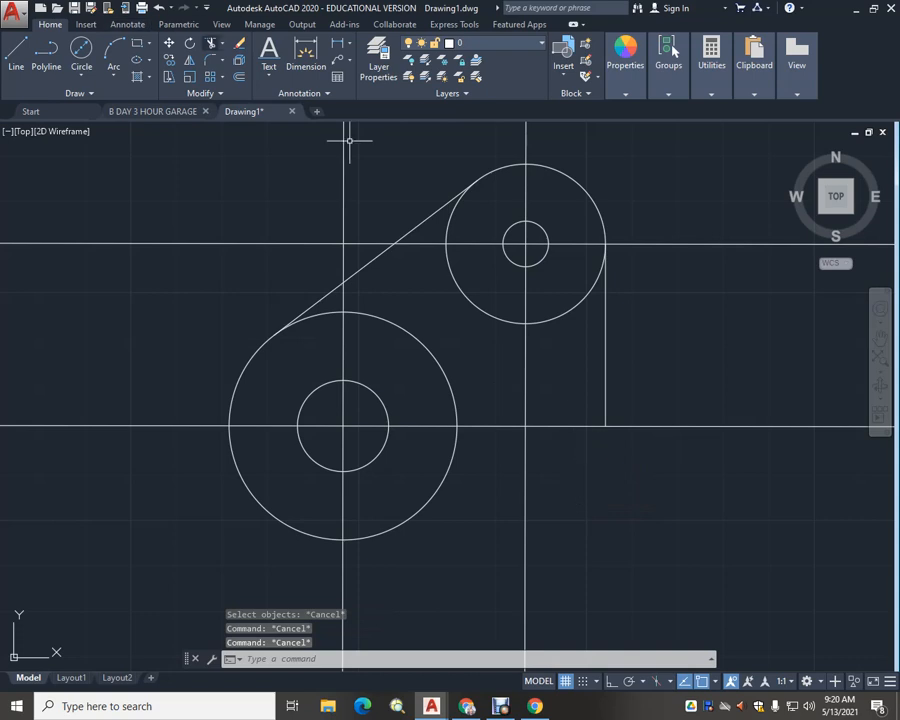
Try to trim the lower horizontal construction line against the vertical tangent line, and undo the trim
text(tr)
key(Return)
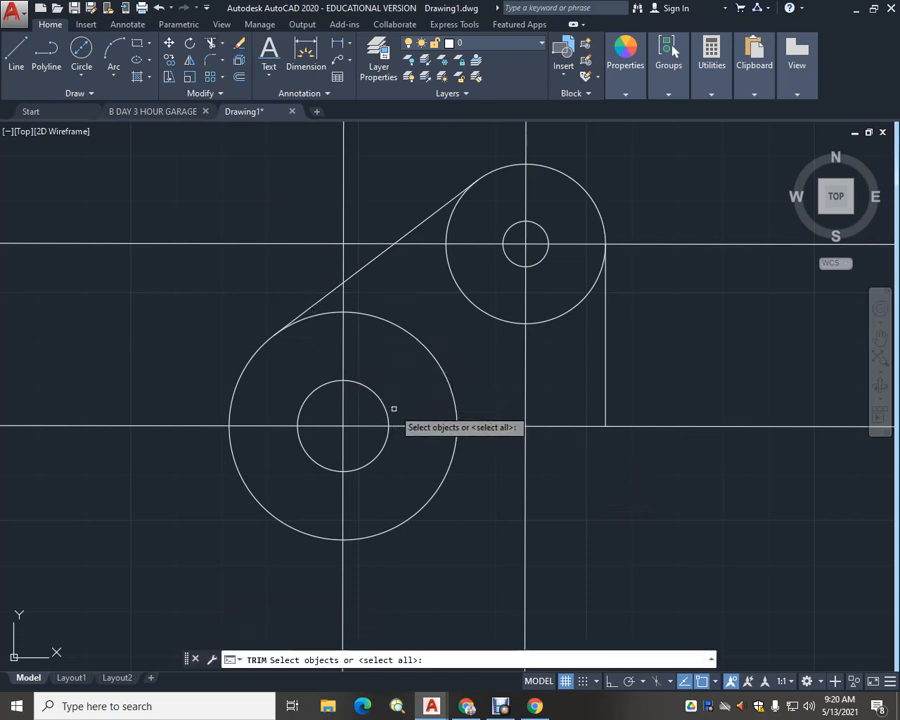
click(418, 426)
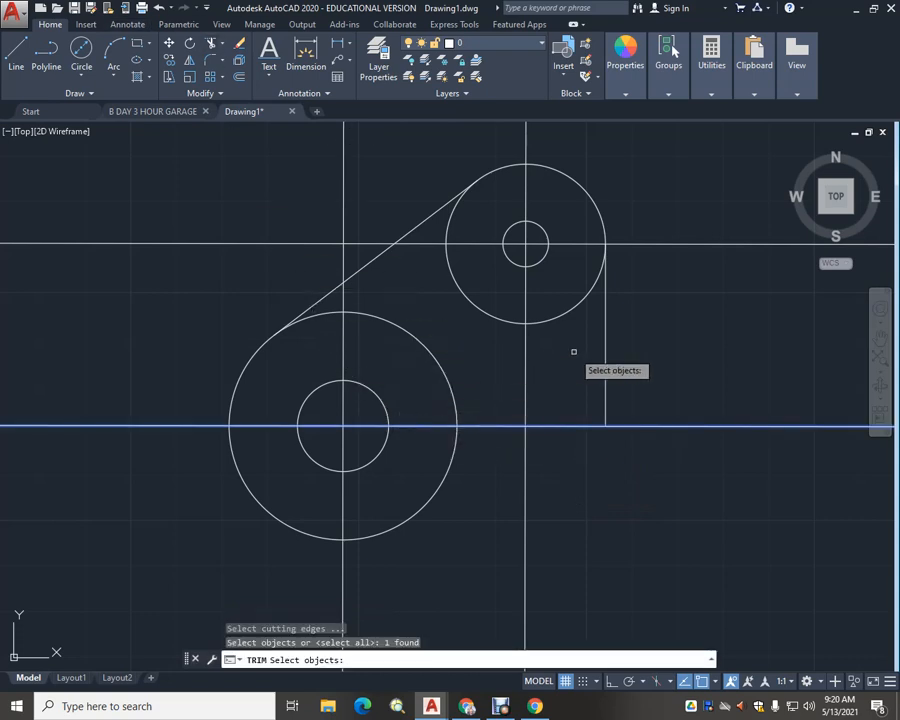
click(605, 360)
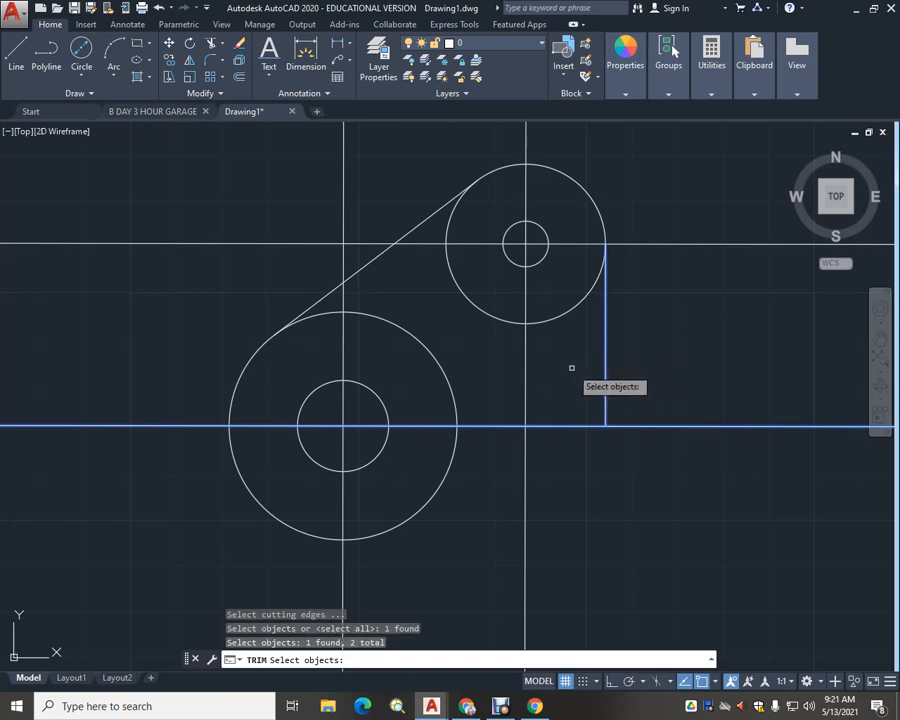
key(Return)
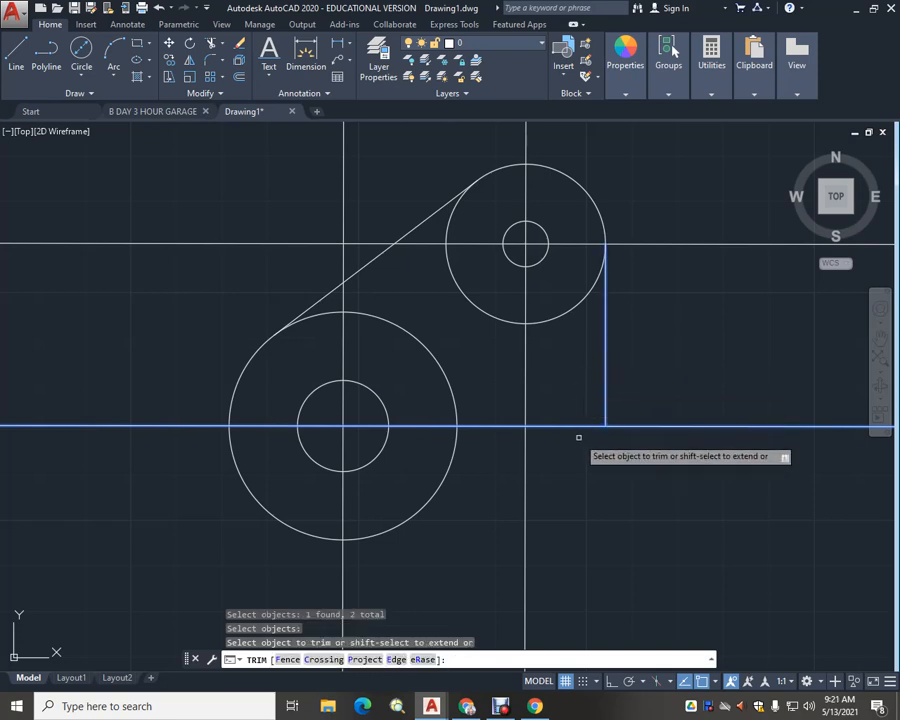
click(424, 426)
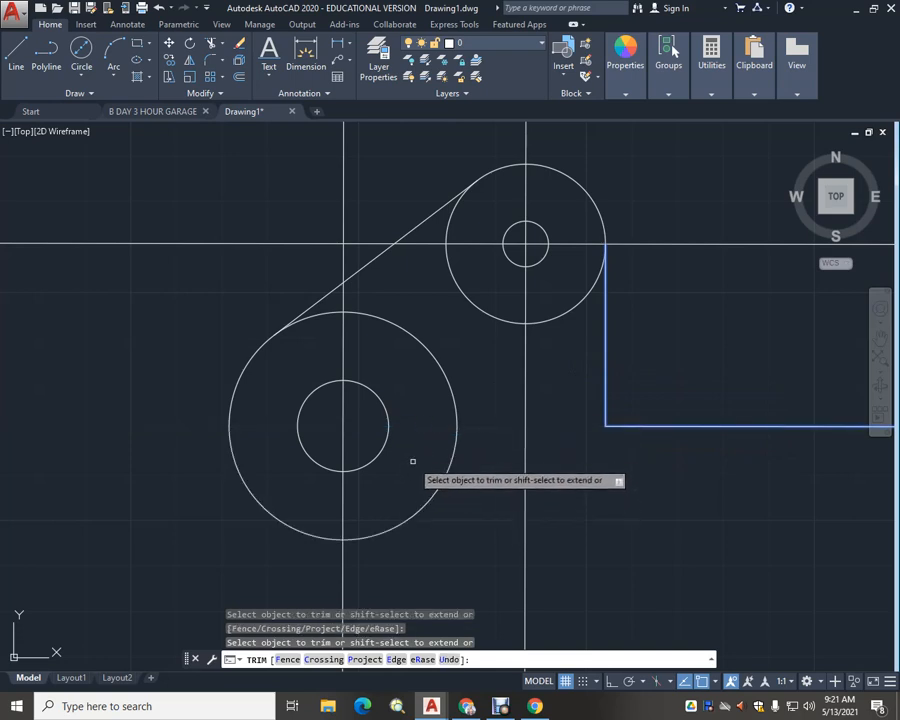
click(701, 426)
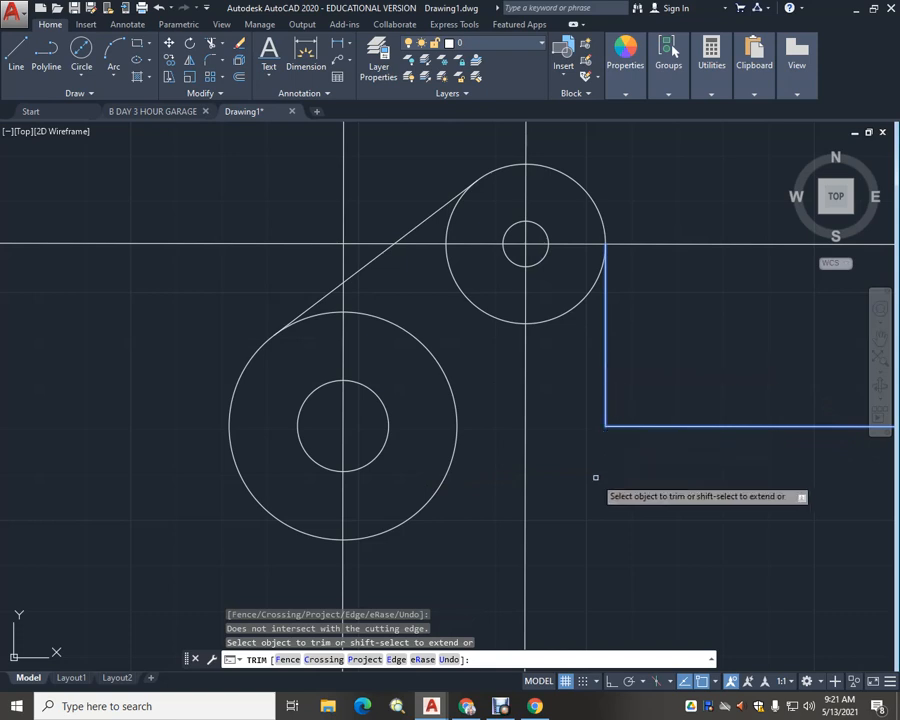
key(Escape)
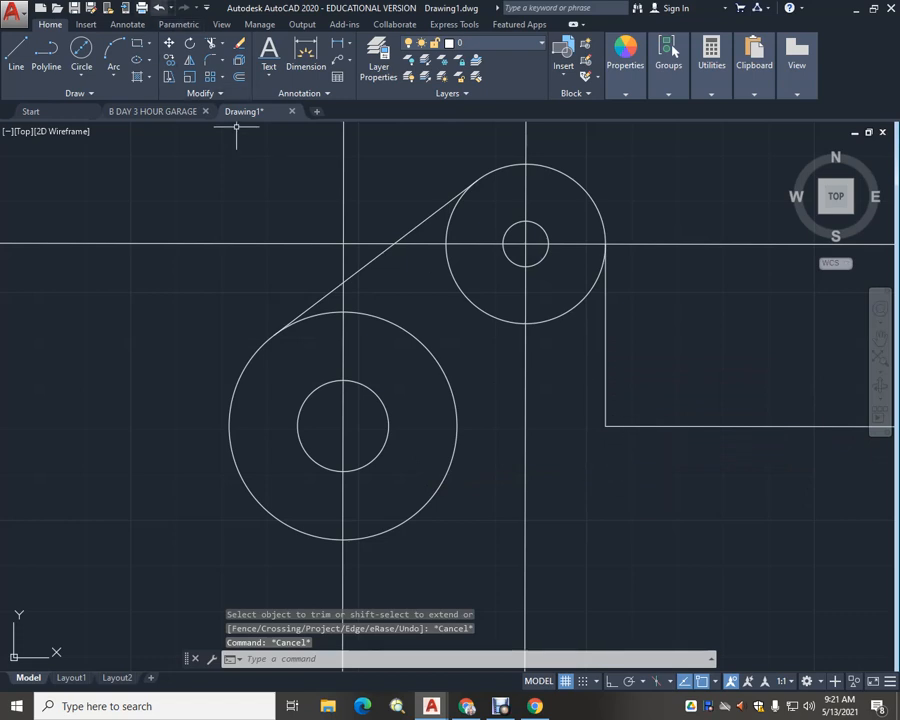
key(ctrl+z)
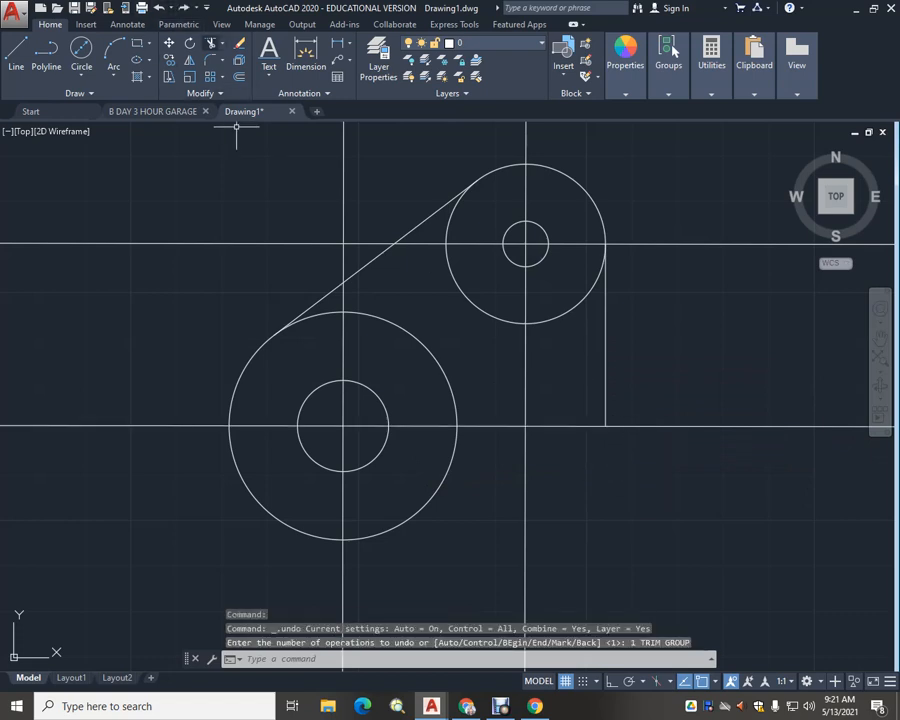
Trim the lower horizontal construction line beyond the vertical tangent line and inside the large lower circle, using the circle and both lines as cutting edges
text(tr)
key(Return)
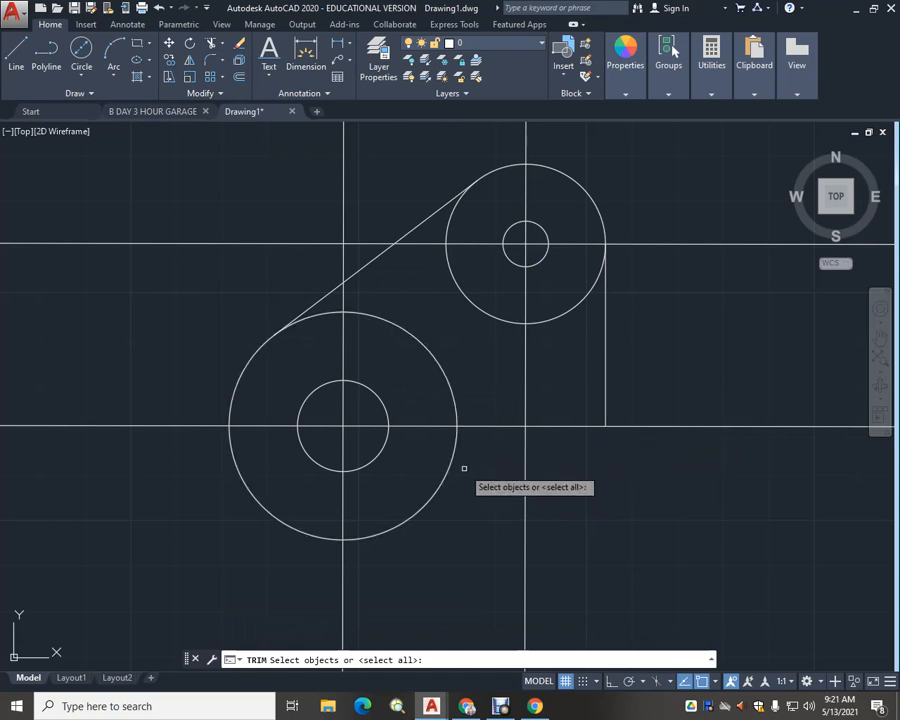
click(456, 403)
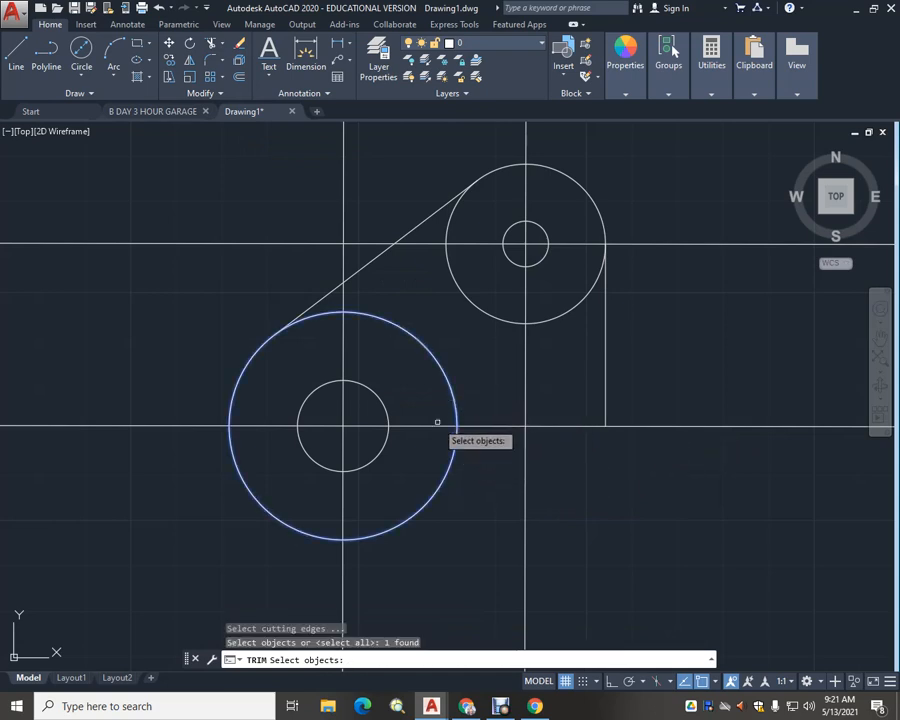
click(437, 424)
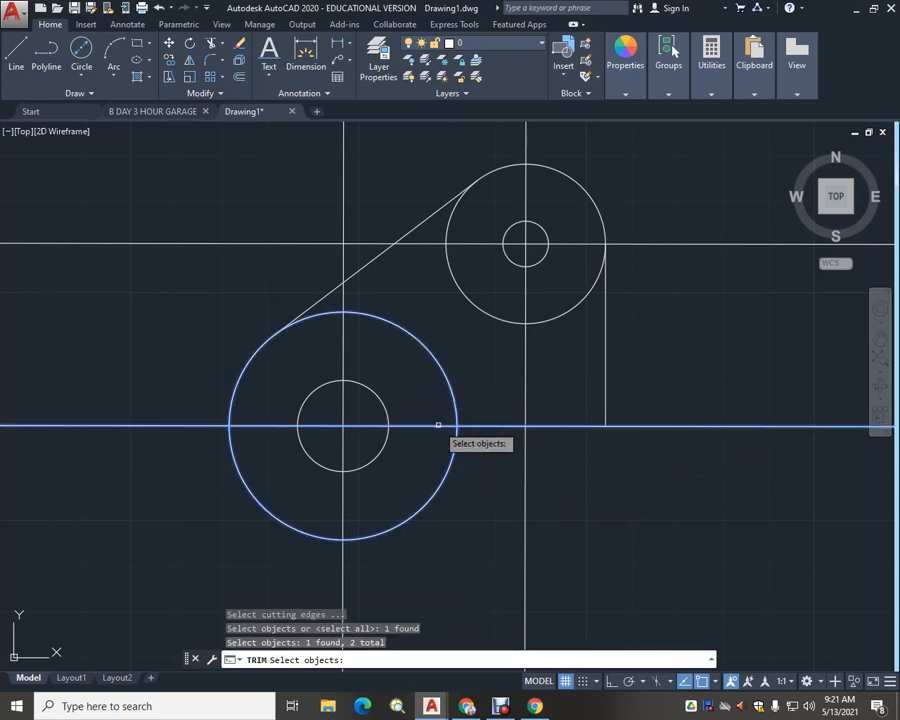
click(604, 409)
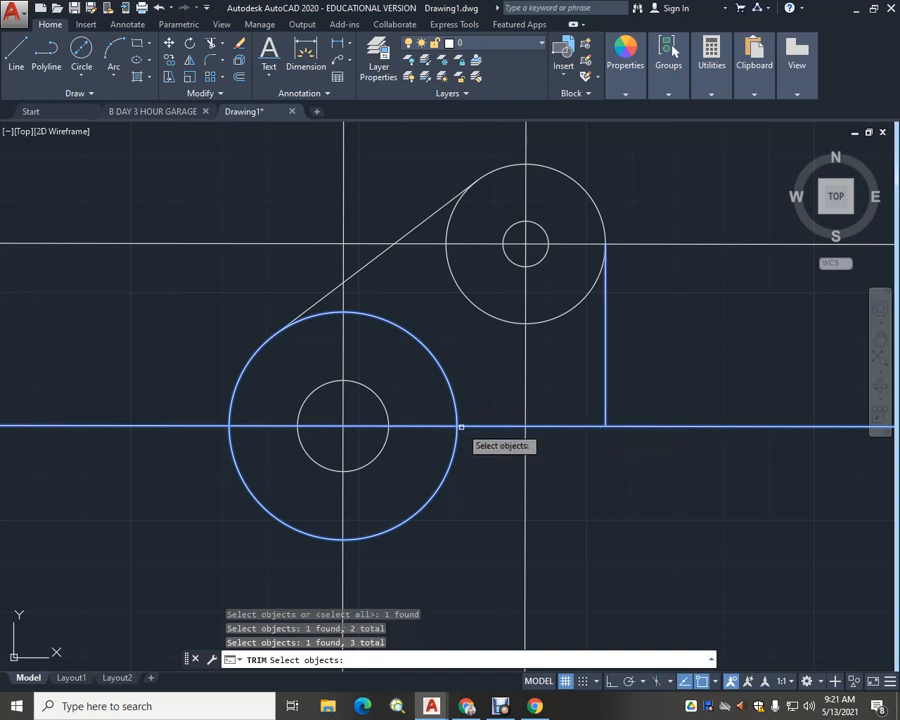
key(Return)
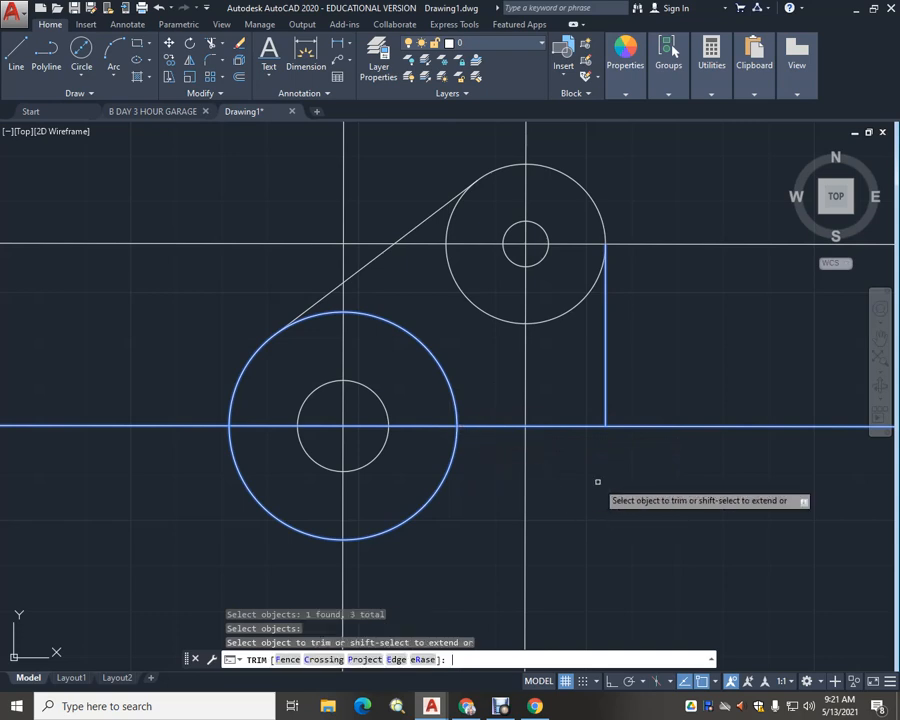
click(632, 426)
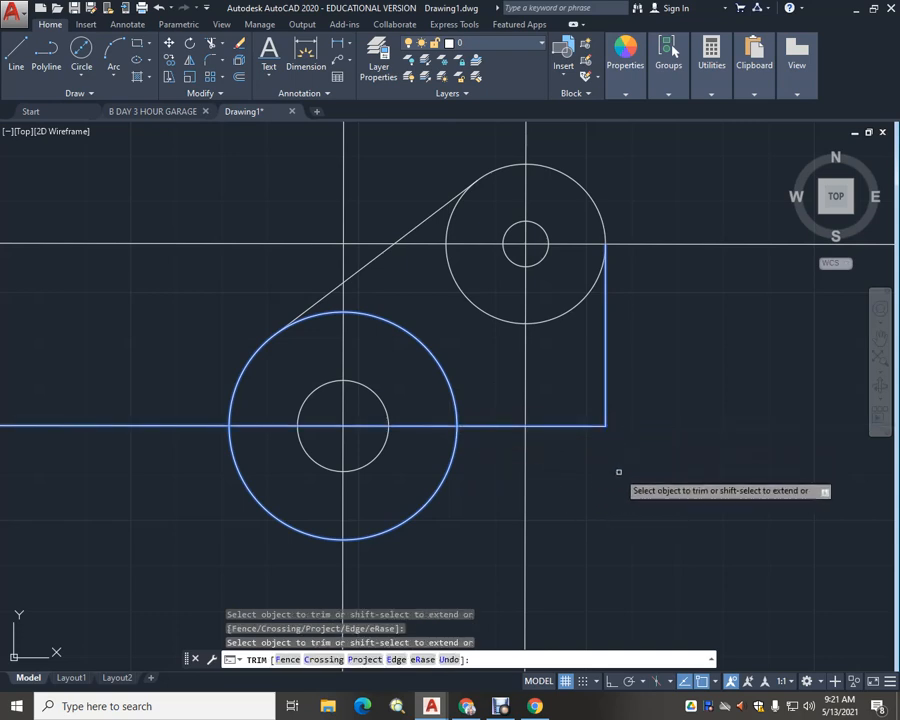
click(415, 425)
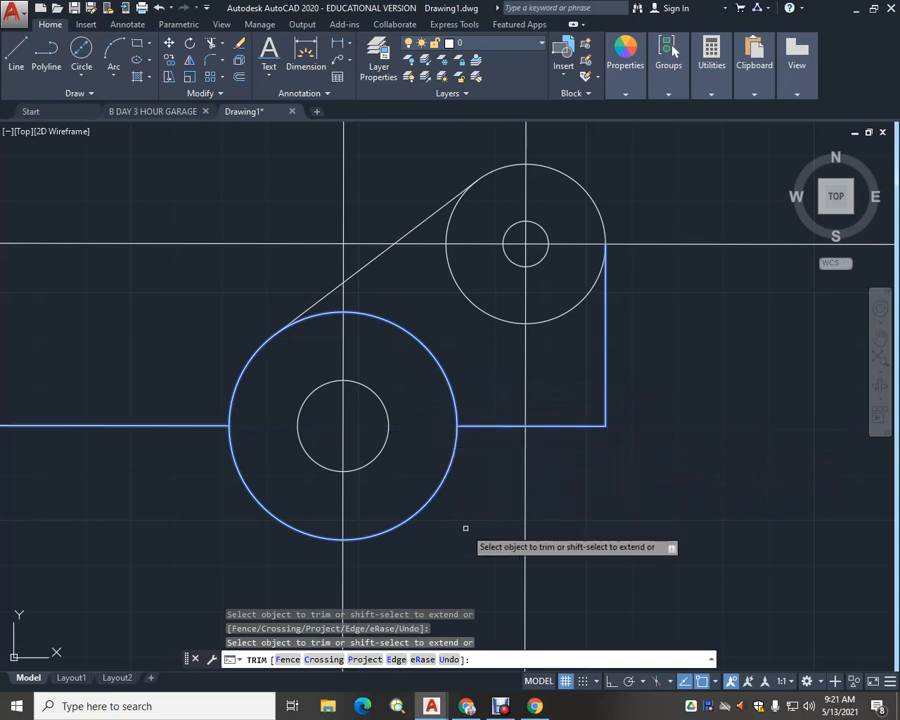
key(Escape)
key(Escape)
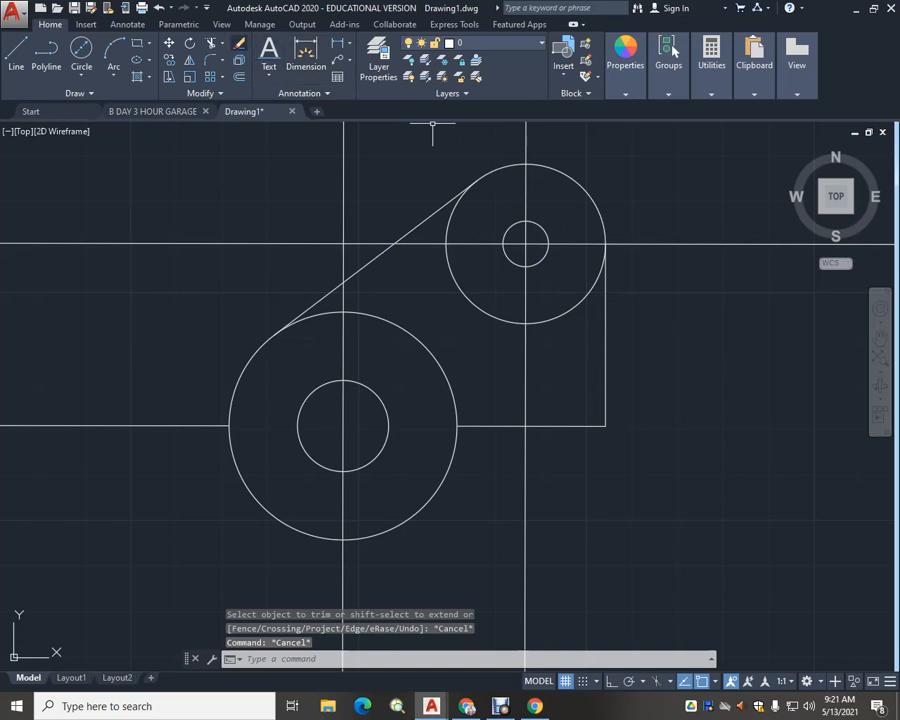
Erase the upper horizontal and both vertical construction lines, plus the leftover lower horizontal piece outside the large circle's left side
text(e)
key(Return)
click(274, 243)
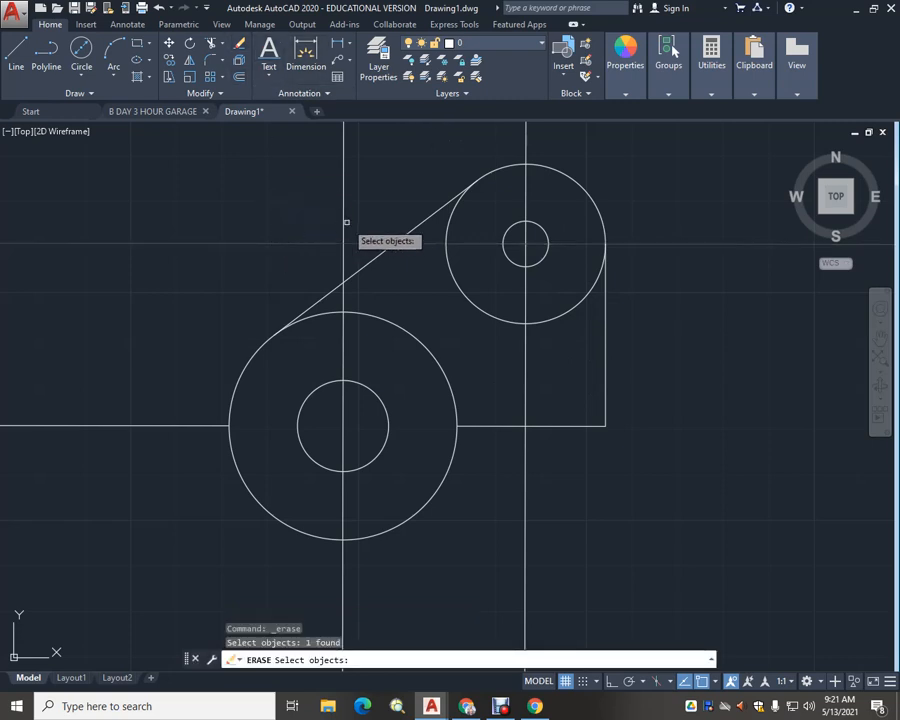
click(344, 218)
click(180, 424)
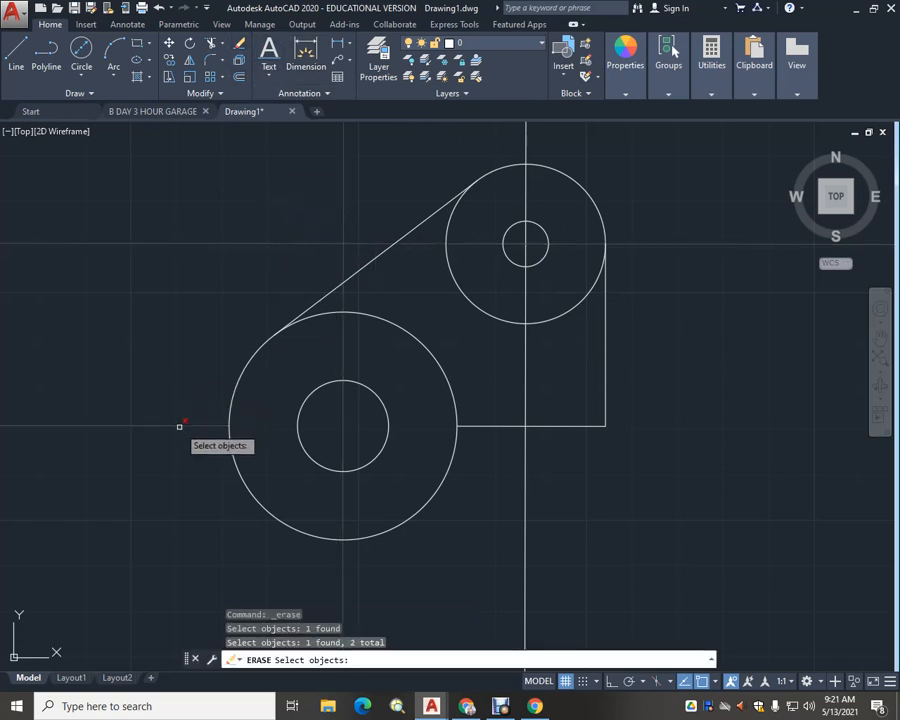
click(525, 190)
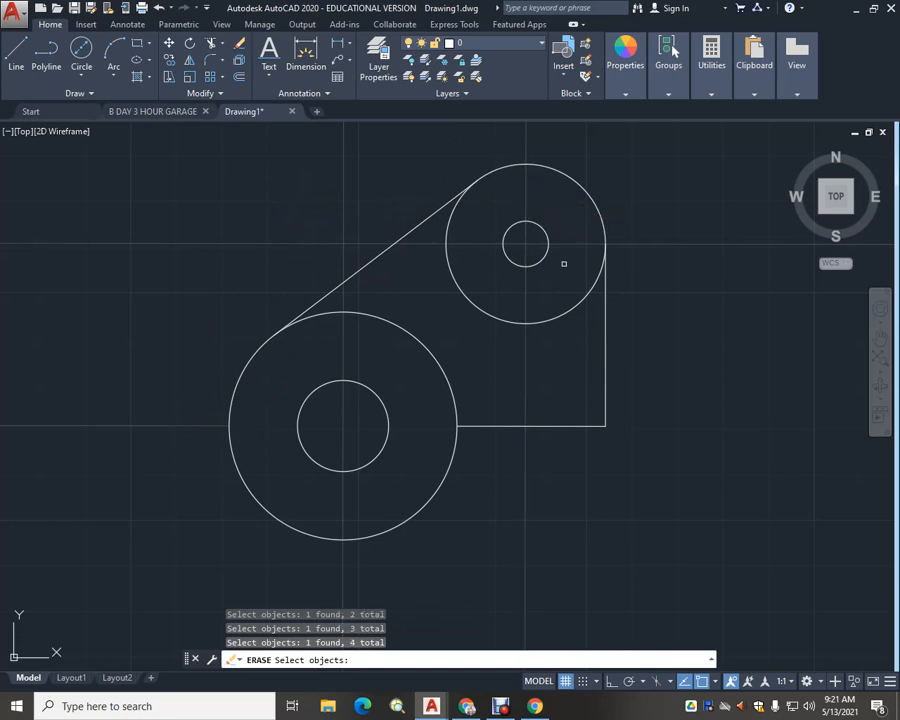
key(Return)
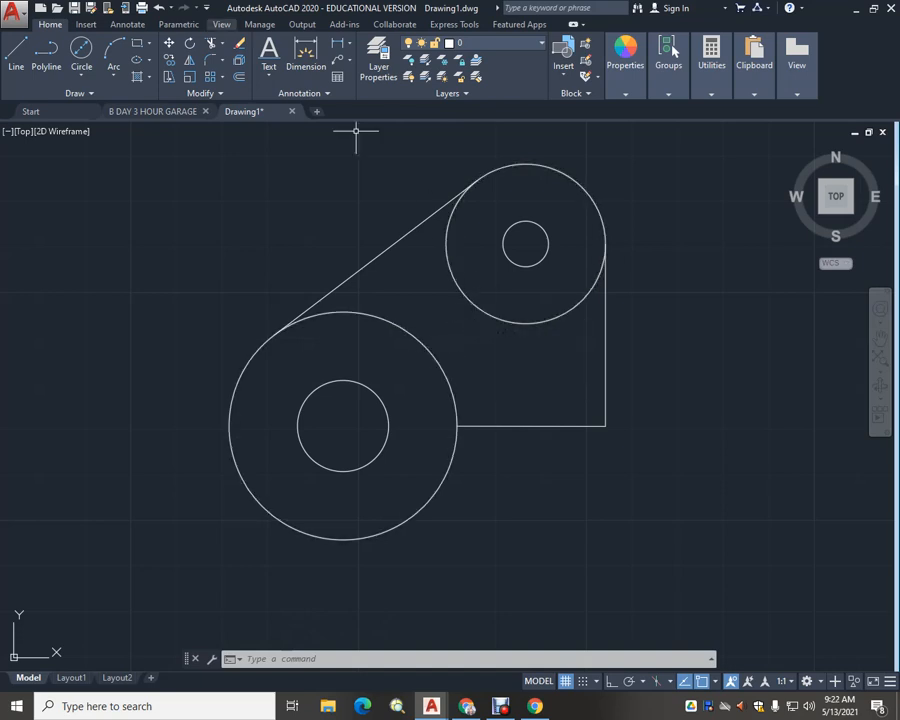
click(239, 43)
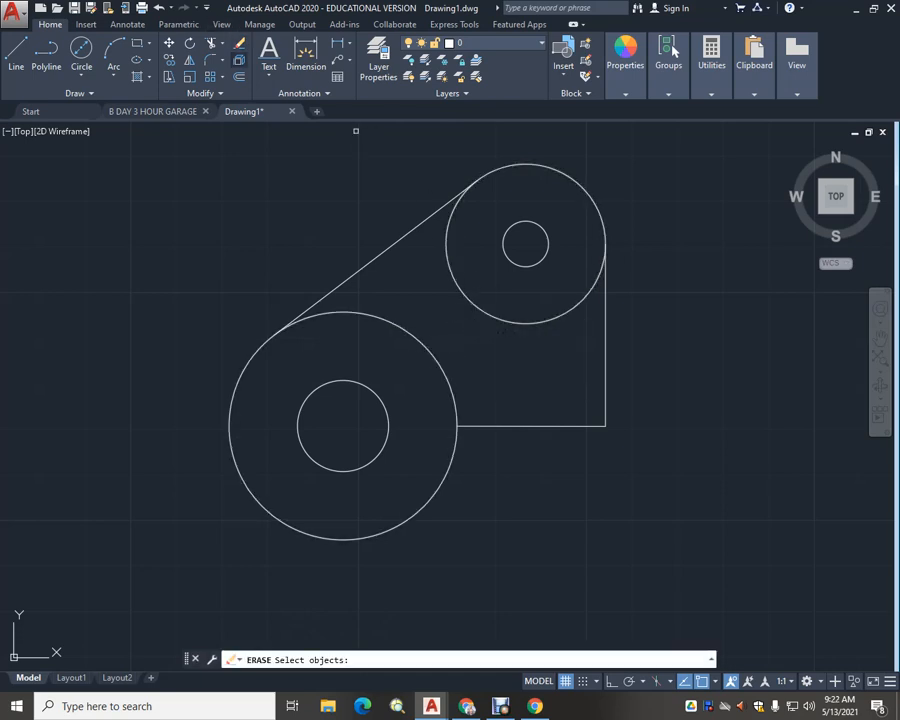
click(384, 249)
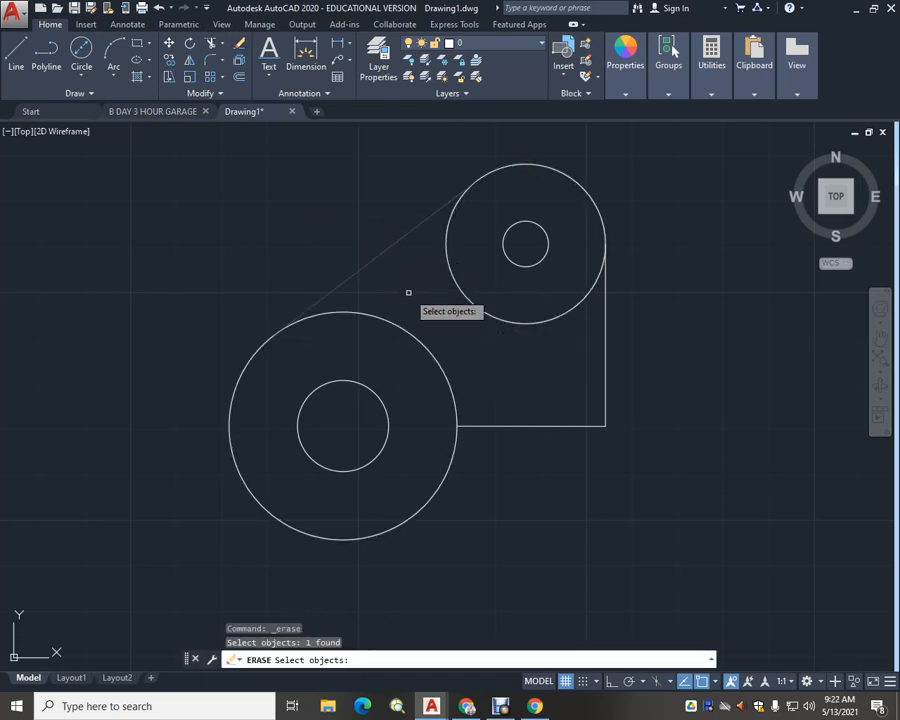
click(487, 424)
click(605, 350)
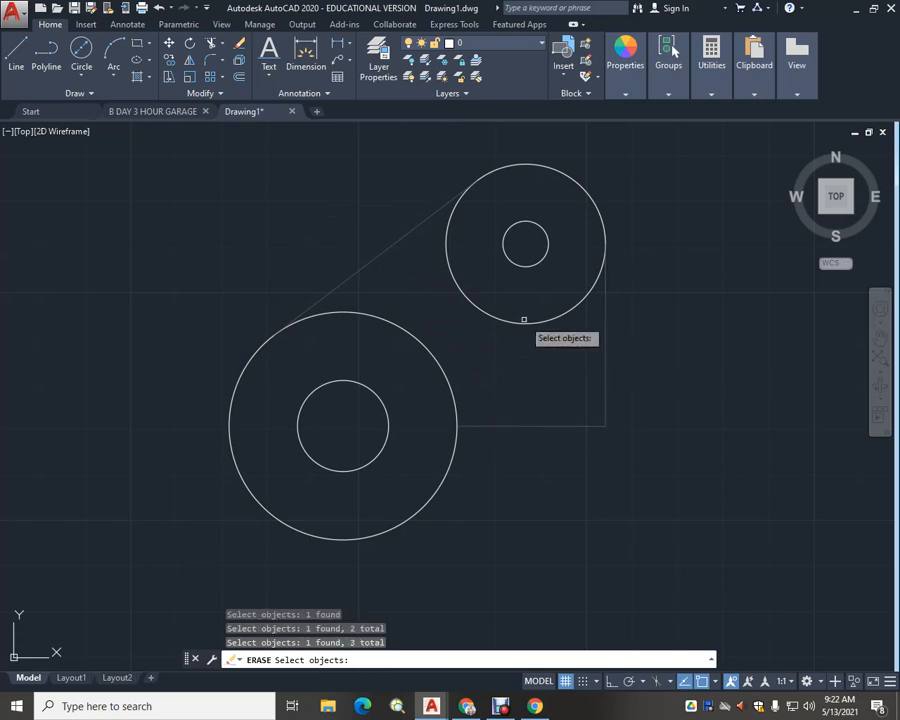
click(441, 365)
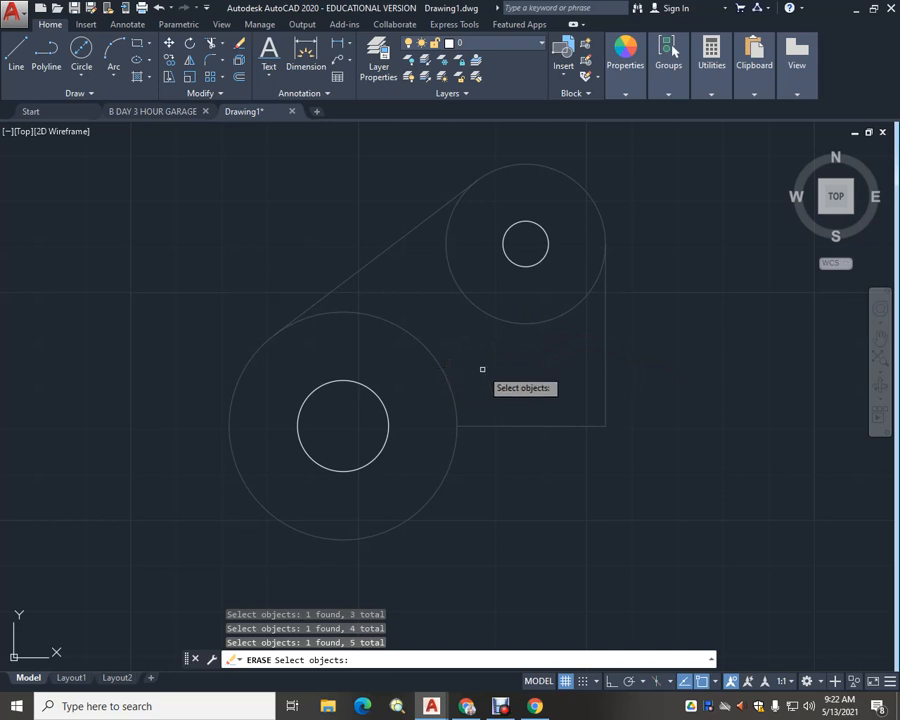
key(Escape)
Trim the inner arcs of both outer circles with all objects as cutting edges, leaving only the part's outline and two holes
scroll(484, 366, down, 3)
middle_drag(484, 368, 378, 369)
click(211, 43)
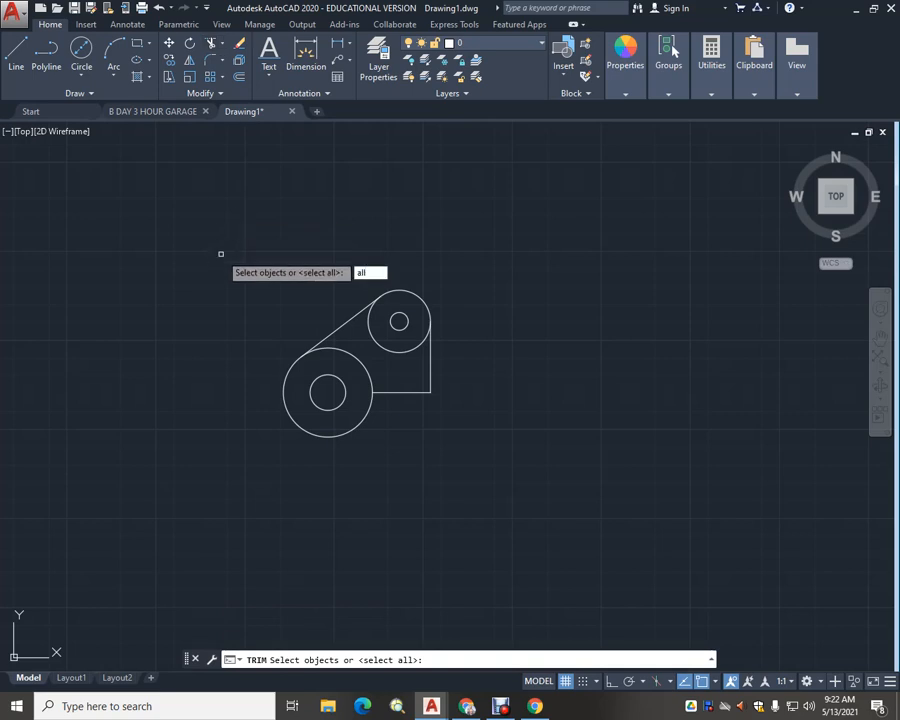
key(Return)
key(Return)
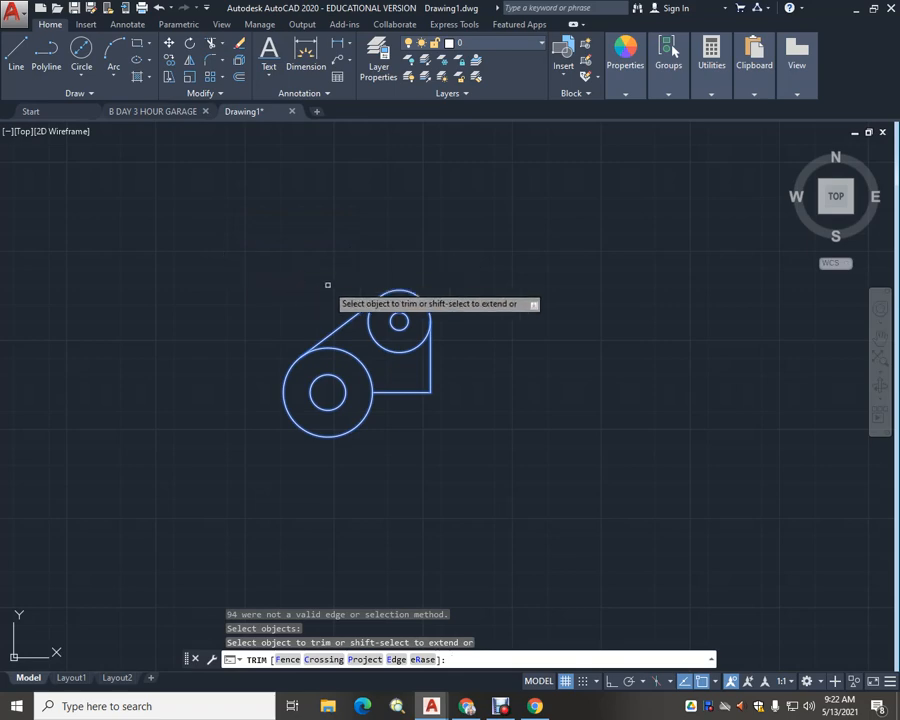
scroll(374, 290, up, 6)
middle_drag(384, 562, 393, 372)
scroll(416, 397, down, 2)
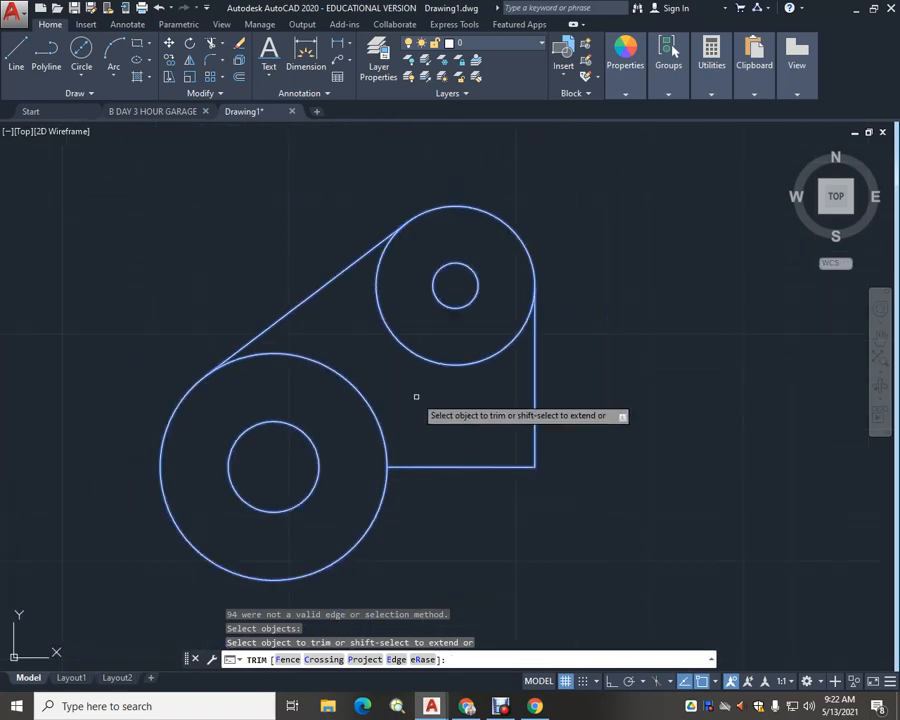
click(295, 355)
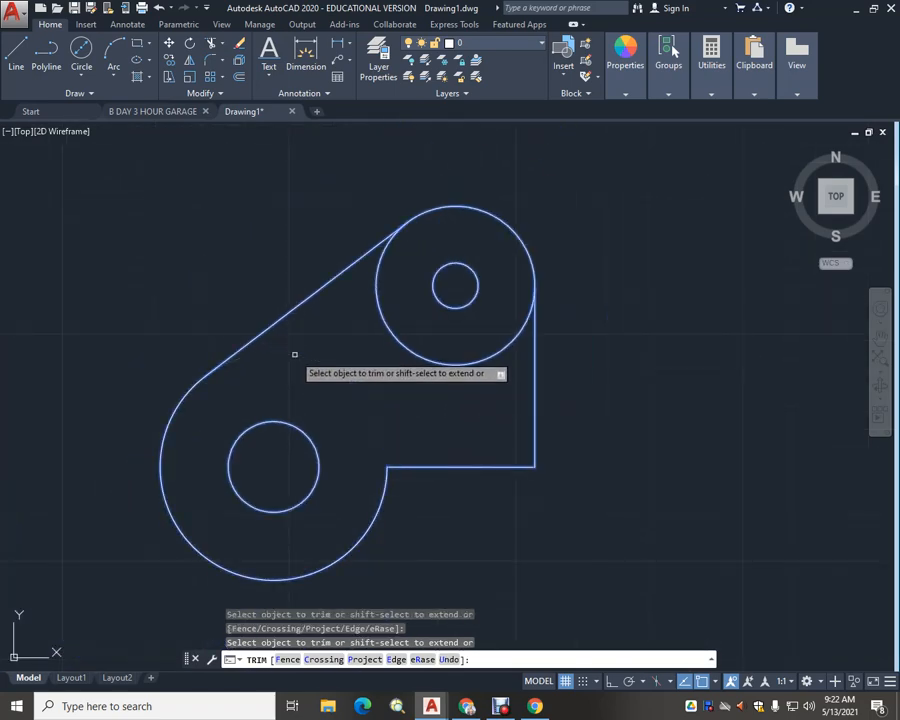
click(436, 362)
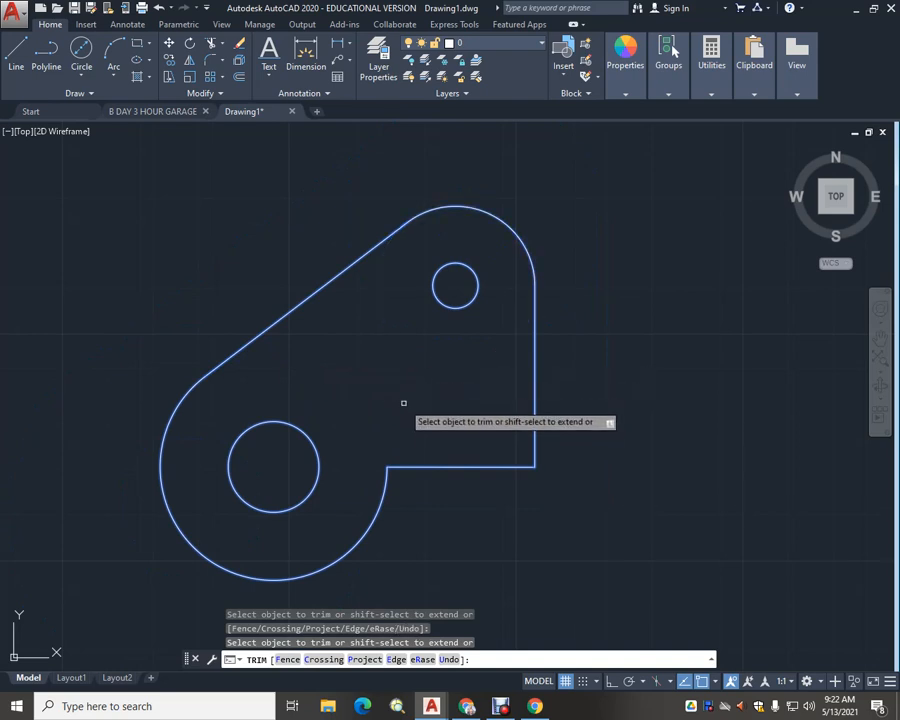
scroll(404, 390, down, 2)
middle_drag(404, 390, 386, 362)
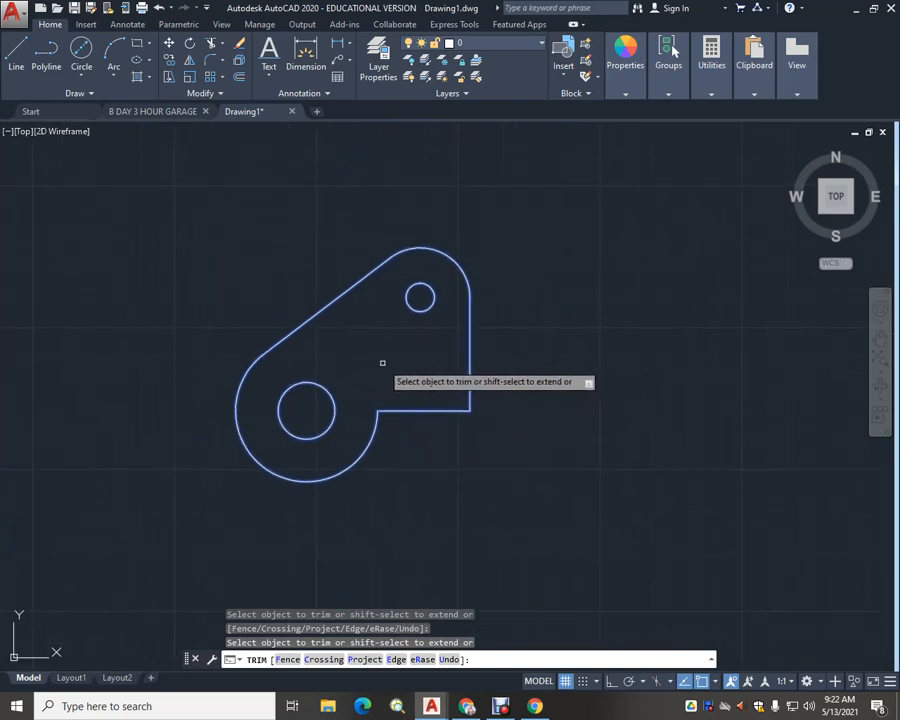
key(Escape)
key(Escape)
Fillet the inside corner between the large lower arc and the bottom horizontal line with a radius of .25
scroll(530, 366, up, 2)
middle_drag(530, 366, 562, 371)
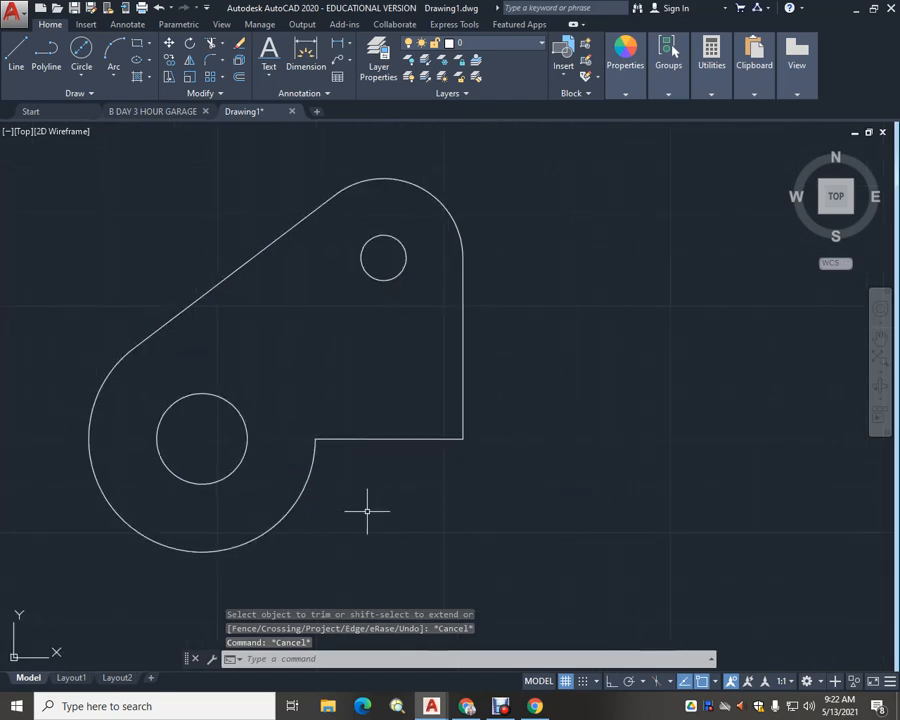
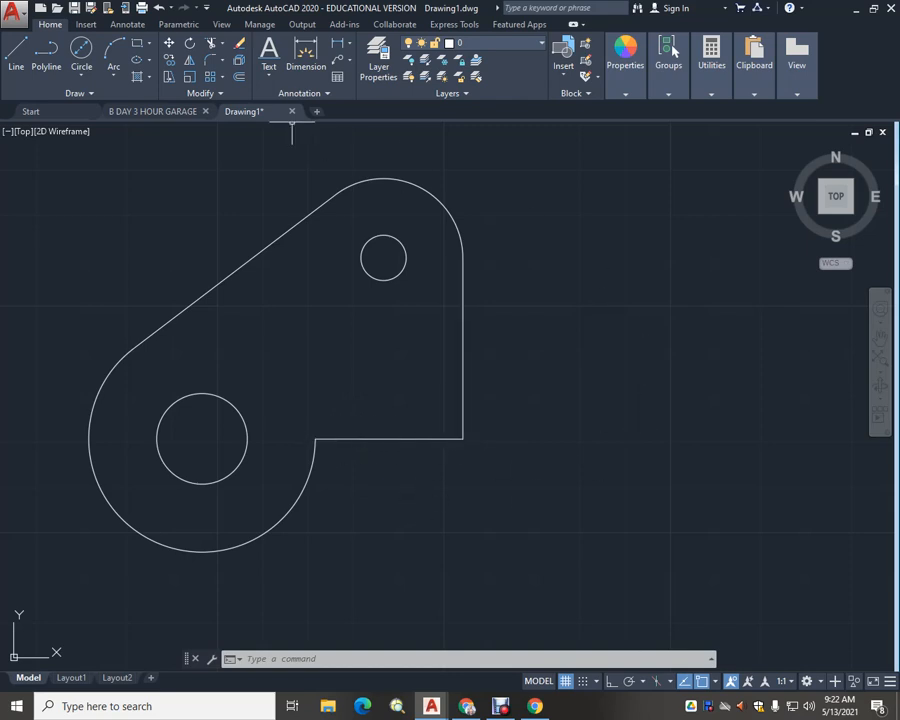
text(f)
key(Return)
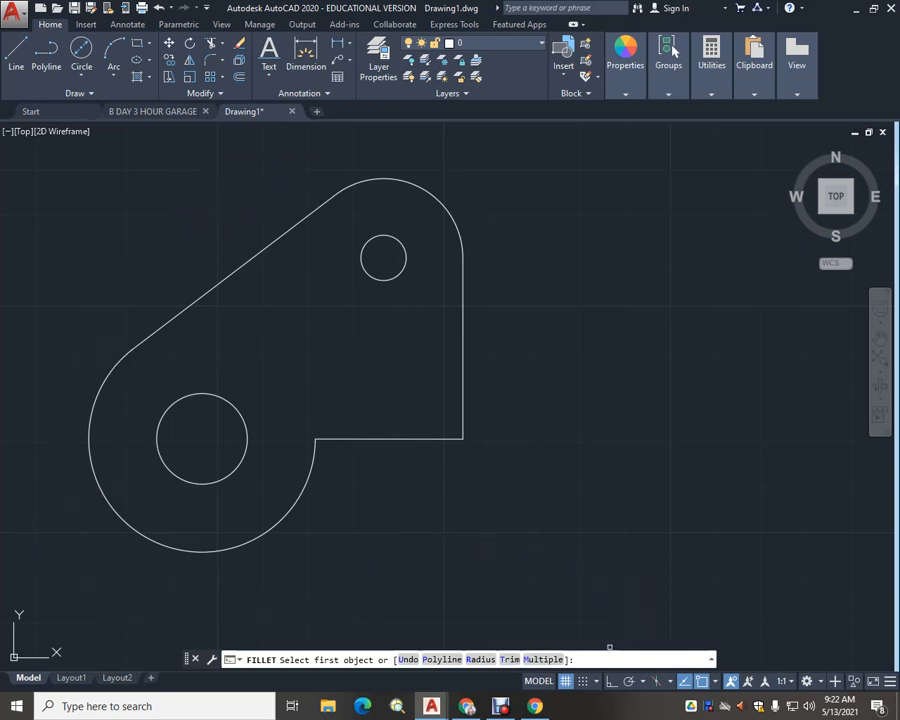
text(r)
key(Return)
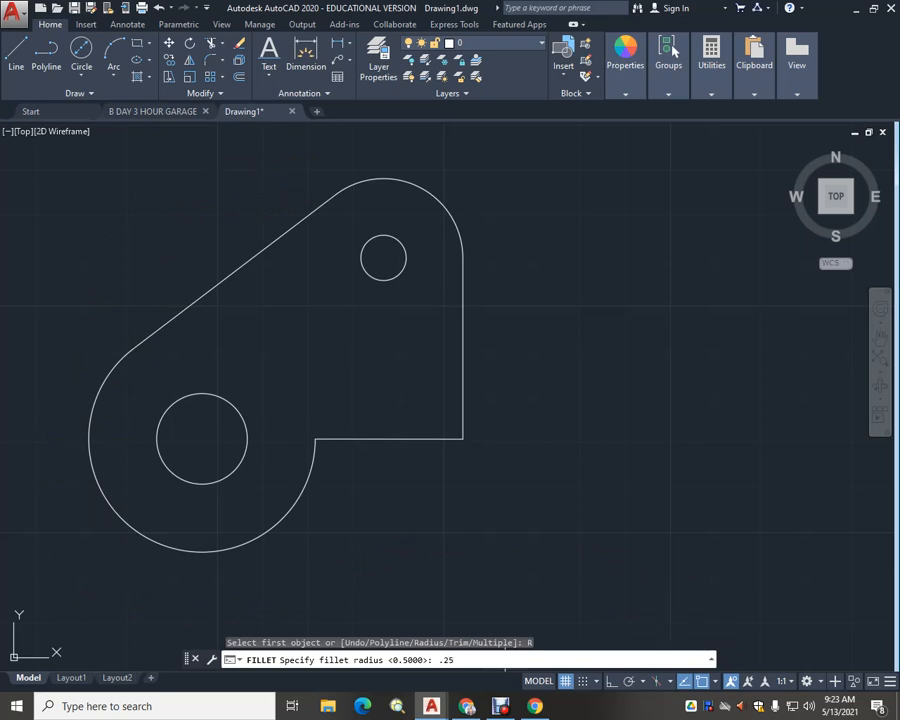
key(Return)
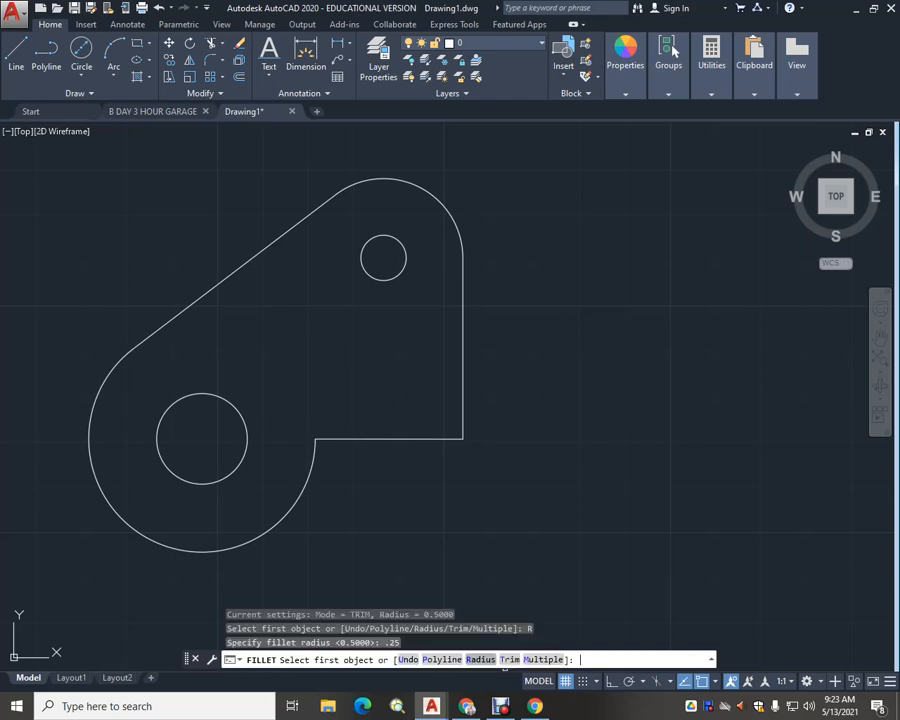
click(310, 465)
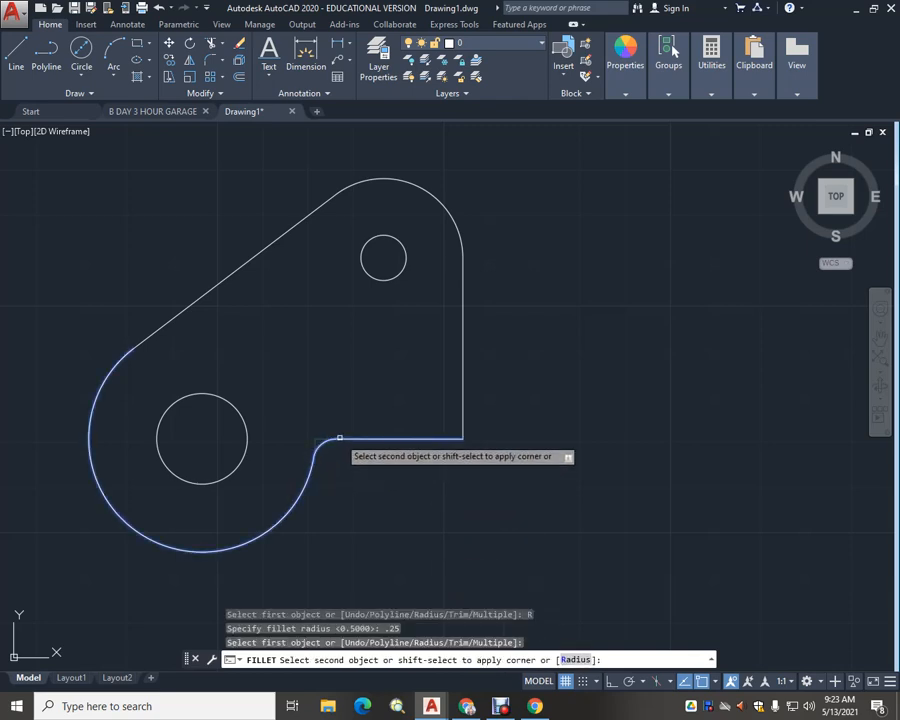
click(338, 438)
Fillet the lower-right corner between the bottom horizontal line and the vertical line with the same radius
key(Return)
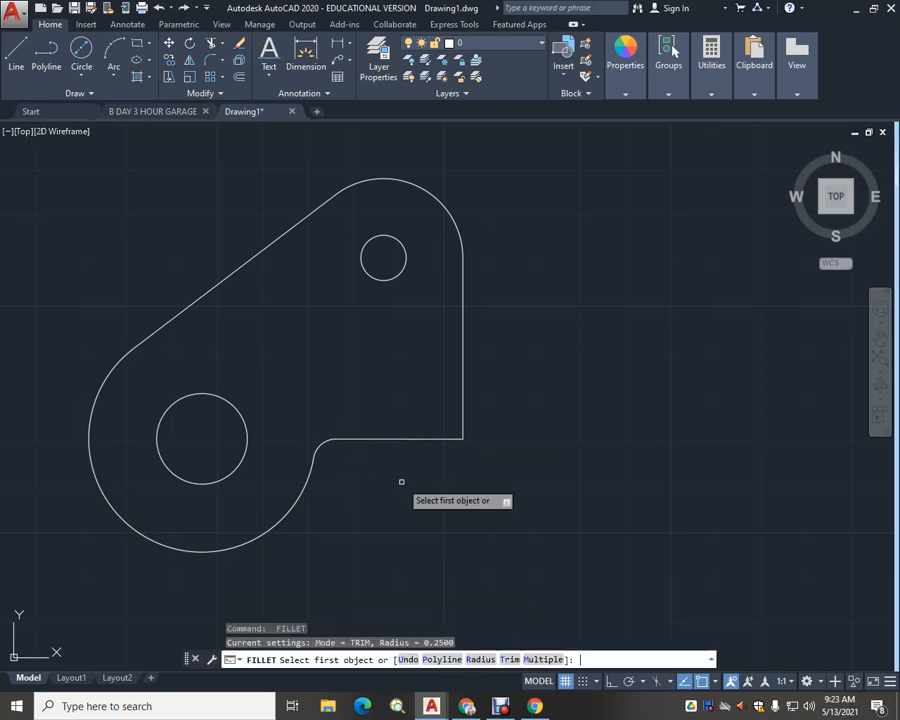
click(419, 438)
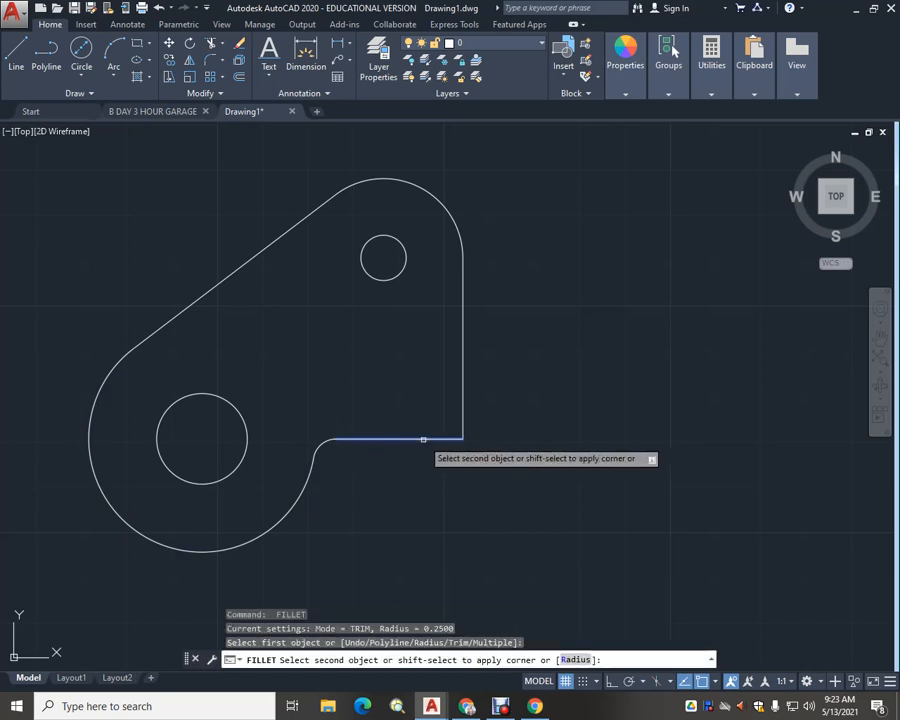
click(463, 414)
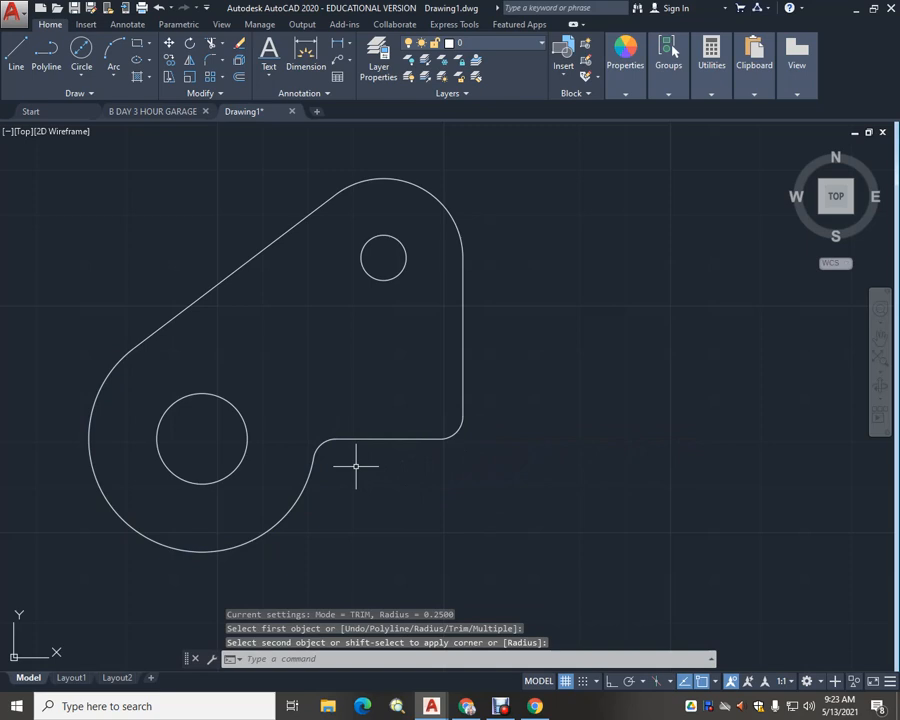
middle_drag(359, 464, 429, 464)
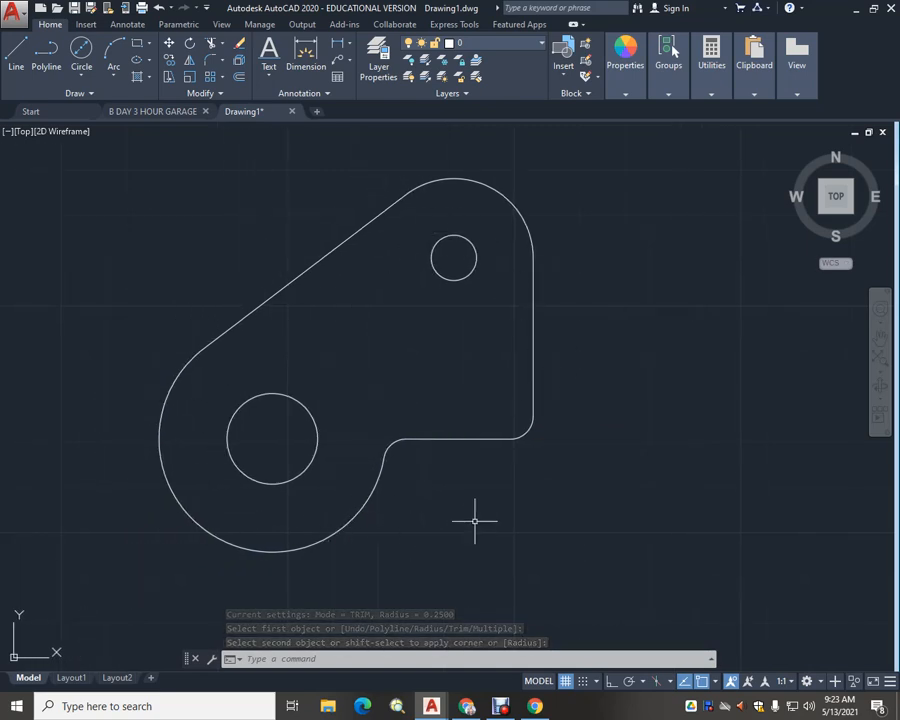
key(Escape)
key(Escape)
key(Escape)
scroll(445, 500, down, 2)
middle_drag(444, 500, 446, 487)
scroll(447, 486, up, 2)
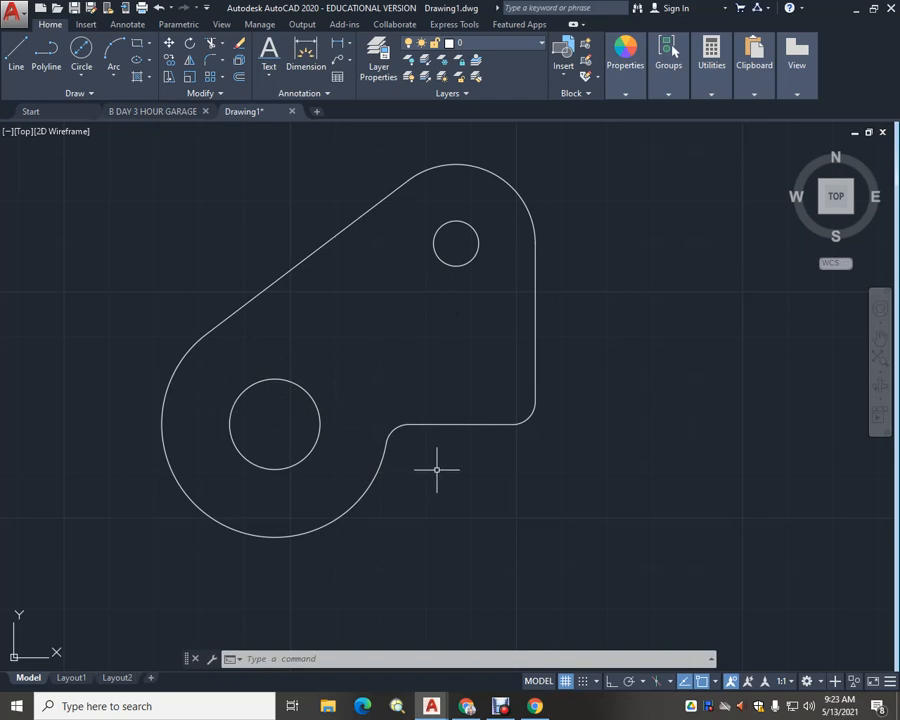
middle_drag(438, 469, 450, 473)
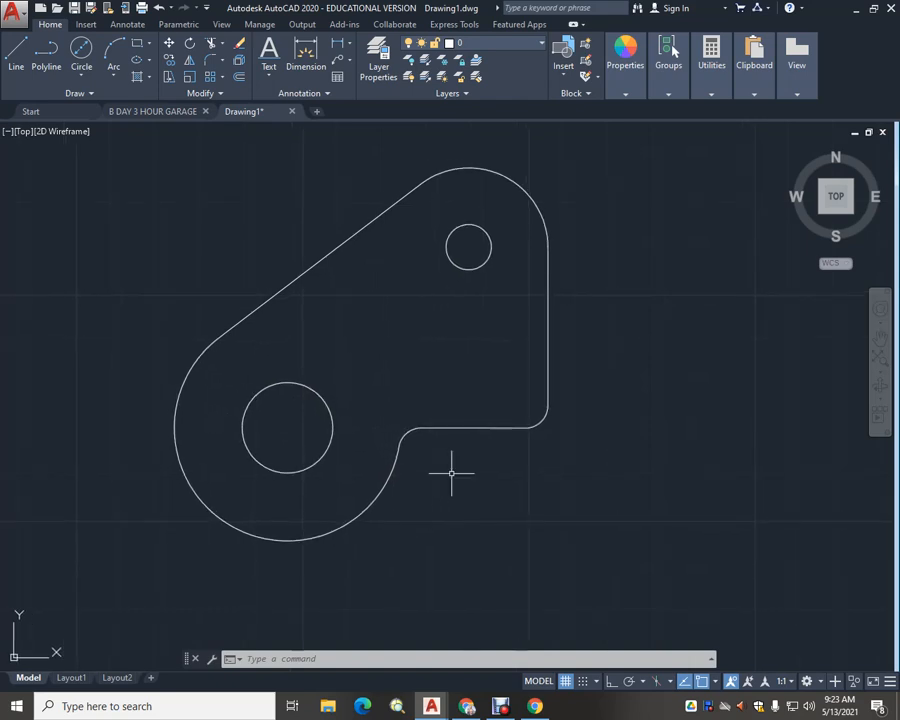
scroll(451, 473, down, 2)
middle_drag(450, 473, 412, 466)
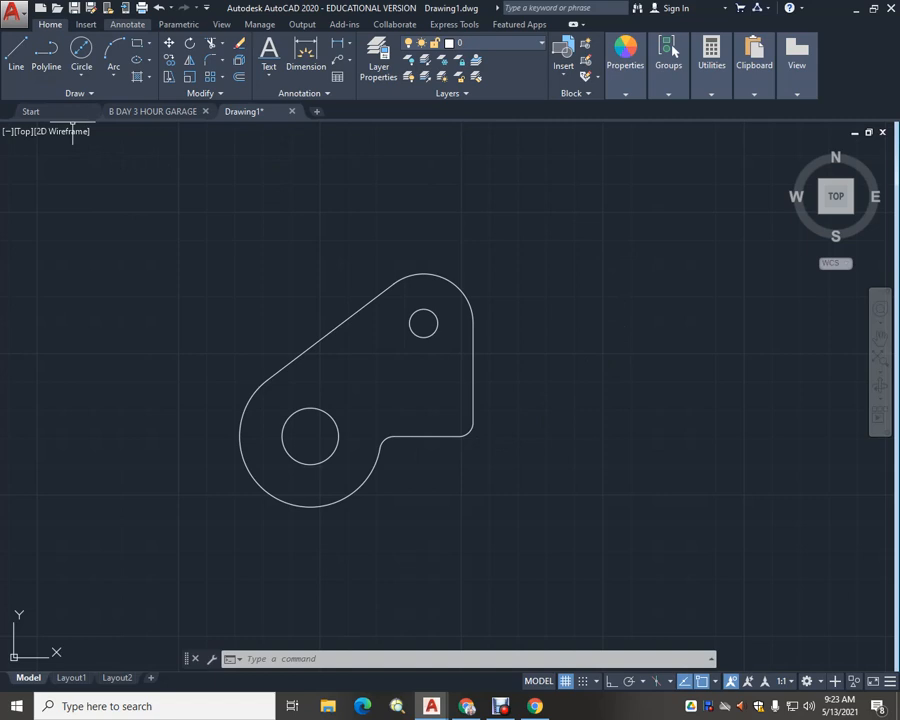
Add center marks to the upper outer arc and the large lower outer arc
click(127, 24)
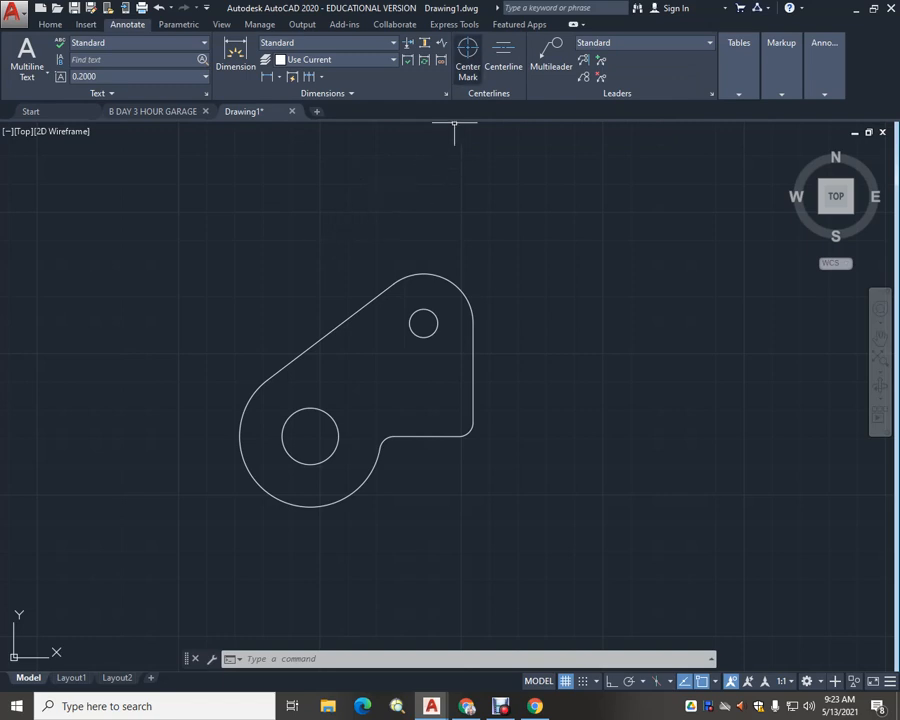
click(467, 52)
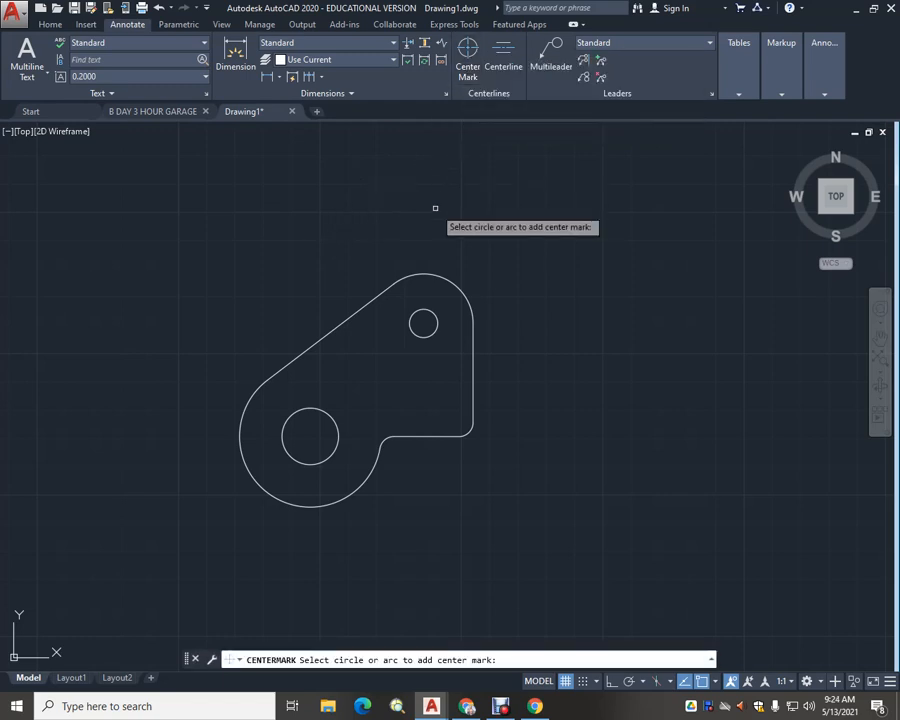
click(438, 275)
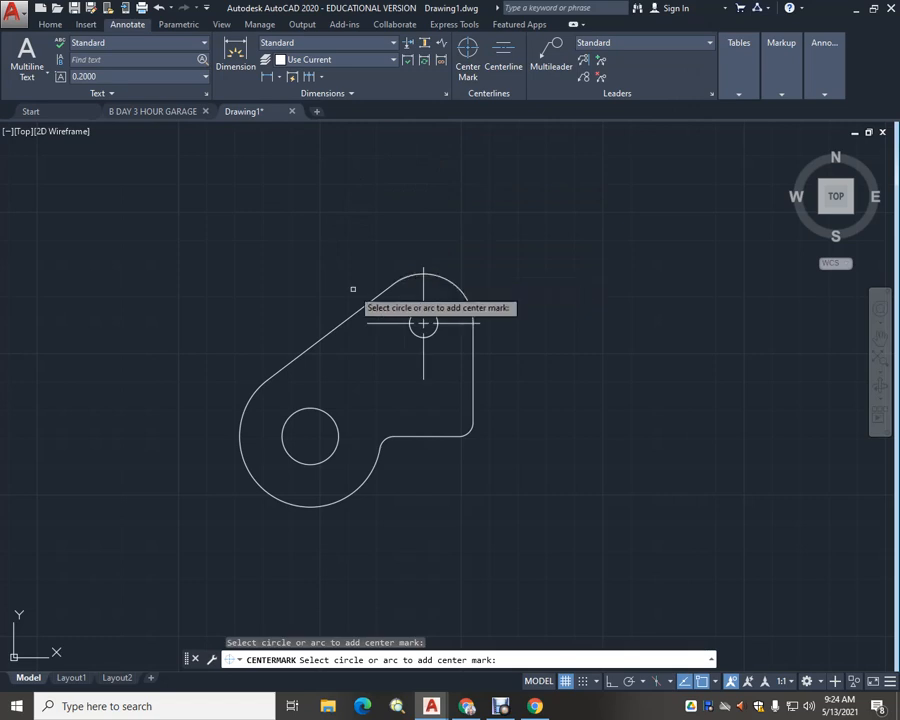
click(245, 461)
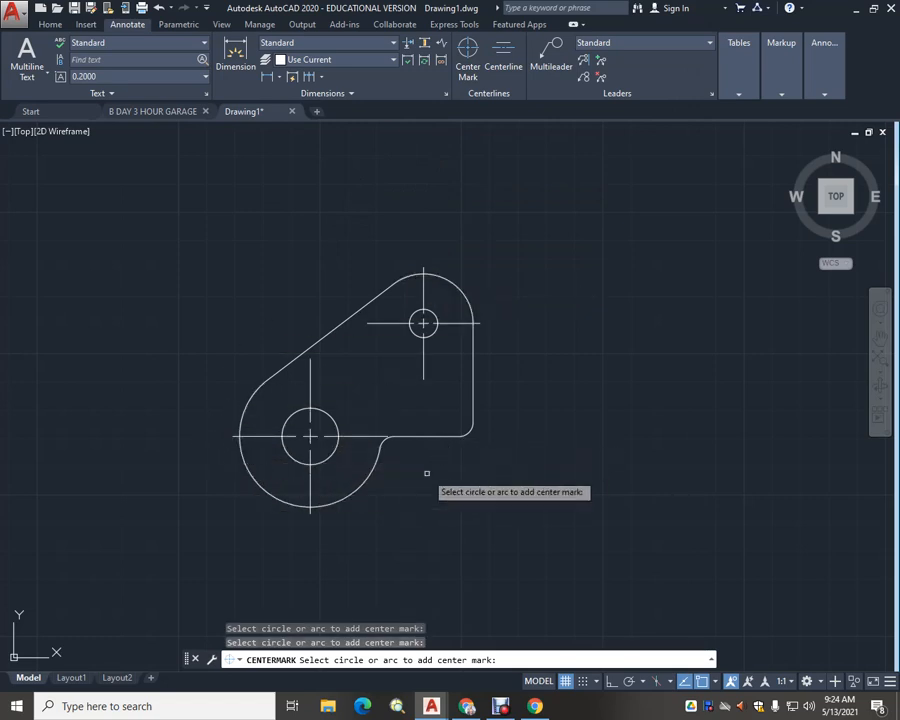
Add a center mark to the fillet arc at the part's lower-right corner
scroll(393, 453, up, 3)
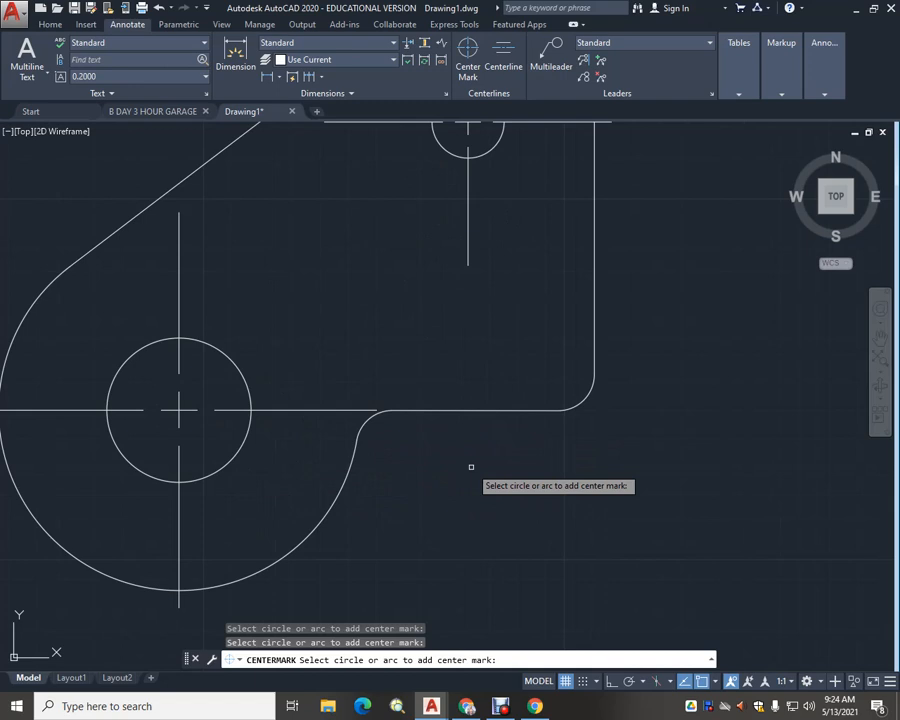
scroll(600, 462, up, 1)
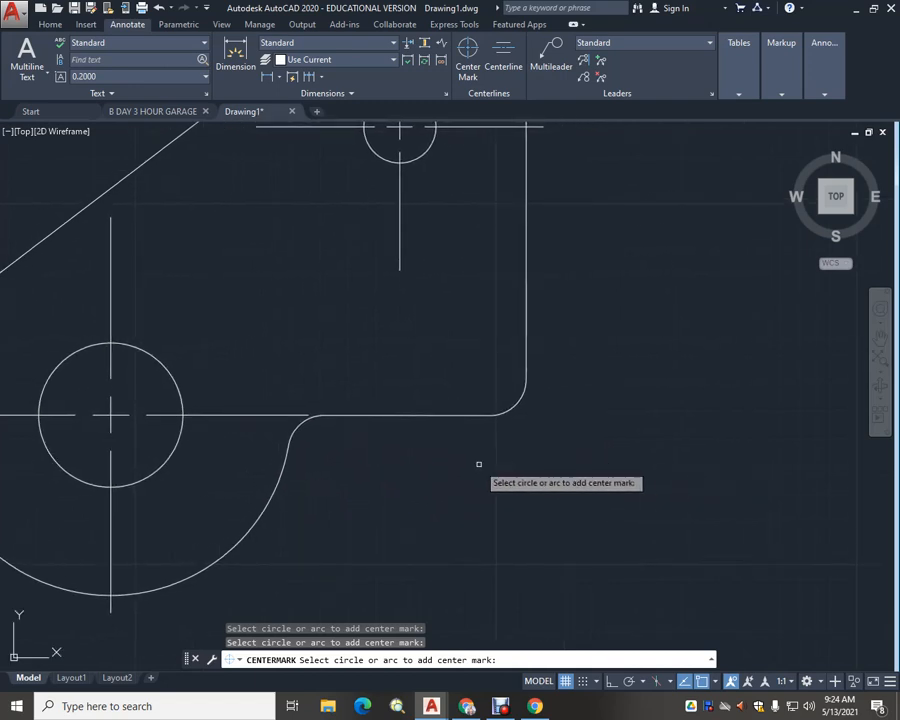
scroll(468, 456, down, 3)
scroll(462, 452, up, 2)
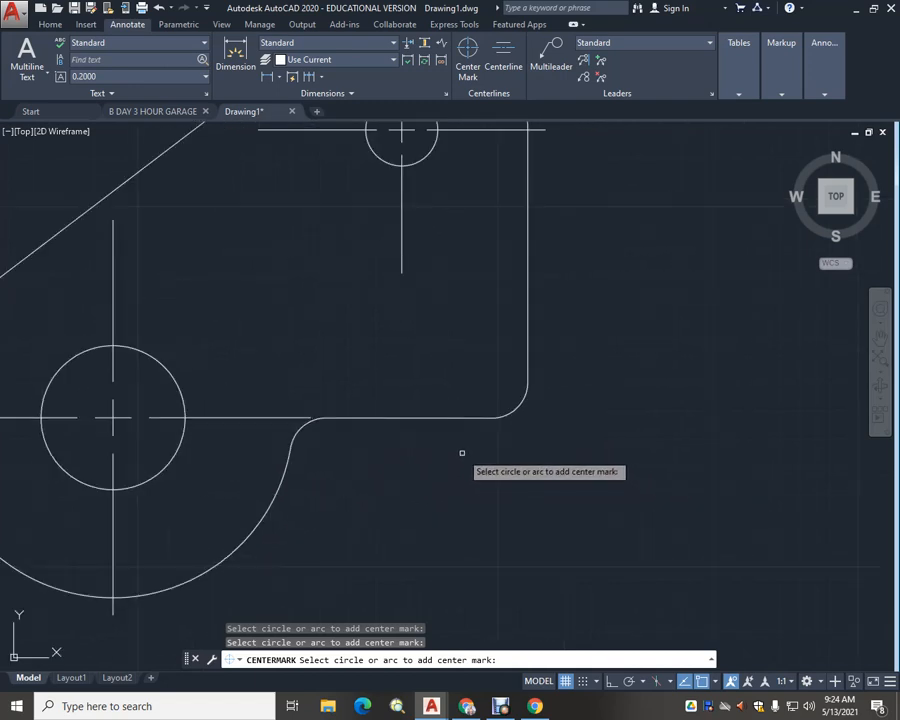
click(519, 407)
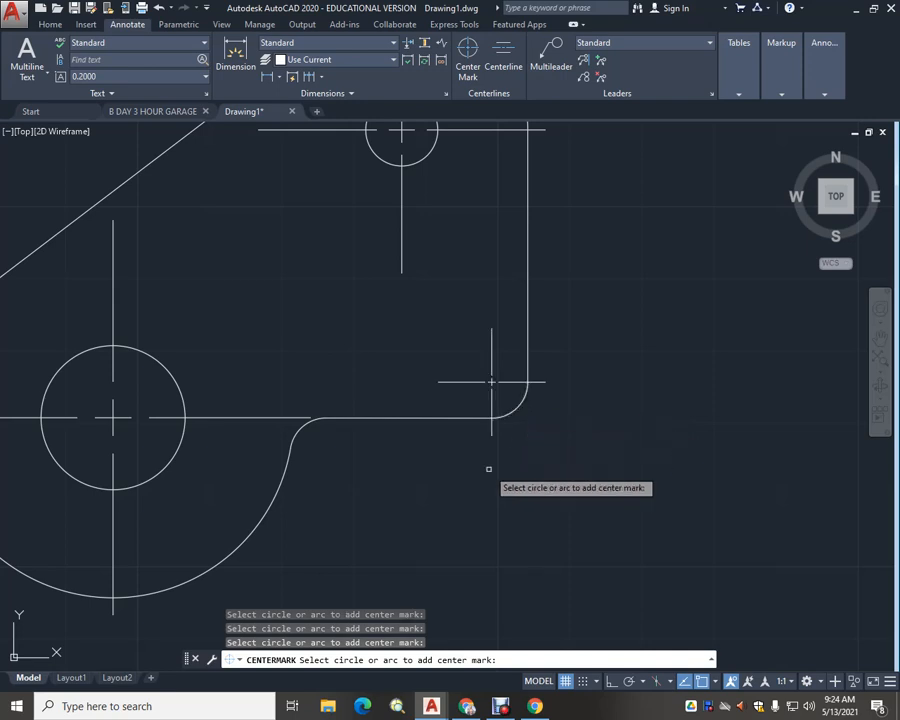
scroll(422, 472, down, 4)
middle_drag(418, 474, 454, 458)
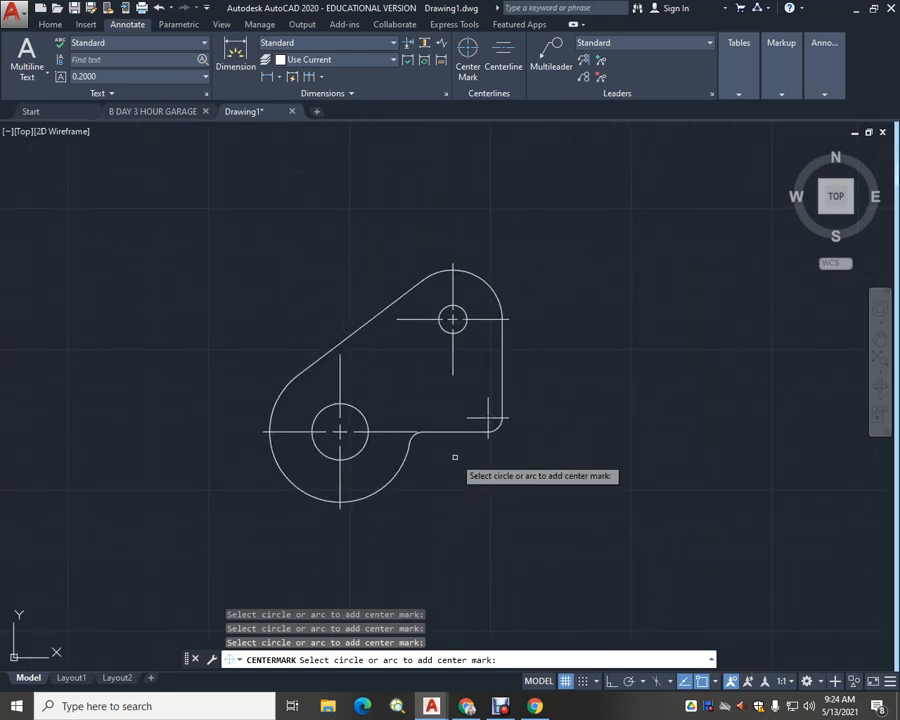
key(Escape)
Erase the center mark of the lower-right corner fillet
scroll(511, 442, up, 6)
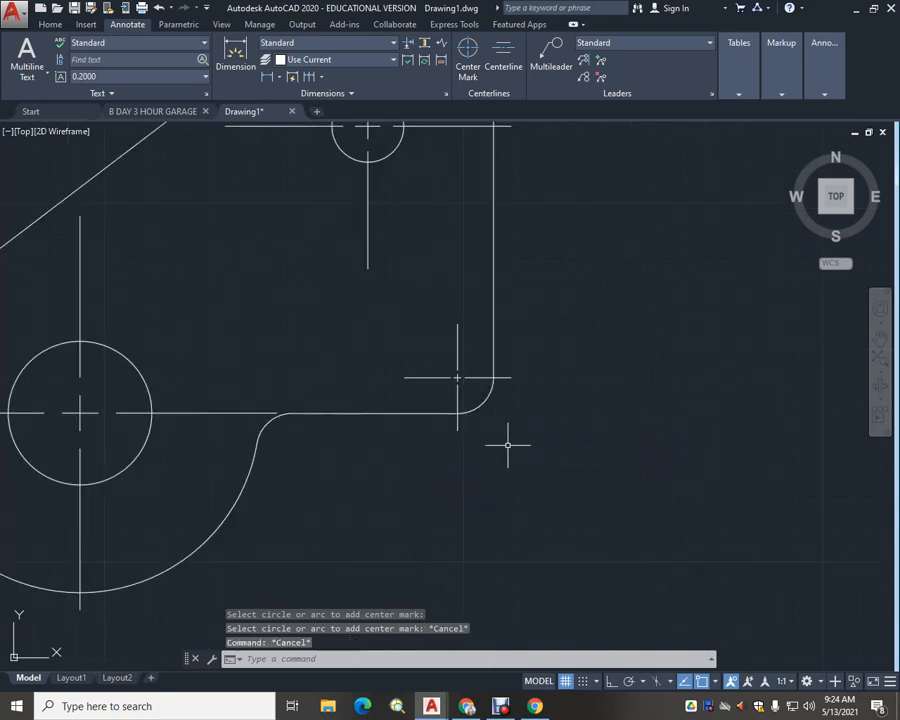
middle_drag(508, 442, 538, 450)
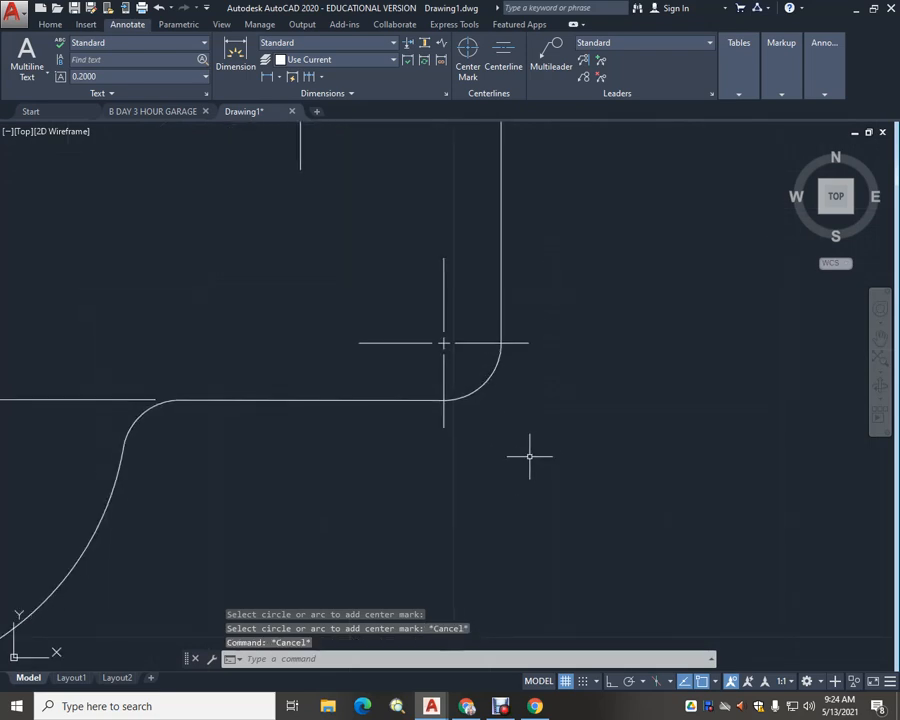
middle_drag(522, 450, 587, 450)
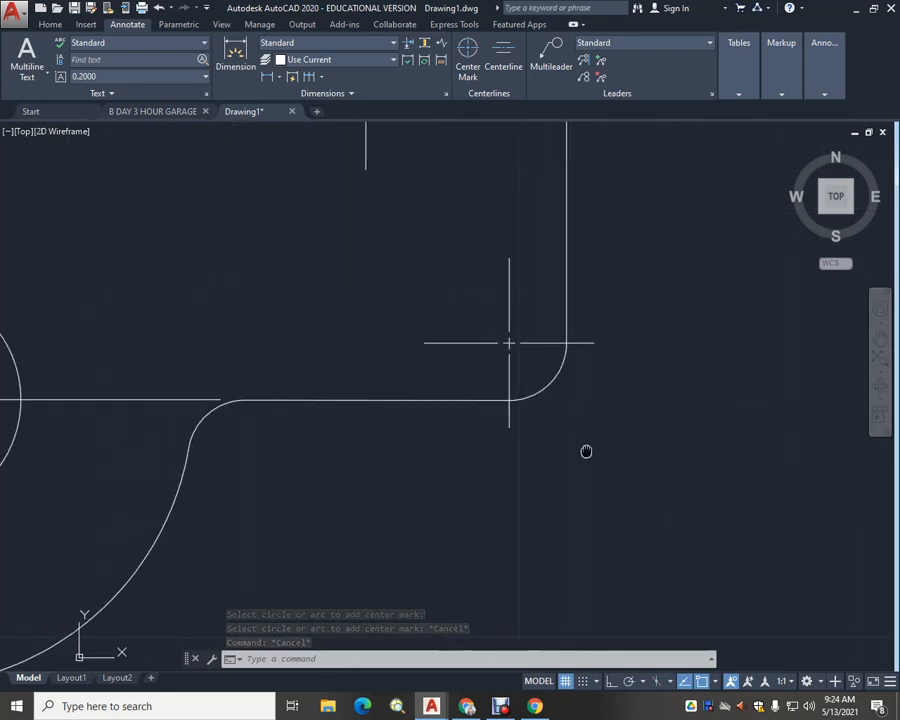
scroll(587, 450, down, 2)
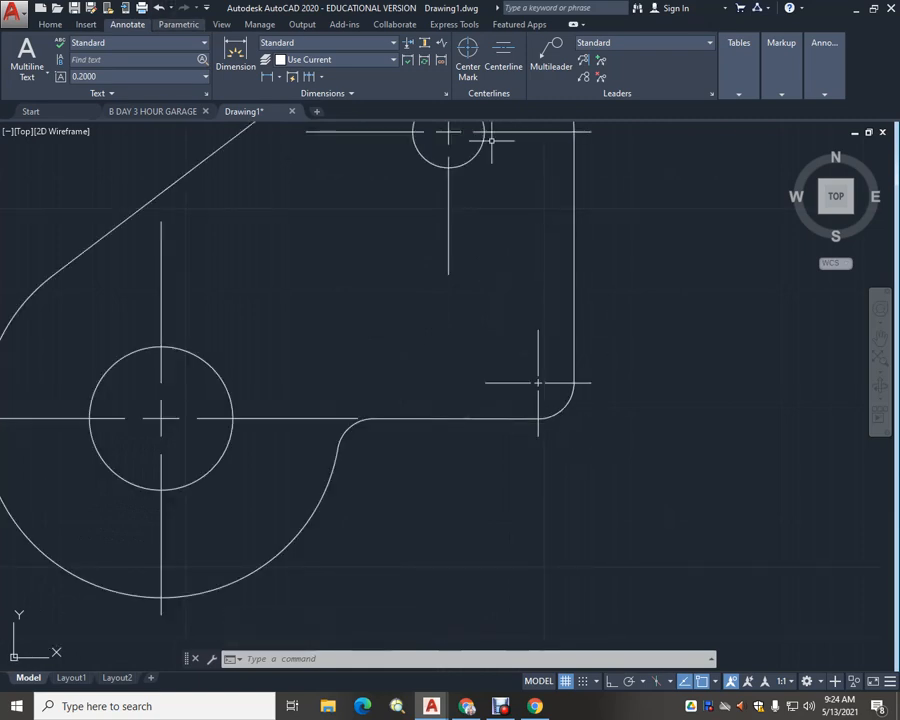
click(49, 24)
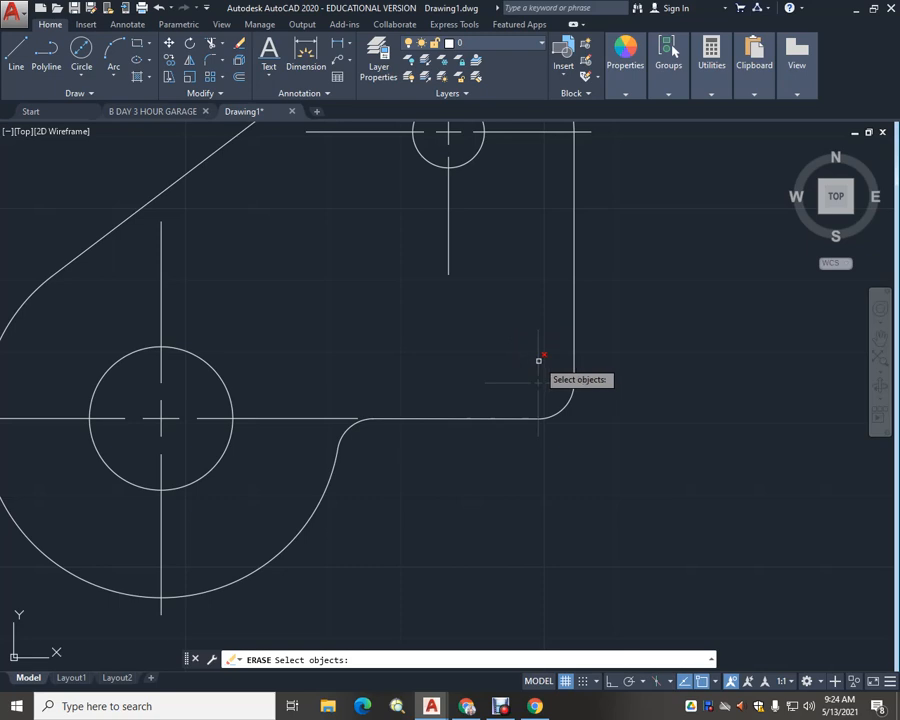
click(537, 358)
key(Return)
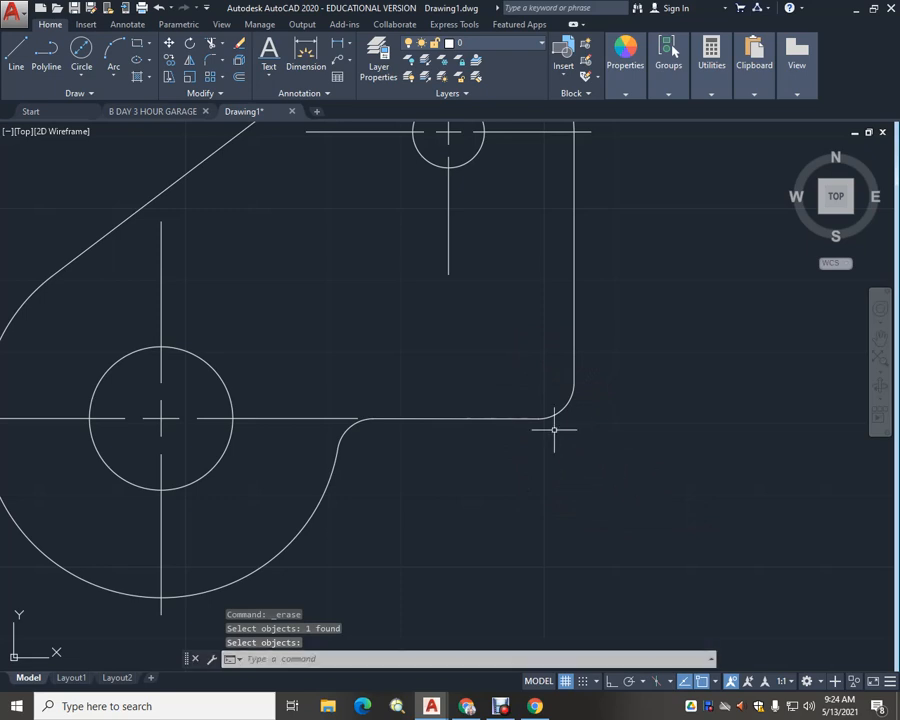
Examine the part's outline, its two center marks and the filleted corners
scroll(388, 311, down, 2)
mouse_move(388, 311)
middle_down()
mouse_move(391, 356)
mouse_move(408, 371)
middle_up()
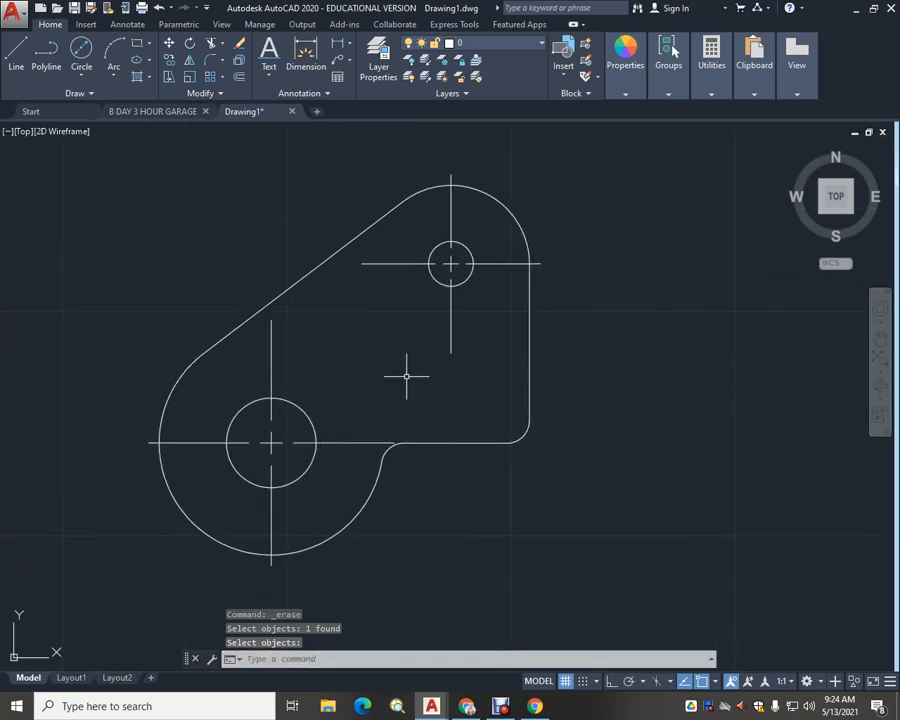
scroll(330, 385, up, 2)
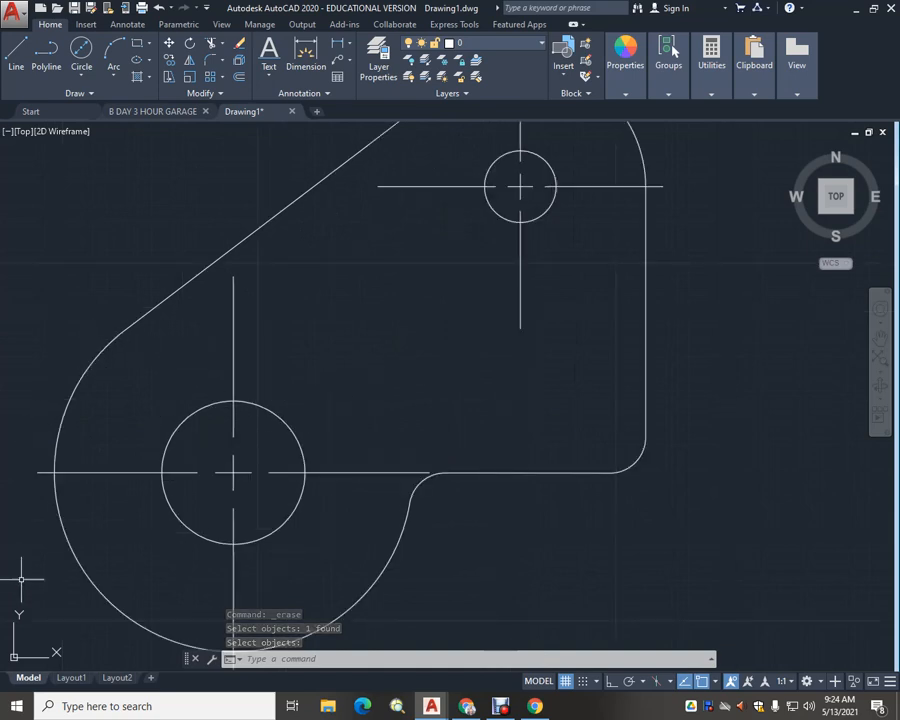
middle_drag(343, 503, 375, 478)
scroll(366, 493, down, 2)
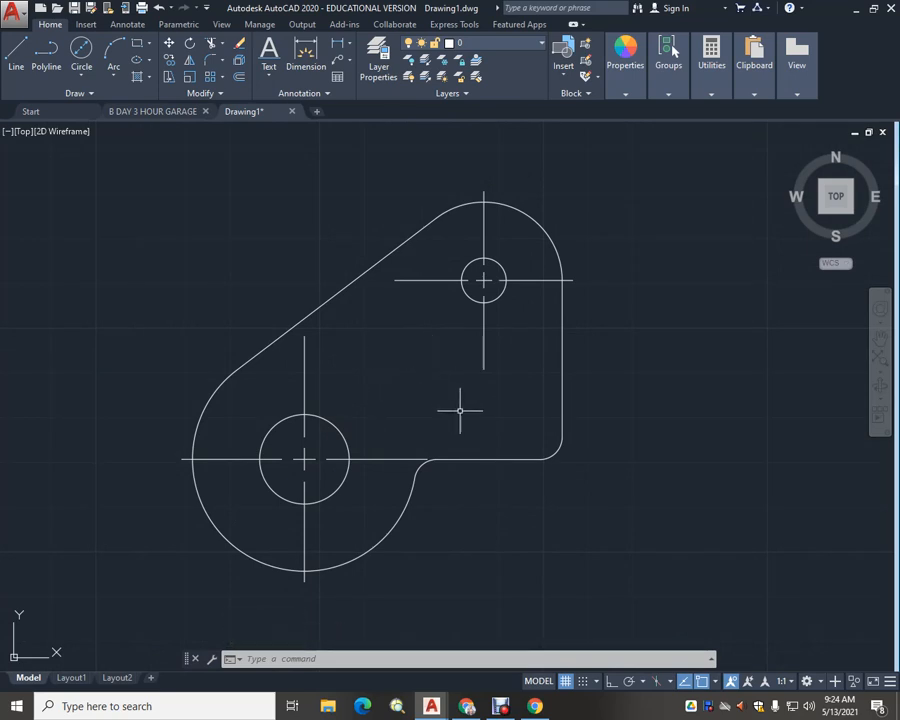
scroll(460, 410, up, 2)
middle_drag(459, 410, 414, 370)
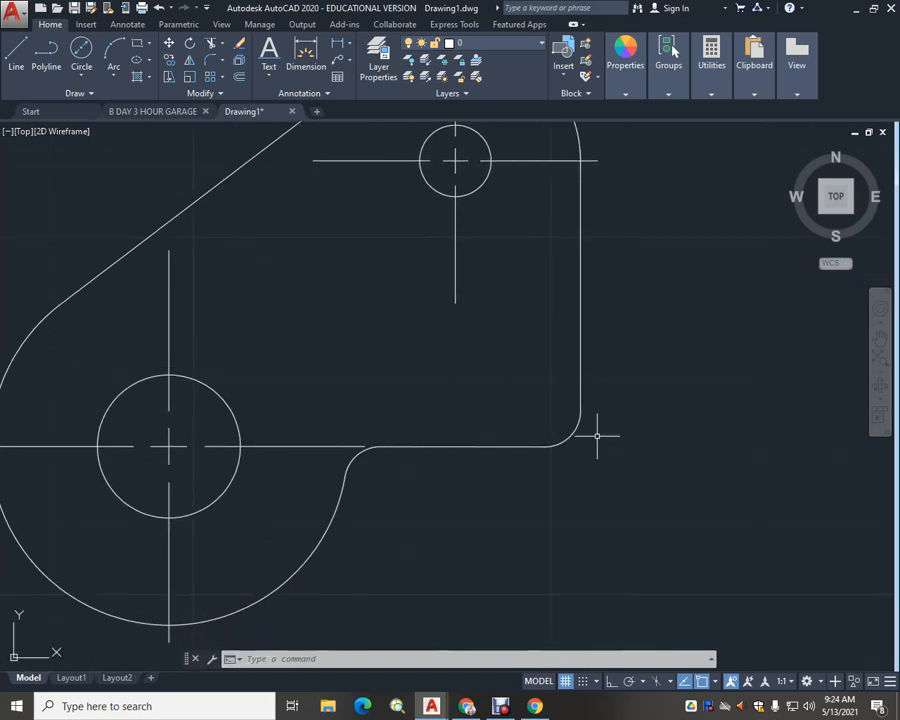
scroll(454, 507, down, 2)
middle_drag(434, 502, 474, 498)
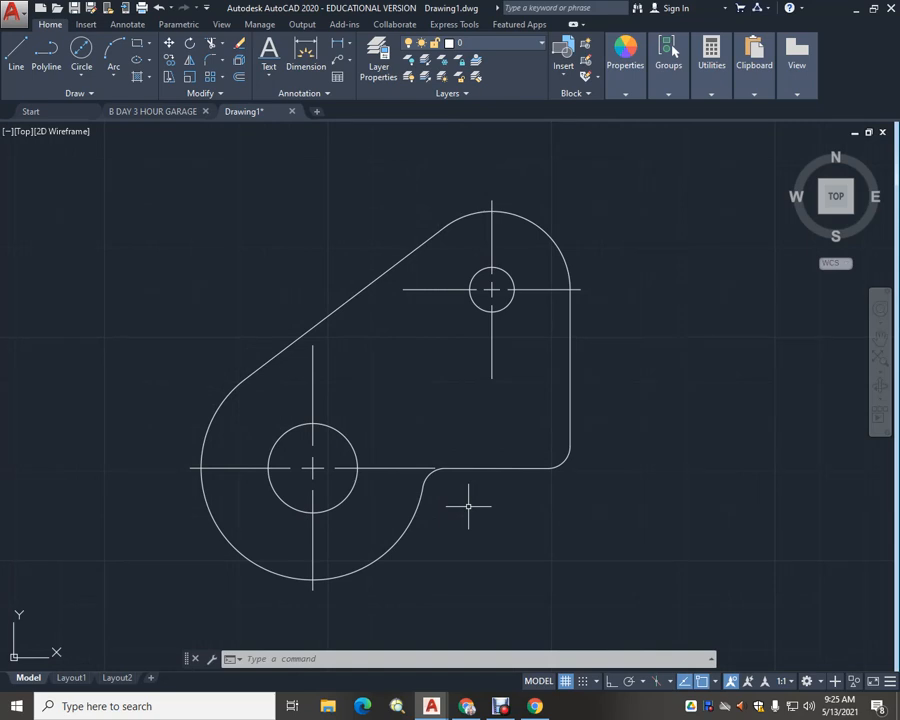
scroll(468, 507, down, 2)
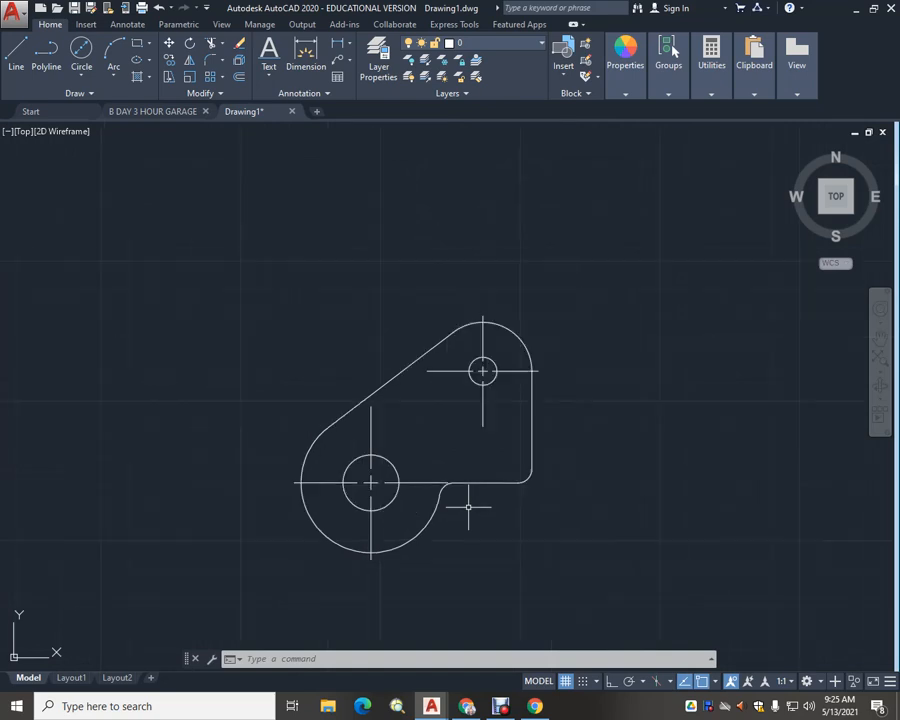
middle_drag(474, 506, 464, 480)
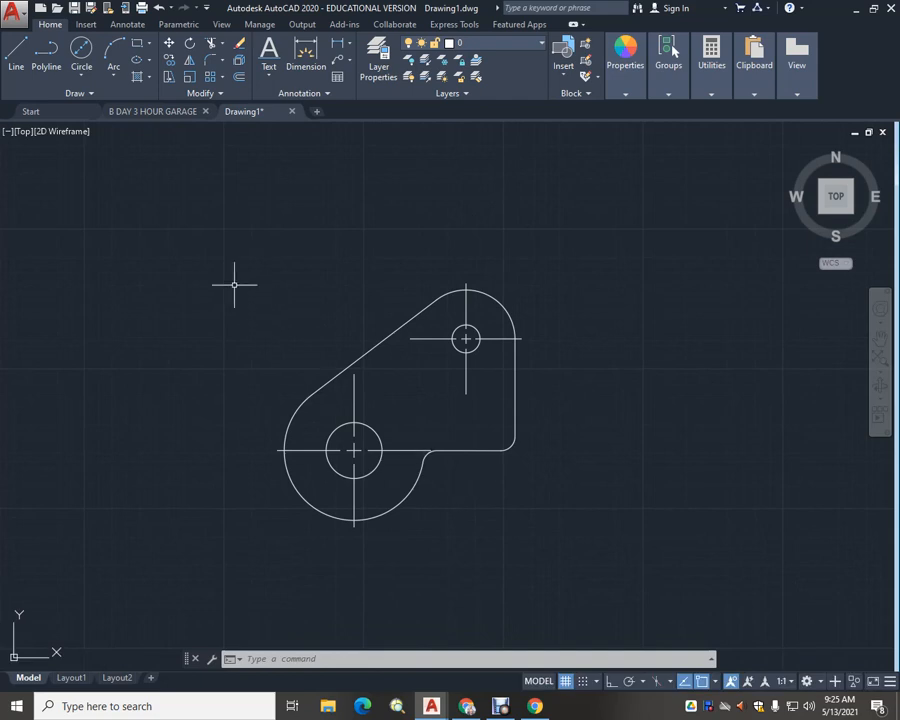
Dimension the large lower arc's radius and its hole's diameter, placing both texts outside the part's left side
click(306, 56)
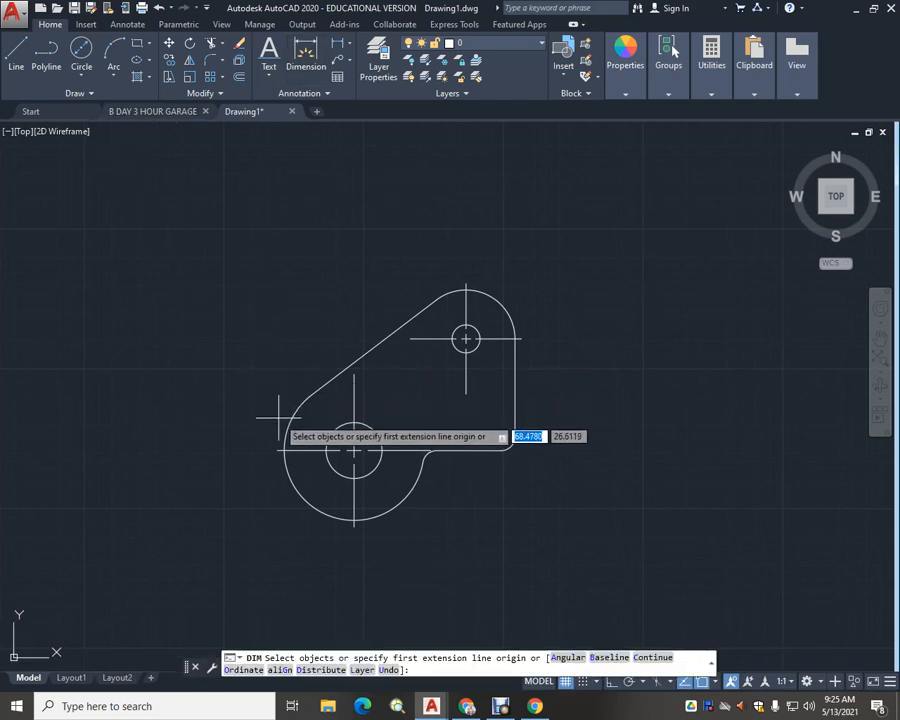
click(285, 414)
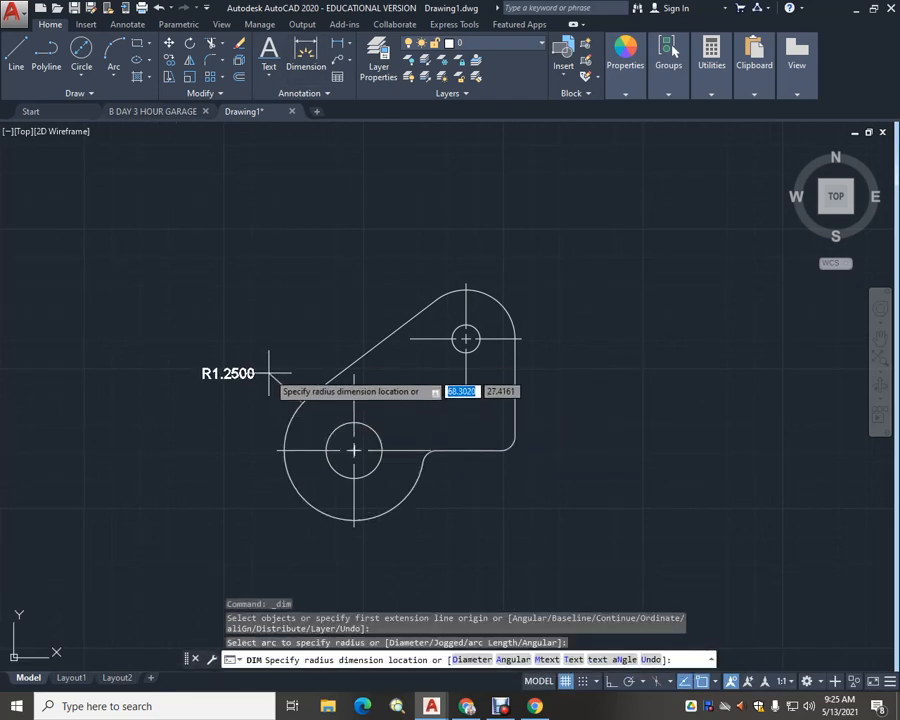
click(268, 372)
click(346, 478)
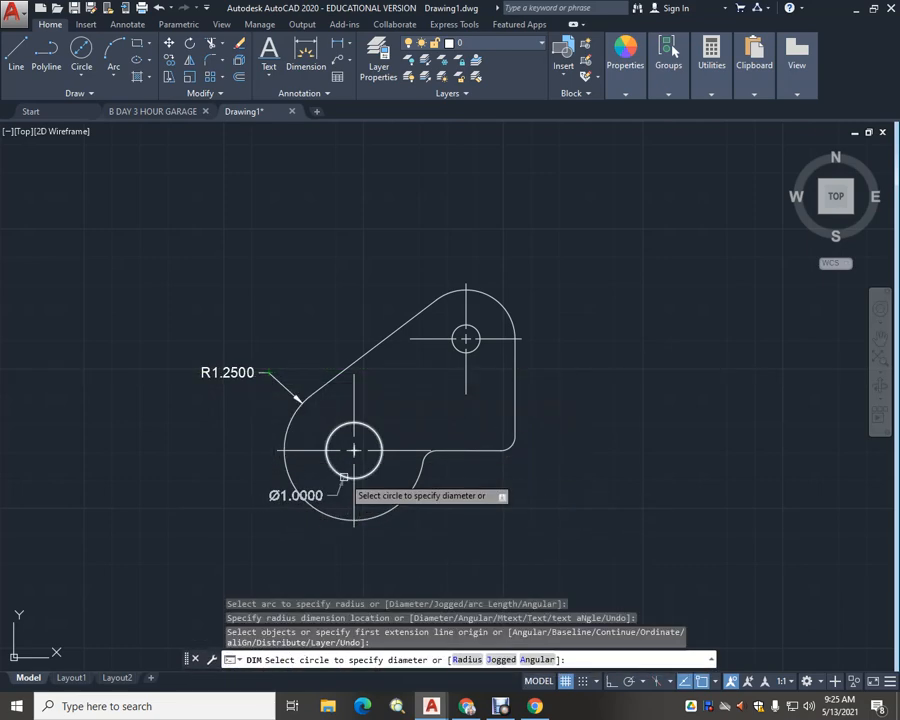
click(285, 525)
Dimension the upper arc's radius and the small hole's diameter, placing both texts outside the part's upper-right side
scroll(340, 465, up, 2)
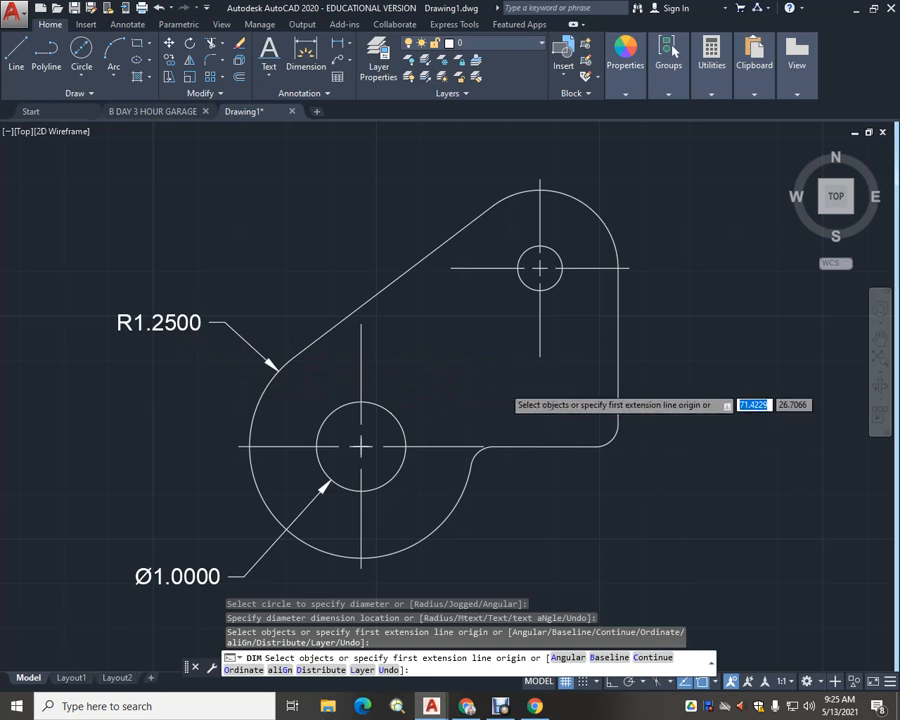
scroll(495, 385, down, 3)
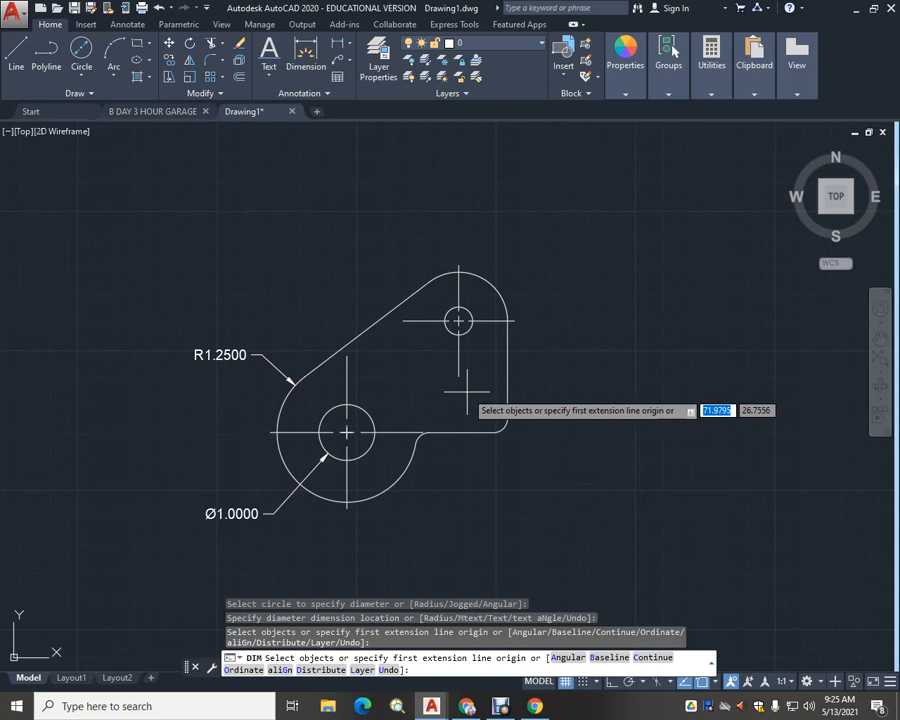
scroll(466, 392, up, 2)
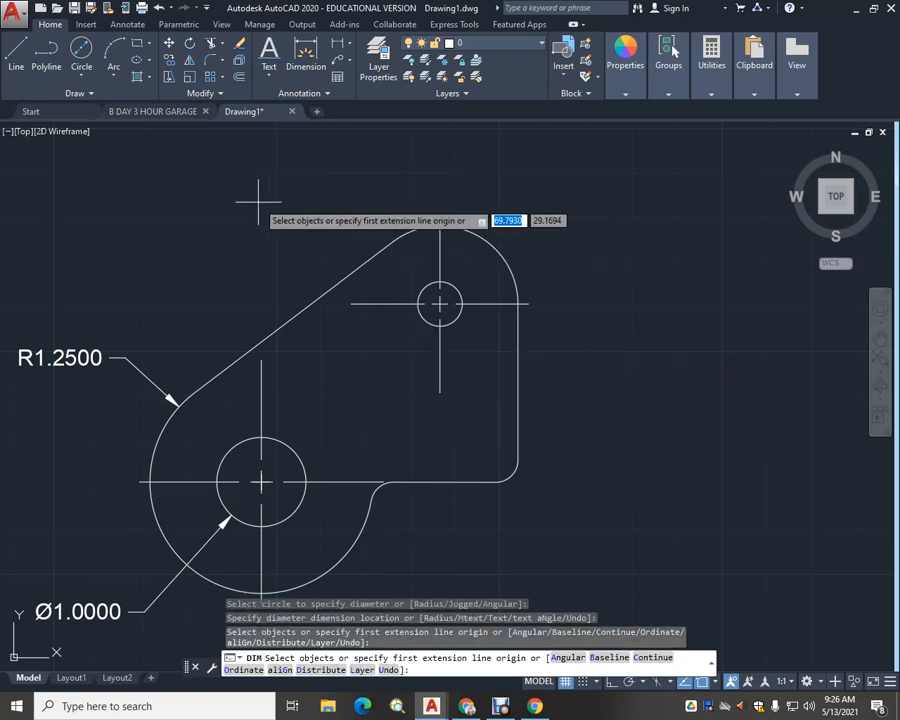
click(496, 240)
click(540, 174)
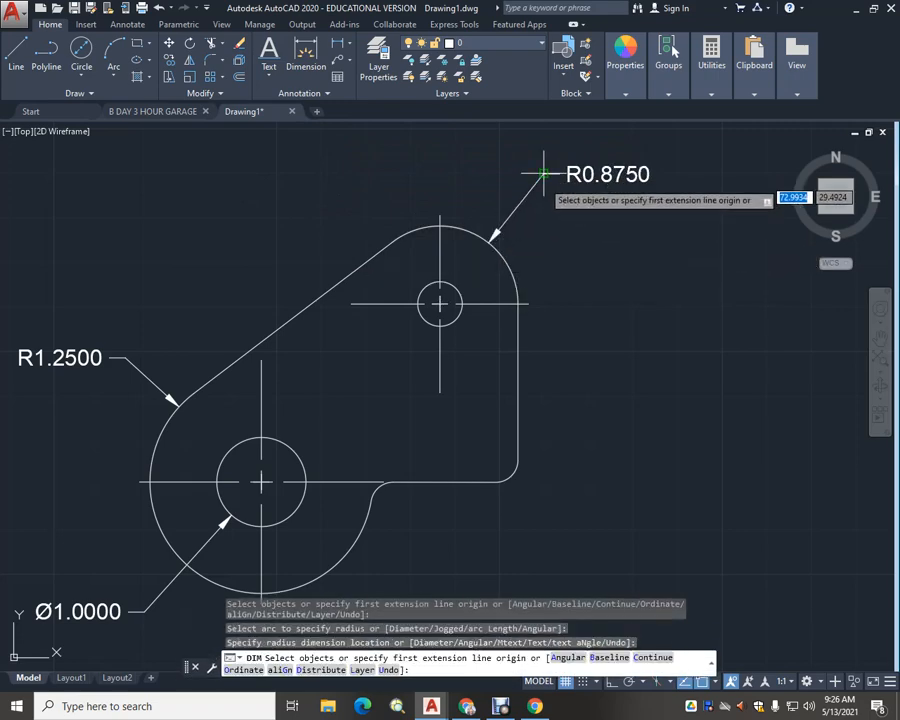
click(462, 297)
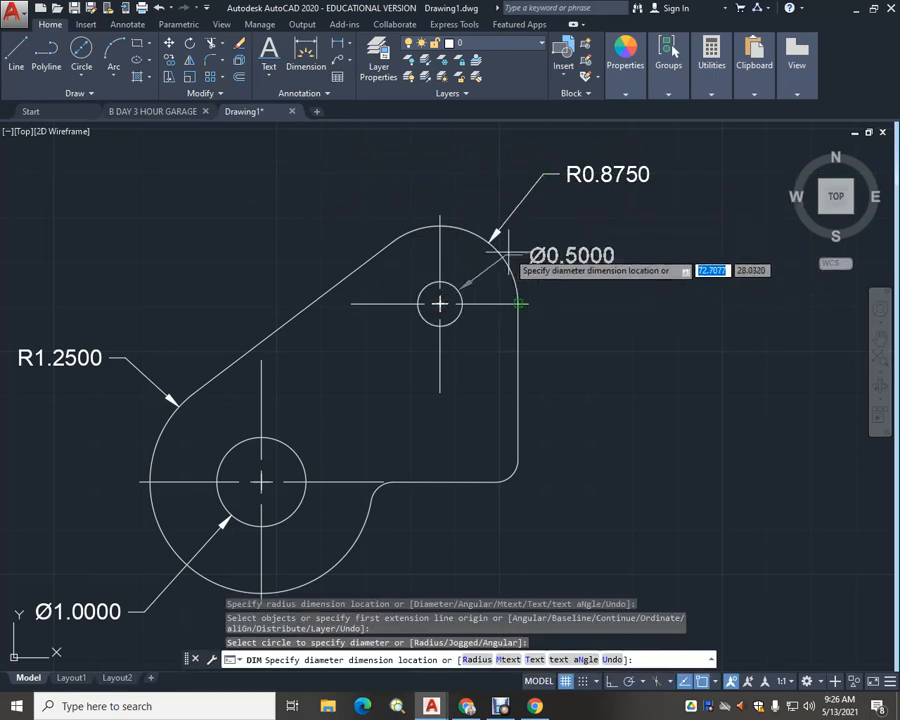
click(540, 232)
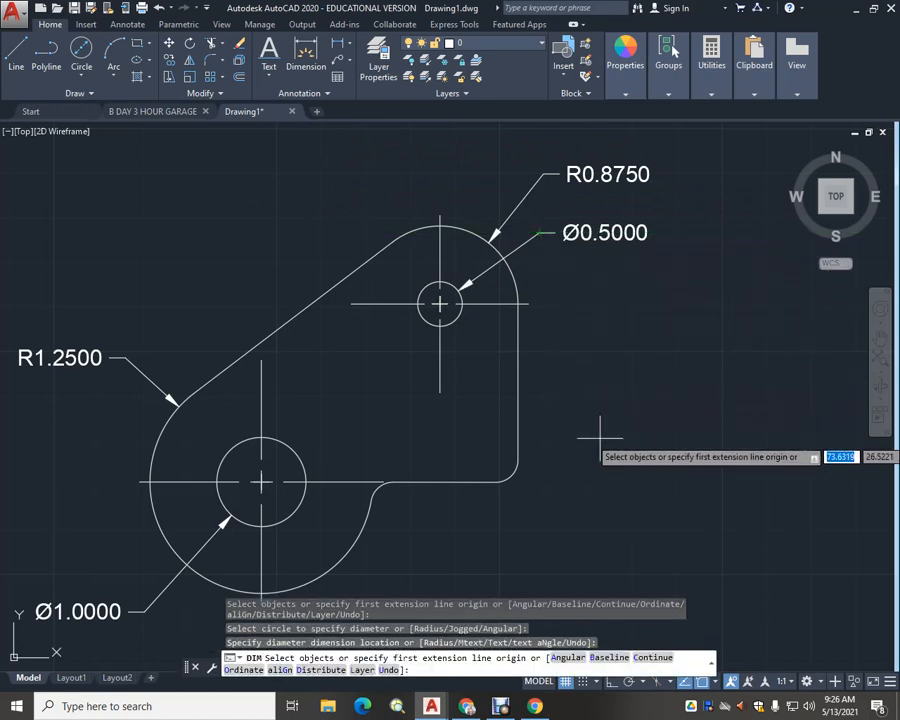
scroll(578, 408, down, 3)
middle_drag(568, 431, 532, 415)
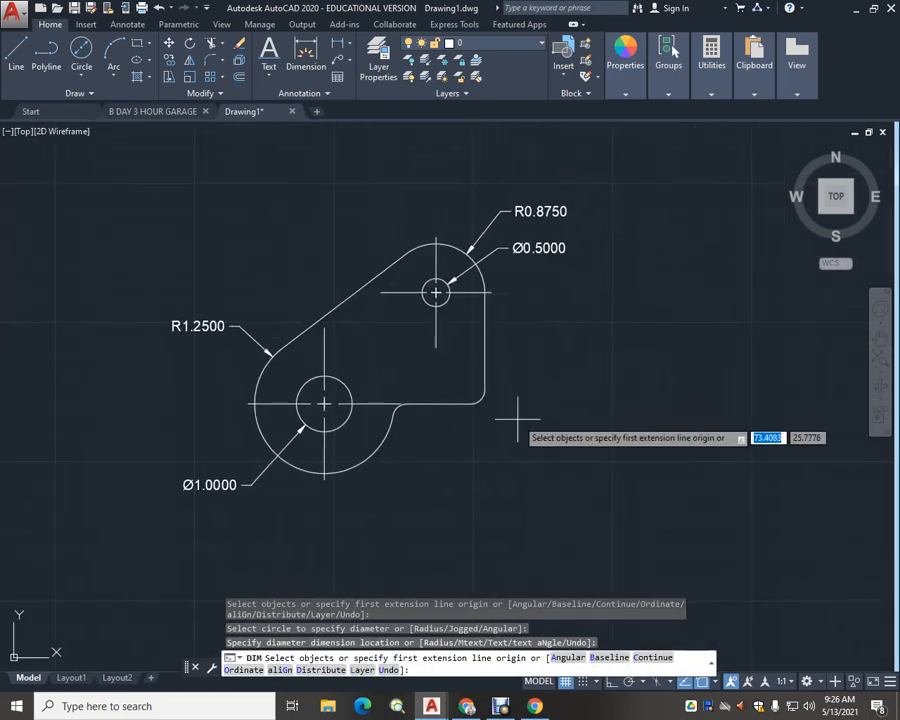
scroll(485, 422, up, 4)
scroll(261, 378, up, 4)
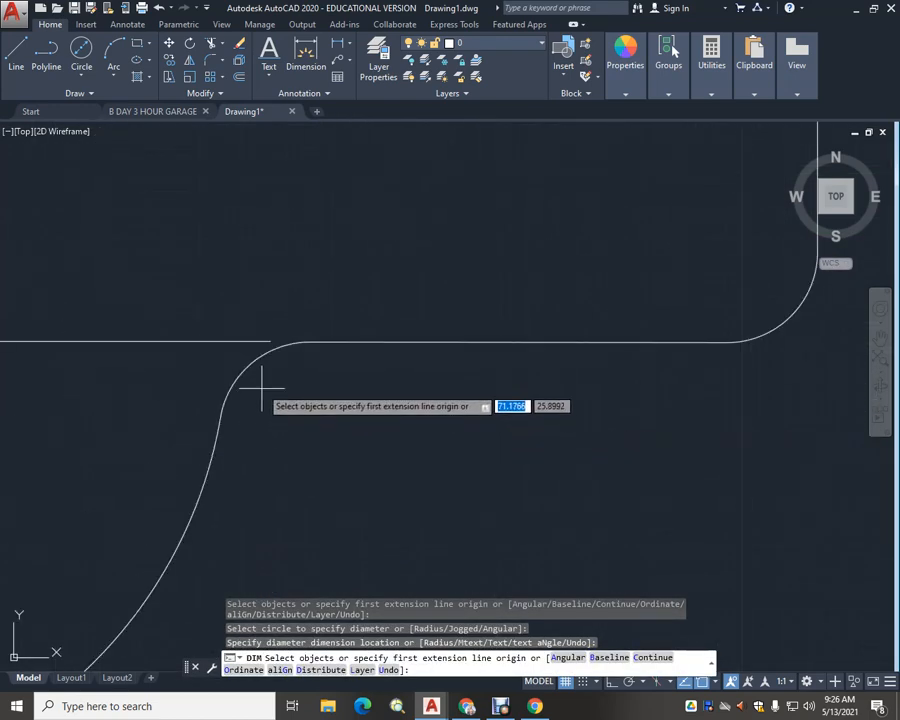
click(253, 363)
scroll(400, 470, down, 2)
middle_drag(414, 432, 450, 368)
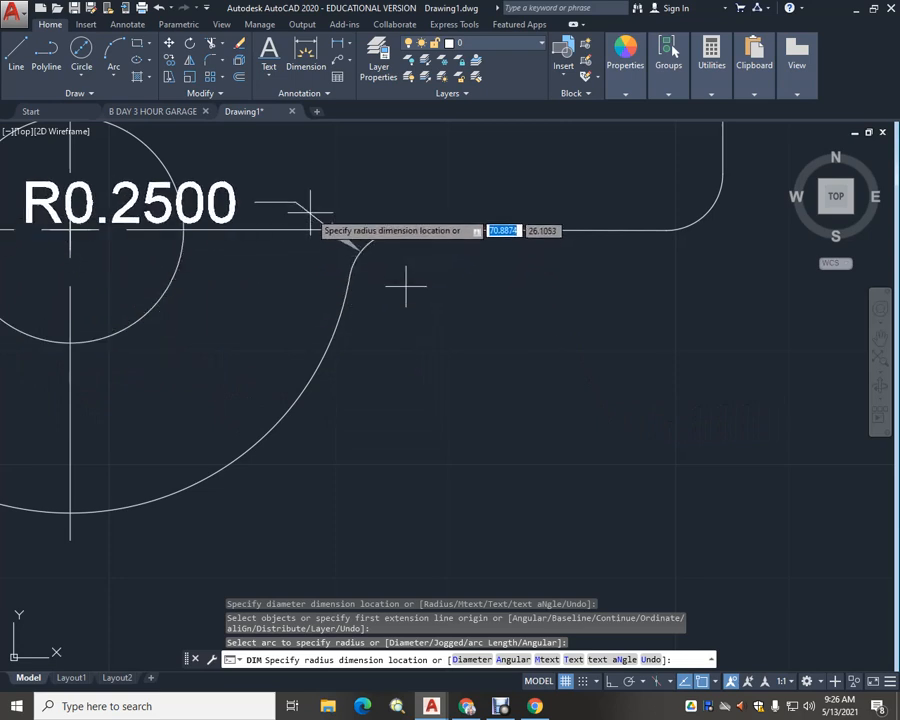
middle_drag(323, 162, 448, 371)
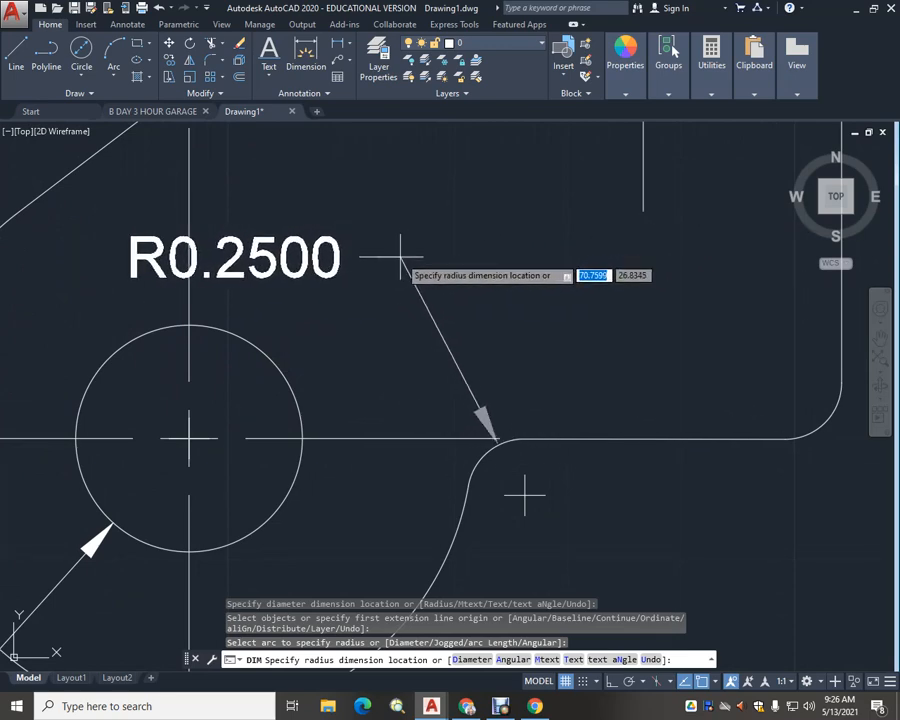
middle_drag(676, 504, 629, 299)
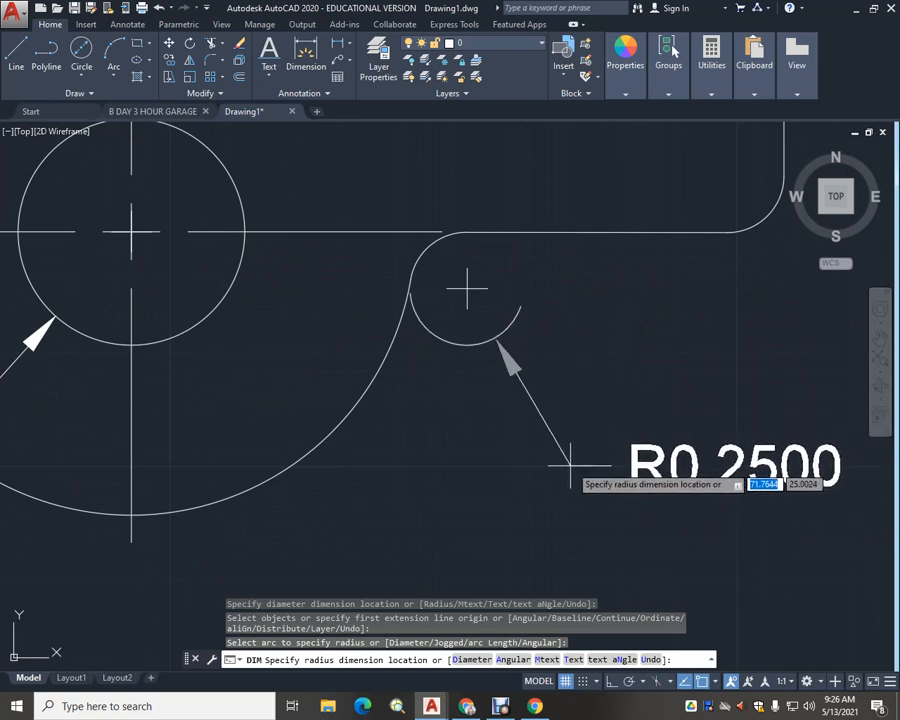
key(Escape)
Dimension the radius of the part's lower-right corner fillet, placing the text outside the part, below and to the right of the corner
scroll(638, 431, down, 2)
mouse_move(694, 426)
middle_down()
mouse_move(466, 430)
mouse_move(474, 454)
mouse_move(507, 476)
middle_up()
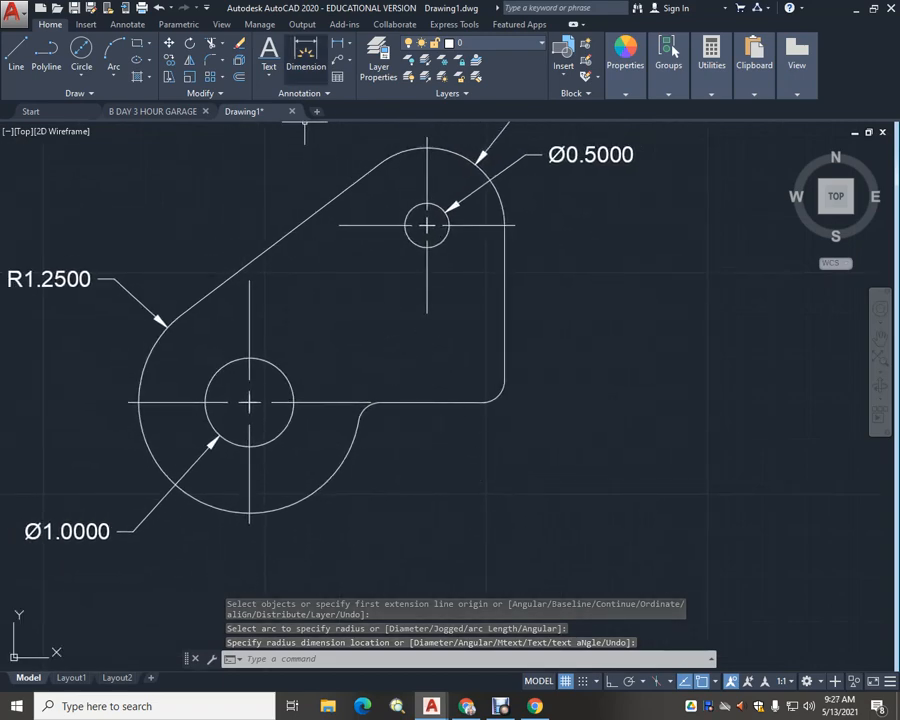
click(306, 55)
scroll(507, 412, up, 6)
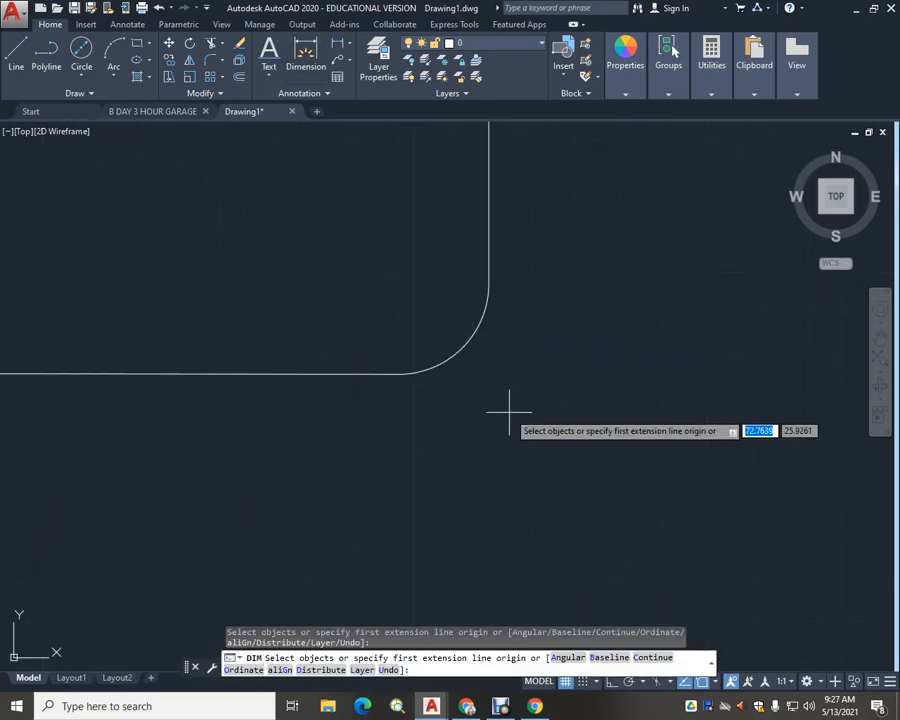
click(465, 350)
scroll(556, 446, down, 6)
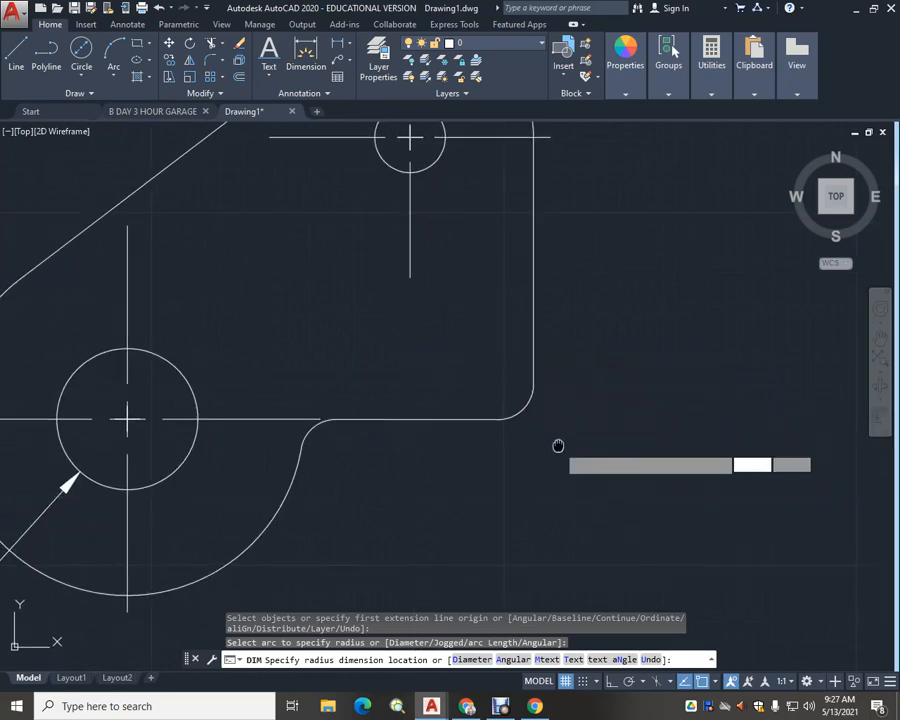
scroll(586, 420, down, 2)
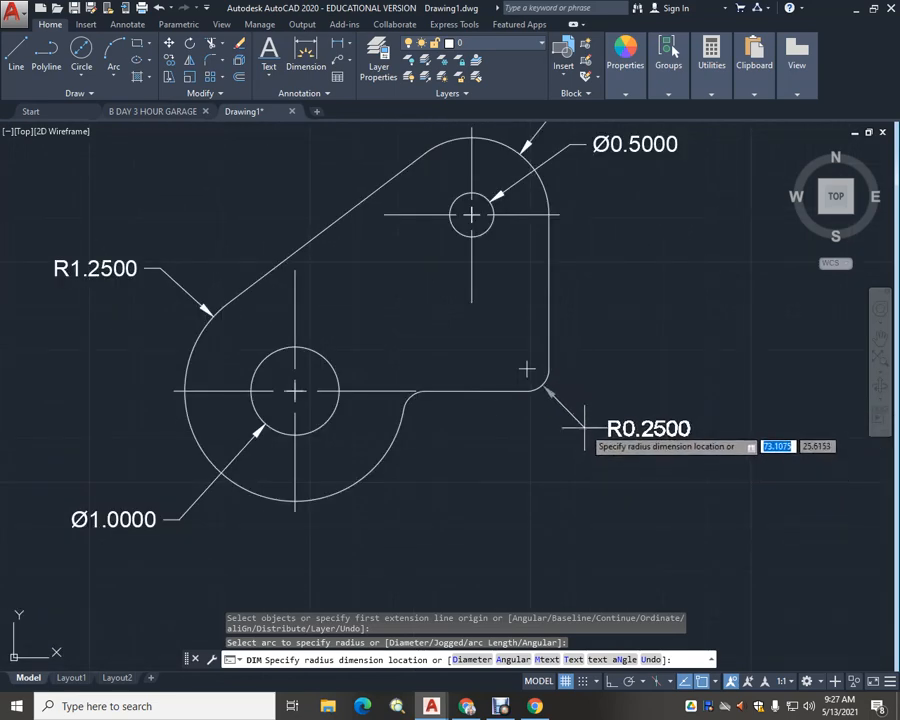
click(578, 420)
key(Escape)
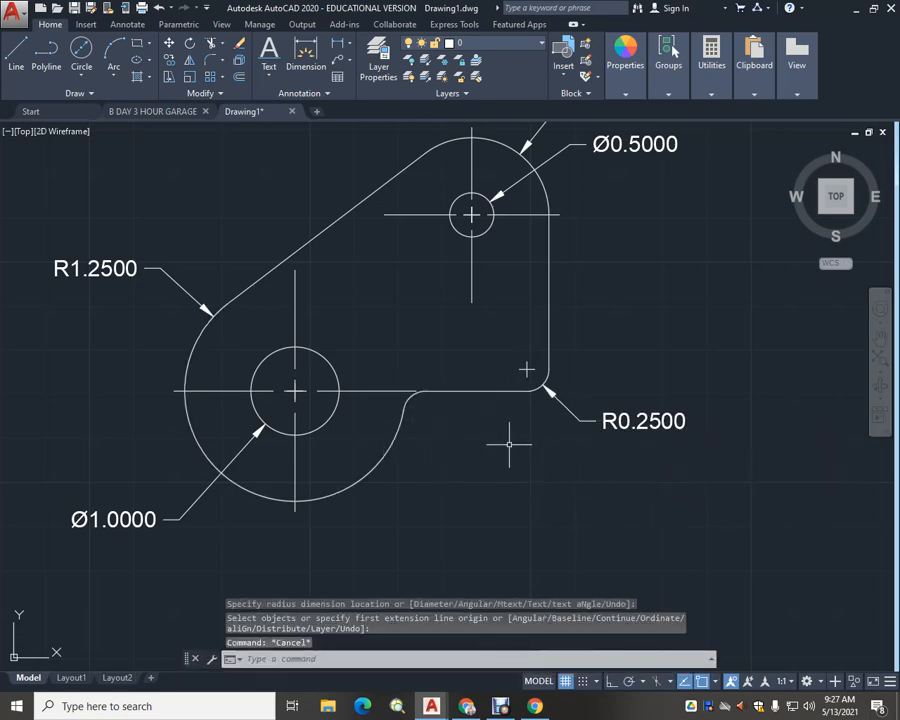
Add the prefix 2X to the text of the lower-right fillet's radius dimension
scroll(509, 444, down, 2)
middle_drag(496, 440, 442, 434)
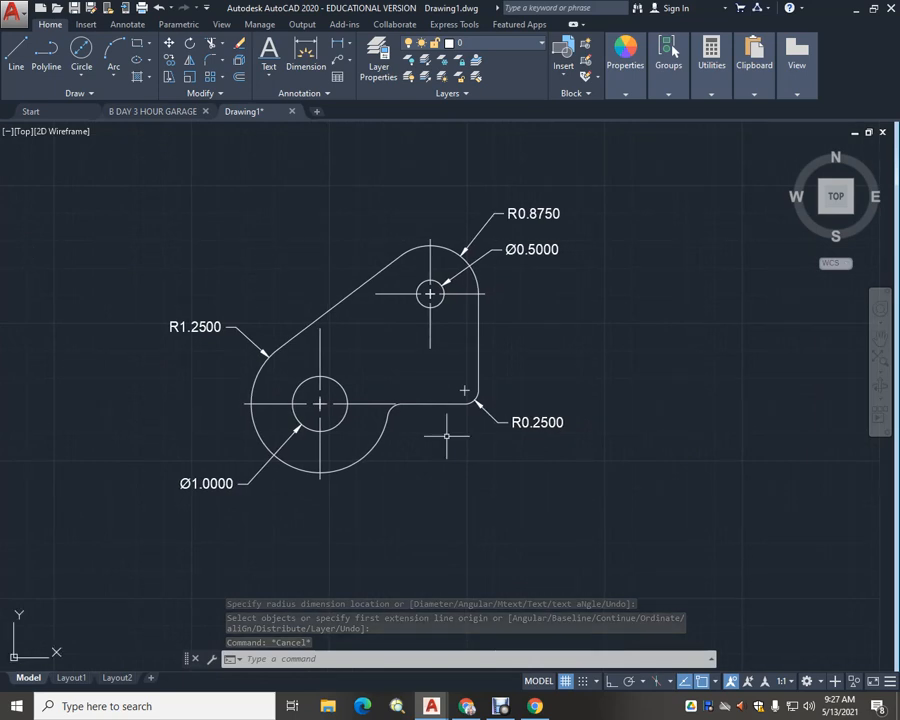
scroll(512, 452, up, 2)
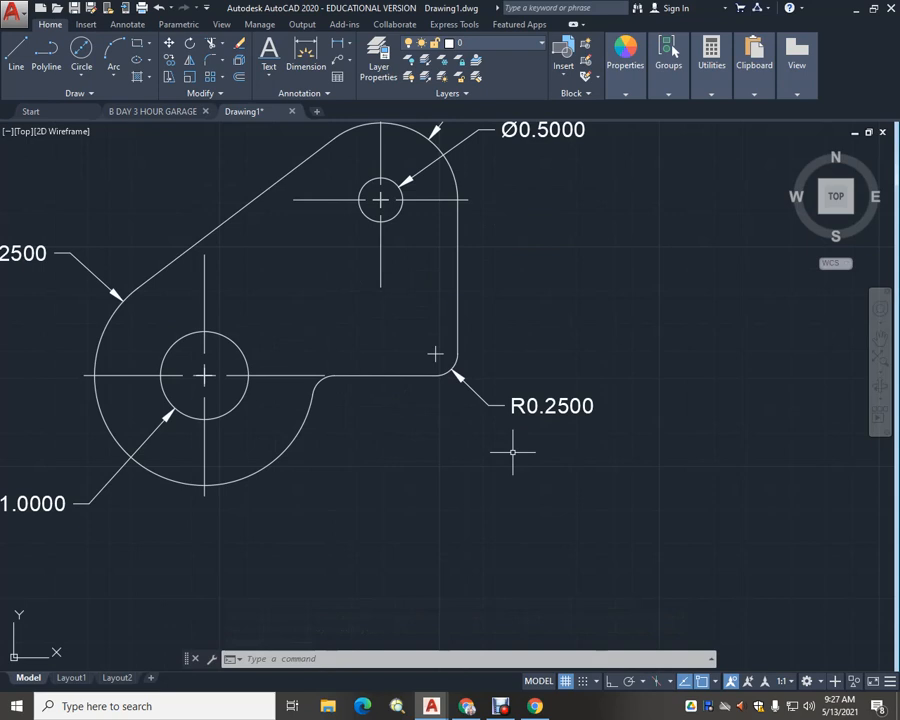
scroll(554, 421, up, 1)
double_click(553, 405)
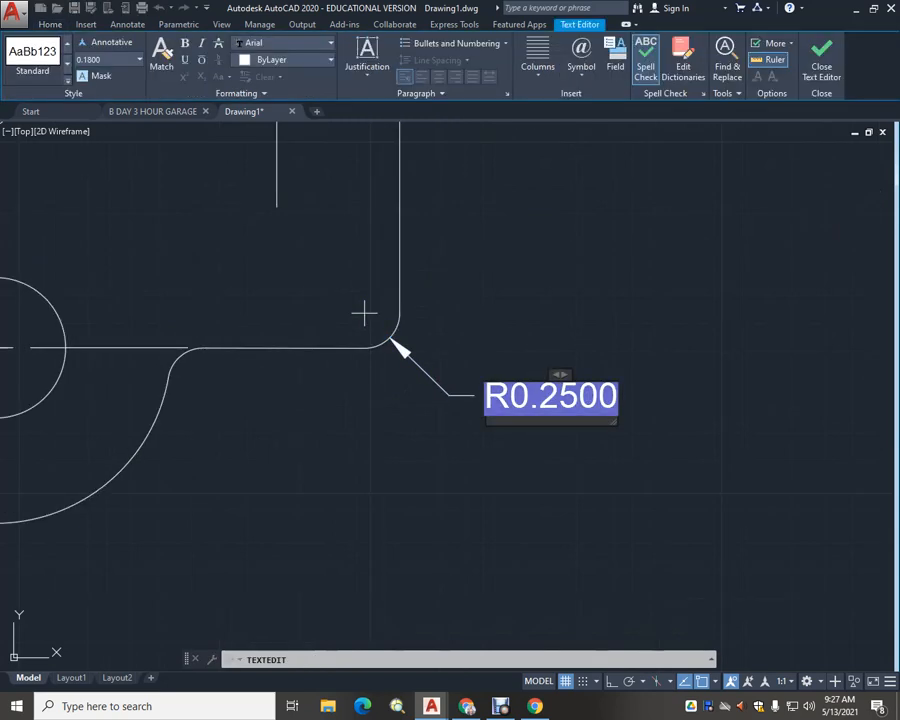
text(2x)
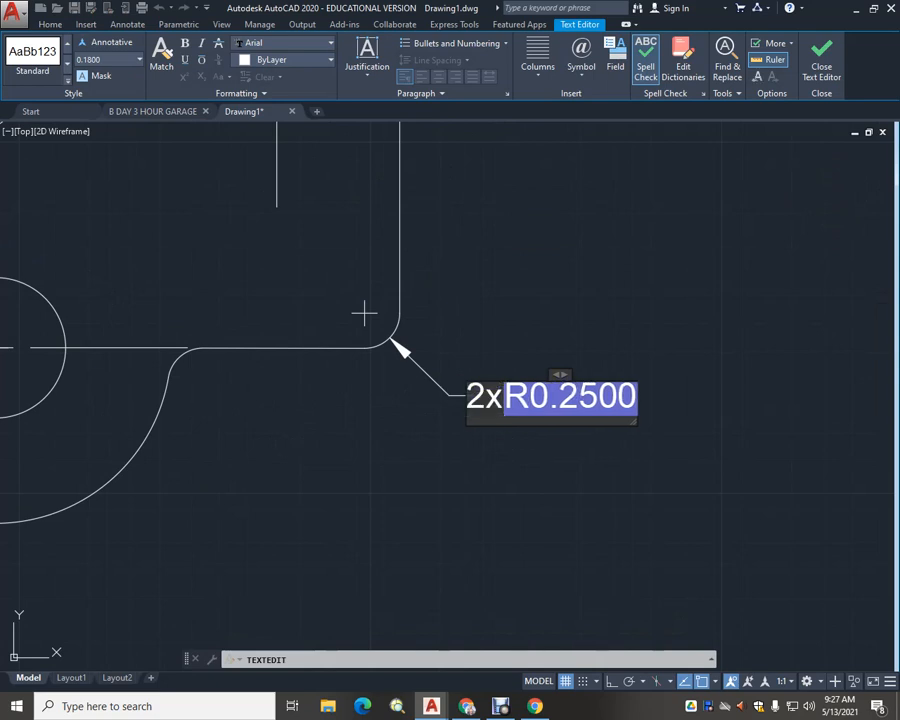
key(BackSpace)
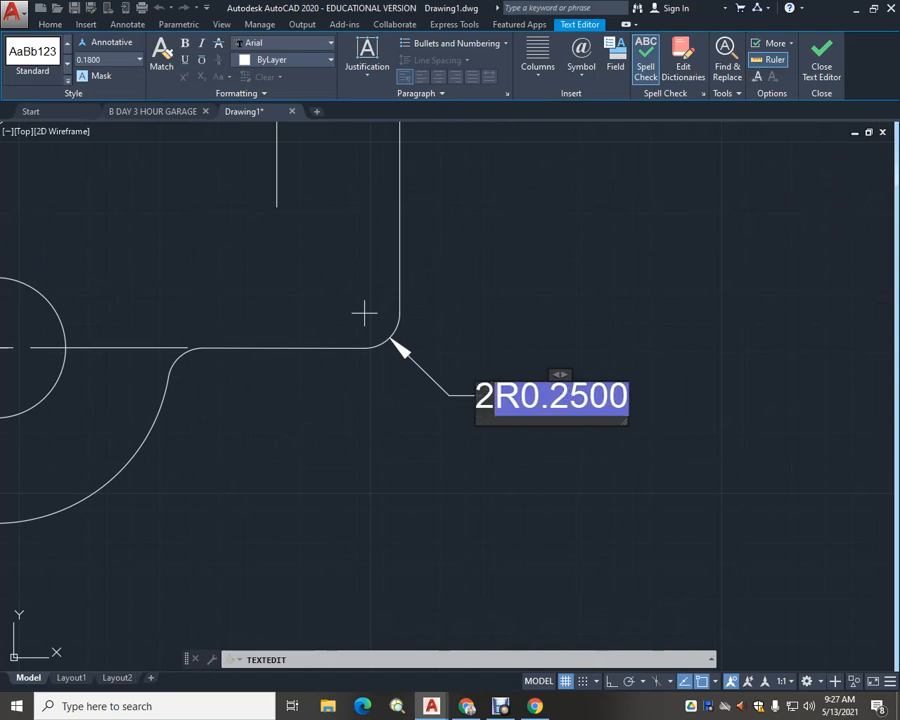
text(X)
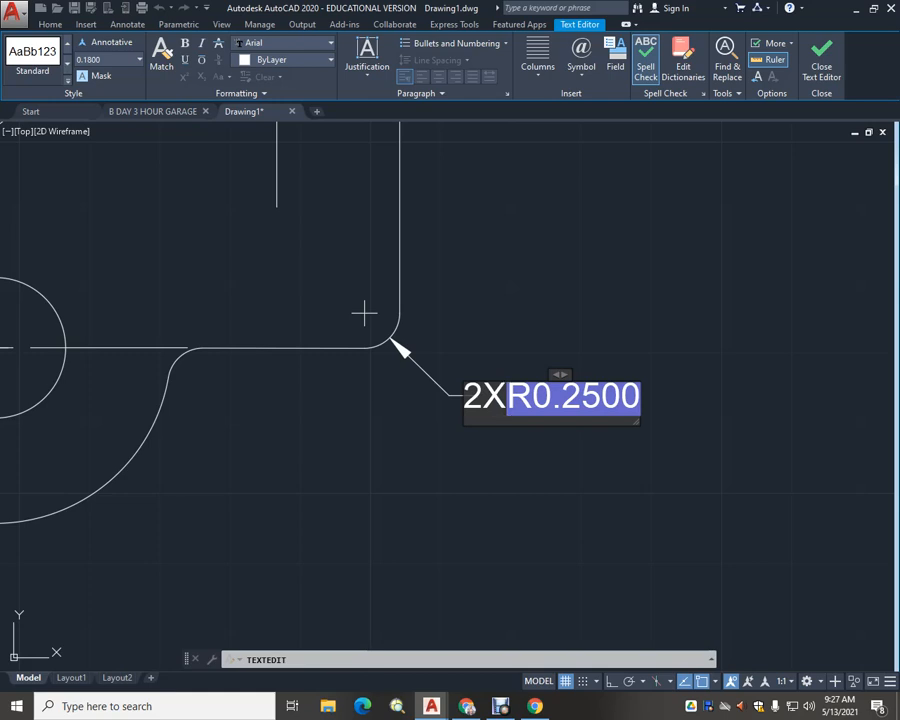
click(600, 460)
scroll(552, 462, down, 2)
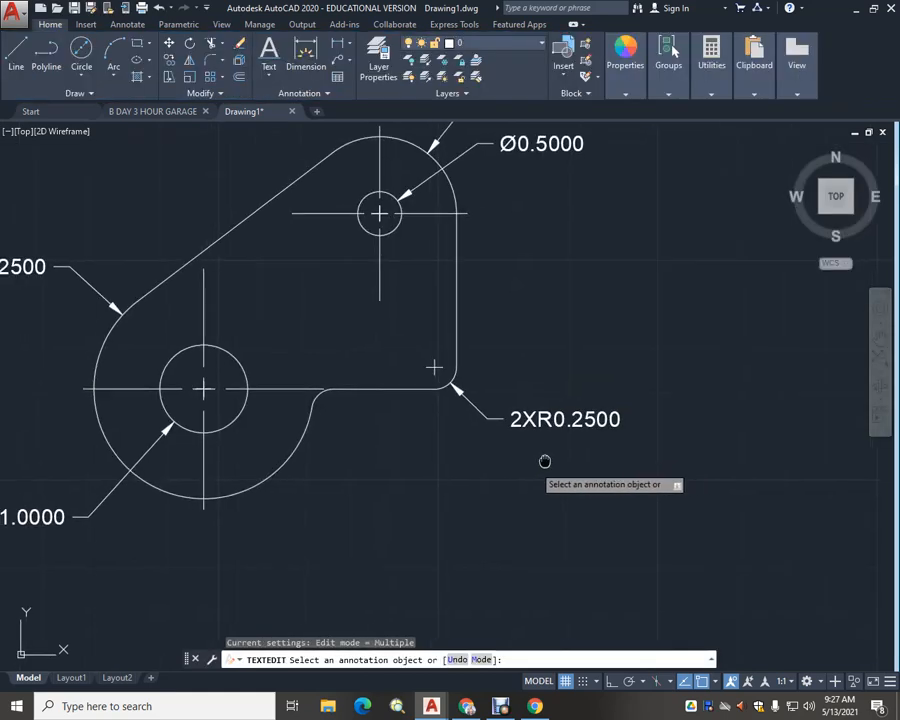
middle_drag(545, 461, 547, 452)
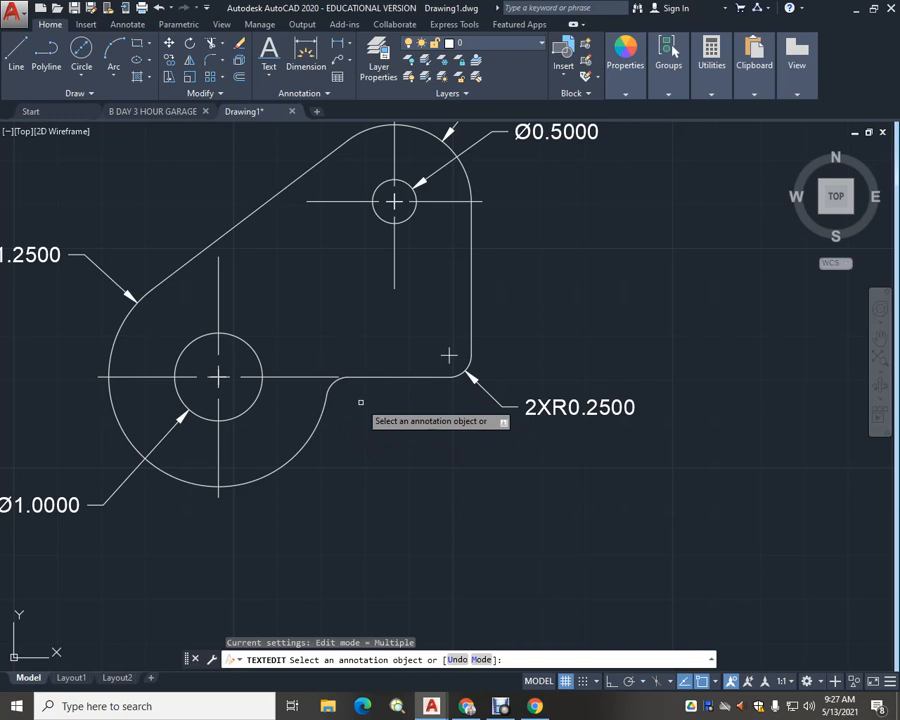
key(Escape)
text(dim)
key(Return)
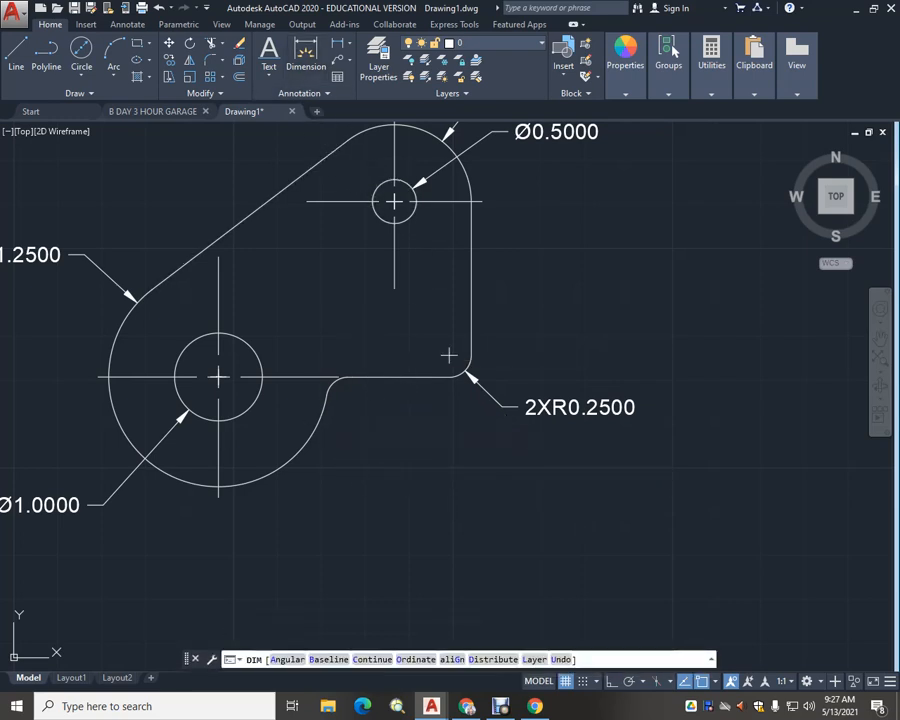
scroll(324, 408, up, 5)
click(320, 310)
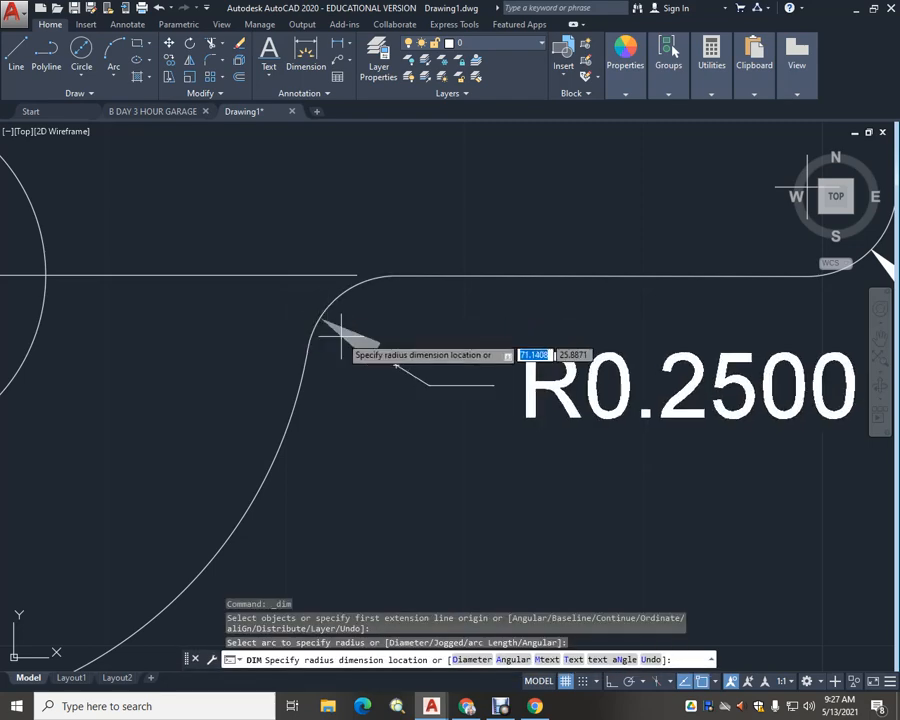
scroll(522, 448, down, 6)
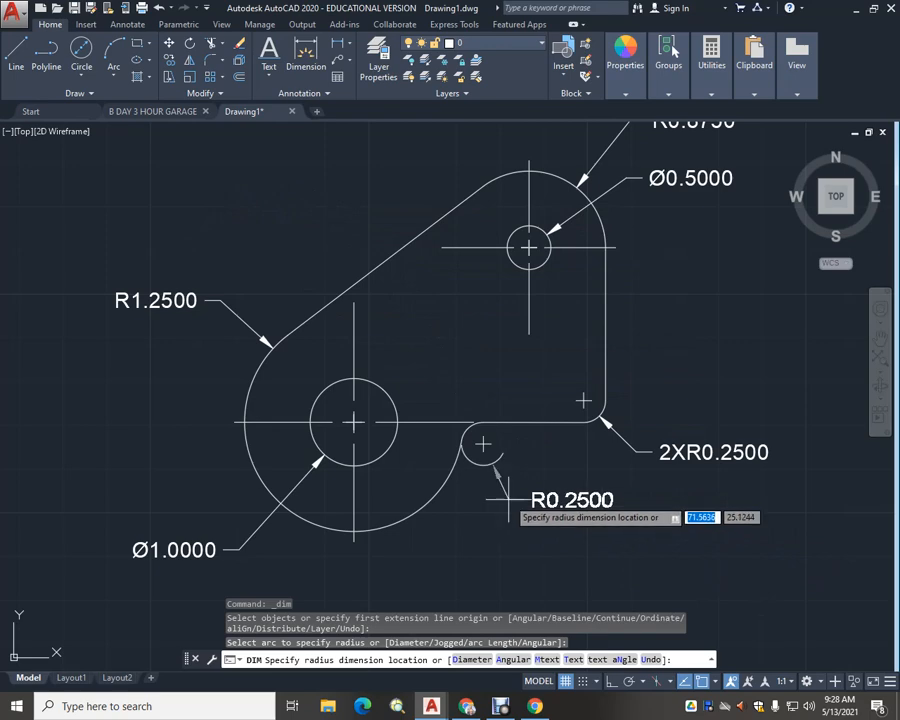
scroll(487, 483, up, 2)
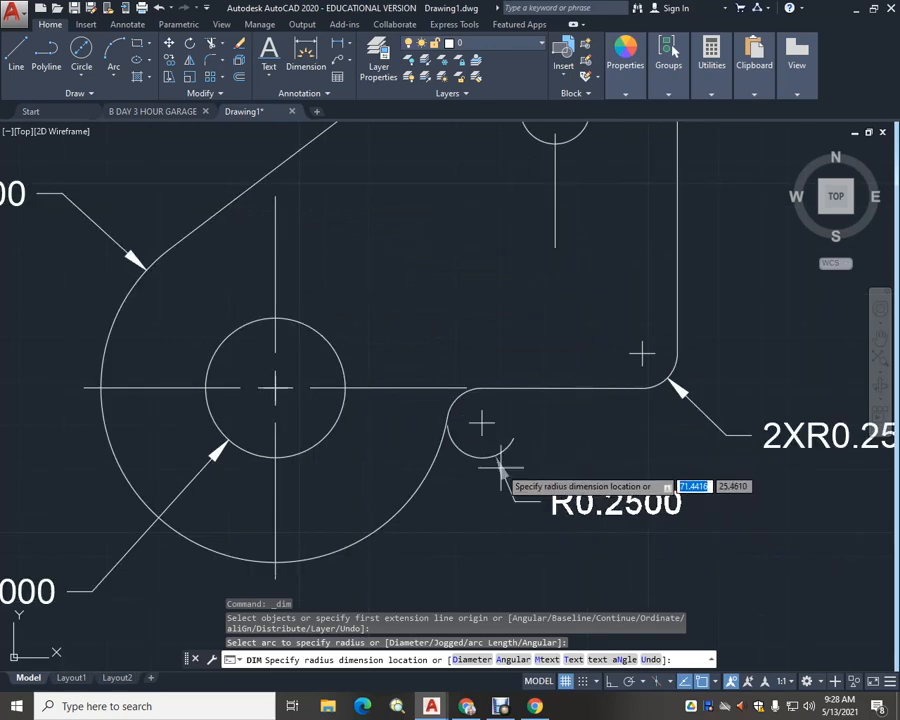
scroll(494, 470, up, 5)
scroll(497, 467, down, 7)
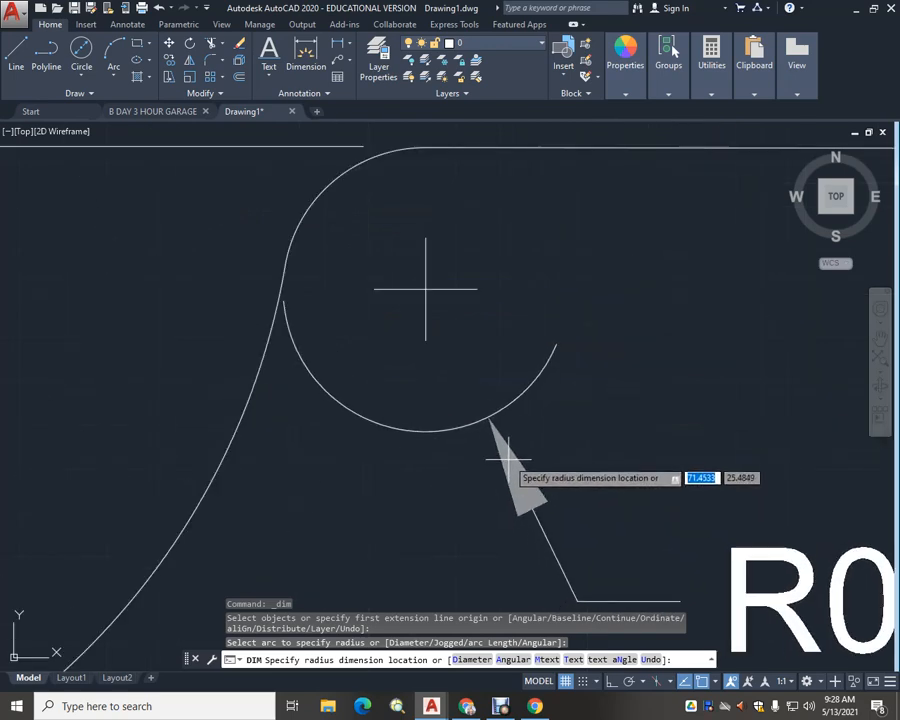
key(Escape)
mouse_move(669, 474)
middle_down()
mouse_move(591, 472)
mouse_move(580, 458)
middle_up()
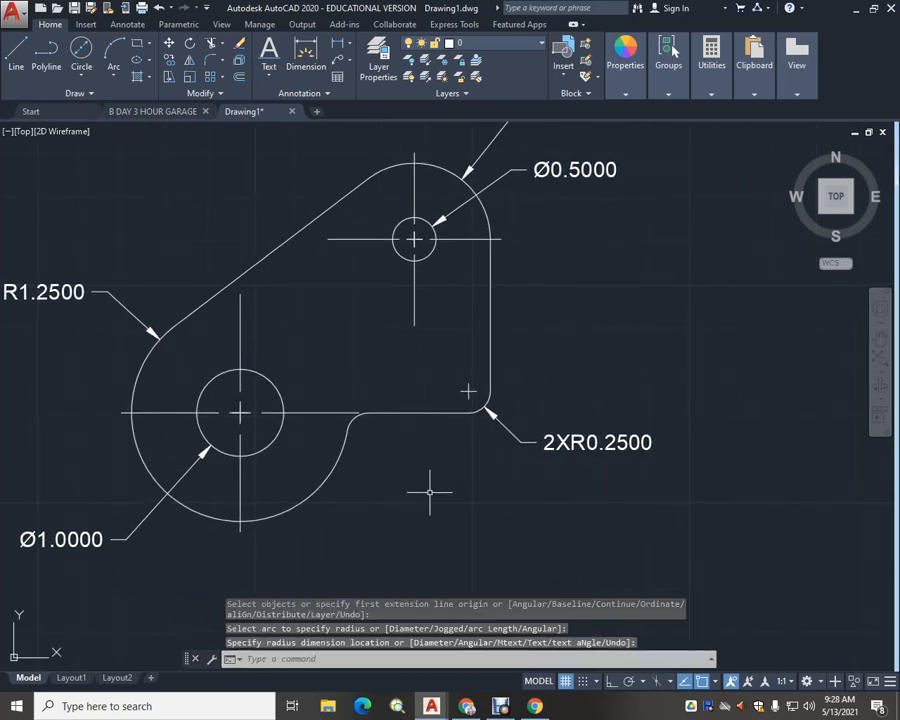
Move the 2X fillet radius dimension's text lower, so its leader runs more steeply down from the lower-right corner
scroll(430, 492, down, 2)
middle_drag(431, 492, 470, 496)
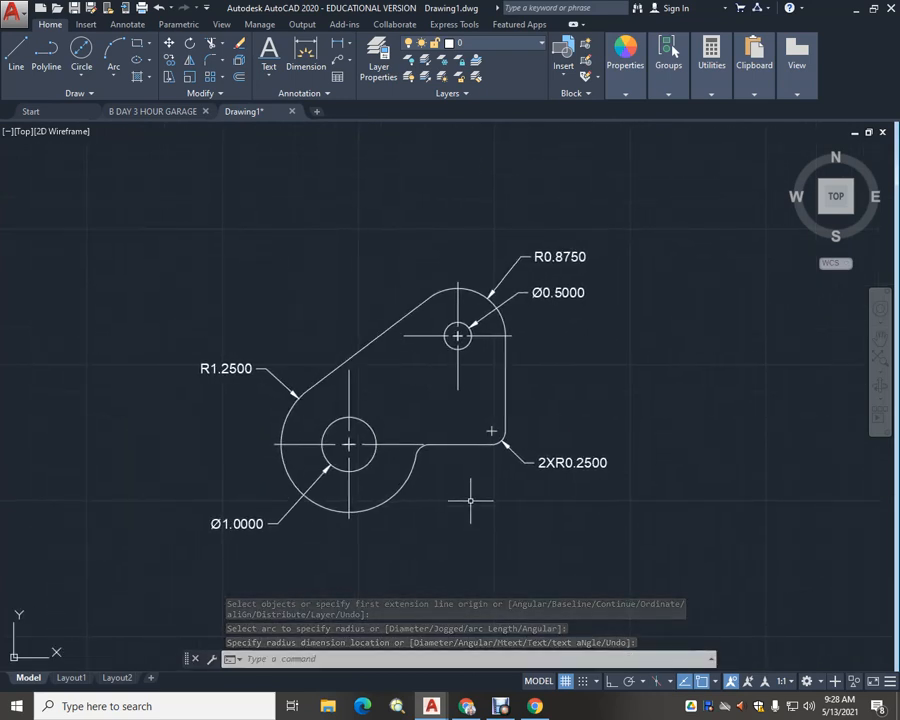
scroll(469, 492, down, 4)
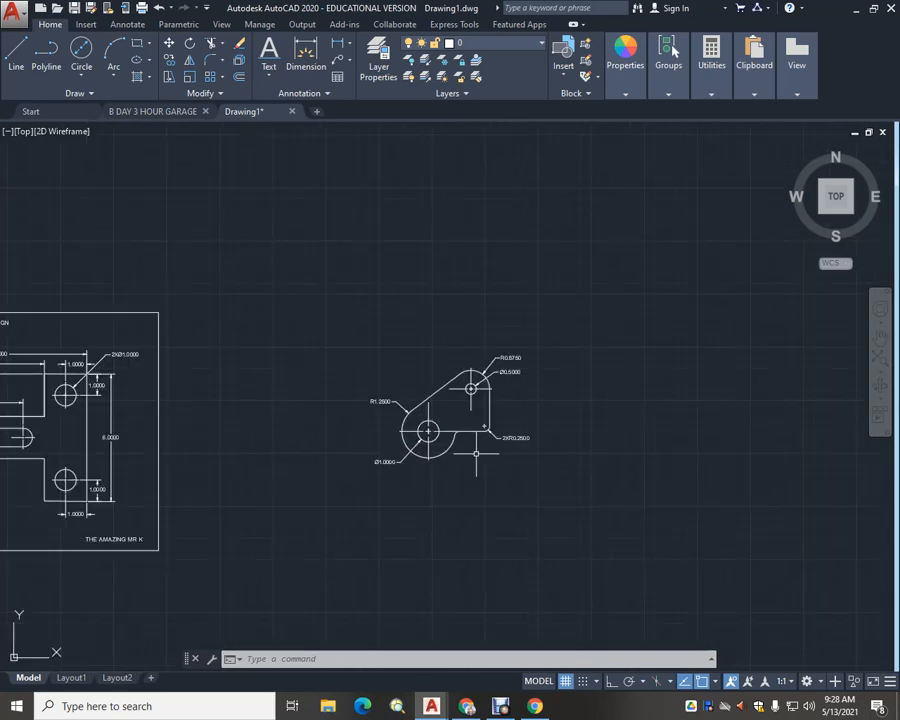
mouse_move(480, 496)
middle_down()
mouse_move(488, 484)
mouse_move(454, 482)
middle_up()
scroll(442, 451, up, 4)
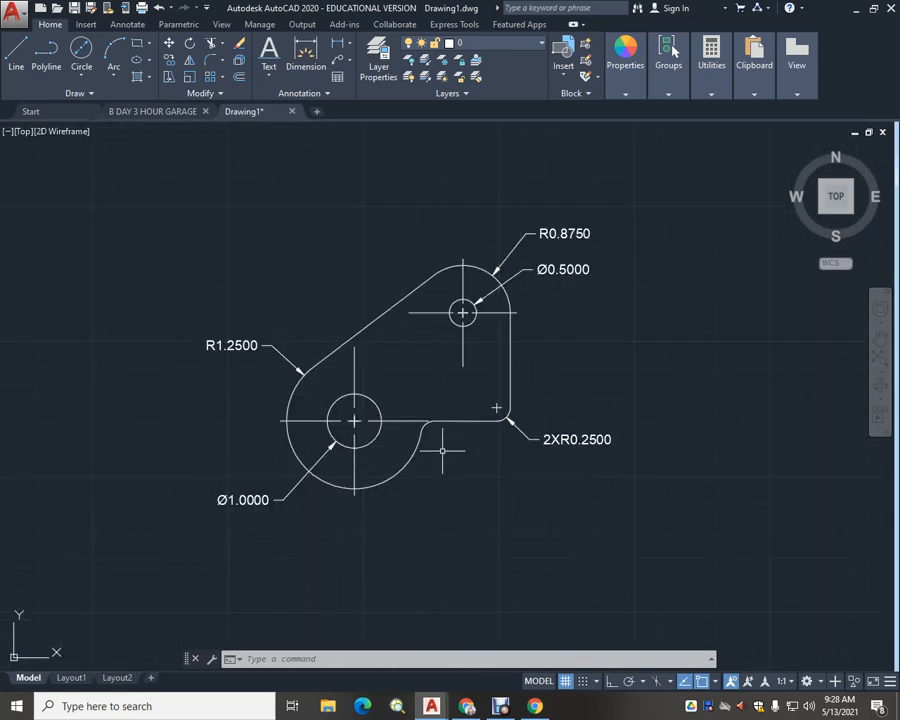
scroll(442, 451, up, 2)
mouse_move(535, 455)
middle_down()
mouse_move(496, 478)
mouse_move(522, 502)
middle_up()
click(622, 480)
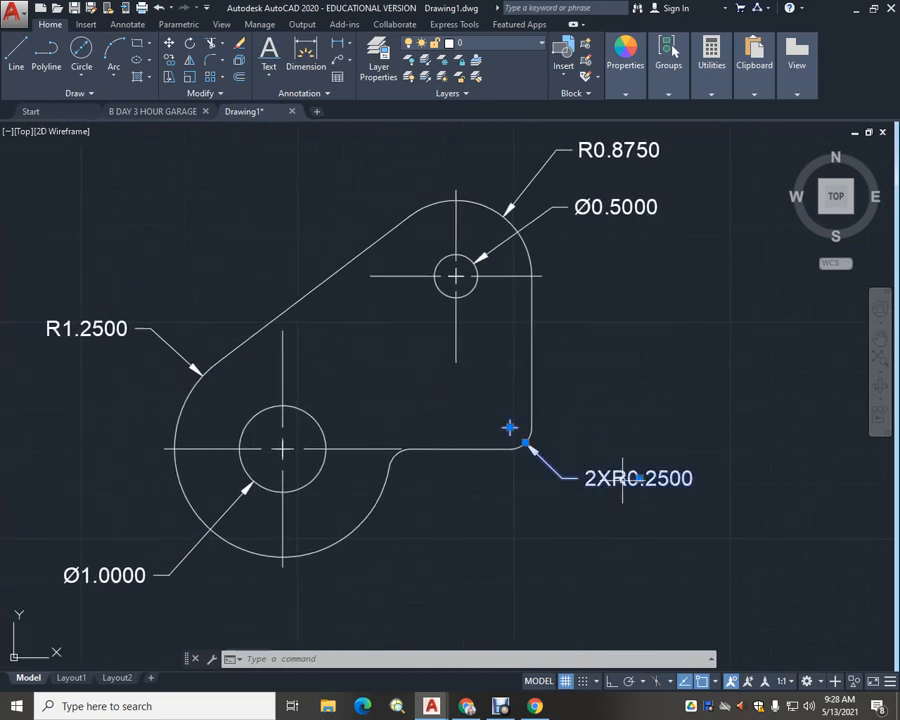
click(638, 479)
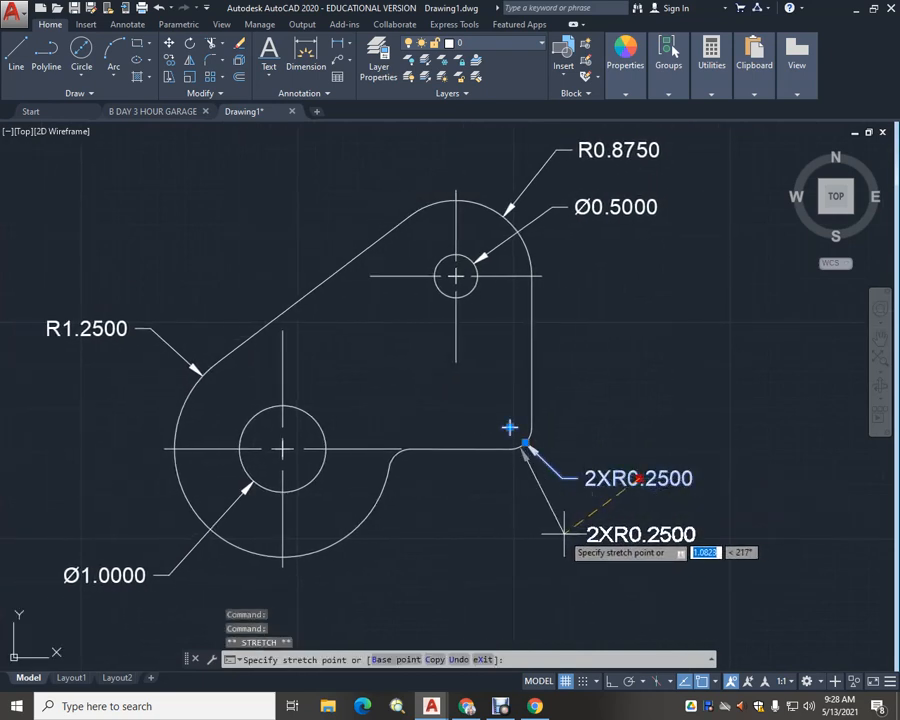
click(554, 518)
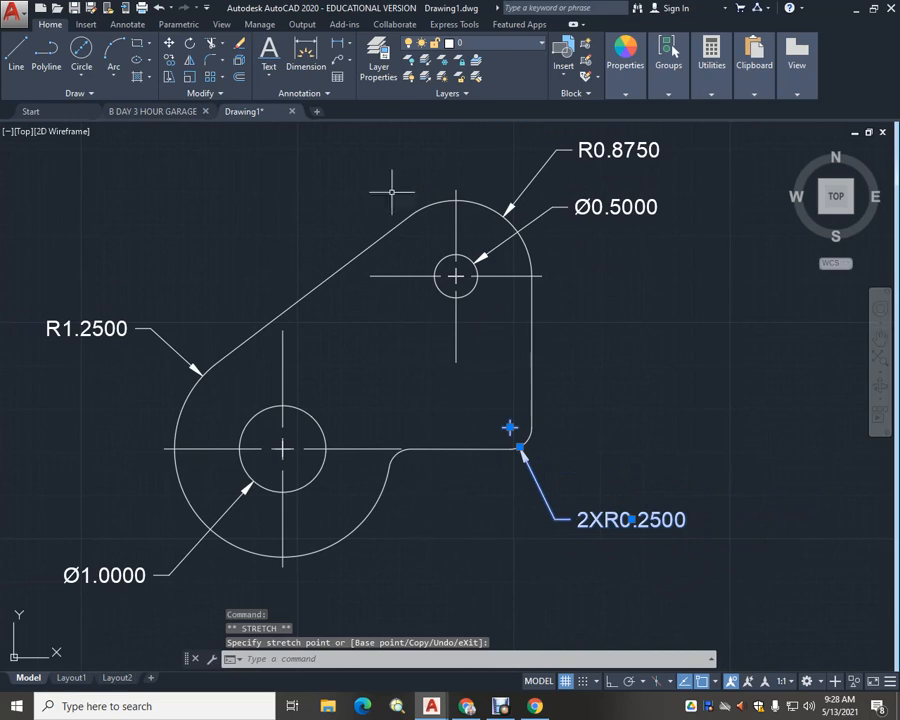
Dimension the horizontal distance between the two holes' vertical center lines, placing the dimension line below the part
click(306, 55)
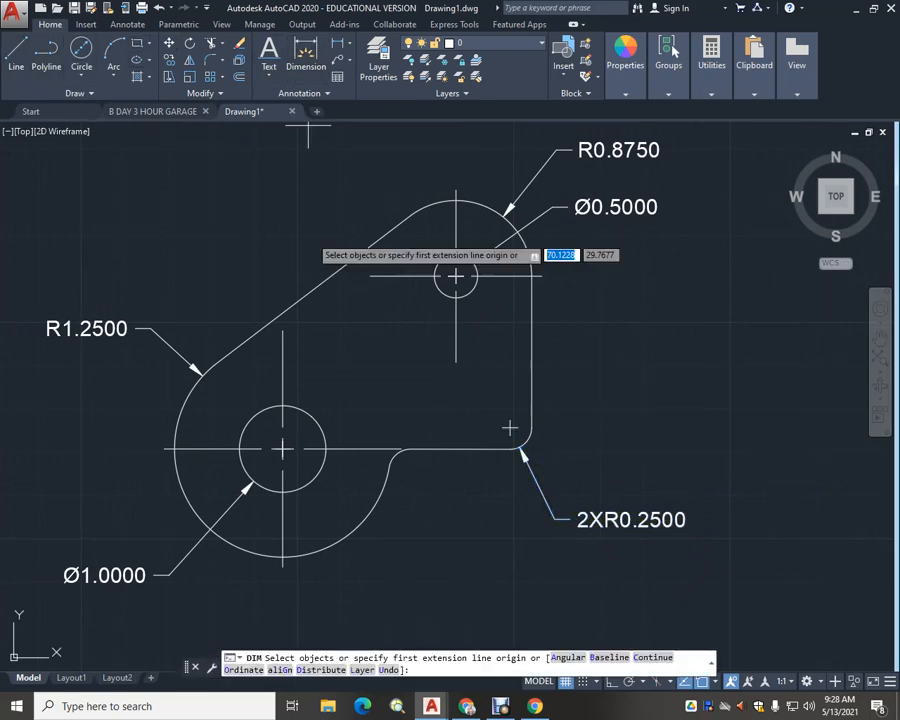
mouse_move(352, 440)
middle_down()
mouse_move(378, 380)
mouse_move(362, 394)
middle_up()
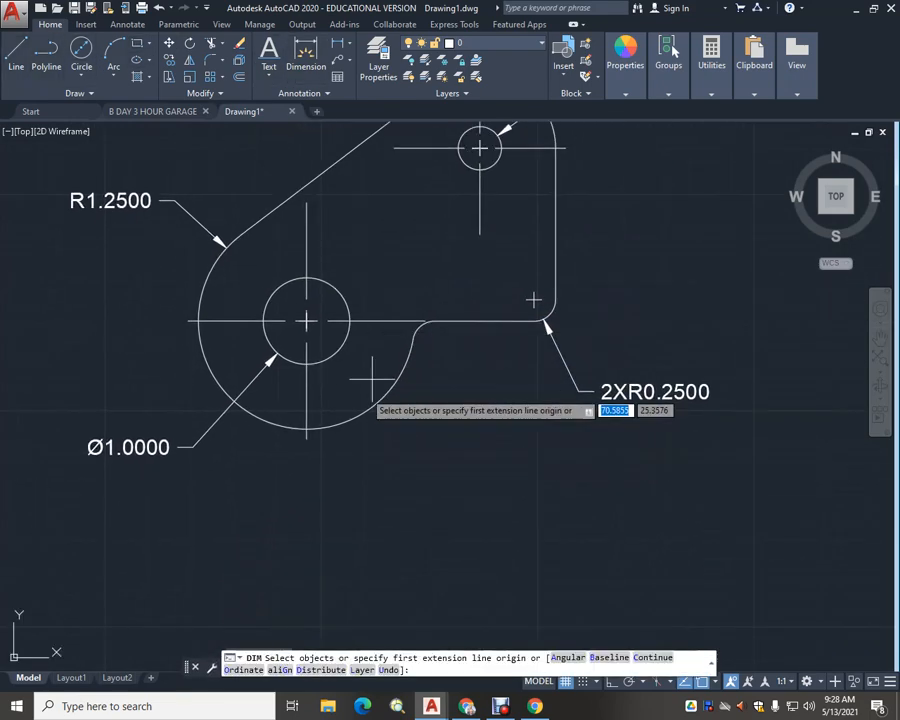
click(306, 432)
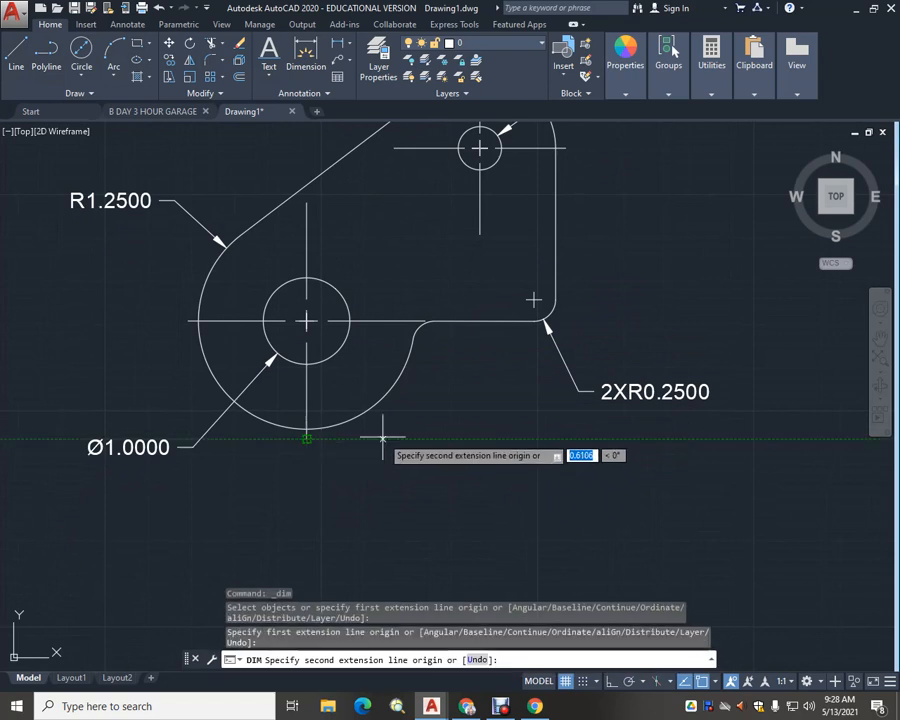
click(480, 232)
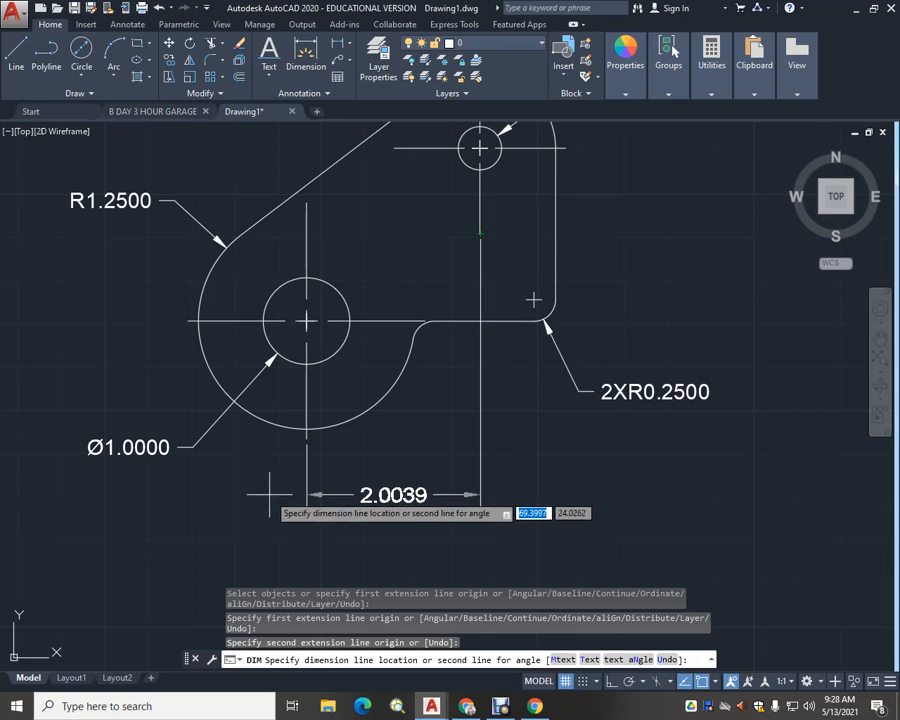
click(268, 494)
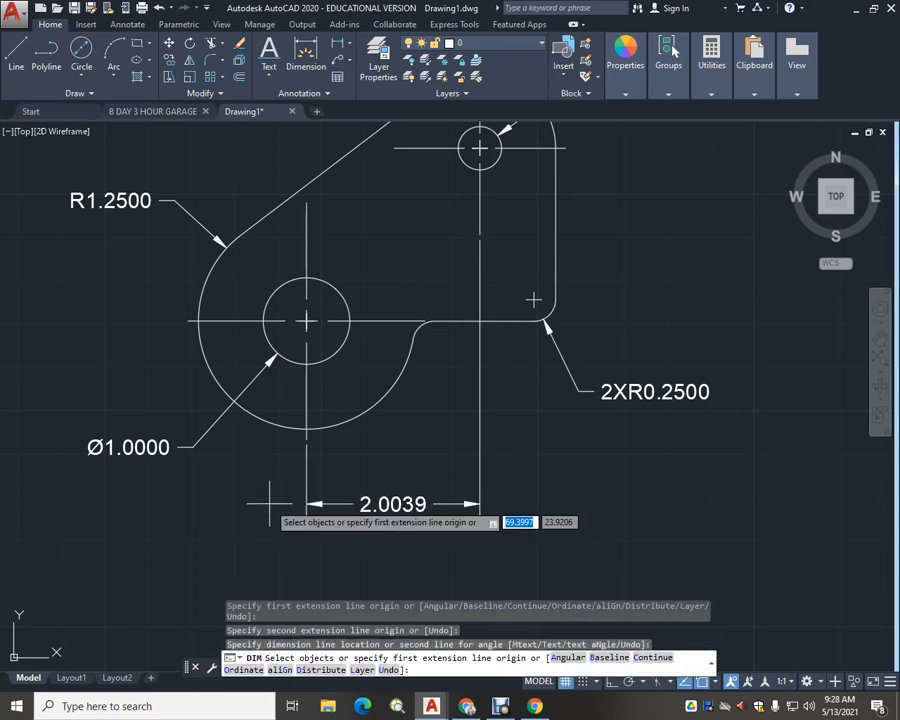
Replace the text of the horizontal dimension between the two holes with 2.0000
scroll(460, 546, down, 3)
scroll(460, 546, up, 2)
middle_drag(460, 546, 450, 495)
key(Escape)
double_click(411, 470)
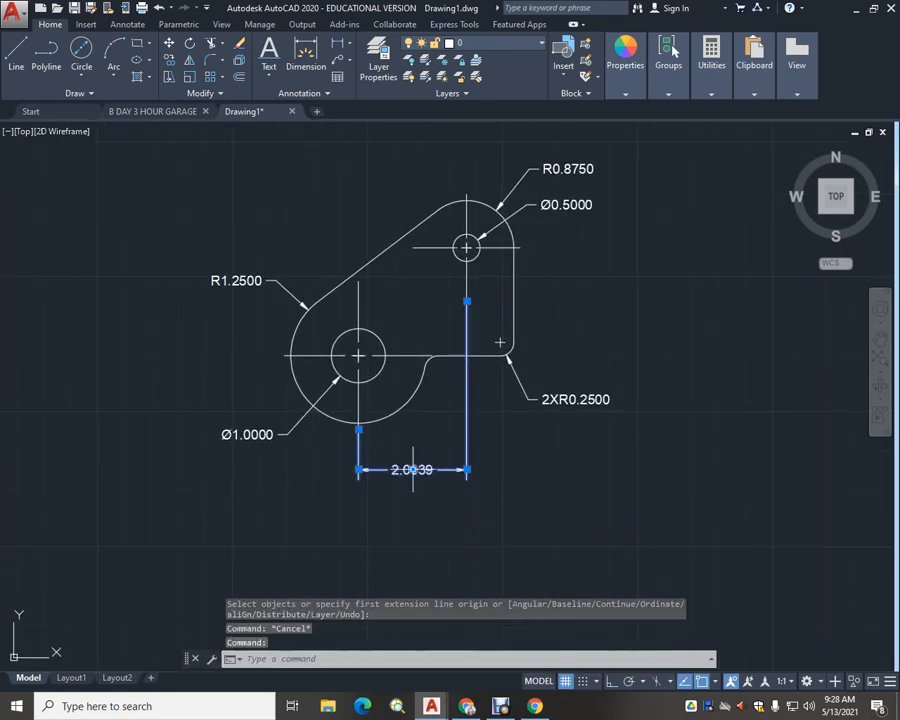
text(2.00)
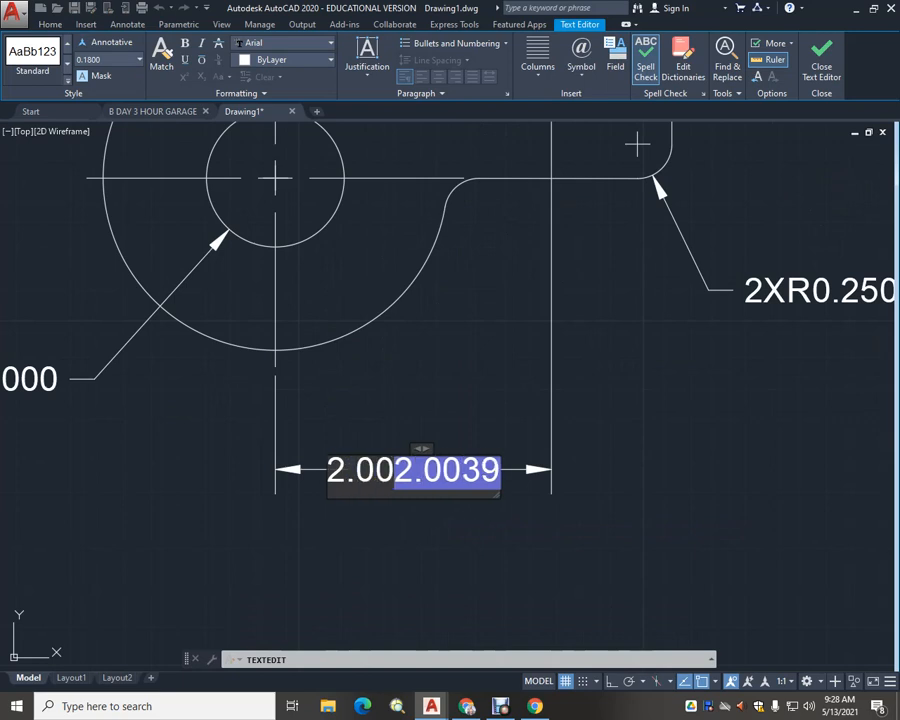
text(0)
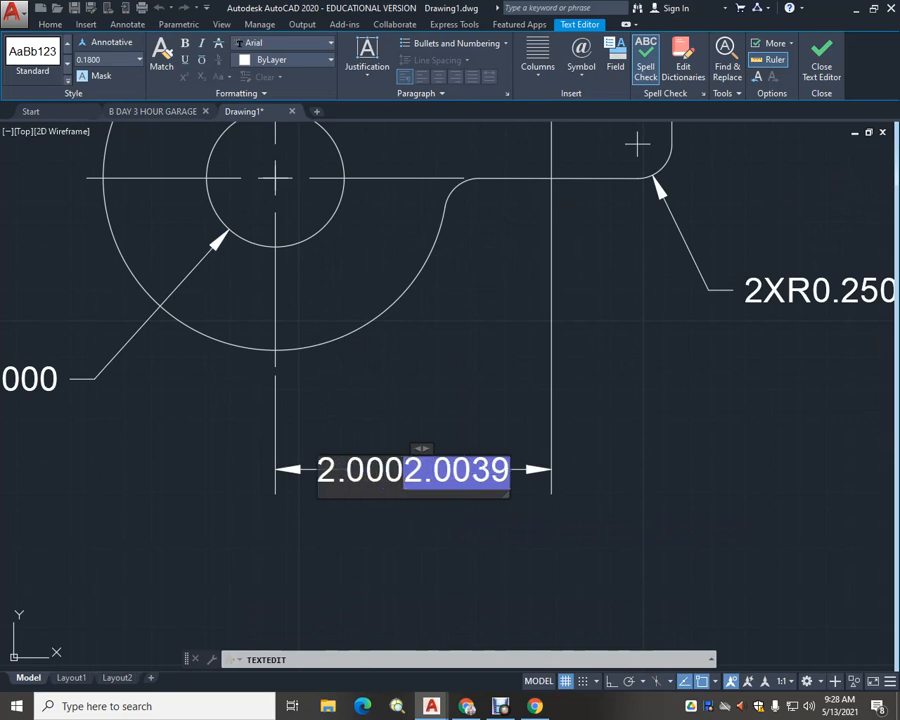
key(Delete)
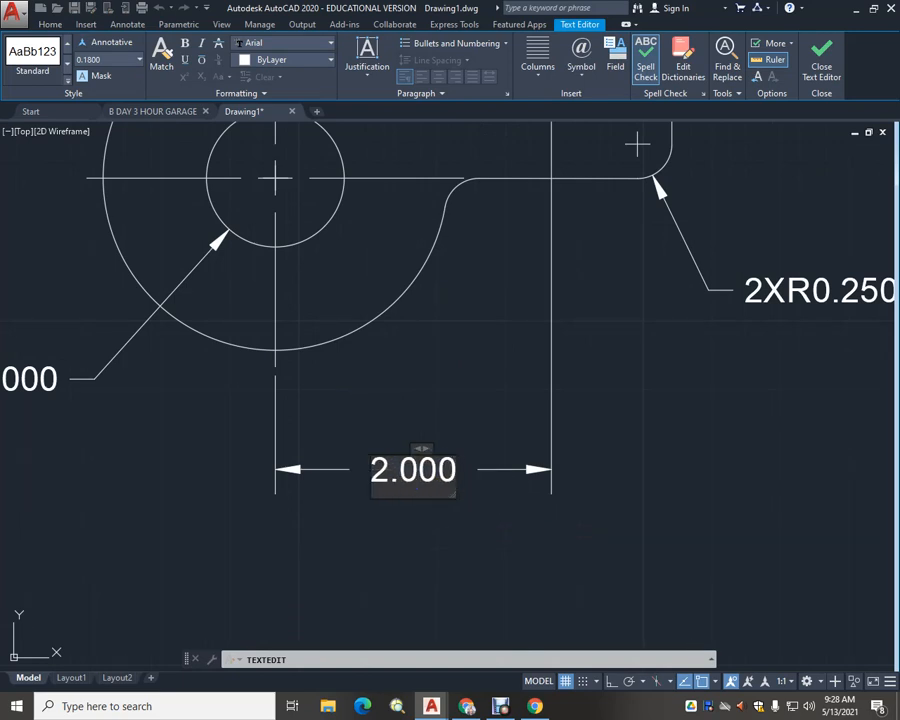
text(0)
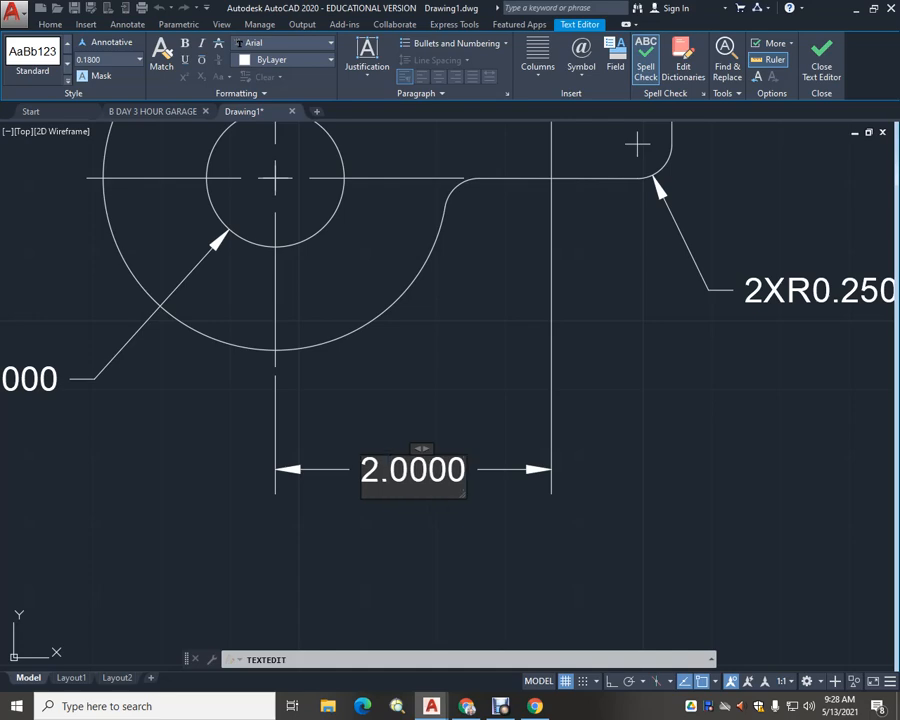
click(637, 146)
Dimension the vertical distance from the small hole's horizontal center line to the part's lower straight edge, placing it outside the part's right side
scroll(630, 400, down, 4)
middle_drag(648, 381, 444, 476)
scroll(426, 426, up, 4)
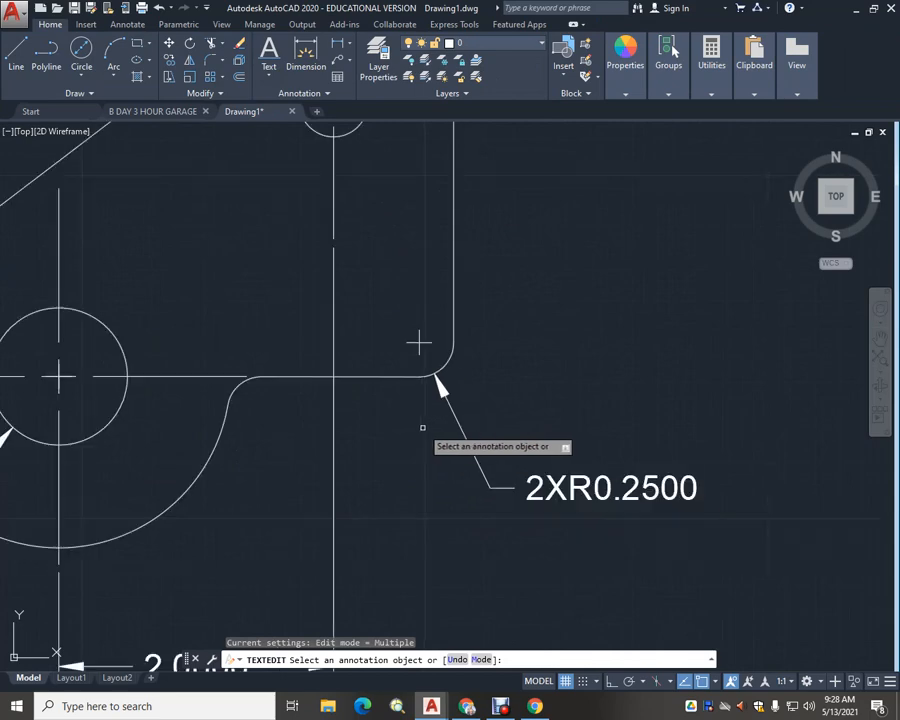
scroll(500, 390, down, 2)
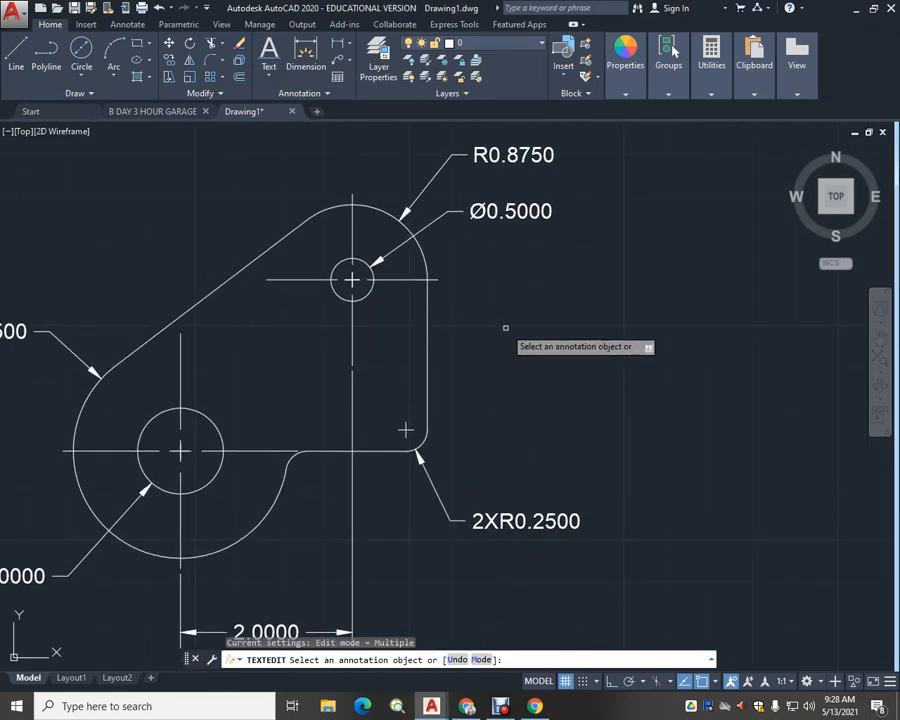
click(305, 56)
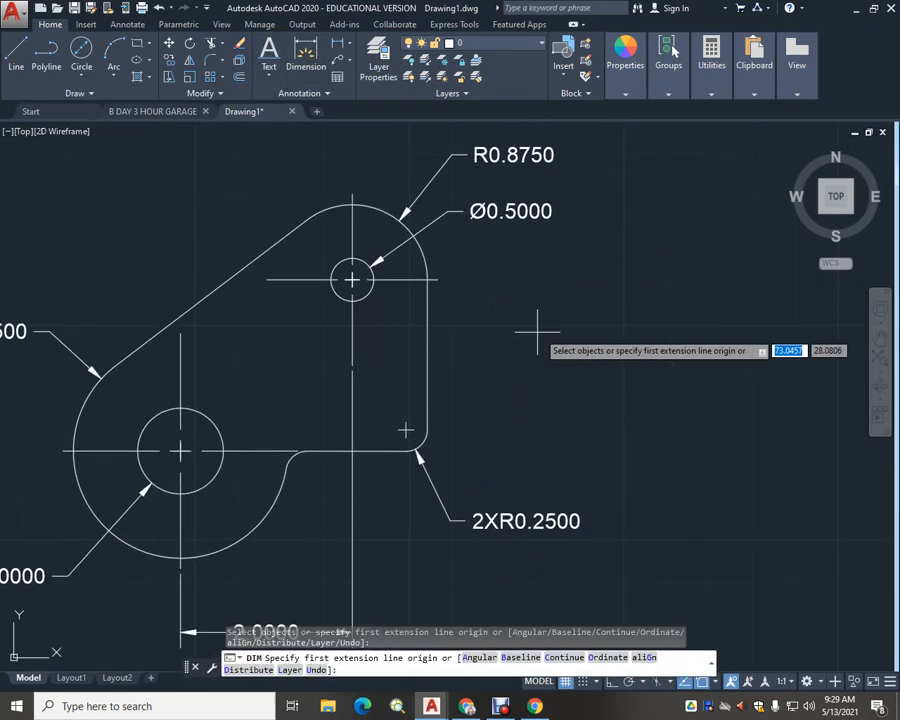
click(434, 281)
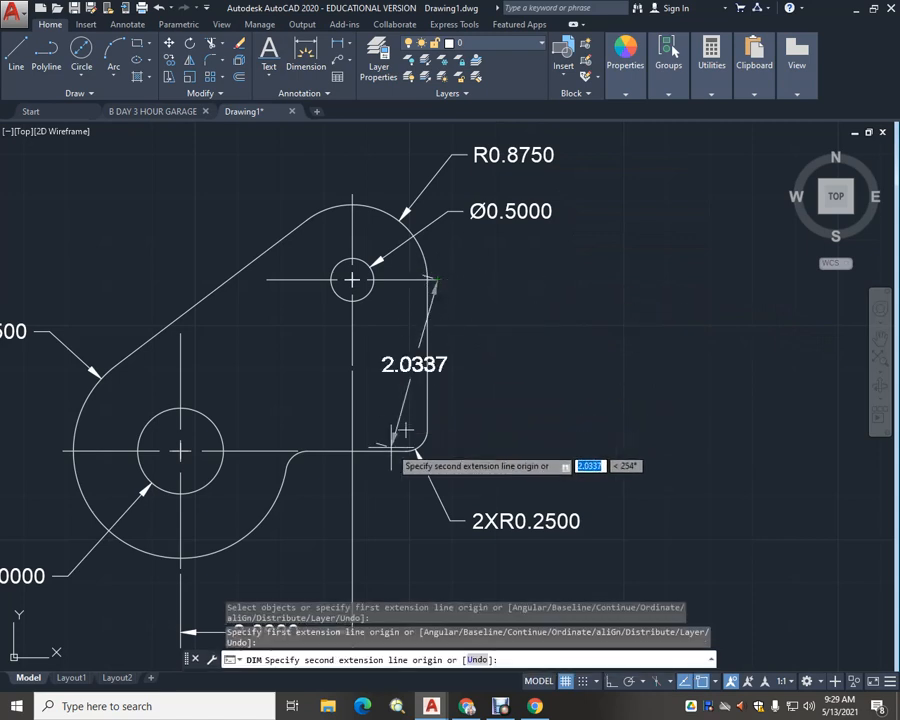
click(410, 444)
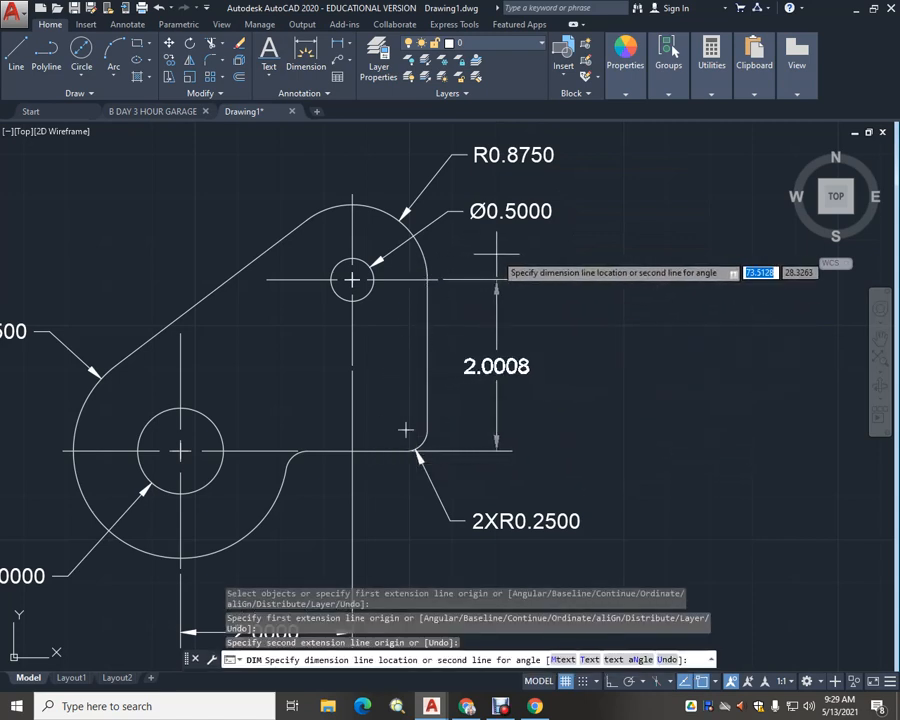
click(497, 256)
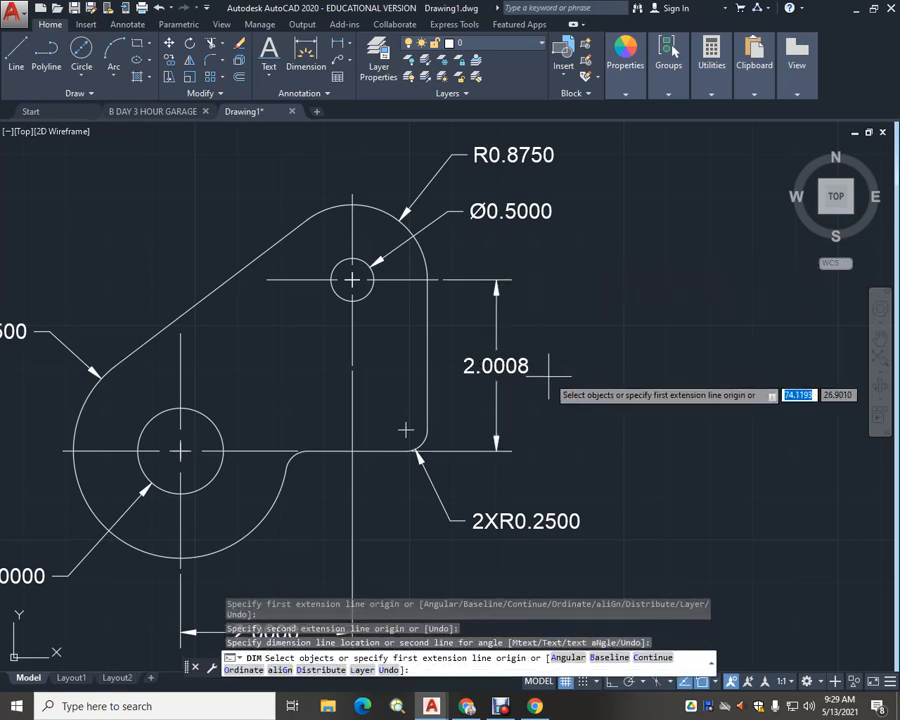
key(Escape)
Replace the text of the vertical dimension beside the part's right edge with 2.0000
scroll(519, 386, up, 4)
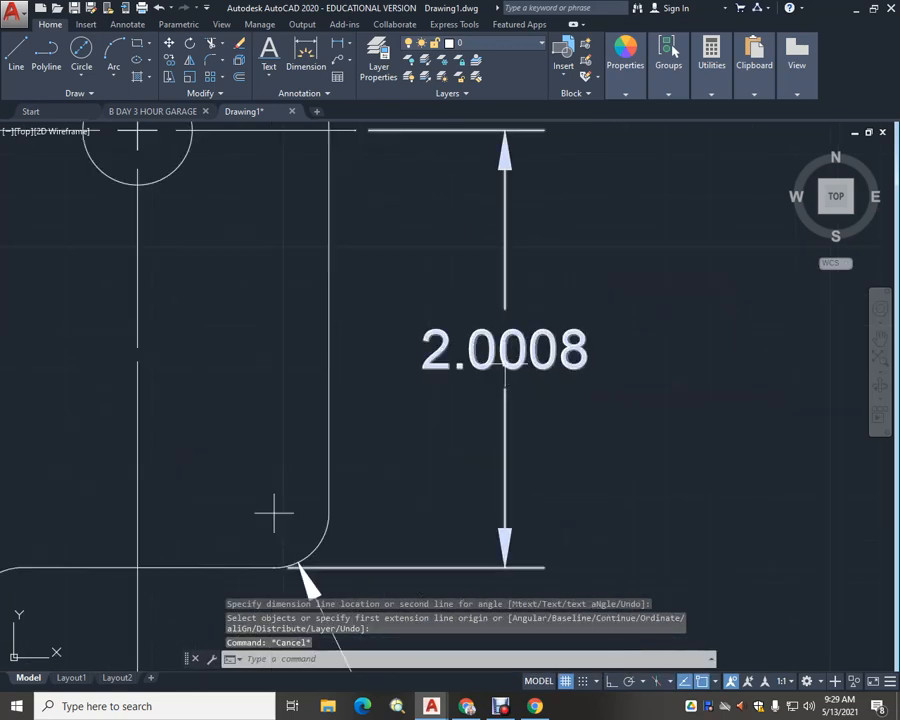
double_click(505, 364)
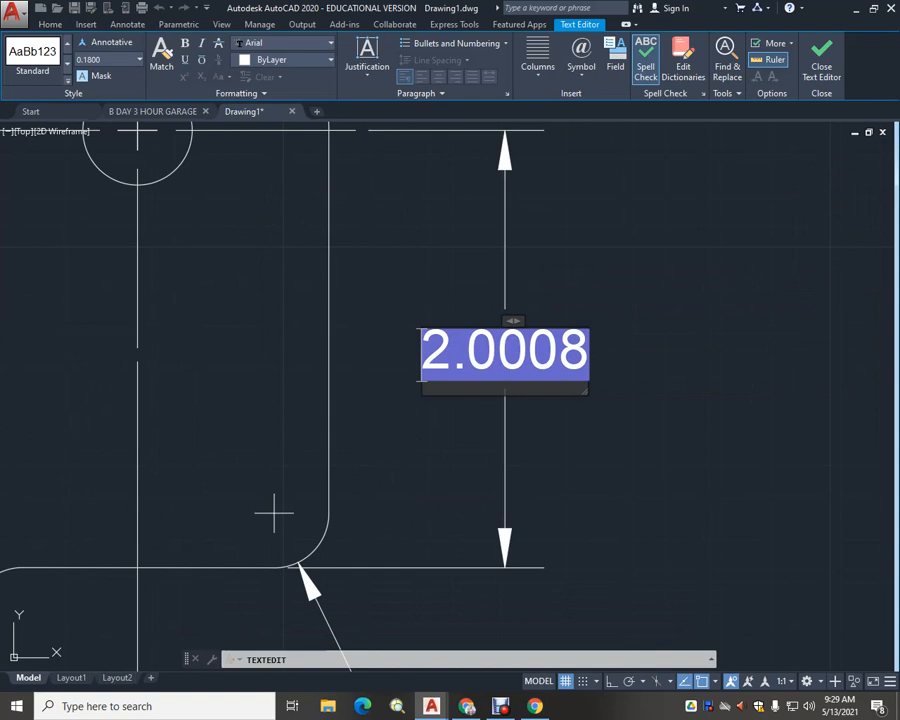
text(2.000)
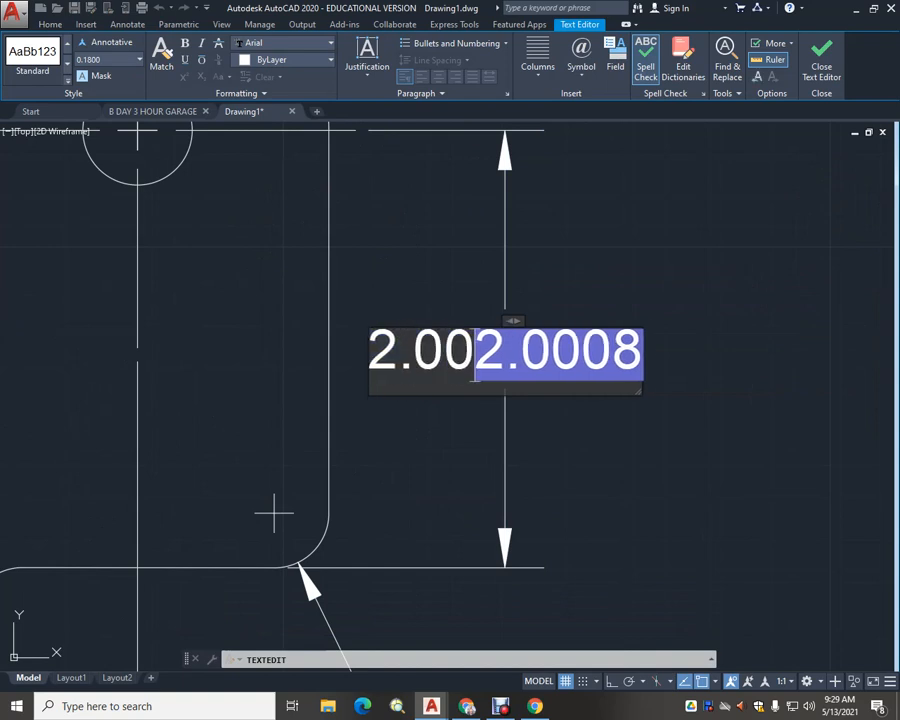
text(0)
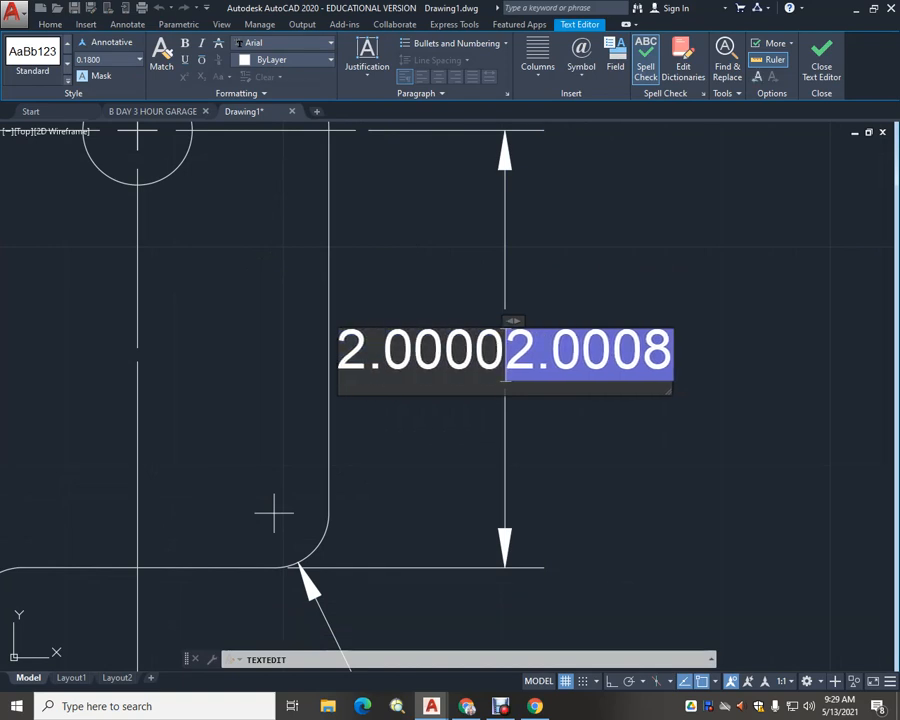
key(Delete)
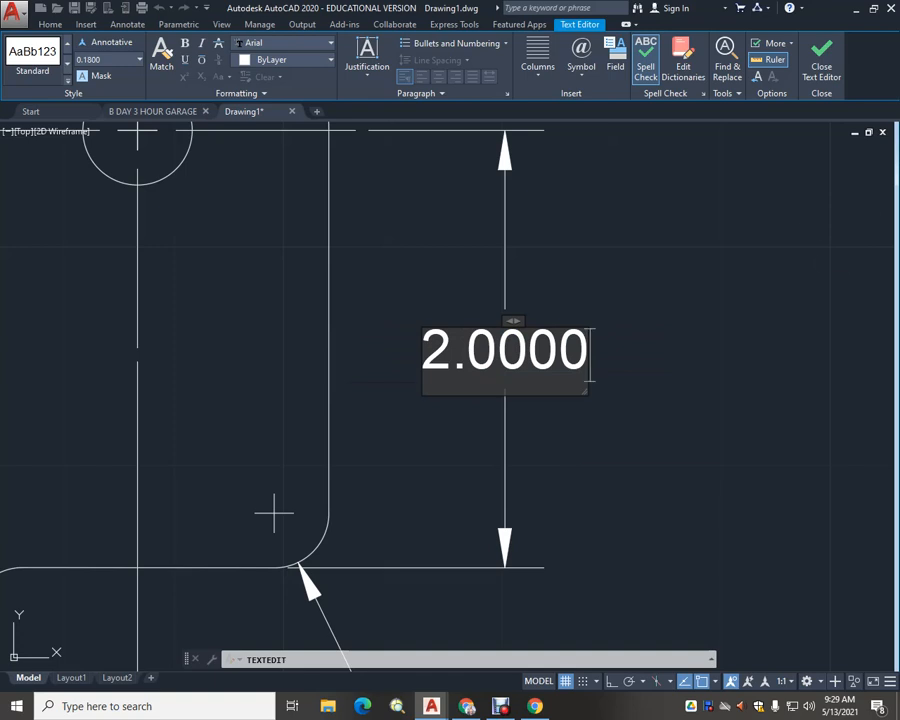
click(572, 430)
key(Escape)
Move the 2X fillet radius dimension's text farther right, so its leader runs less steeply from the lower-right corner
scroll(590, 434, down, 6)
middle_drag(626, 434, 636, 411)
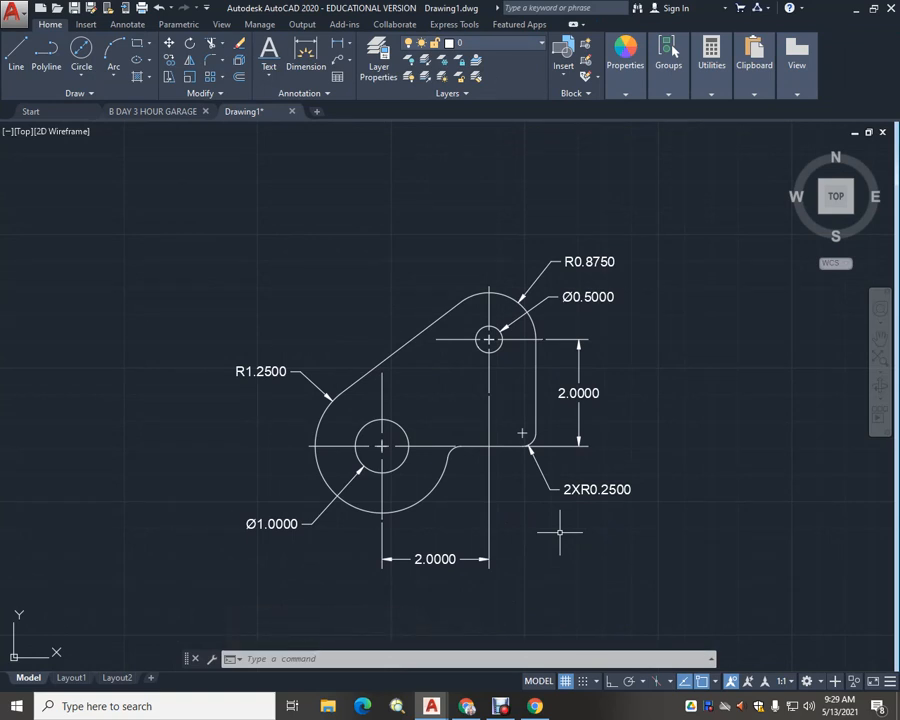
scroll(524, 524, up, 2)
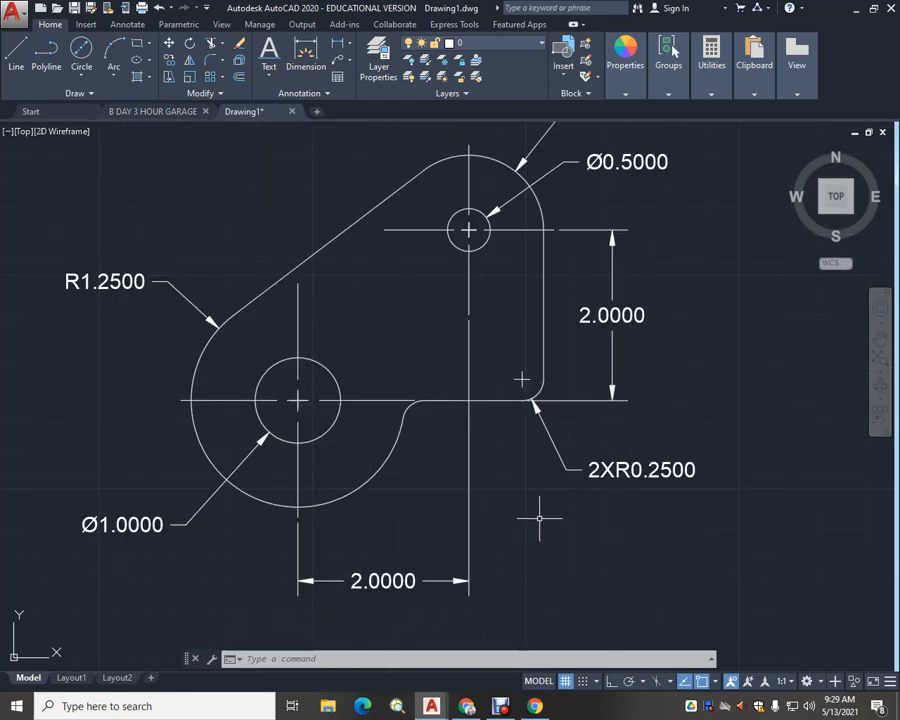
scroll(560, 507, down, 2)
middle_drag(609, 503, 507, 523)
scroll(489, 512, up, 6)
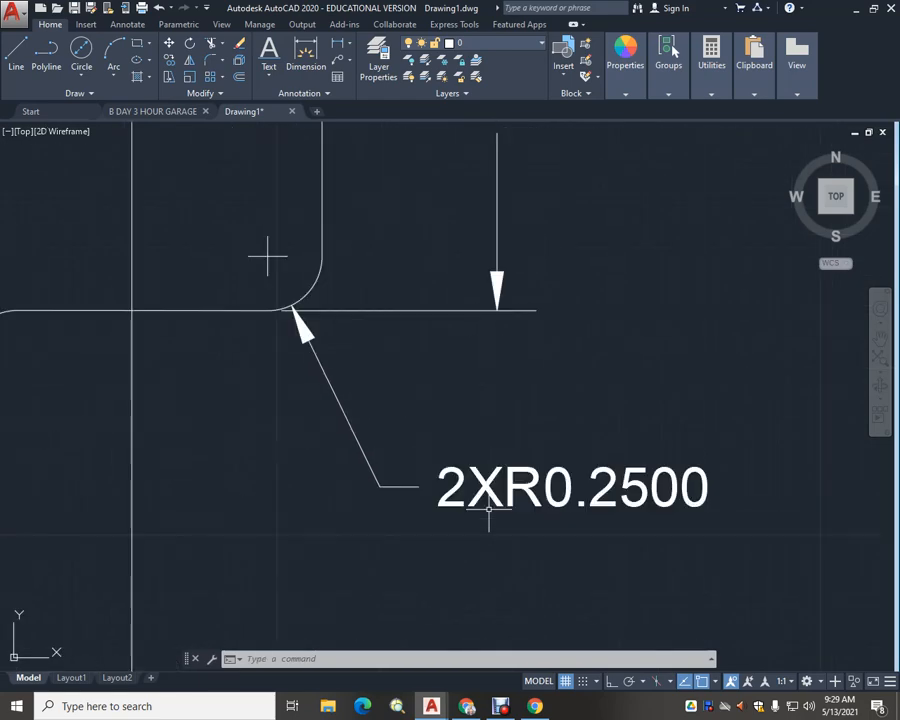
click(489, 505)
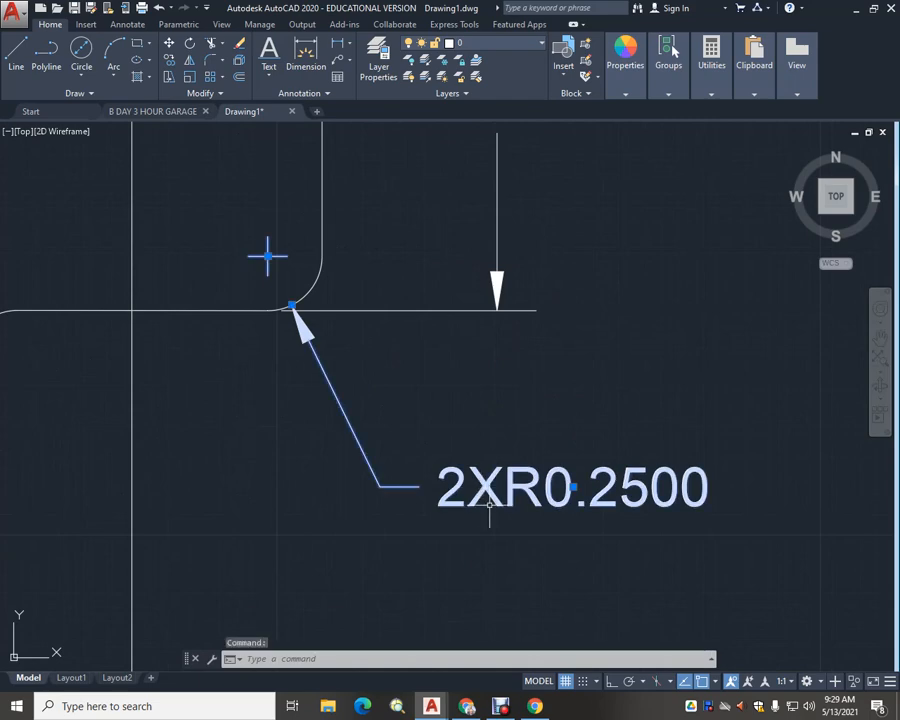
click(572, 487)
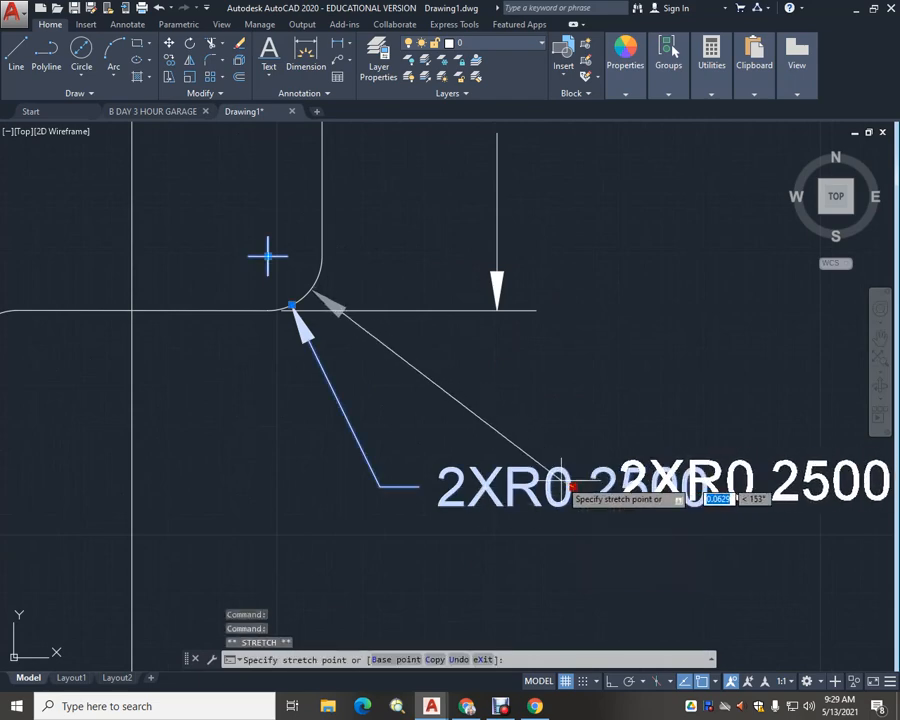
scroll(560, 505, down, 4)
middle_drag(520, 537, 544, 511)
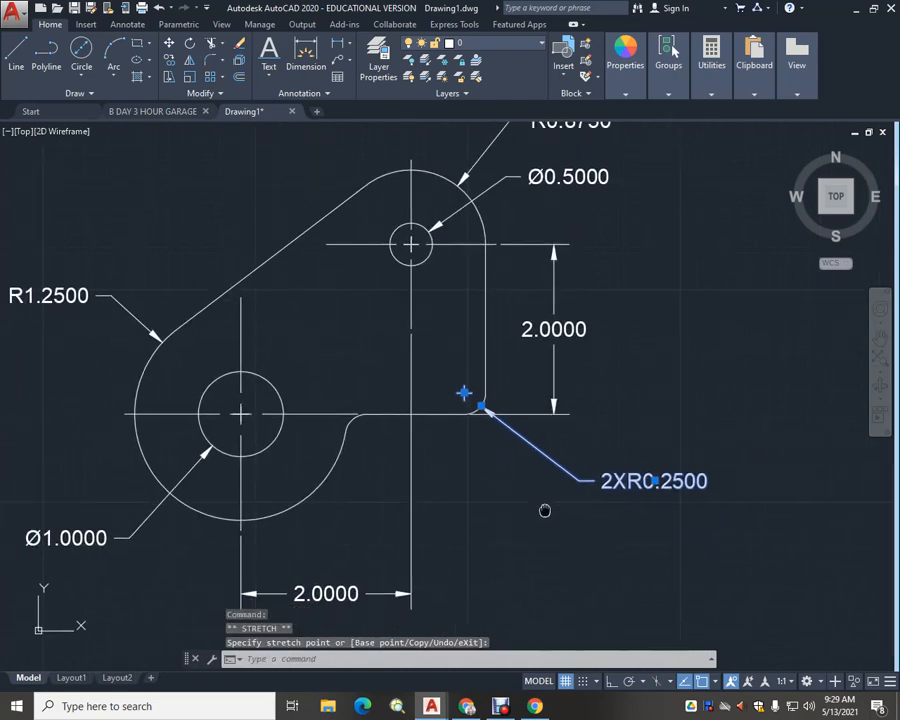
key(Escape)
key(Escape)
Copy the DROP CATCH sheet's border, course heading and author text, using the border's upper-left corner as base point, to frame the newly dimensioned part
scroll(466, 480, down, 4)
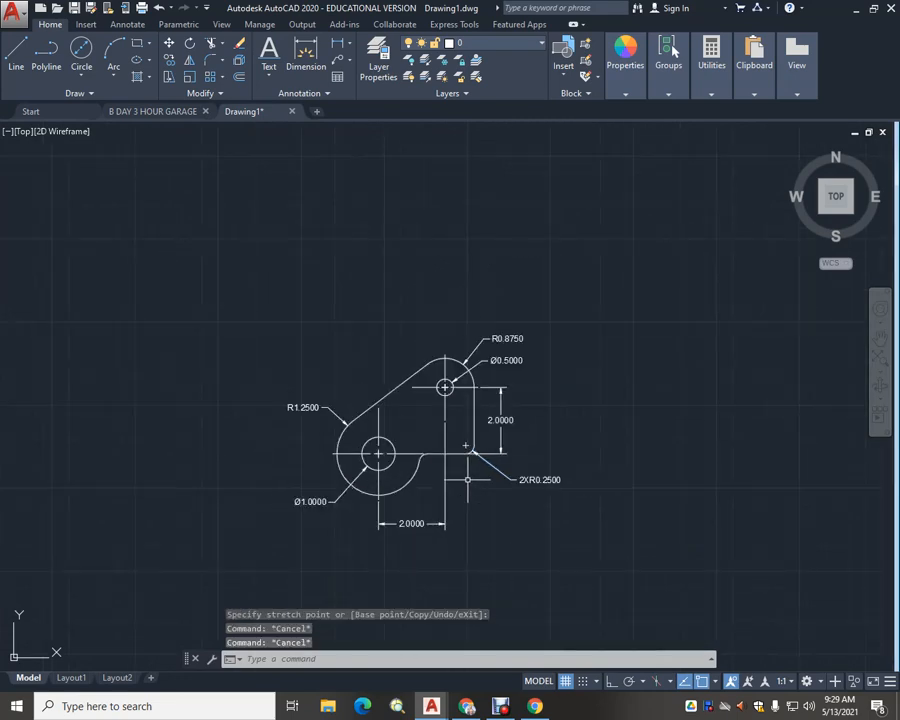
scroll(482, 505, down, 2)
mouse_move(499, 500)
middle_down()
mouse_move(570, 504)
mouse_move(592, 486)
mouse_move(660, 476)
middle_up()
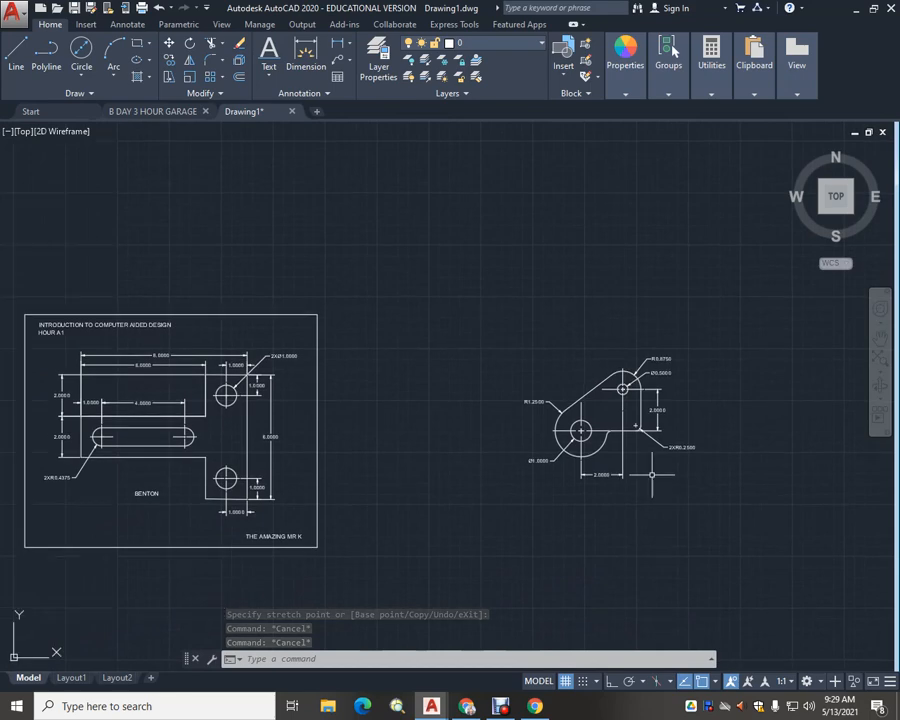
scroll(590, 510, down, 2)
middle_drag(614, 530, 552, 459)
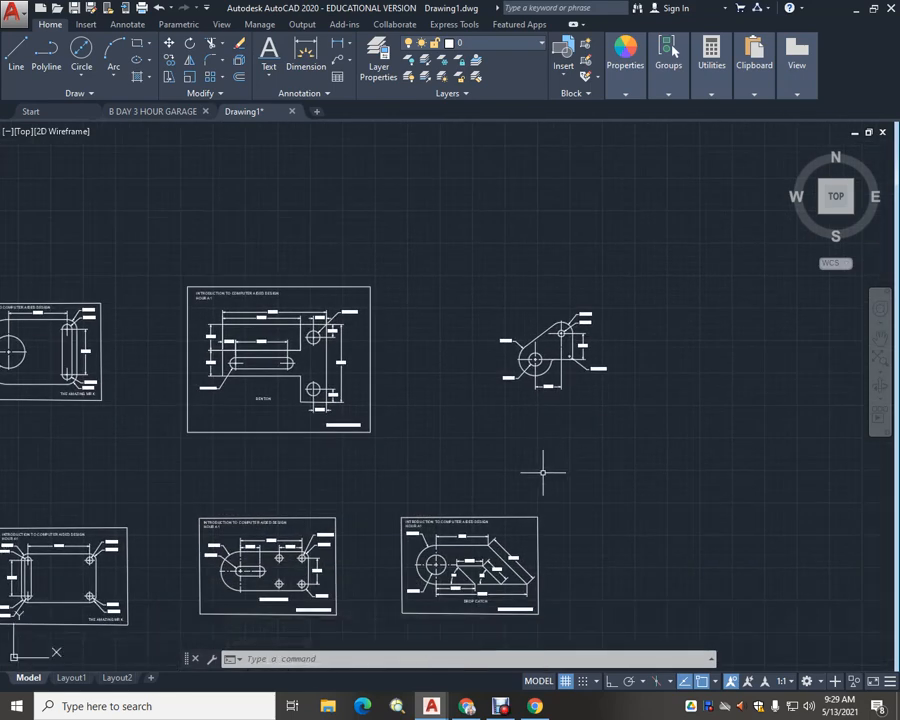
scroll(469, 480, down, 2)
mouse_move(470, 472)
middle_down()
mouse_move(440, 426)
mouse_move(474, 424)
mouse_move(435, 337)
middle_up()
scroll(450, 420, up, 5)
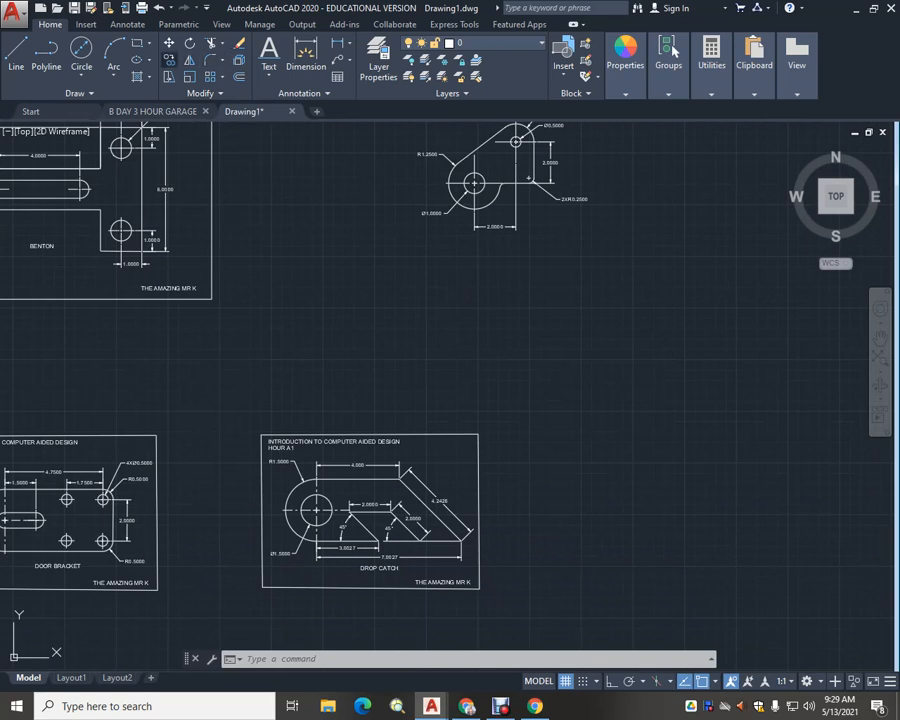
click(169, 60)
click(420, 435)
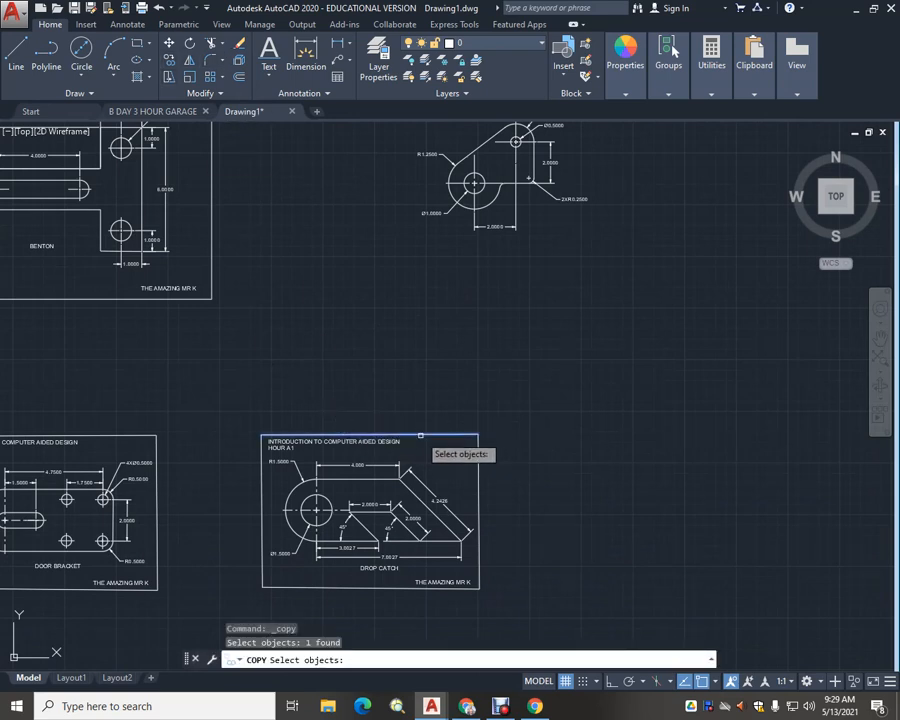
click(478, 461)
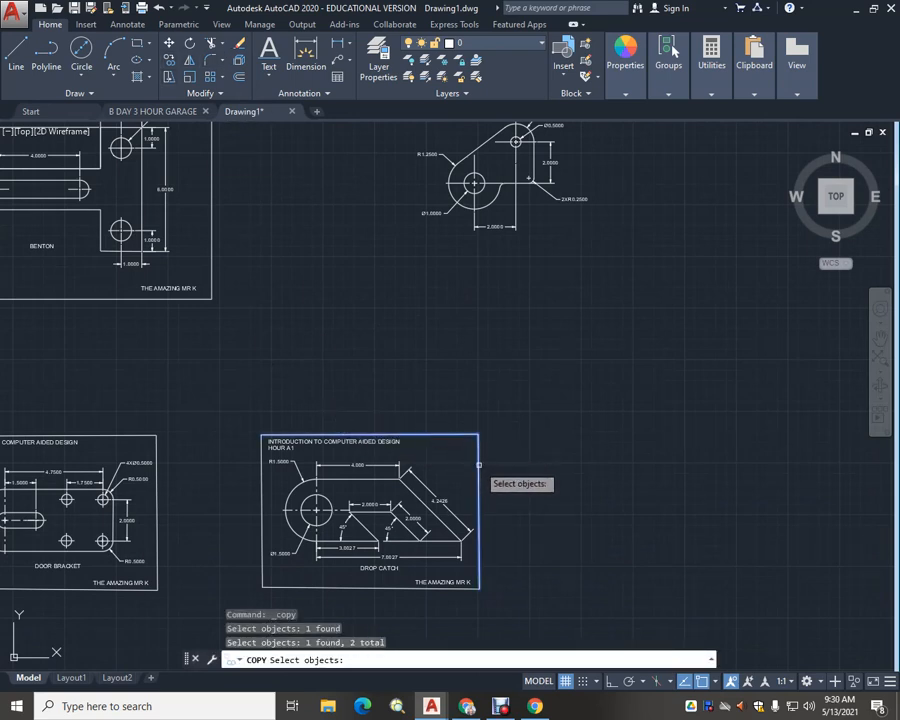
click(386, 584)
click(263, 538)
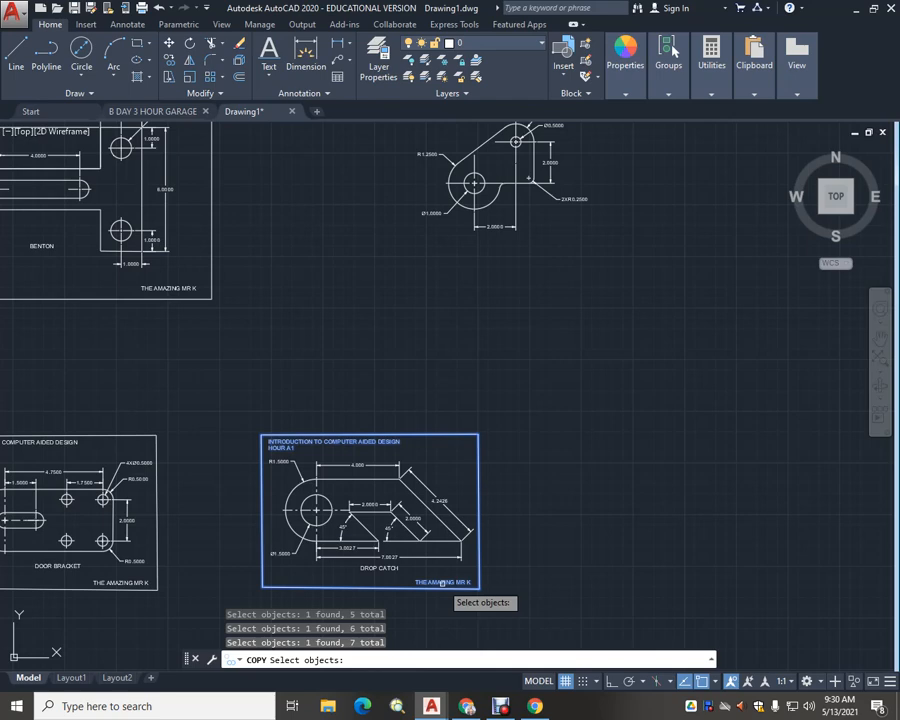
key(Return)
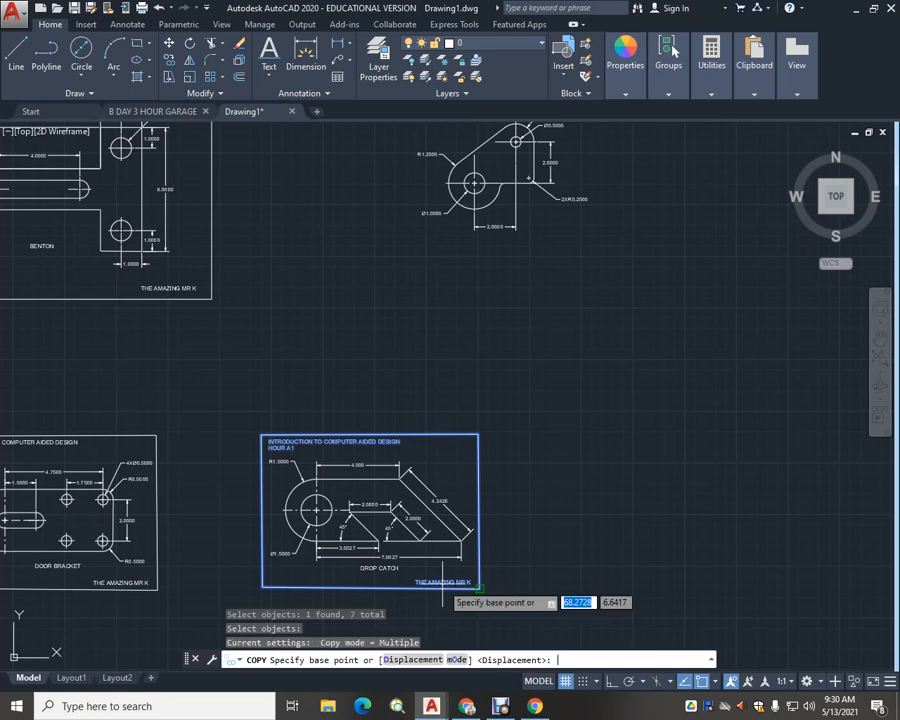
click(261, 434)
middle_drag(362, 260, 320, 372)
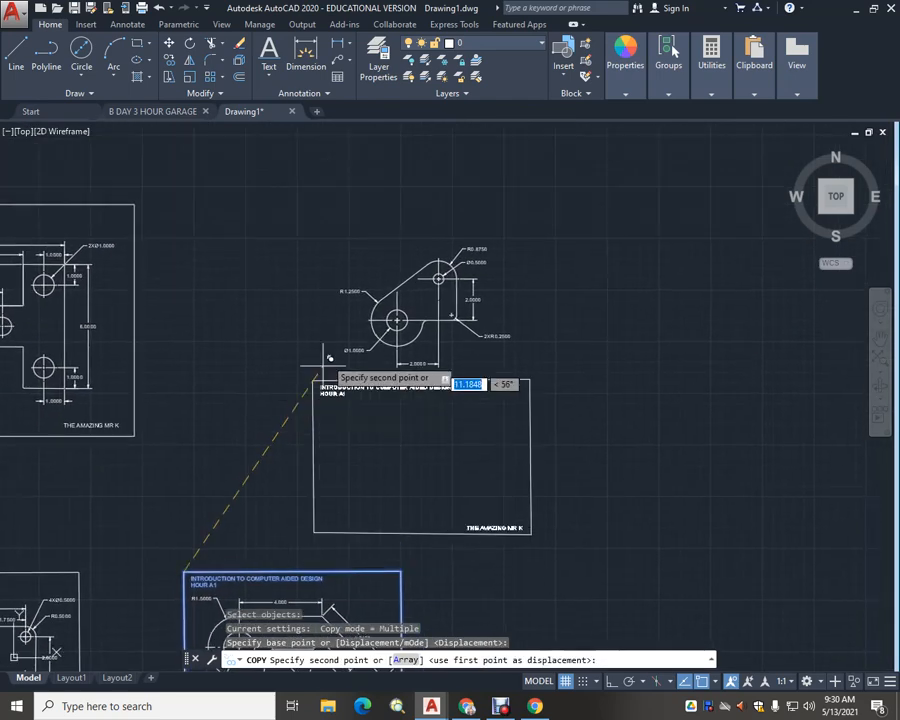
click(325, 214)
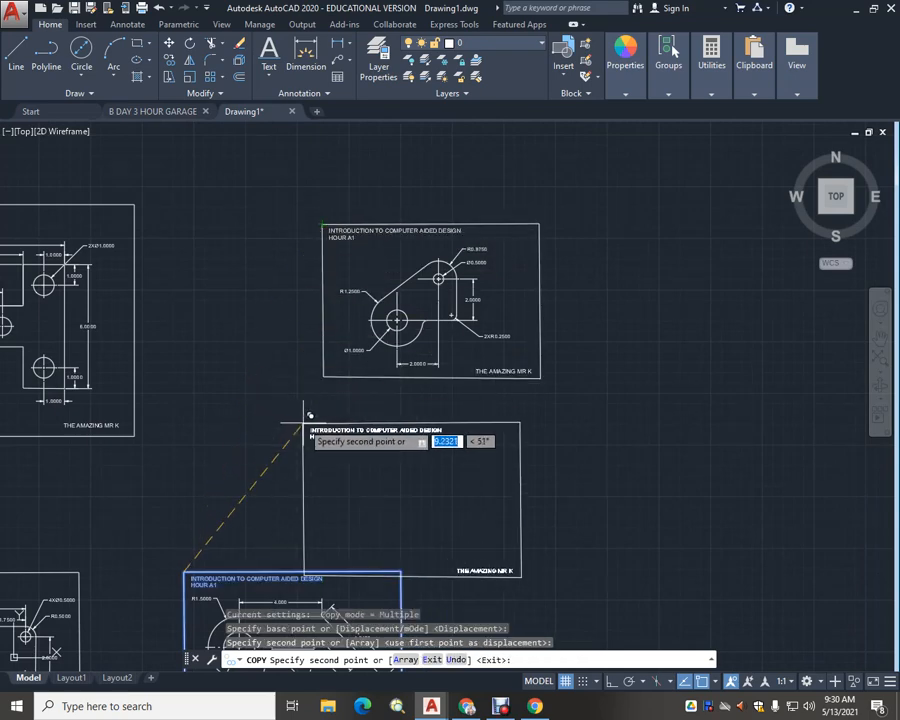
key(Escape)
scroll(416, 340, up, 5)
mouse_move(378, 332)
middle_down()
mouse_move(378, 400)
mouse_move(320, 468)
middle_up()
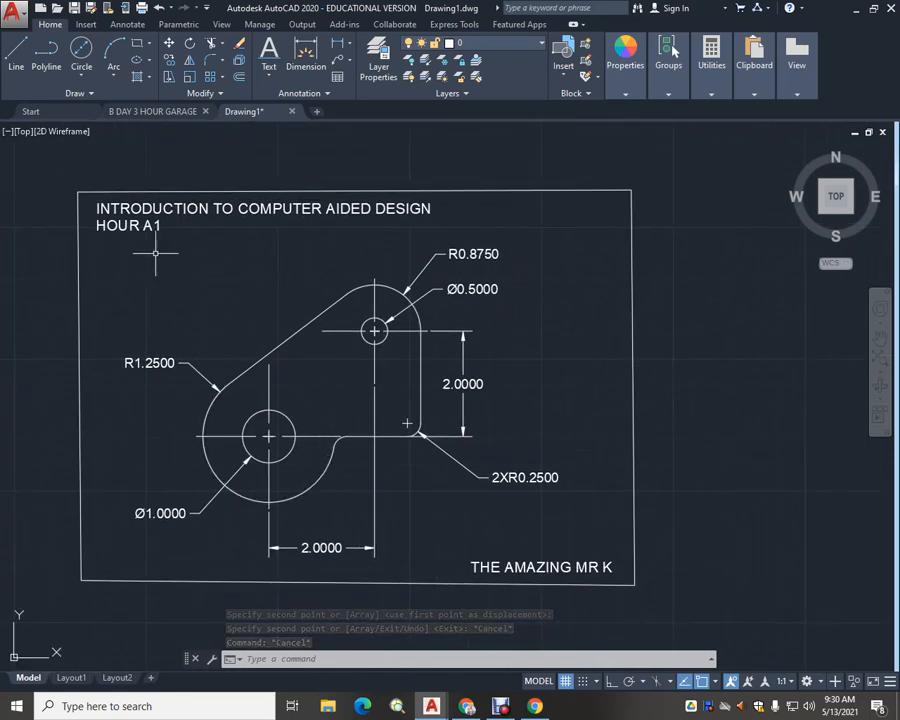
click(268, 74)
click(300, 127)
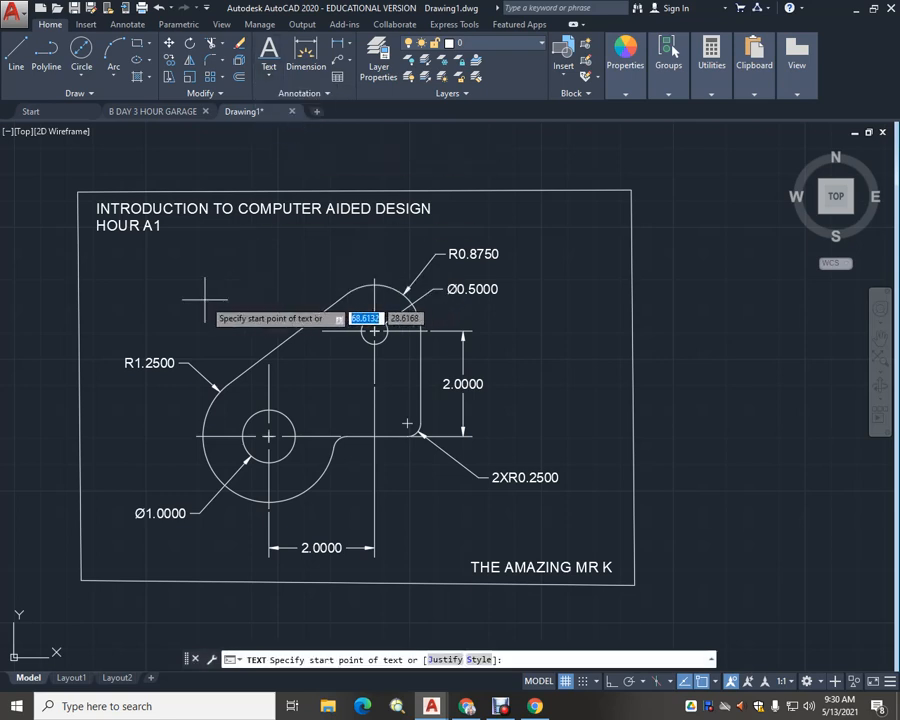
click(205, 298)
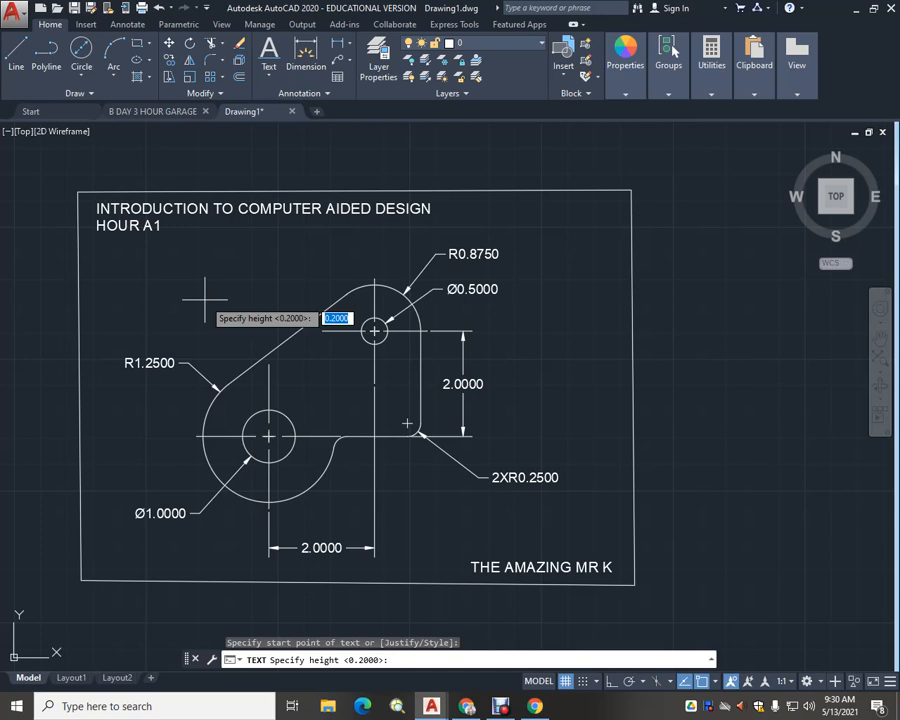
key(Return)
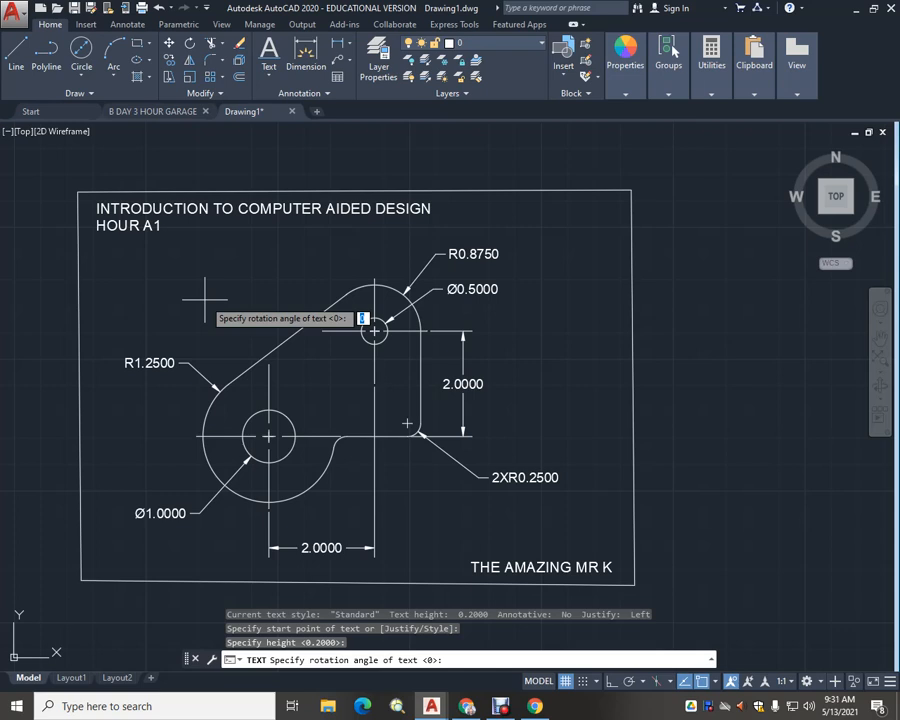
key(Escape)
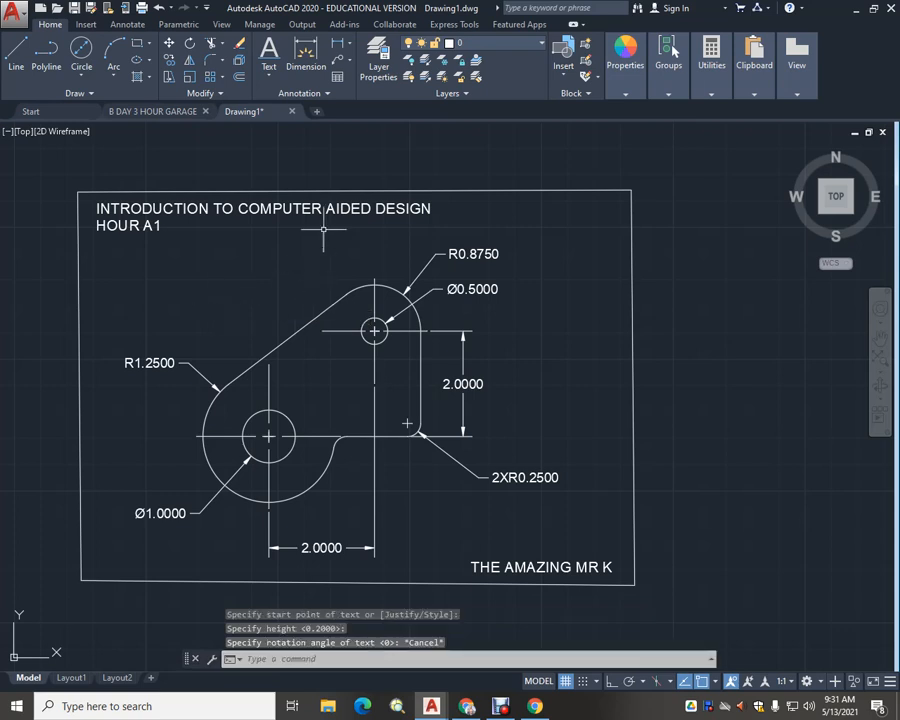
click(269, 72)
click(272, 124)
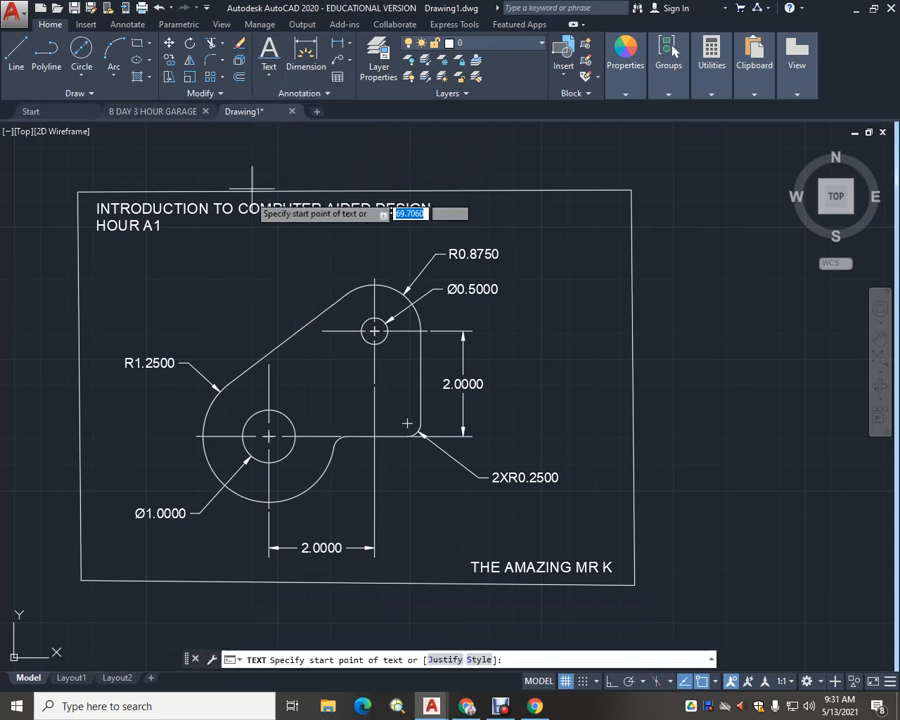
click(208, 297)
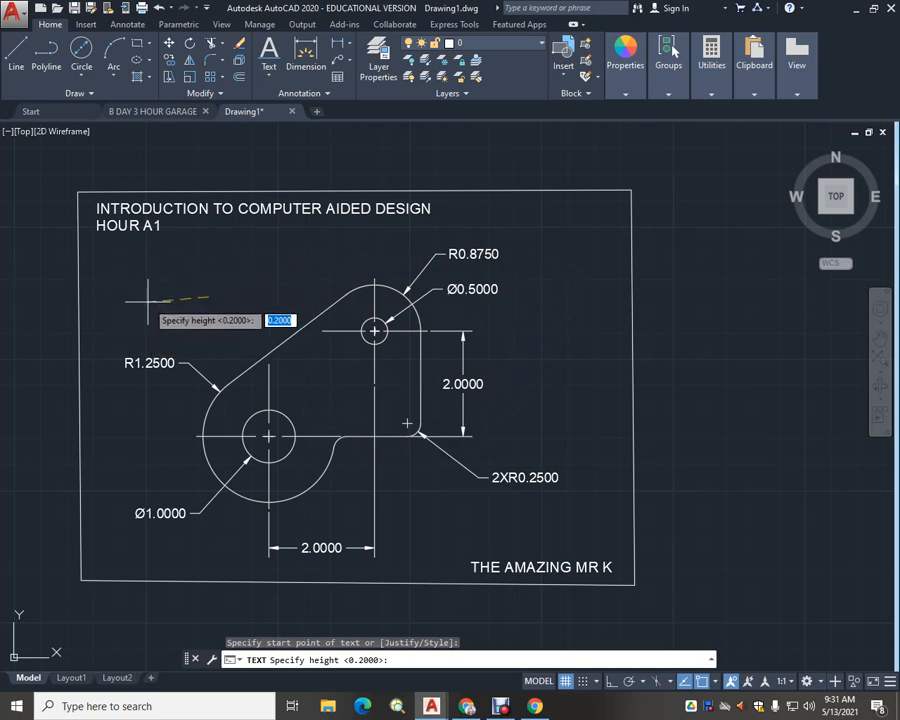
key(Return)
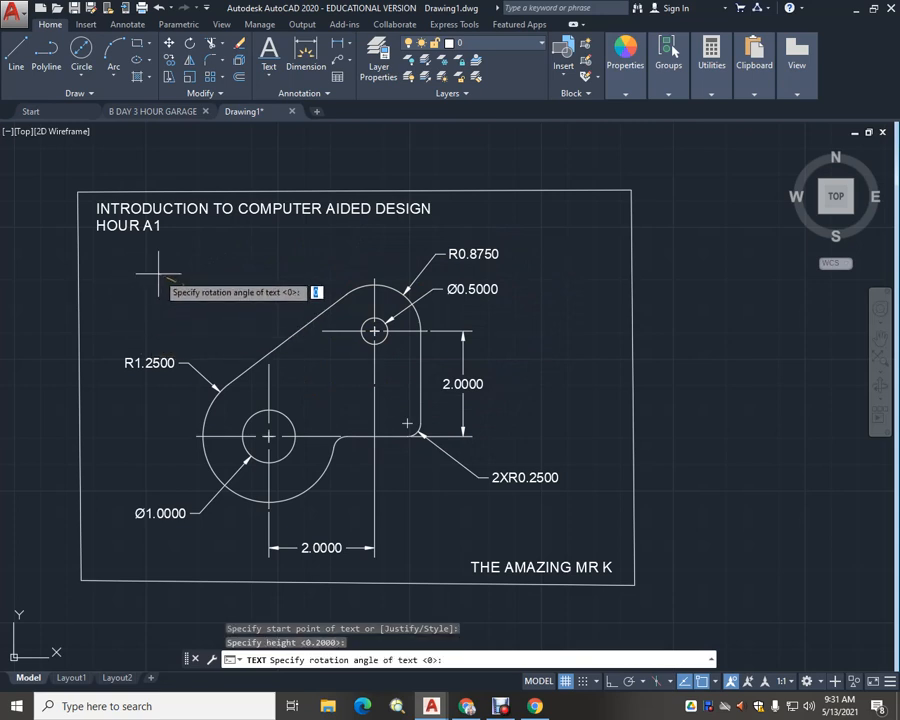
key(Return)
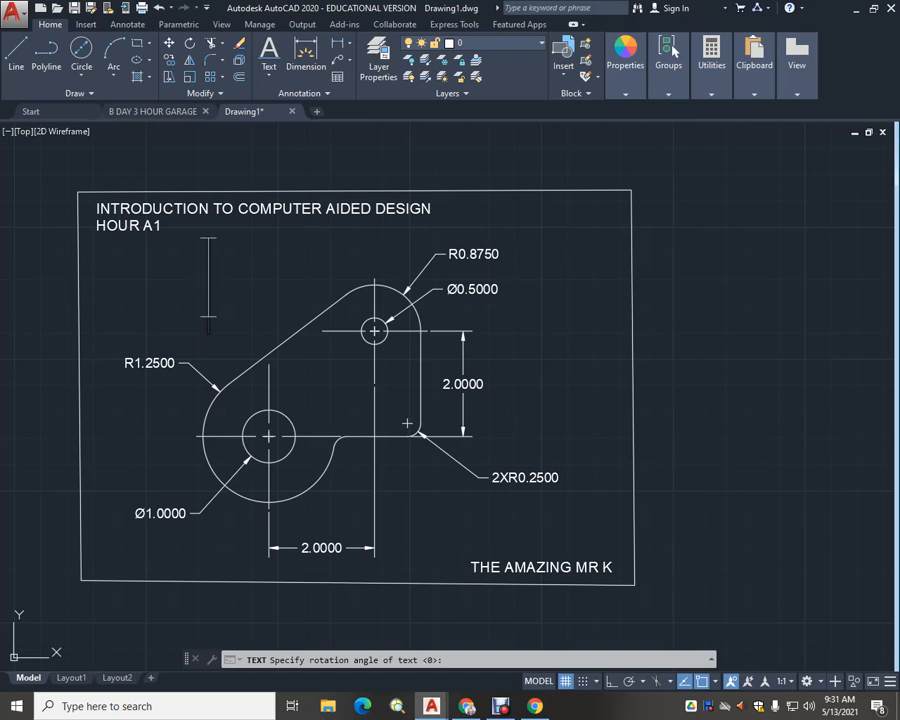
key(Escape)
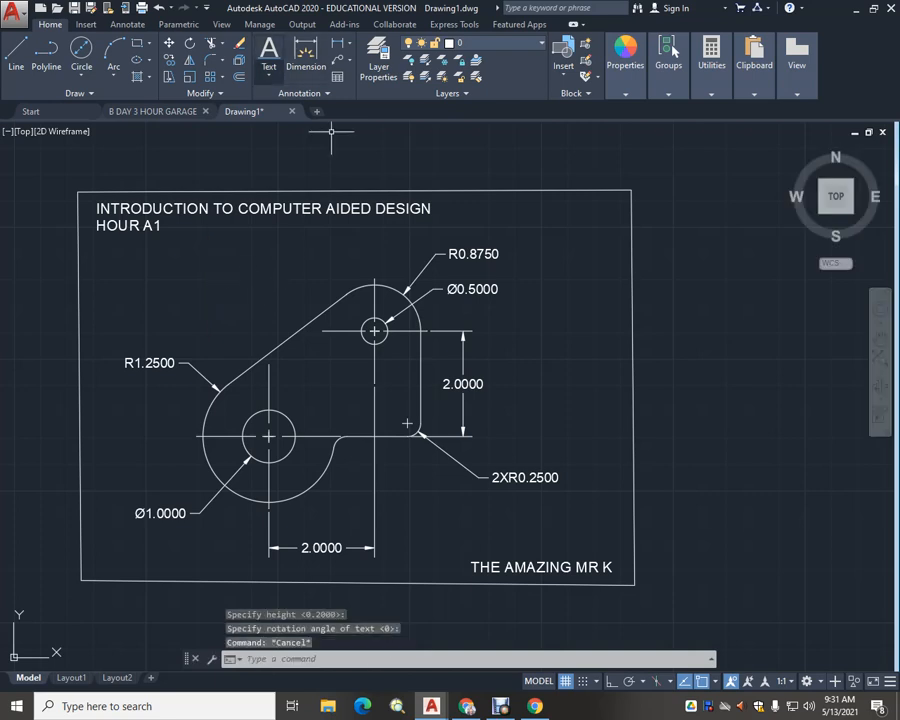
Add the single-line text COVER GASKET at height 0.2000 and rotation 0, above the part's slanted edge and below the HOUR A1 heading
click(268, 74)
click(290, 126)
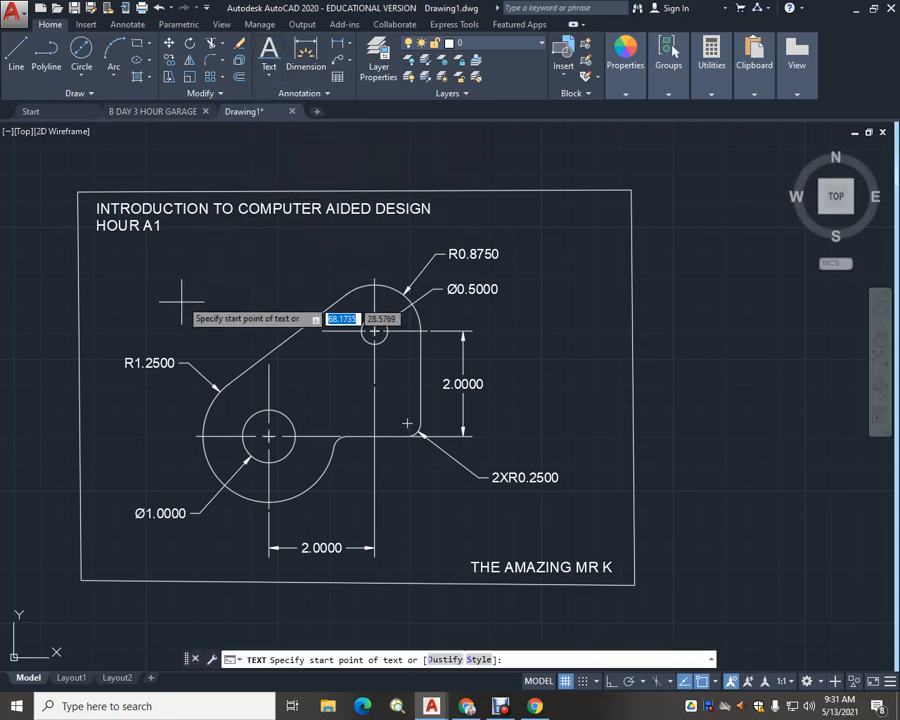
click(181, 280)
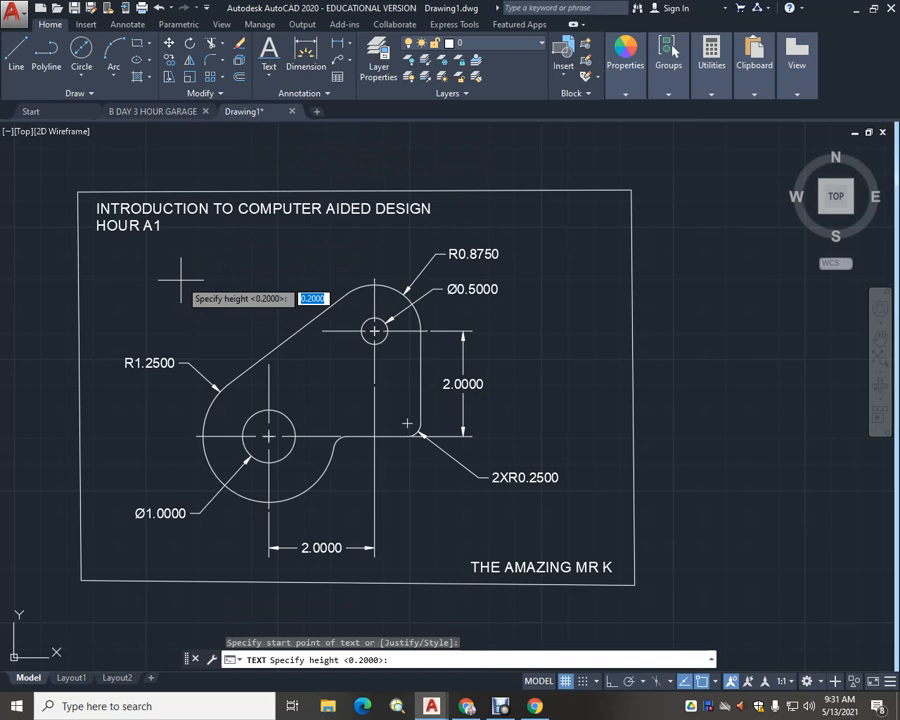
key(Return)
key(Return)
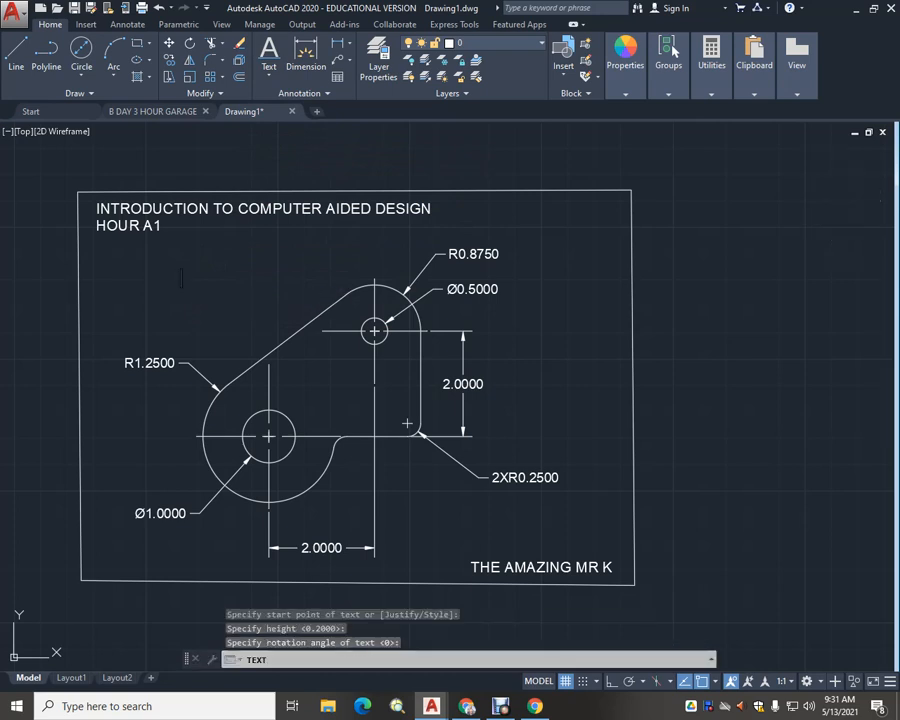
text(COVER)
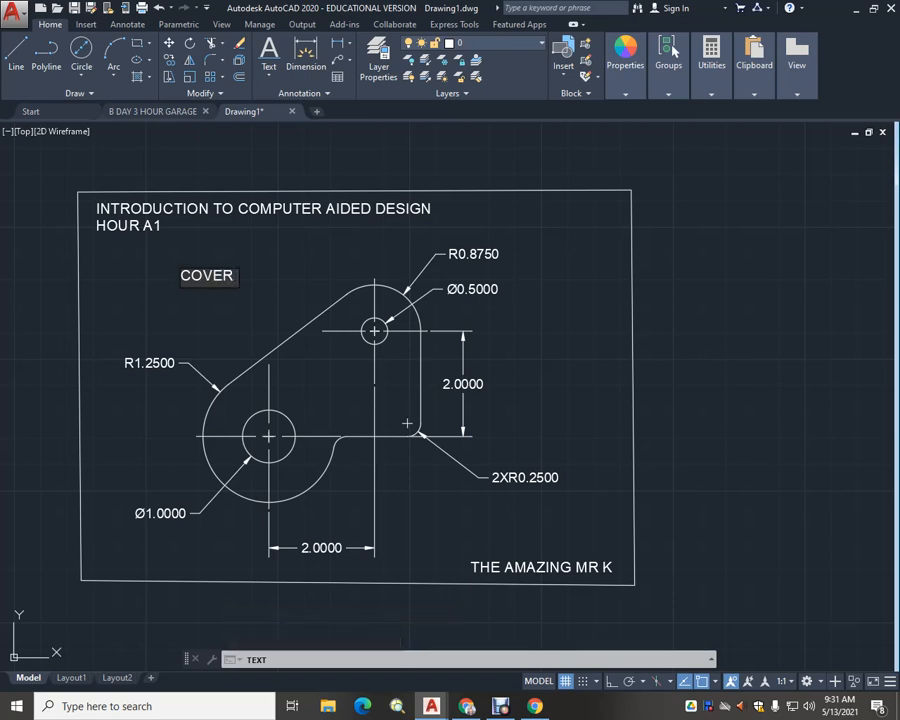
text( GASKET)
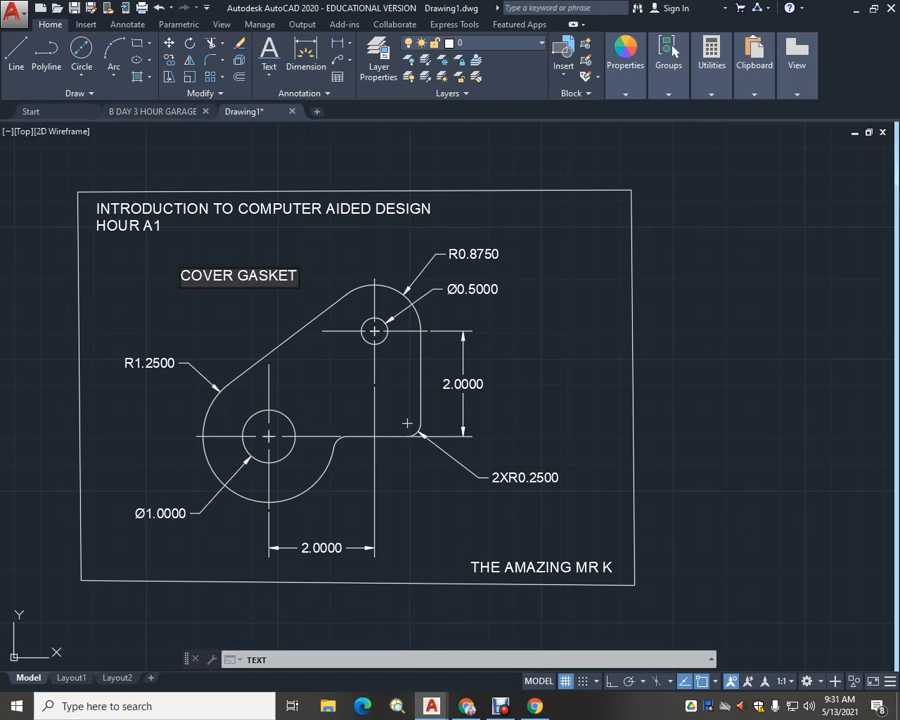
key(Return)
key(Return)
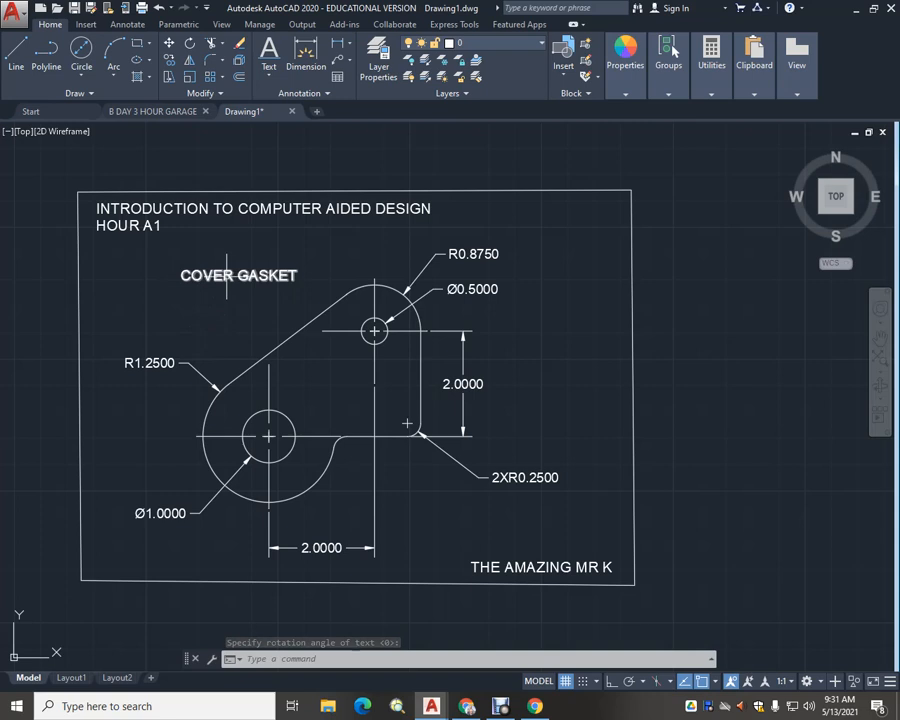
click(229, 275)
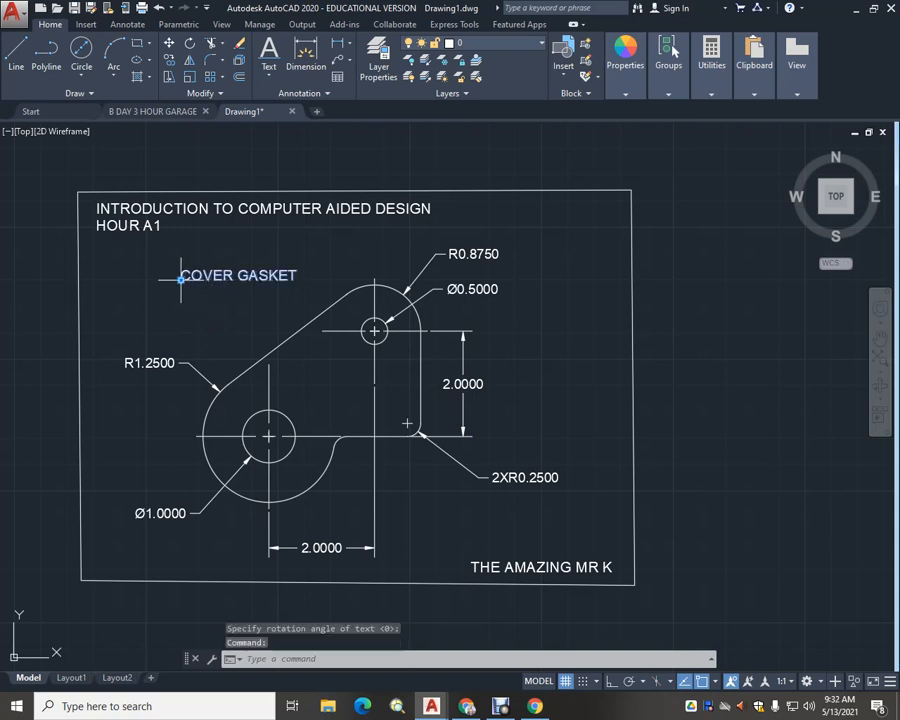
click(181, 279)
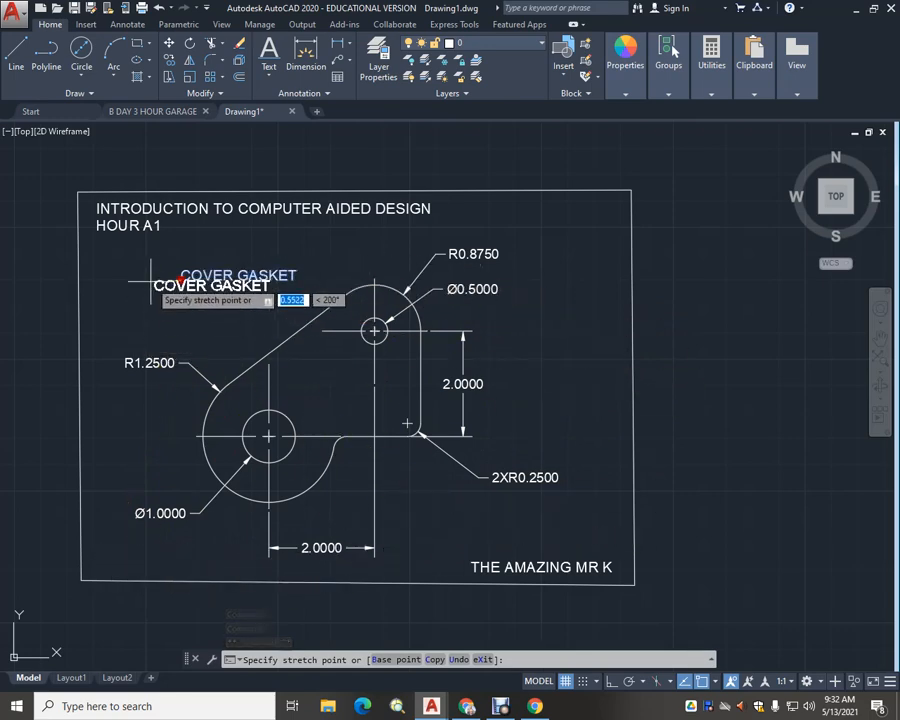
key(Escape)
key(Escape)
Open the plot settings and choose 097-043-HP8150 as the printer
mouse_move(201, 324)
middle_down()
mouse_move(257, 288)
mouse_move(263, 307)
middle_up()
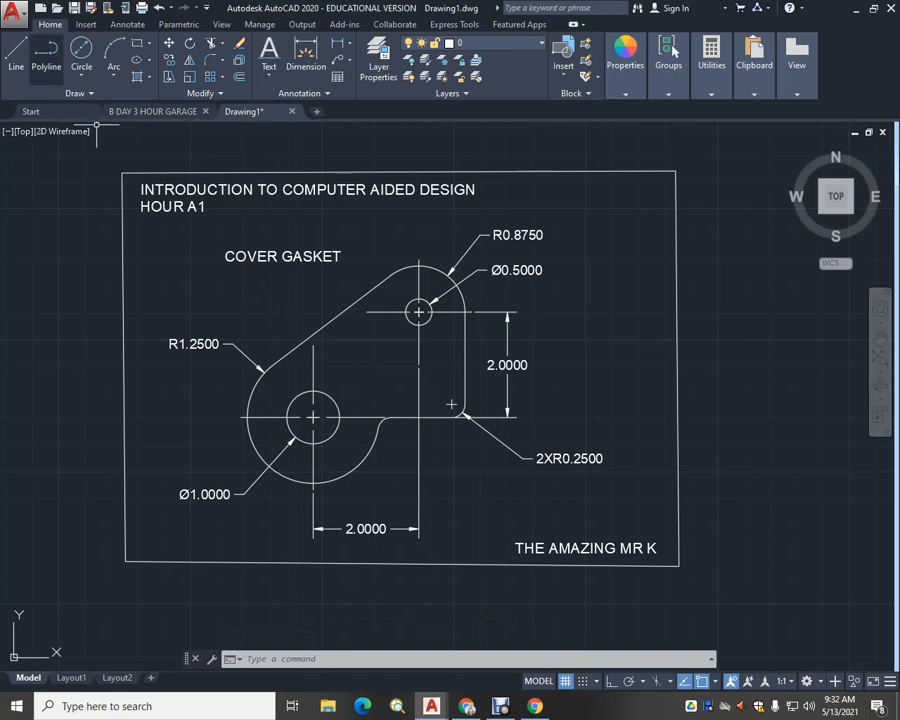
click(13, 13)
click(50, 312)
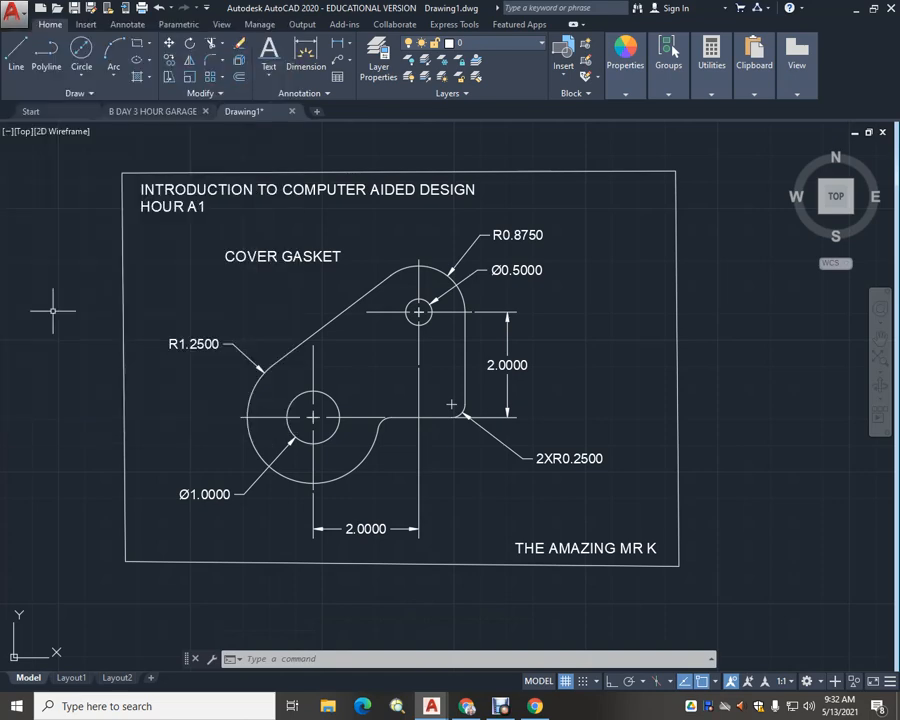
click(352, 246)
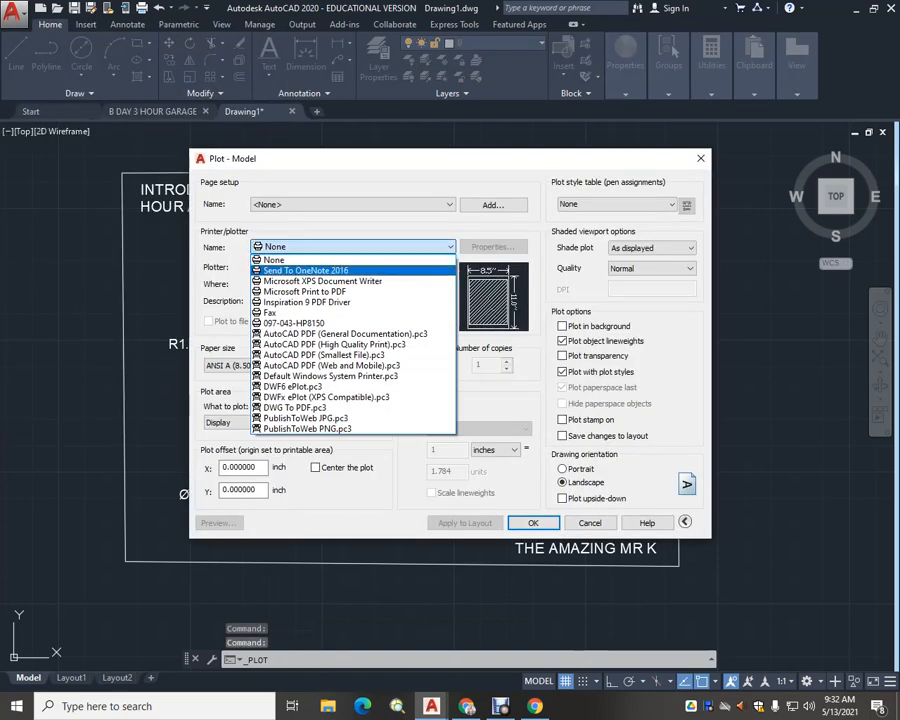
click(310, 322)
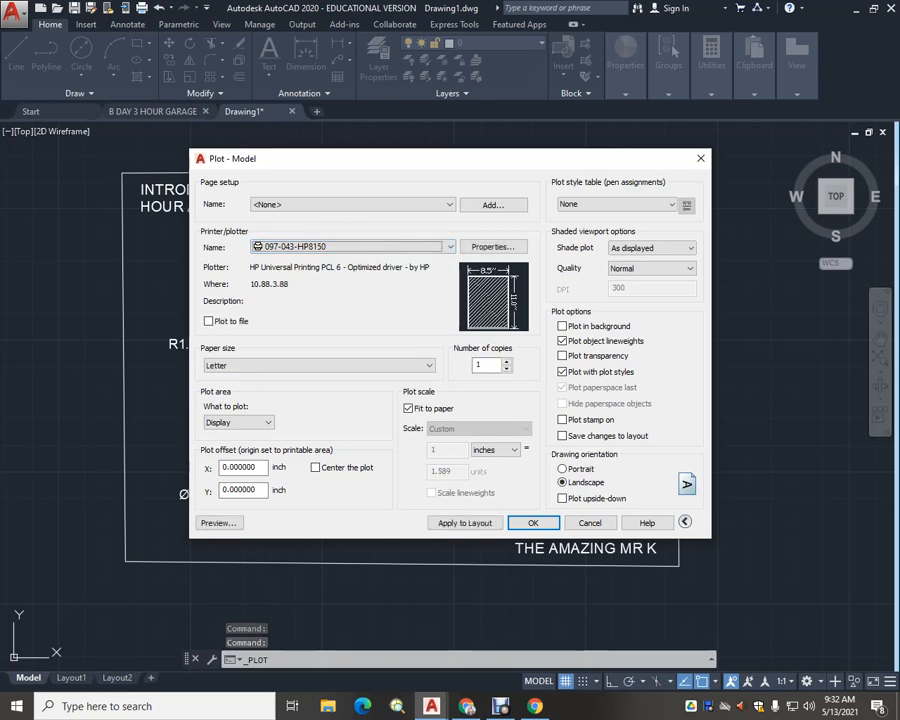
Set the plot area to a window enclosing the whole border of the COVER GASKET sheet
click(238, 422)
click(218, 462)
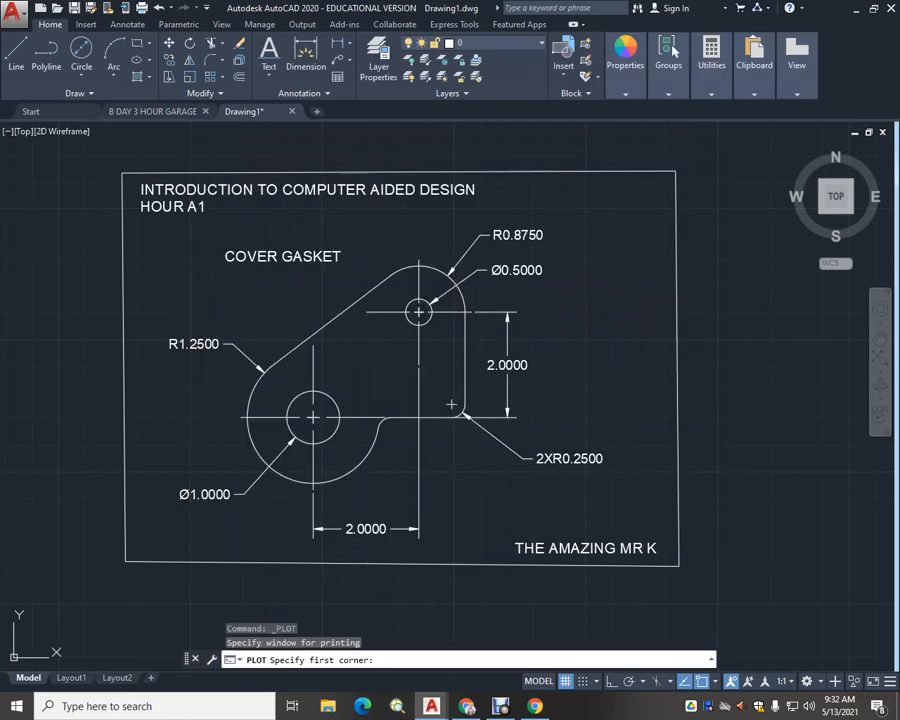
scroll(318, 430, down, 7)
scroll(287, 462, up, 8)
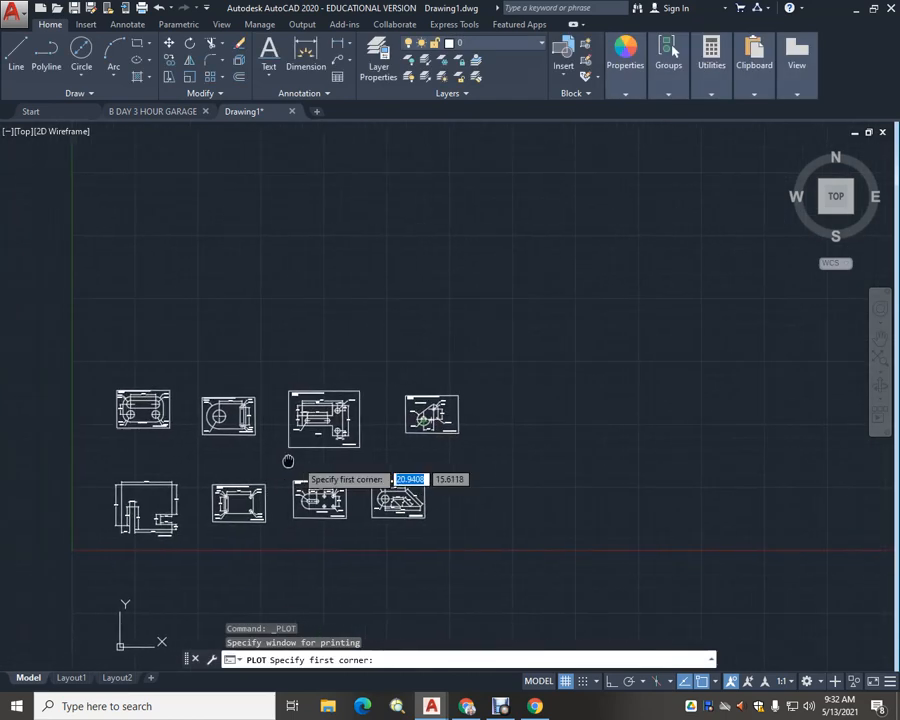
middle_drag(518, 434, 355, 576)
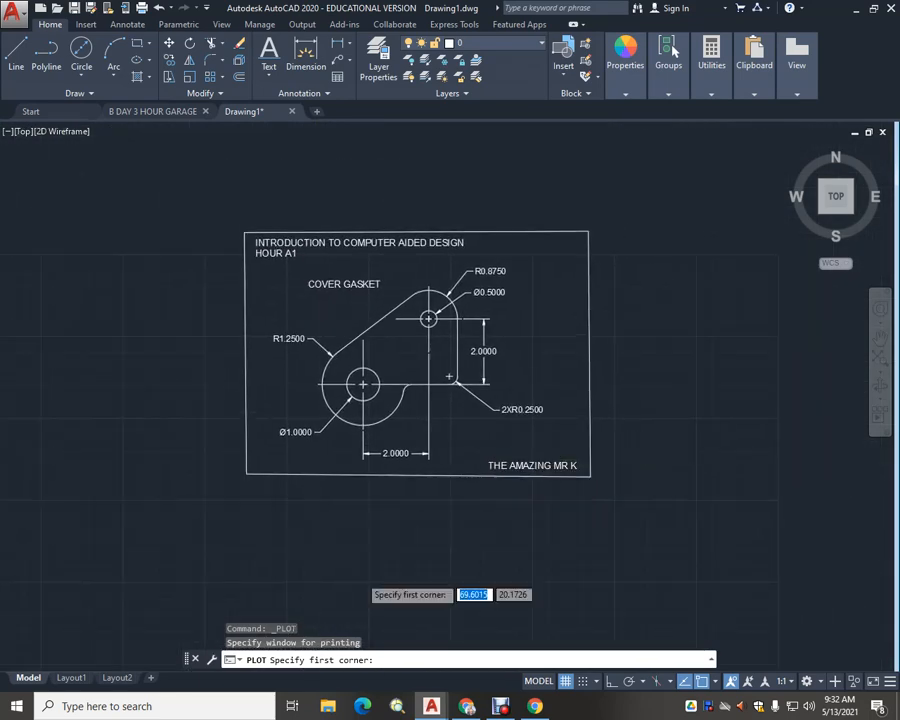
click(231, 223)
click(622, 483)
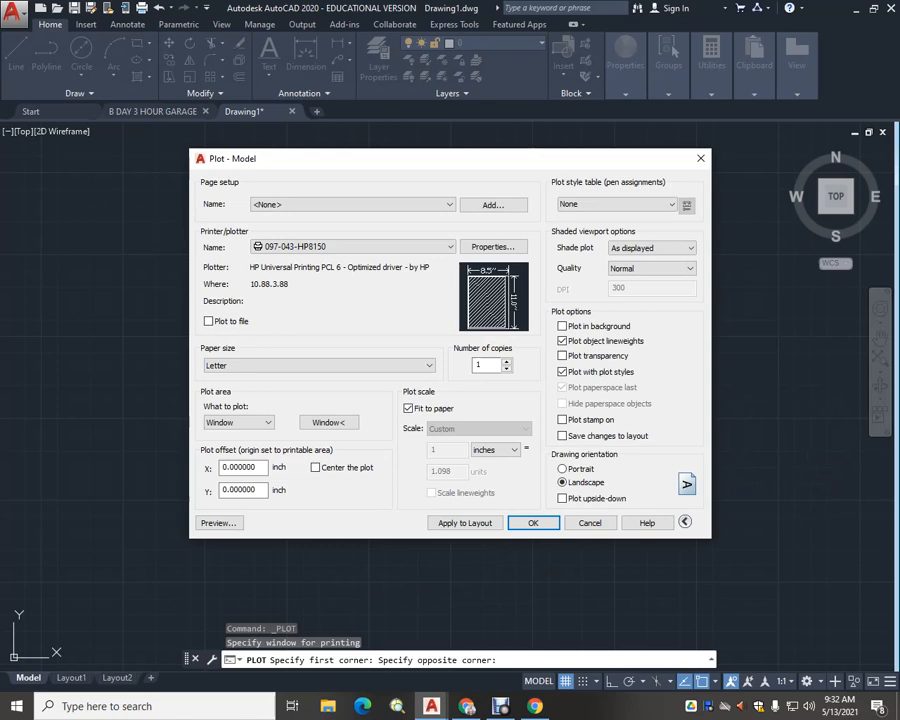
Preview the plot of the COVER GASKET sheet, and leave the plot settings without plotting
click(218, 522)
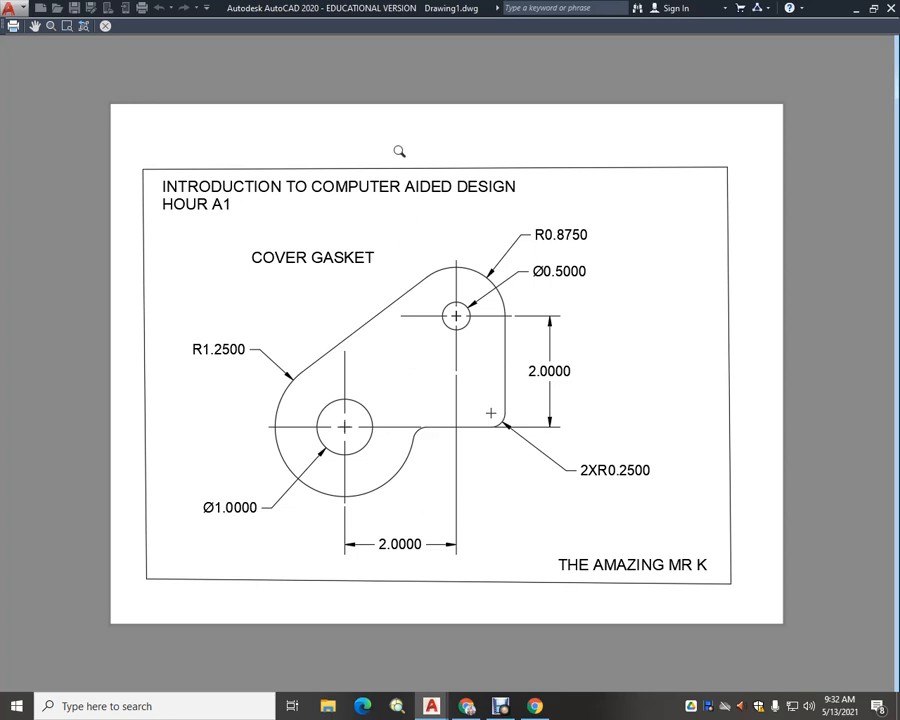
key(Escape)
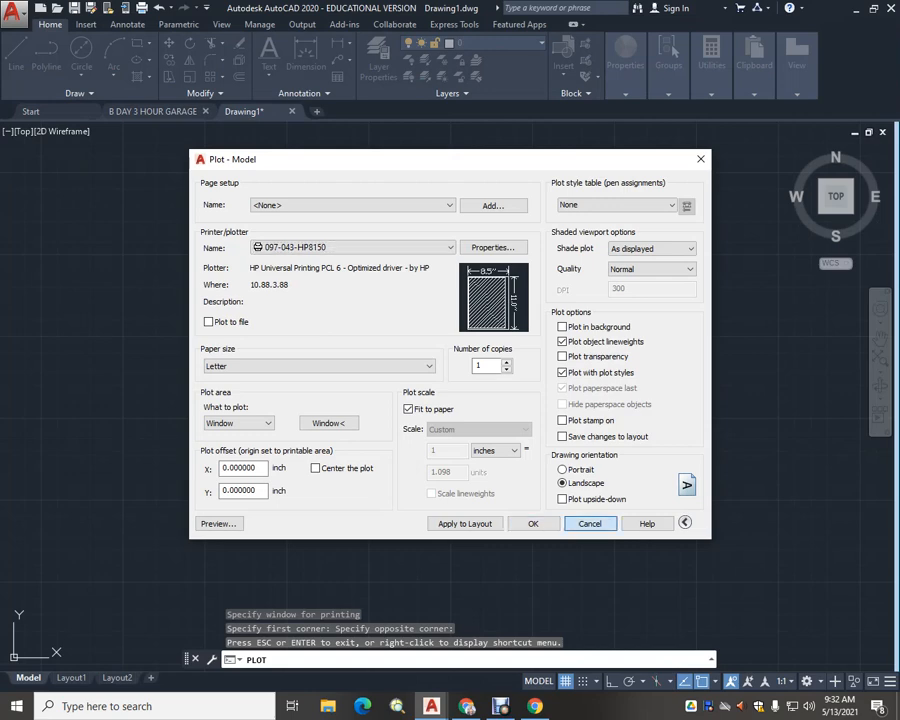
key(Escape)
scroll(414, 494, down, 2)
scroll(420, 528, down, 2)
mouse_move(420, 528)
middle_down()
mouse_move(299, 371)
mouse_move(265, 395)
middle_up()
mouse_move(416, 440)
middle_down()
mouse_move(342, 442)
mouse_move(350, 447)
mouse_move(309, 432)
middle_up()
scroll(325, 465, up, 2)
scroll(325, 465, down, 4)
scroll(302, 436, up, 3)
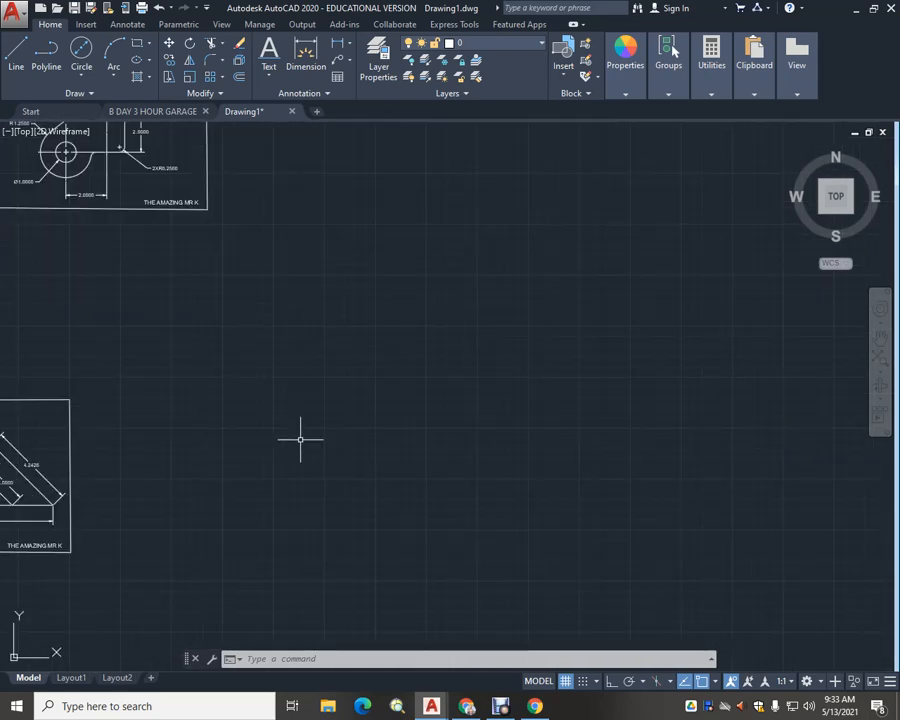
scroll(319, 452, down, 4)
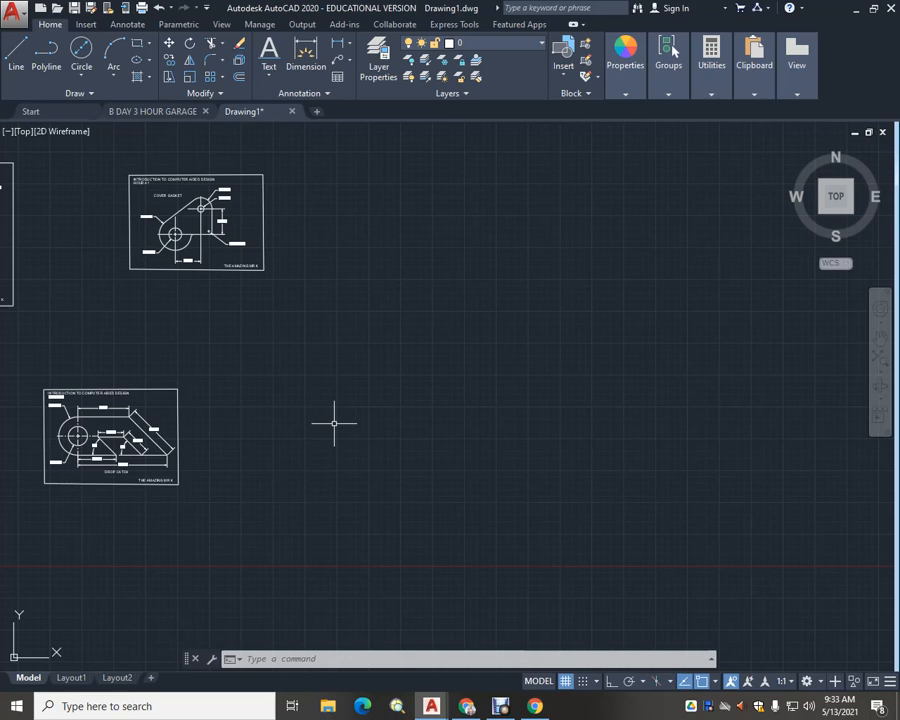
scroll(300, 418, down, 4)
scroll(400, 417, up, 2)
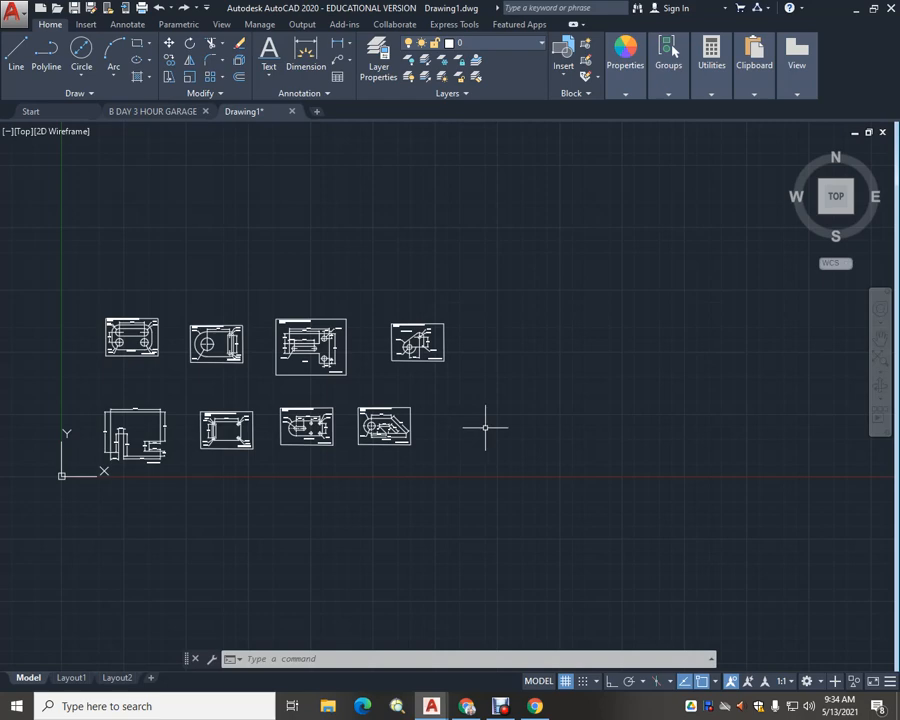
Draw a vertical line about 11.3 long at 90° in the empty space beside the DROP CATCH sheet
scroll(510, 432, up, 4)
middle_drag(474, 416, 378, 457)
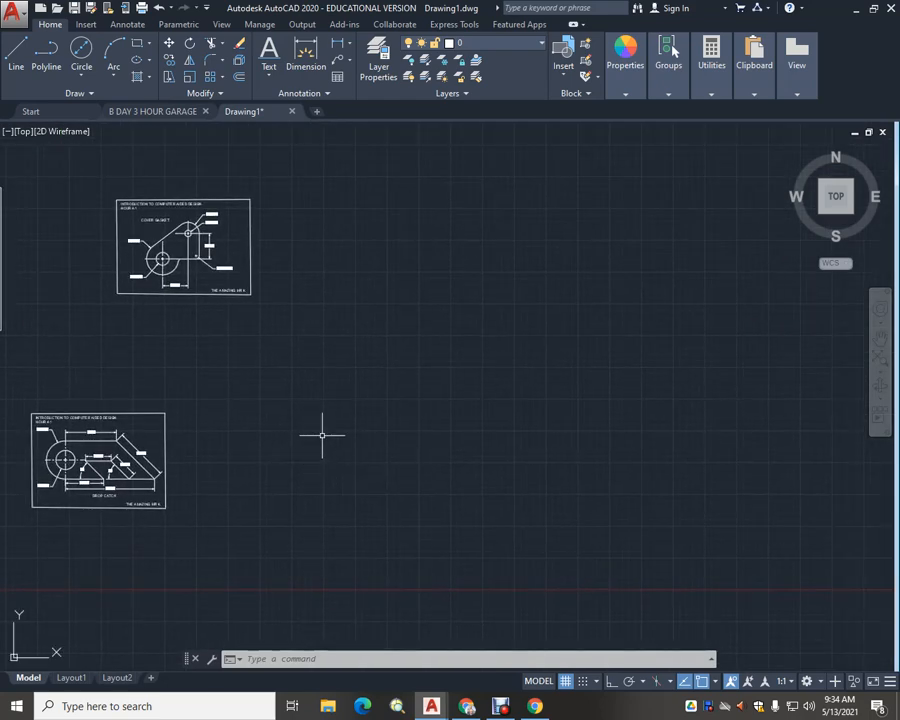
middle_drag(323, 436, 384, 437)
scroll(354, 450, up, 2)
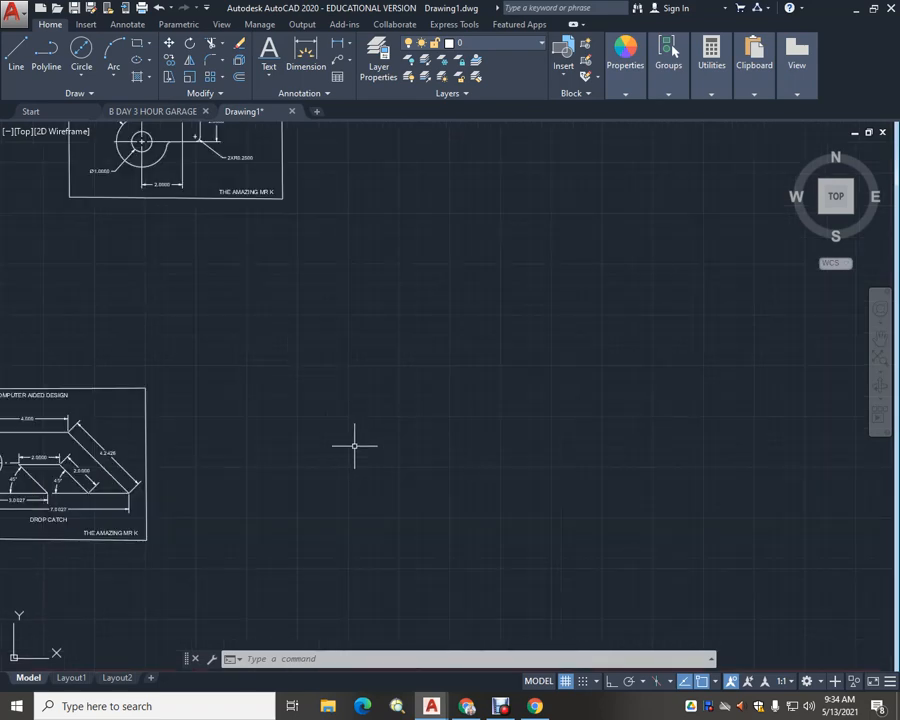
mouse_move(354, 444)
middle_down()
mouse_move(396, 412)
mouse_move(387, 383)
middle_up()
scroll(354, 416, up, 2)
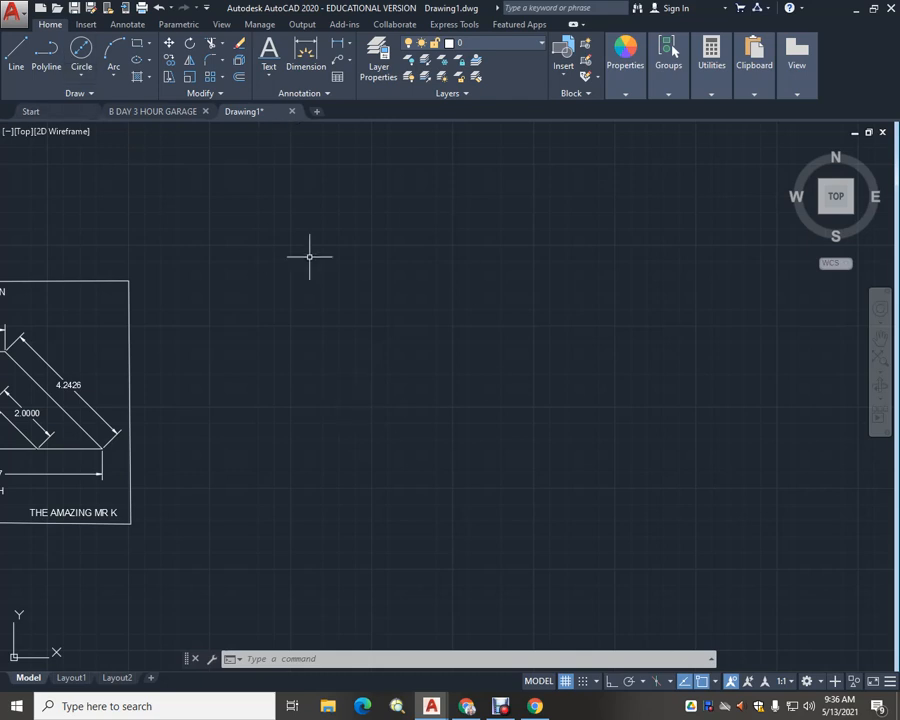
click(16, 52)
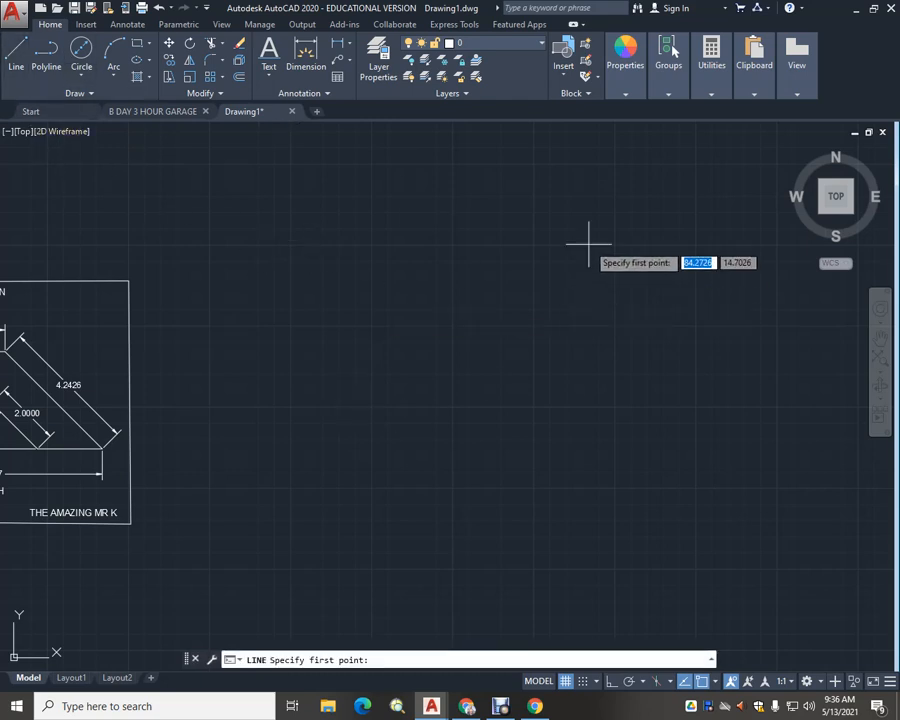
click(455, 192)
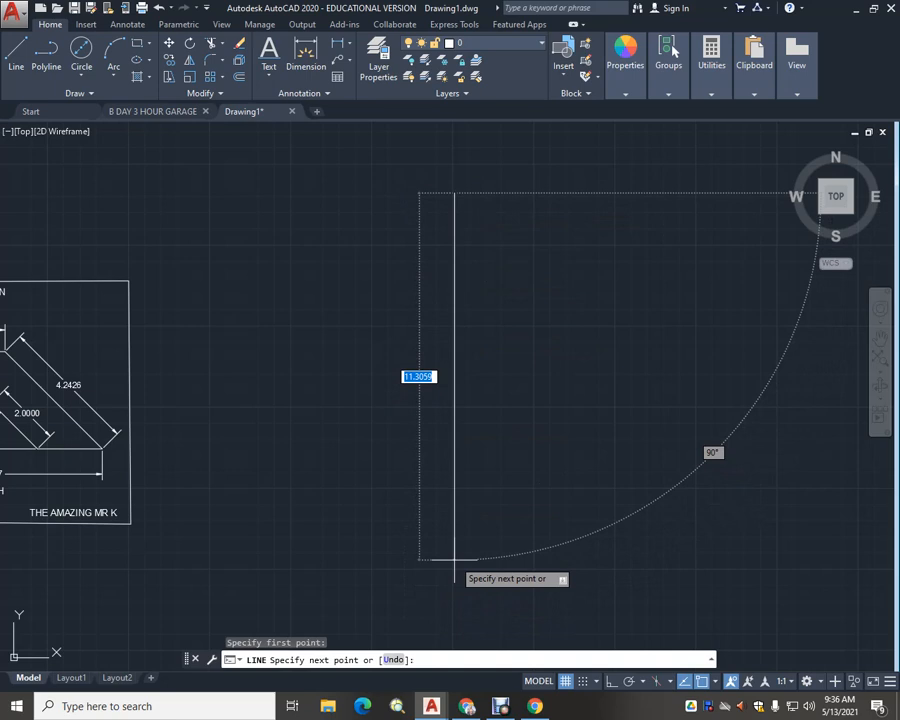
key(Tab)
text(90)
key(Return)
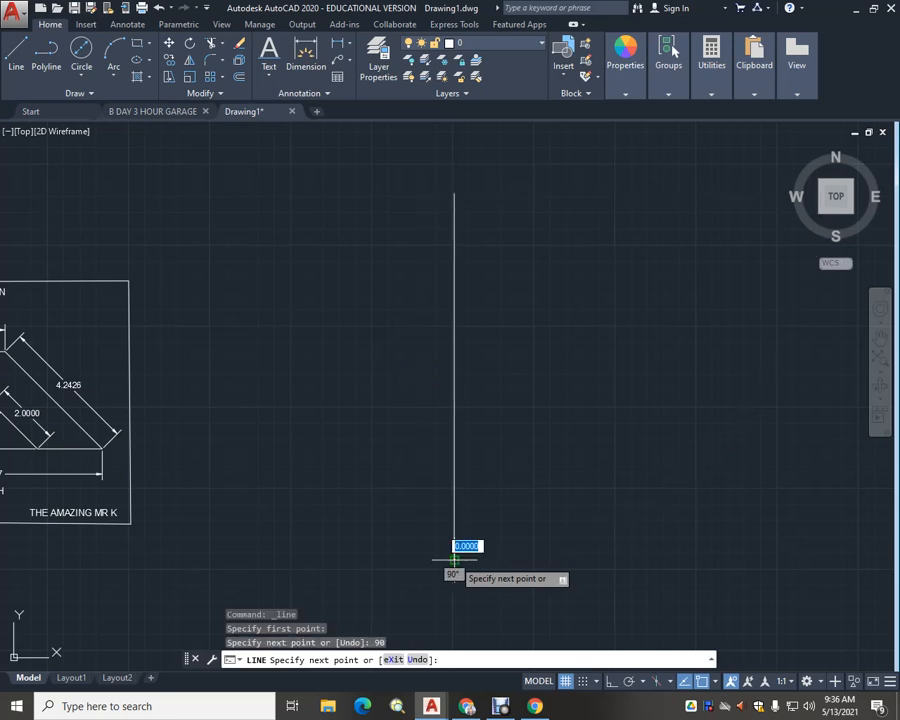
key(Escape)
Draw a horizontal line about 14.6 long at 0°, crossing the new vertical line near its middle
key(Return)
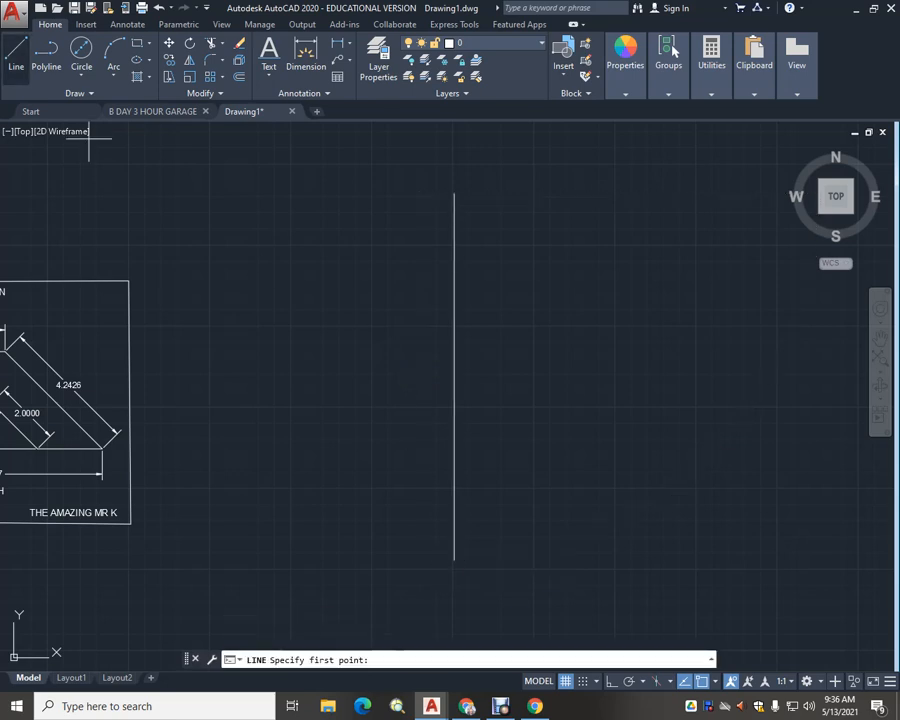
click(238, 390)
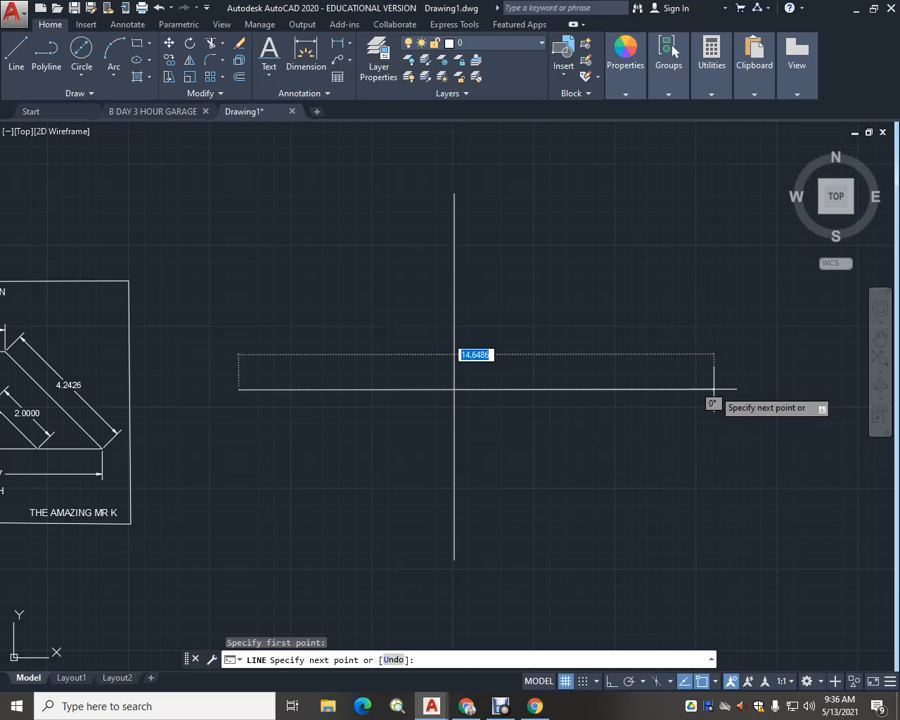
key(Tab)
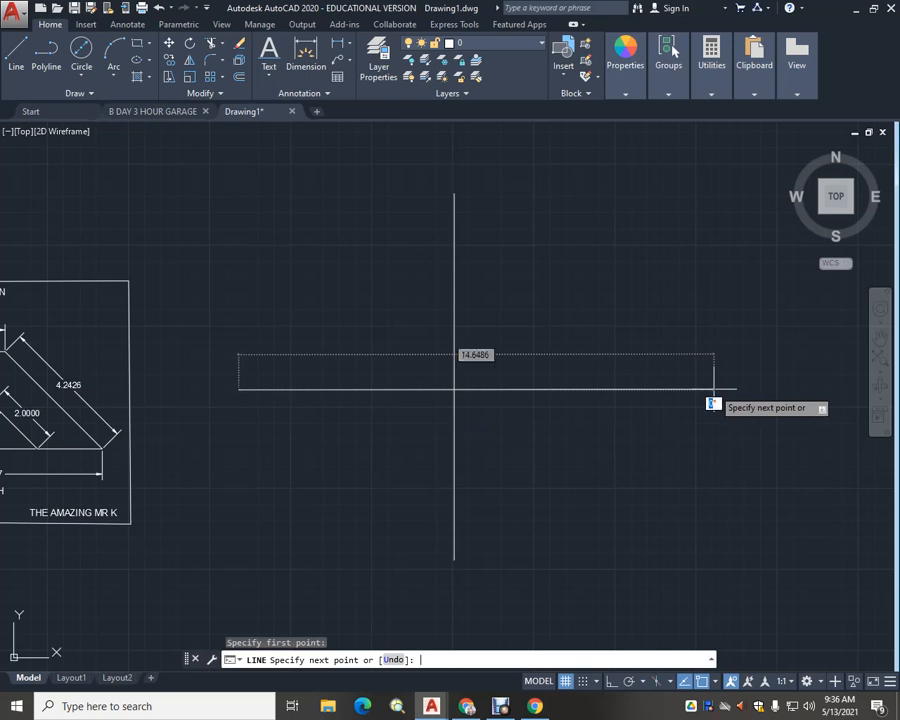
key(Return)
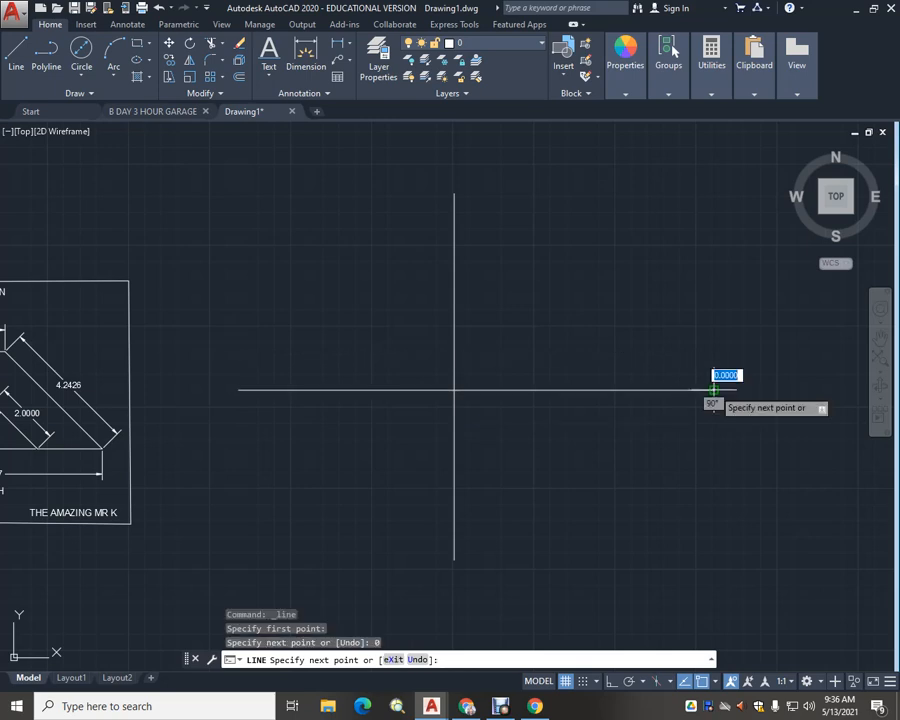
key(Escape)
key(Escape)
Draw a circle of radius 2.5 centred on the intersection of the two crossing lines
scroll(560, 436, up, 2)
scroll(562, 436, down, 2)
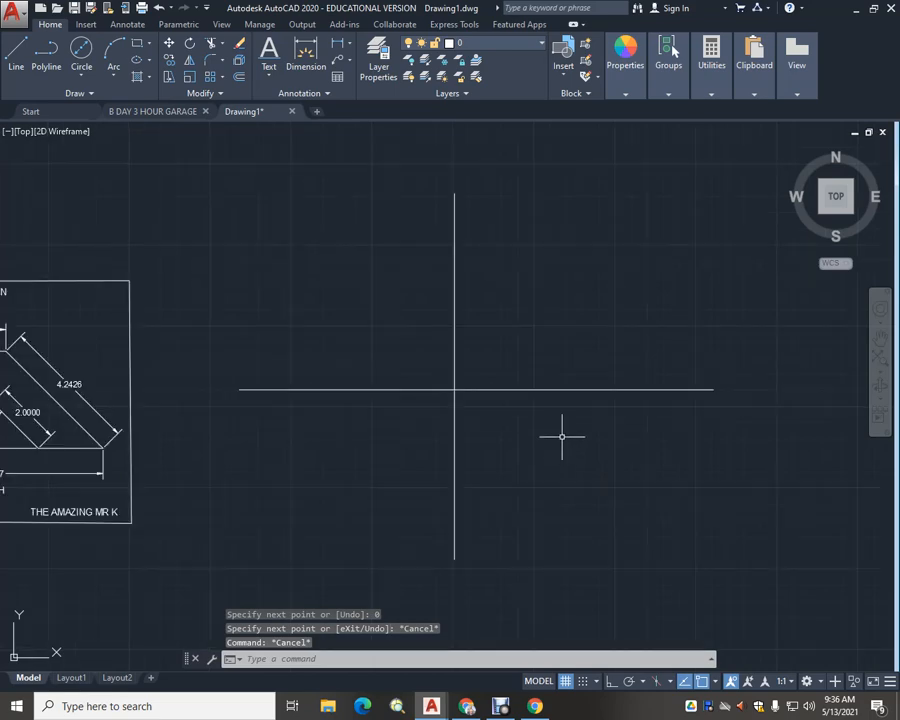
scroll(540, 419, down, 2)
middle_drag(540, 419, 532, 412)
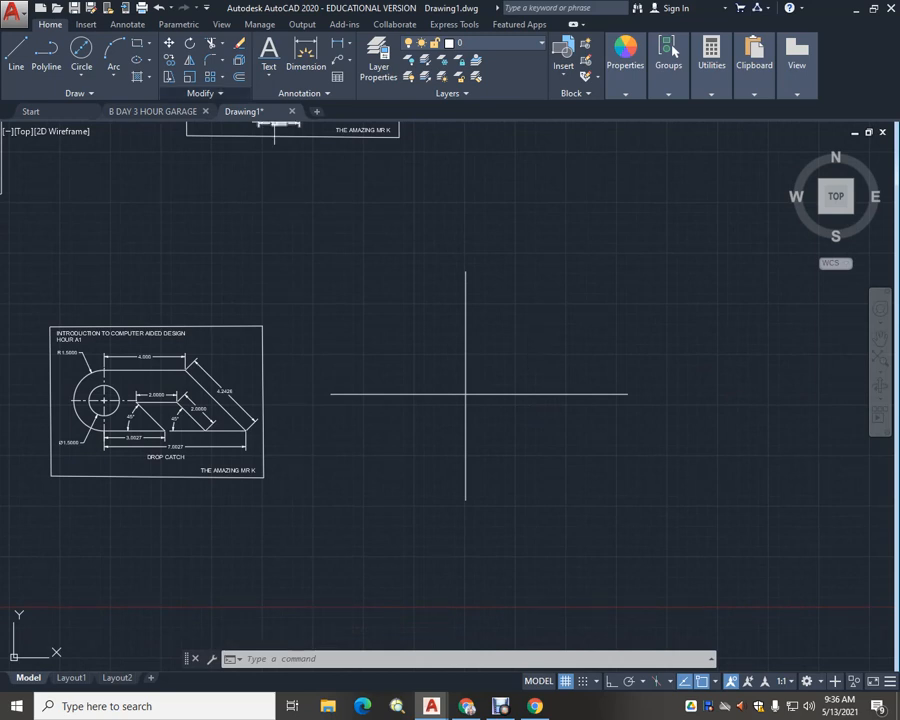
click(81, 76)
click(110, 127)
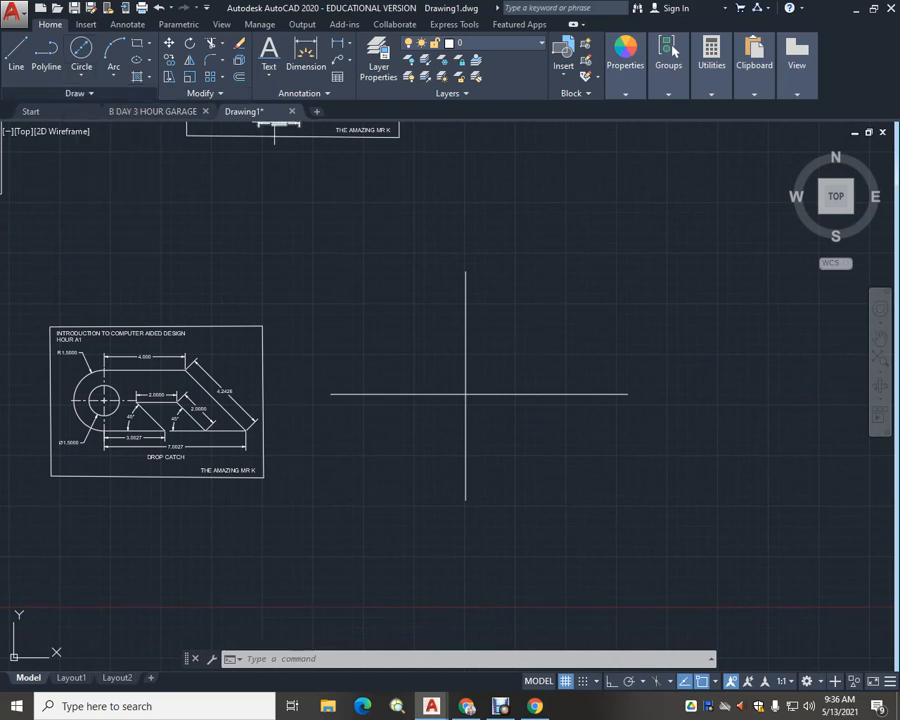
click(465, 394)
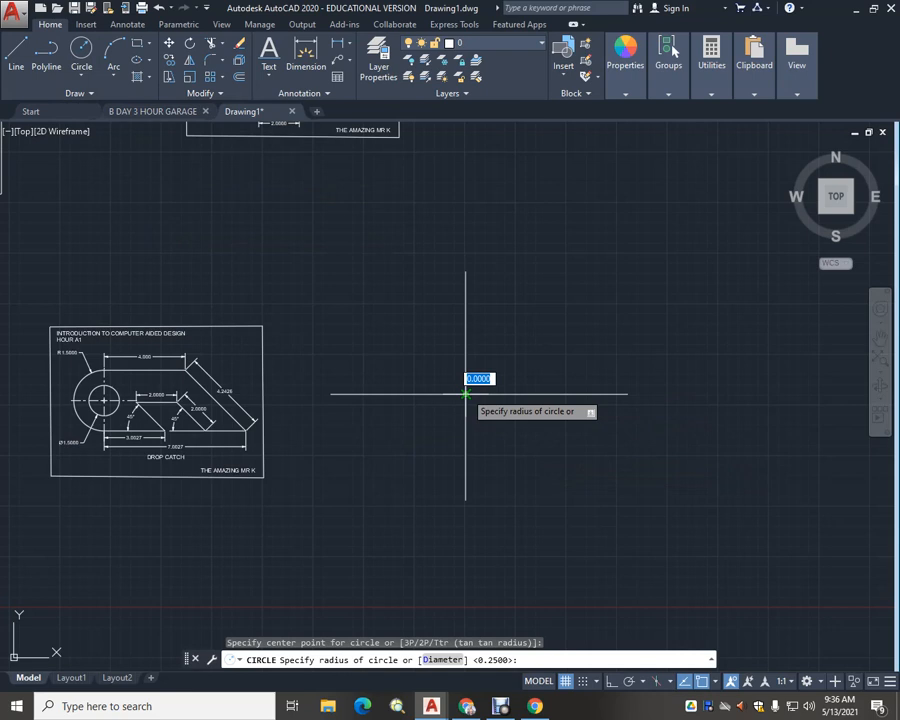
text(2.5)
key(Return)
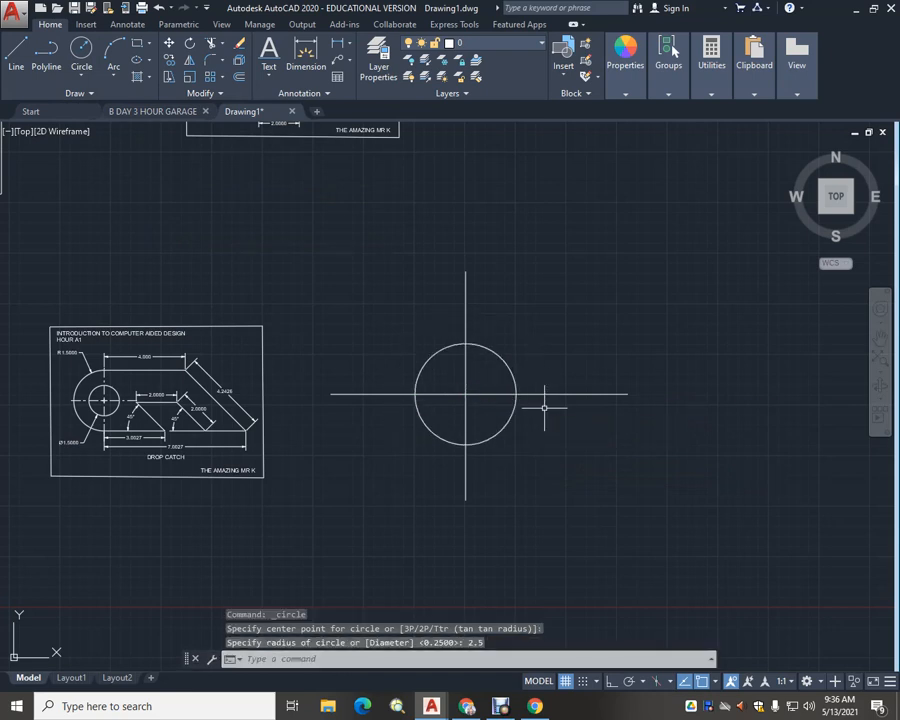
Draw a concentric circle of radius 1.75 inside the 2.5 radius circle
key(Return)
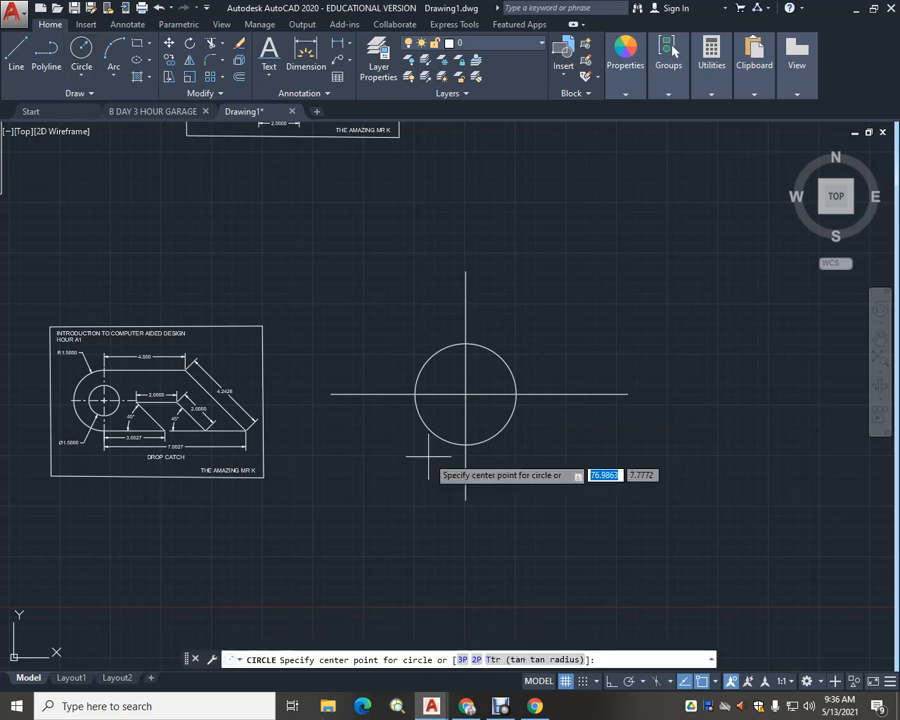
click(465, 394)
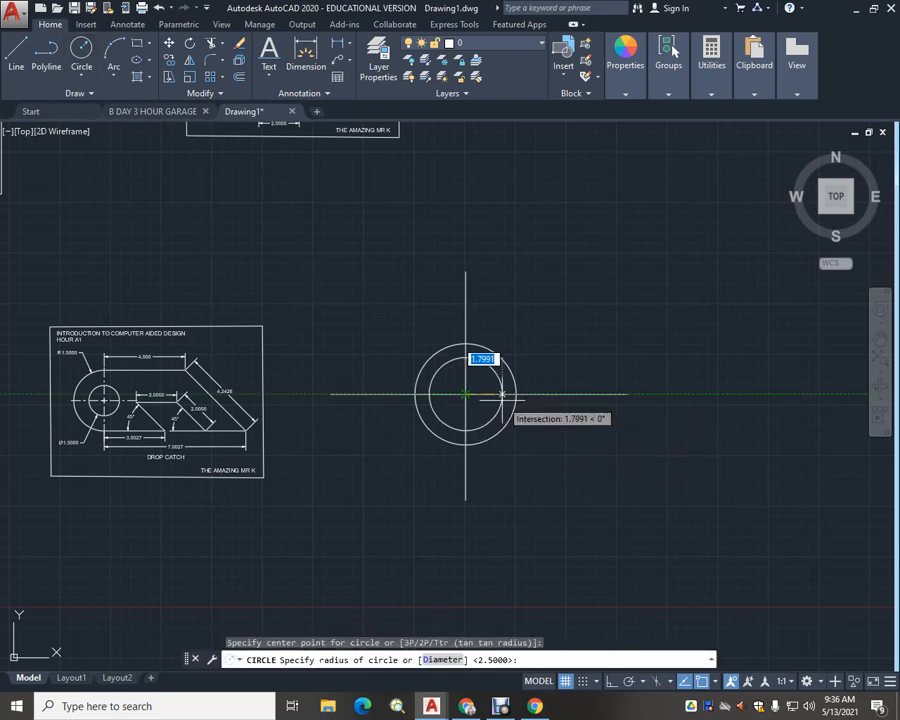
text(1)
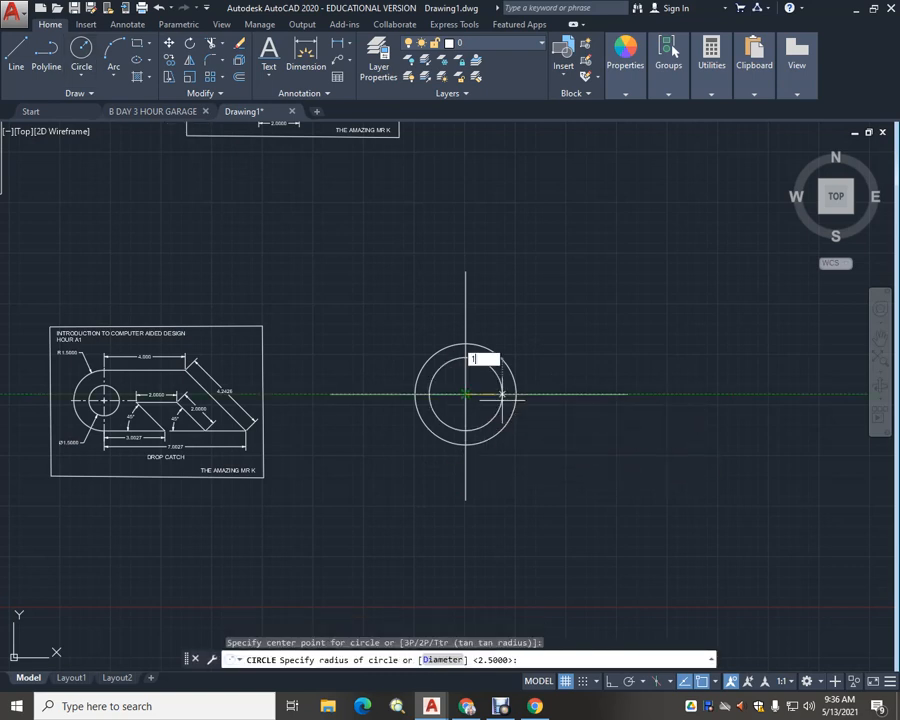
key(Return)
Draw a line about 3.7 long from the circles' centre, at 45° above the horizontal centre line, out past the outer circle
scroll(479, 395, up, 4)
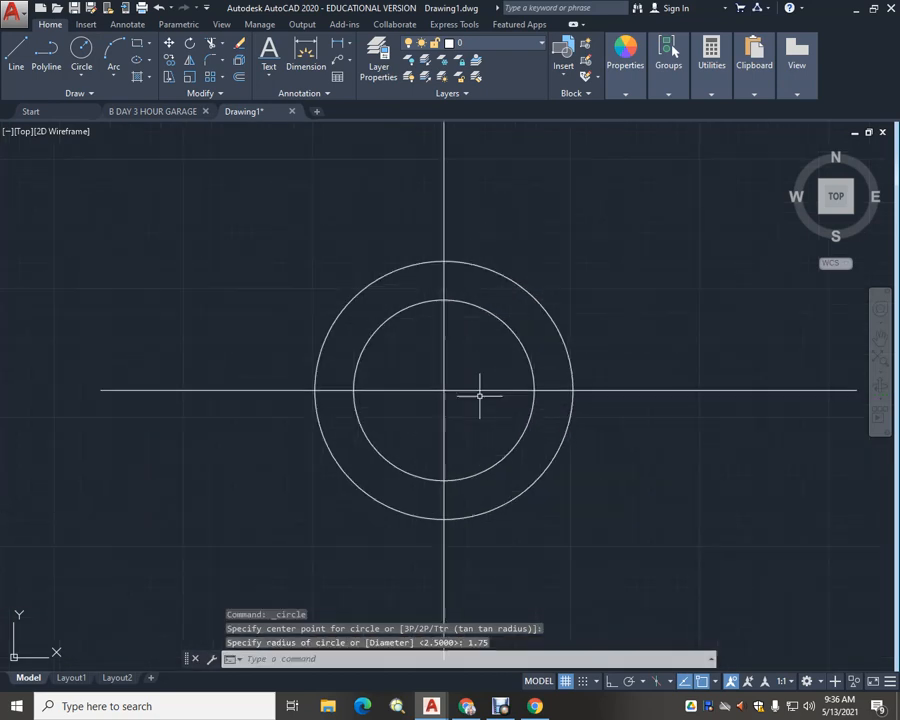
middle_drag(468, 392, 380, 381)
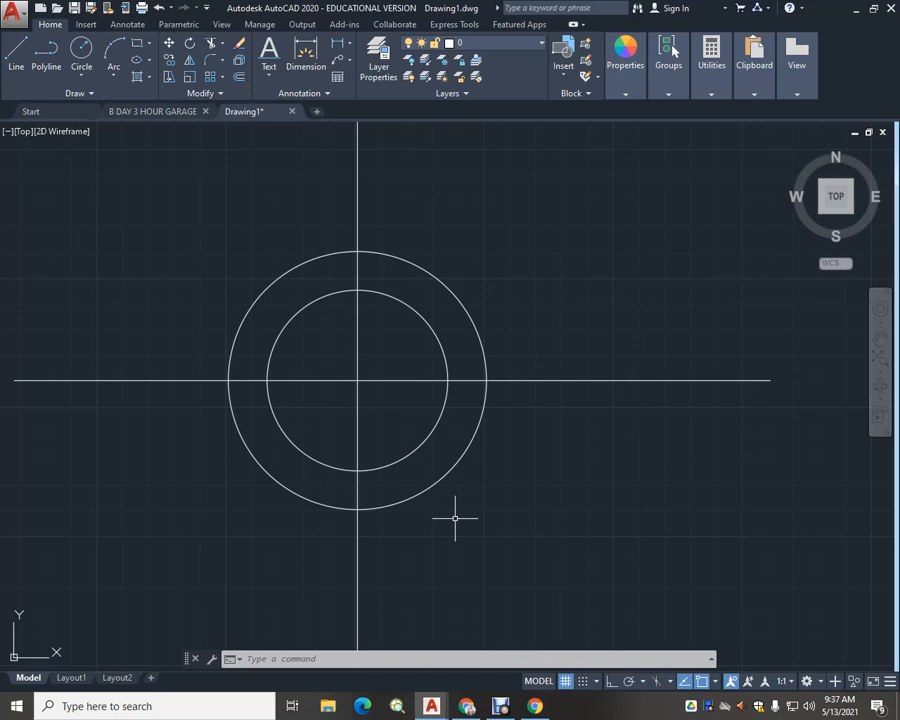
click(16, 50)
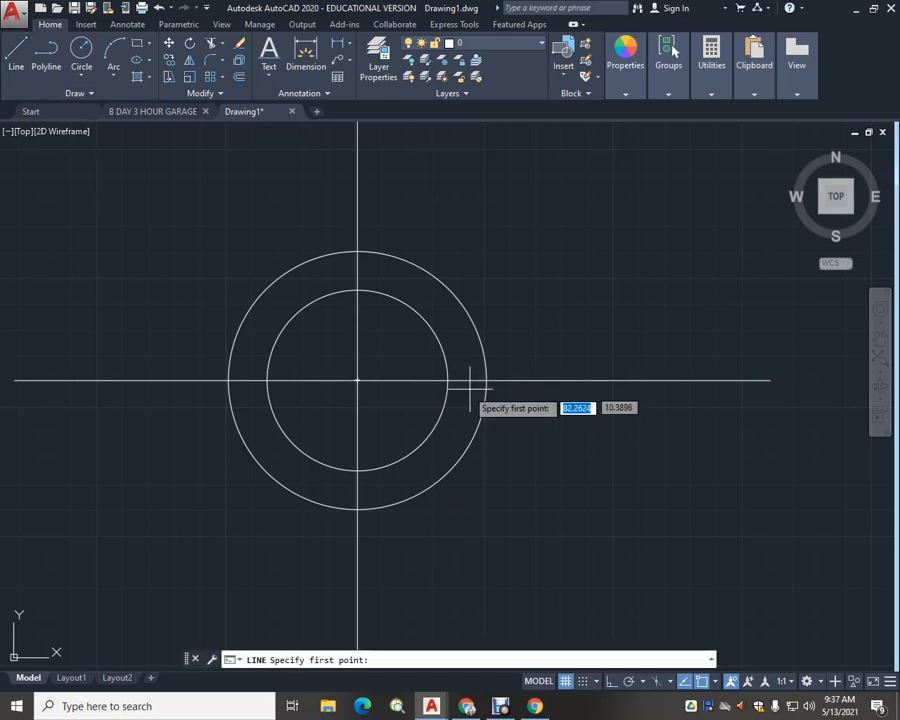
click(357, 379)
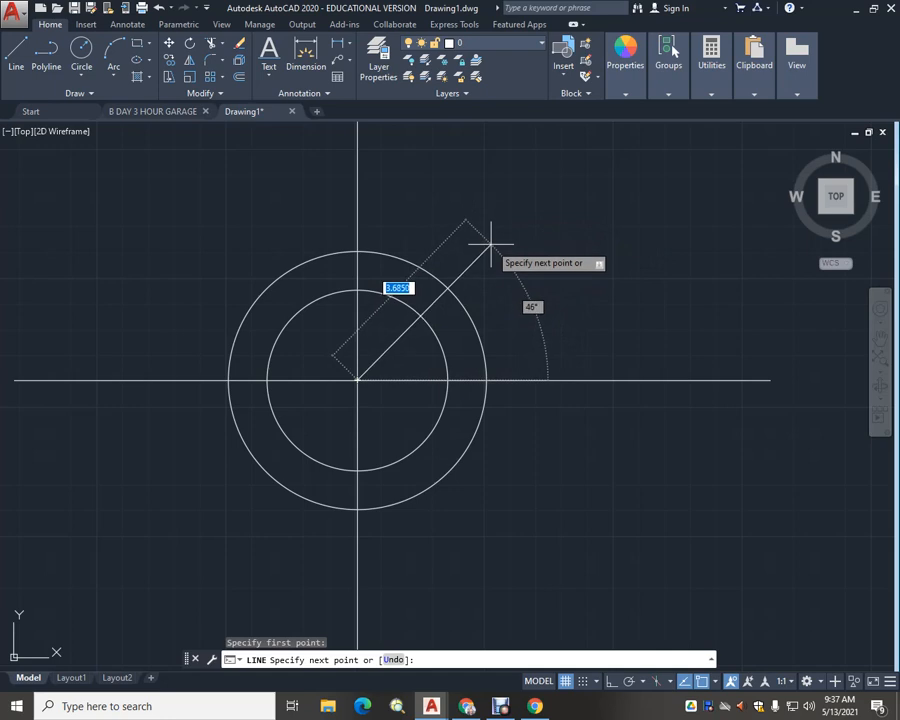
key(Tab)
text(45)
key(Return)
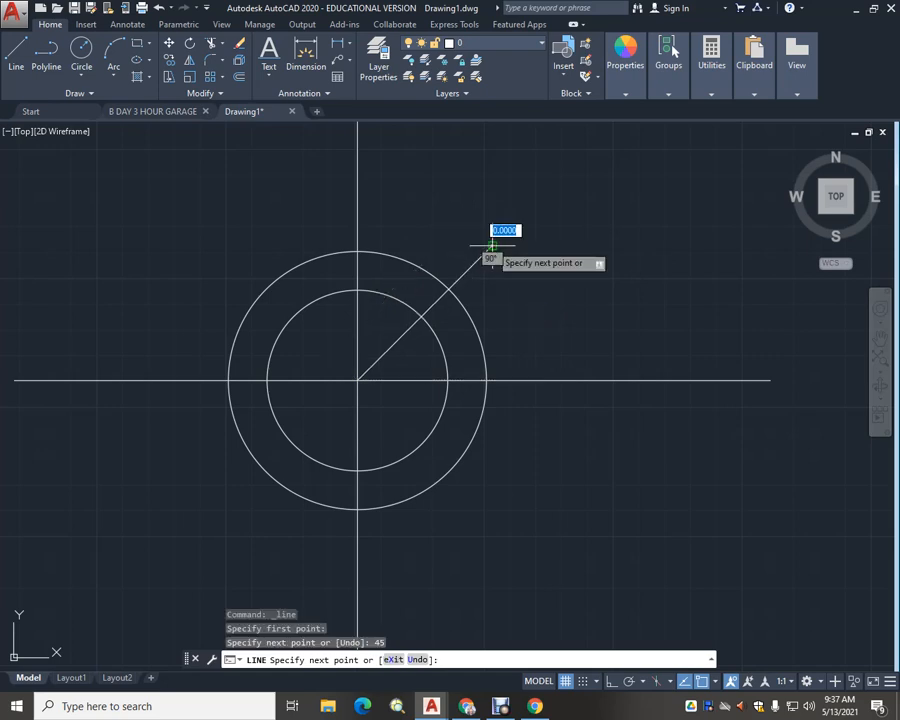
key(Escape)
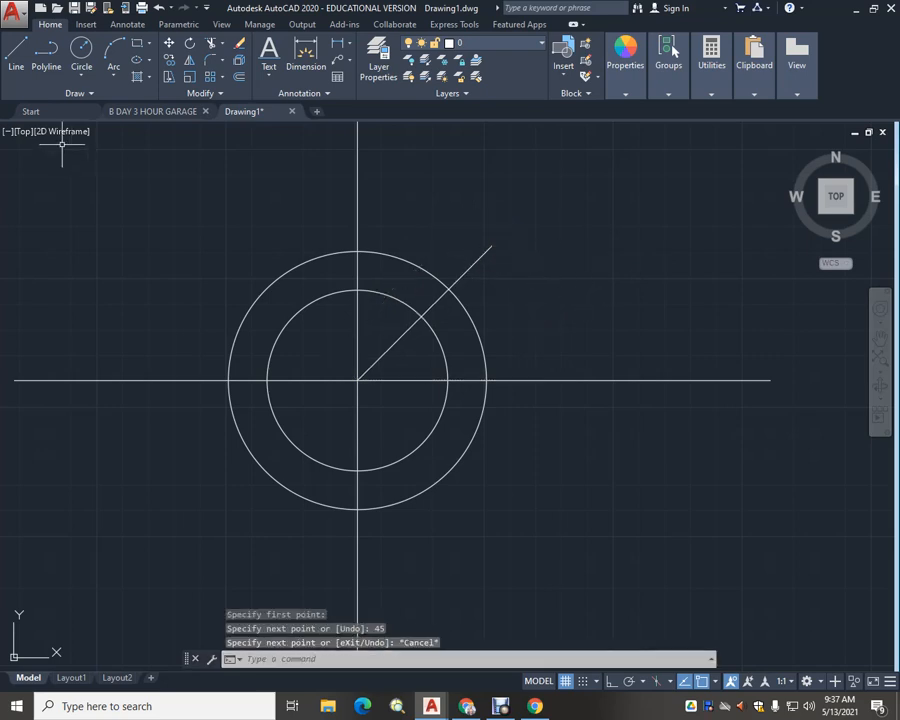
Draw a line about 4.5 long from the circles' centre, at 45° below the horizontal centre line, towards the lower right
key(space)
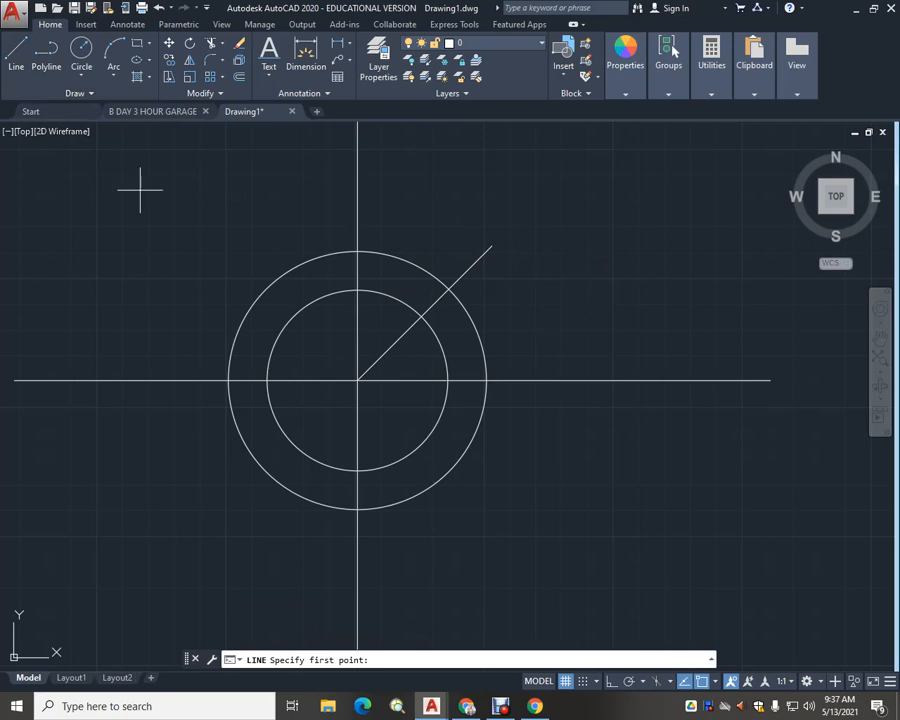
click(357, 380)
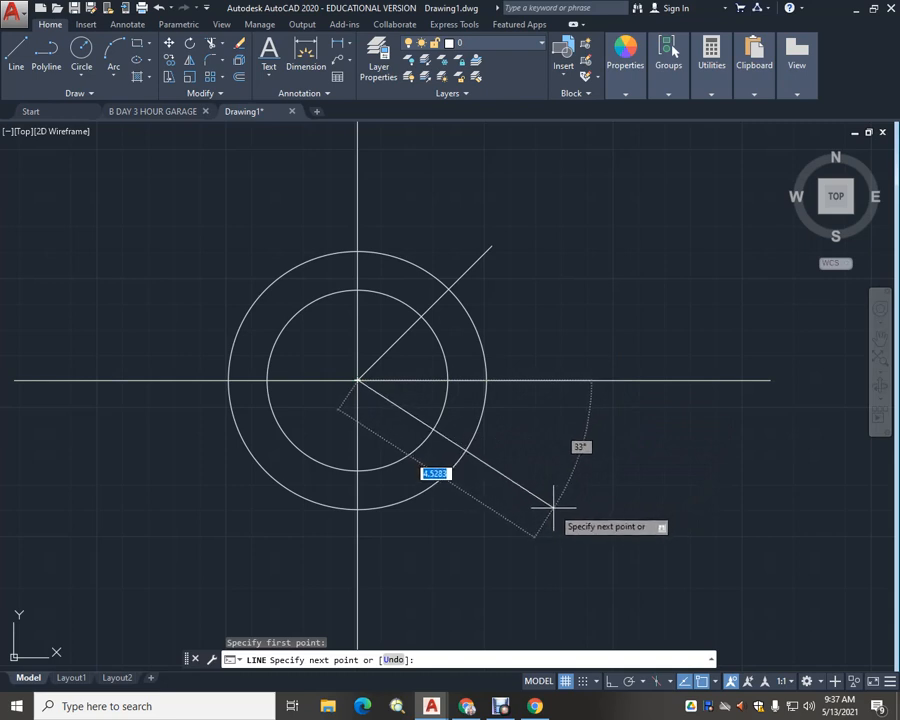
key(Tab)
text(45)
key(Return)
key(Escape)
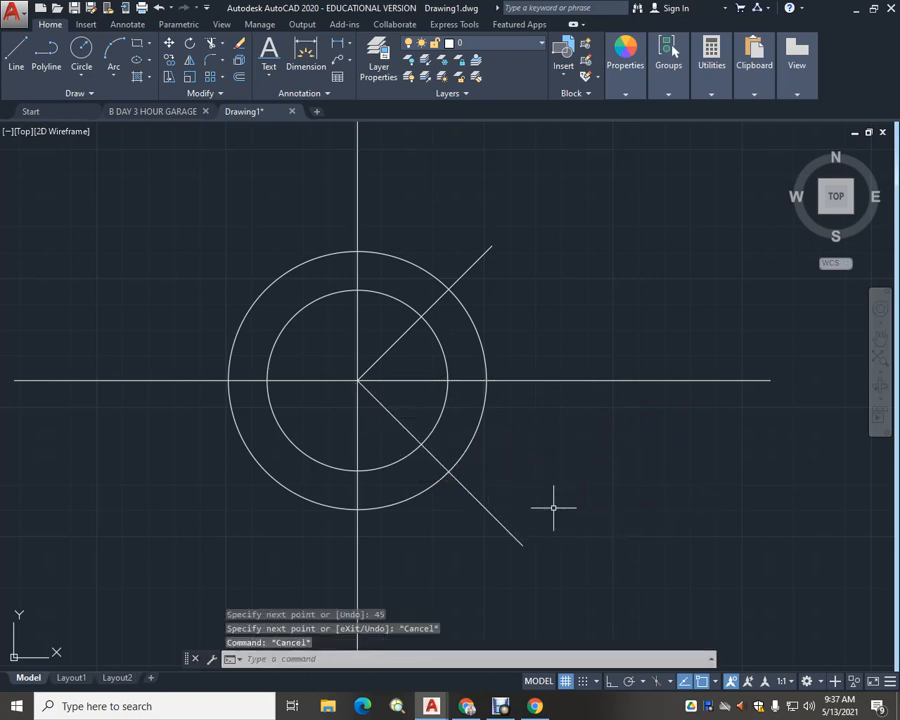
key(Return)
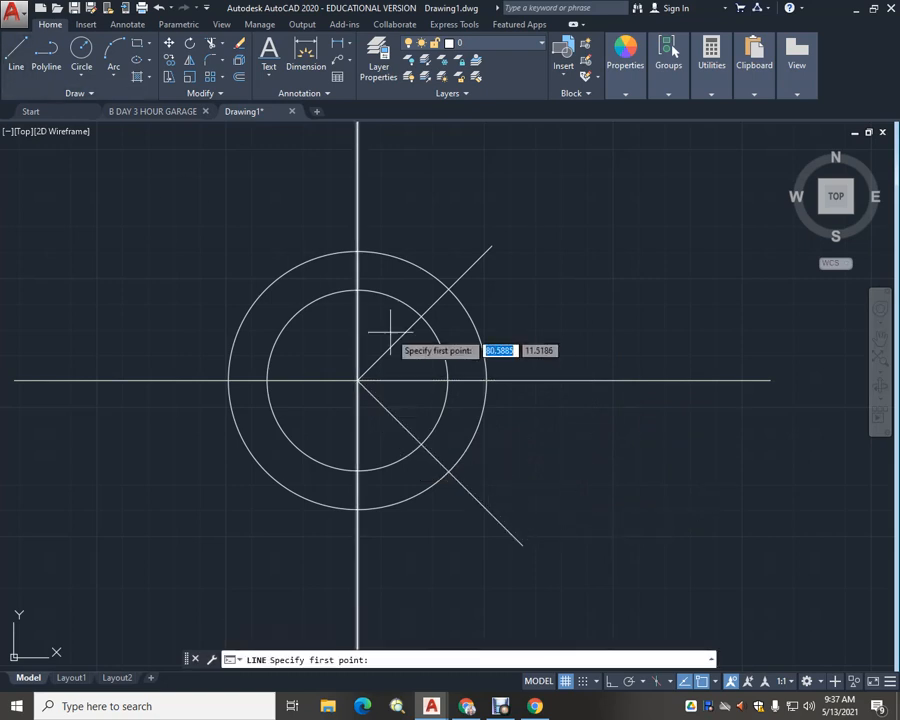
click(357, 380)
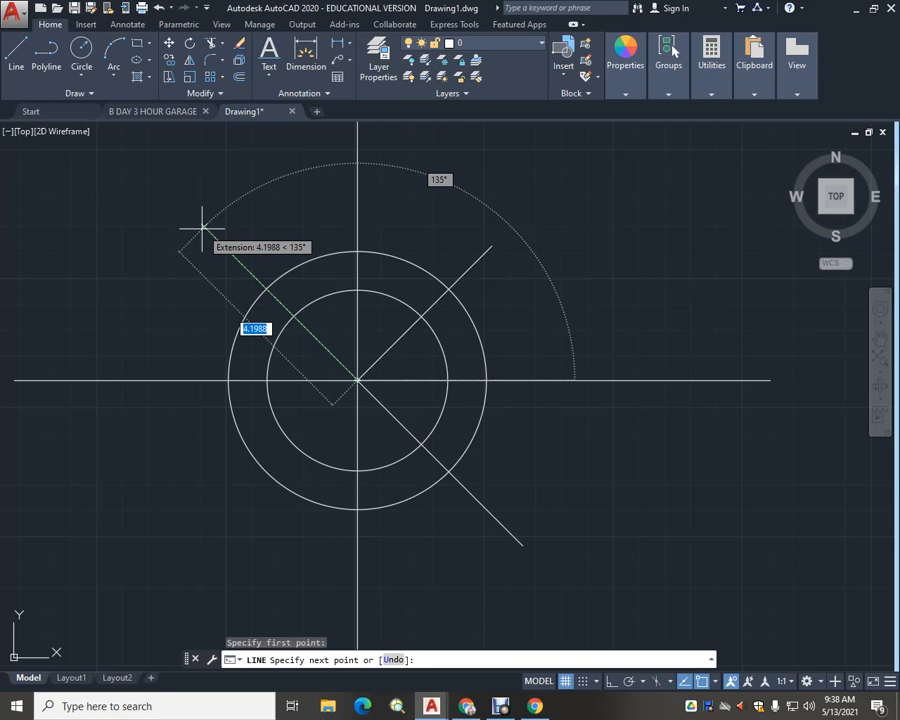
key(Escape)
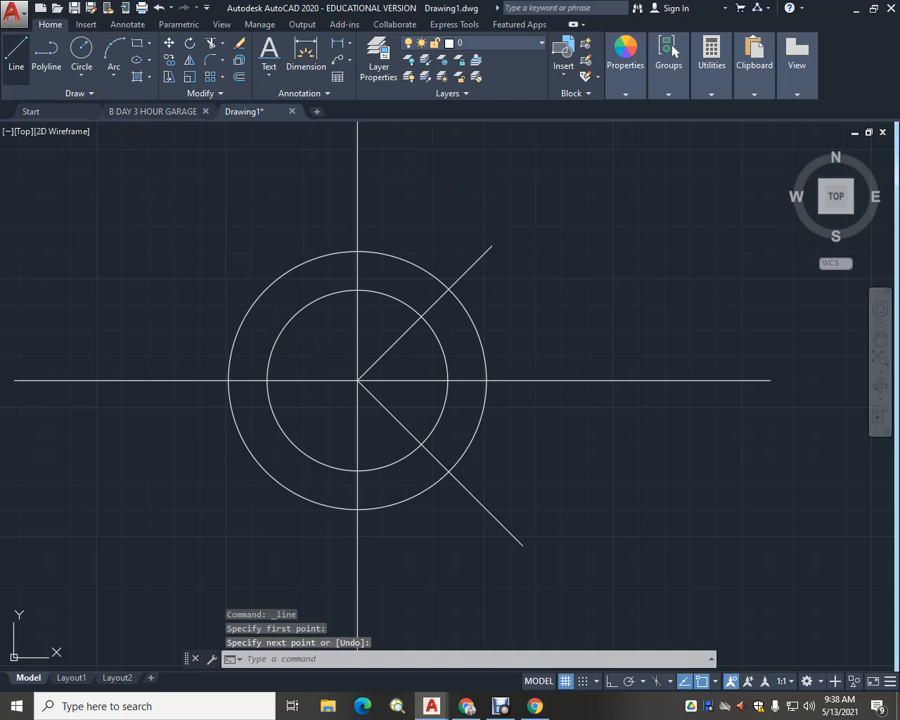
click(16, 55)
click(357, 380)
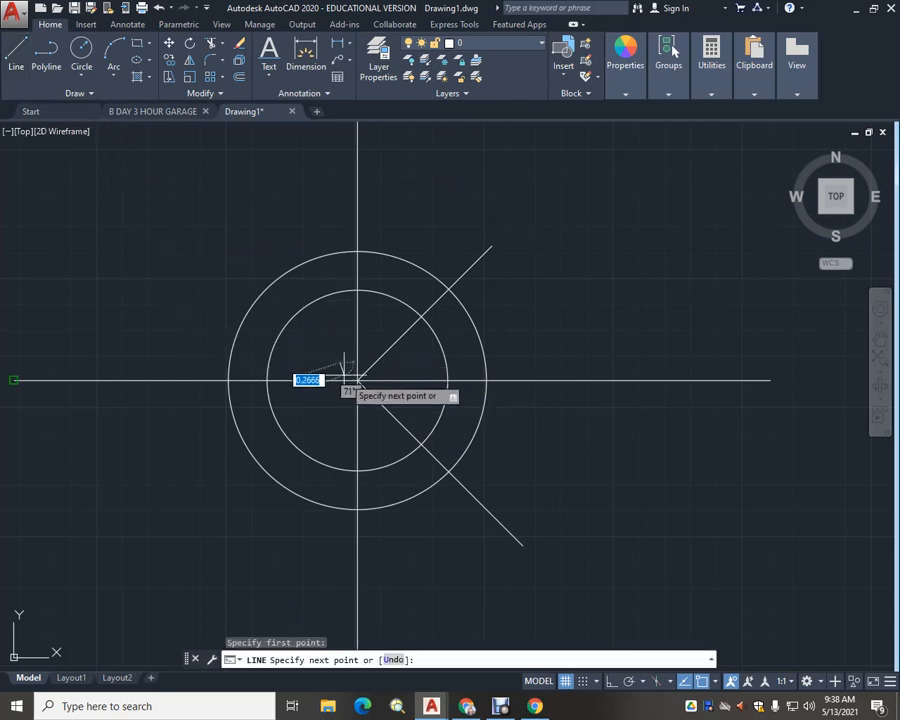
key(Escape)
Draw a freehand diagonal line from the circles' centre up and to the left, ending well outside the outer circle
click(16, 55)
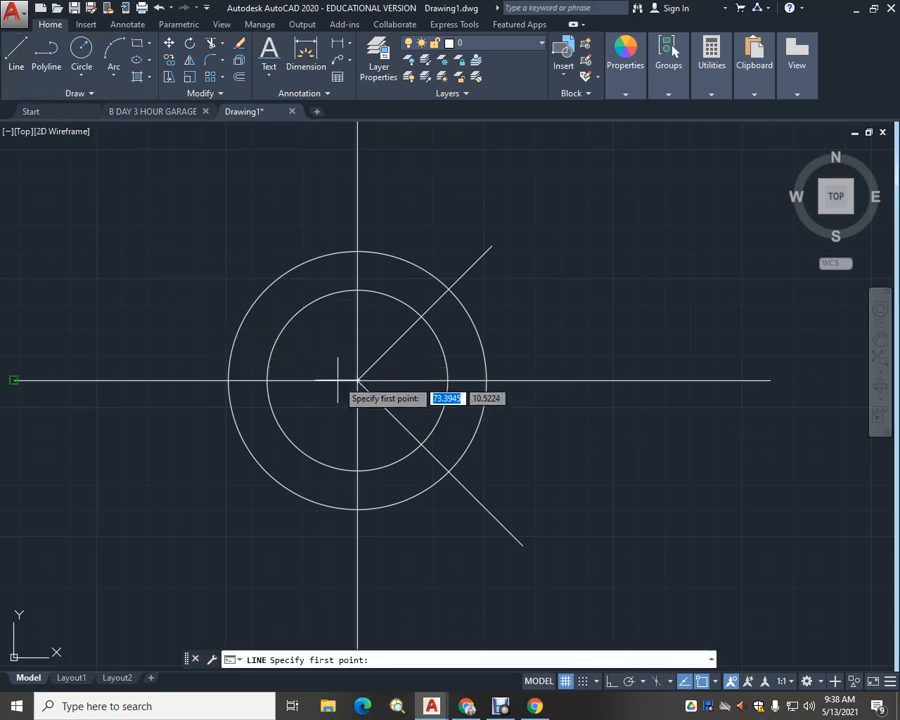
click(357, 380)
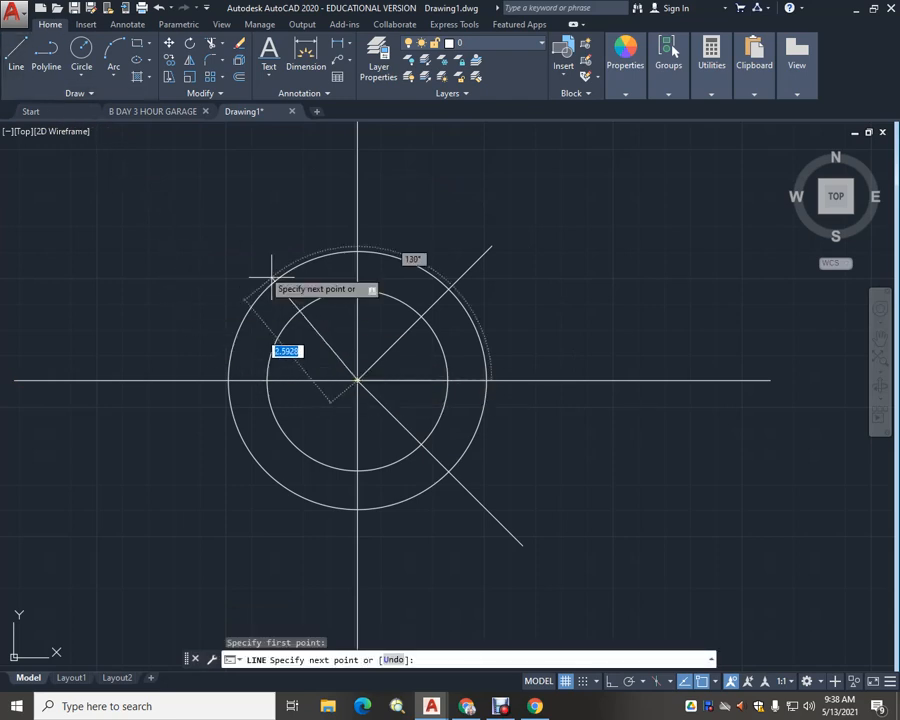
click(195, 205)
key(Escape)
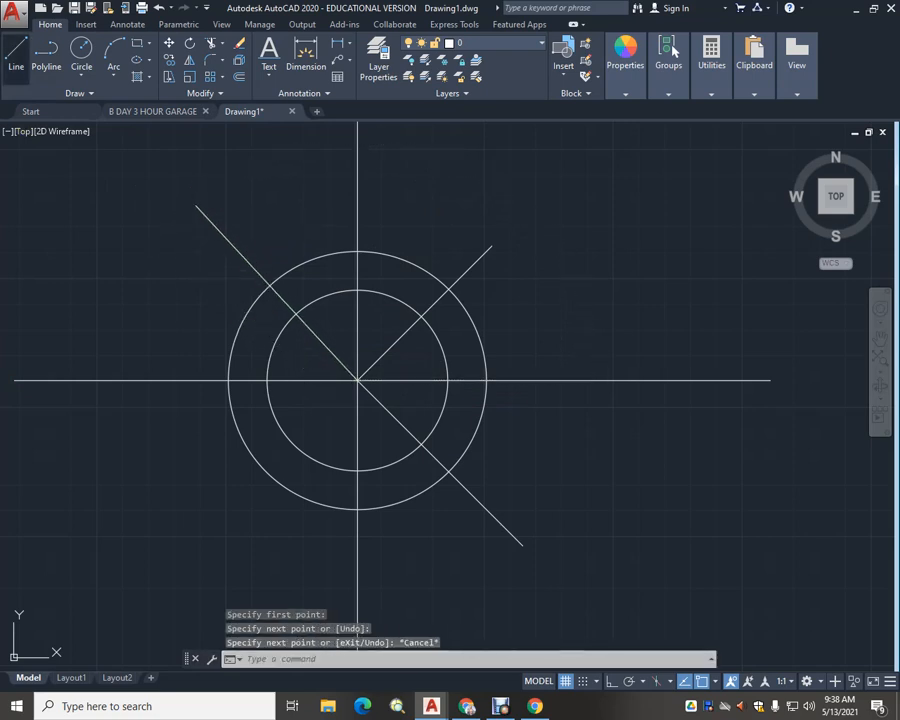
Draw a freehand diagonal line from the circles' centre down and to the left, ending well outside the outer circle
key(Return)
click(357, 380)
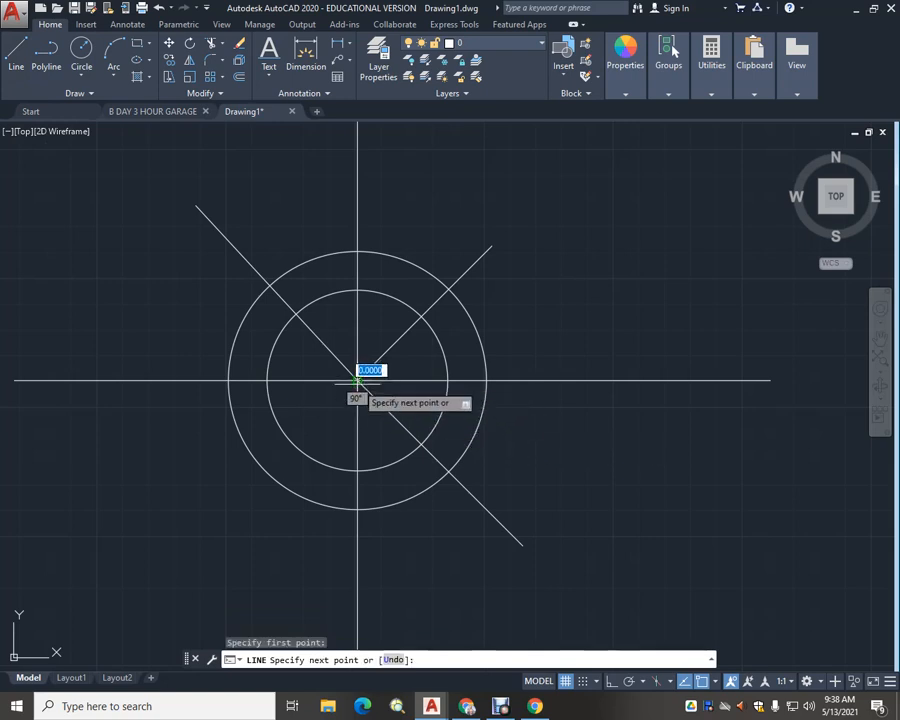
click(199, 535)
key(Escape)
scroll(308, 549, up, 2)
scroll(308, 549, down, 4)
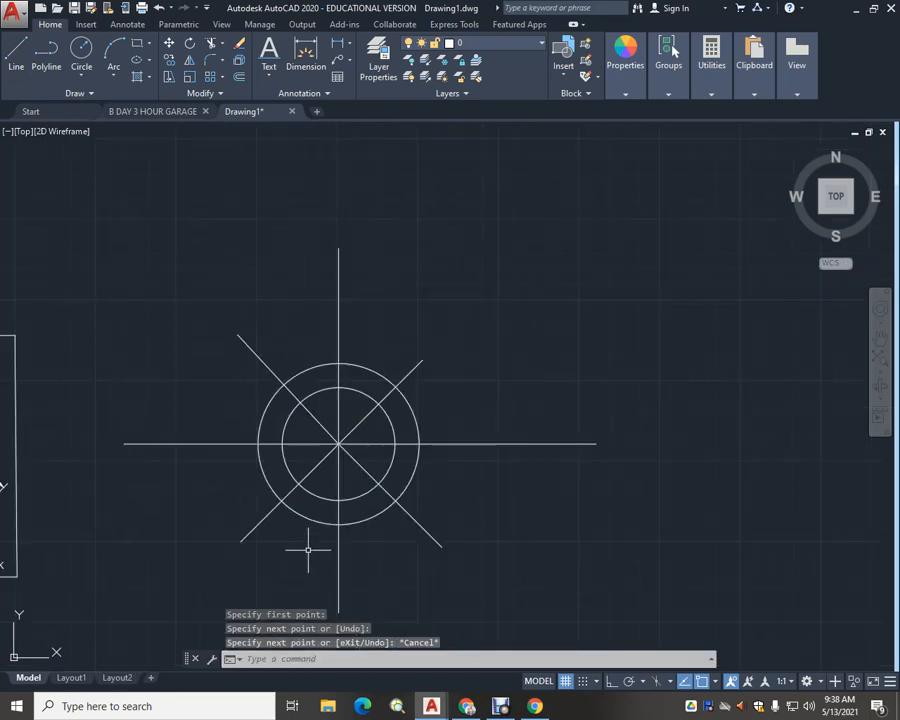
scroll(306, 540, up, 5)
scroll(306, 540, down, 3)
middle_drag(306, 540, 323, 530)
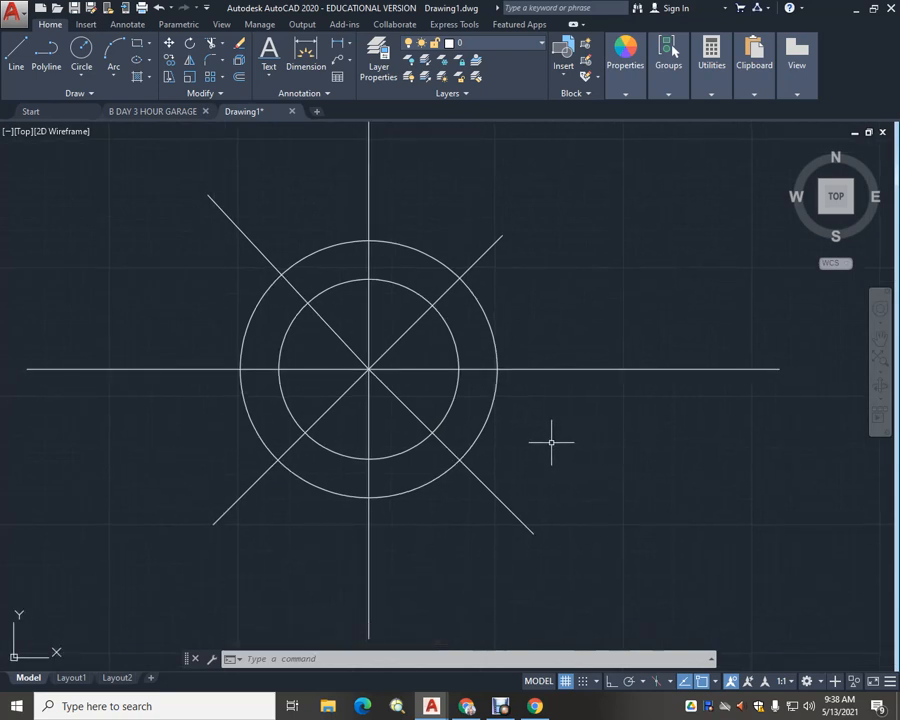
Using all objects as cutting edges, trim the inner arc between the upper vertical and upper-right diagonal, plus both lines' ends beyond the outer circle
scroll(551, 441, down, 2)
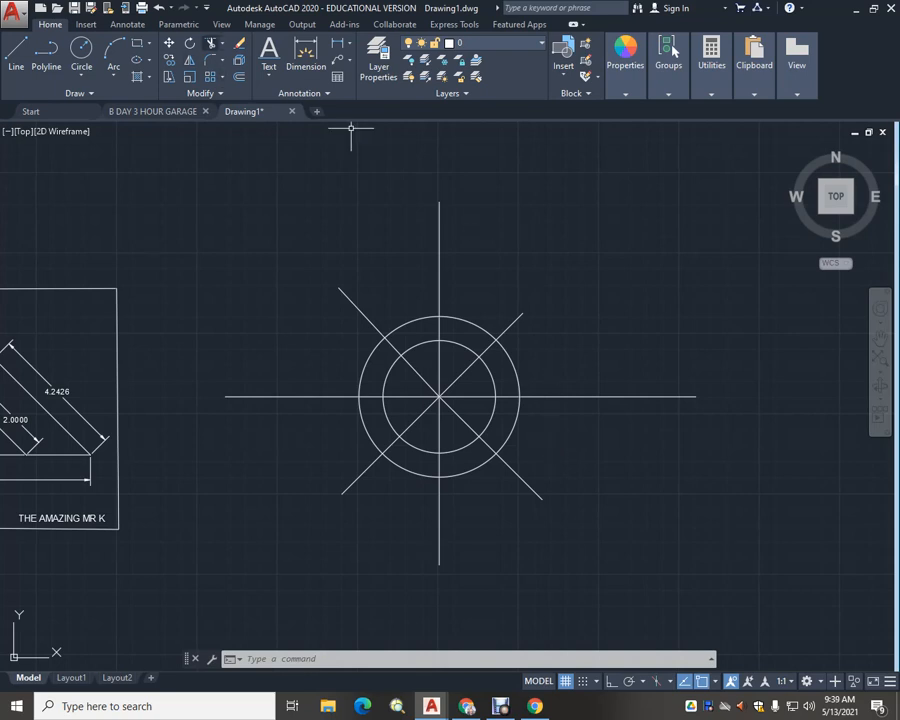
click(210, 43)
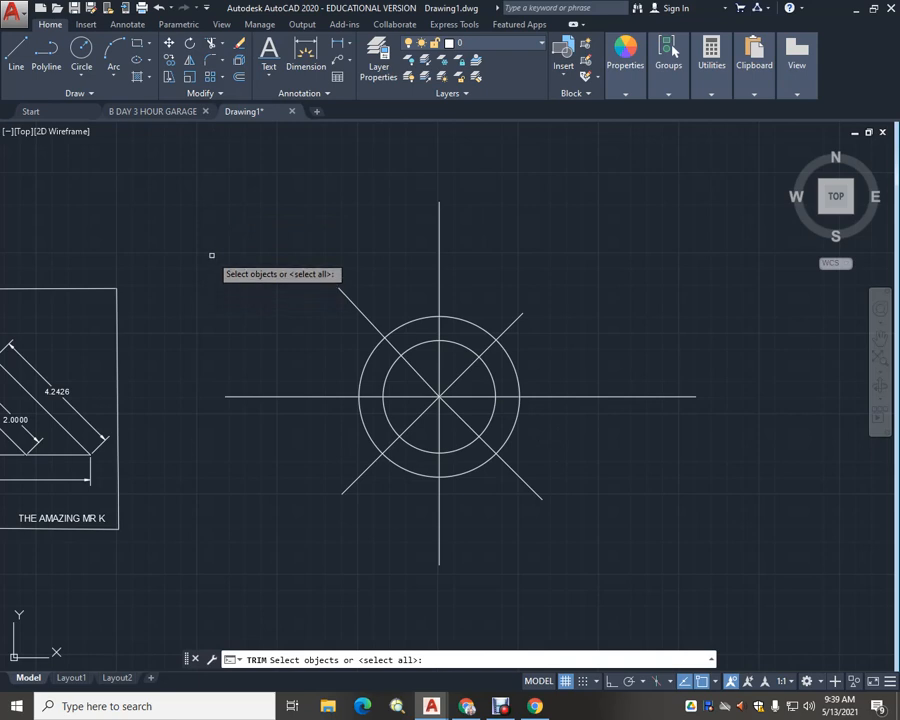
text(ALL)
key(Return)
key(Return)
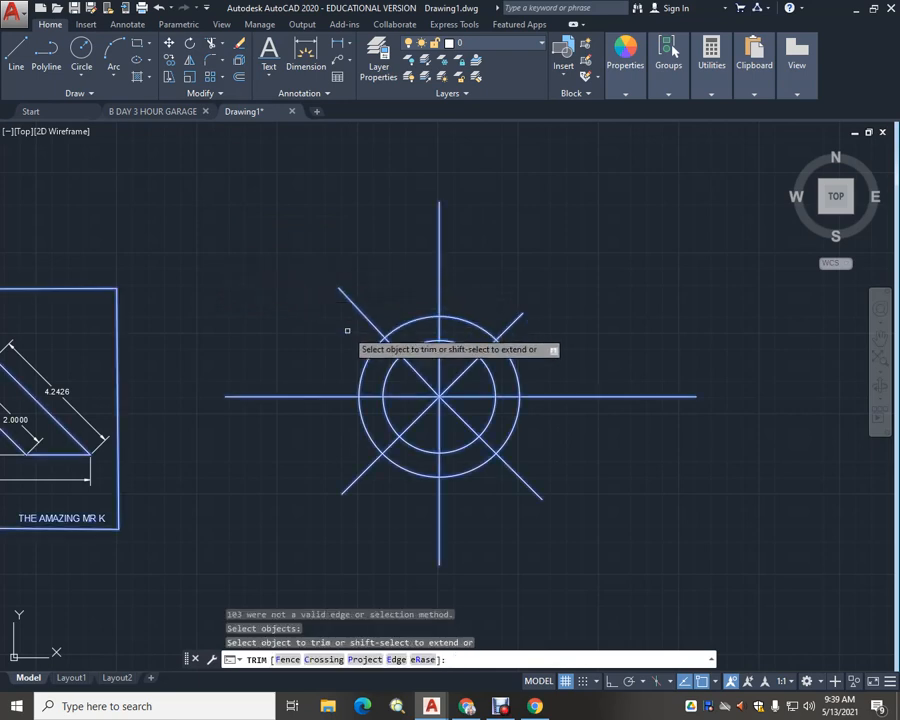
scroll(462, 318, up, 4)
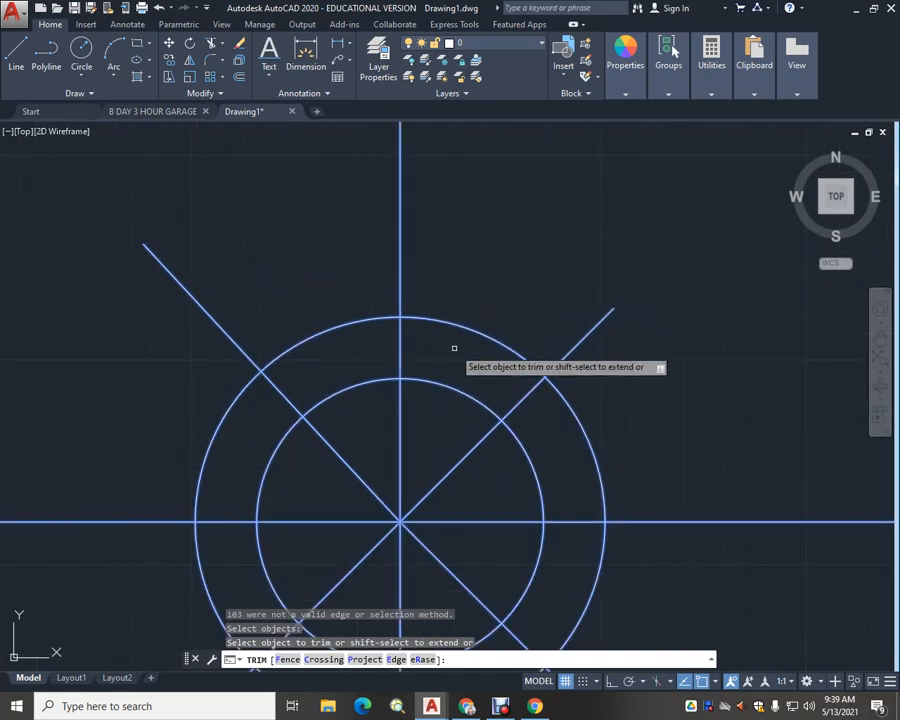
middle_drag(454, 348, 466, 312)
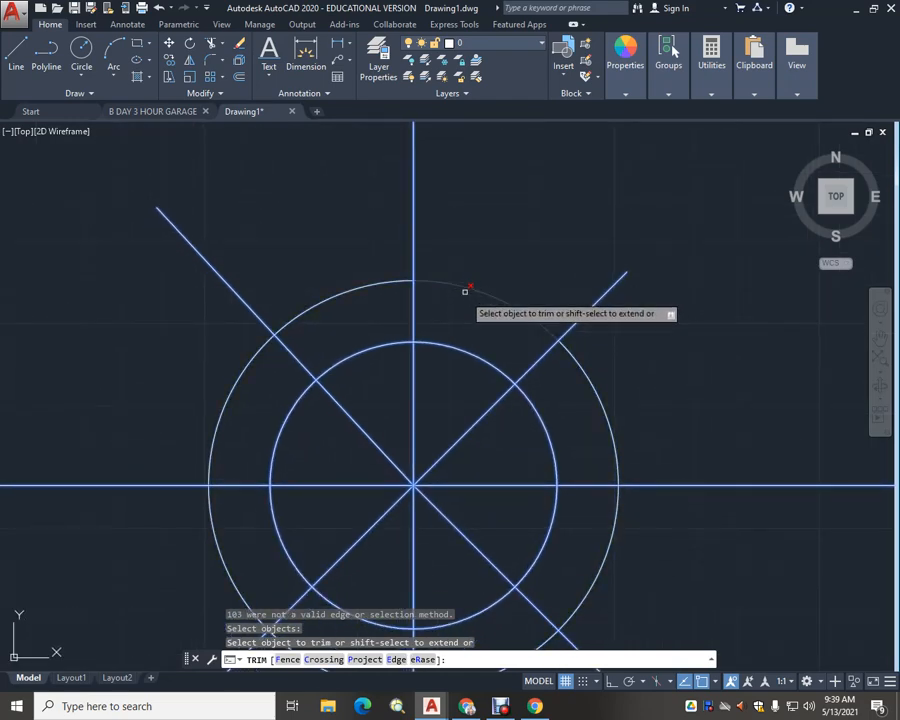
click(466, 350)
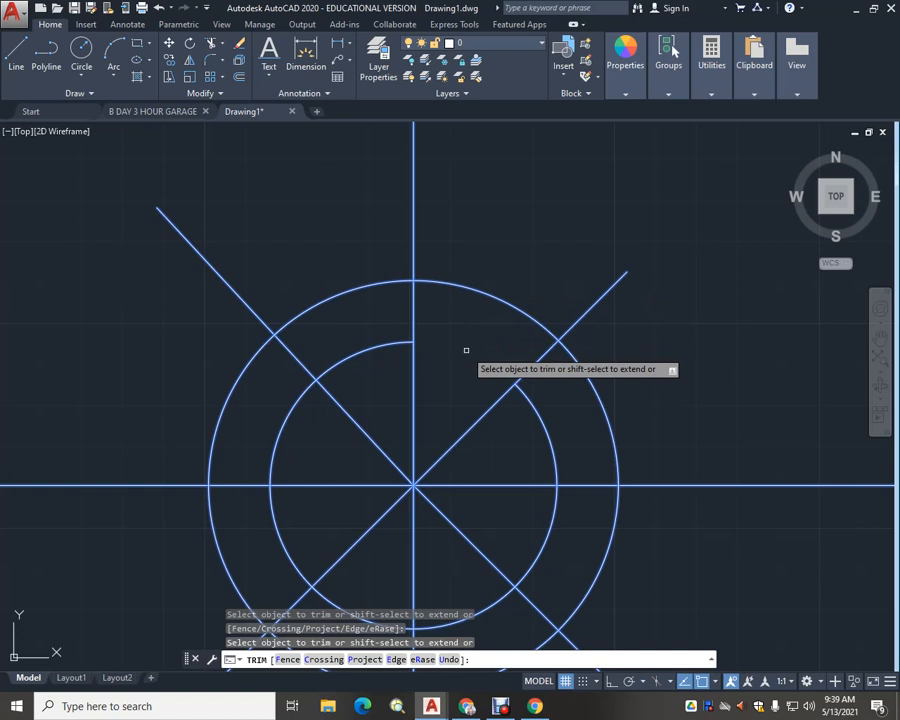
click(413, 247)
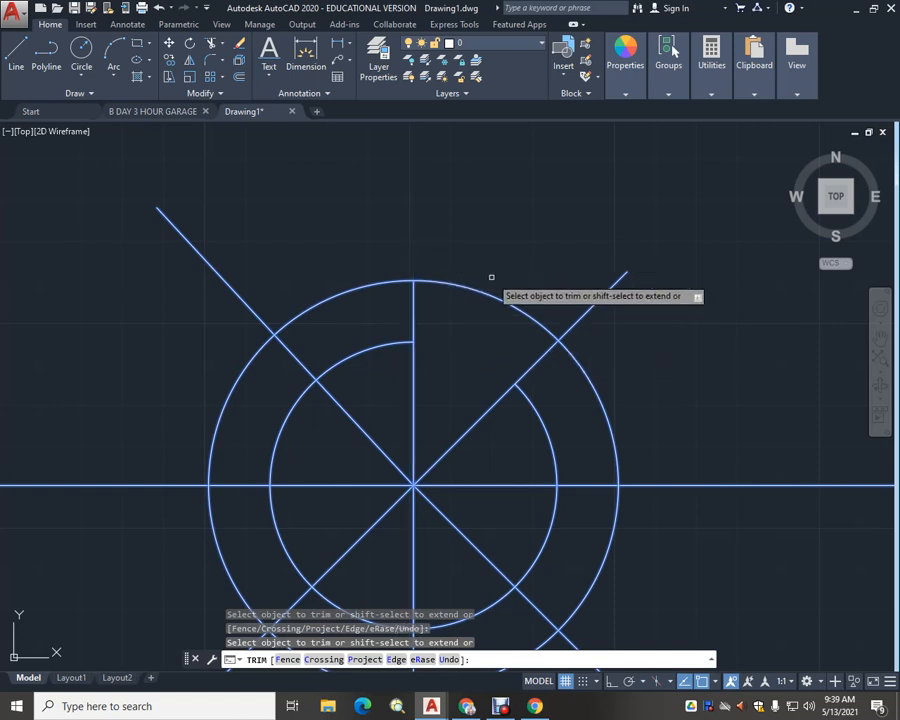
click(576, 322)
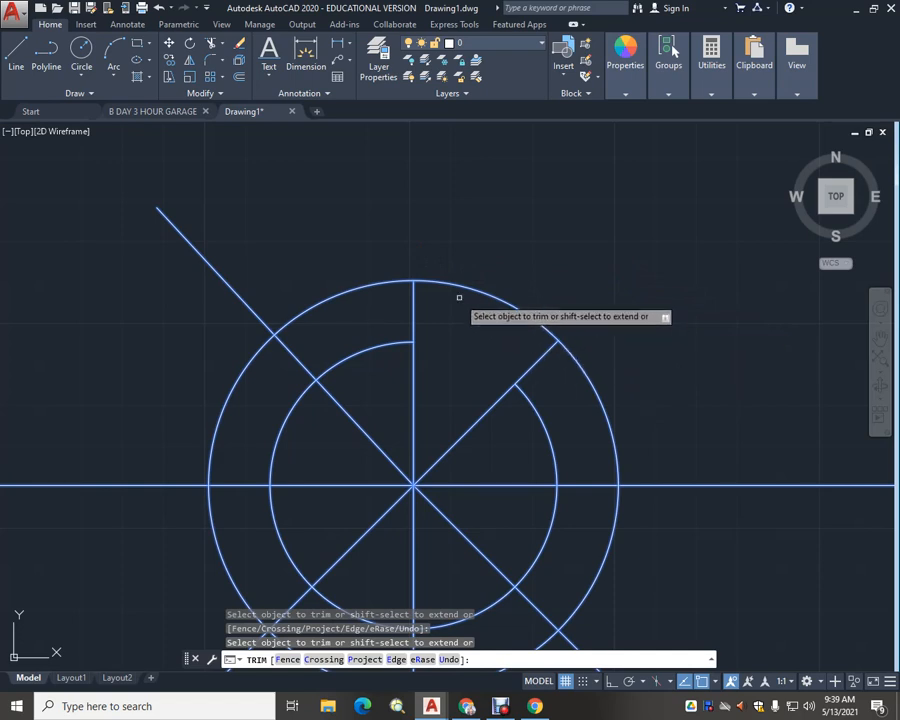
Trim around the right side: the outer arc above the horizontal, the inner arc below it, the lines' outer ends and the spokes bounding the upper sector
middle_drag(436, 380, 440, 341)
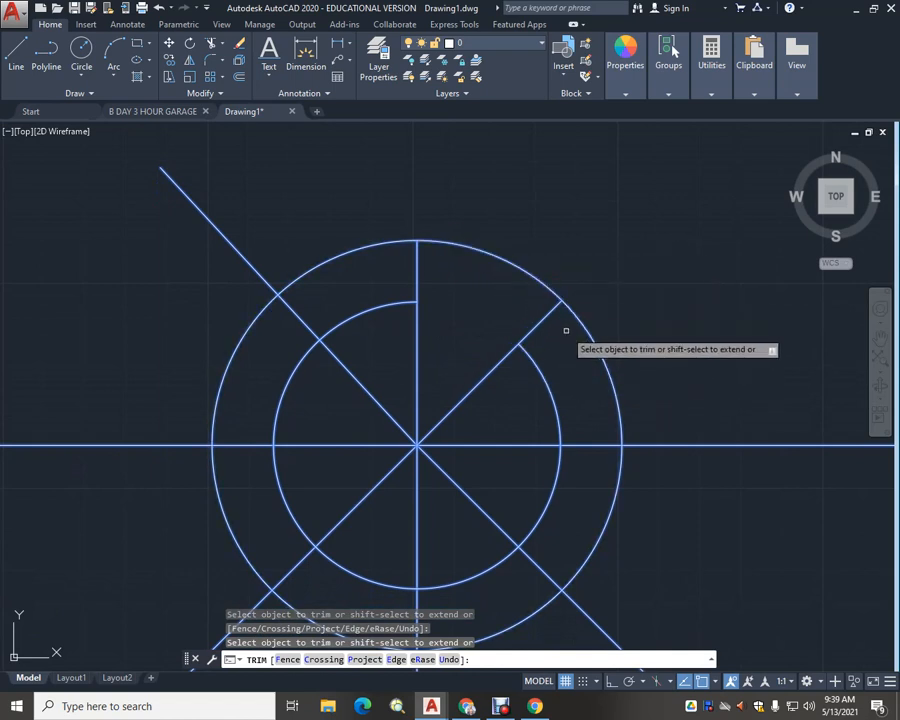
click(608, 368)
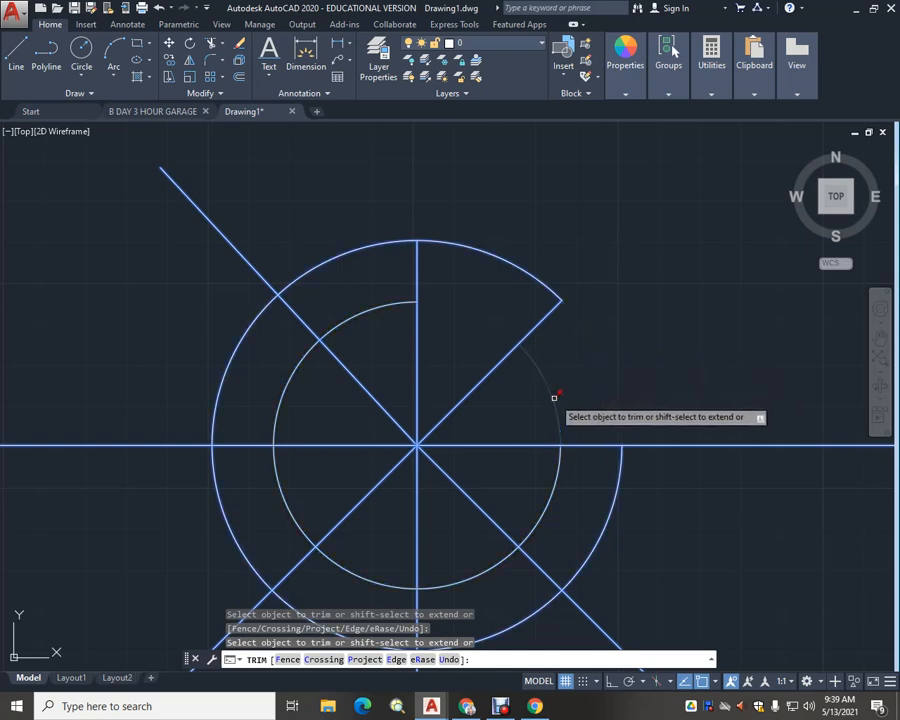
middle_drag(612, 400, 597, 342)
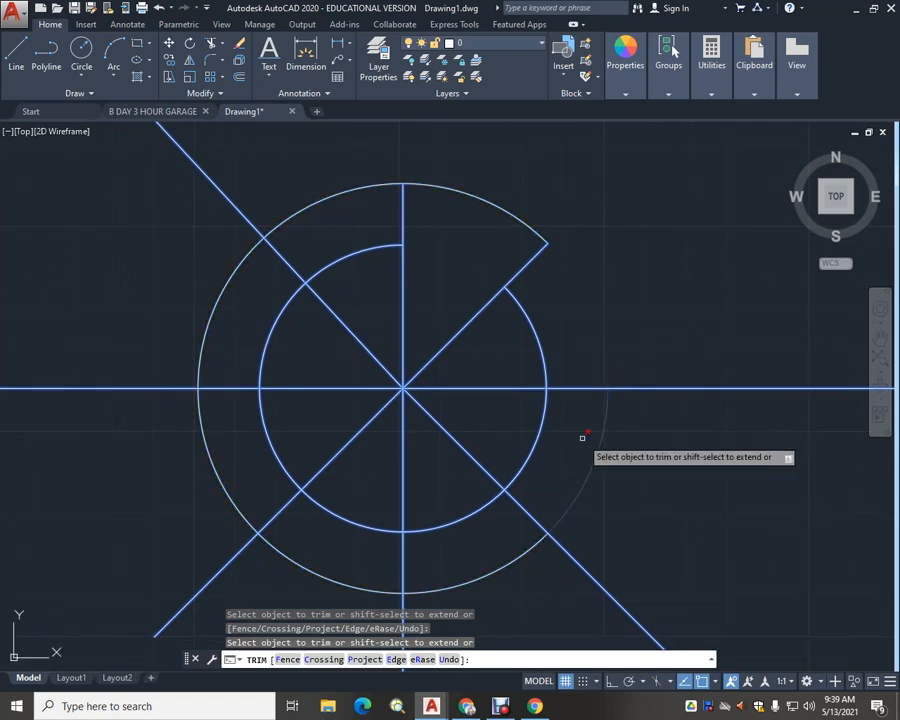
click(534, 439)
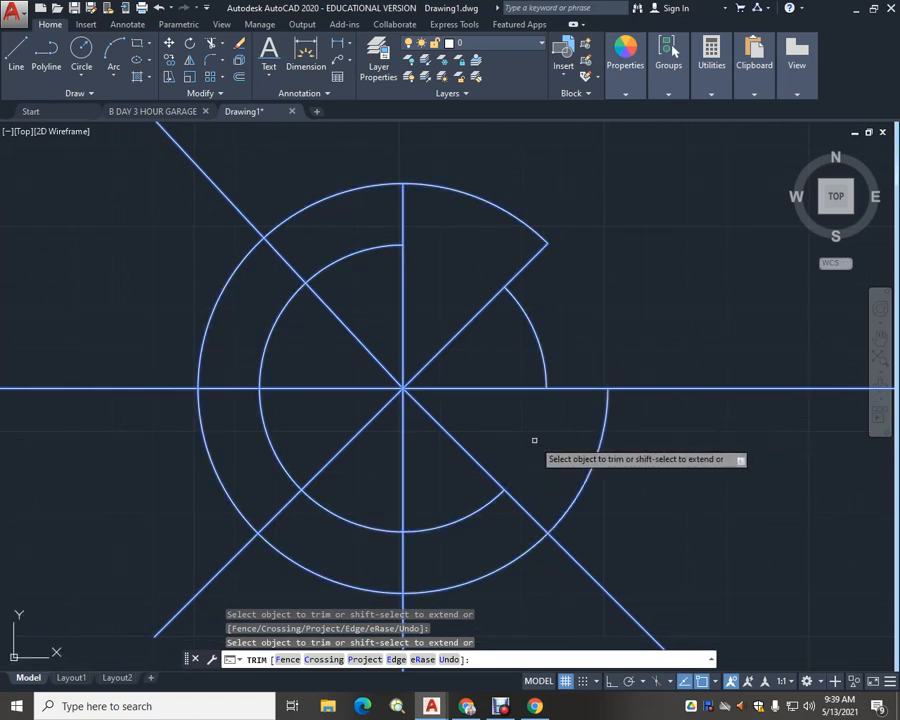
click(629, 388)
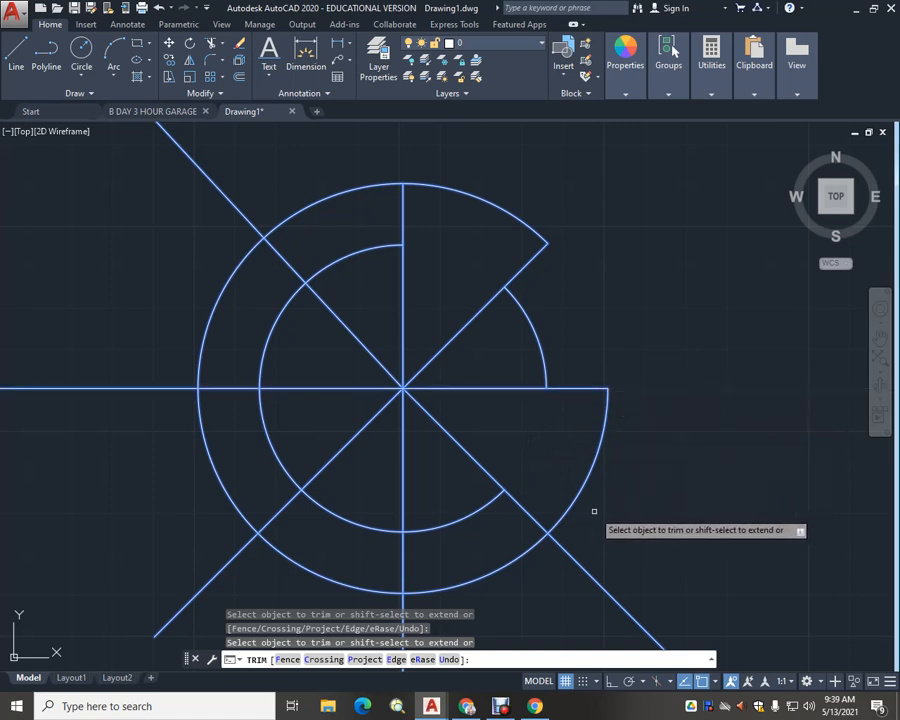
click(562, 544)
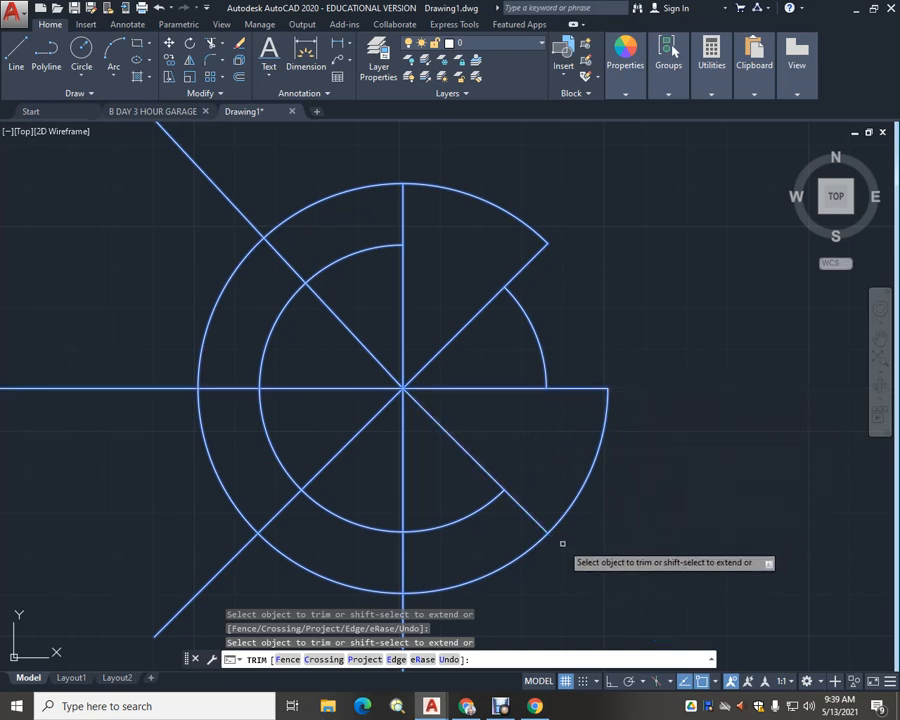
click(477, 314)
click(518, 385)
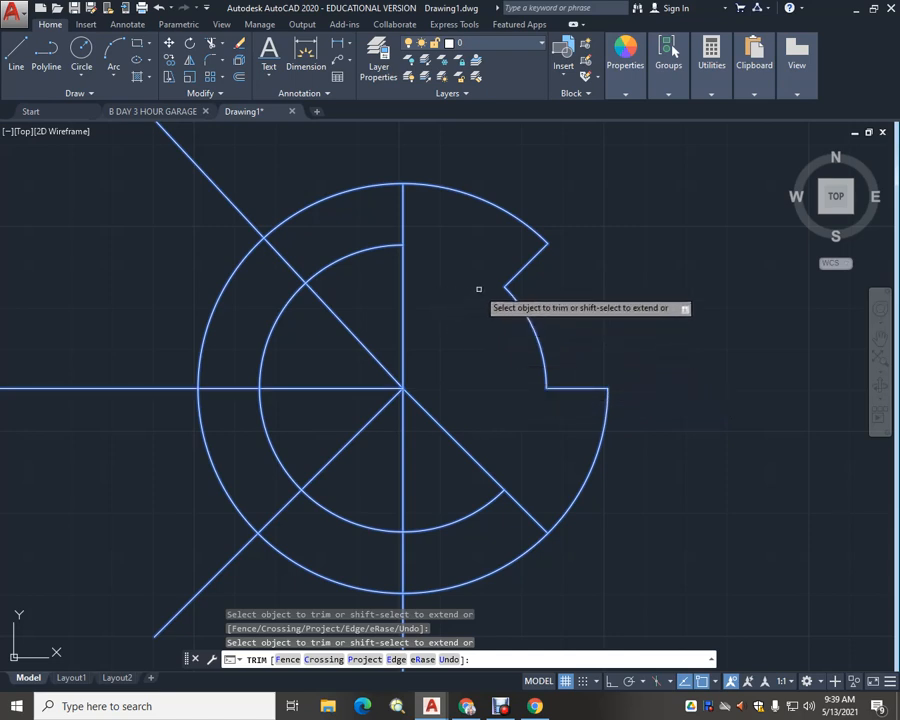
Trim the inner arc between the lower-right diagonal and the vertical, end the command and undo the whole trim operation
middle_drag(532, 430, 565, 376)
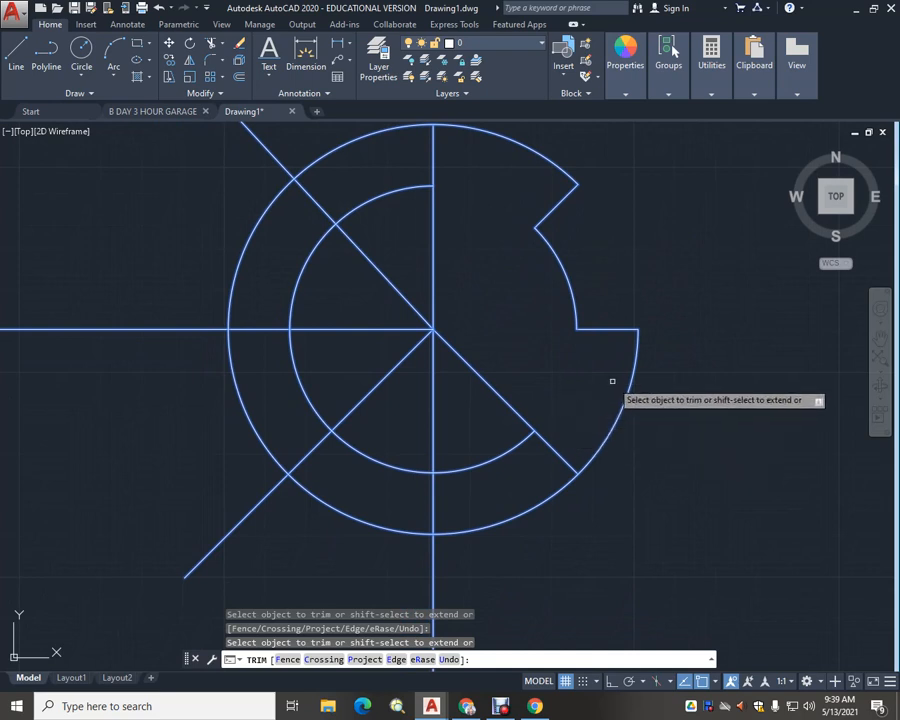
click(486, 461)
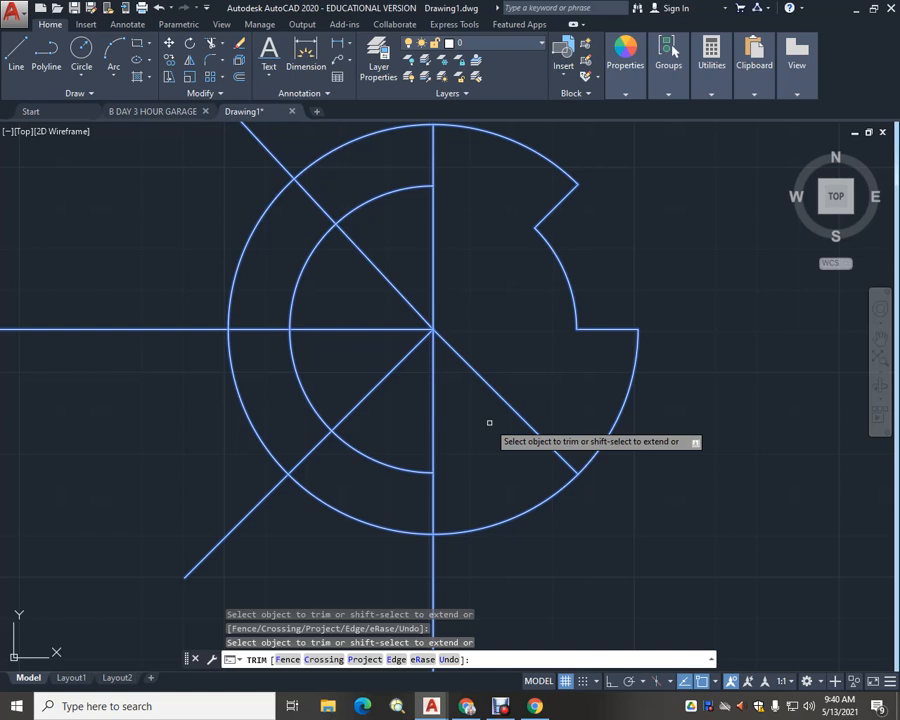
scroll(489, 423, down, 2)
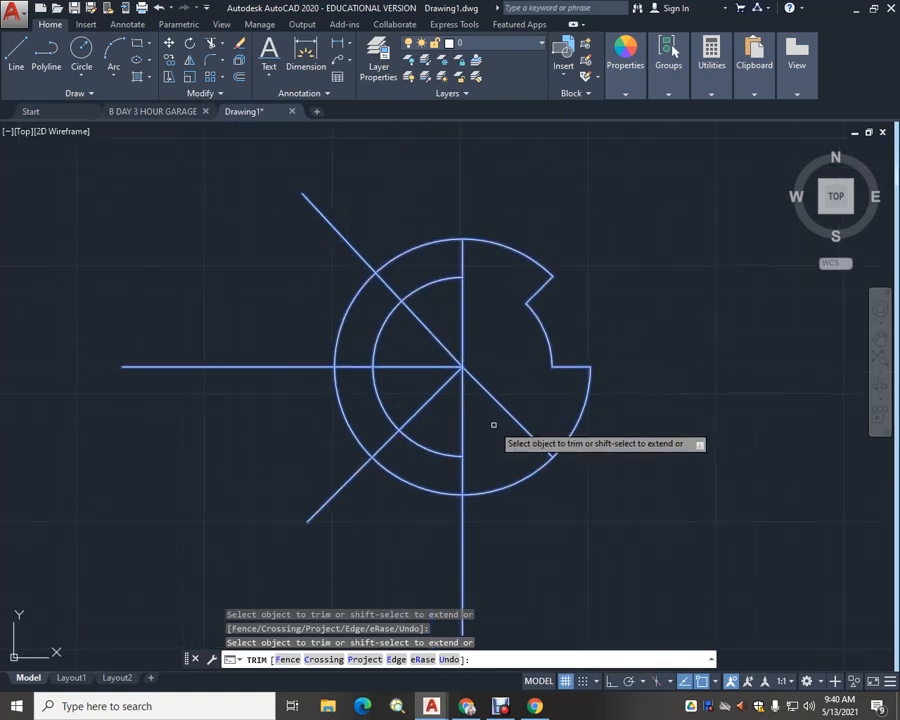
key(Escape)
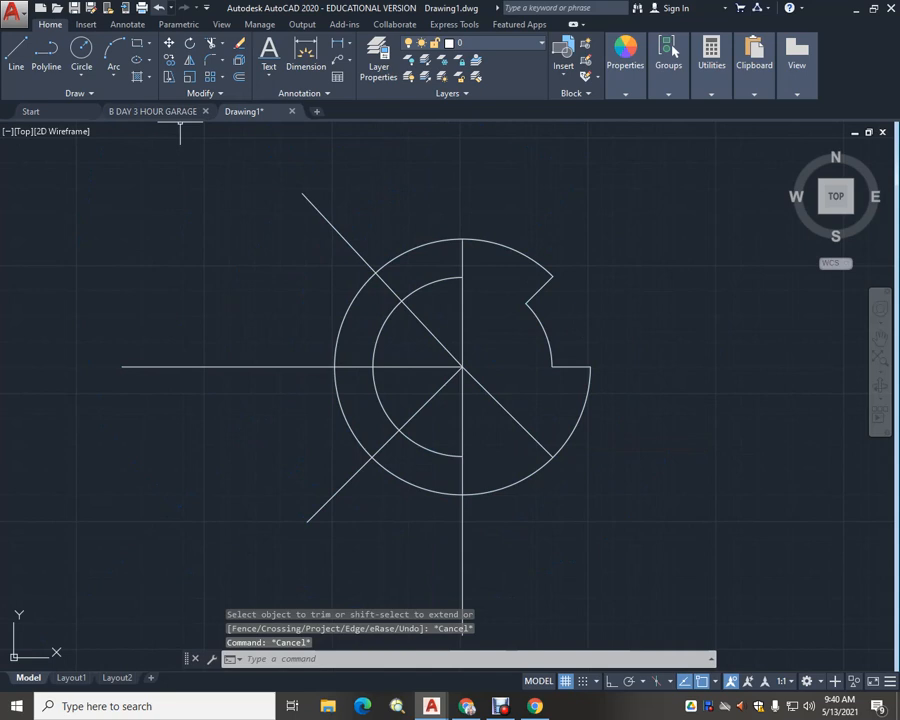
key(ctrl+z)
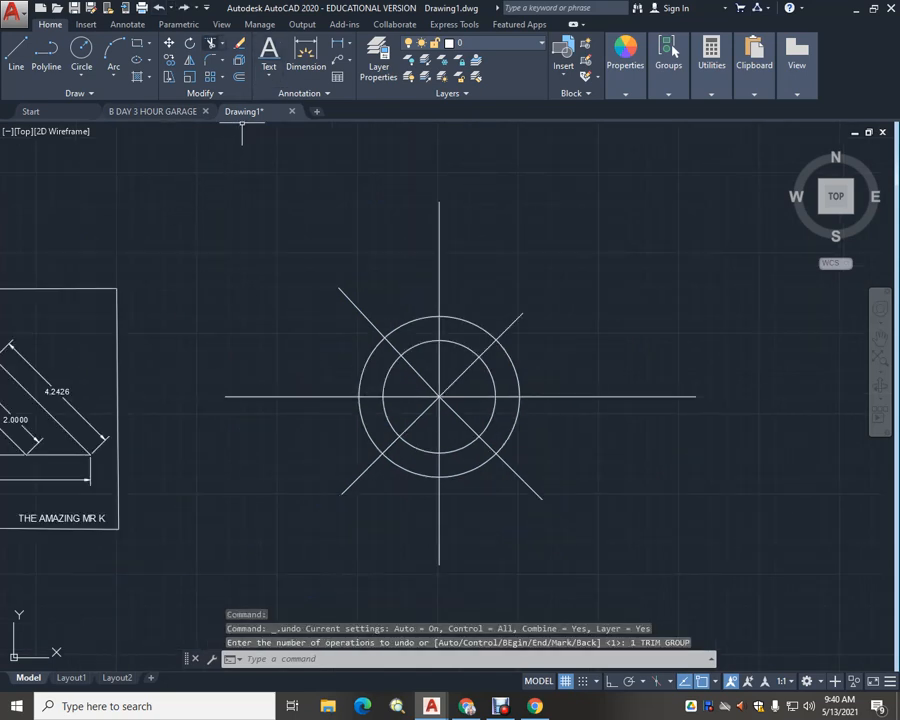
Using all objects as cutting edges, trim alternating inner and outer arcs clockwise from the upper vertical to the lower-right diagonal, starting with the inner arc
click(211, 43)
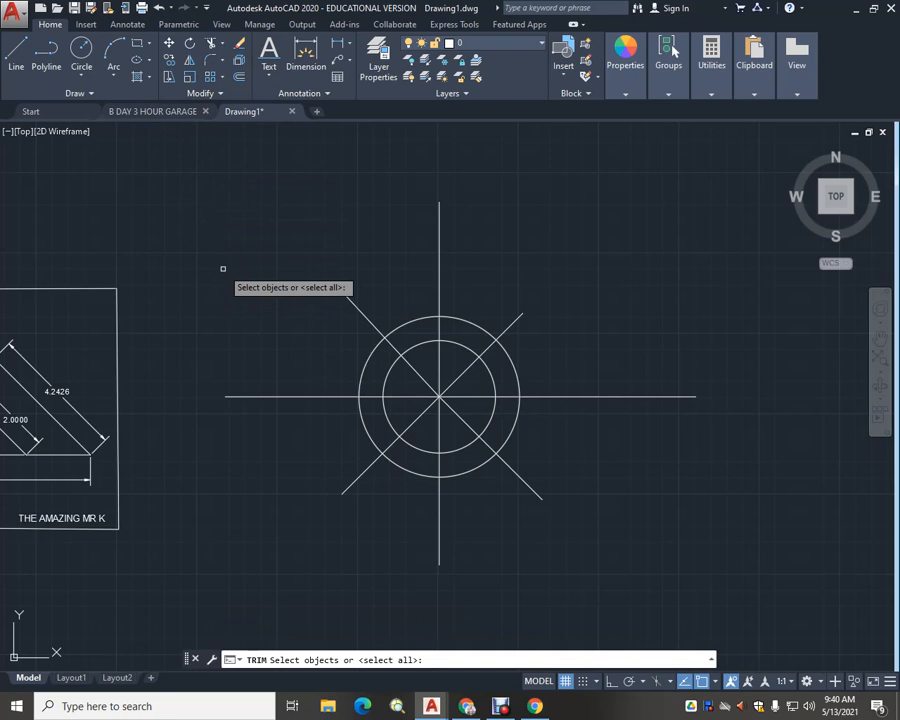
text(ALL)
key(Return)
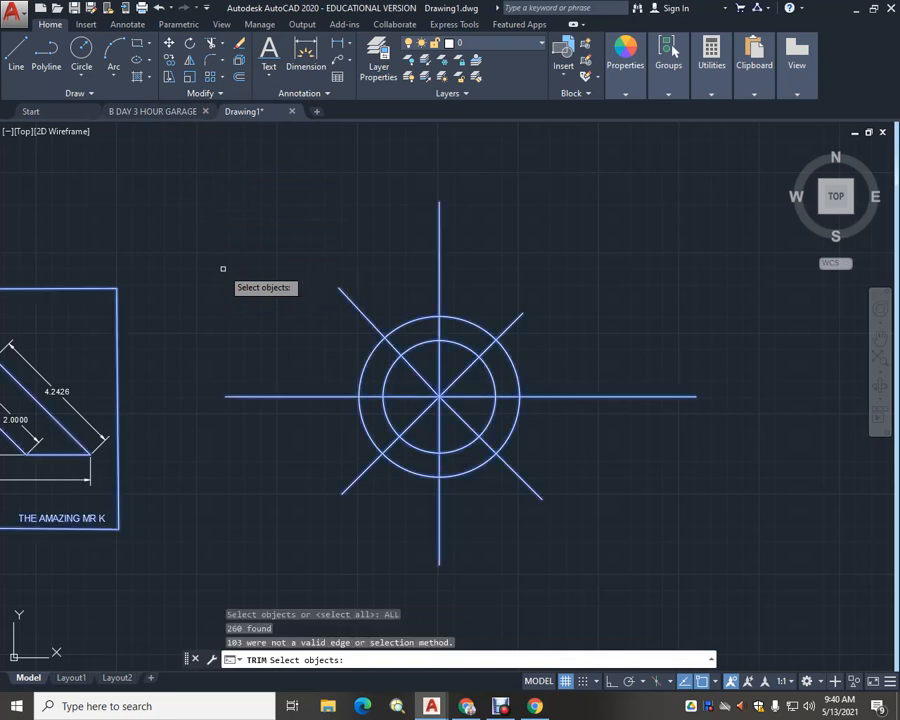
key(Return)
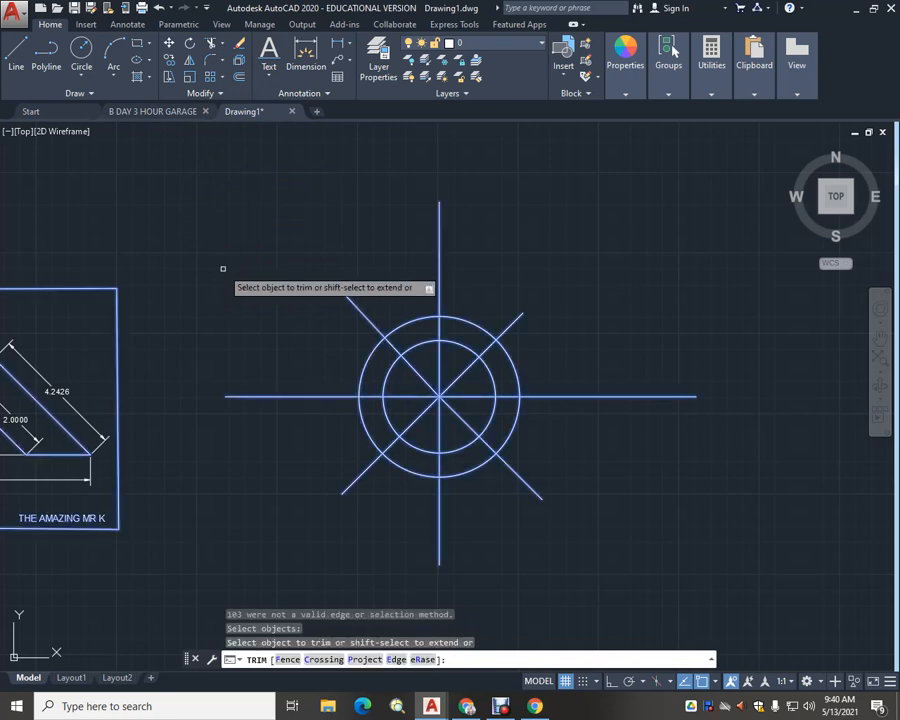
scroll(395, 295, up, 4)
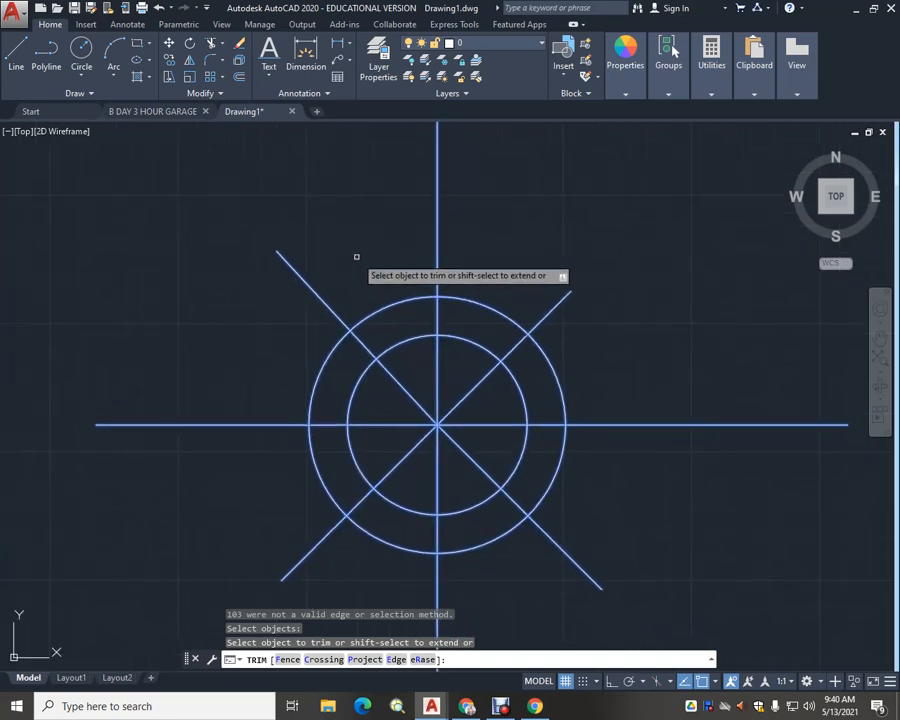
click(476, 344)
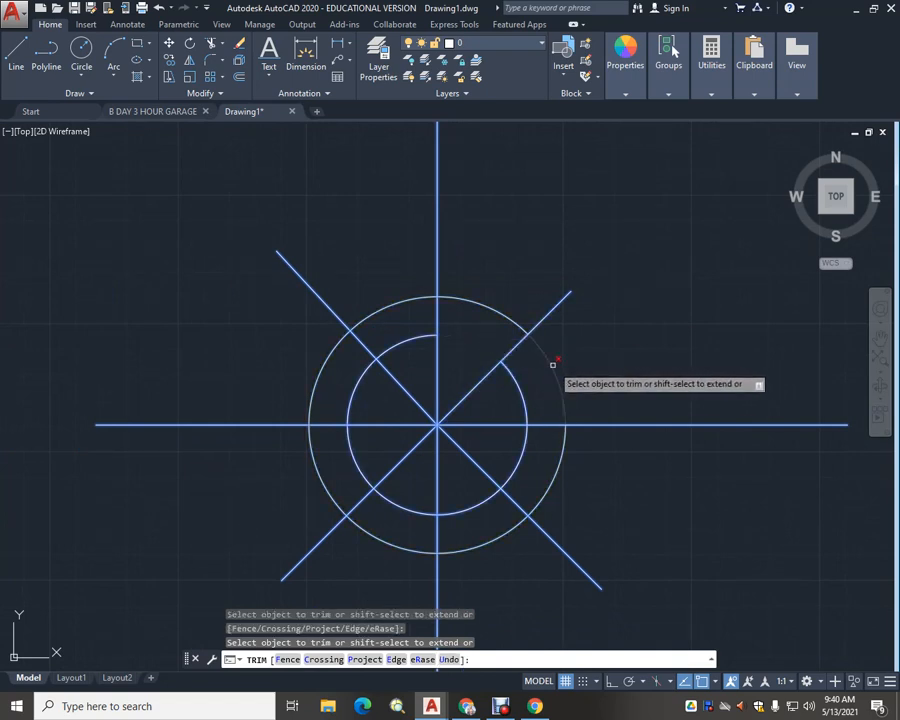
click(549, 370)
click(518, 457)
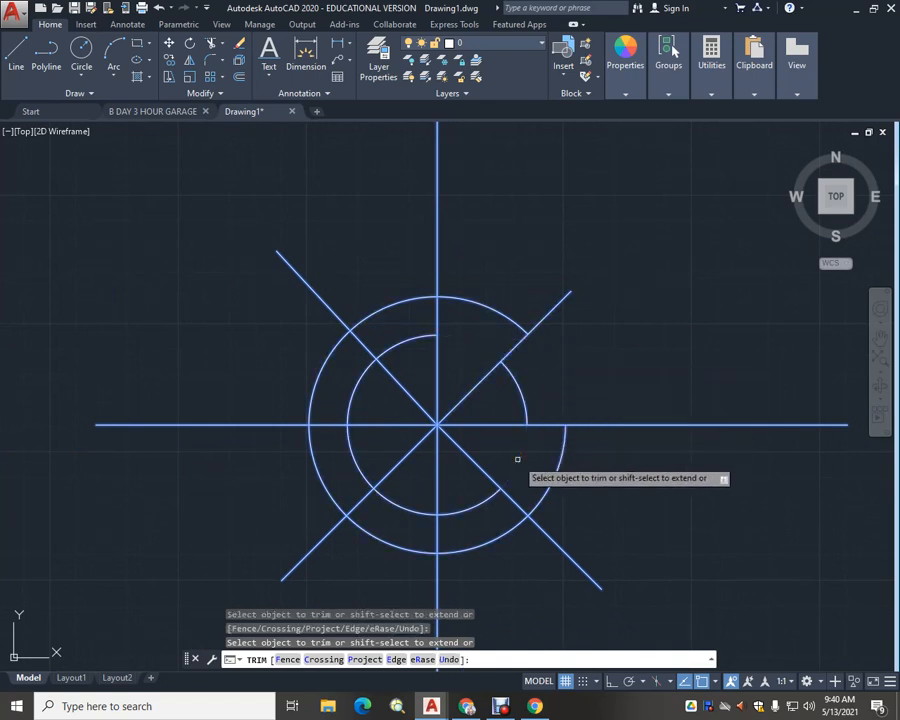
Trim the alternating outer and inner arcs clockwise from the lower-right diagonal back to the upper vertical, starting with the outer arc
click(482, 540)
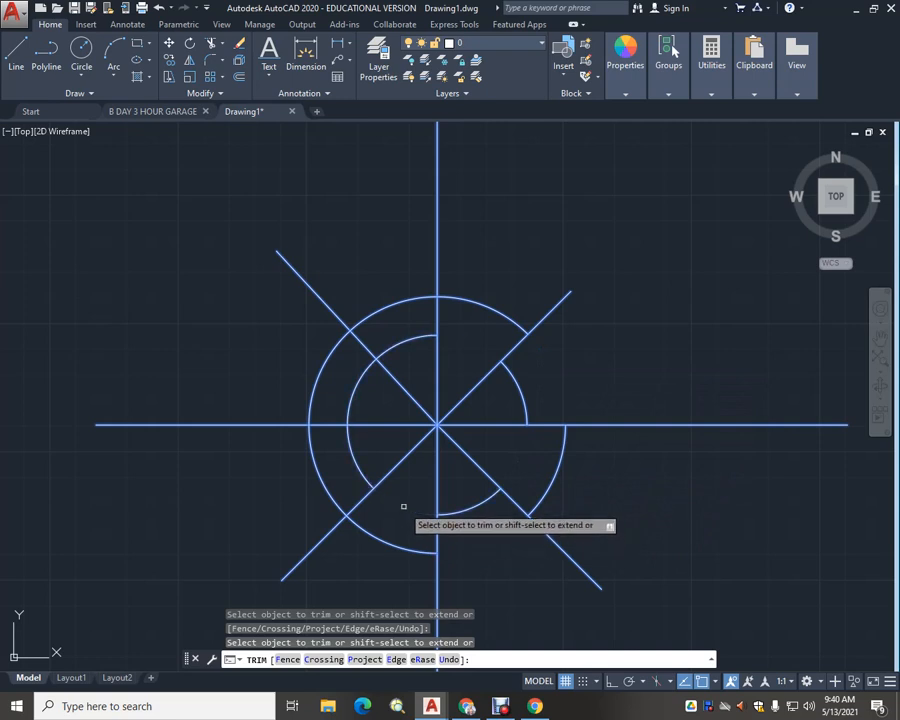
click(317, 465)
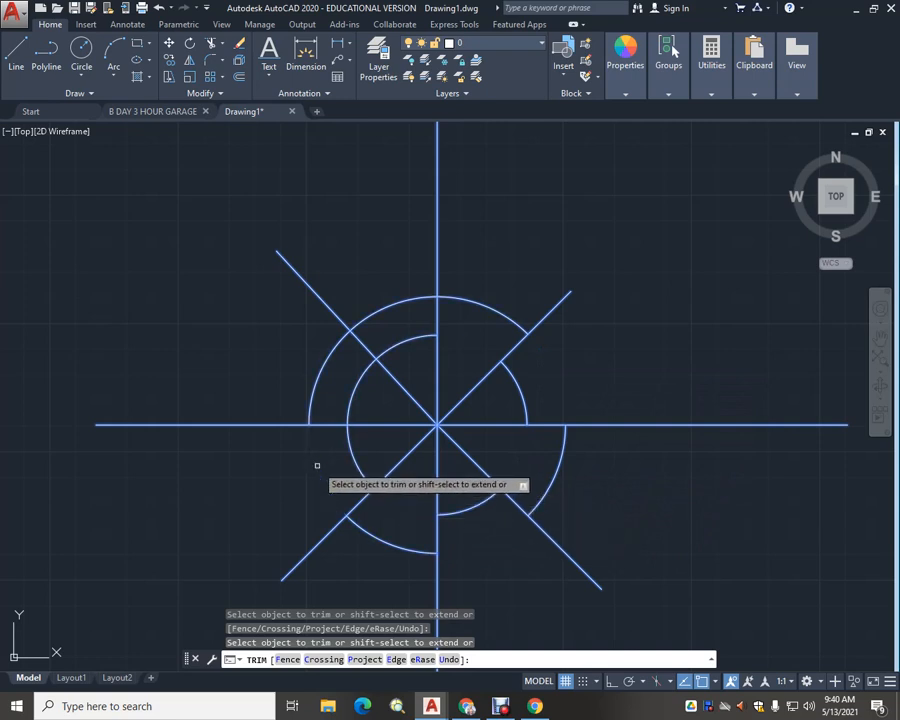
click(353, 387)
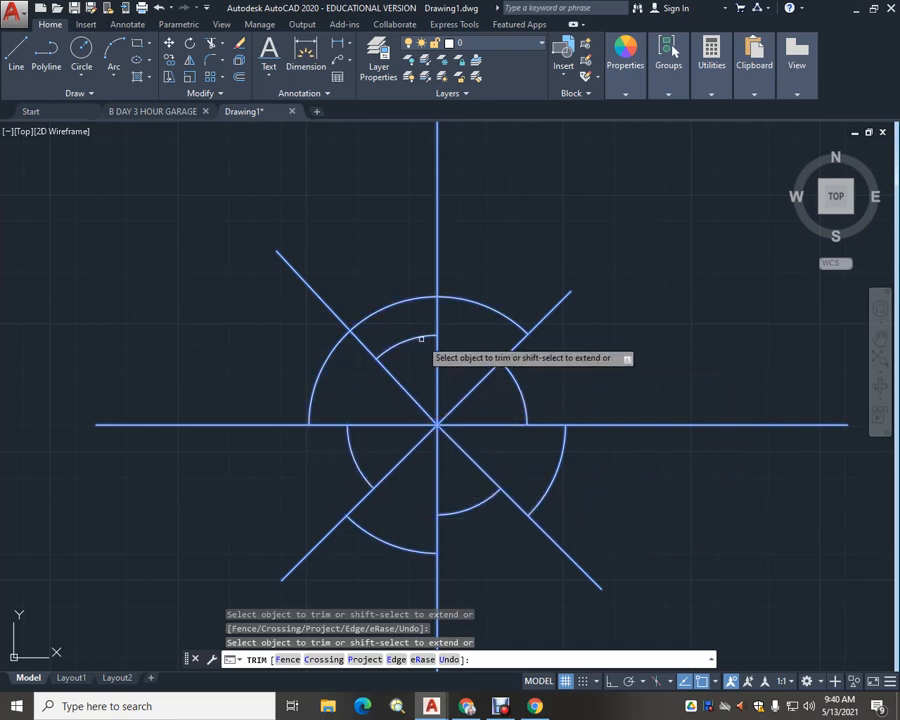
click(385, 305)
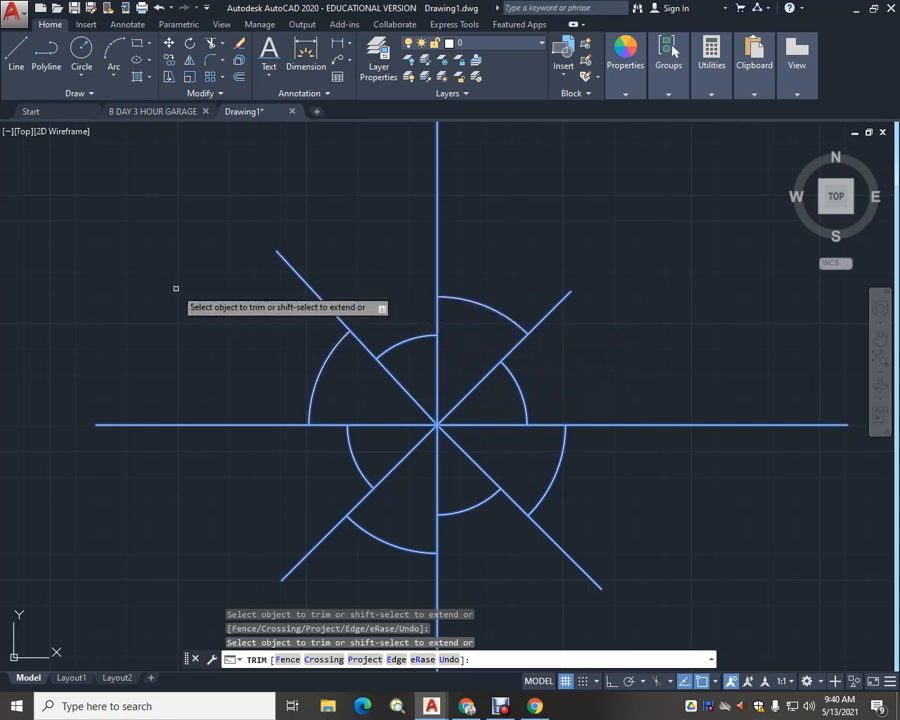
key(Return)
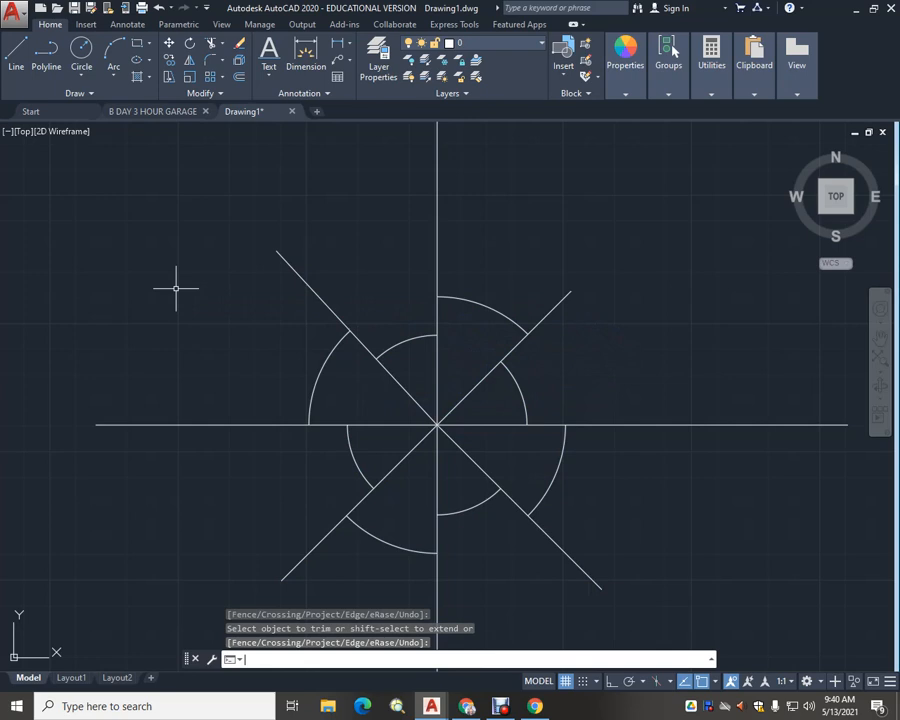
middle_drag(184, 310, 172, 293)
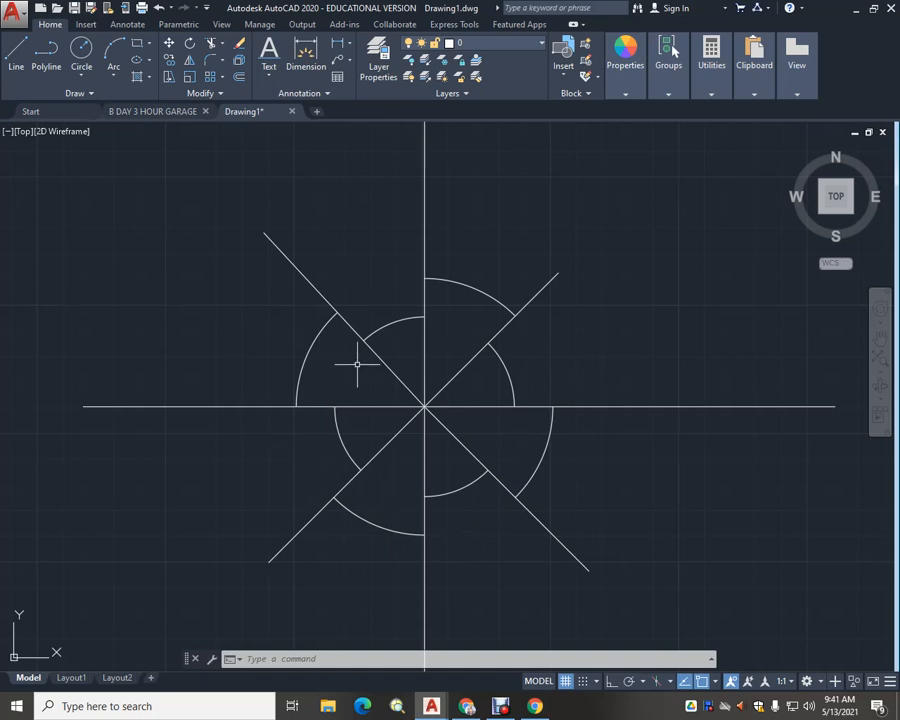
Using all objects as cutting edges, trim the upper vertical and upper-right diagonal lines down to the segments joining the inner and outer arcs
scroll(459, 308, down, 5)
scroll(459, 308, up, 3)
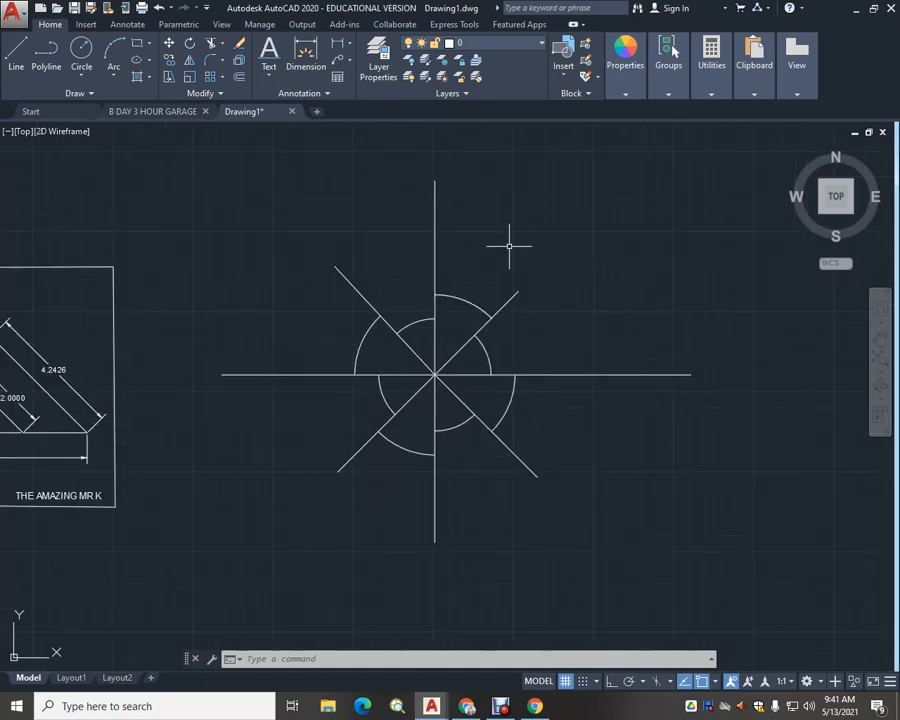
click(210, 43)
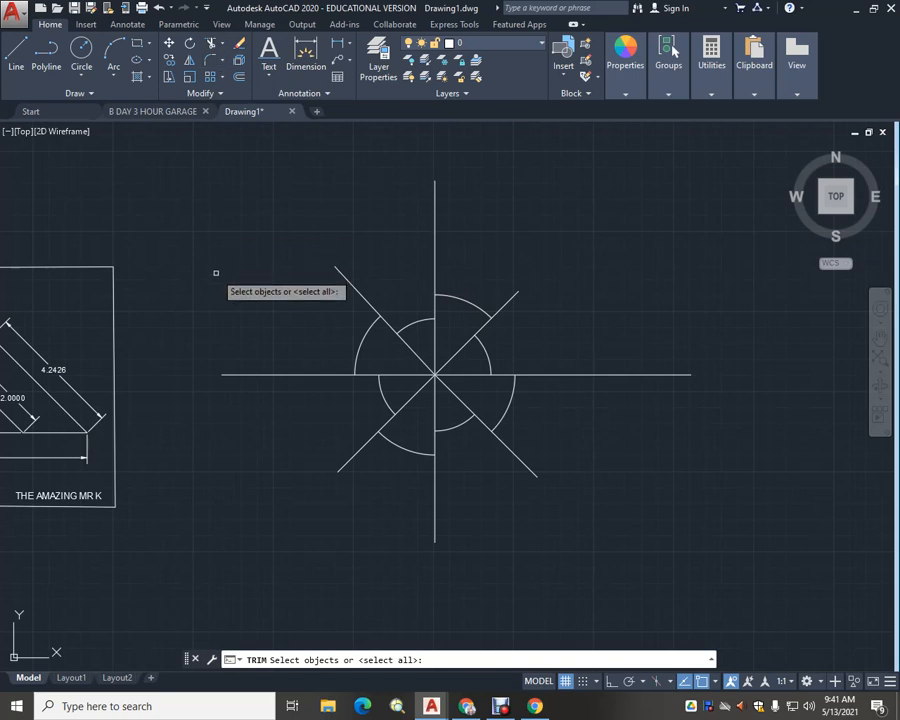
text(ALL)
key(Return)
key(Return)
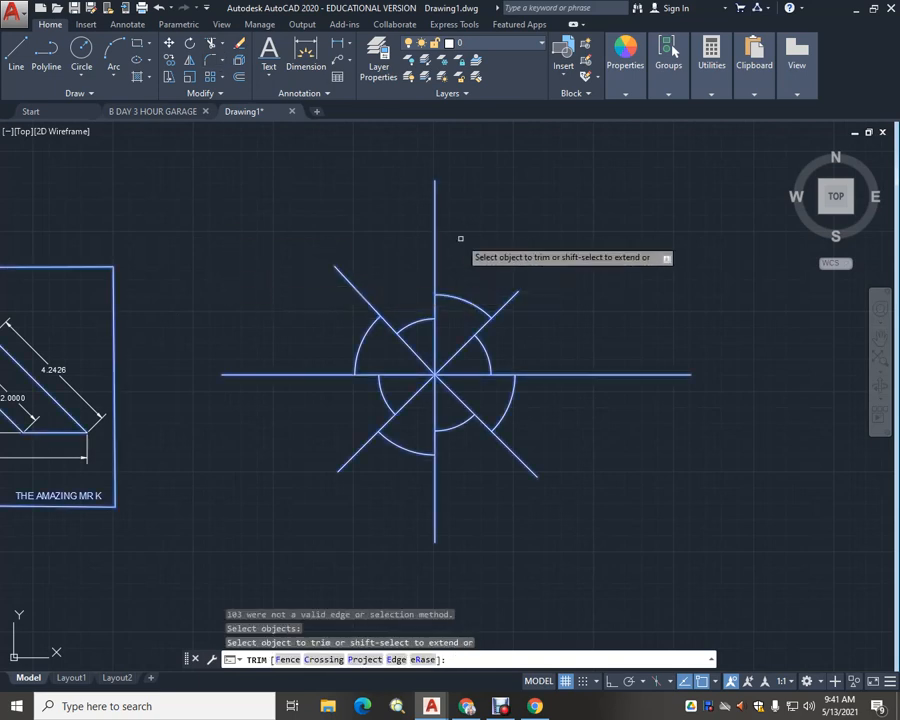
scroll(458, 237, up, 2)
click(421, 272)
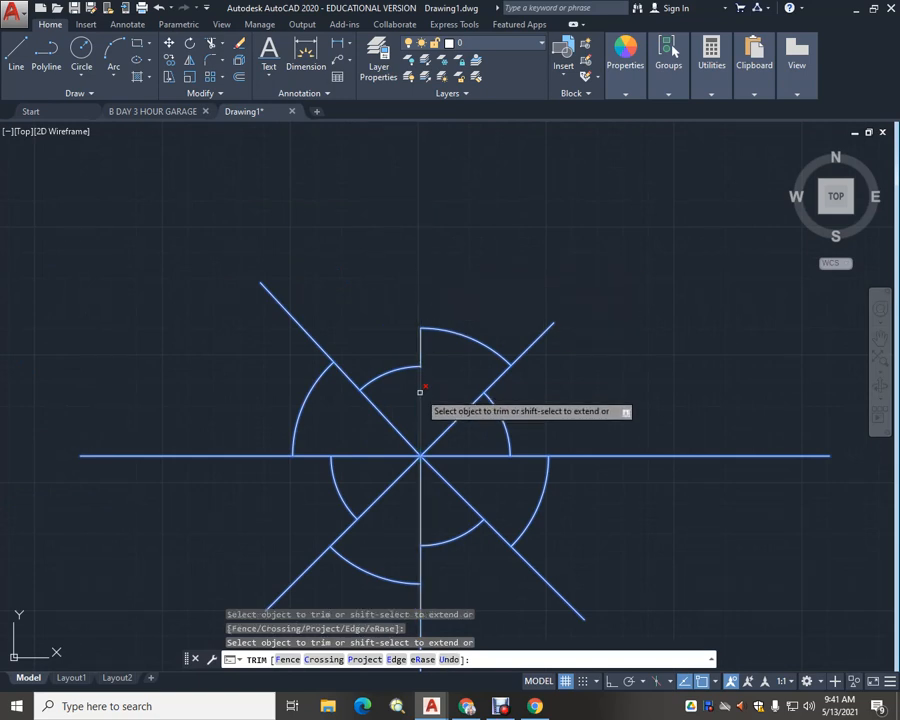
click(526, 350)
click(462, 412)
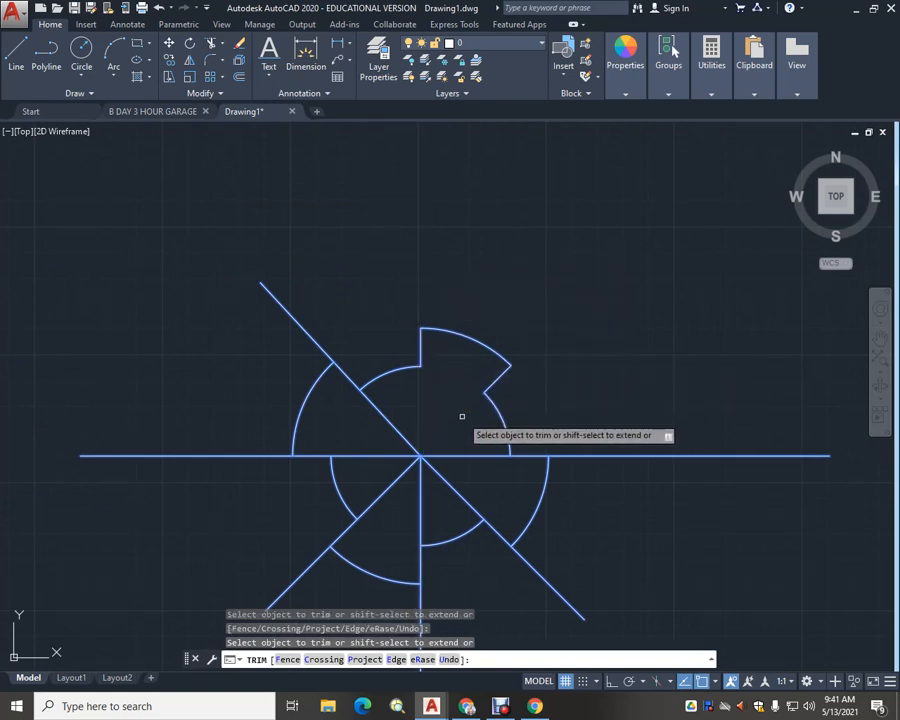
Trim the right horizontal, lower-right diagonal and lower vertical lines so only the segments between inner and outer arcs remain
click(554, 456)
click(476, 457)
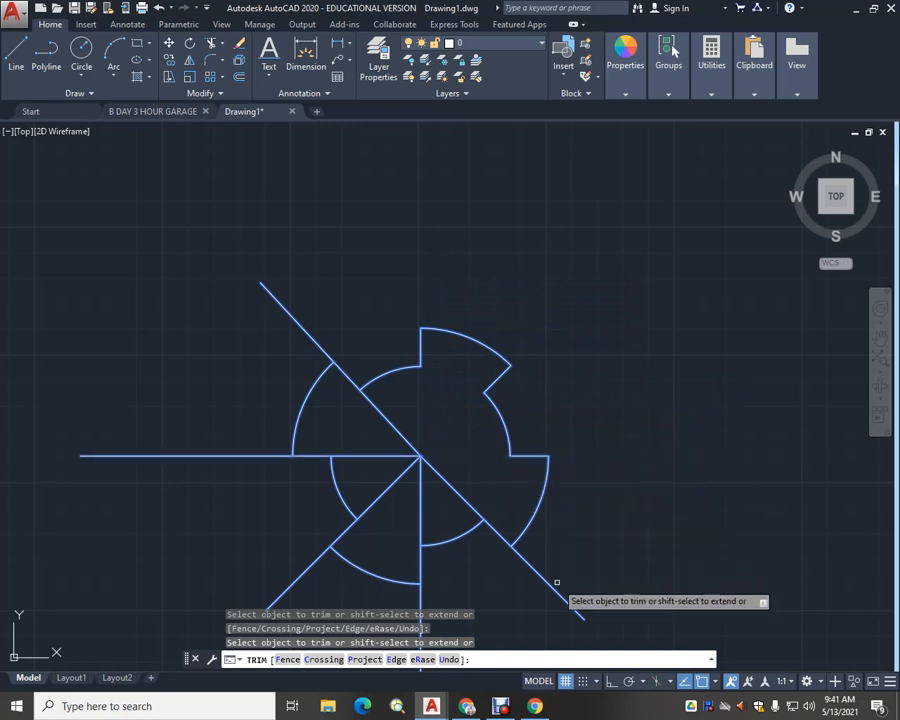
click(543, 578)
click(465, 500)
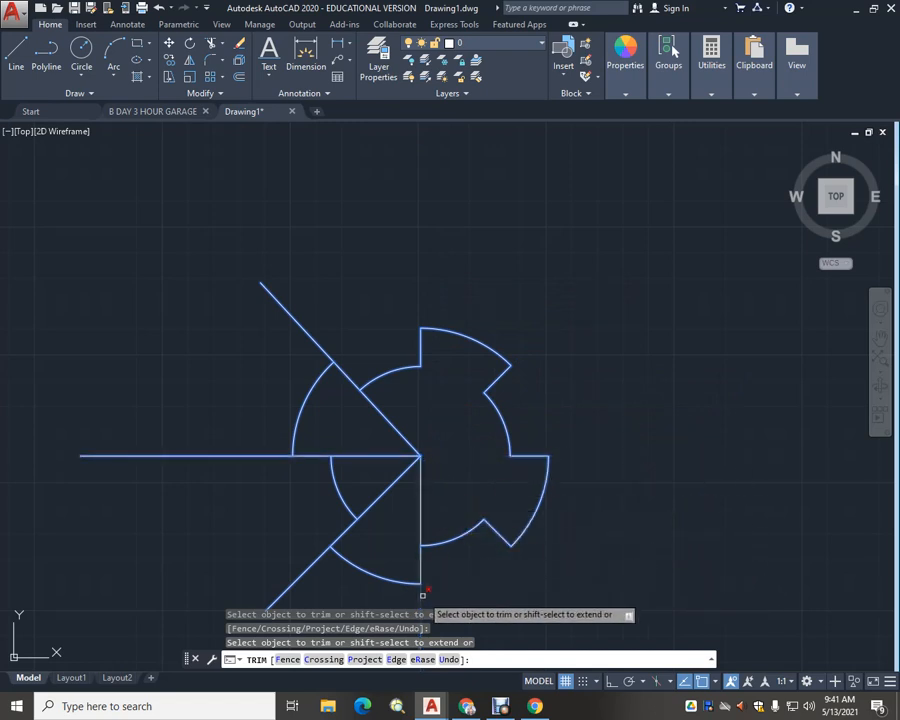
click(418, 516)
click(420, 514)
click(420, 511)
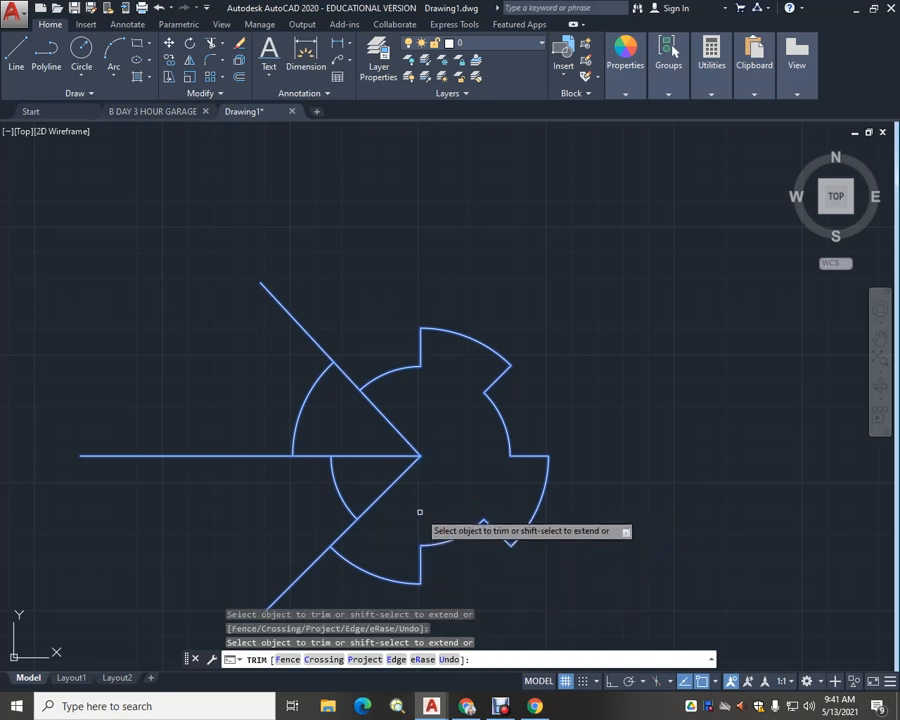
Trim the lower-left diagonal, left horizontal and upper-left diagonal lines to the segments between the arcs, and end the trim command
click(318, 558)
click(368, 508)
click(355, 457)
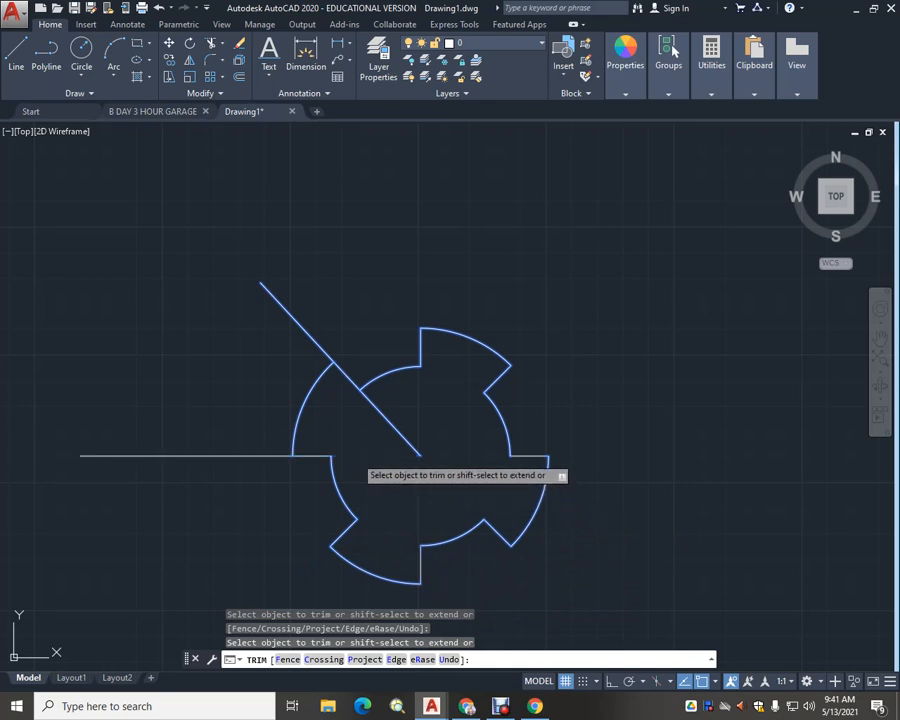
click(260, 453)
click(396, 425)
click(303, 328)
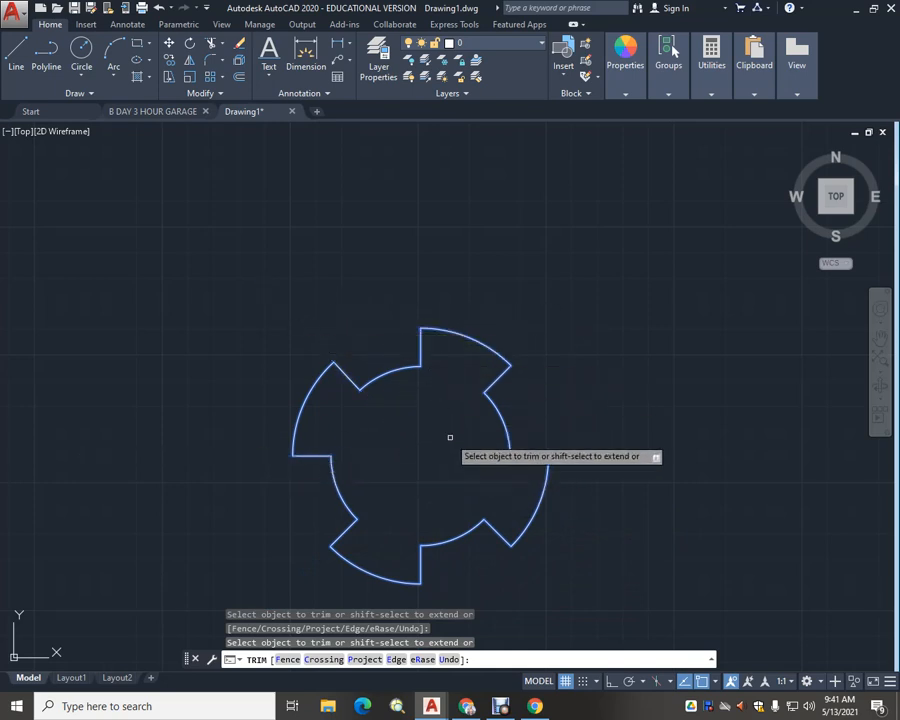
scroll(444, 432, down, 3)
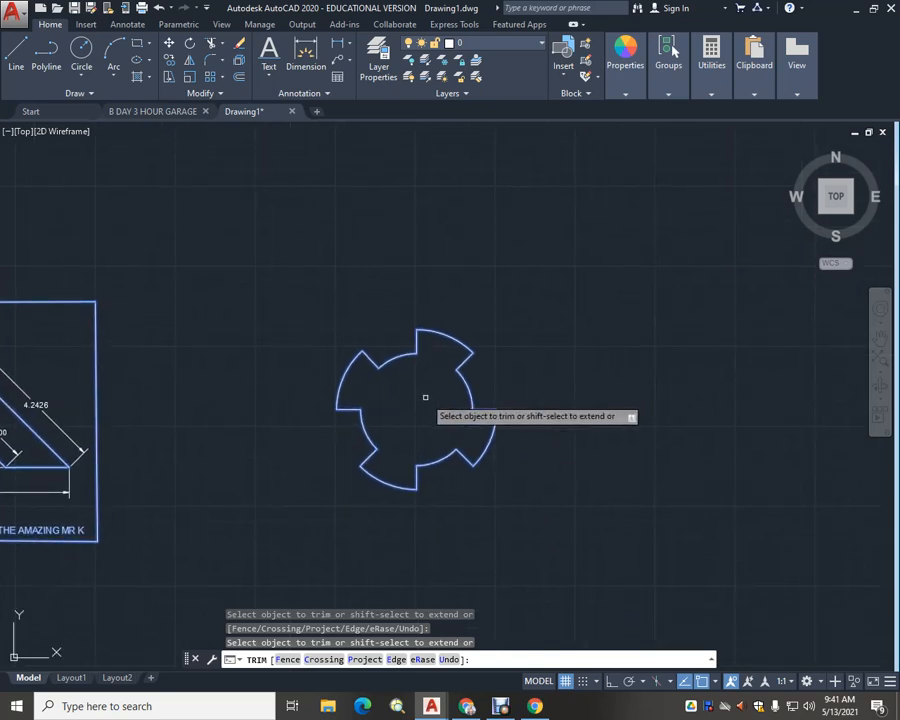
key(Escape)
scroll(422, 398, up, 2)
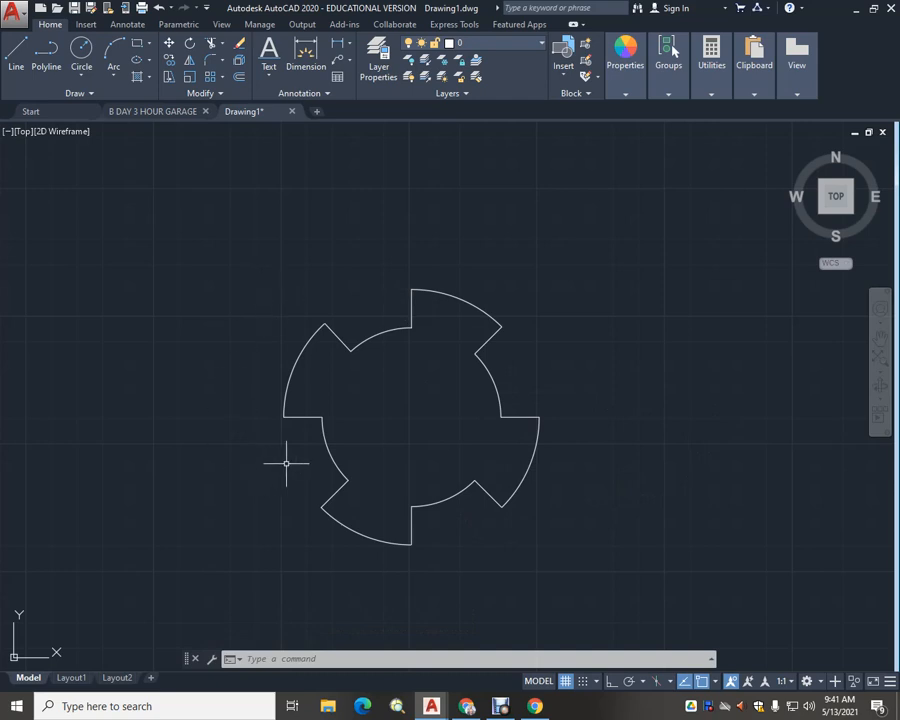
Start a circle defined by centre and diameter for the inside of the notched profile
scroll(288, 460, down, 2)
scroll(288, 460, up, 2)
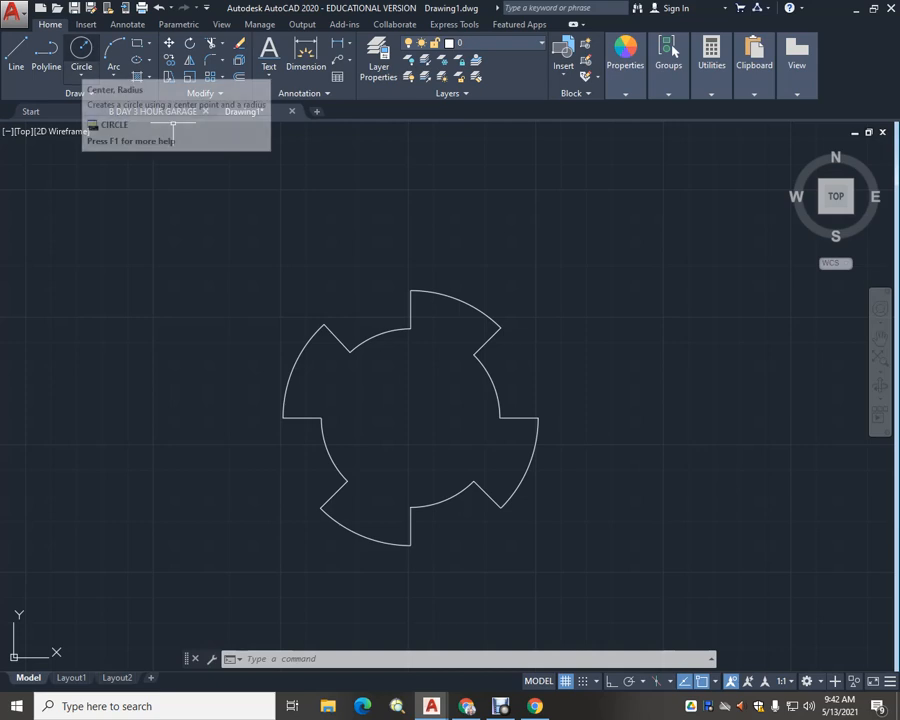
click(81, 52)
click(81, 77)
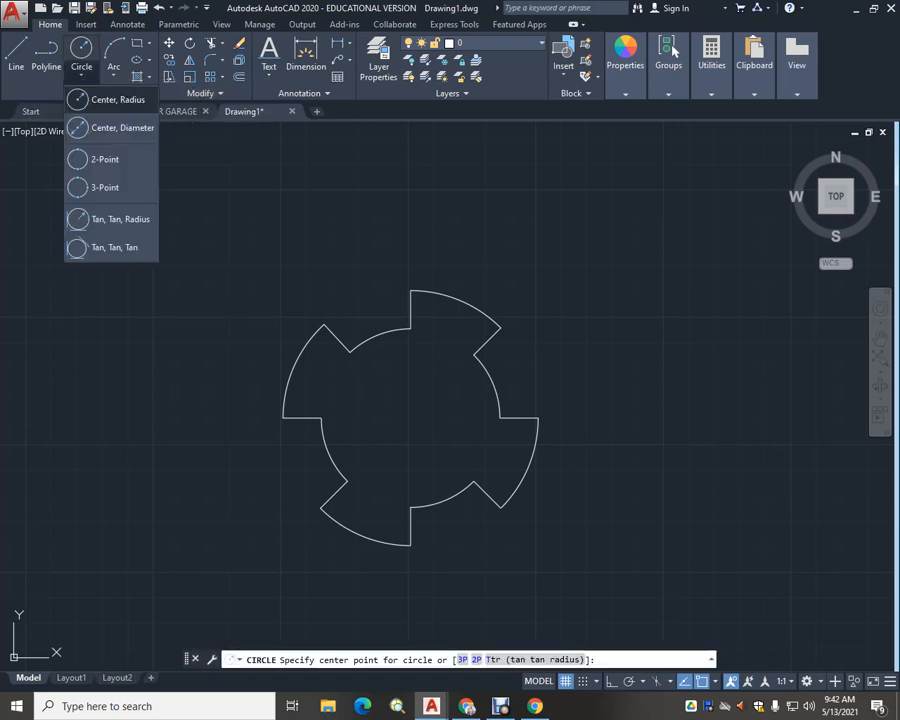
click(108, 124)
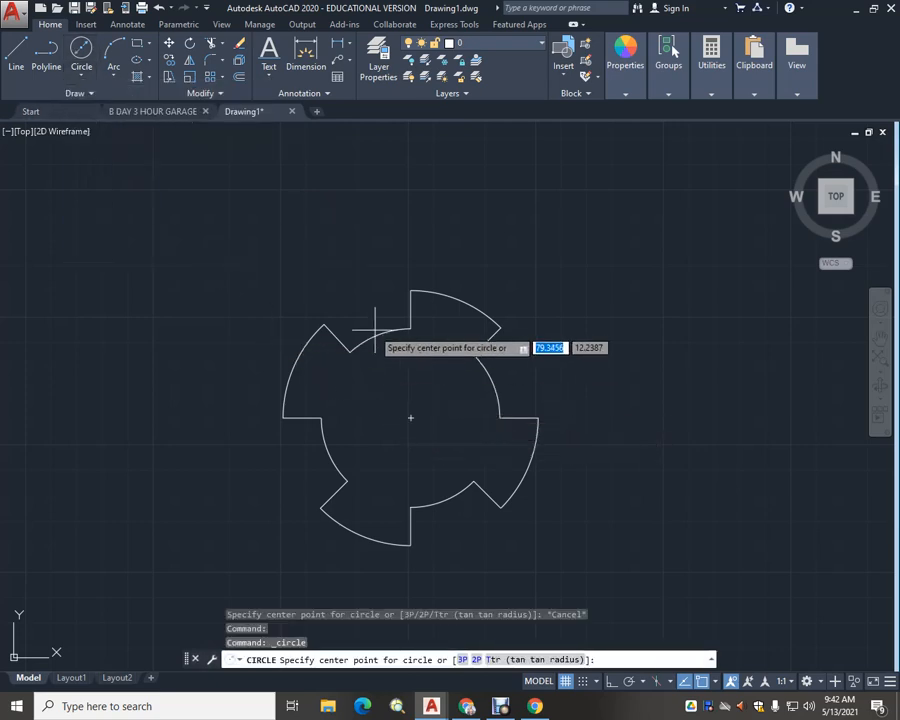
Draw a circle of diameter 6 around the notched profile, centred on the profile's centre point
click(411, 417)
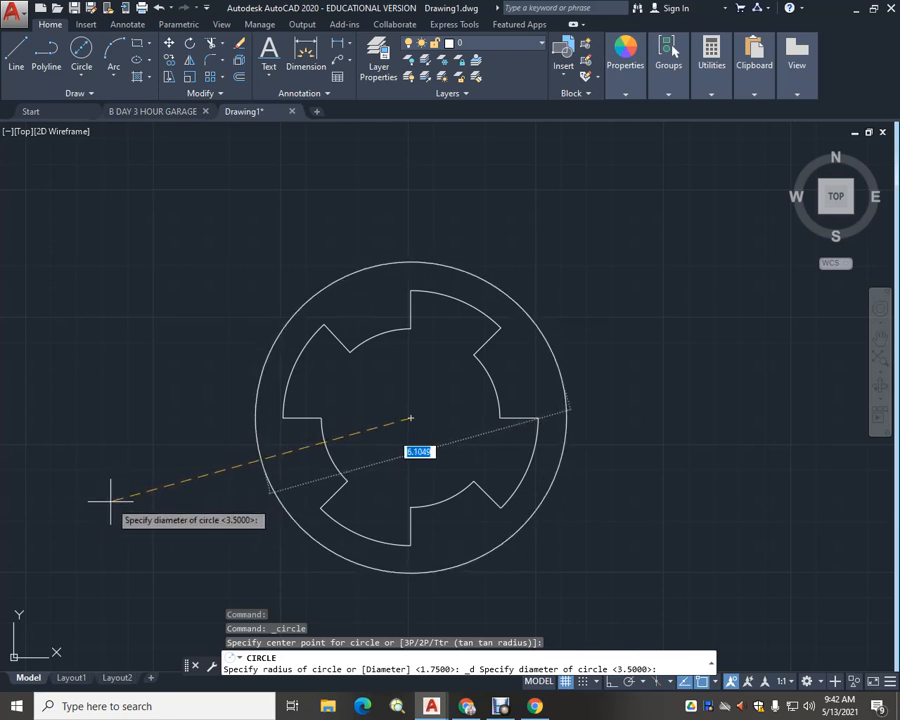
key(Escape)
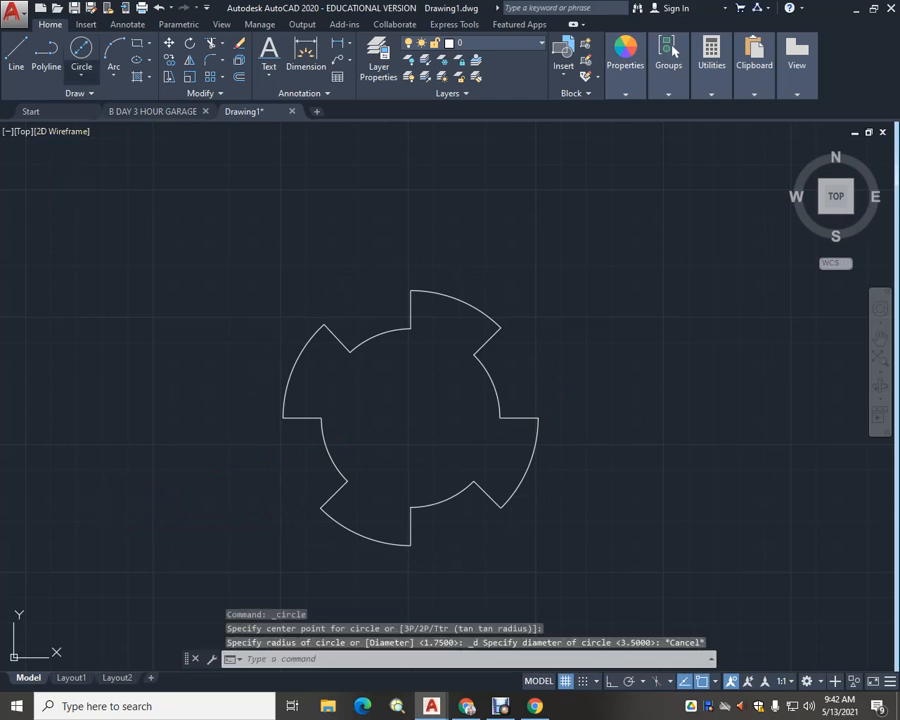
click(81, 76)
click(110, 126)
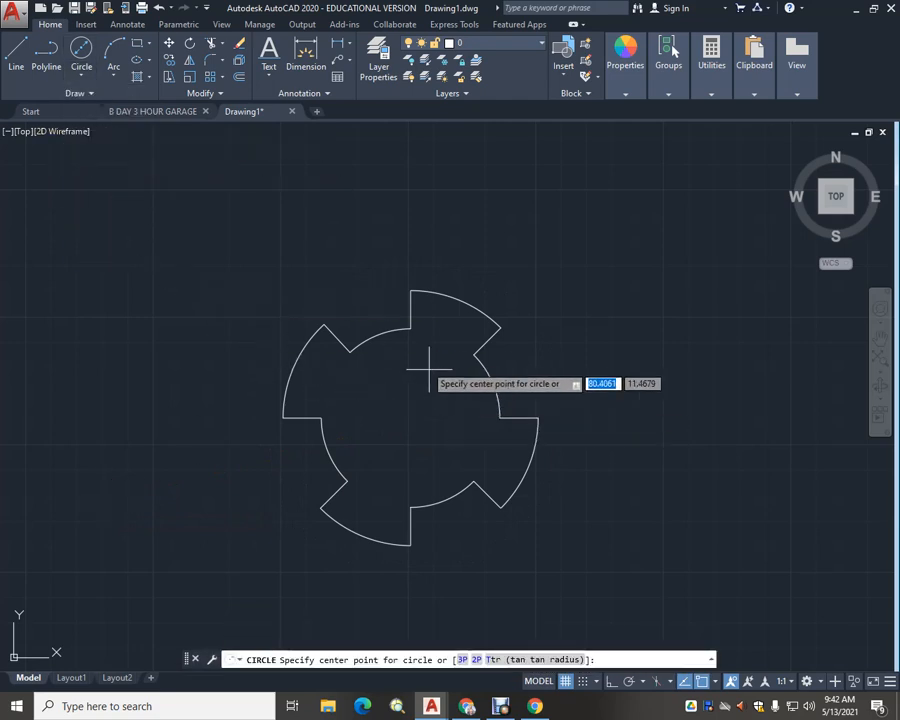
click(411, 417)
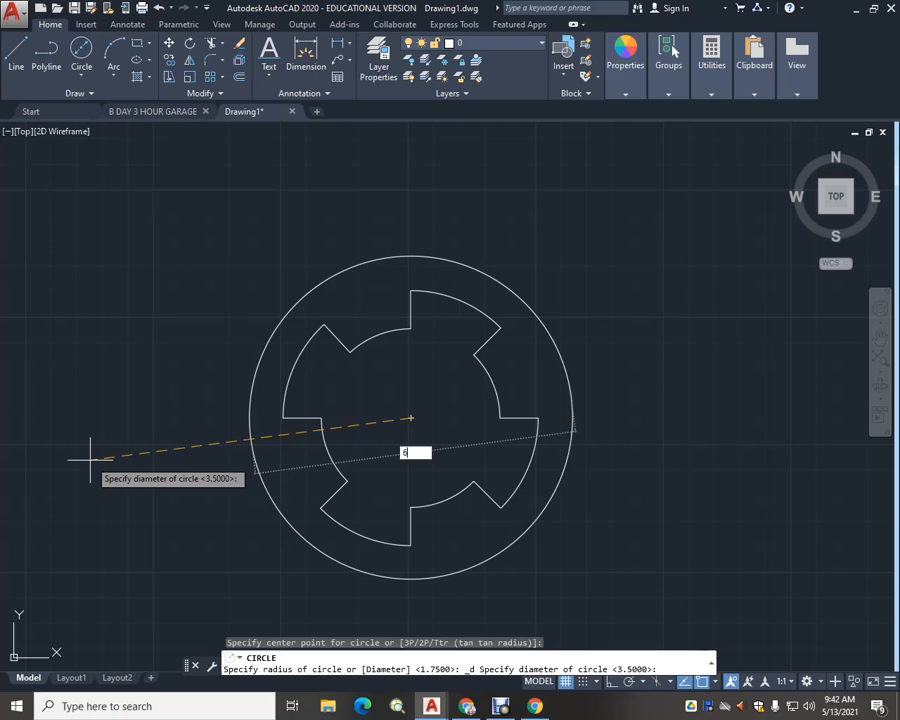
text(6)
key(Return)
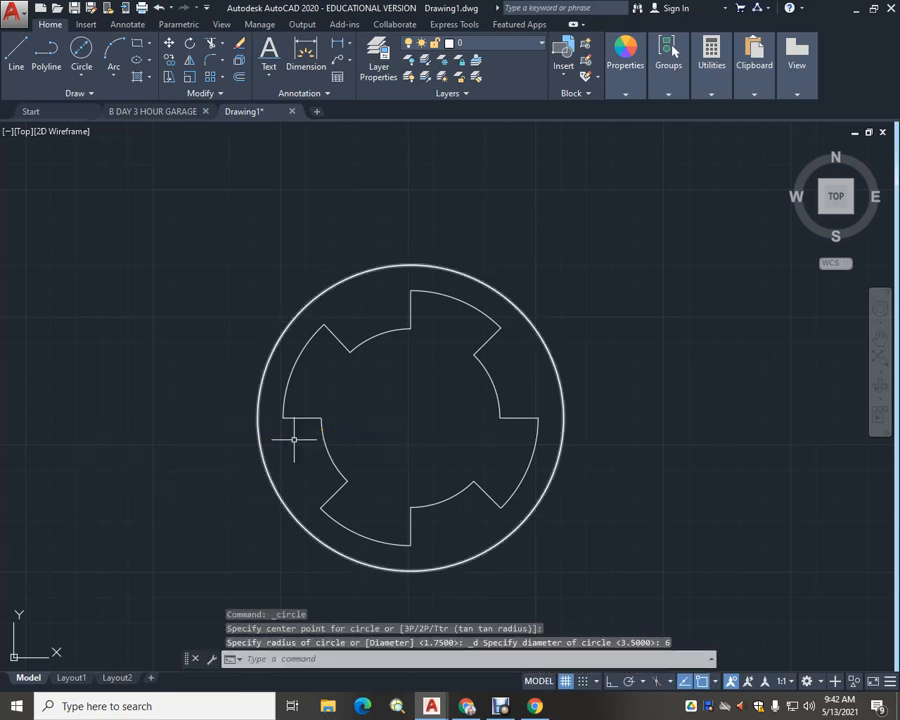
middle_drag(384, 430, 380, 400)
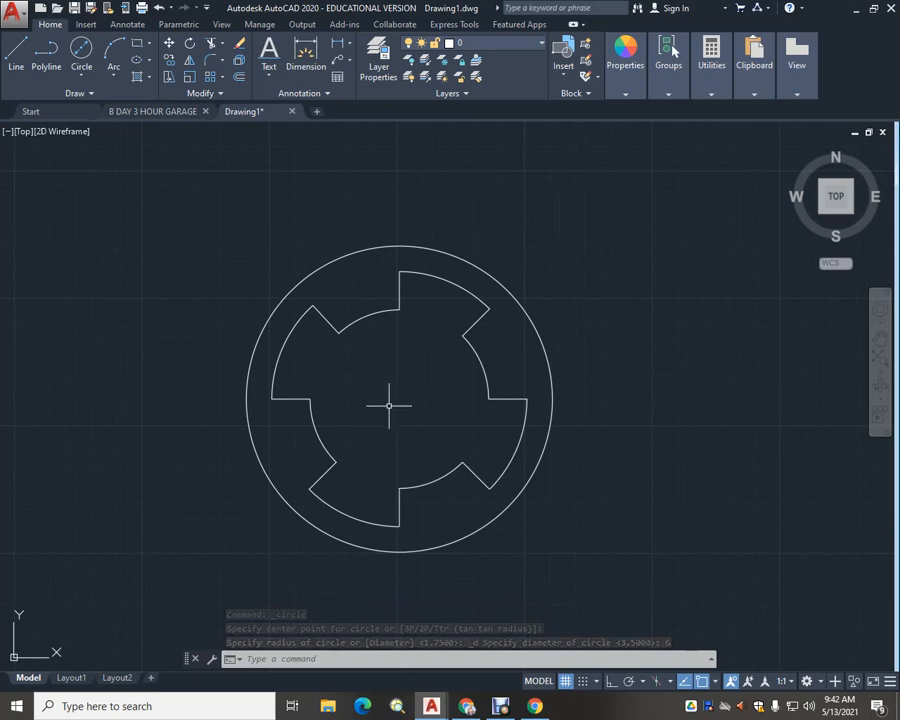
scroll(391, 402, down, 2)
middle_drag(388, 406, 388, 390)
scroll(387, 390, up, 2)
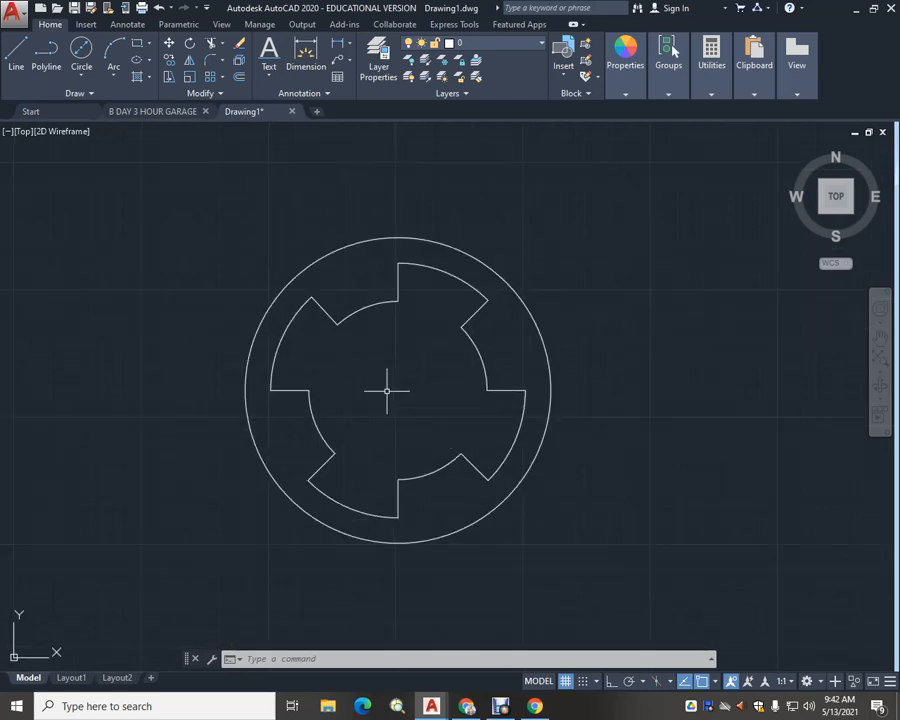
scroll(388, 392, up, 2)
middle_drag(396, 388, 434, 394)
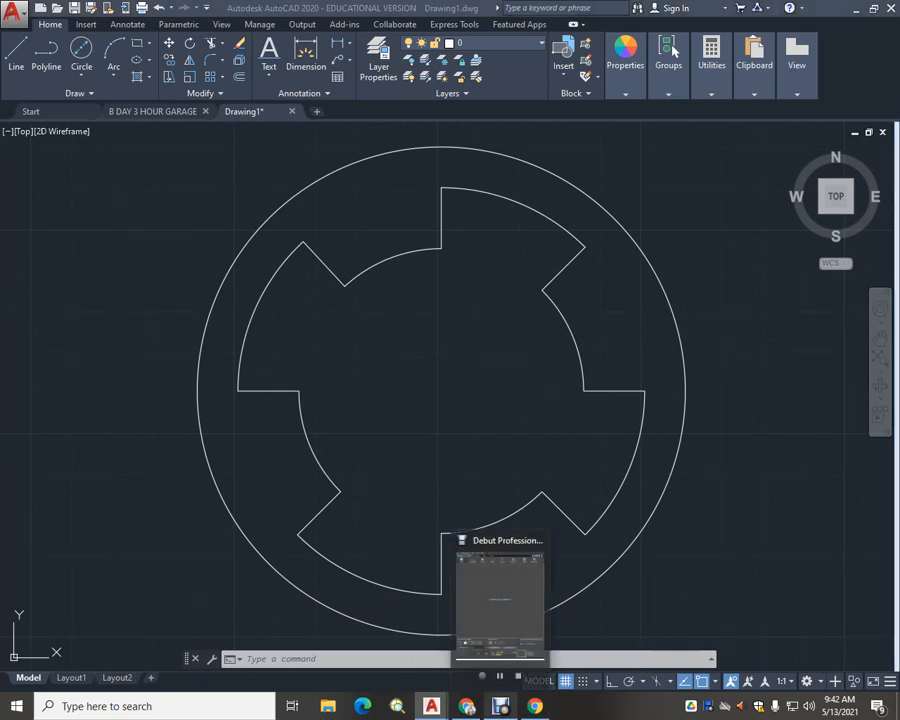
right_click(500, 706)
click(448, 576)
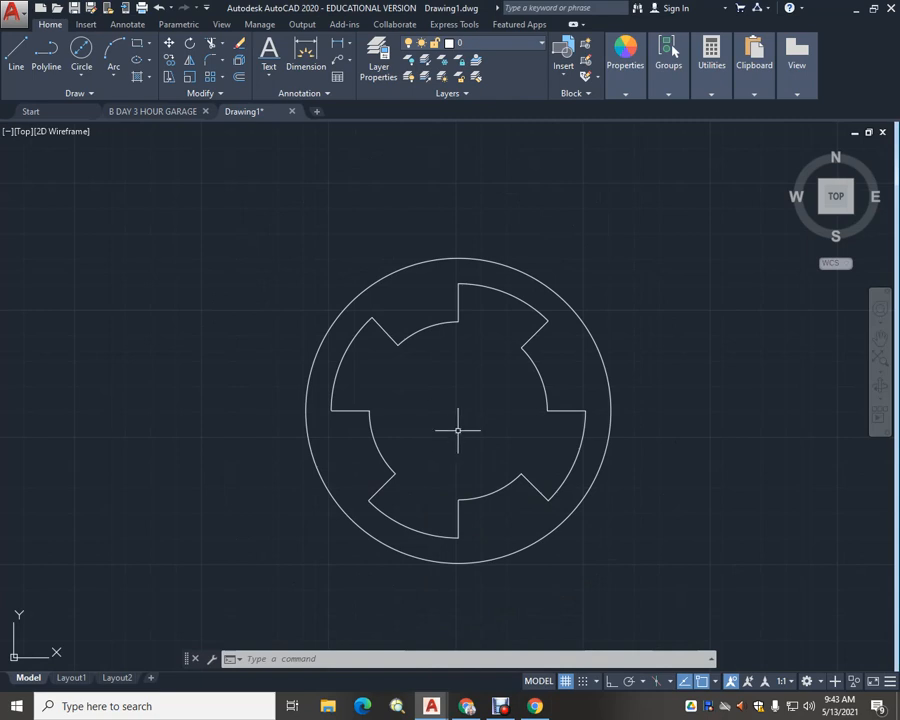
scroll(457, 431, down, 2)
middle_drag(458, 426, 450, 424)
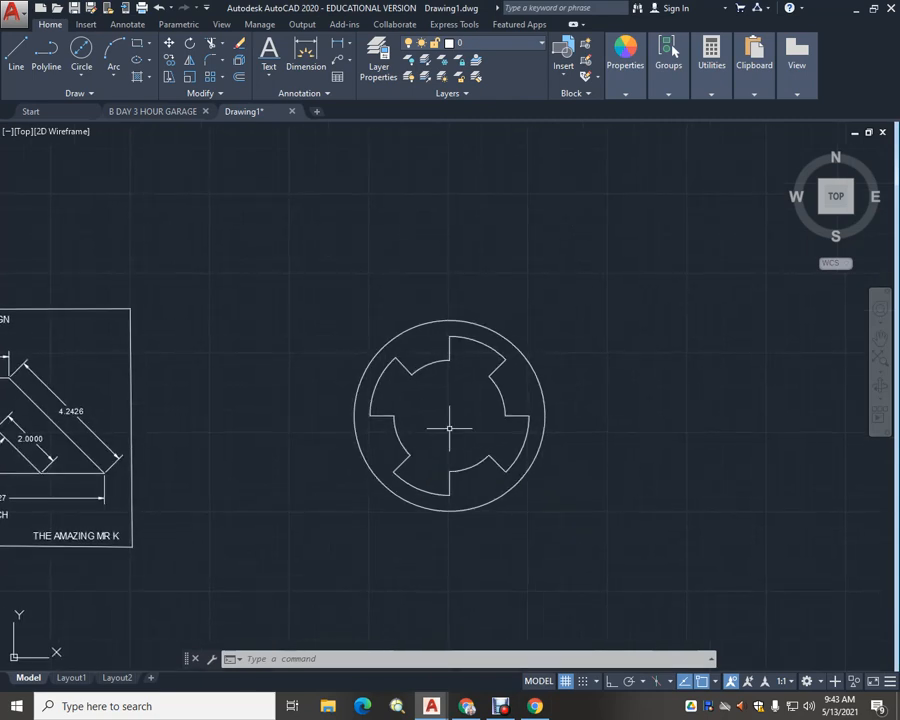
scroll(449, 428, up, 2)
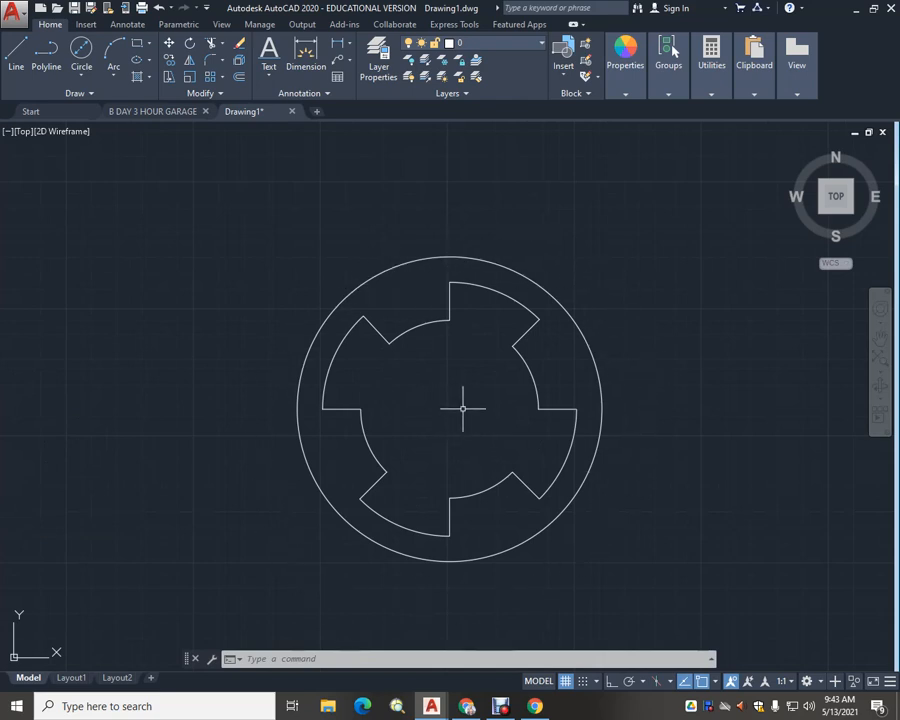
scroll(466, 397, up, 2)
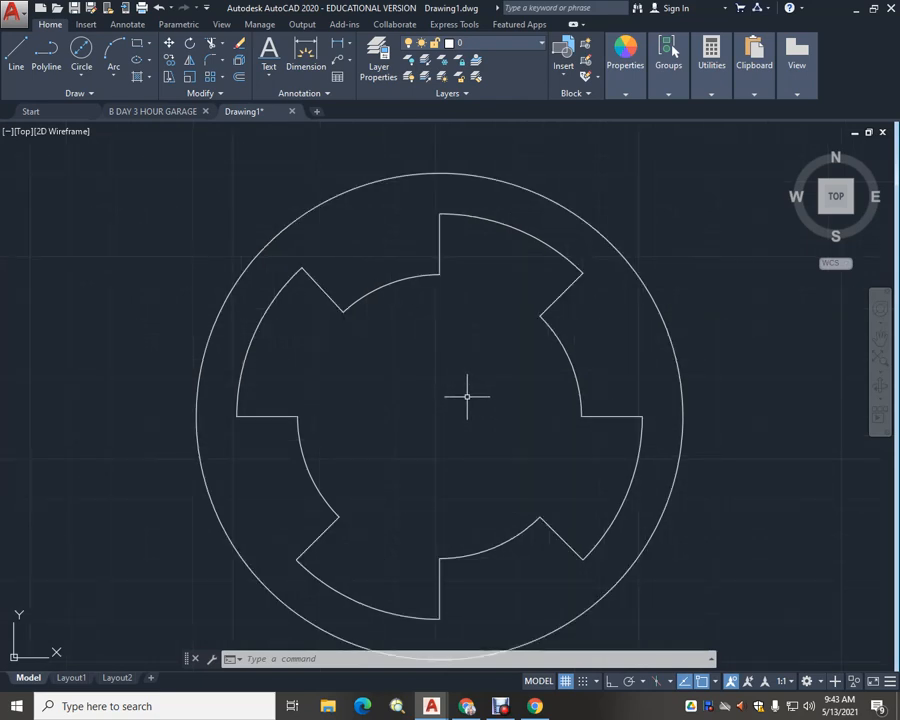
scroll(464, 397, down, 2)
scroll(464, 397, down, 2)
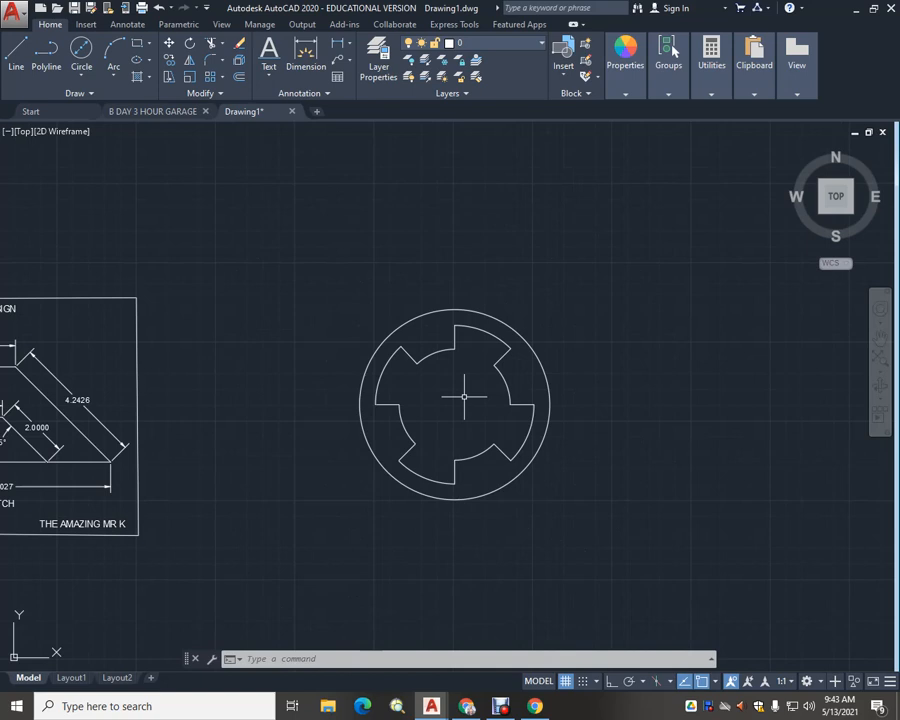
scroll(464, 397, up, 2)
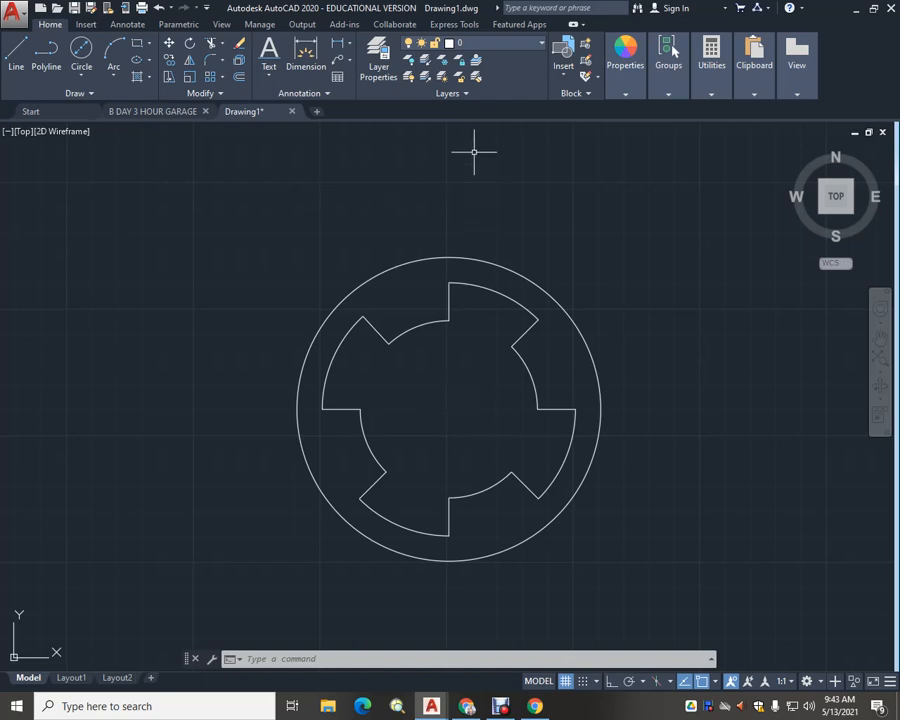
Add a center mark to the large outer circle
click(127, 24)
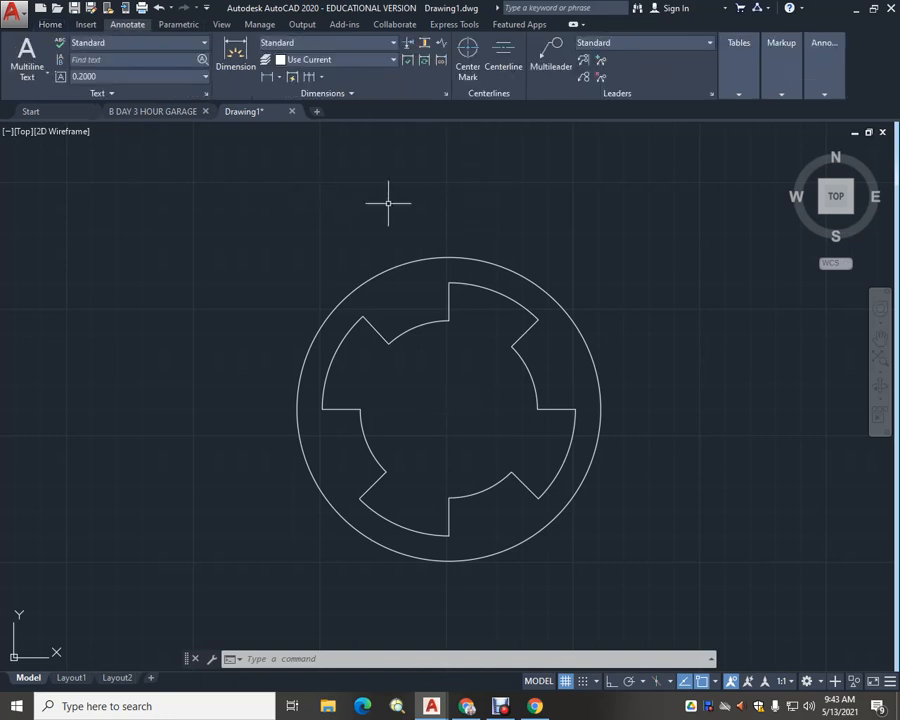
click(467, 55)
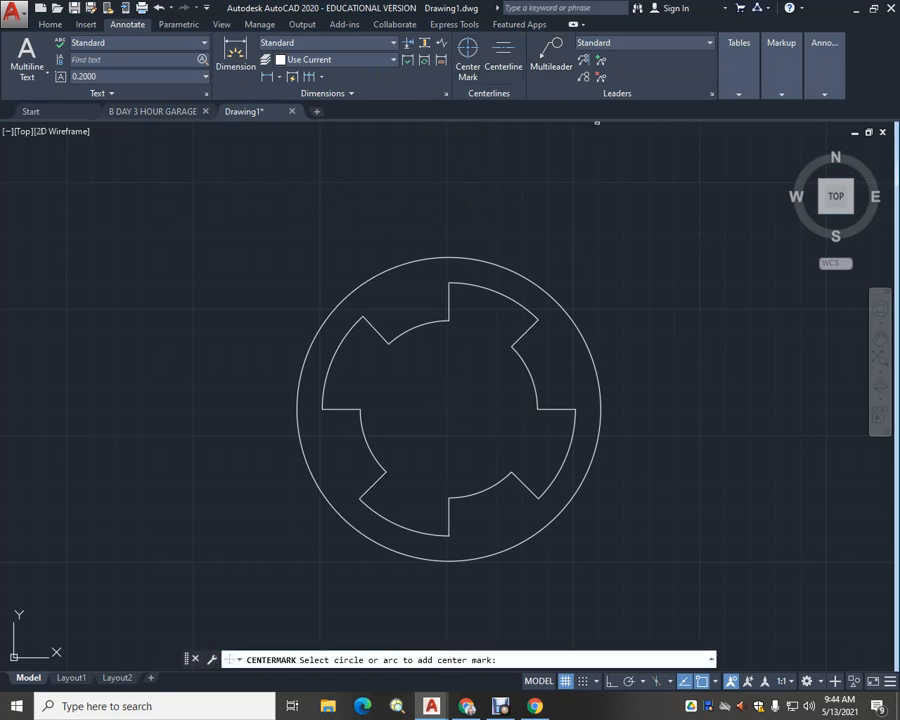
click(389, 267)
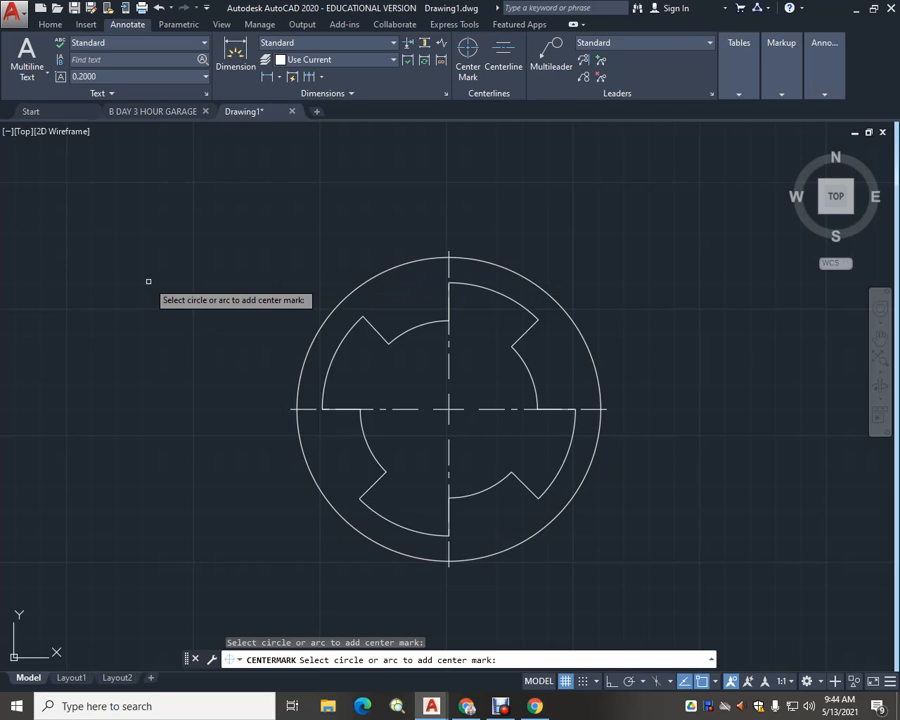
key(Escape)
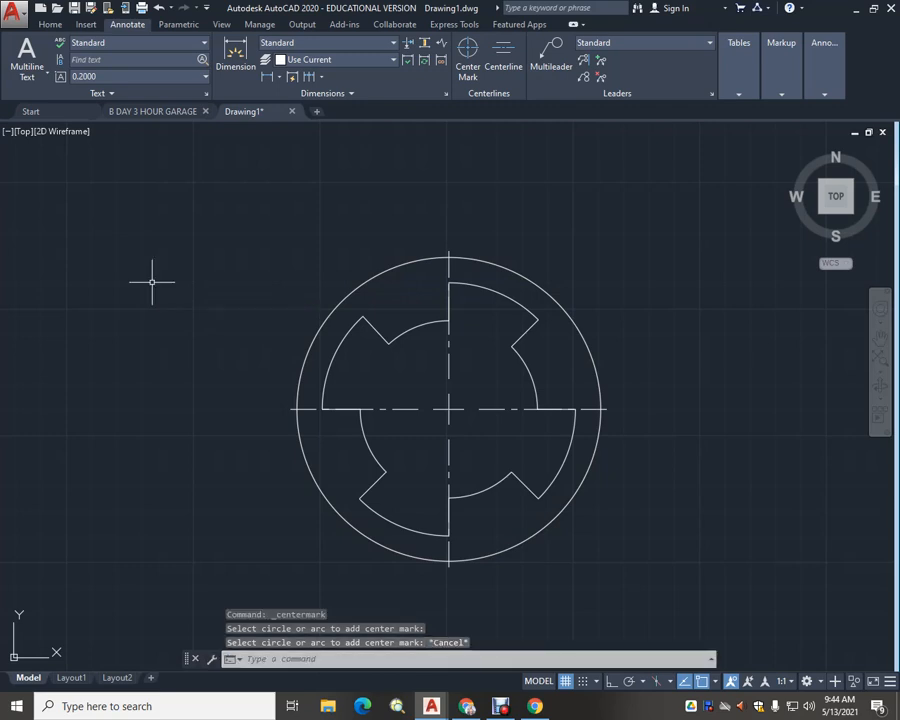
Dimension the outer circle's diameter and the radius of the profile's upper-left outer arc, placing both labels outside on the upper left
click(50, 24)
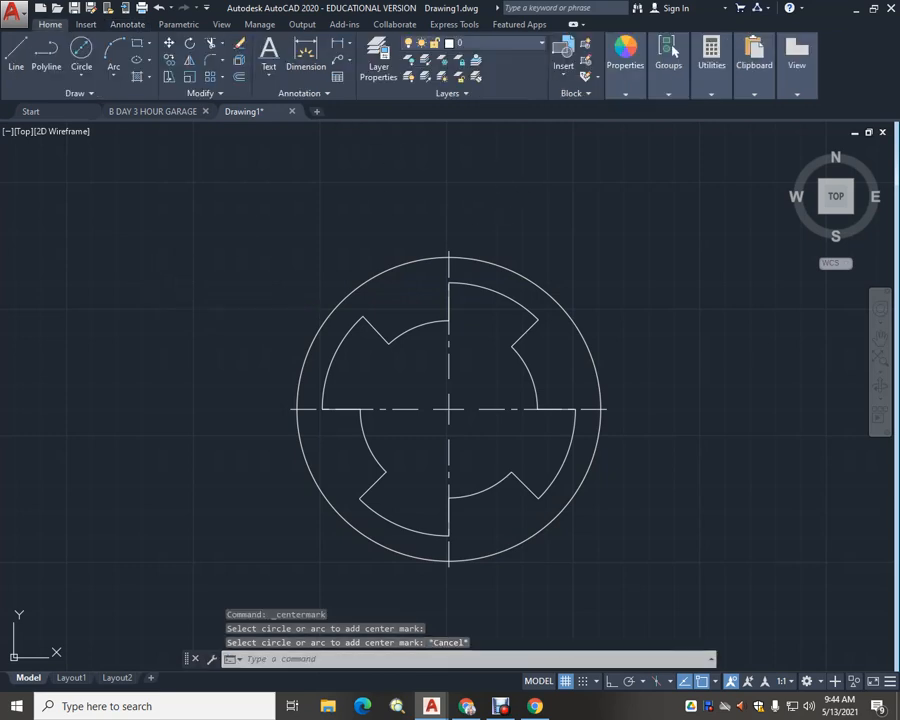
click(306, 55)
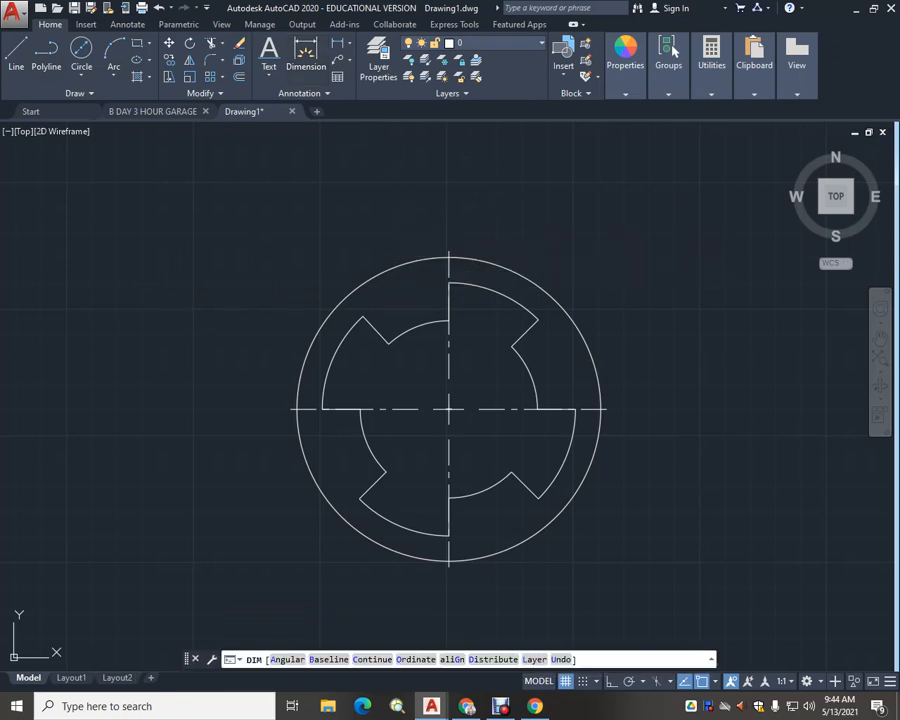
click(378, 275)
click(266, 226)
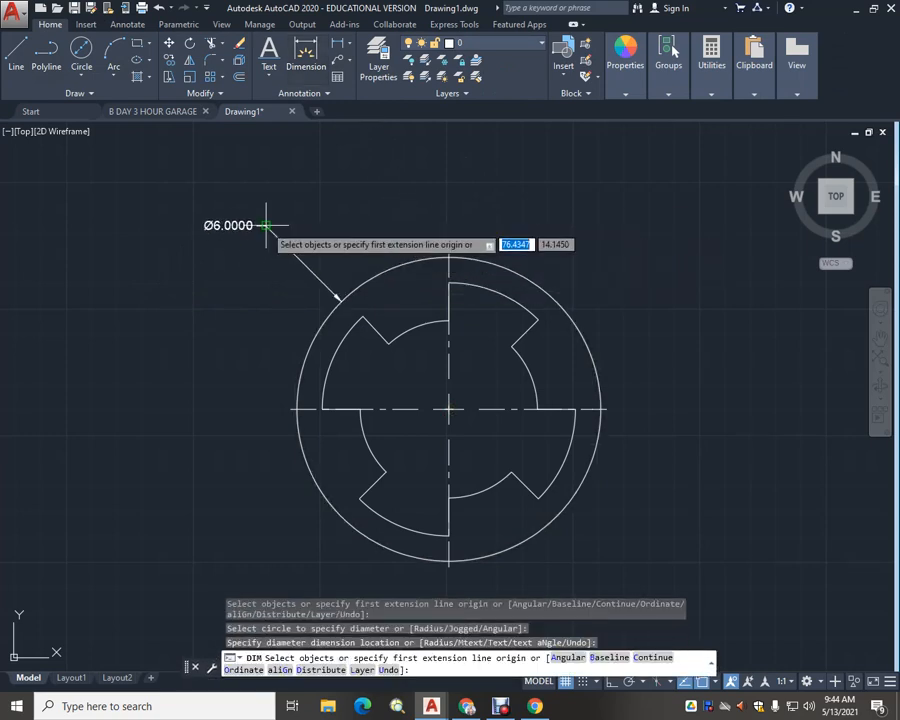
click(326, 357)
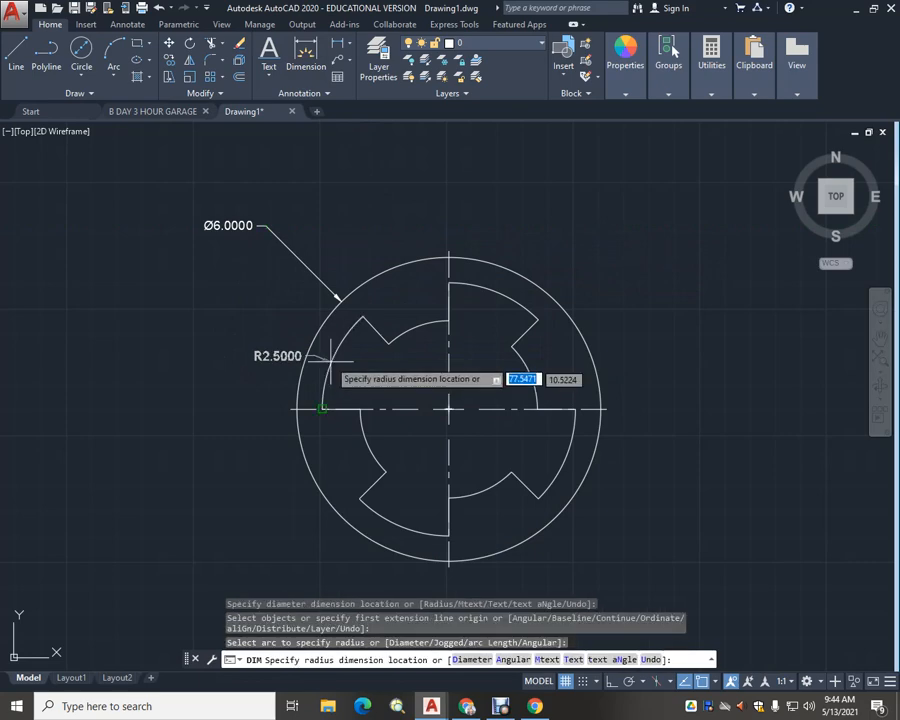
click(256, 300)
Dimension the radius of the profile's right-hand inner arc, placing the label outside the circle on the upper right
scroll(203, 428, down, 2)
middle_drag(211, 413, 247, 370)
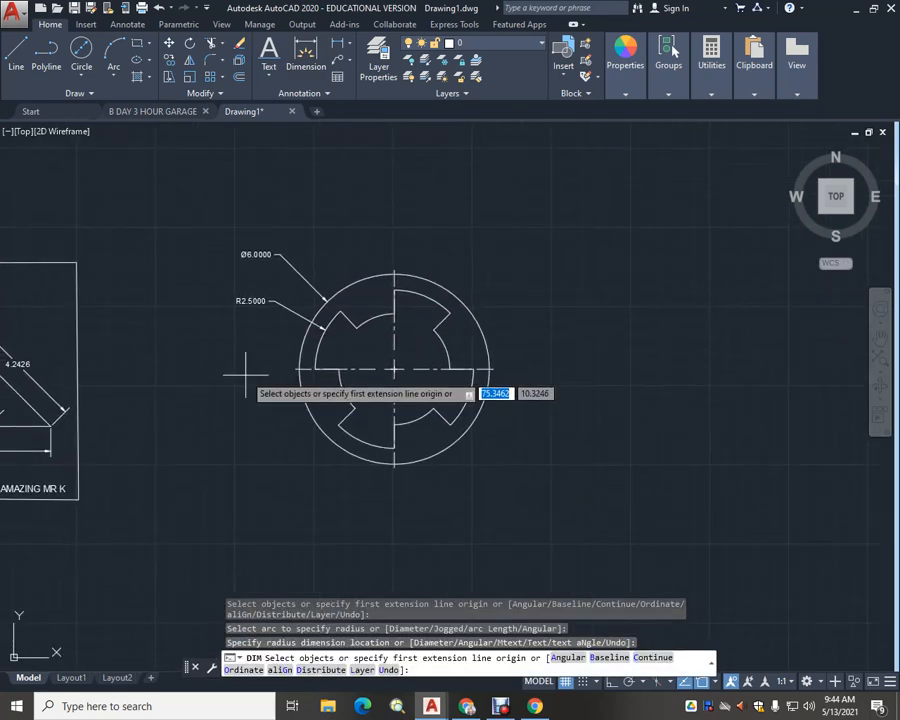
scroll(245, 370, up, 2)
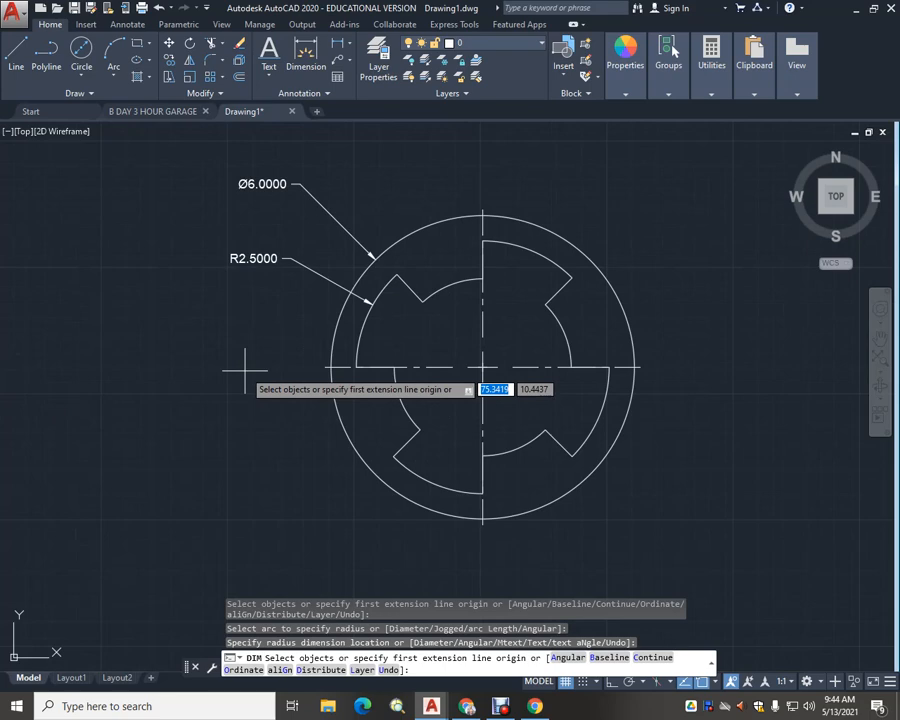
click(565, 331)
click(565, 331)
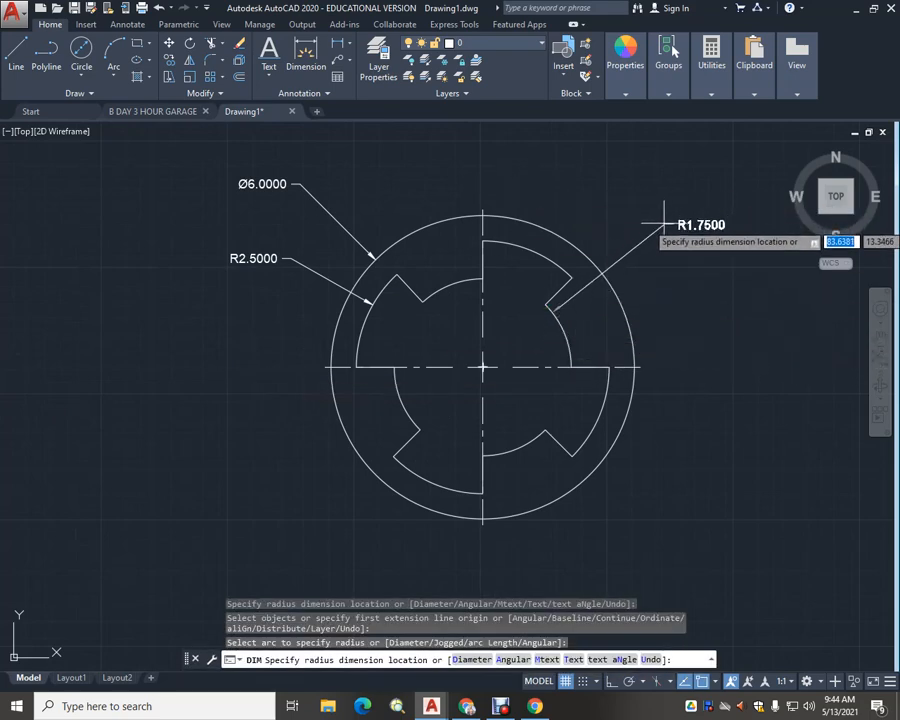
click(664, 220)
key(Escape)
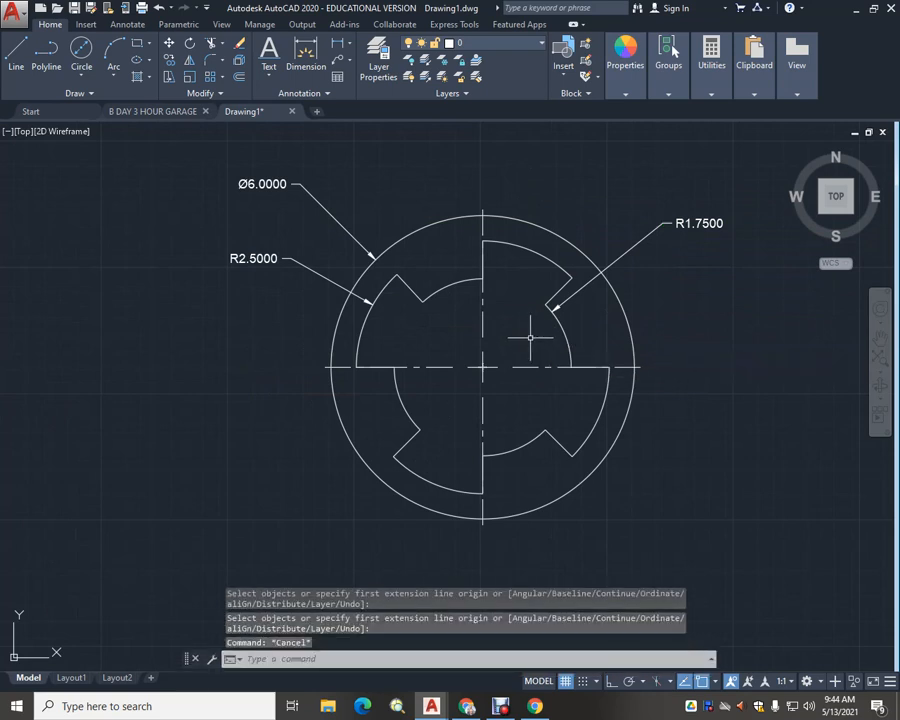
Add an angular dimension between the profile's right horizontal edge and its lower-right slanted edge, placed outside the circle
middle_drag(532, 337, 521, 293)
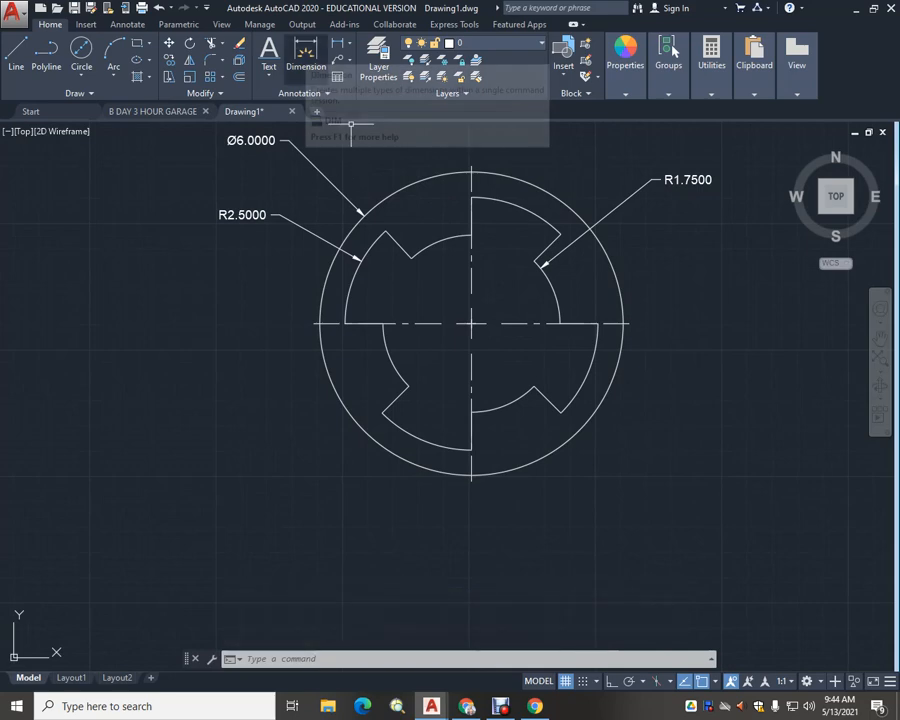
click(305, 52)
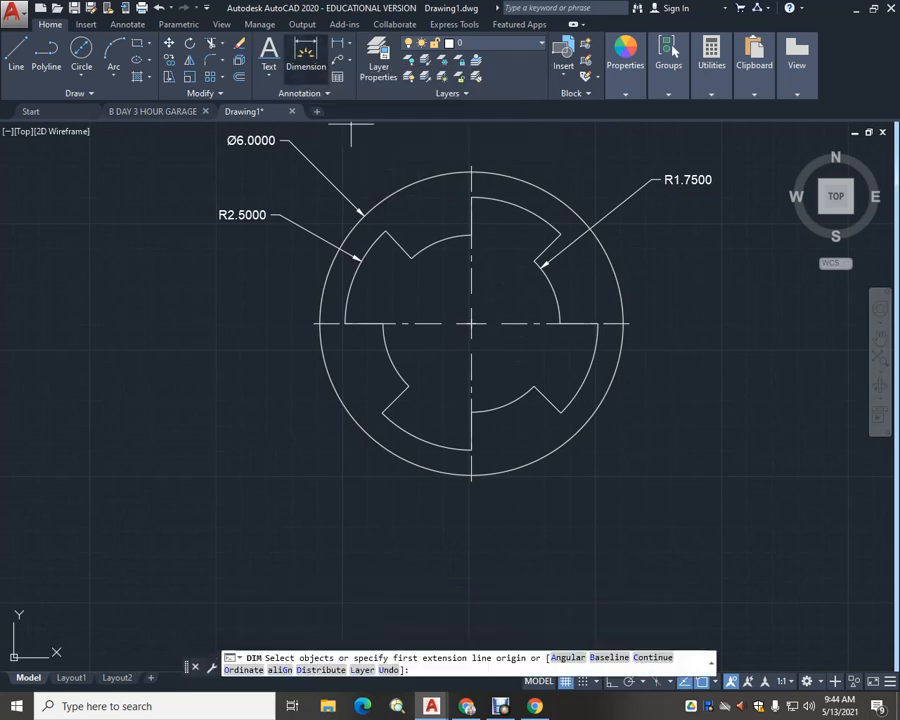
click(580, 322)
click(554, 408)
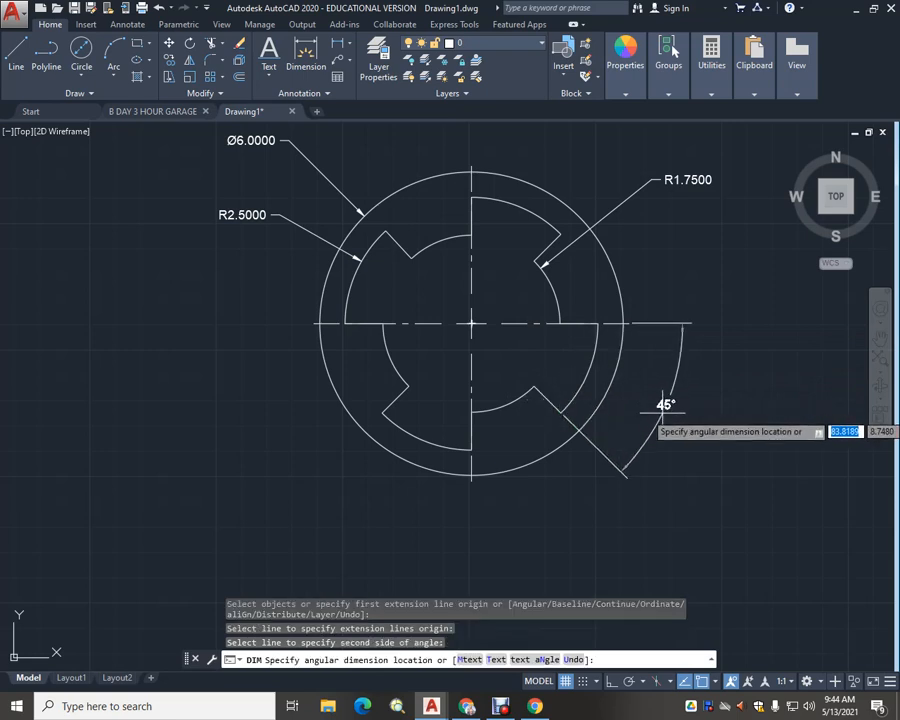
click(660, 408)
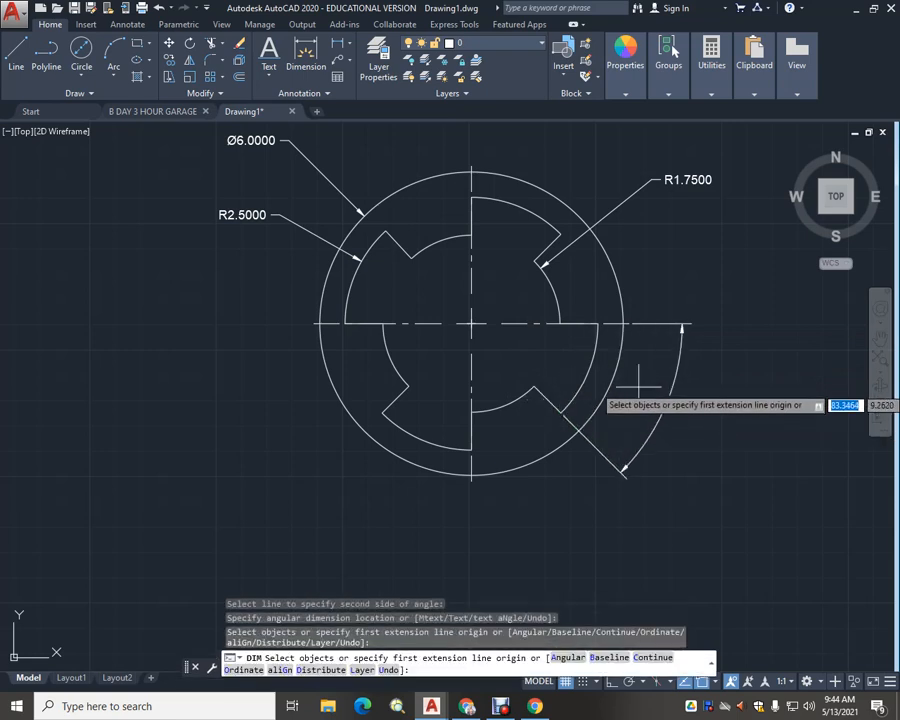
Add an angular dimension between the profile's right horizontal edge and its lower-left slanted edge, placed below the circle outside the existing angular dimension
middle_drag(640, 374, 640, 384)
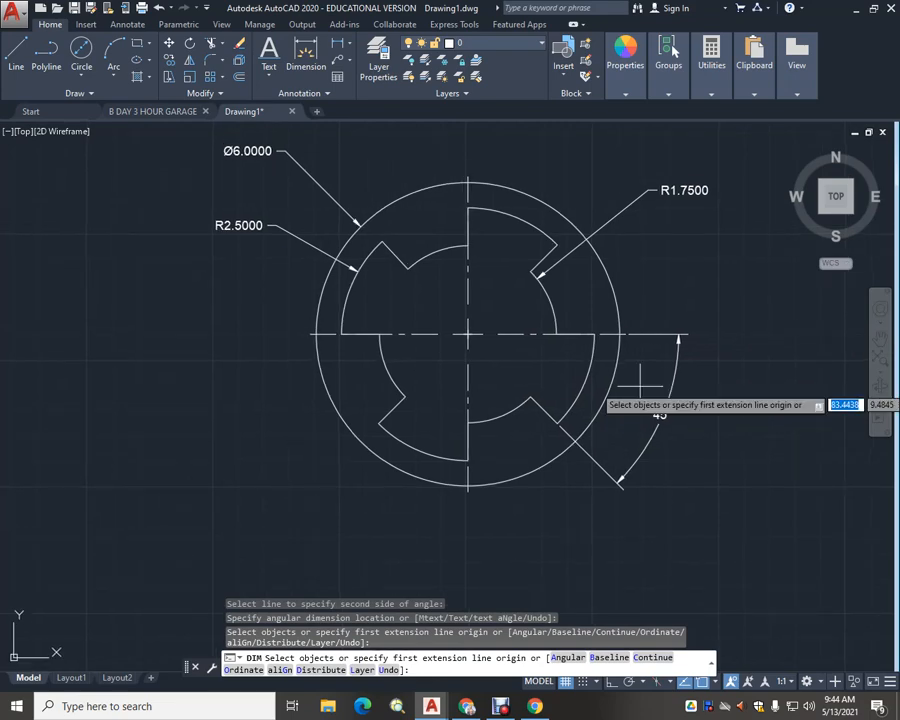
middle_drag(488, 426, 489, 378)
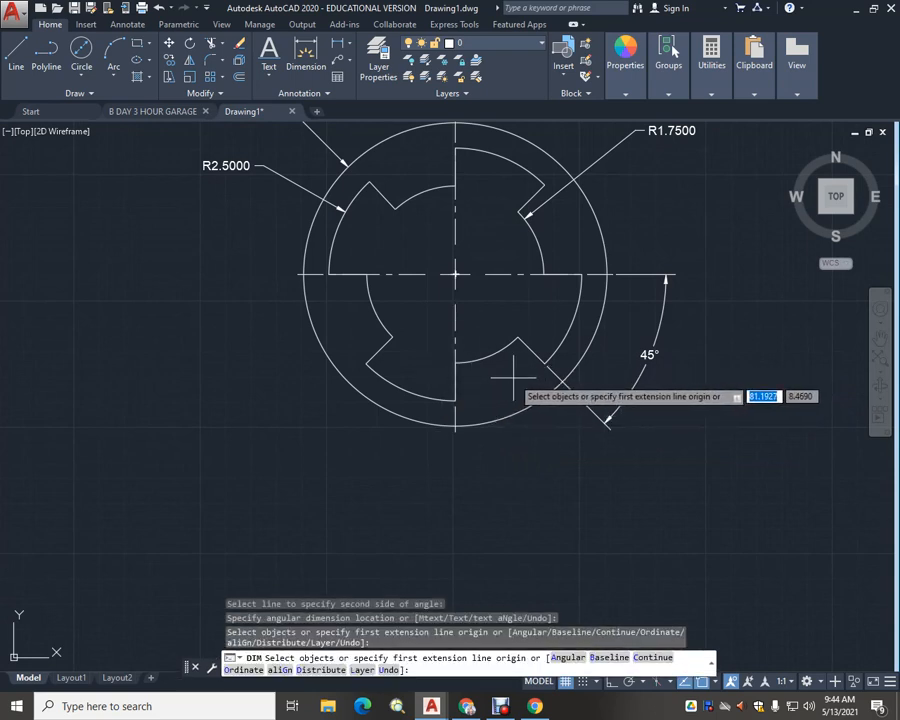
click(556, 275)
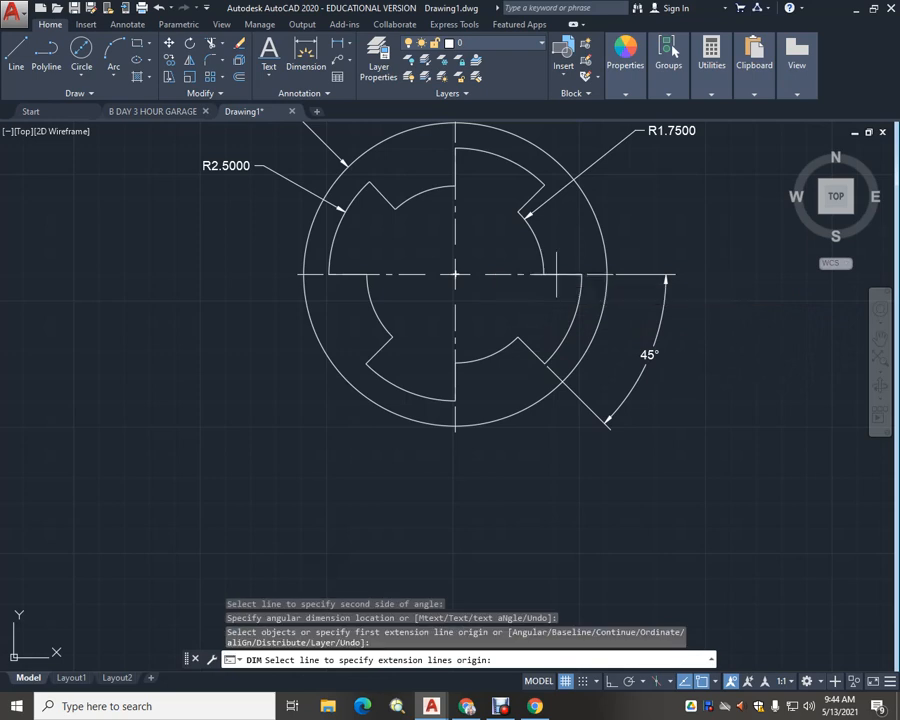
click(381, 345)
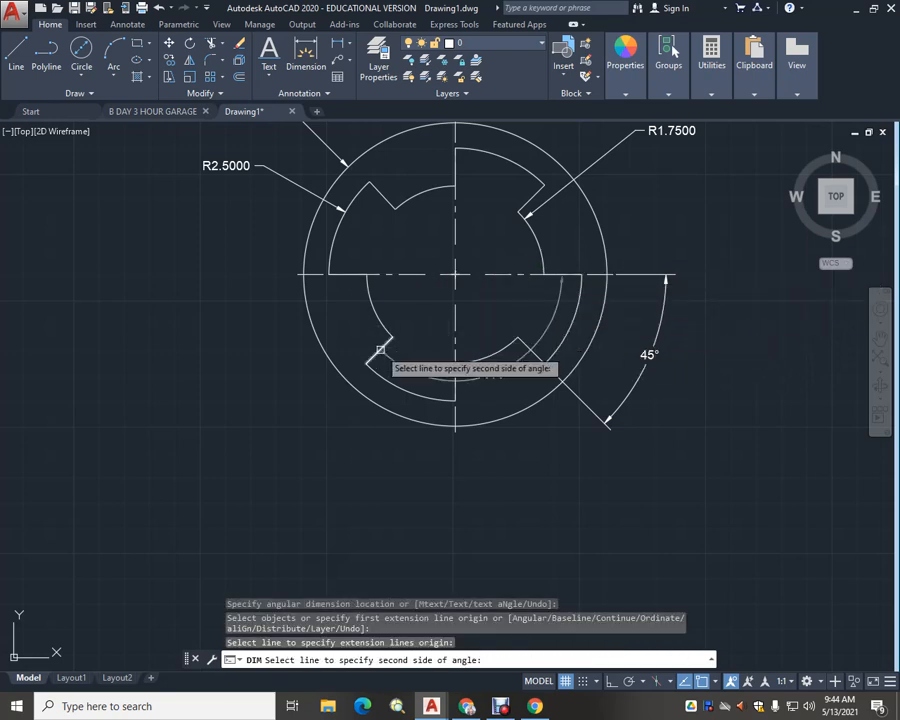
middle_drag(508, 526, 487, 483)
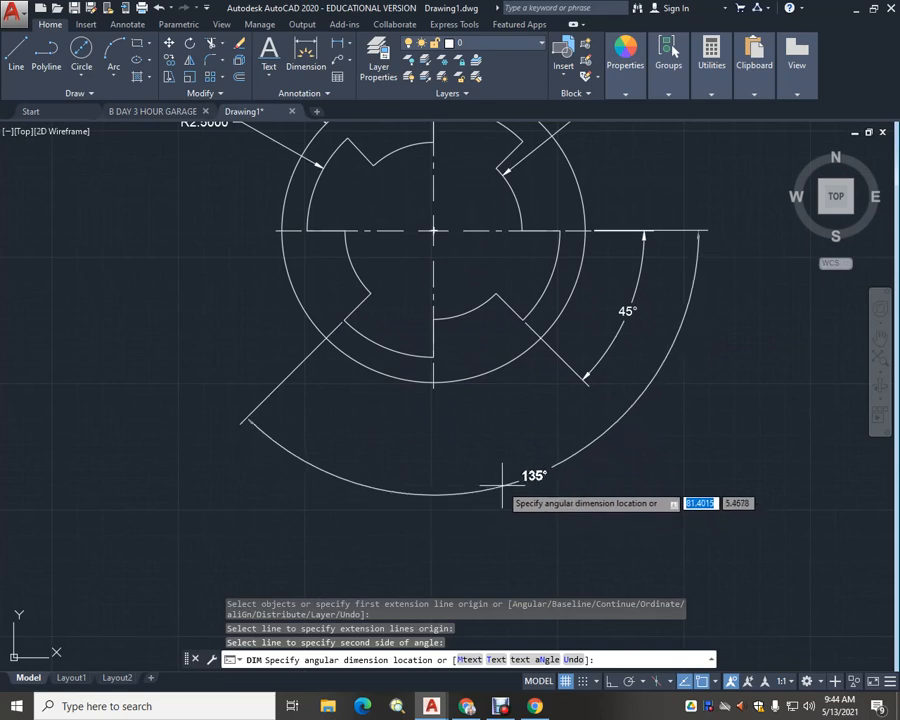
click(499, 482)
key(Return)
middle_drag(446, 438, 440, 472)
key(Escape)
Examine the dimensioned circular profile and its position beside the neighbouring framed drawings
scroll(451, 526, up, 4)
scroll(458, 474, down, 7)
scroll(451, 470, up, 5)
scroll(451, 470, down, 2)
middle_drag(451, 470, 481, 503)
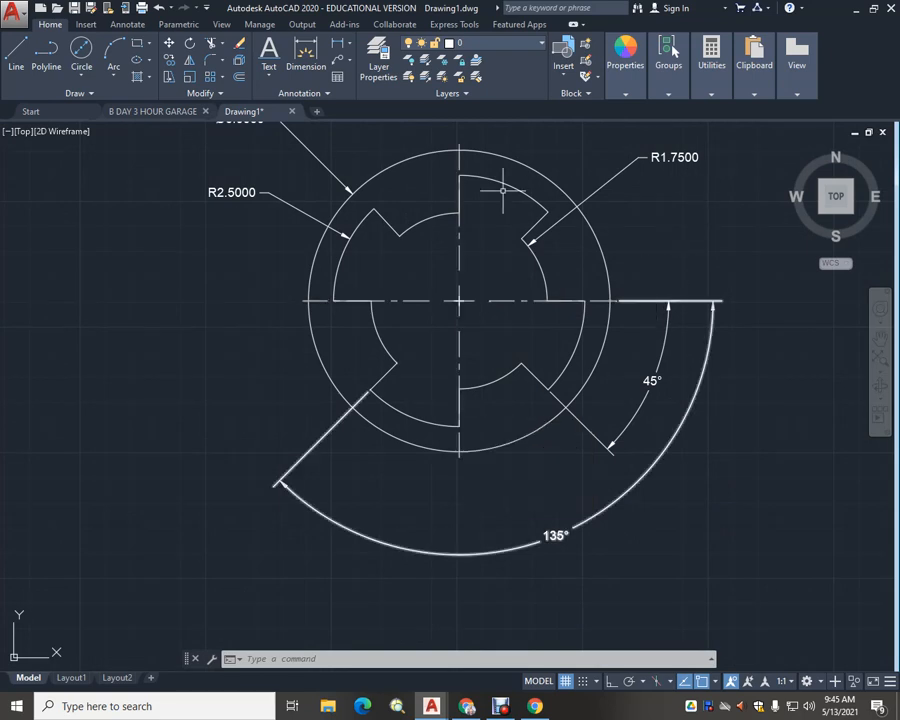
middle_drag(680, 228, 662, 262)
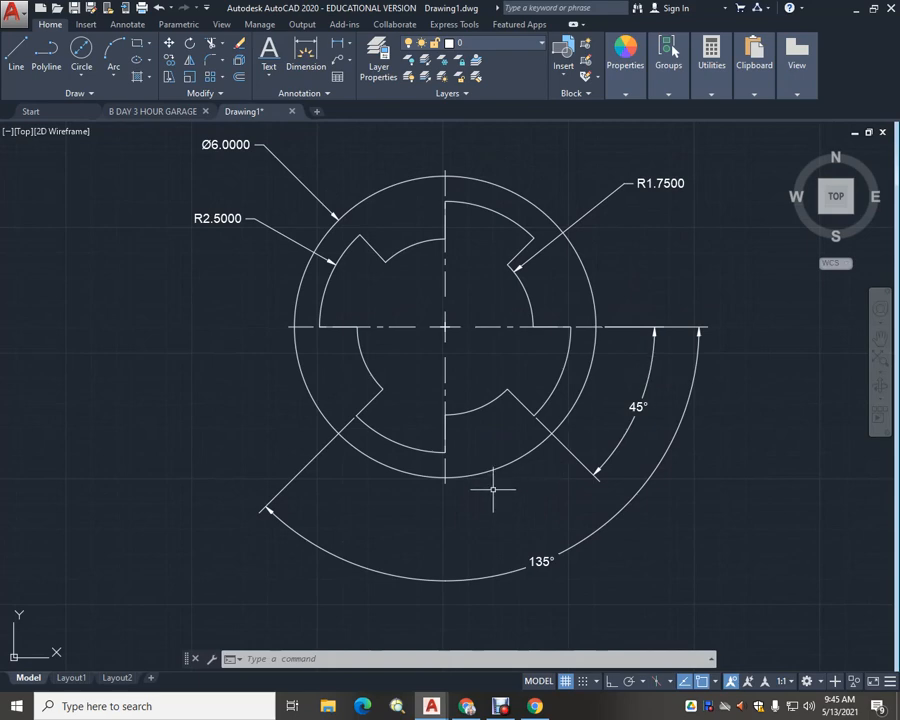
scroll(490, 478, down, 2)
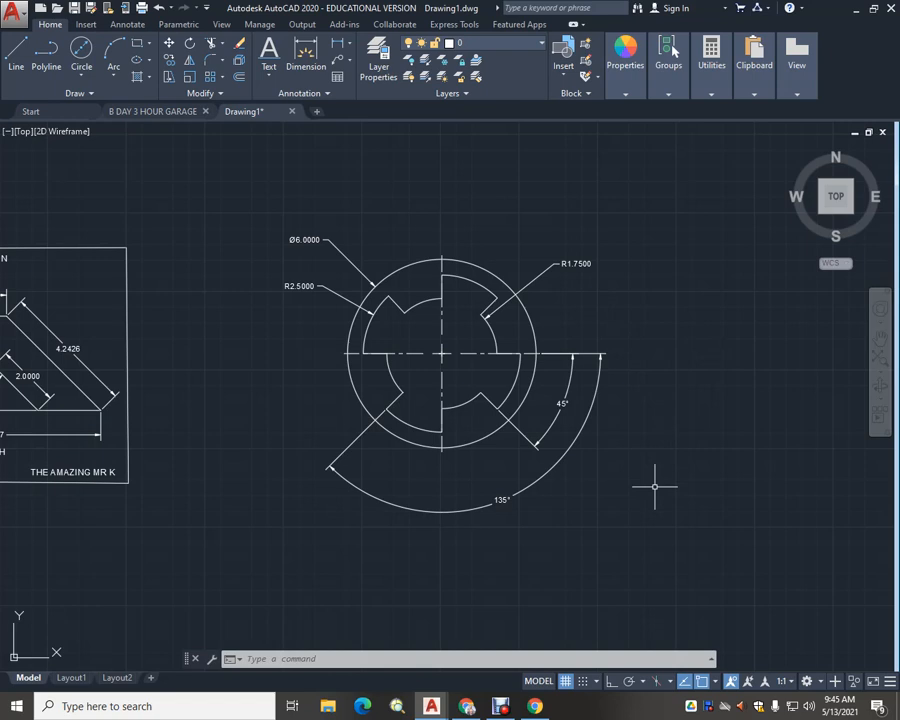
scroll(659, 479, down, 2)
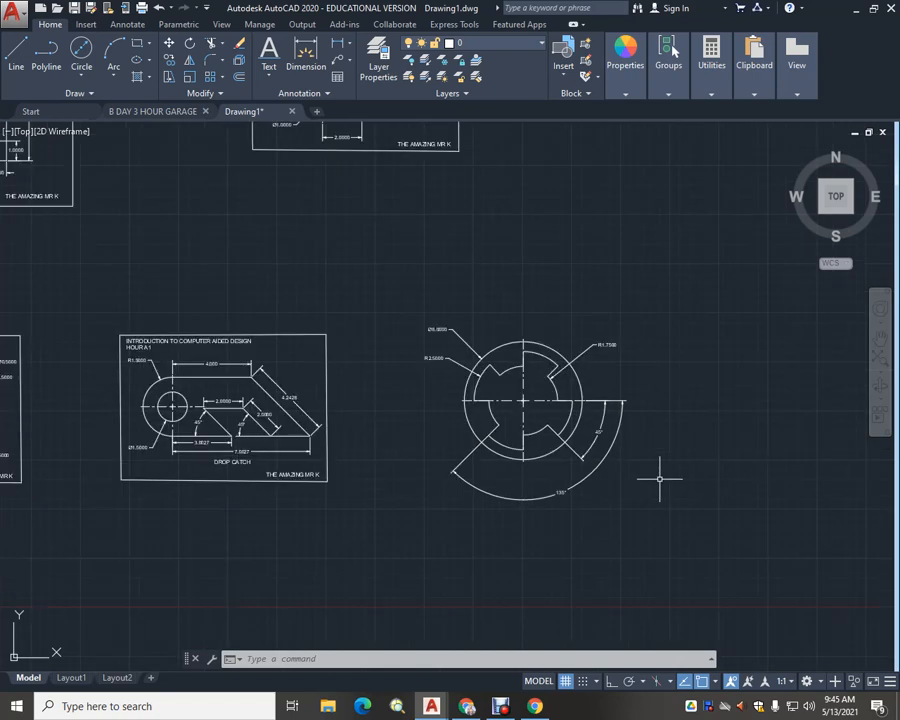
middle_drag(658, 476, 662, 469)
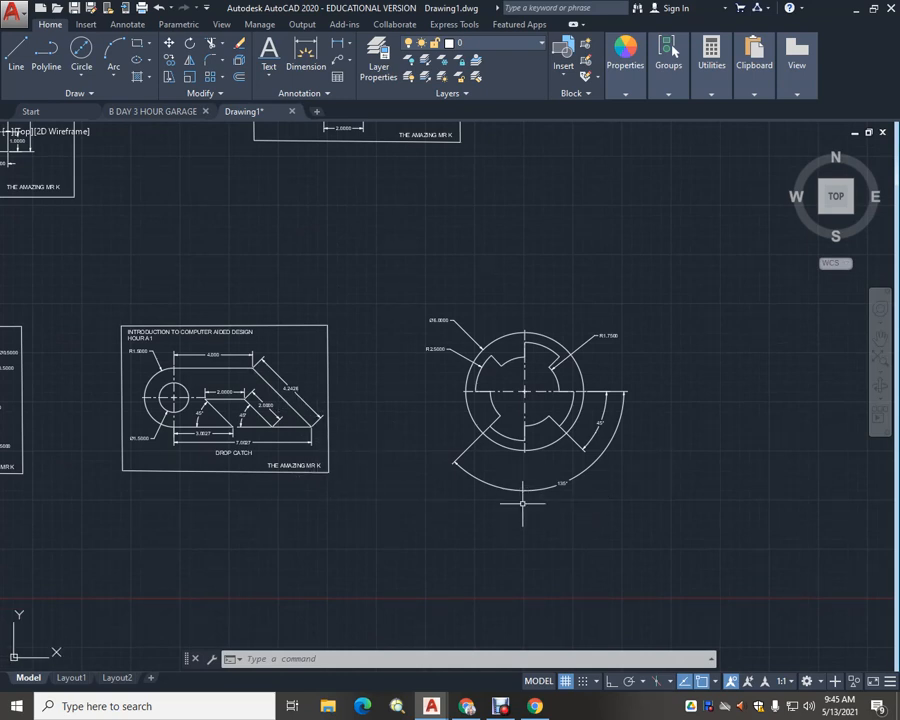
Copy the border, both heading lines and the author's name from the BENTON drawing, placing the copy around the dimensioned circular profile
click(565, 485)
scroll(538, 450, up, 1)
scroll(540, 445, down, 4)
middle_drag(442, 320, 574, 417)
scroll(304, 405, up, 2)
middle_drag(305, 406, 366, 451)
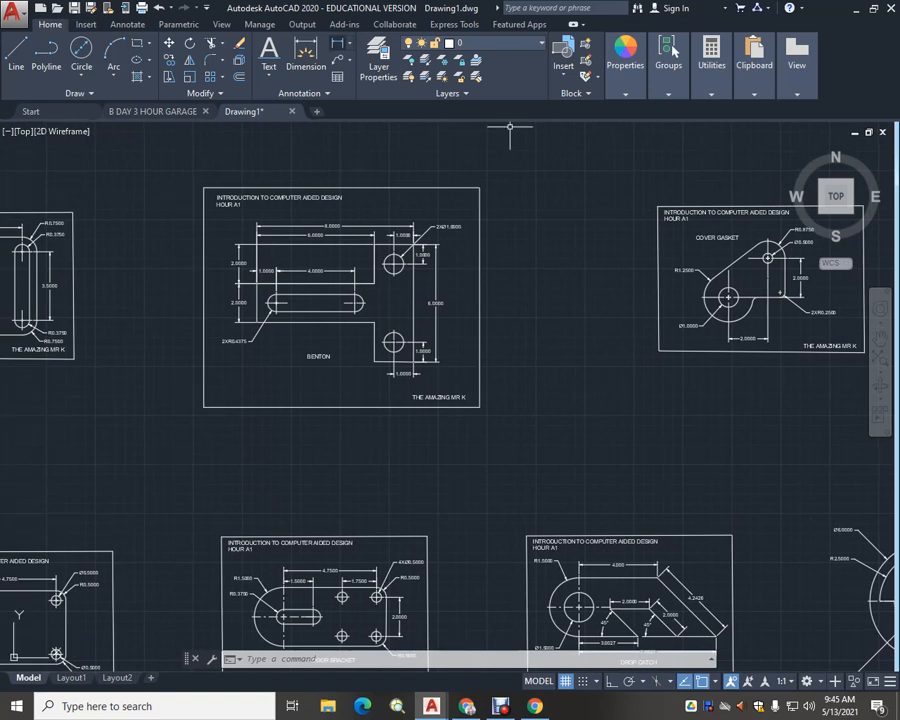
click(169, 60)
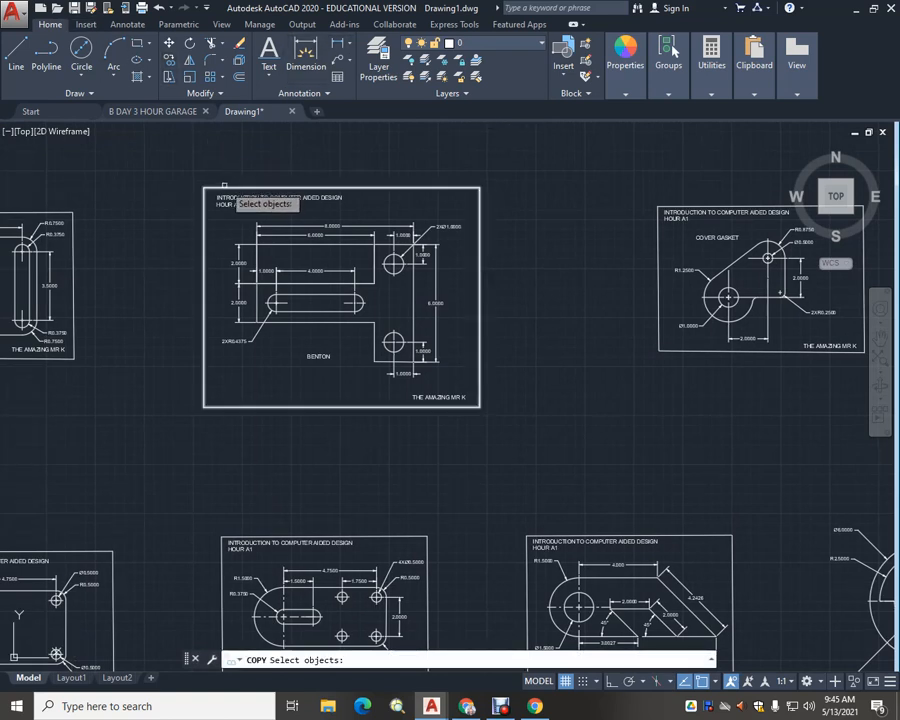
click(222, 197)
click(228, 197)
click(226, 204)
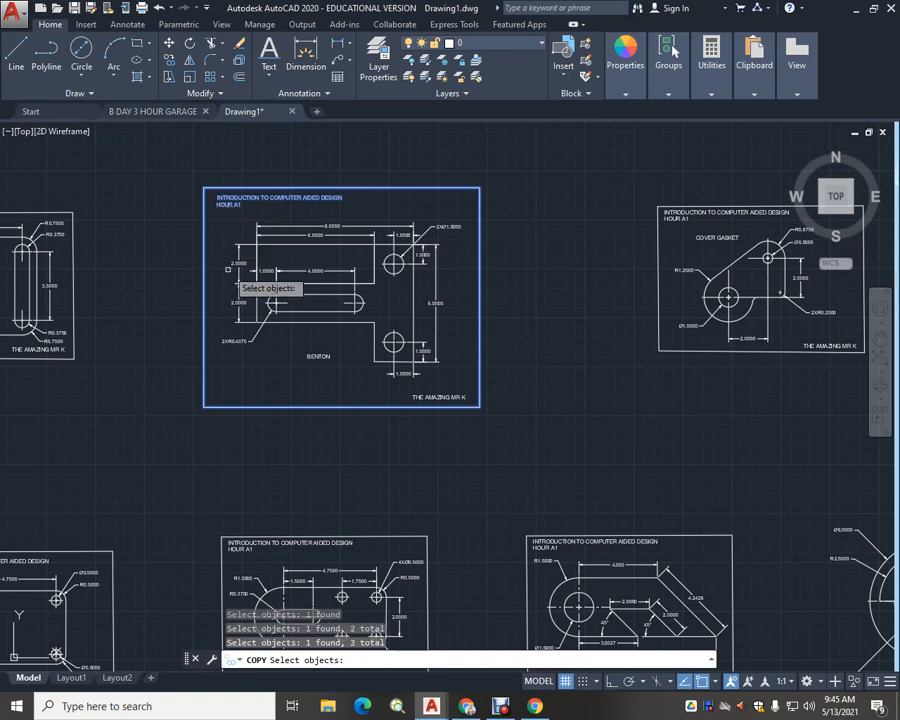
click(447, 397)
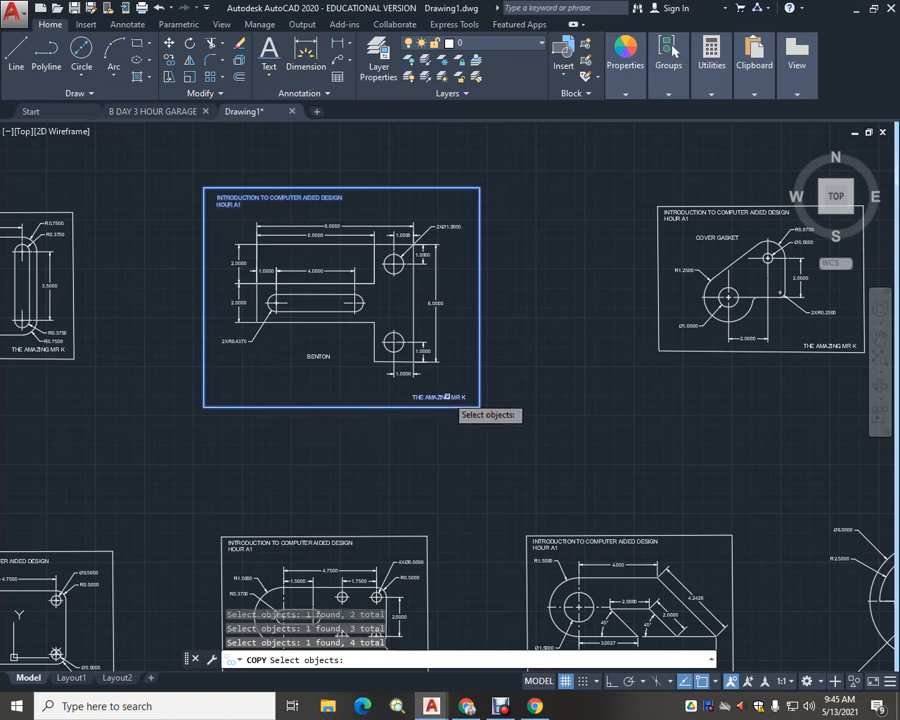
key(Return)
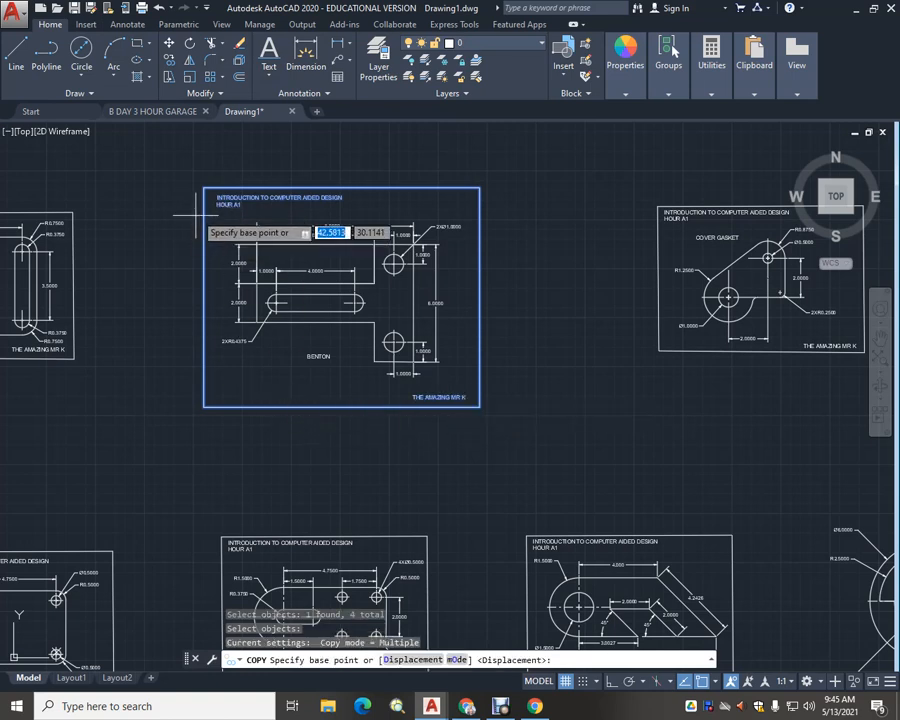
click(205, 188)
scroll(345, 325, down, 4)
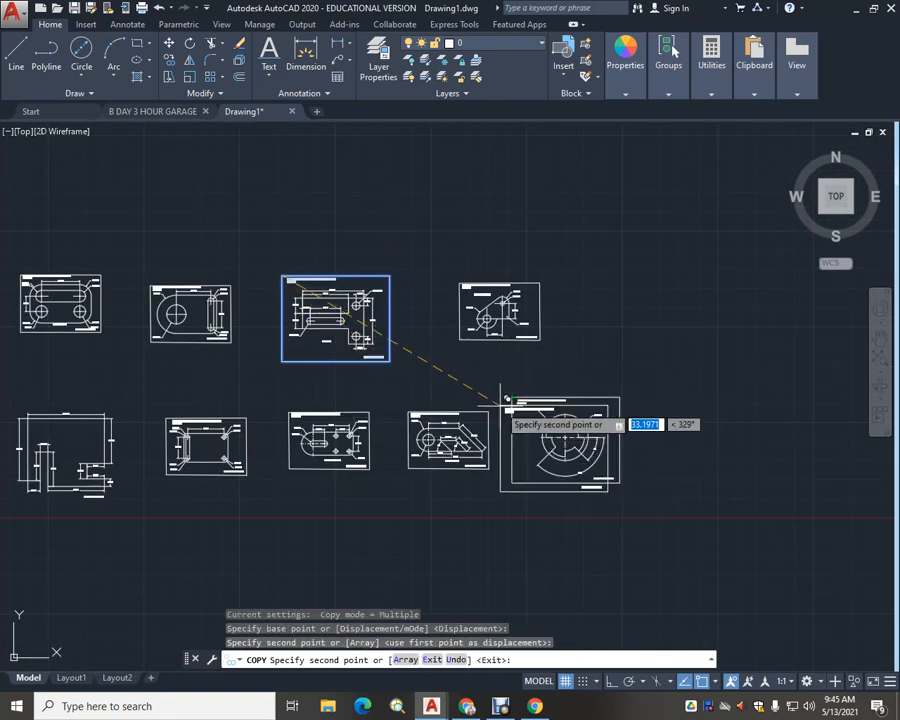
key(Escape)
Add the single-line text GAS CAP inside the new border, to the lower left of the profile, with height 0.2000 and rotation 0
scroll(540, 450, up, 5)
scroll(542, 454, up, 2)
mouse_move(610, 441)
middle_down()
mouse_move(578, 440)
mouse_move(400, 484)
mouse_move(354, 426)
mouse_move(295, 396)
mouse_move(307, 390)
middle_up()
scroll(404, 472, down, 1)
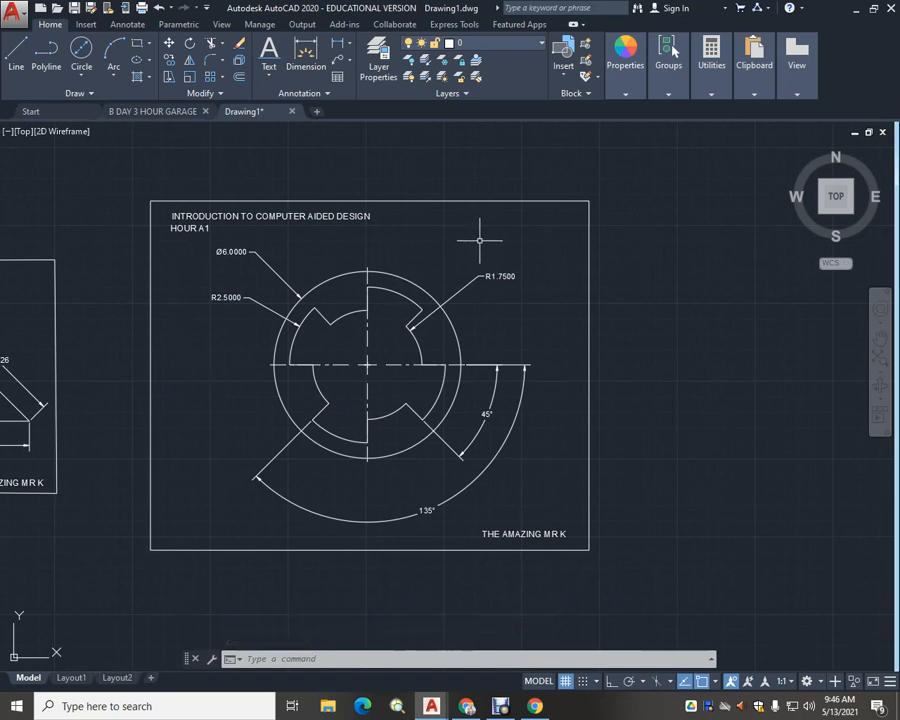
click(269, 70)
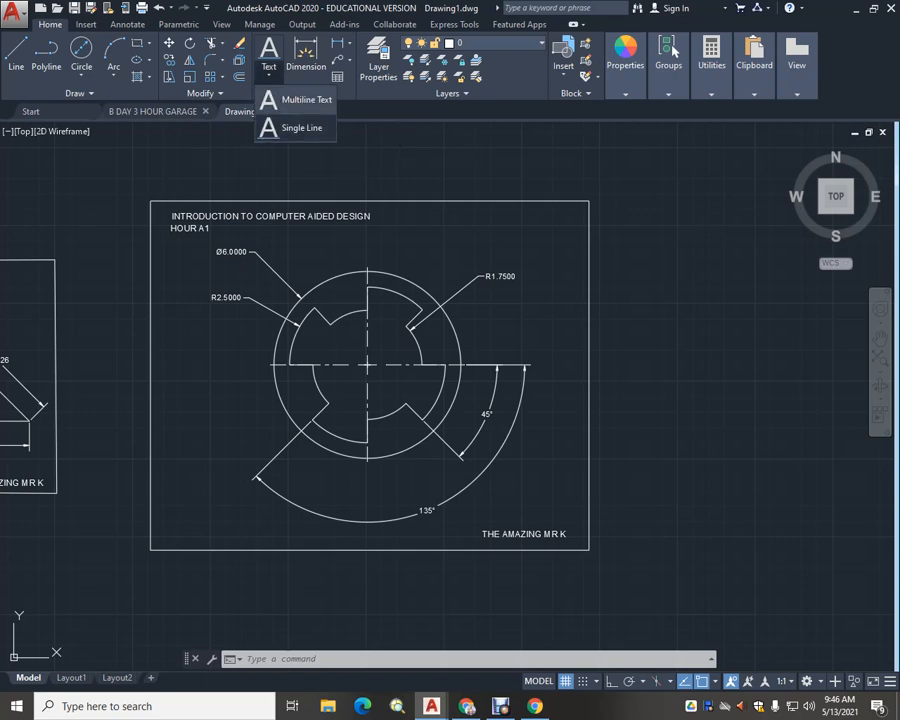
click(301, 127)
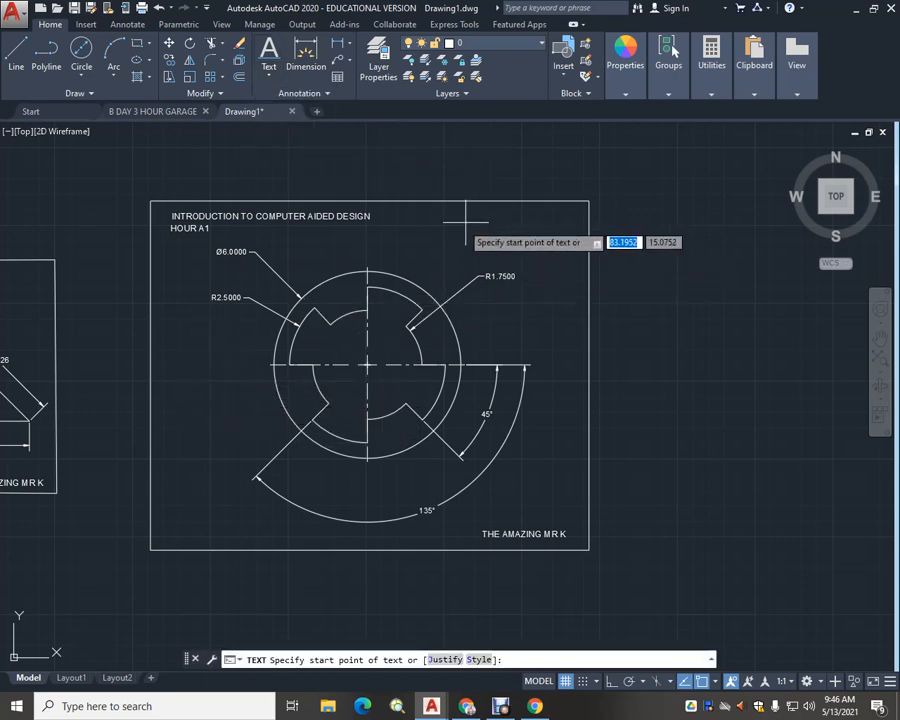
click(182, 436)
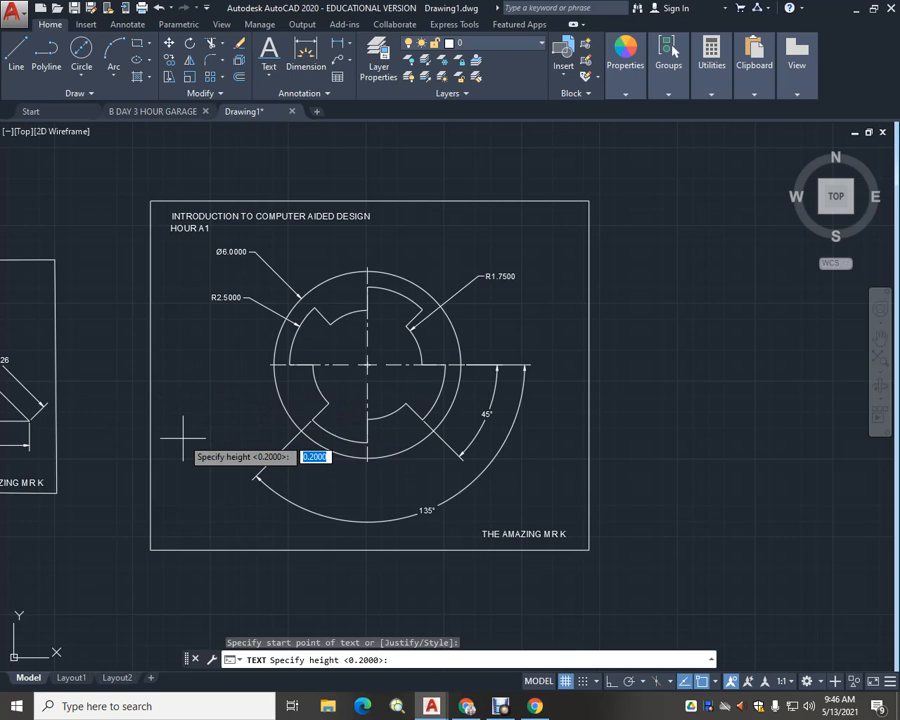
key(Return)
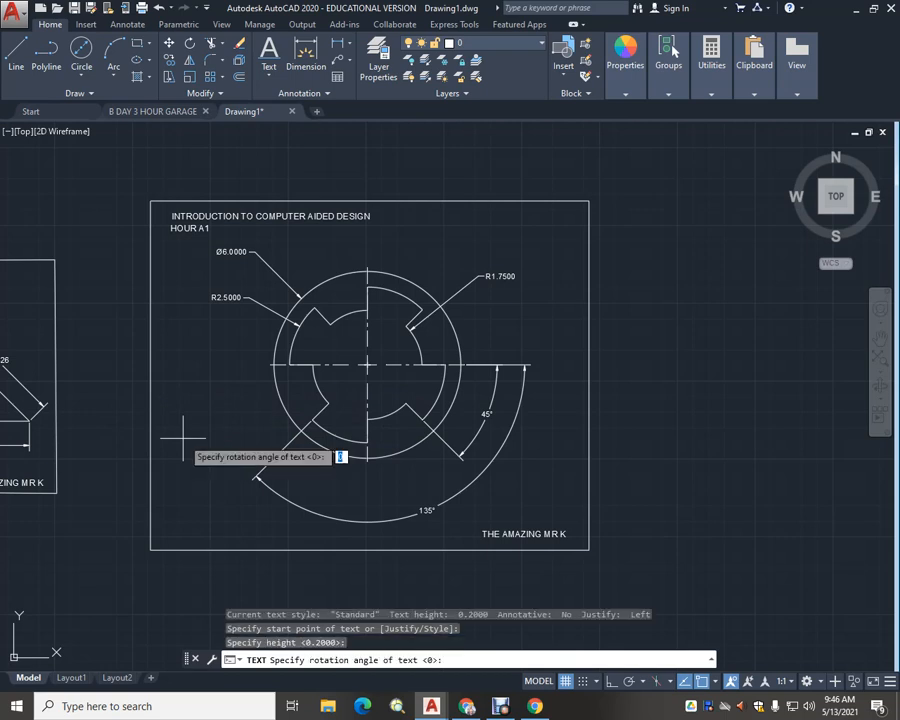
key(Return)
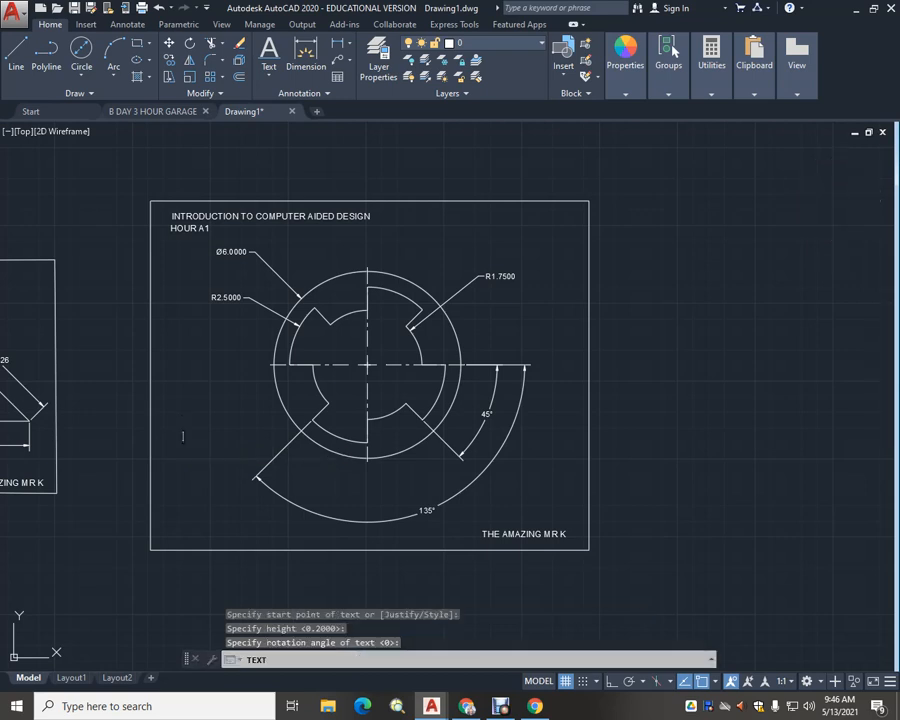
text(GAS)
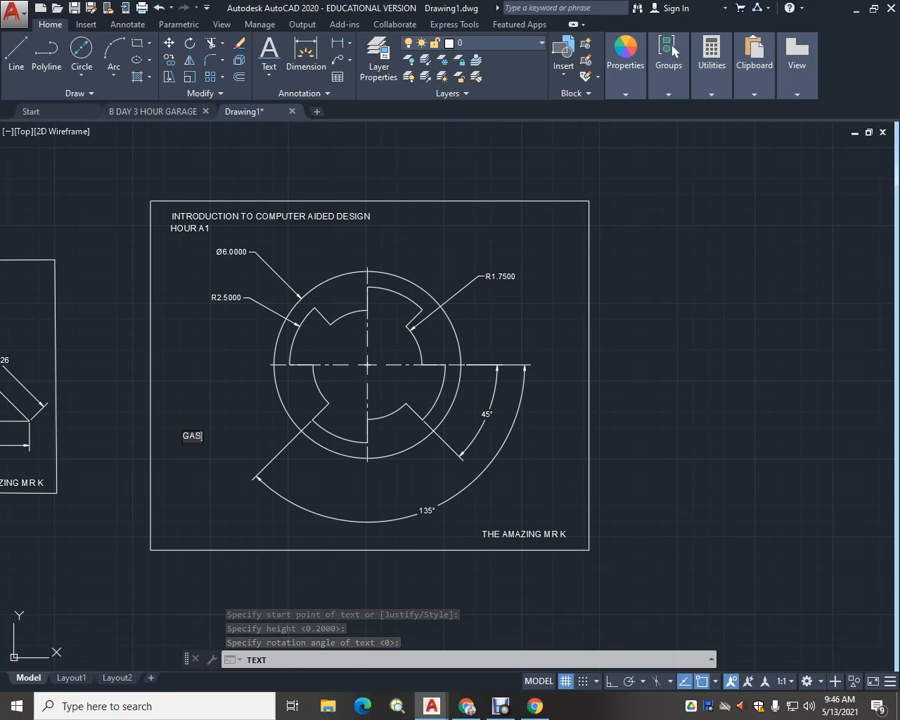
text( CA)
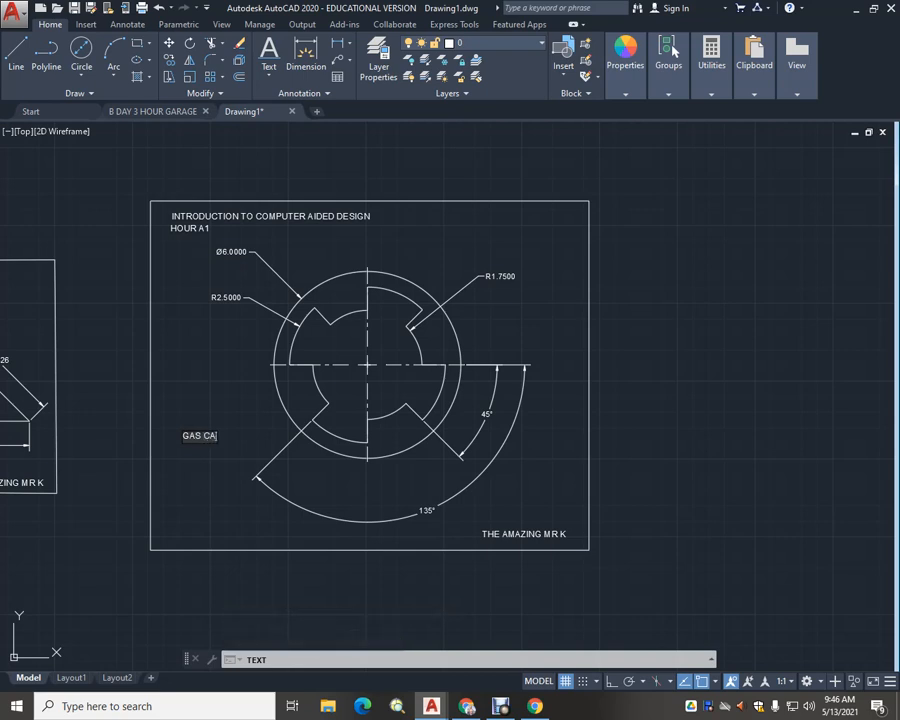
key(Return)
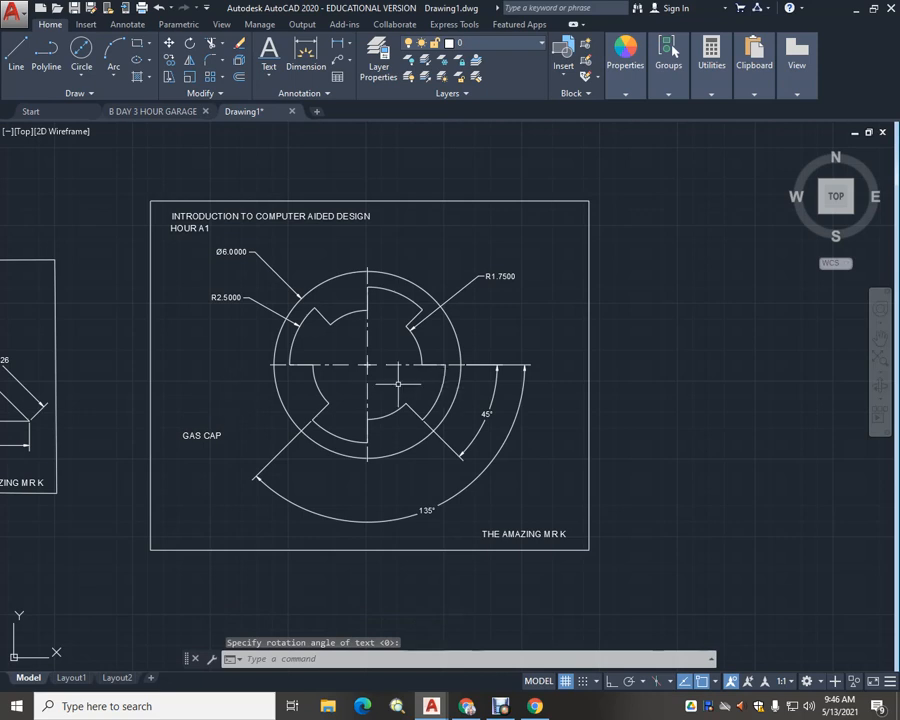
Start plotting the model and choose 097-043-HP8150 as the printer
scroll(398, 383, up, 2)
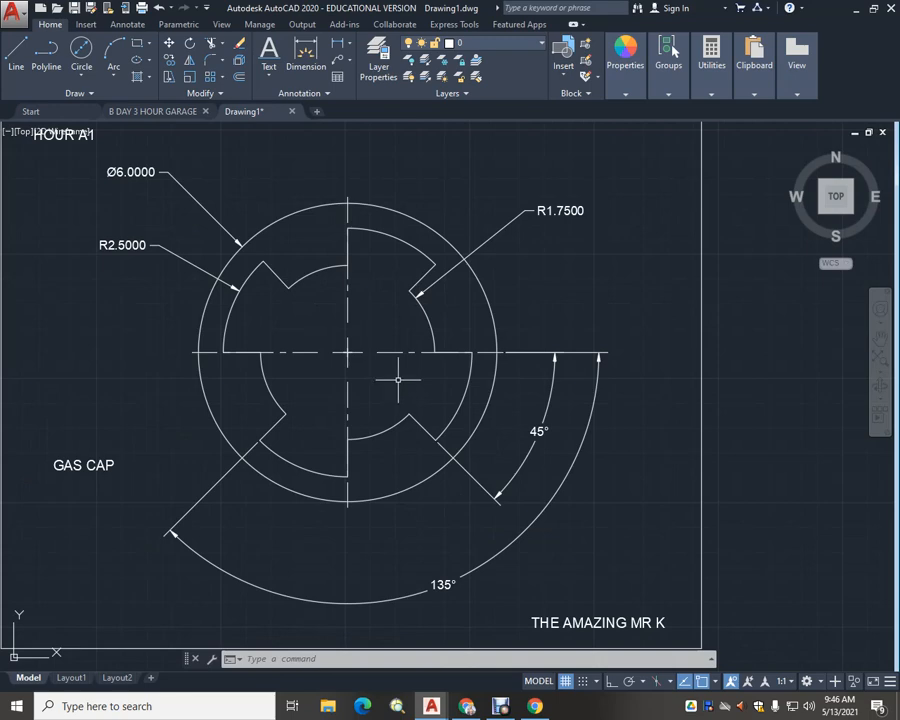
scroll(398, 380, down, 2)
middle_drag(398, 378, 423, 375)
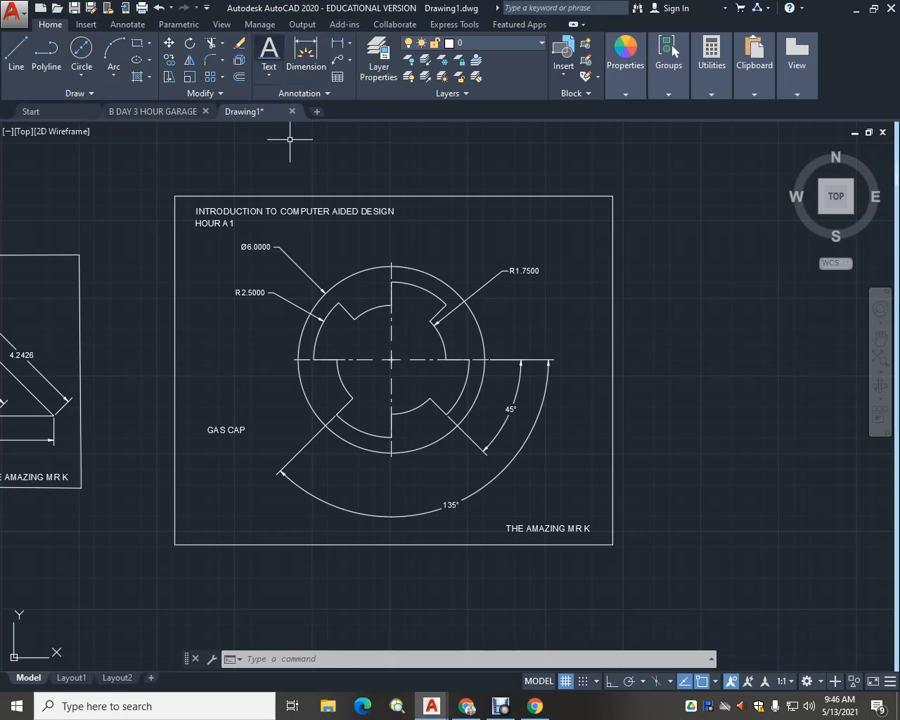
click(14, 12)
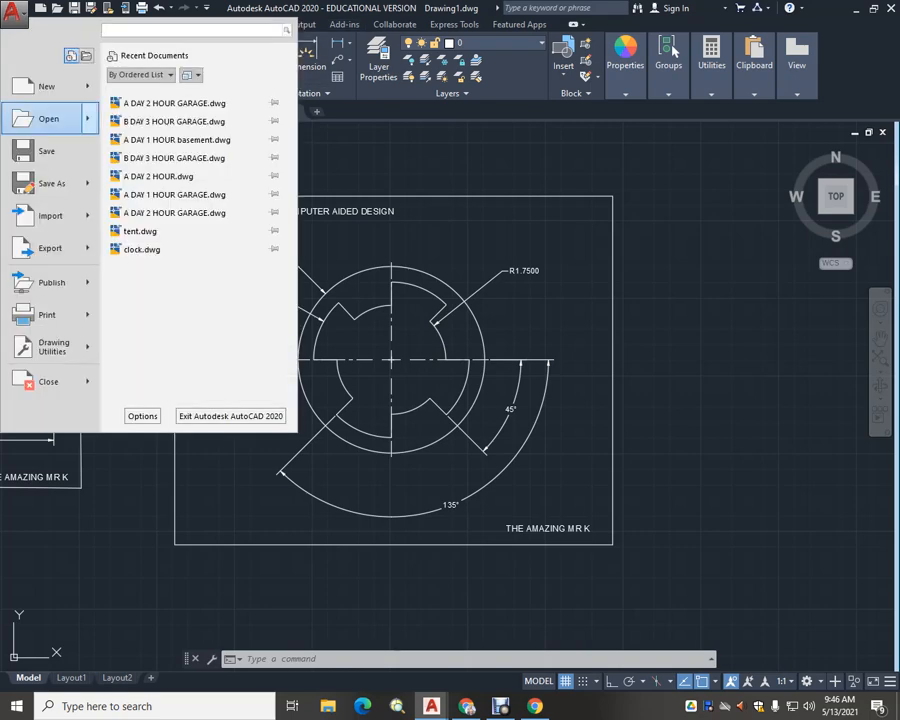
click(47, 314)
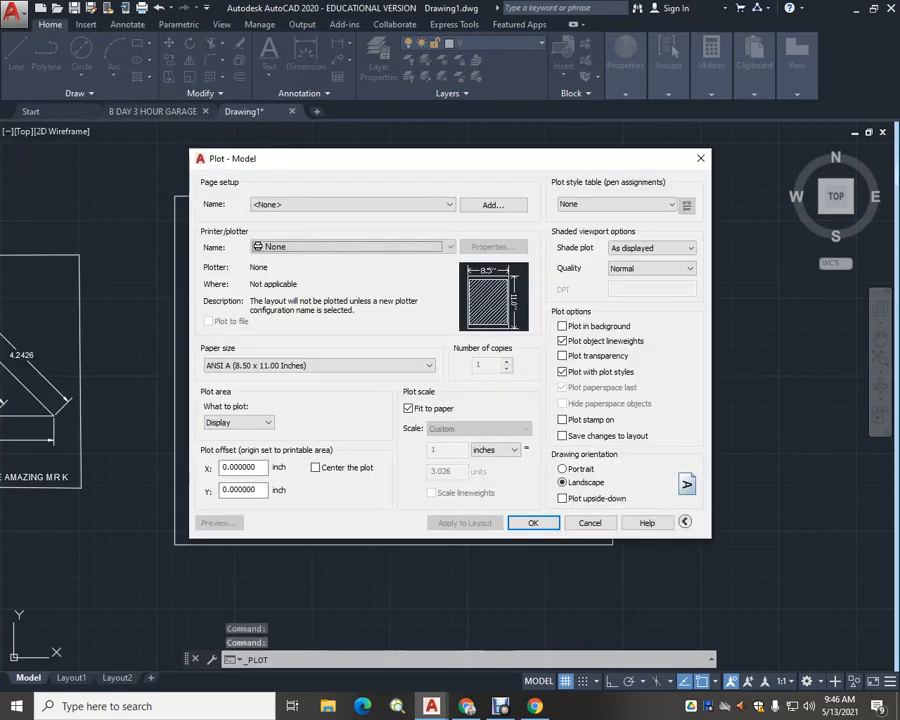
click(350, 246)
click(300, 332)
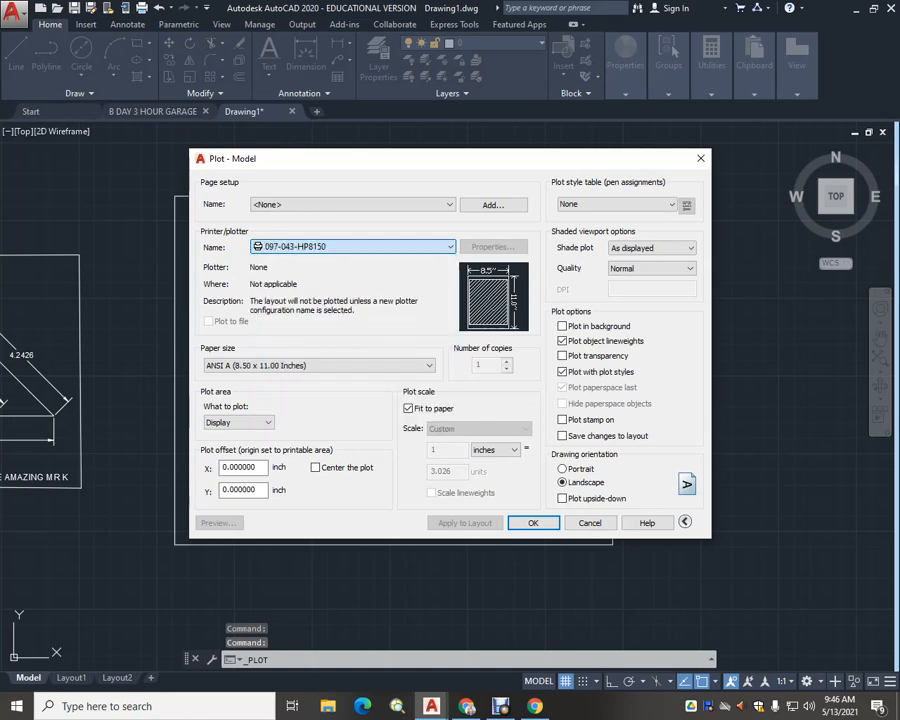
Set the plot area to a window slightly larger than the gas cap drawing's border and preview the plot
click(238, 422)
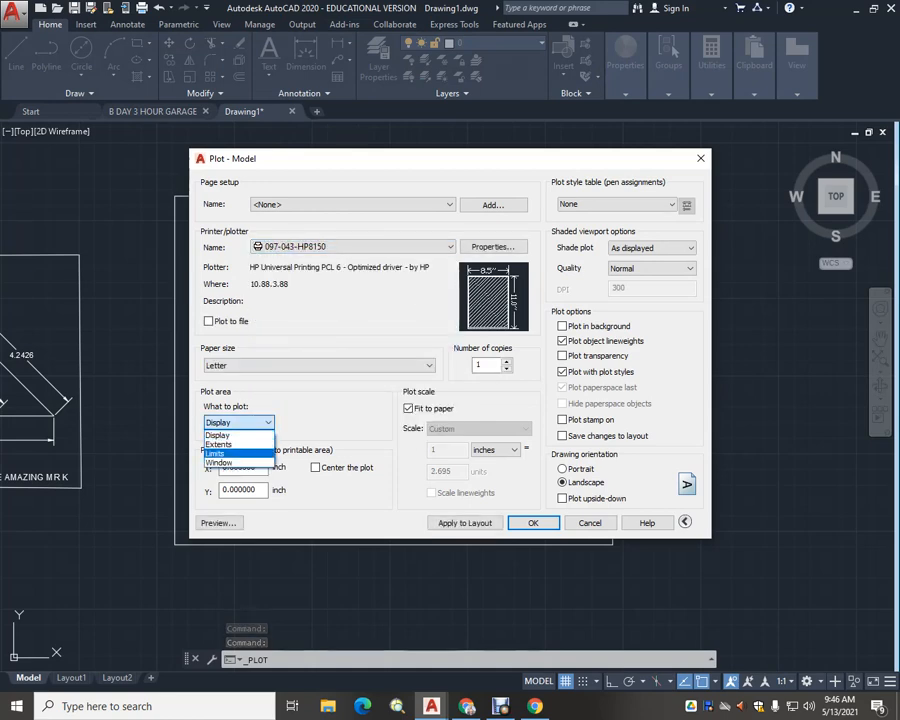
click(220, 462)
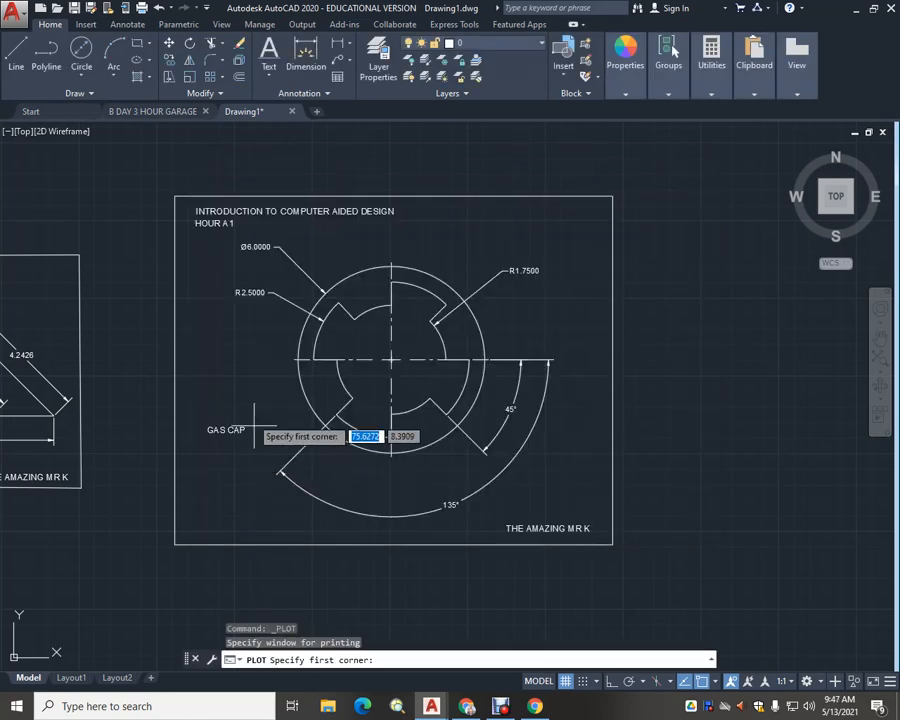
click(161, 183)
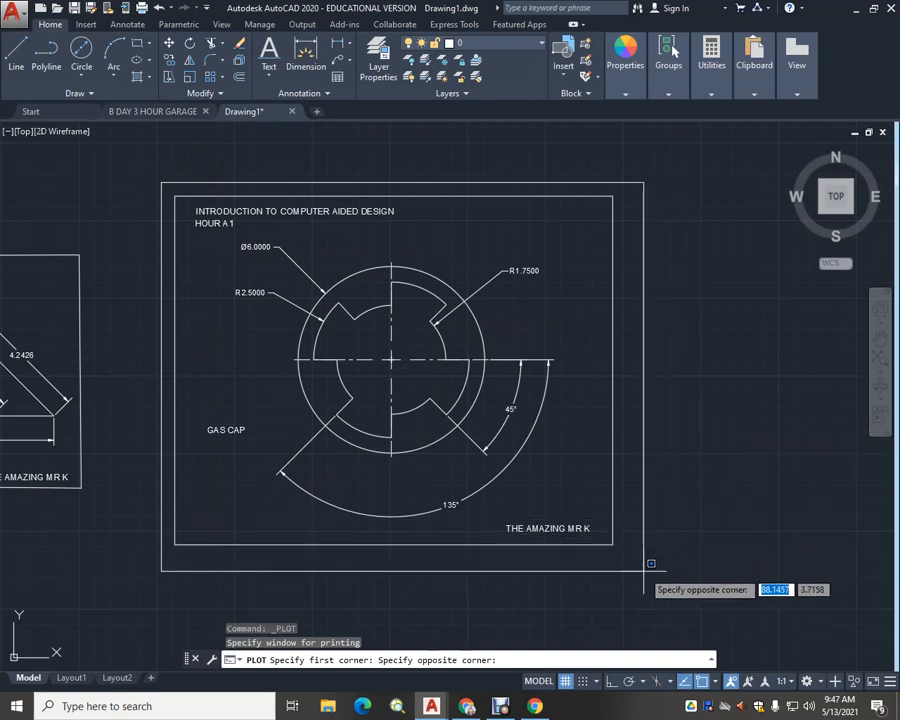
click(650, 564)
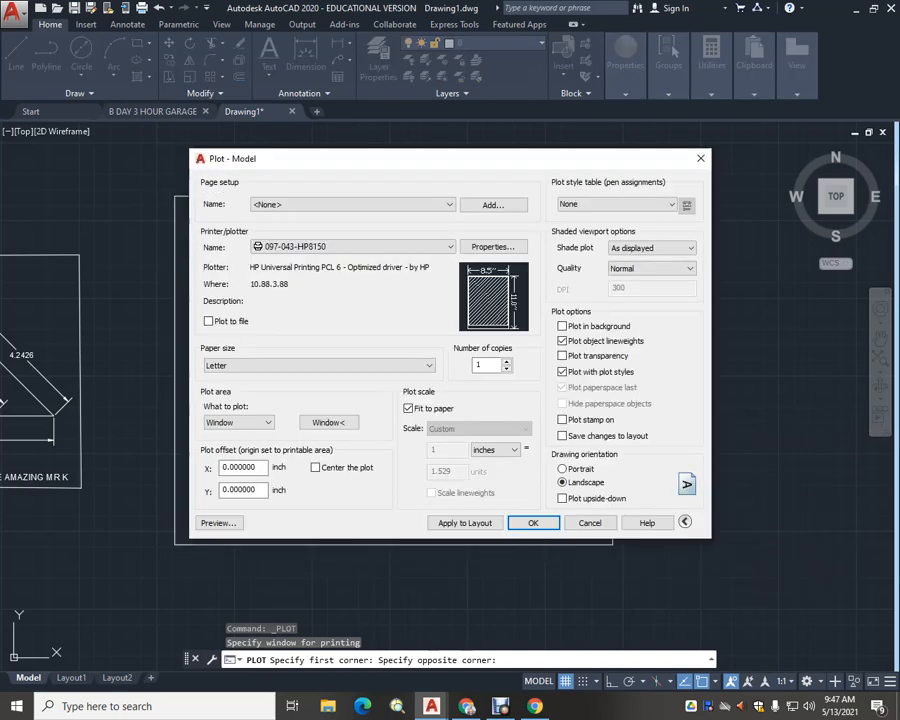
click(218, 522)
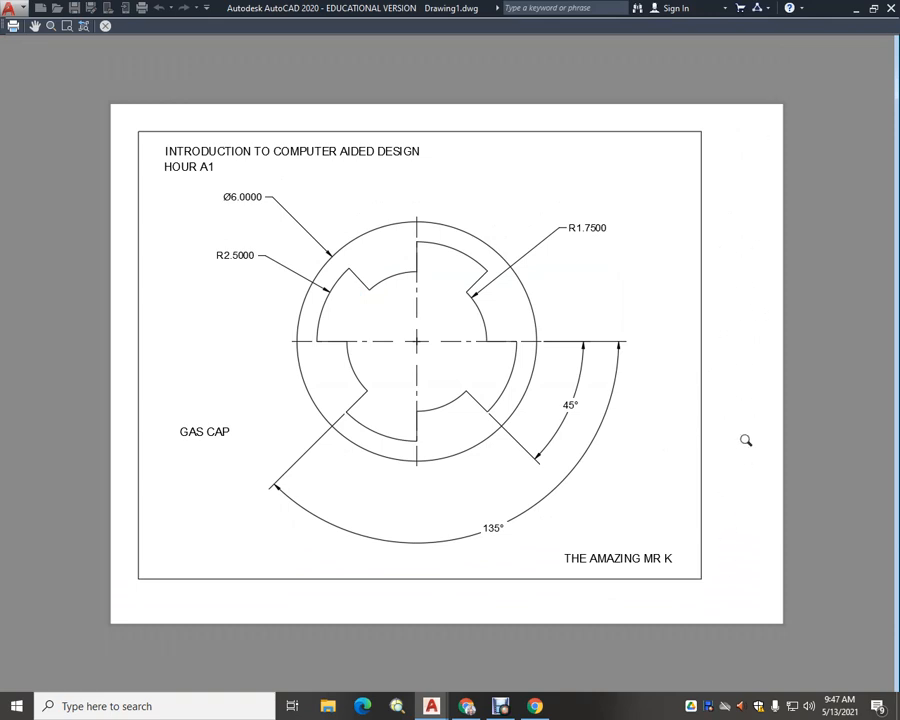
Widen the gas cap drawing's border by stretching its right edge outward about 1.5 units
key(Escape)
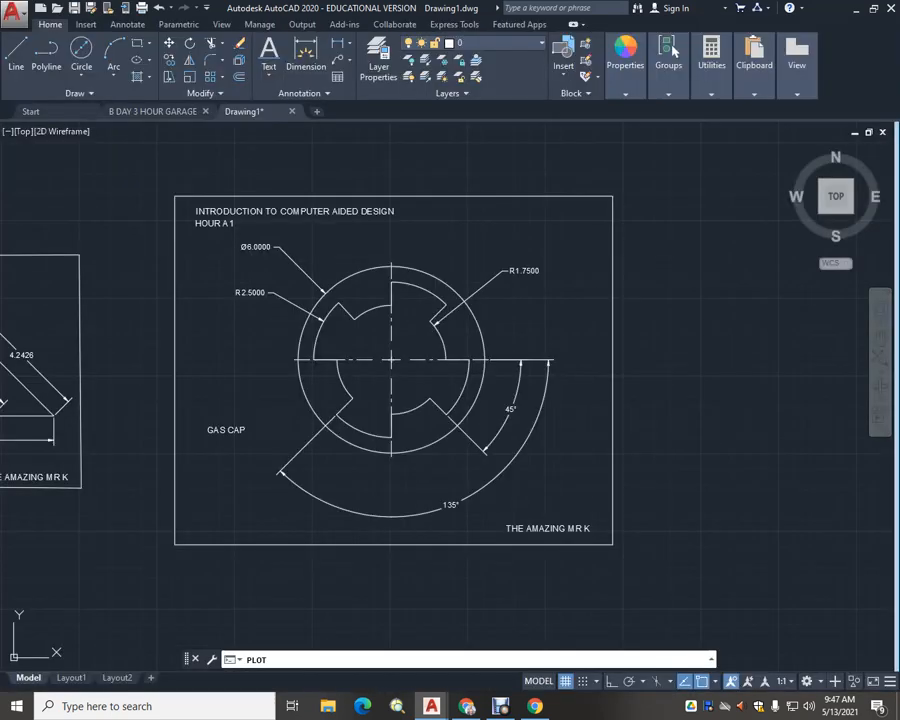
key(Escape)
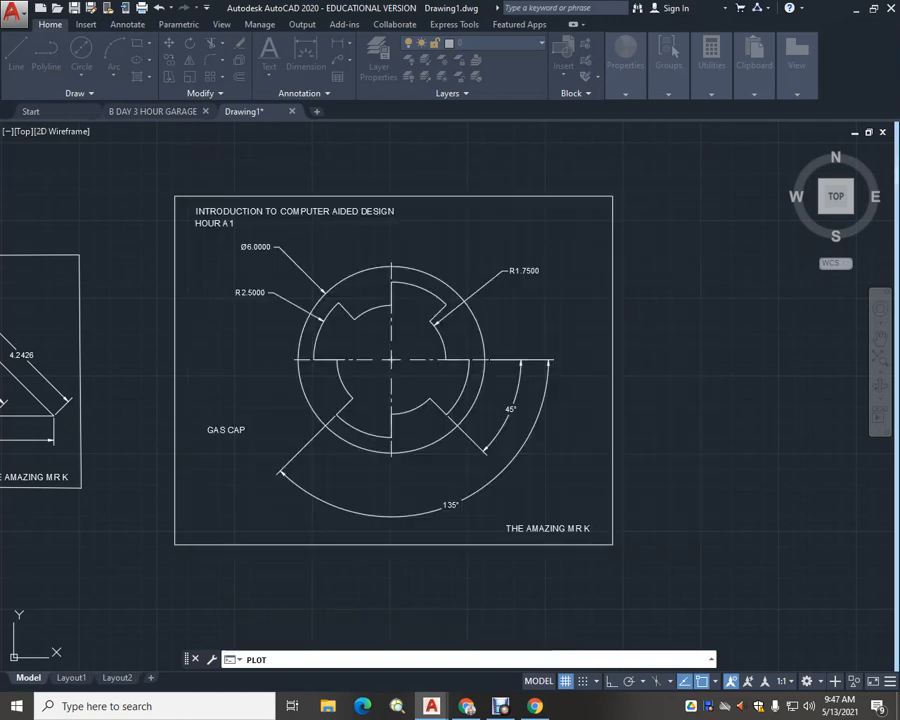
click(612, 362)
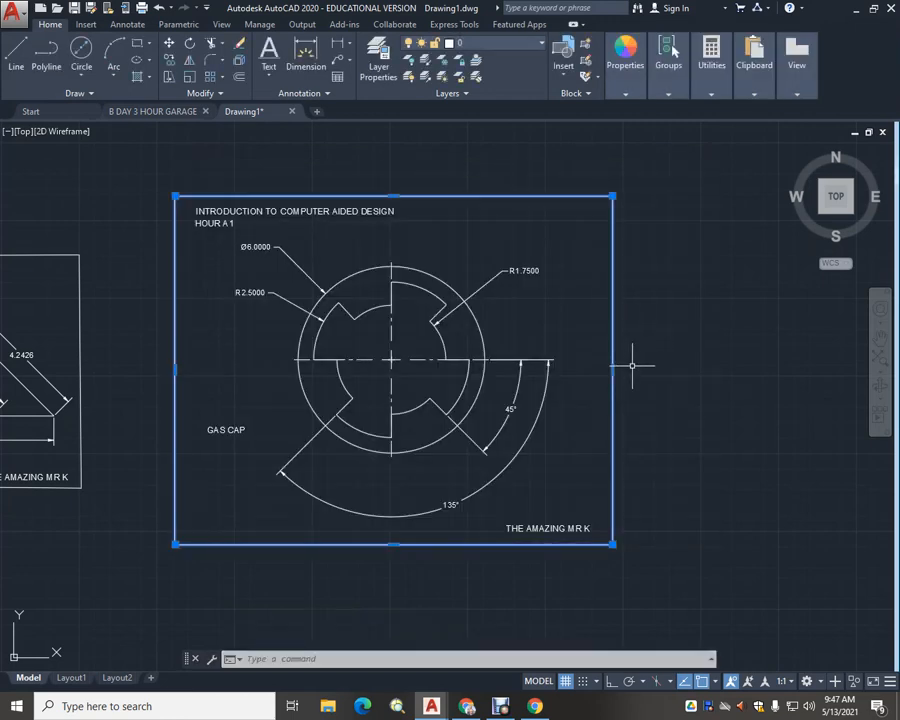
click(612, 370)
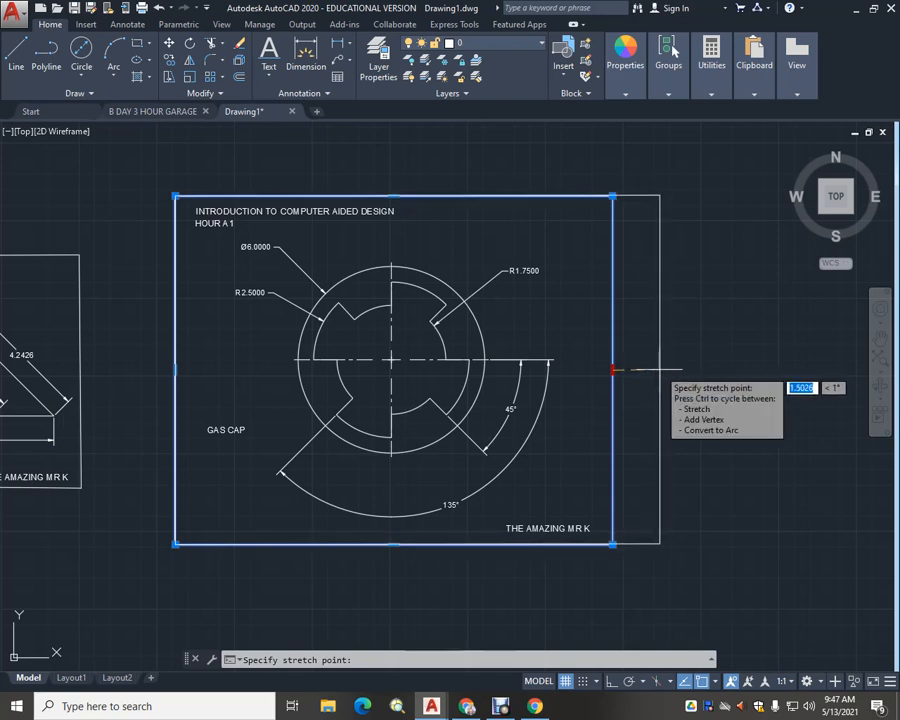
click(659, 370)
key(Escape)
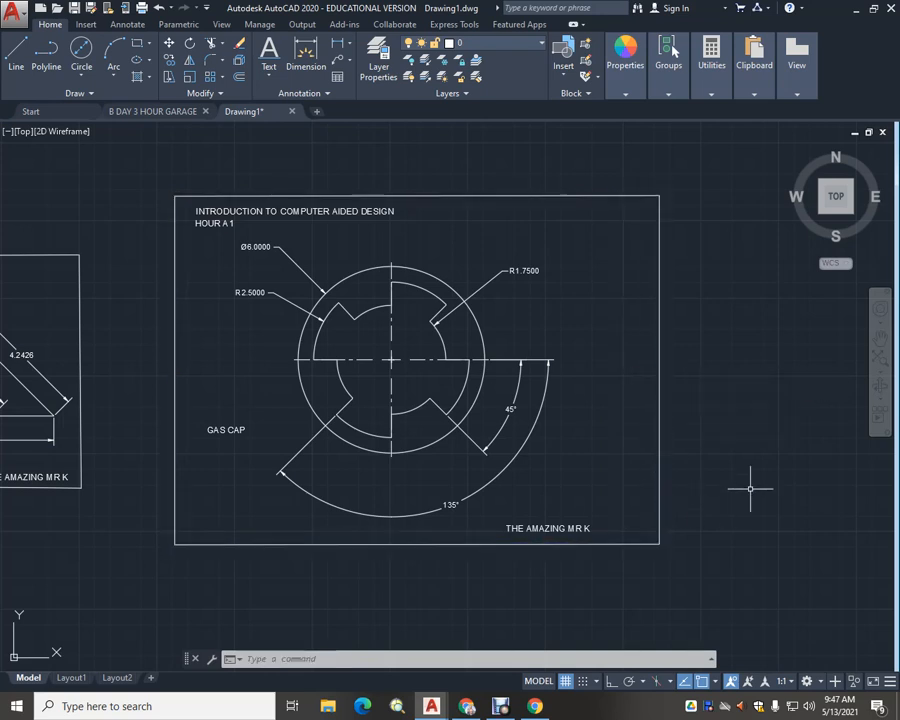
Preview the plot on printer 097-043-HP8150 using a window slightly larger than the widened border, without plotting it
click(14, 14)
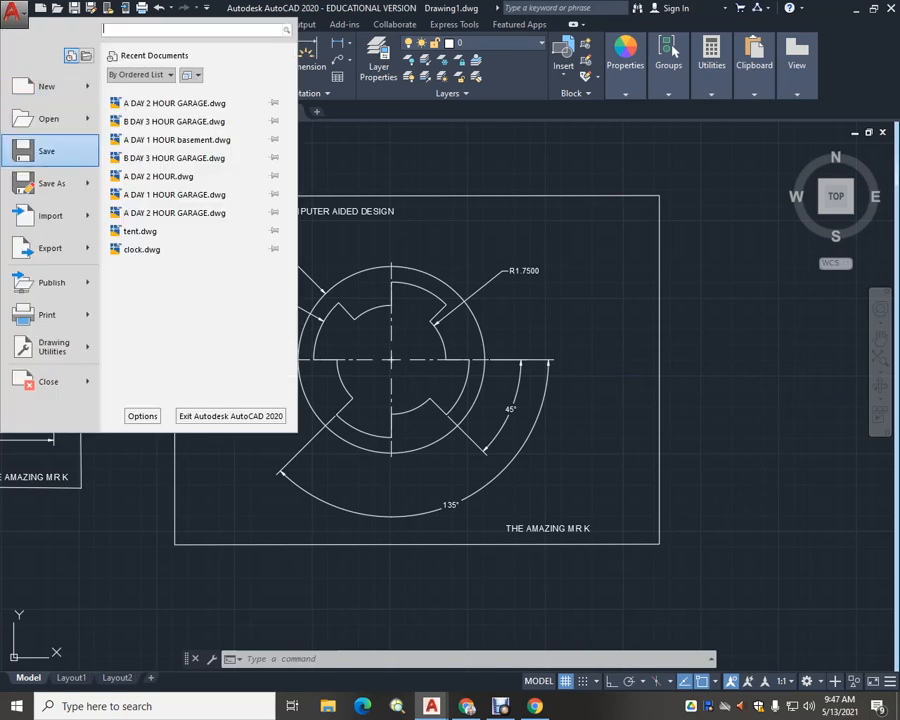
click(37, 316)
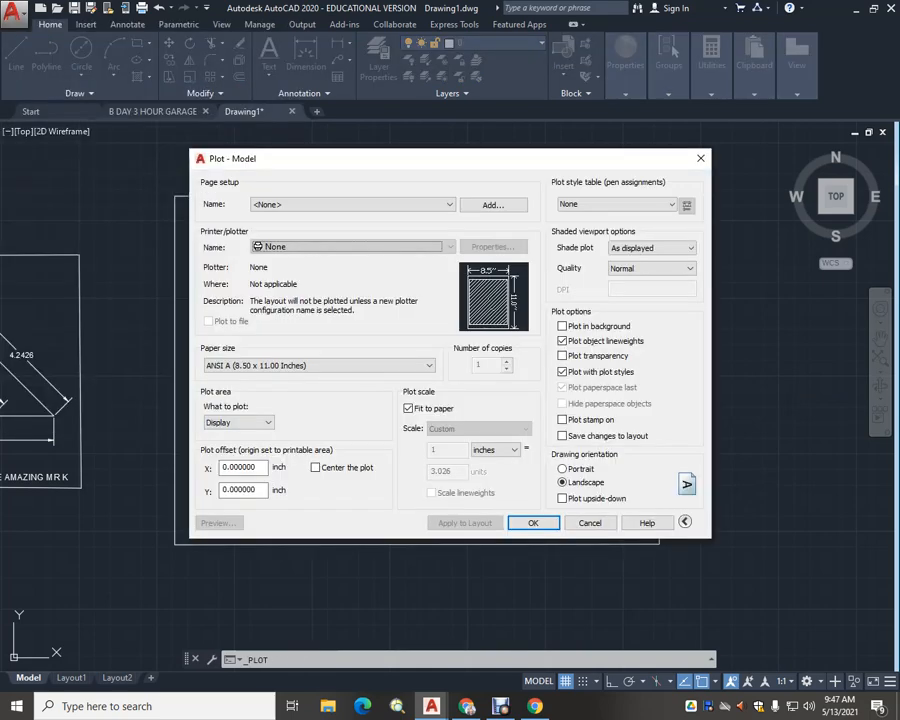
click(352, 246)
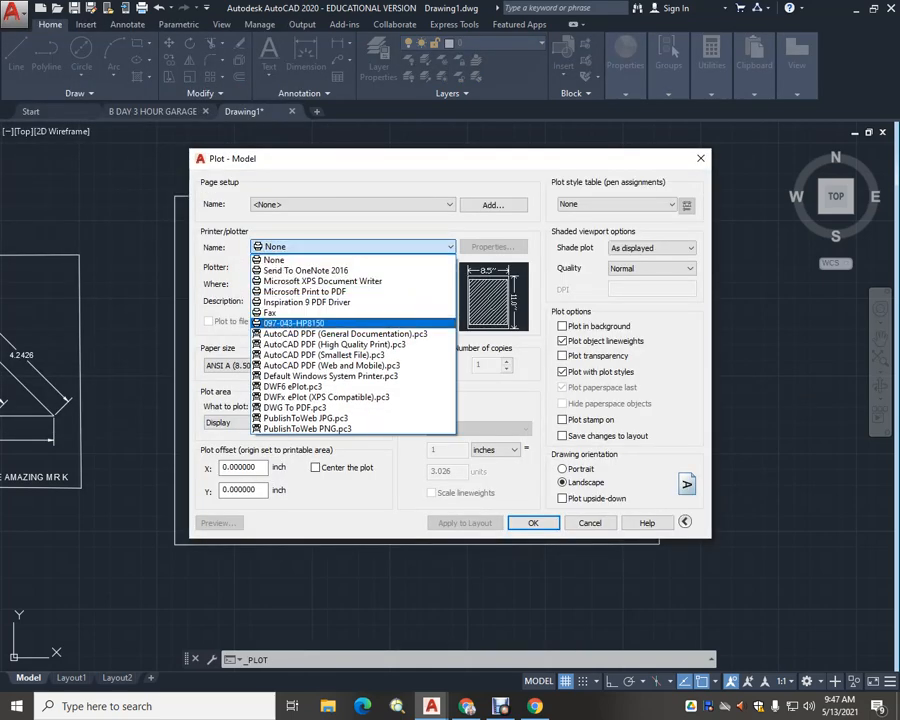
click(294, 323)
click(238, 422)
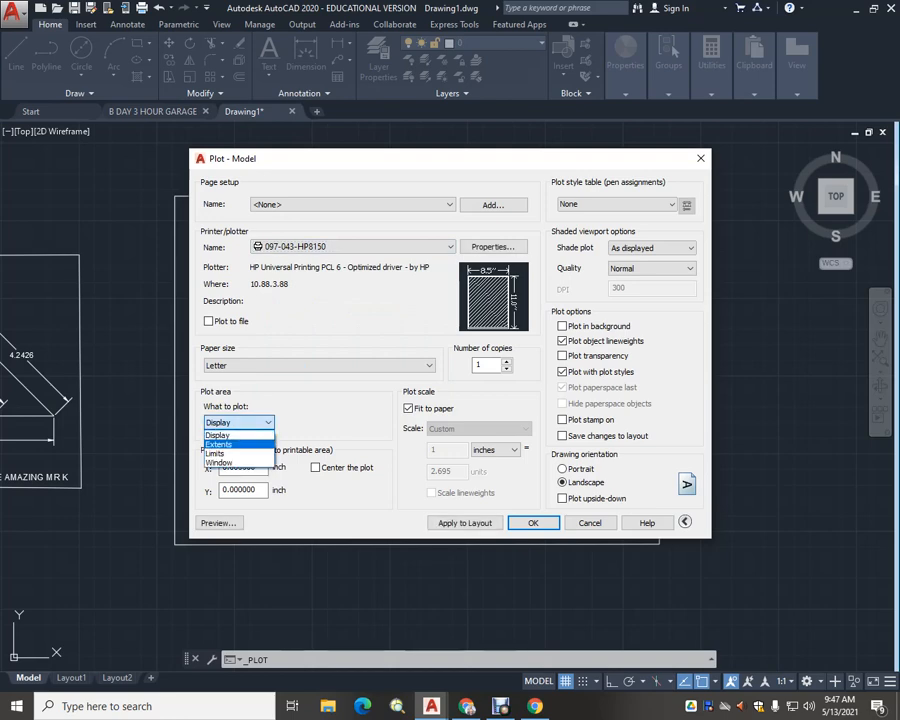
click(222, 460)
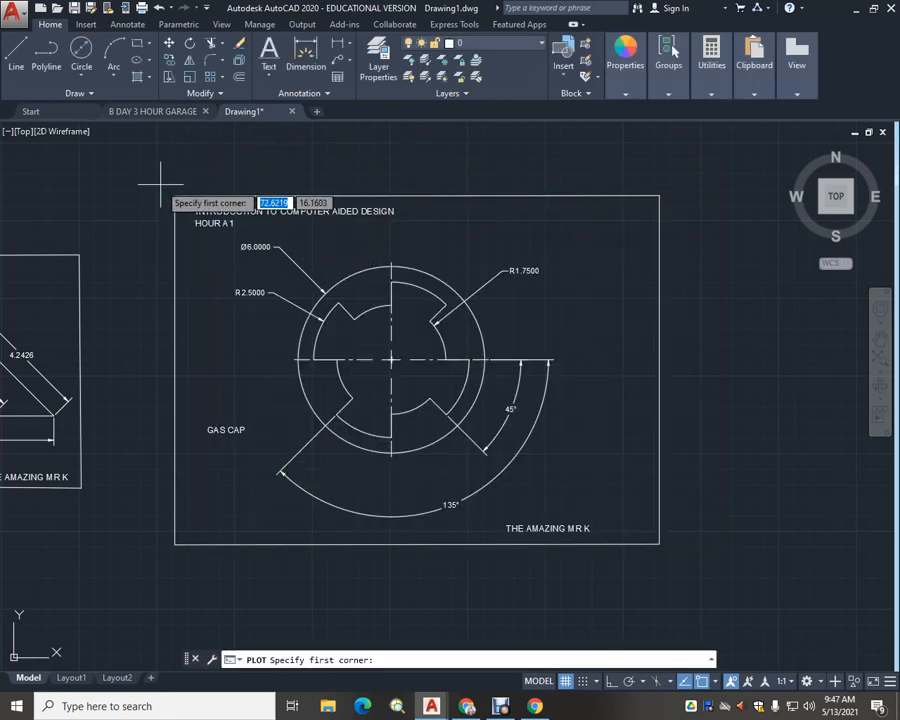
click(161, 185)
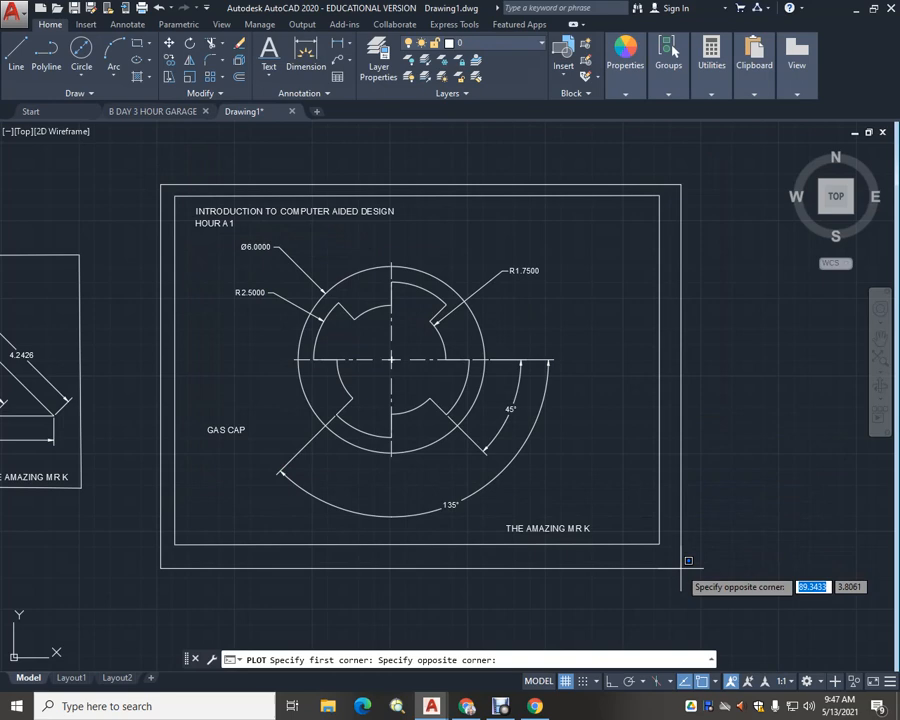
click(686, 564)
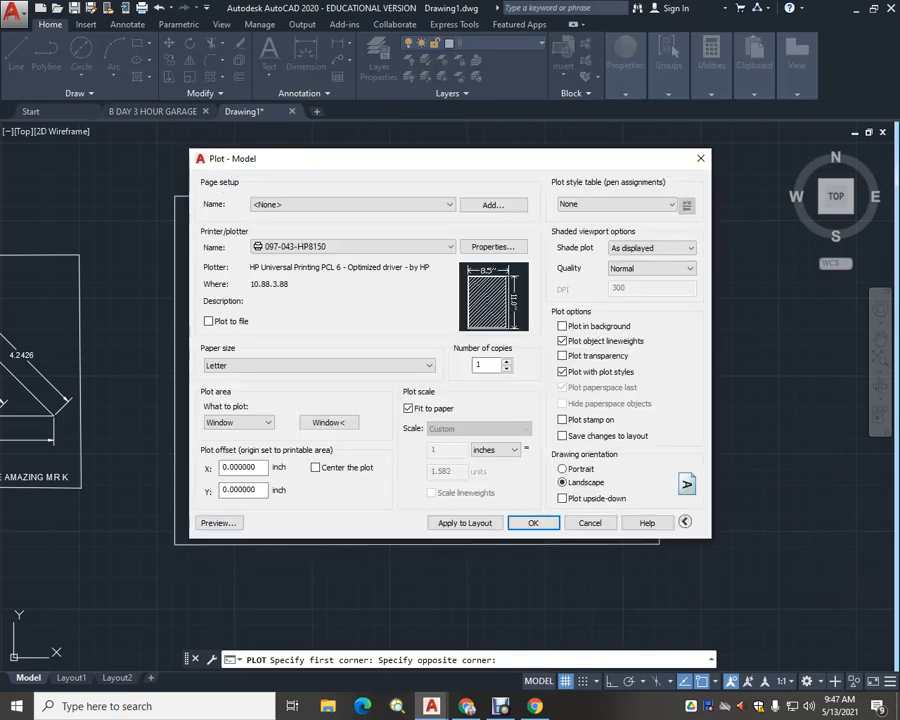
click(218, 523)
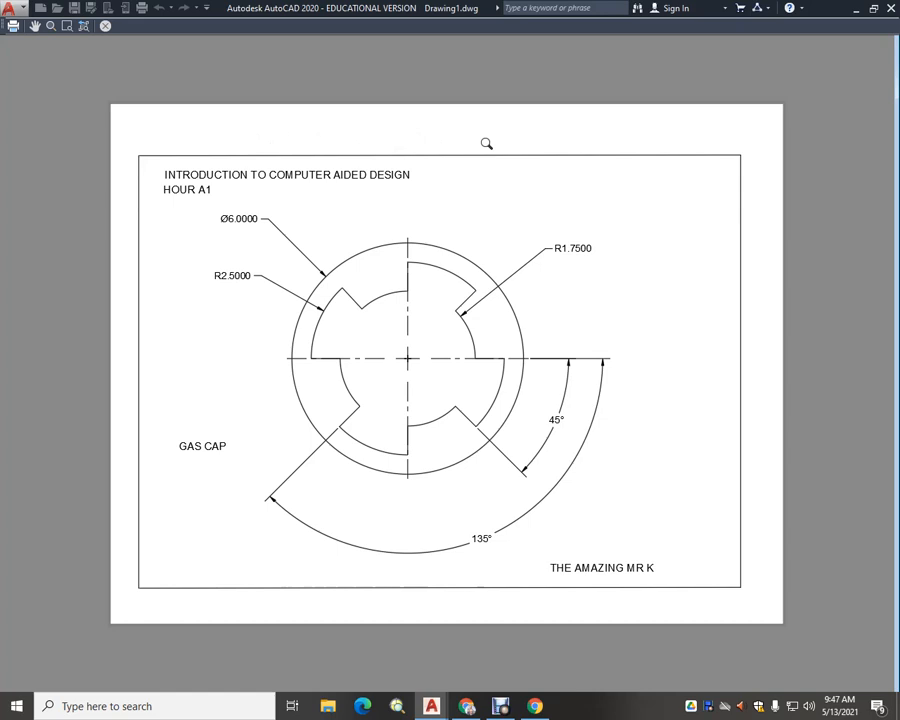
key(Escape)
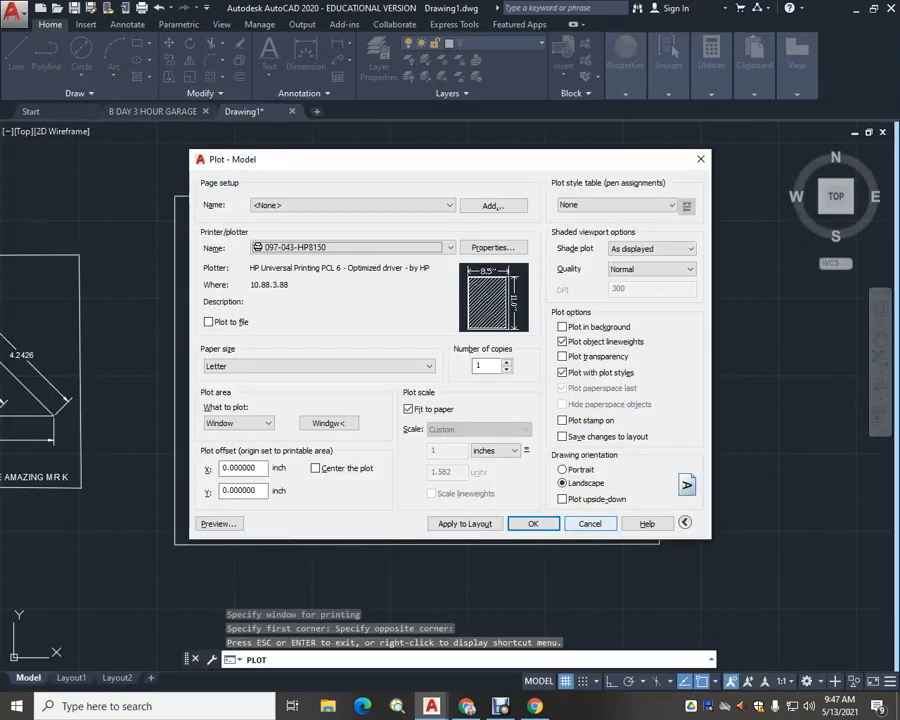
click(589, 523)
Move the author's name text horizontally to the right, closer to the border's lower right corner
click(512, 527)
click(506, 531)
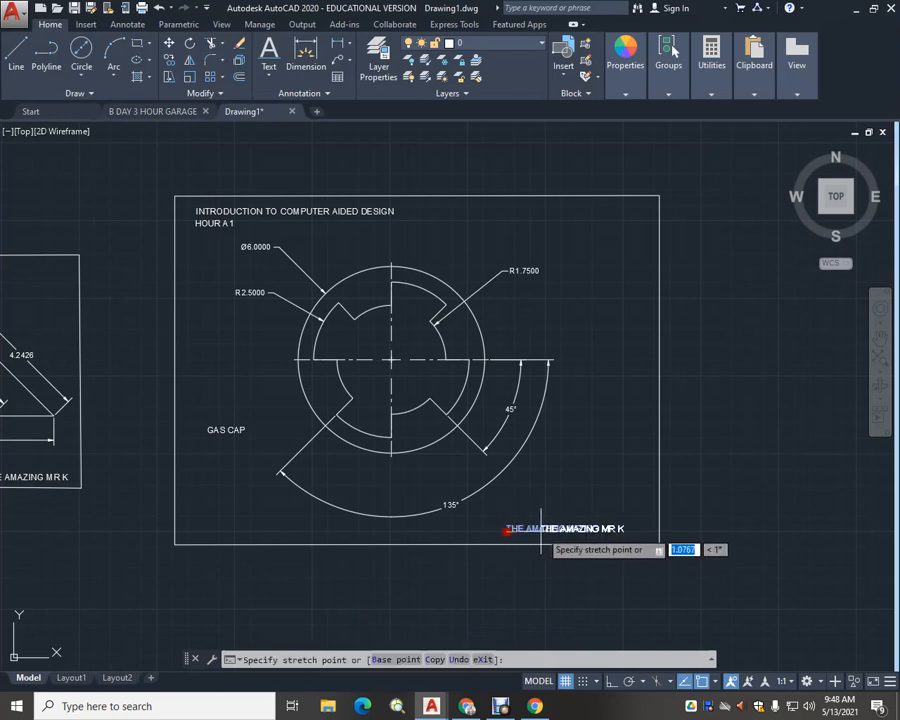
click(551, 530)
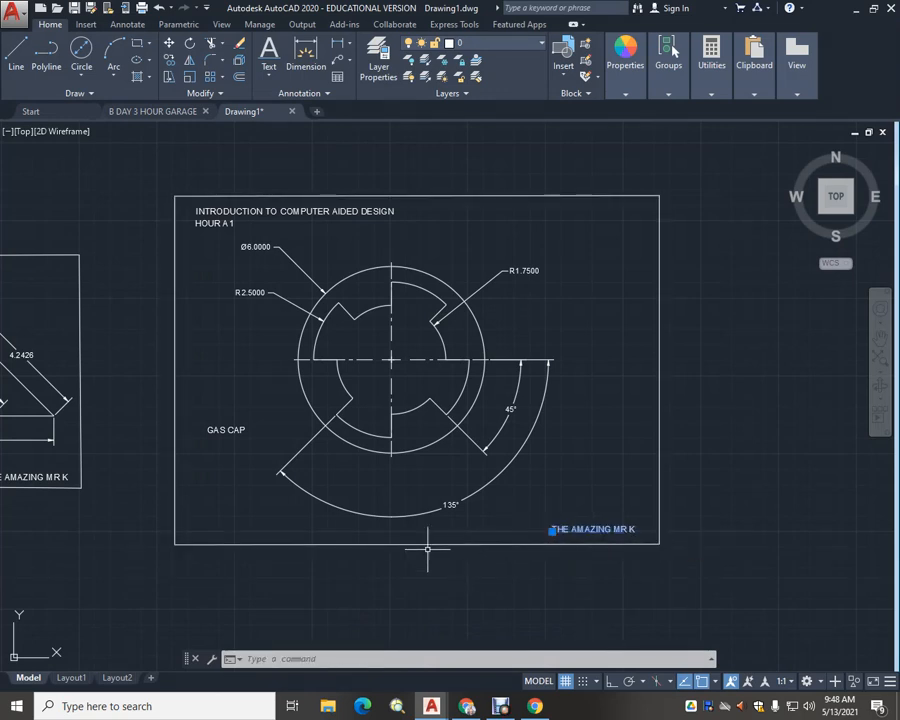
Examine the framed drawings laid out in both rows of the model space
scroll(440, 560, down, 3)
middle_drag(442, 570, 420, 583)
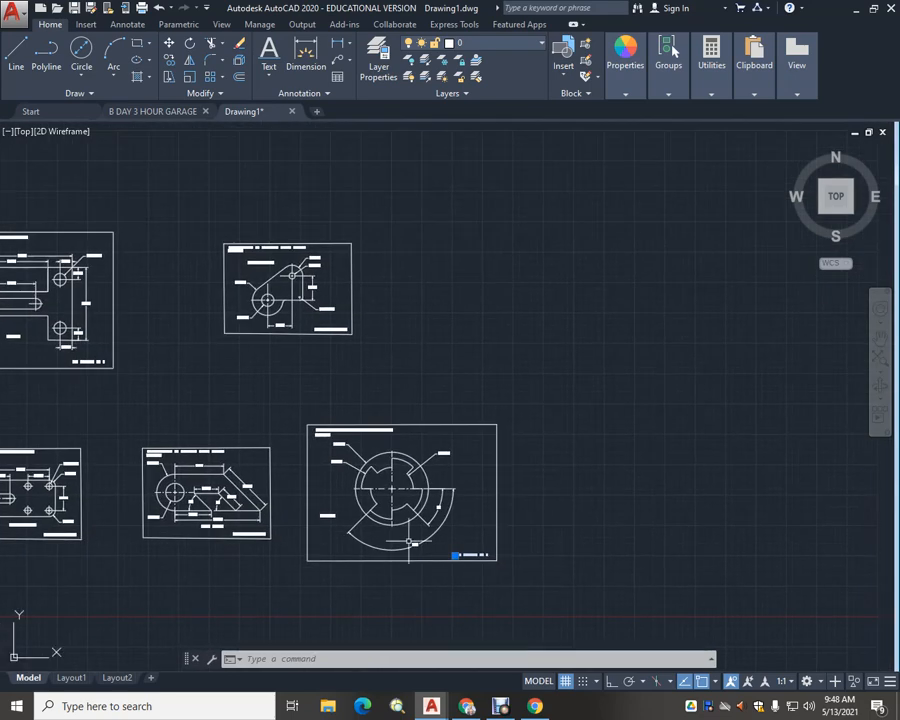
scroll(408, 540, up, 6)
scroll(408, 540, down, 4)
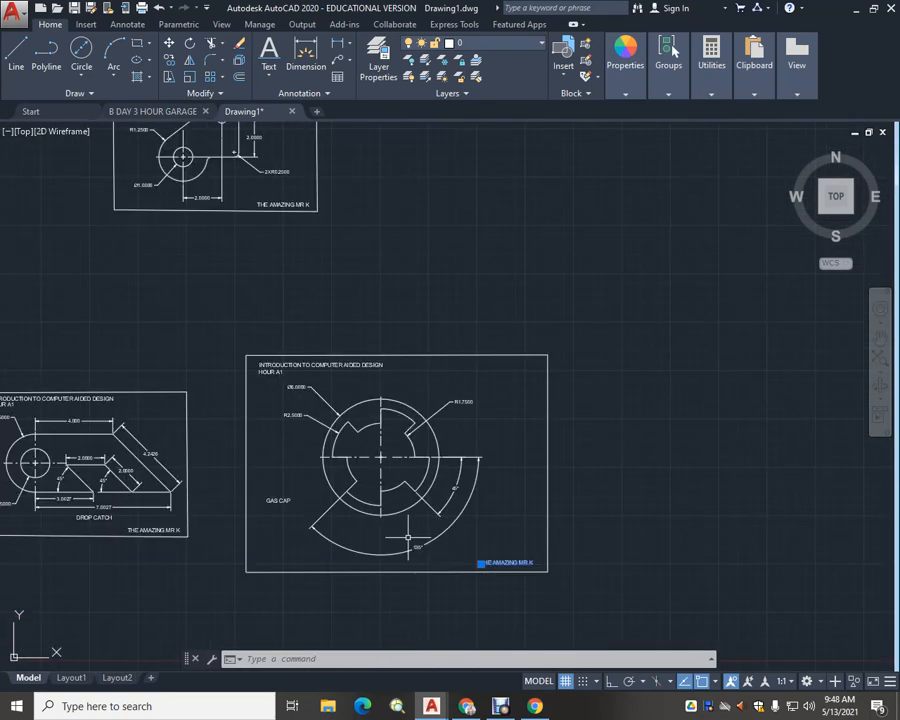
scroll(429, 525, down, 2)
middle_drag(429, 525, 485, 528)
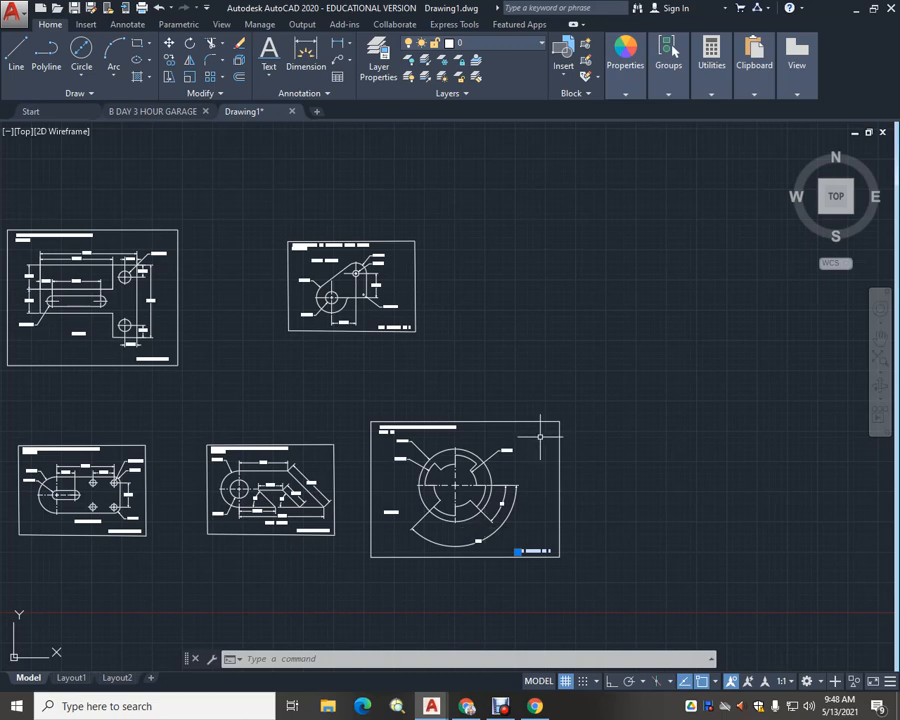
scroll(422, 402, down, 2)
middle_drag(422, 402, 597, 405)
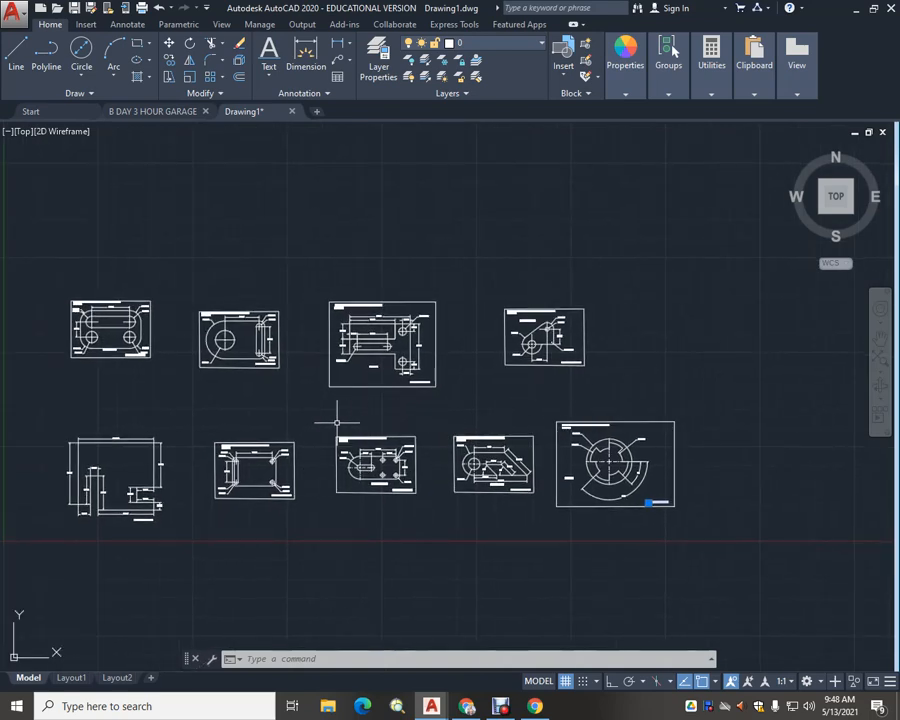
scroll(305, 421, up, 2)
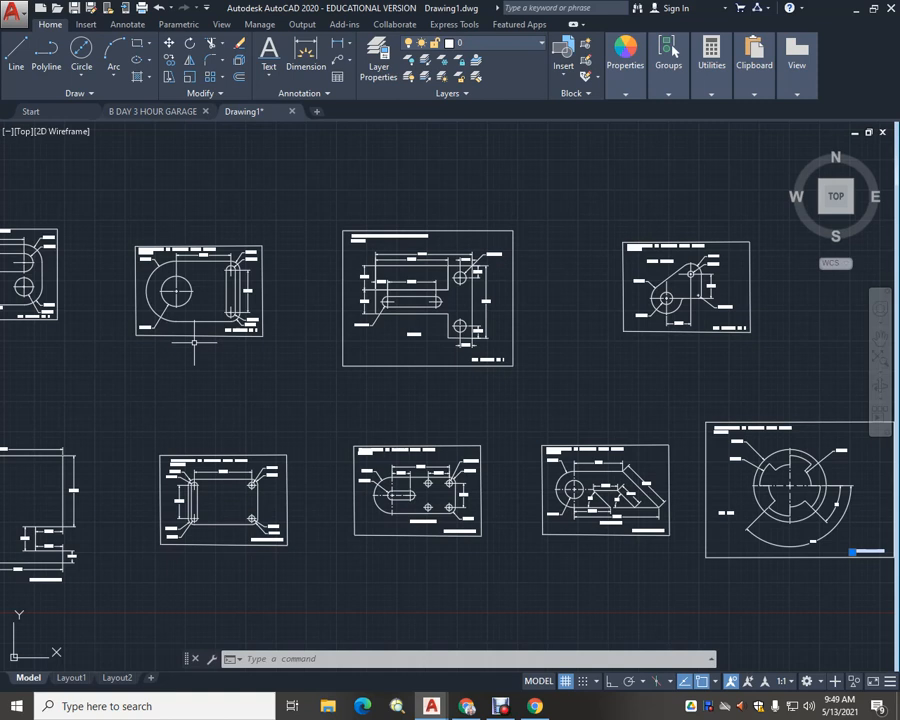
scroll(346, 382, down, 3)
middle_drag(458, 388, 433, 390)
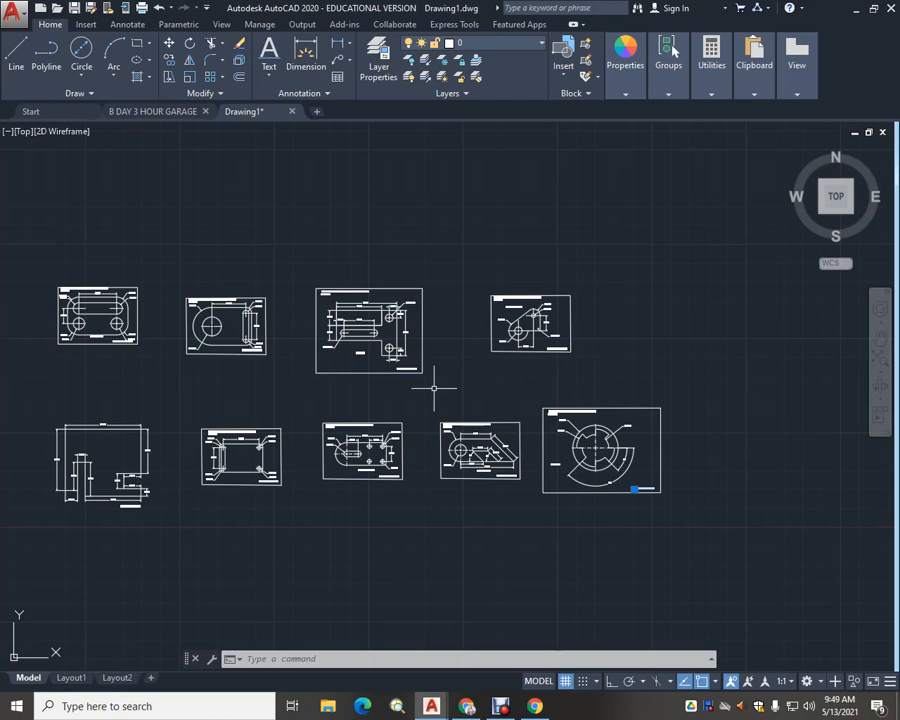
scroll(635, 378, up, 1)
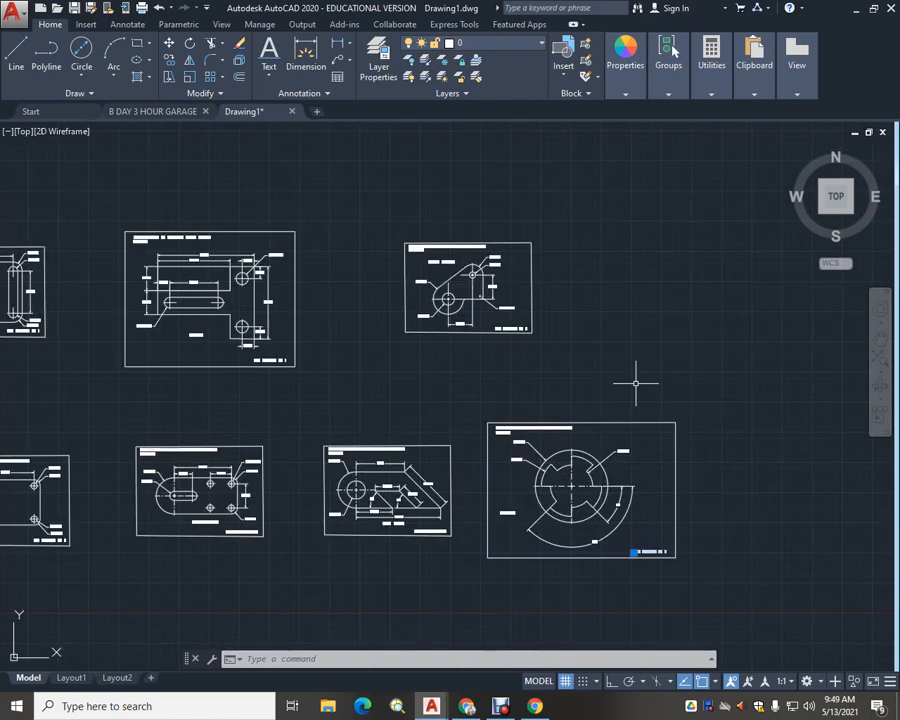
scroll(636, 381, down, 1)
Draw a vertical line about 10.4 units long, at 90°, in the empty space above the upper row's first drawing
mouse_move(667, 378)
middle_down()
mouse_move(384, 370)
mouse_move(889, 483)
mouse_move(883, 478)
middle_up()
middle_drag(370, 332, 369, 353)
scroll(366, 314, up, 3)
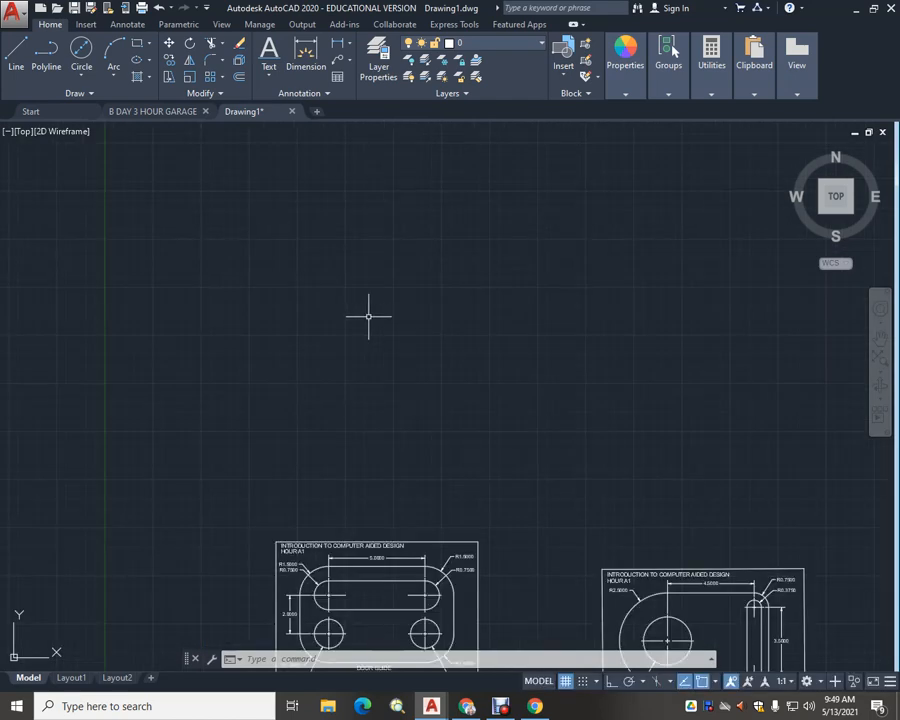
click(16, 50)
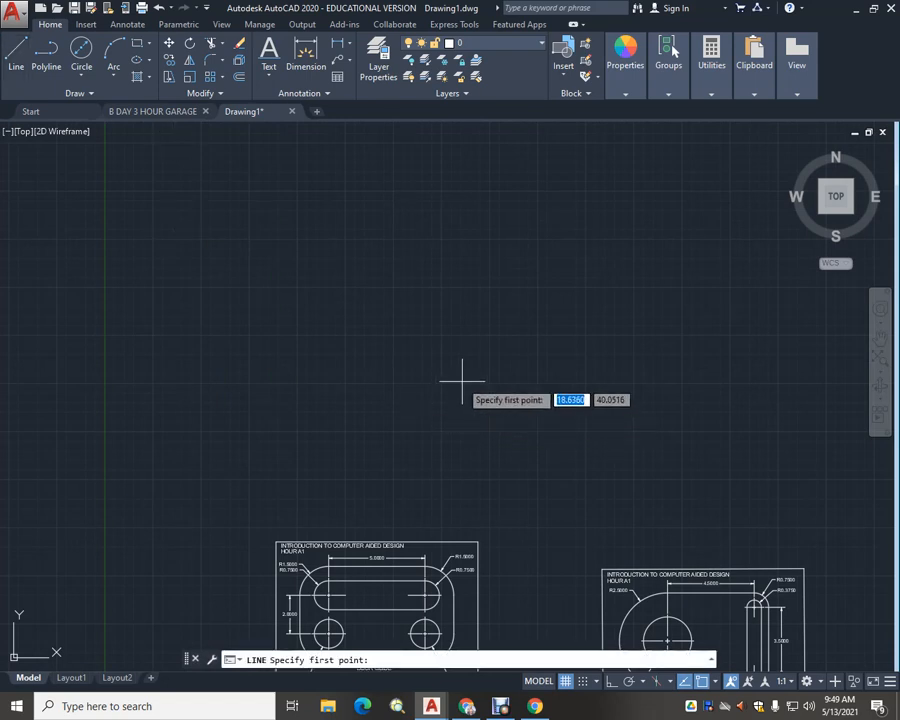
click(390, 303)
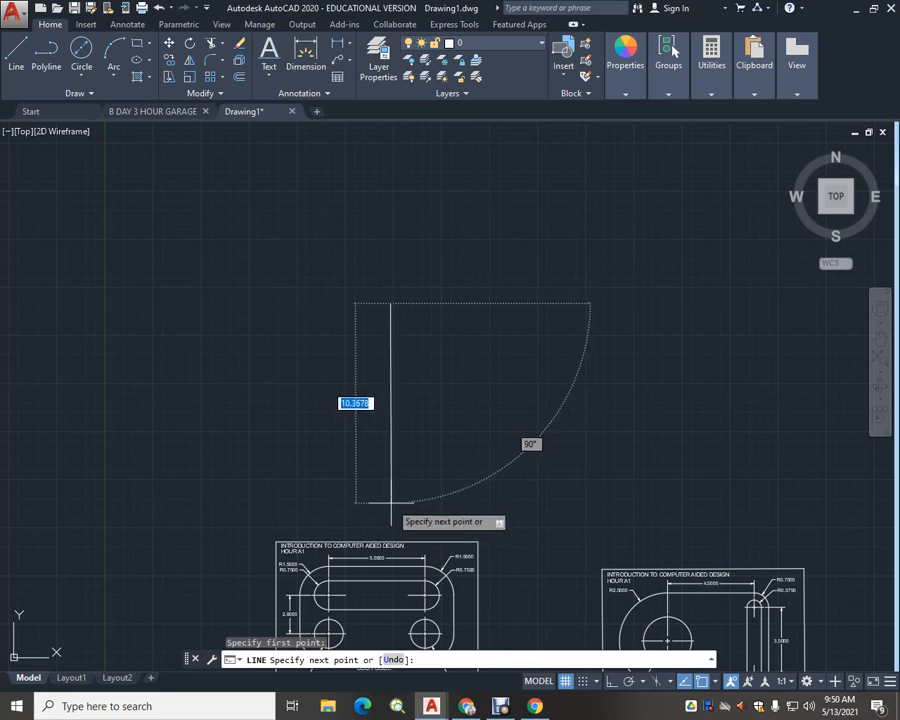
key(Tab)
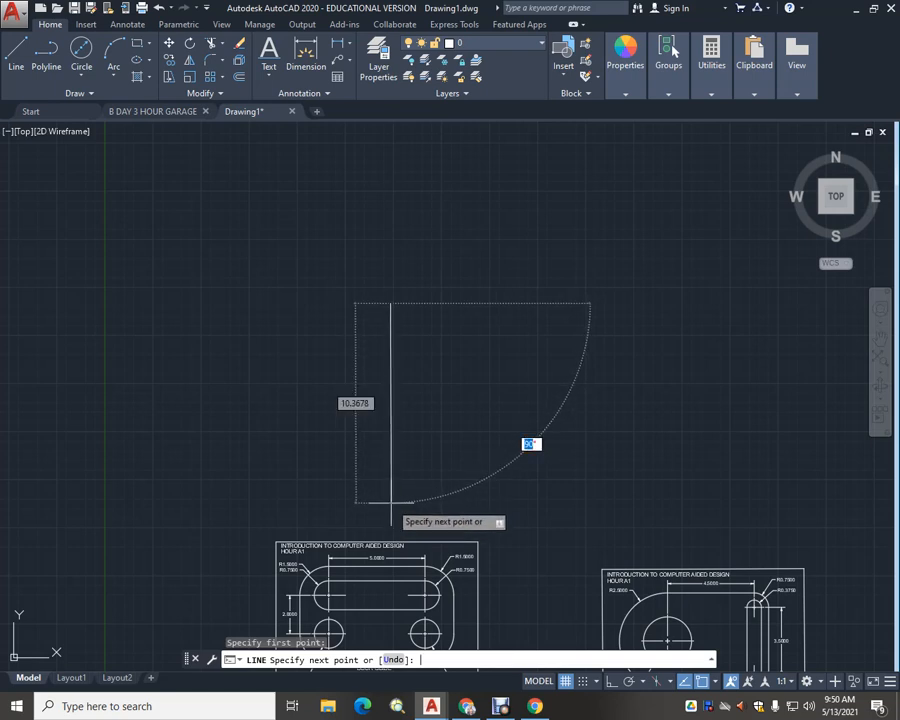
text(90)
key(Return)
key(Escape)
key(Escape)
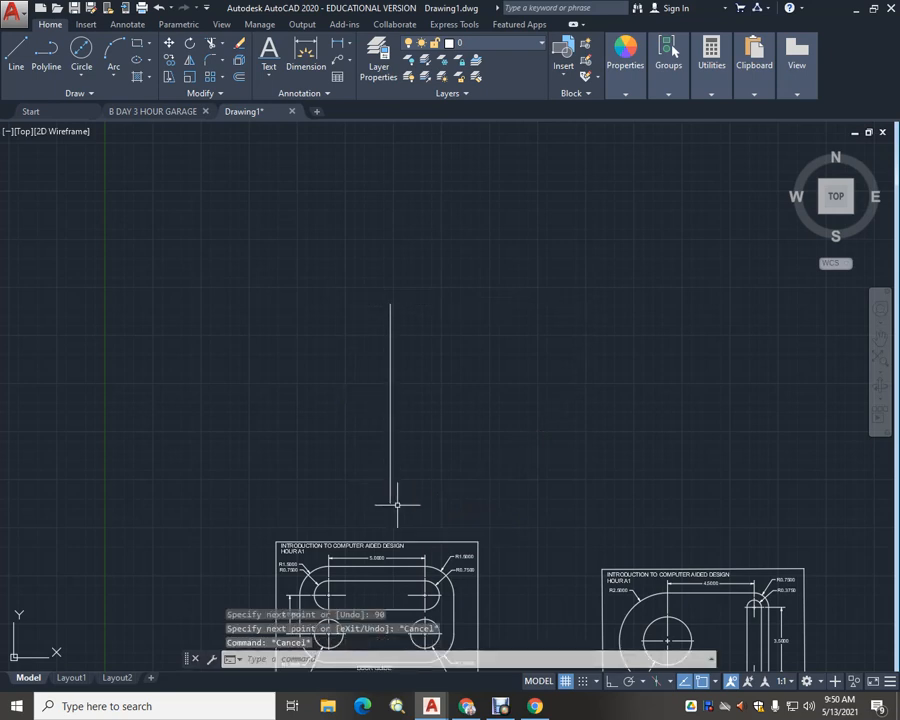
Draw a long horizontal line crossing the vertical line near its middle and extending farther to the right than to the left
key(space)
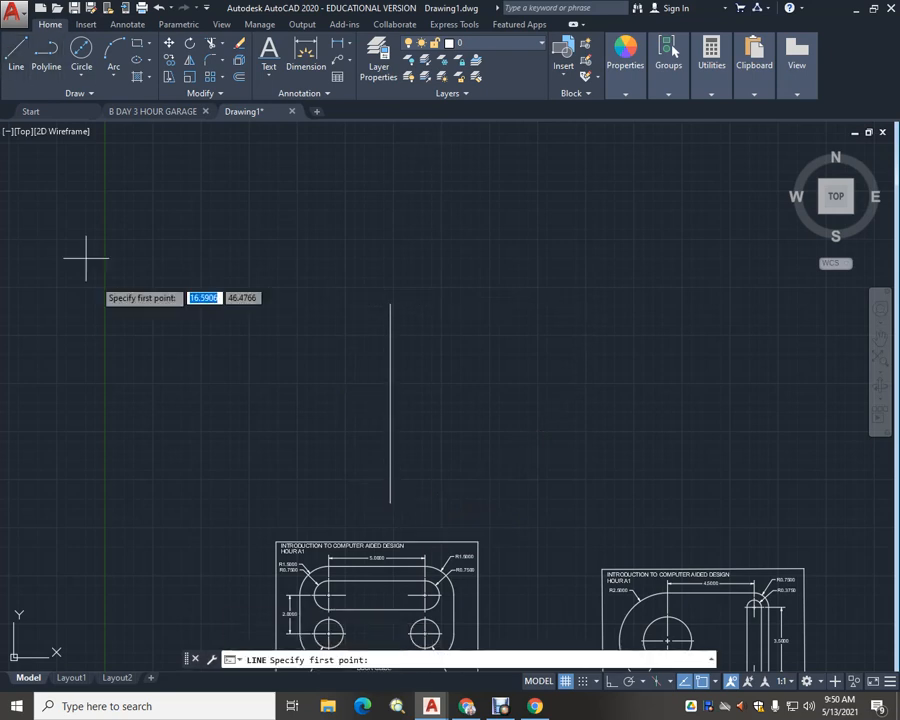
click(251, 402)
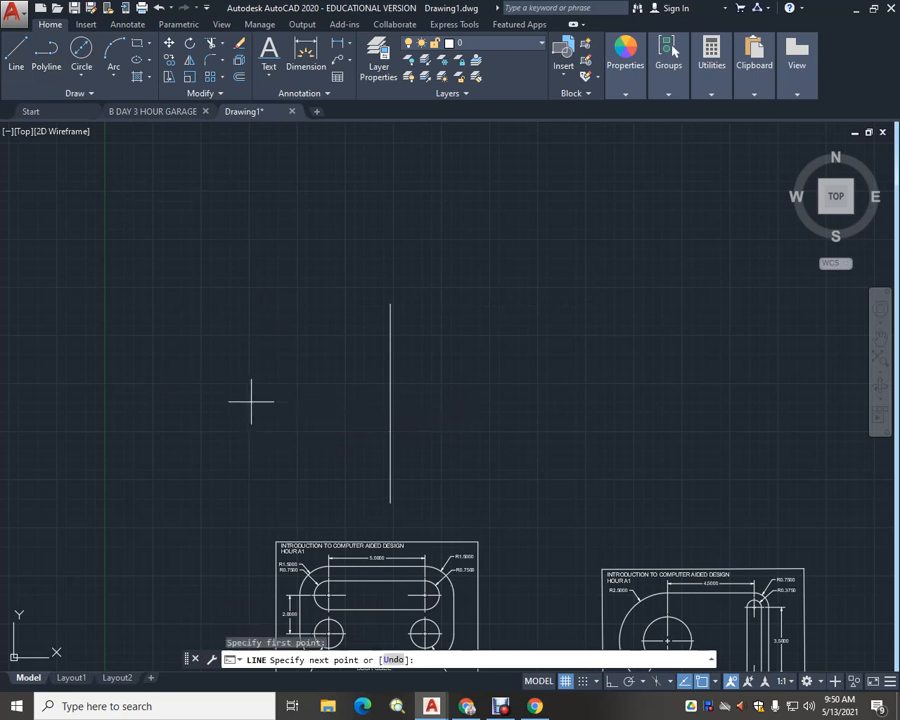
click(659, 402)
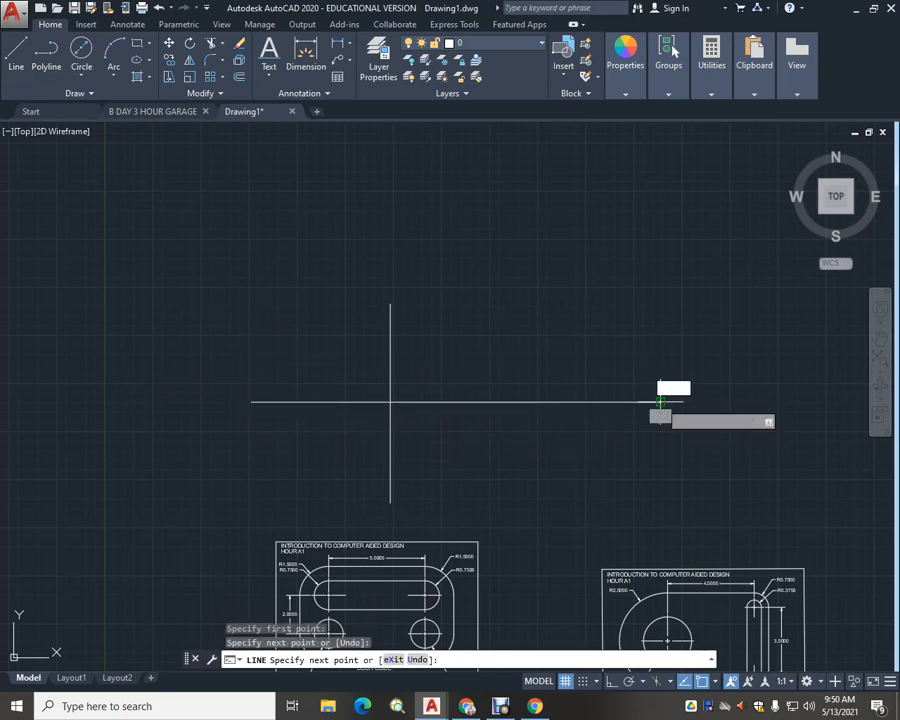
key(Escape)
key(Escape)
Draw a circle with a radius of 2.75 centred on the intersection of the vertical and horizontal lines
scroll(429, 416, up, 2)
middle_drag(431, 418, 473, 410)
scroll(476, 408, down, 1)
middle_drag(525, 431, 491, 418)
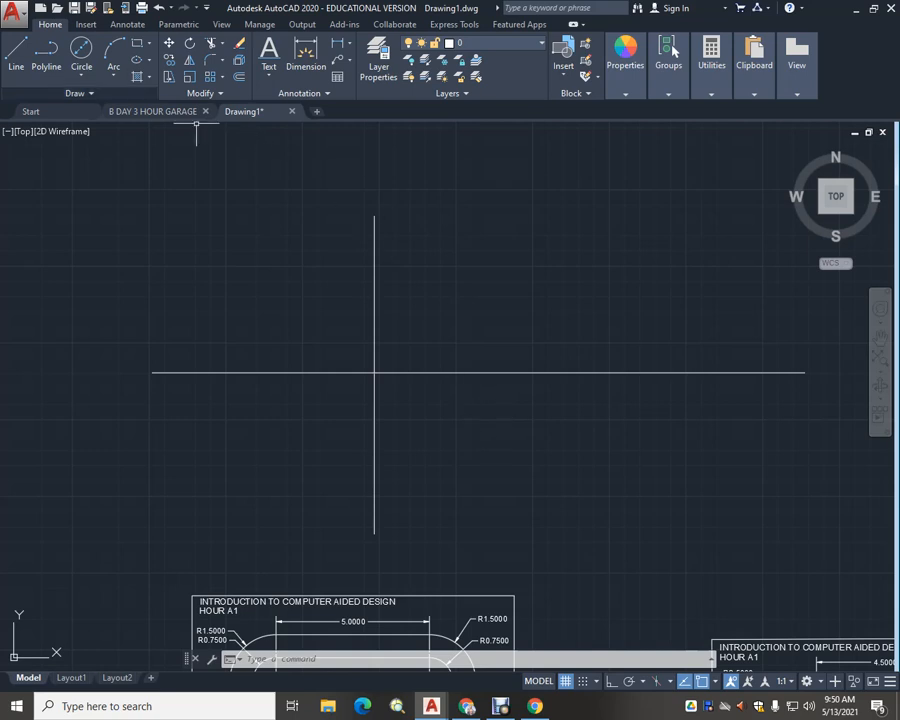
click(81, 75)
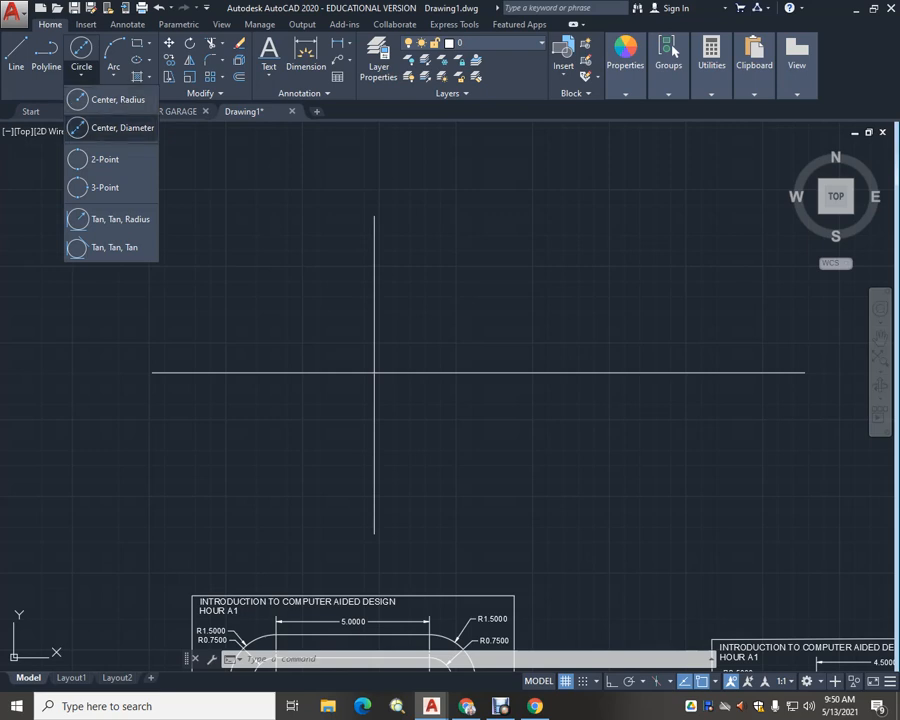
click(110, 127)
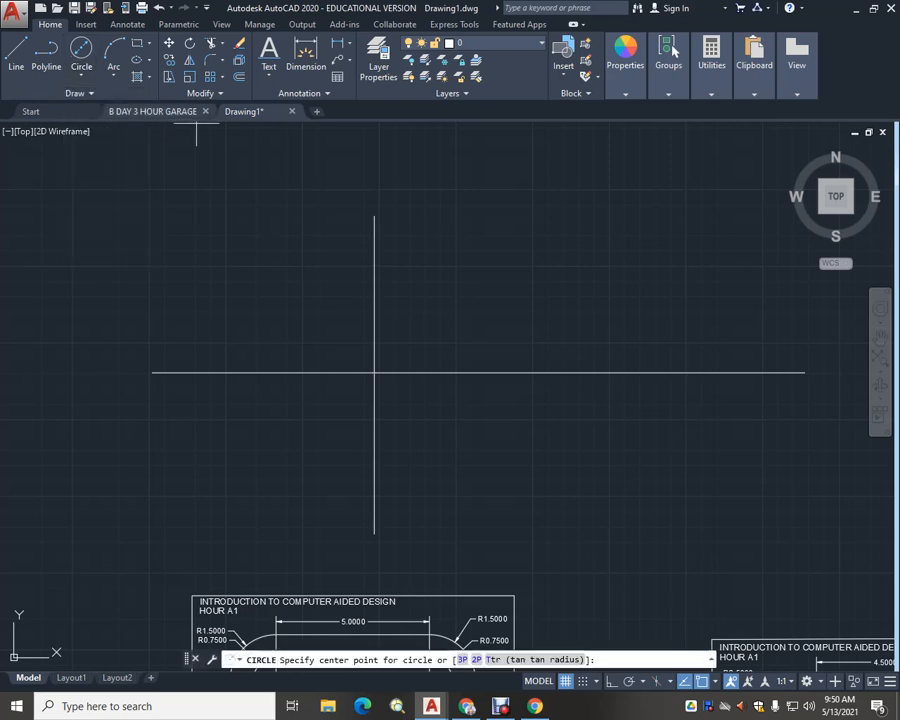
click(375, 373)
text(2.75)
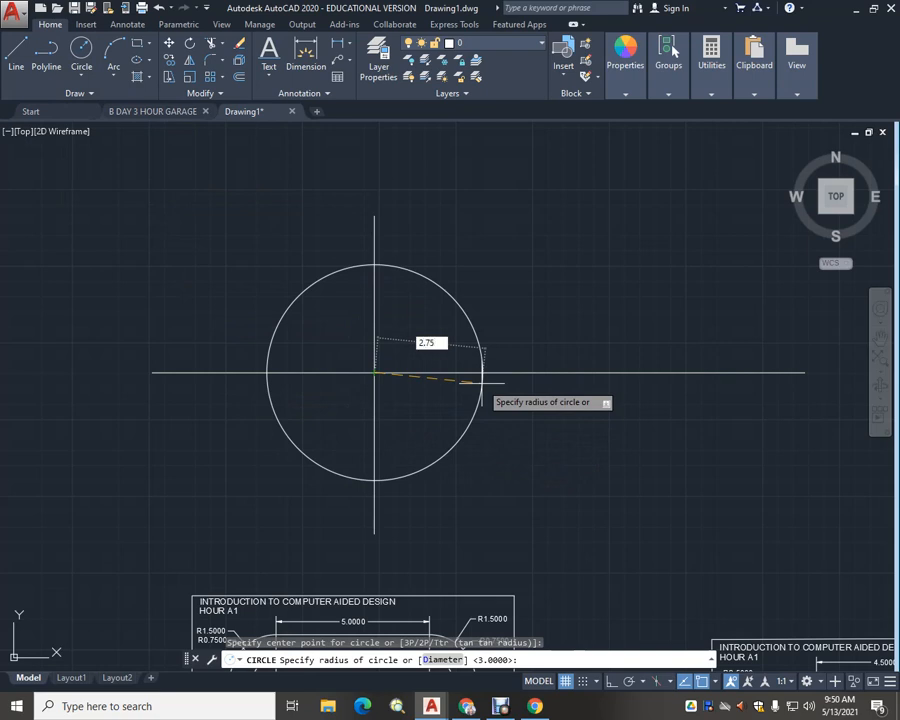
key(Return)
Draw a concentric circle with a diameter of 1.5 at the same centre line intersection
scroll(434, 354, up, 2)
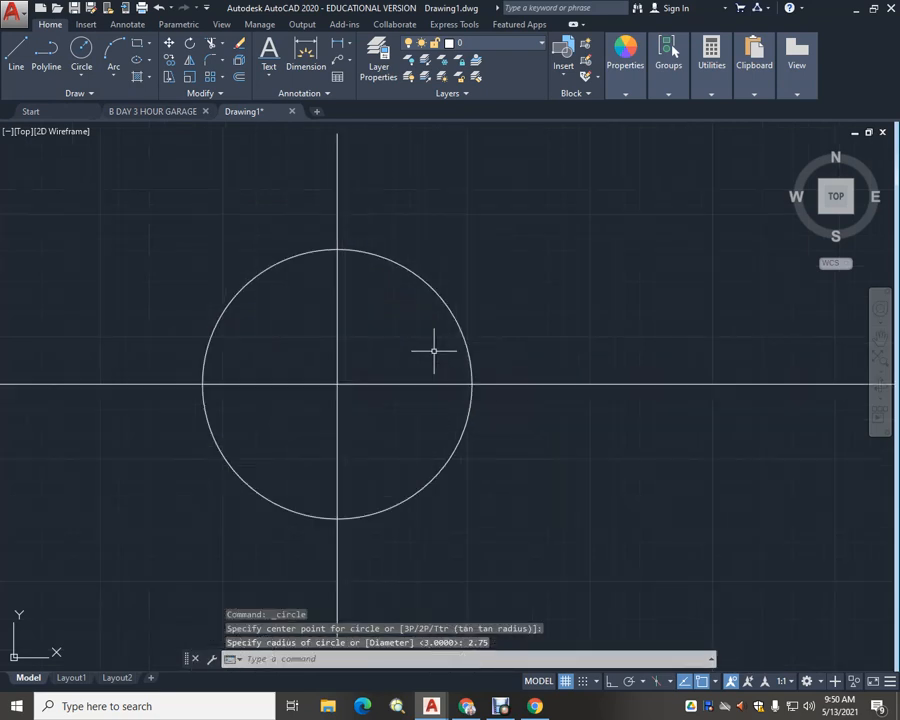
click(81, 76)
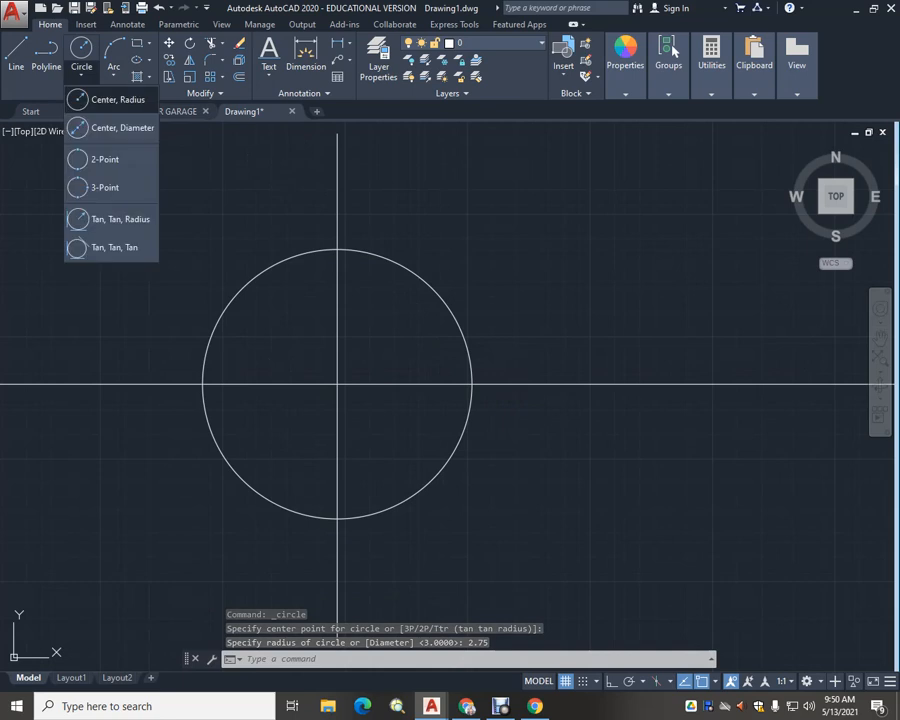
click(108, 128)
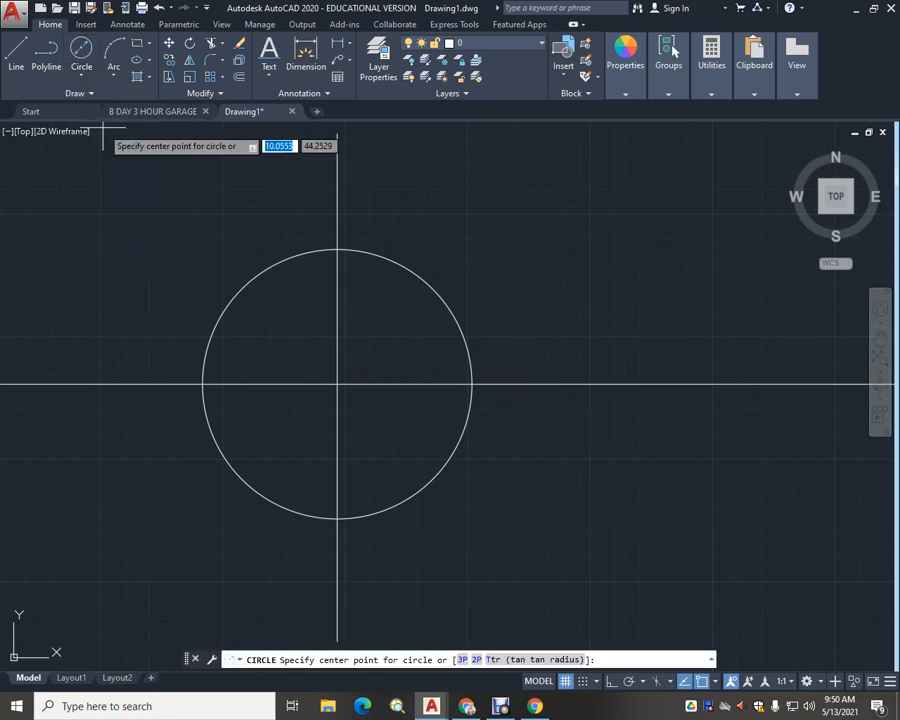
click(337, 384)
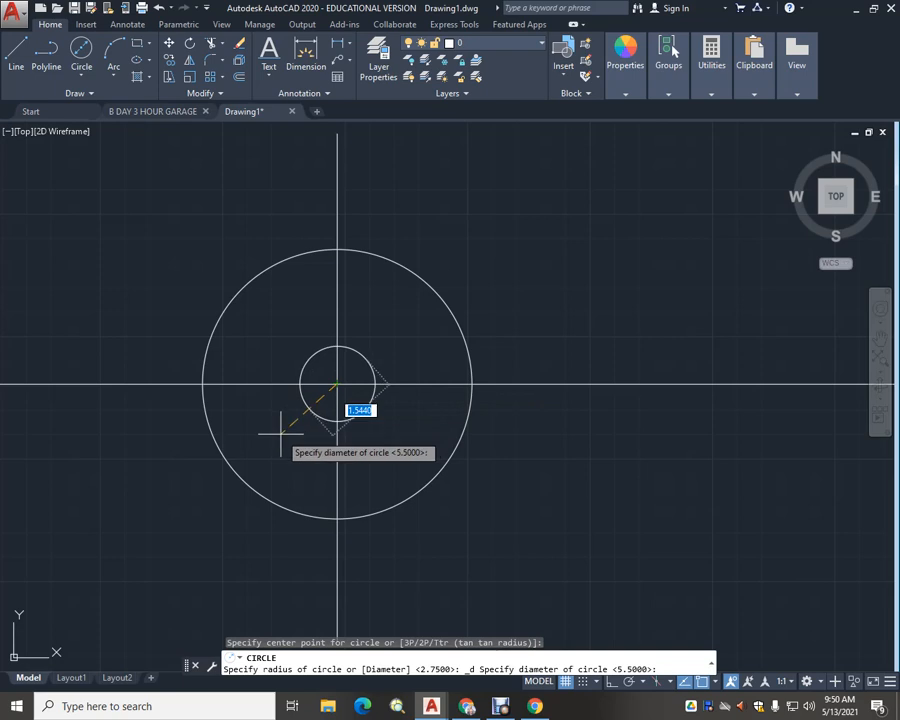
text(1.5)
key(Return)
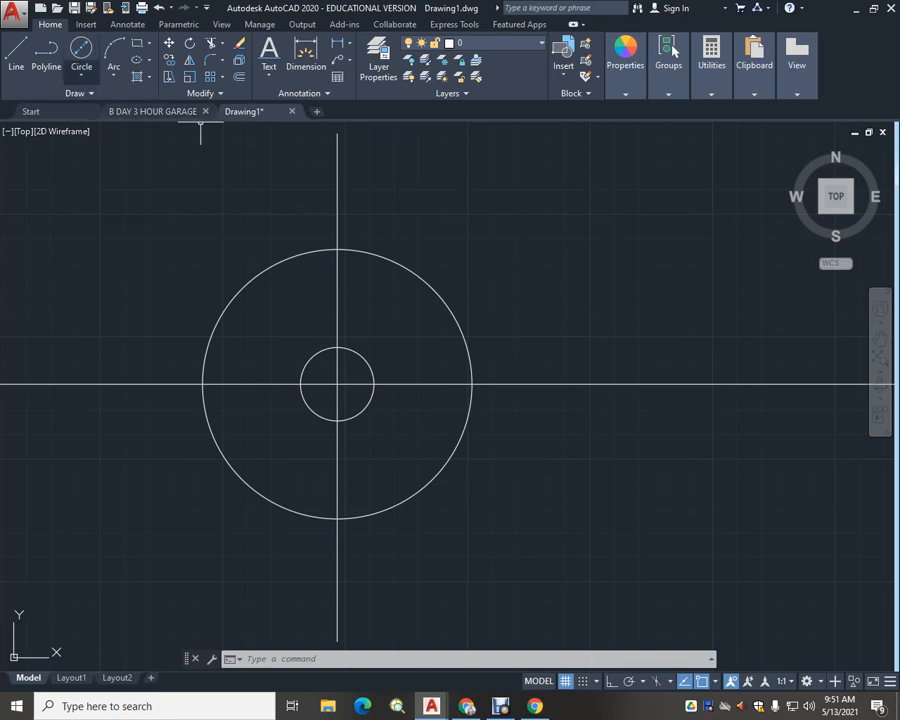
Draw a concentric circle with a diameter of 4 between the small inner circle and the outer circle
click(81, 76)
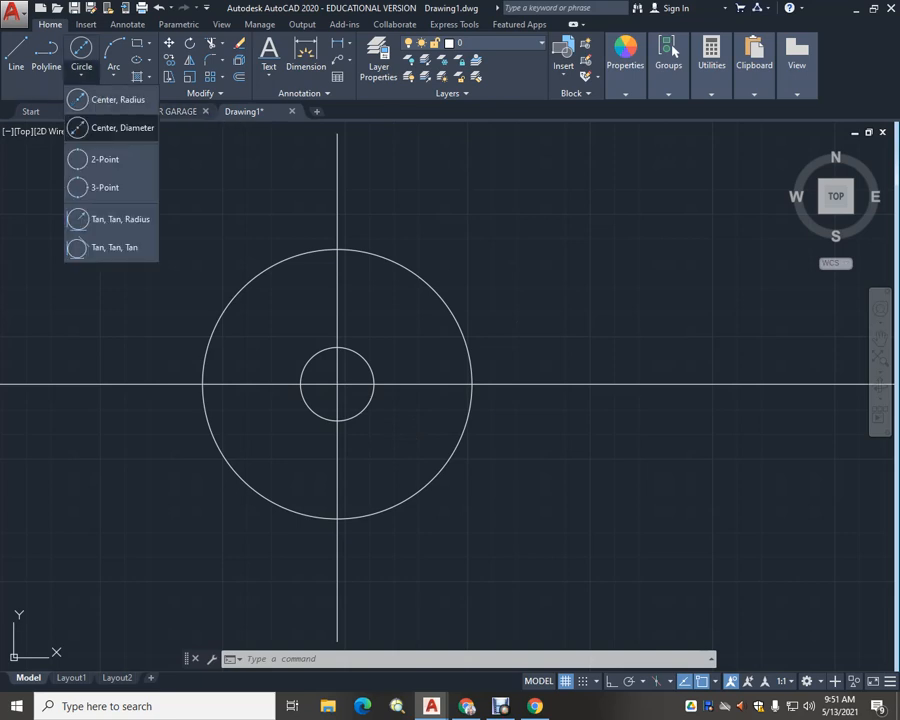
click(110, 99)
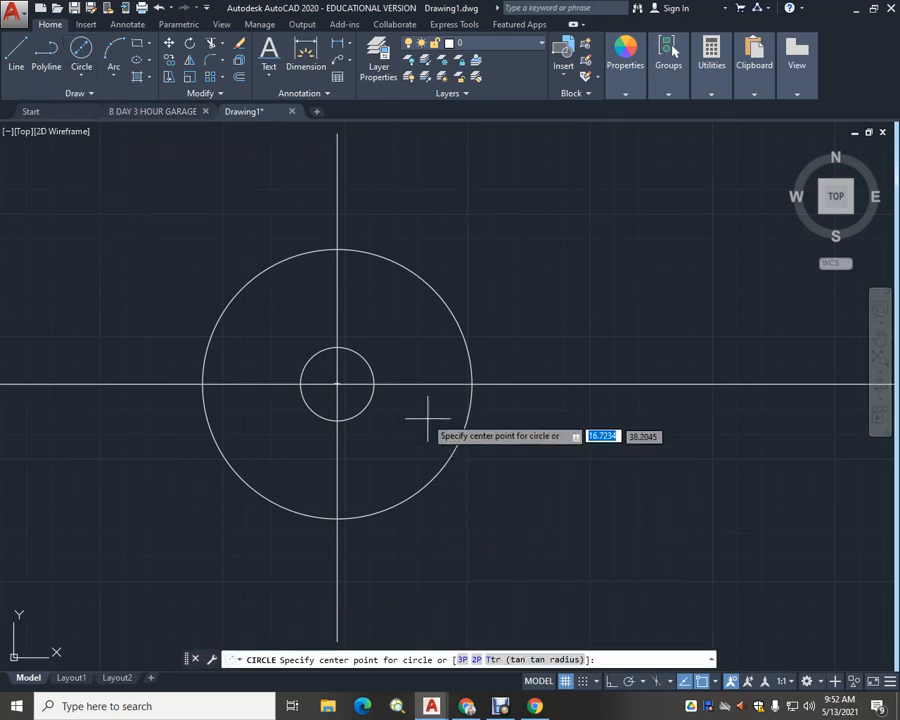
click(337, 383)
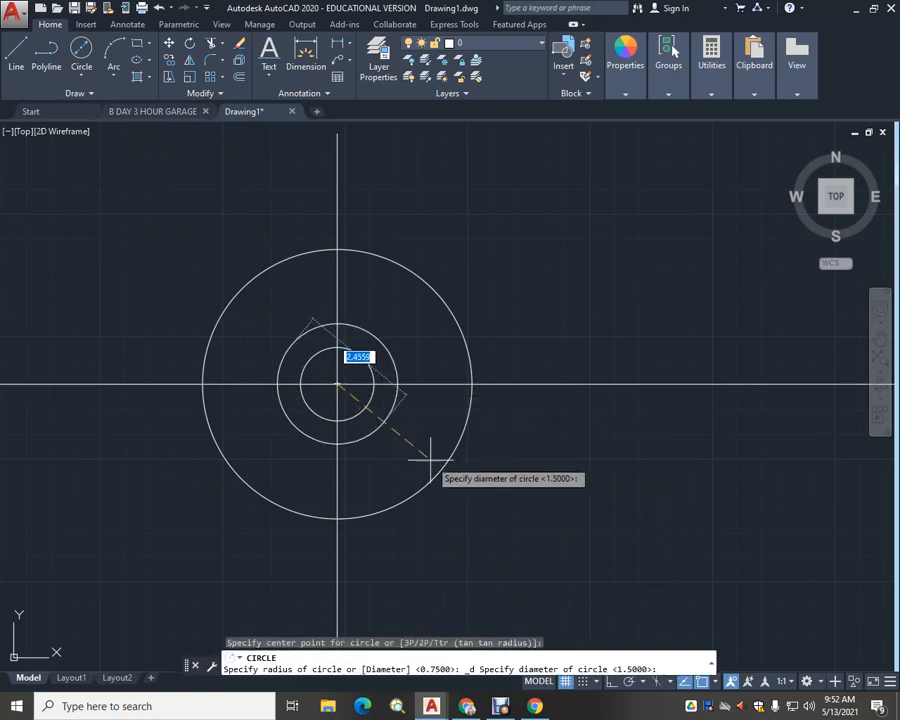
text(4)
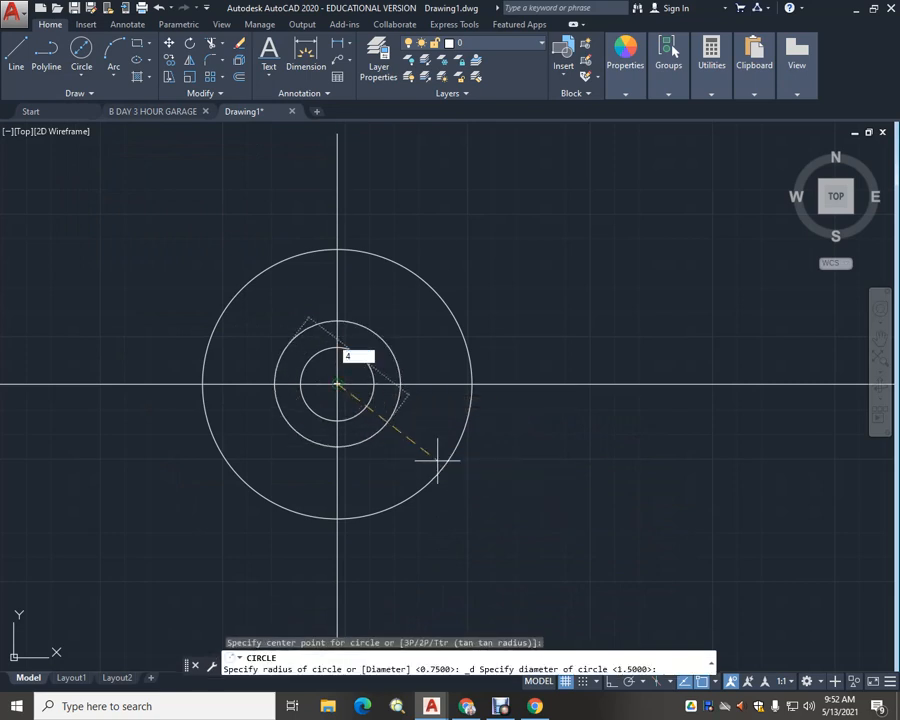
key(Return)
Draw a line about 3.7 units long from the circles' centre to the upper right, at 30° above the horizontal
middle_drag(538, 430, 530, 436)
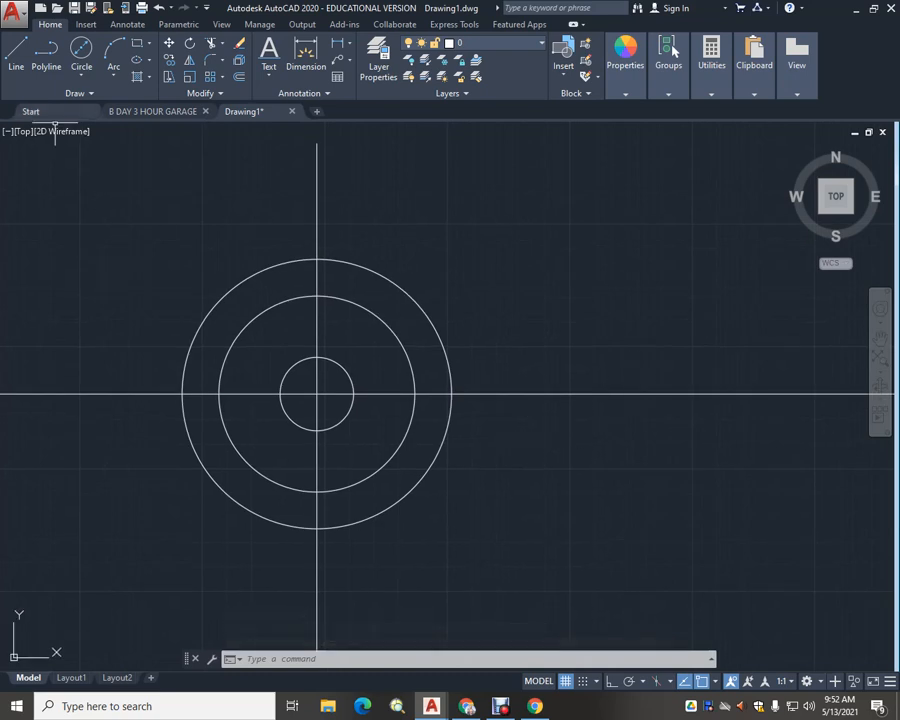
click(15, 55)
click(317, 393)
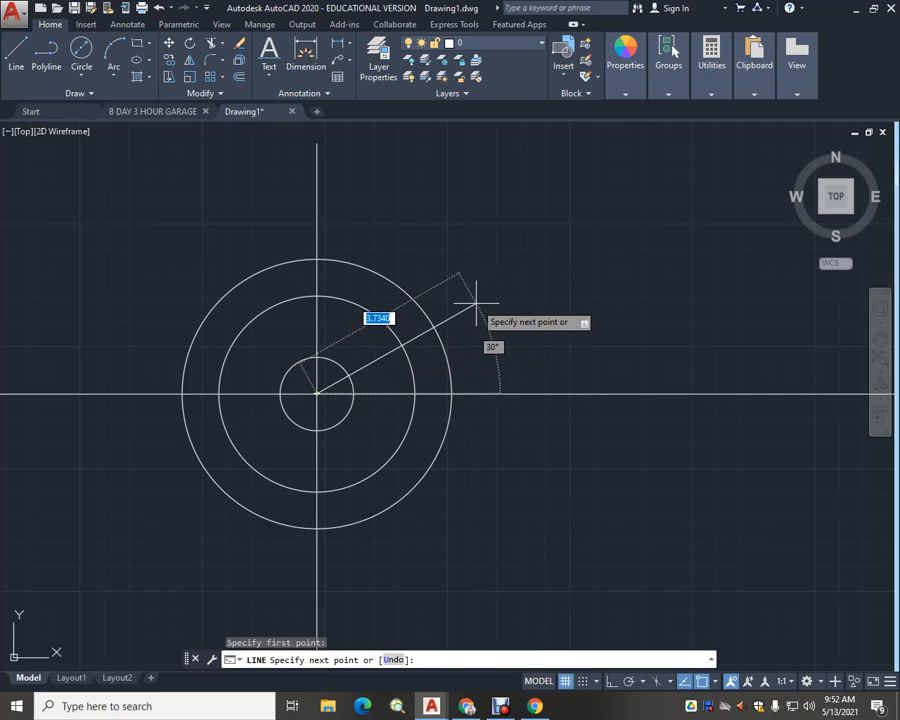
key(Tab)
text(30)
key(Return)
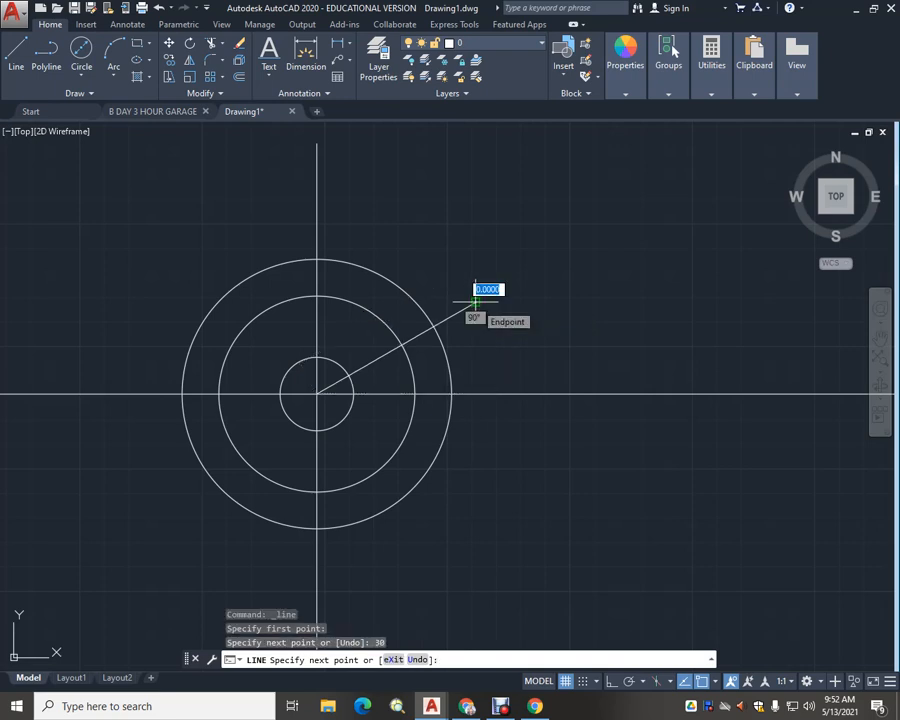
key(Escape)
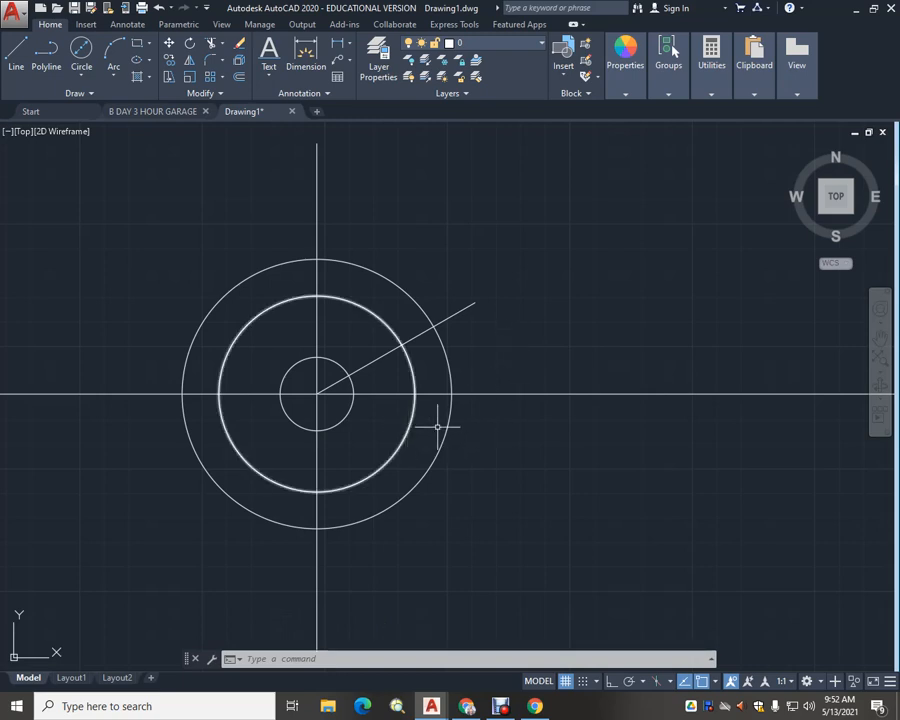
Draw a line about 3.6 units long from the circles' centre to the lower right, at 30° below the horizontal
click(16, 52)
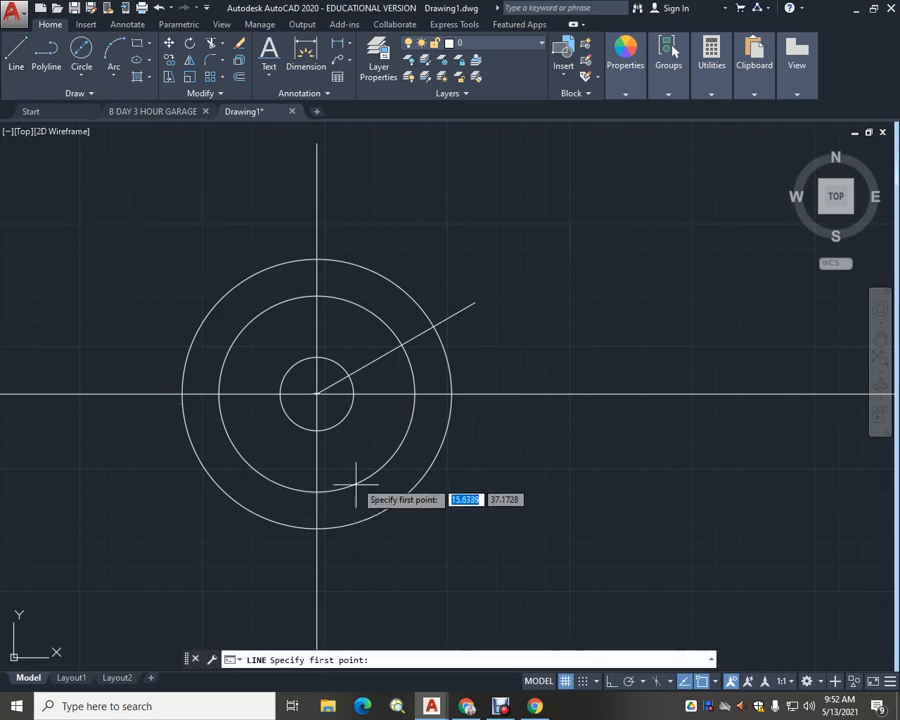
click(317, 394)
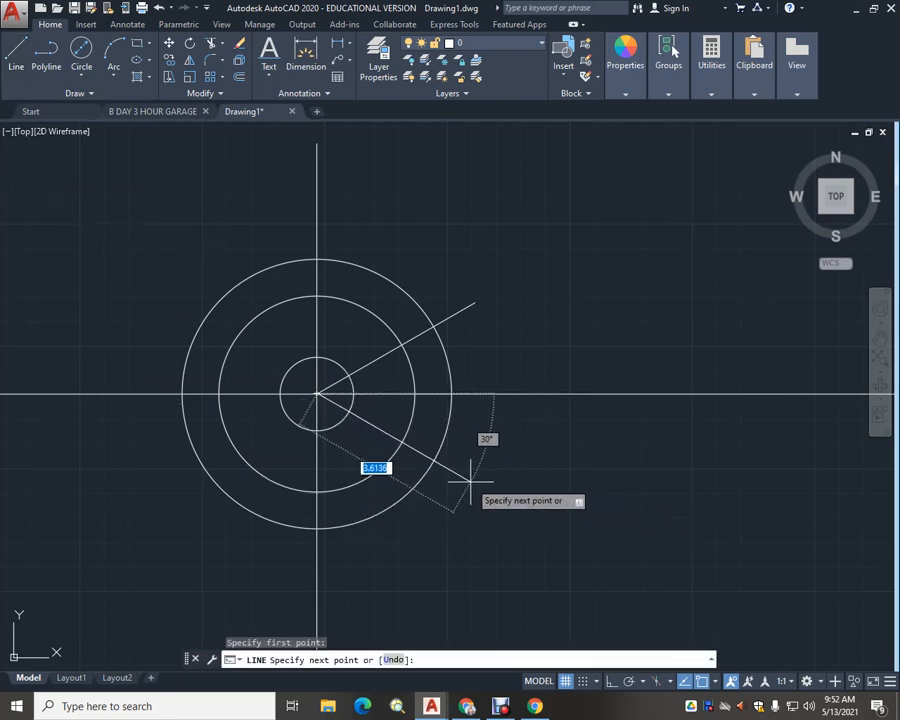
key(Tab)
text(30)
key(Return)
key(Escape)
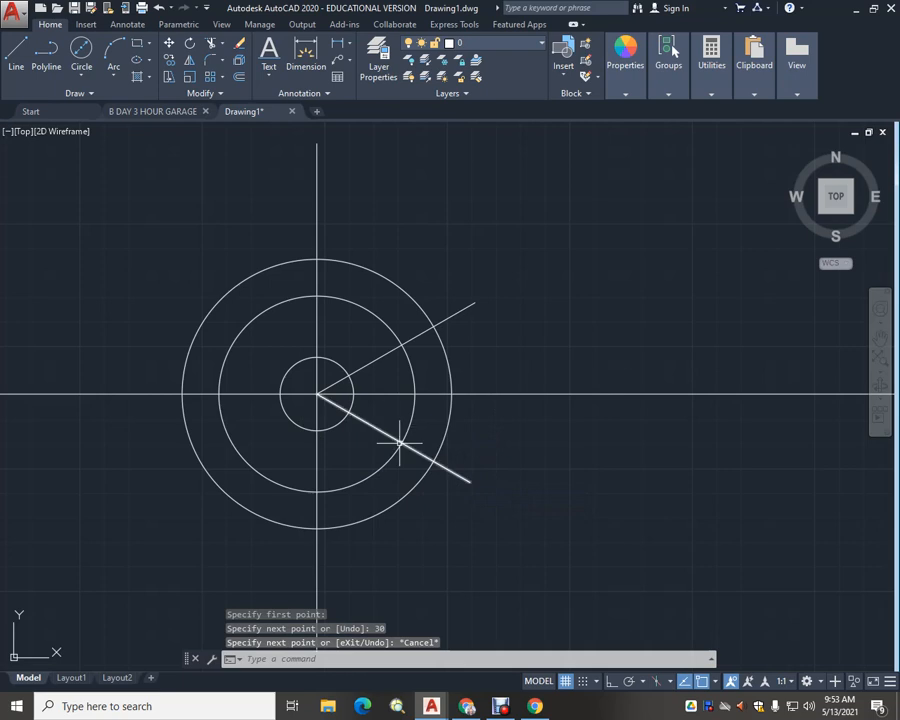
middle_drag(348, 333, 426, 357)
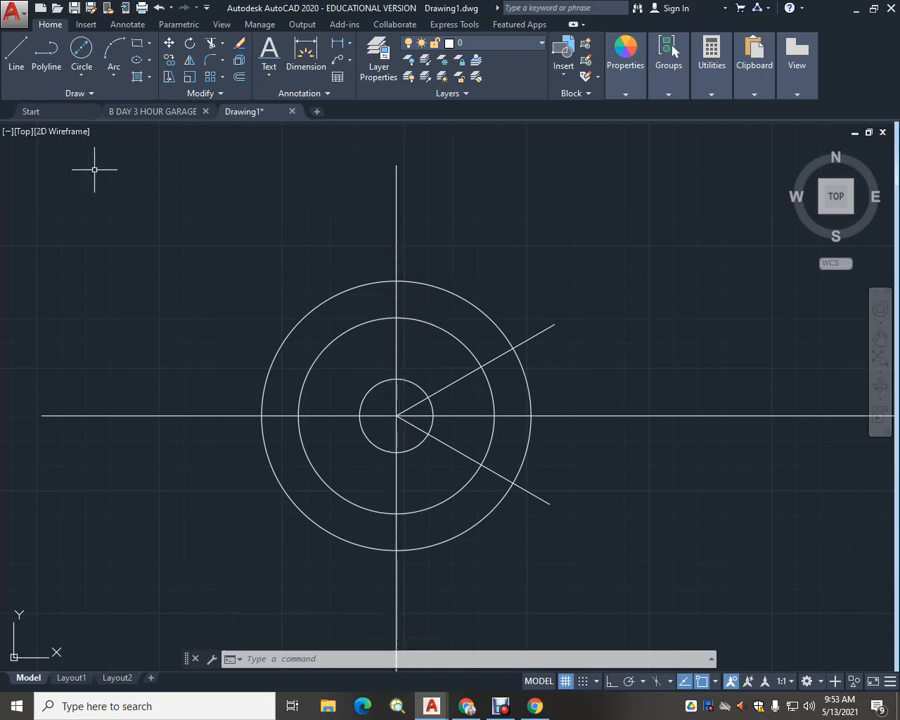
click(16, 52)
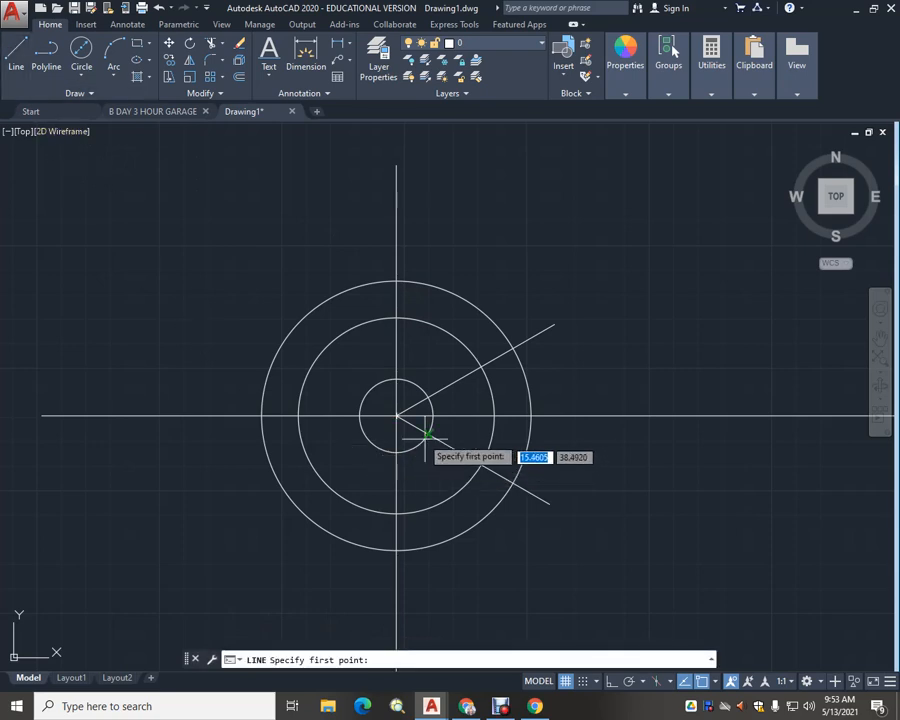
click(397, 415)
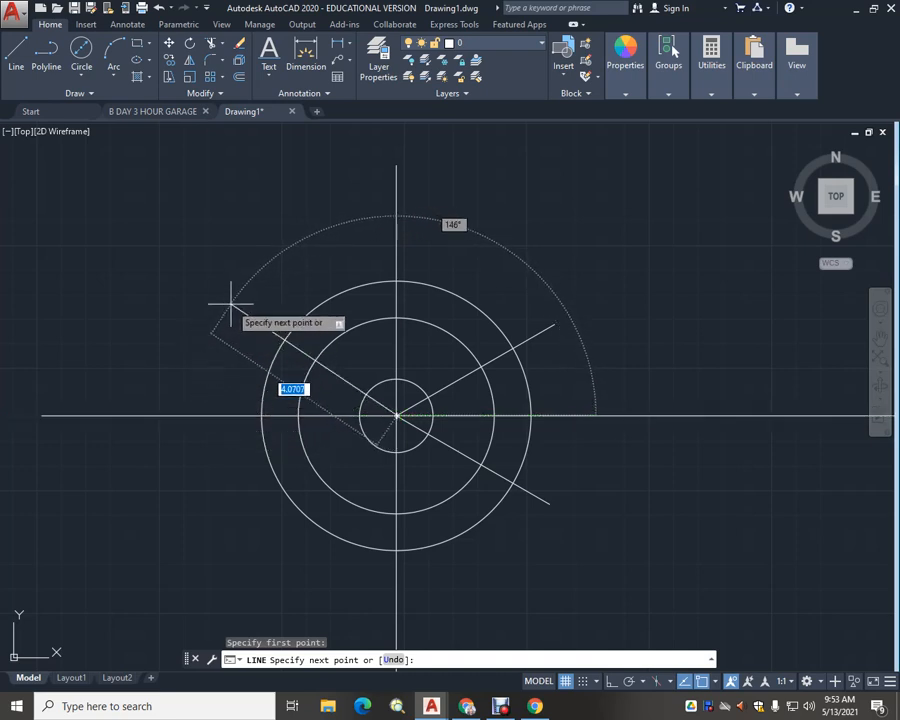
key(Escape)
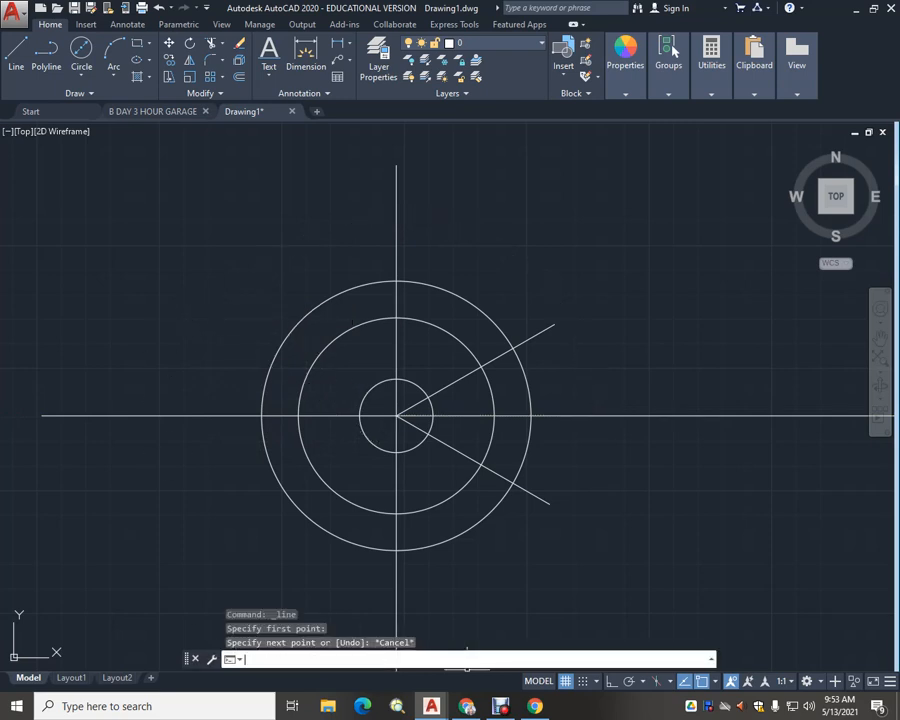
Open the QuickCalc calculator
text(CAL)
key(Down)
key(Down)
key(Down)
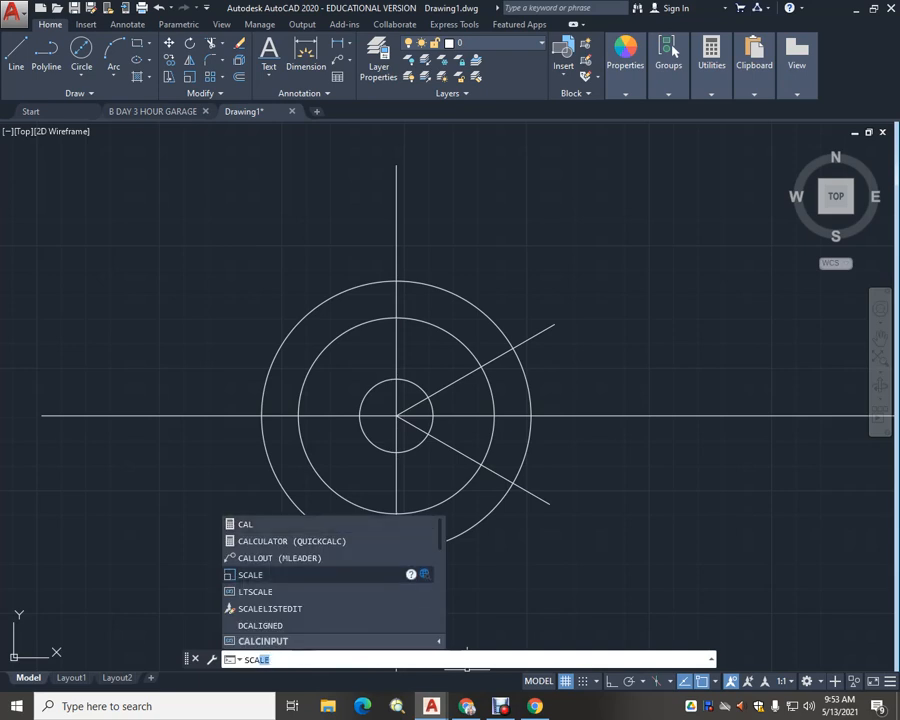
key(Up)
key(Up)
key(Return)
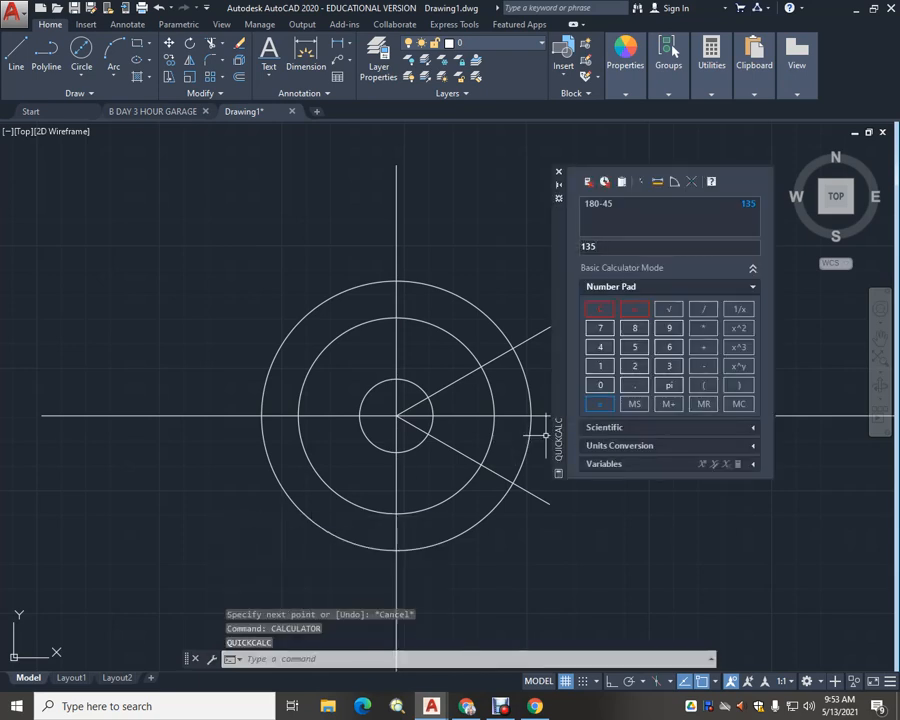
Calculate 180-30 for the next line's angle and close the calculator
click(600, 366)
click(634, 327)
click(600, 385)
click(703, 366)
click(669, 366)
click(600, 385)
key(Return)
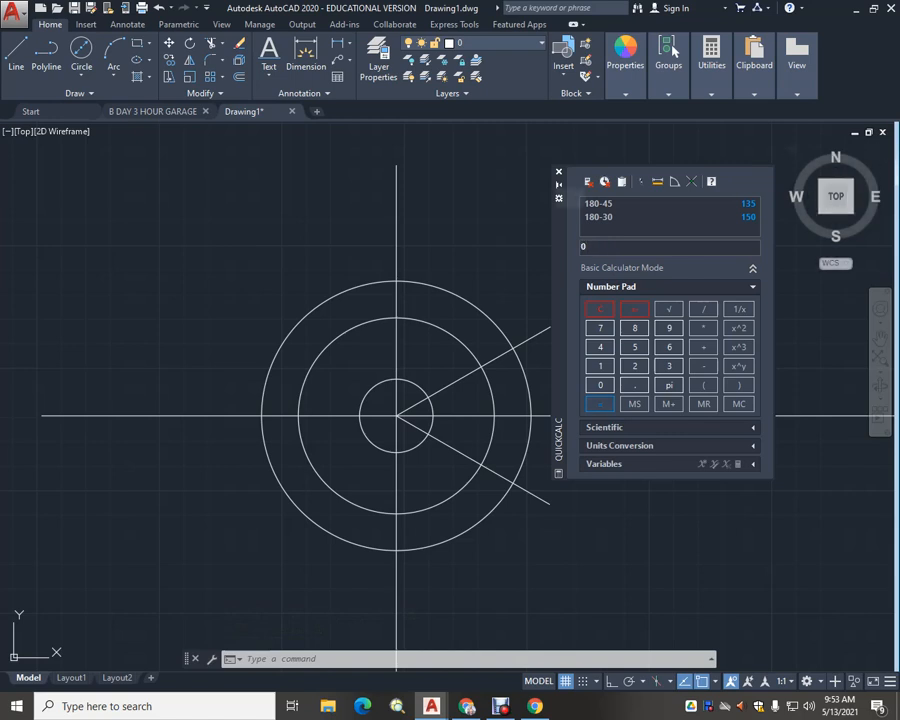
click(559, 172)
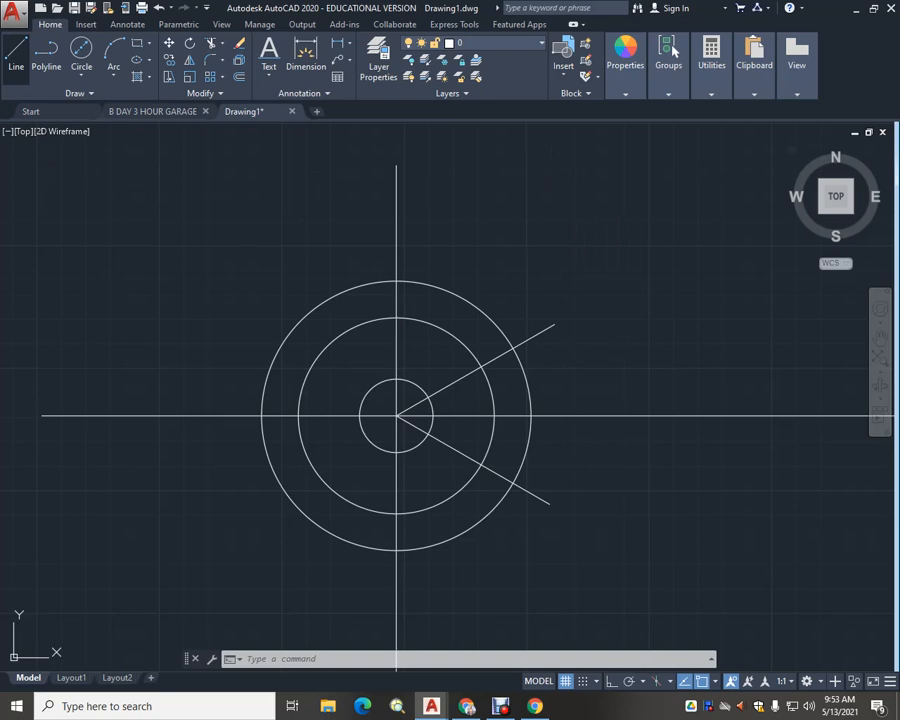
Draw a line about 4.7 units long from the circles' centre to the upper left, at an angle of 150°
click(16, 55)
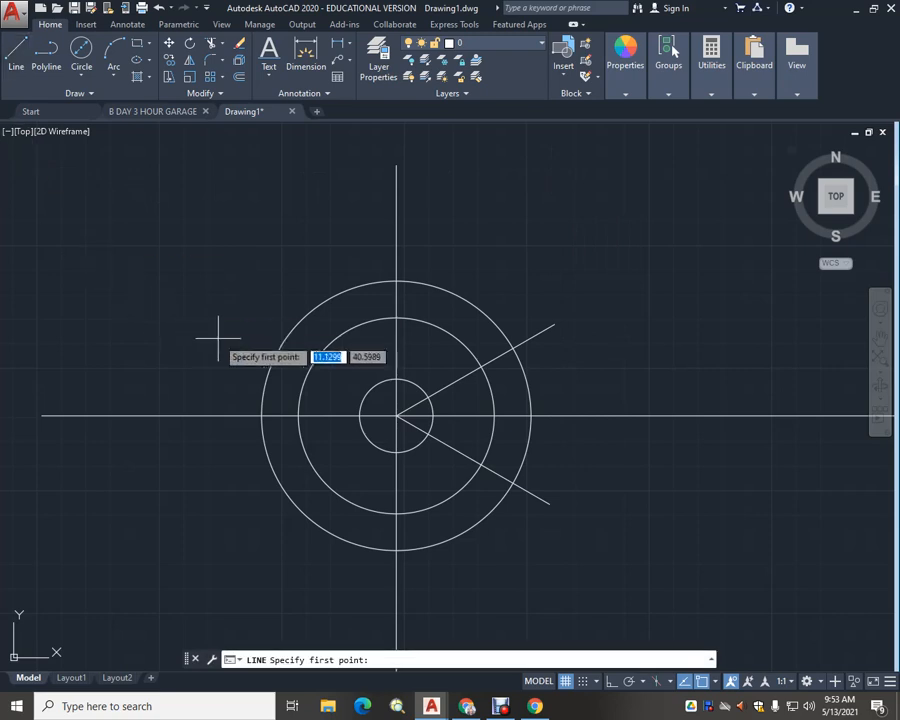
click(397, 416)
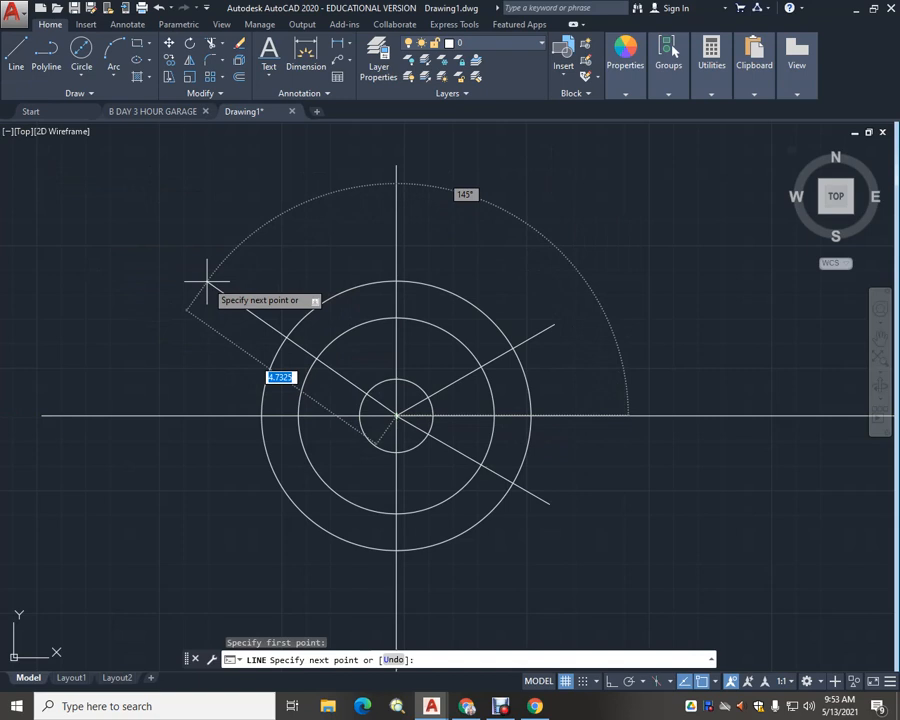
key(Tab)
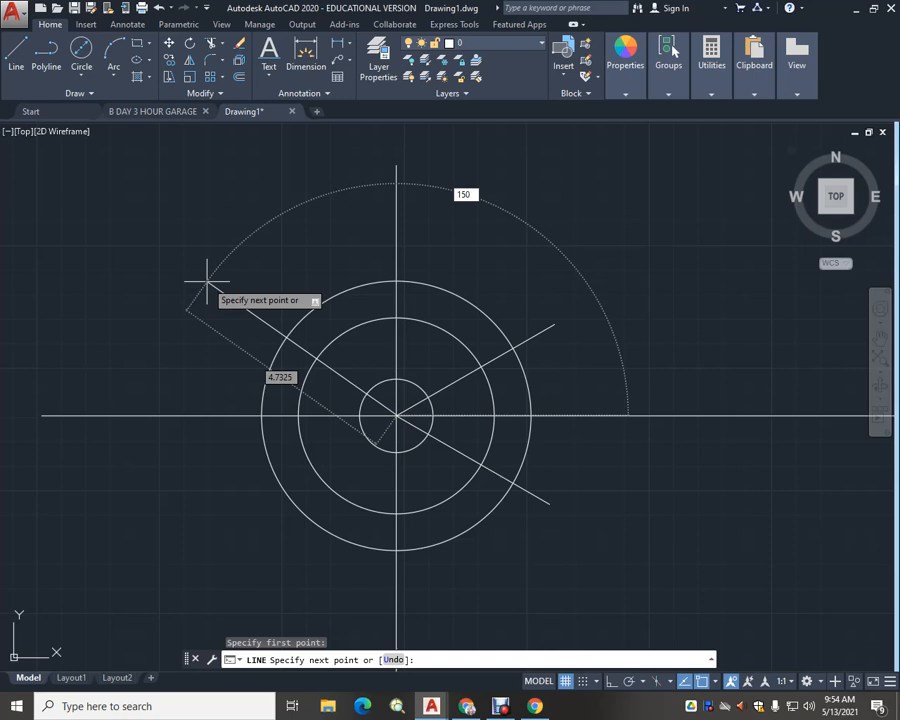
key(Return)
key(Escape)
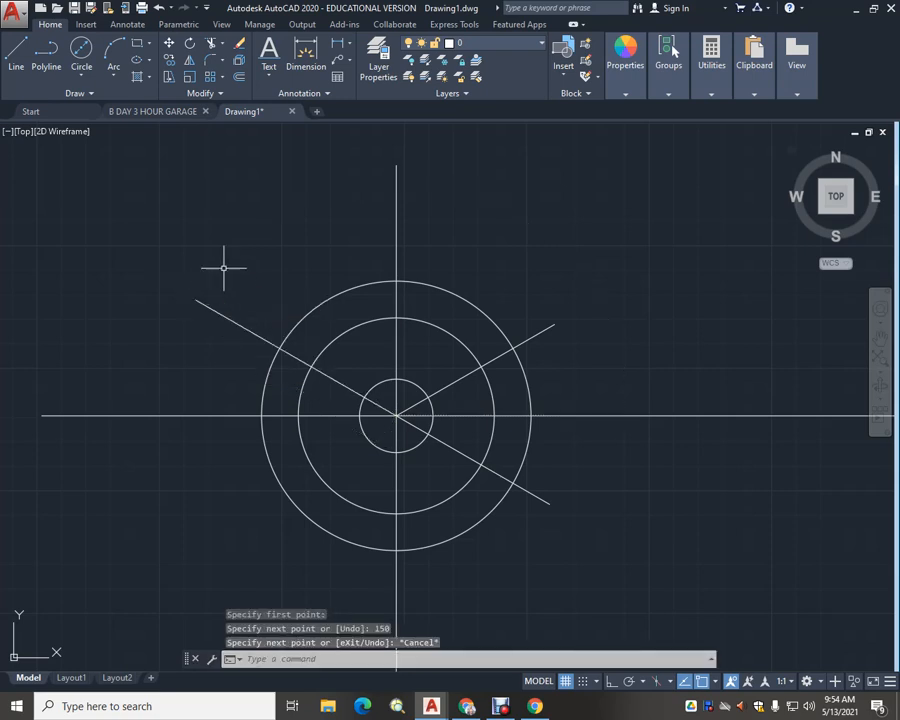
Draw a line about 3.5 units long from the circles' centre to the lower left at 210°, extending the upper-right line's direction
click(16, 50)
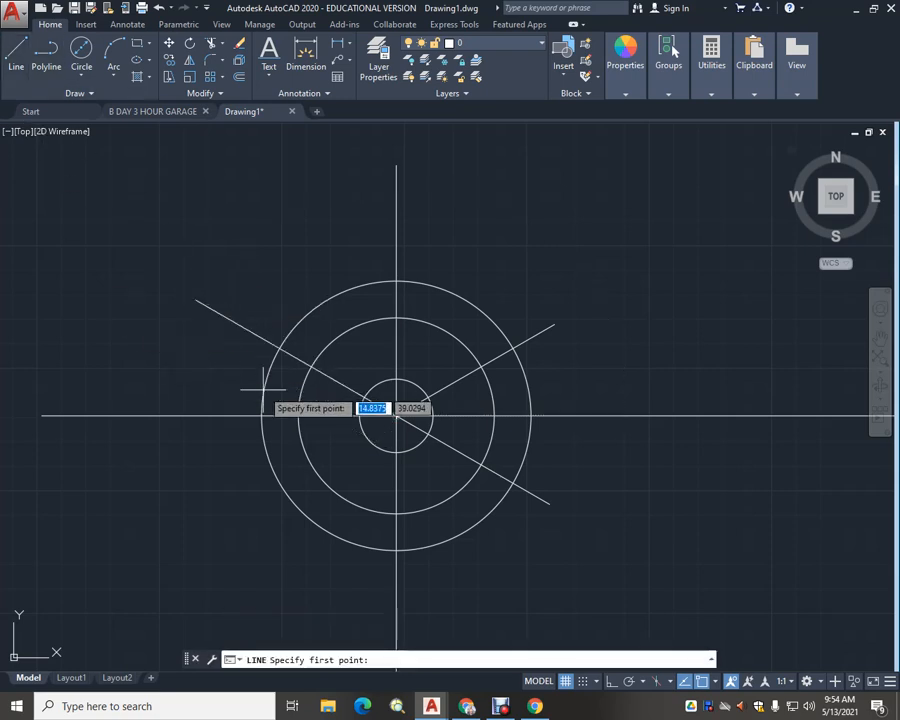
click(397, 414)
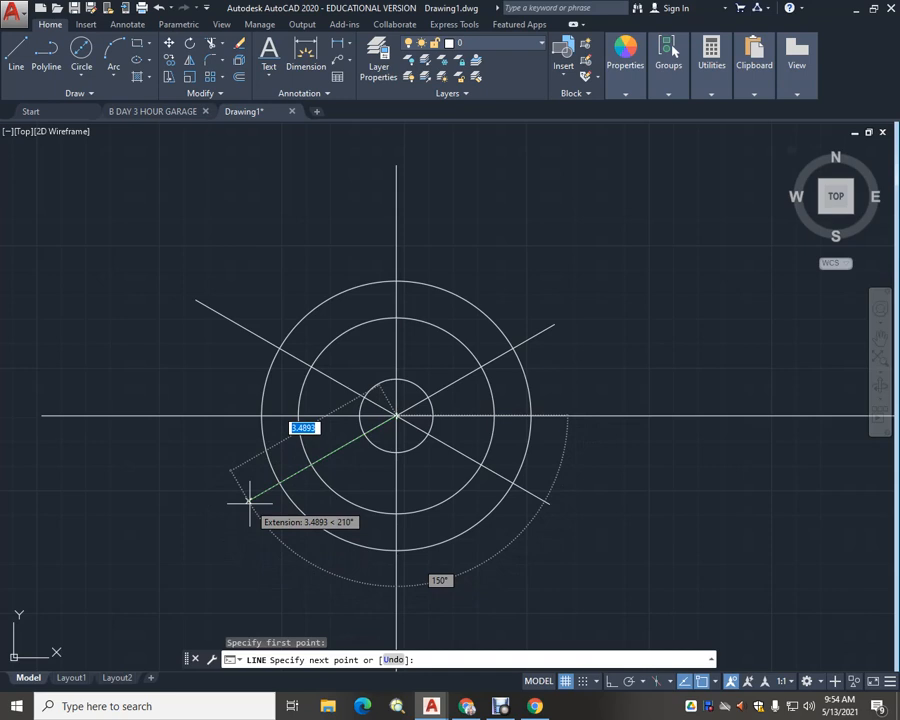
click(249, 502)
key(Escape)
scroll(353, 488, up, 2)
middle_drag(355, 488, 321, 492)
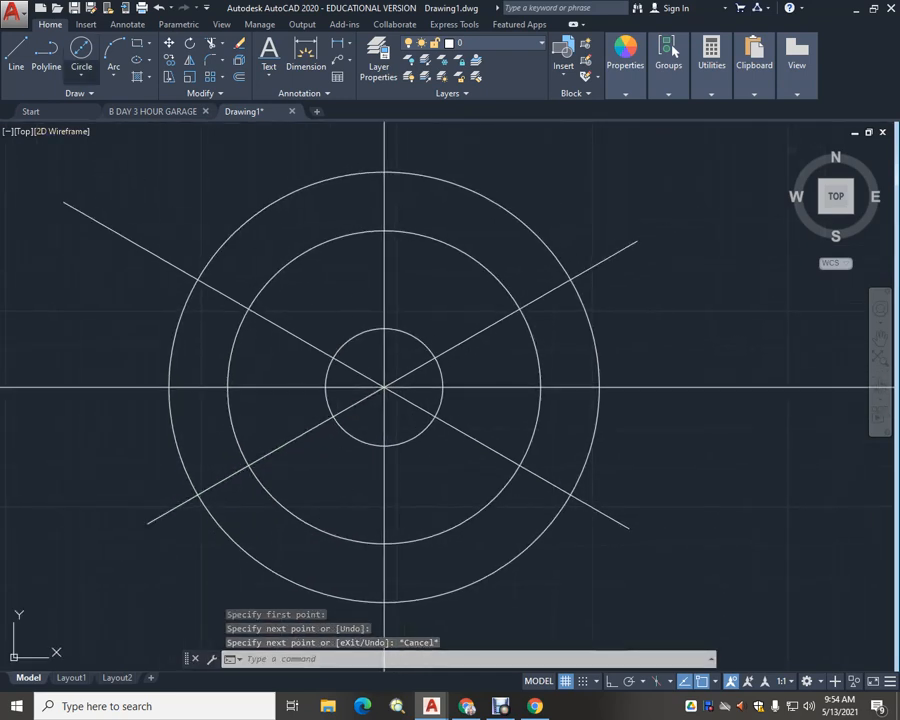
Draw a 0.75 diameter circle centred where the upper-right radial line crosses the middle concentric circle
click(81, 77)
click(80, 127)
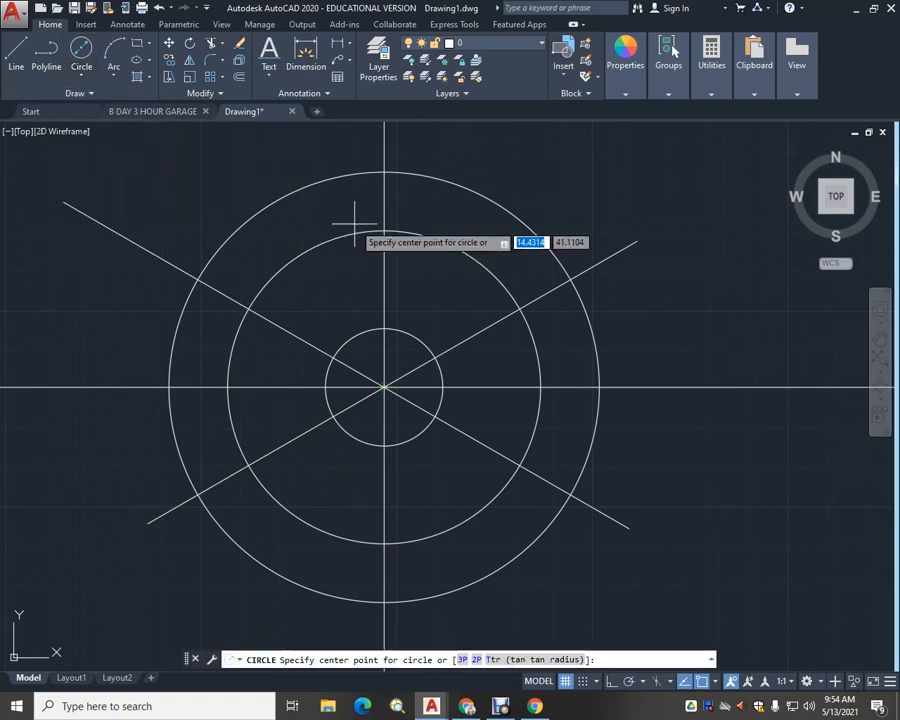
click(519, 308)
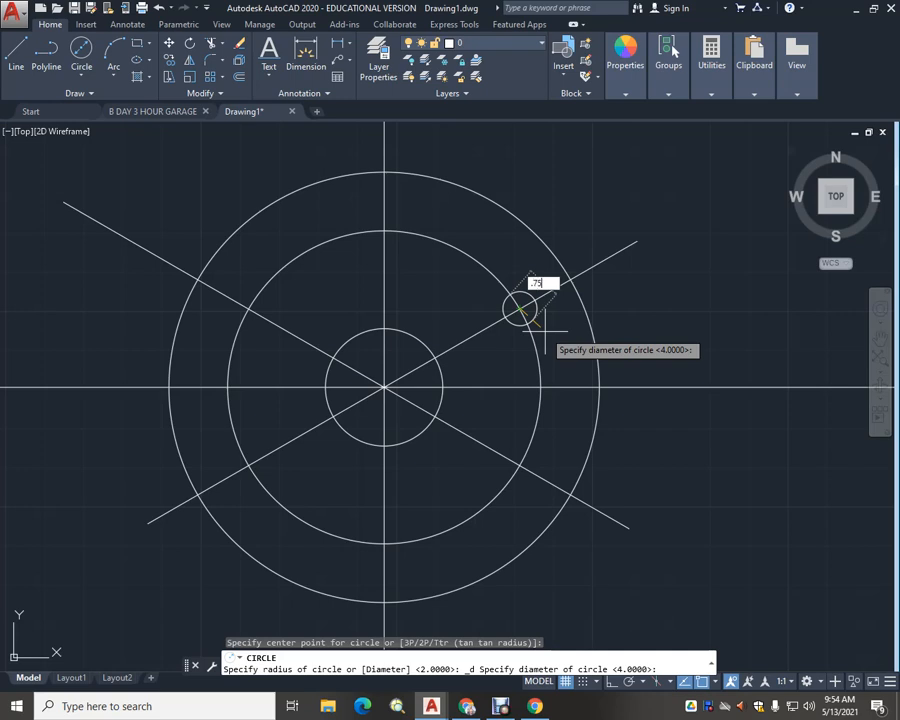
key(Return)
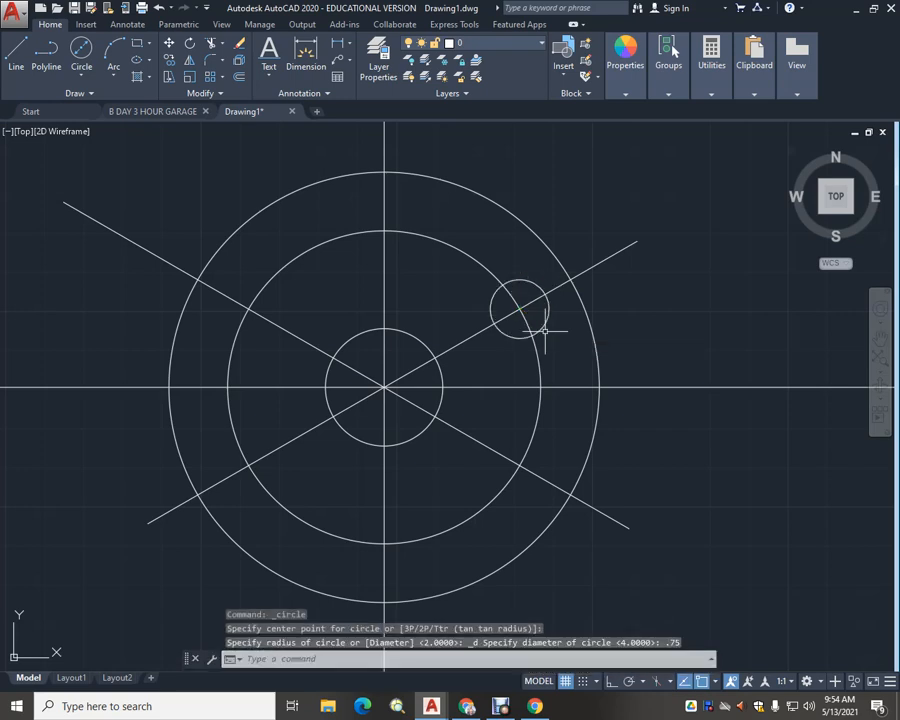
Draw a second 0.75 diameter circle centred where the lower-right radial line crosses the middle concentric circle
scroll(574, 336, down, 2)
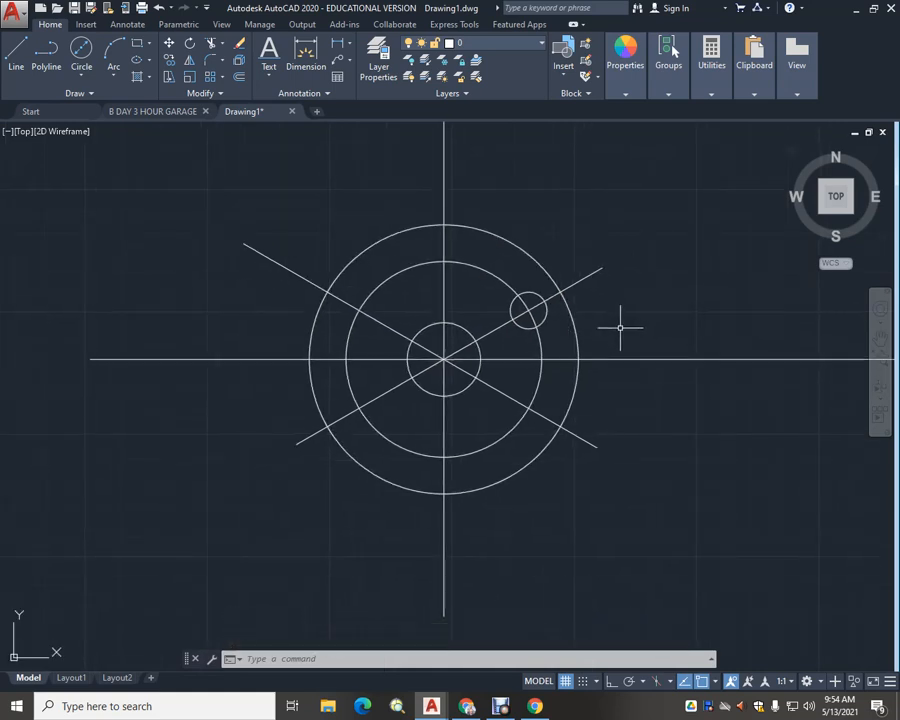
scroll(620, 327, up, 2)
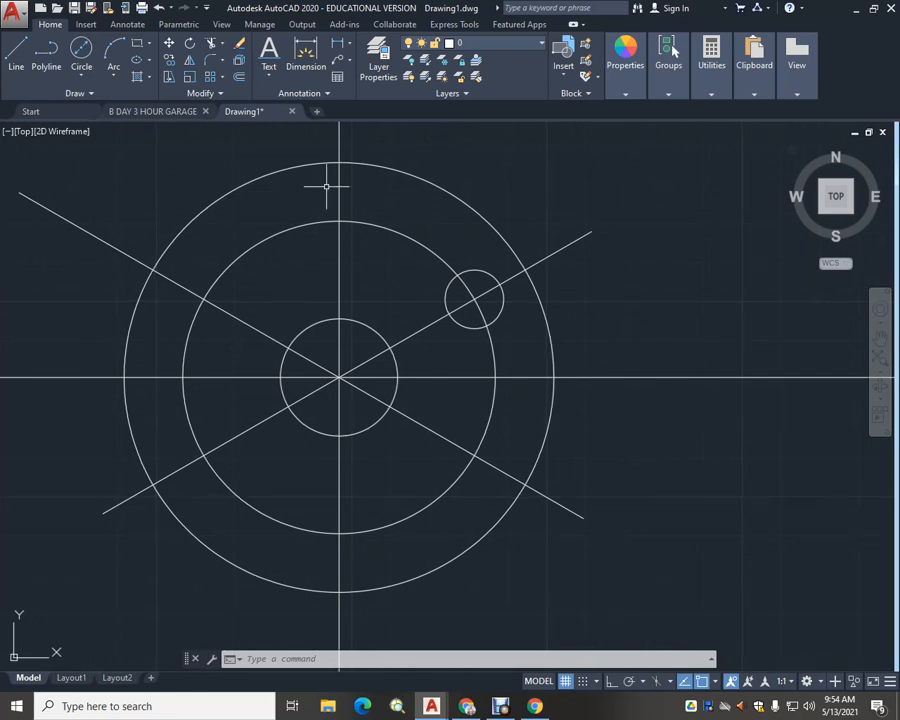
click(81, 50)
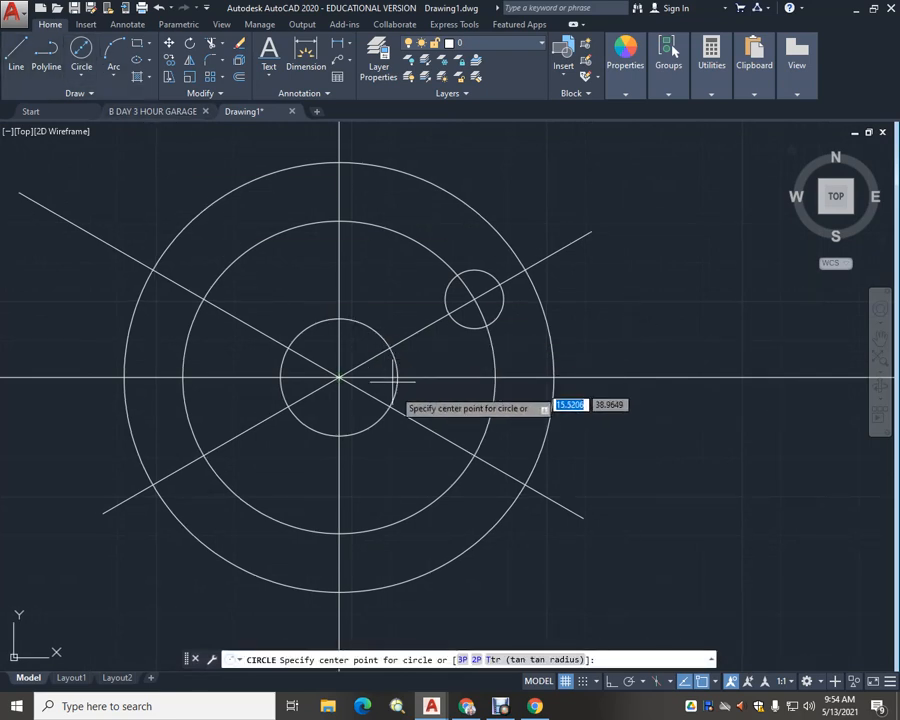
click(475, 456)
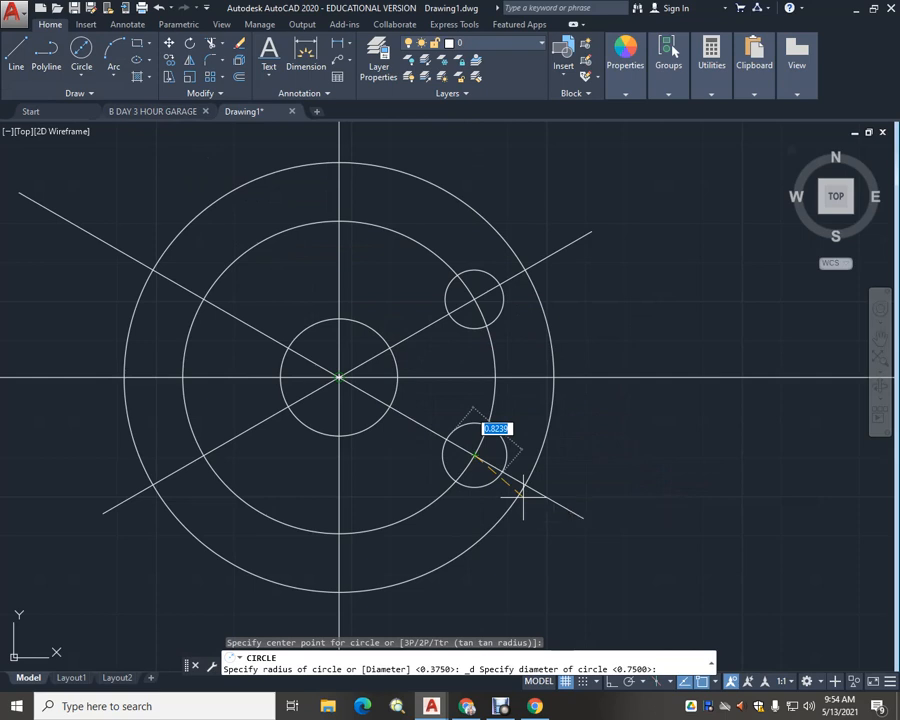
text(.75)
key(Return)
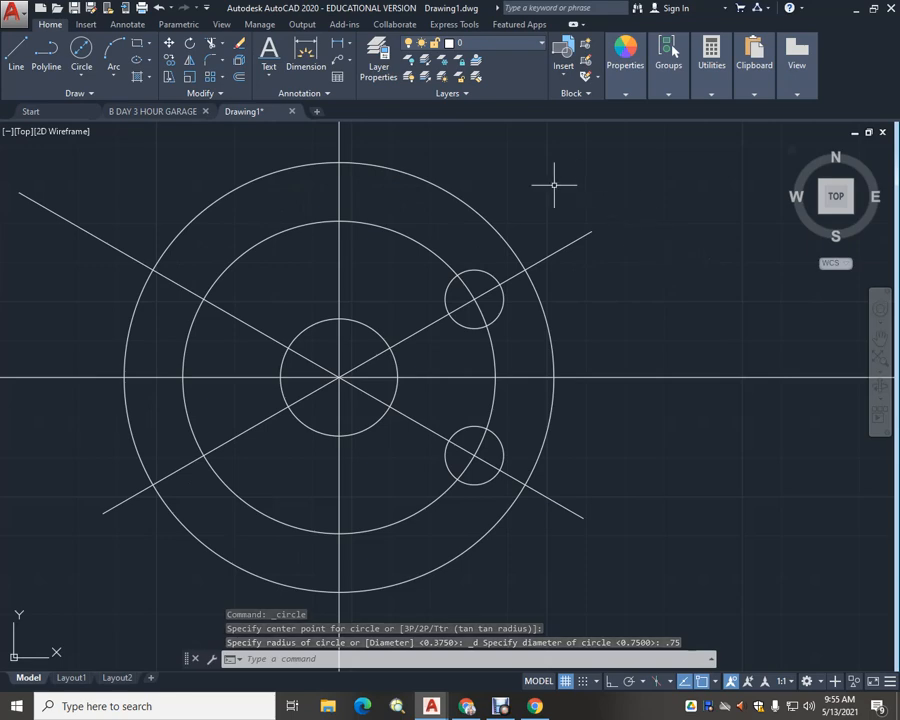
Copy the upper-right small circle by its centre to the middle circle's top, upper-left, lower-left and bottom line intersections
scroll(545, 184, down, 3)
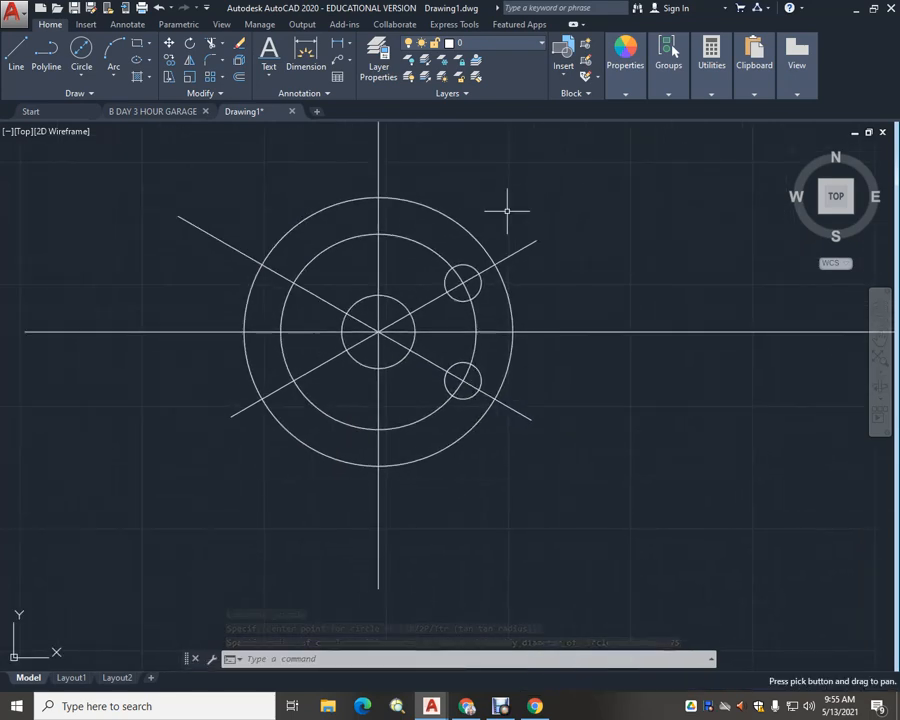
click(169, 60)
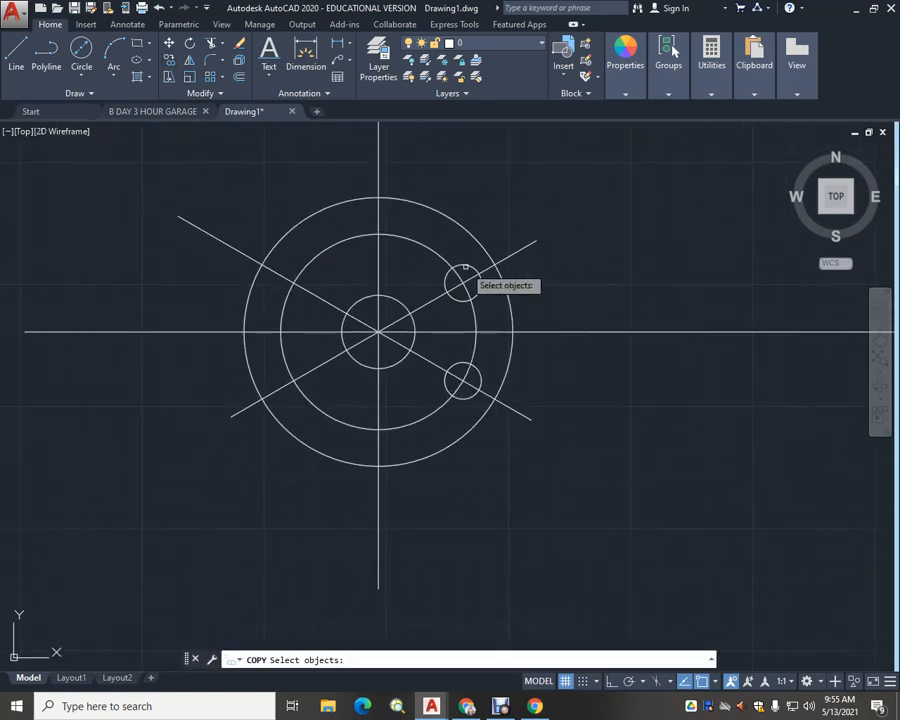
click(446, 278)
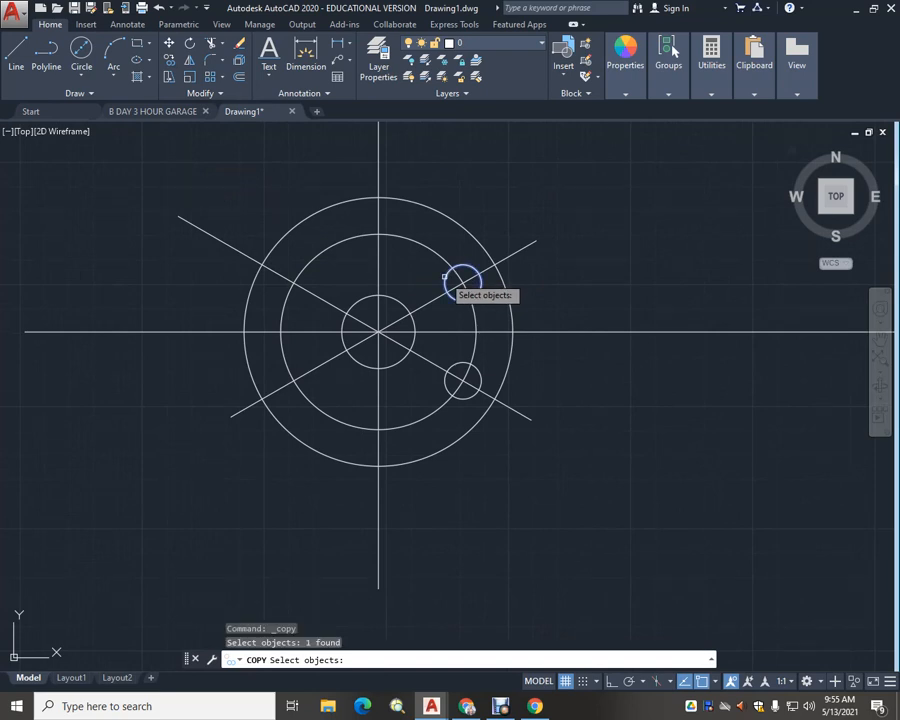
key(Return)
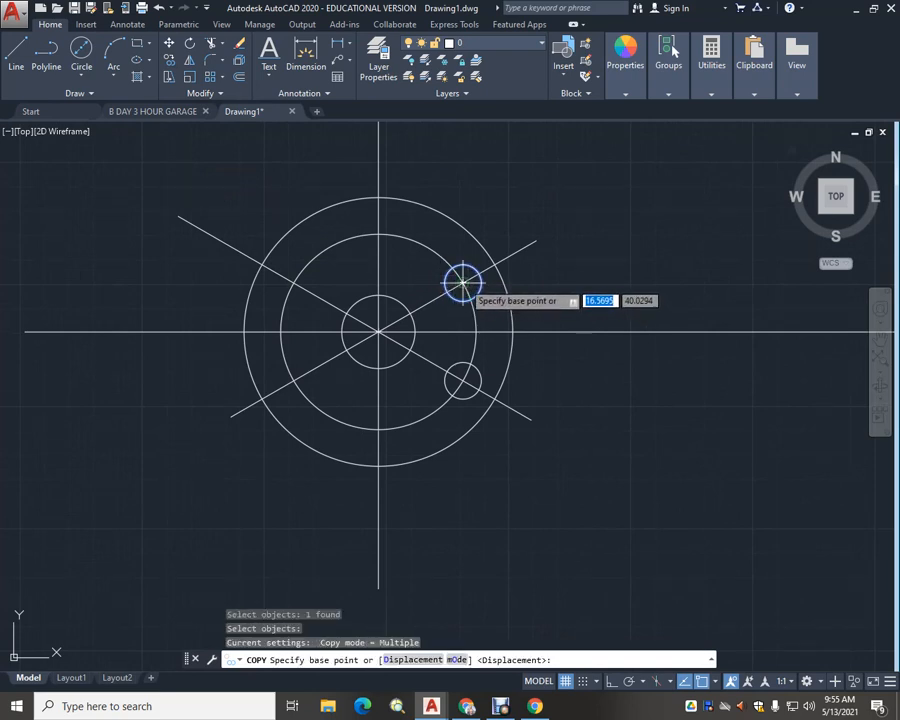
click(462, 283)
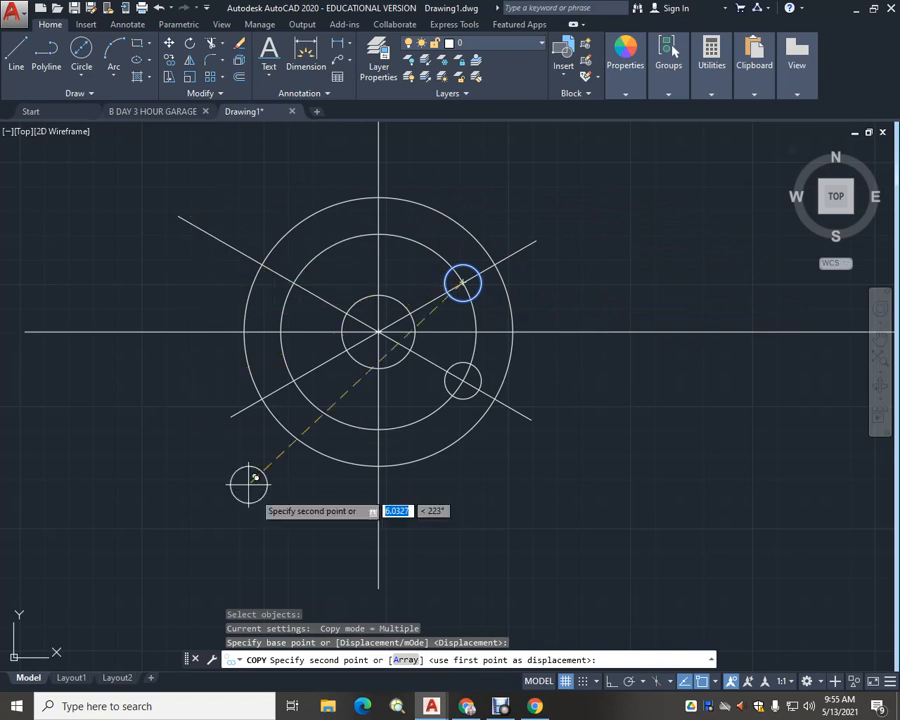
click(378, 233)
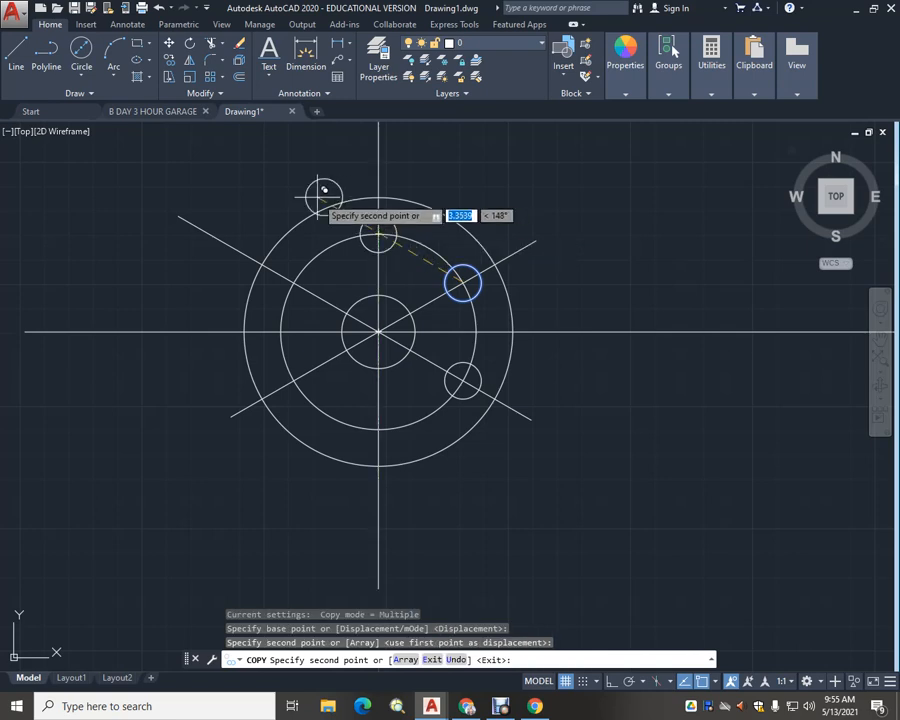
click(293, 282)
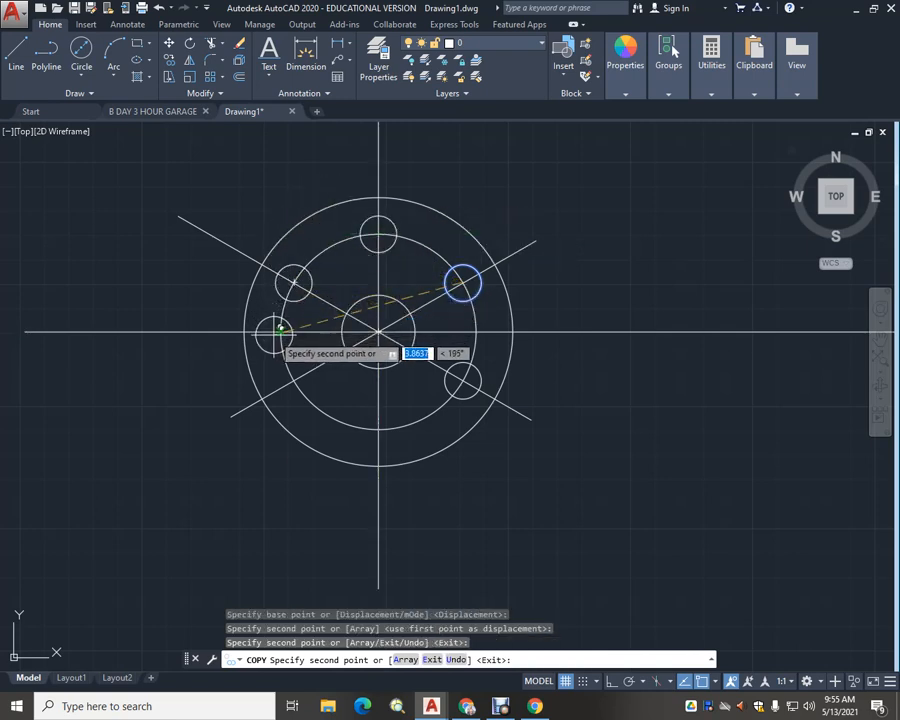
click(295, 378)
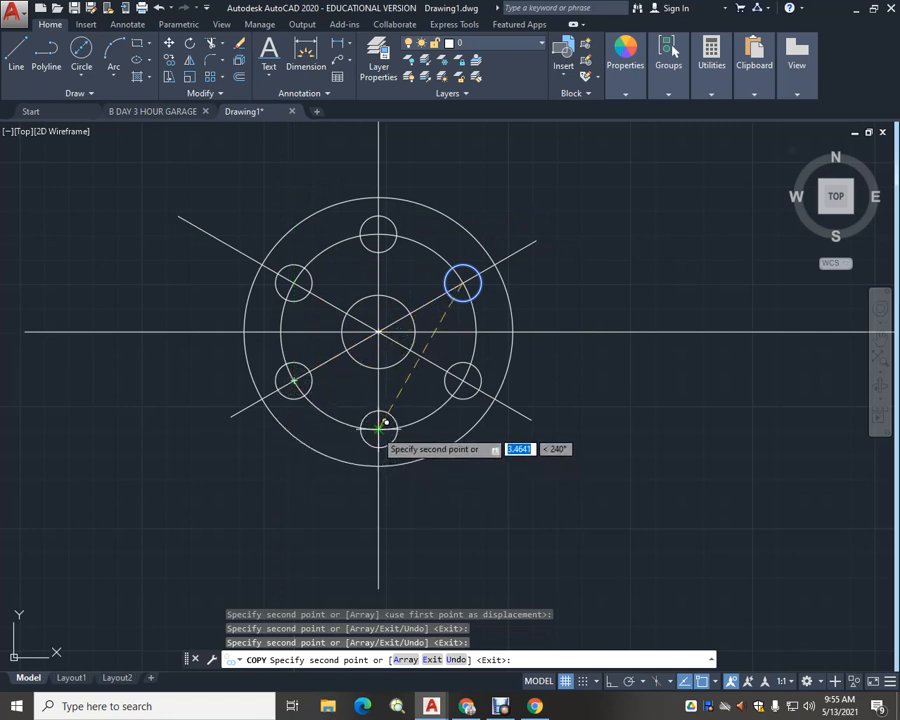
click(384, 422)
key(Escape)
key(Escape)
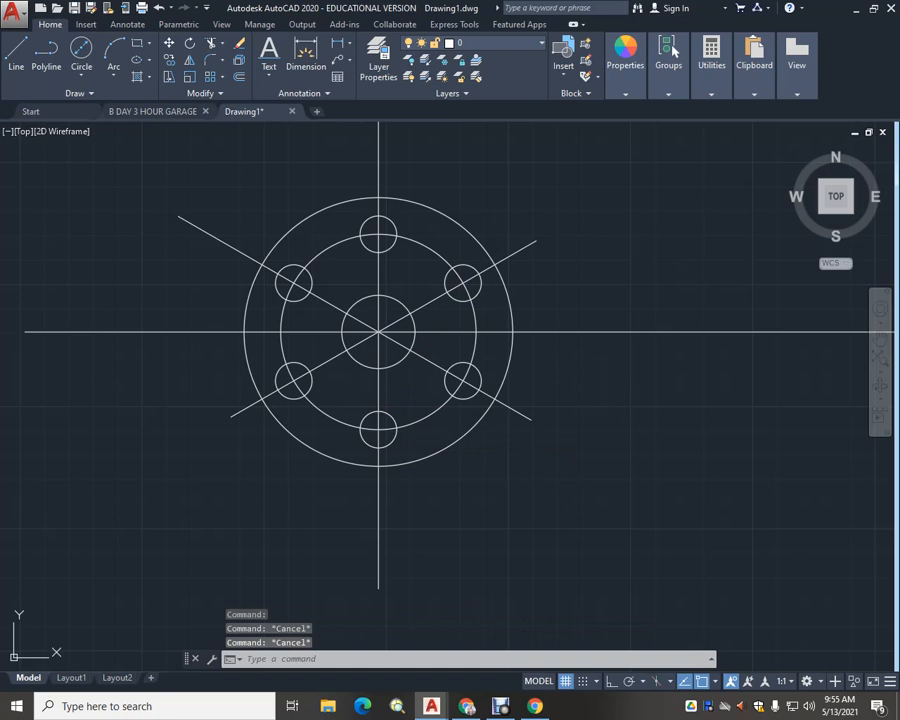
Dimension the angles between the horizontal centre line and the upper-right and lower-right radial lines, placed outside the outer circle
scroll(602, 380, up, 2)
scroll(637, 414, down, 2)
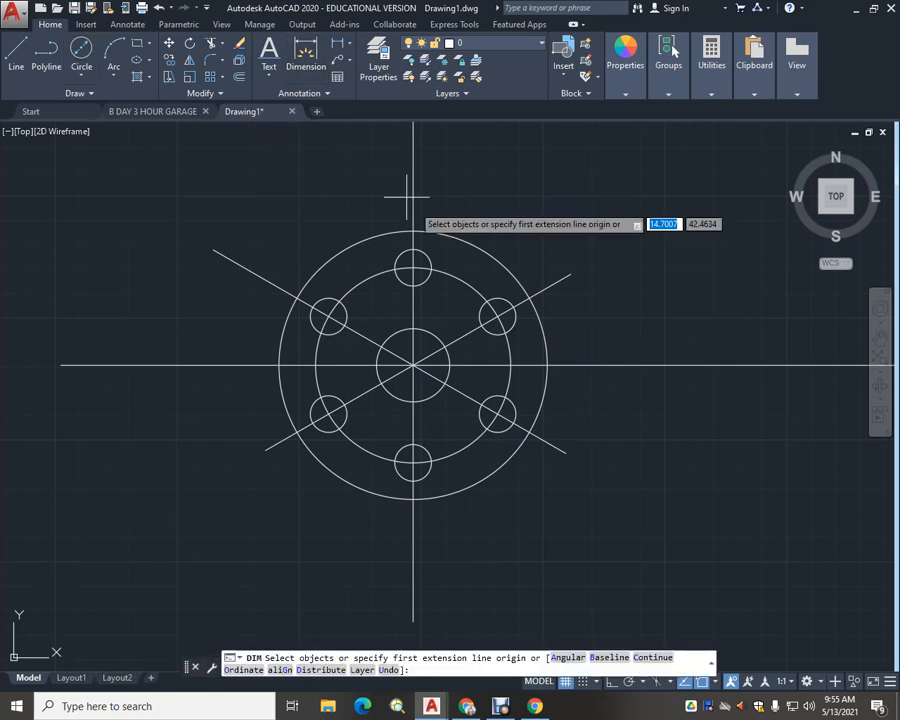
click(545, 292)
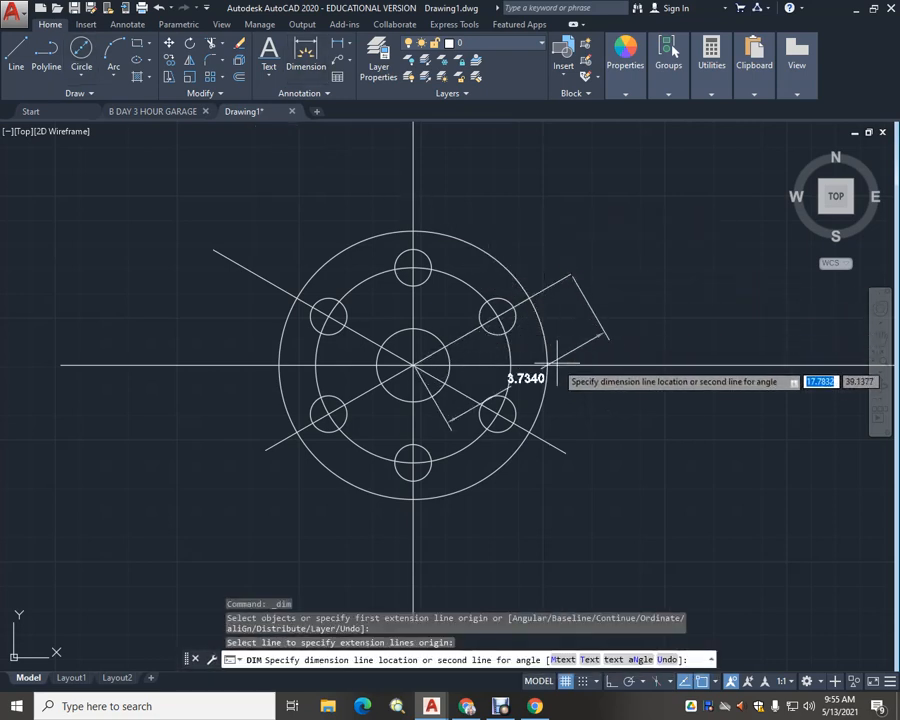
click(558, 366)
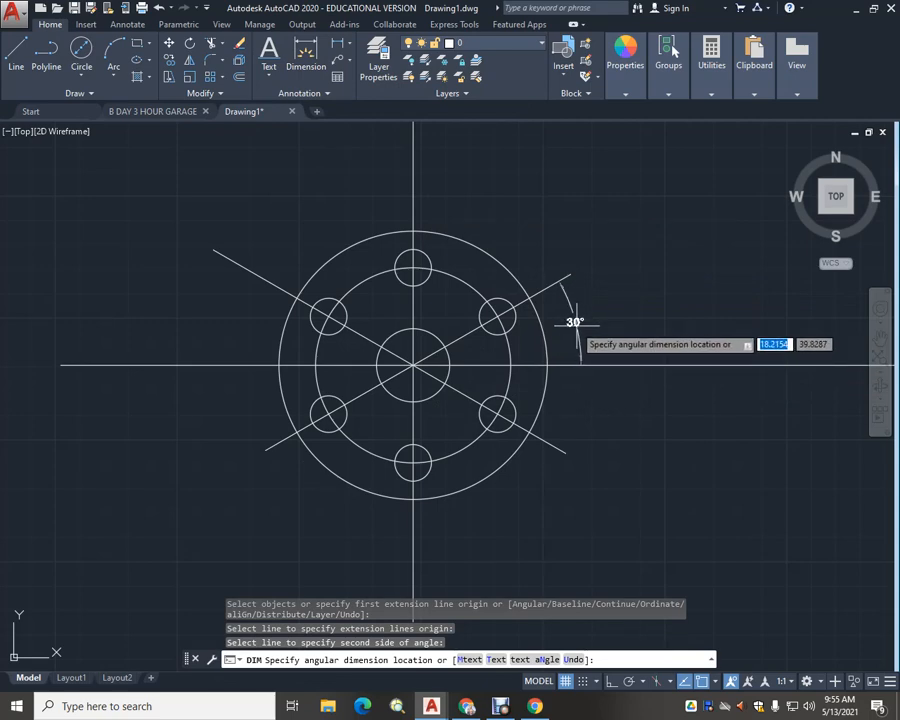
click(577, 321)
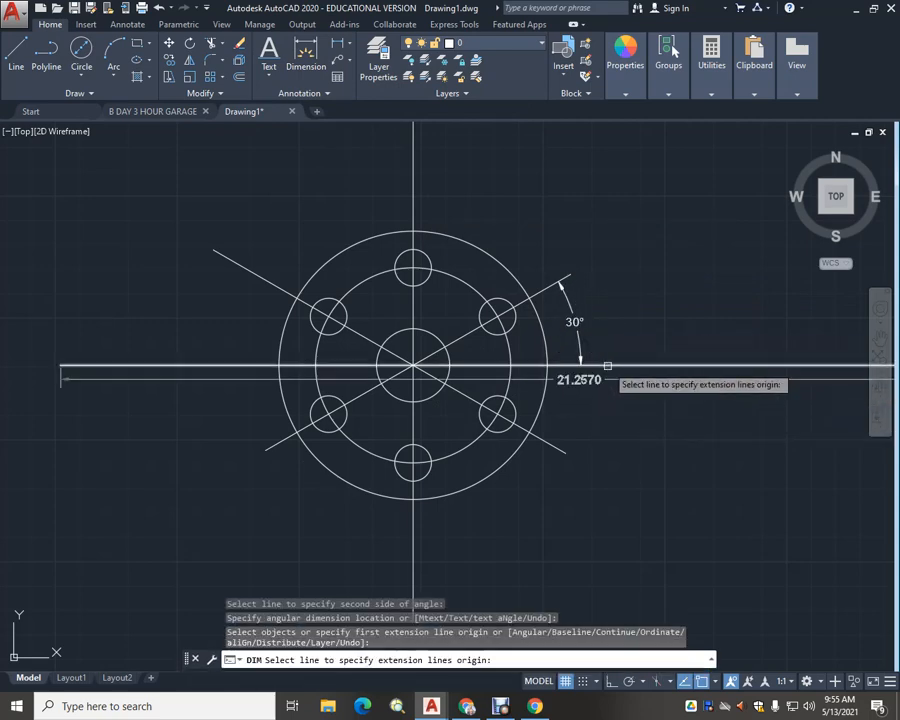
click(602, 367)
click(546, 442)
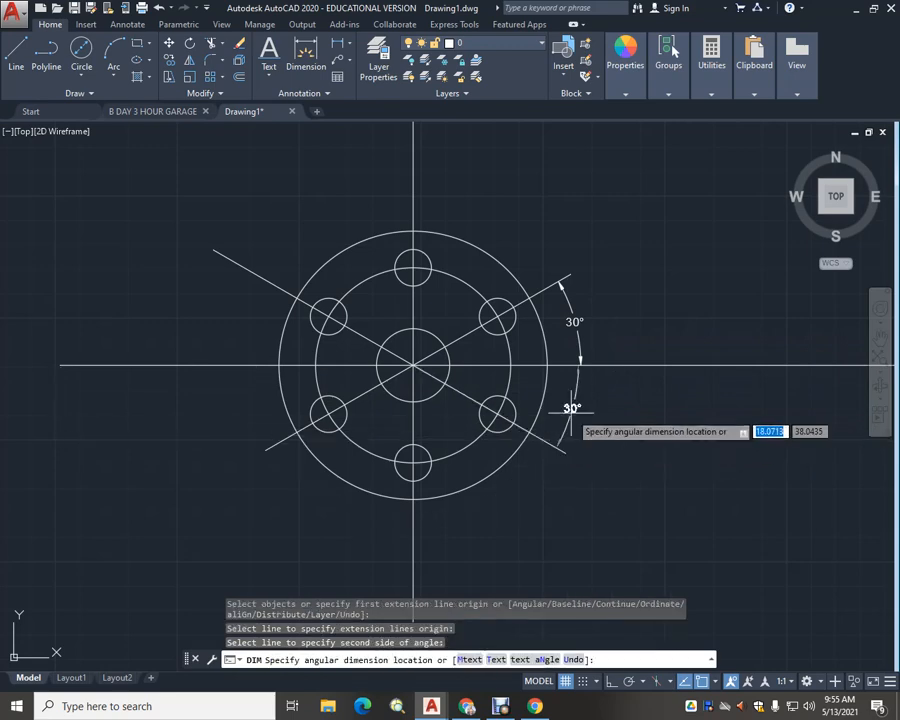
click(578, 410)
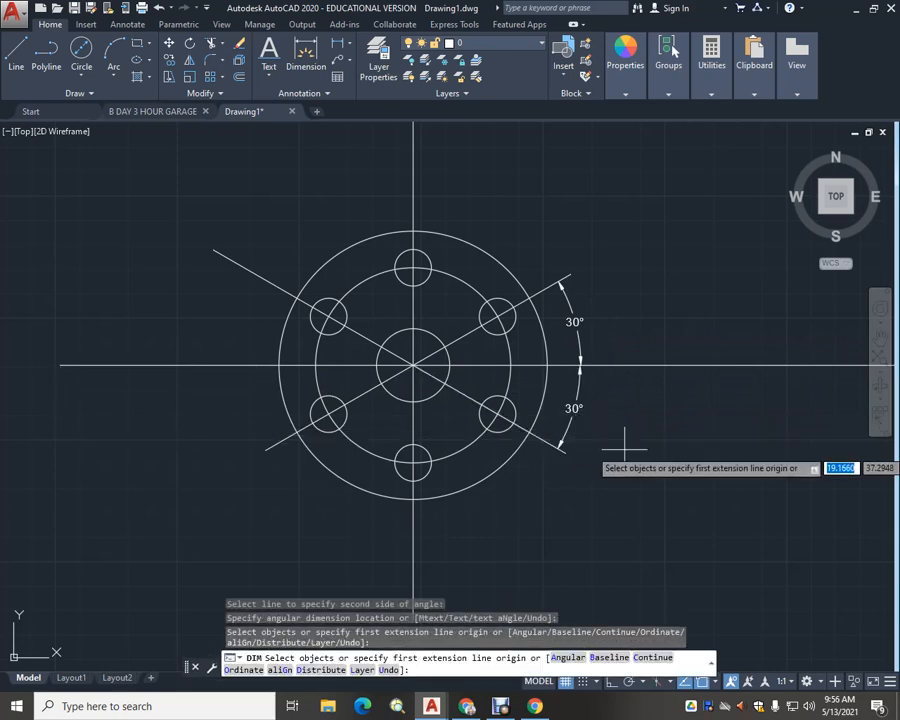
key(Escape)
key(Escape)
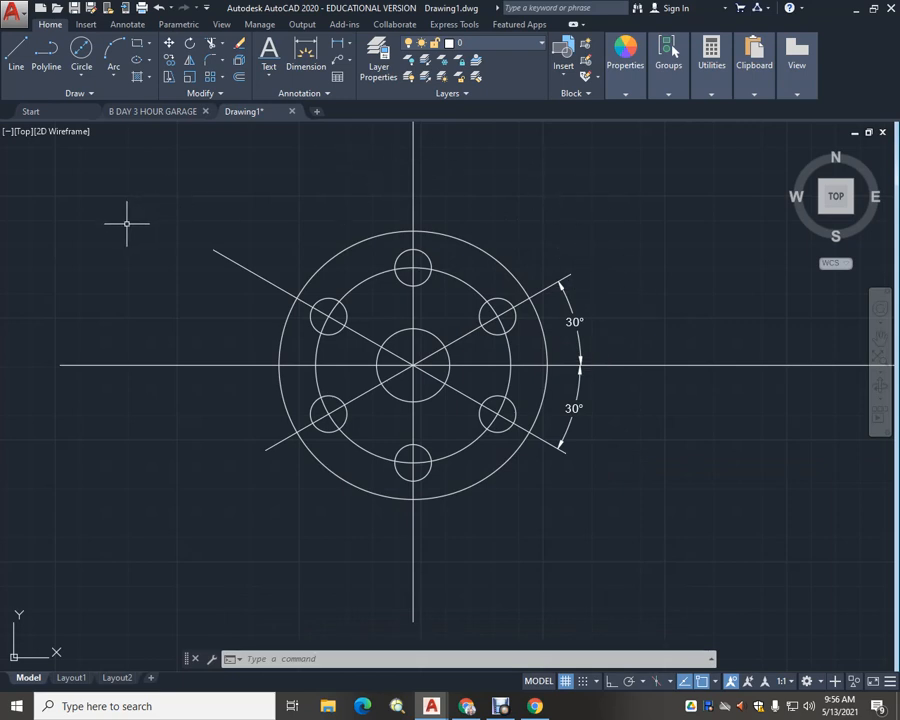
Dimension the angles between the horizontal centre line and the upper-left and lower-left radial lines, placed outside the outer circle
click(305, 55)
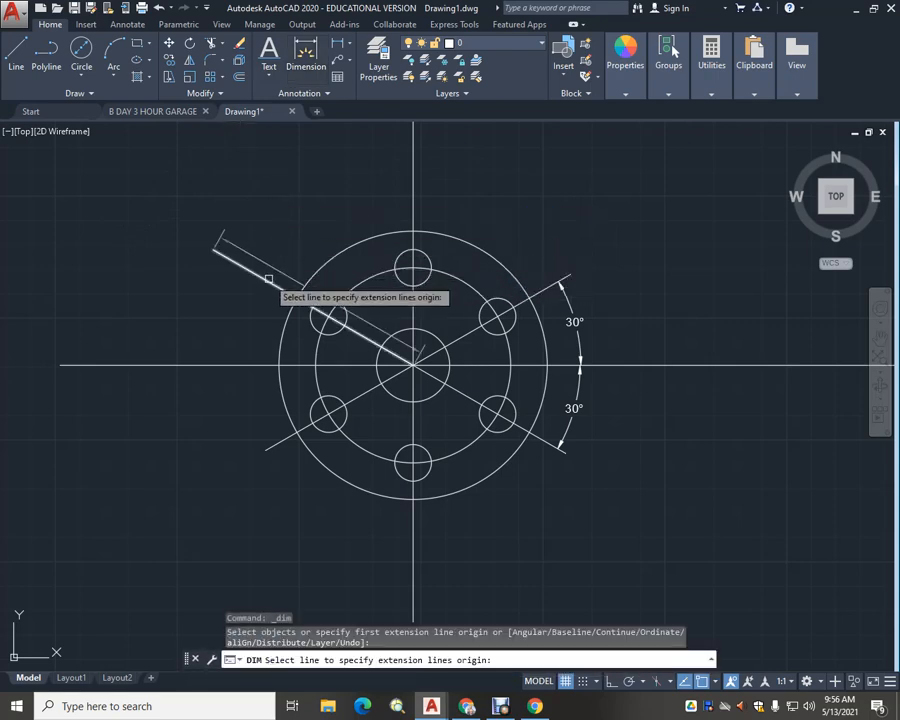
click(268, 279)
click(256, 364)
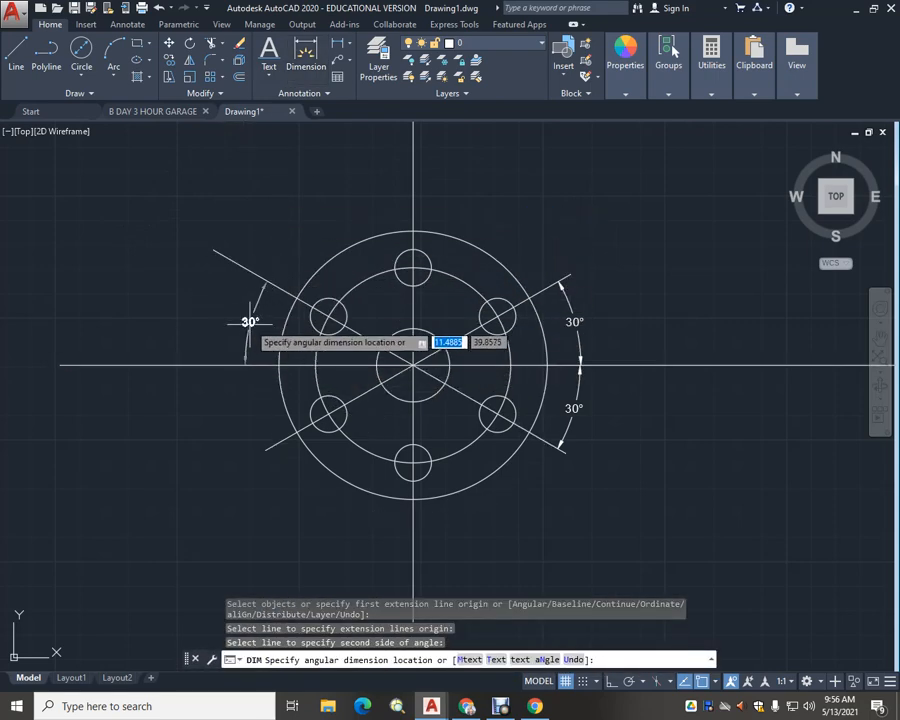
click(237, 320)
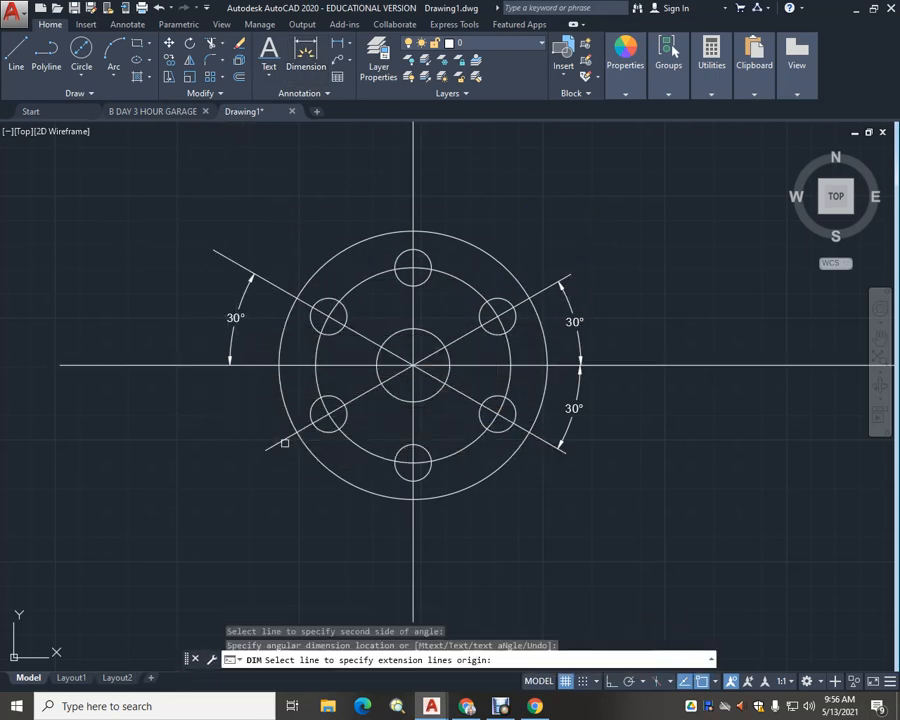
click(283, 443)
click(240, 365)
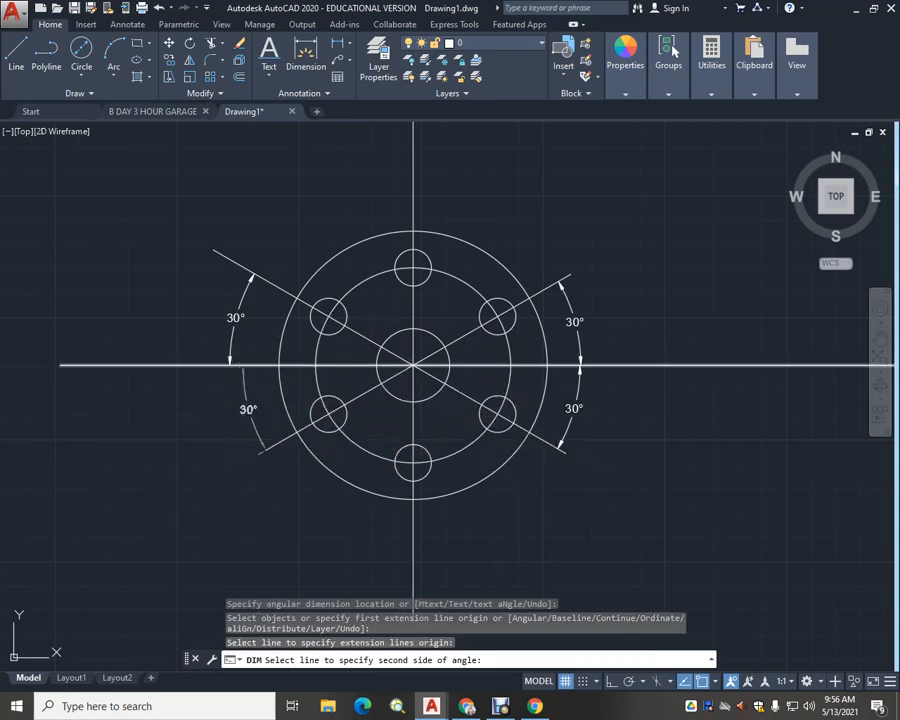
click(240, 365)
click(225, 392)
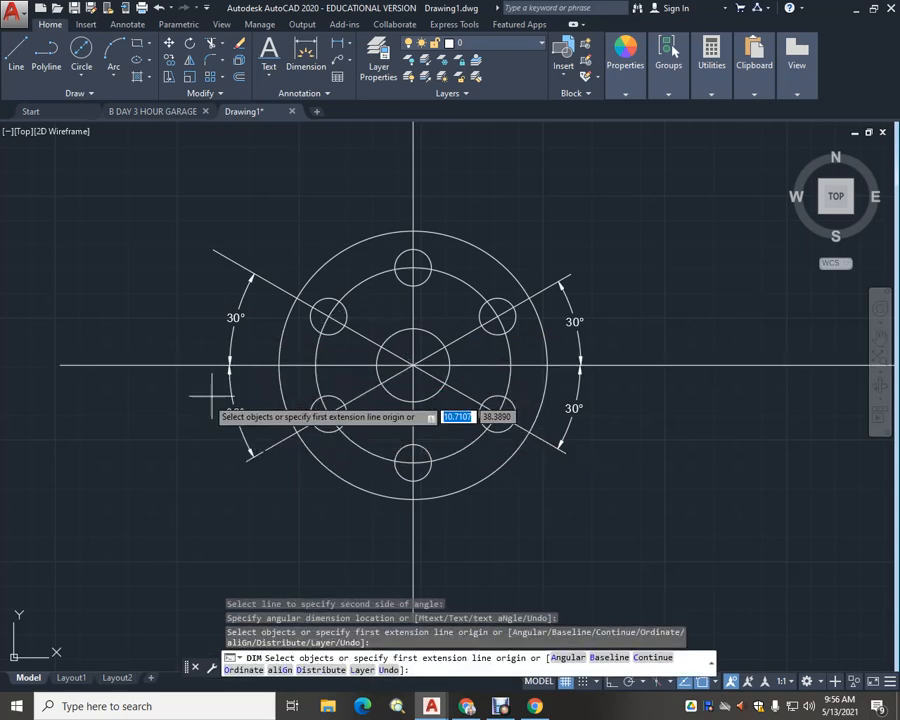
scroll(145, 418, down, 1)
scroll(145, 418, up, 3)
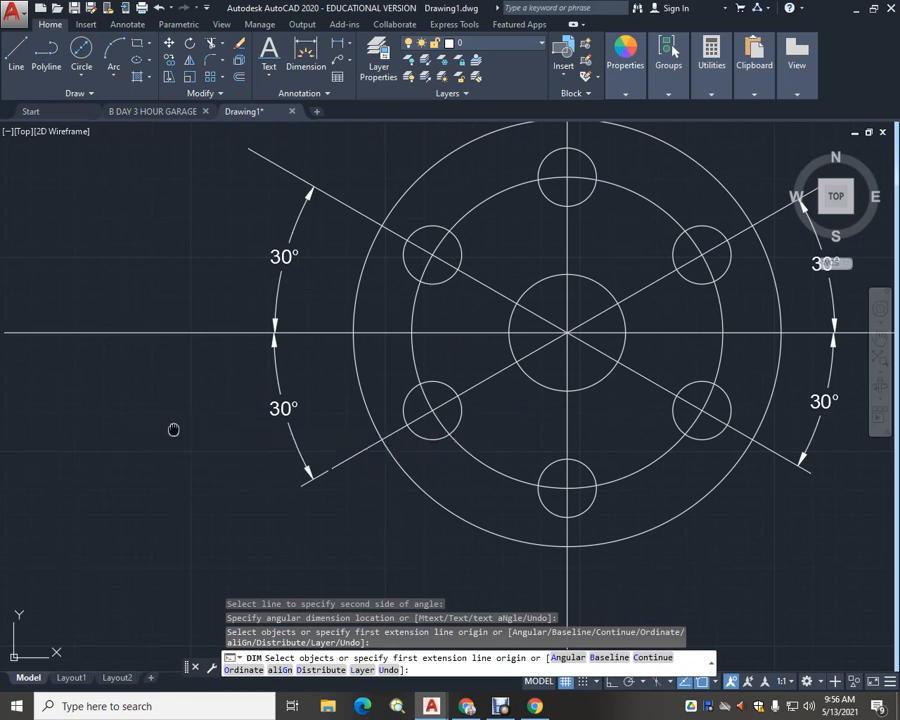
middle_drag(173, 430, 90, 462)
scroll(97, 444, down, 2)
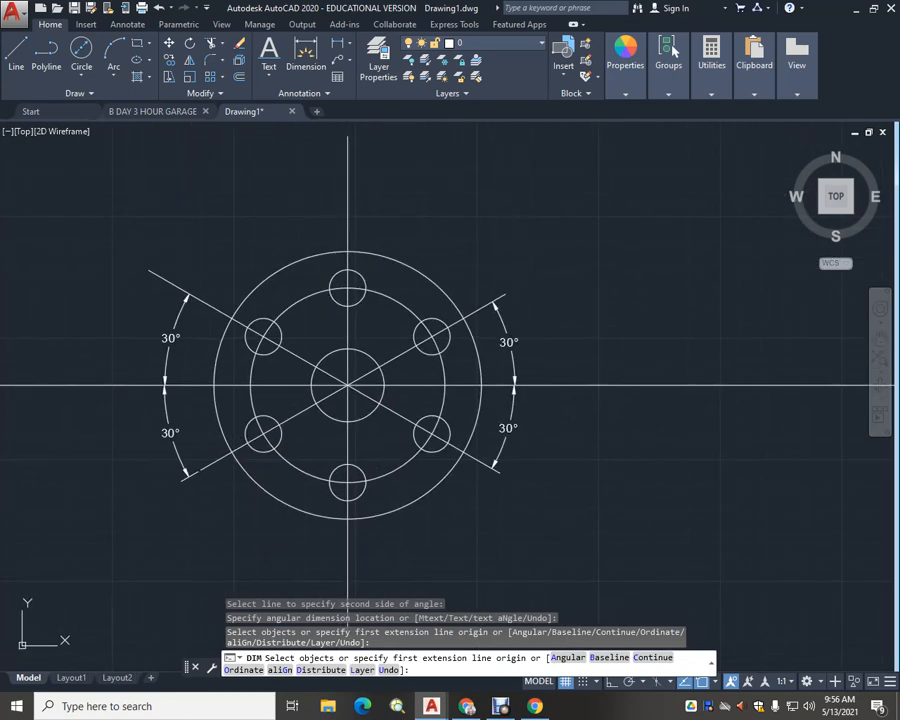
key(Escape)
scroll(306, 443, up, 2)
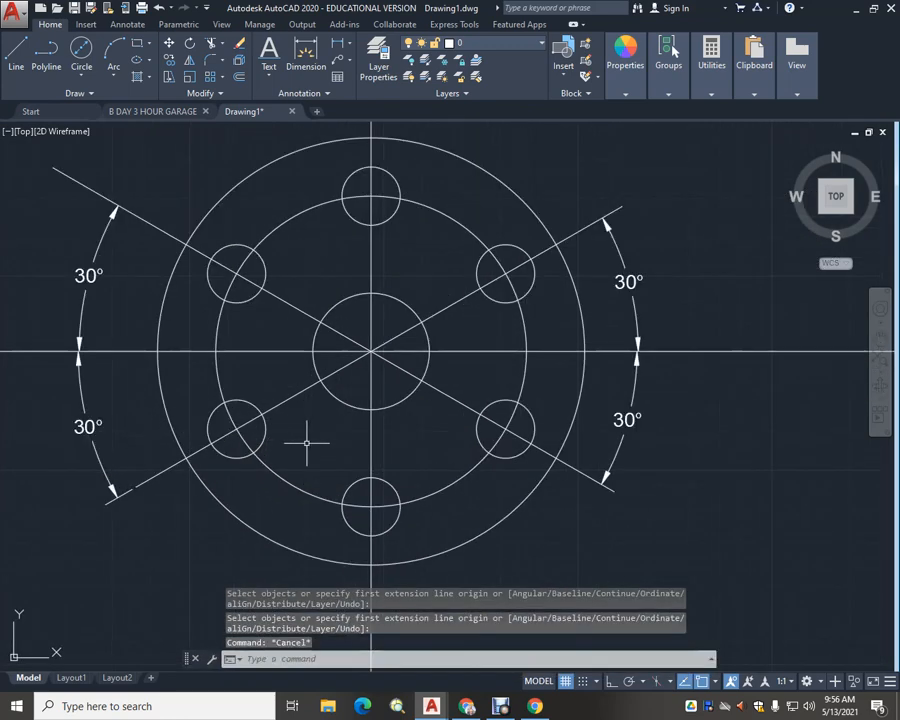
scroll(311, 438, down, 2)
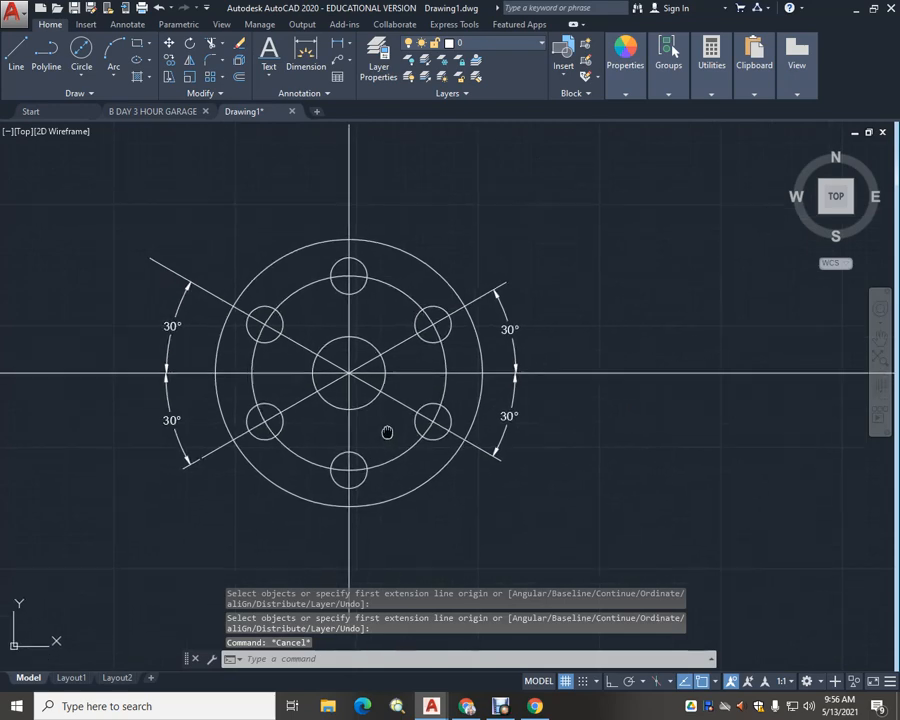
scroll(385, 426, down, 2)
middle_drag(393, 422, 394, 409)
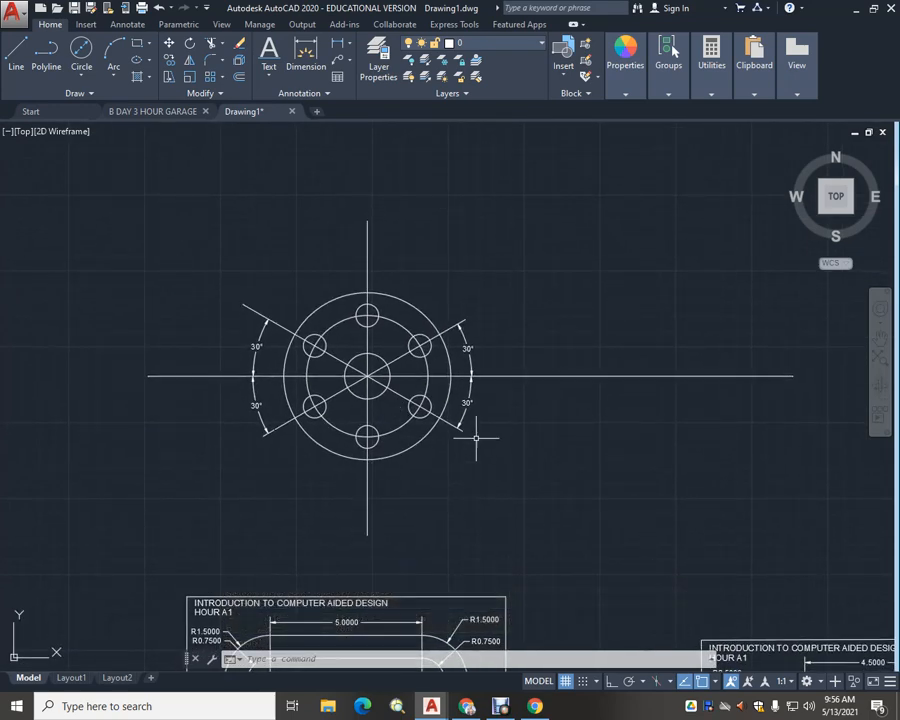
scroll(499, 423, up, 2)
middle_drag(499, 423, 518, 422)
middle_drag(418, 484, 441, 485)
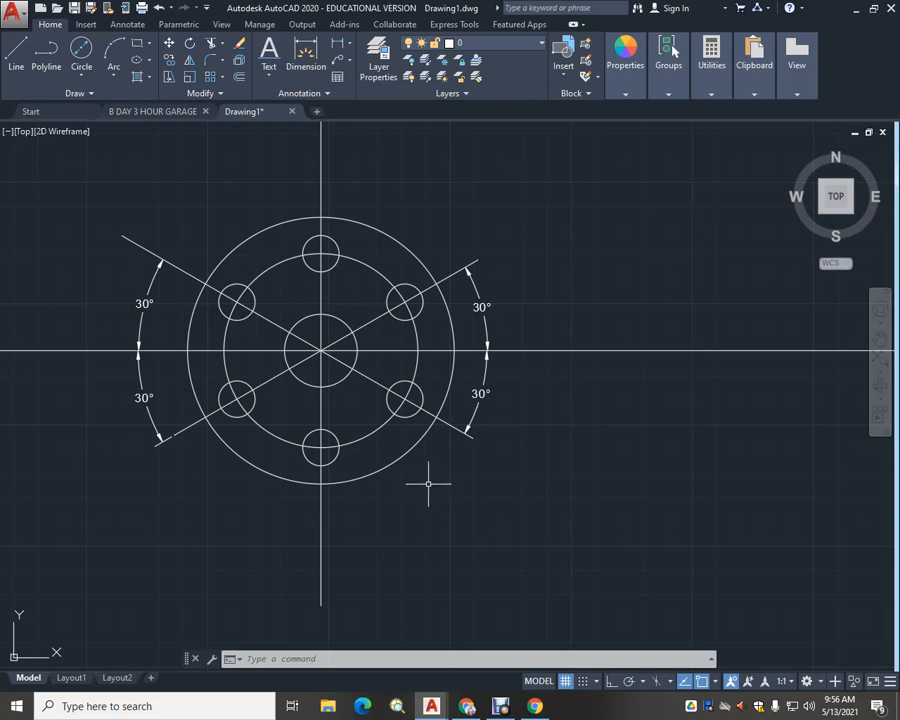
scroll(377, 393, down, 4)
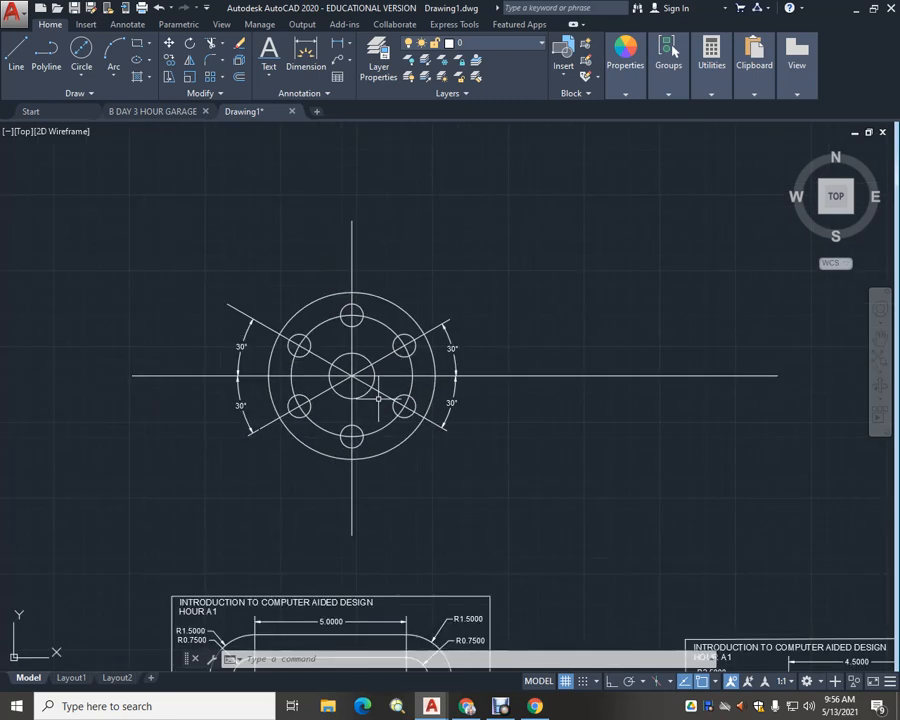
scroll(377, 398, up, 5)
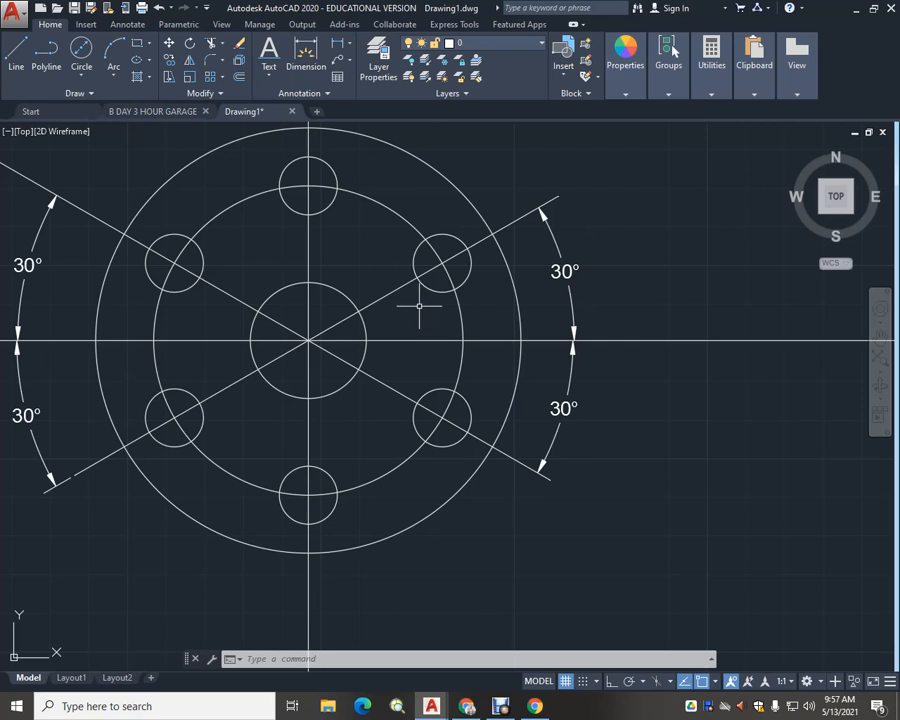
scroll(430, 315, down, 2)
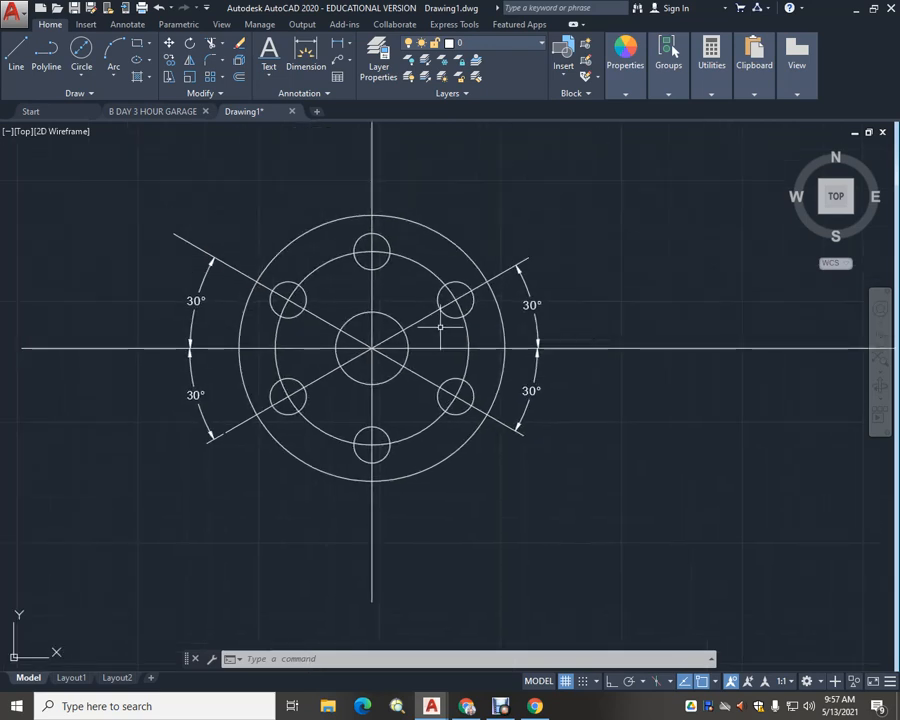
scroll(434, 367, up, 3)
scroll(434, 366, down, 3)
middle_drag(434, 366, 414, 386)
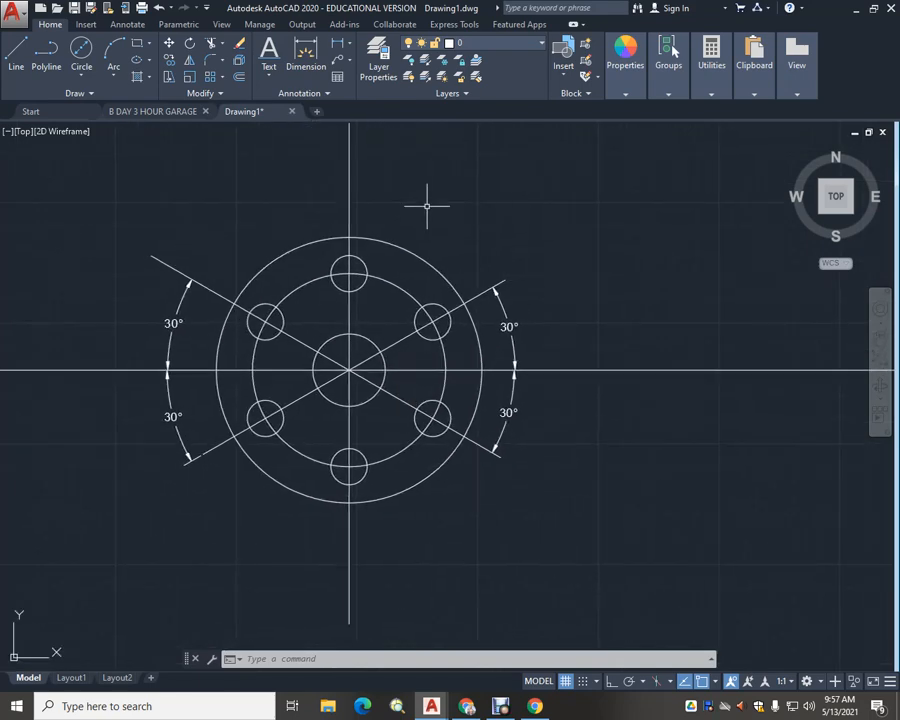
Erase the four 30° angle dimensions, the four radial lines and the horizontal and vertical centre lines
text(tr)
key(Return)
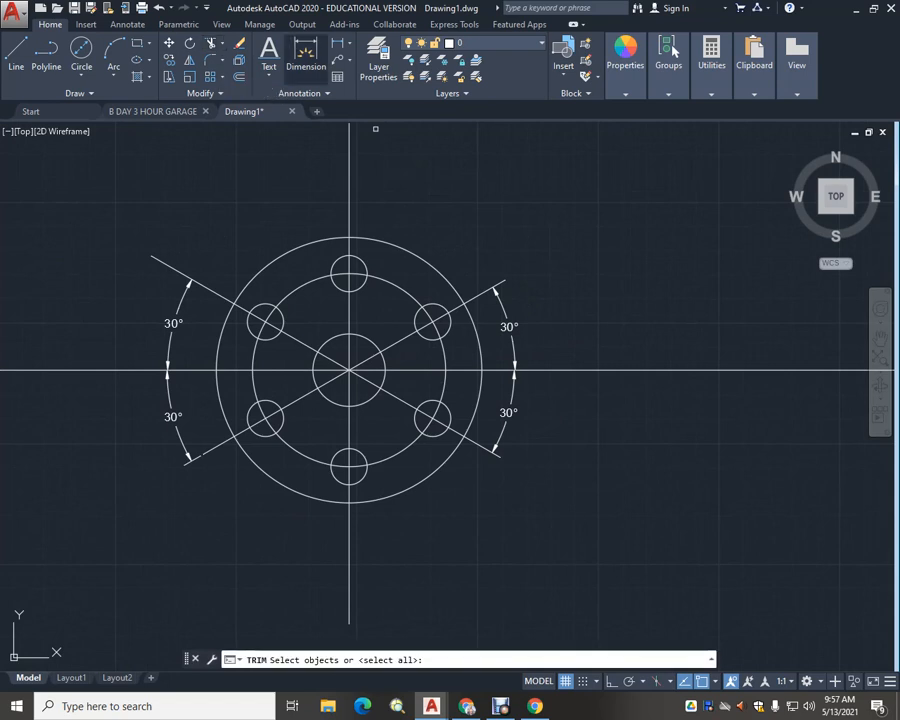
click(238, 43)
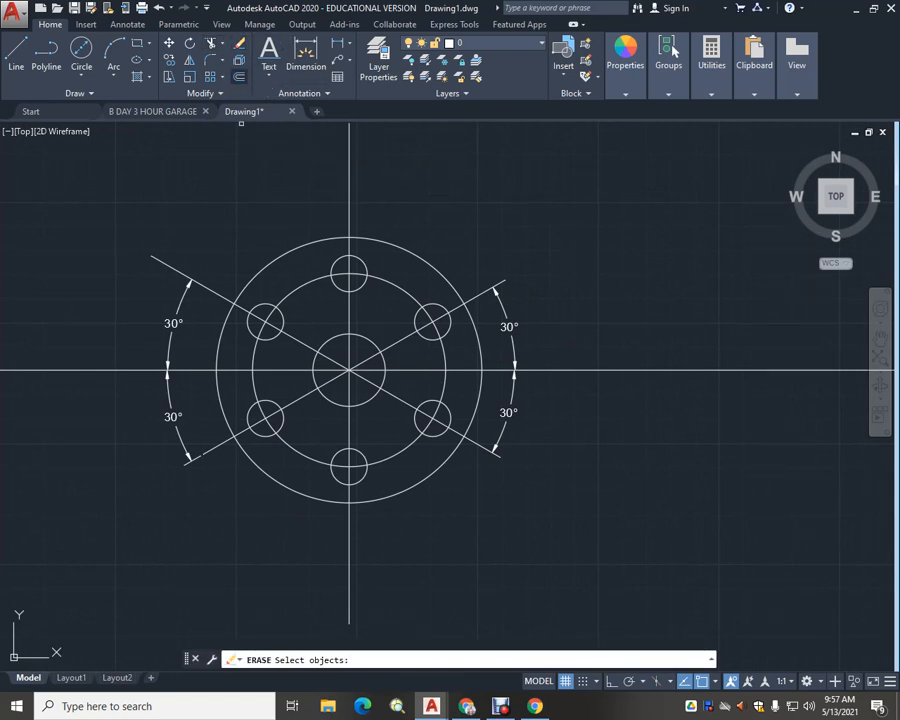
click(177, 322)
click(185, 427)
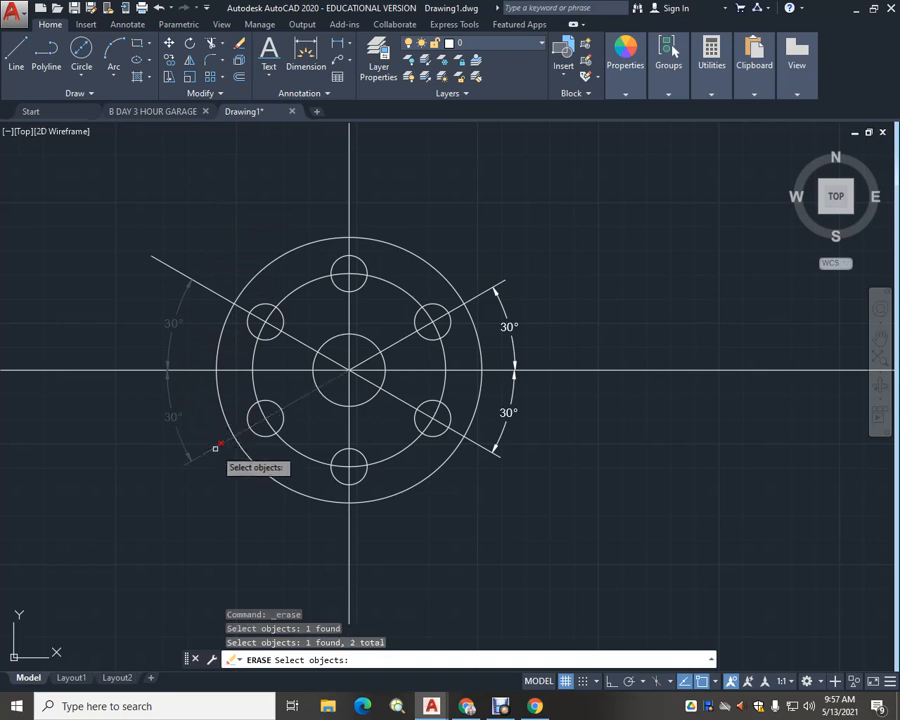
click(213, 446)
click(203, 370)
click(207, 288)
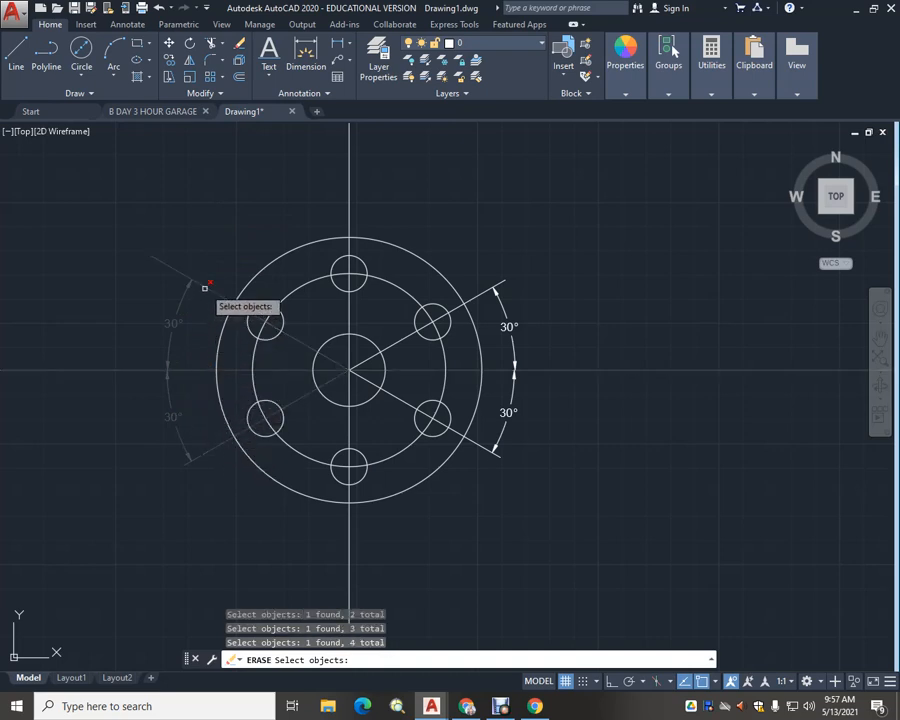
click(352, 199)
click(556, 320)
click(349, 207)
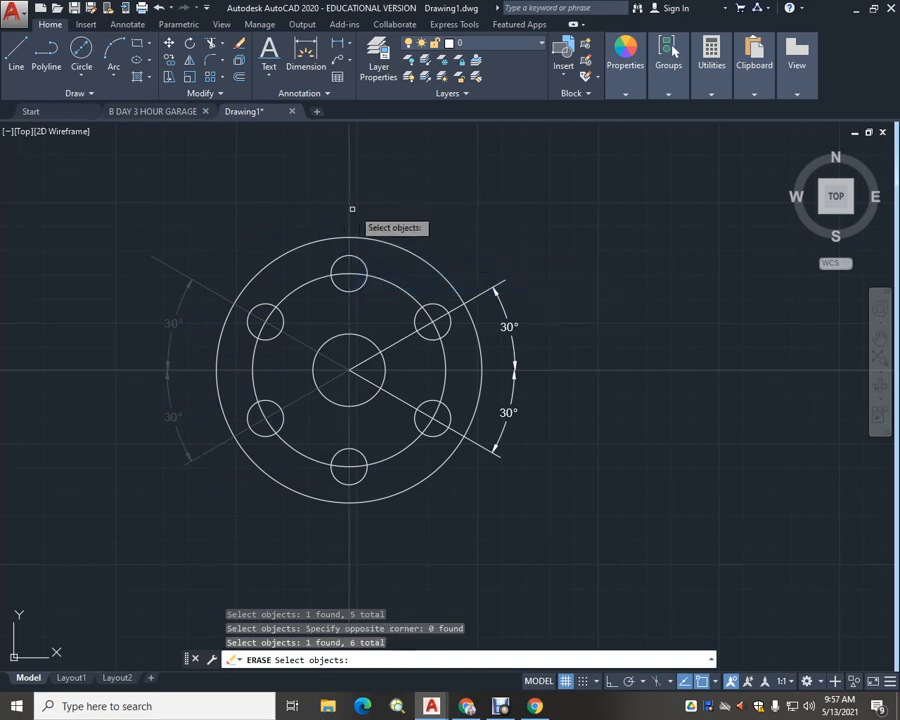
click(476, 297)
click(490, 451)
click(503, 416)
click(509, 324)
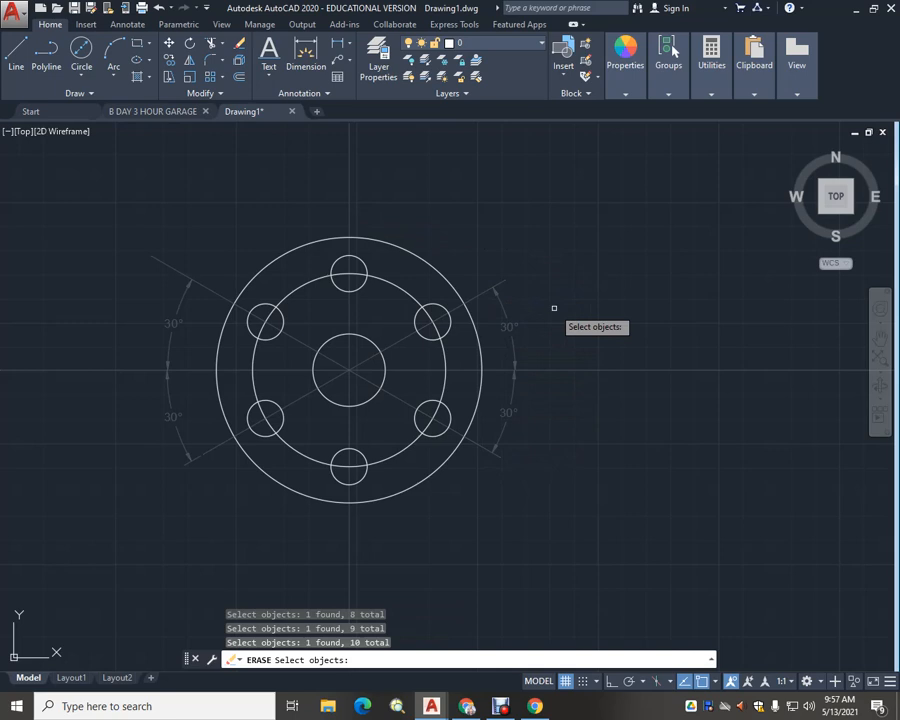
key(Return)
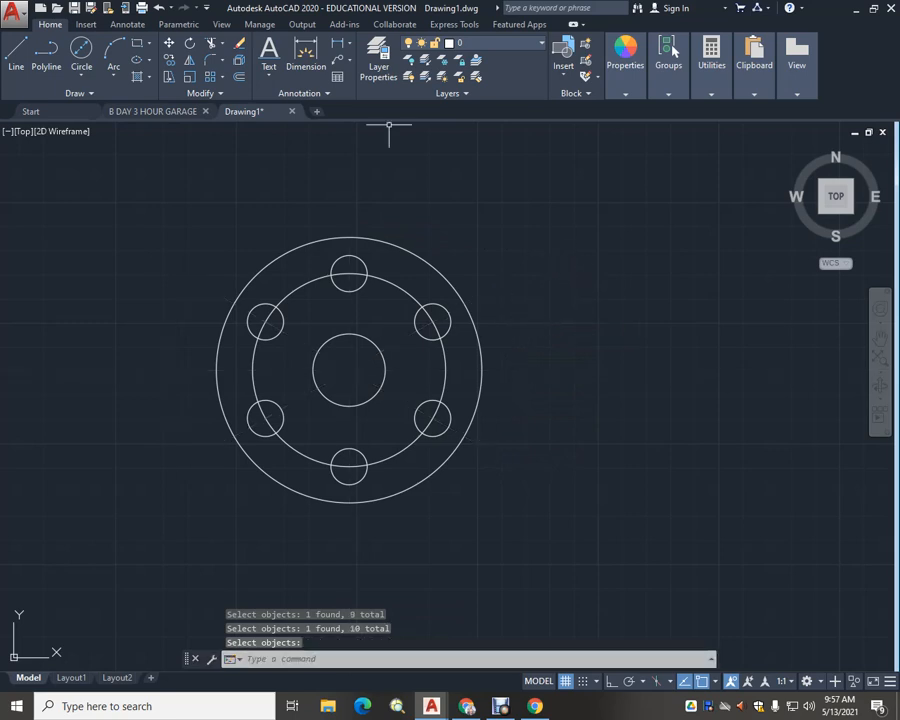
Erase the middle concentric circle running through the centres of the six small holes
key(Return)
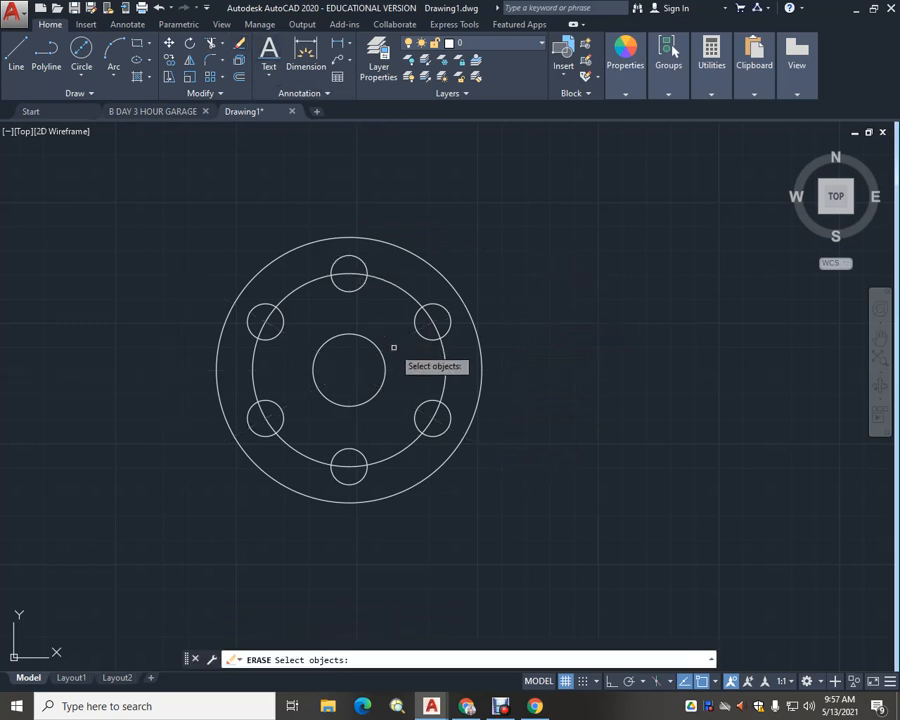
click(391, 288)
key(Return)
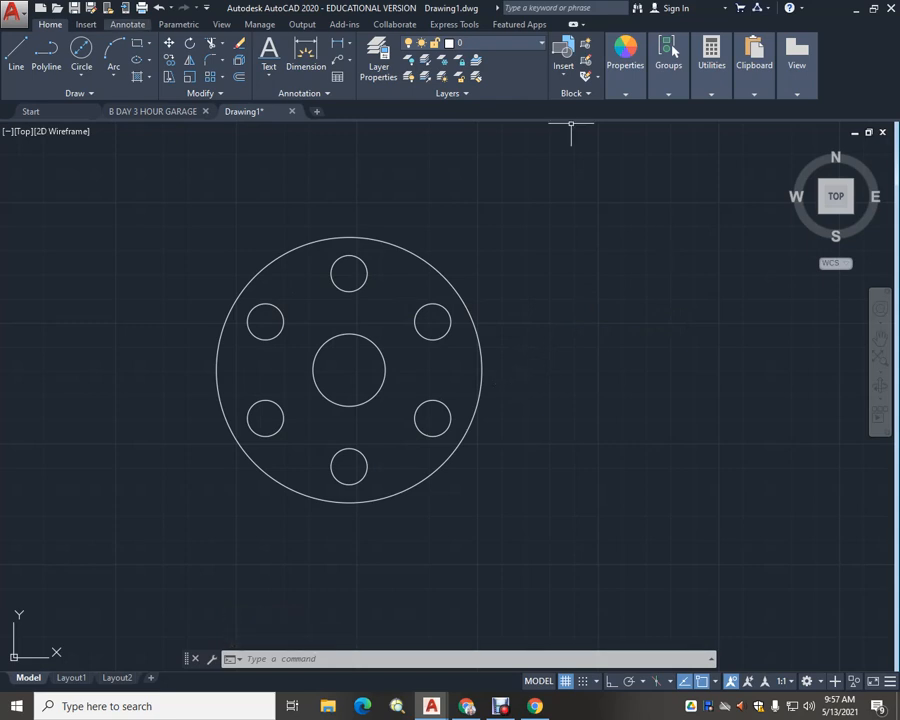
Add center marks to the outer circle and to the top, bottom and upper-right small holes
click(127, 24)
click(467, 60)
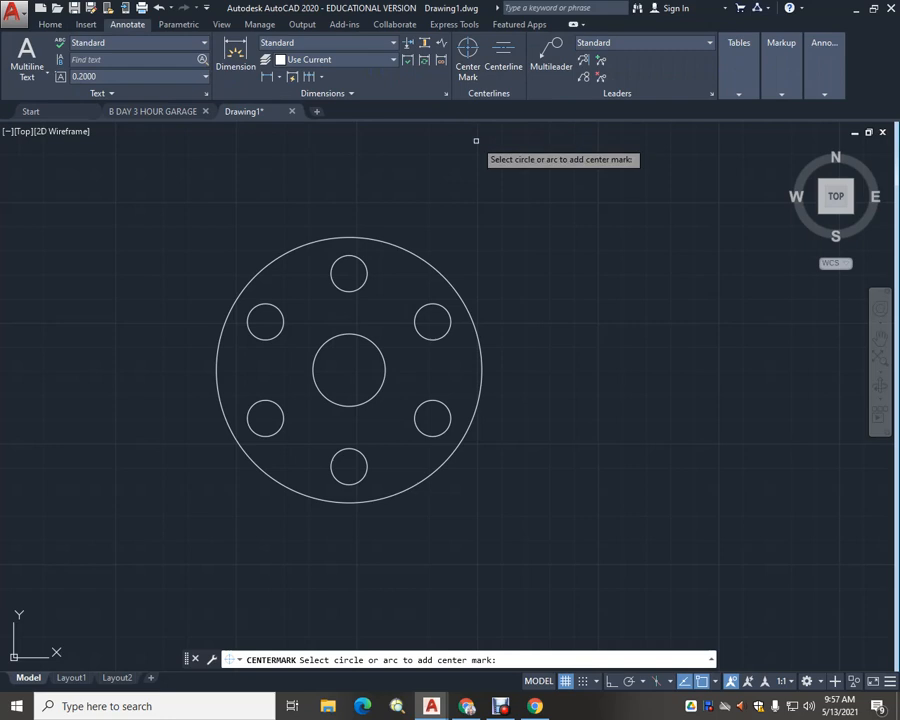
click(441, 271)
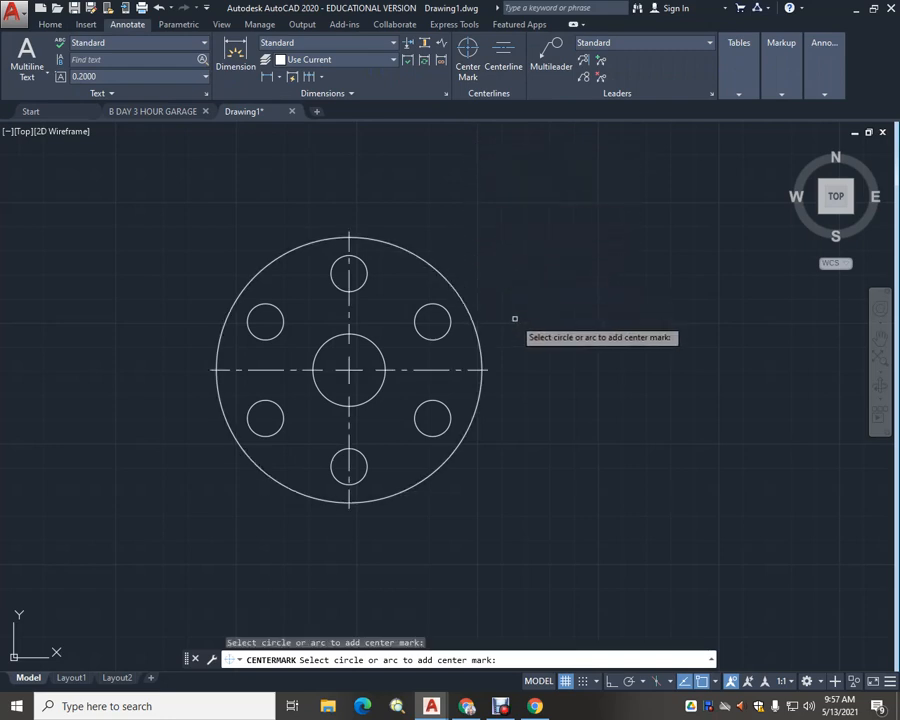
click(361, 283)
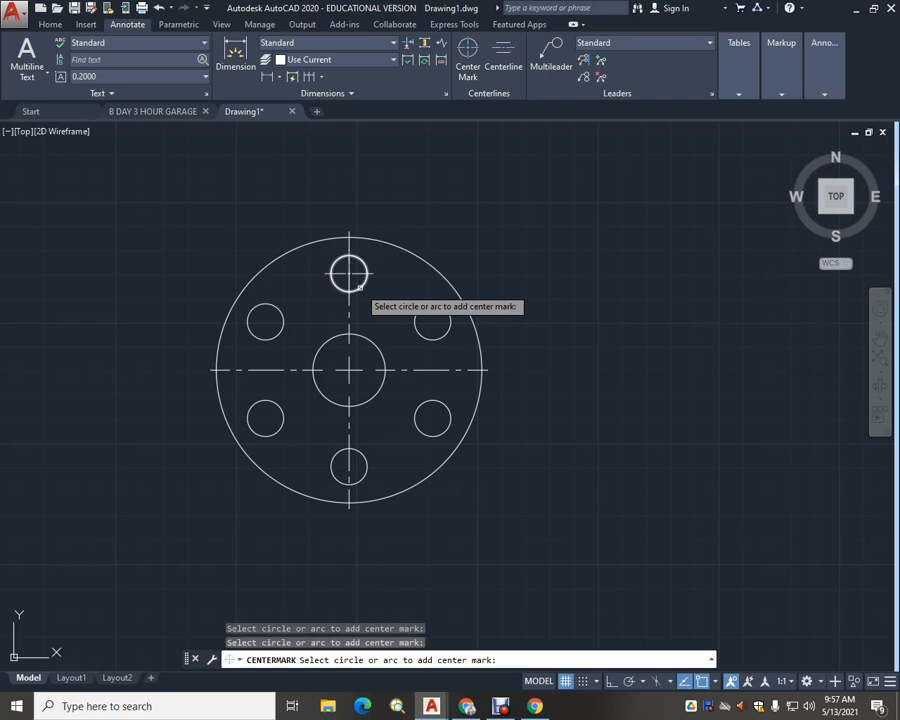
click(362, 454)
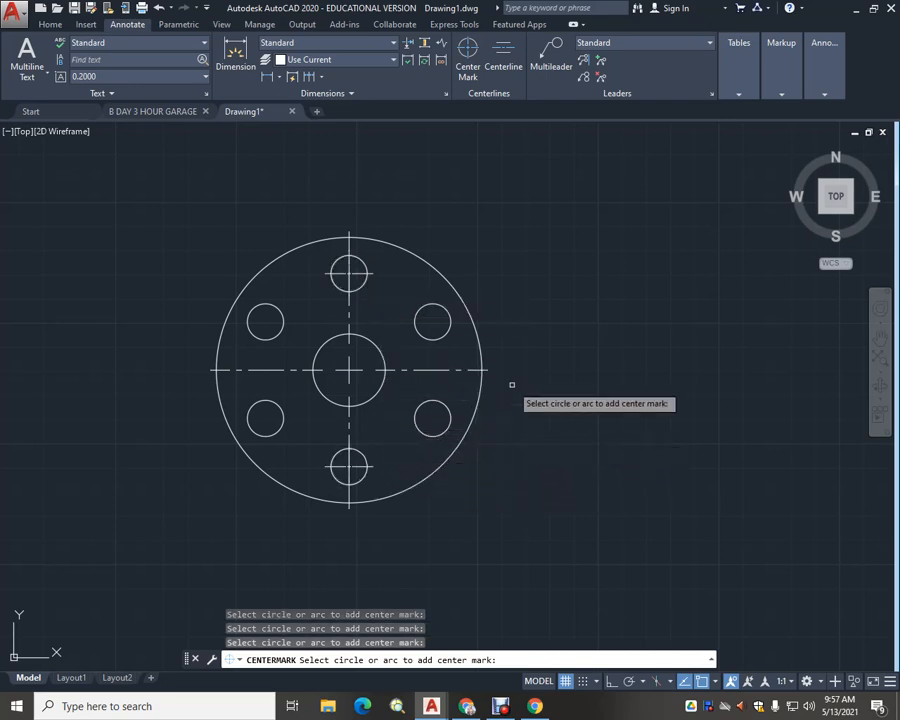
scroll(522, 369, up, 2)
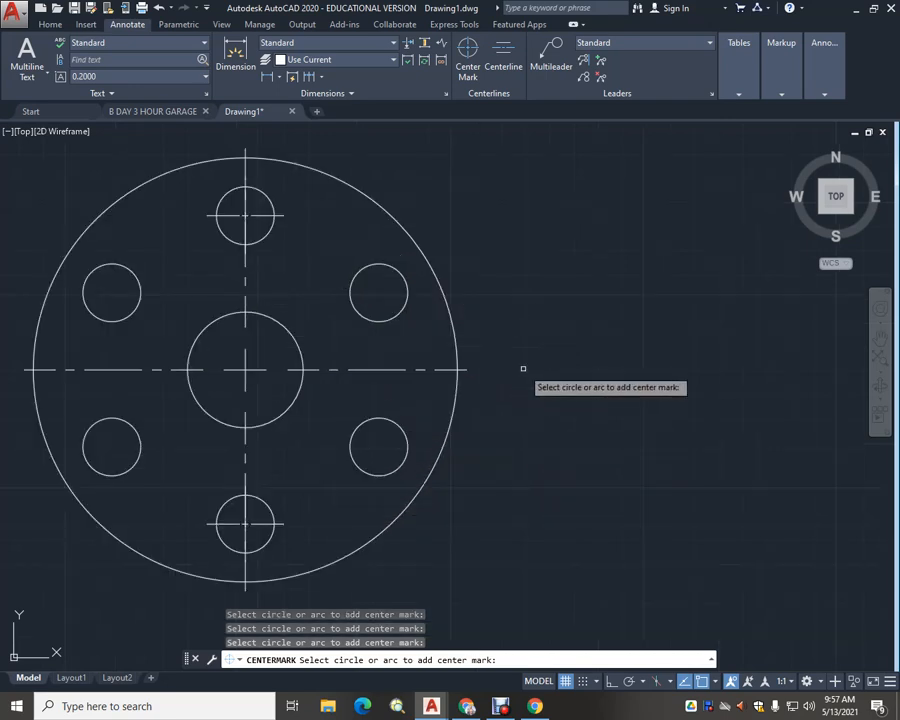
click(405, 333)
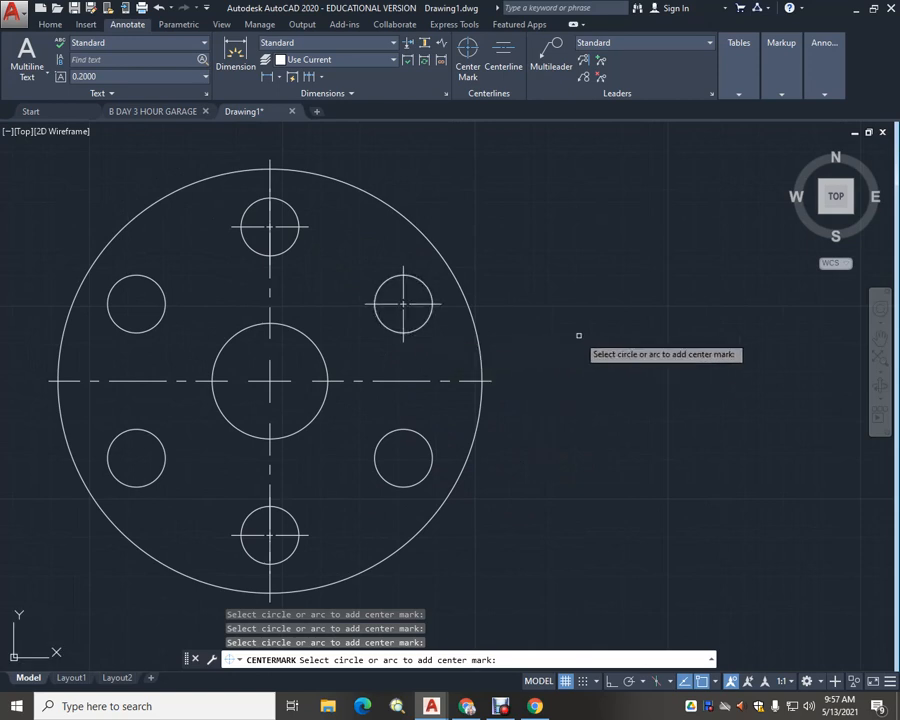
key(Escape)
key(Escape)
key(Escape)
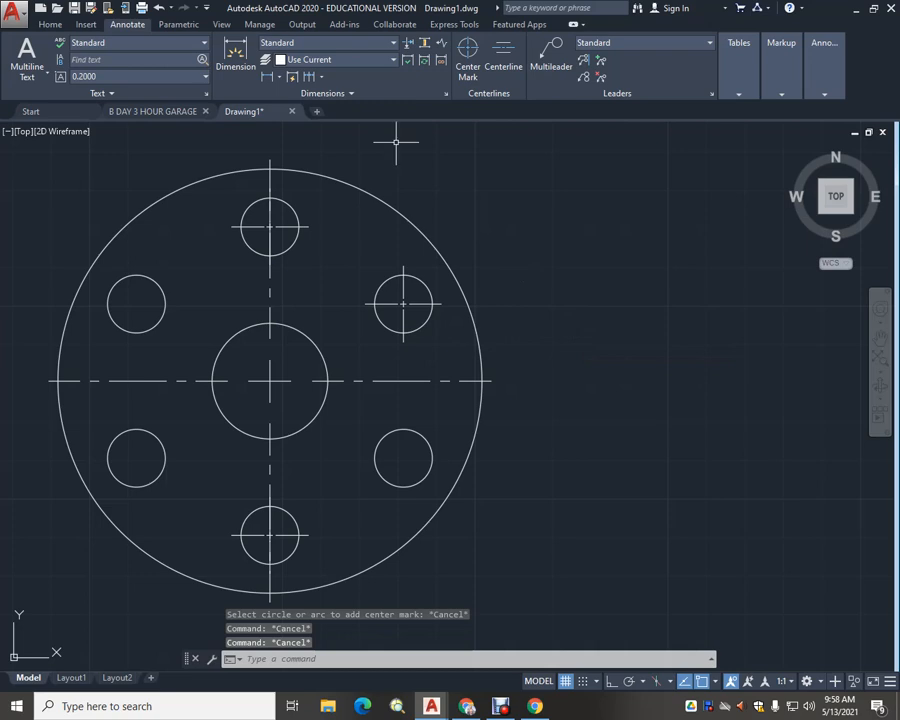
Rotate the upper-right hole's center mark 30° about the hole's centre
click(50, 24)
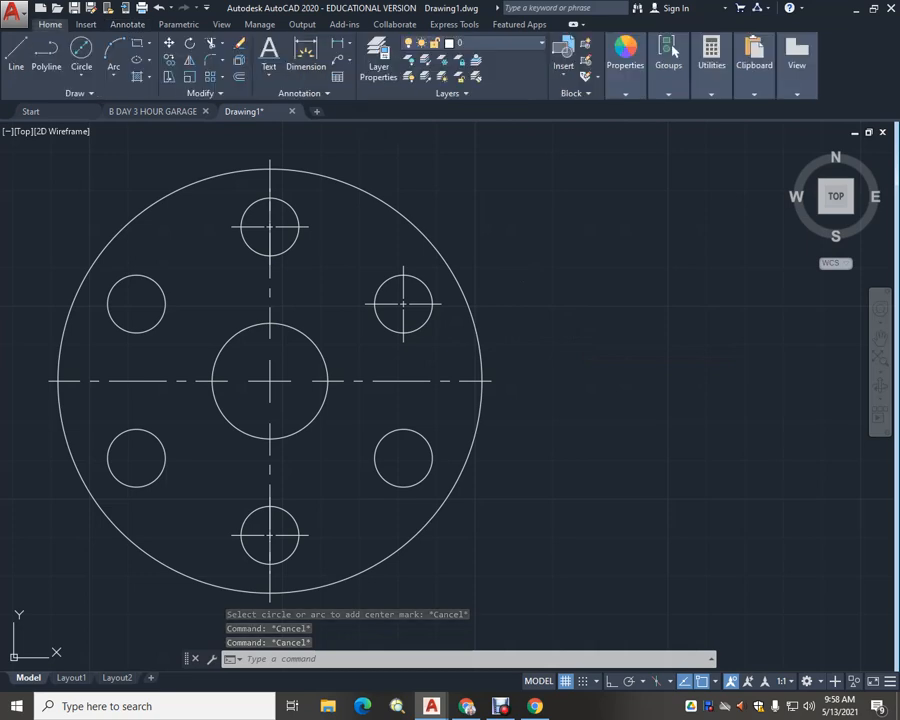
click(190, 43)
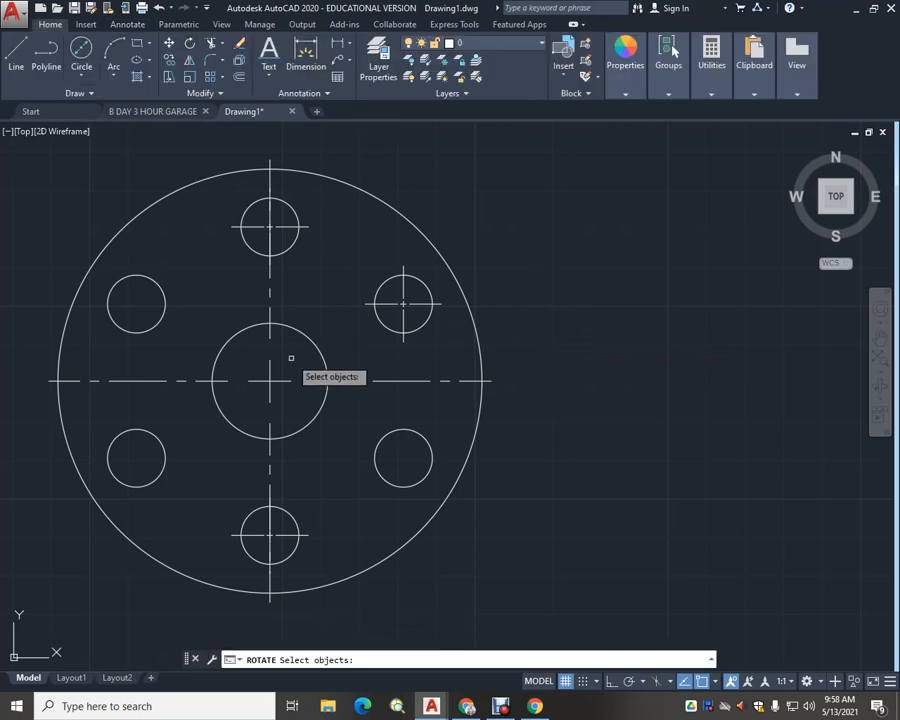
click(403, 341)
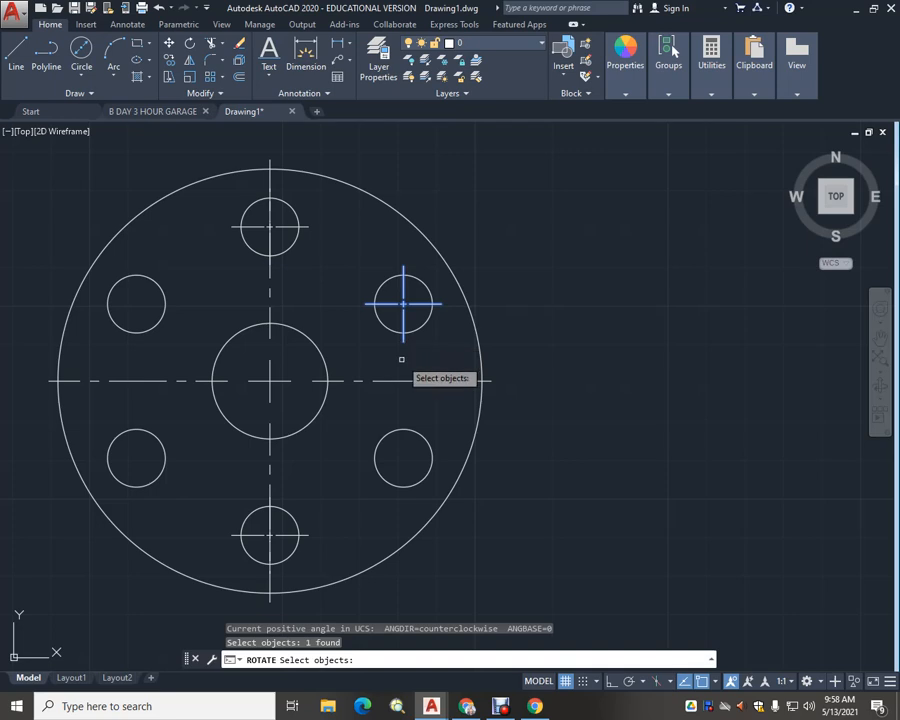
key(Return)
click(403, 303)
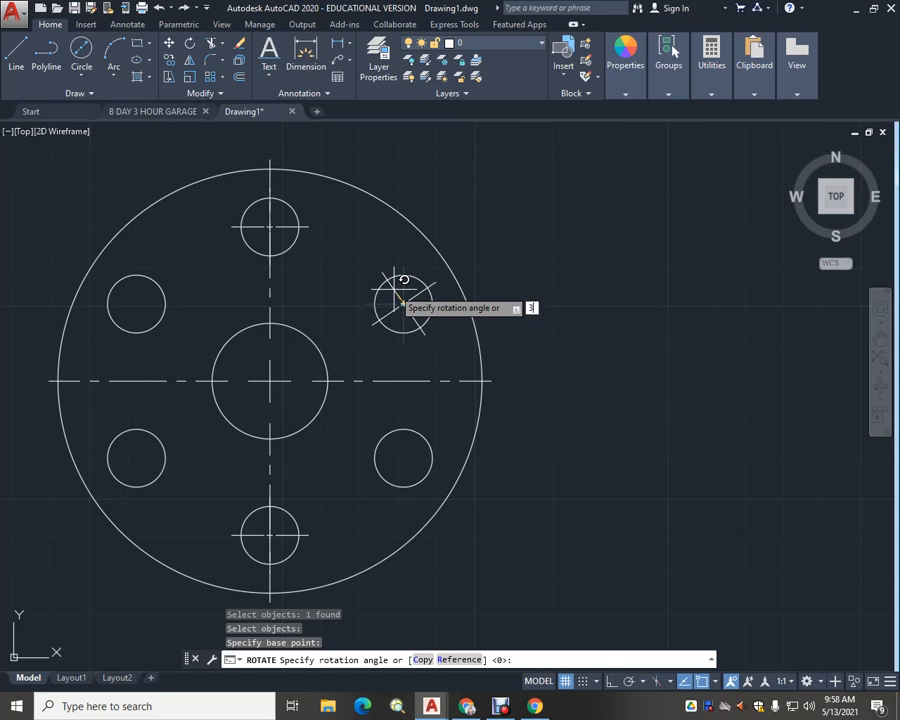
key(Return)
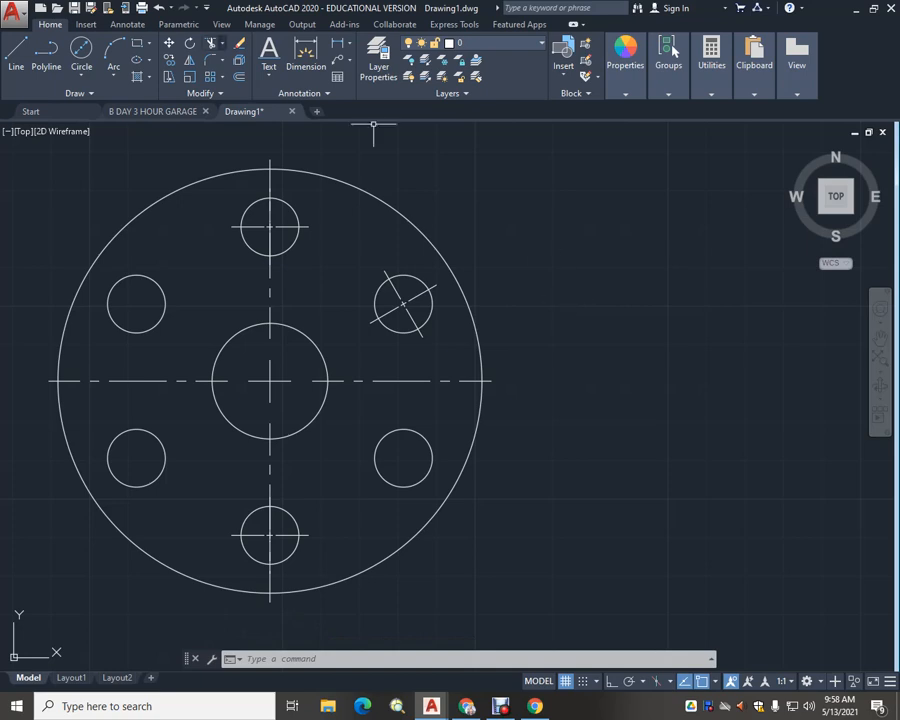
Dimension the angle between the upper-right hole's rotated center mark and the horizontal centre line, placed outside the outer circle
click(306, 58)
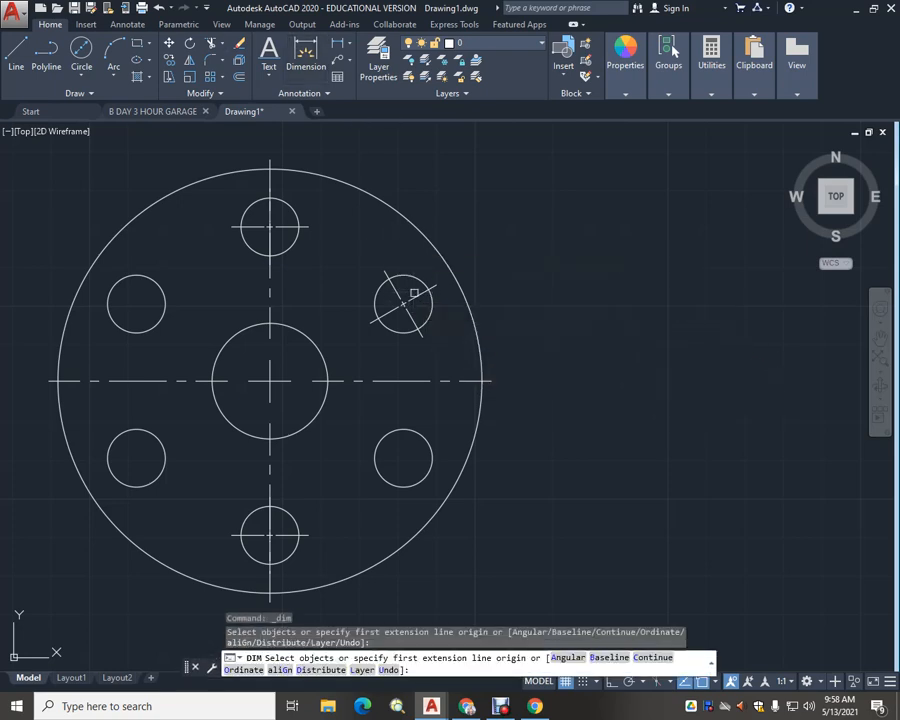
click(398, 303)
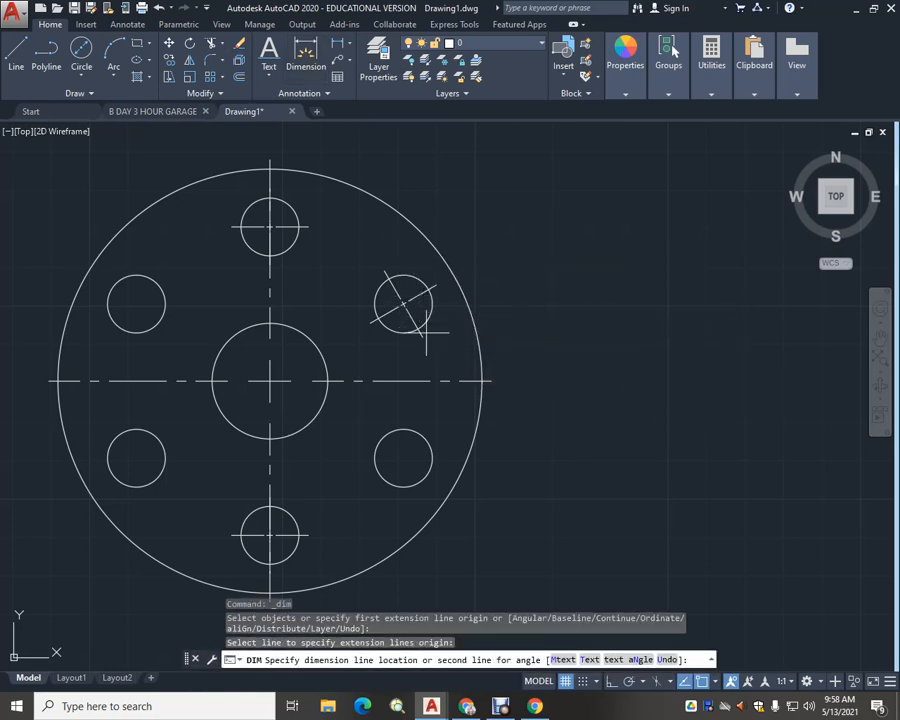
click(474, 381)
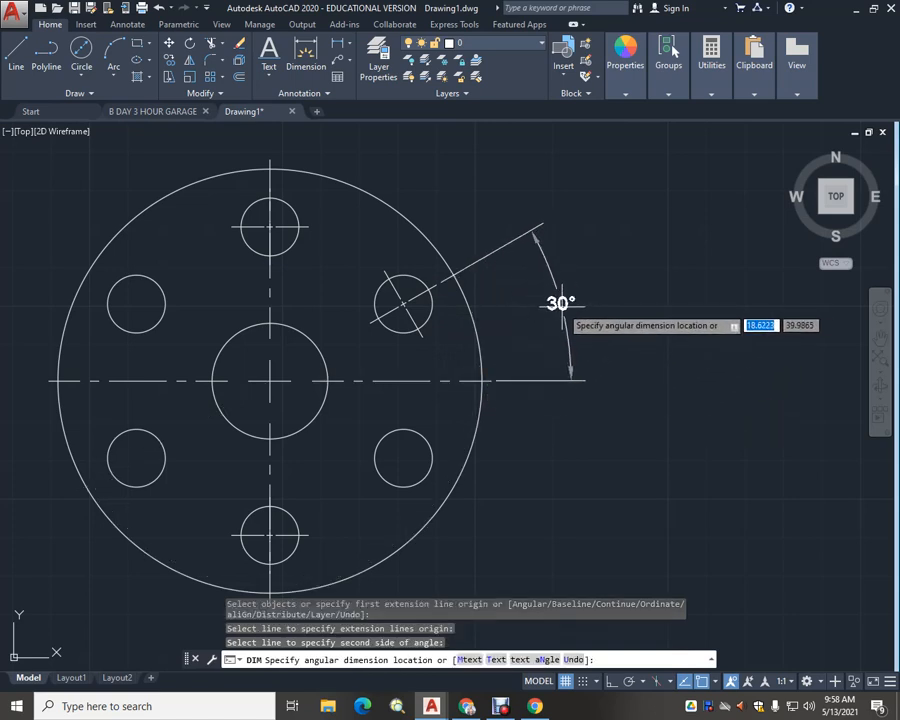
click(560, 303)
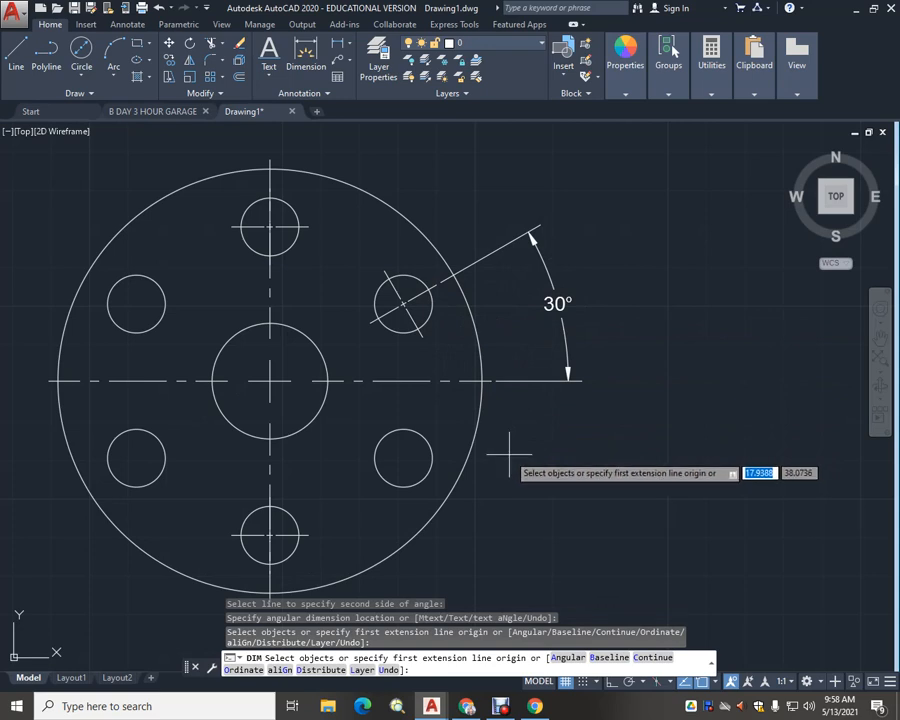
middle_drag(510, 457, 542, 457)
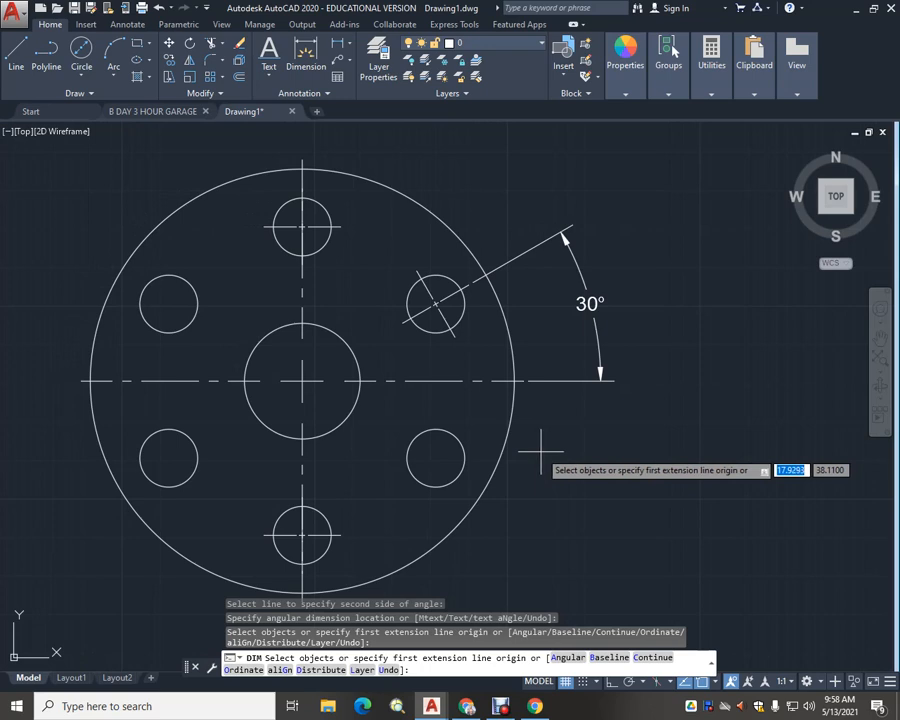
key(Escape)
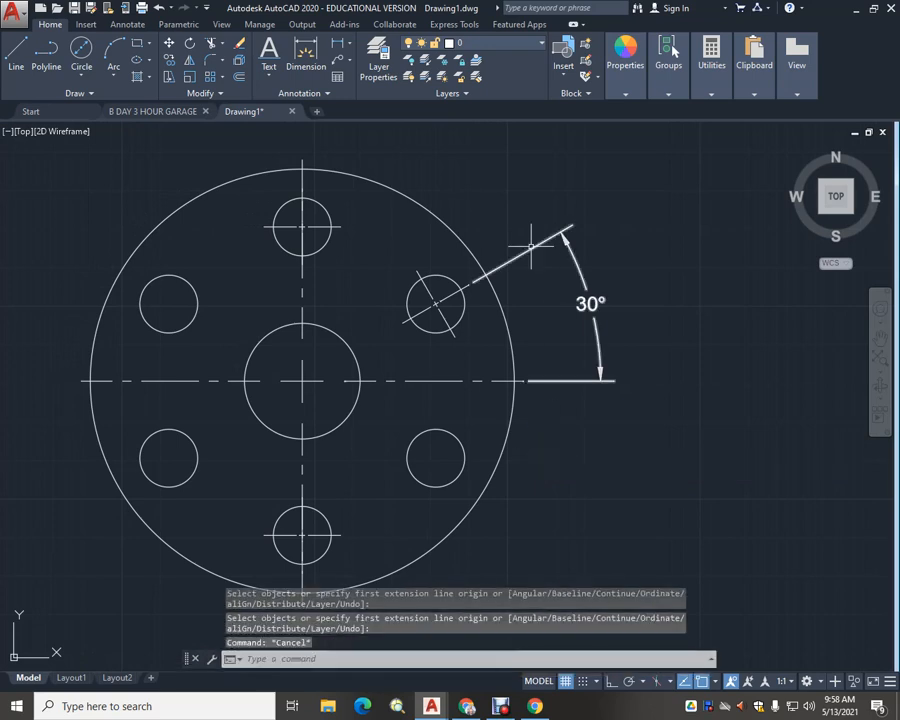
Add center marks to the upper-left, lower-left and lower-right small holes
click(127, 24)
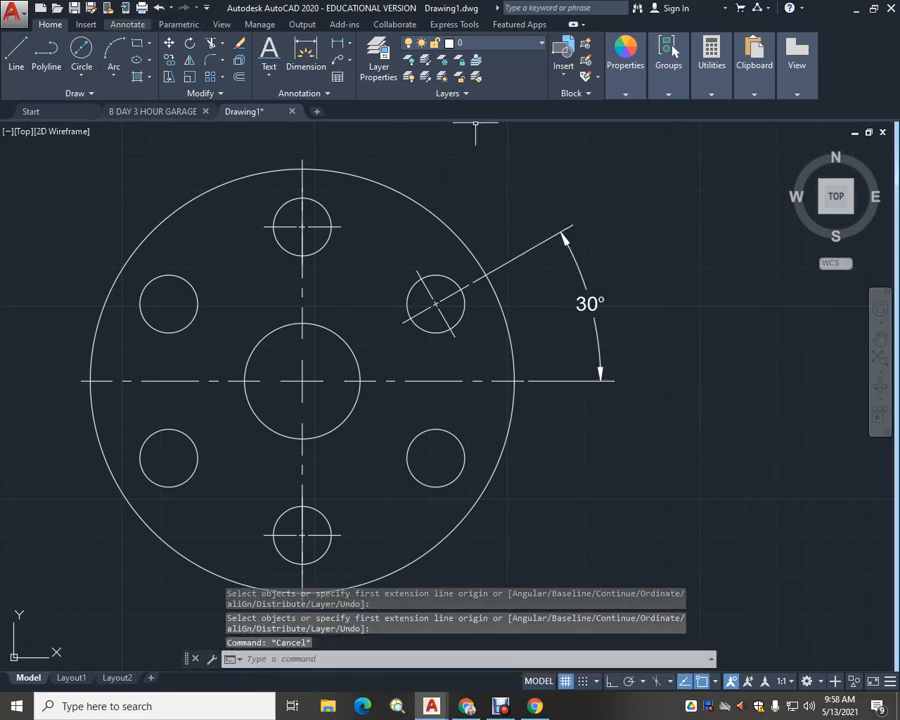
click(467, 55)
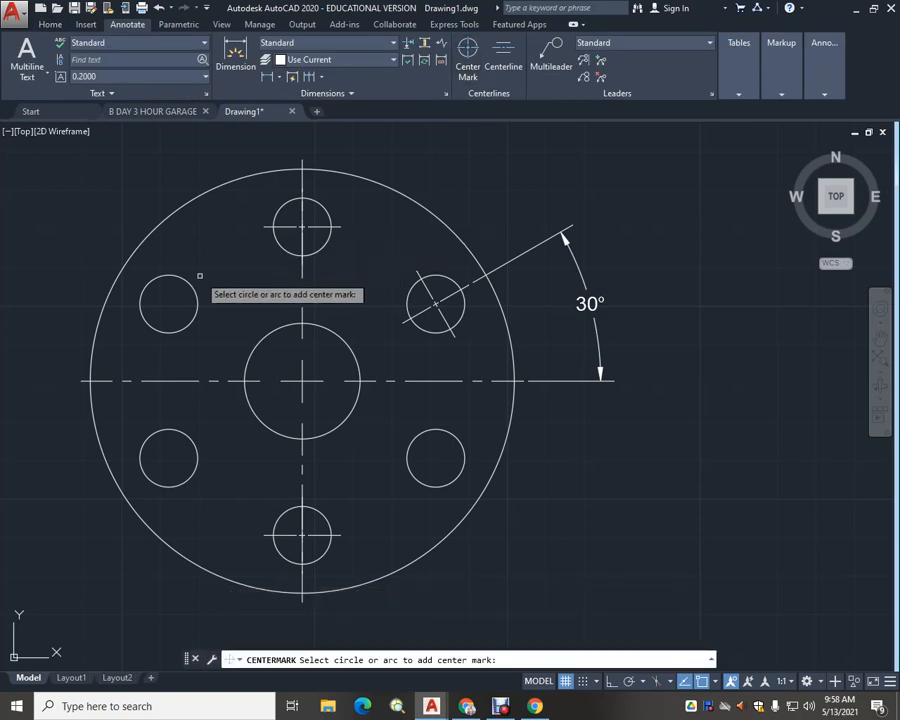
click(186, 280)
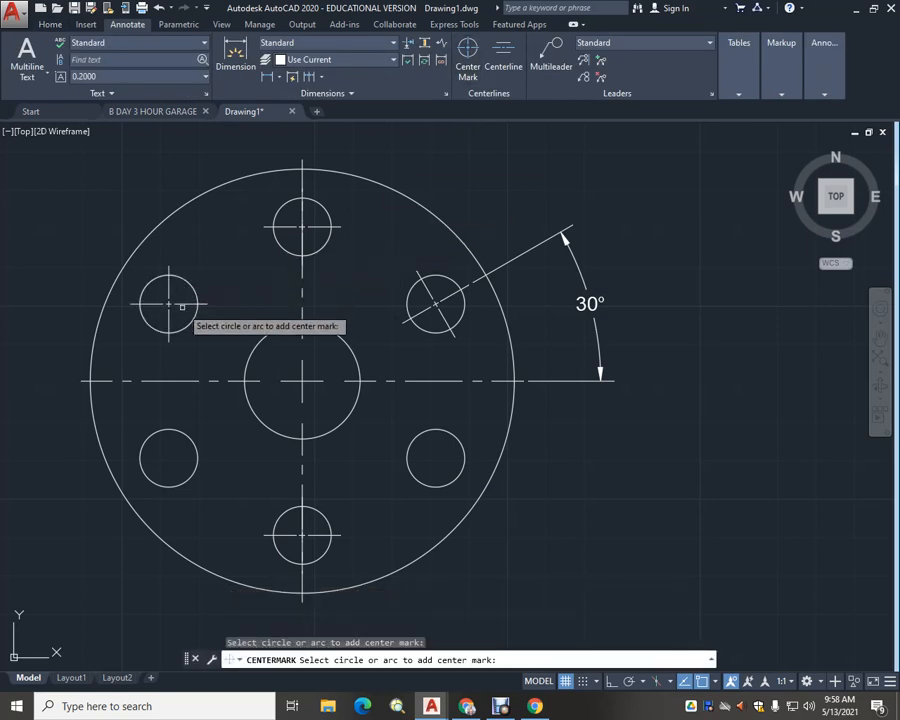
click(158, 429)
click(407, 467)
key(Return)
scroll(532, 489, down, 1)
middle_drag(522, 487, 472, 463)
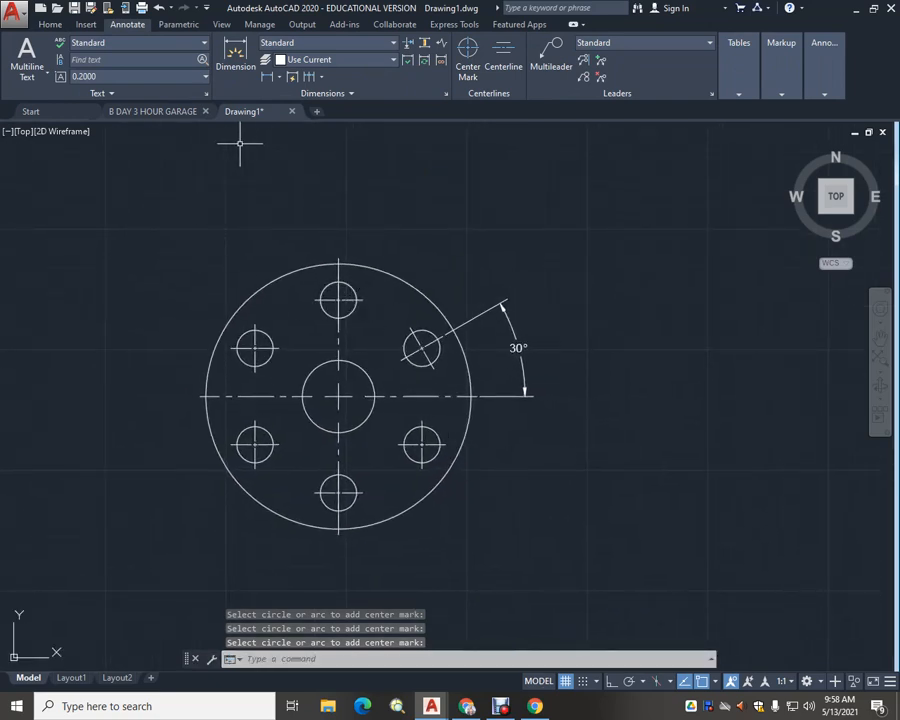
Rotate the upper-left hole's center mark 150° about the hole's centre
click(50, 24)
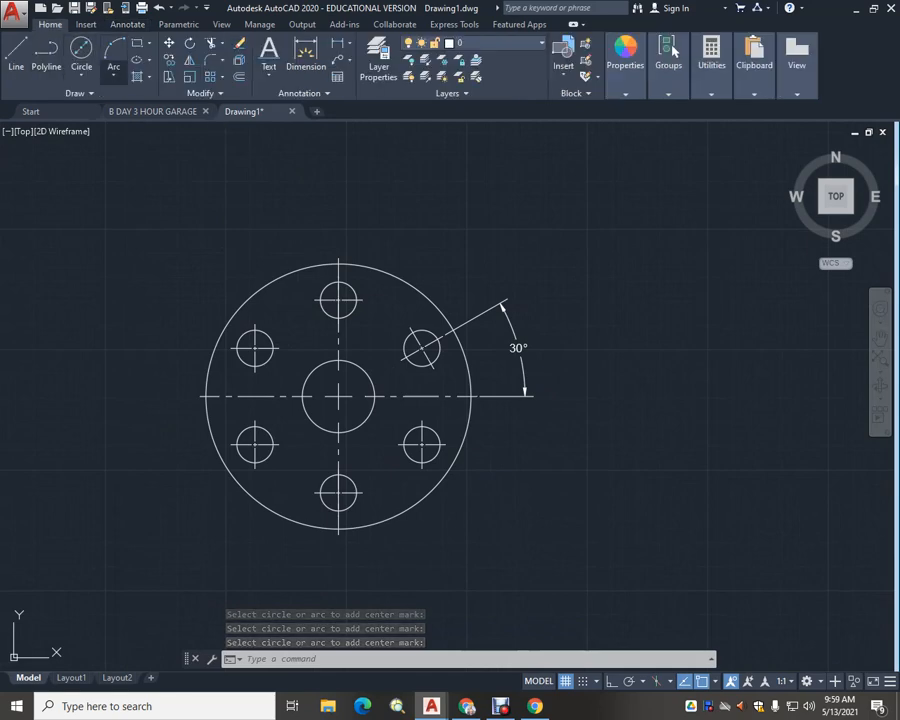
click(190, 43)
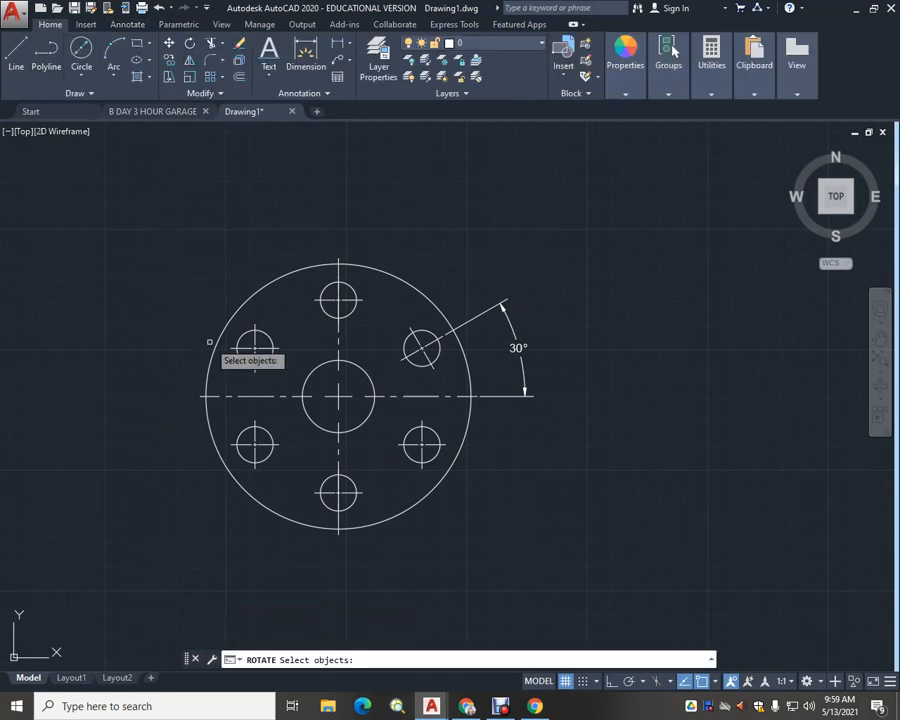
scroll(209, 341, up, 2)
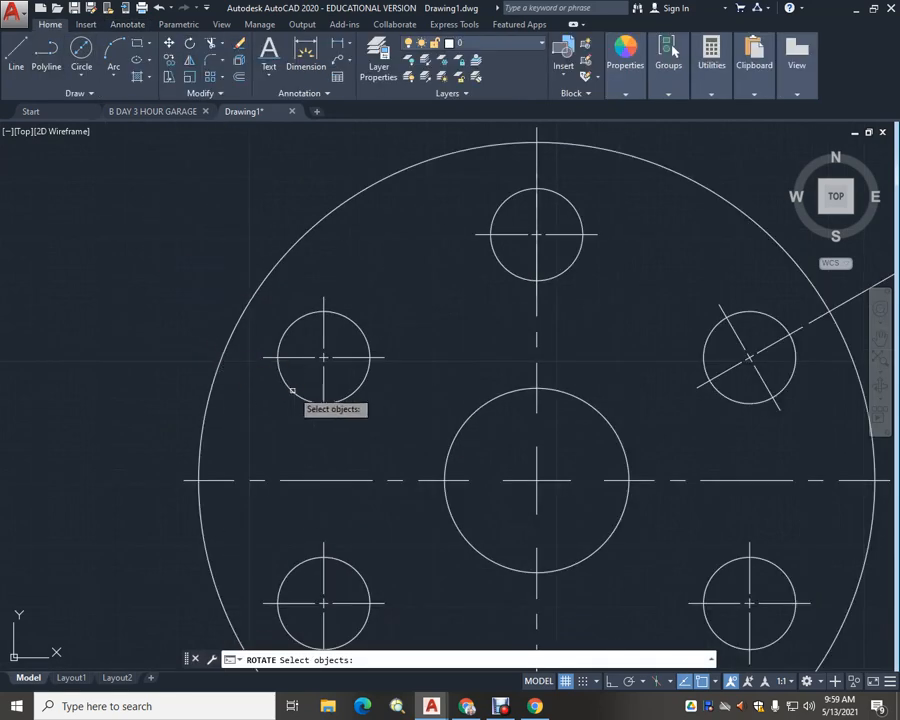
click(323, 330)
key(Return)
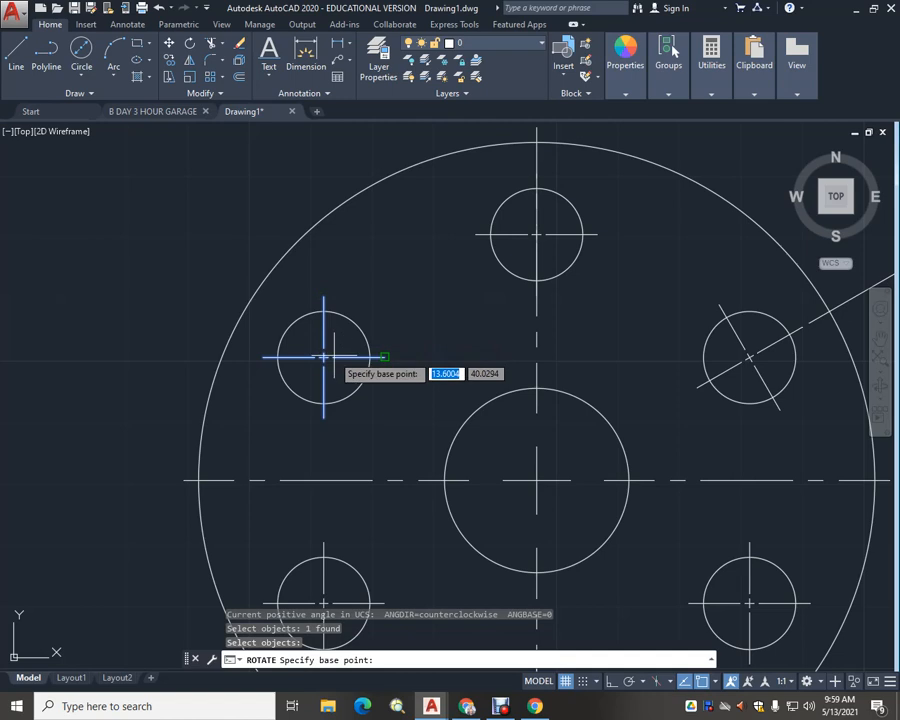
click(323, 356)
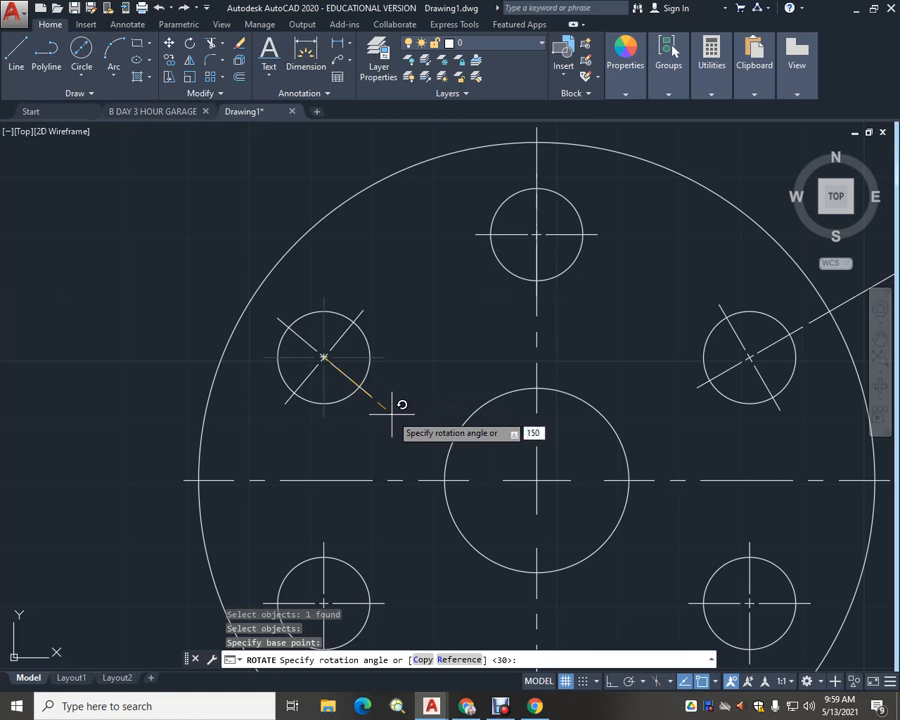
key(Return)
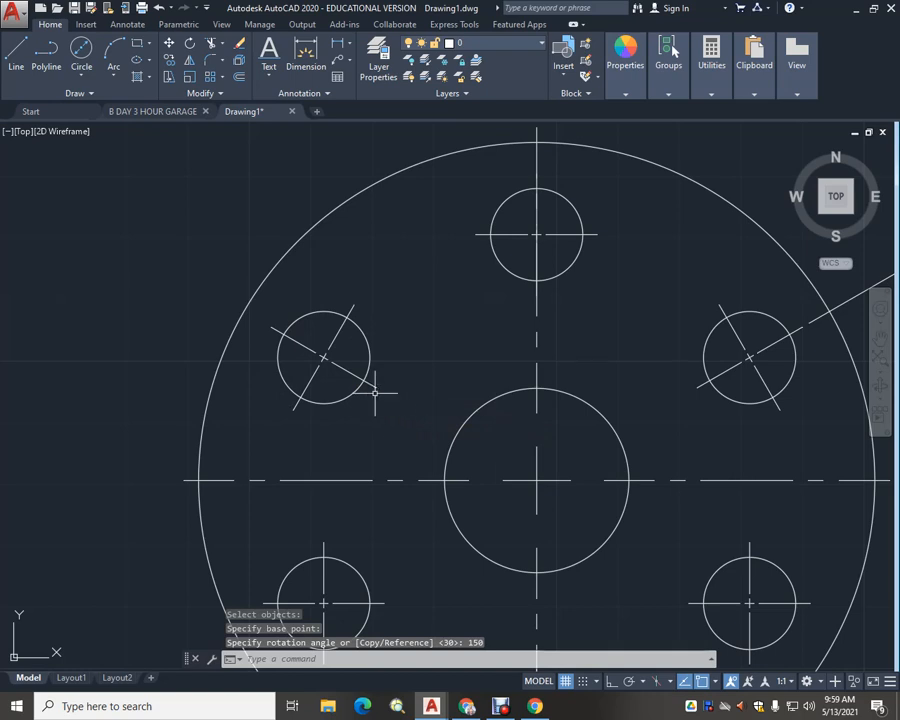
Rotate the lower-left hole's center mark about the hole's centre by the same 150° angle
scroll(391, 410, down, 4)
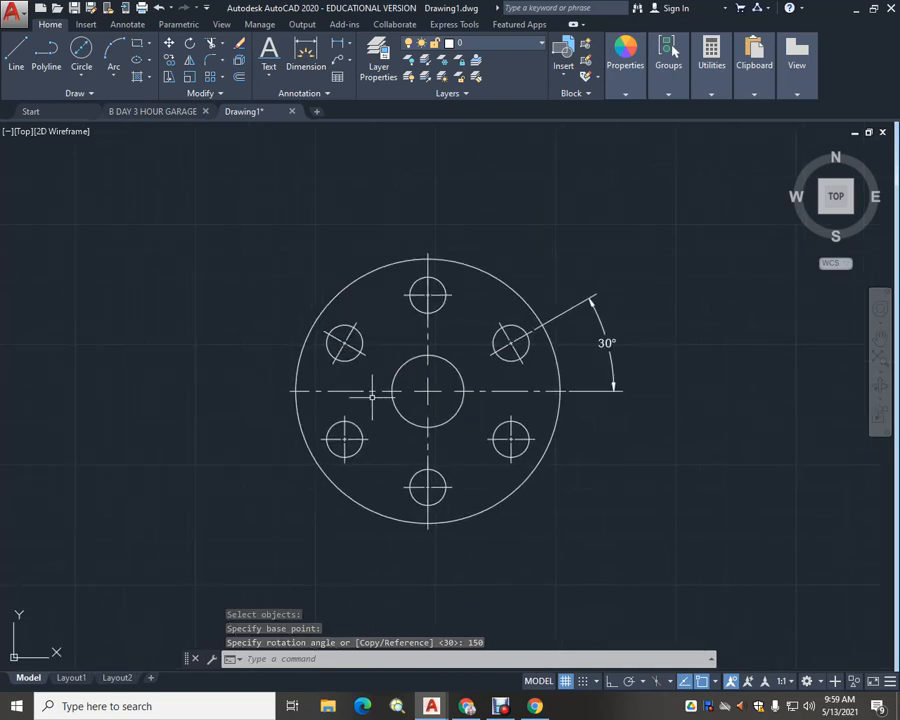
scroll(375, 394, up, 2)
key(Return)
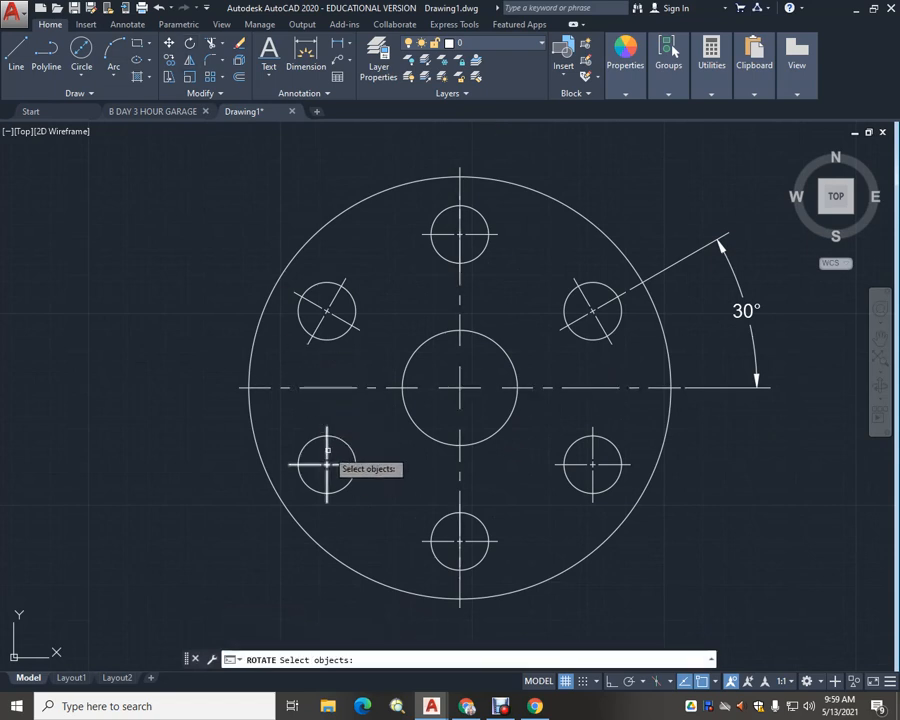
click(324, 463)
key(Return)
click(326, 464)
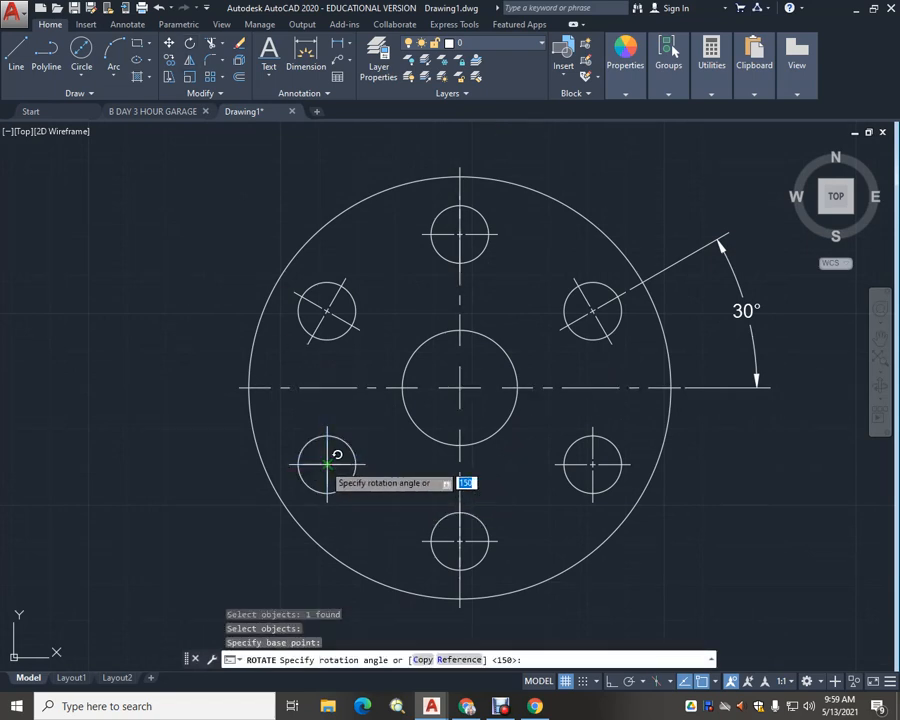
key(Return)
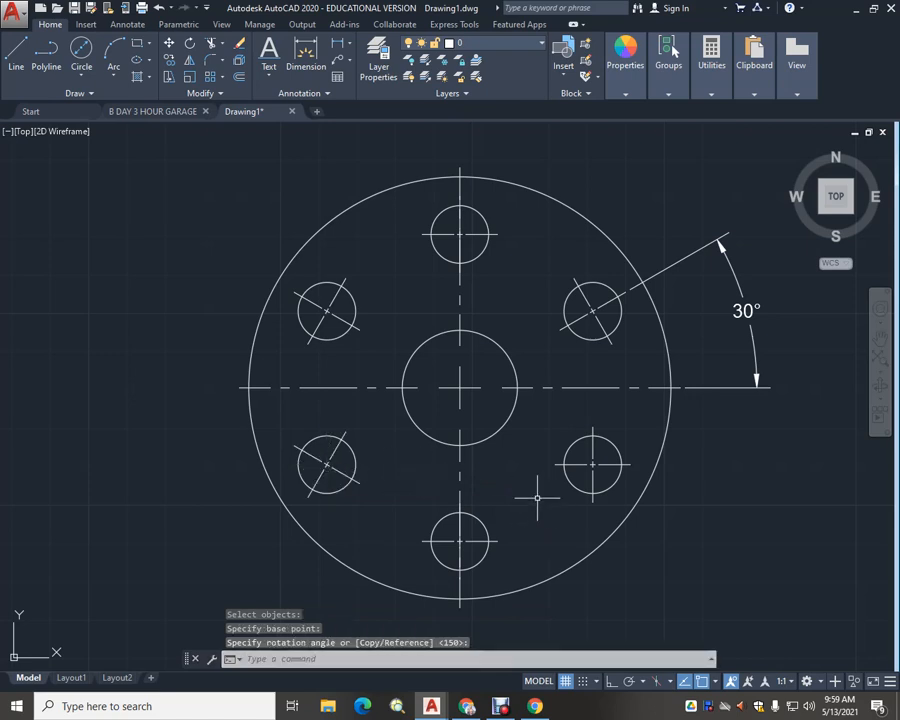
click(169, 60)
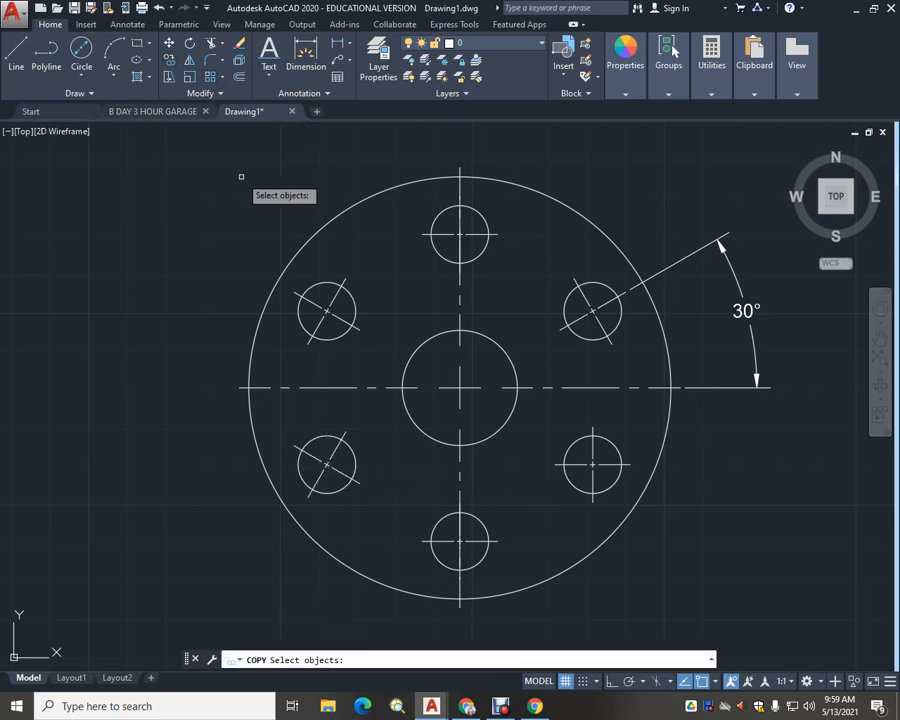
click(190, 43)
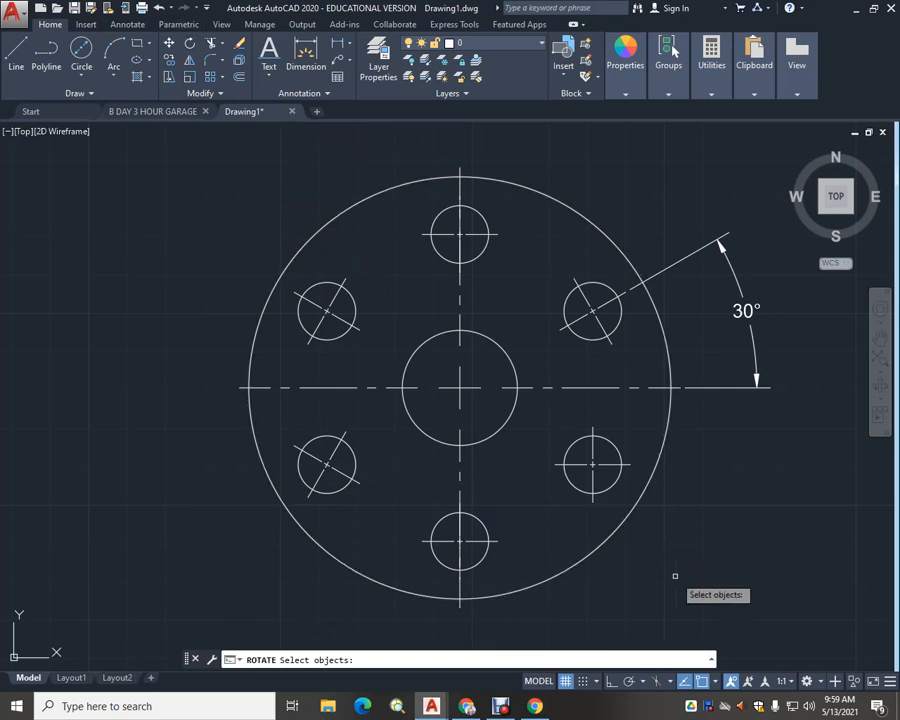
click(612, 458)
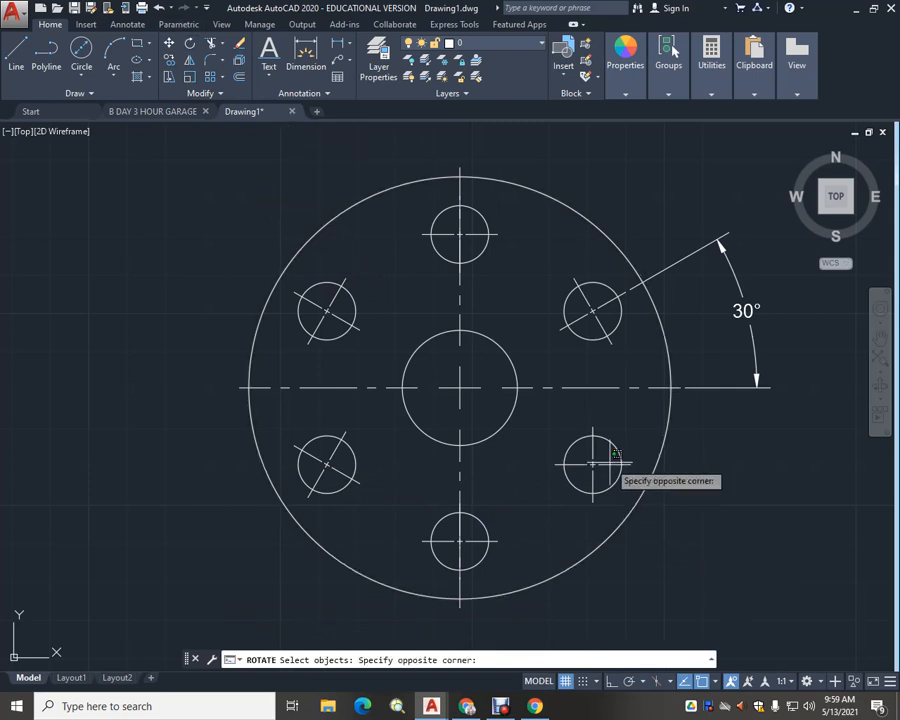
click(613, 457)
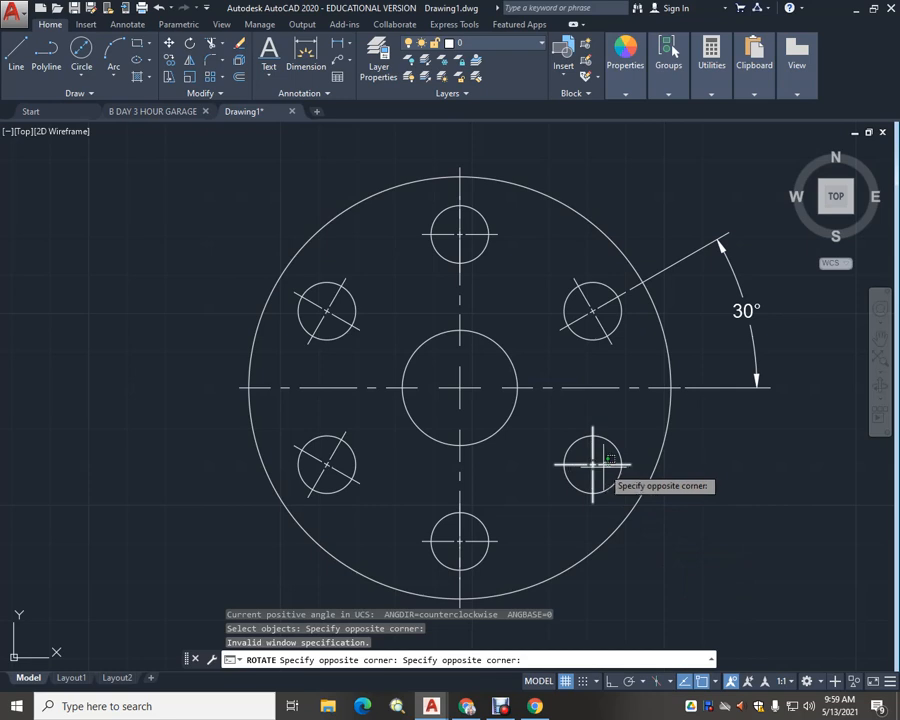
click(608, 465)
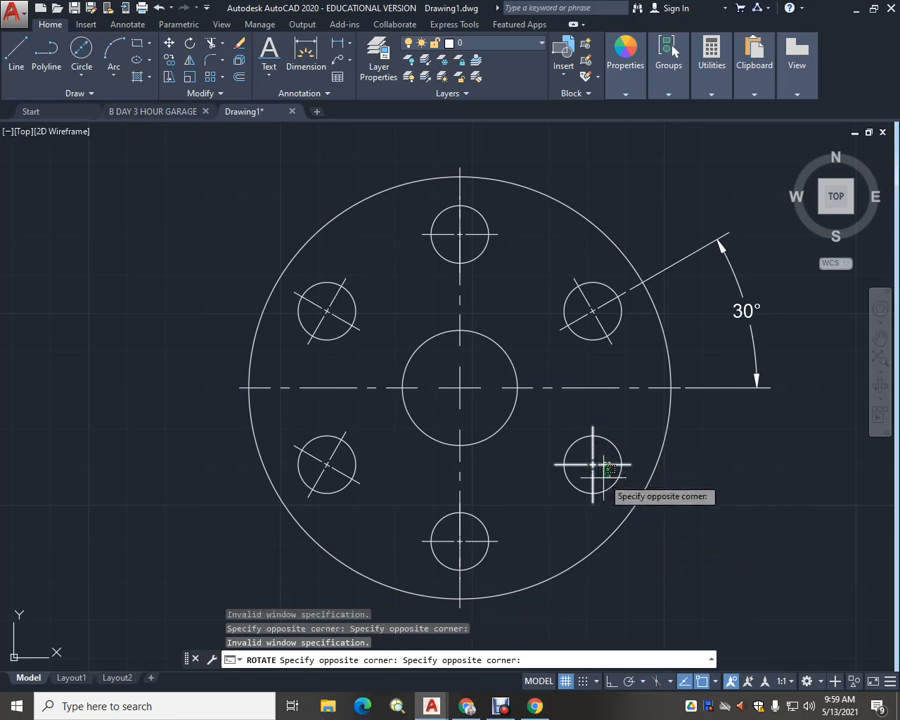
key(Escape)
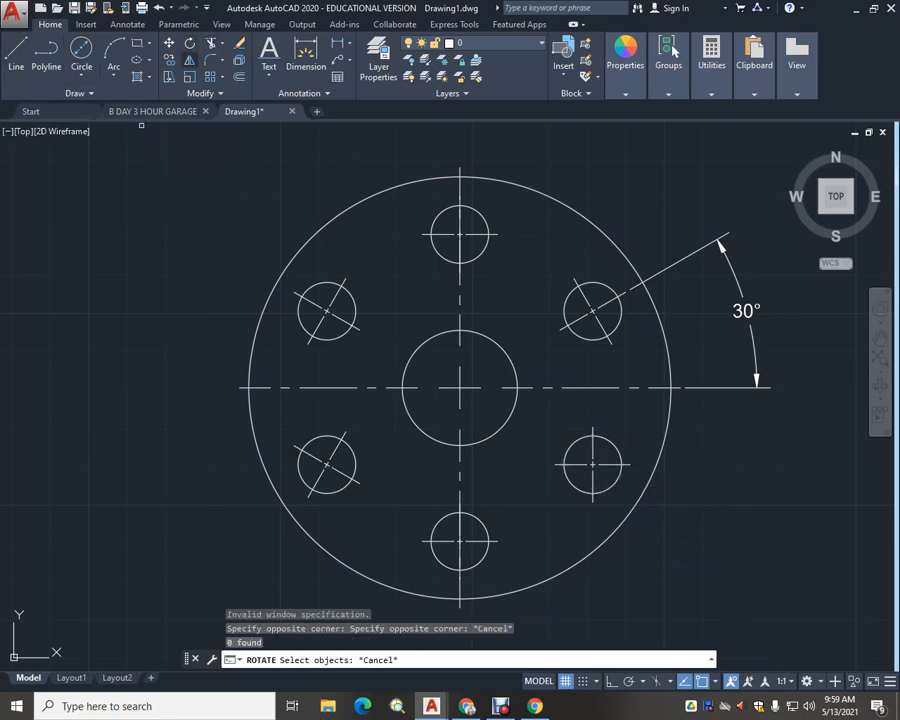
key(Escape)
Rotate the lower-right hole's center mark 30° about the hole's centre
key(space)
click(605, 469)
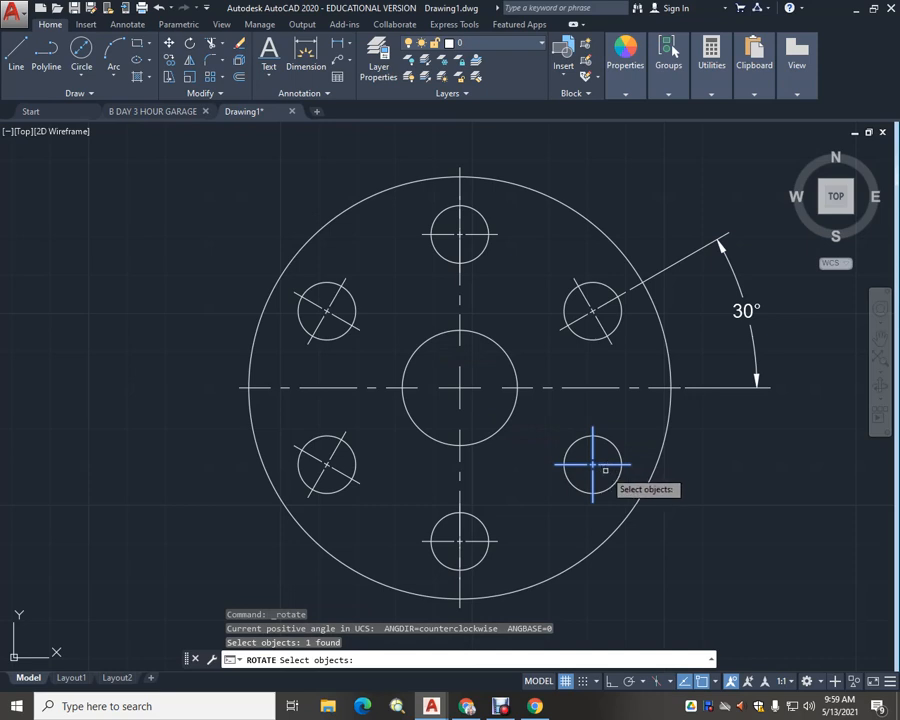
key(space)
click(592, 465)
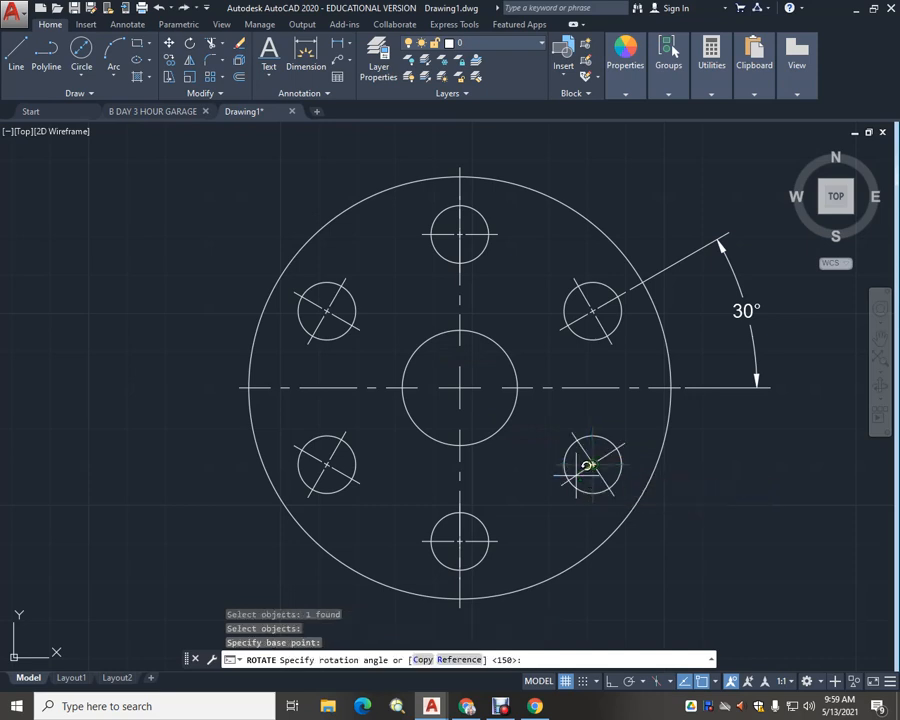
text(30)
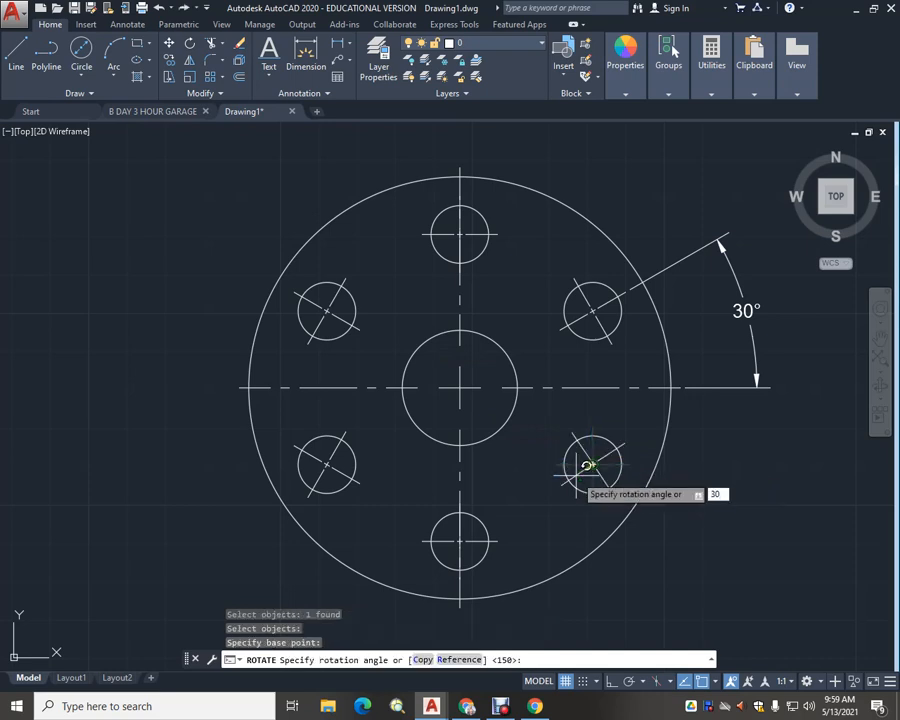
key(Return)
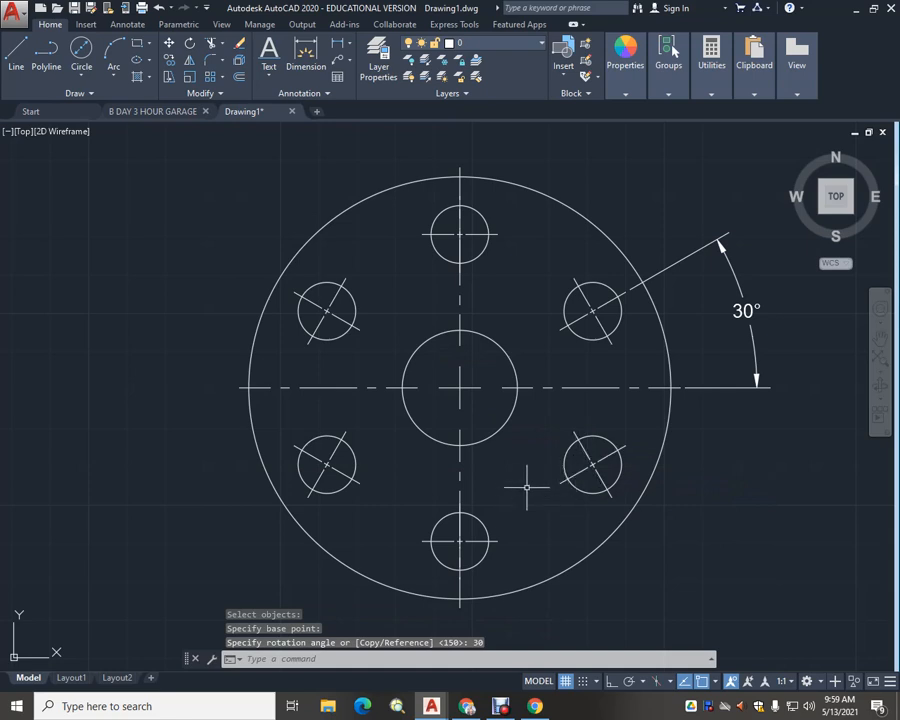
scroll(526, 460, down, 3)
scroll(498, 402, up, 1)
scroll(500, 404, up, 2)
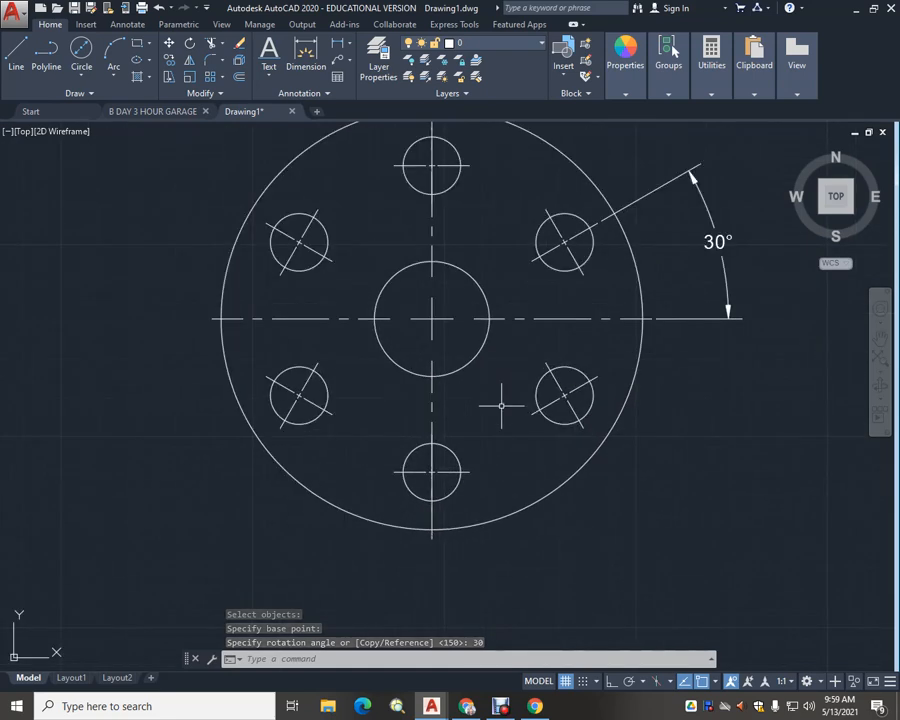
middle_drag(489, 402, 491, 454)
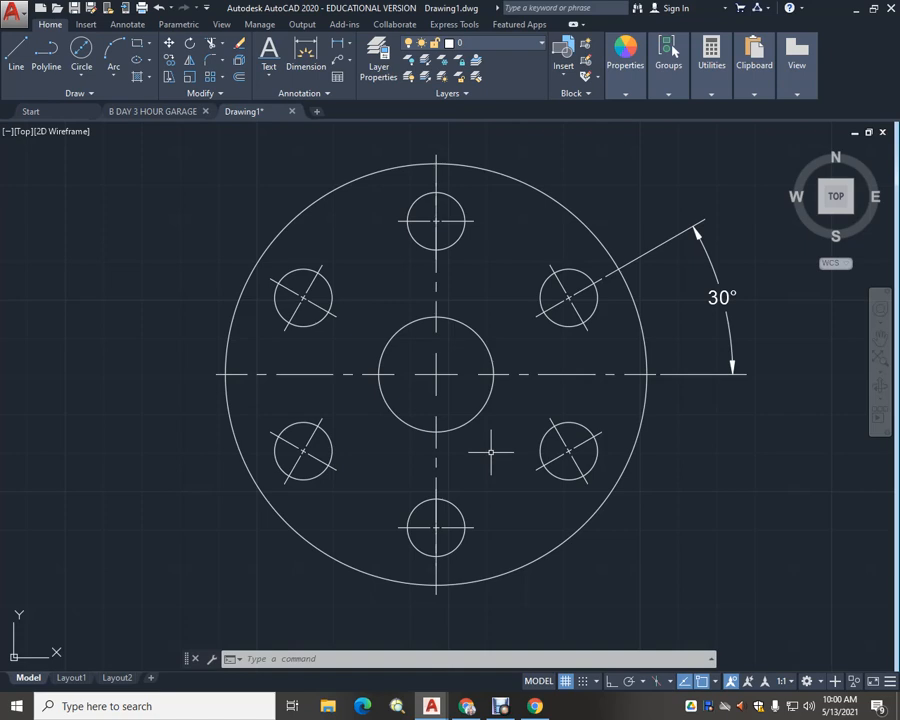
scroll(488, 450, down, 2)
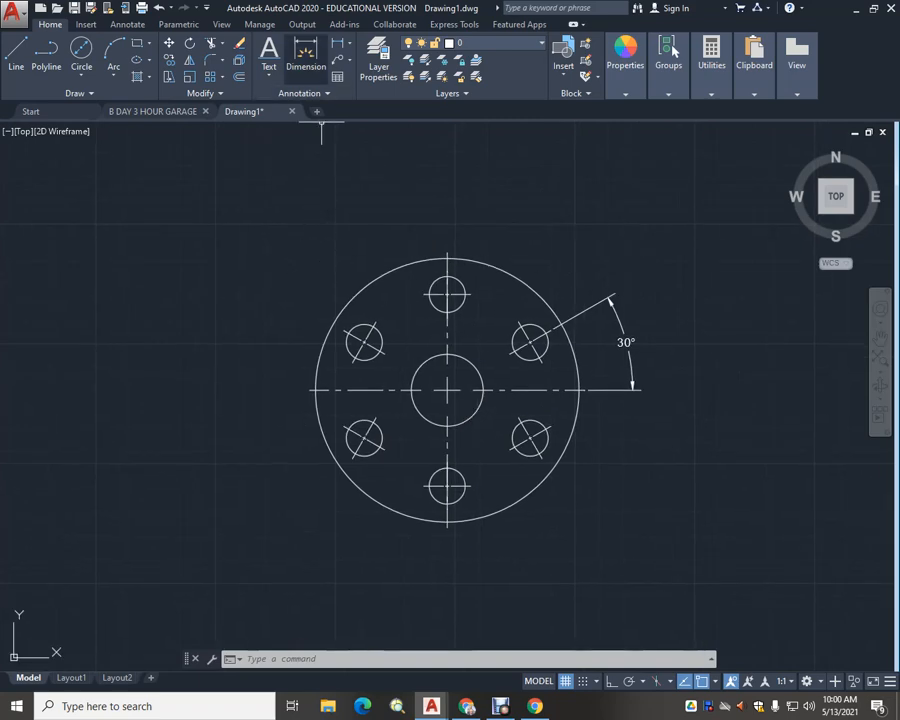
click(306, 56)
scroll(293, 366, up, 2)
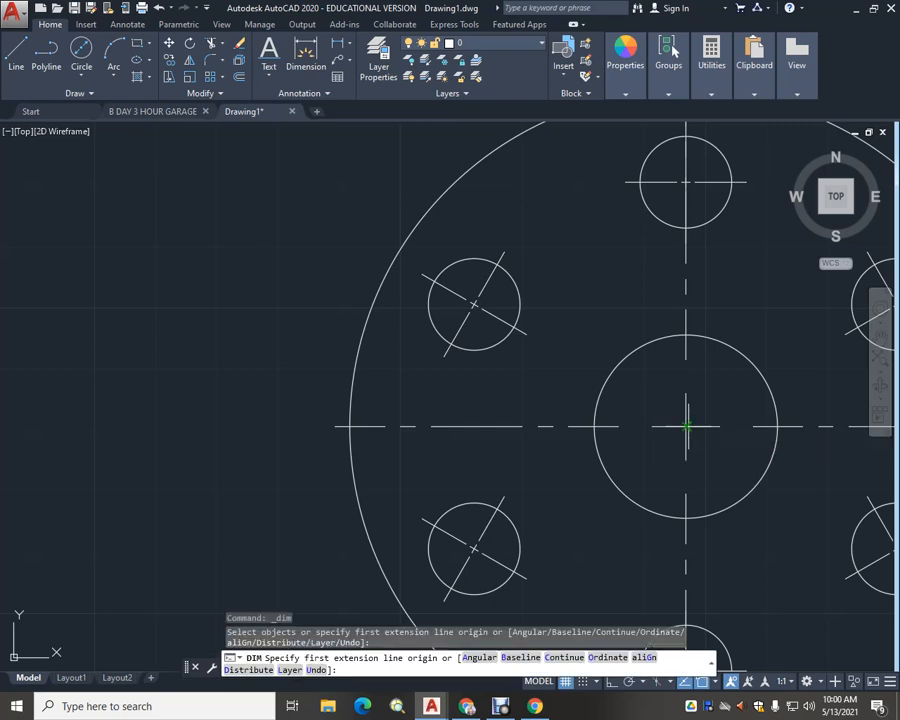
click(686, 426)
click(474, 304)
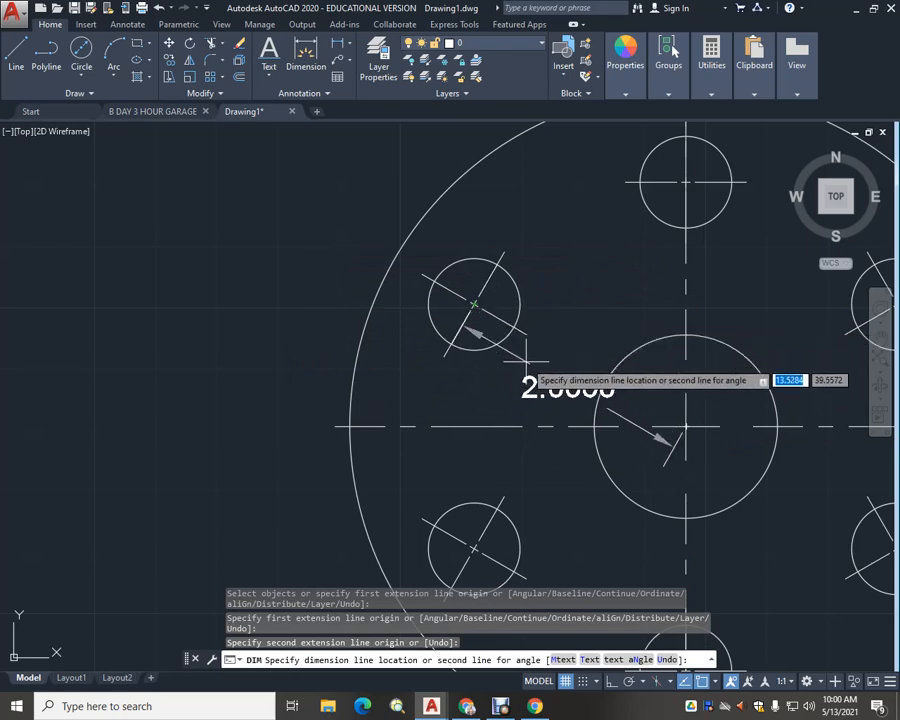
scroll(527, 366, down, 5)
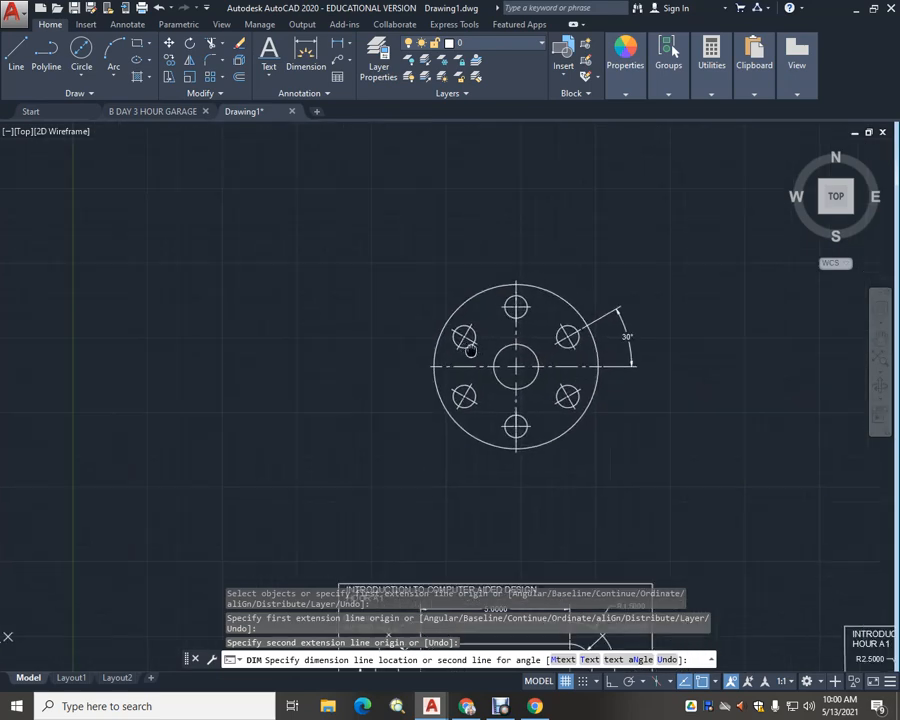
scroll(433, 352, up, 4)
key(Escape)
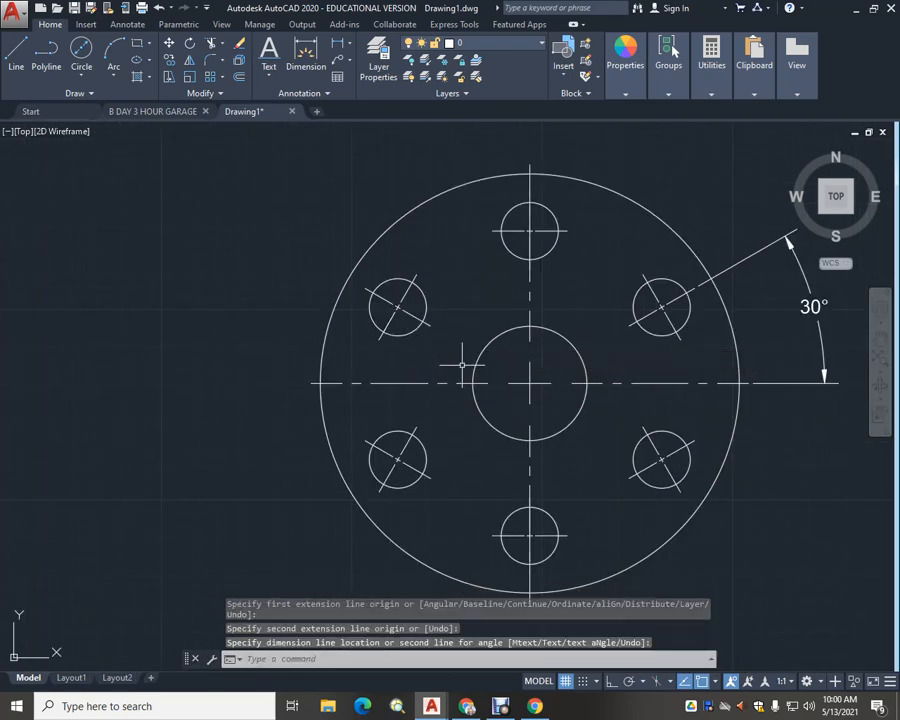
Dimension the angle between the upper-left hole's rotated center mark and the horizontal centre line, placed outside the outer circle
scroll(365, 311, down, 2)
middle_drag(365, 311, 377, 295)
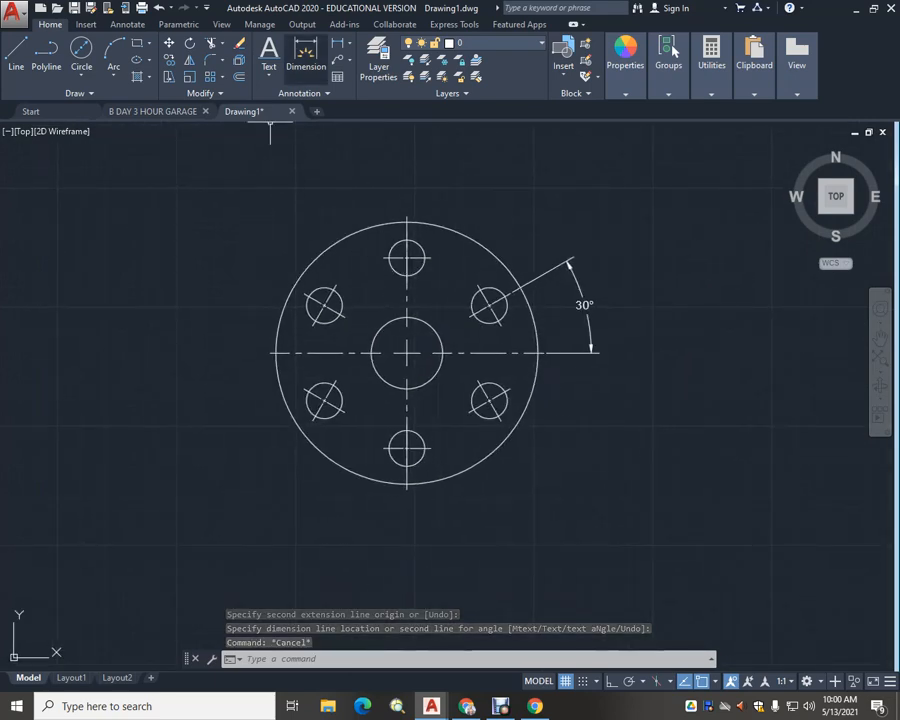
click(305, 52)
click(316, 352)
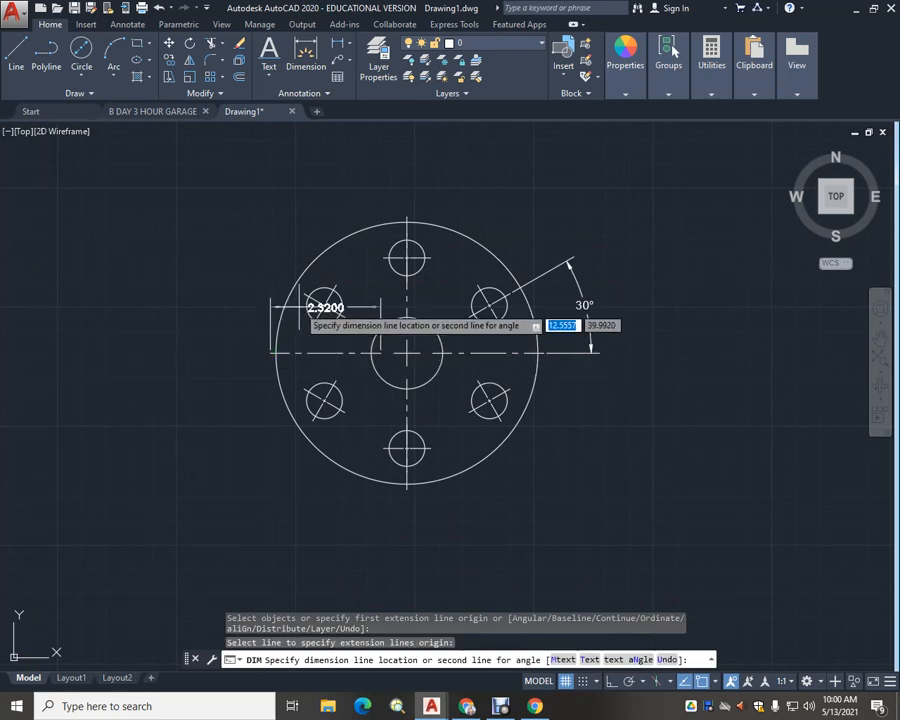
click(316, 302)
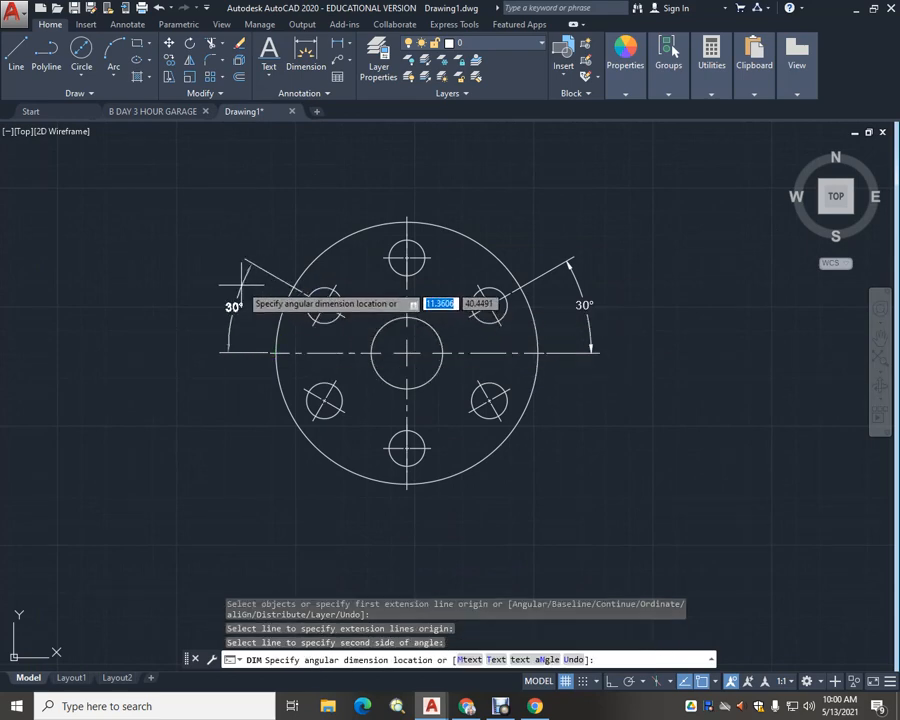
click(235, 302)
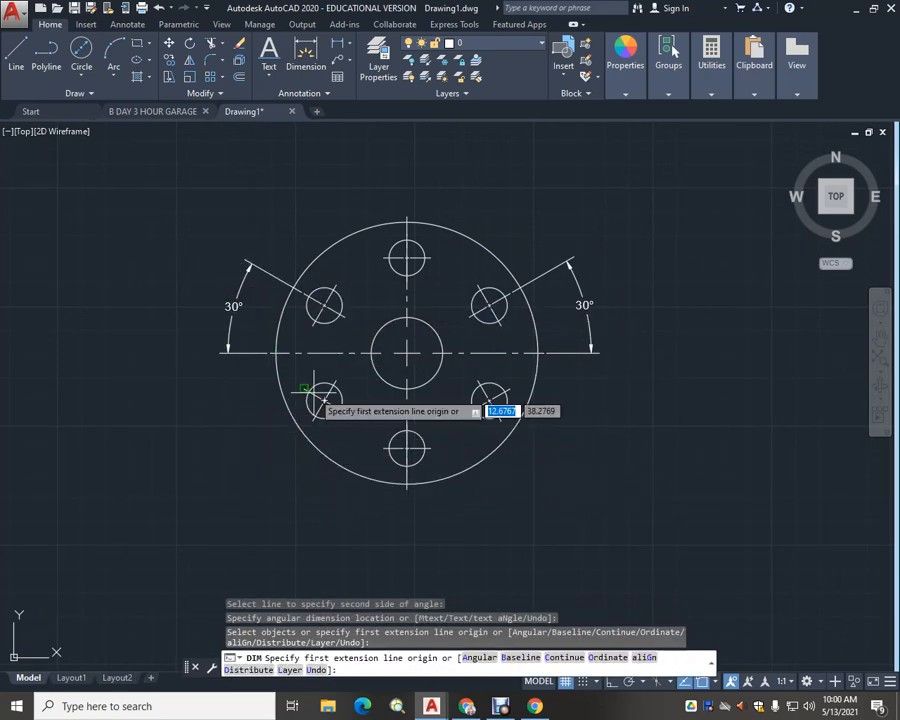
click(325, 352)
click(272, 352)
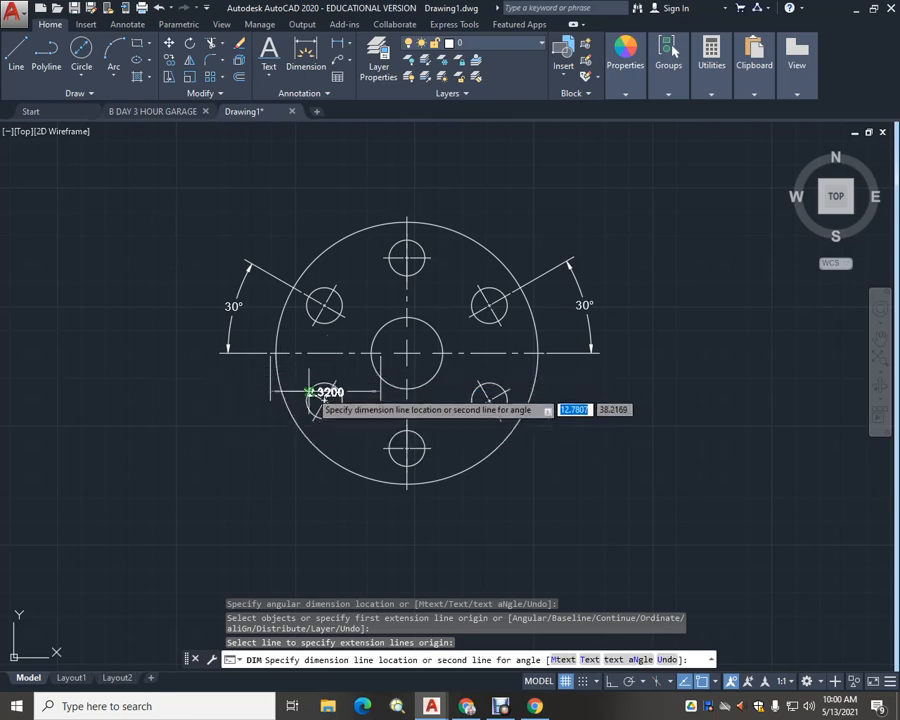
click(312, 393)
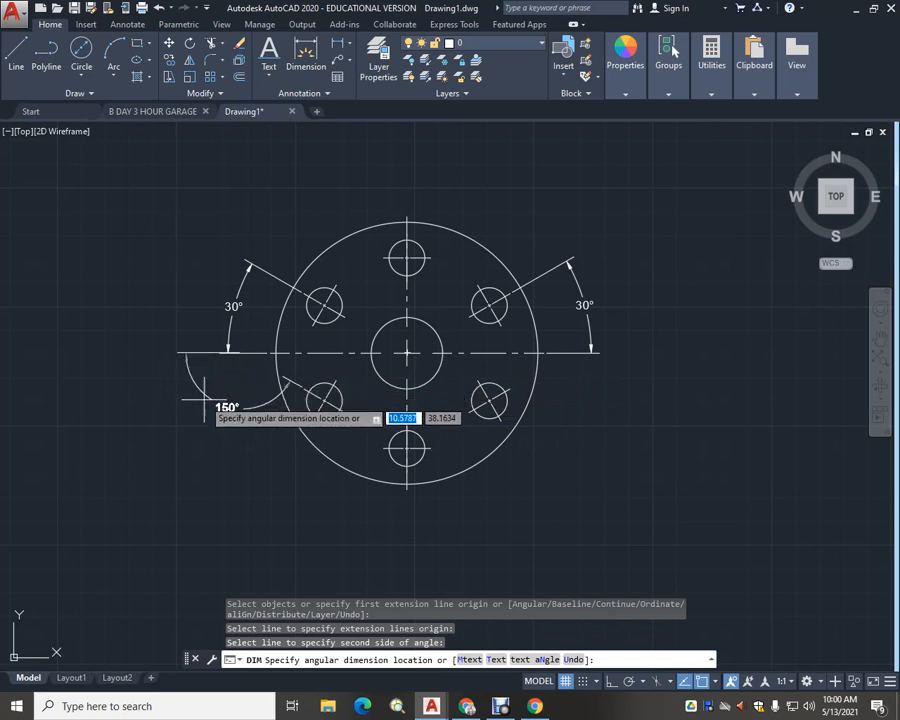
key(Escape)
Try to dimension the angle between the lower-left hole's center mark and the horizontal centre line
scroll(354, 435, up, 2)
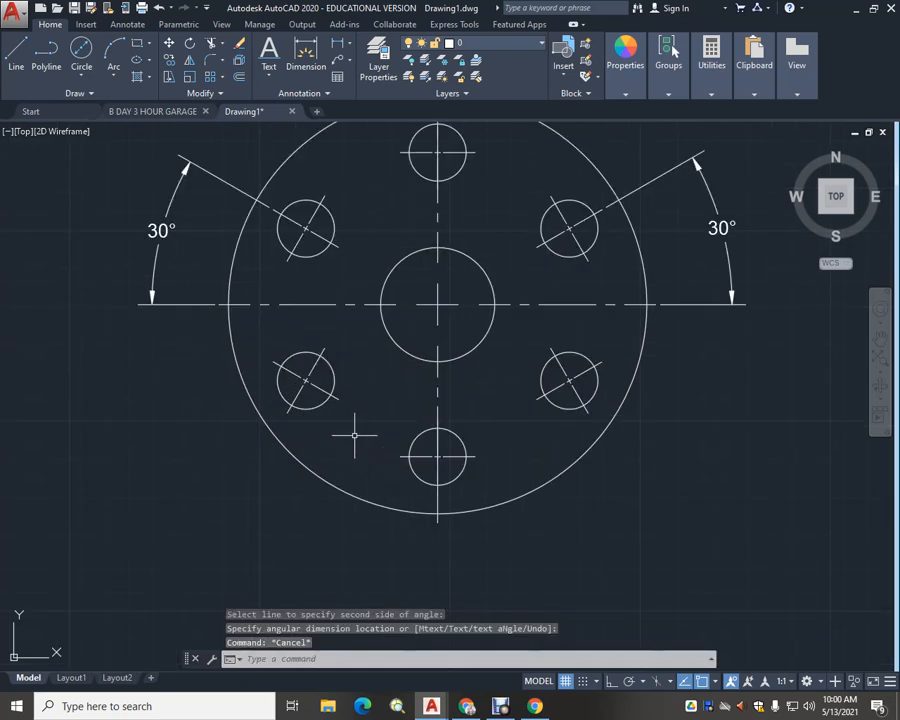
click(323, 55)
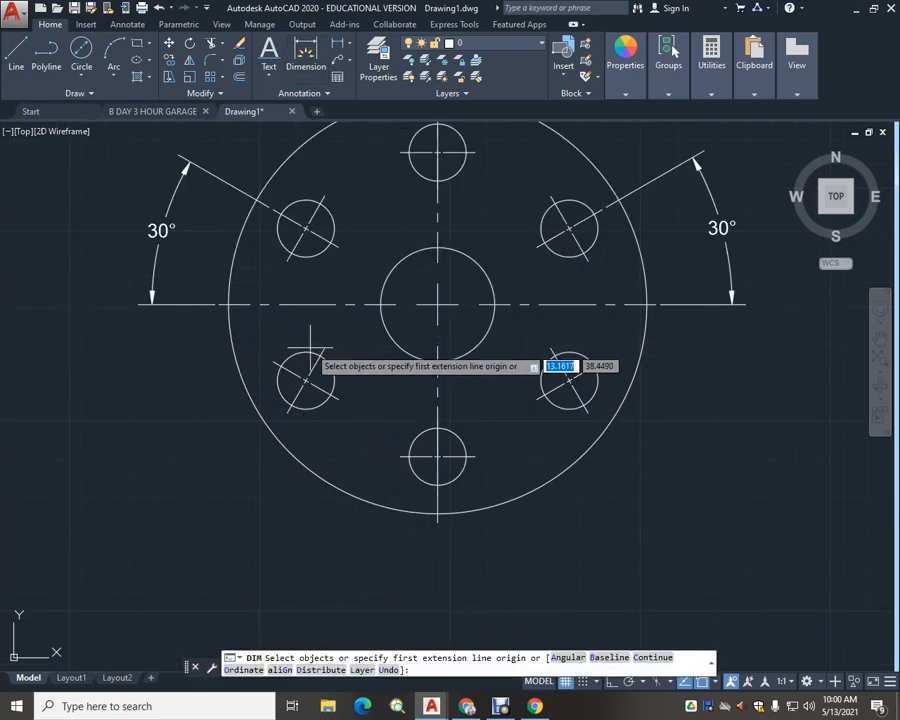
key(Return)
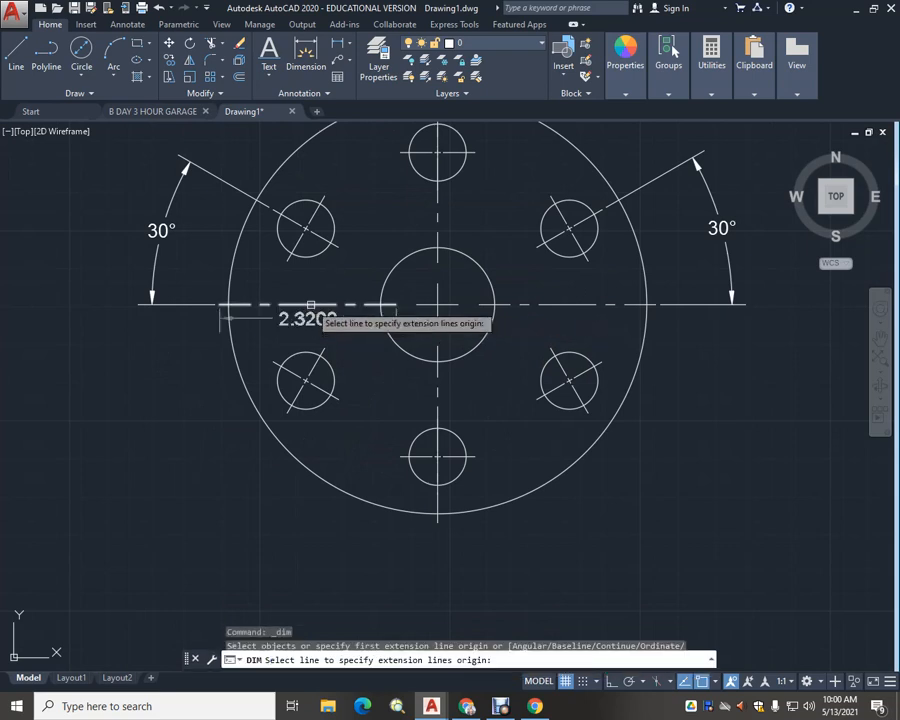
click(216, 304)
click(296, 373)
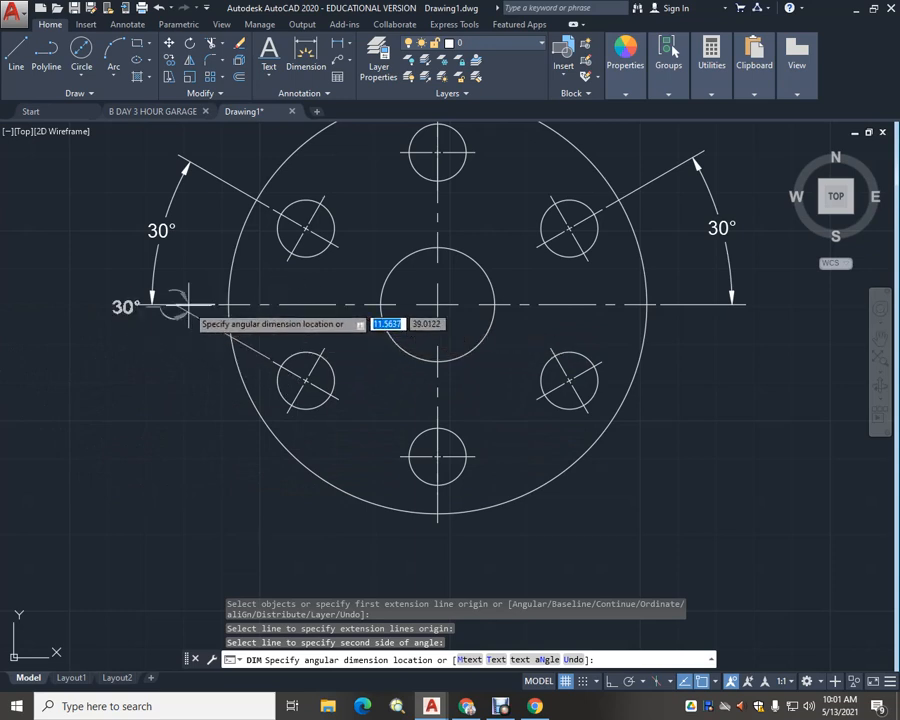
key(Escape)
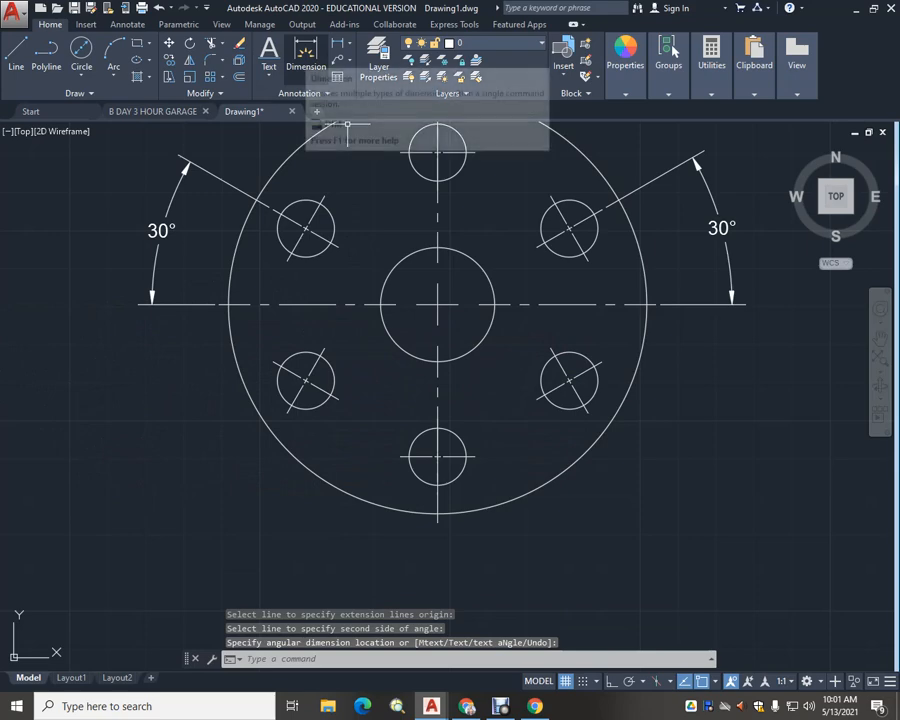
click(305, 55)
click(220, 317)
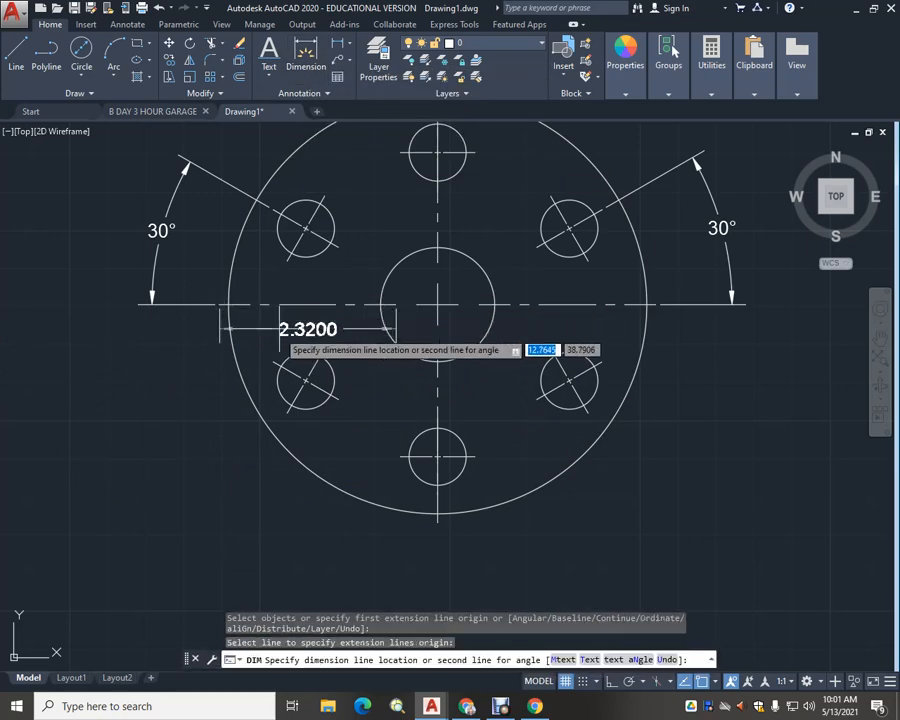
click(287, 406)
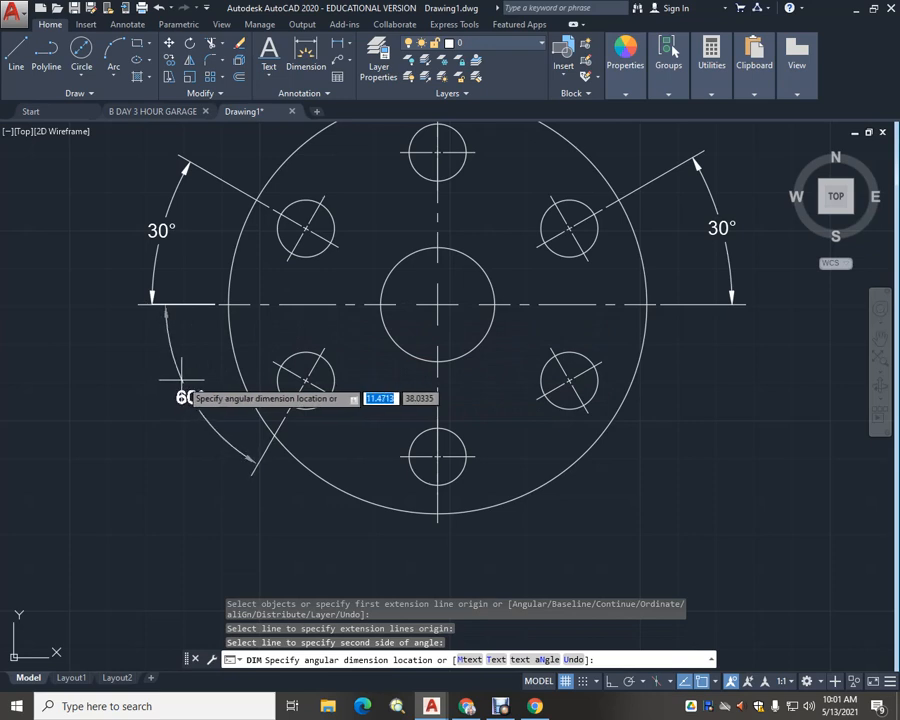
key(Escape)
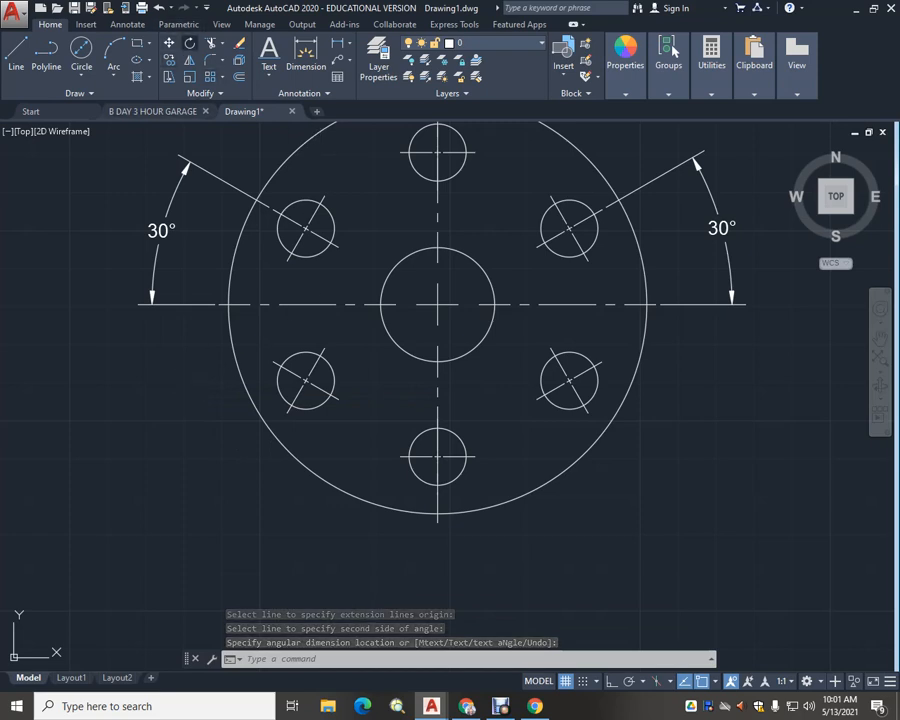
click(189, 43)
key(Escape)
key(Escape)
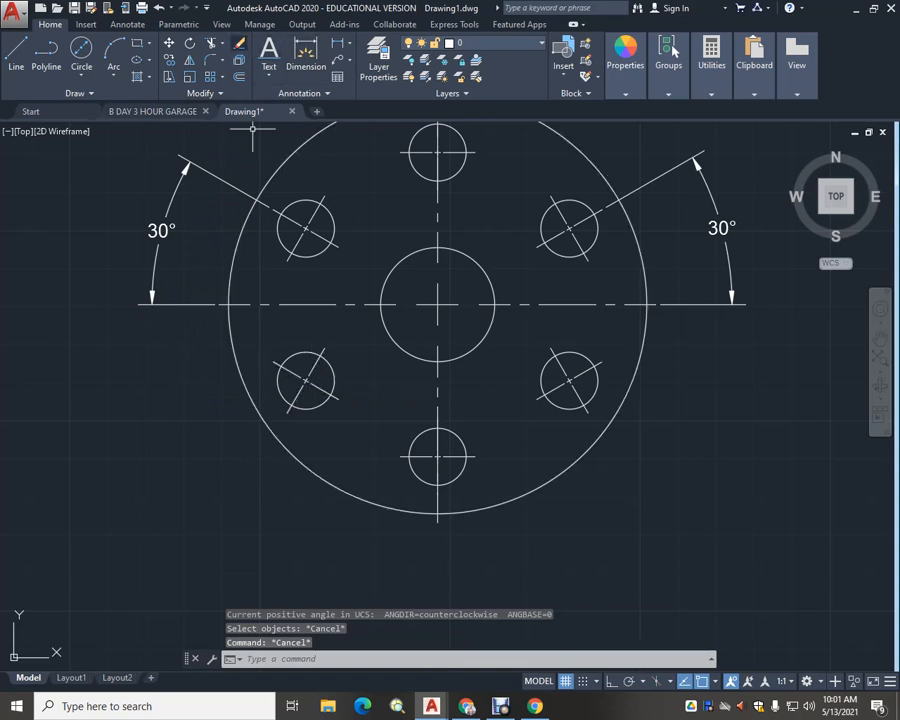
Erase the lower-left hole's rotated center mark and add a fresh center mark to that hole
text(e)
key(Return)
click(308, 376)
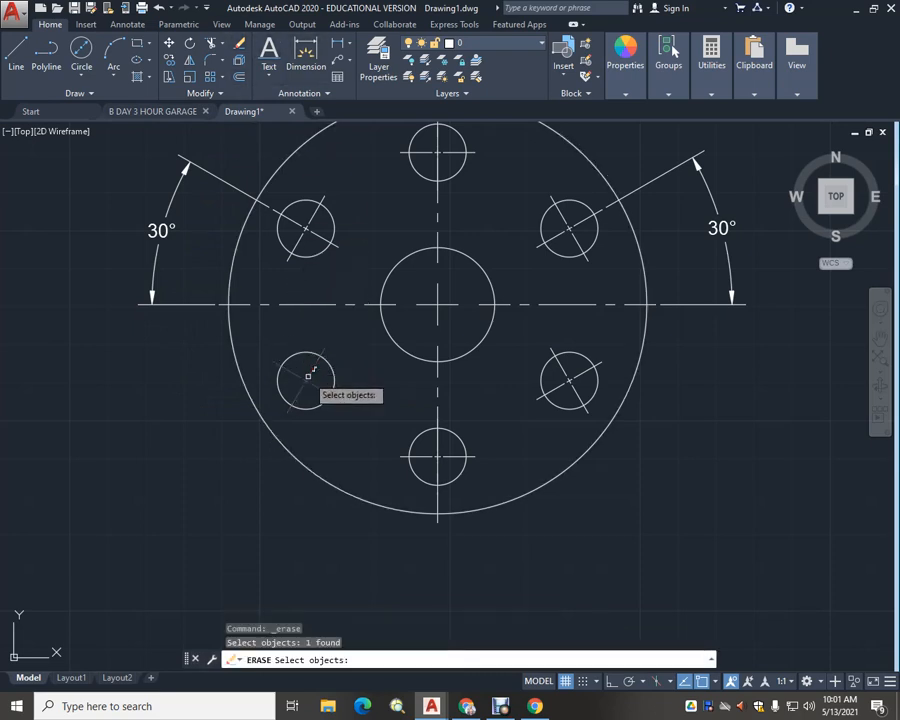
key(Return)
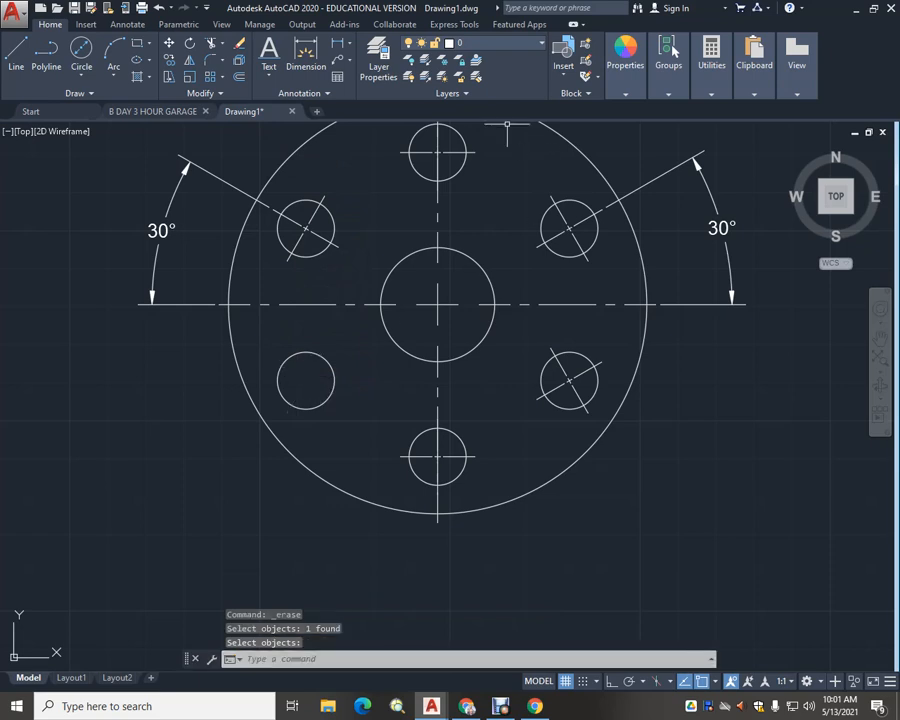
click(127, 24)
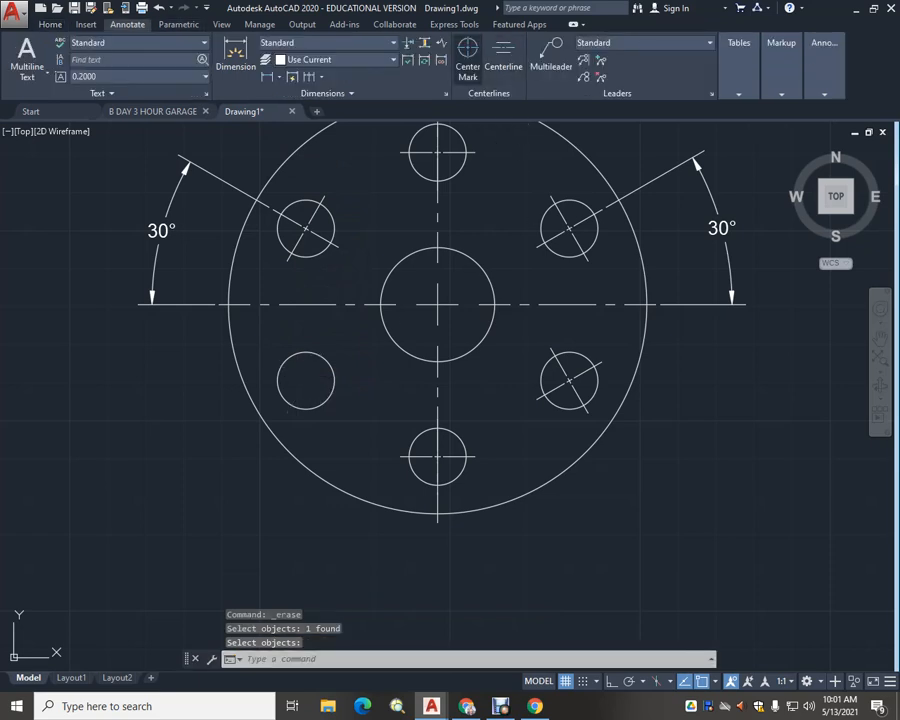
click(468, 55)
click(307, 356)
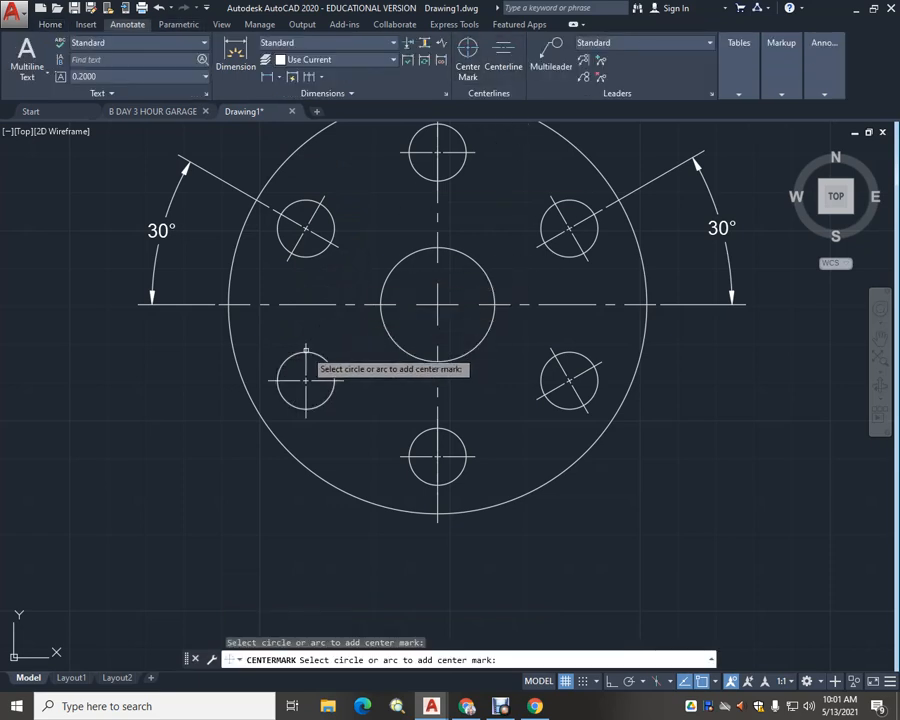
key(Escape)
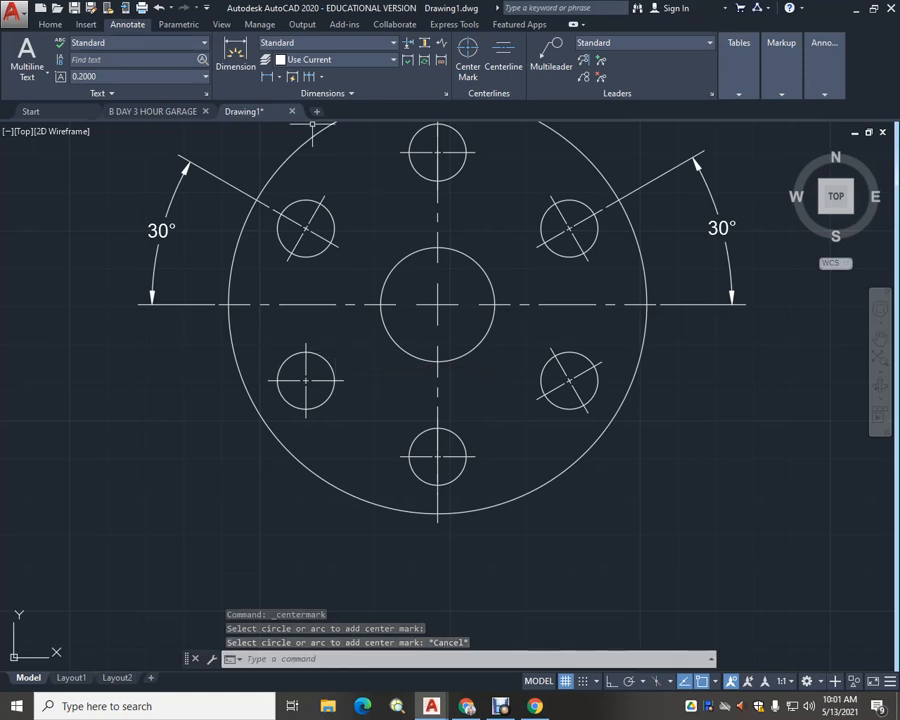
Rotate the lower-left hole's new center mark 30° about the hole's centre
click(50, 24)
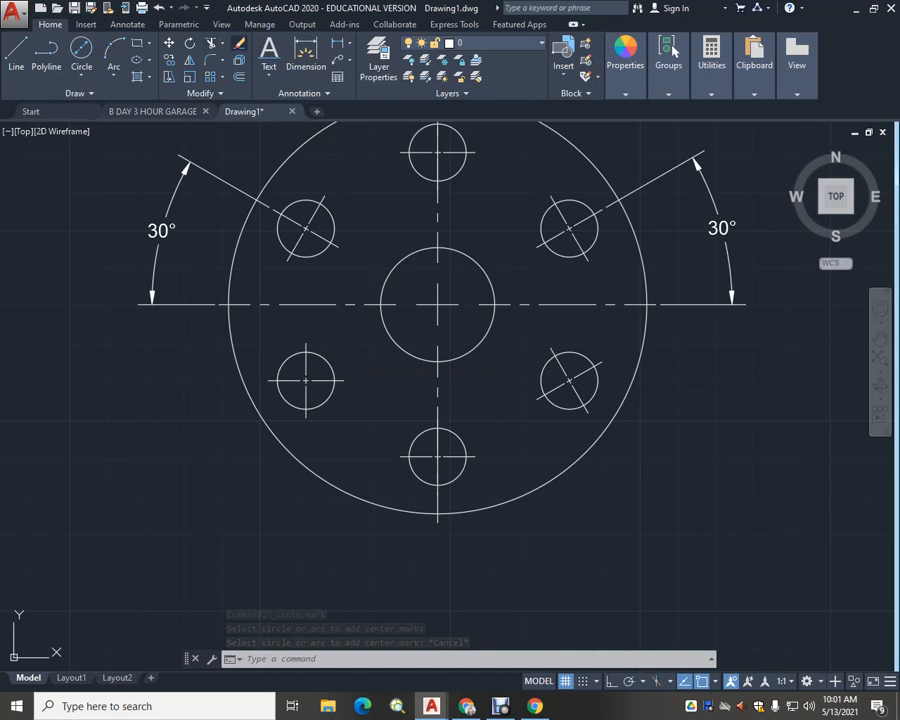
click(190, 43)
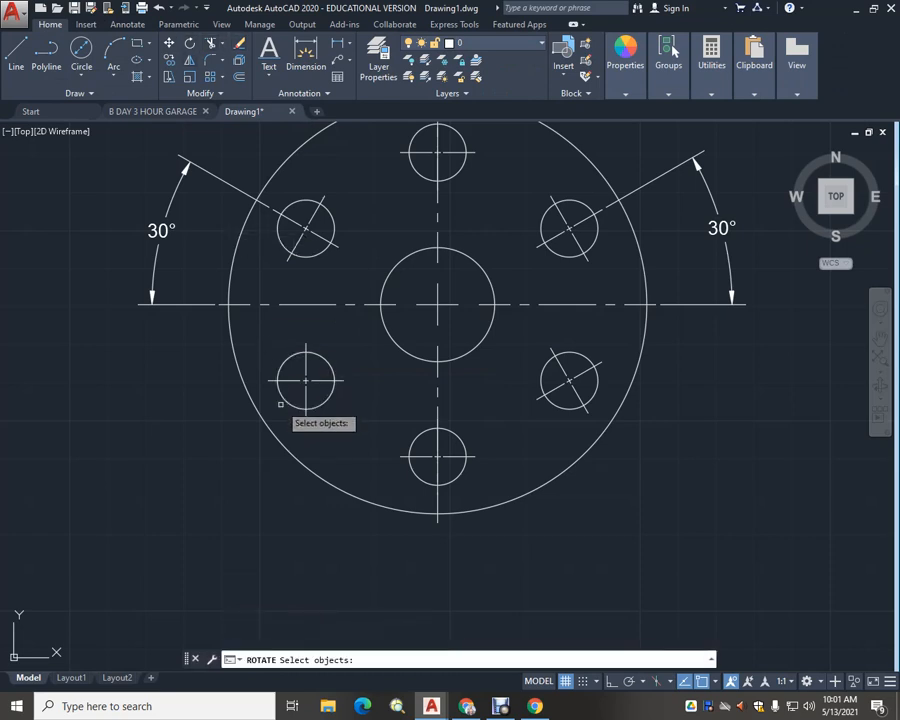
click(290, 380)
key(Return)
click(306, 380)
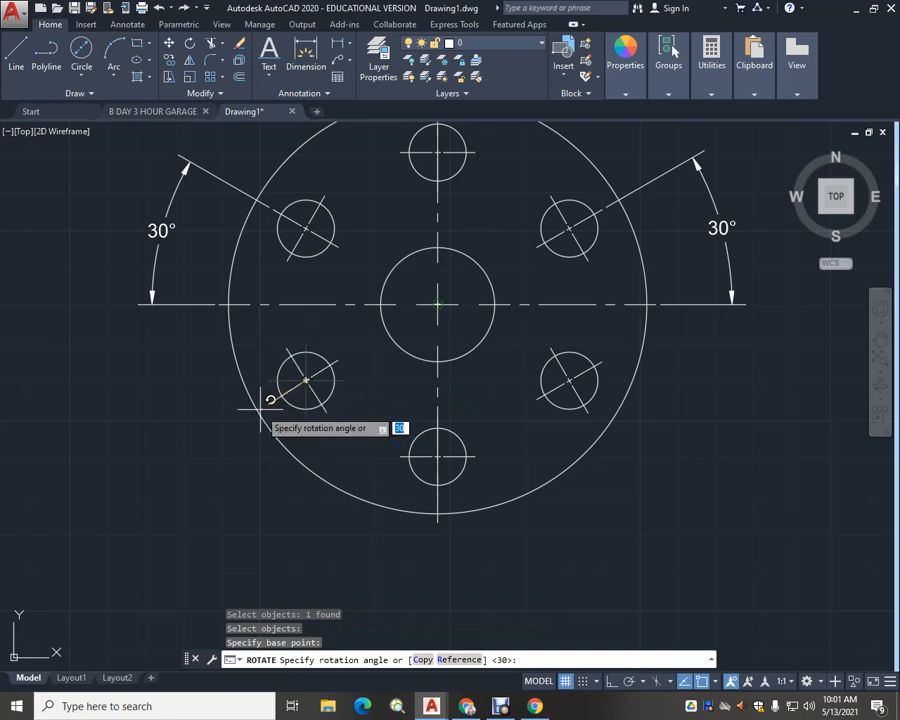
key(Return)
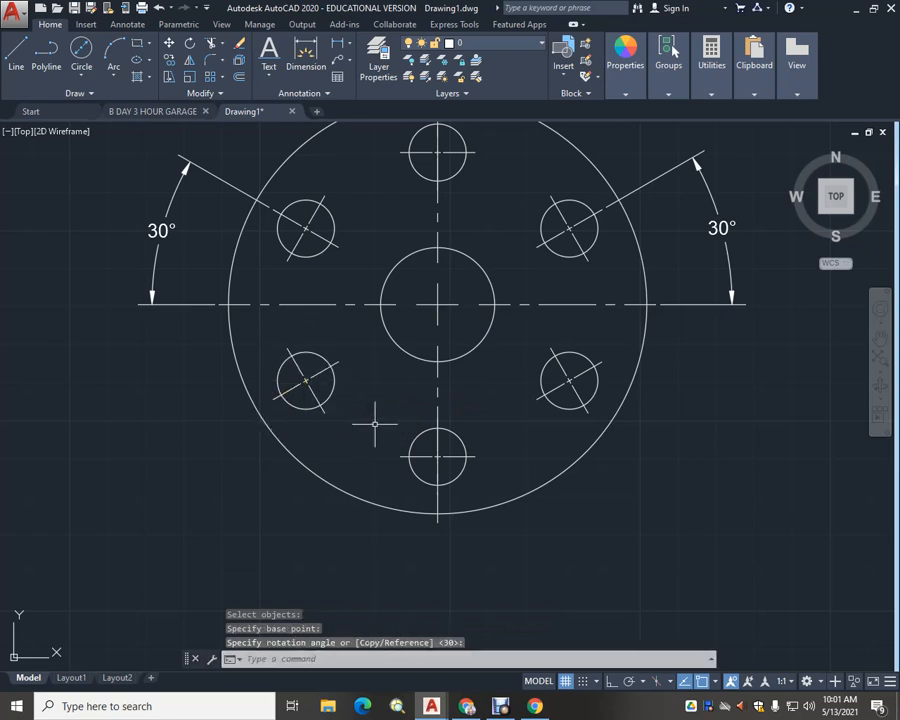
Dimension the angle between the lower-left hole's rotated center mark and the horizontal centre line, aligned with the upper angle dimension outside the outer circle
click(306, 52)
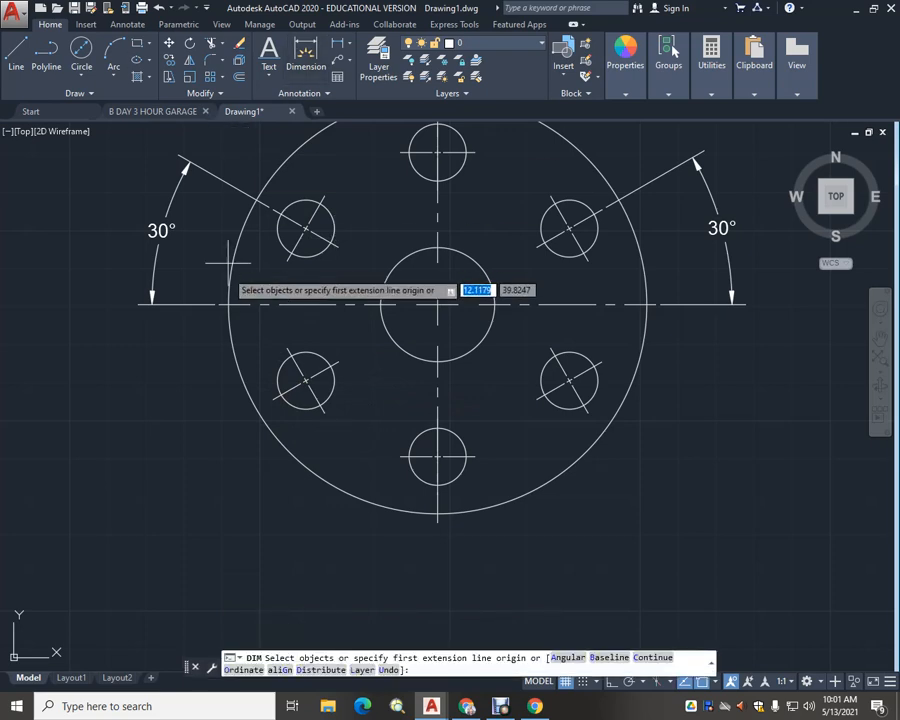
click(288, 391)
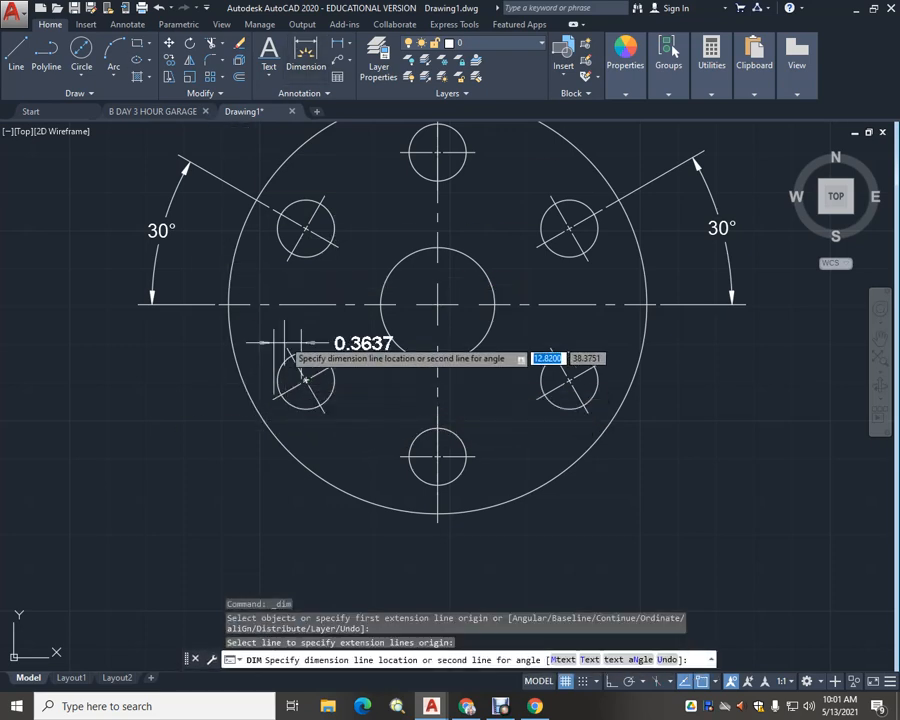
click(292, 303)
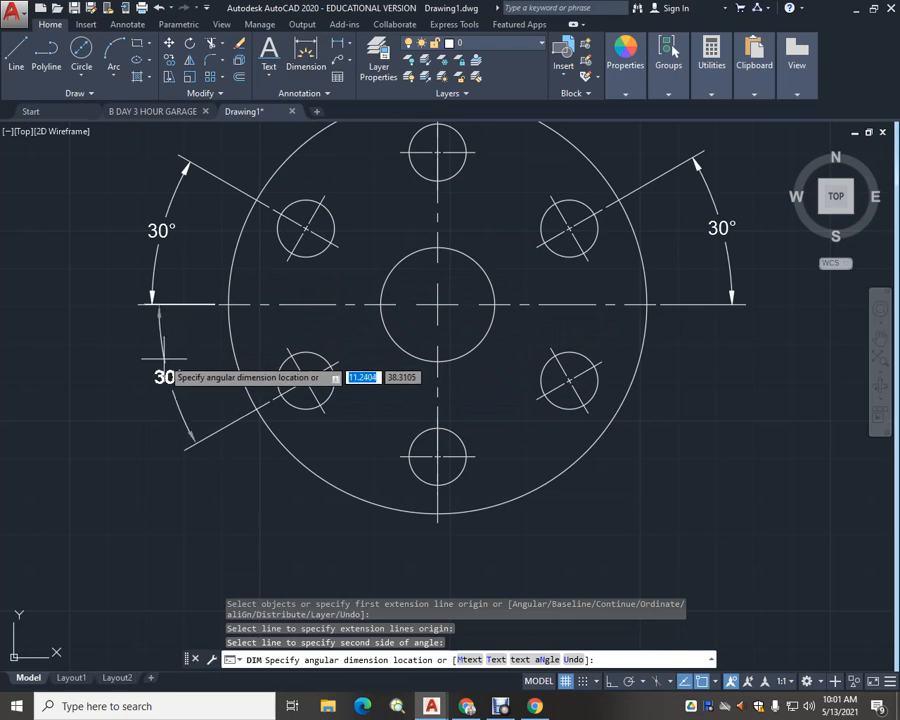
click(150, 356)
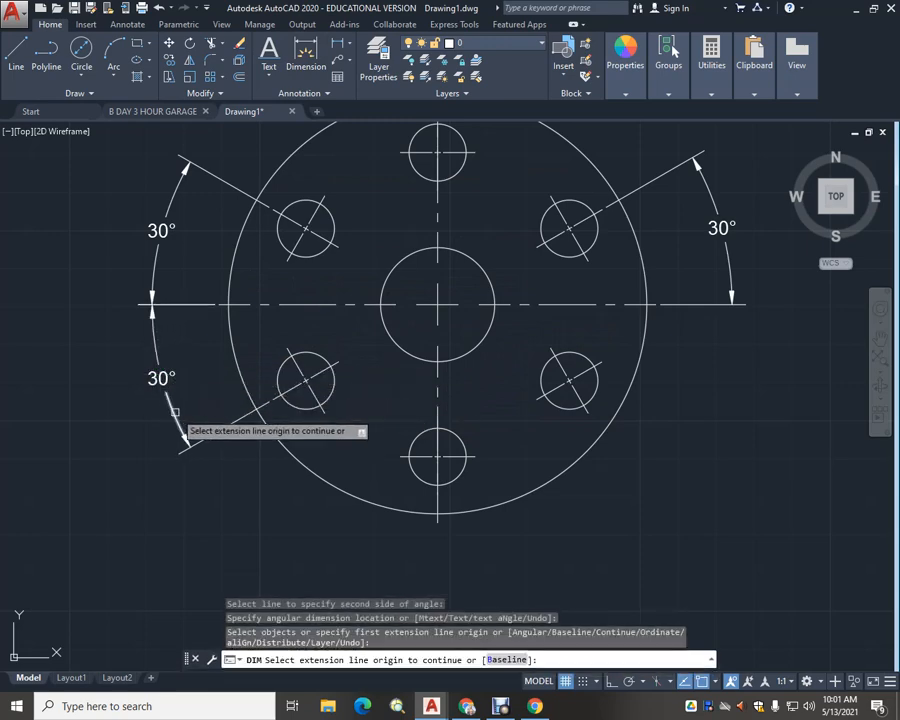
scroll(183, 440, down, 2)
key(Return)
scroll(464, 410, up, 2)
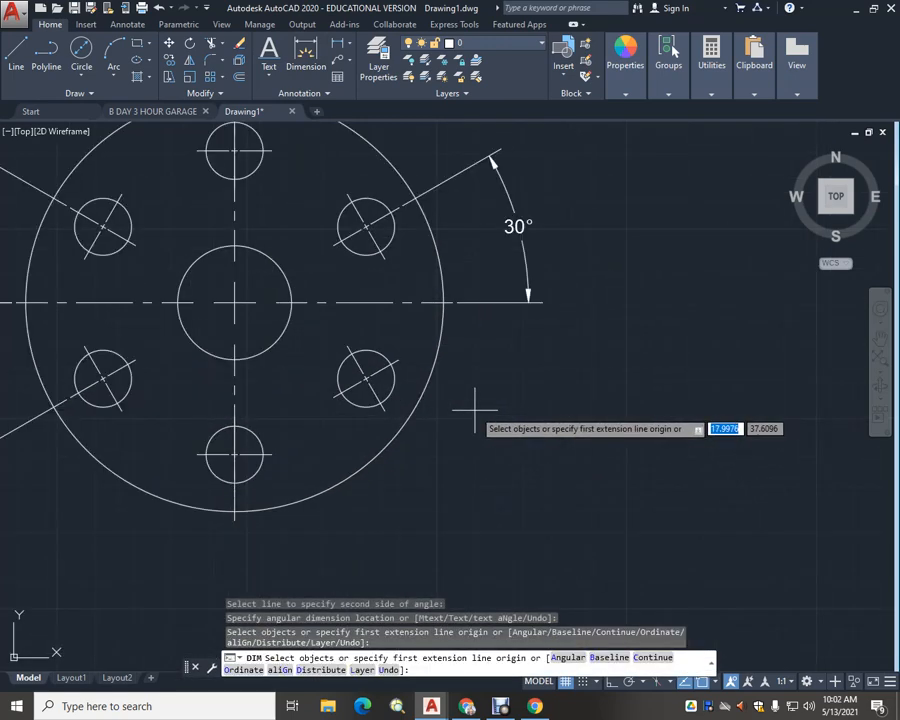
click(380, 376)
key(Escape)
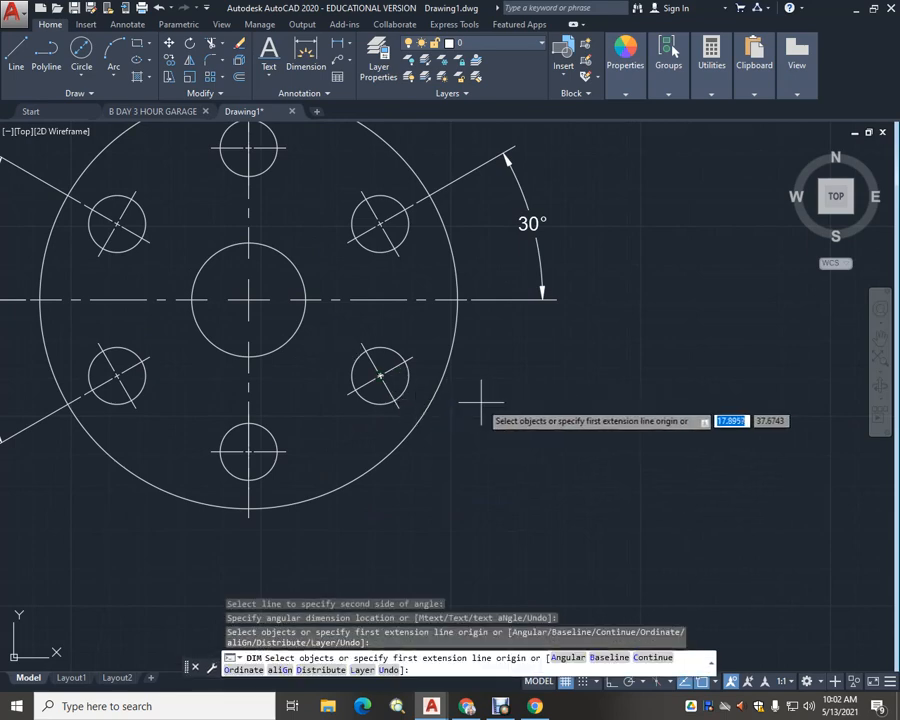
key(Escape)
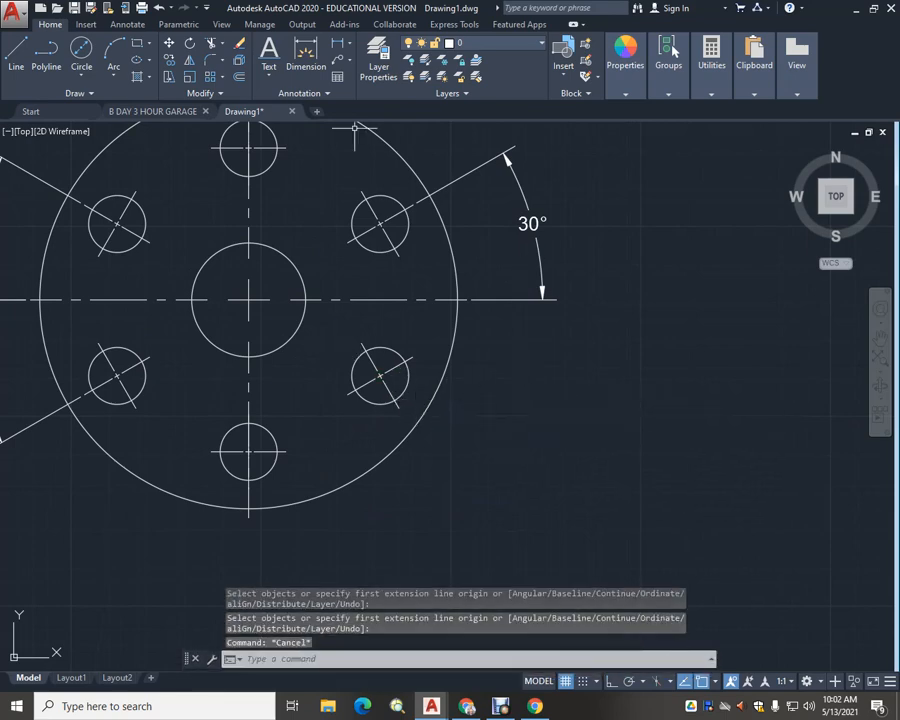
Erase the lower-right hole's rotated center mark and add a fresh center mark to that hole
text(e)
key(Return)
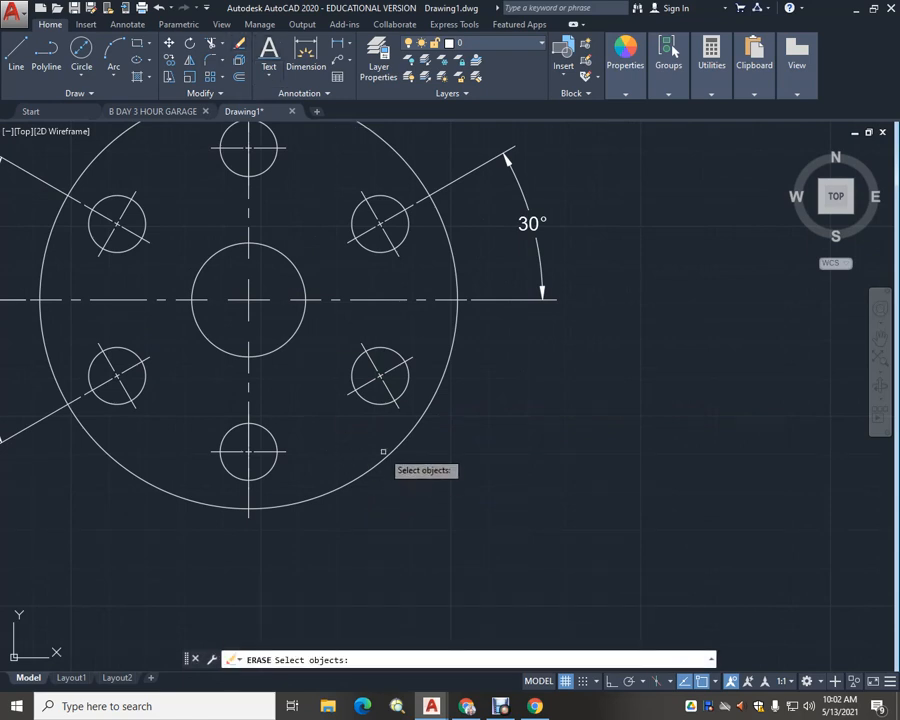
click(376, 368)
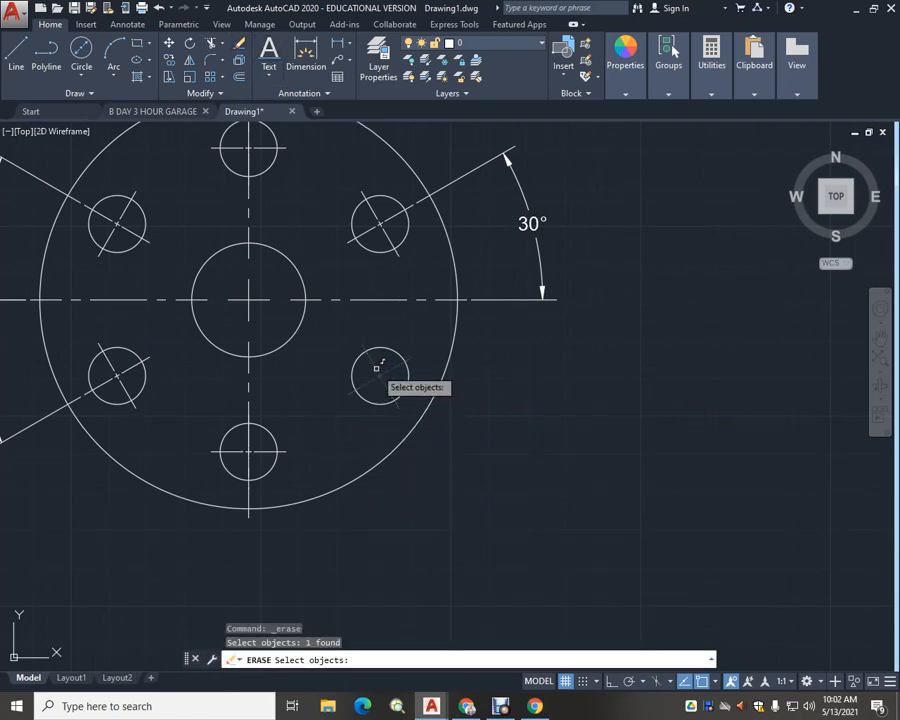
key(Return)
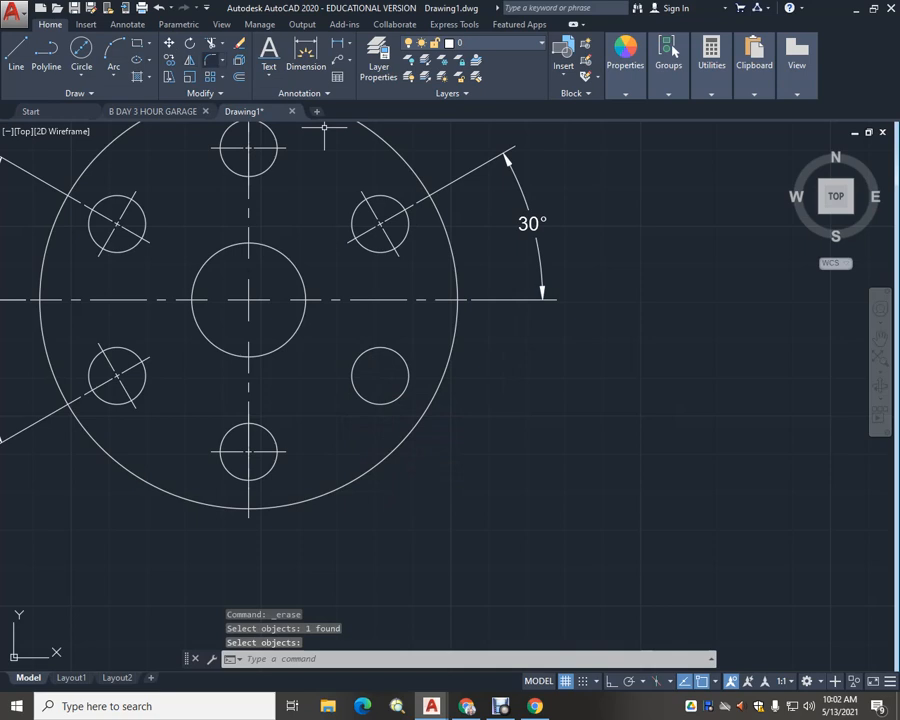
click(127, 24)
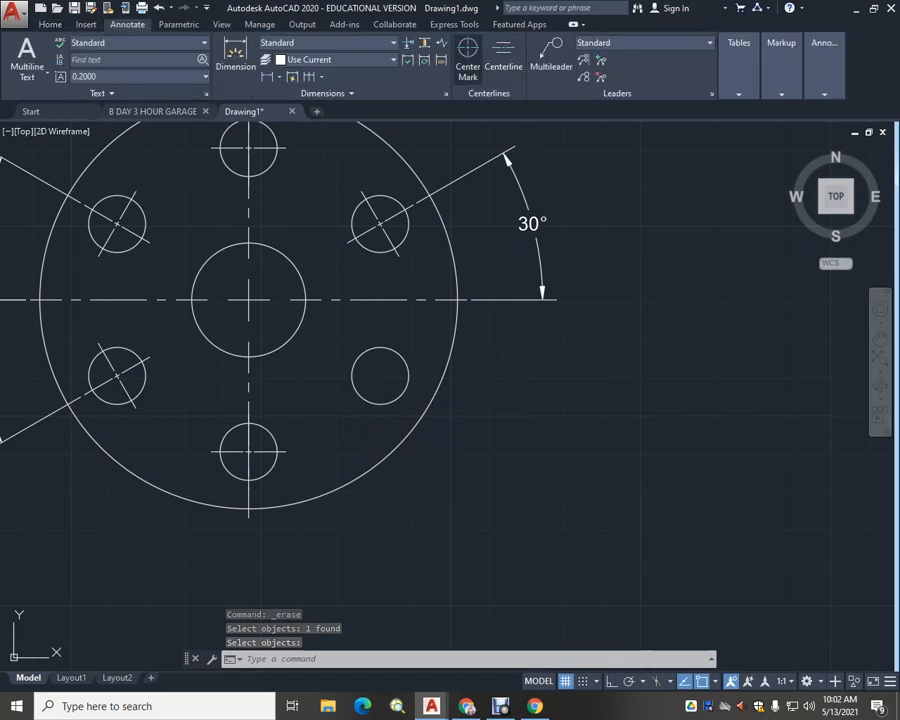
click(468, 60)
click(408, 374)
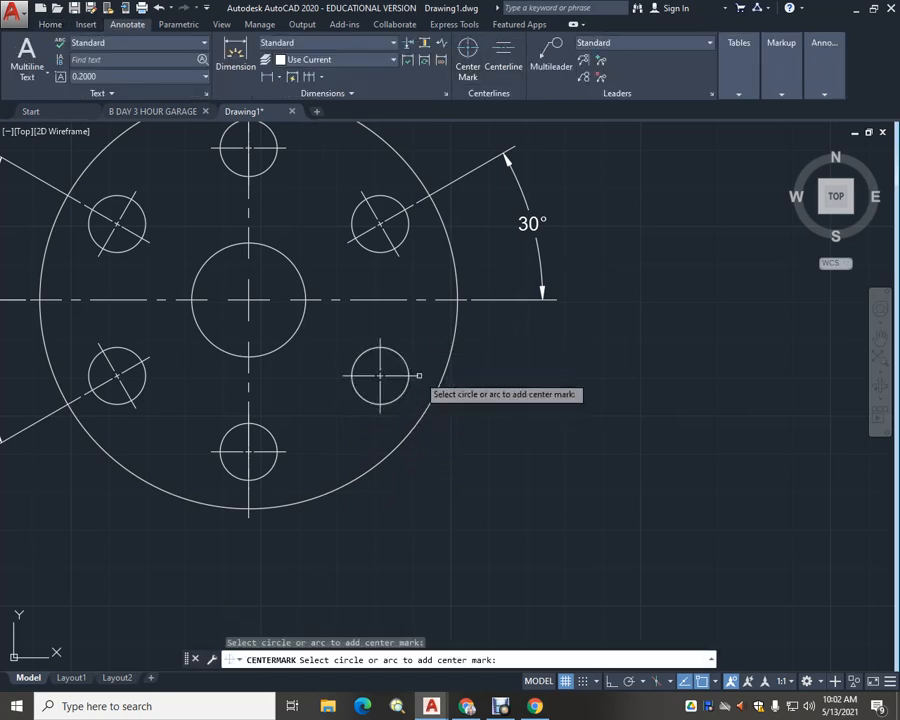
key(Return)
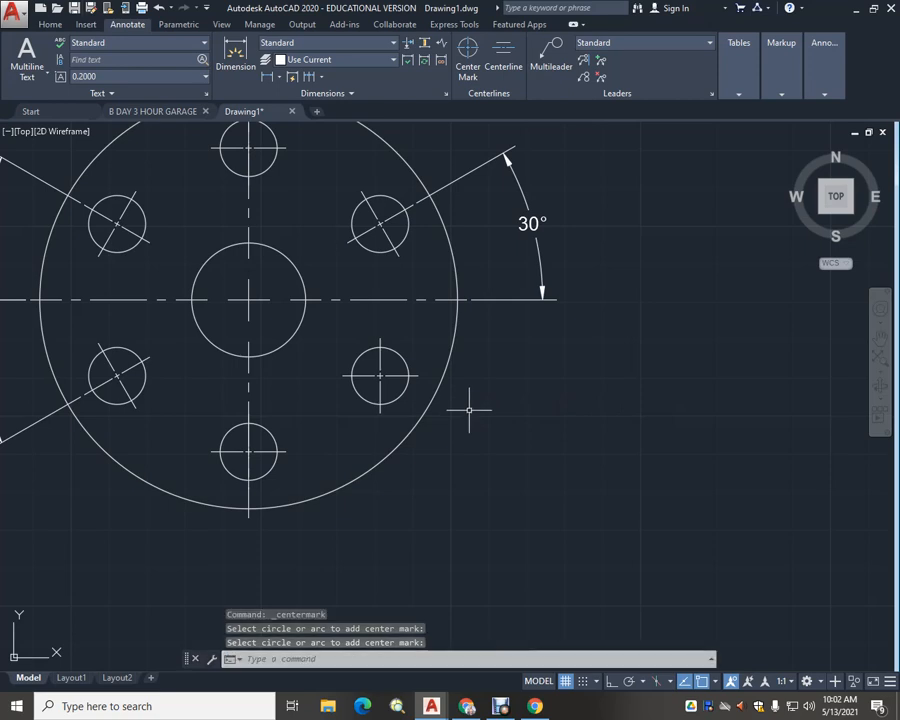
Rotate the lower-right hole's new center mark 30° about the hole's centre
click(50, 24)
text(ro)
key(Return)
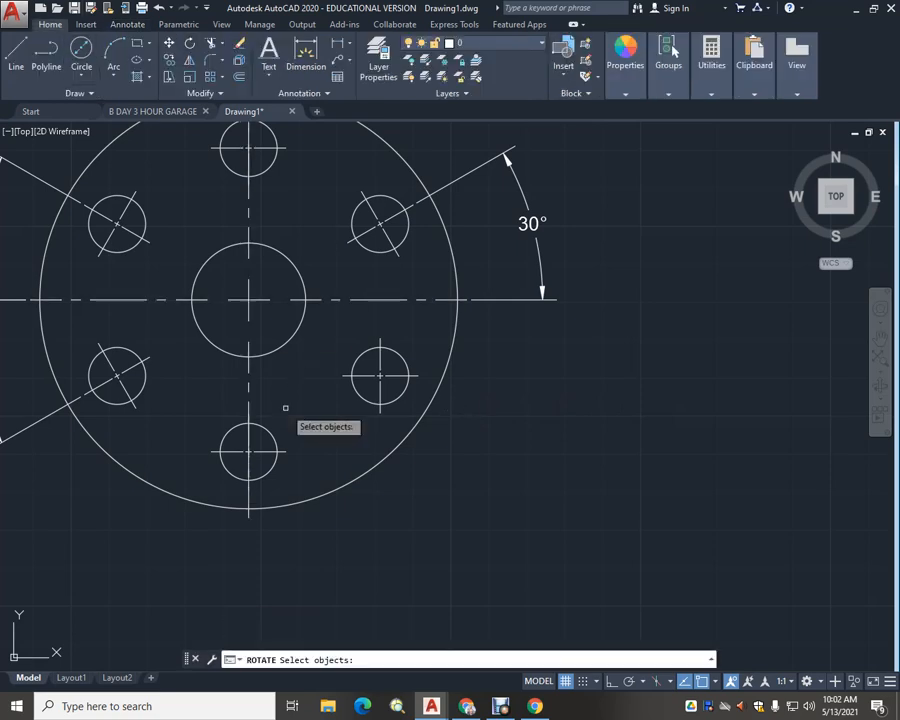
click(369, 376)
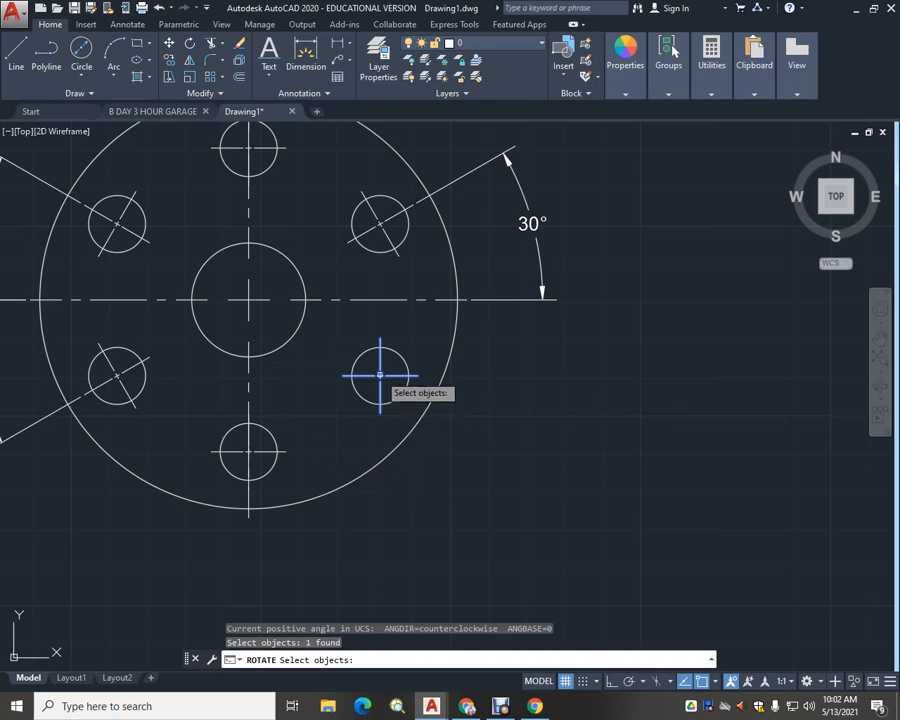
key(Return)
click(378, 375)
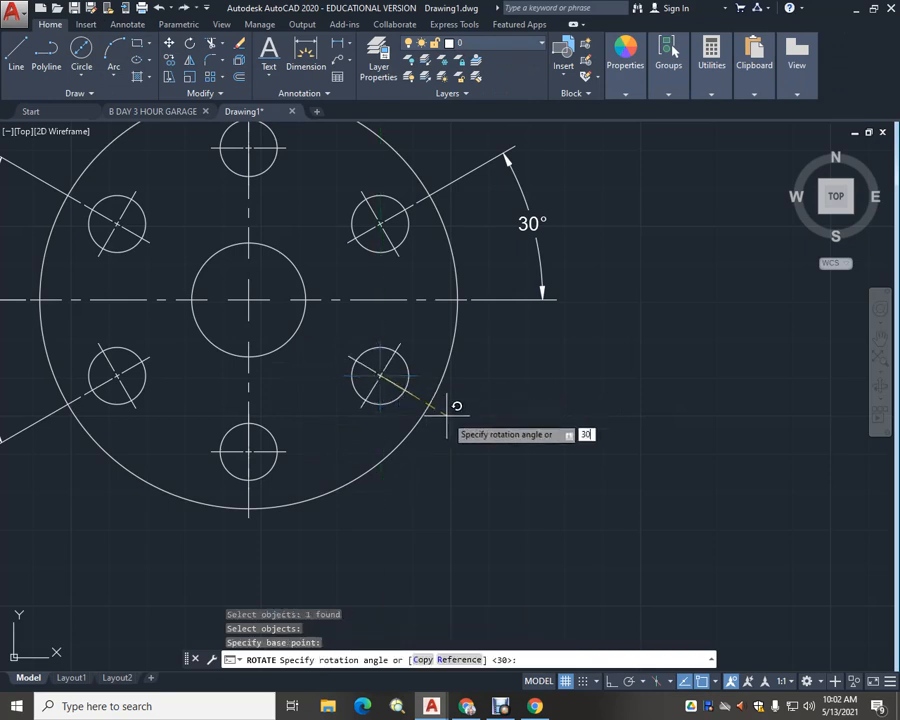
key(Return)
key(Escape)
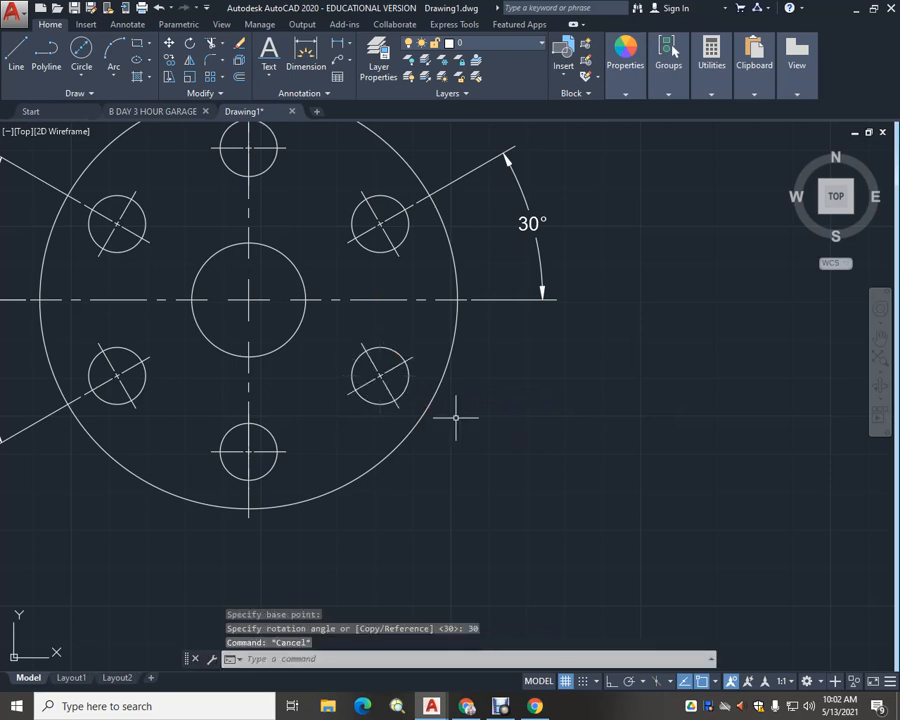
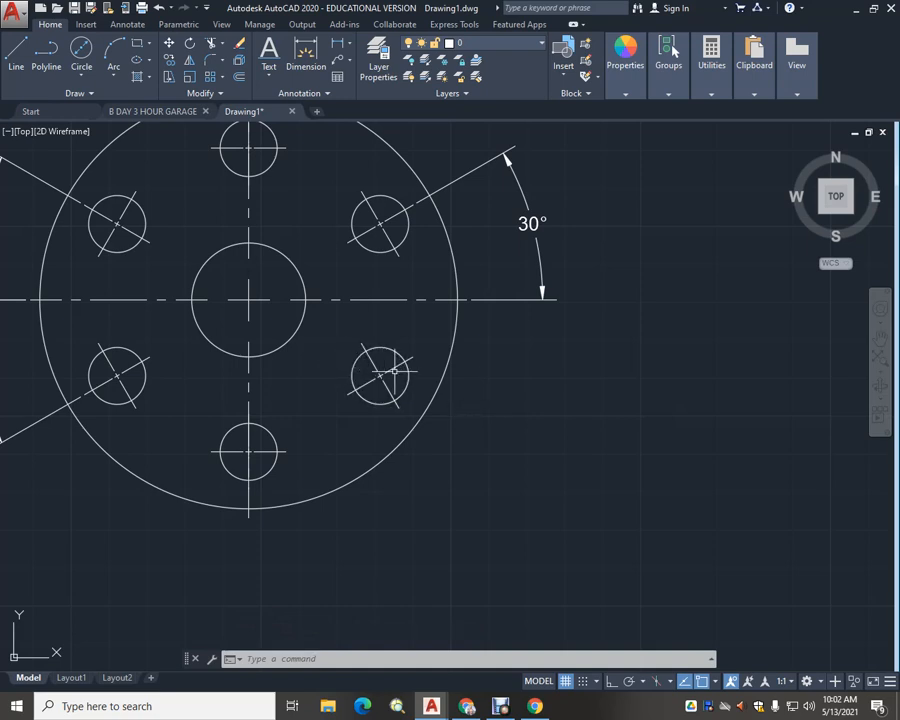
Erase the lower-right hole's rotated center mark and add a fresh center mark to that hole
click(380, 371)
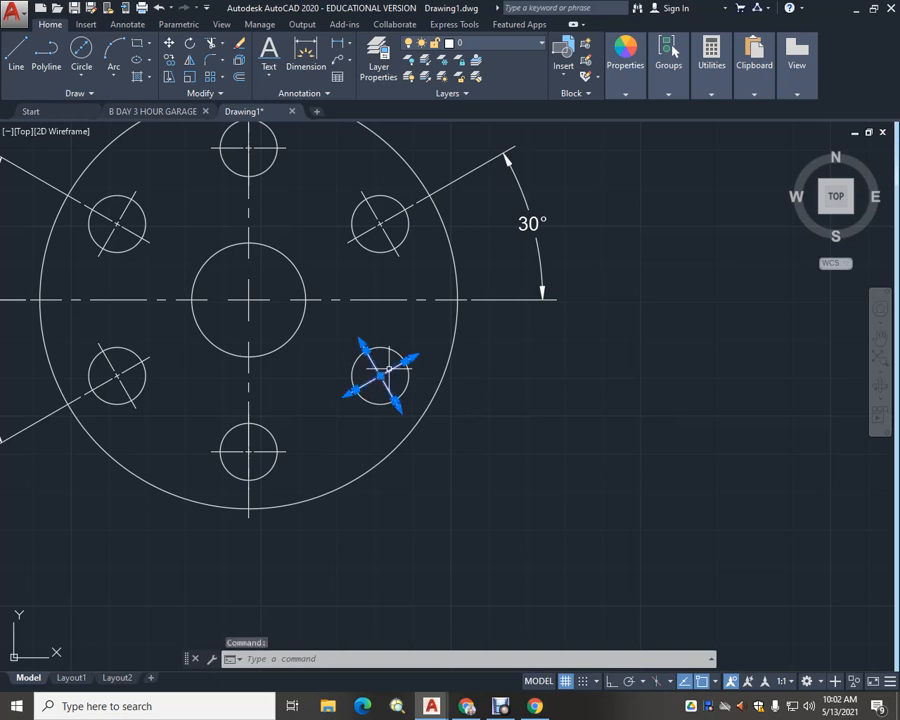
key(Delete)
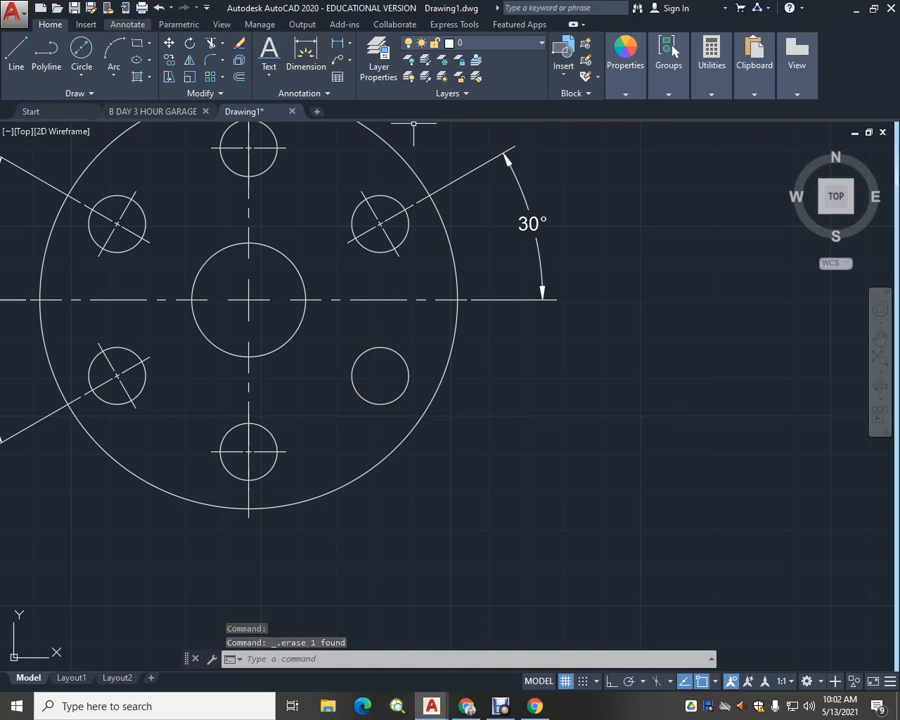
click(127, 24)
click(468, 62)
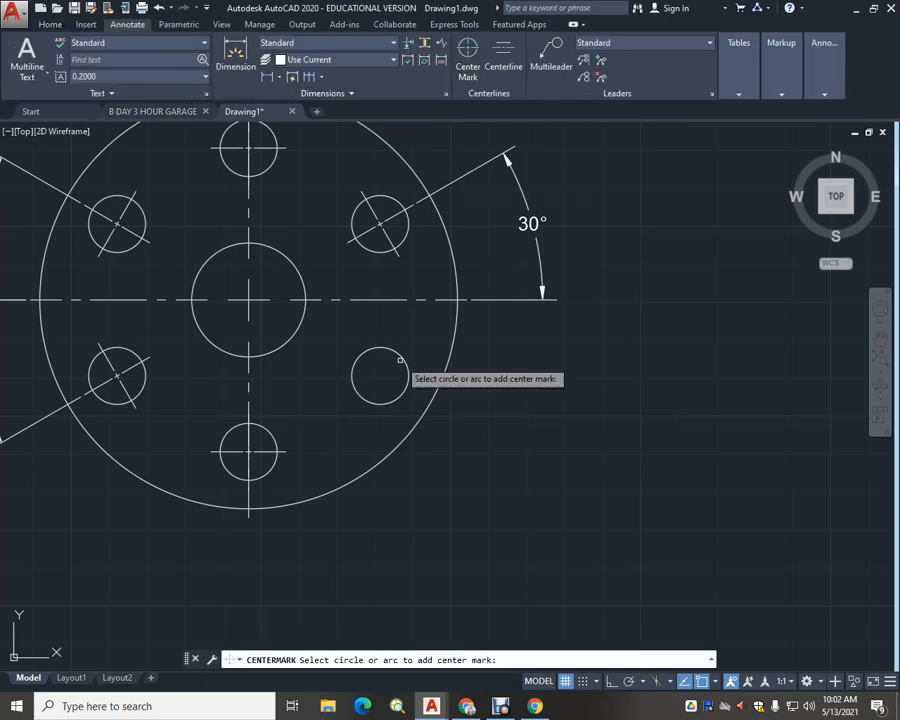
click(400, 360)
key(Return)
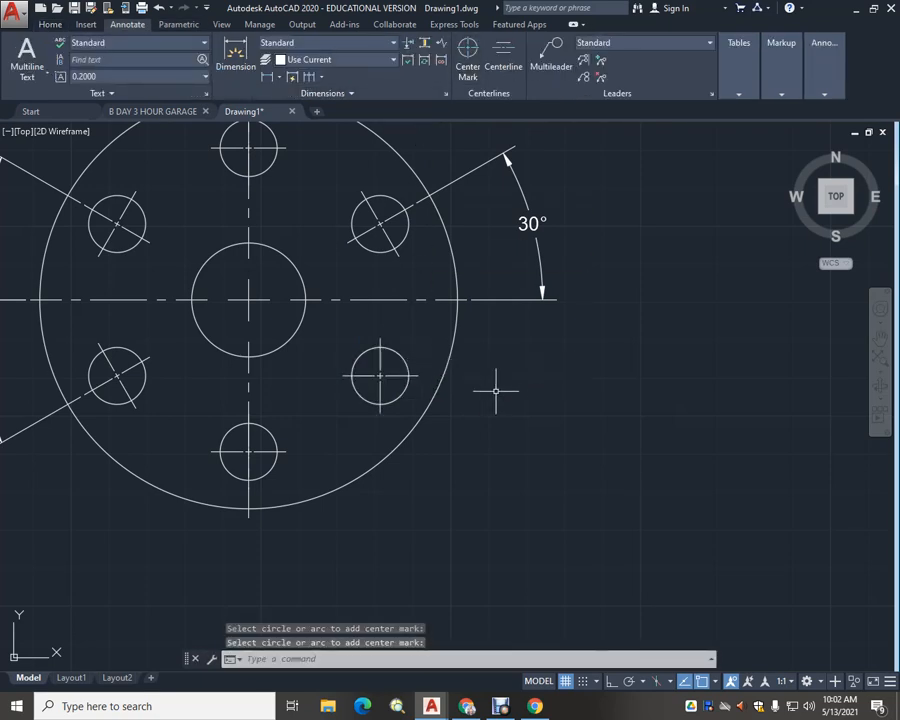
key(Escape)
key(Escape)
Rotate the lower-right hole's new center mark about the hole's centre to line up with the upper-left hole's center mark
click(50, 24)
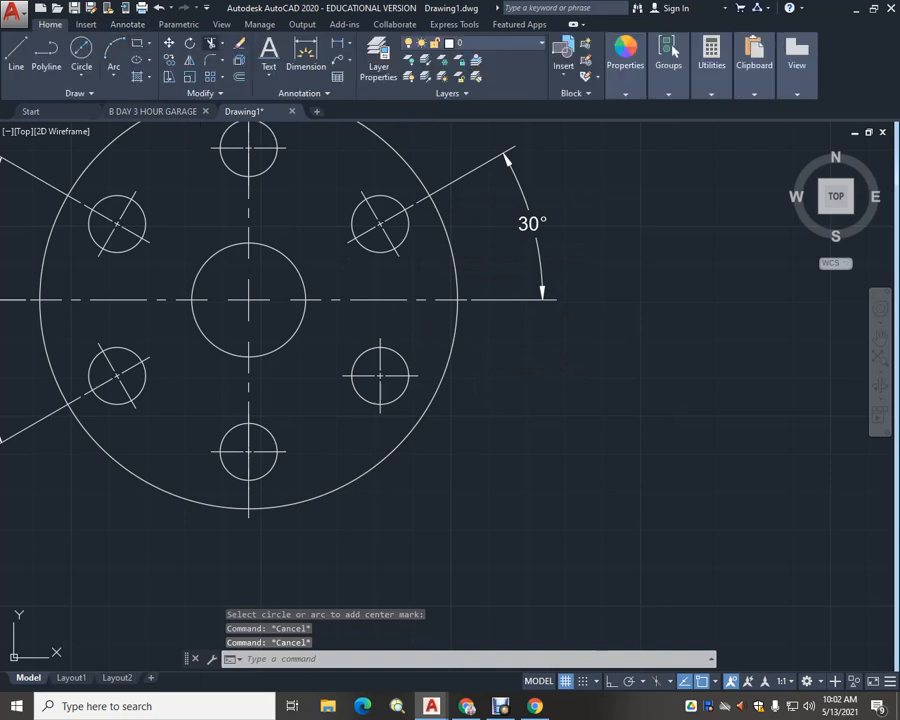
click(190, 43)
click(360, 376)
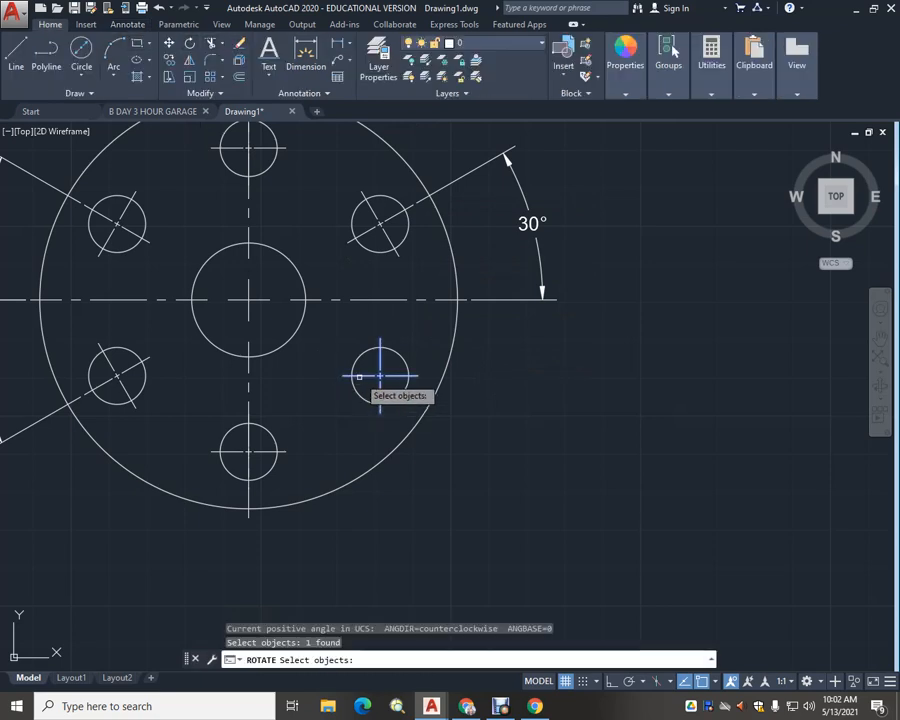
key(Return)
click(380, 376)
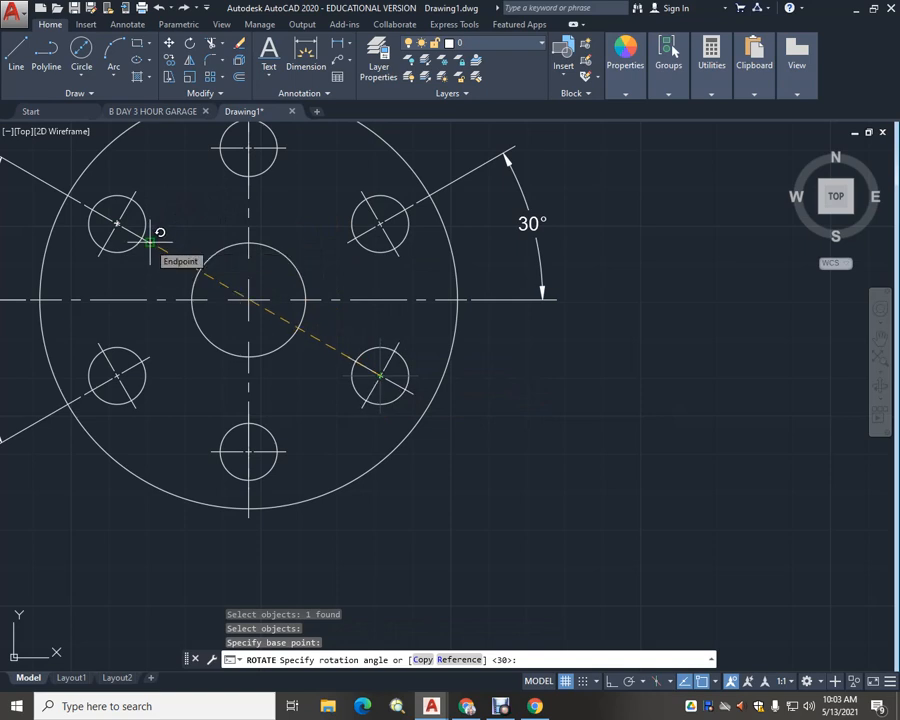
key(Escape)
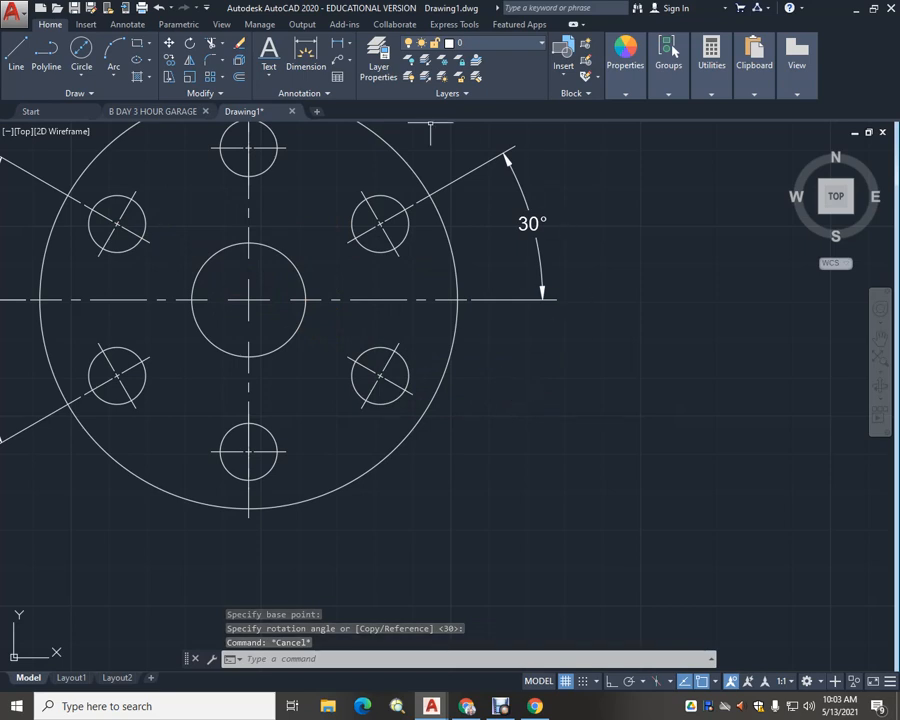
Dimension the angle between the lower-right hole's rotated center mark and the horizontal centre line, aligned with the upper angle dimension outside the outer circle
click(306, 55)
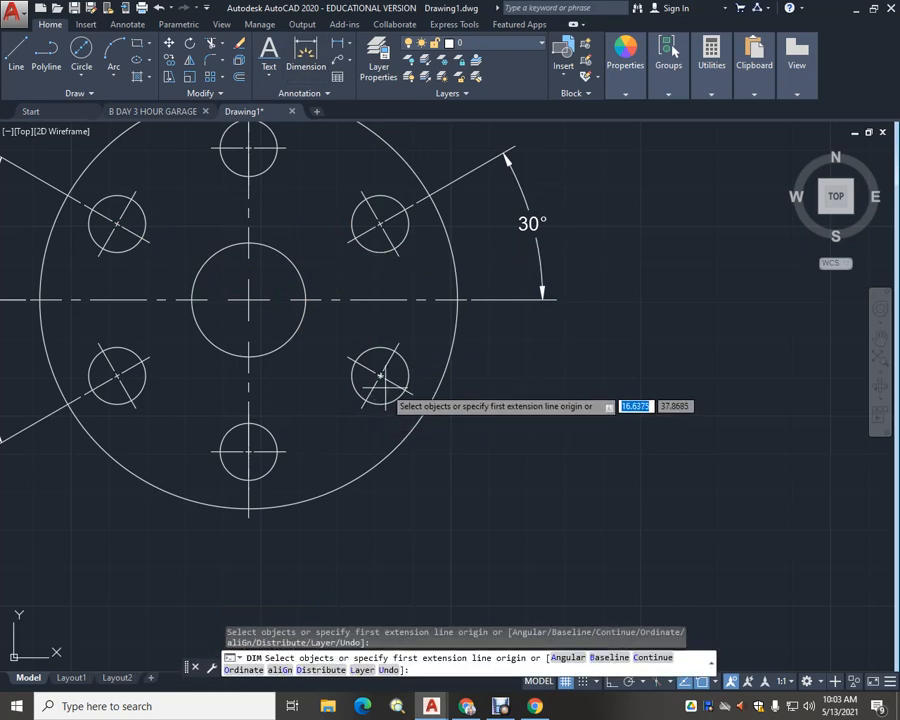
click(397, 395)
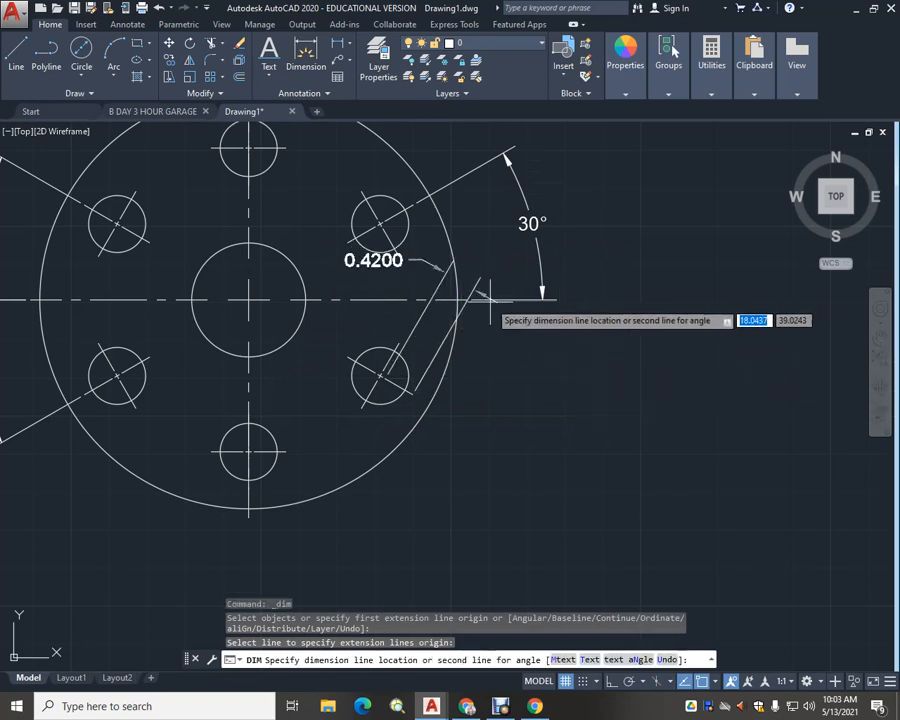
click(393, 299)
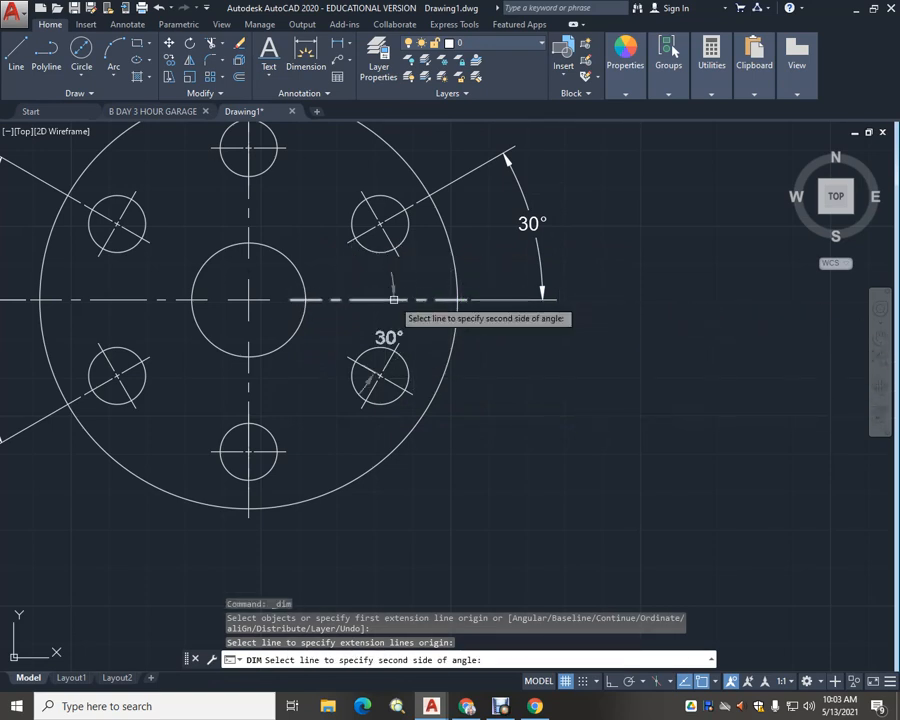
click(393, 299)
click(533, 394)
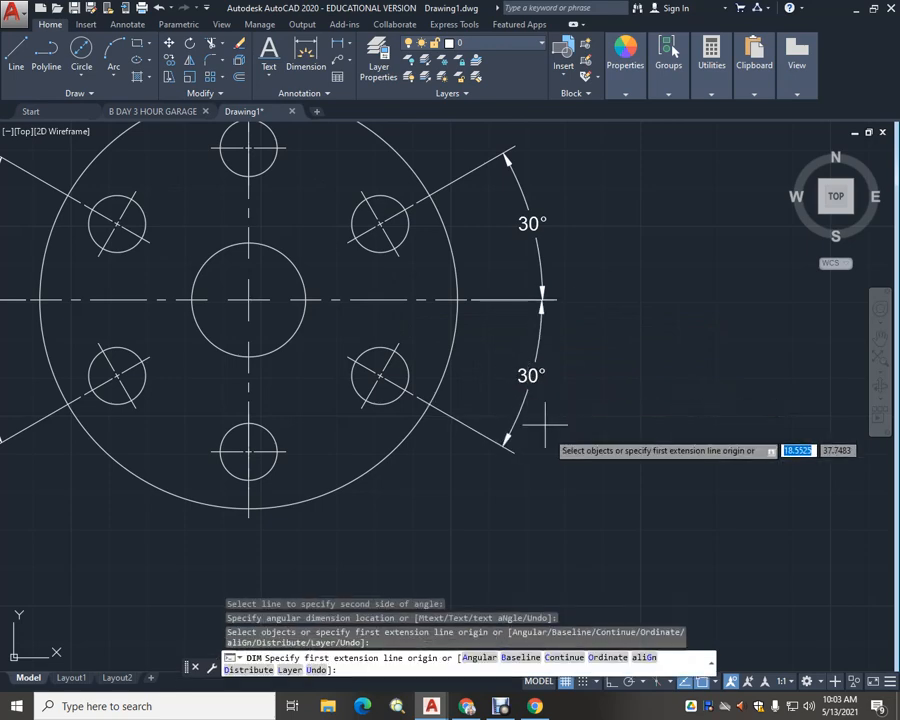
Add diameter dimensions to the outer circle and the top small hole, placing both texts above the part outside the outer circle
scroll(564, 472, down, 5)
scroll(570, 440, up, 4)
mouse_move(503, 461)
middle_down()
mouse_move(498, 416)
mouse_move(465, 486)
middle_up()
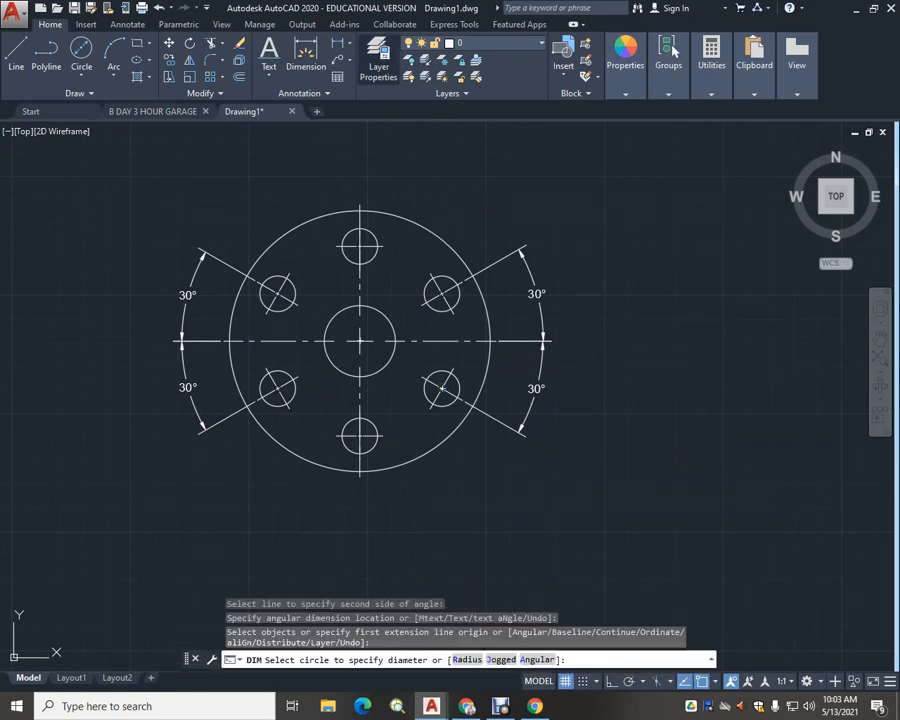
click(312, 221)
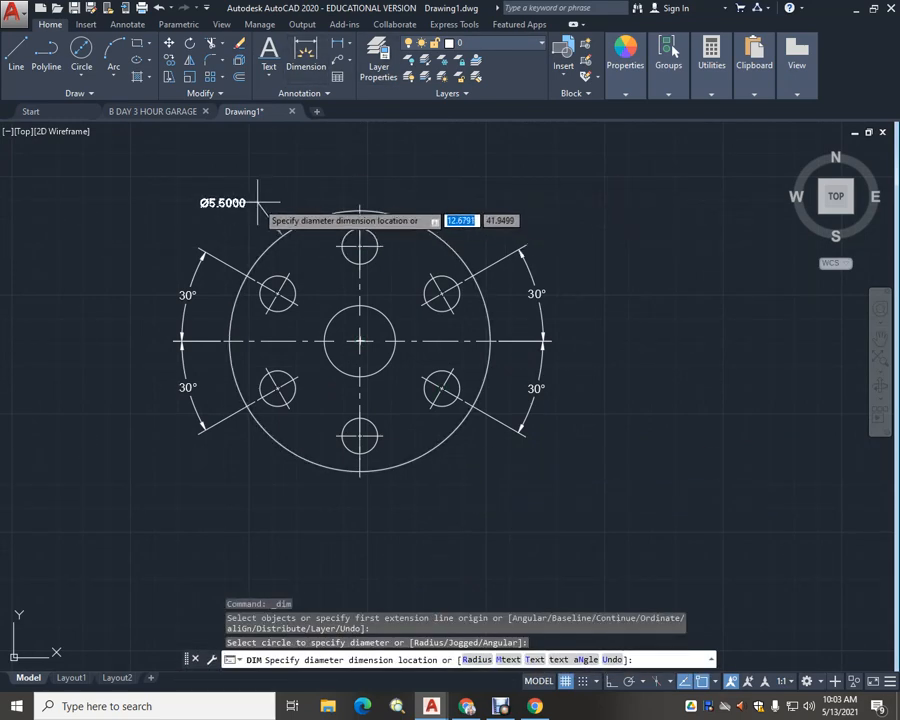
click(262, 193)
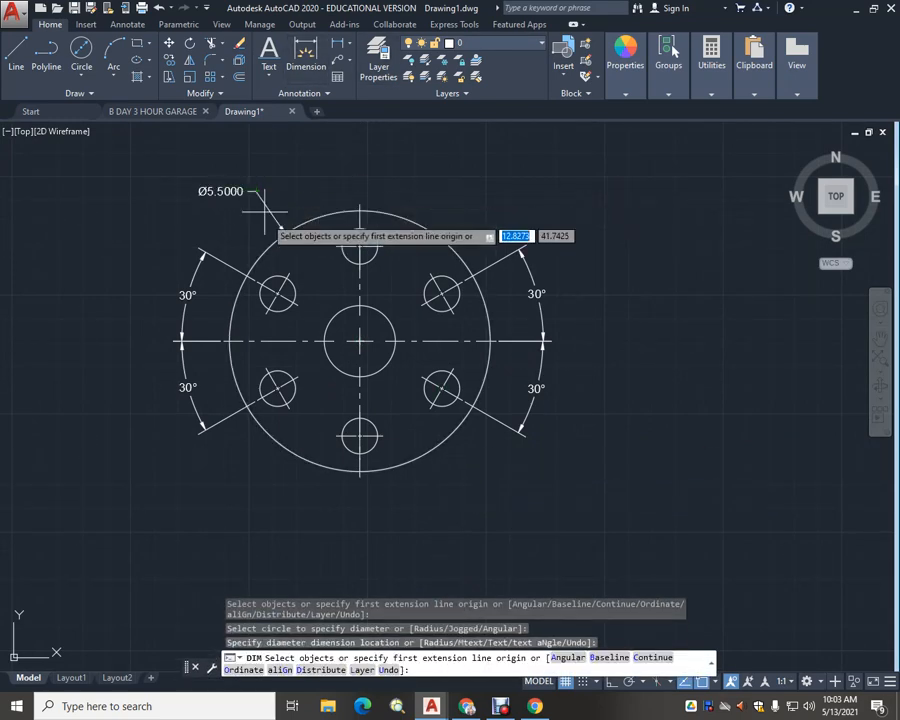
click(358, 243)
click(446, 172)
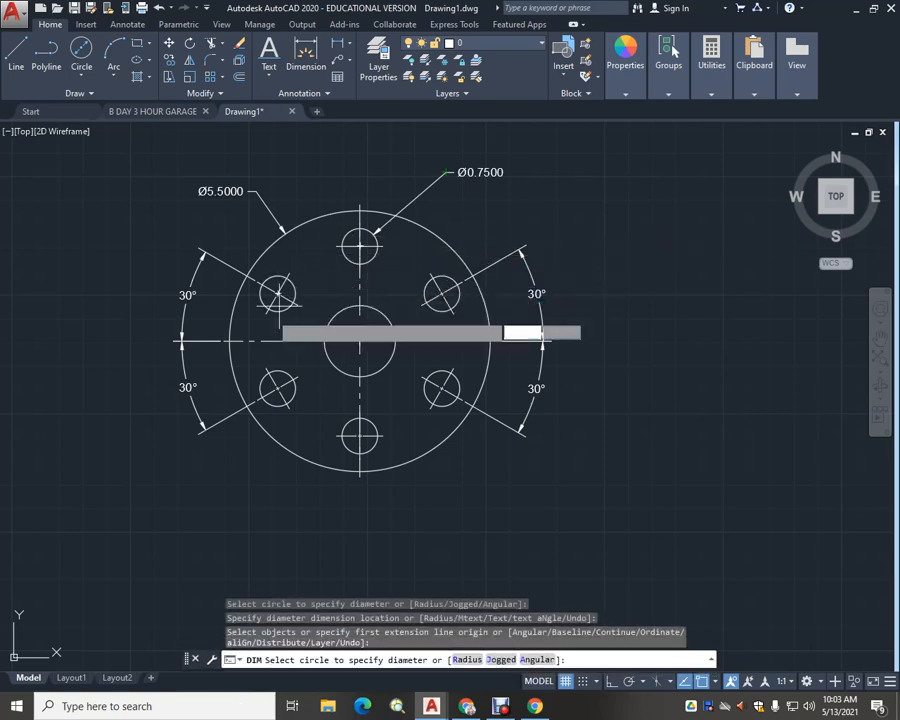
key(Escape)
Add the prefix "6X" followed by a space to the top hole's diameter dimension text and save the change
middle_drag(470, 228, 414, 296)
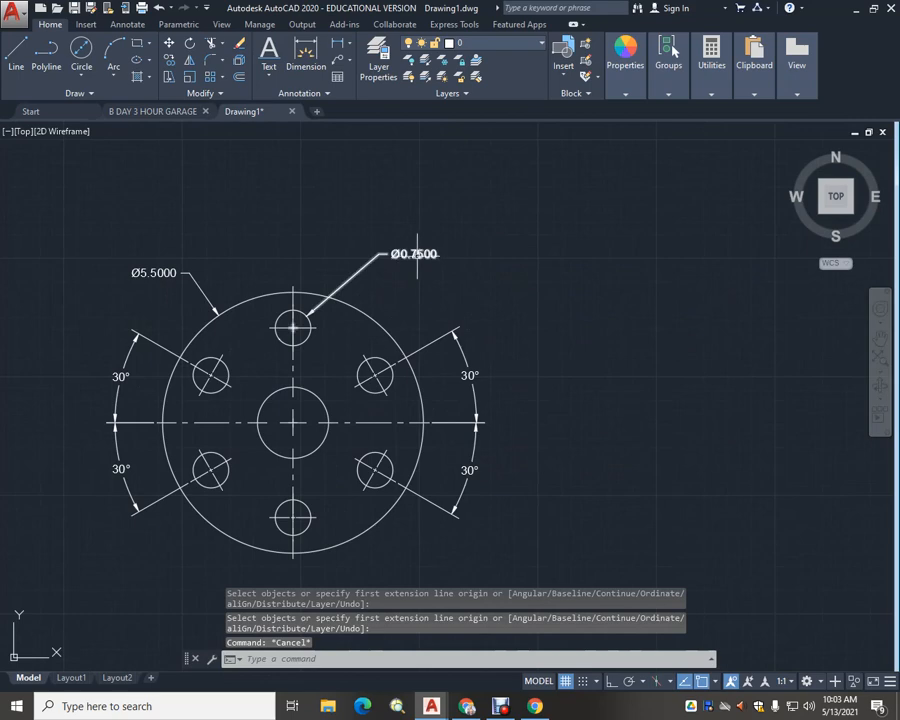
double_click(415, 254)
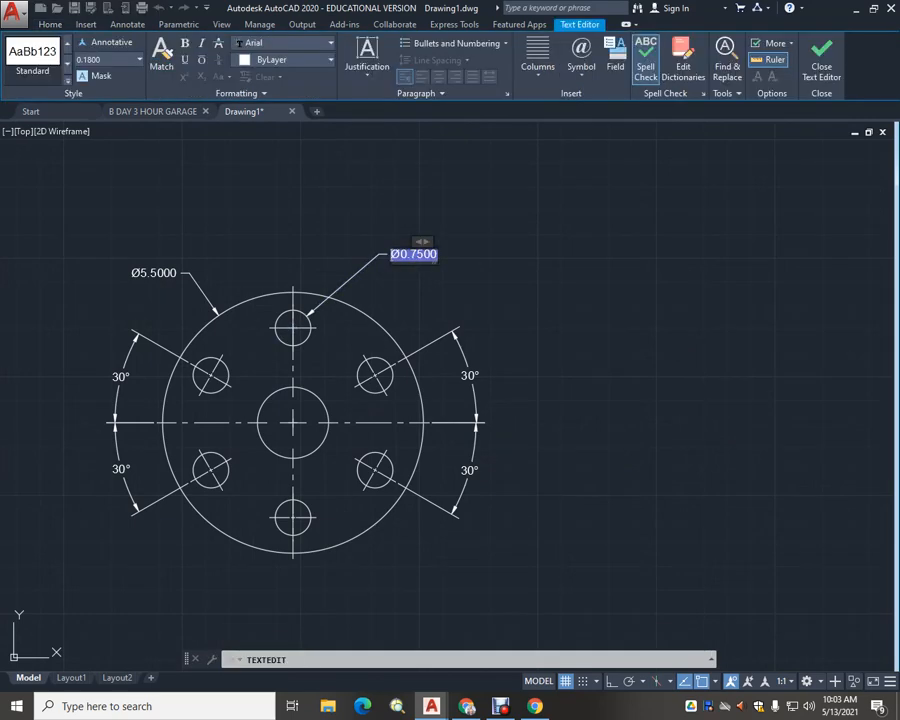
scroll(393, 278, up, 5)
middle_drag(400, 278, 378, 376)
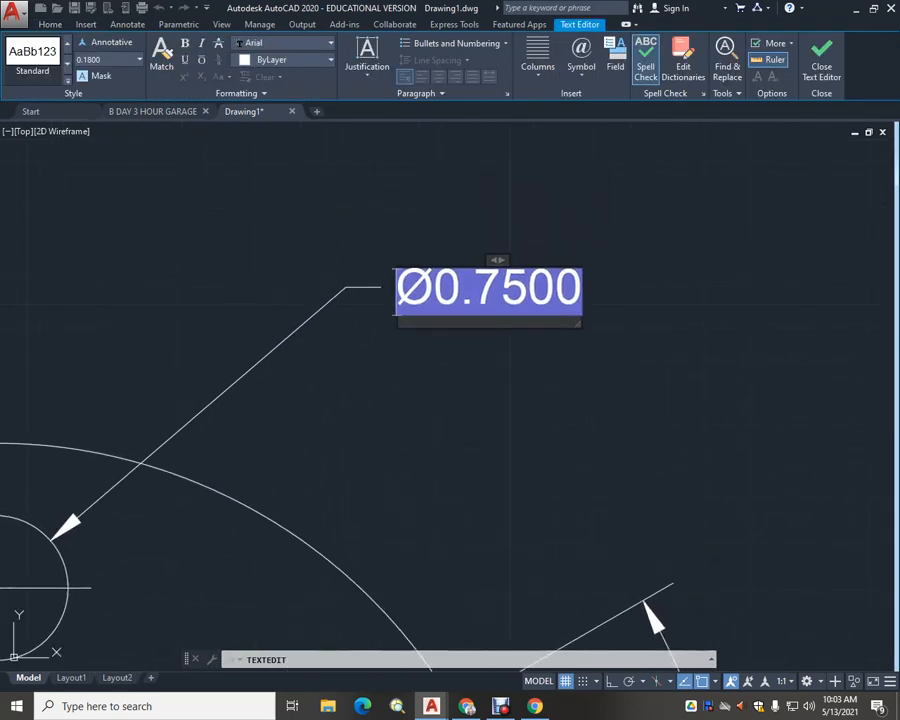
text(6)
text(X)
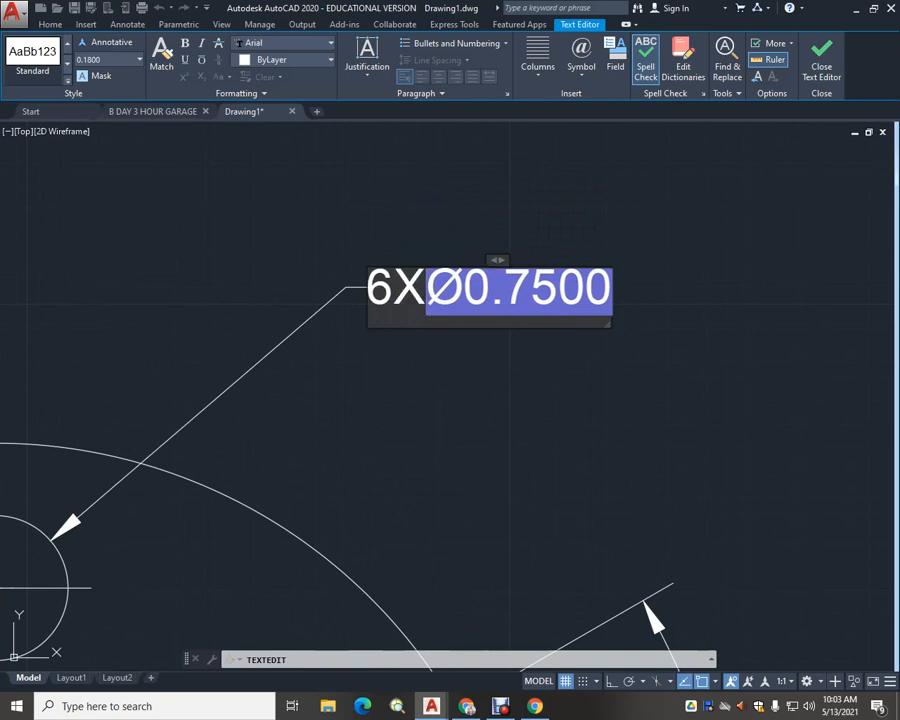
key(Return)
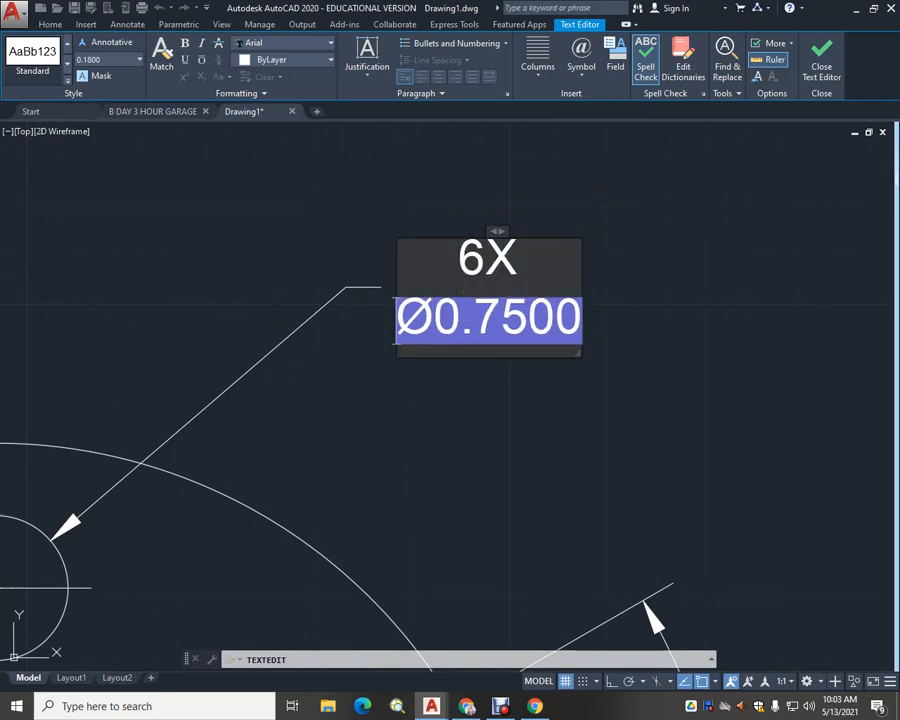
key(BackSpace)
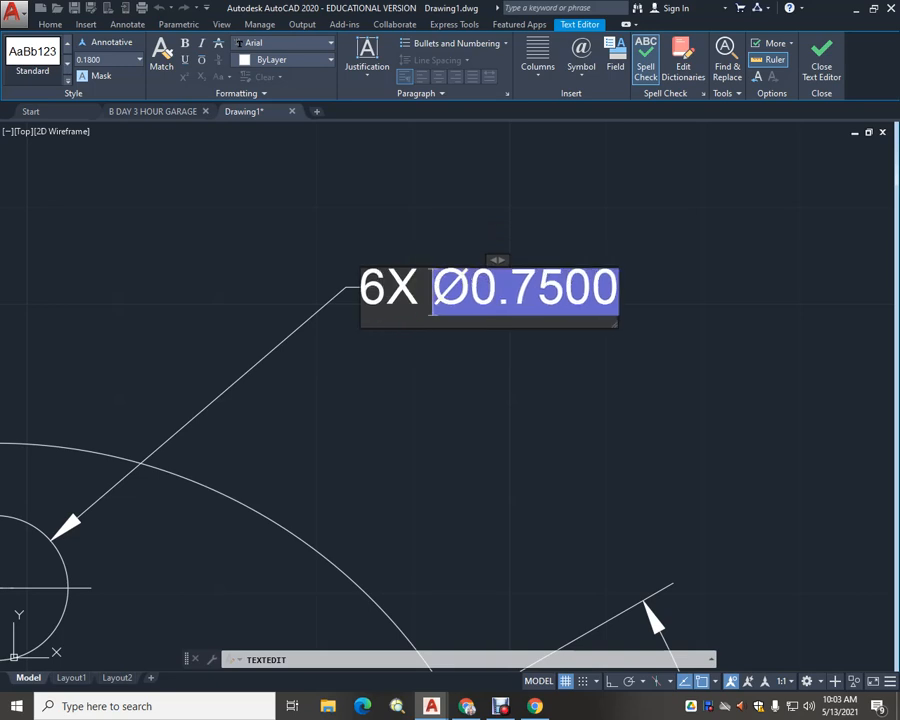
key(Escape)
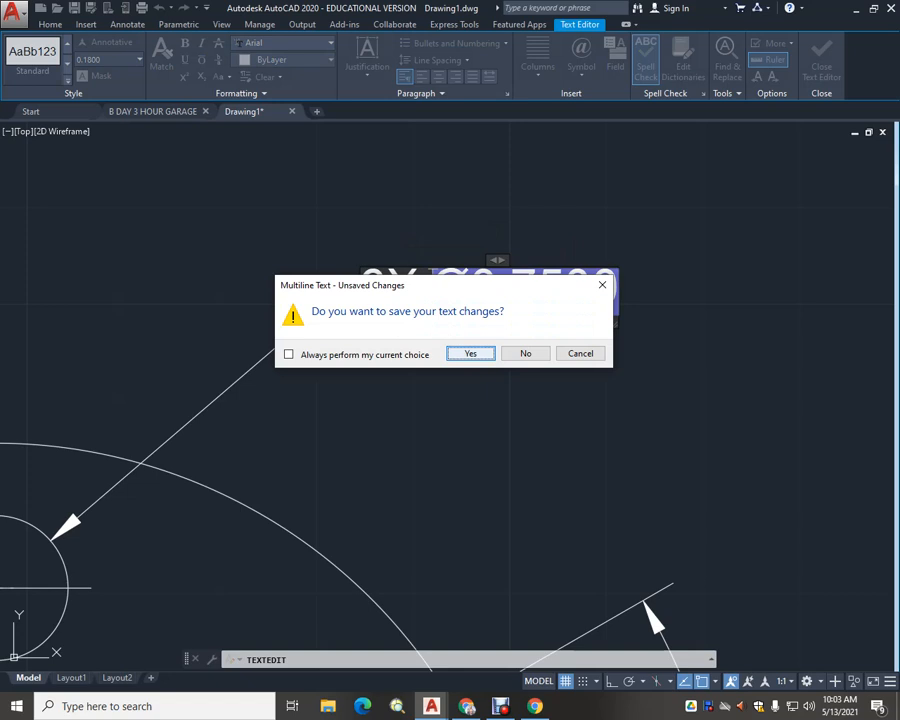
click(450, 350)
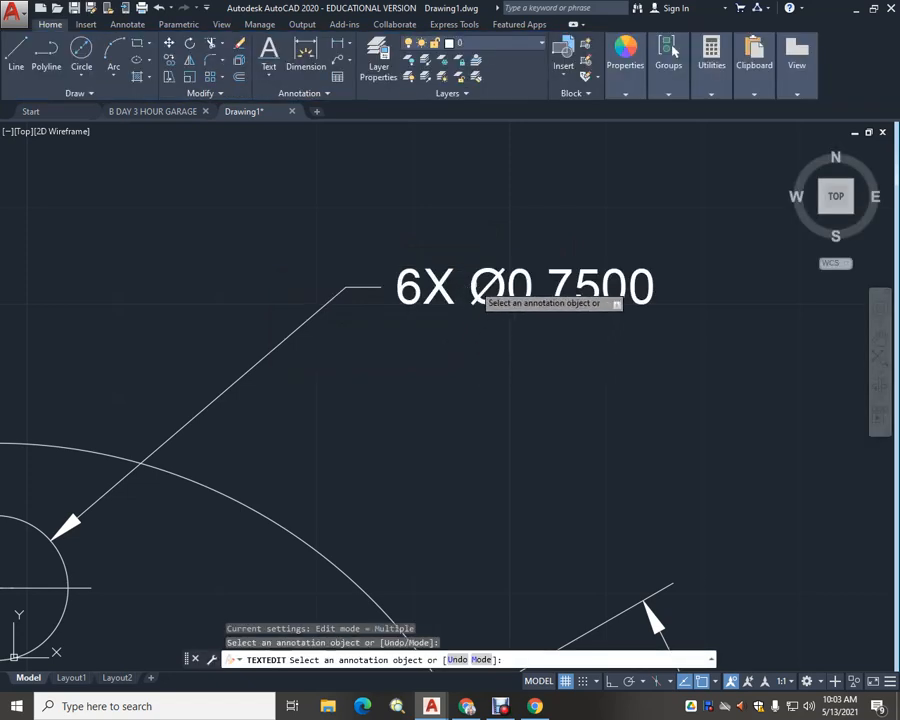
Remove the space after "6X" in the top hole's diameter dimension text and save the change
double_click(480, 293)
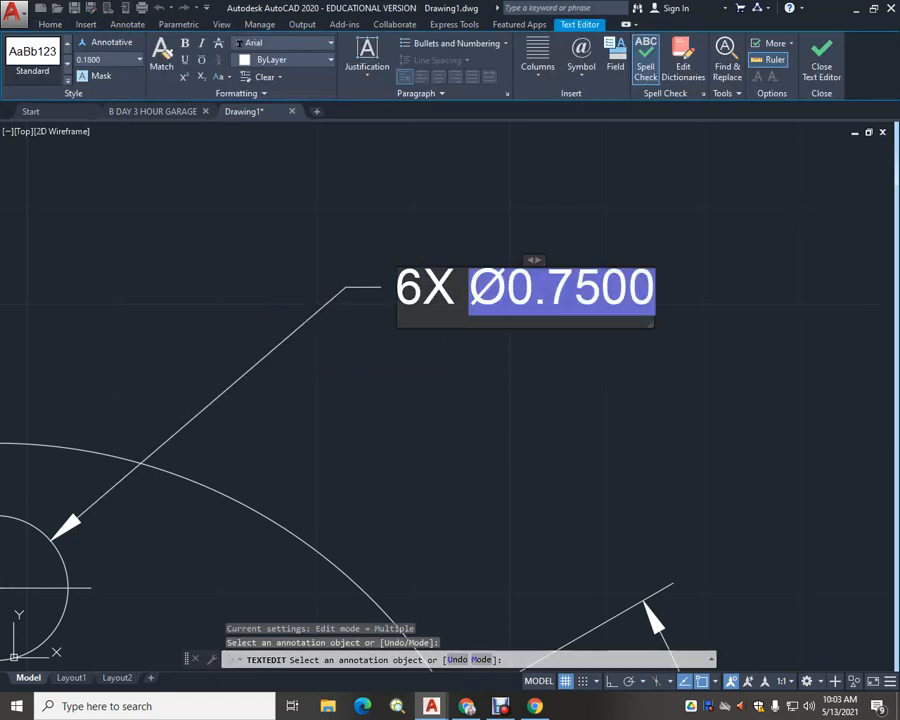
key(BackSpace)
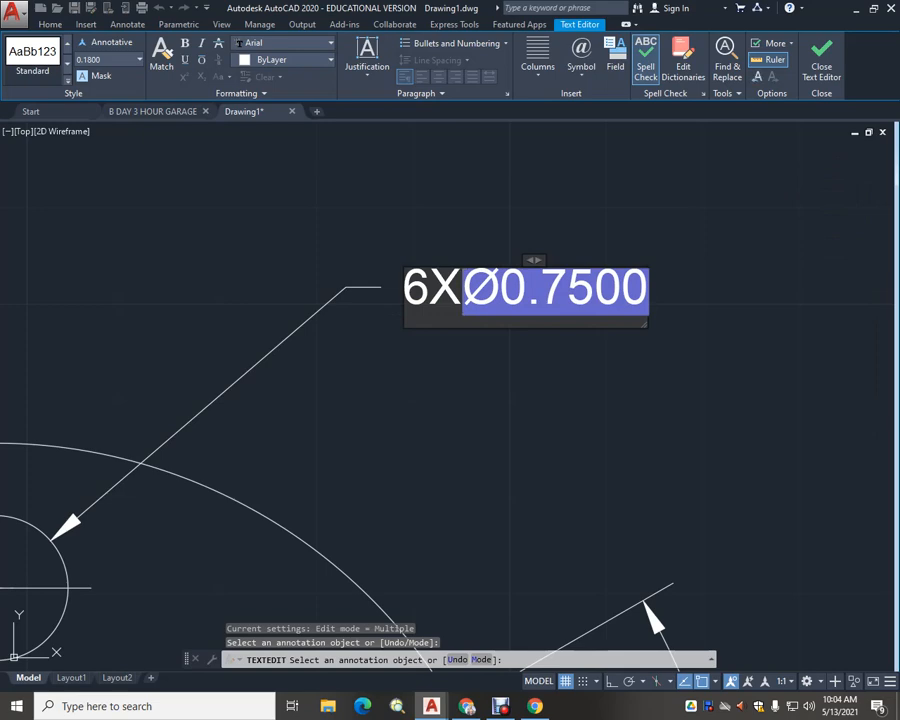
key(Escape)
key(Return)
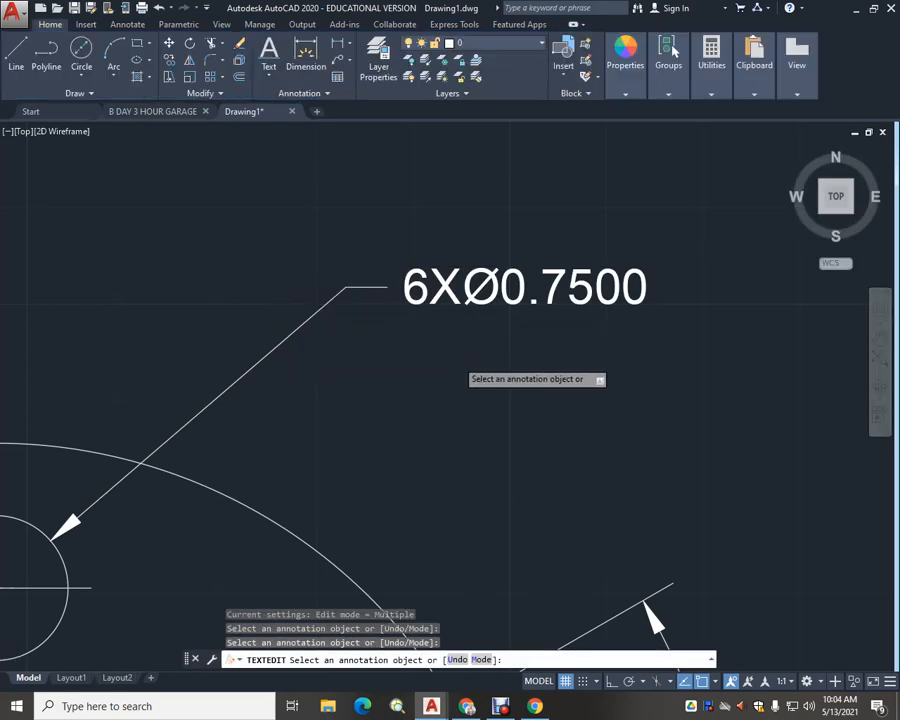
Dimension the central hole's diameter, placing the text outside the outer circle at the part's lower right
scroll(450, 364, down, 3)
scroll(461, 290, down, 1)
mouse_move(450, 364)
middle_down()
mouse_move(461, 290)
mouse_move(455, 300)
middle_up()
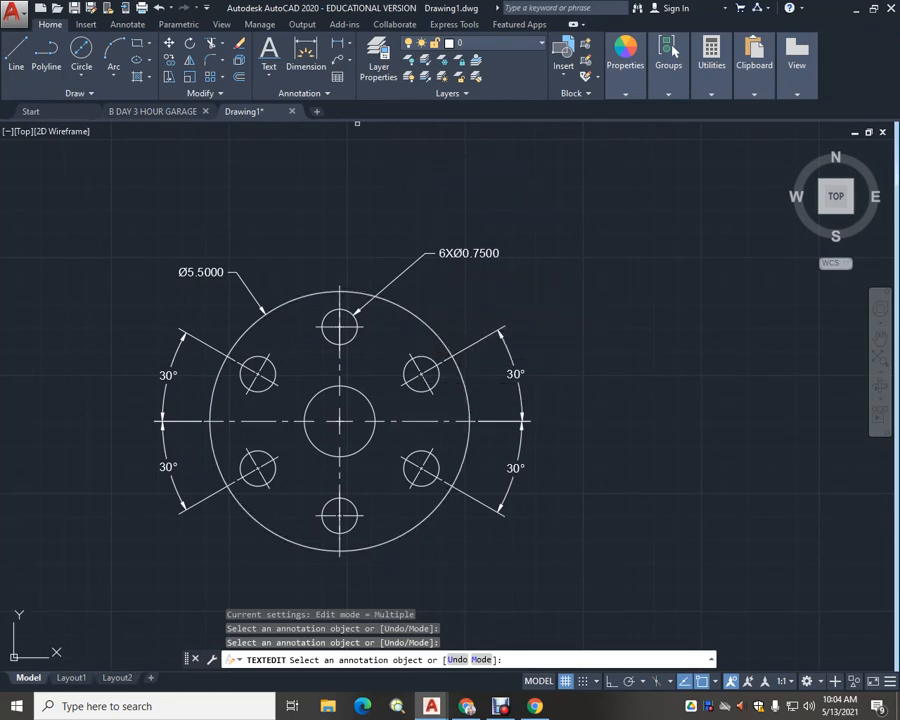
click(305, 55)
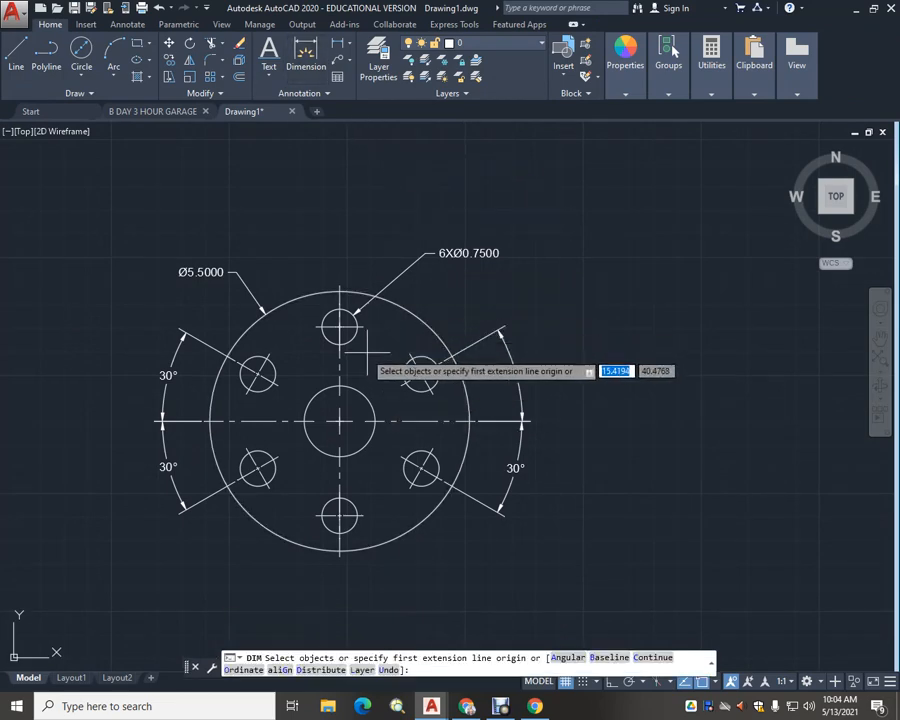
click(368, 452)
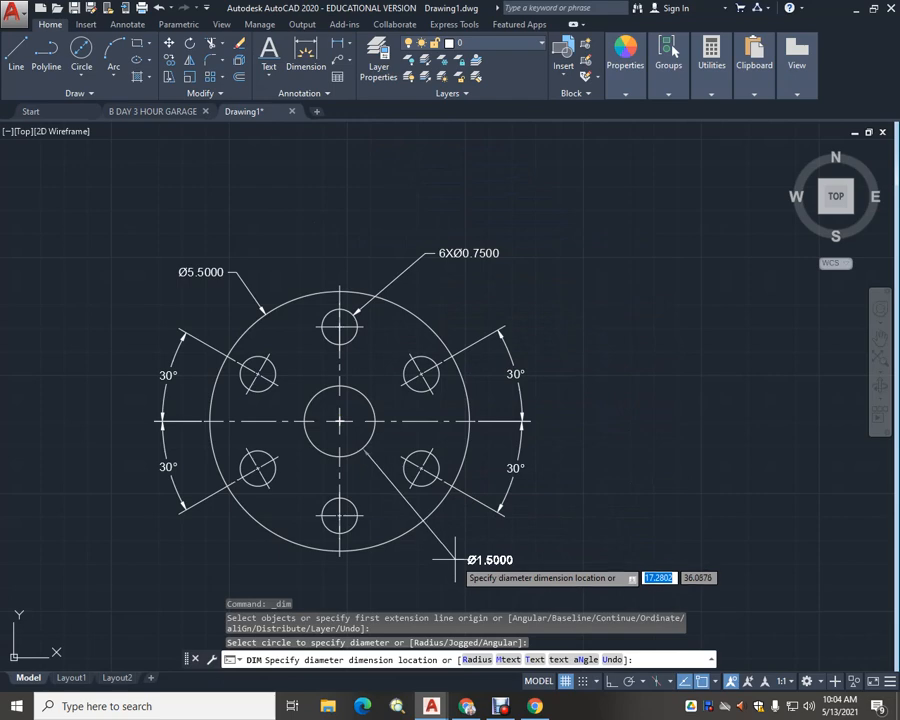
click(447, 550)
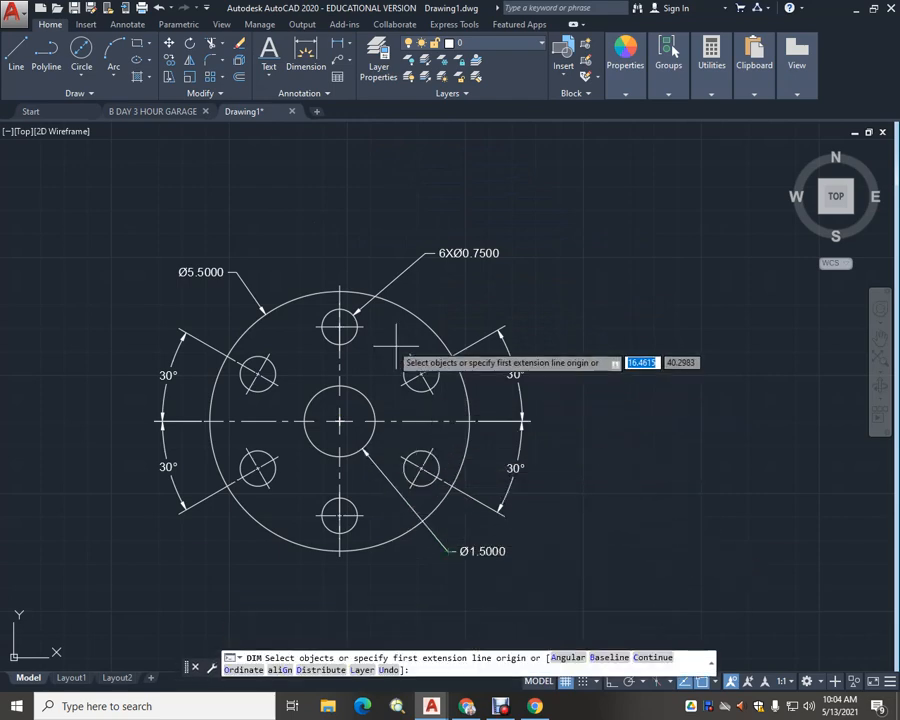
scroll(372, 338, up, 2)
scroll(373, 330, down, 2)
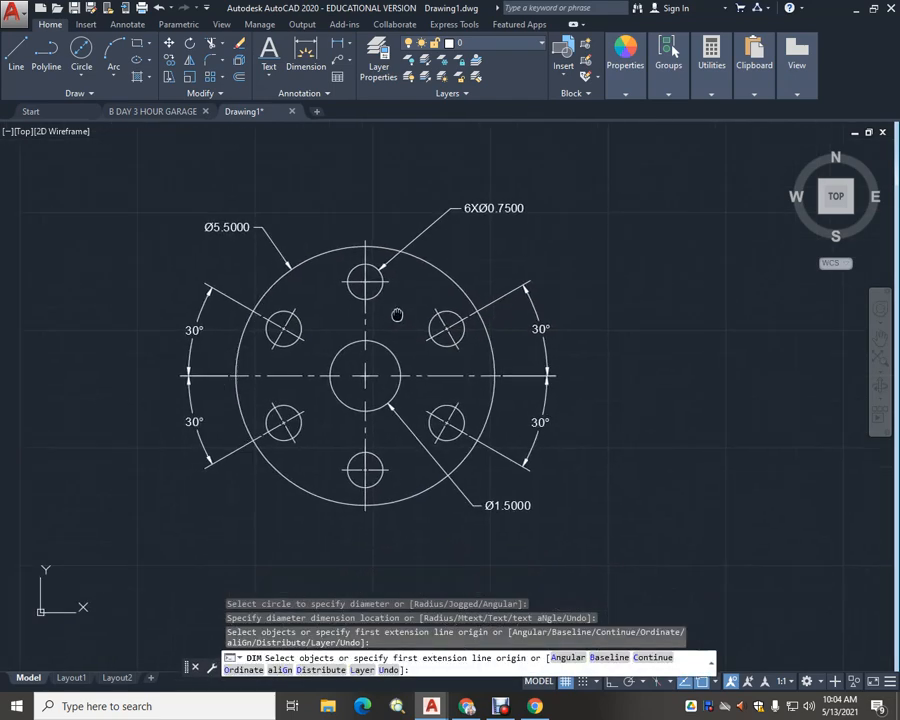
scroll(385, 325, up, 2)
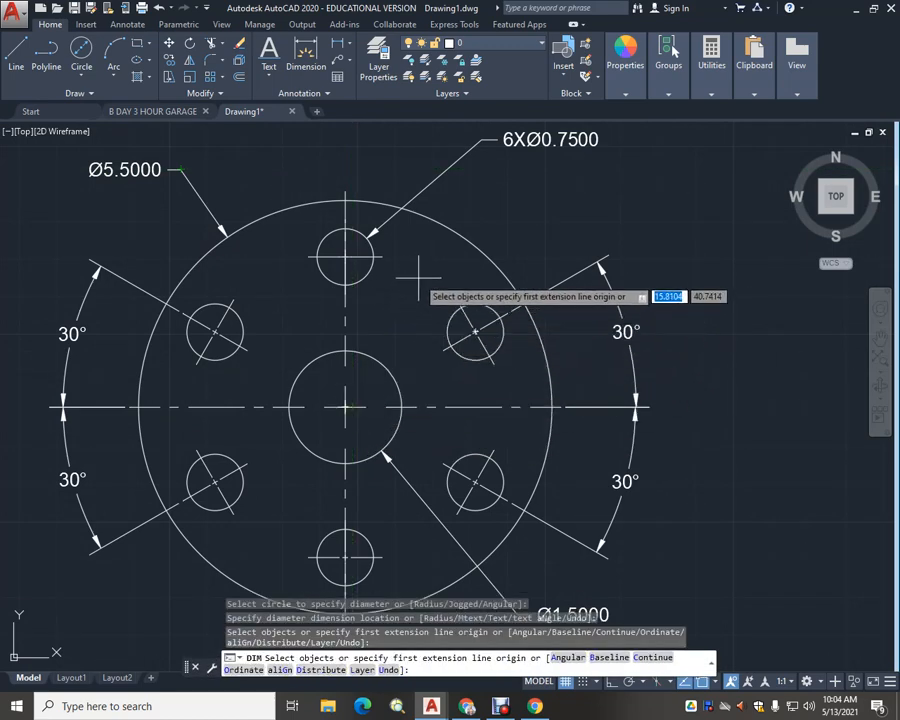
scroll(400, 275, down, 4)
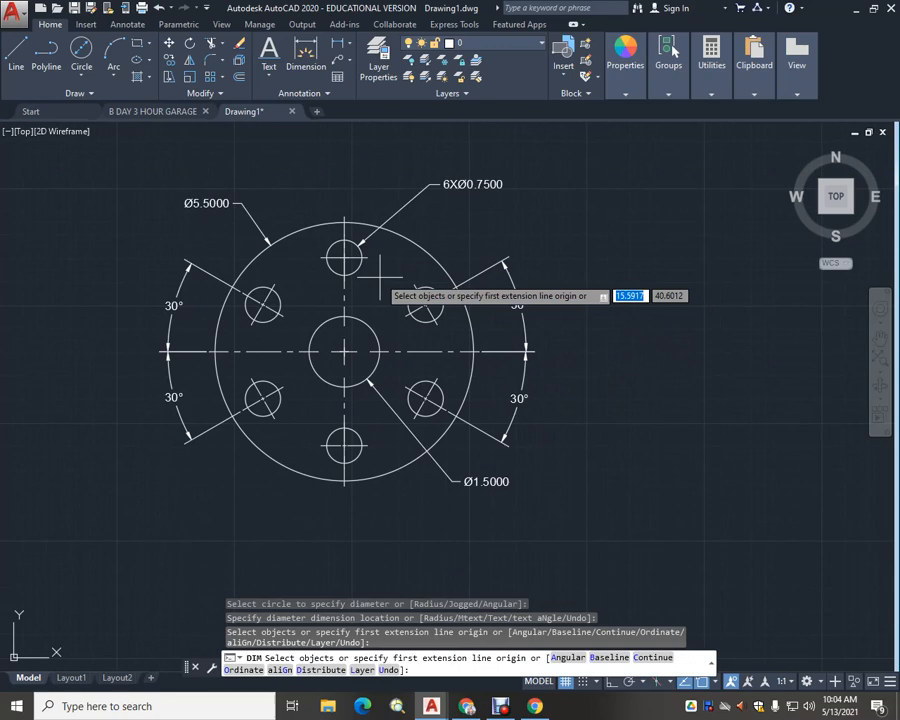
Examine the circular part's hole layout, center marks, angle dimensions and diameter callouts
scroll(380, 278, up, 2)
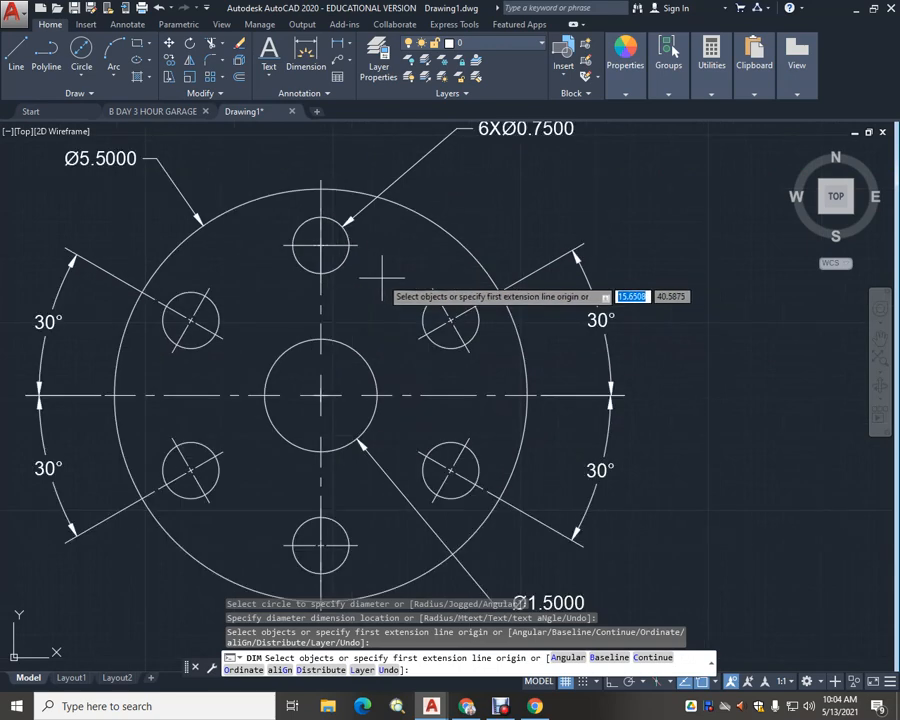
scroll(383, 273, down, 2)
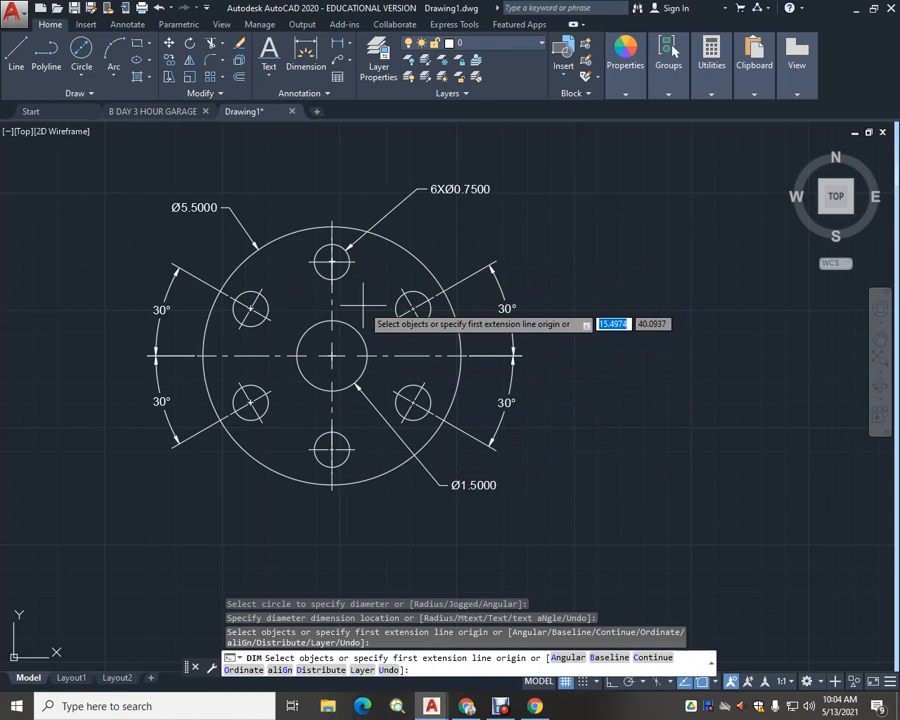
scroll(362, 300, up, 2)
middle_drag(352, 296, 371, 294)
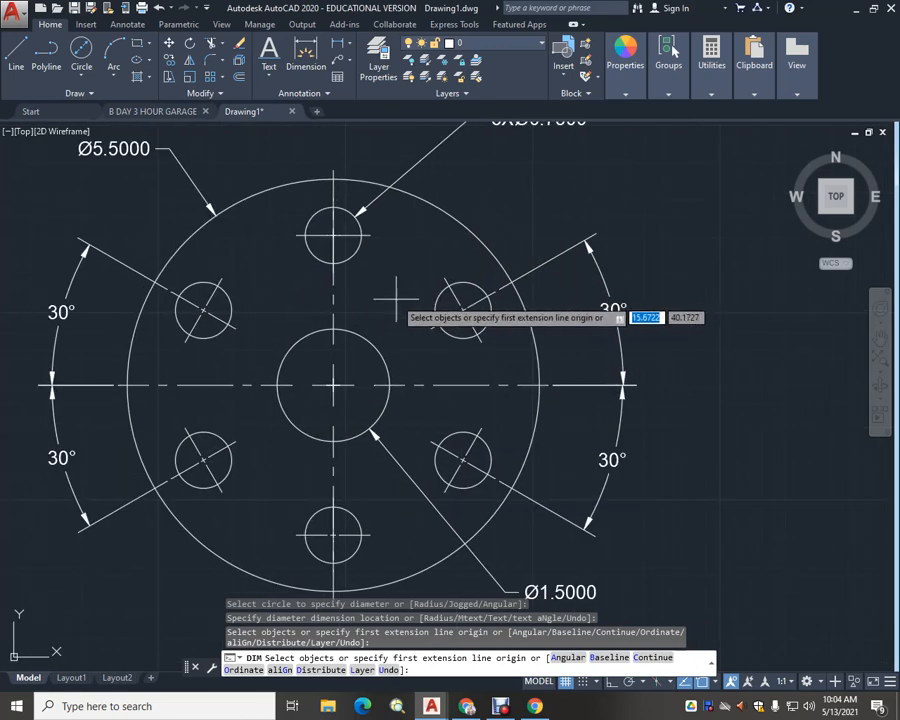
scroll(400, 300, down, 3)
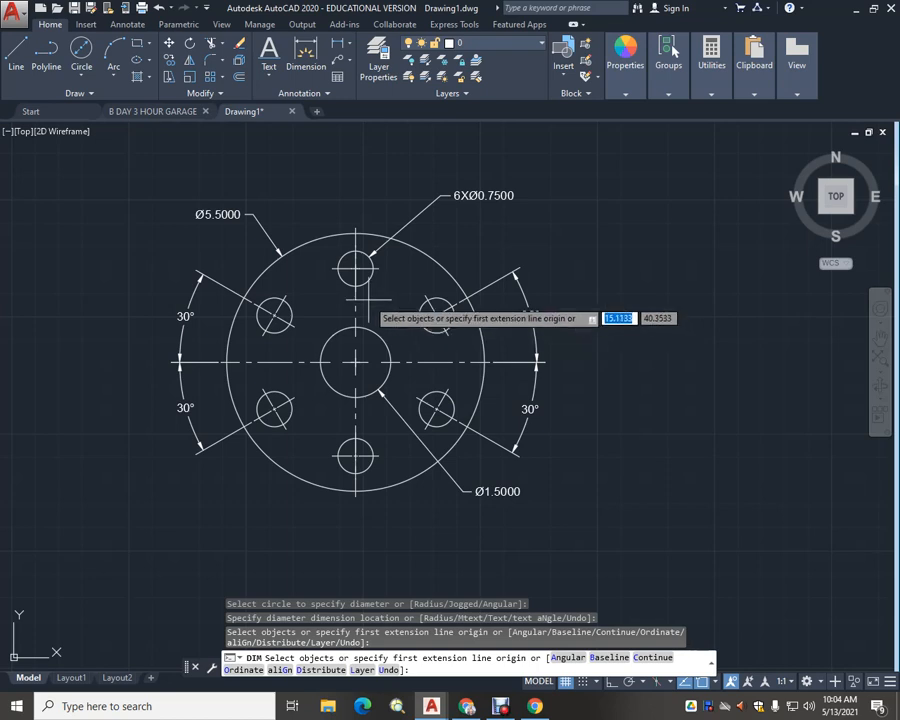
scroll(312, 308, up, 1)
scroll(312, 308, down, 1)
middle_drag(312, 308, 318, 329)
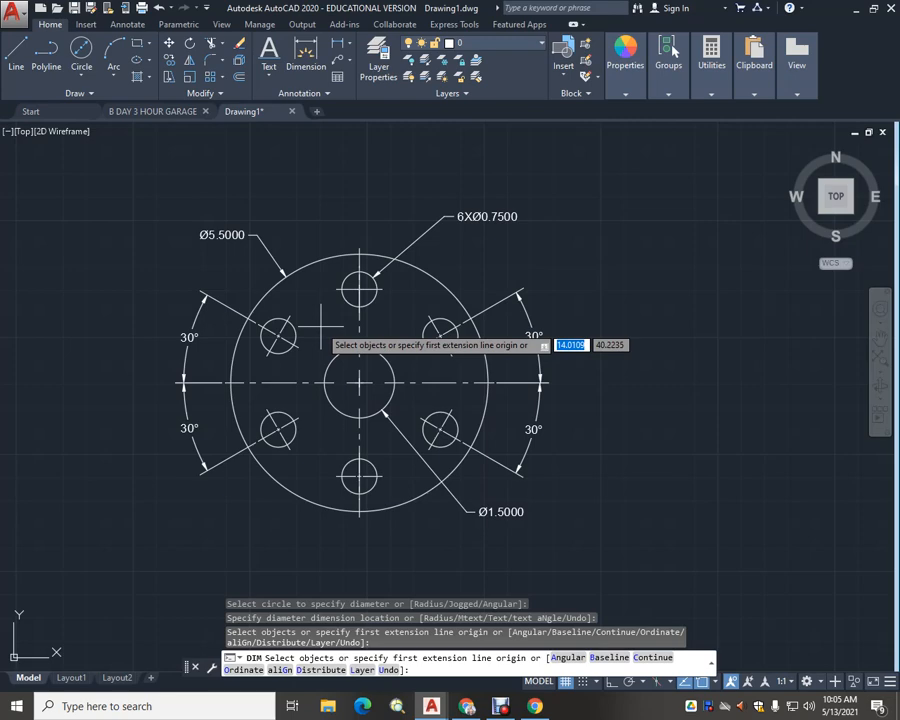
scroll(321, 320, up, 1)
scroll(328, 312, down, 1)
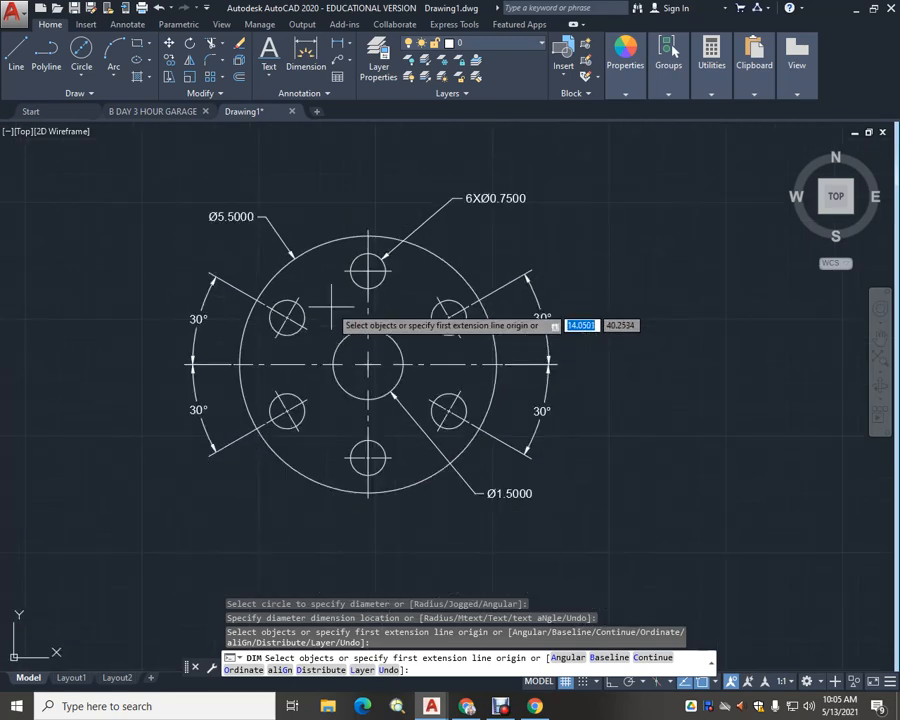
Look over the area around the circular part and find the bordered door guide sheet below it
scroll(554, 477, down, 2)
middle_drag(554, 477, 500, 477)
scroll(546, 470, down, 2)
mouse_move(598, 465)
middle_down()
mouse_move(558, 432)
mouse_move(476, 422)
middle_up()
scroll(432, 382, up, 2)
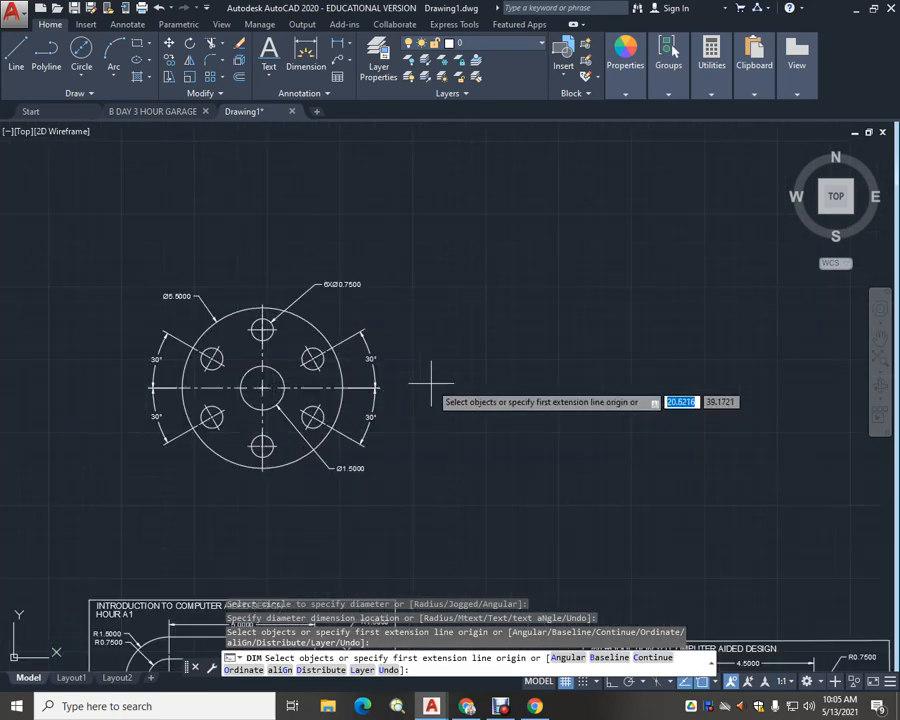
mouse_move(422, 378)
middle_down()
mouse_move(508, 382)
mouse_move(530, 402)
mouse_move(530, 342)
middle_up()
scroll(530, 342, down, 2)
mouse_move(531, 454)
middle_down()
mouse_move(483, 452)
mouse_move(463, 490)
mouse_move(513, 428)
middle_up()
scroll(465, 490, up, 4)
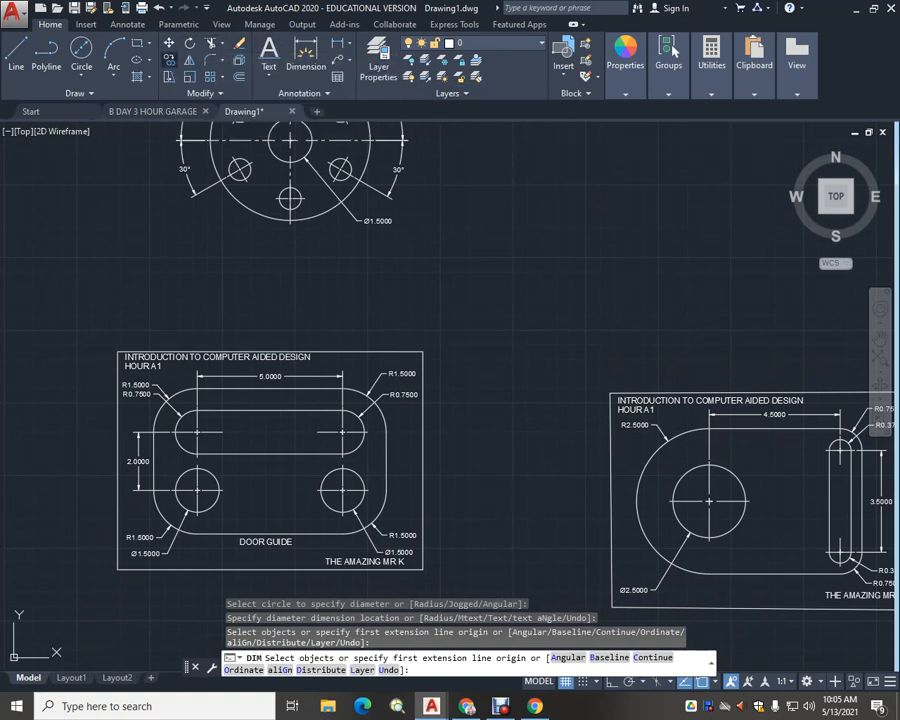
click(169, 59)
click(115, 364)
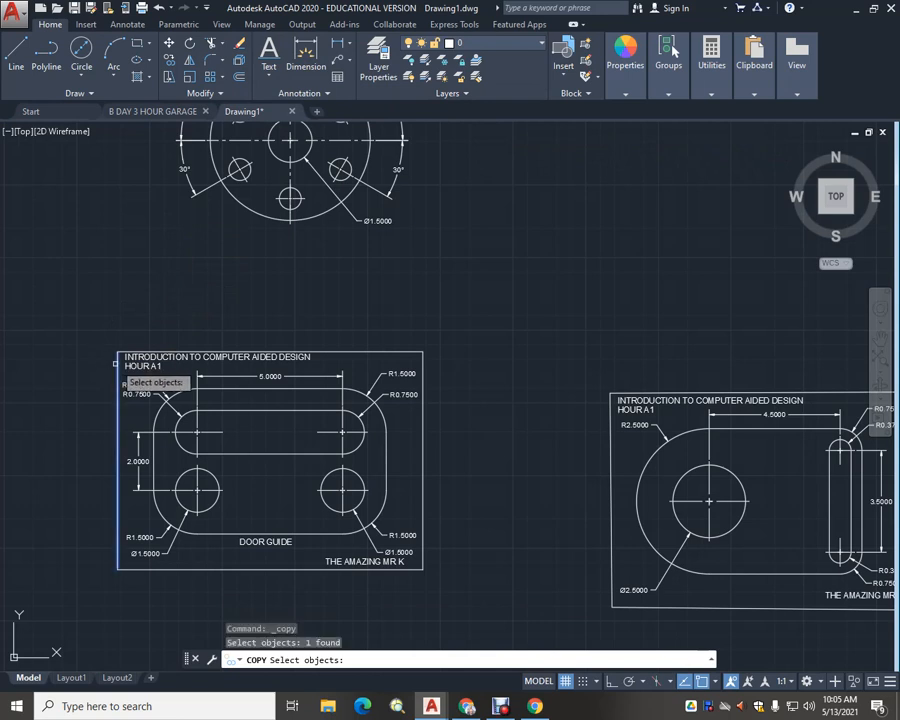
click(127, 357)
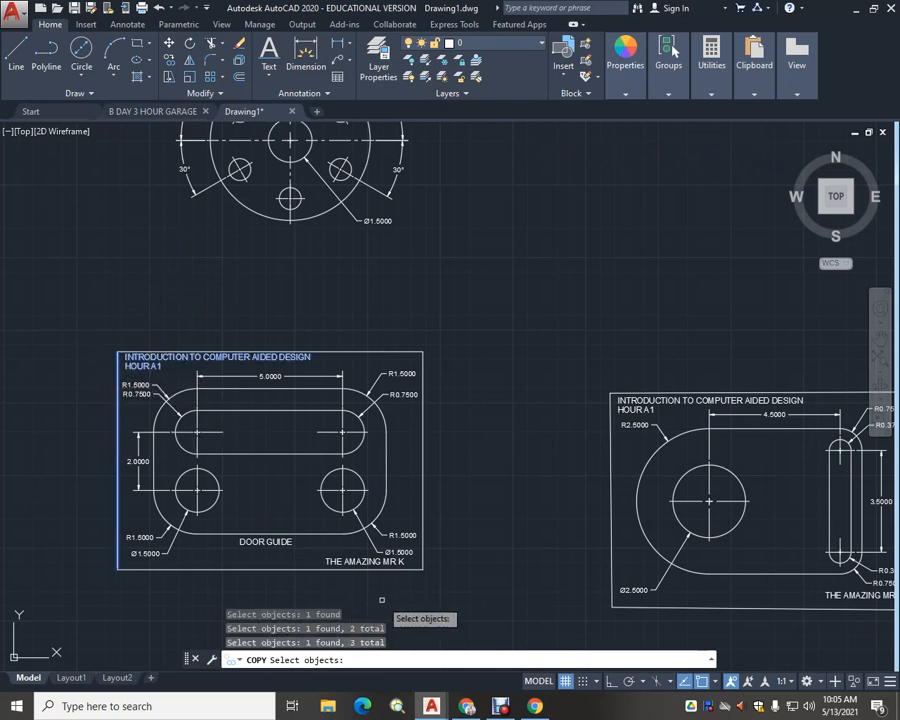
key(Return)
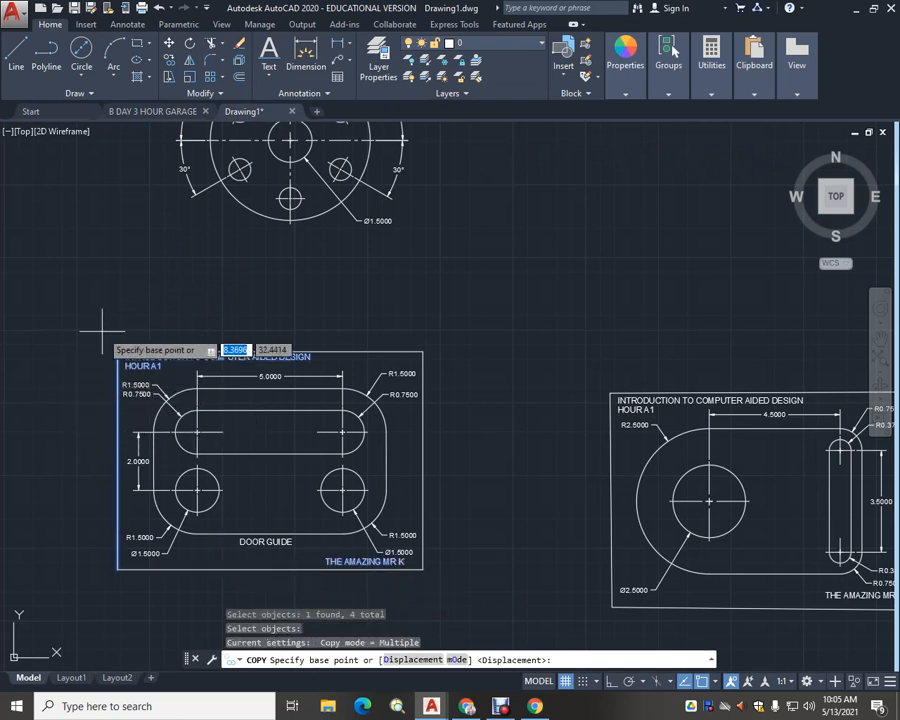
click(118, 353)
middle_drag(130, 260, 96, 472)
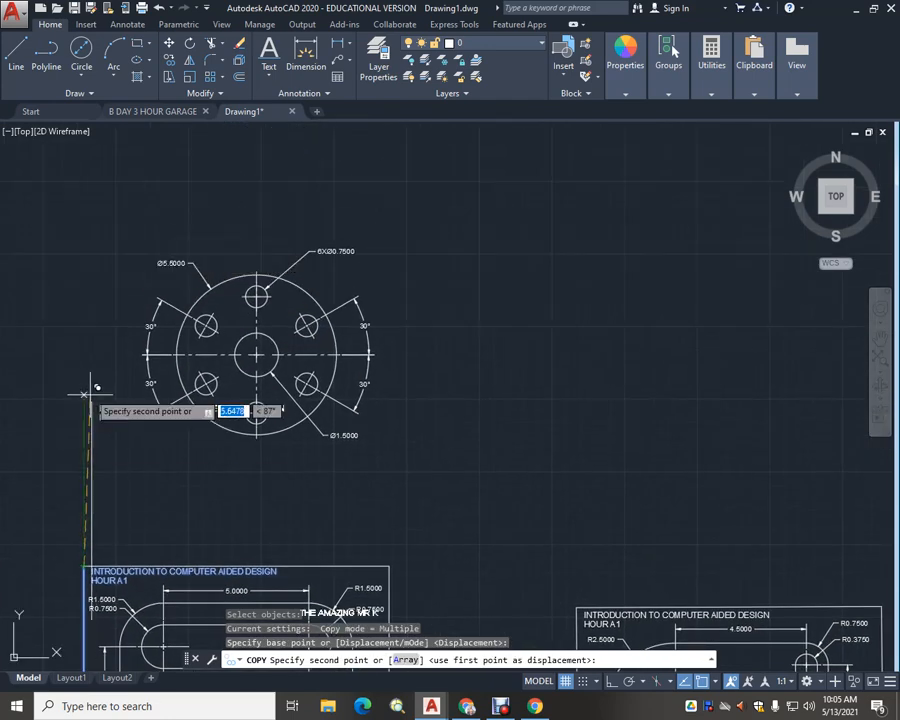
key(Escape)
scroll(98, 273, down, 4)
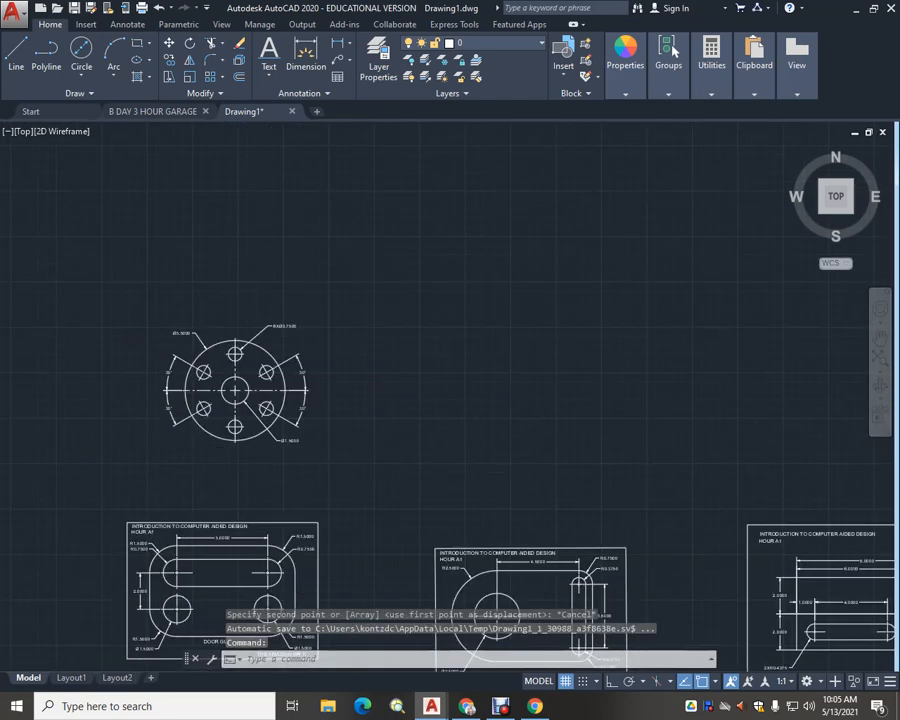
scroll(222, 368, up, 2)
middle_drag(220, 368, 214, 343)
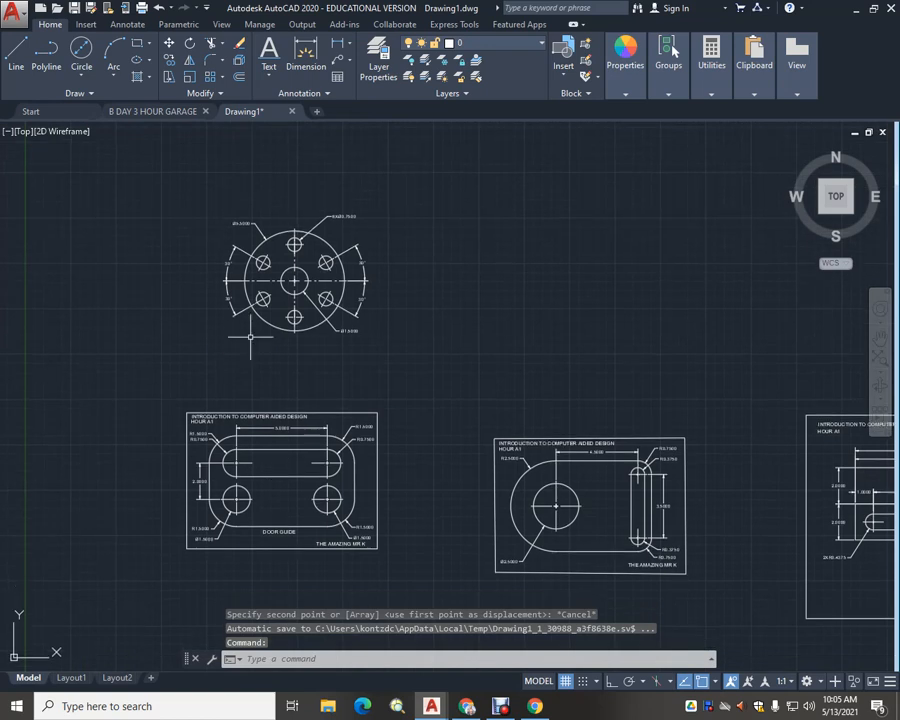
text(tr)
key(Return)
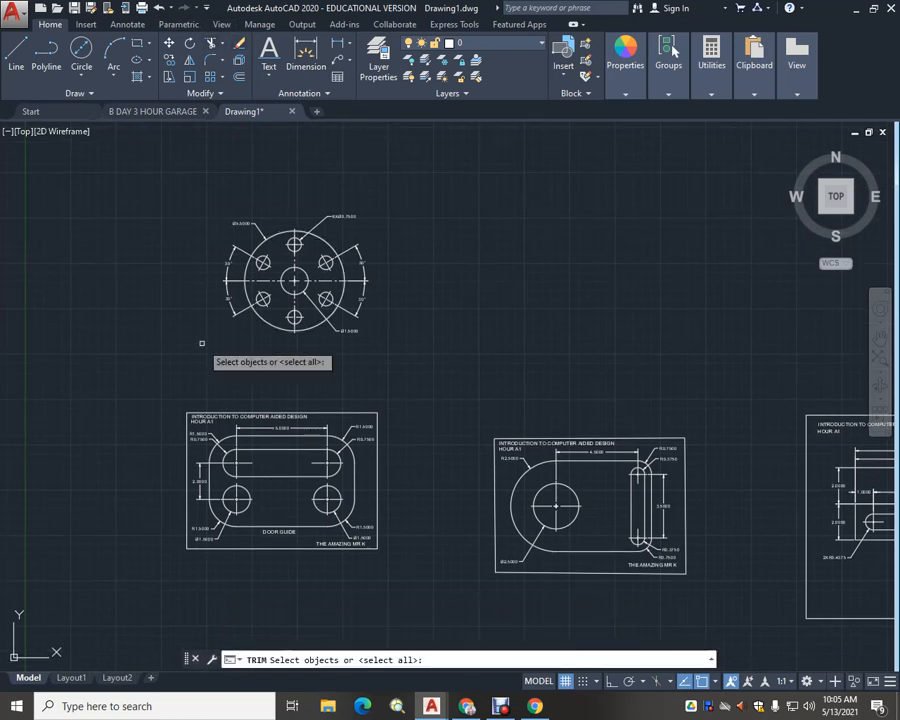
click(205, 416)
click(196, 421)
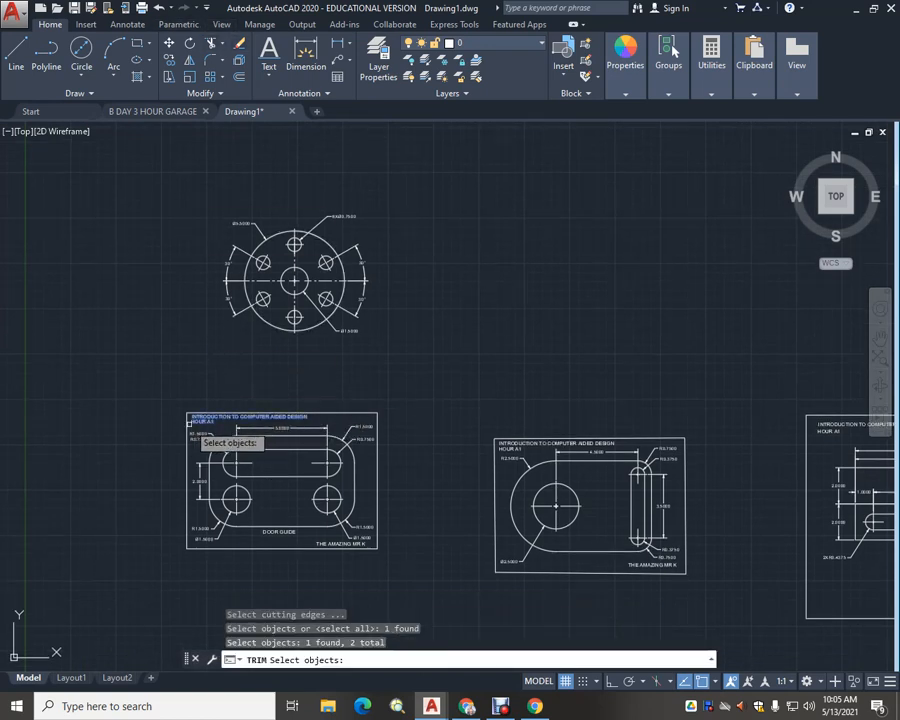
click(188, 424)
click(204, 413)
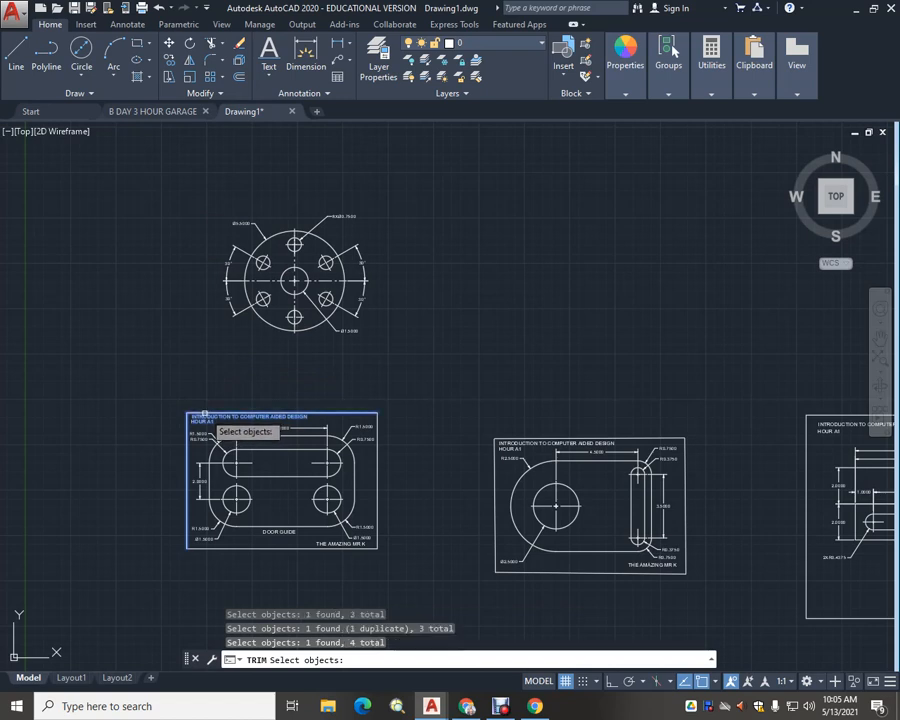
click(316, 546)
key(Escape)
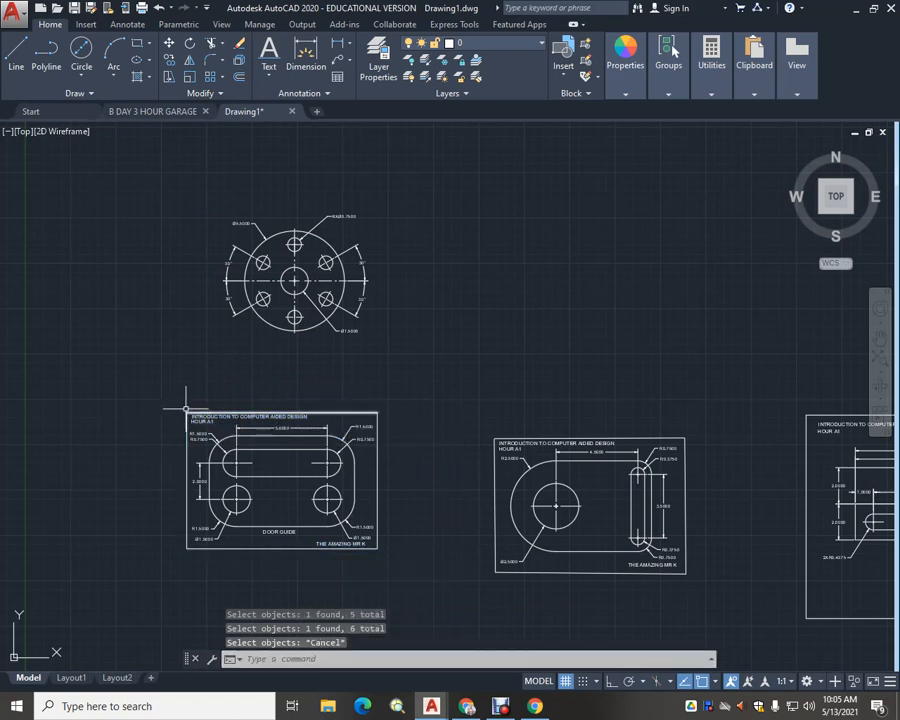
Copy the door guide sheet's border, course title, hour line and name text around the circular part, using the border's upper-left corner as base point
scroll(188, 350, up, 5)
middle_drag(186, 346, 175, 229)
scroll(175, 215, down, 3)
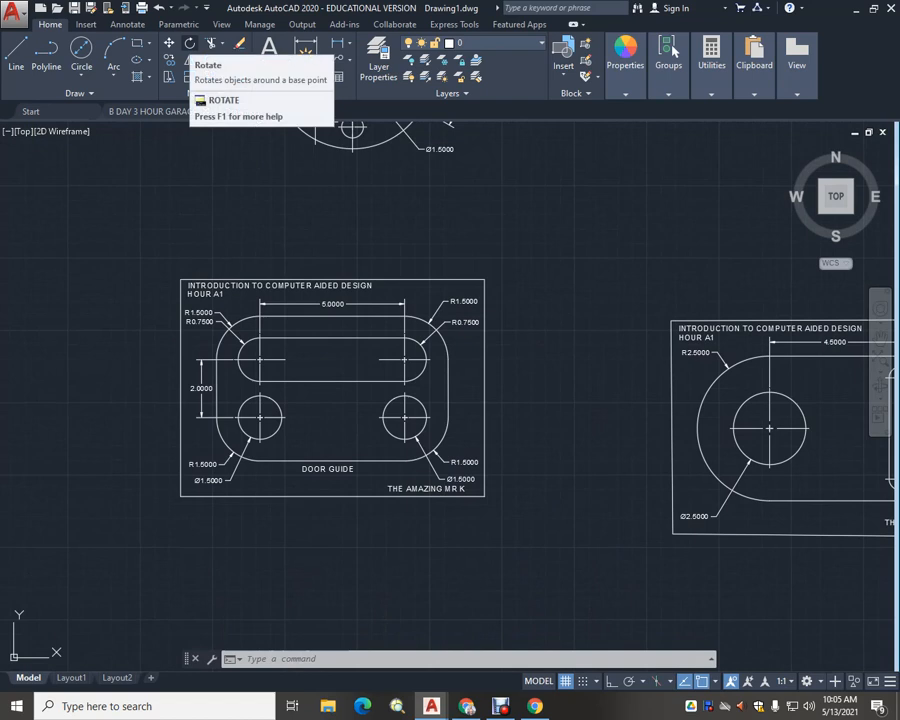
click(169, 60)
click(190, 286)
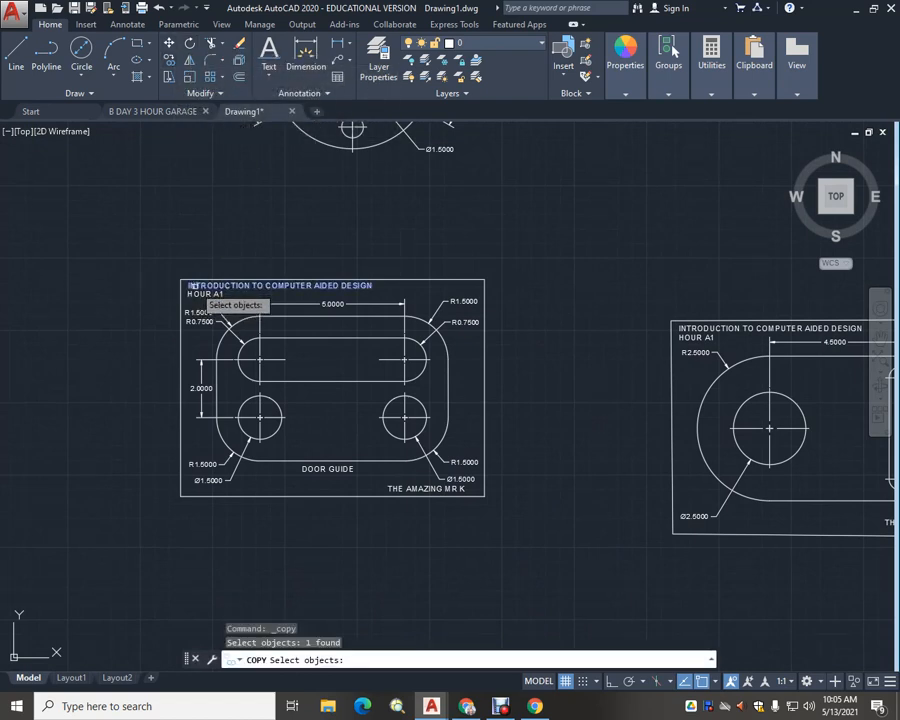
click(192, 294)
click(181, 300)
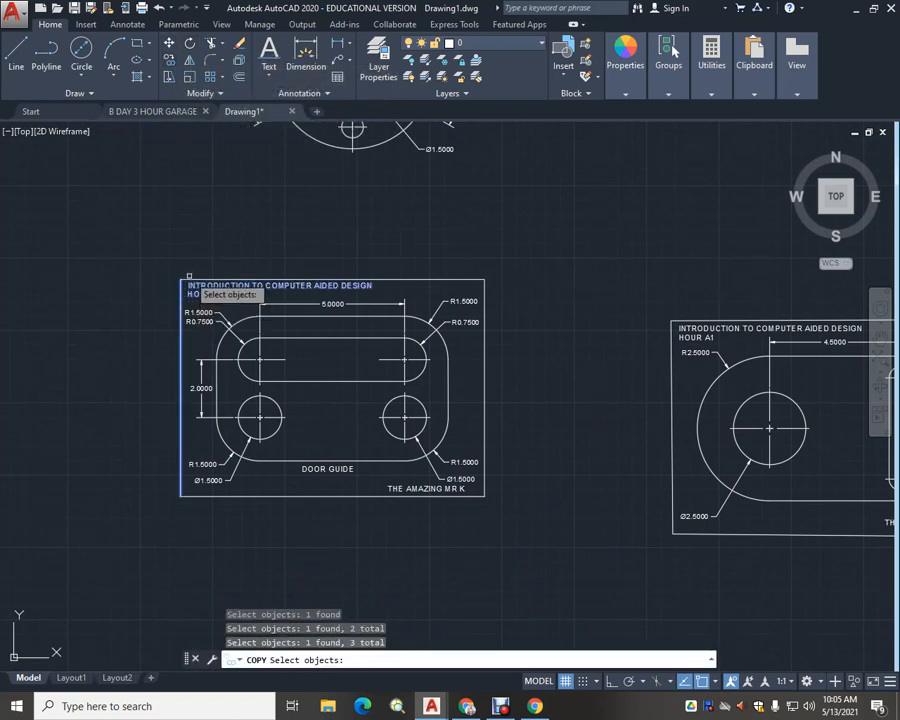
click(182, 281)
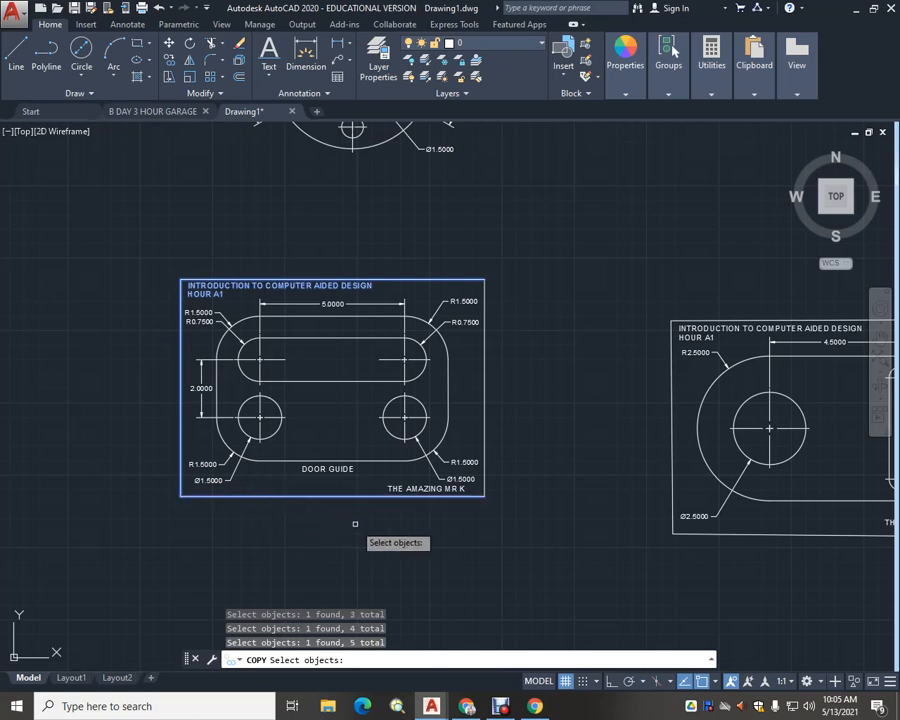
click(418, 489)
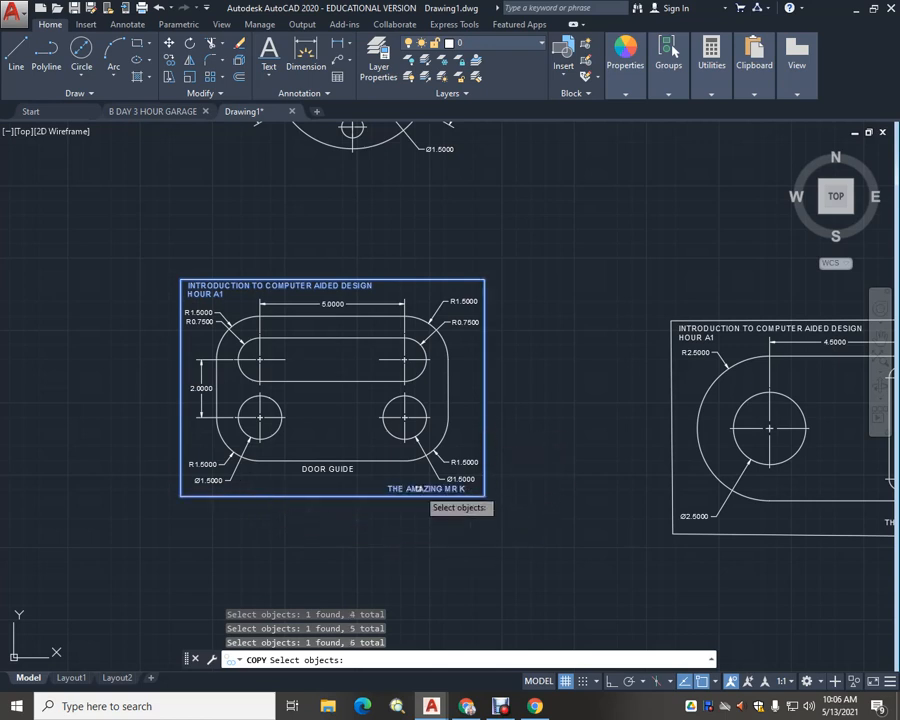
key(Return)
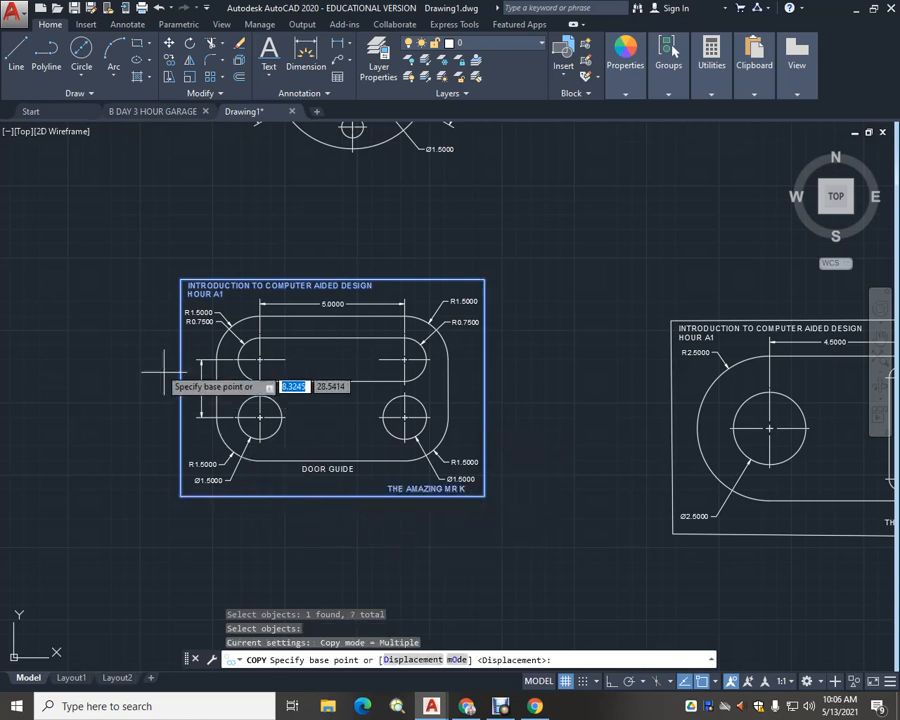
click(181, 279)
scroll(278, 193, down, 2)
middle_drag(278, 193, 223, 384)
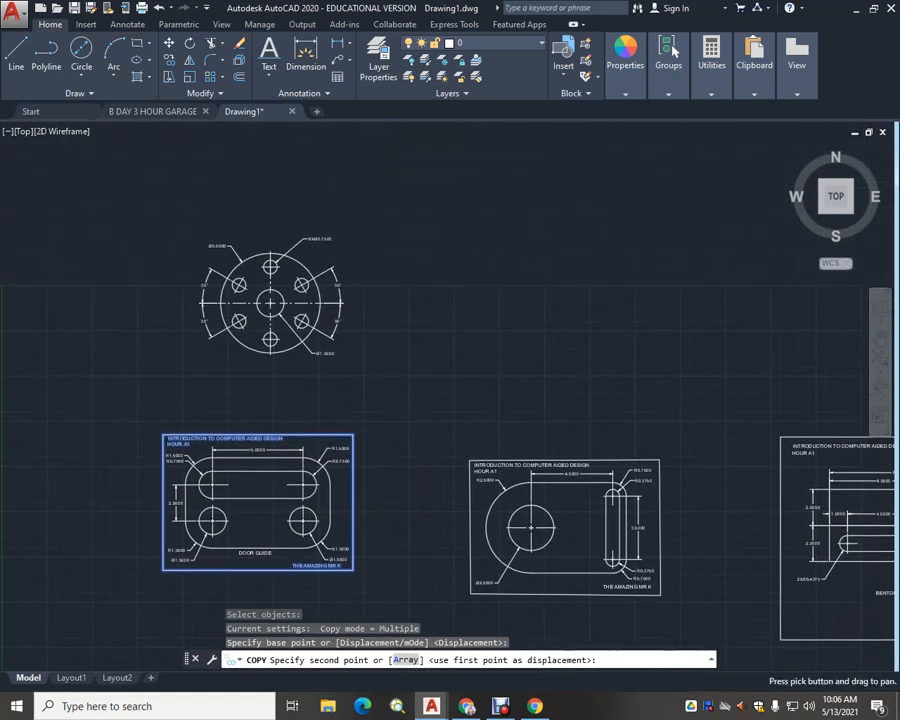
click(184, 232)
key(Escape)
key(Escape)
Examine the framed circular part and its place among the other drawing sheets
scroll(412, 326, up, 4)
mouse_move(412, 326)
middle_down()
mouse_move(388, 329)
mouse_move(578, 422)
mouse_move(678, 448)
middle_up()
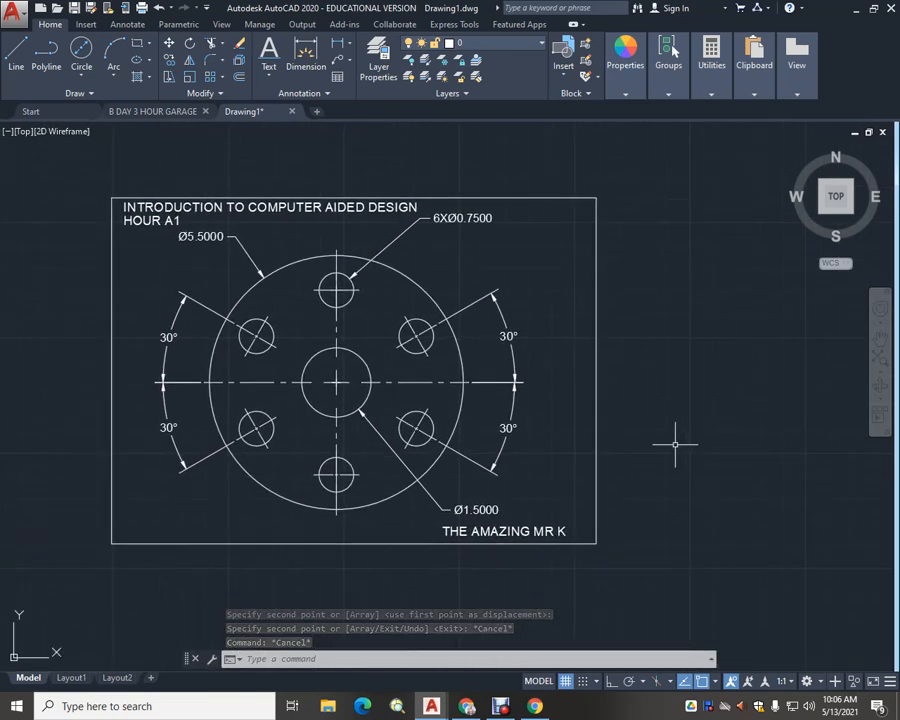
scroll(669, 447, down, 2)
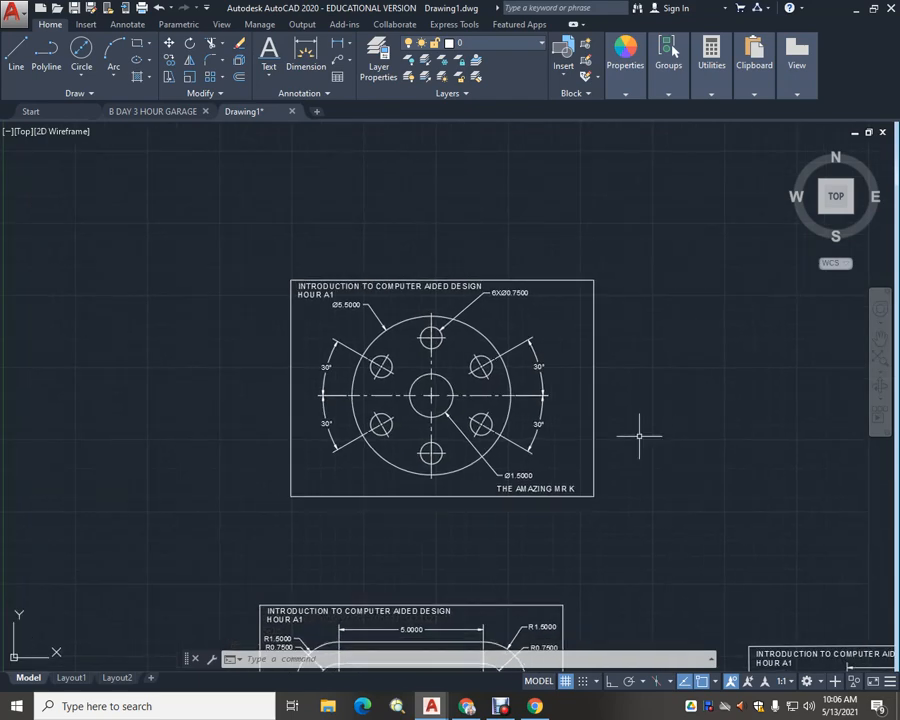
scroll(592, 426, down, 3)
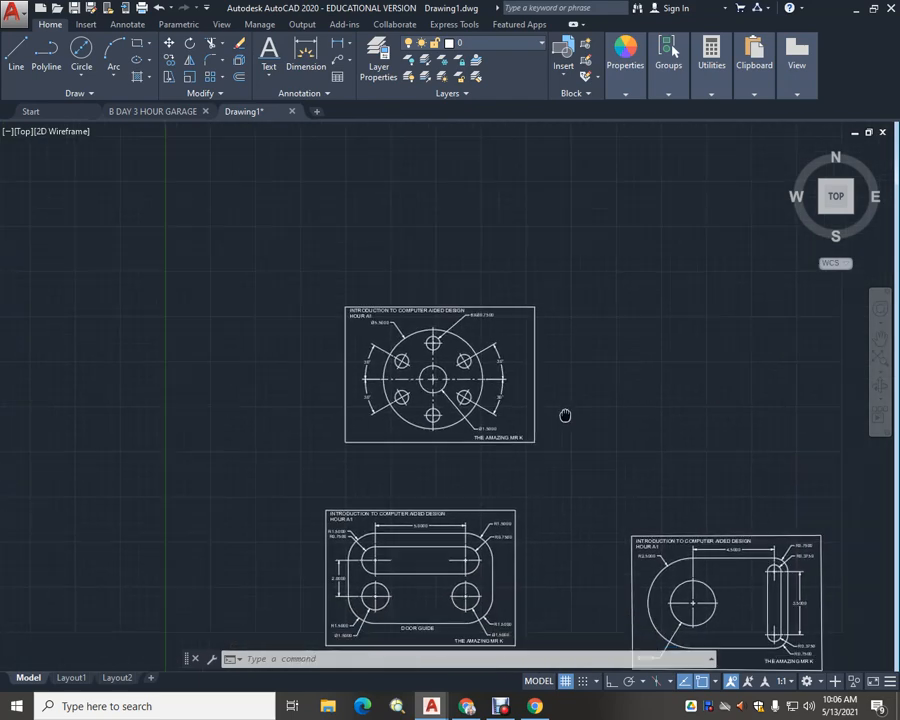
middle_drag(592, 426, 462, 353)
mouse_move(590, 363)
middle_down()
mouse_move(432, 291)
mouse_move(358, 274)
middle_up()
scroll(373, 279, down, 3)
scroll(385, 279, up, 2)
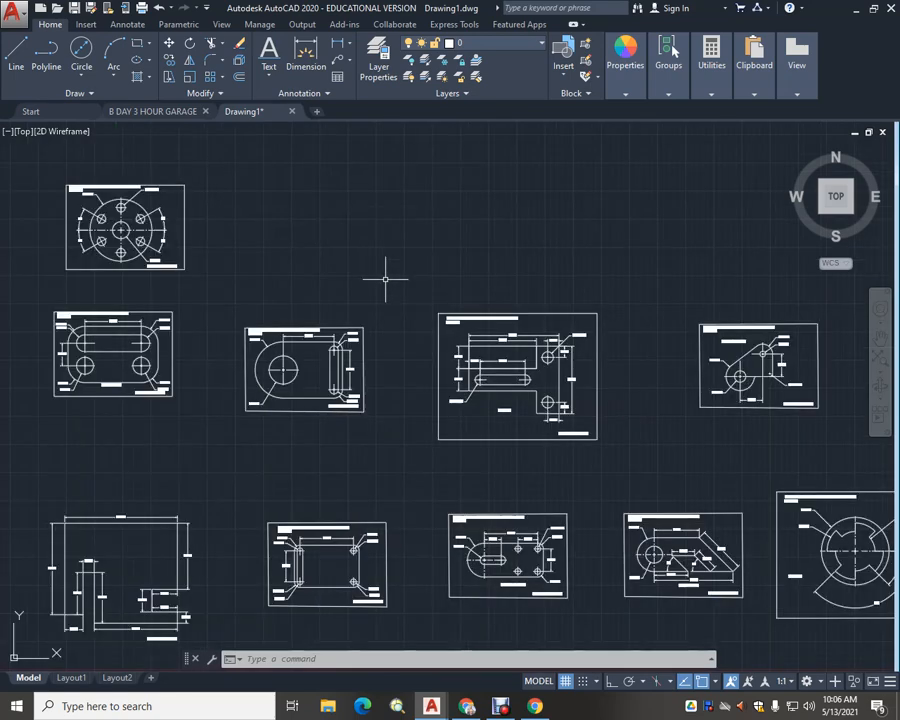
scroll(387, 279, down, 2)
key(Escape)
key(Escape)
key(Escape)
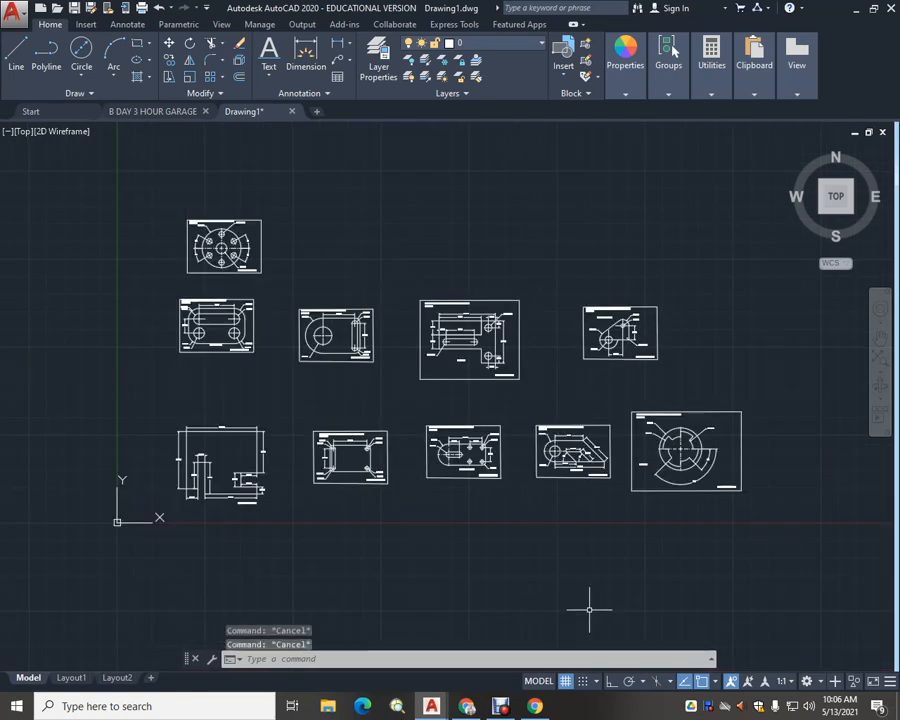
right_click(500, 706)
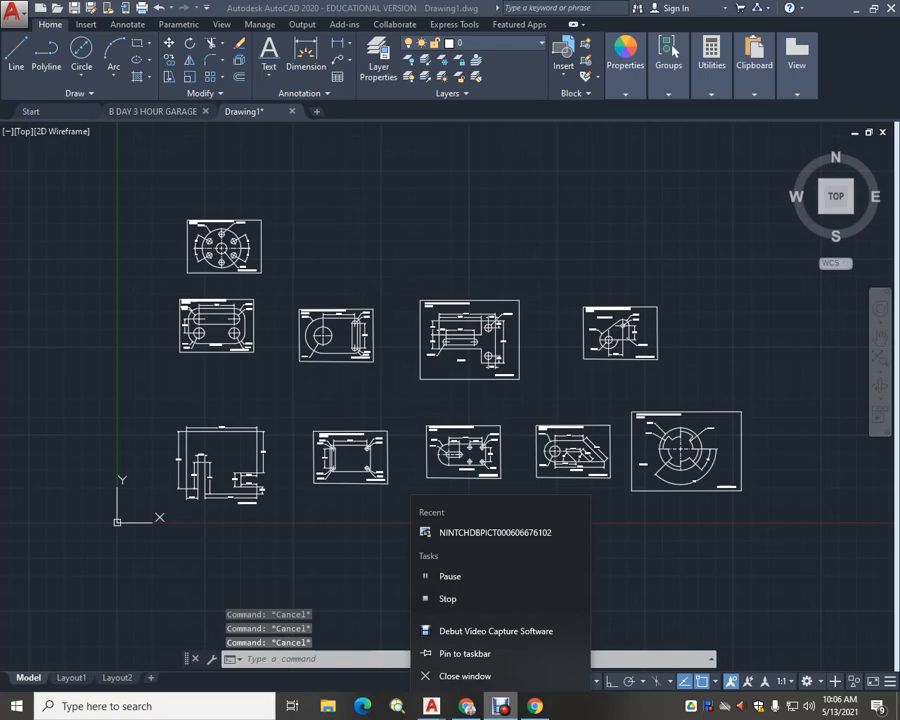